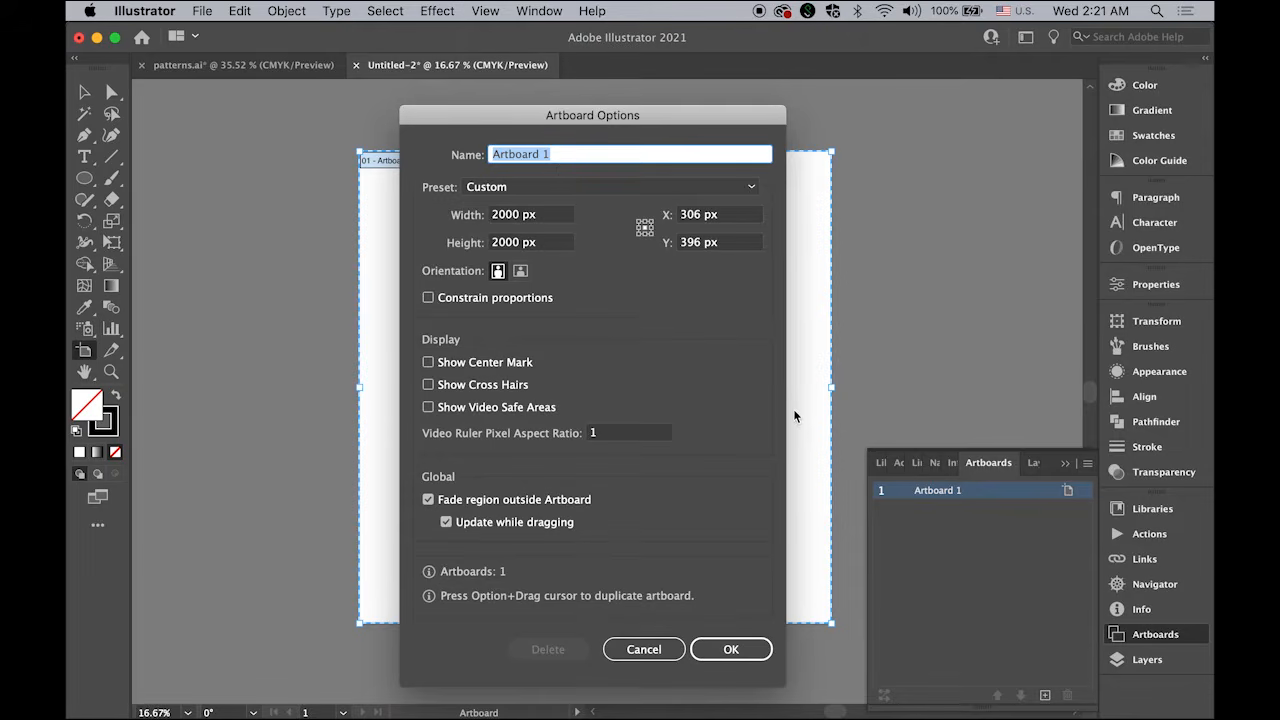
- Confirm the artboard options with a 2000 by 2000 px artboard
click(724, 649)
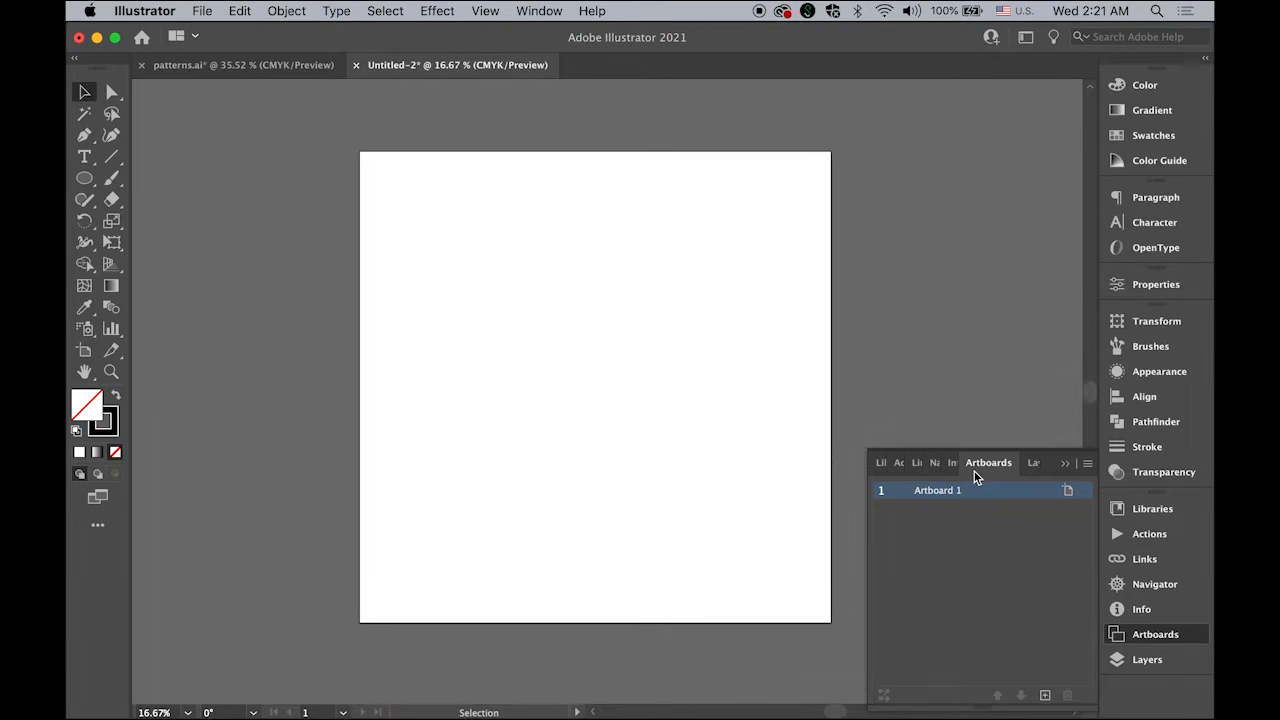
click(1065, 465)
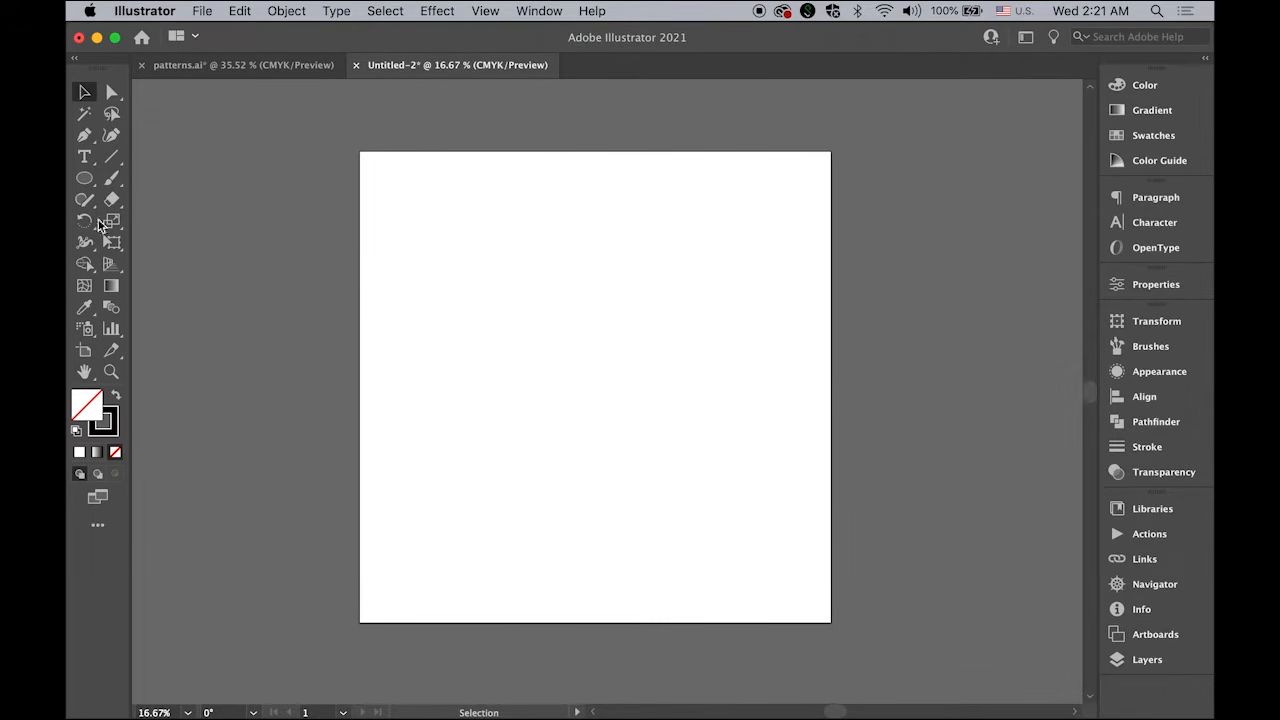
- Create a 400 by 400 px square on the artboard with a black stroke and no fill
click(84, 181)
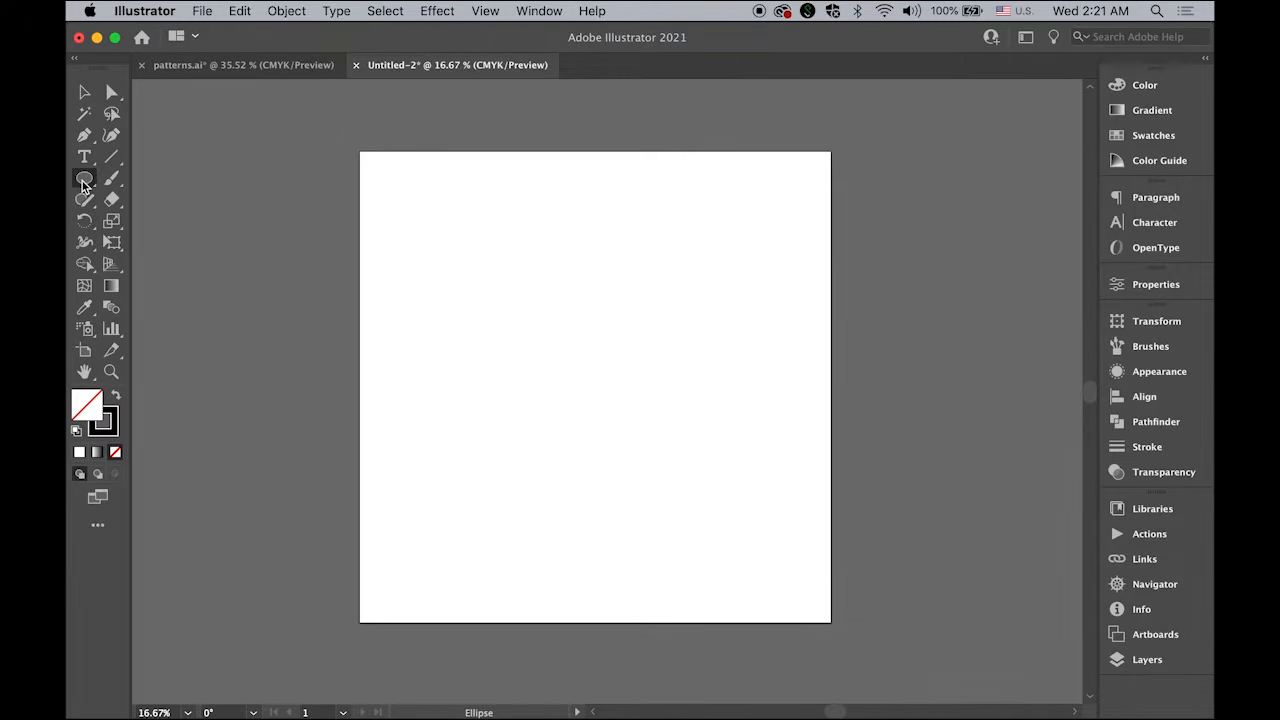
click(214, 186)
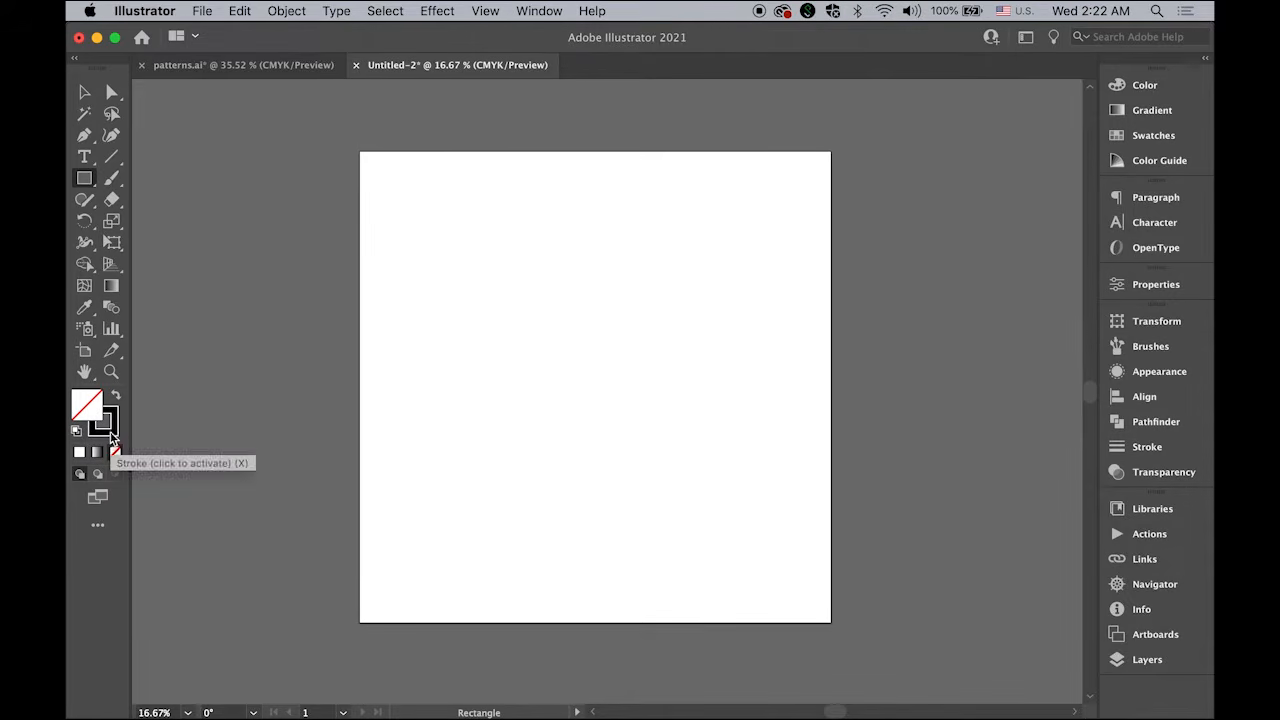
click(110, 431)
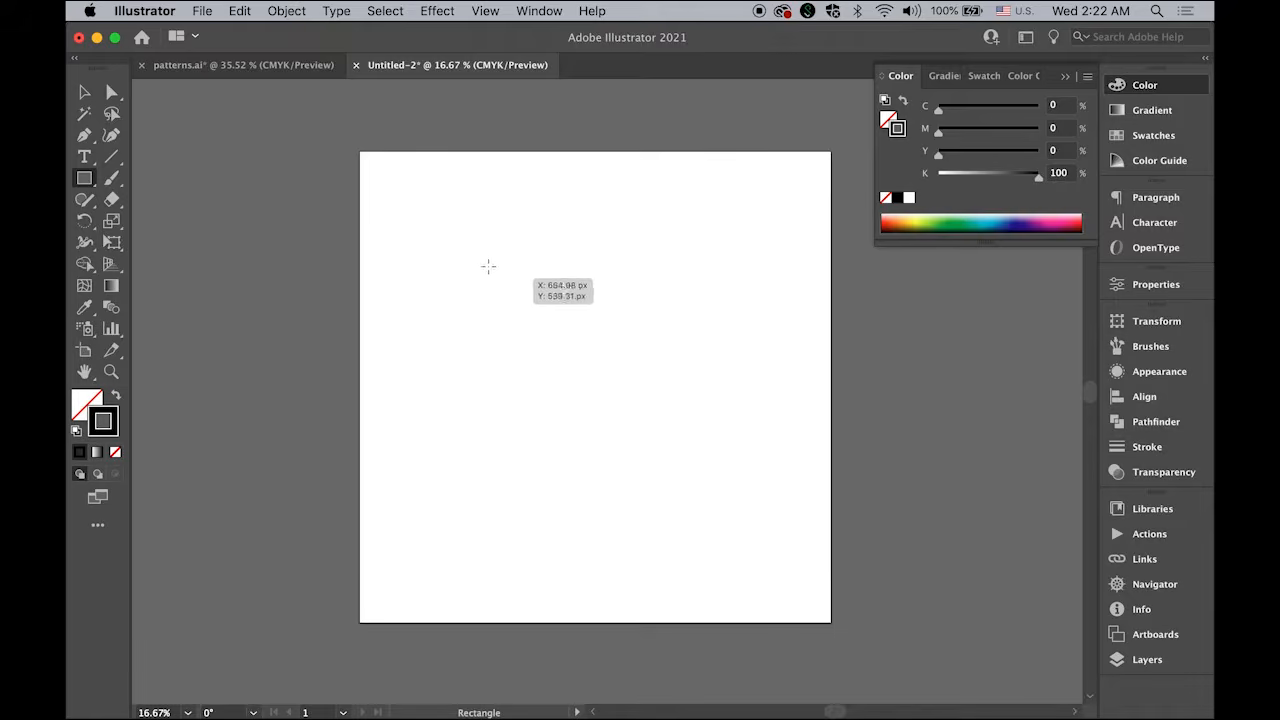
click(486, 263)
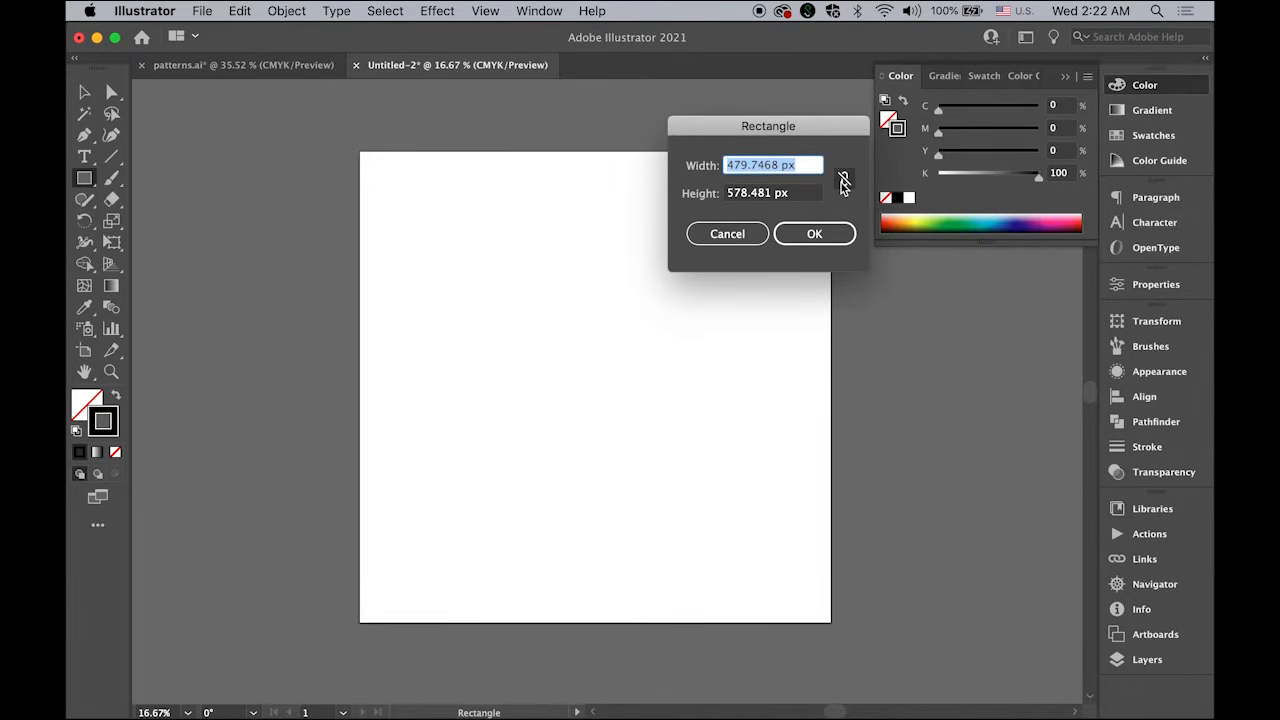
text(400)
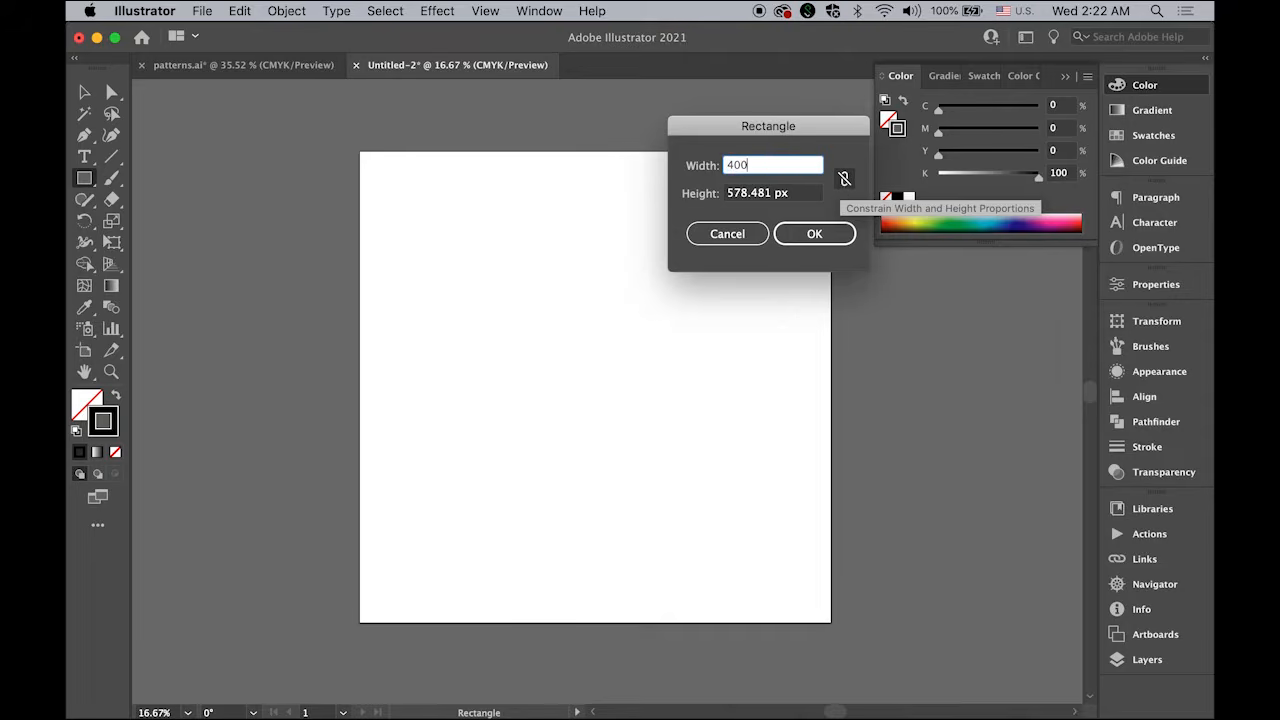
double_click(760, 193)
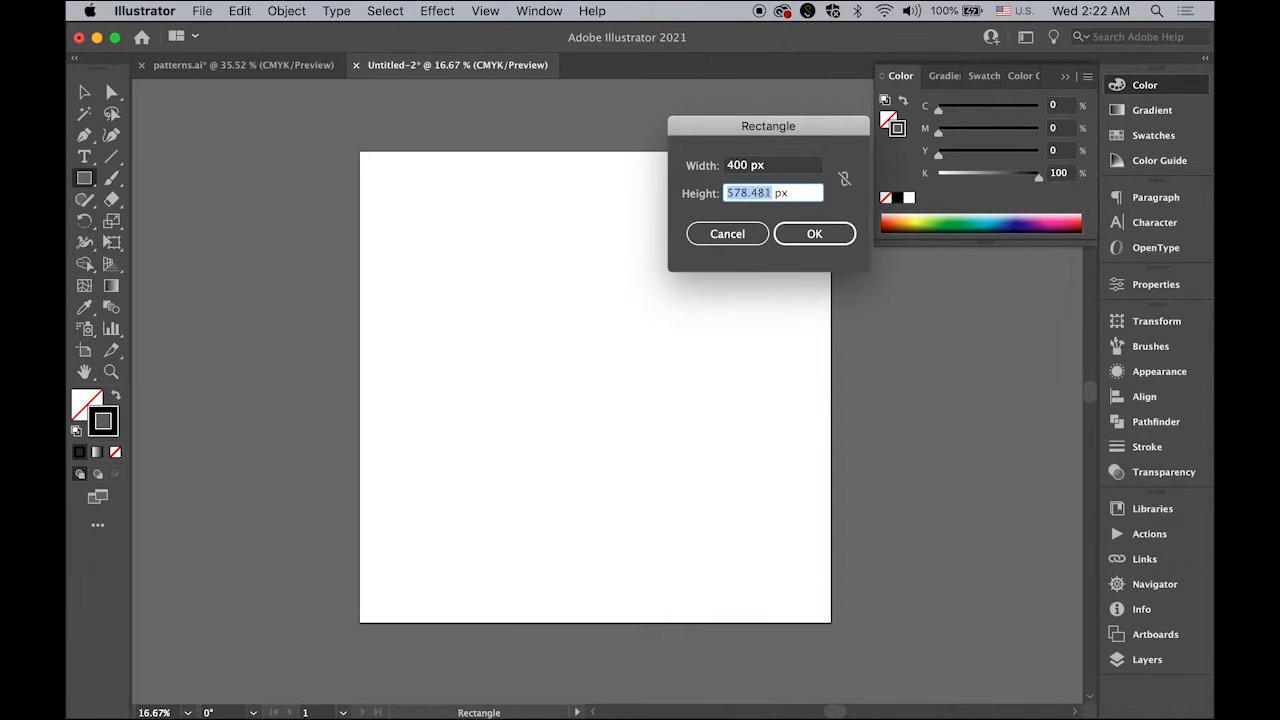
text(400)
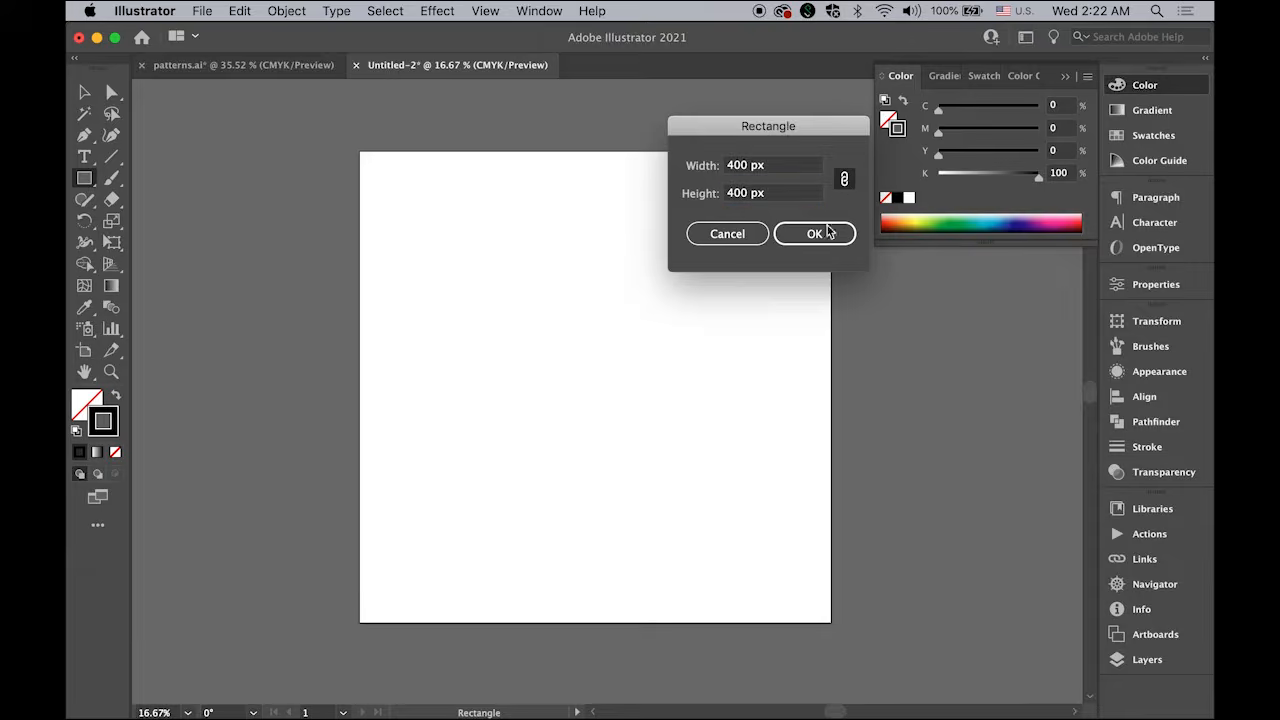
click(816, 236)
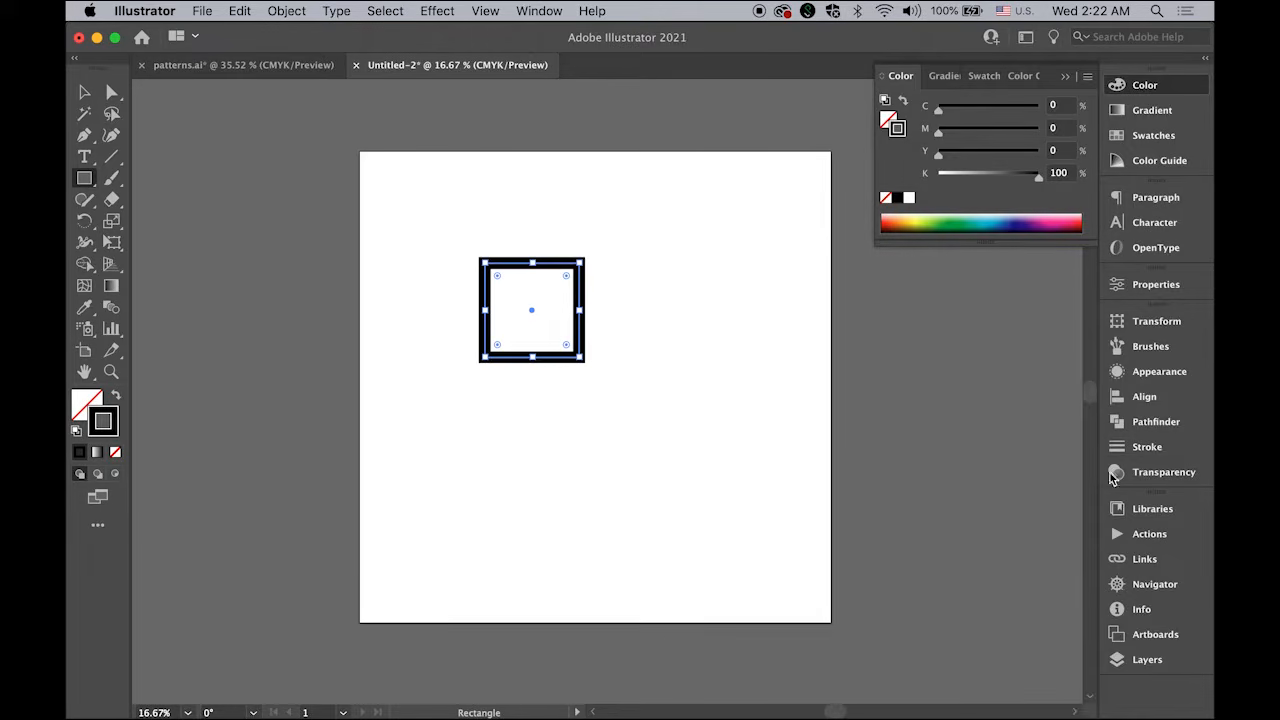
- Set the square's stroke weight to 0.5 pt and deselect it
click(1145, 446)
click(1022, 340)
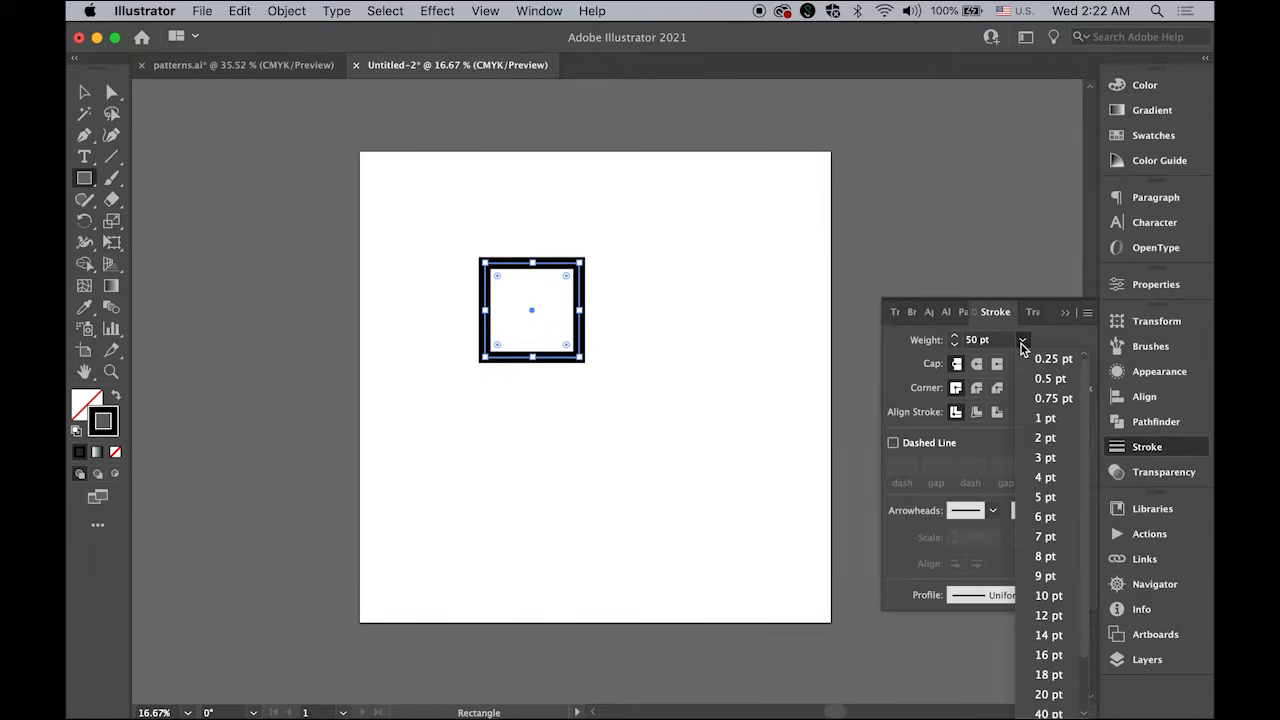
click(1050, 378)
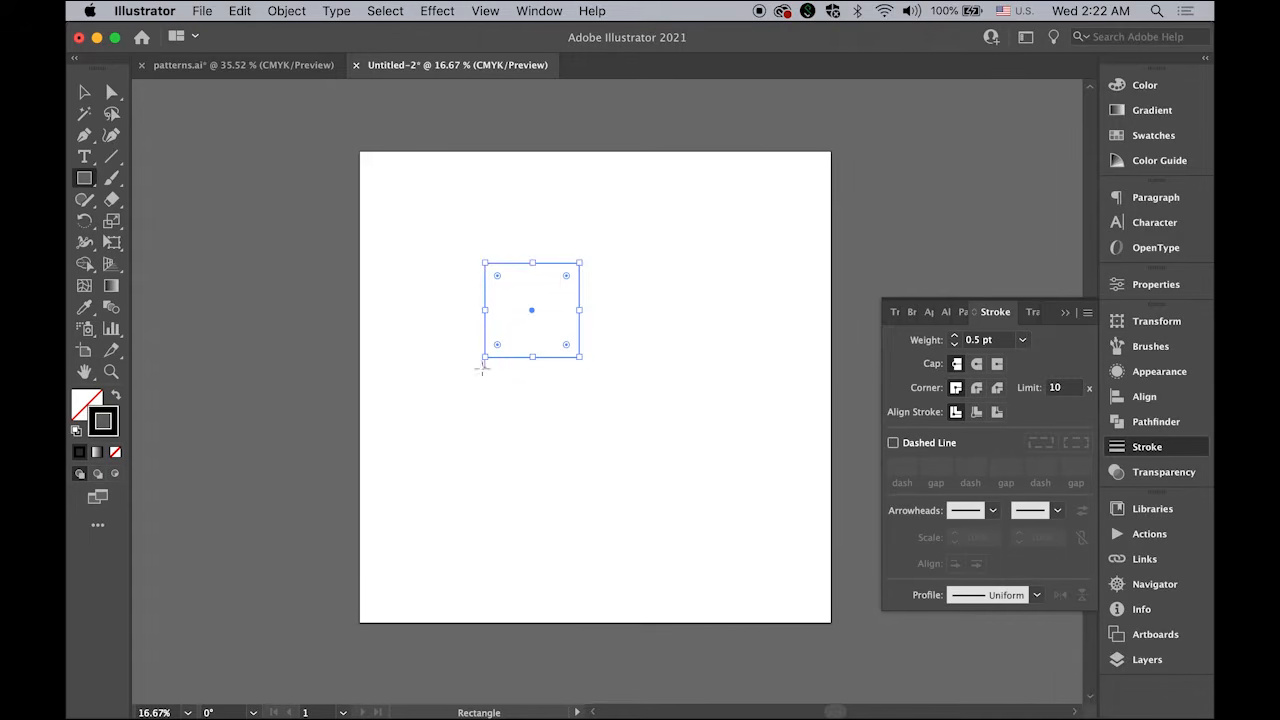
click(86, 92)
click(650, 225)
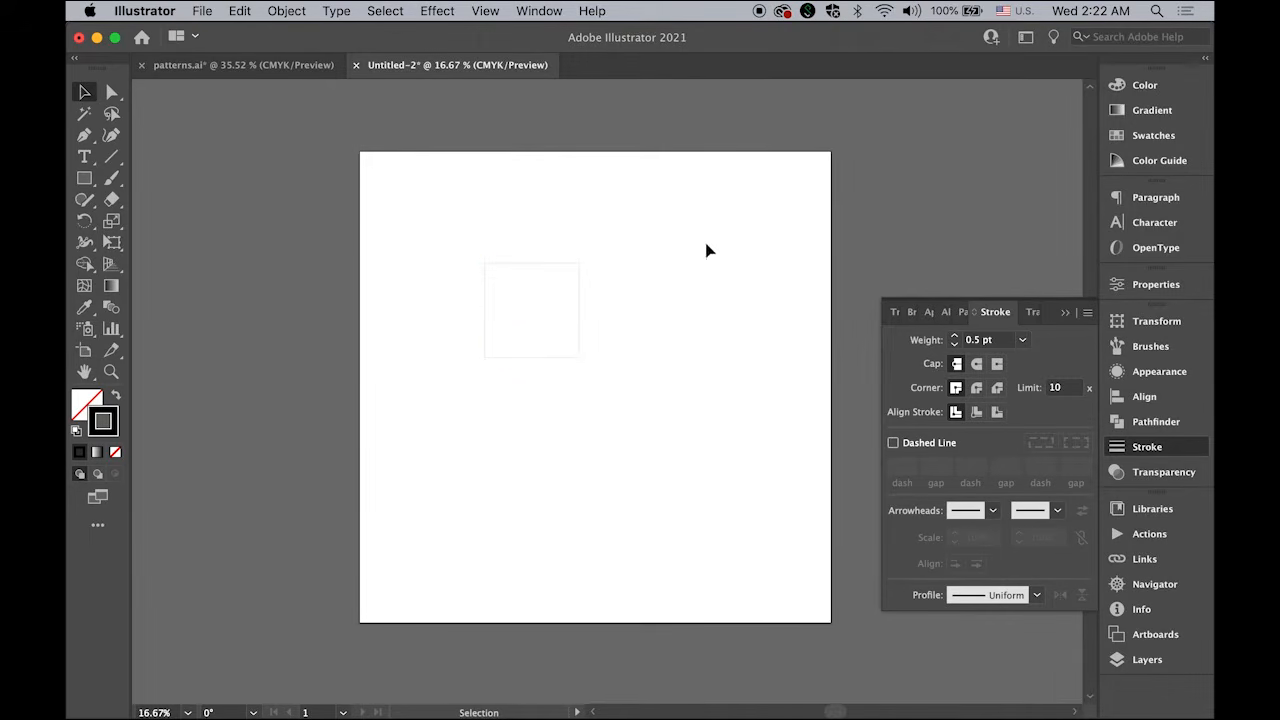
click(1064, 313)
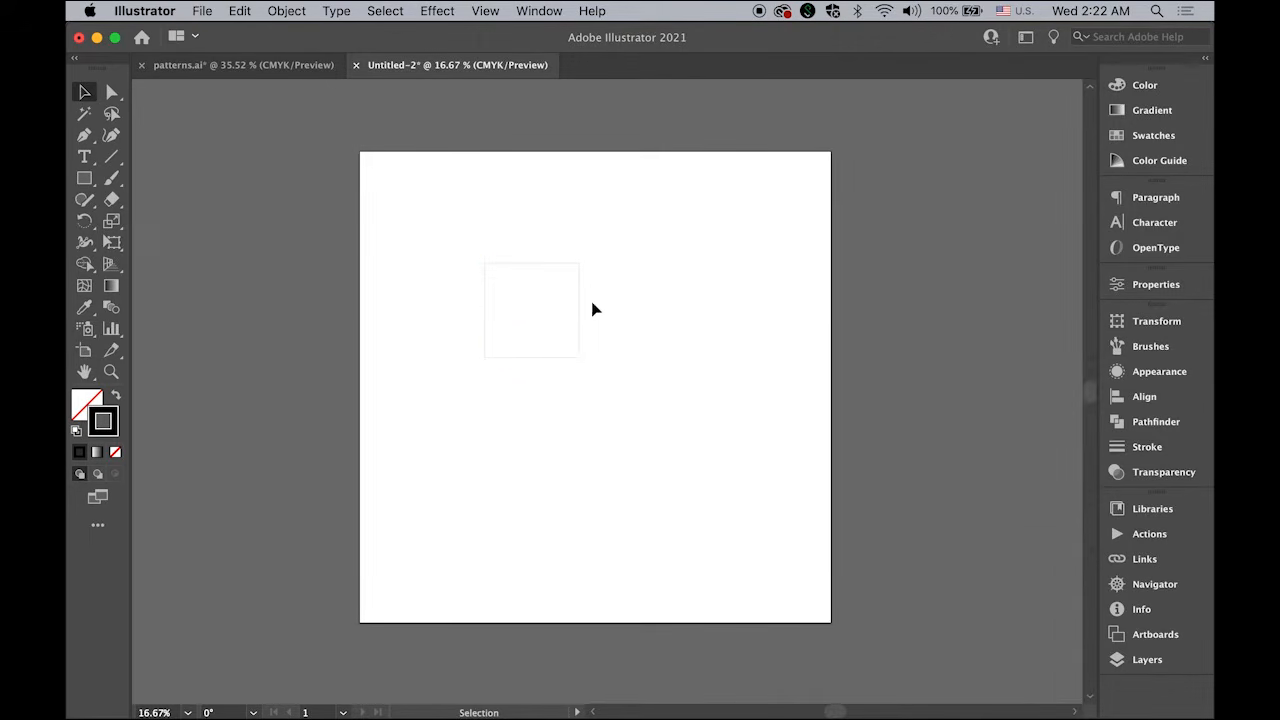
- Move the square to about the middle of the artboard
drag(580, 309, 636, 357)
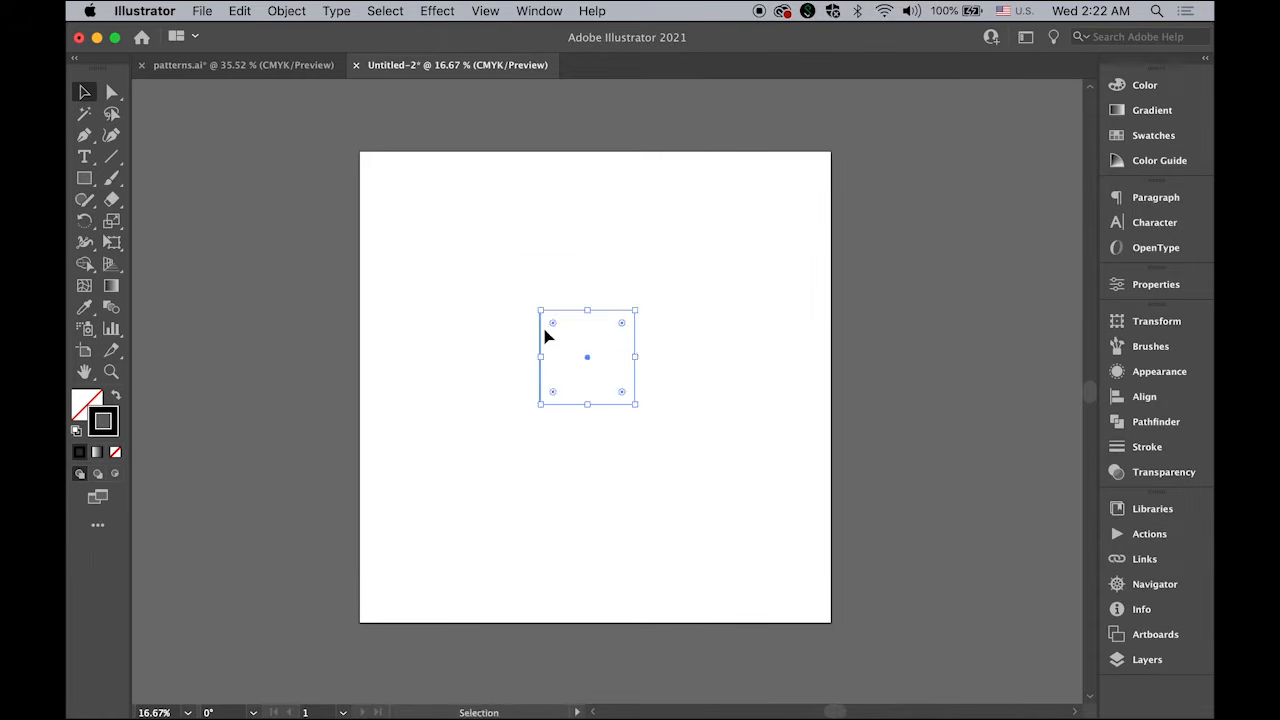
drag(485, 290, 529, 312)
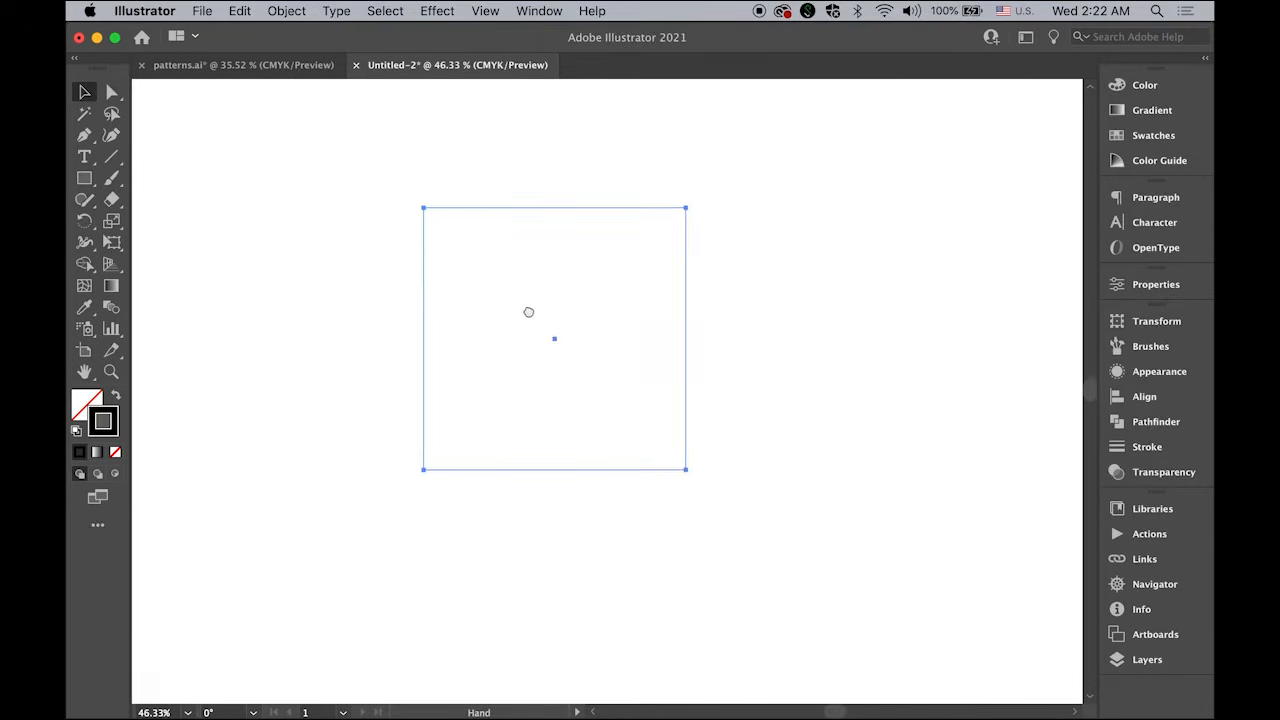
drag(438, 242, 537, 308)
drag(590, 352, 505, 333)
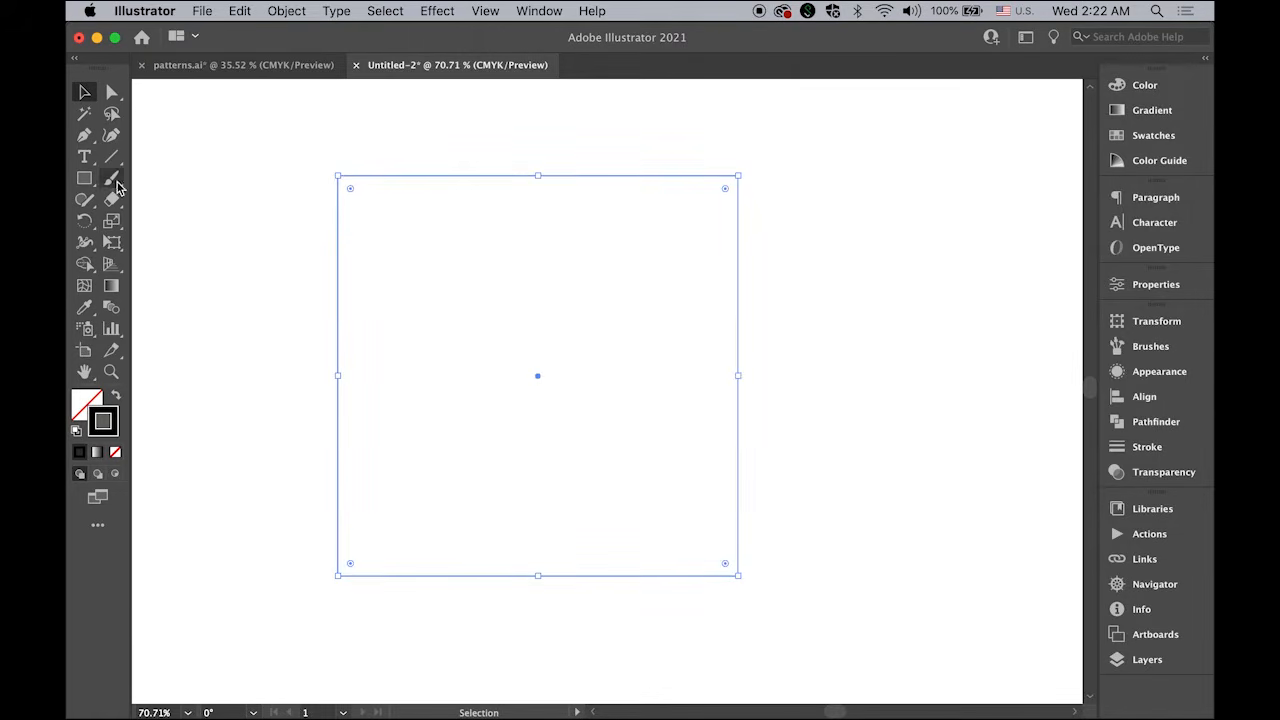
- Draw a straight diagonal with the Pen tool from the square's upper-left corner to its lower-right corner
click(88, 138)
click(84, 94)
click(227, 127)
click(85, 136)
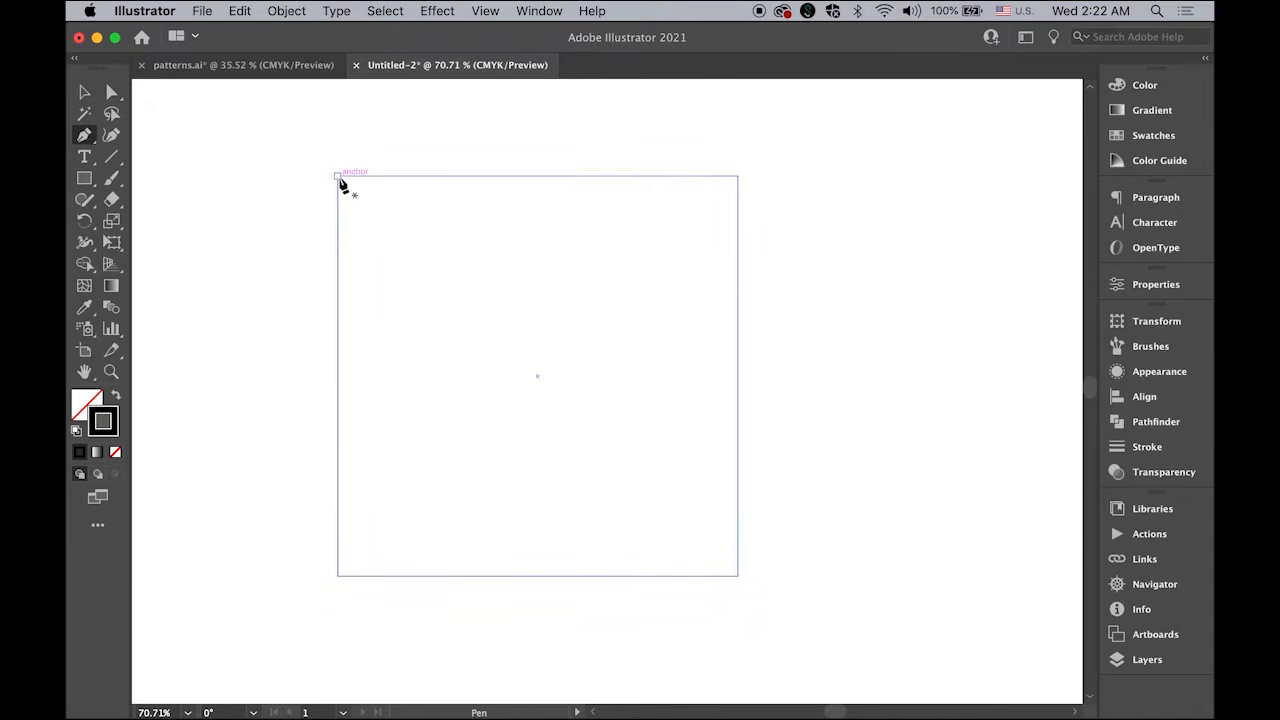
click(339, 177)
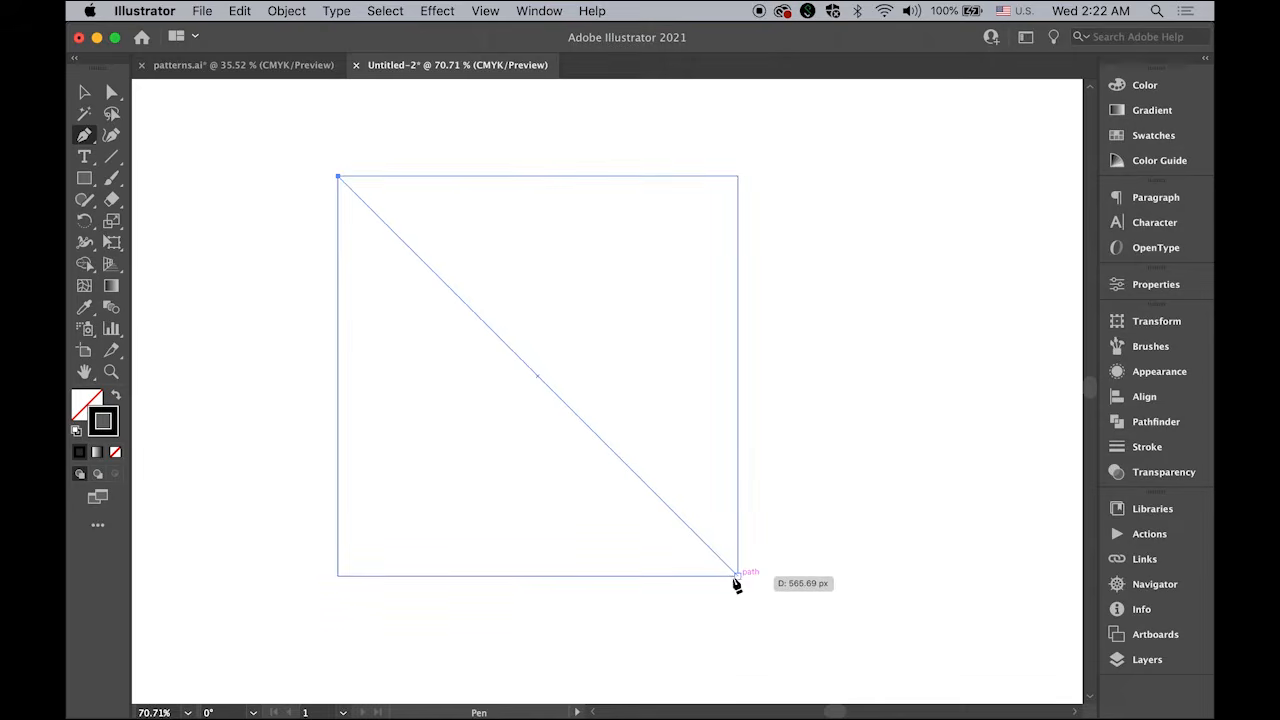
click(738, 577)
click(84, 92)
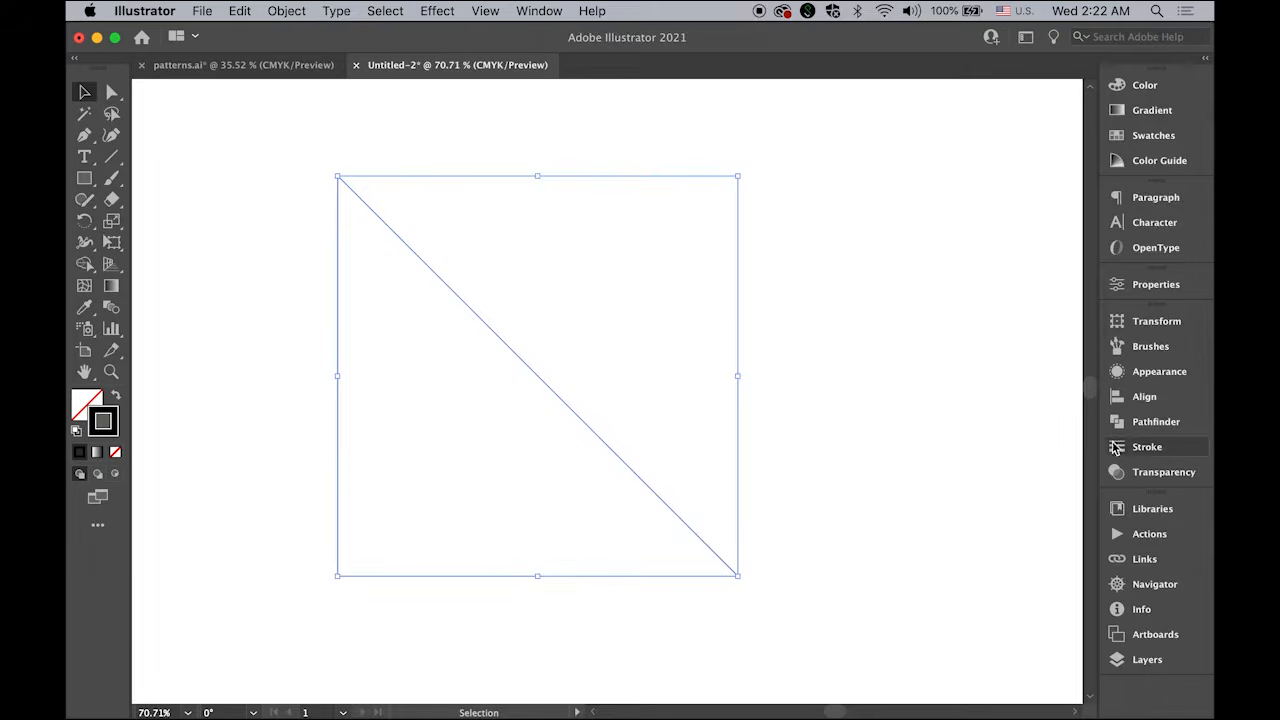
- Set the diagonal line's stroke weight to 20 pt and its stroke color to an orange swatch
click(1142, 447)
click(1021, 340)
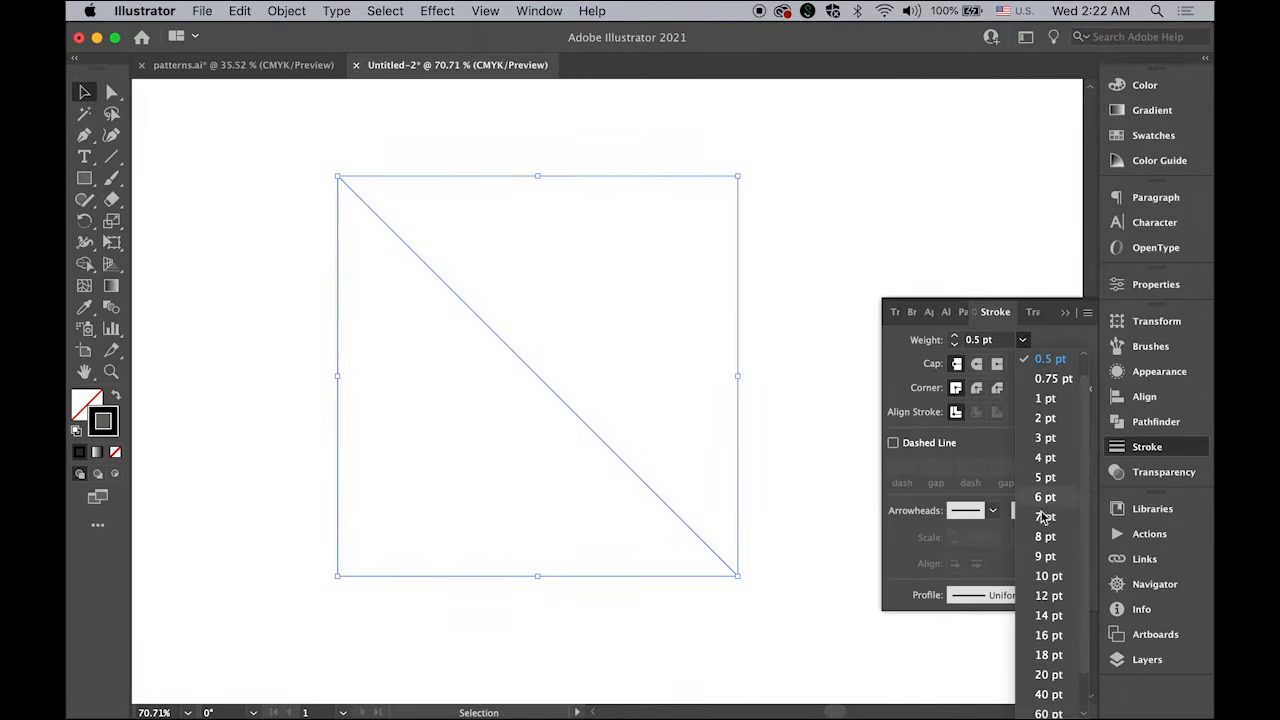
click(1048, 577)
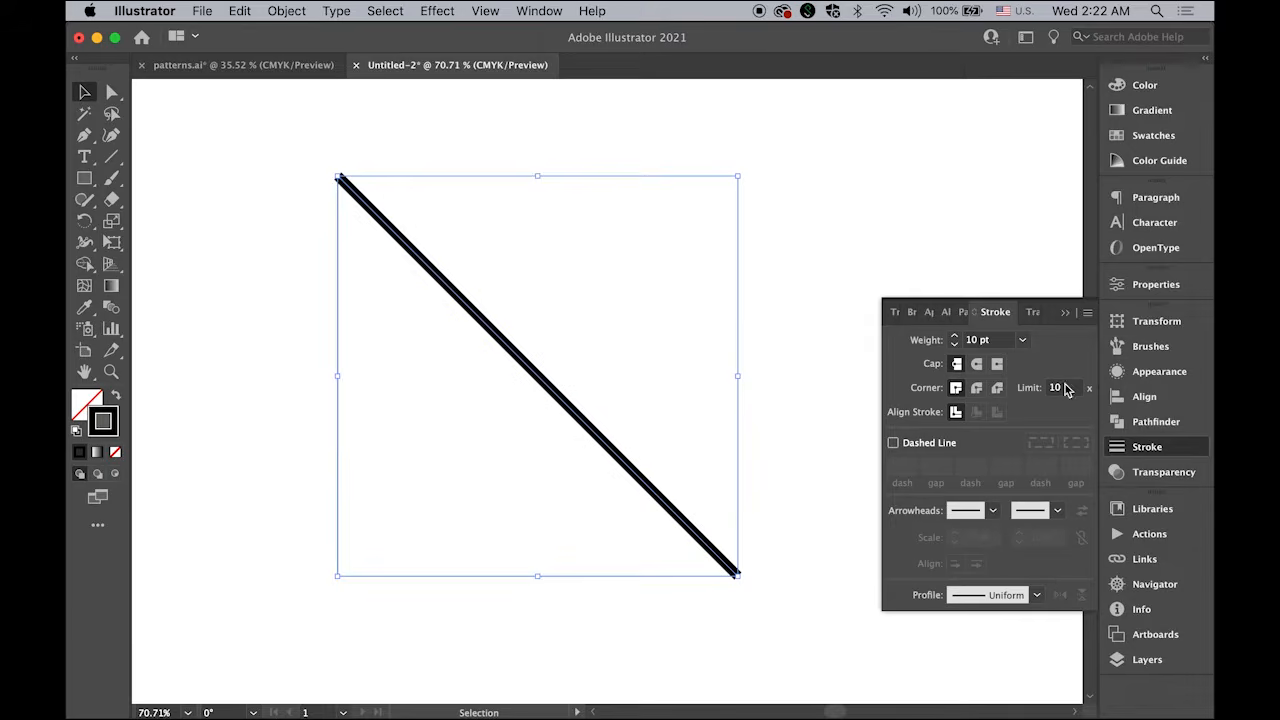
click(1022, 340)
click(1064, 632)
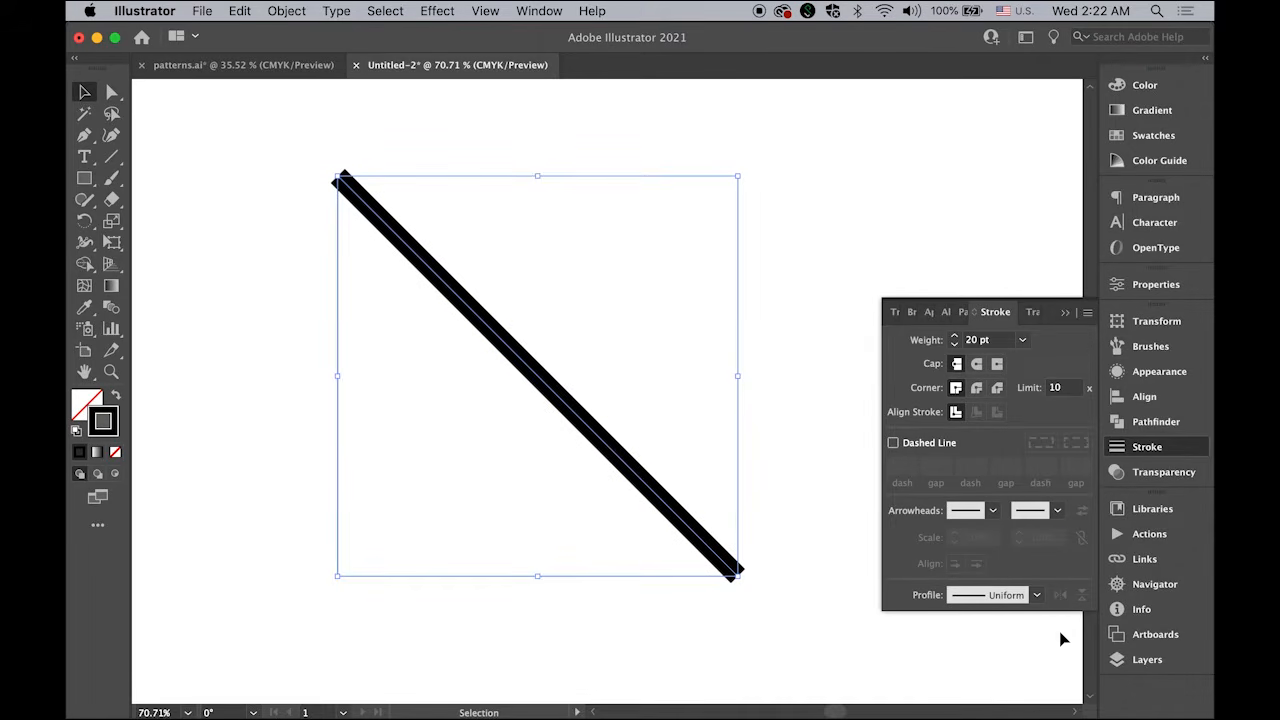
click(1064, 312)
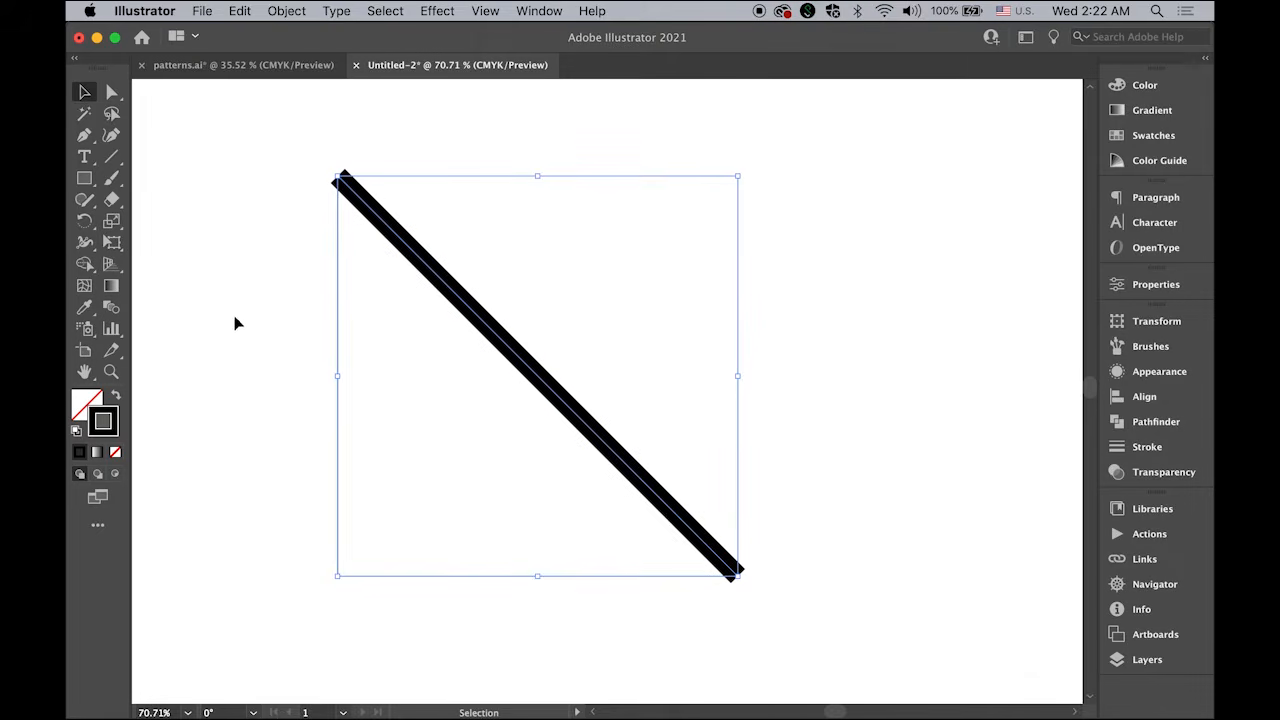
click(1154, 137)
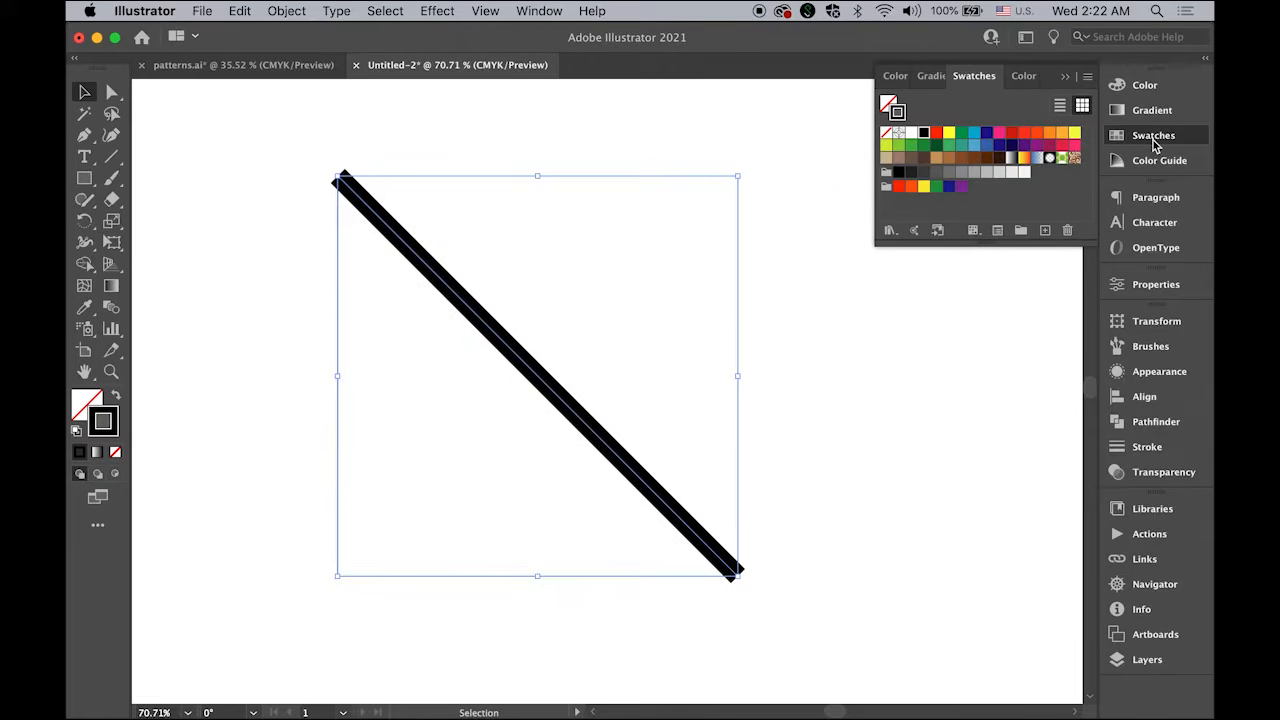
click(1048, 137)
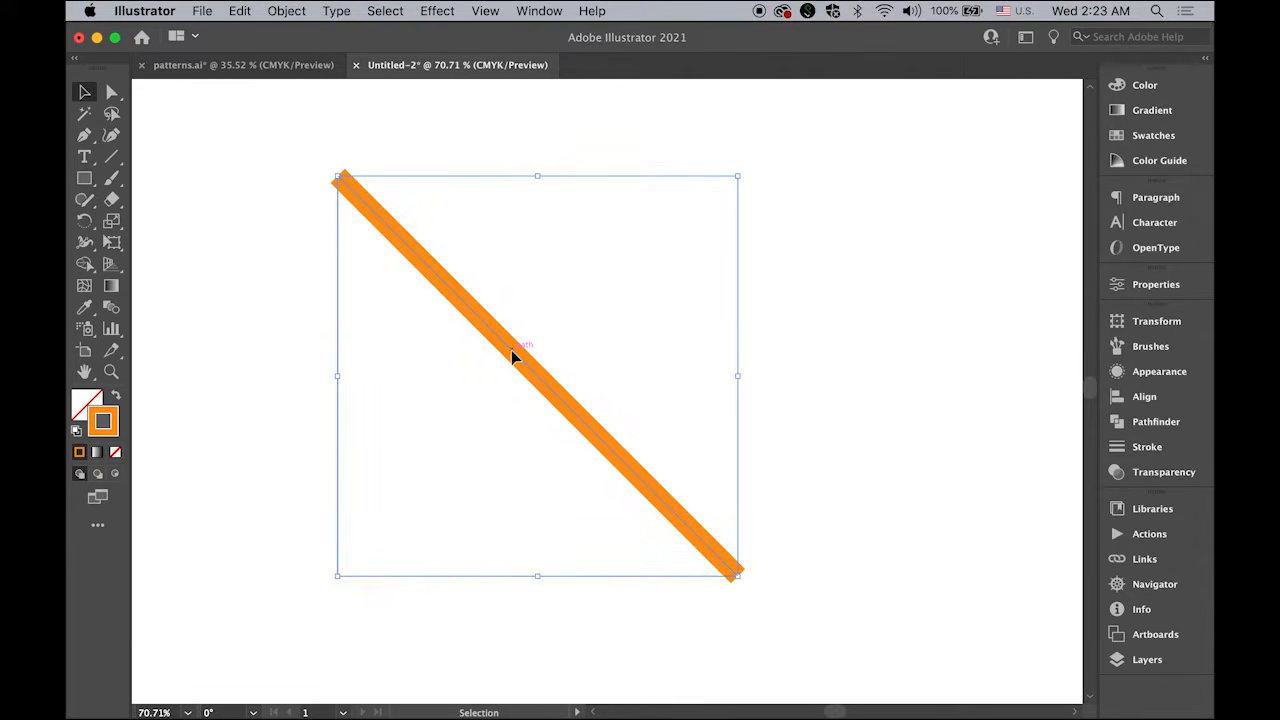
- Duplicate the orange diagonal twice, placing one copy across the square's lower-left corner and one across its upper-right corner
drag(511, 350, 369, 606)
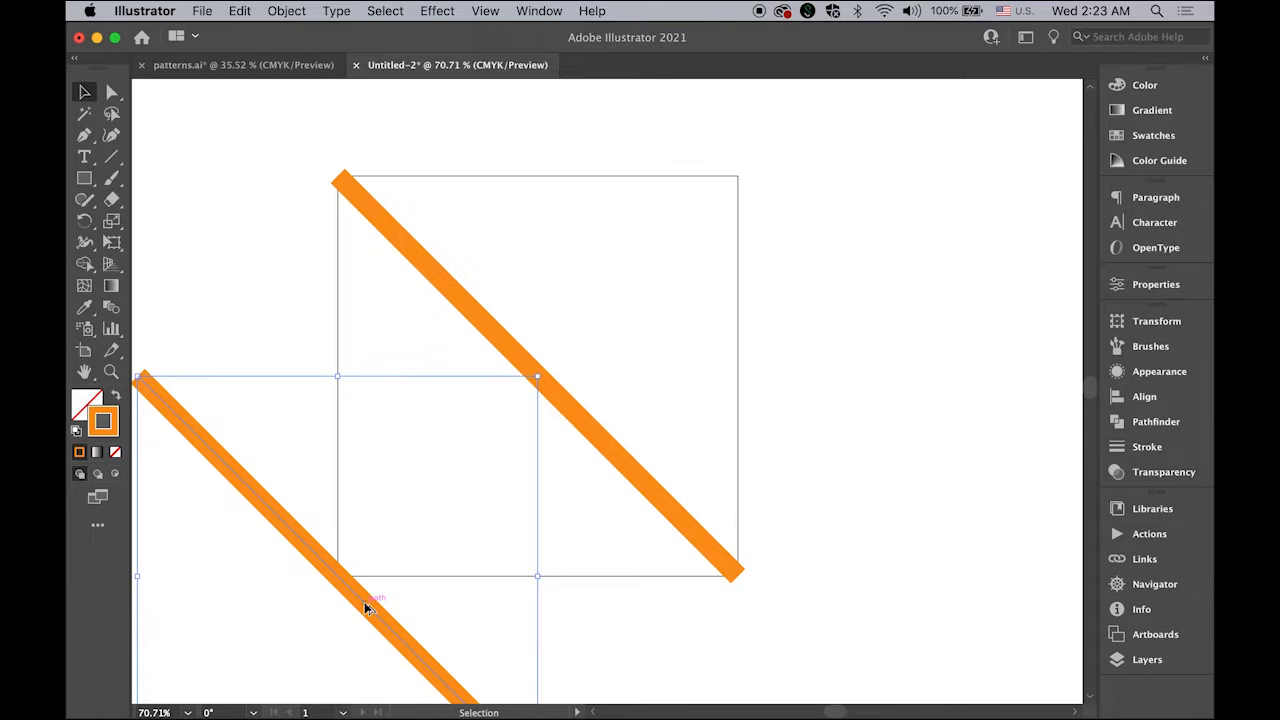
drag(364, 602, 888, 338)
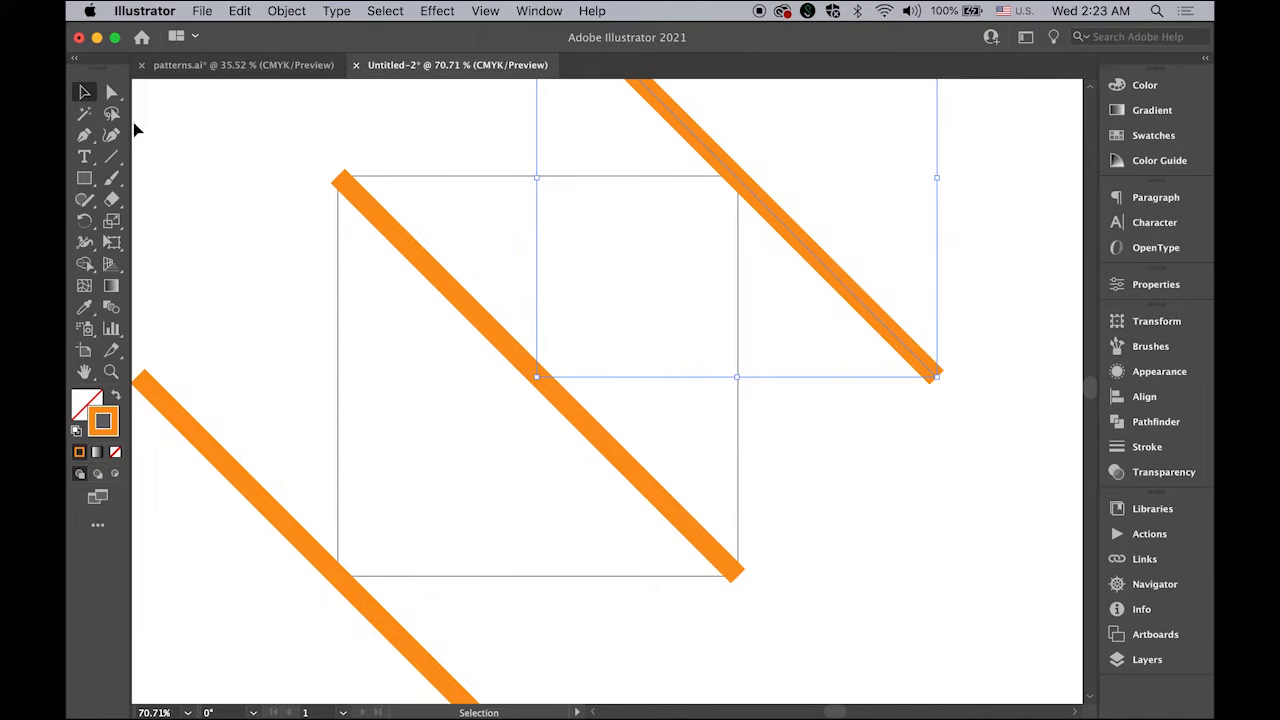
click(205, 140)
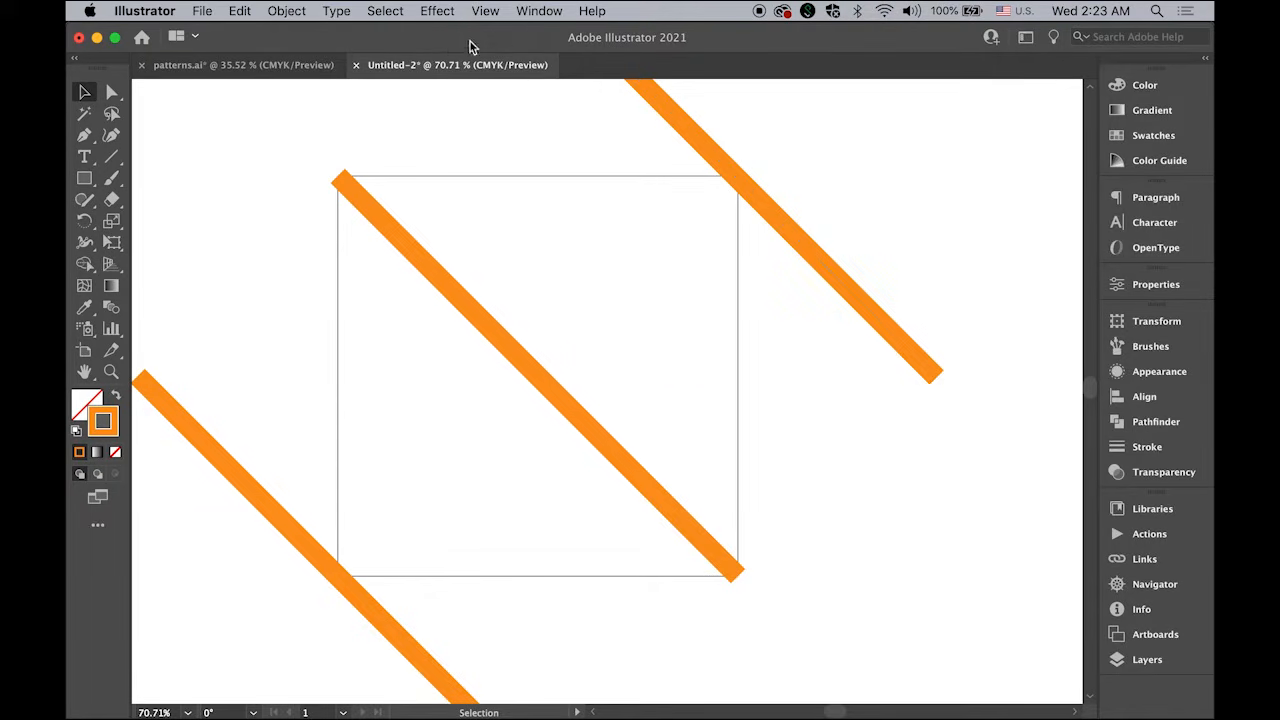
- Switch to Outline view and nudge the upper-right diagonal so it passes exactly through the square's corner
click(485, 11)
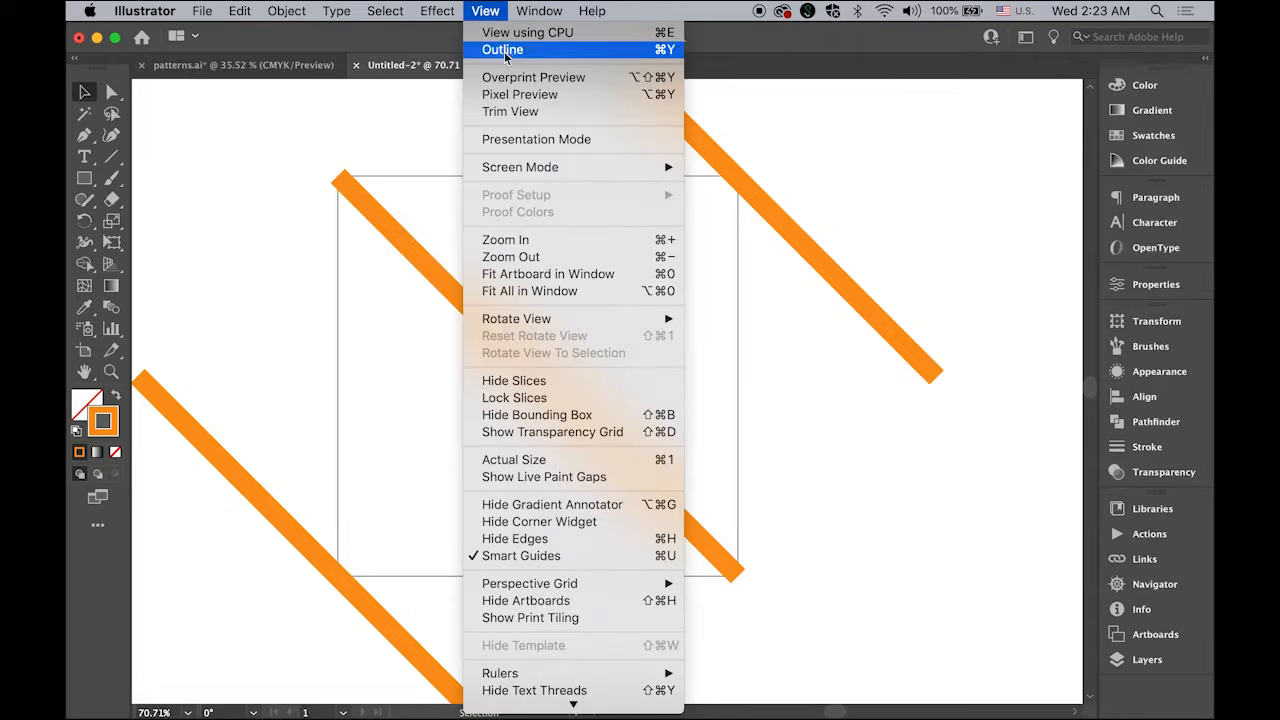
click(503, 47)
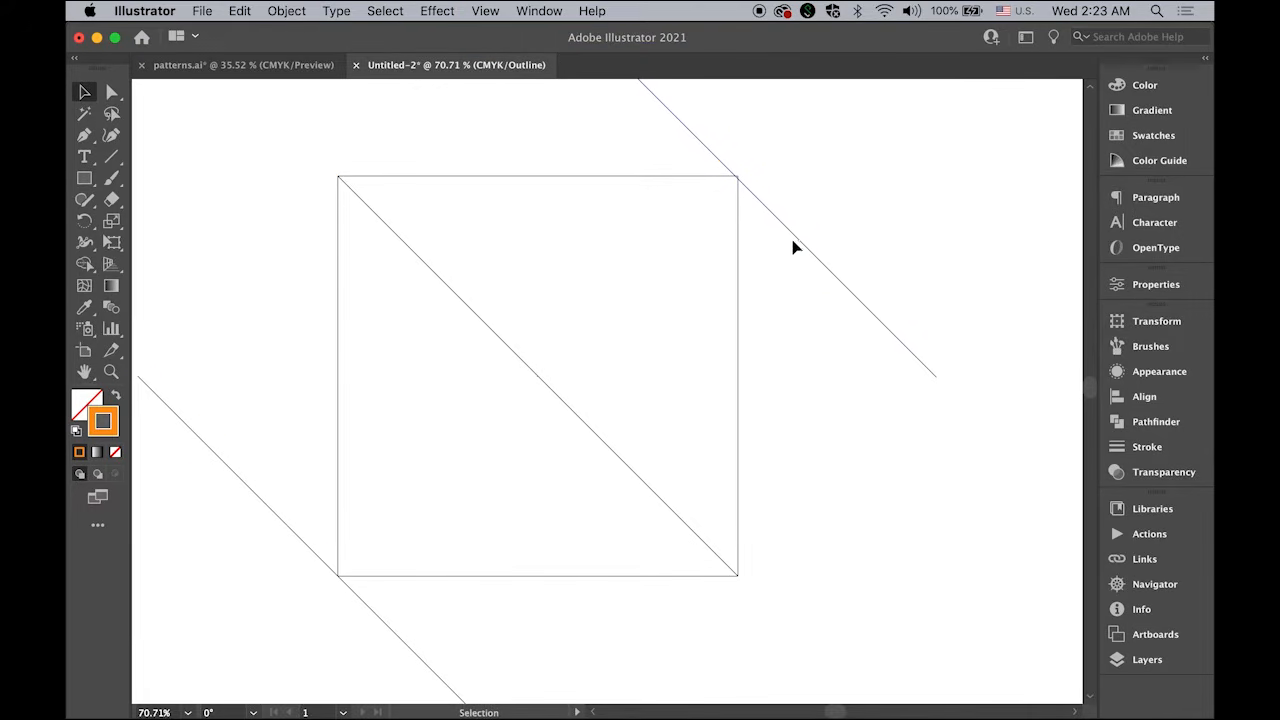
key(super+space)
drag(698, 138, 883, 286)
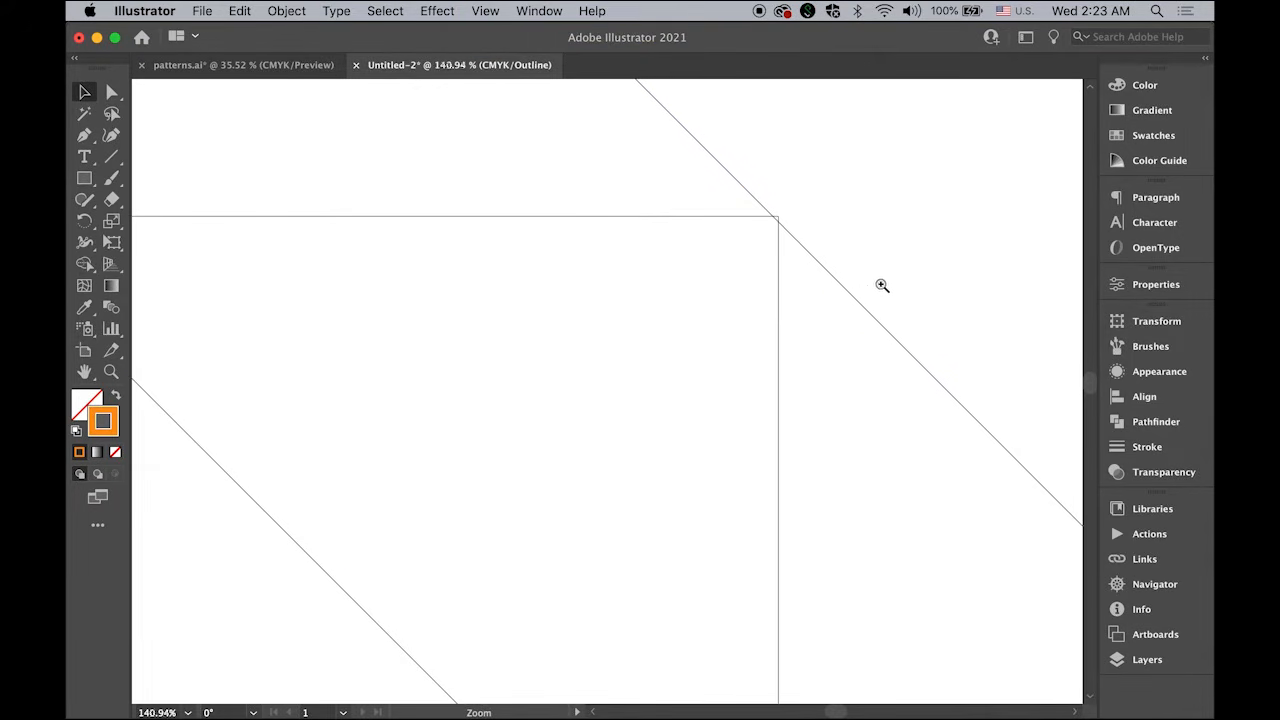
click(830, 280)
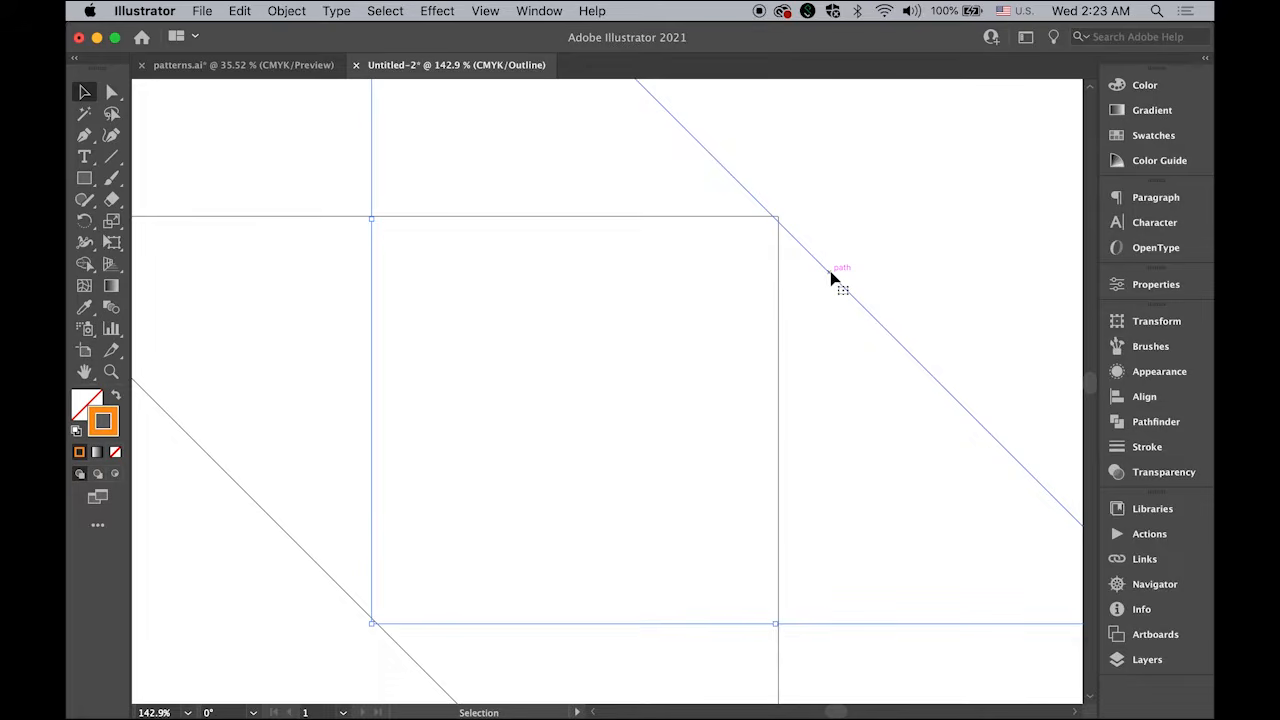
drag(831, 271, 834, 268)
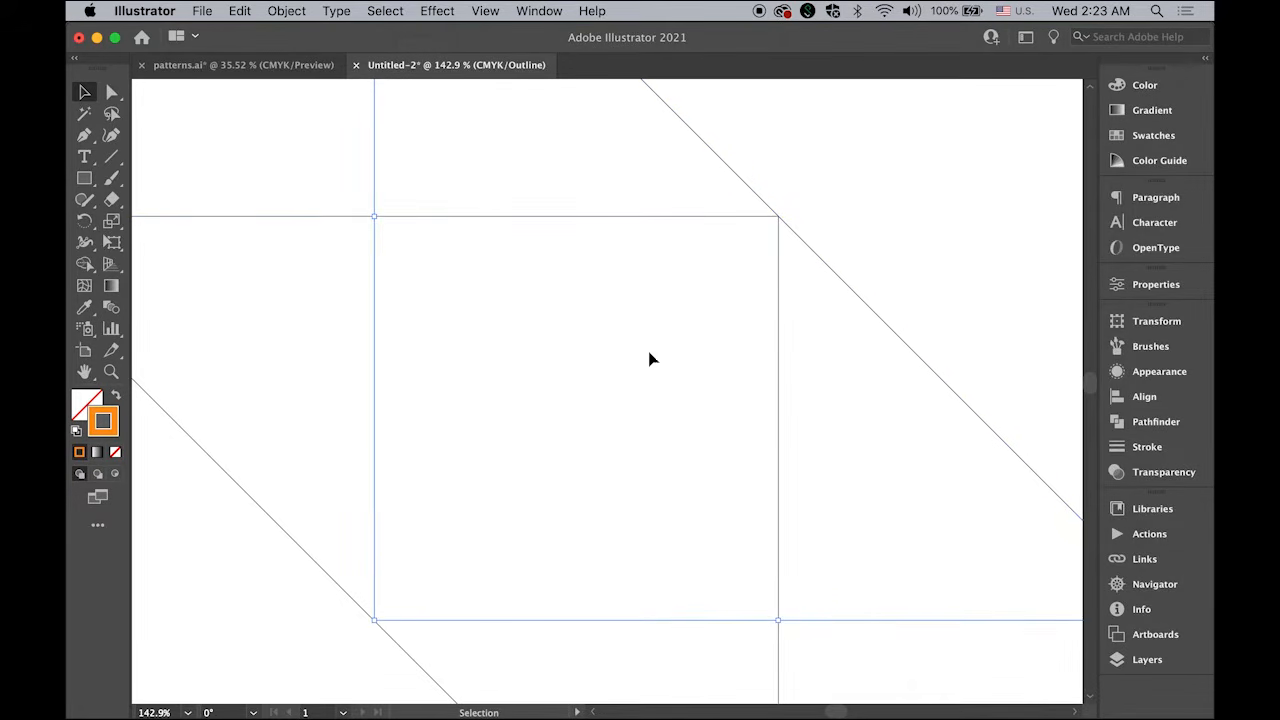
click(274, 153)
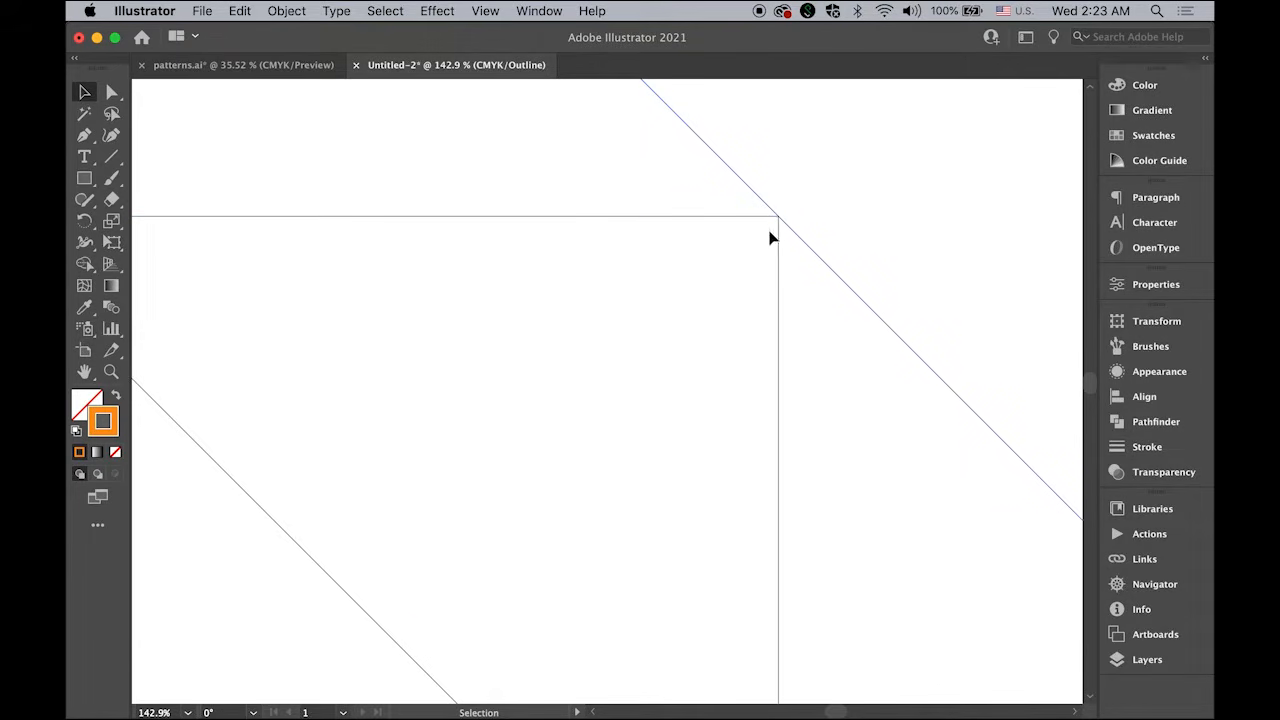
- Check that the lower-left diagonal passes through the square's corner, fit the artboard in the window, and return to Preview mode
drag(551, 377, 637, 554)
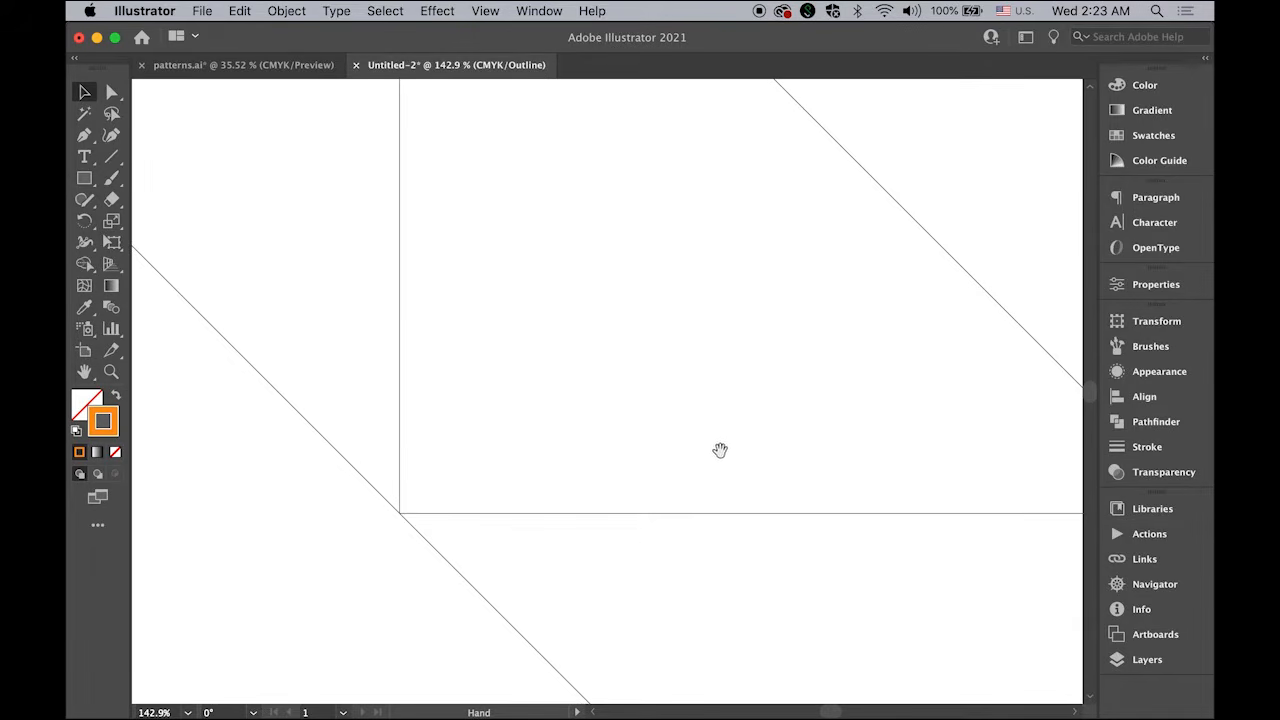
drag(720, 449, 581, 537)
drag(643, 423, 587, 527)
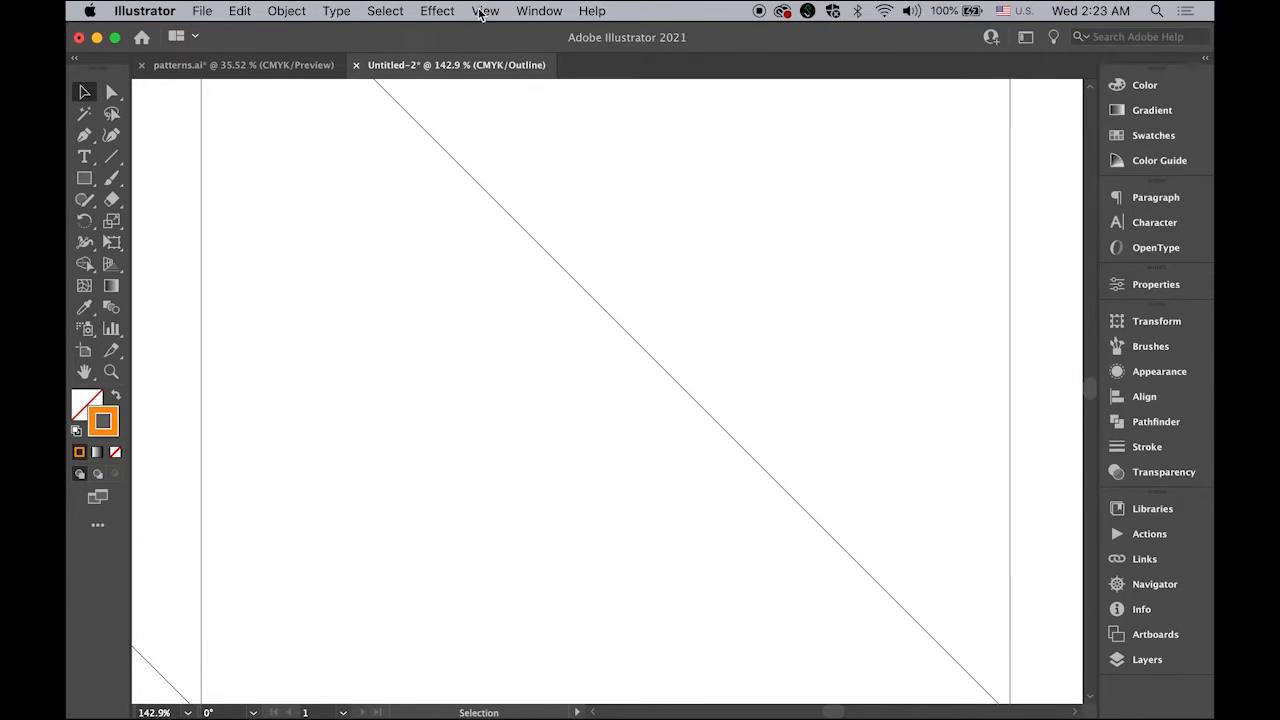
double_click(84, 371)
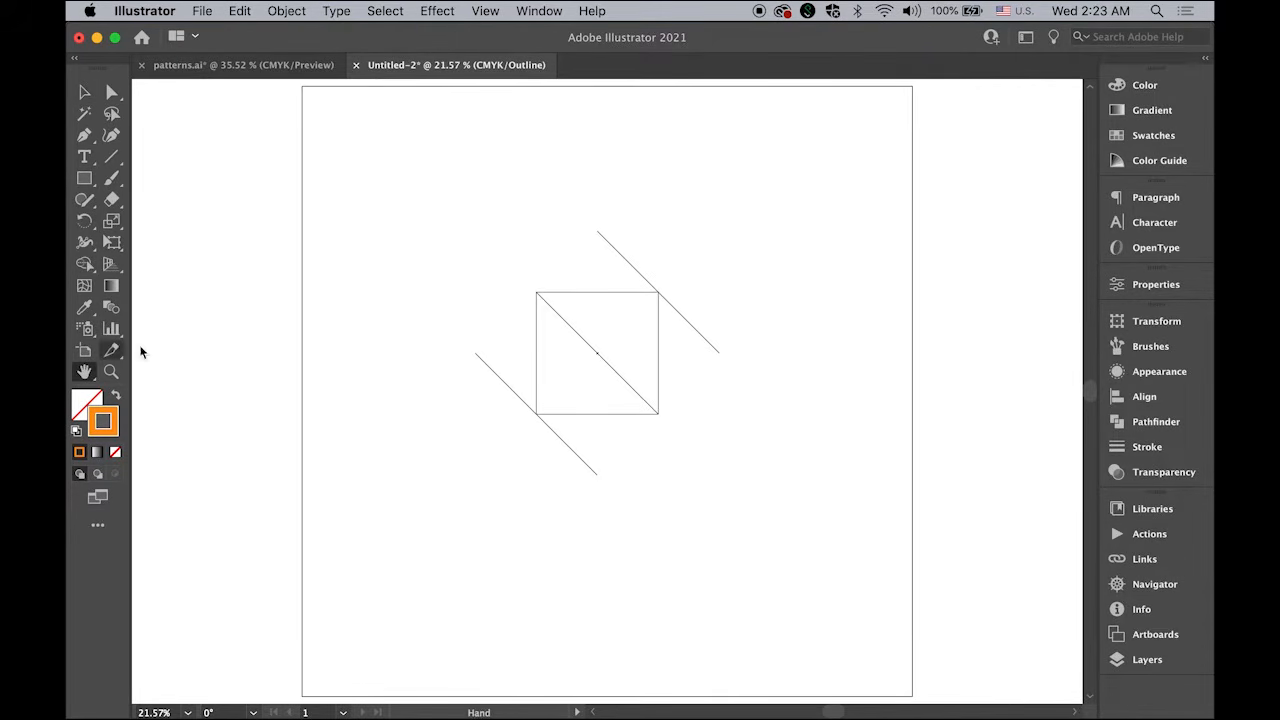
click(495, 12)
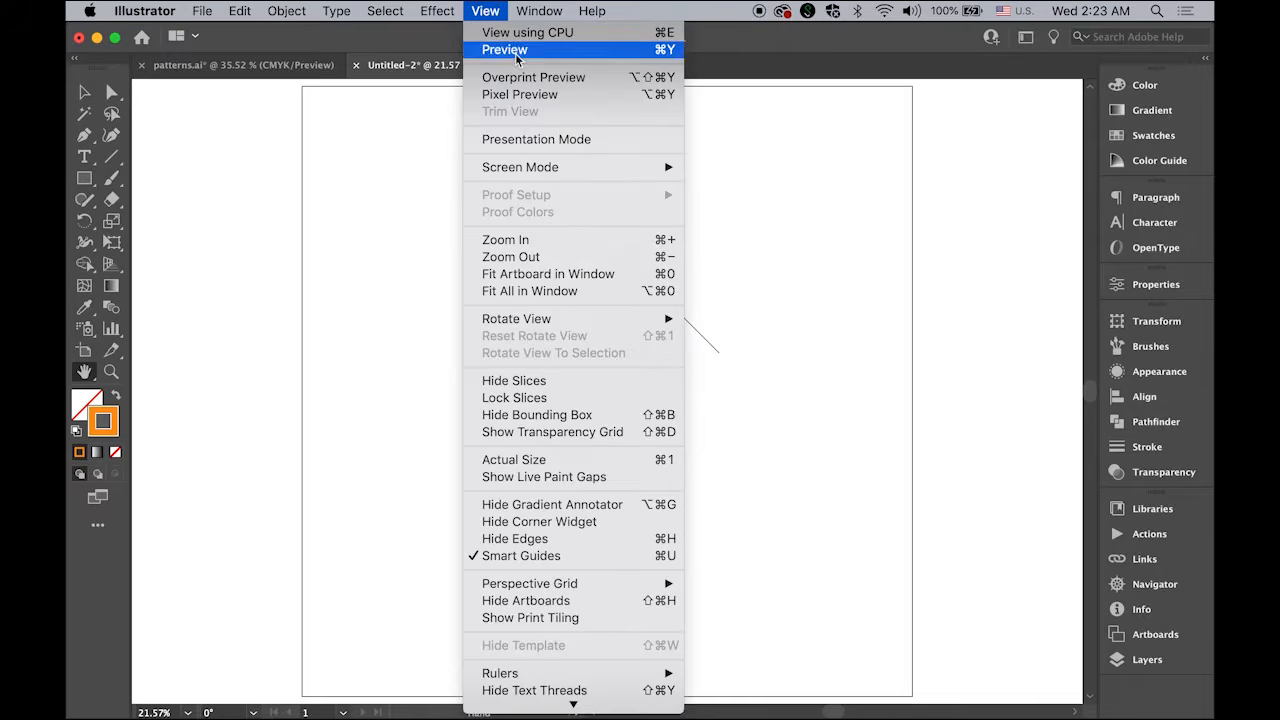
click(513, 57)
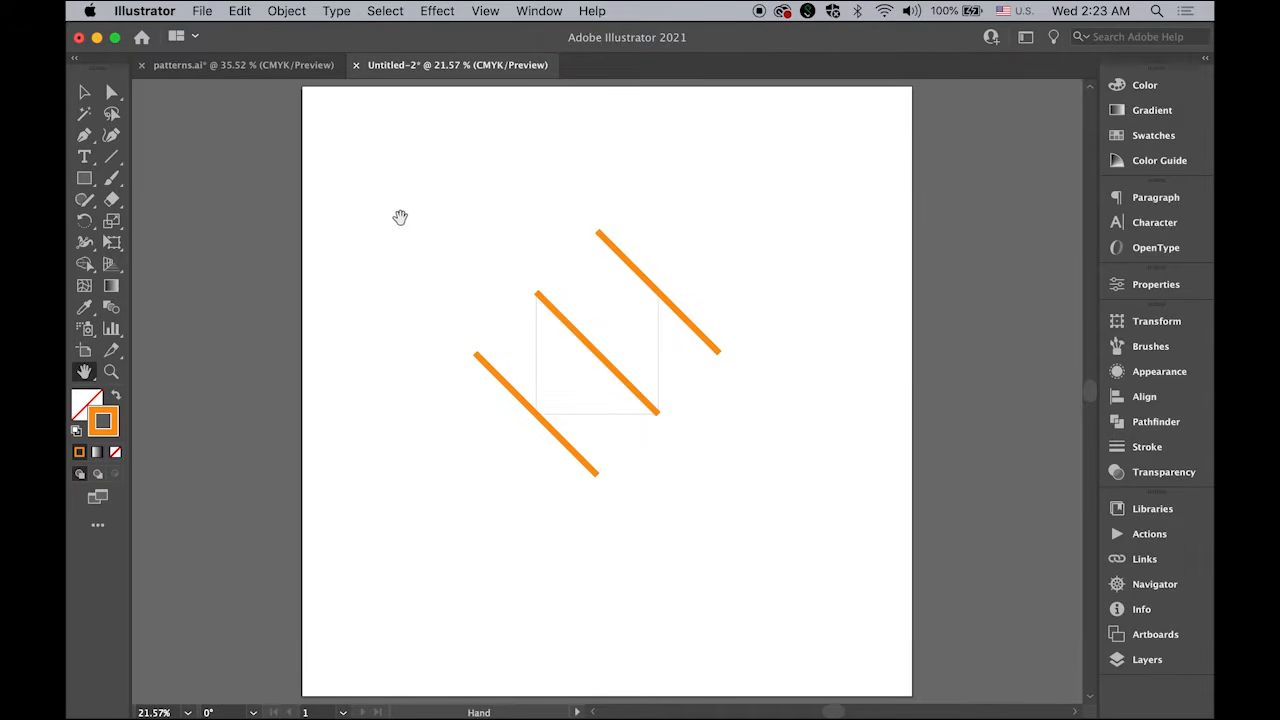
- Set the Blend tool's spacing option to Specified Steps with 4 steps
key(super+space)
drag(444, 204, 514, 294)
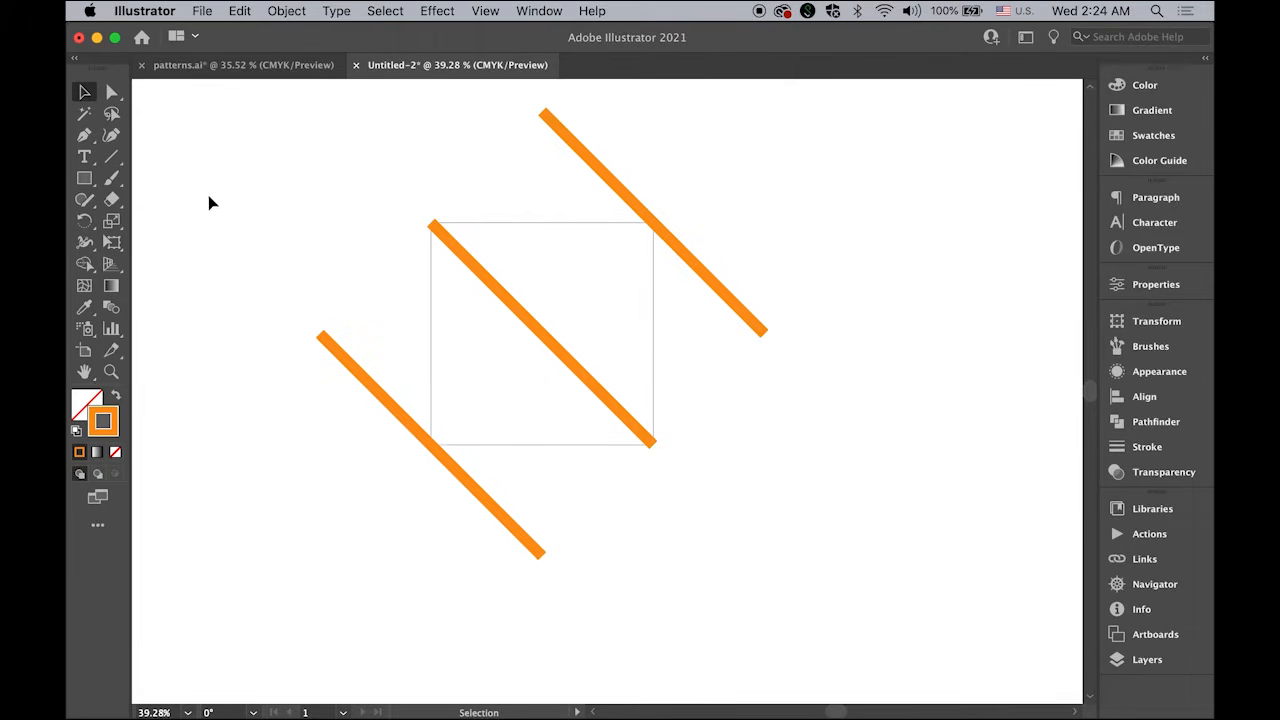
click(111, 308)
double_click(111, 309)
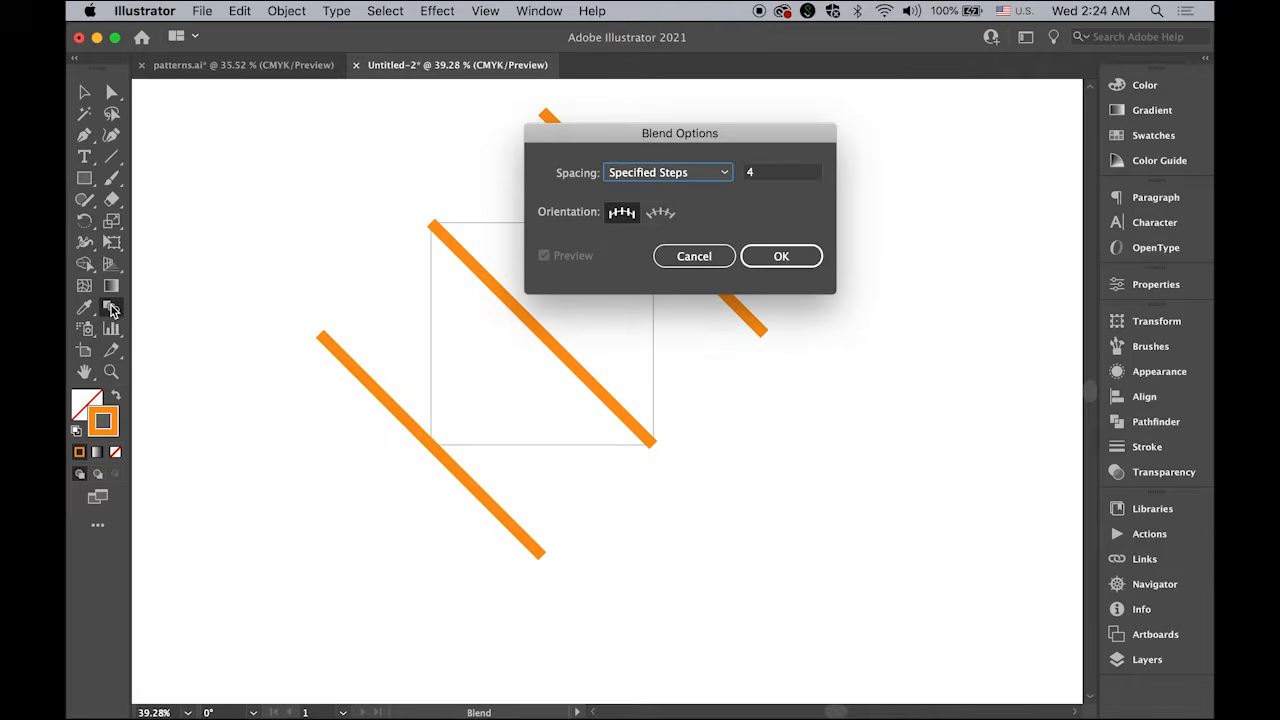
drag(675, 141, 501, 122)
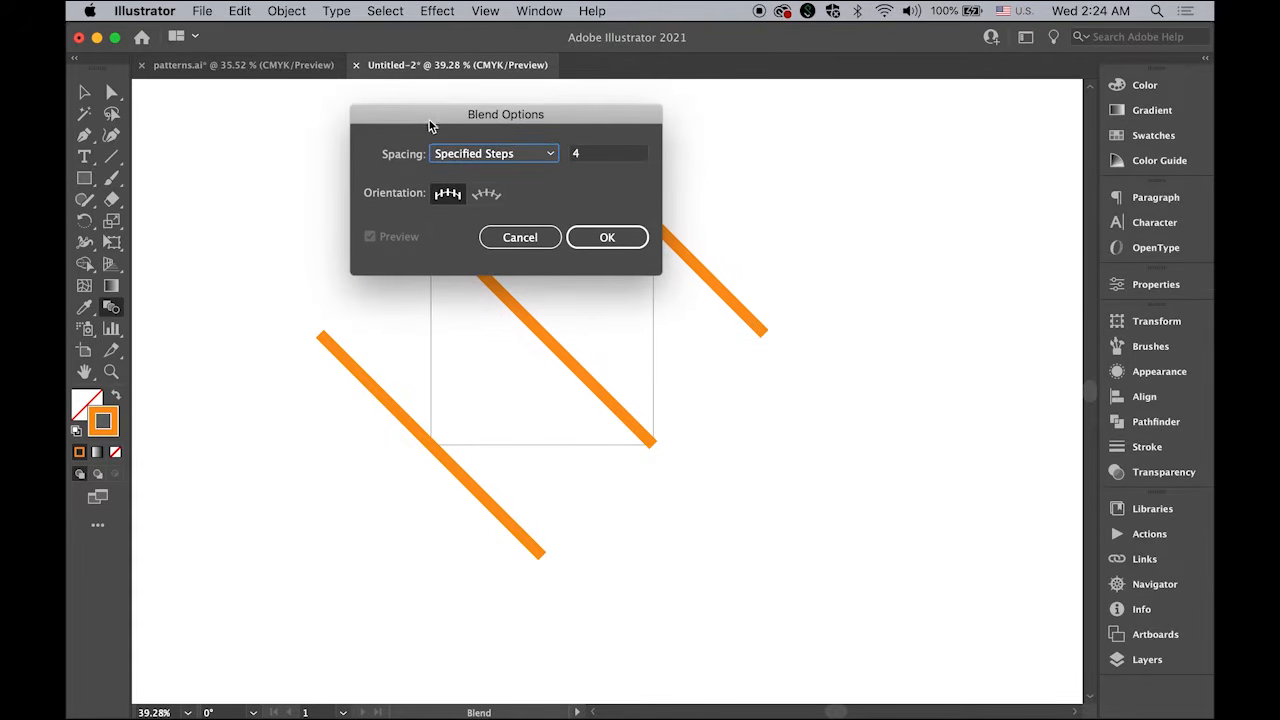
click(550, 156)
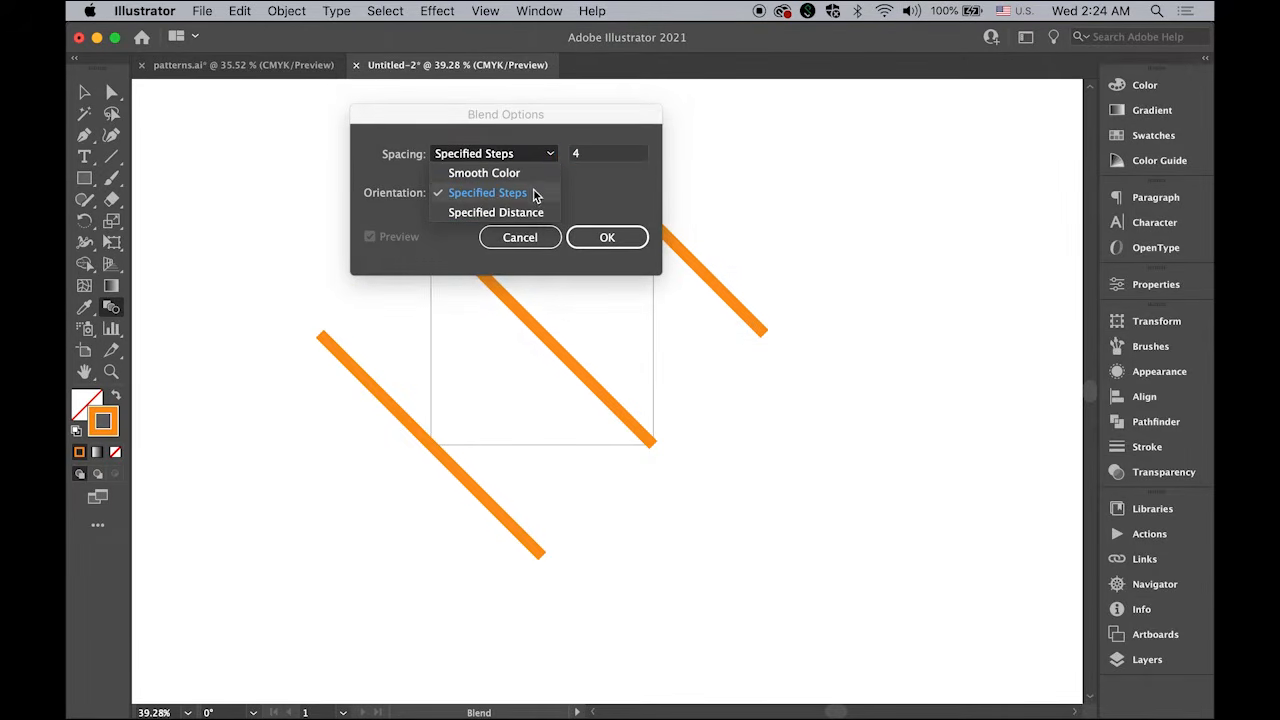
click(535, 197)
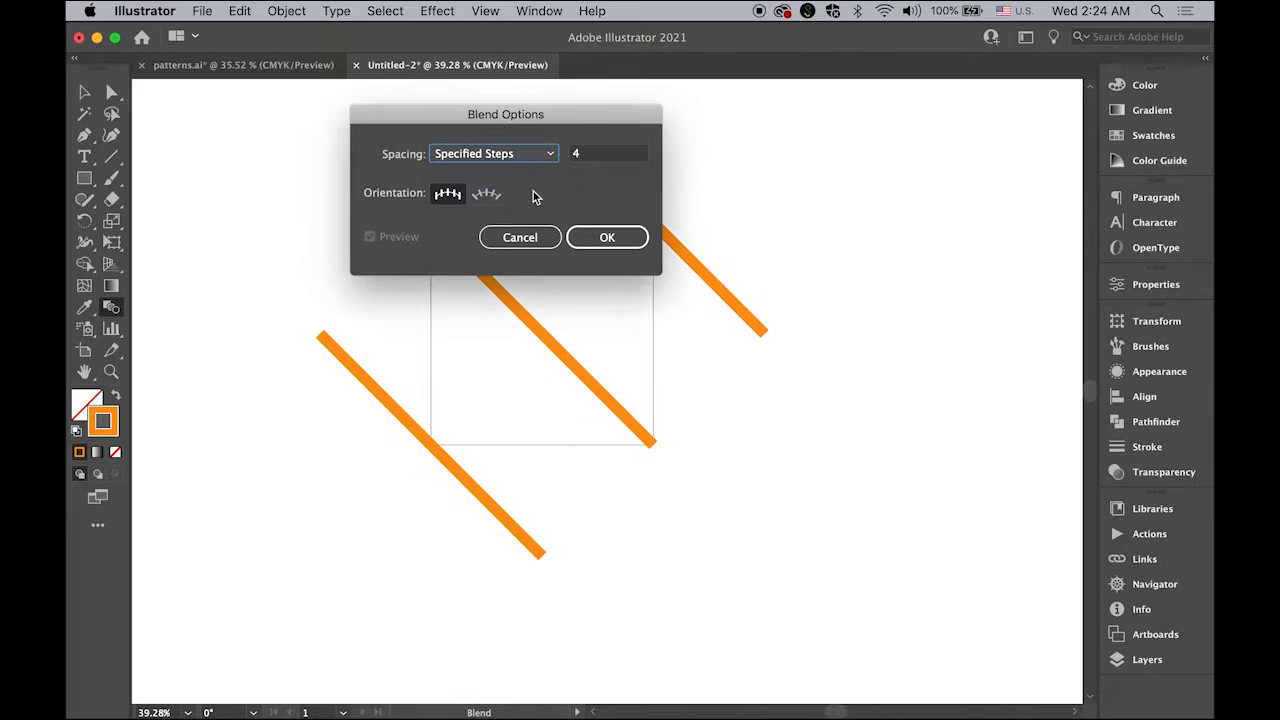
click(594, 154)
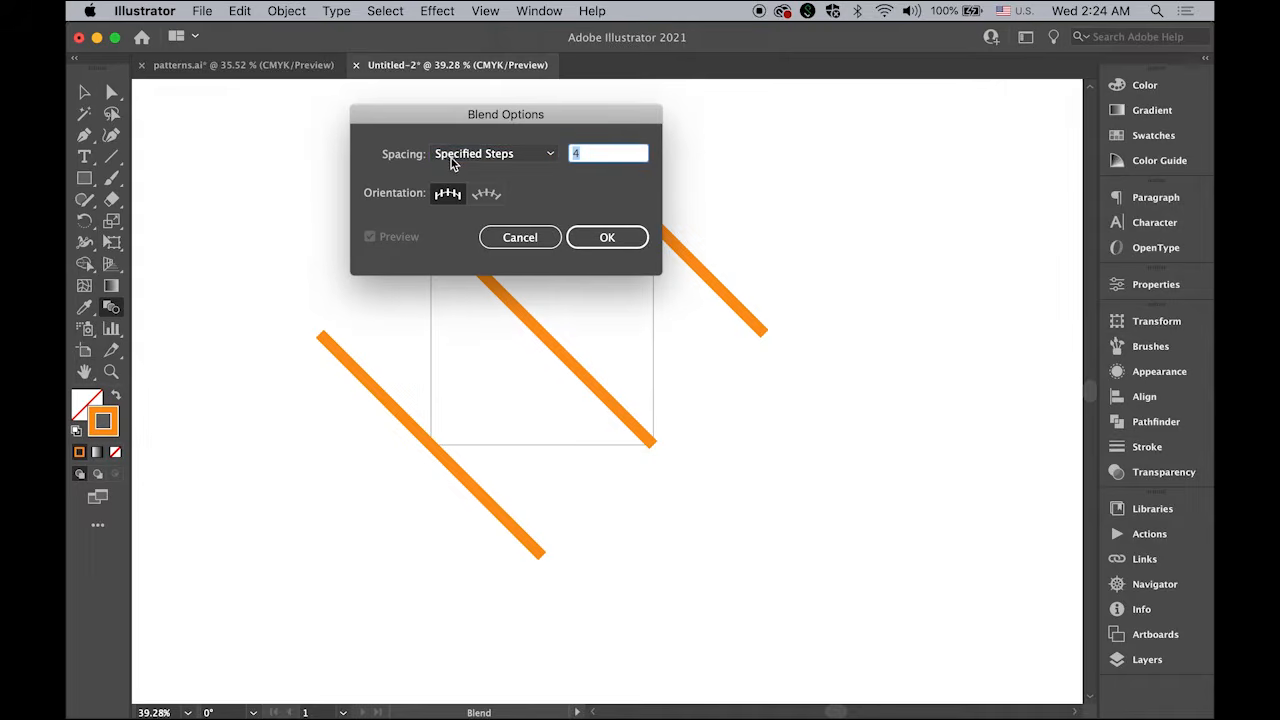
click(602, 234)
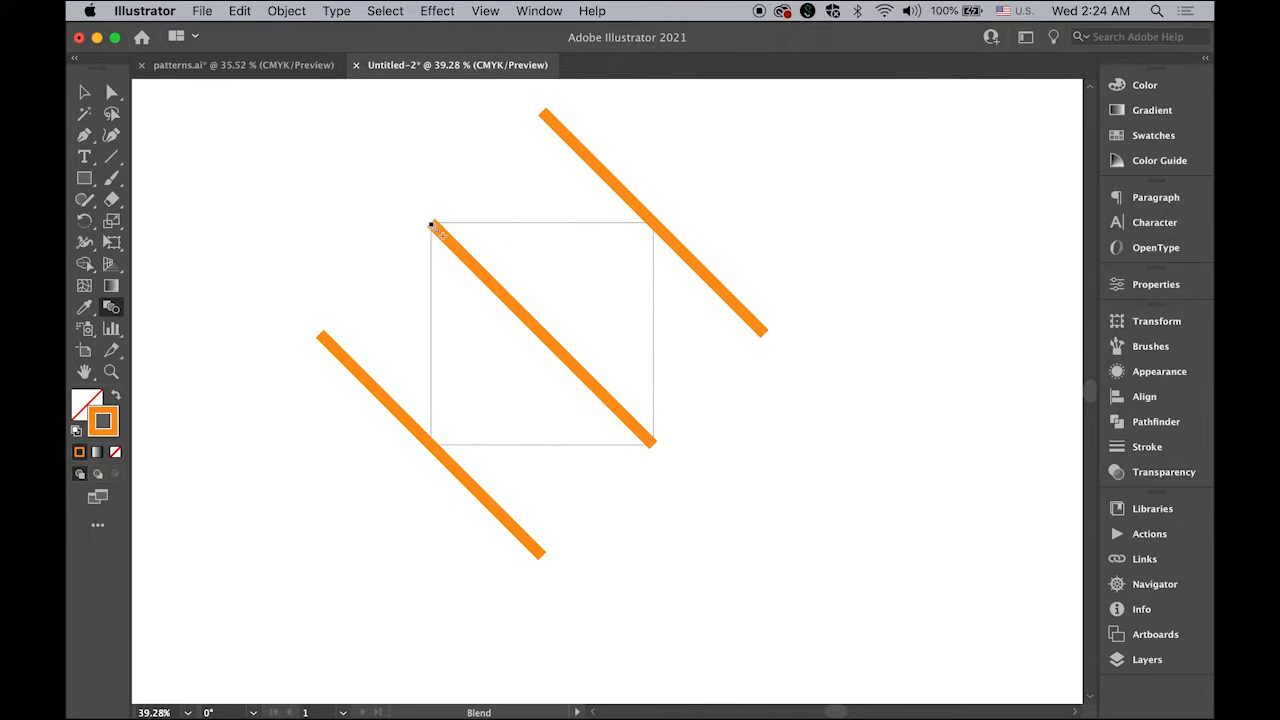
- Blend the three orange diagonals into one series of stripes, from the lower-left line through the middle one to the upper-right one
click(432, 225)
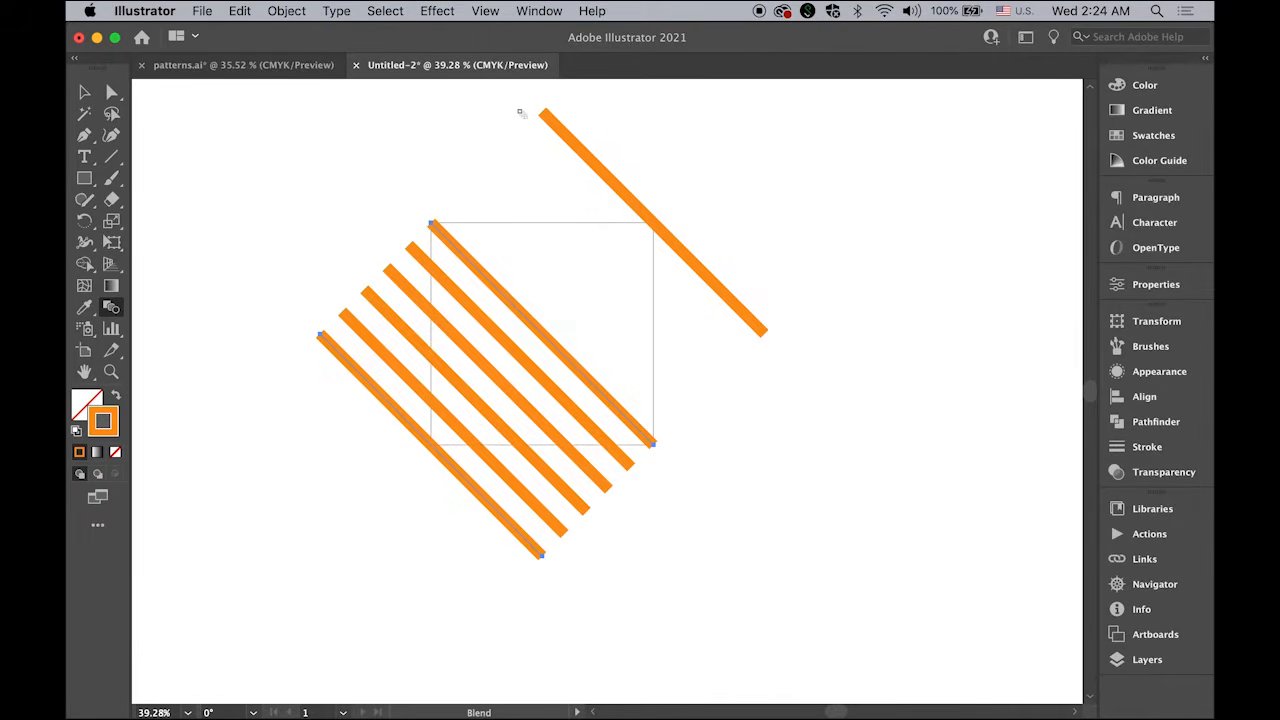
click(544, 115)
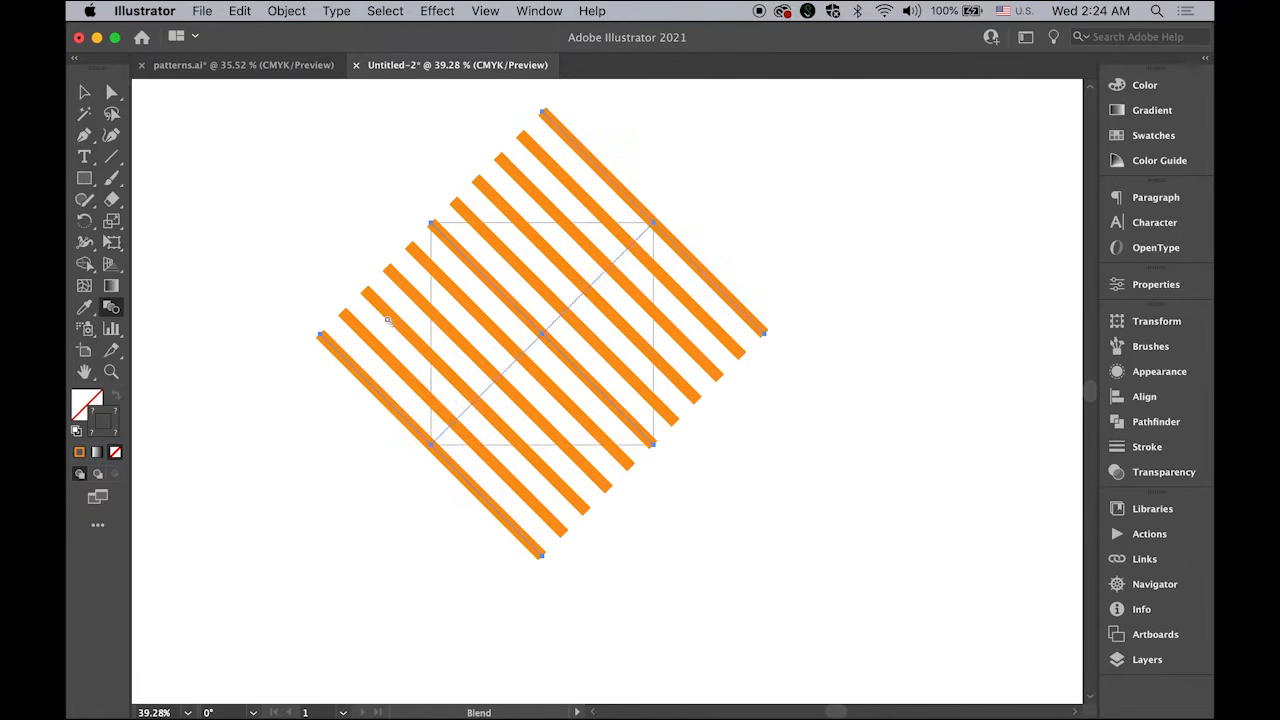
click(84, 91)
click(266, 114)
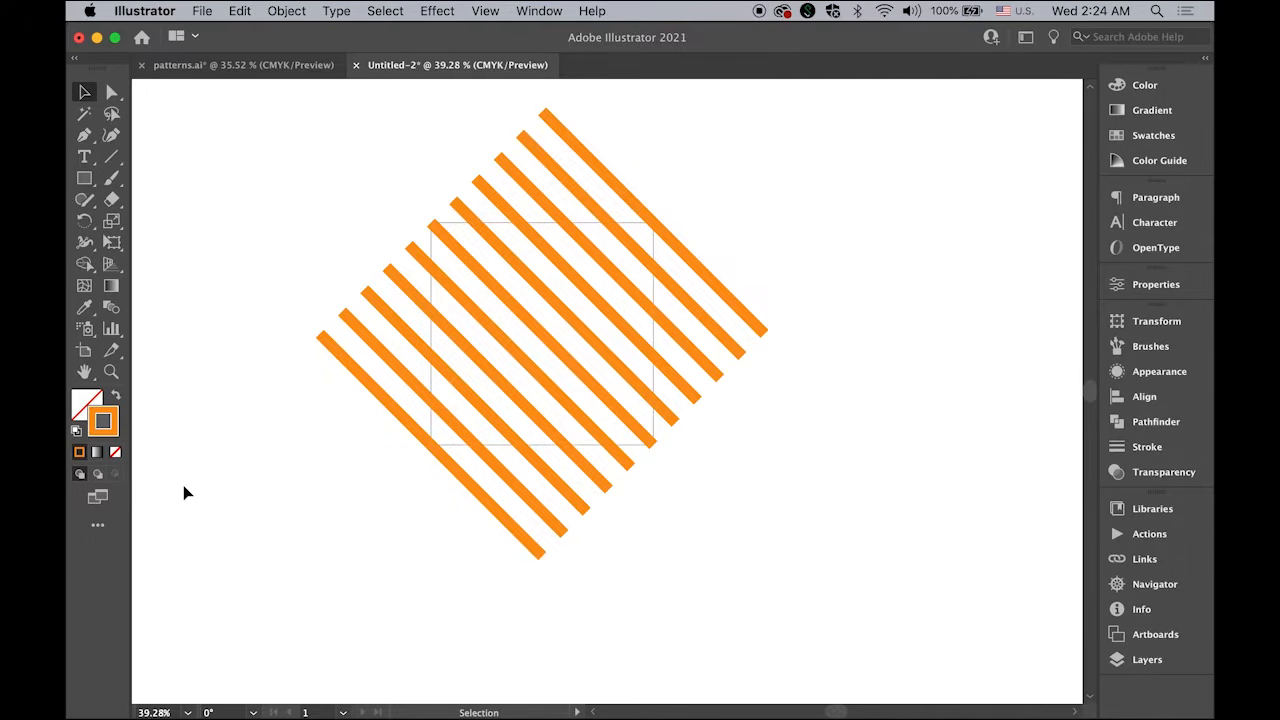
- Bring the outlined square to the front, above the blended stripes
click(457, 229)
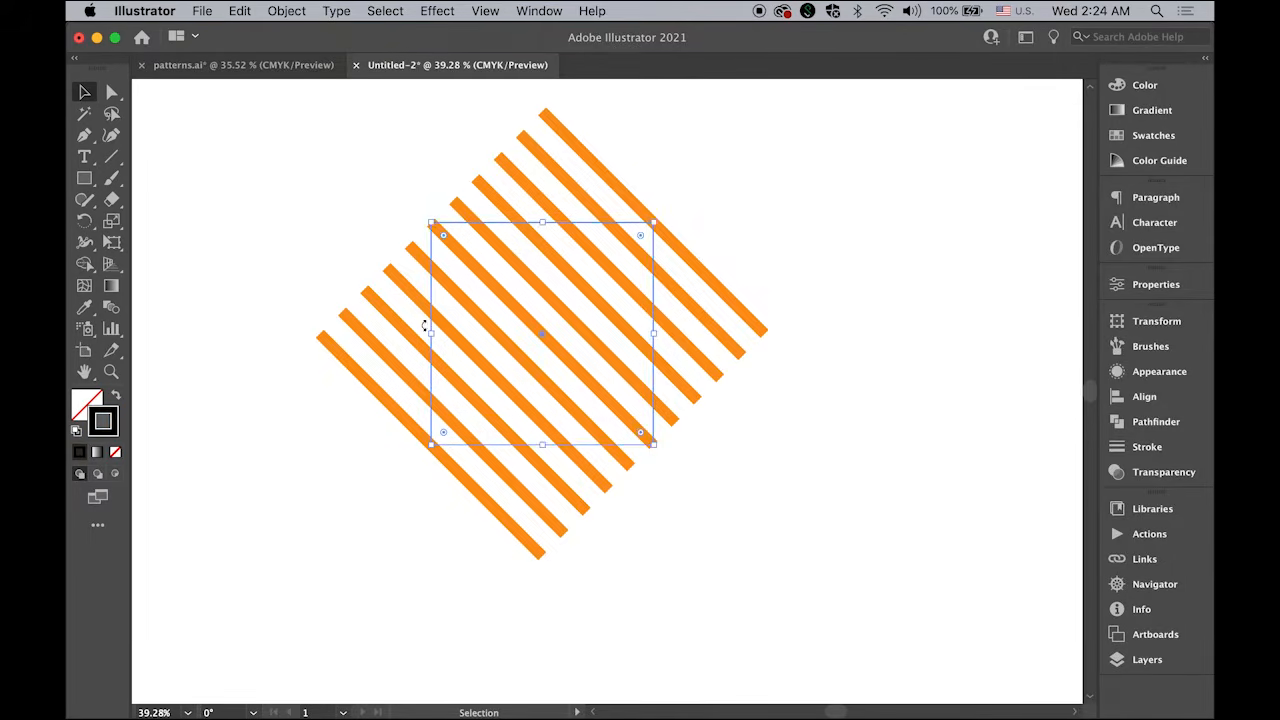
click(270, 11)
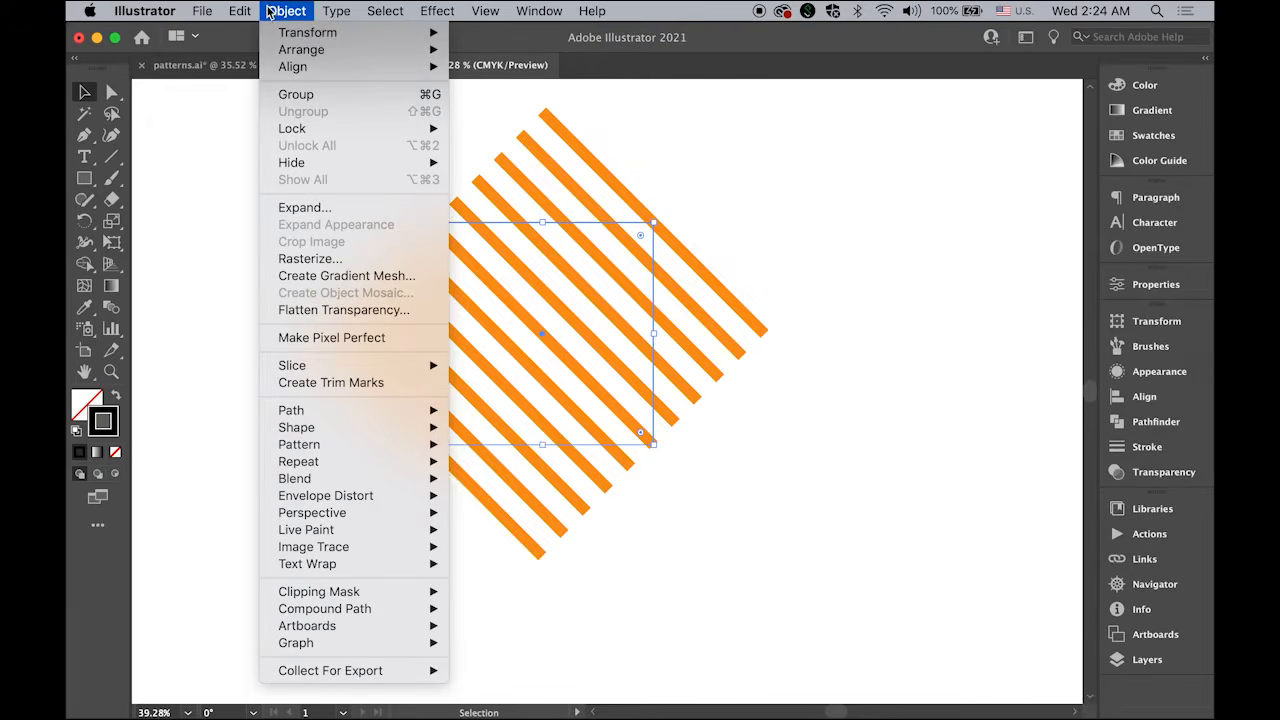
mouse_move(308, 52)
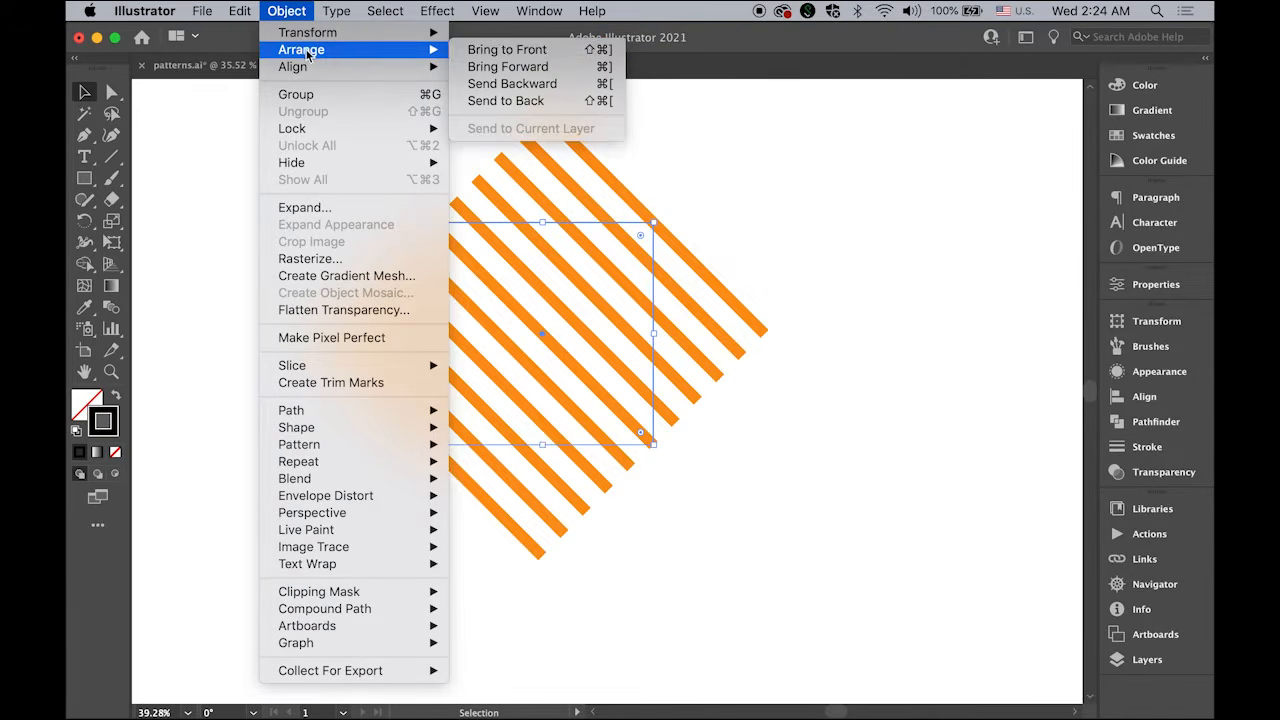
click(538, 57)
click(845, 211)
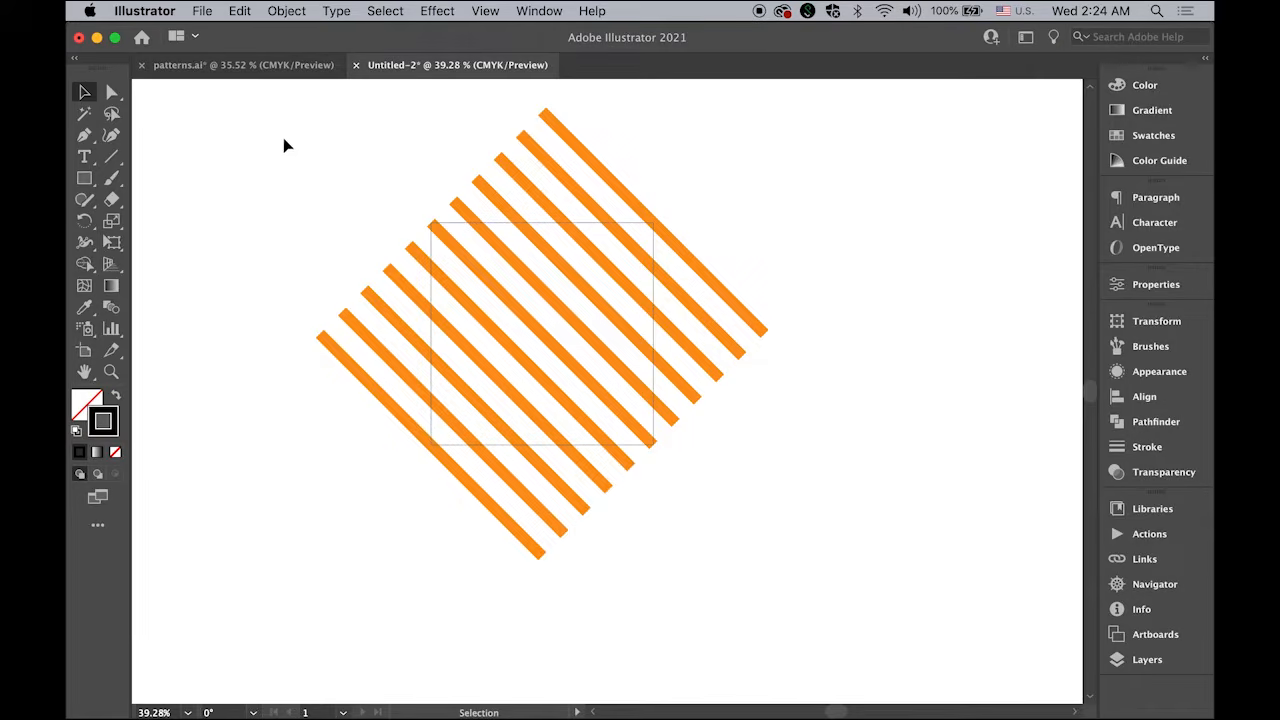
- Make a clipping mask from the square and the blended stripes so the stripes are cropped to the square
drag(283, 140, 805, 522)
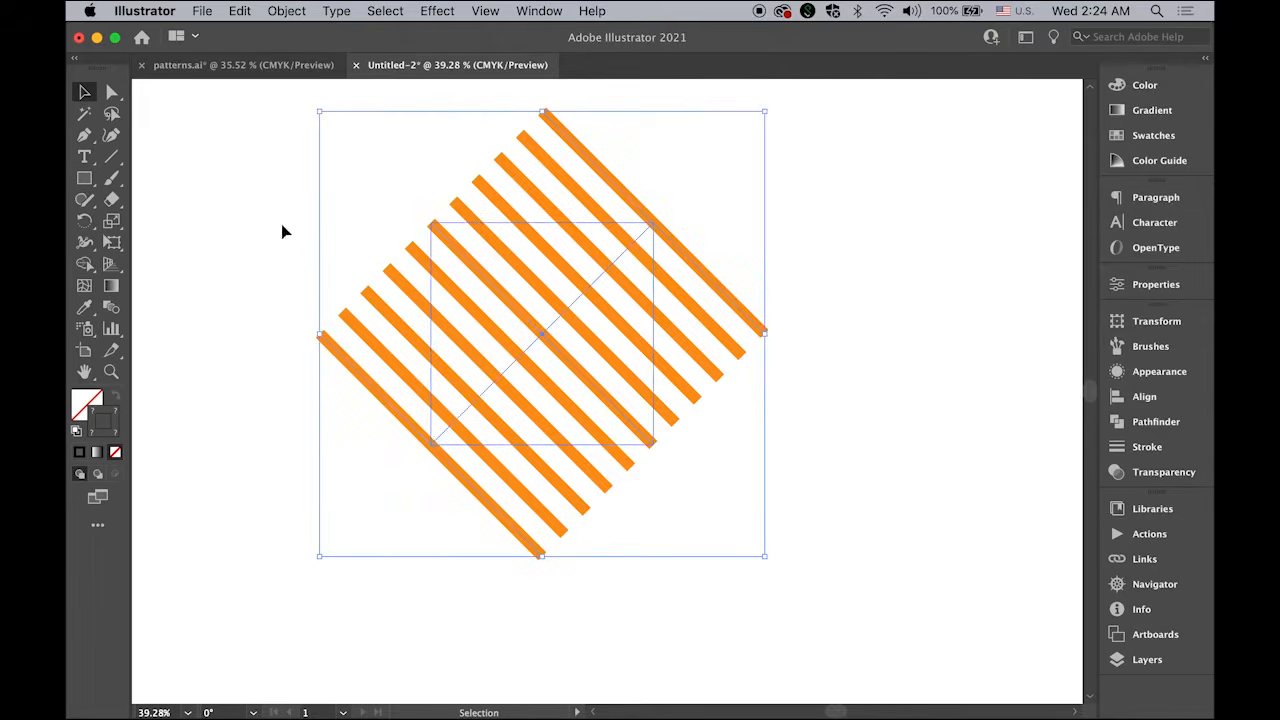
click(287, 10)
mouse_move(347, 599)
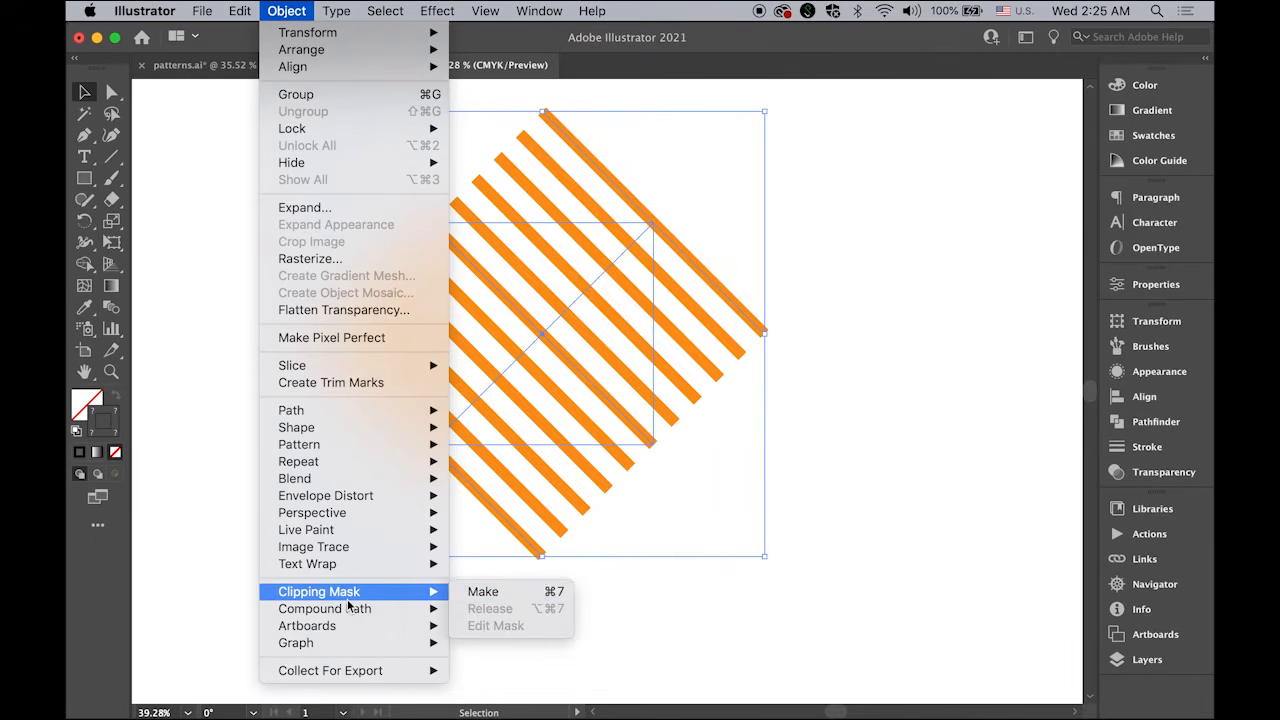
click(462, 593)
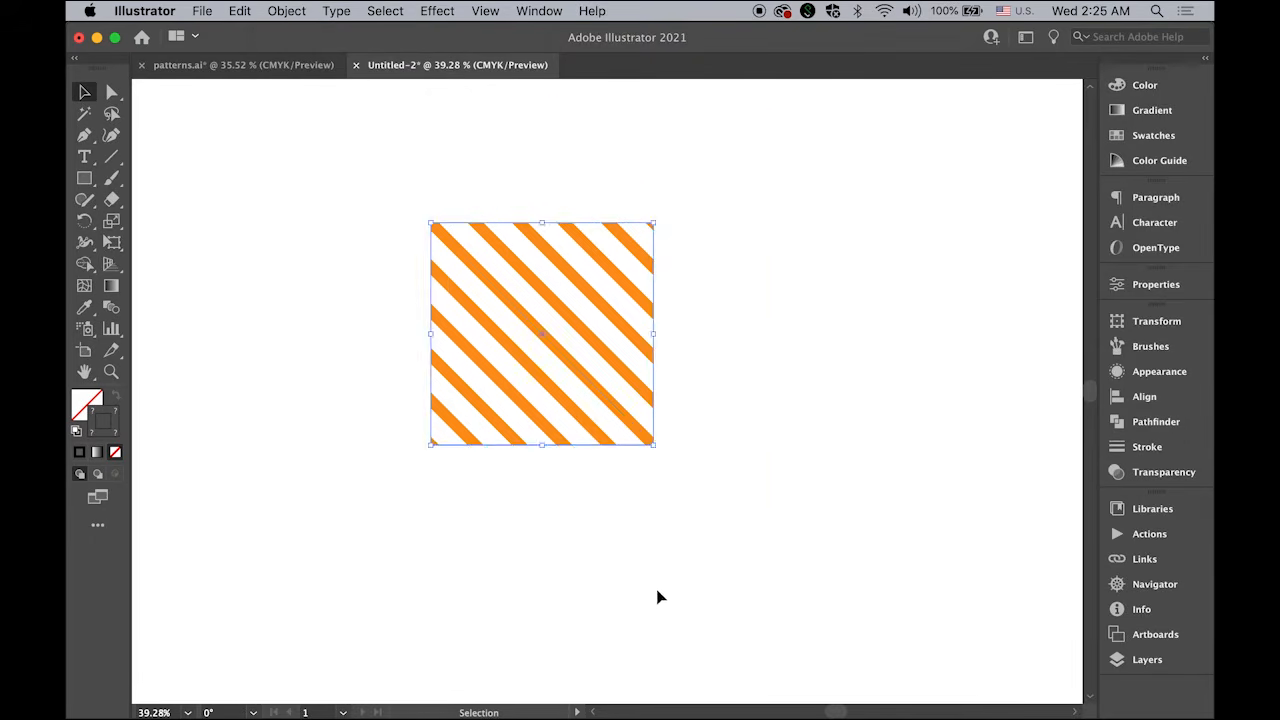
click(810, 412)
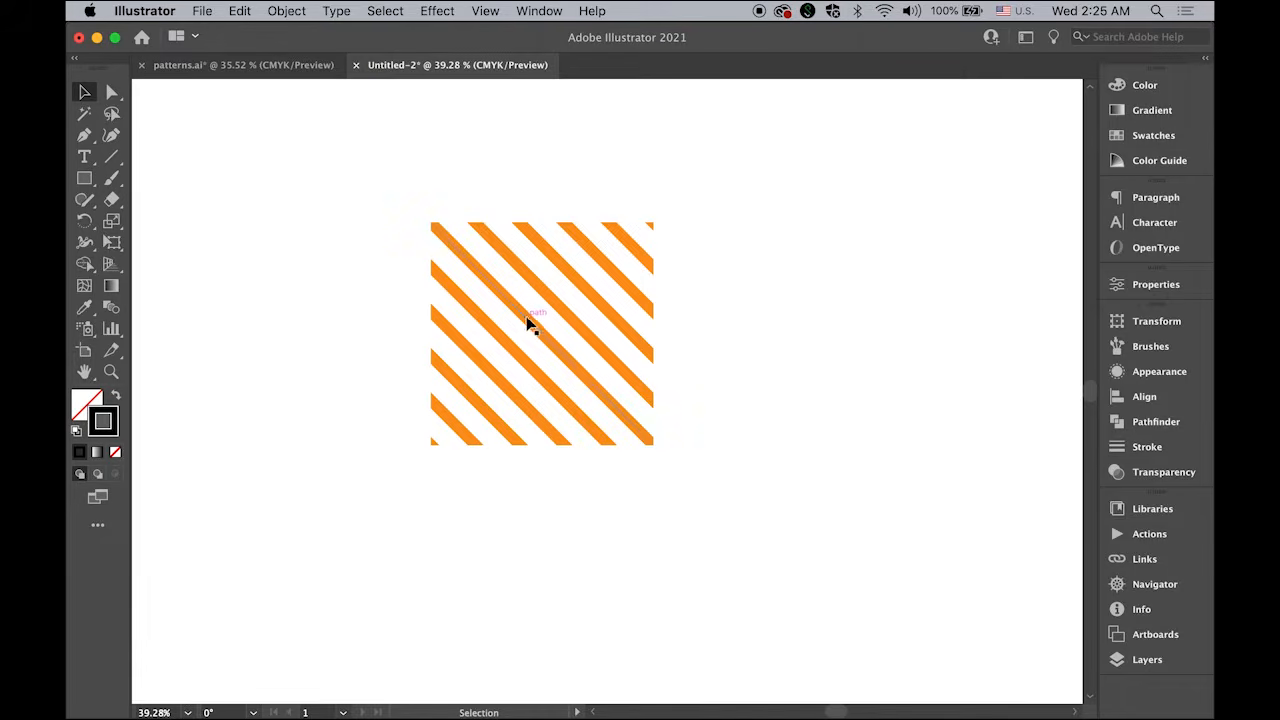
- Try to apply a clipping mask to the selected striped square again
drag(528, 323, 675, 358)
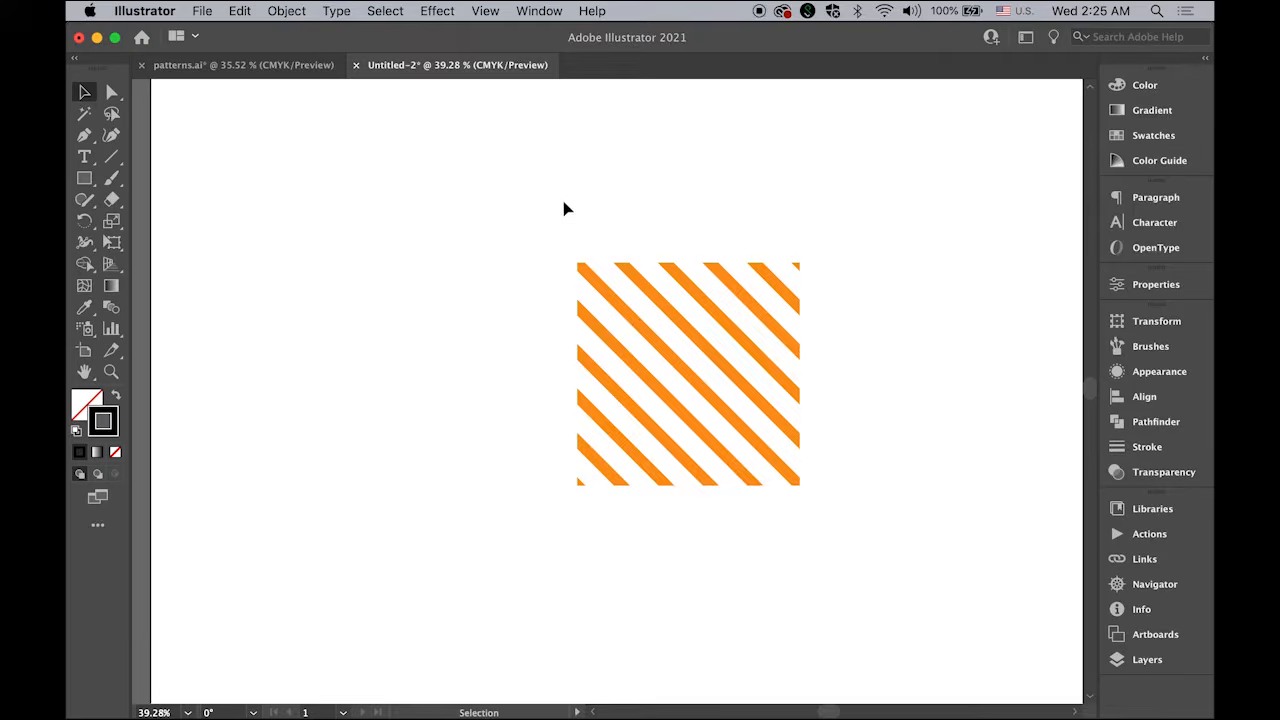
drag(515, 203, 875, 567)
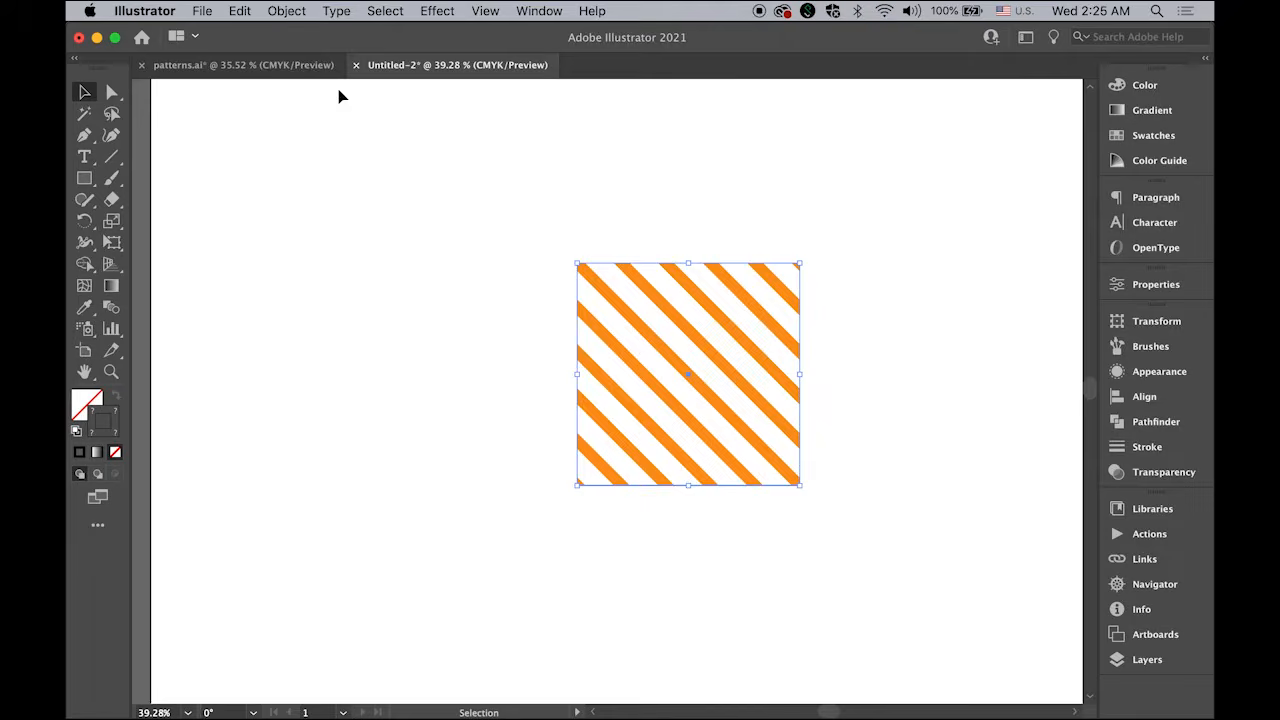
click(292, 11)
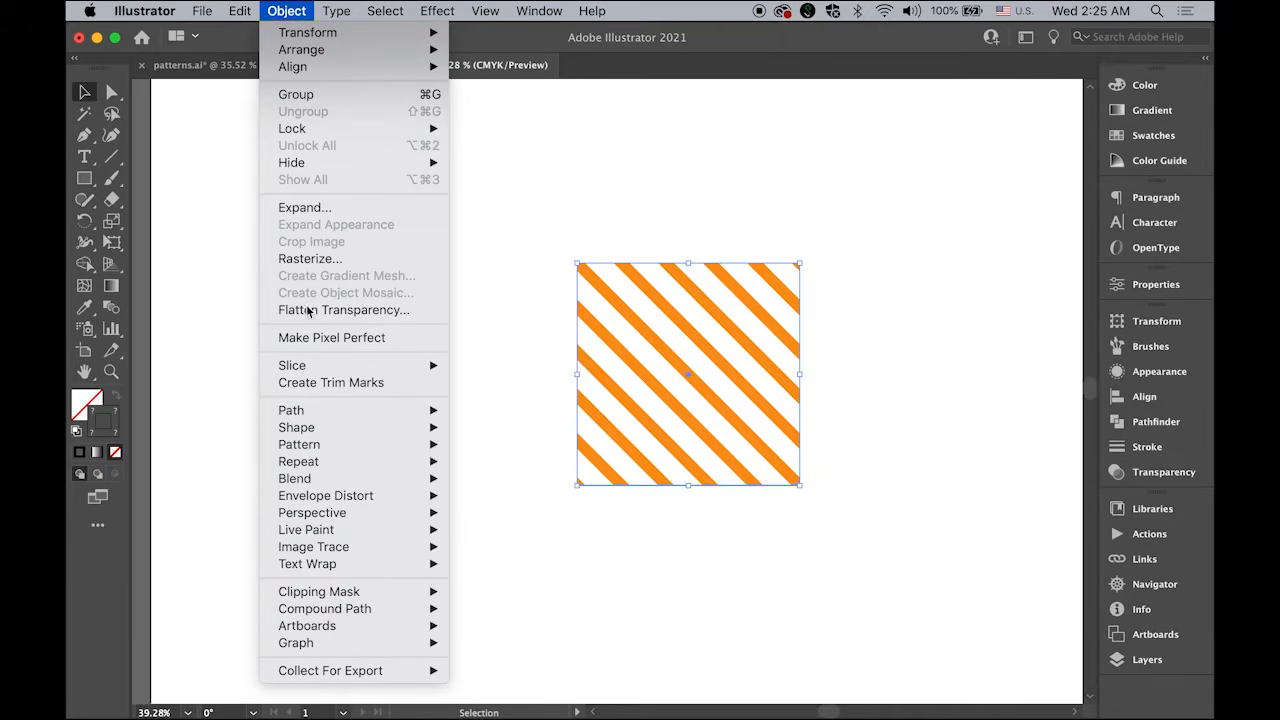
mouse_move(332, 468)
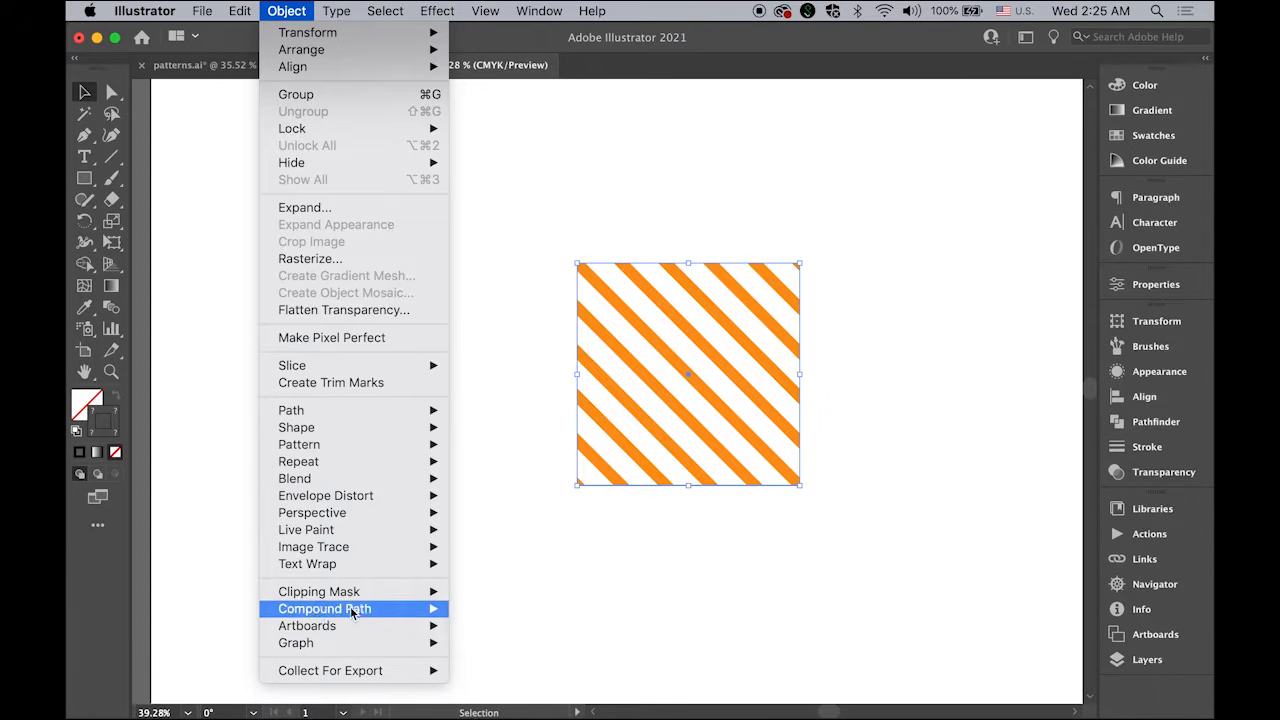
mouse_move(353, 598)
click(483, 596)
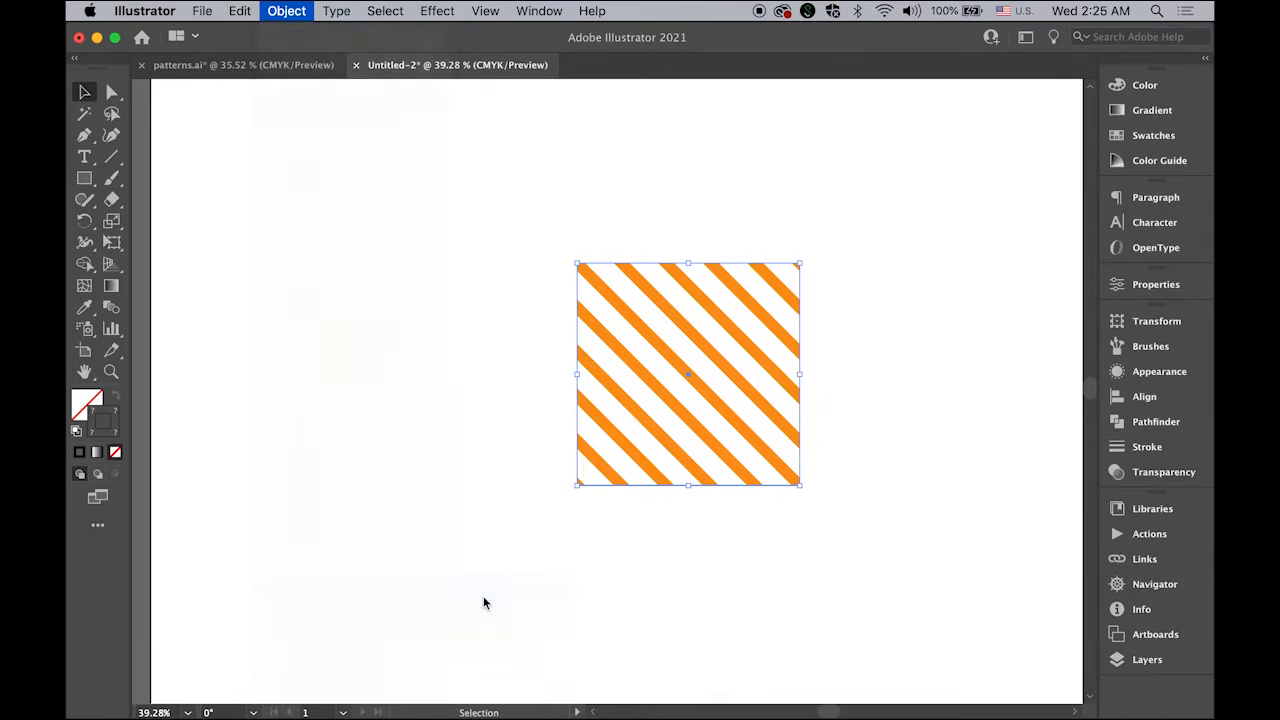
- Make a new pattern from the clipped stripe square and dismiss the notice about the swatch
click(705, 404)
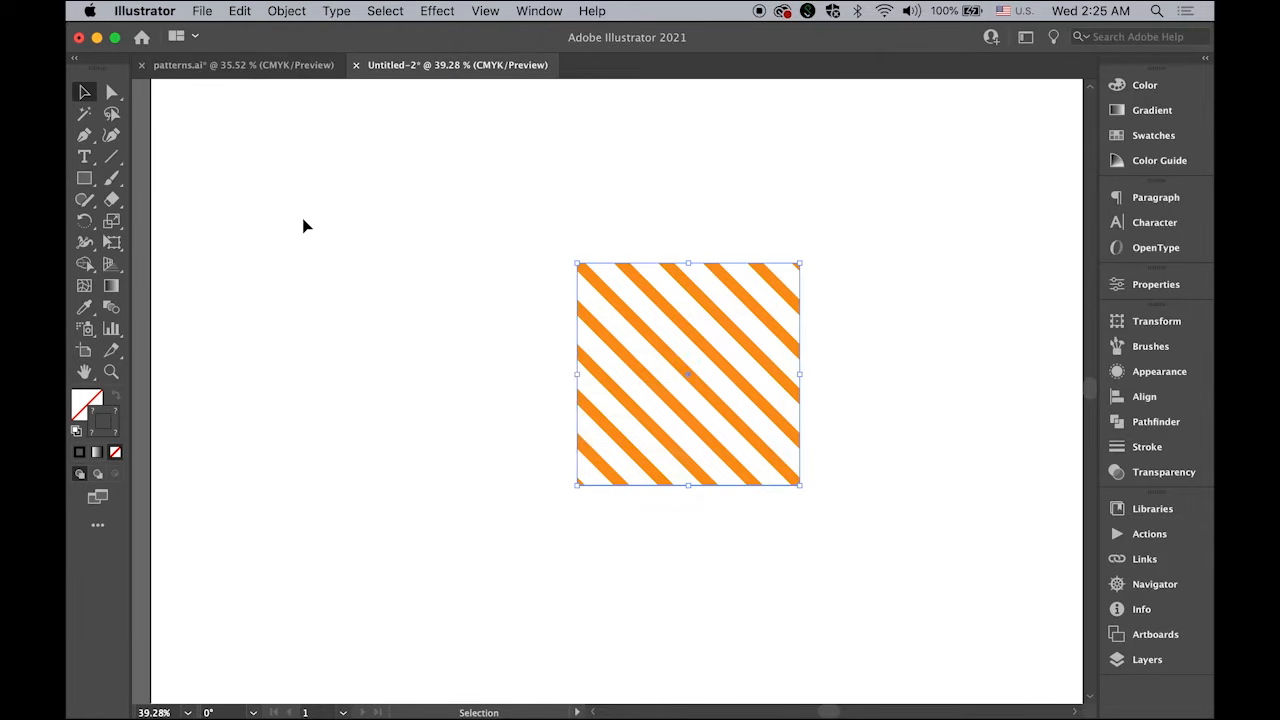
click(276, 10)
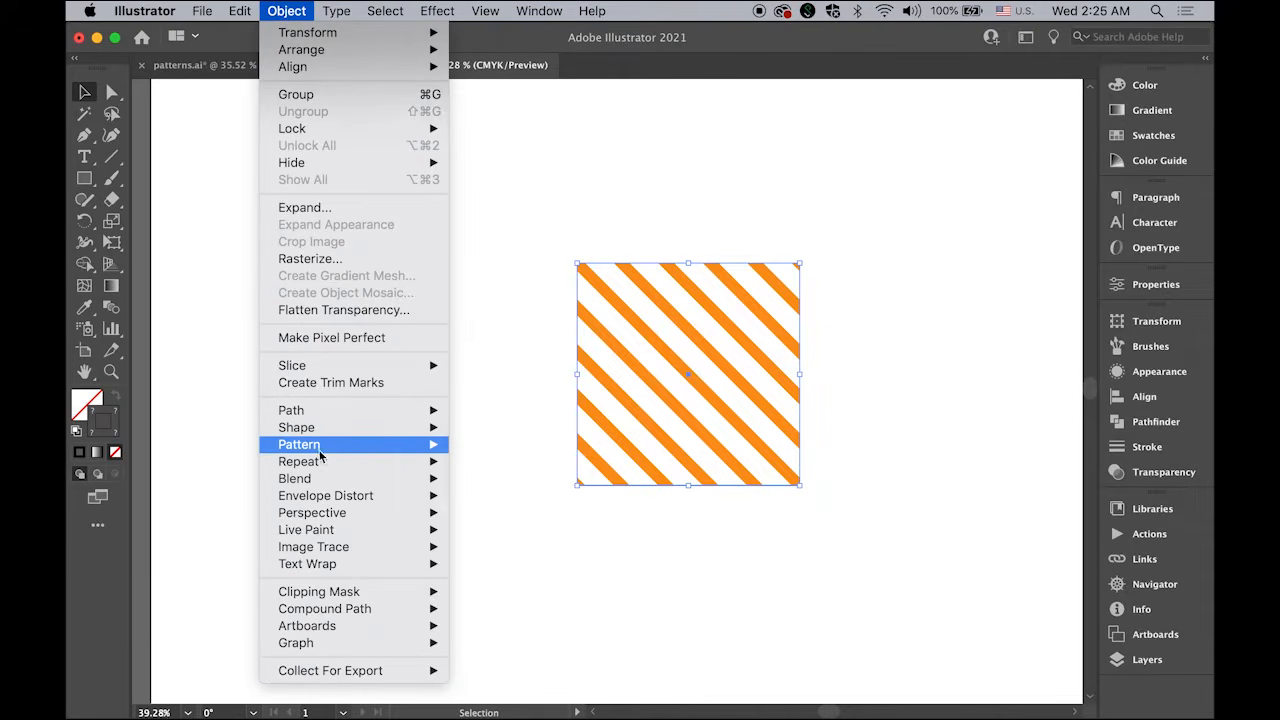
mouse_move(320, 446)
click(491, 440)
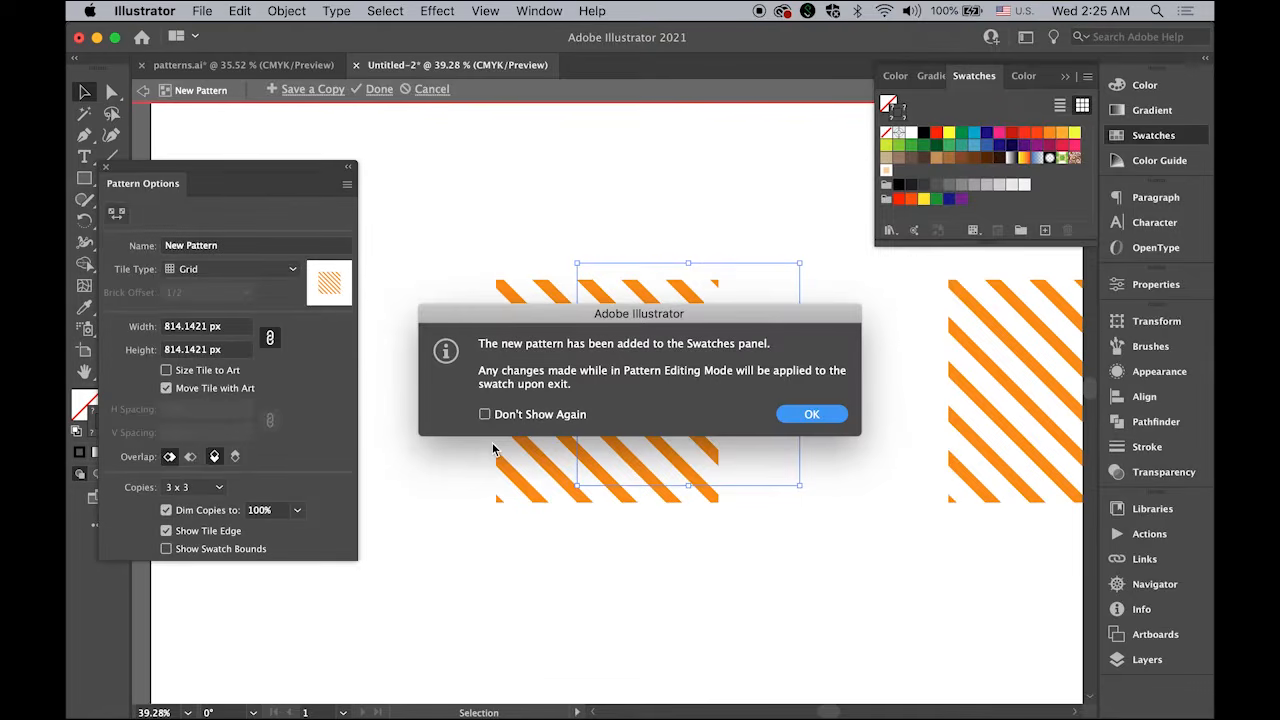
click(812, 414)
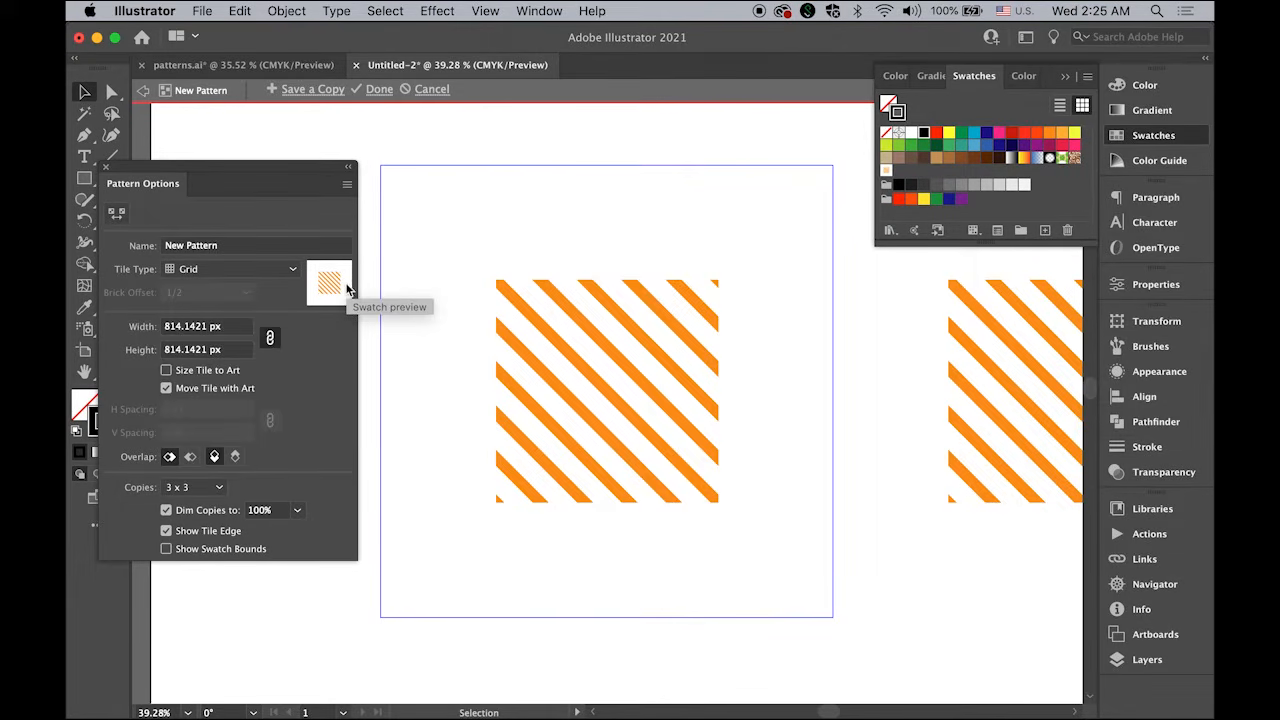
- Resize the pattern tile with the Pattern Tile tool to 400 × 400 px, matching the striped square's edges, and finish pattern editing
click(116, 215)
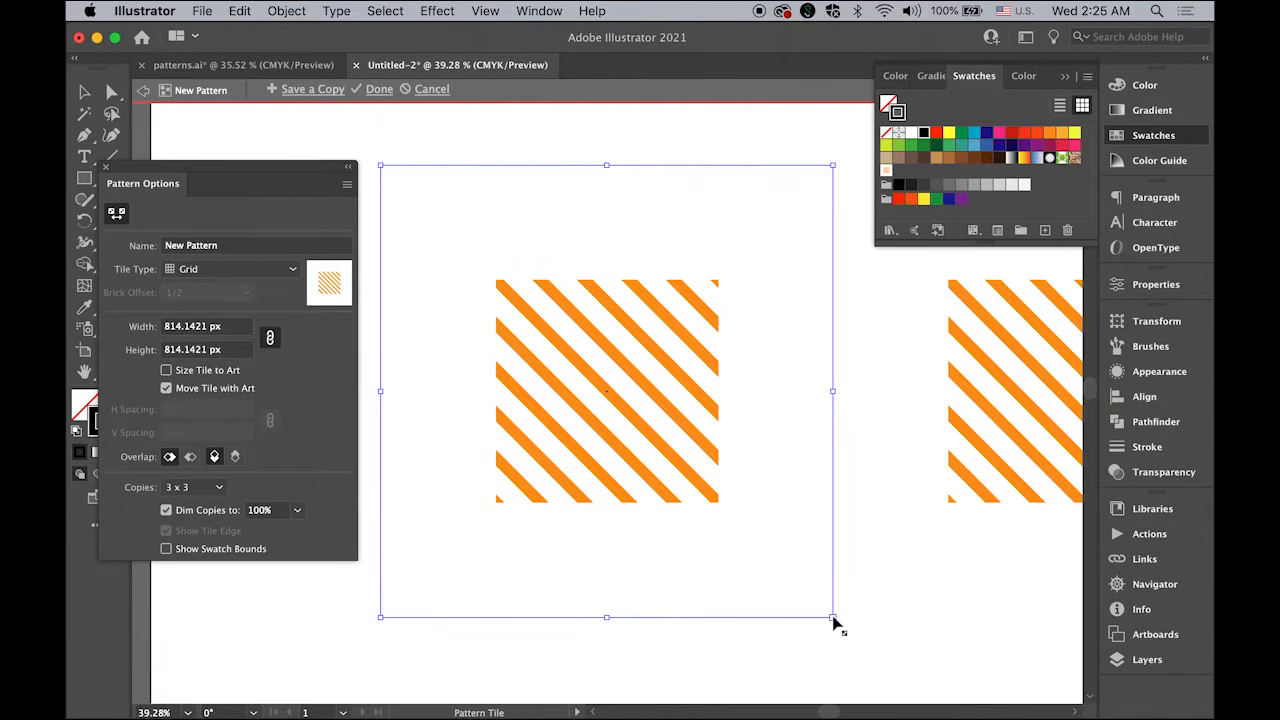
drag(833, 619, 722, 518)
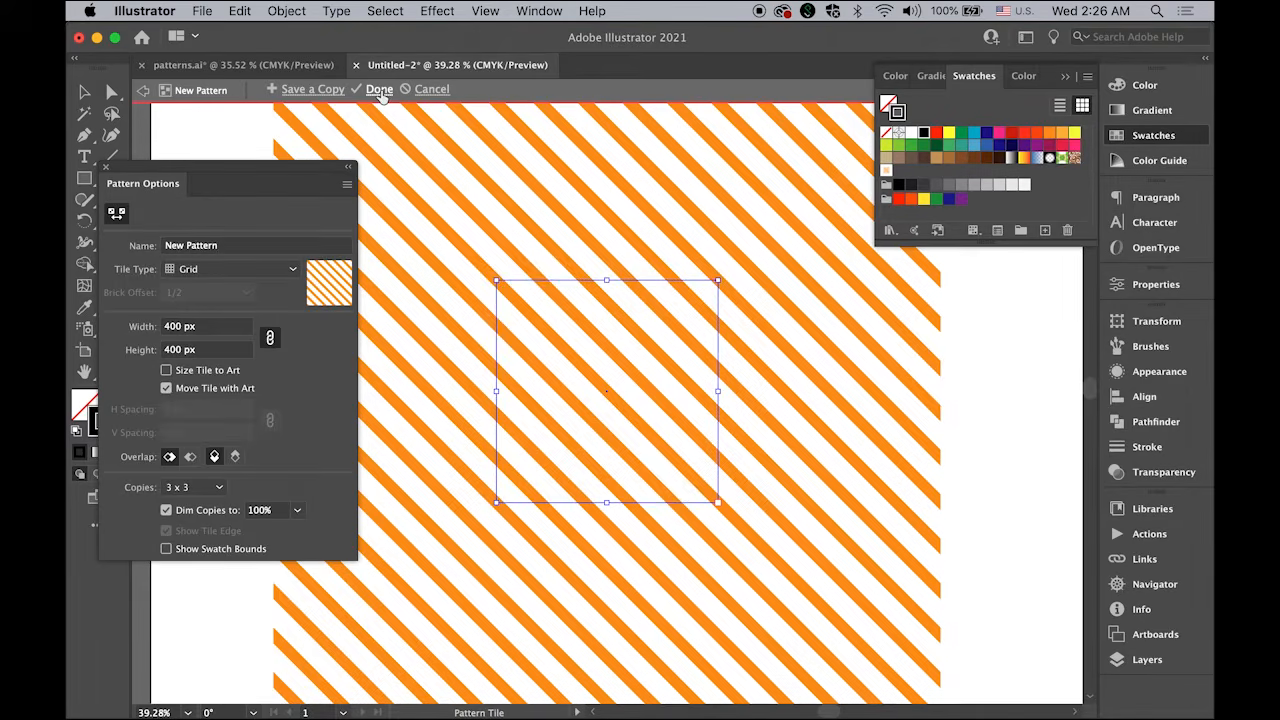
click(379, 90)
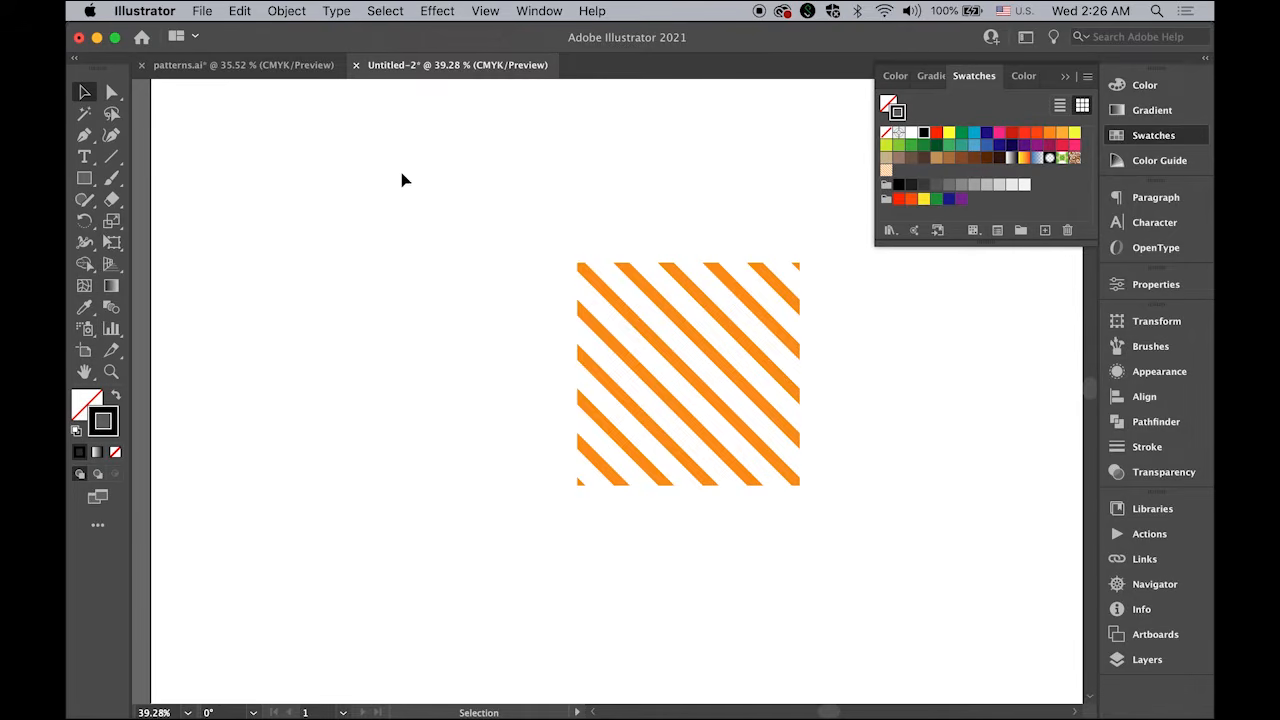
- Apply the new orange stripe pattern swatch to the active stroke colour and delete the striped square from the artboard
click(886, 172)
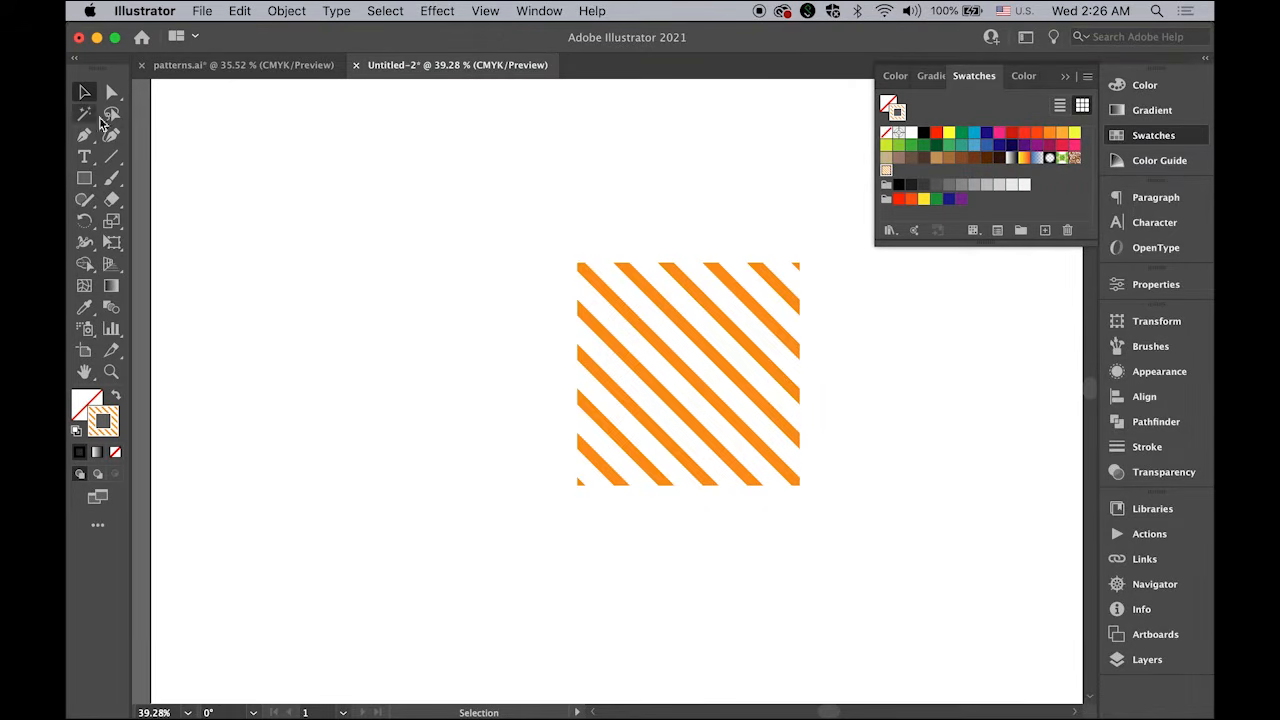
drag(345, 172, 1030, 614)
key(Delete)
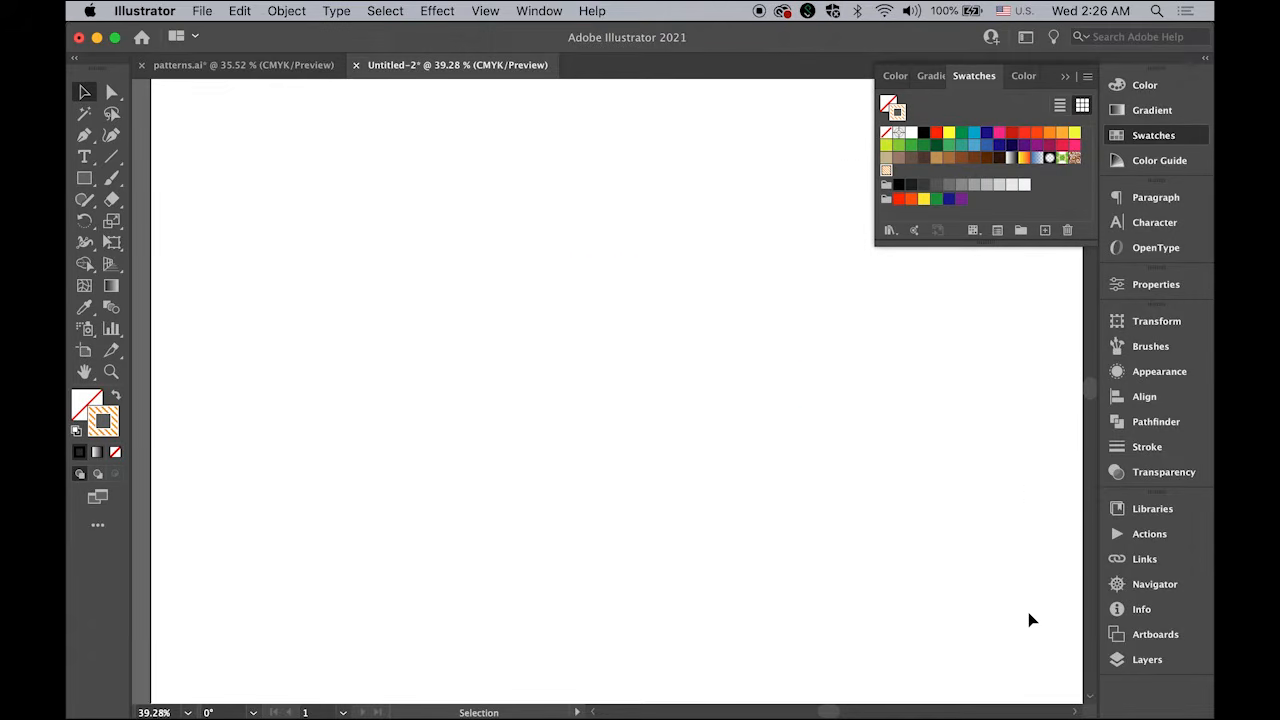
- Draw a rectangle that covers the whole artboard from corner to corner
click(84, 373)
double_click(84, 373)
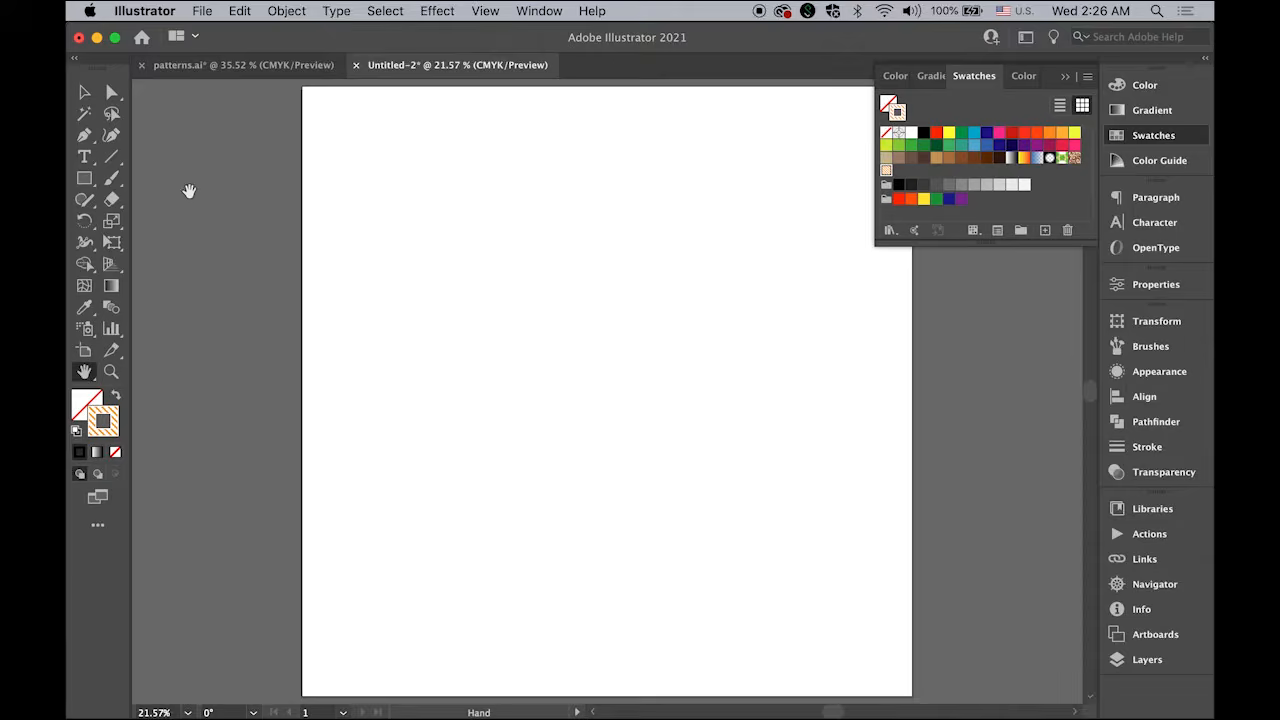
click(84, 178)
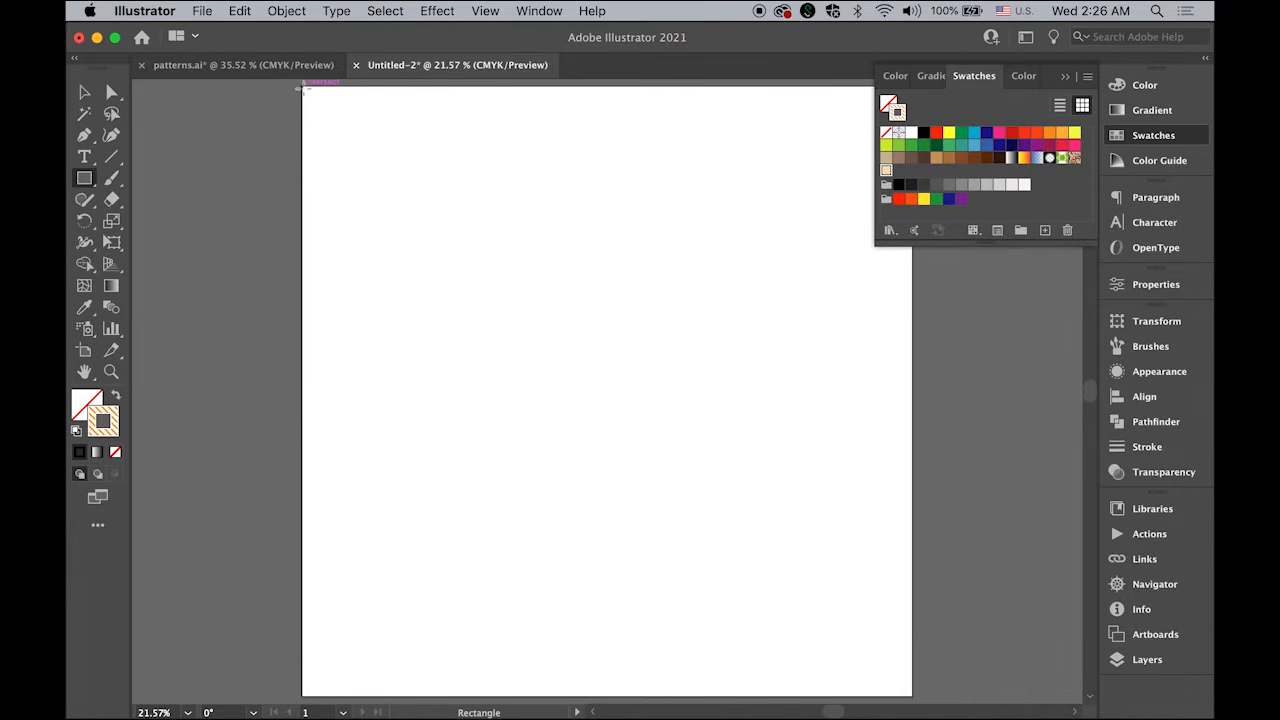
drag(302, 87, 912, 696)
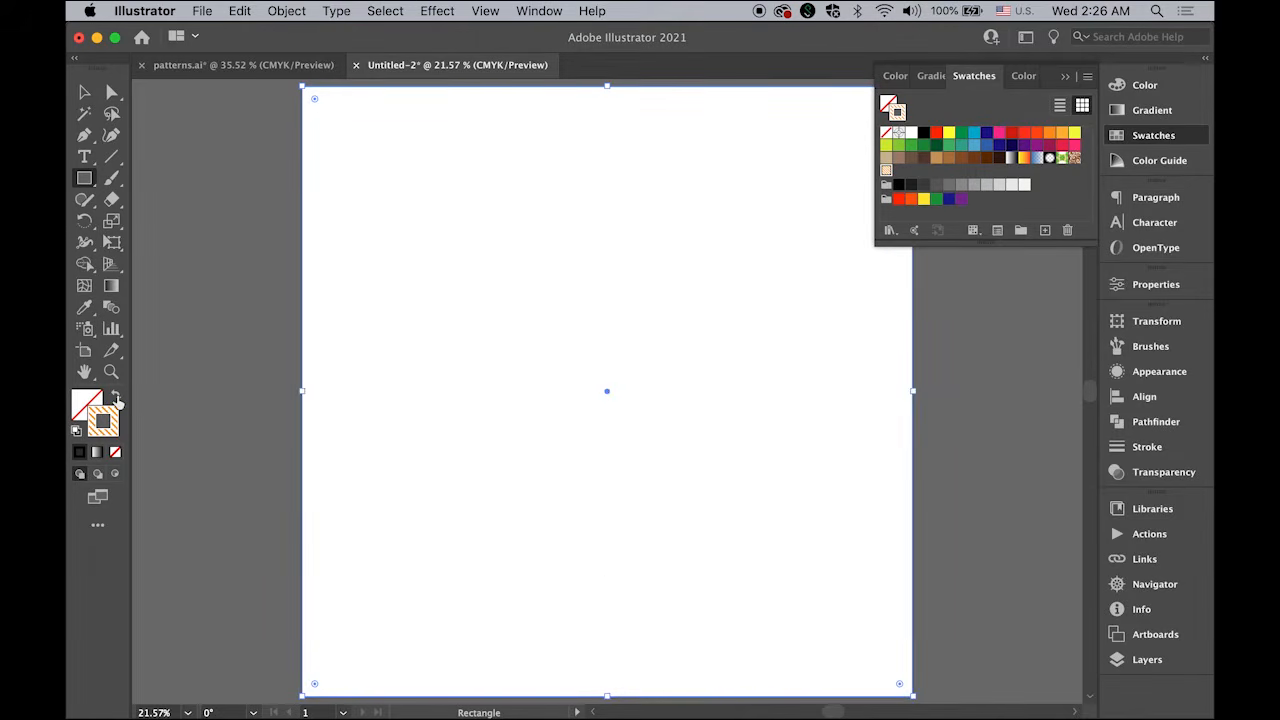
- Swap the rectangle's fill and stroke so the orange stripe pattern becomes its fill, and deselect it
click(116, 396)
click(94, 404)
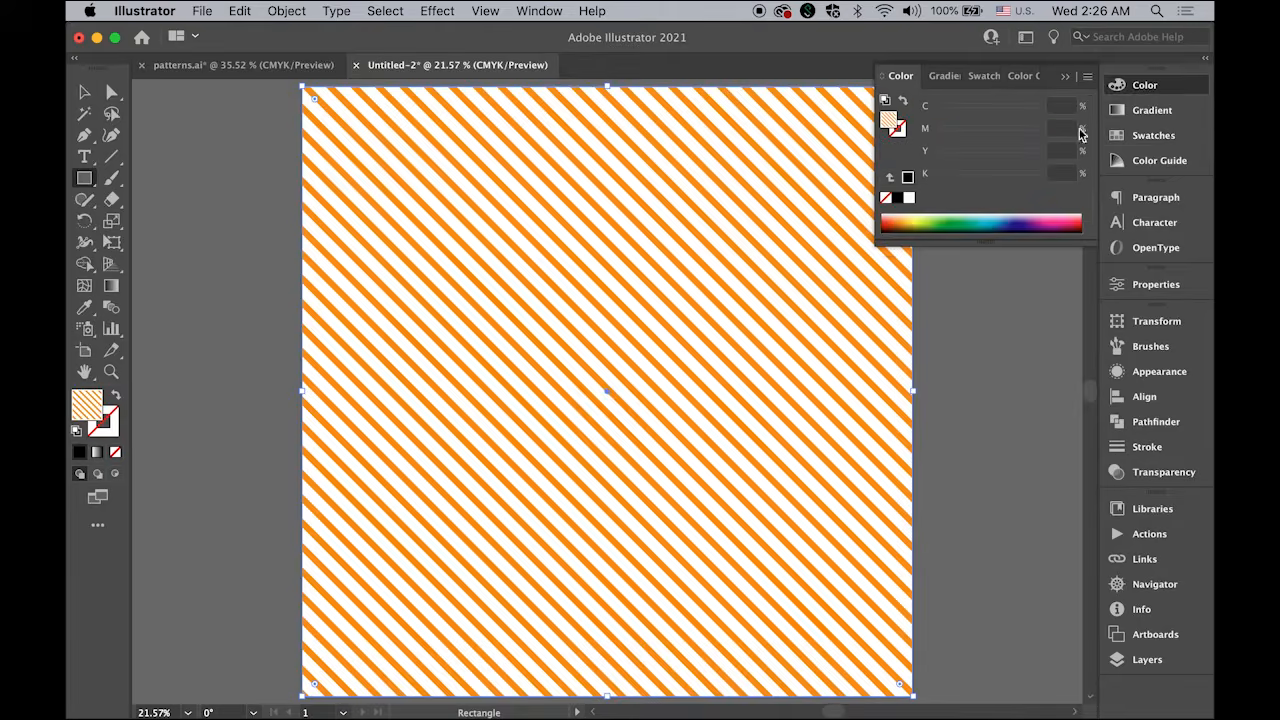
click(1153, 135)
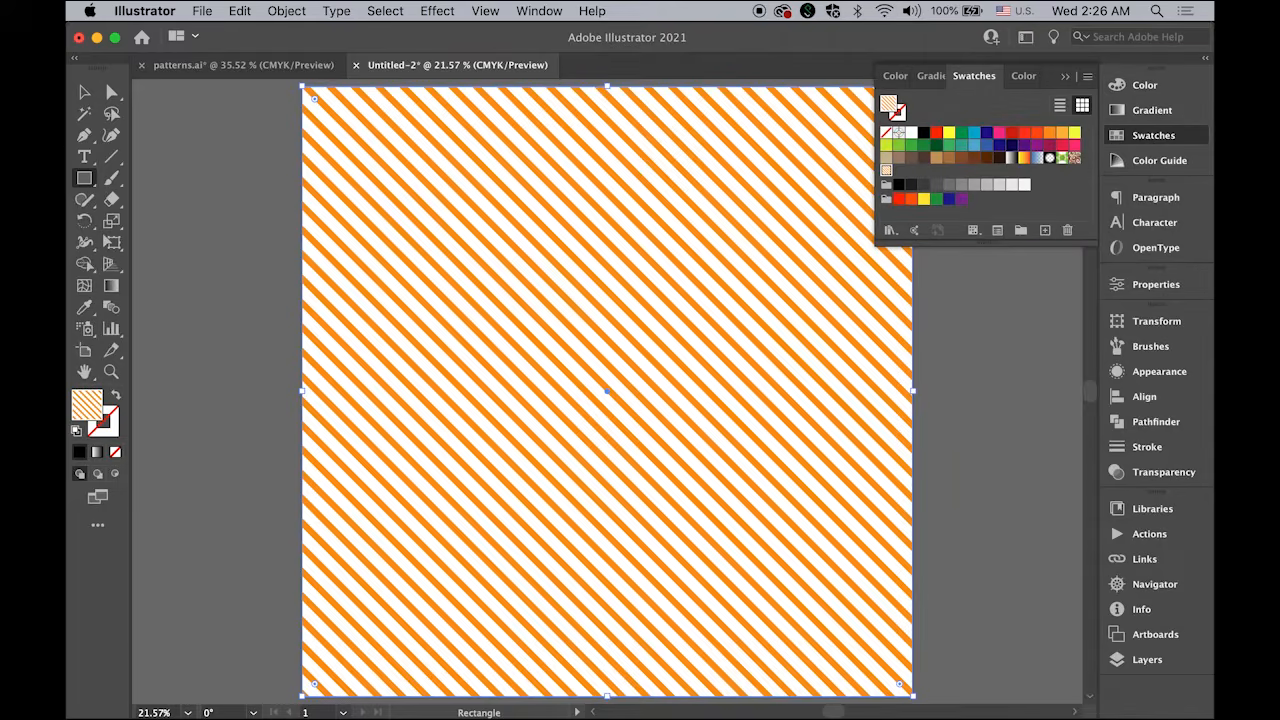
click(84, 91)
click(218, 147)
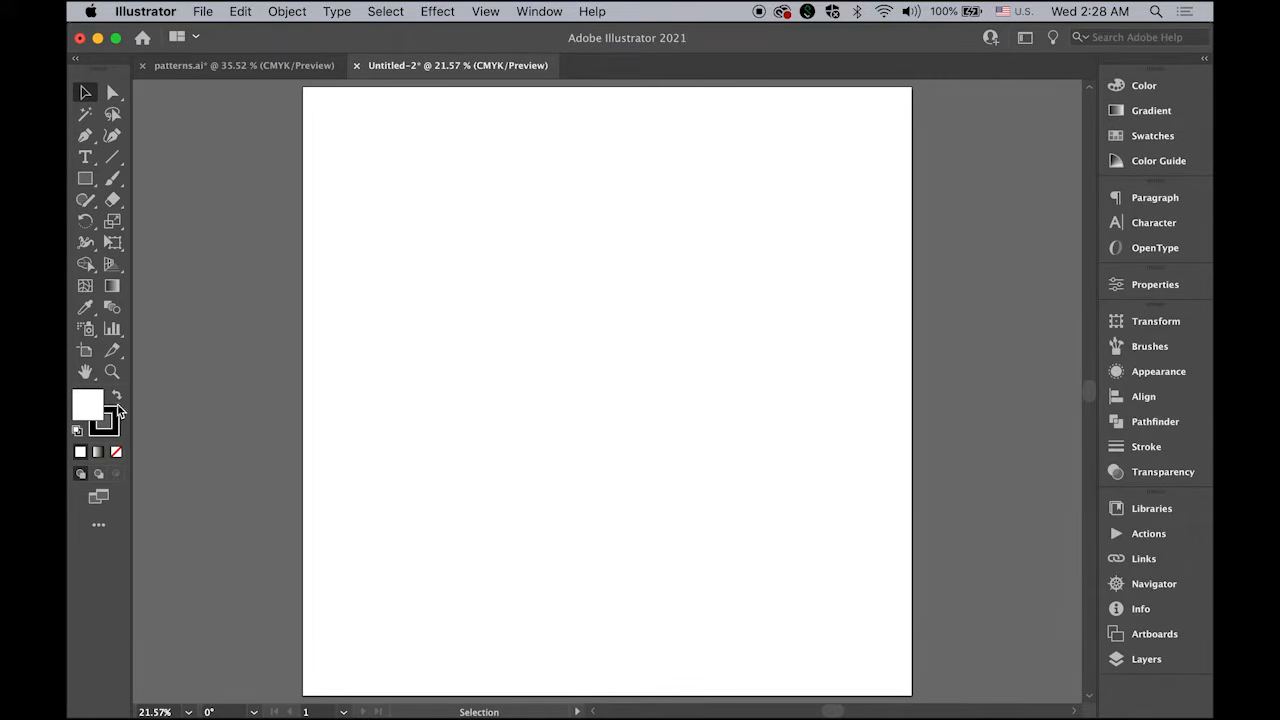
- With the fill set to None, create a polygon on the empty artboard with a 300 px radius and 6 sides
click(115, 451)
click(85, 178)
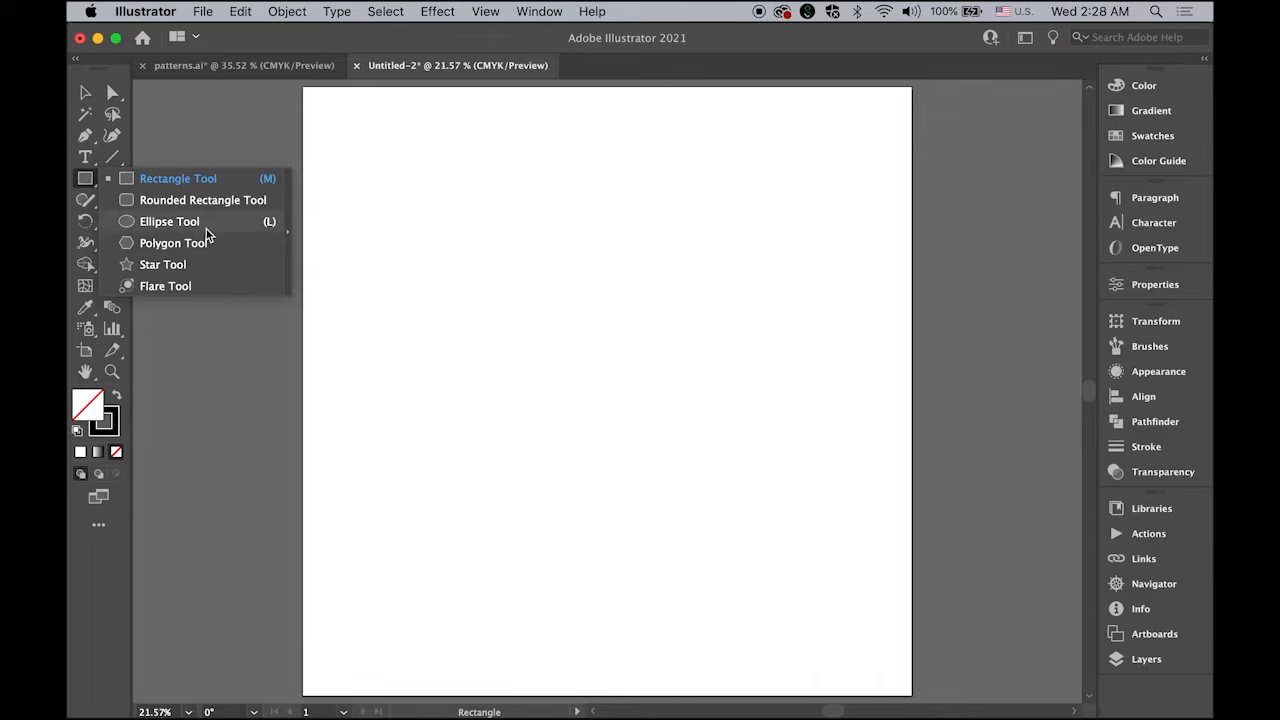
click(207, 241)
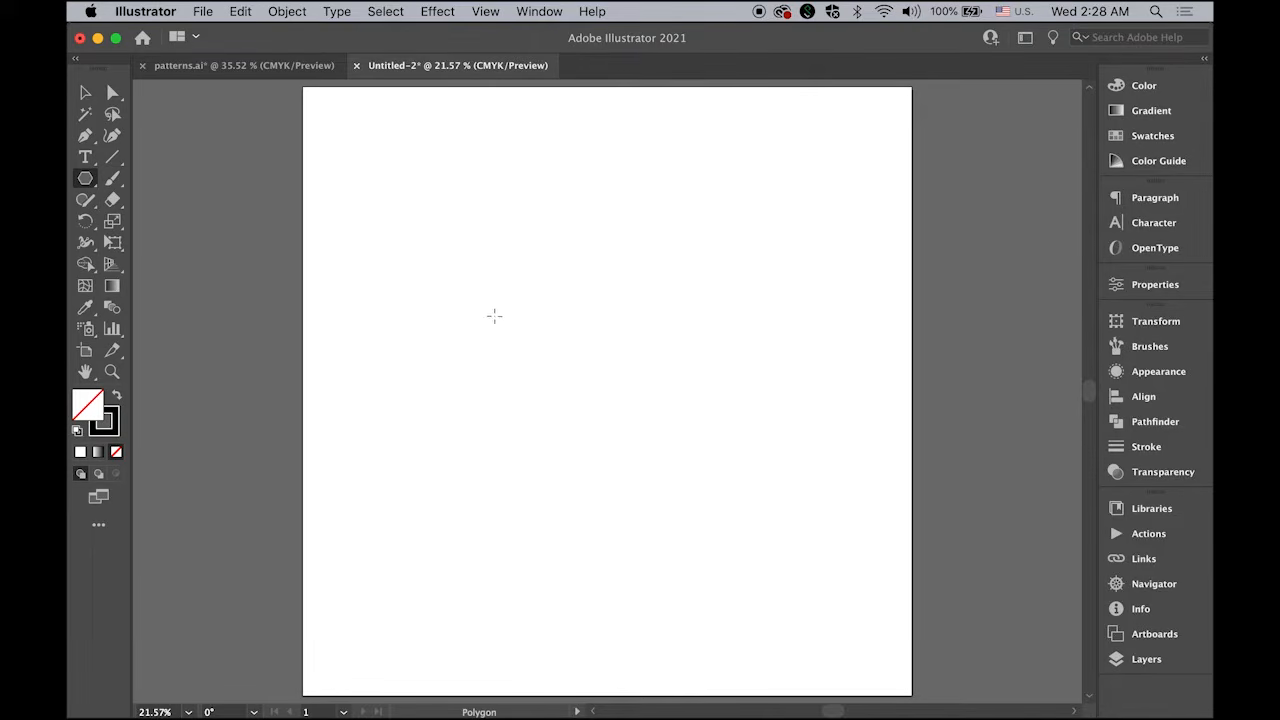
click(502, 289)
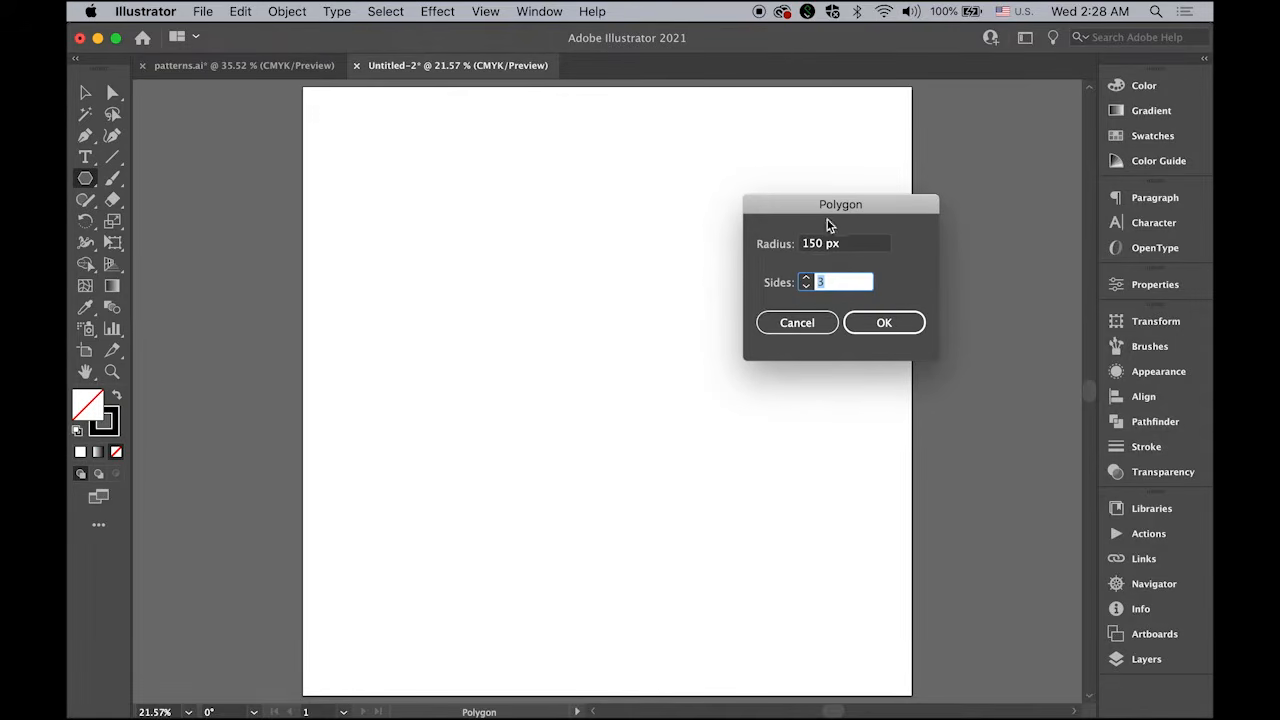
drag(794, 206, 685, 207)
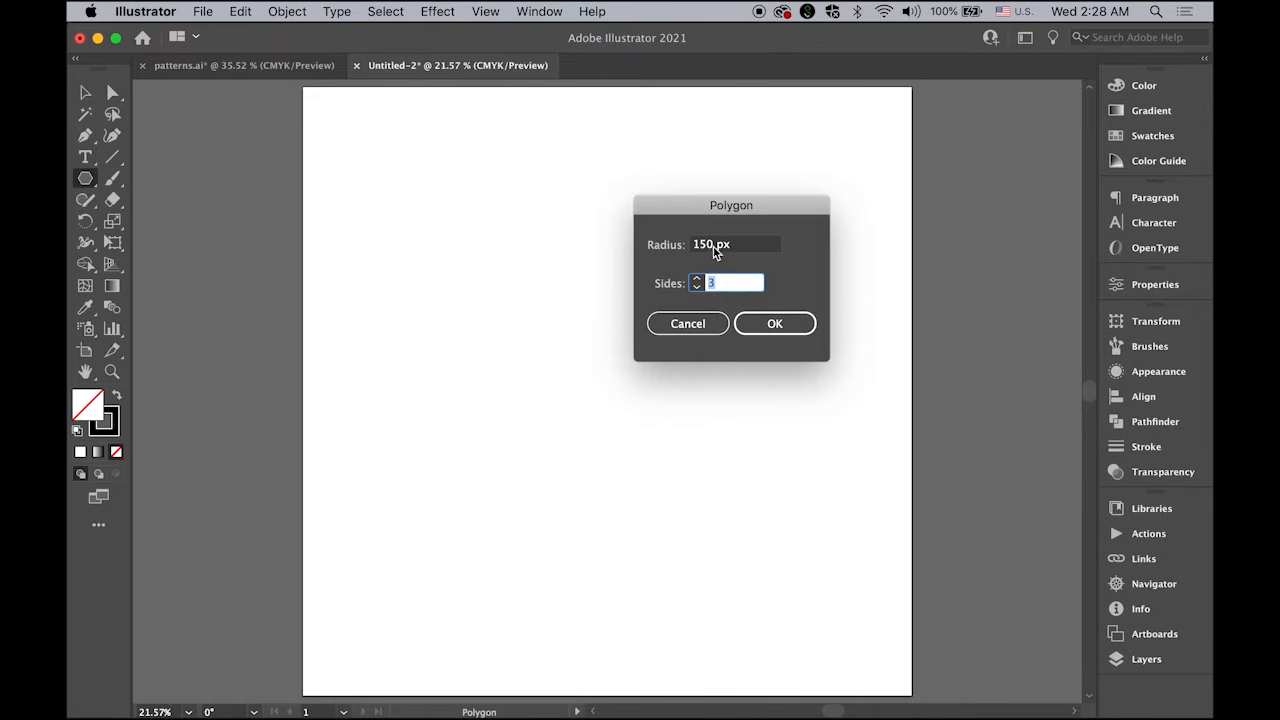
drag(714, 253, 677, 251)
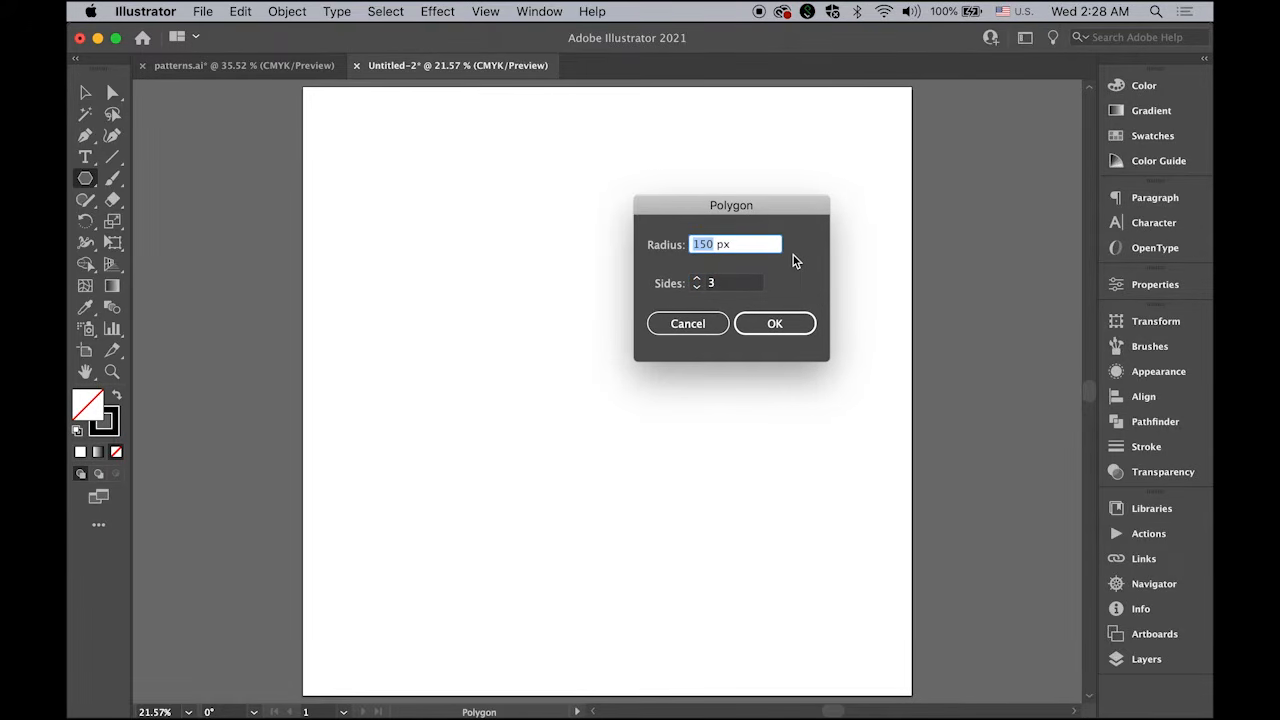
text(300)
click(697, 280)
click(697, 280)
click(697, 280)
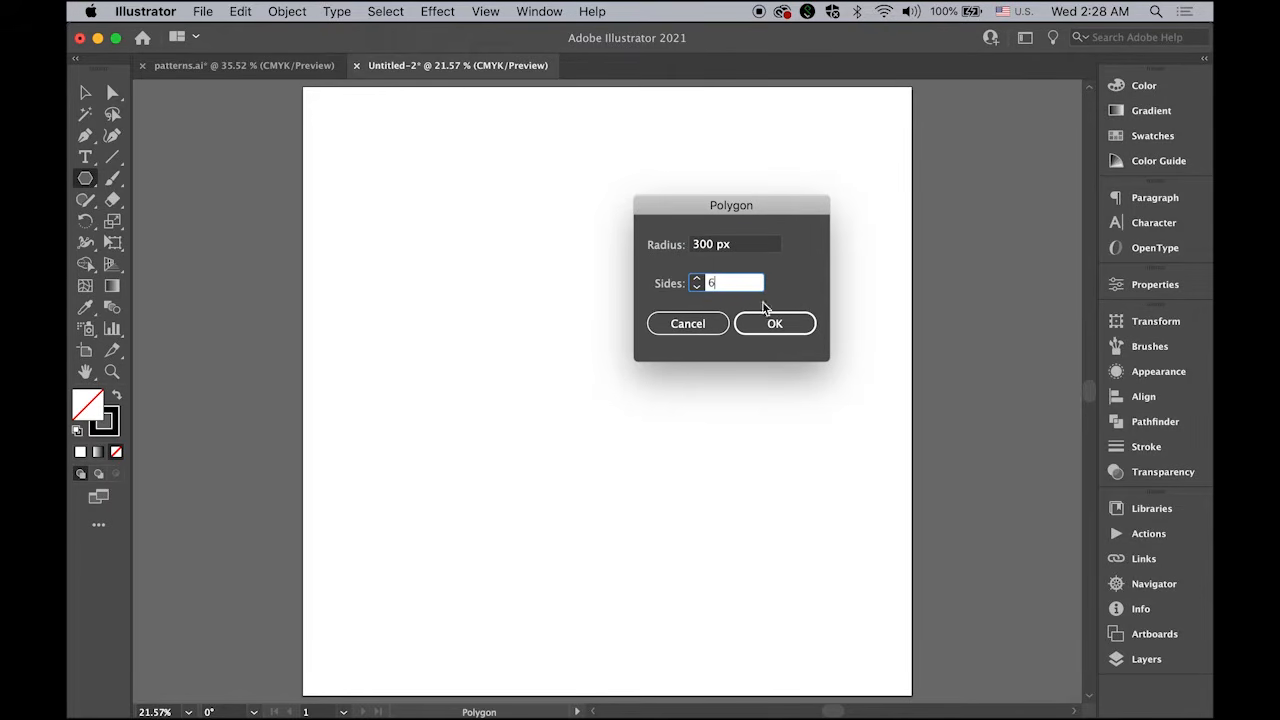
click(786, 323)
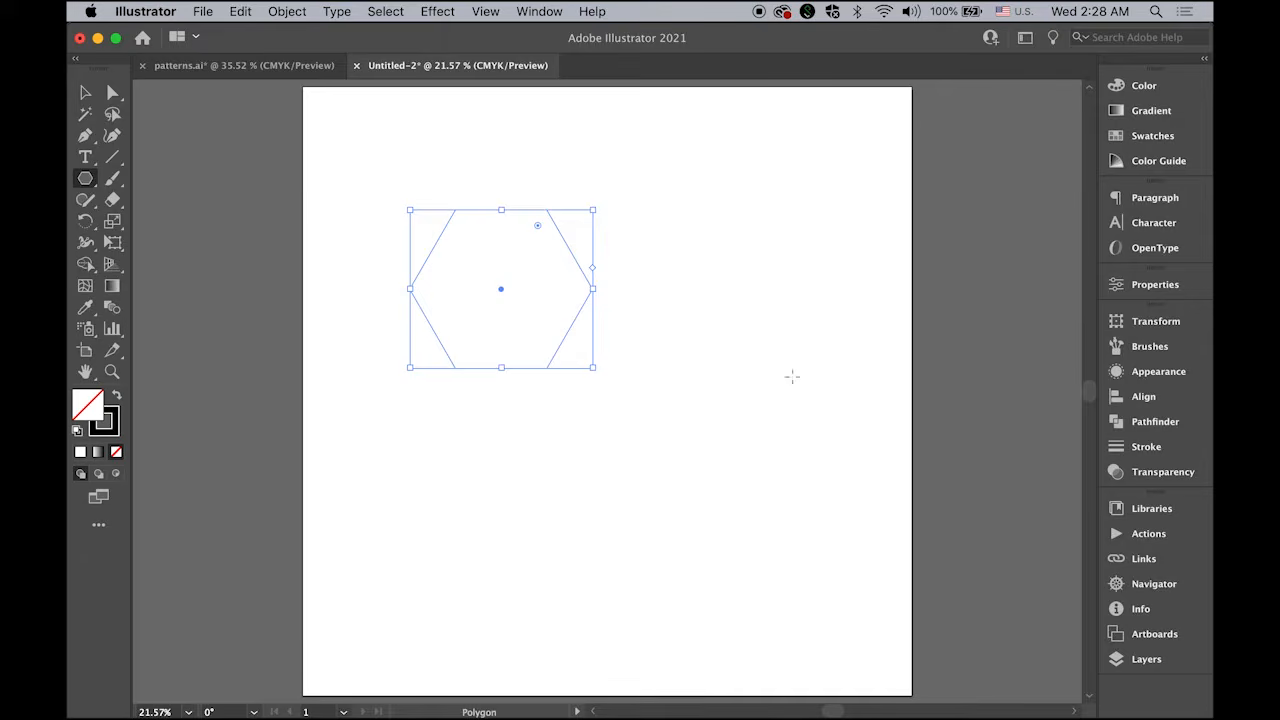
- Move the hexagon closer to the artboard's centre and rotate it so that one corner points straight up
click(86, 94)
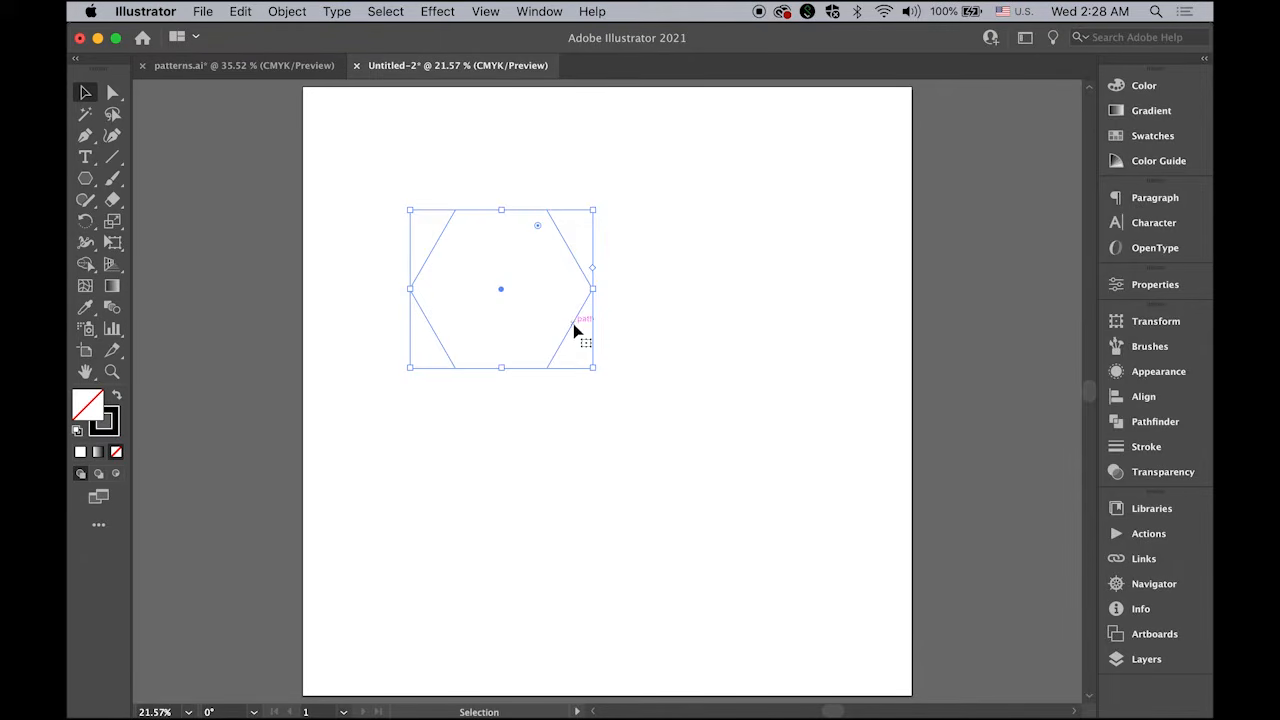
drag(571, 329, 651, 370)
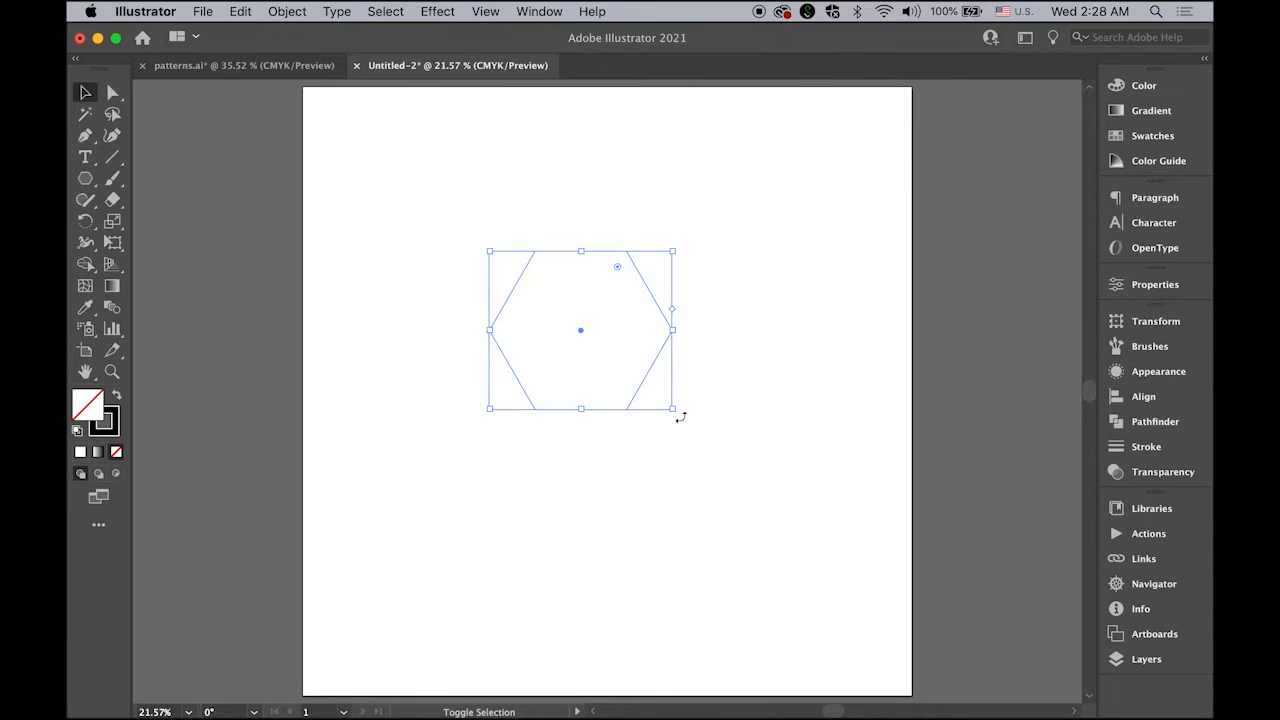
drag(680, 416, 689, 249)
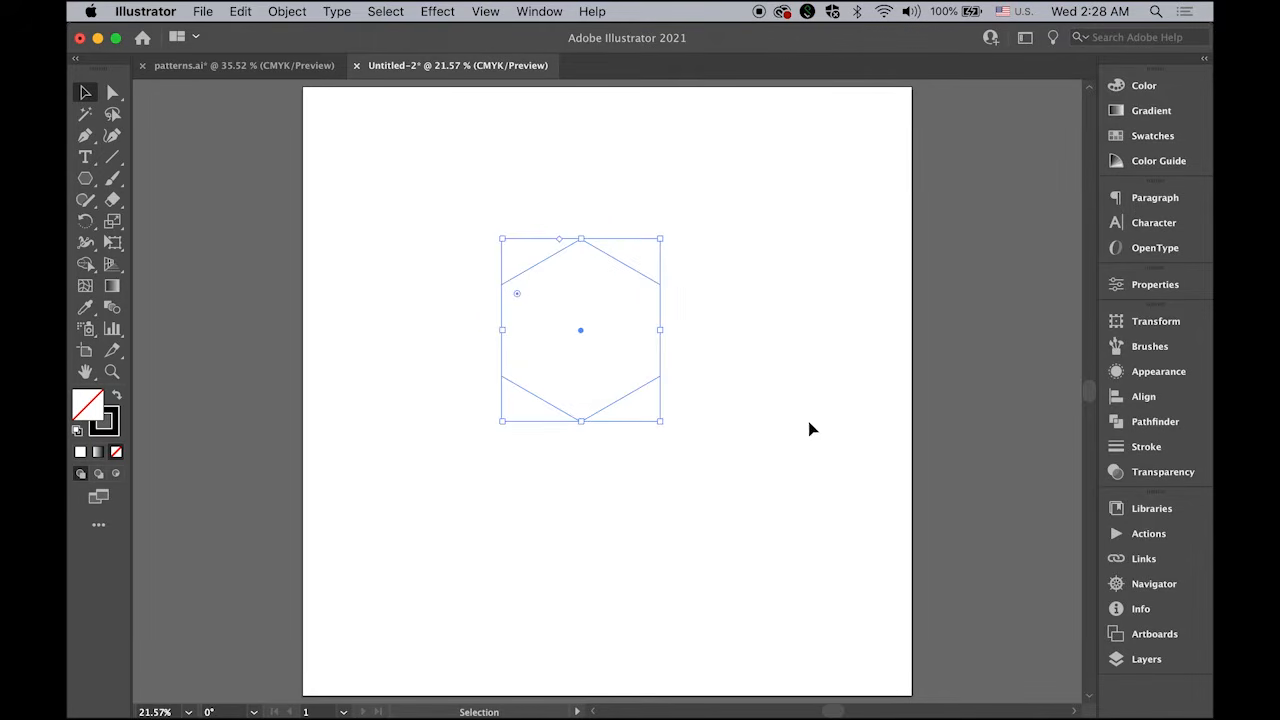
click(447, 190)
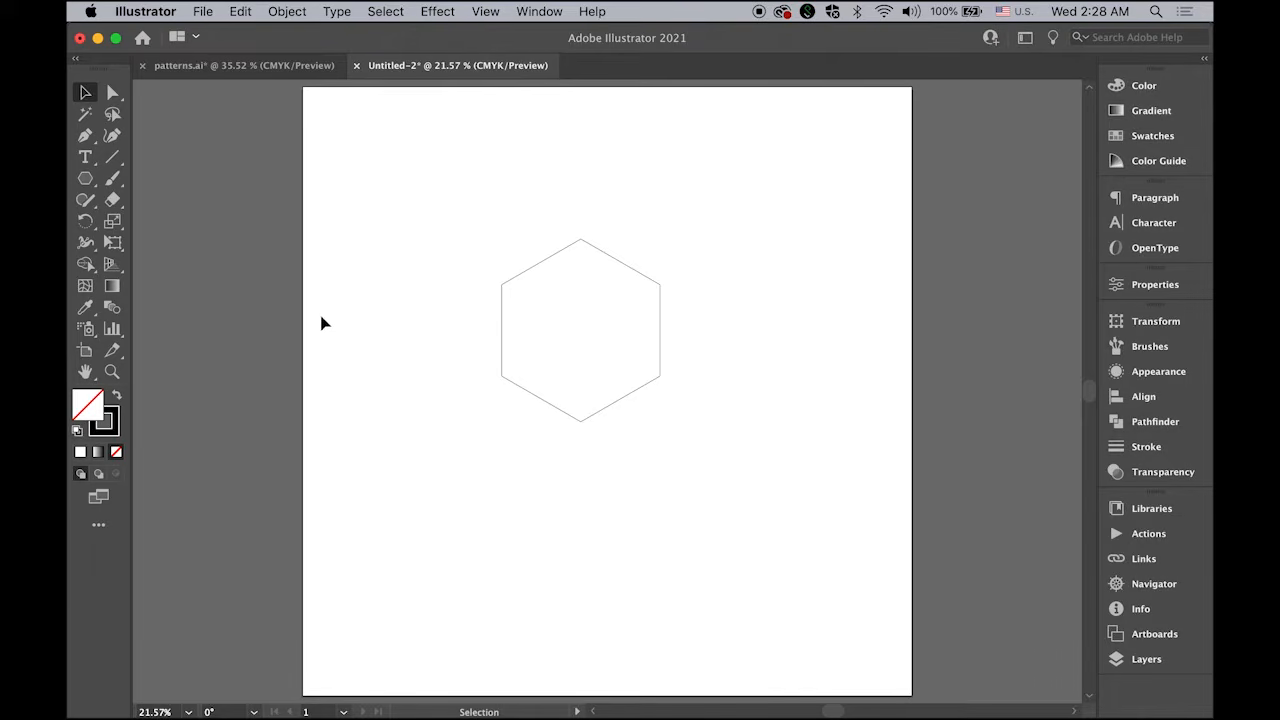
- Select the hexagon and switch the document to Outline view
drag(420, 197, 750, 484)
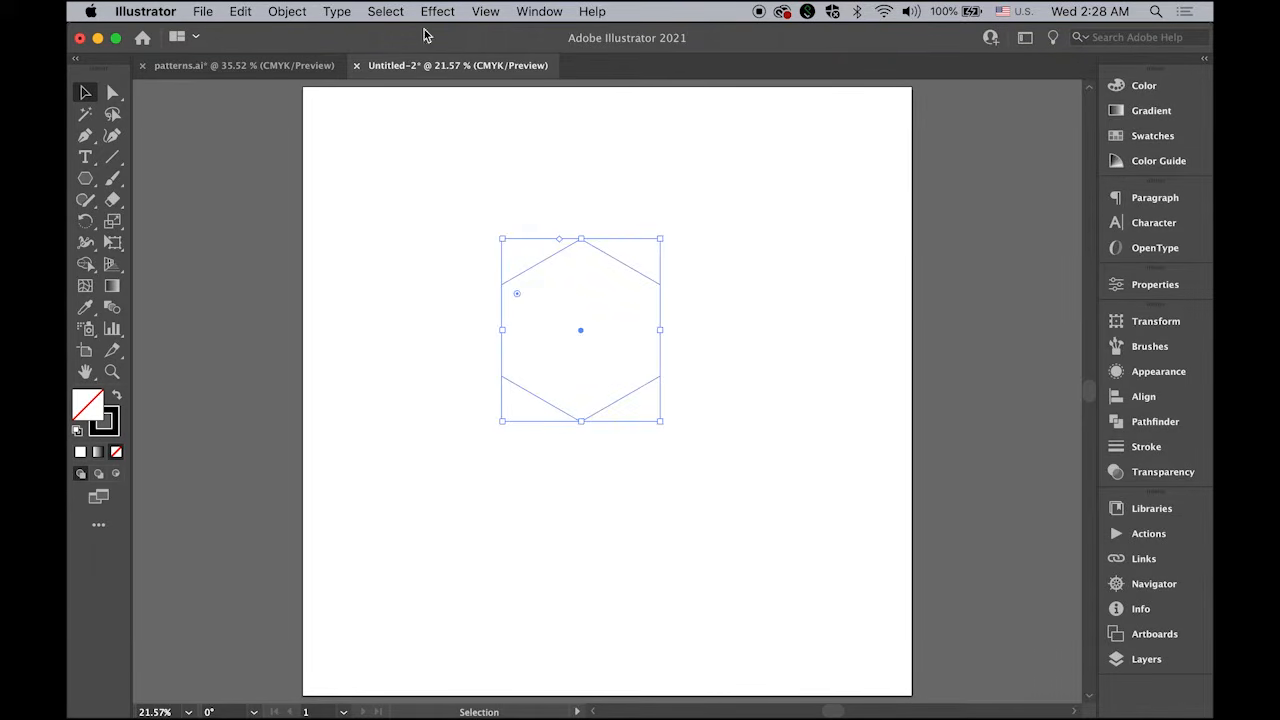
click(494, 12)
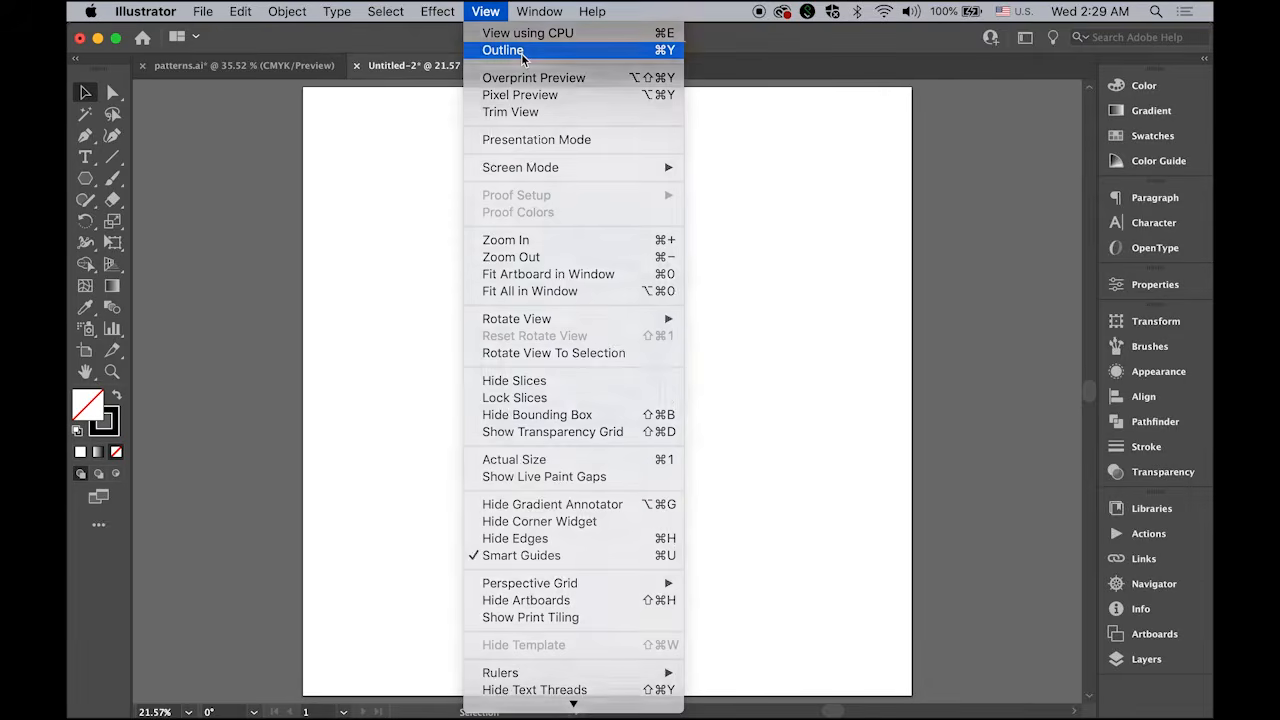
click(503, 50)
drag(531, 277, 786, 443)
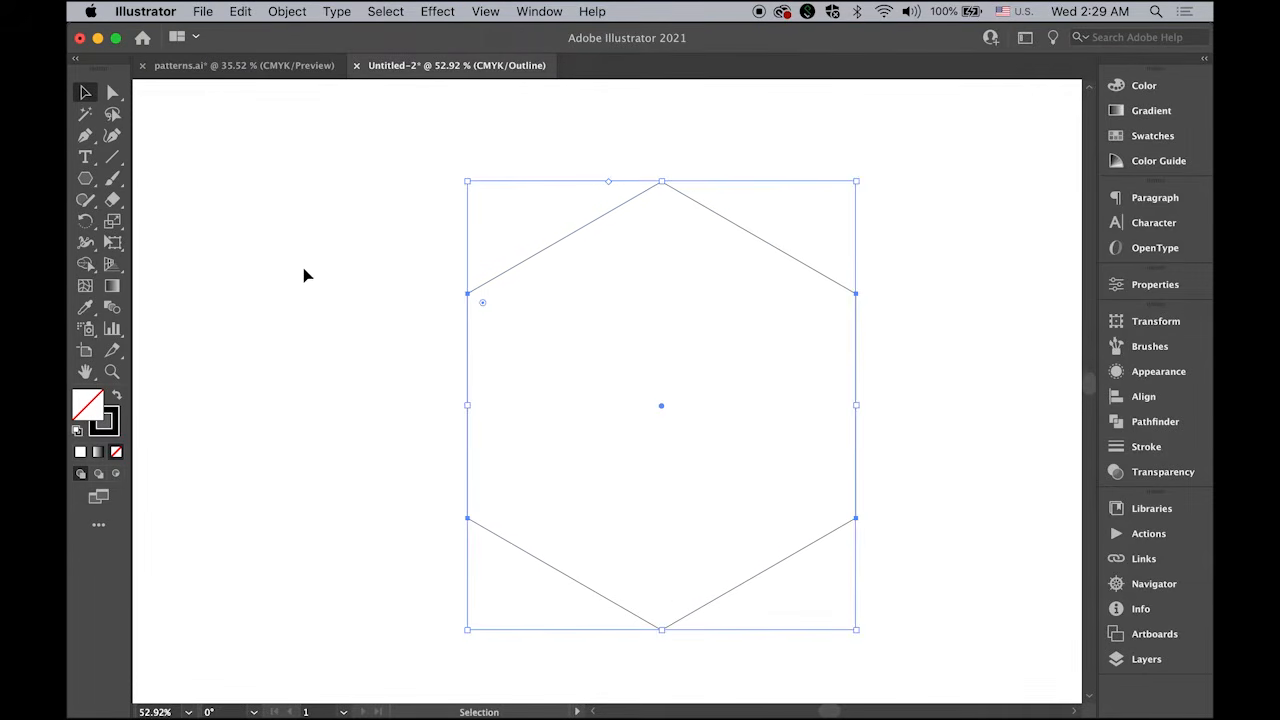
- Draw three line segments to the hexagon's centre from its upper-left, upper-right and bottom corners to form a cube
click(112, 160)
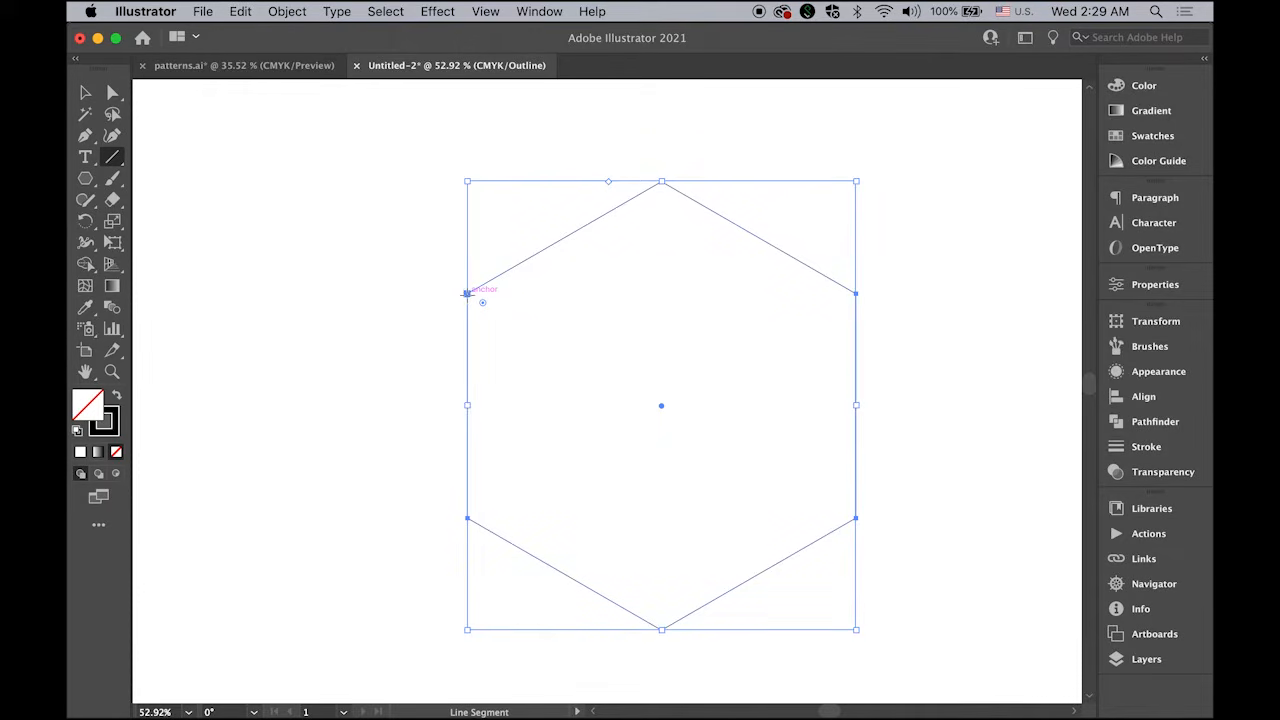
drag(466, 293, 661, 405)
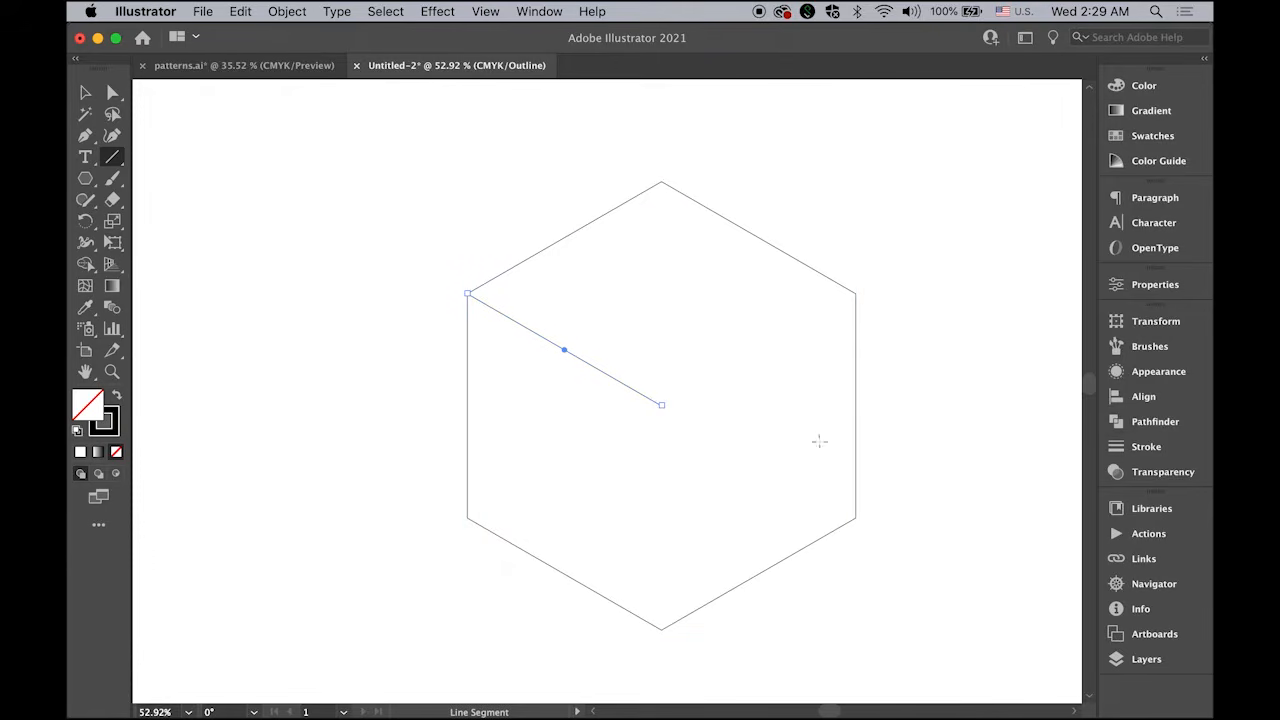
drag(855, 294, 661, 405)
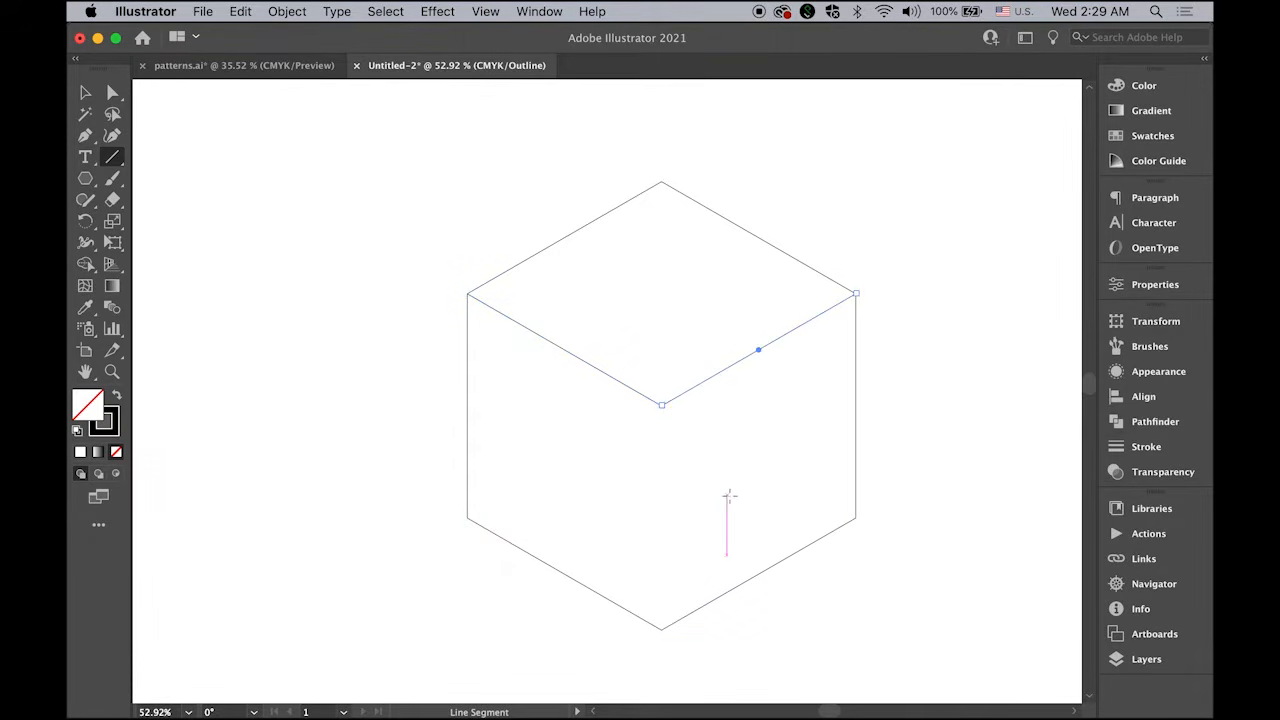
drag(661, 629, 661, 405)
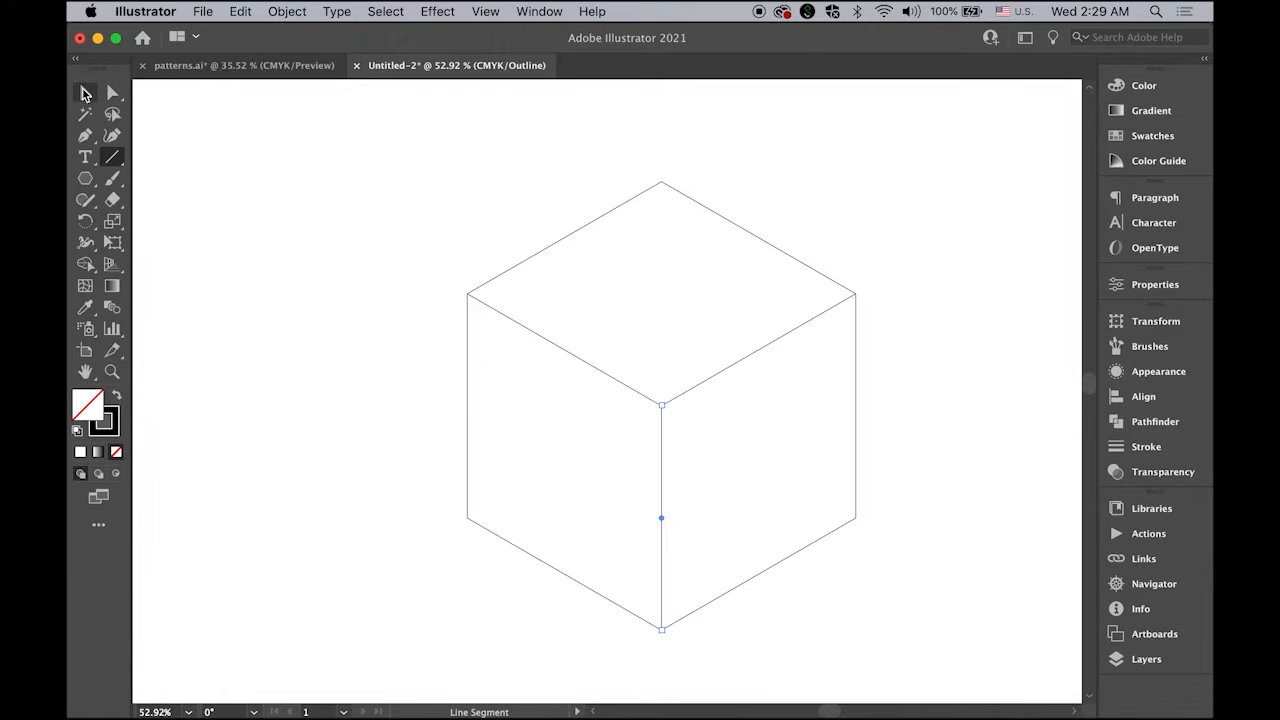
- Deselect the artwork and switch the document back to Preview view
click(85, 93)
click(317, 185)
click(478, 11)
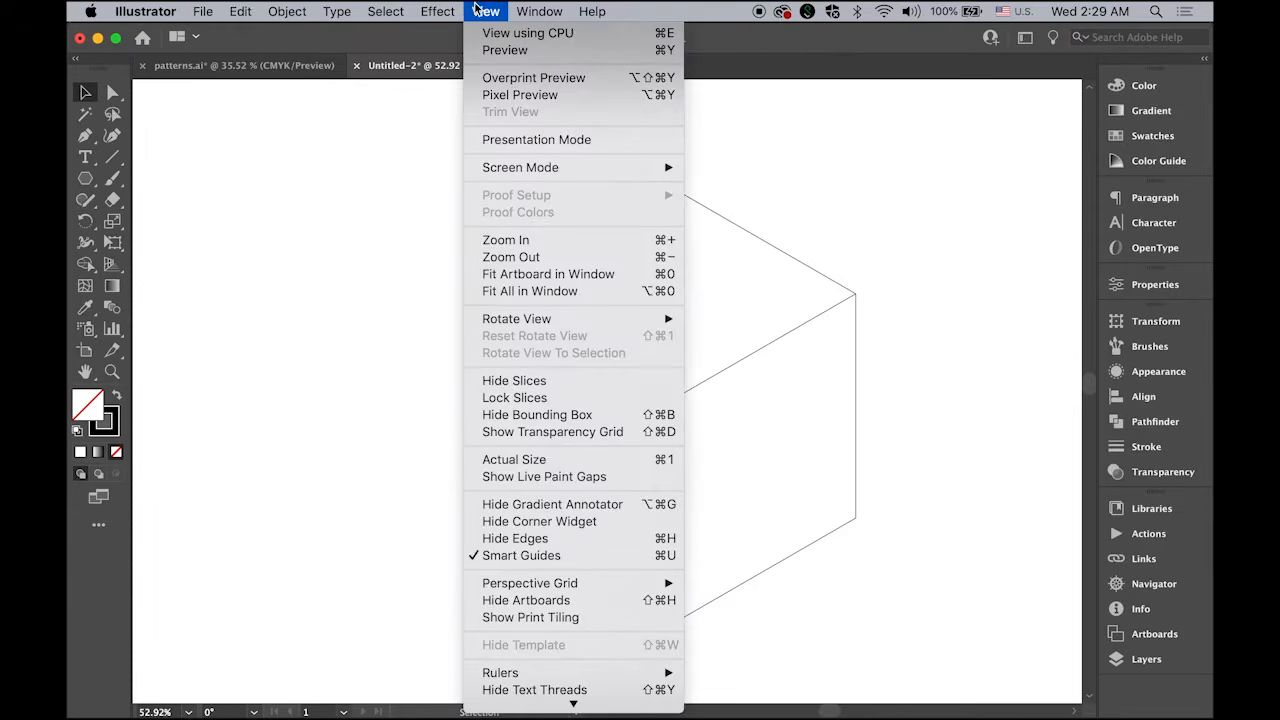
click(505, 50)
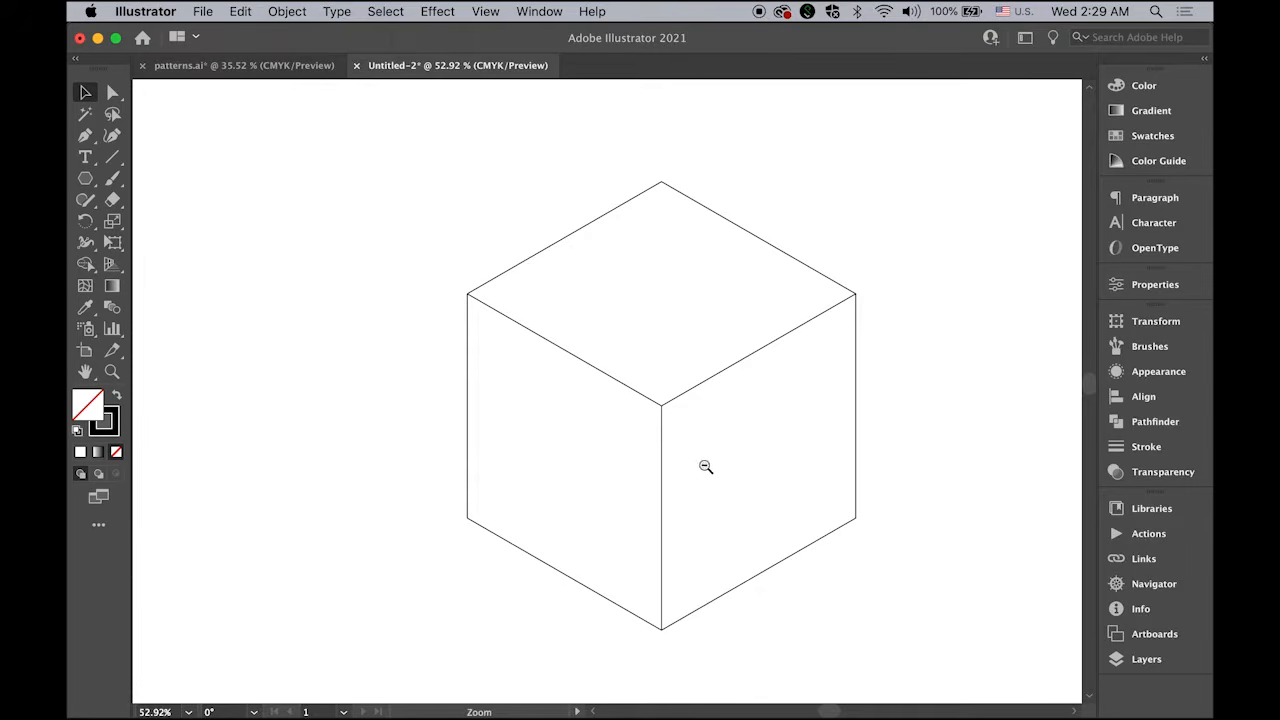
- Use the Shape Builder tool on the selected hexagon and lines to make each cube face a separate shape, and deselect them
drag(706, 466, 633, 445)
drag(669, 449, 575, 398)
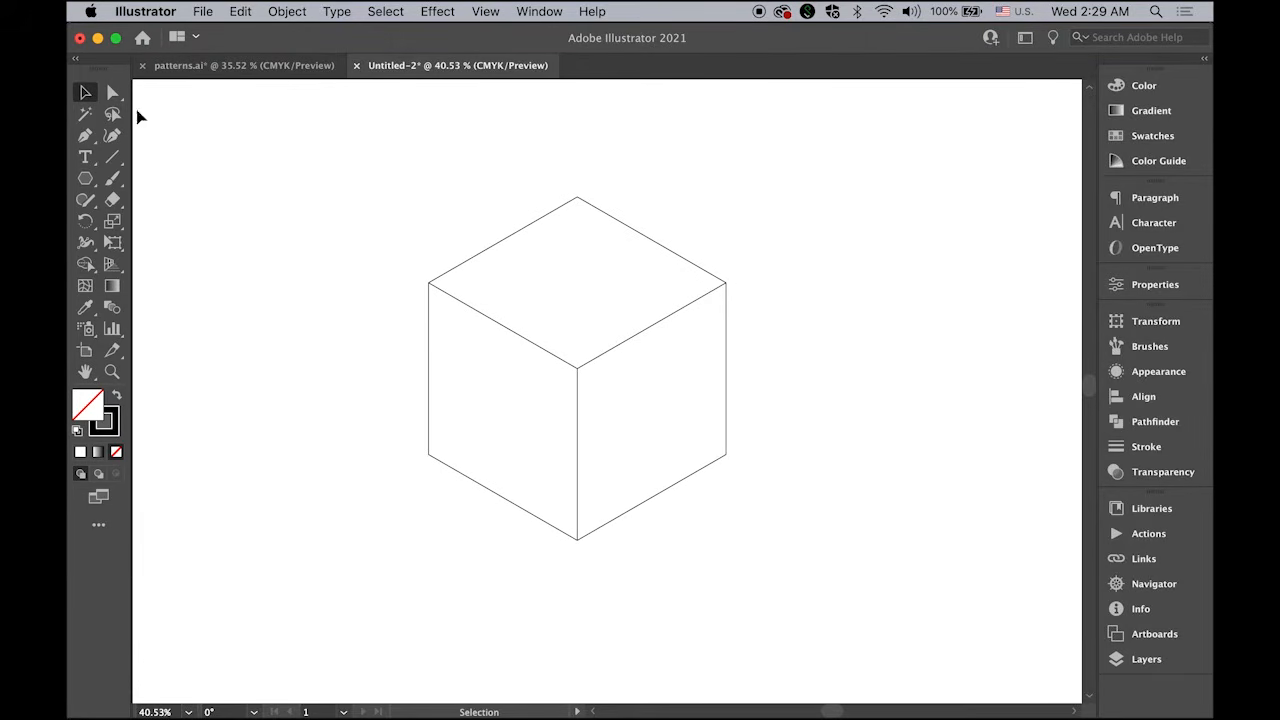
drag(411, 171, 813, 566)
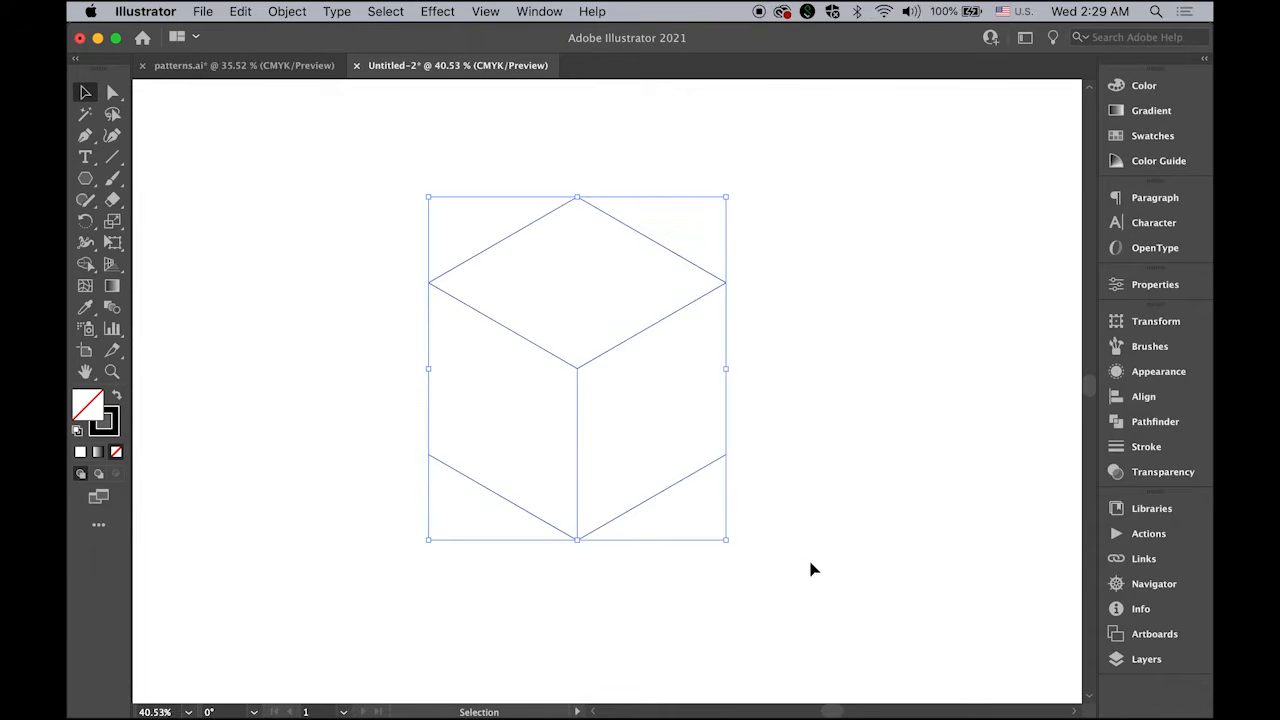
click(86, 265)
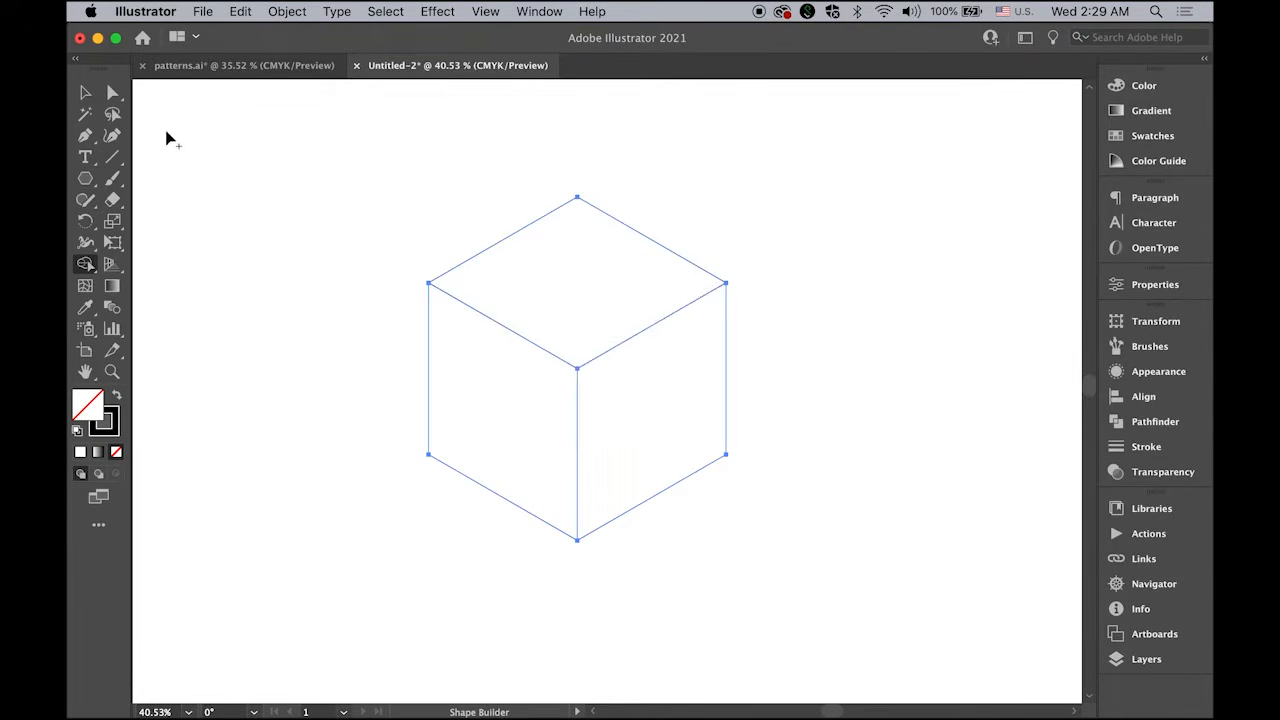
click(84, 93)
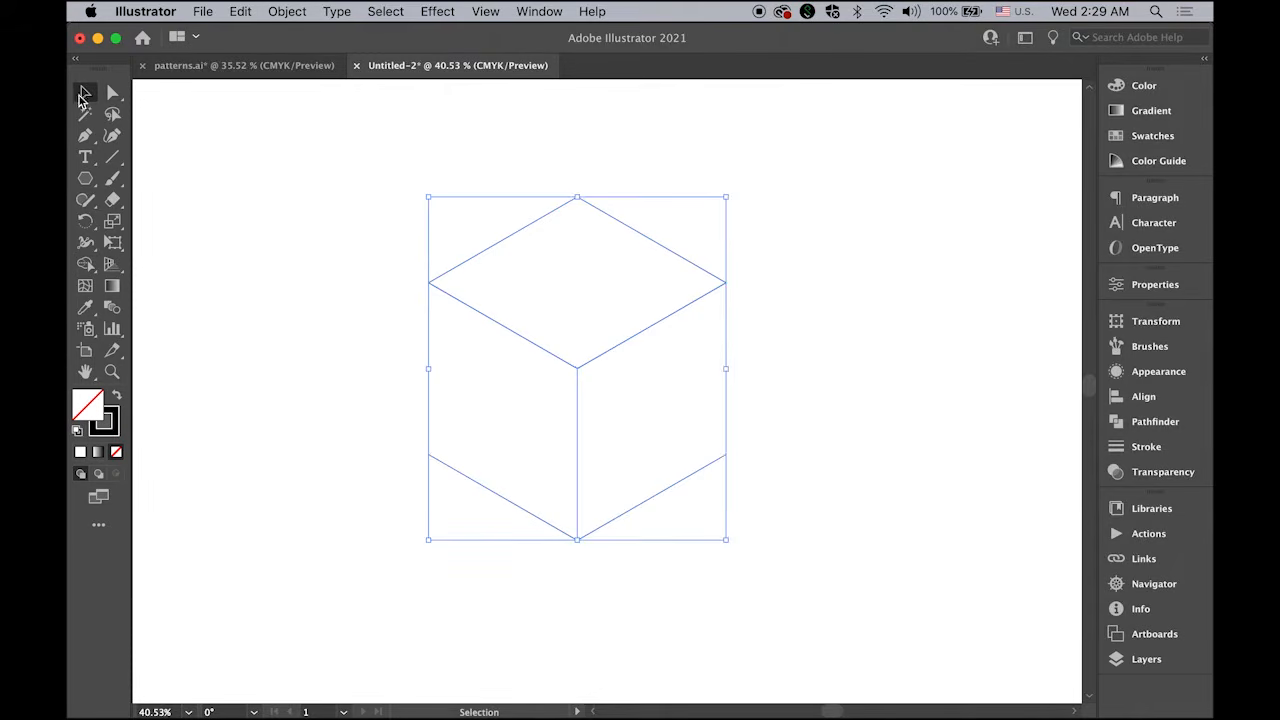
click(636, 215)
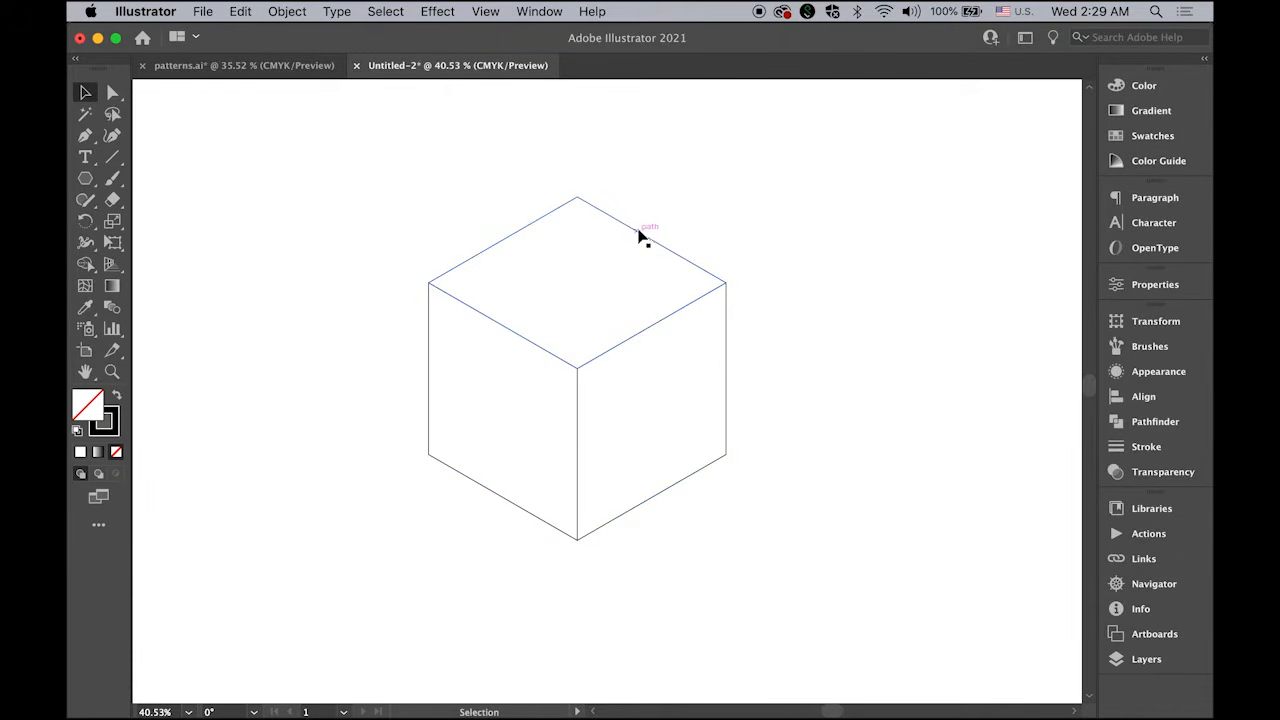
- Move the cube's top and right faces apart to test that they are separate shapes, and undo both moves
drag(640, 233, 638, 193)
drag(733, 368, 756, 383)
click(912, 403)
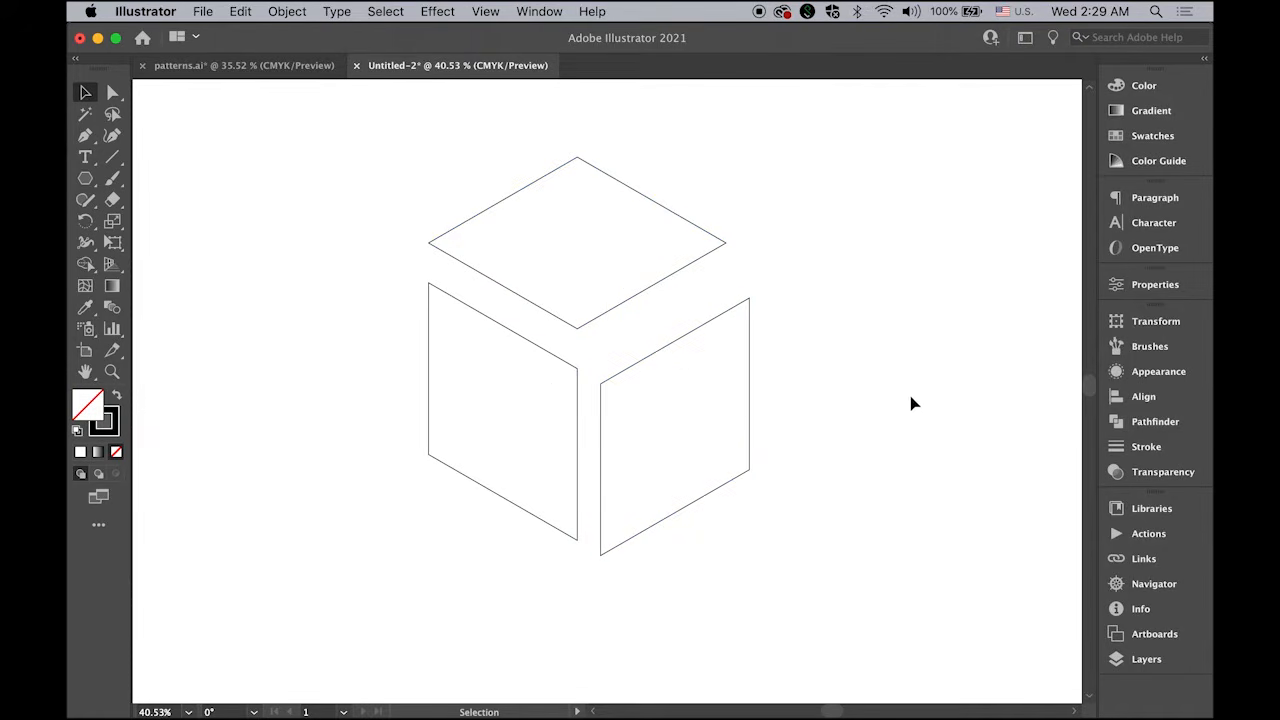
key(super+z)
key(super+z)
click(869, 359)
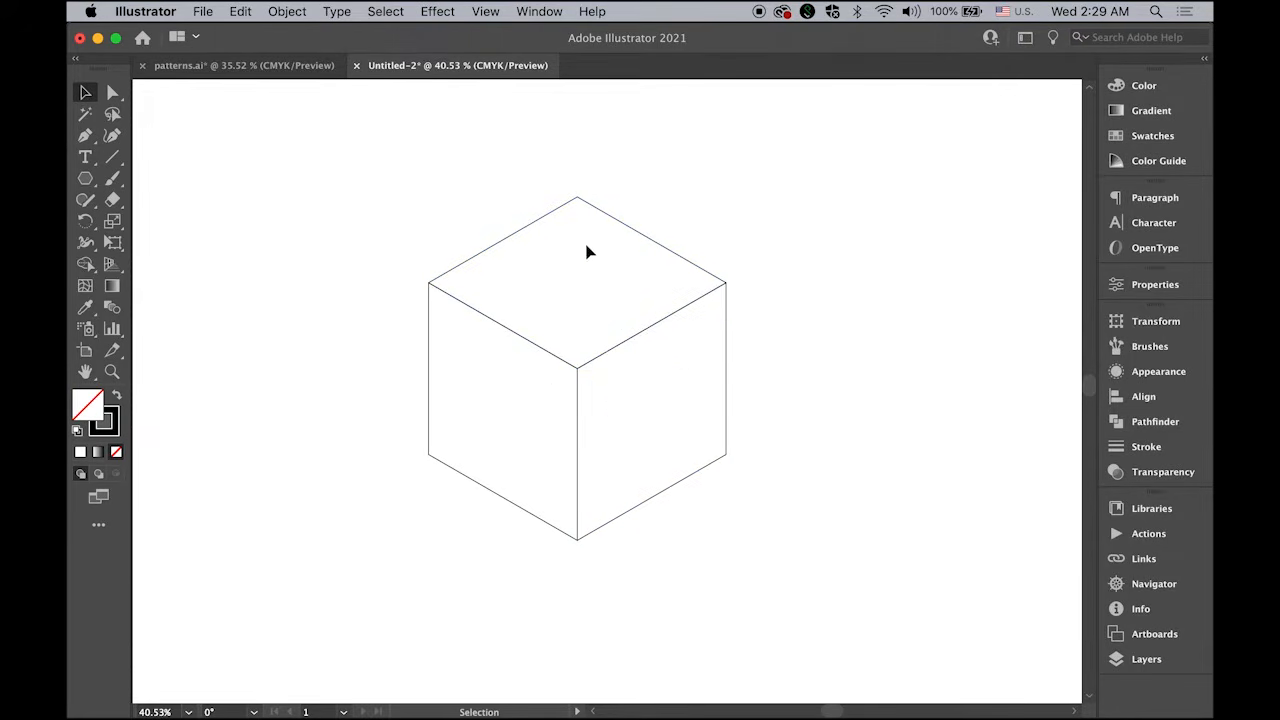
- Fill the cube's top face with the yellow-green swatch and remove its stroke
click(525, 229)
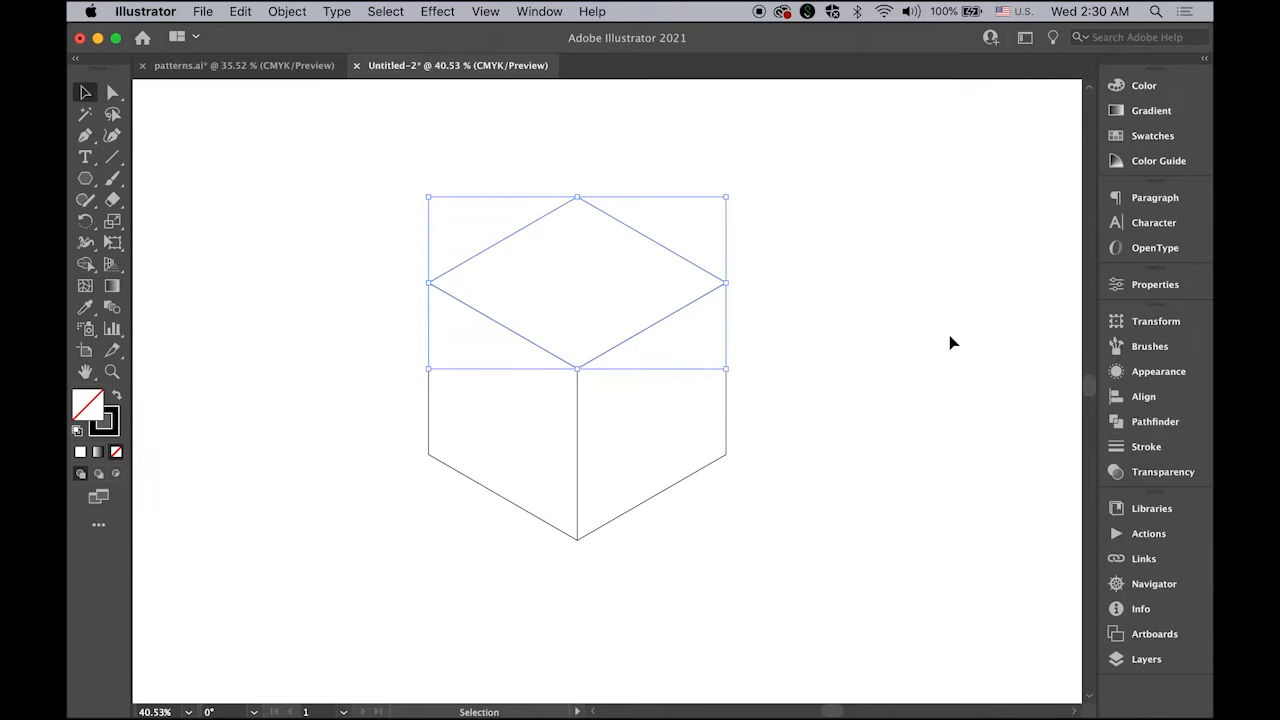
click(1140, 138)
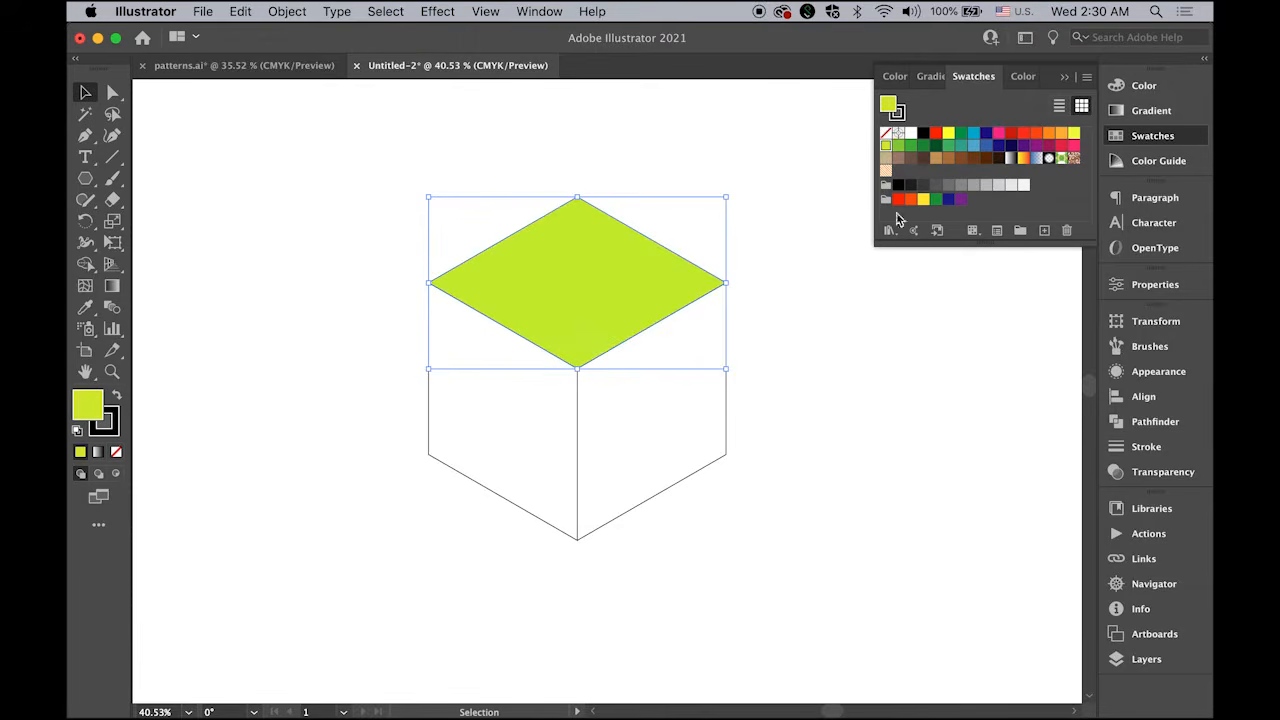
click(886, 146)
click(110, 430)
click(116, 451)
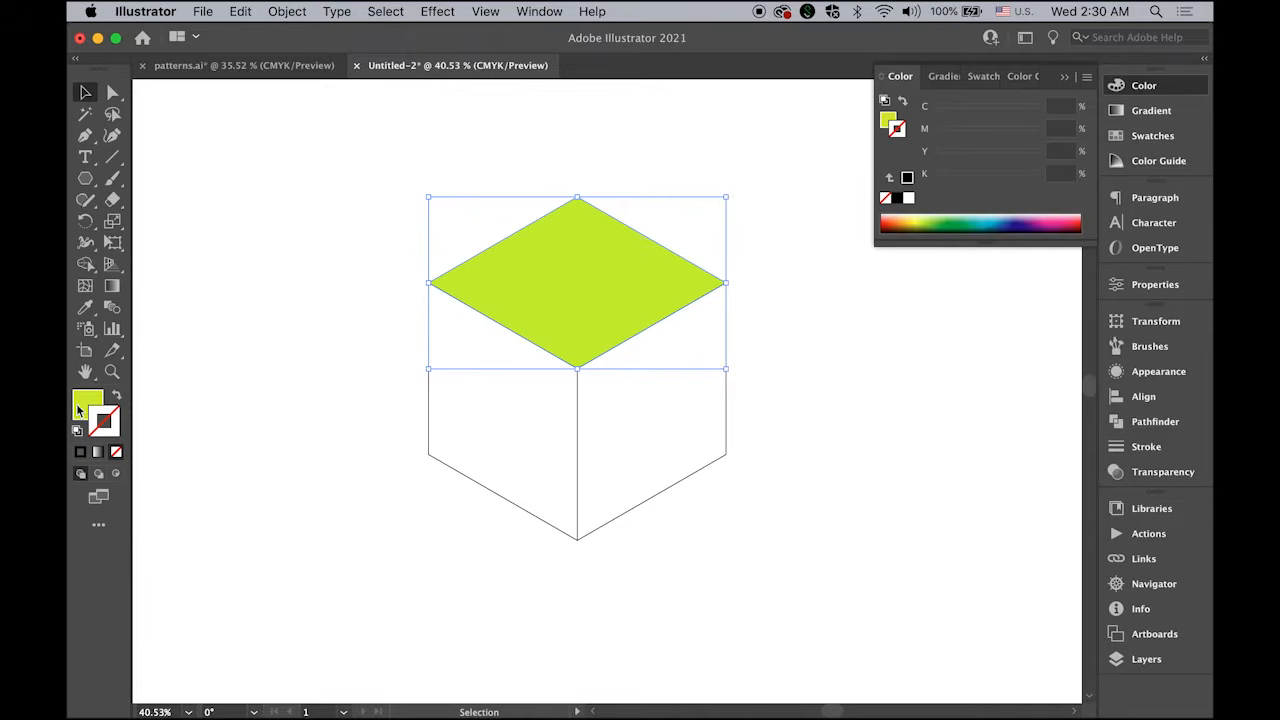
- Lighten the top face's fill to C 14, M 0, Y 59, K 0
key(x)
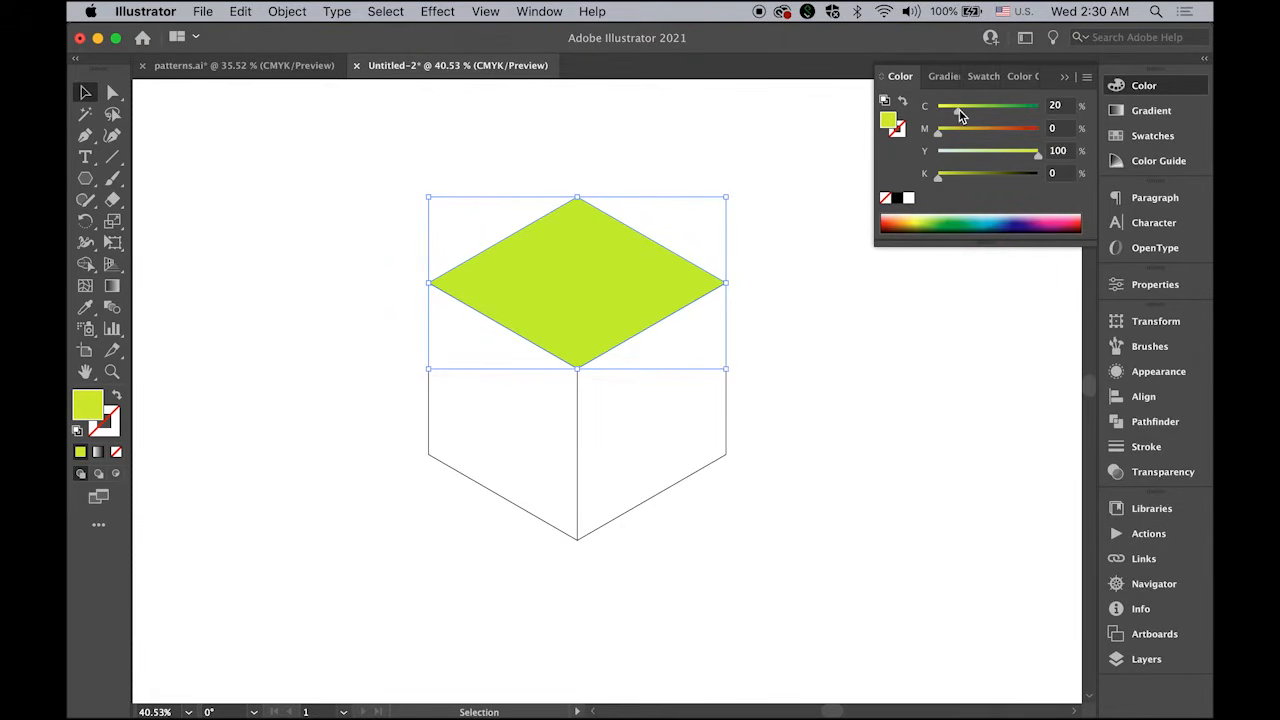
drag(958, 116, 953, 116)
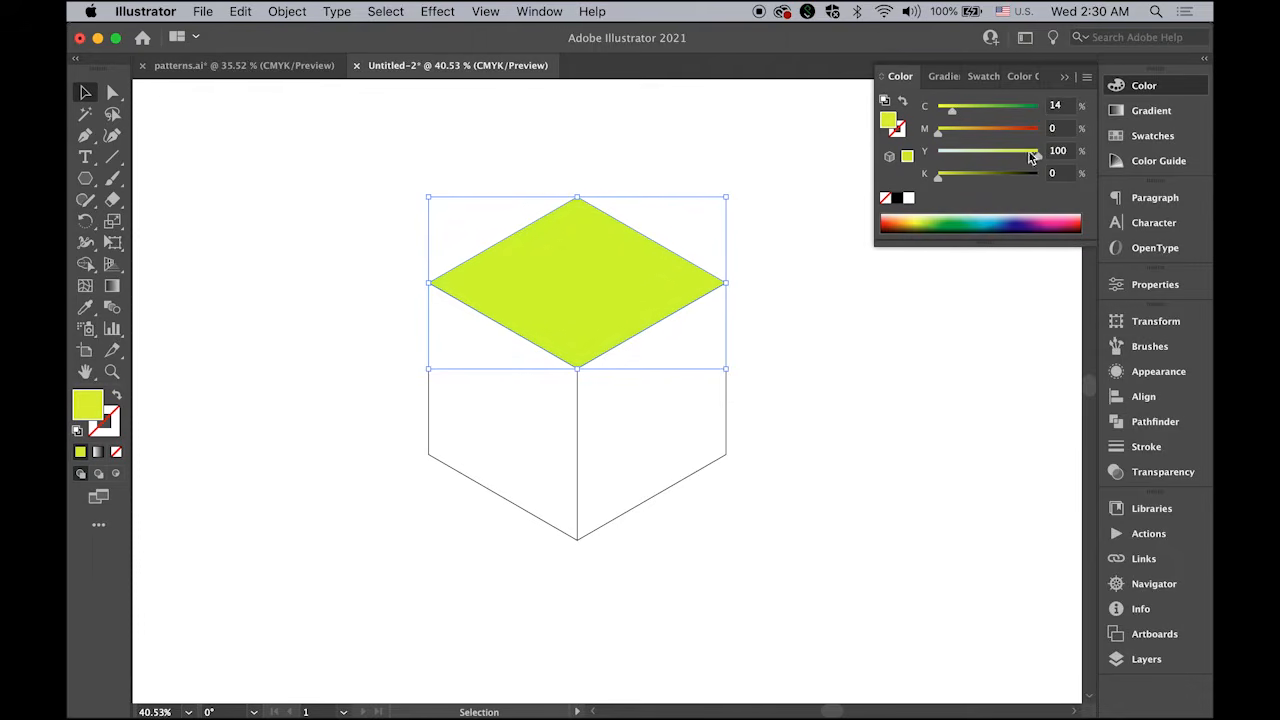
drag(1038, 157, 997, 160)
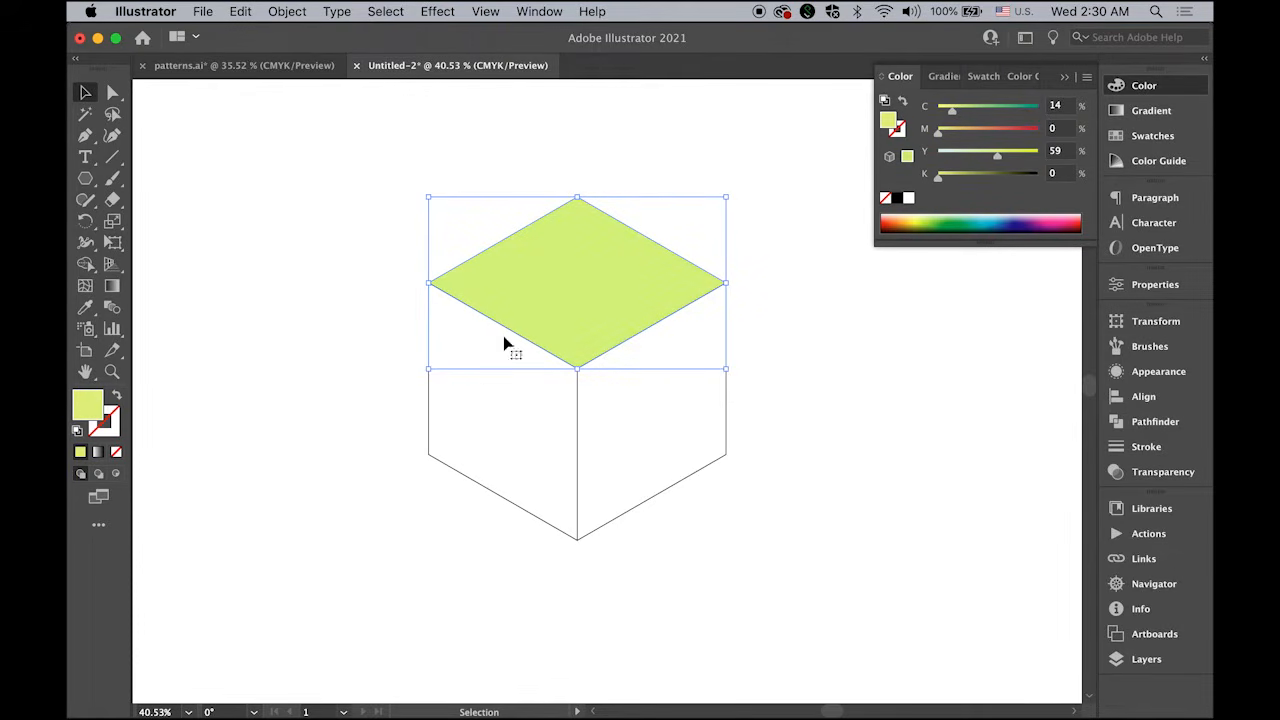
- Copy the top face's fill and stroke settings to the cube's left face with the Eyedropper tool
click(429, 423)
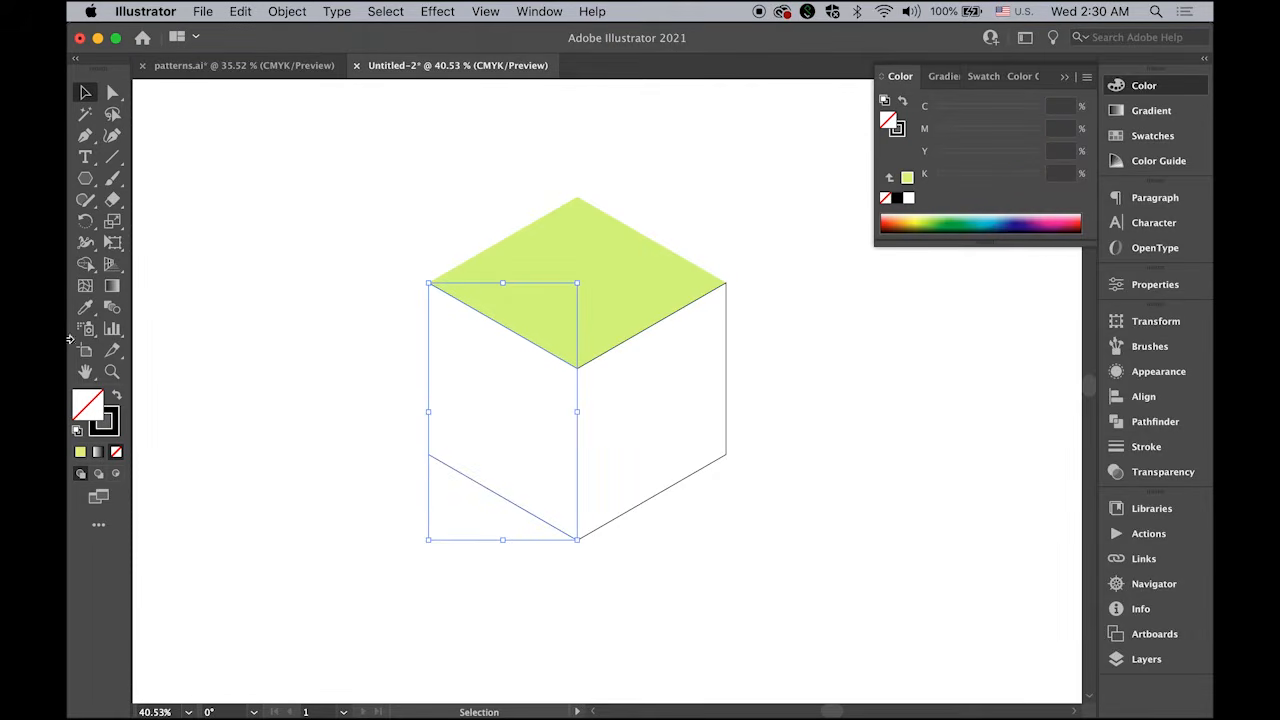
click(85, 311)
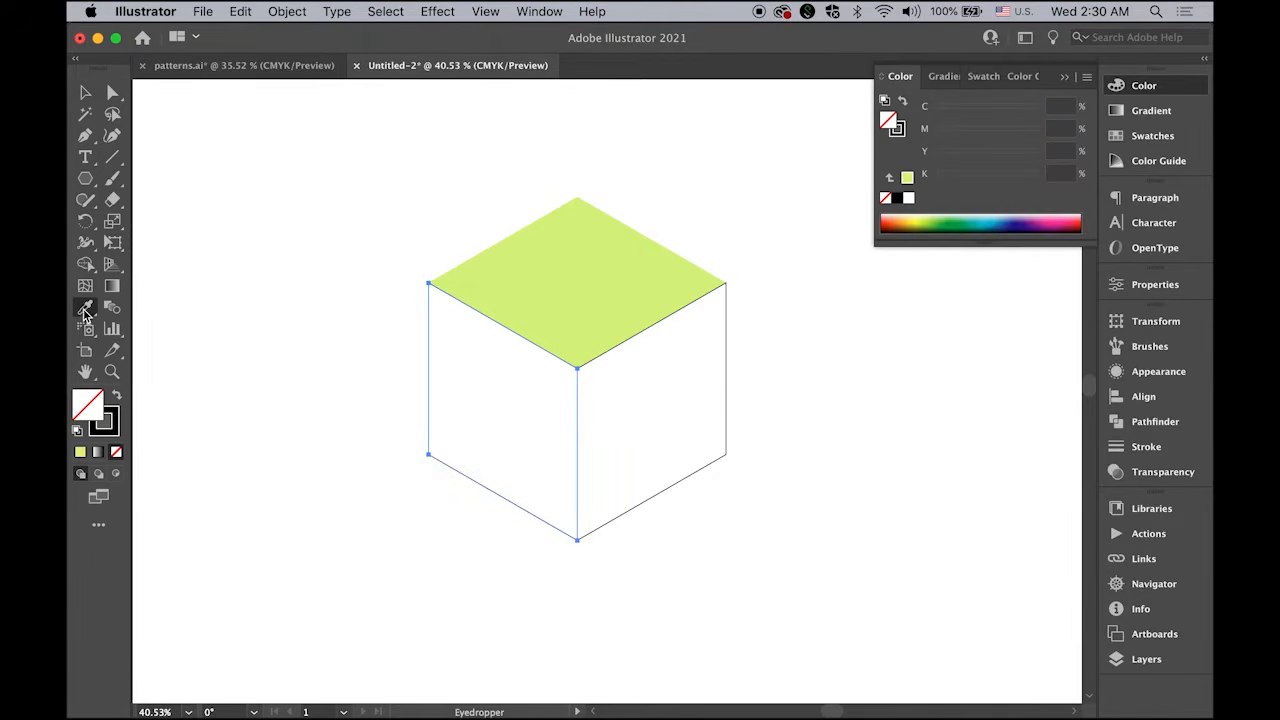
click(617, 290)
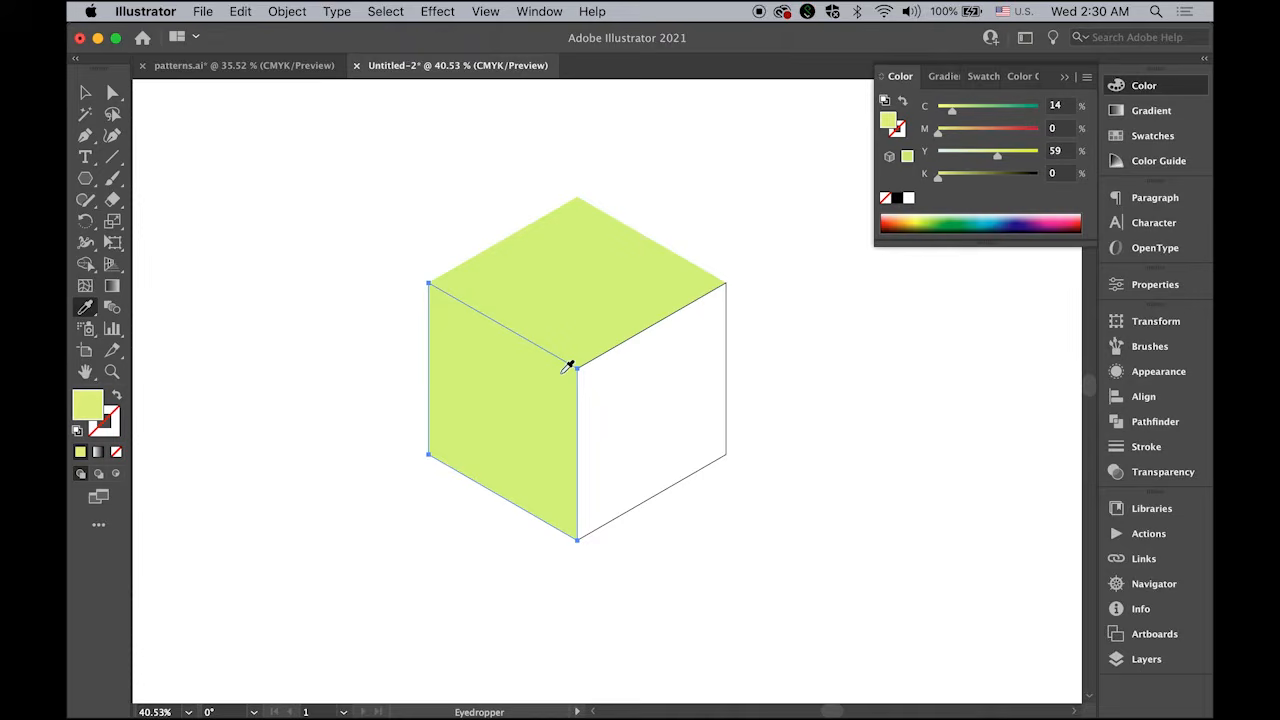
click(83, 93)
- Change the left face's fill to a medium green of C 47, M 0, Y 84, K 20 and deselect it
drag(953, 112, 985, 113)
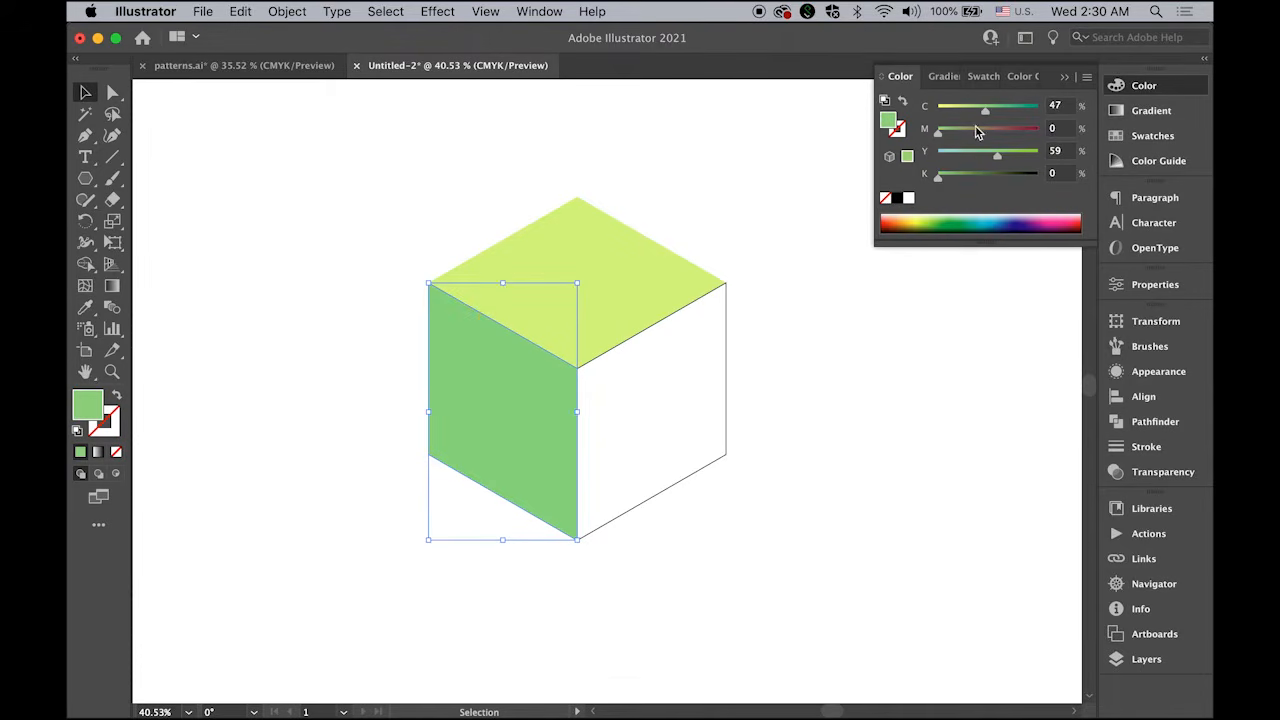
drag(1001, 161, 1024, 158)
drag(940, 178, 958, 179)
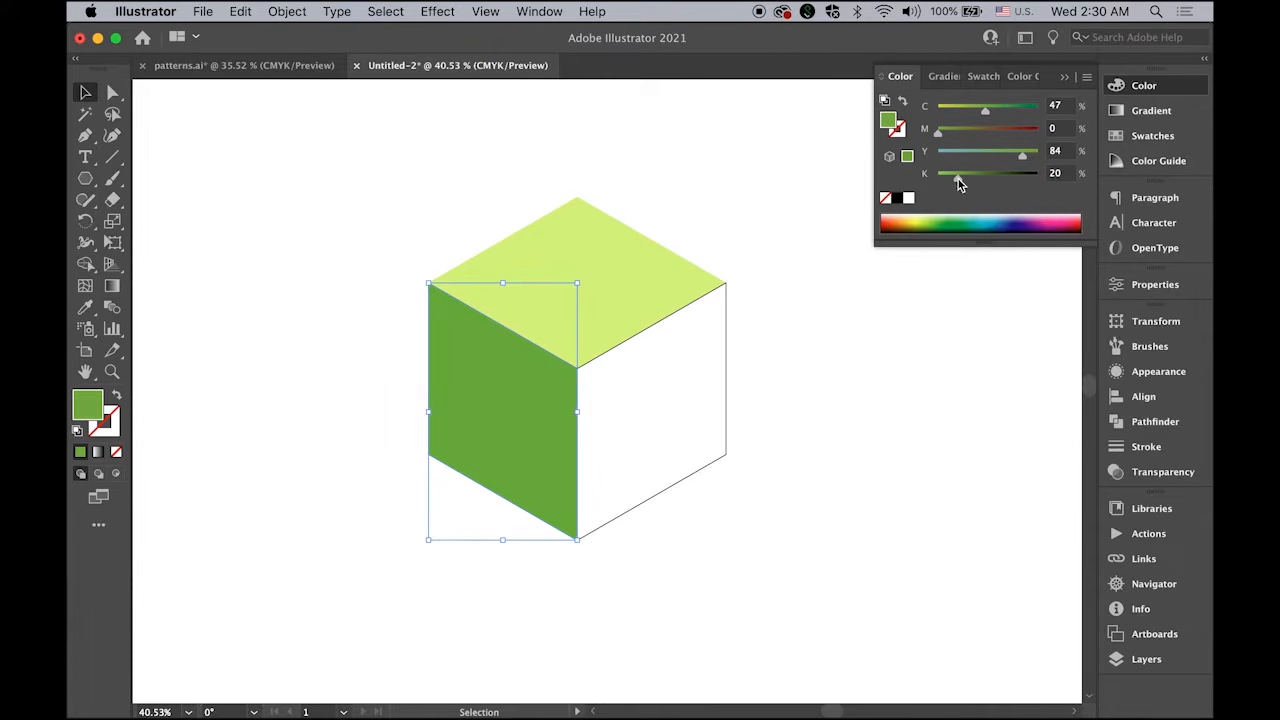
click(836, 371)
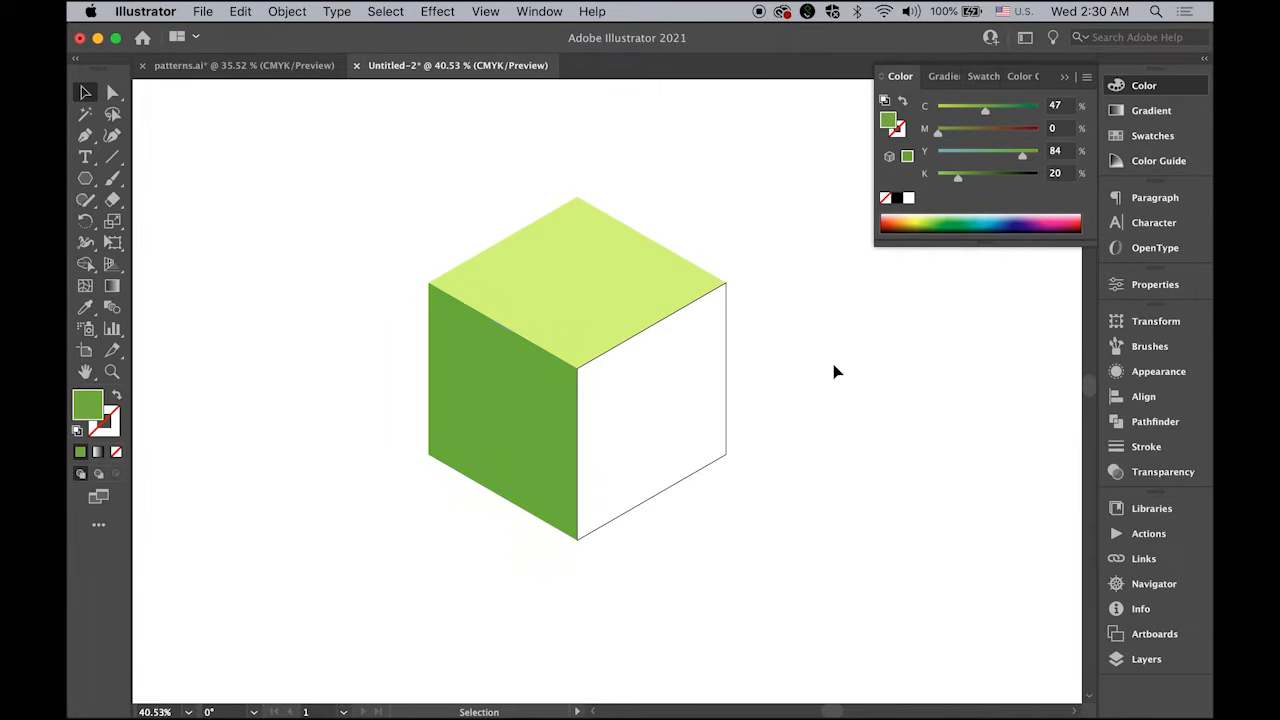
- Copy the left face's fill and stroke settings to the cube's right face with the Eyedropper tool
click(727, 366)
click(86, 310)
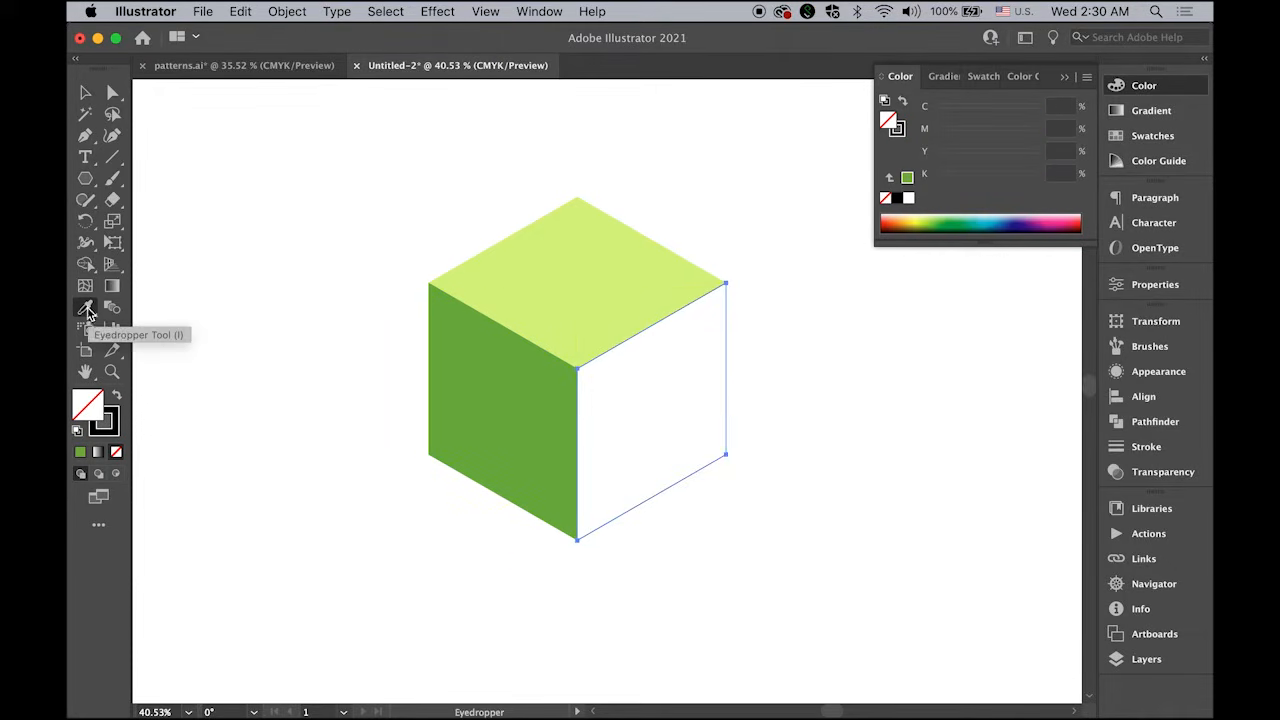
click(501, 392)
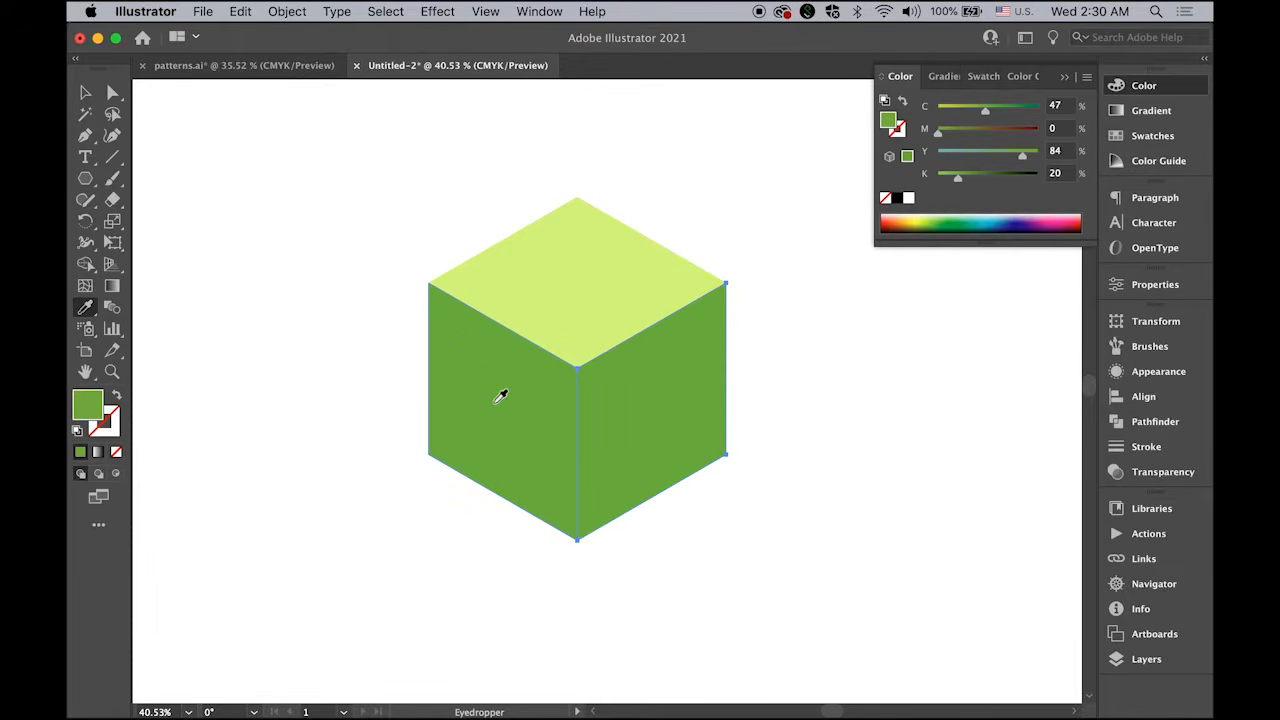
click(86, 93)
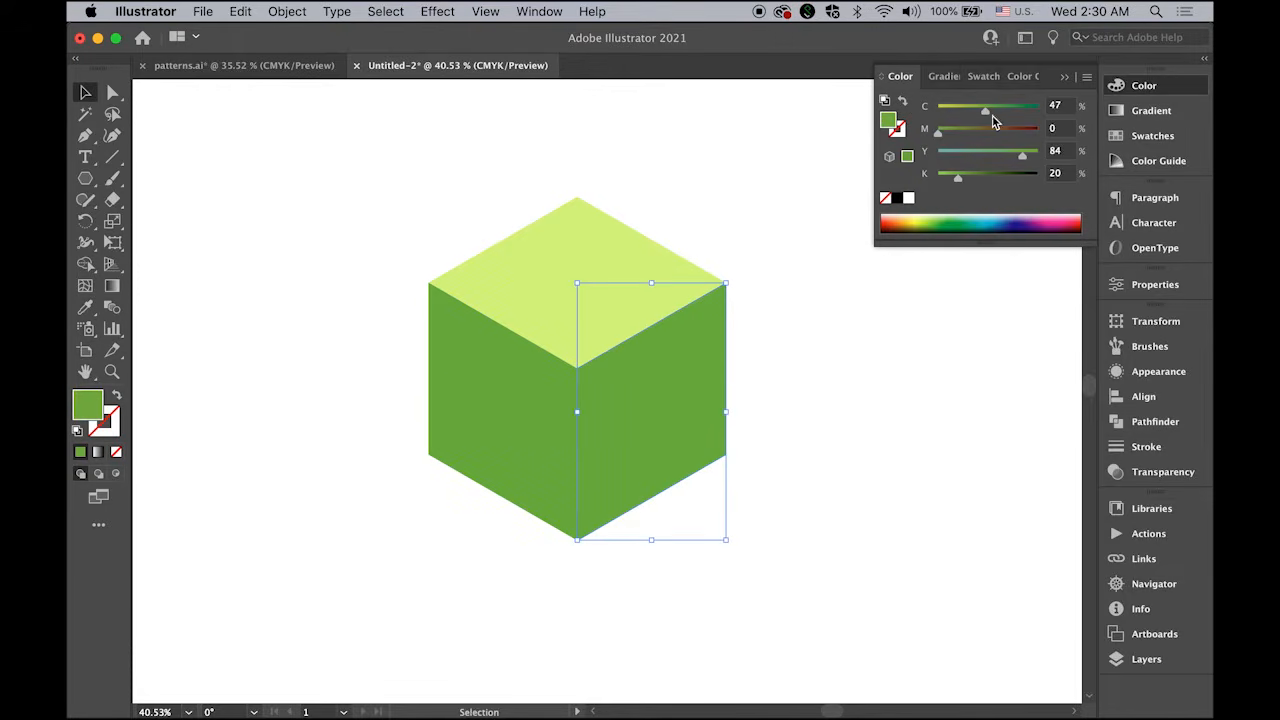
- Darken the right face's fill to C 100, M 37, Y 84, K 33, deselect it and collapse the color settings
drag(987, 112, 1077, 116)
drag(941, 133, 971, 178)
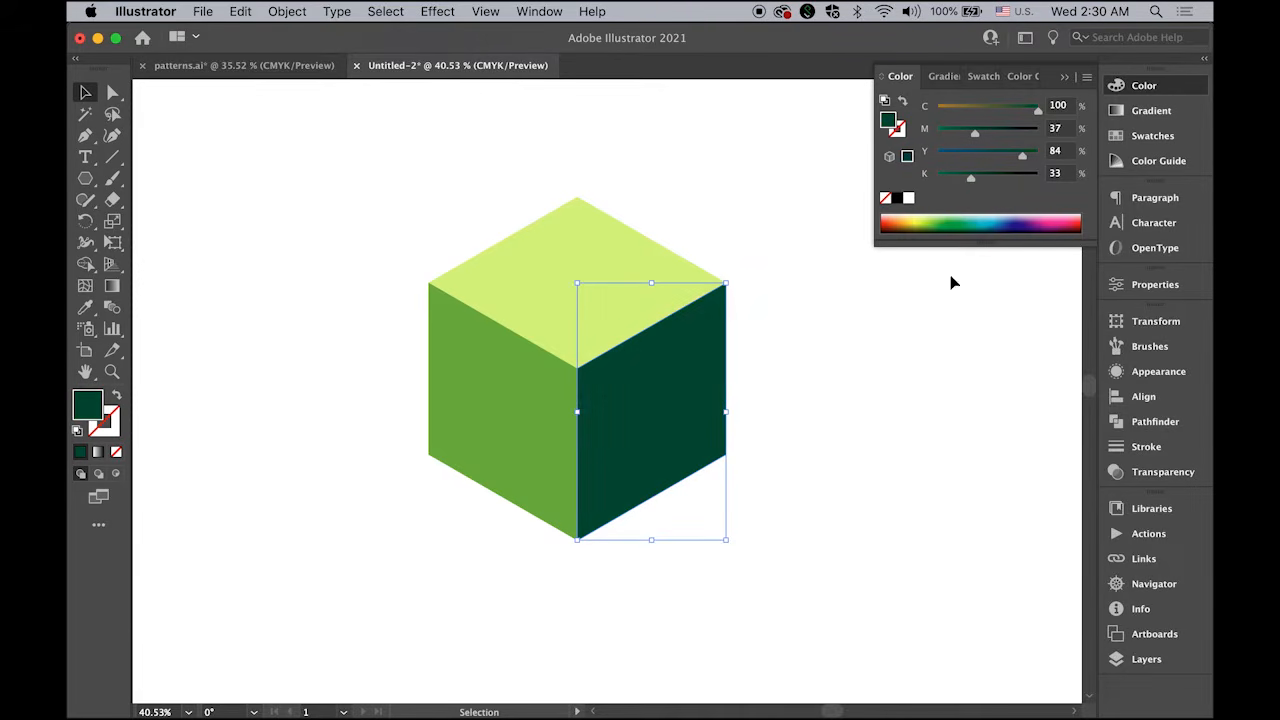
click(409, 188)
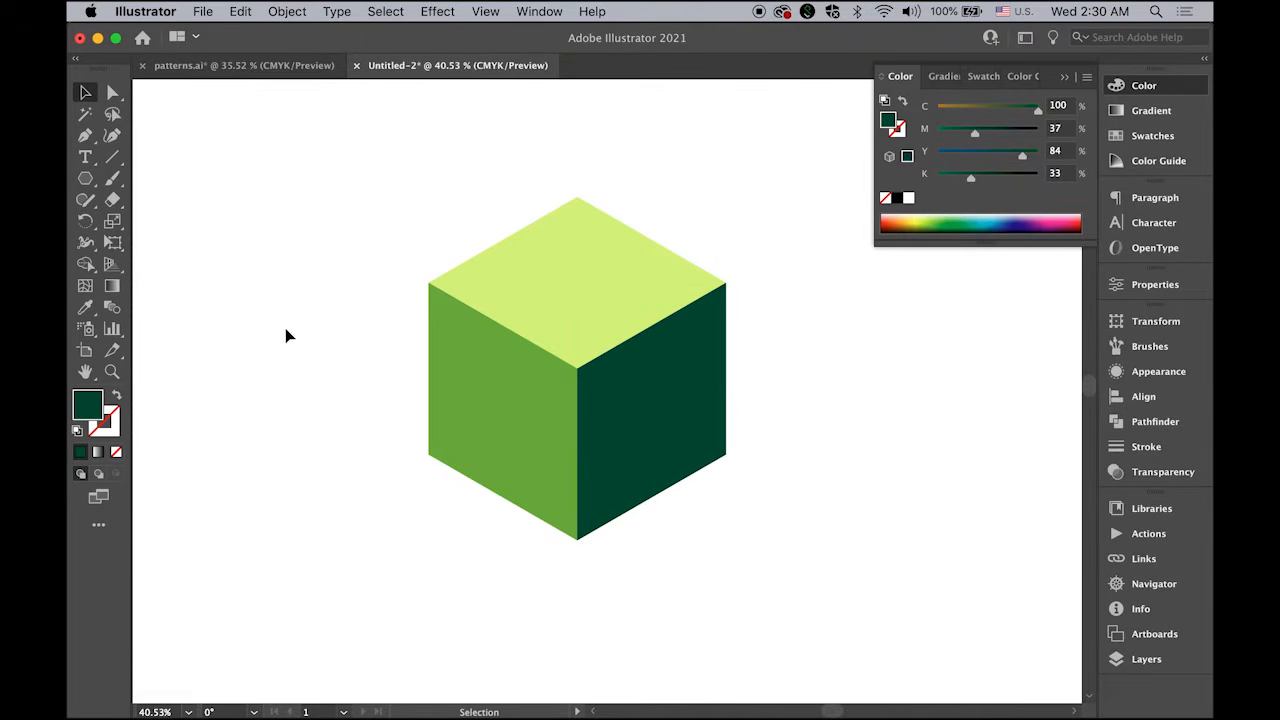
click(1065, 78)
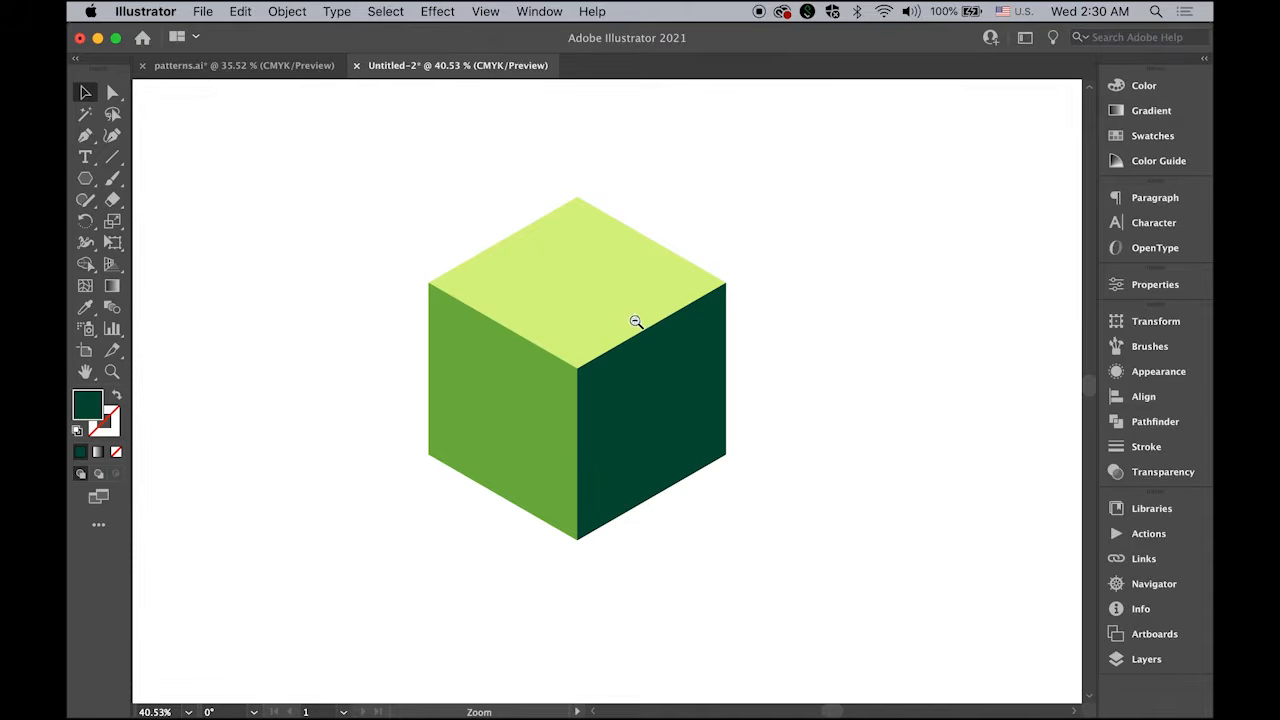
- Select all three cube faces and scale them down proportionally to about half size, about 260 × 300 px
scroll(634, 320, down, 3)
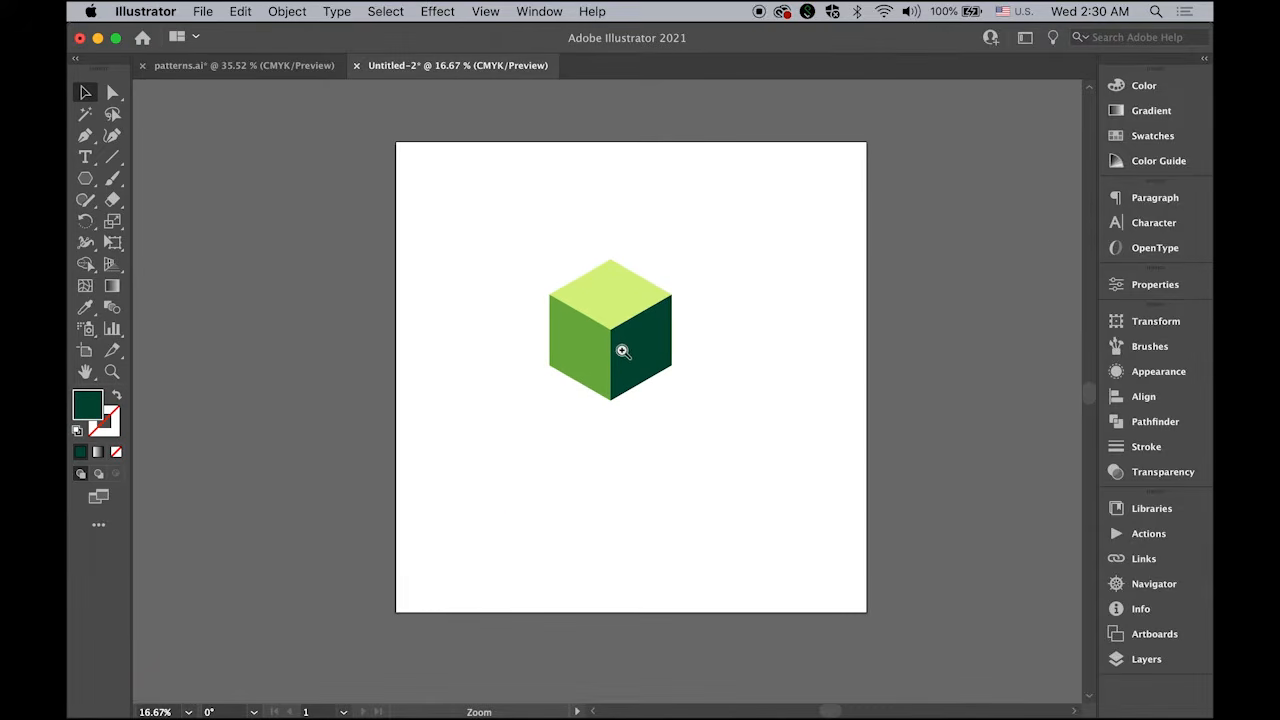
scroll(620, 349, down, 1)
scroll(586, 377, up, 2)
click(600, 383)
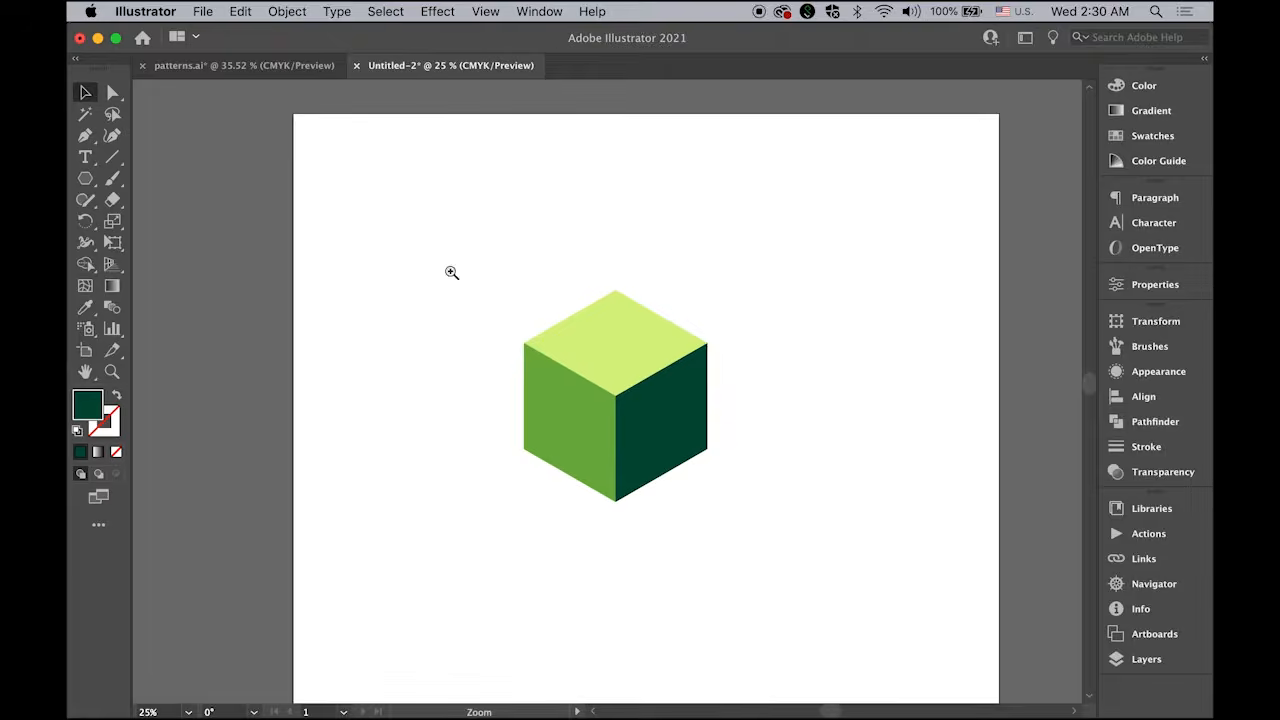
drag(453, 280, 791, 512)
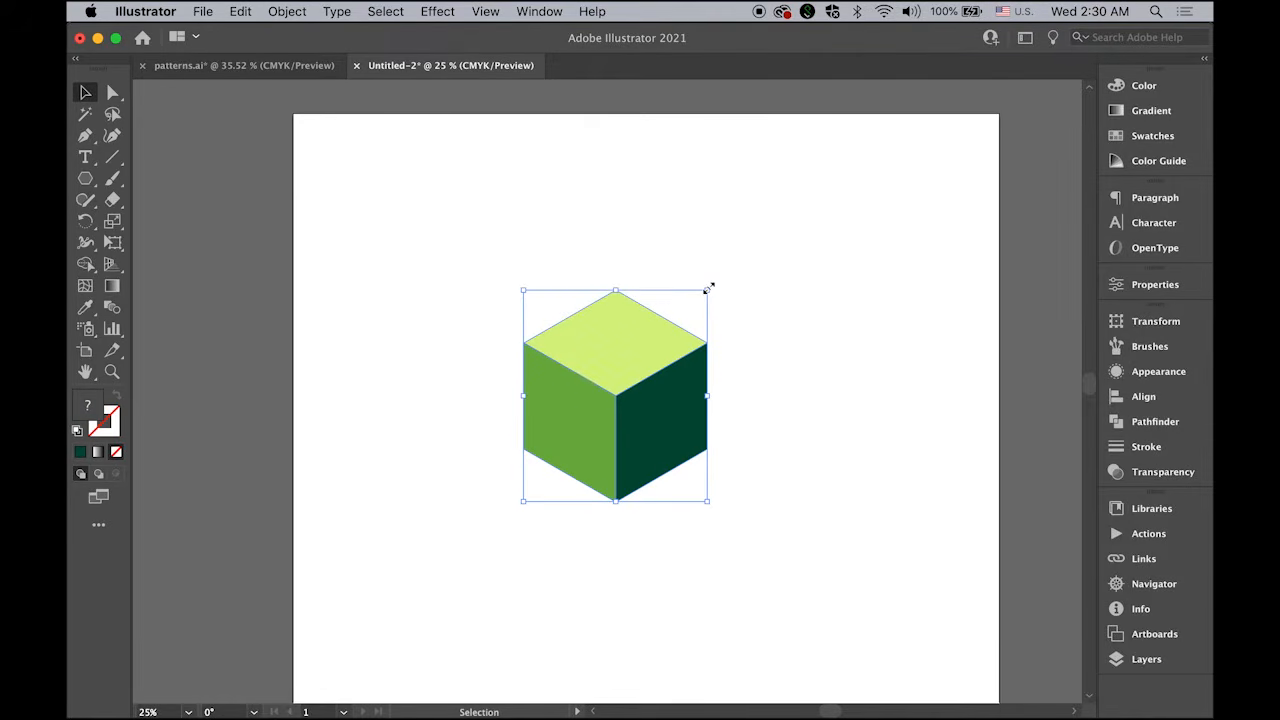
drag(708, 288, 682, 380)
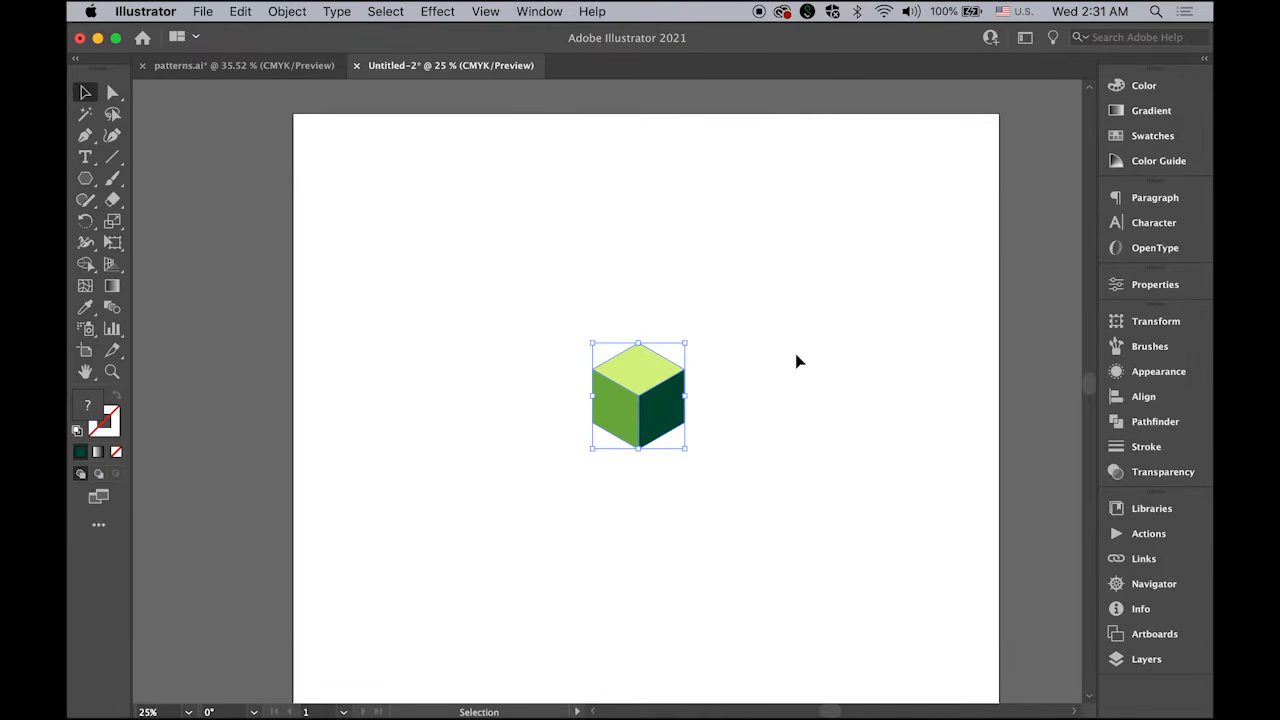
- Make a new pattern from the selected cube and move the Pattern Options clear of the tile preview
scroll(690, 380, down, 2)
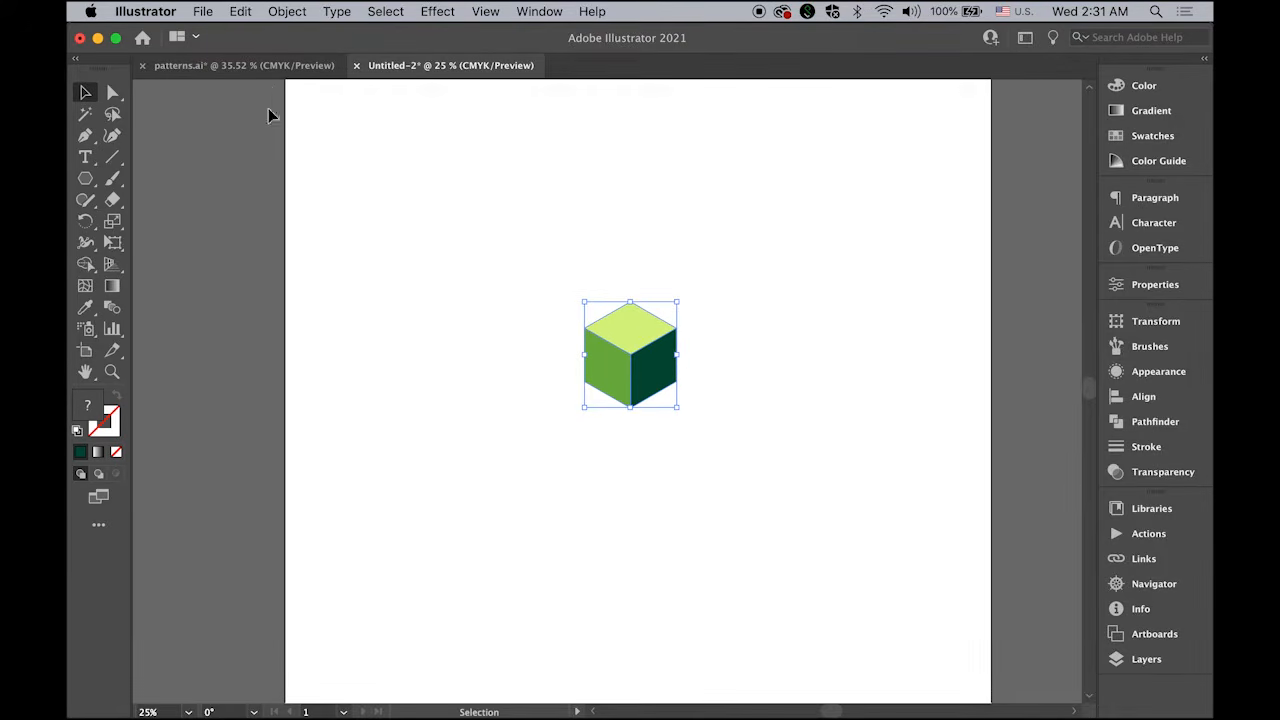
click(287, 11)
mouse_move(377, 435)
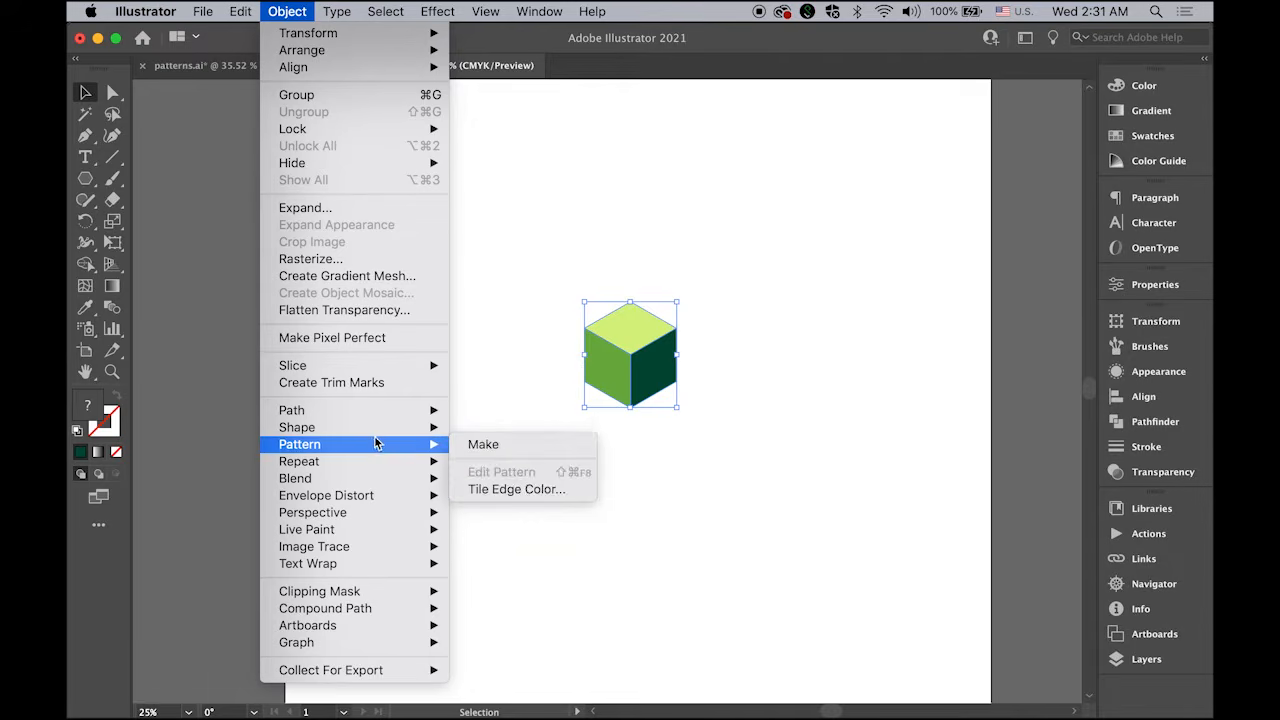
mouse_move(439, 450)
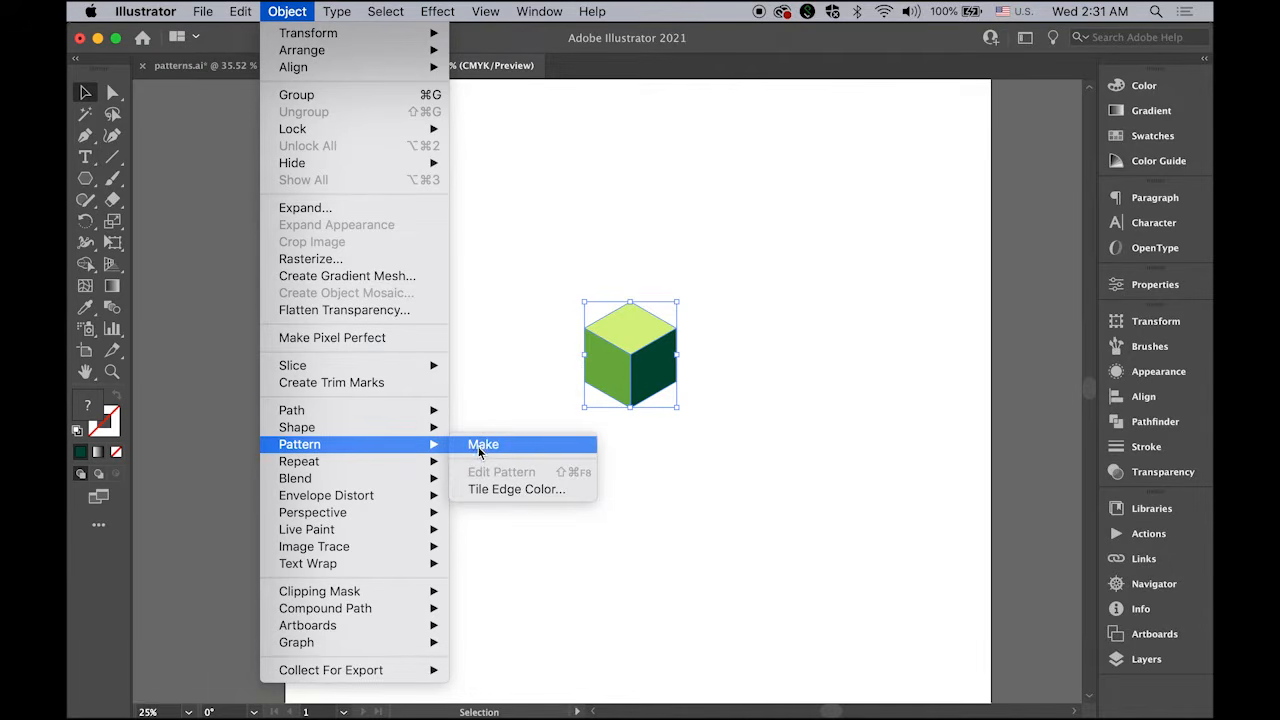
click(480, 445)
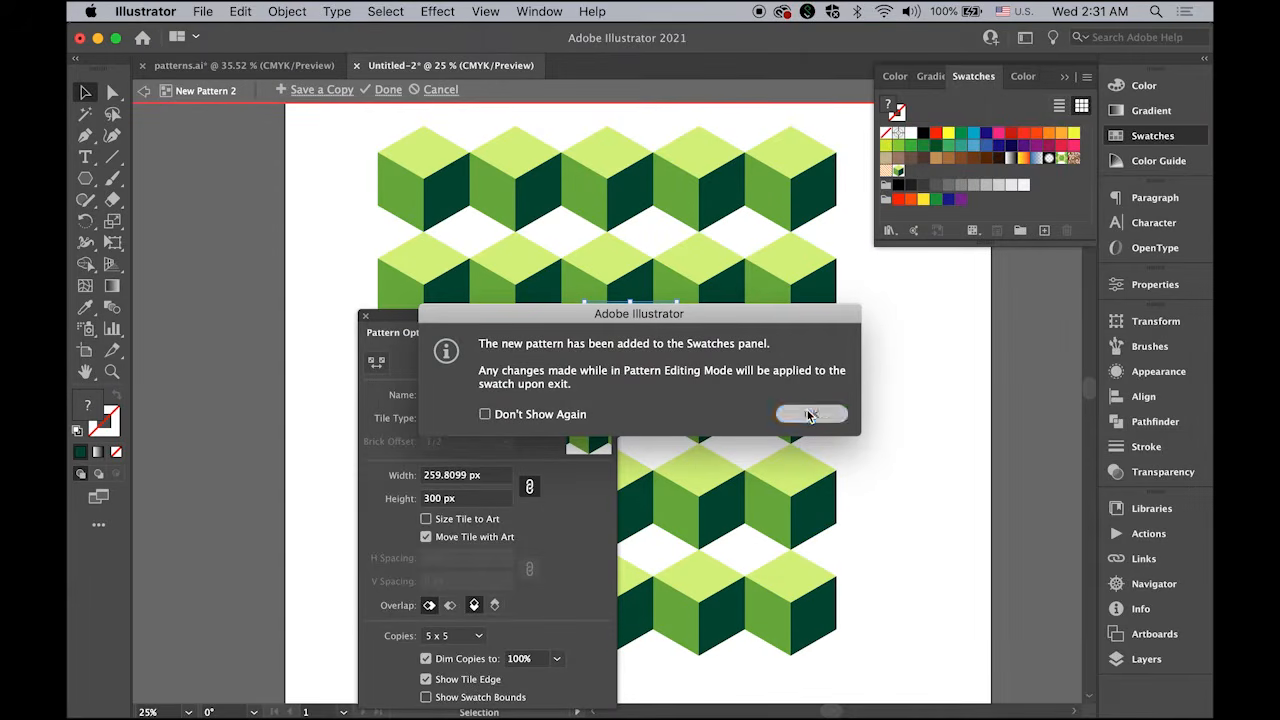
click(792, 412)
drag(548, 319, 360, 193)
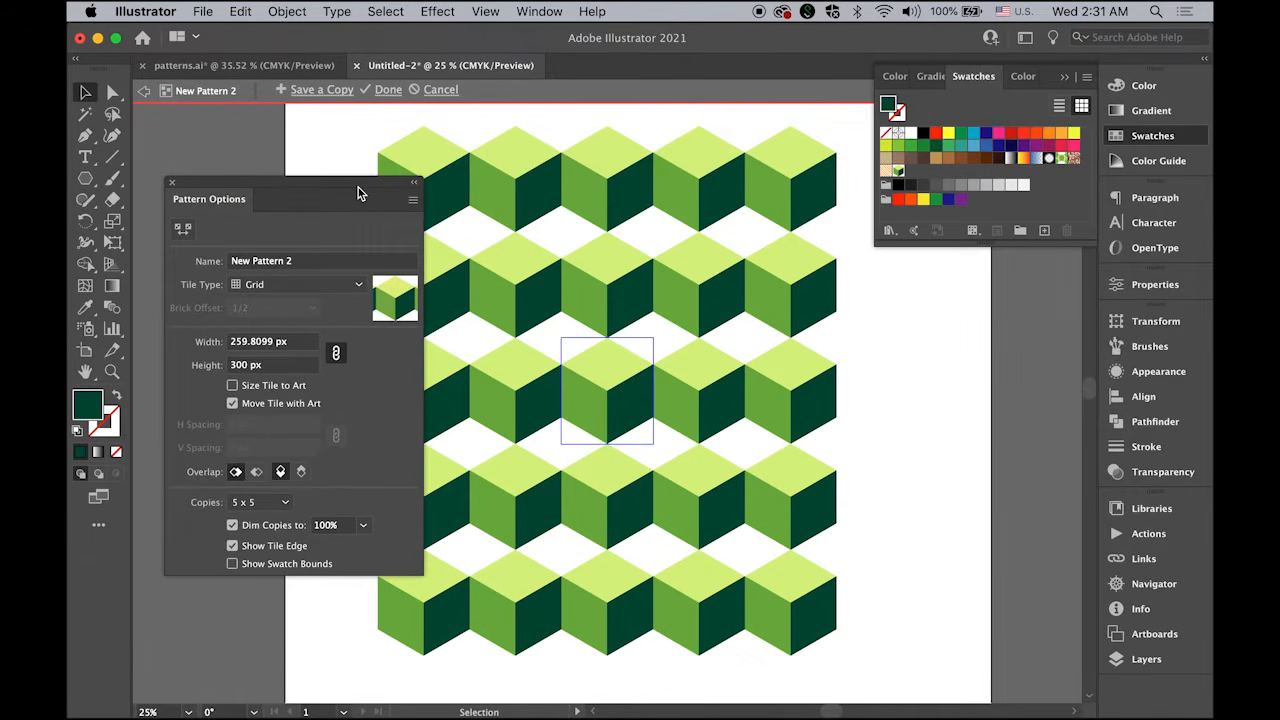
- Try the Brick by Column and Hex by Column tile types, and set the pattern's tile type to Hex by Row
click(360, 290)
click(346, 334)
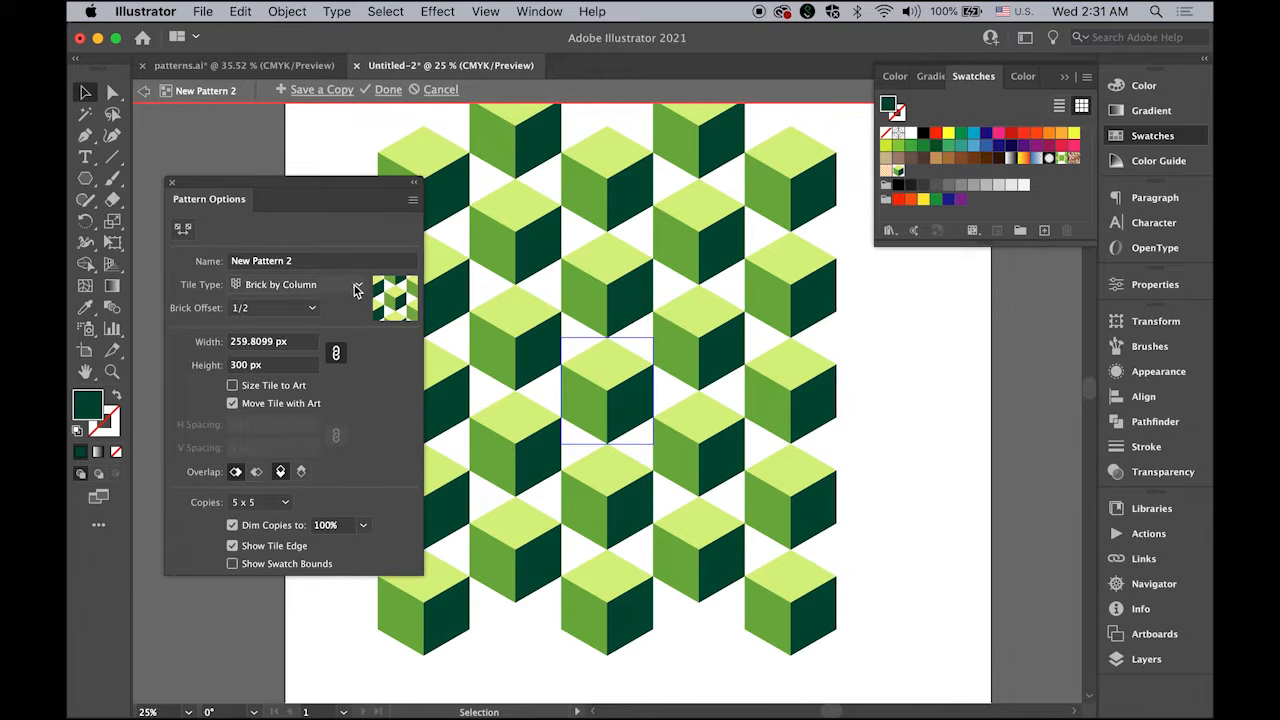
click(358, 287)
click(318, 365)
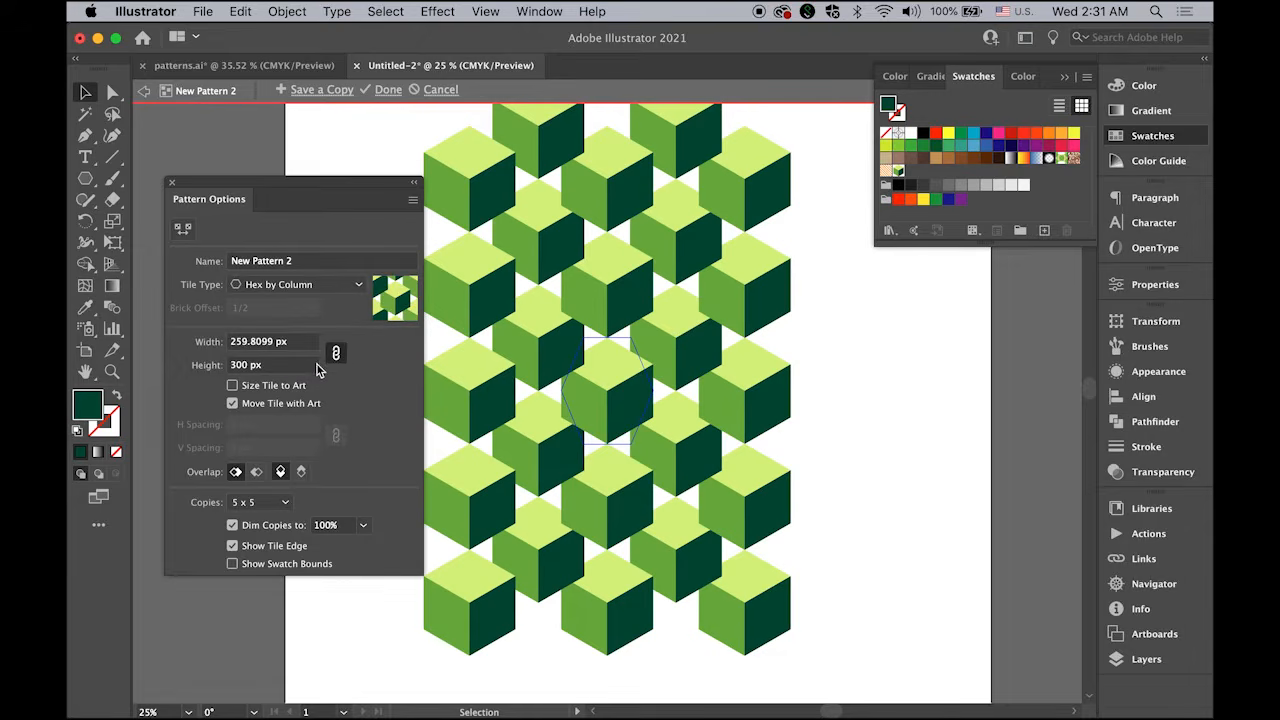
click(358, 287)
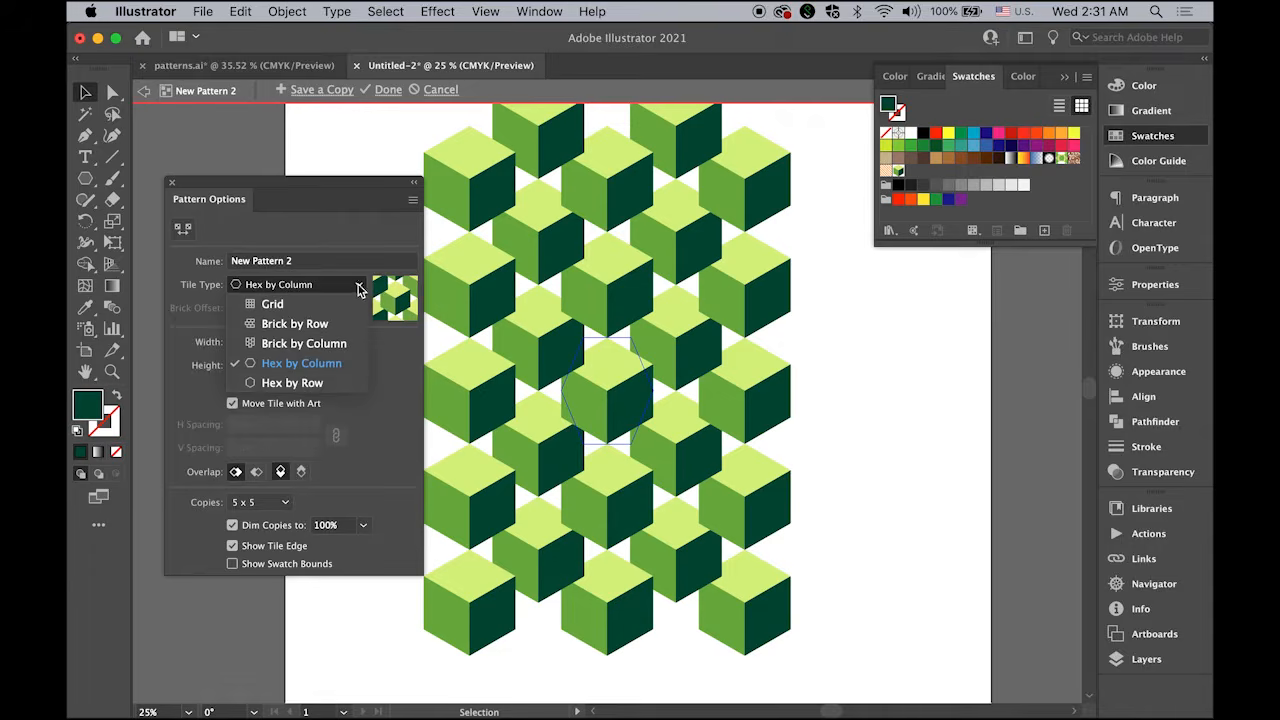
click(318, 387)
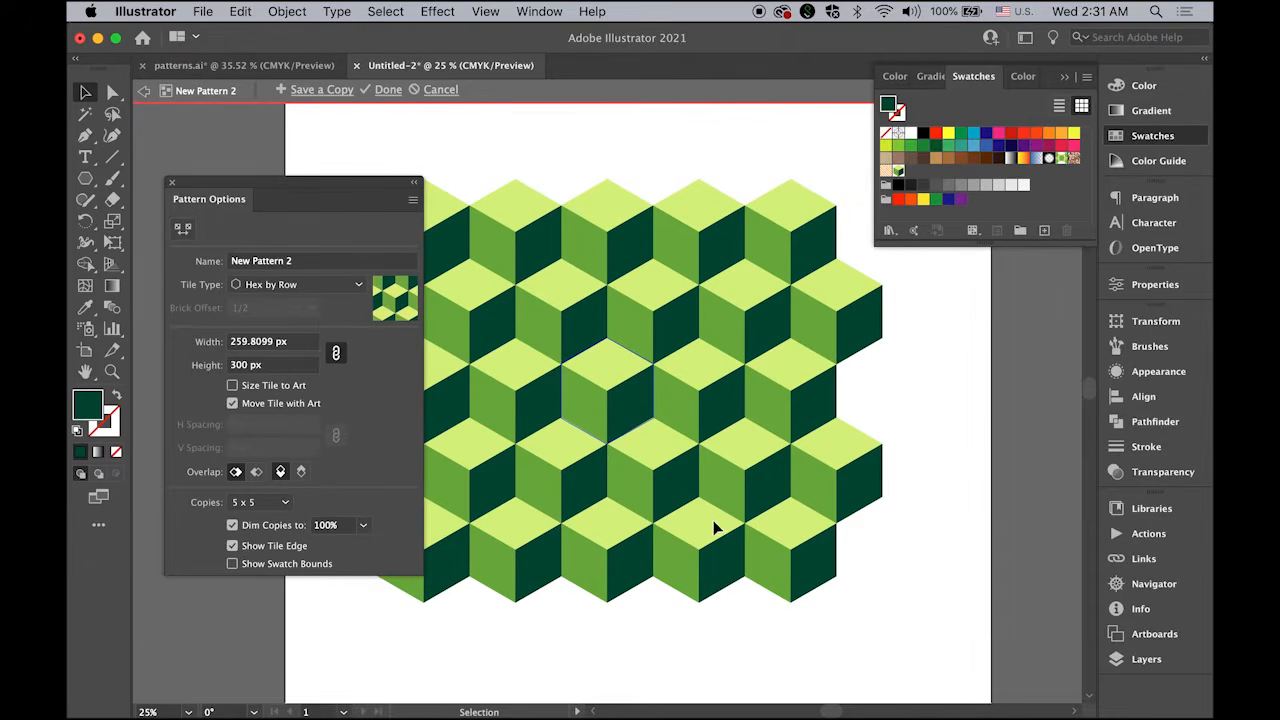
- Try resizing the hexagonal tile from its corner with the Pattern Tile tool, and undo the change
click(182, 233)
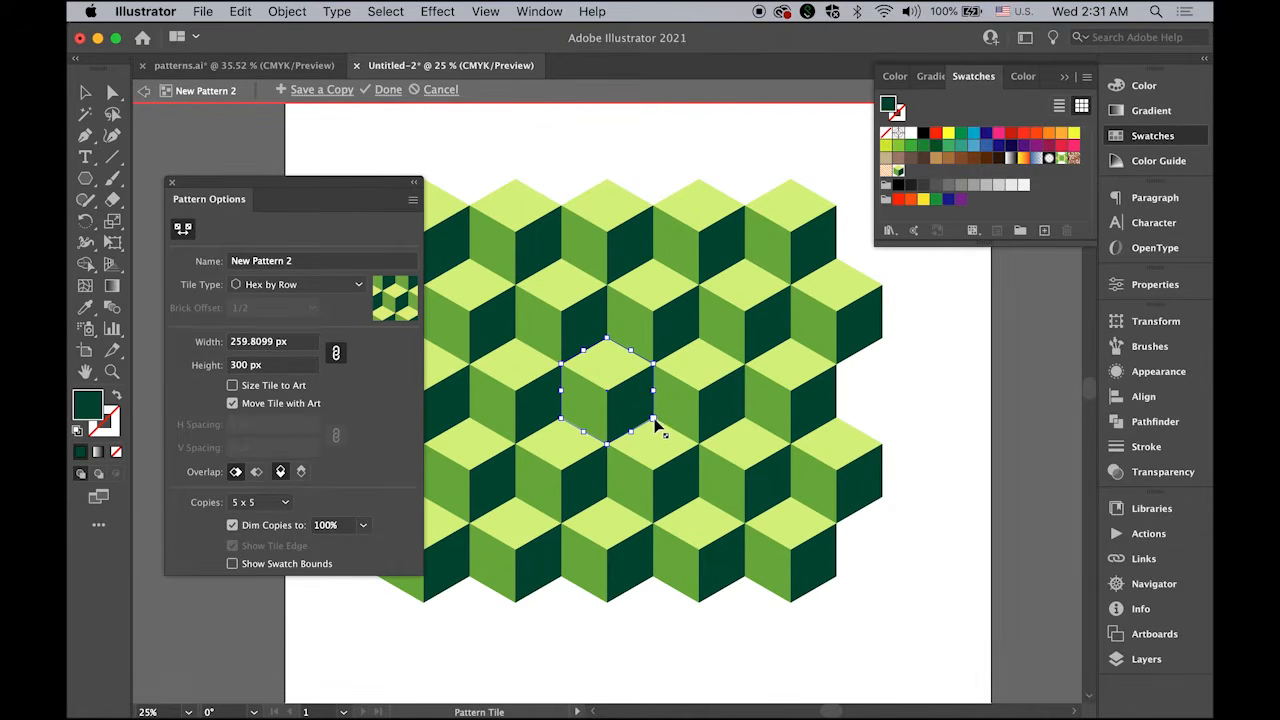
mouse_move(656, 426)
mouse_down()
mouse_move(666, 443)
mouse_move(682, 436)
mouse_move(668, 428)
mouse_up()
key(super+z)
key(super+z)
- Finish editing the cube pattern and delete the original cube from the artboard
click(387, 90)
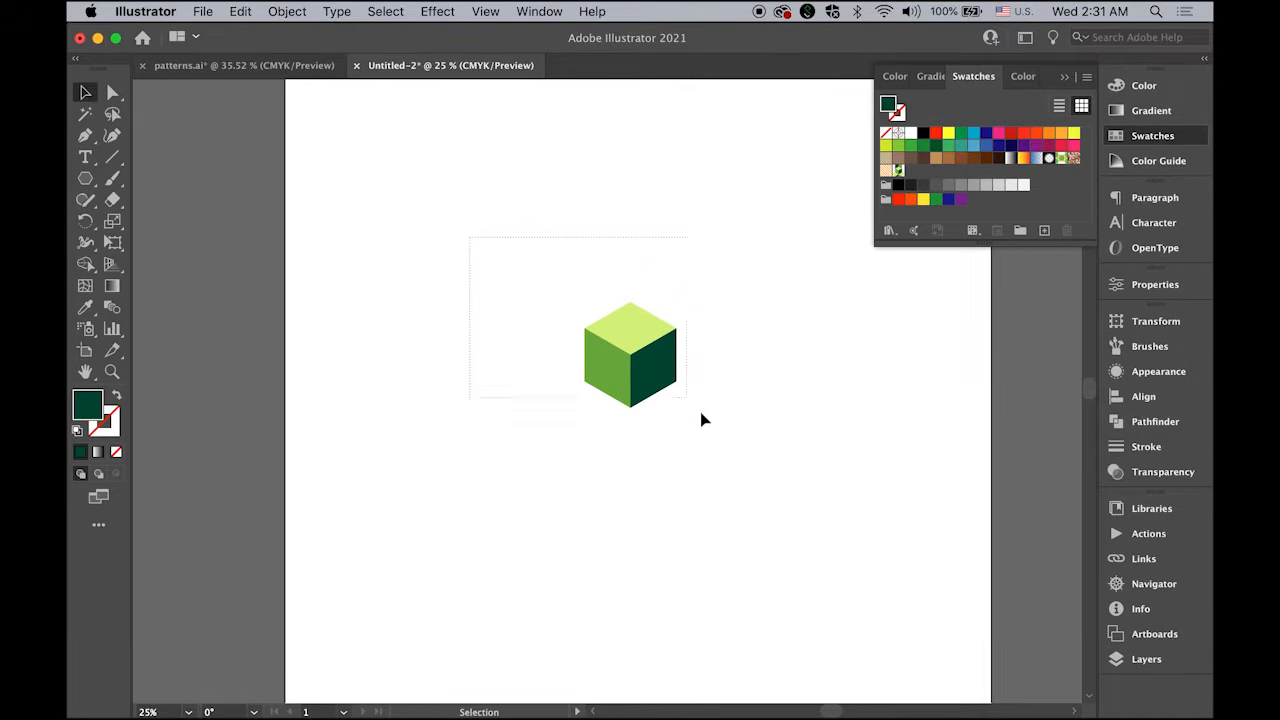
key(super+a)
key(Delete)
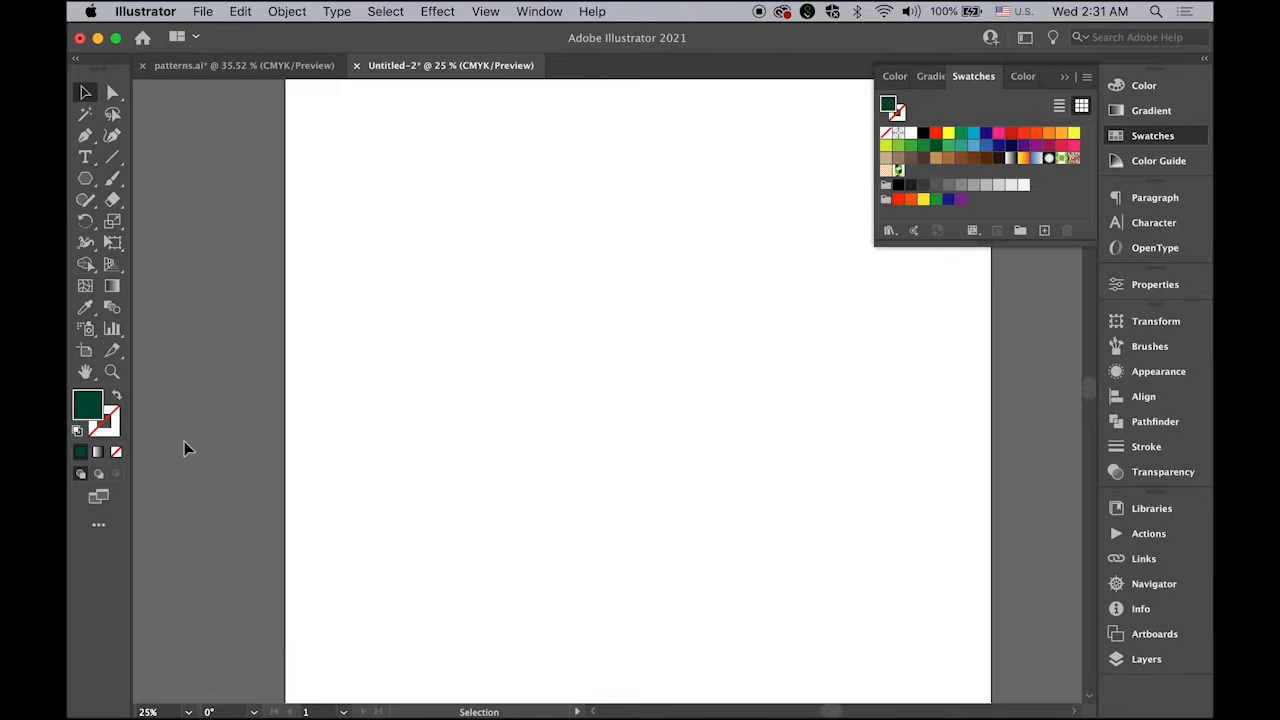
double_click(85, 371)
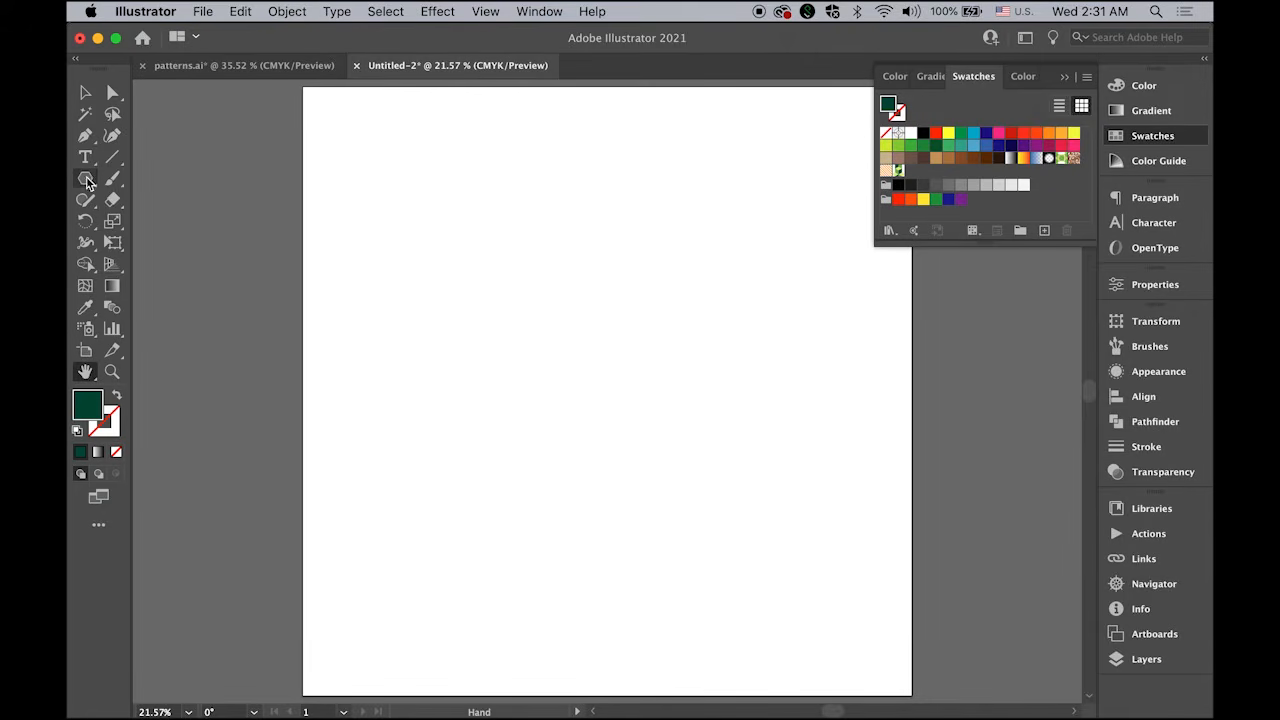
- Draw a rectangle covering the whole artboard, fill it with the new cube pattern swatch, and deselect it
drag(87, 181, 140, 178)
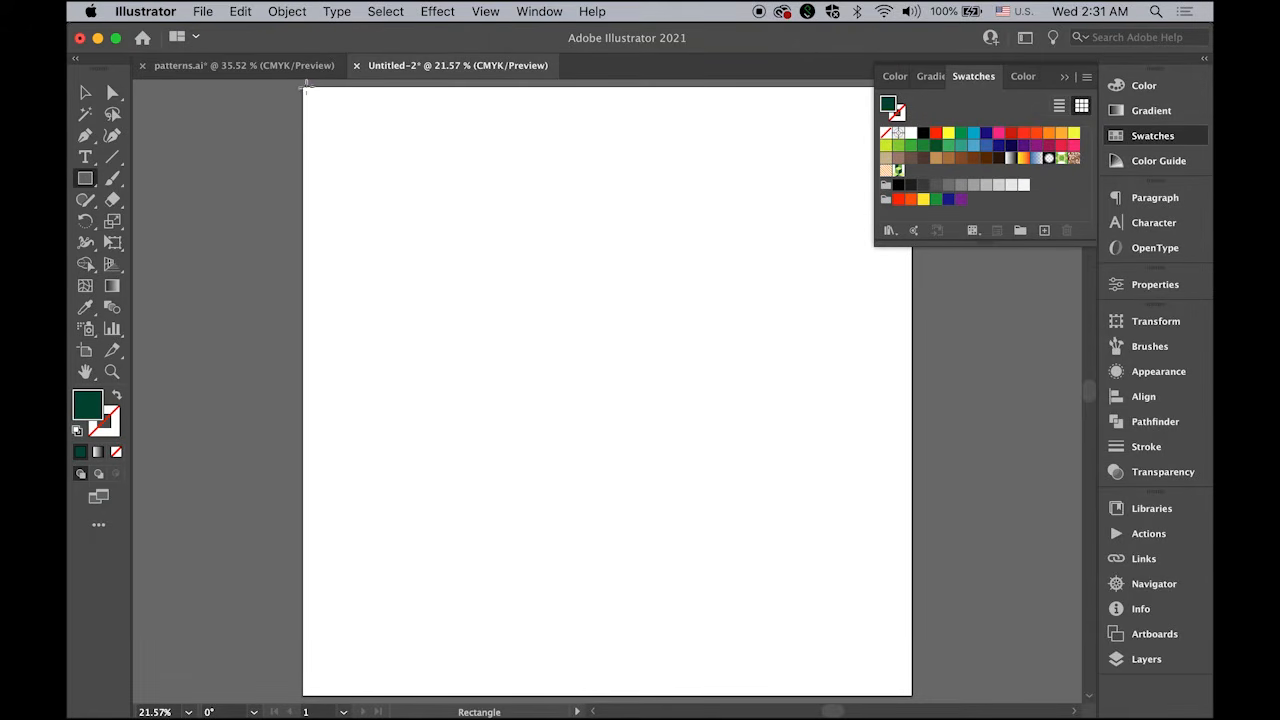
drag(303, 87, 914, 693)
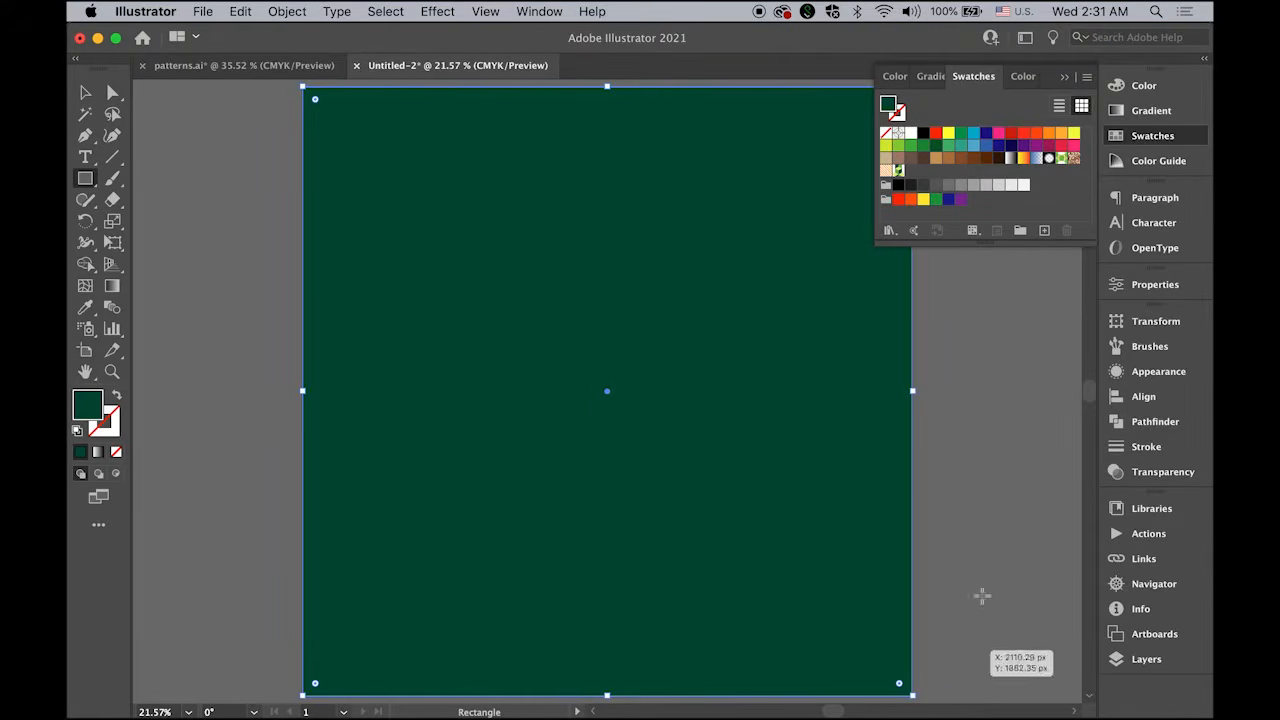
click(899, 170)
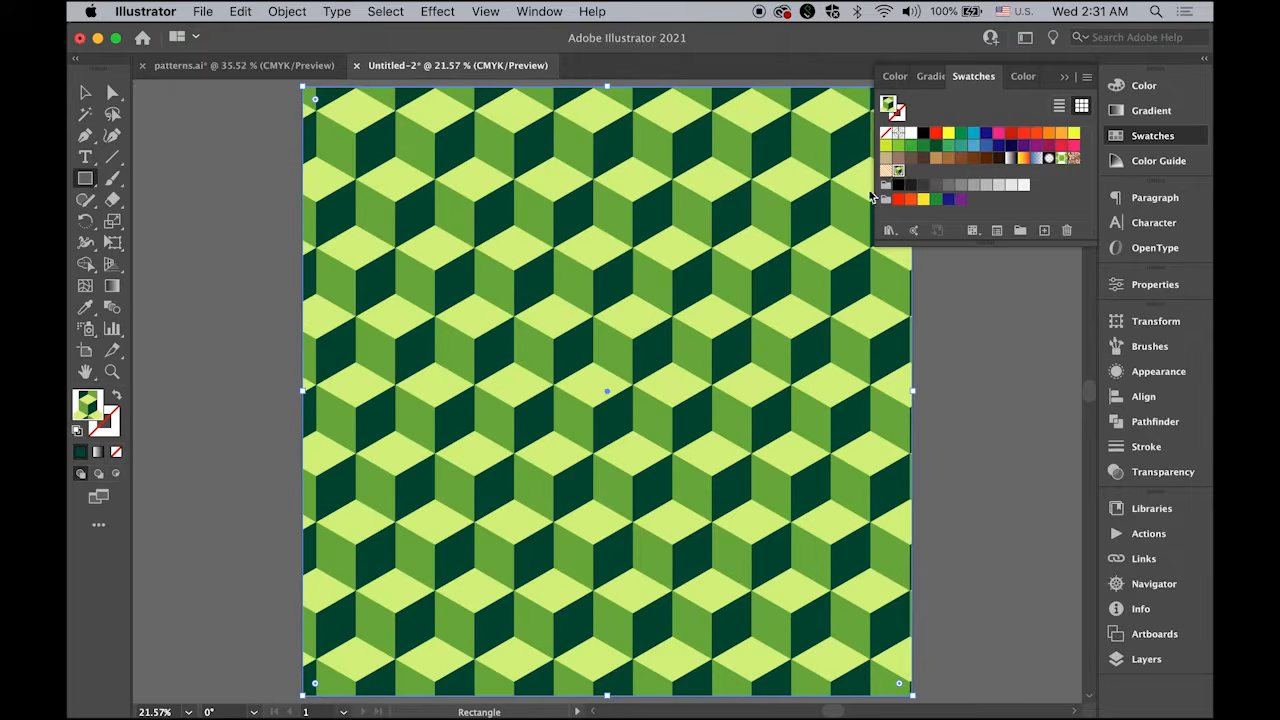
click(85, 92)
click(214, 139)
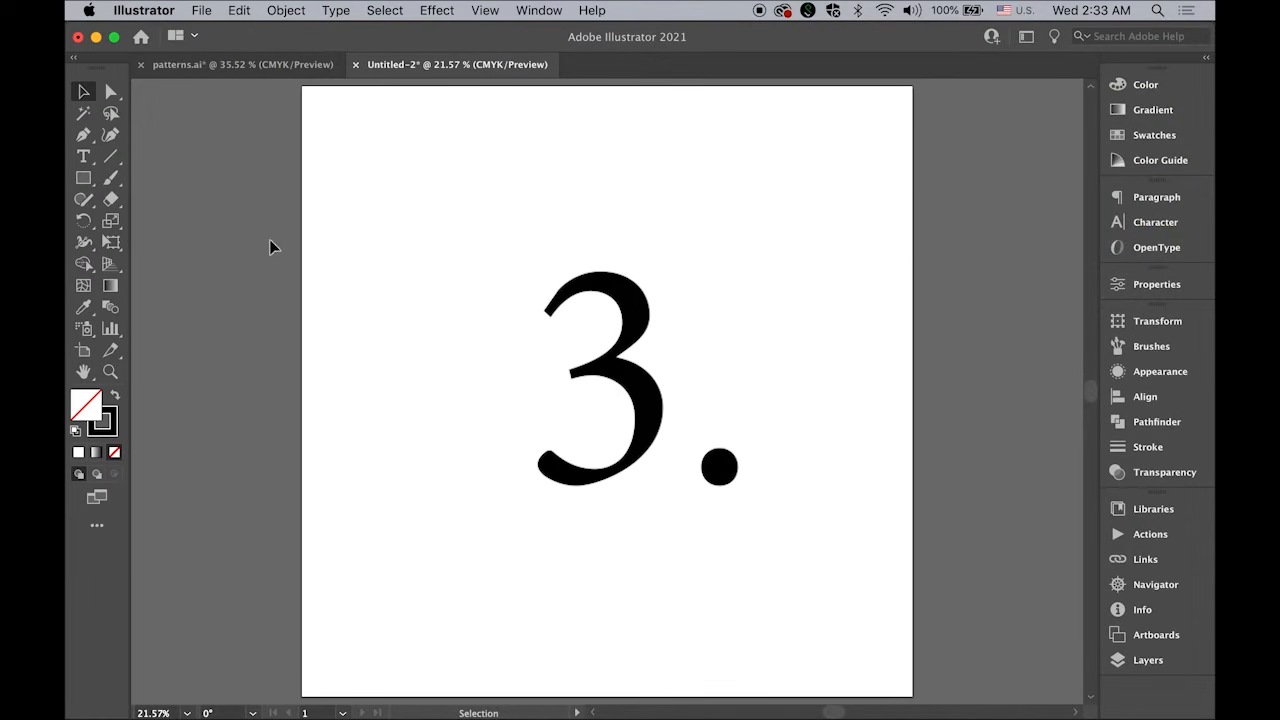
- Create a six-sided polygon with a 300 px radius in the upper part of the artboard
click(84, 178)
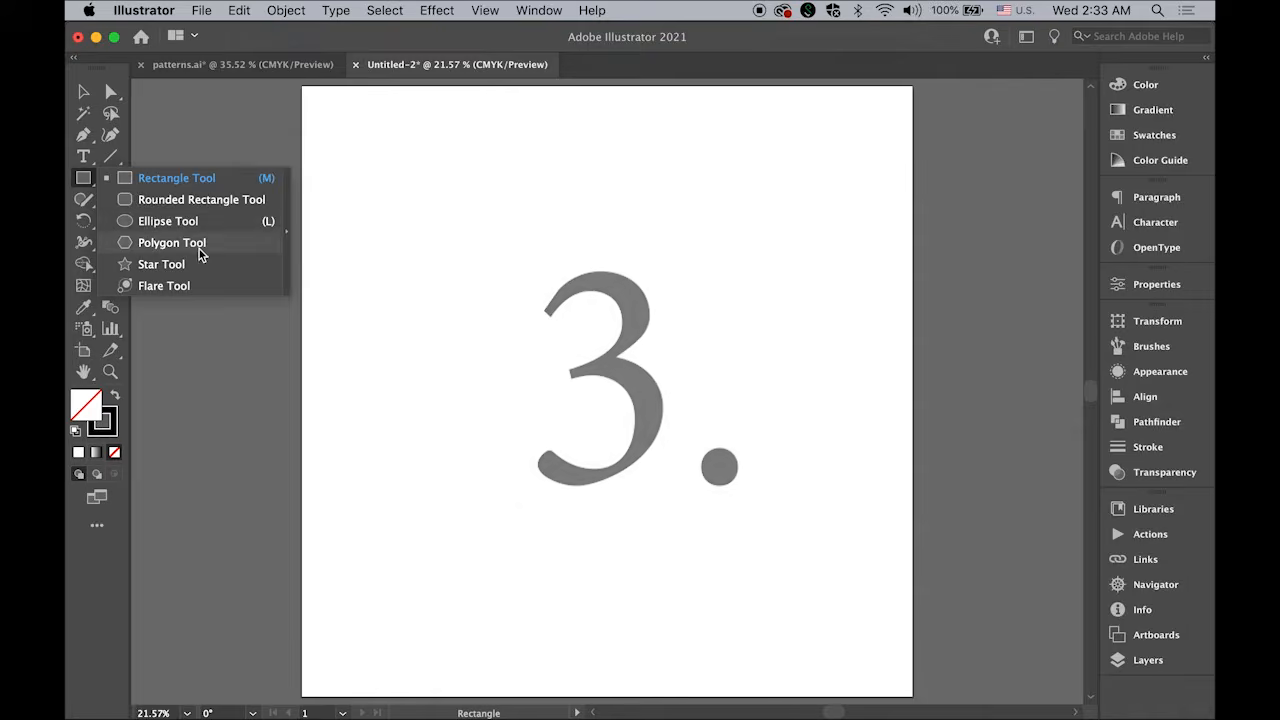
click(200, 250)
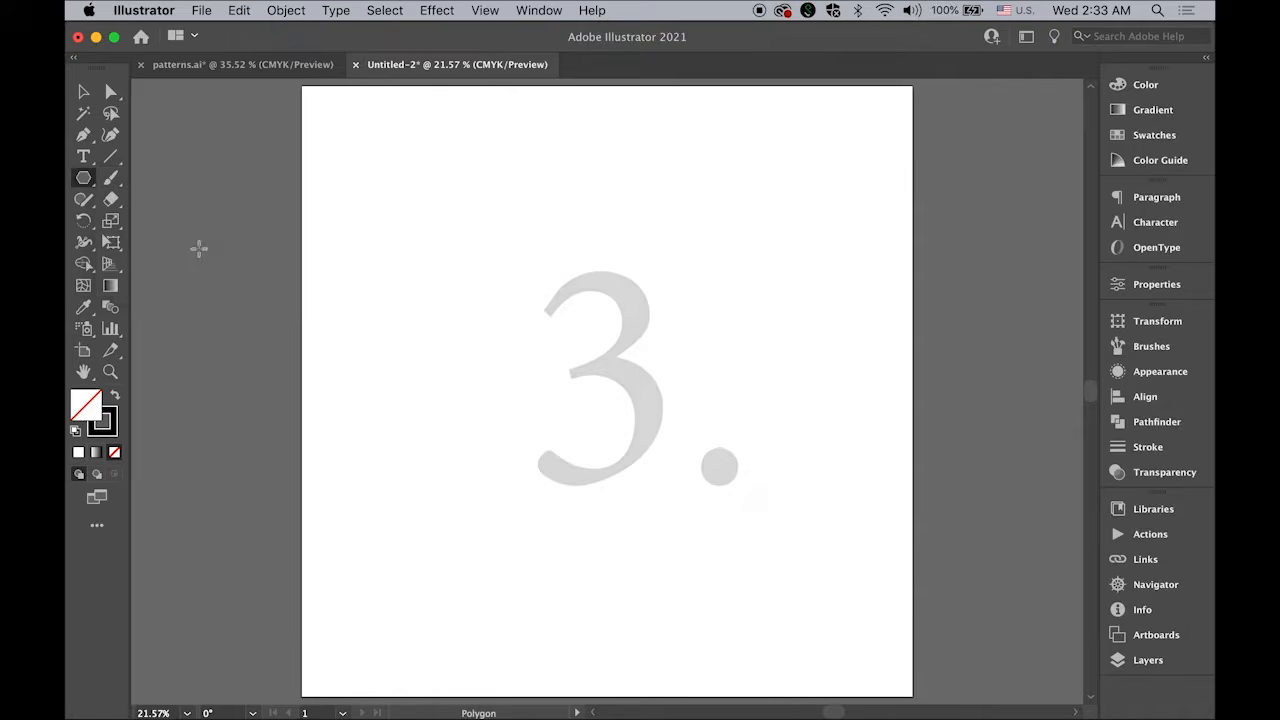
click(517, 266)
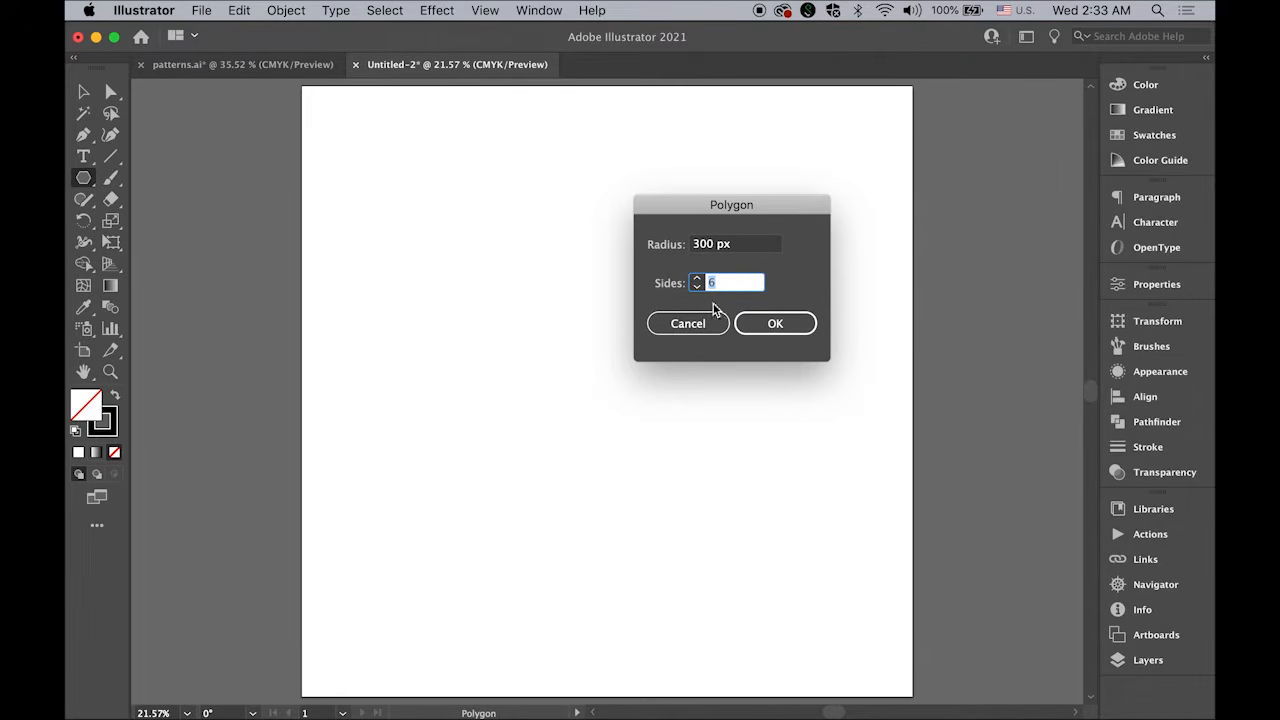
click(795, 323)
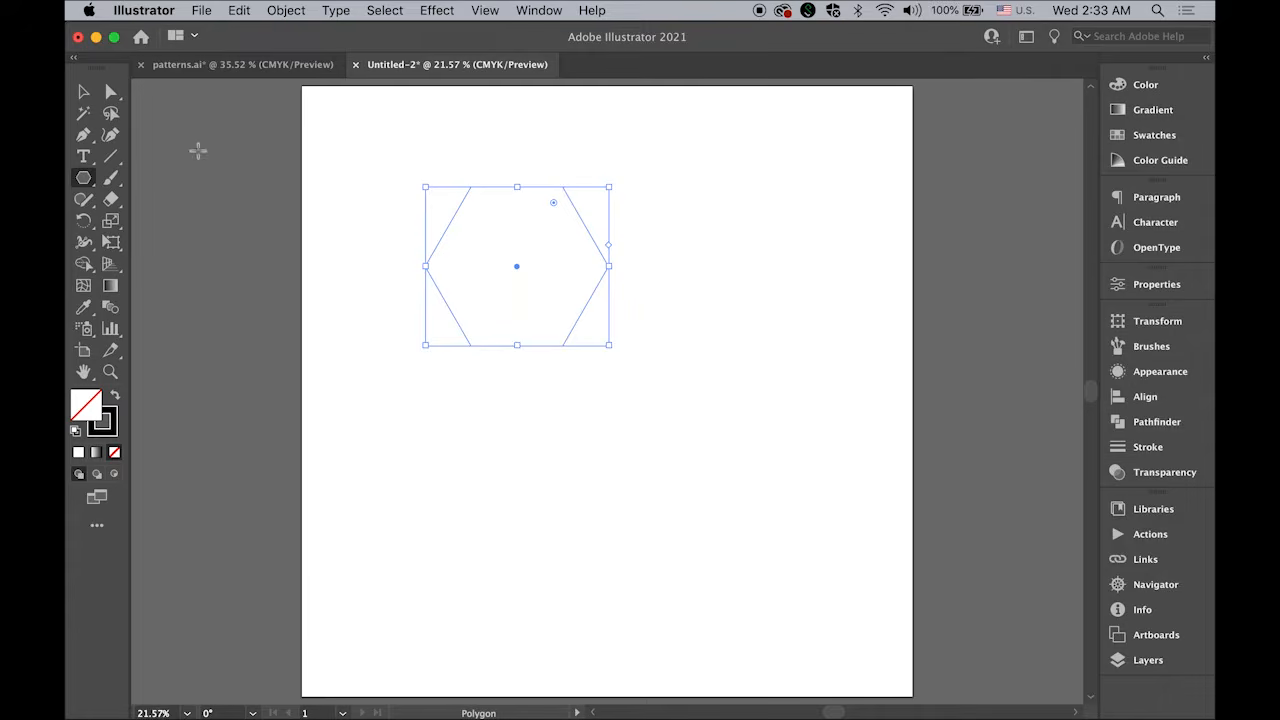
- Move the hexagon closer to the artboard's centre line and rotate it so that one corner points straight up
key(v)
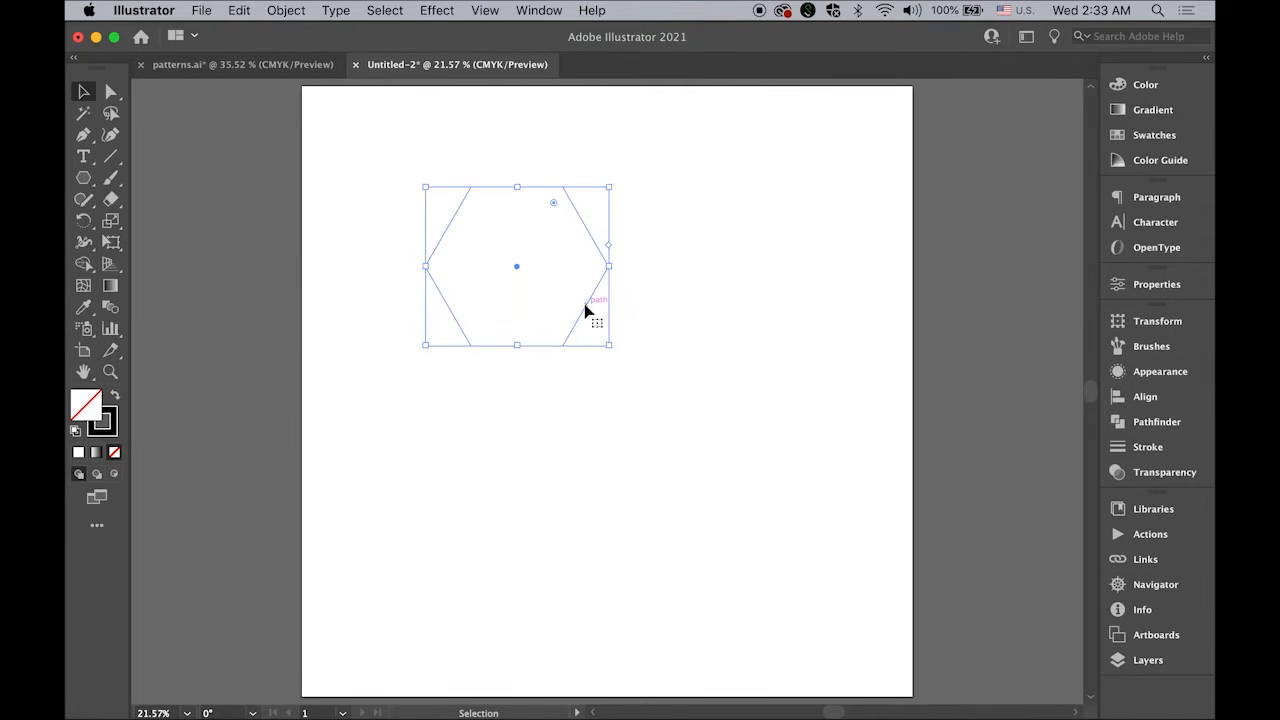
drag(586, 309, 670, 340)
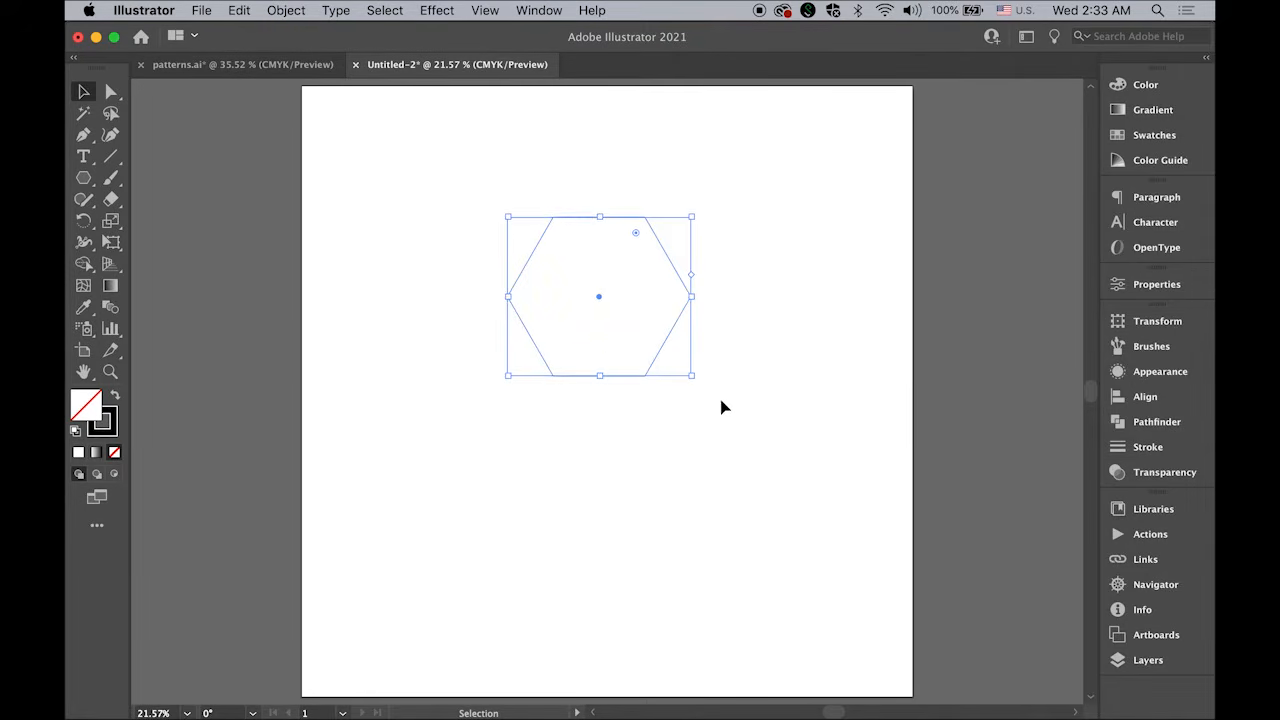
drag(700, 384, 640, 243)
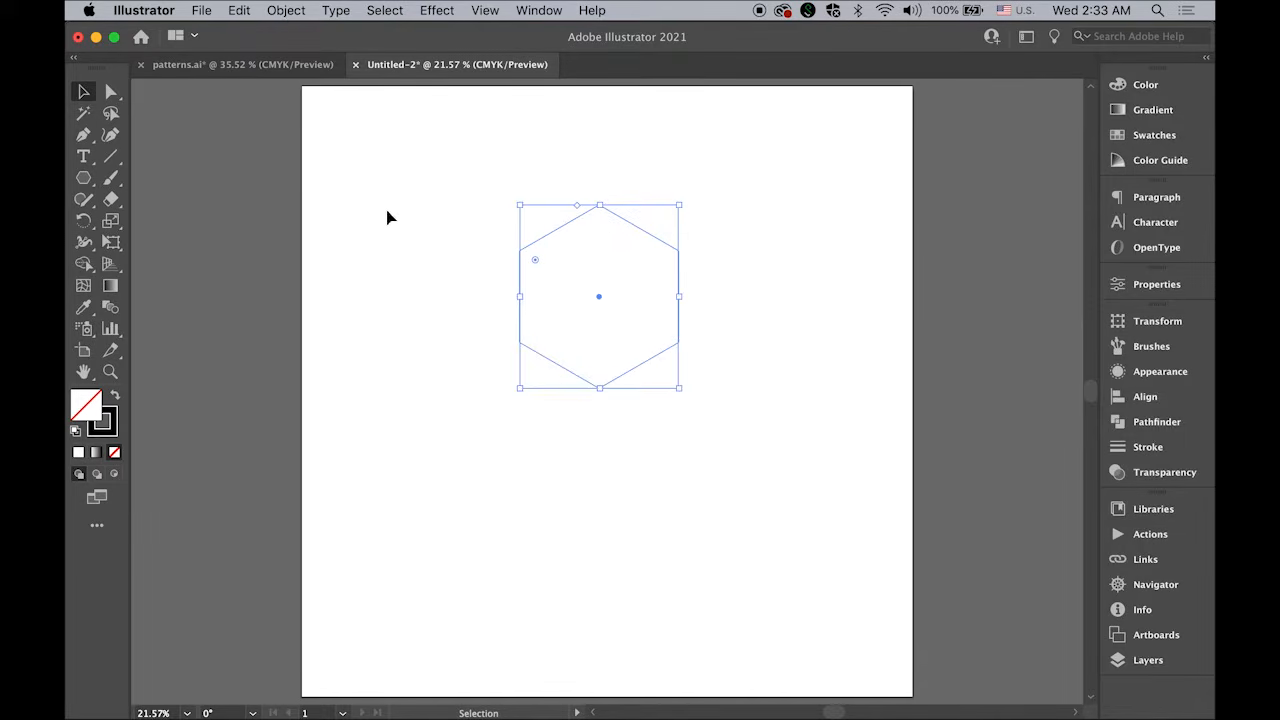
click(426, 386)
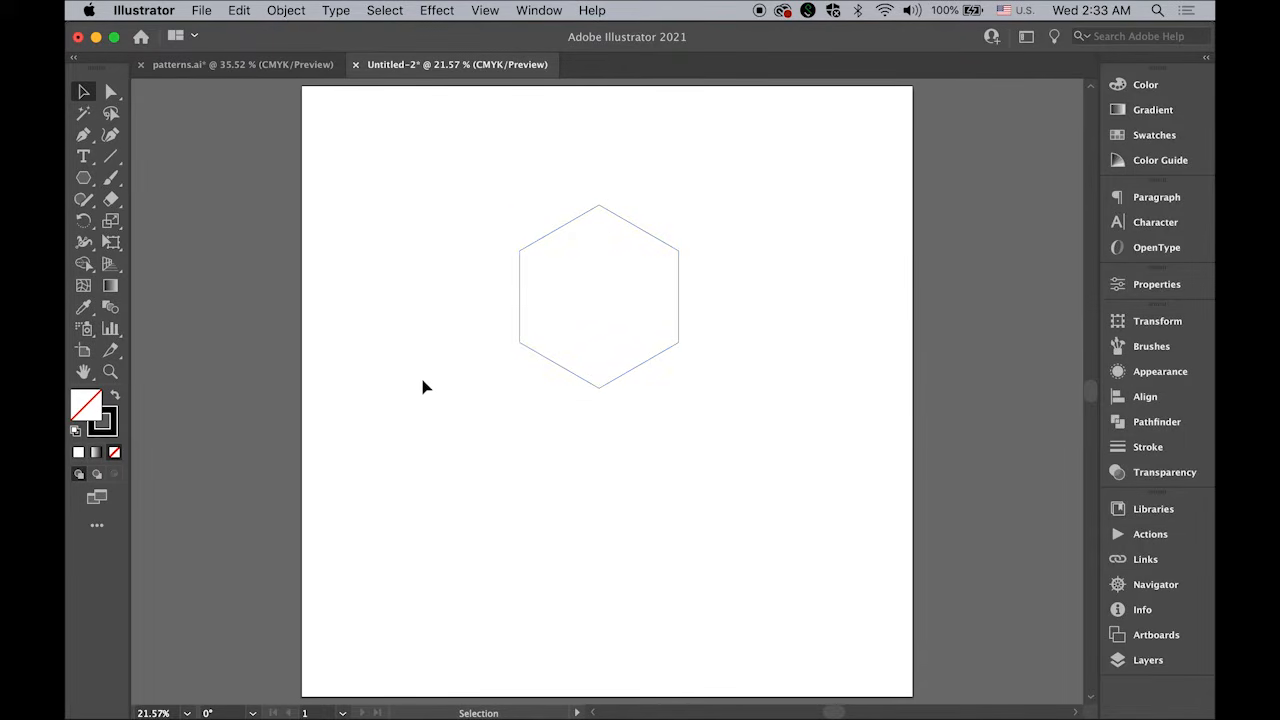
- Copy the hexagon straight down by half its height and repeat the copy to form a column of three overlapping hexagons
click(520, 291)
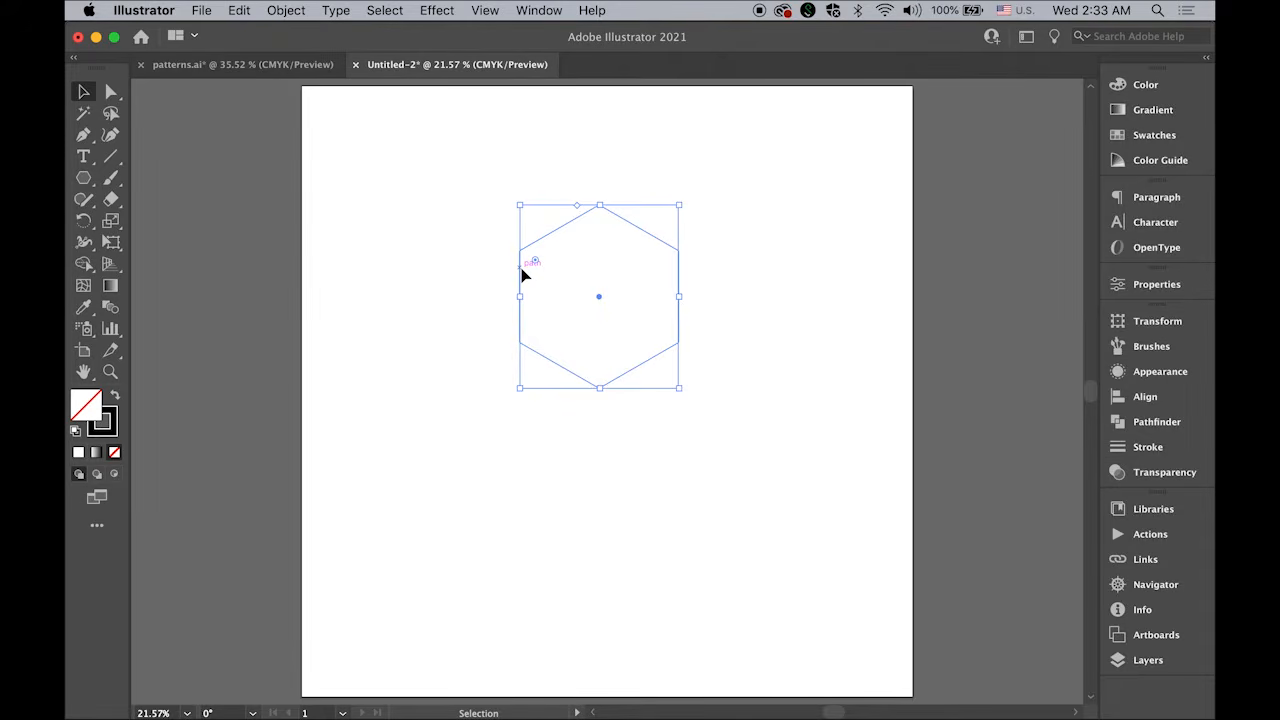
drag(521, 272, 527, 355)
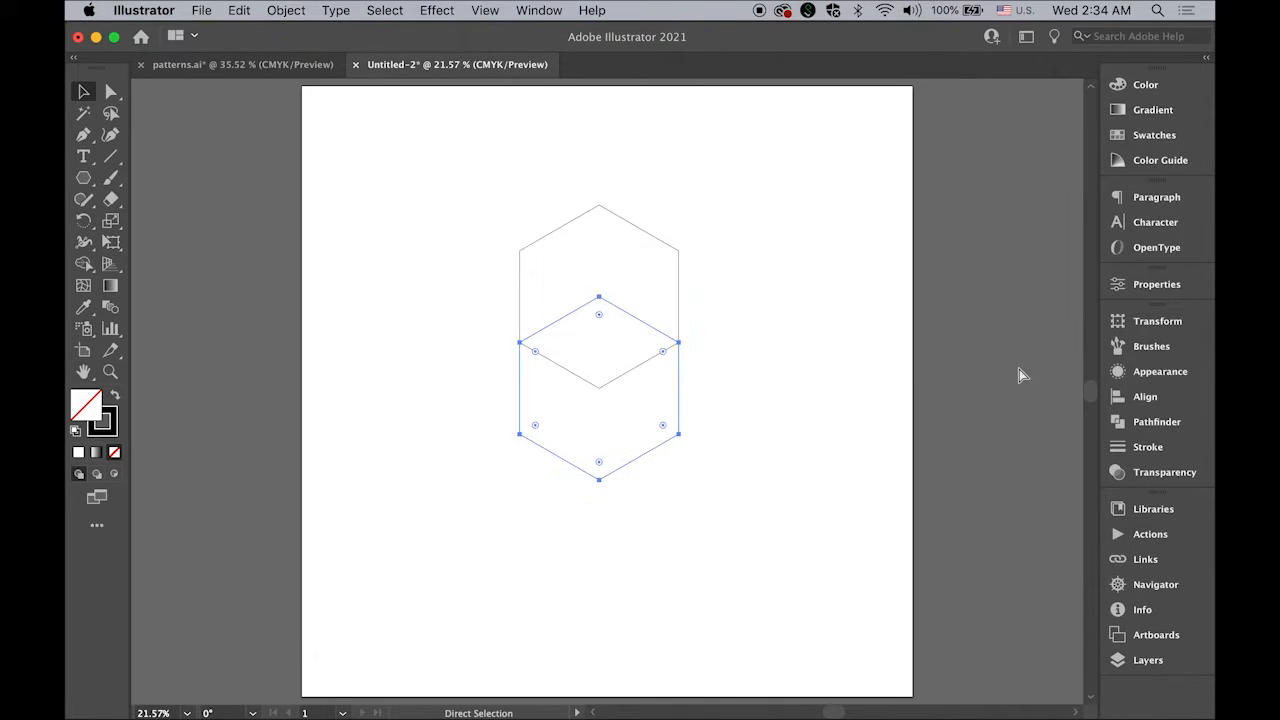
key(super+d)
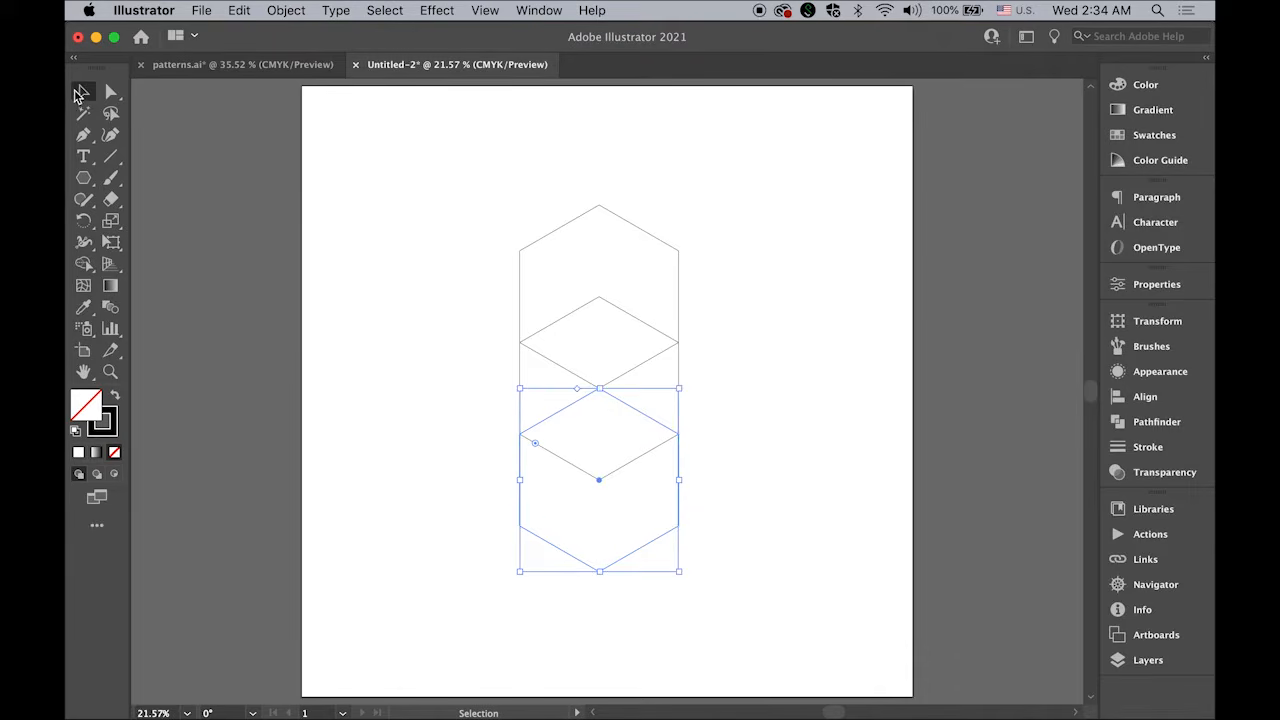
- Shift the hexagon column to the left, copy it sideways by half its width, and repeat the copy to get three overlapping columns
drag(410, 208, 580, 478)
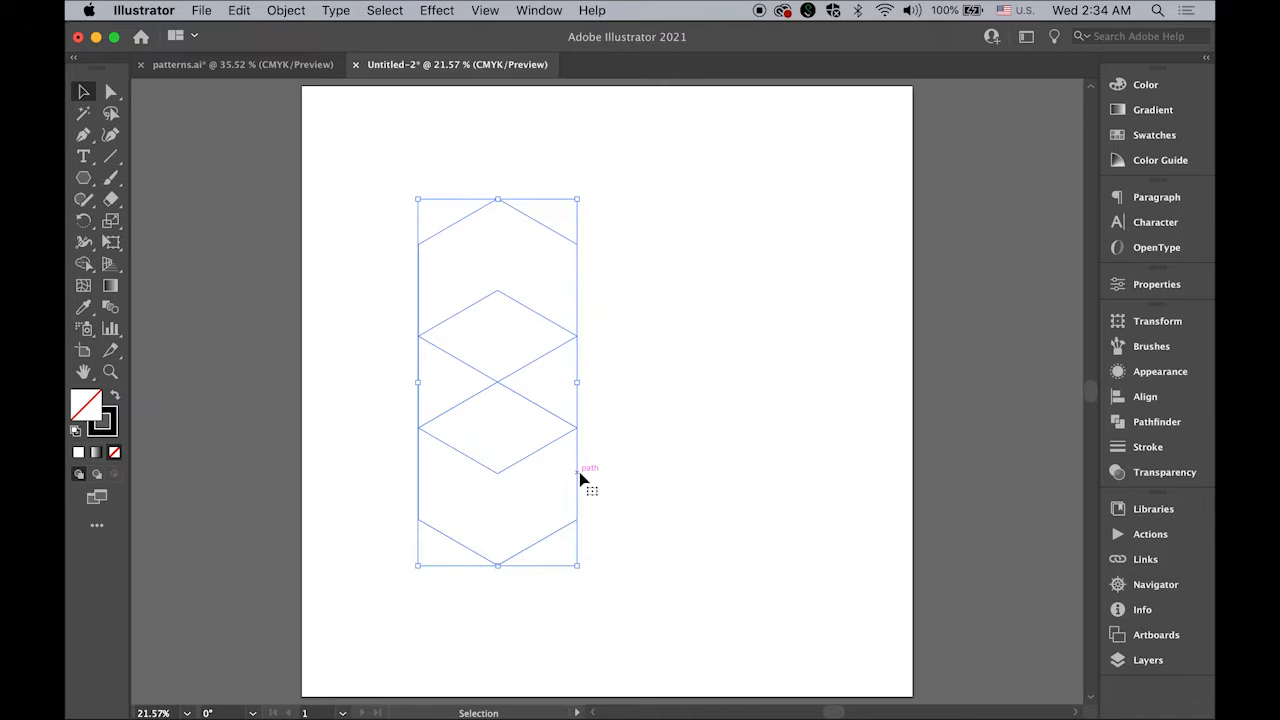
drag(372, 172, 672, 610)
drag(579, 462, 658, 475)
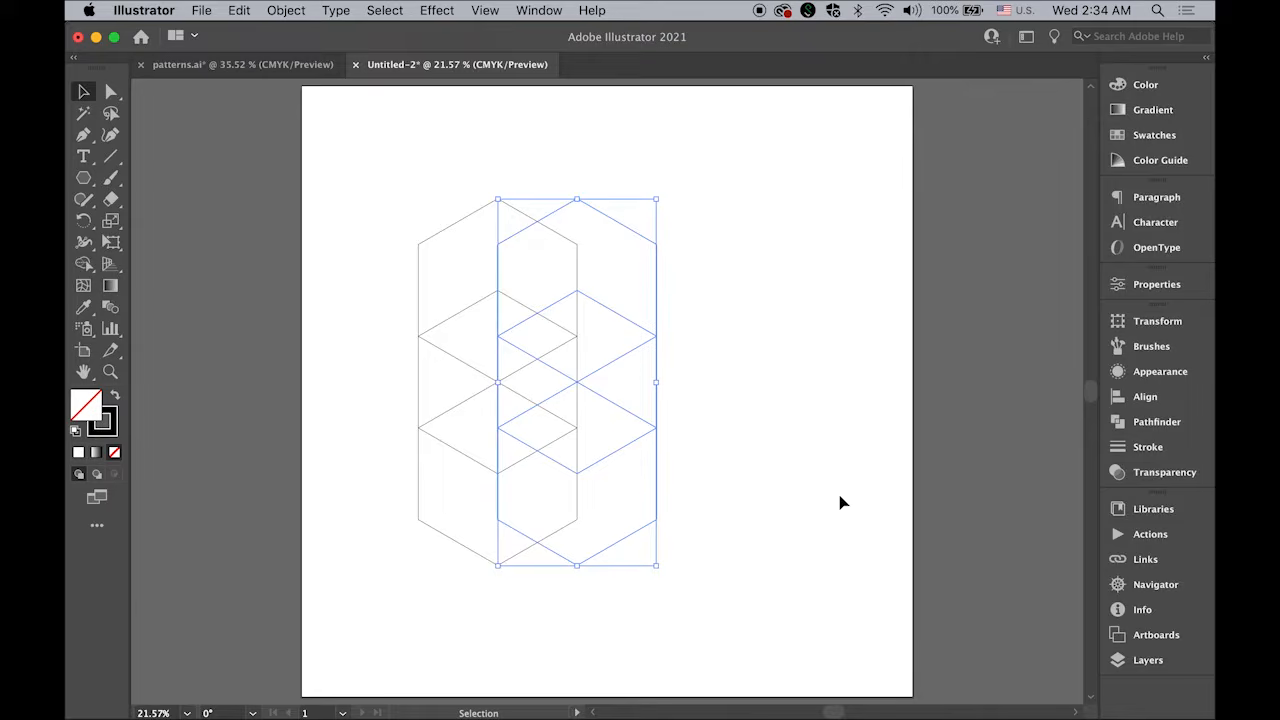
key(super+d)
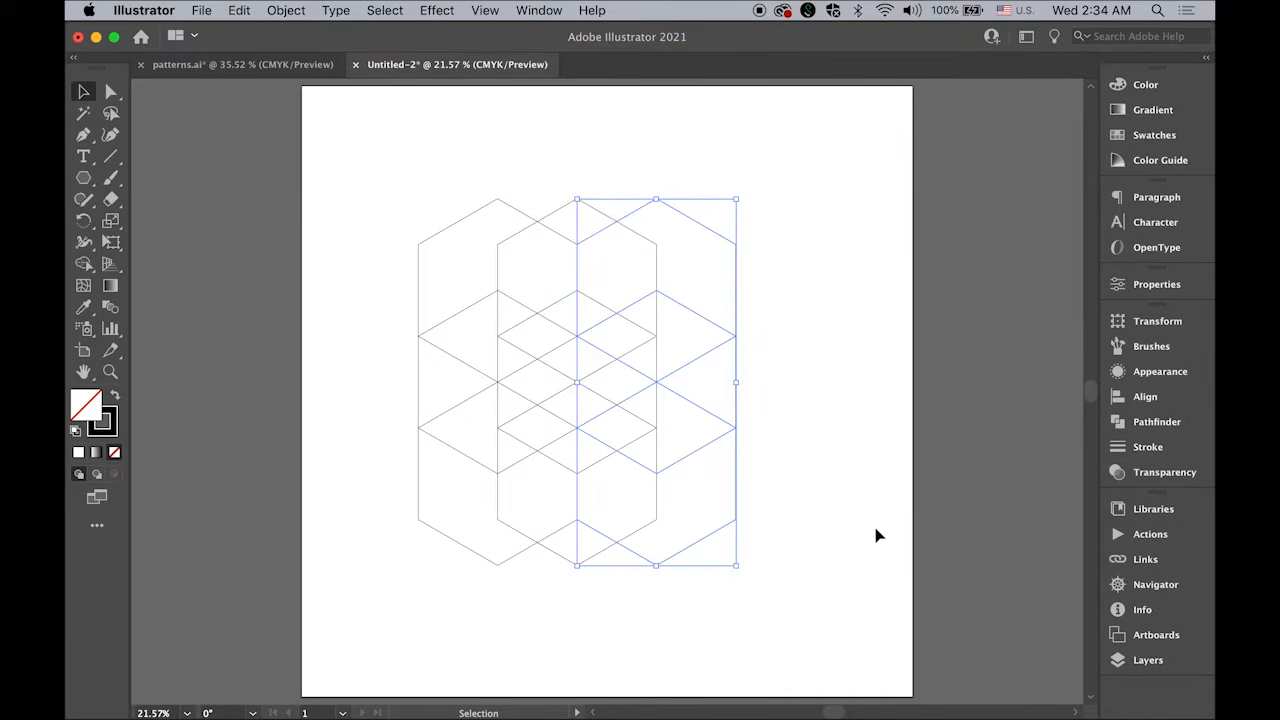
click(877, 536)
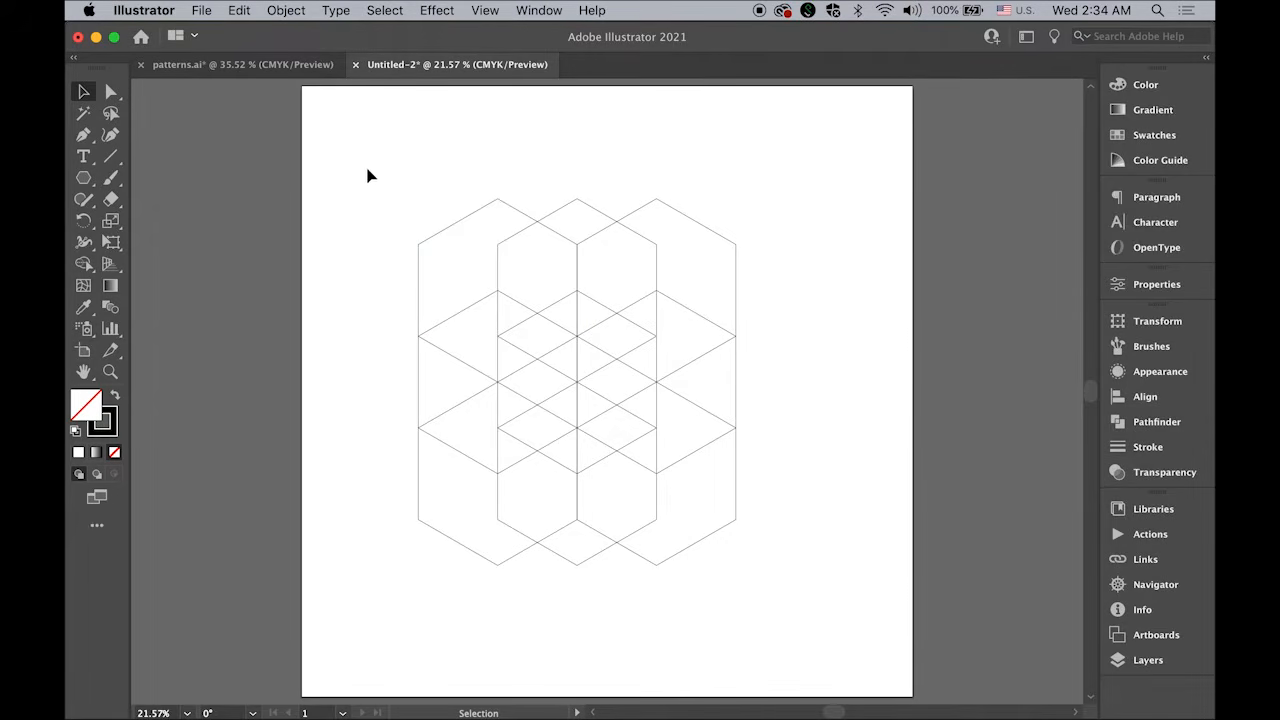
- Divide all the overlapping hexagons with Pathfinder, ungroup the resulting pieces, and deselect them
drag(368, 176, 877, 610)
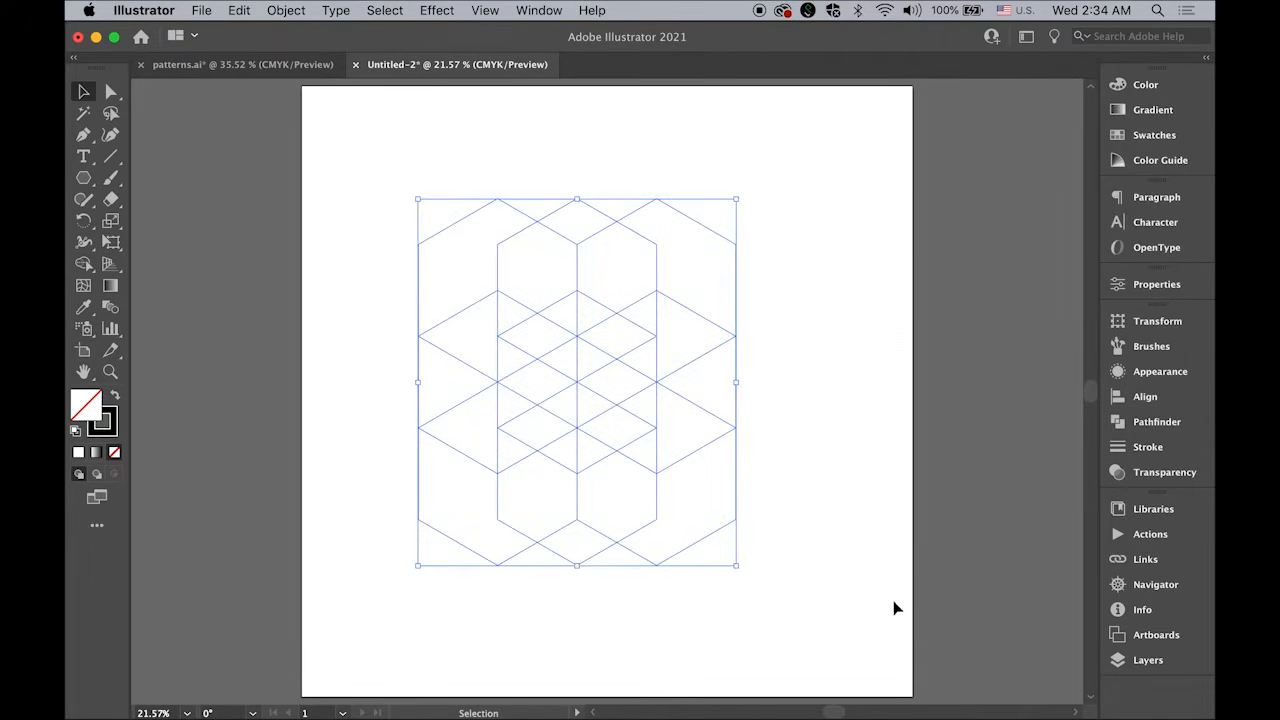
click(1148, 425)
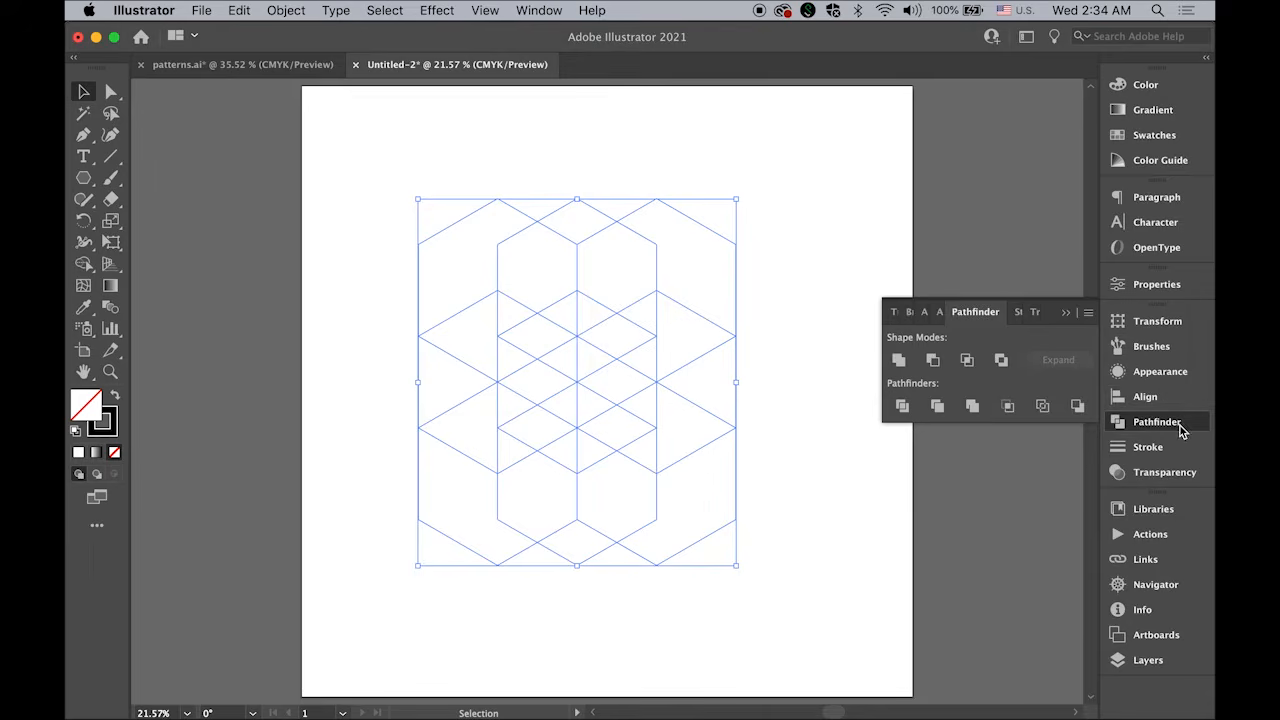
click(552, 10)
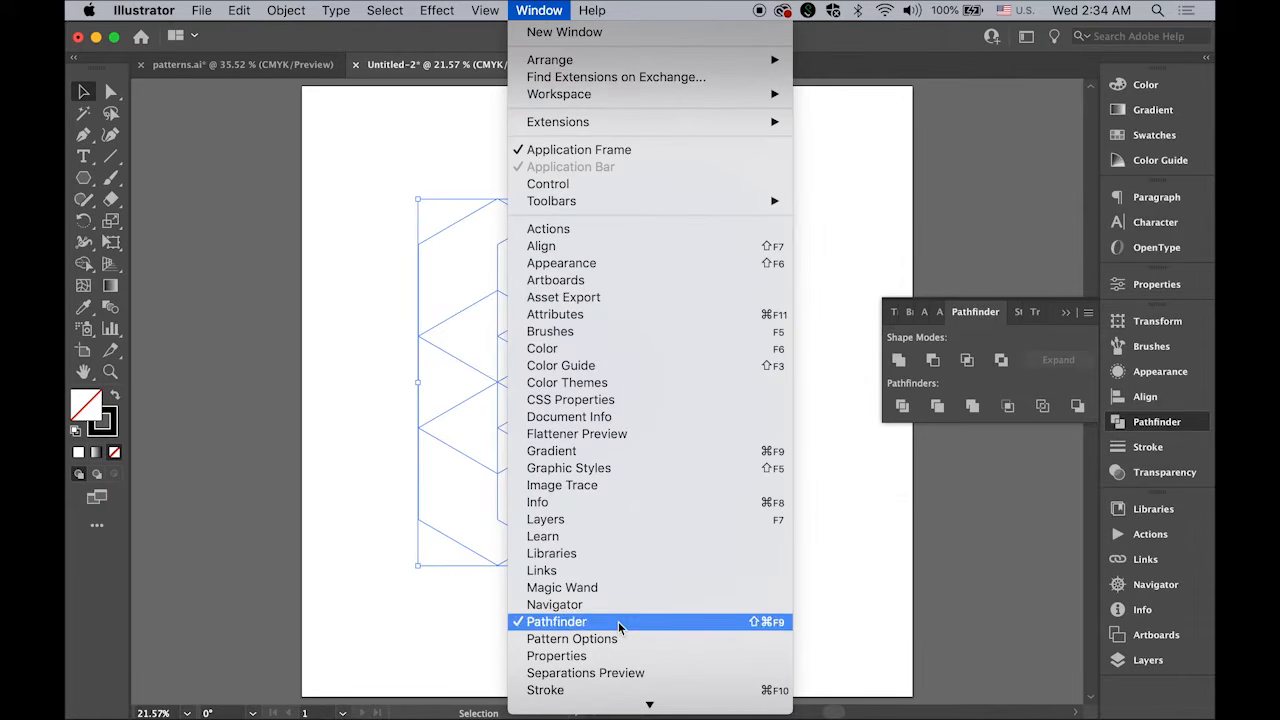
click(1041, 334)
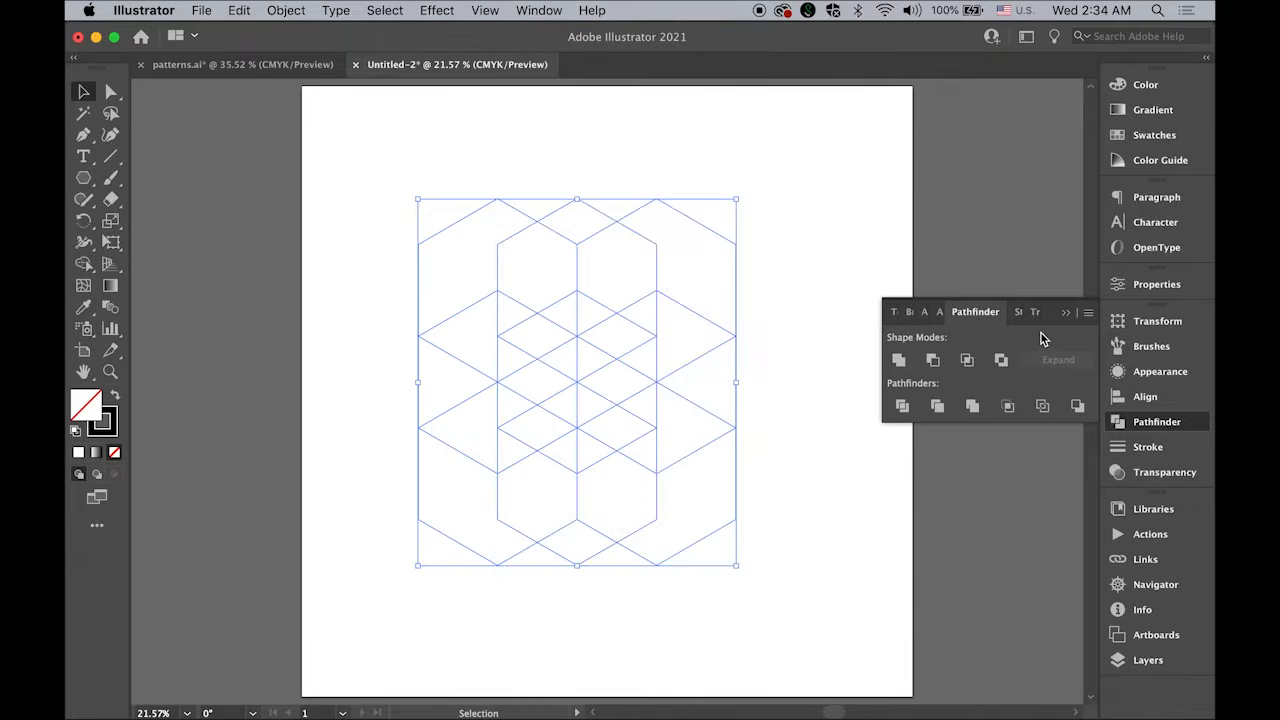
click(901, 404)
click(290, 10)
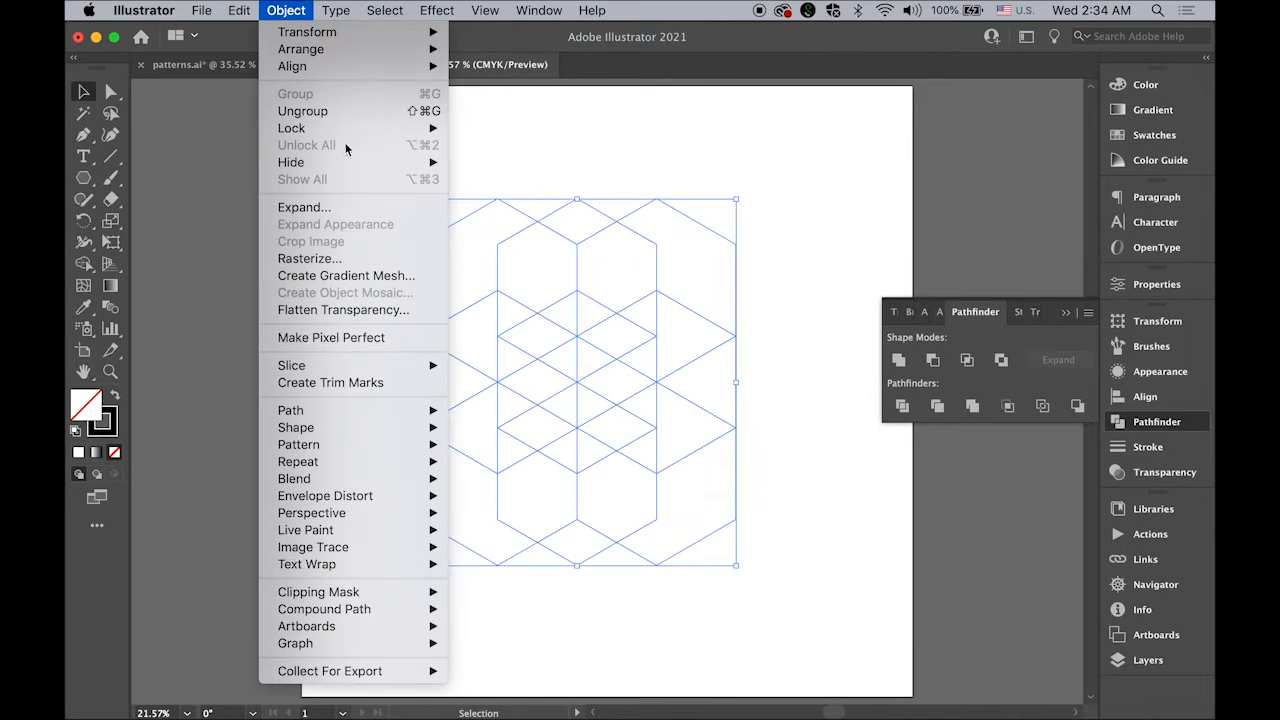
click(345, 111)
click(377, 157)
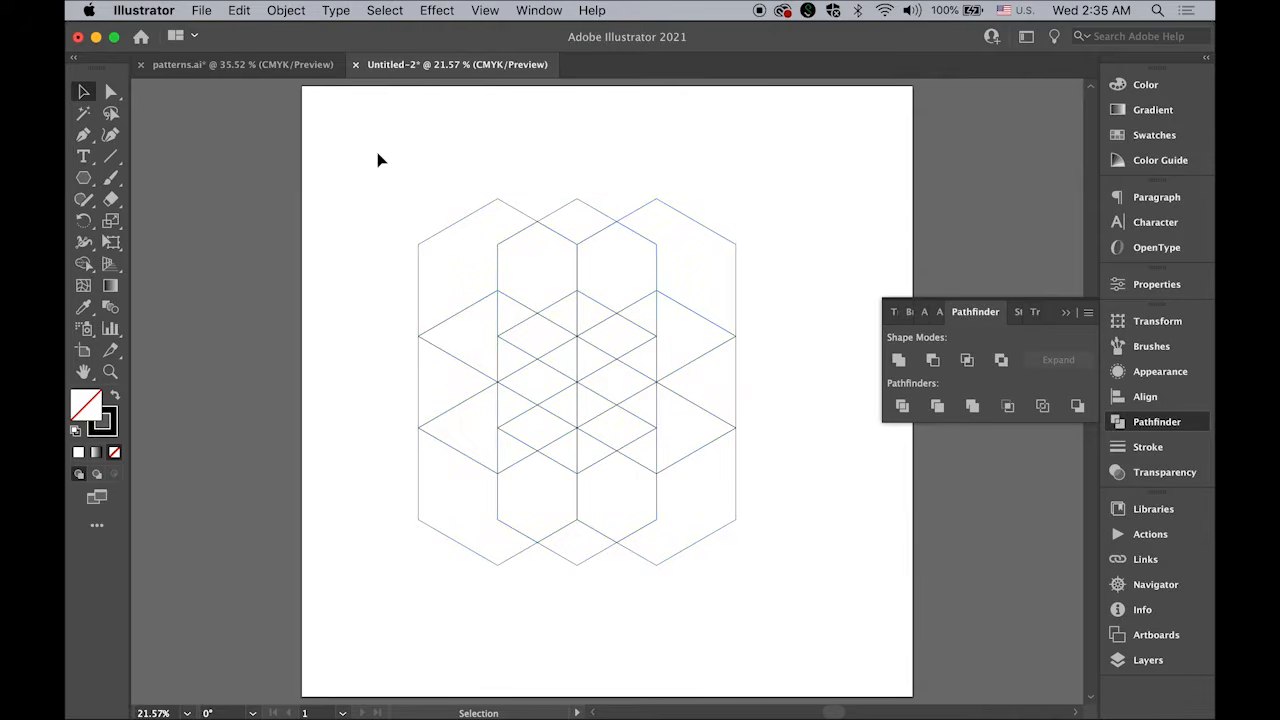
- Pull the upper-right piece out of the divided figure to test its separation, undo the move, and collapse the Pathfinder options
drag(731, 244, 771, 226)
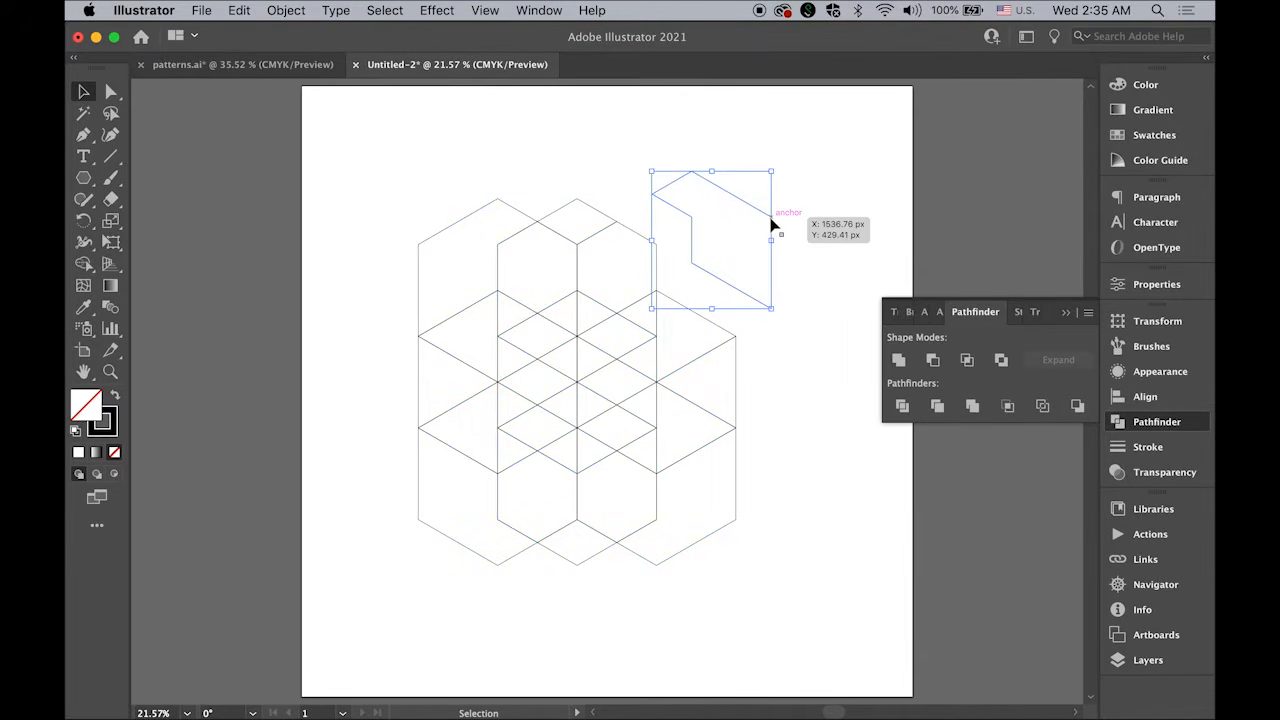
key(super+z)
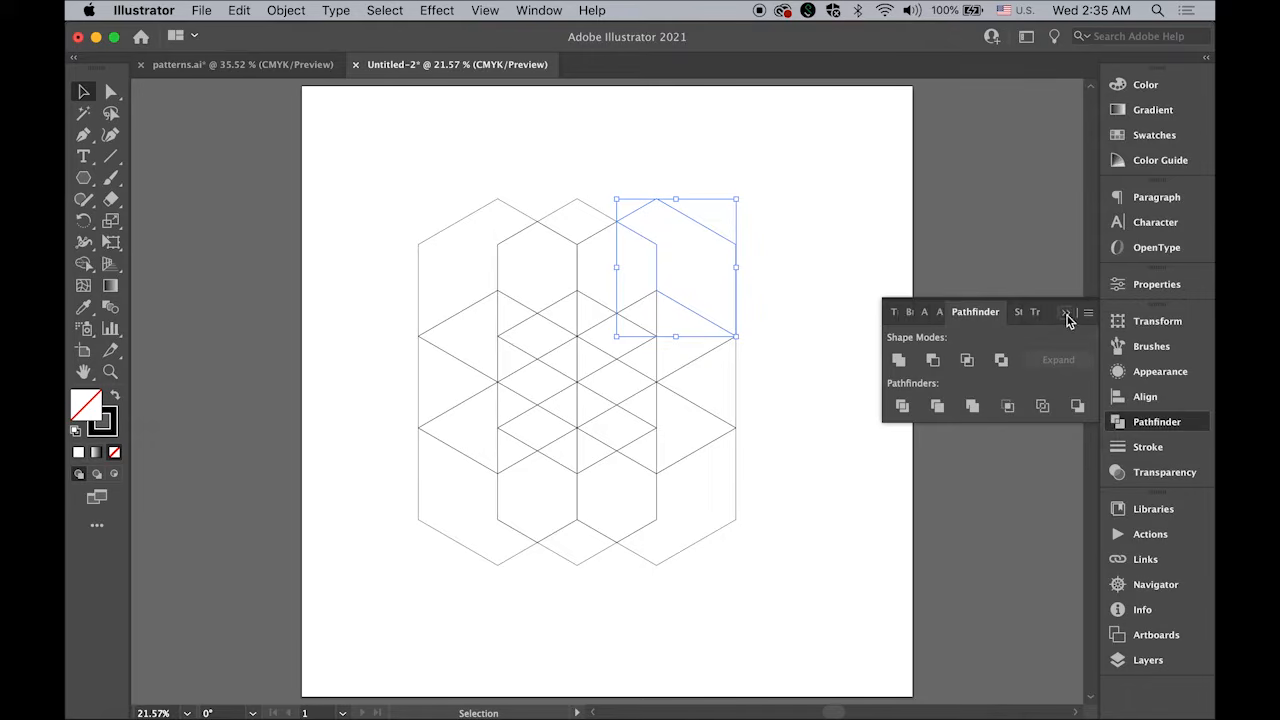
click(1066, 315)
- Select the whole figure and use Shape Builder to merge each of the two upper central diamonds with the pieces beneath it
click(437, 243)
drag(377, 157, 865, 652)
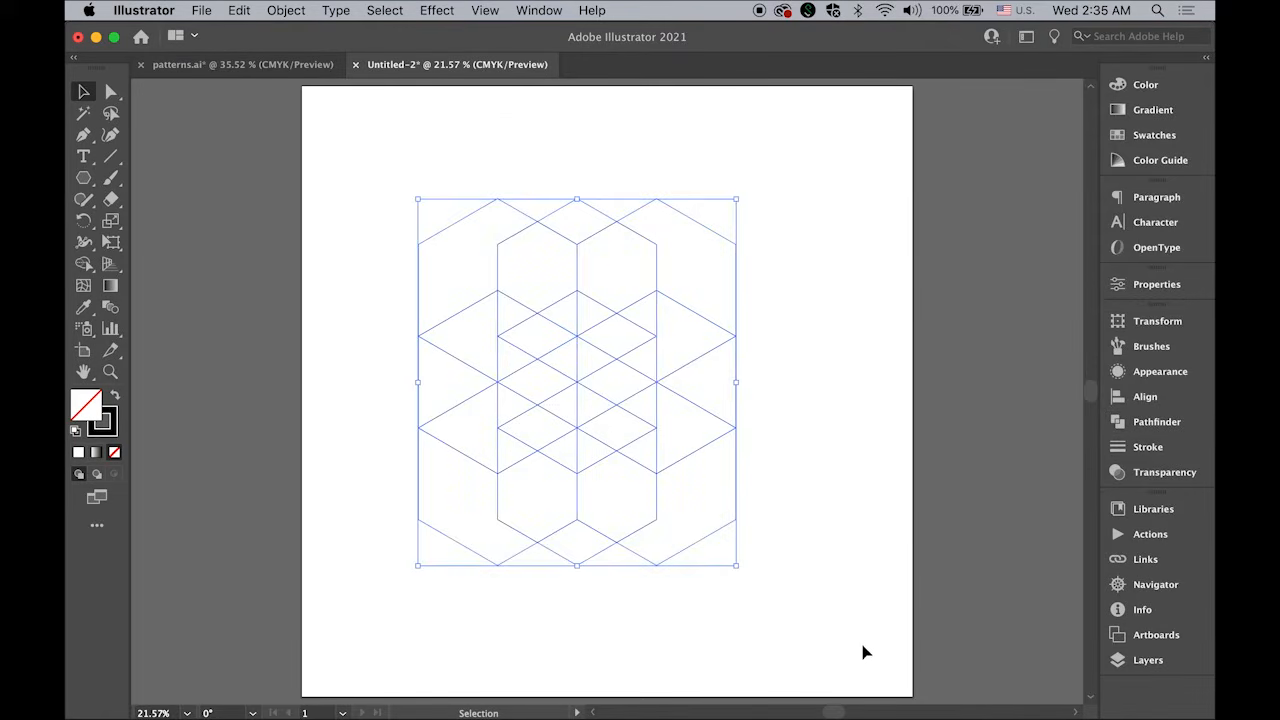
click(83, 266)
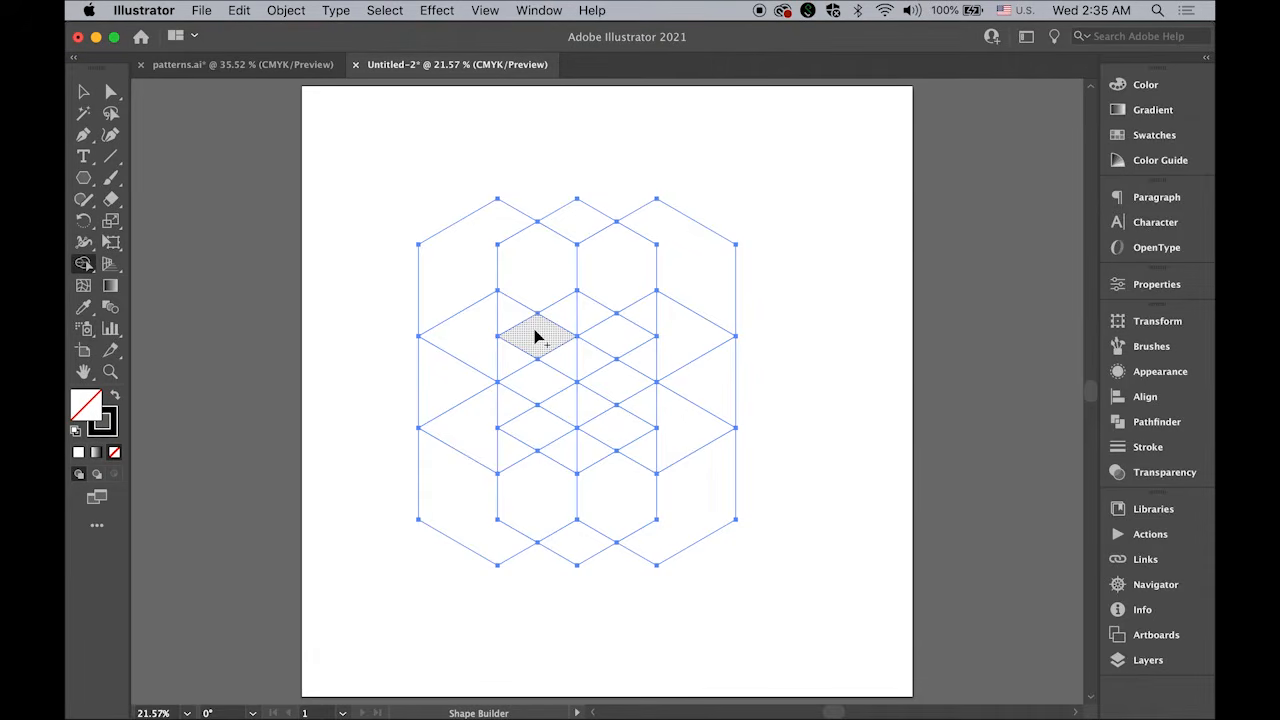
mouse_move(536, 337)
mouse_down()
mouse_move(514, 366)
mouse_move(535, 383)
mouse_move(559, 366)
mouse_up()
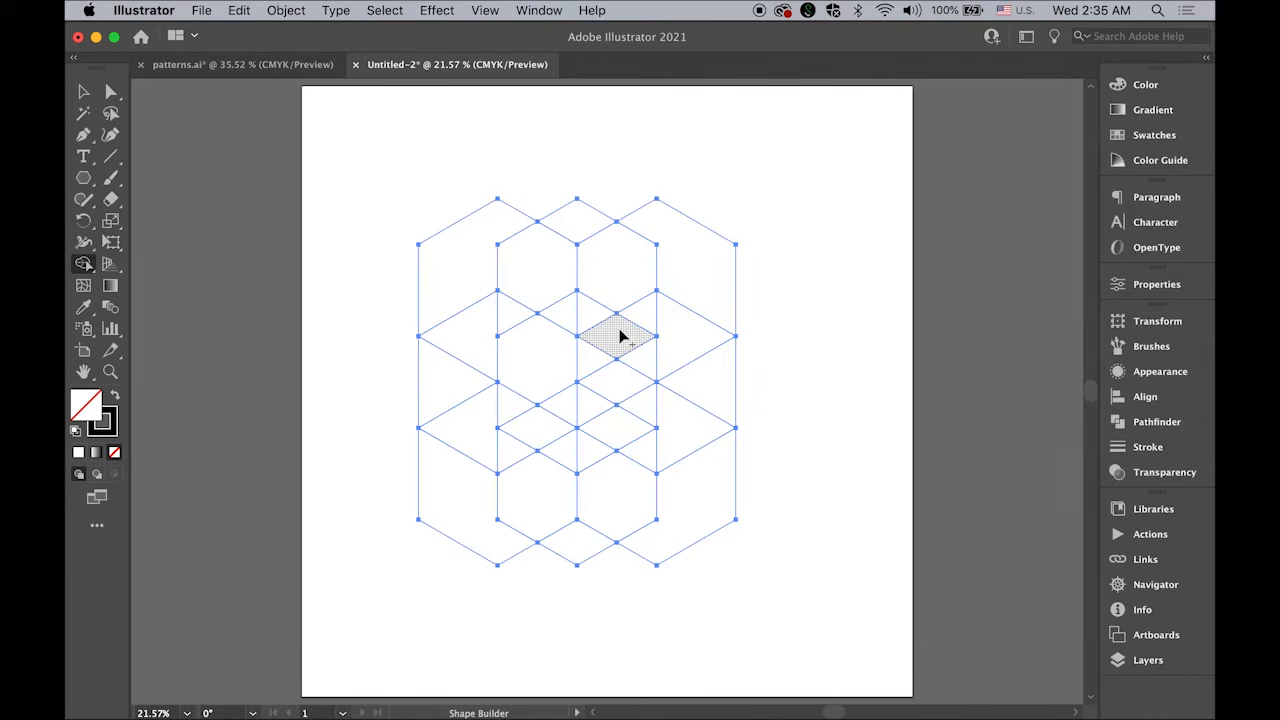
mouse_move(620, 337)
mouse_down()
mouse_move(598, 363)
mouse_move(616, 381)
mouse_move(640, 366)
mouse_up()
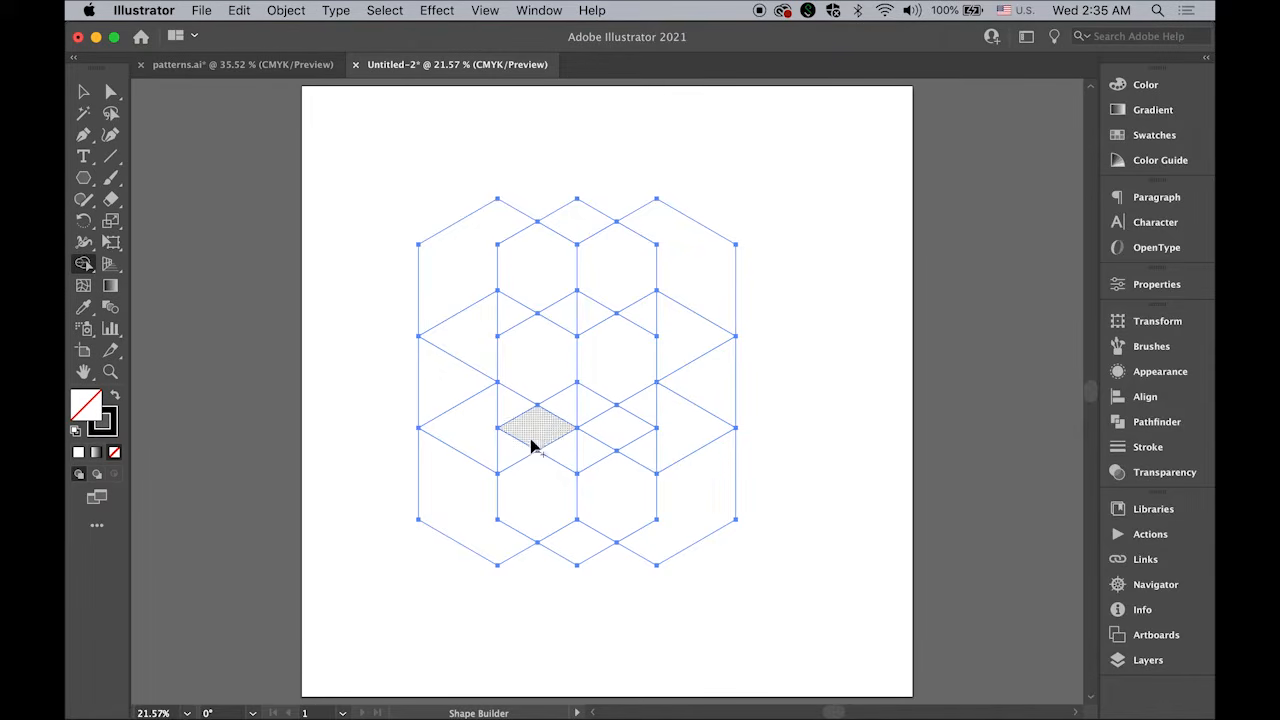
- Delete the outer side anchor point of each of the two lower central diamonds, and reselect the whole figure
click(84, 142)
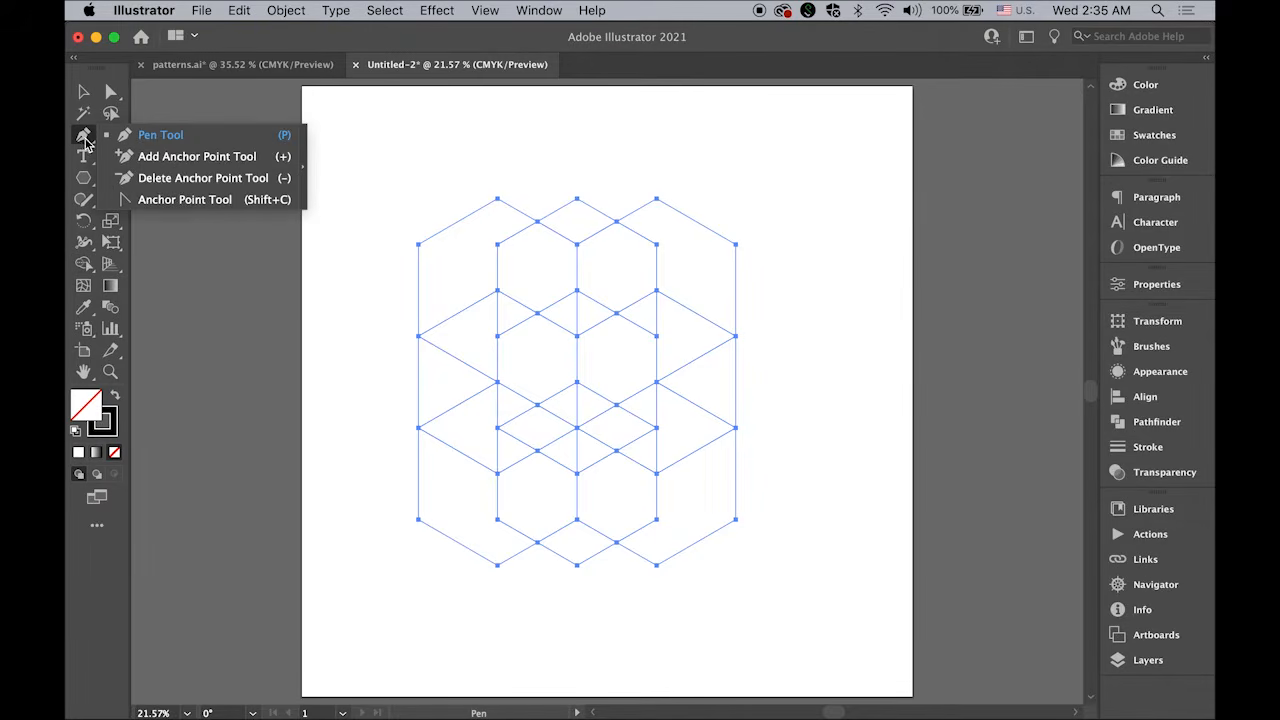
click(166, 182)
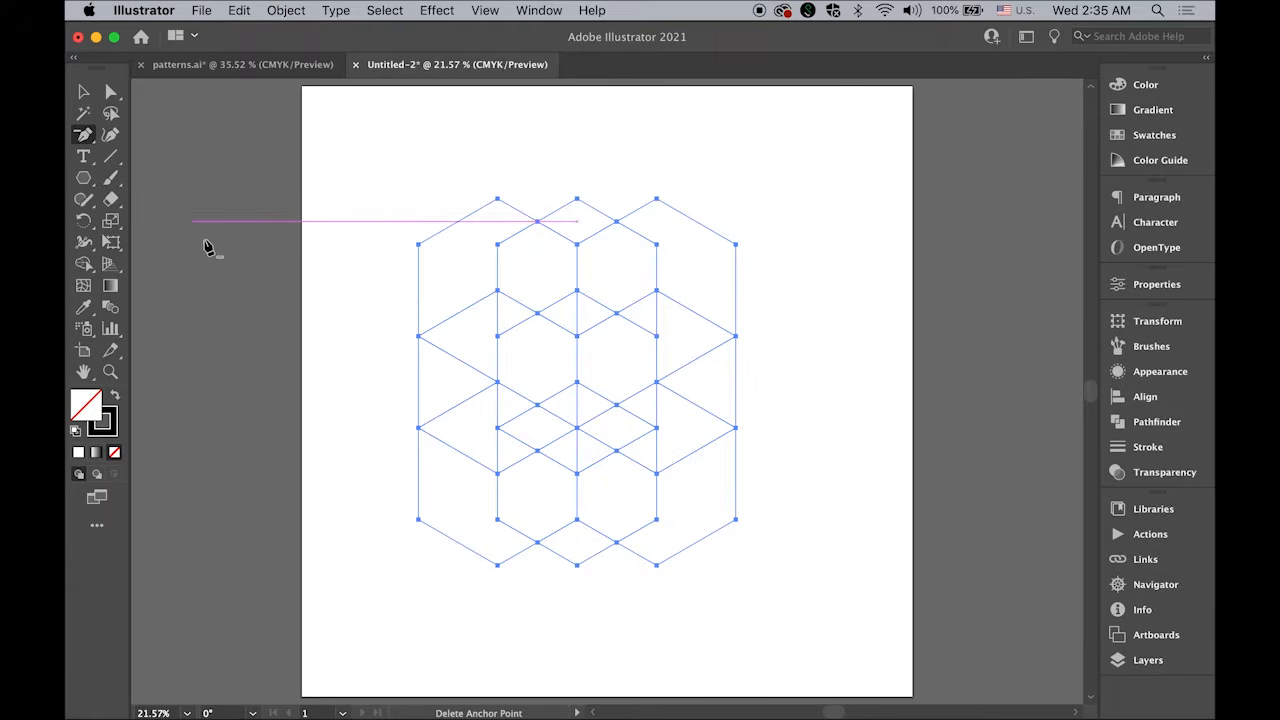
click(498, 429)
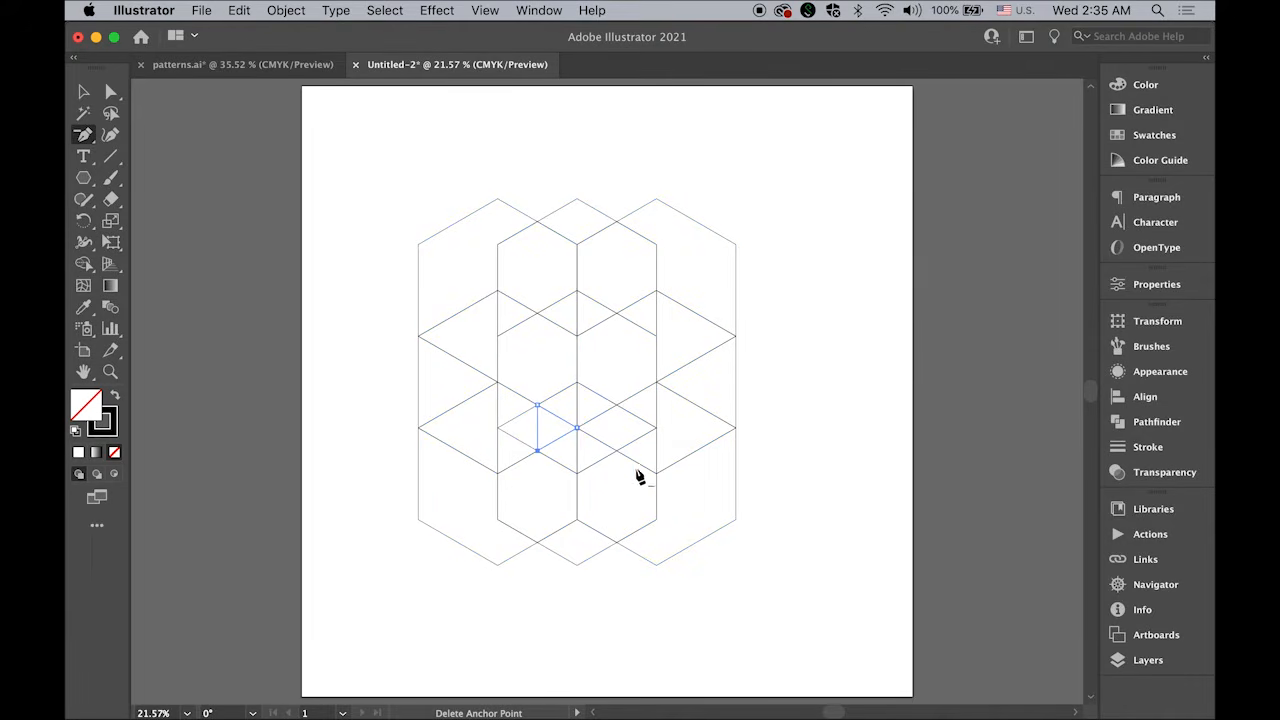
click(657, 429)
click(84, 93)
drag(375, 182, 806, 603)
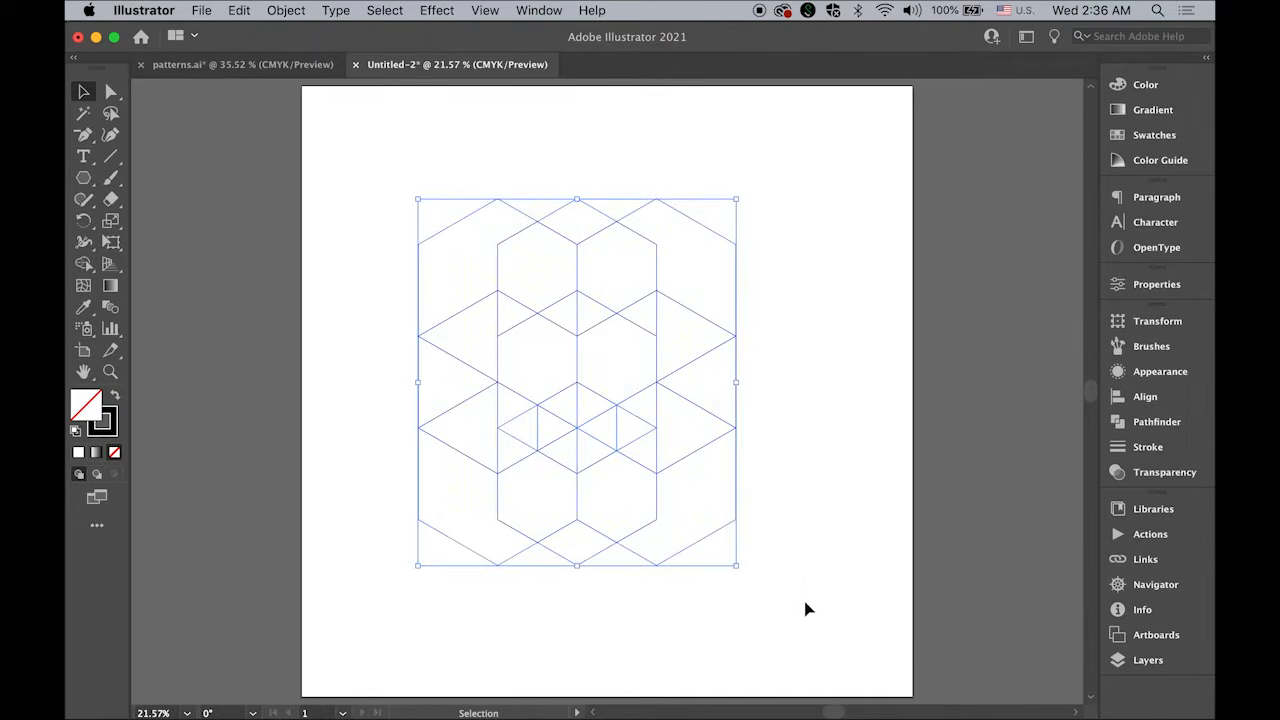
- Merge the two upper triangles inside the lower central hexagon with Shape Builder, and deselect the figure
click(85, 264)
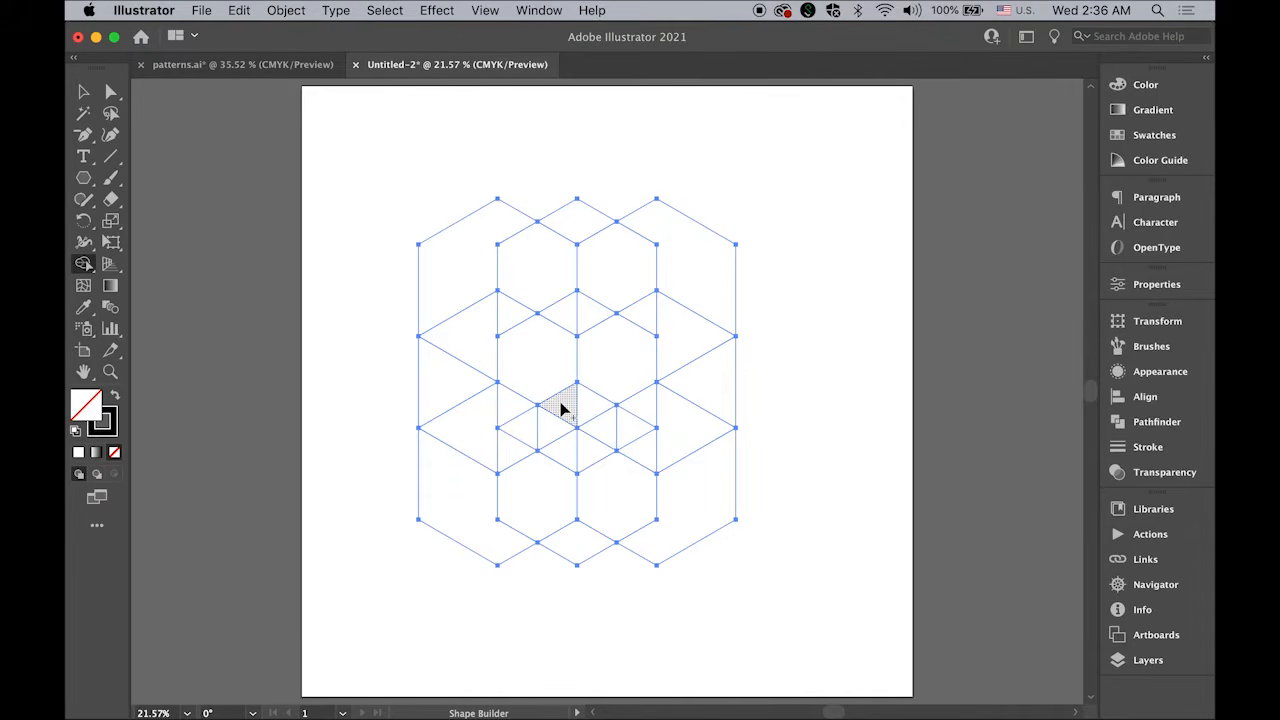
mouse_move(561, 408)
mouse_down()
mouse_move(554, 434)
mouse_move(590, 459)
mouse_move(608, 434)
mouse_move(590, 412)
mouse_up()
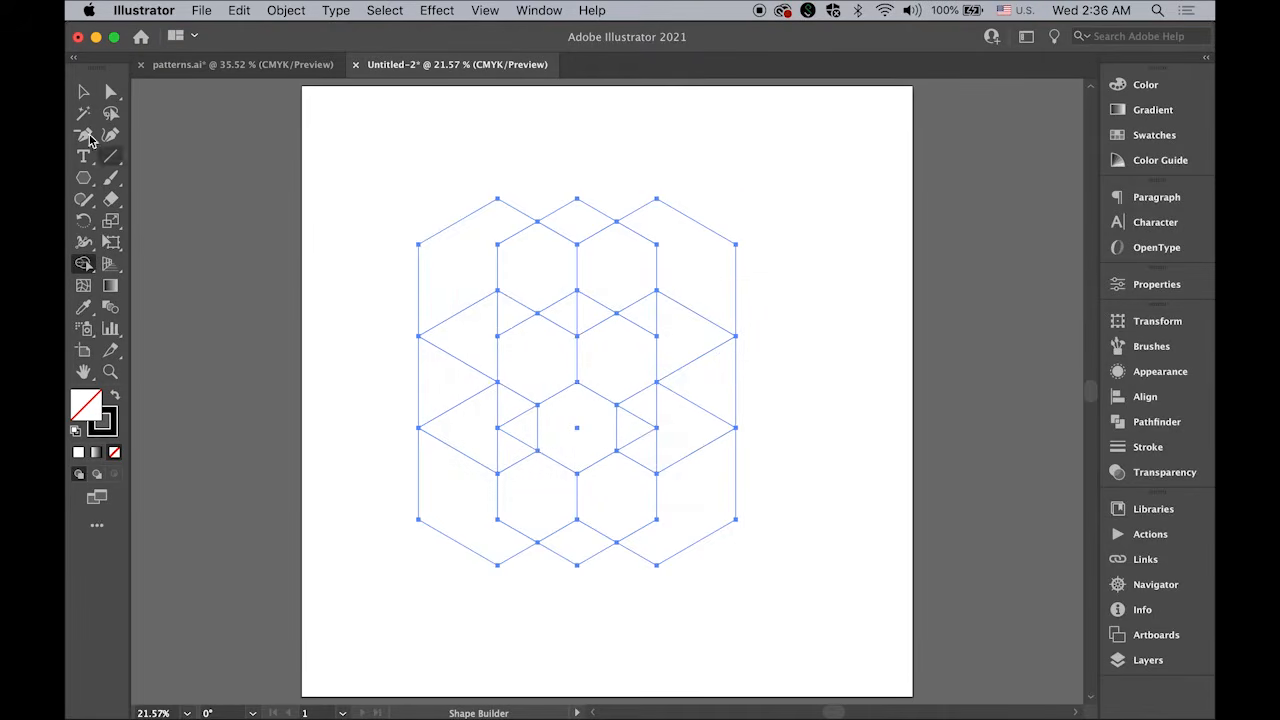
click(82, 92)
click(312, 312)
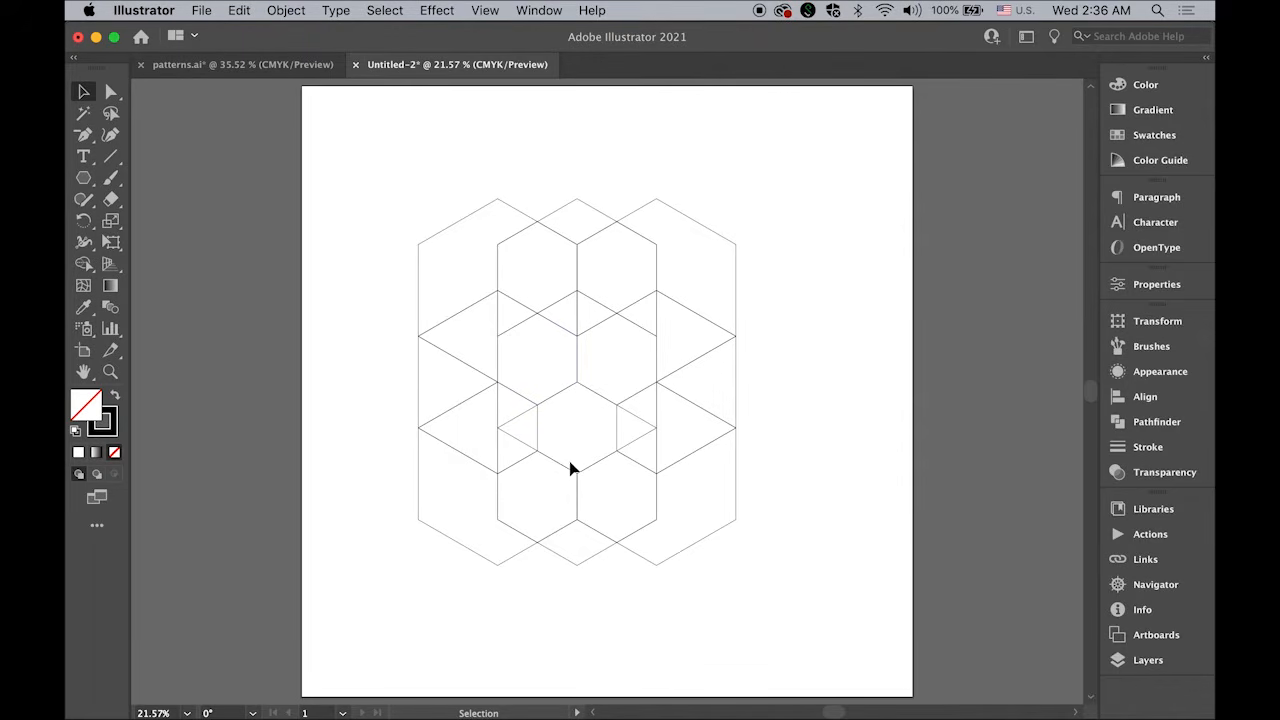
- Delete all the surrounding outer pieces and leftover fragments, keeping only the three adjoining central hexagons
drag(377, 174, 380, 578)
key(Delete)
key(Delete)
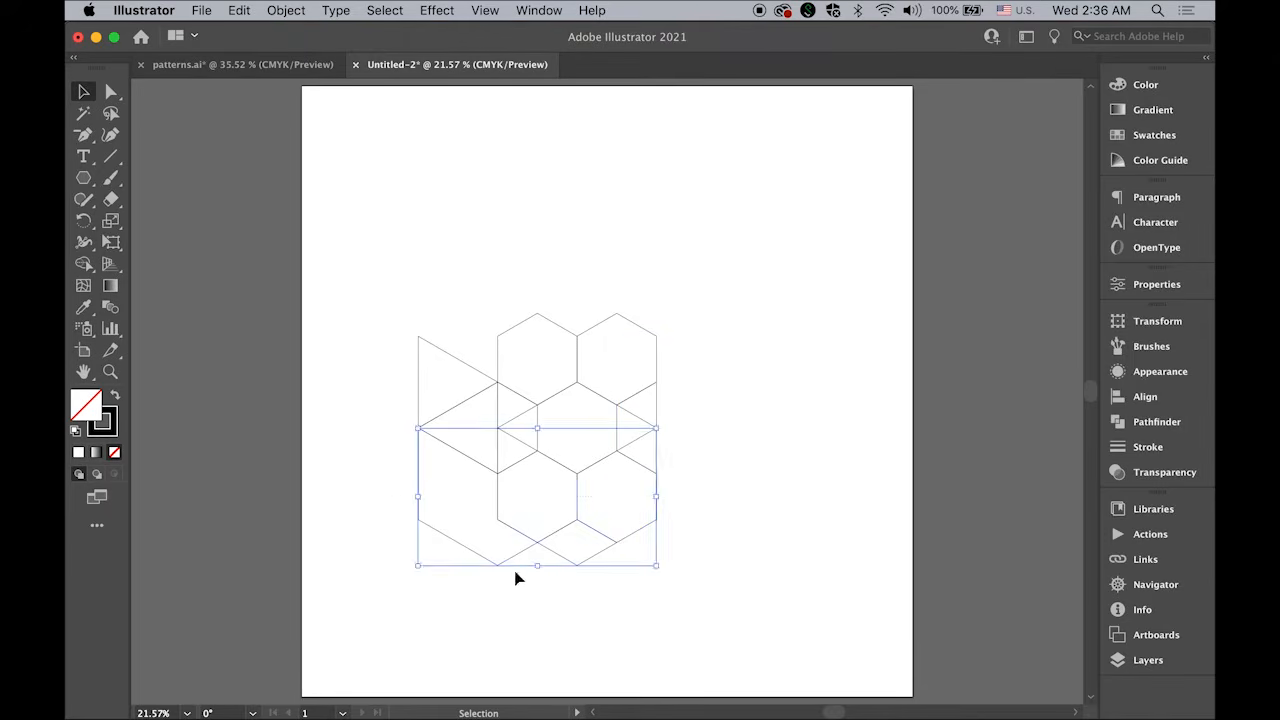
key(Delete)
drag(706, 401, 662, 480)
key(Delete)
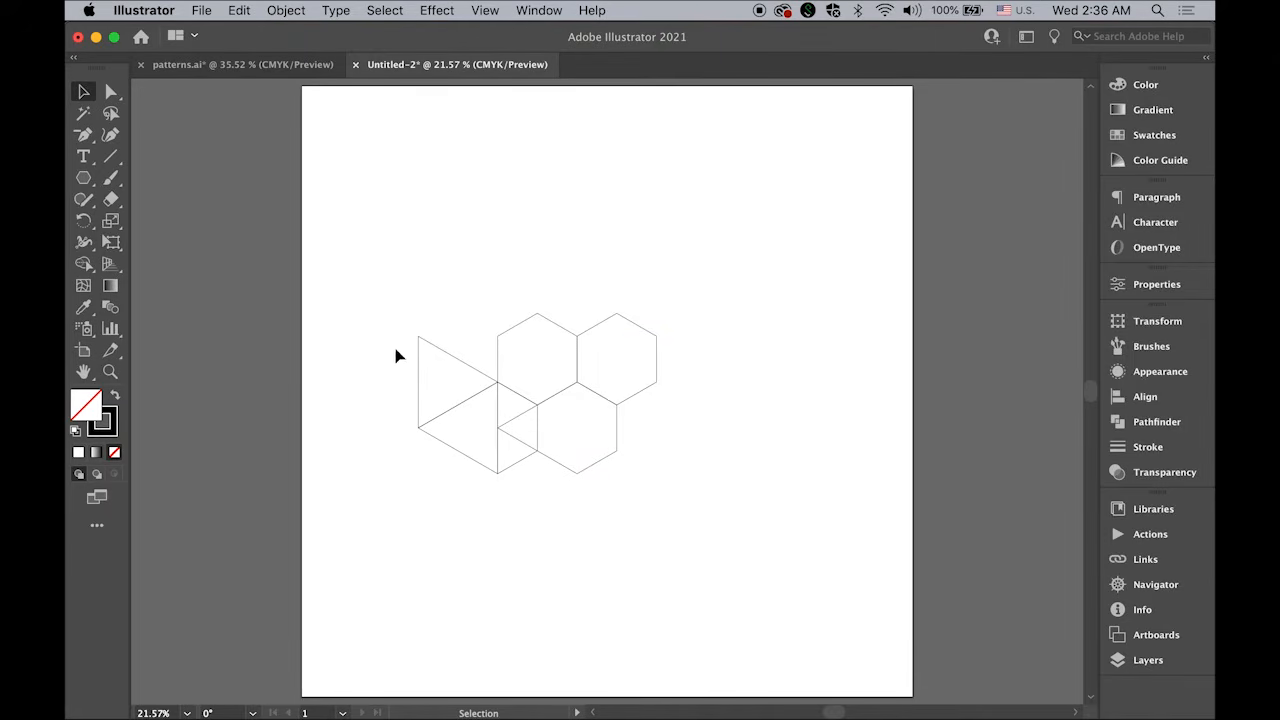
drag(390, 331, 484, 492)
key(Delete)
drag(474, 409, 508, 481)
key(Delete)
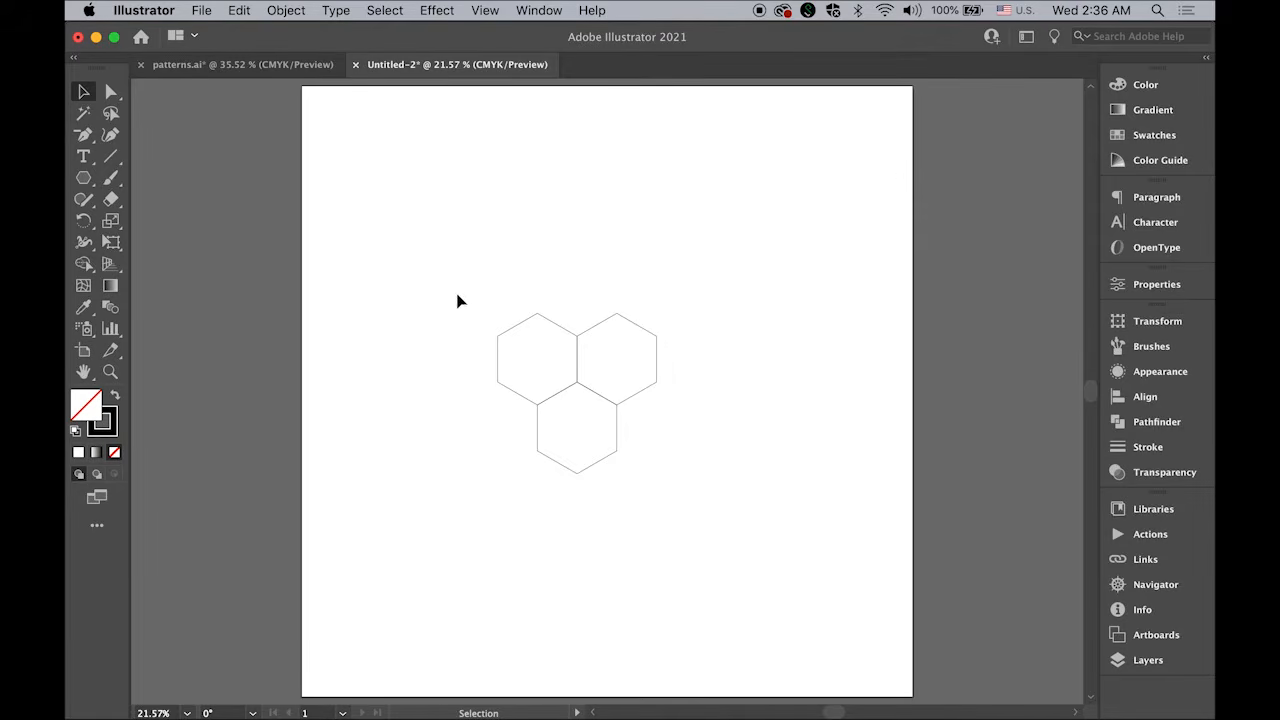
- Draw three straight lines from the hexagons' shared central vertex to each hexagon's opposite corner, splitting each hexagon in half
drag(444, 283, 617, 409)
drag(667, 443, 558, 313)
drag(440, 253, 504, 298)
drag(640, 363, 555, 331)
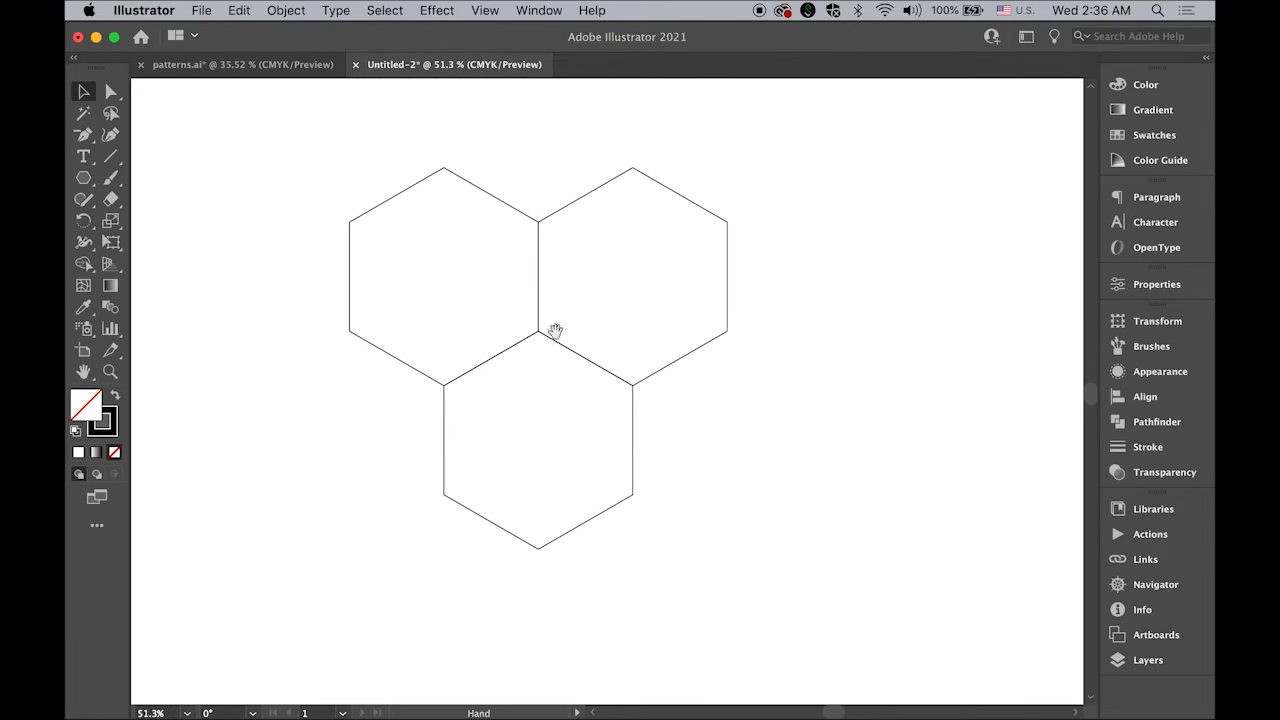
click(111, 160)
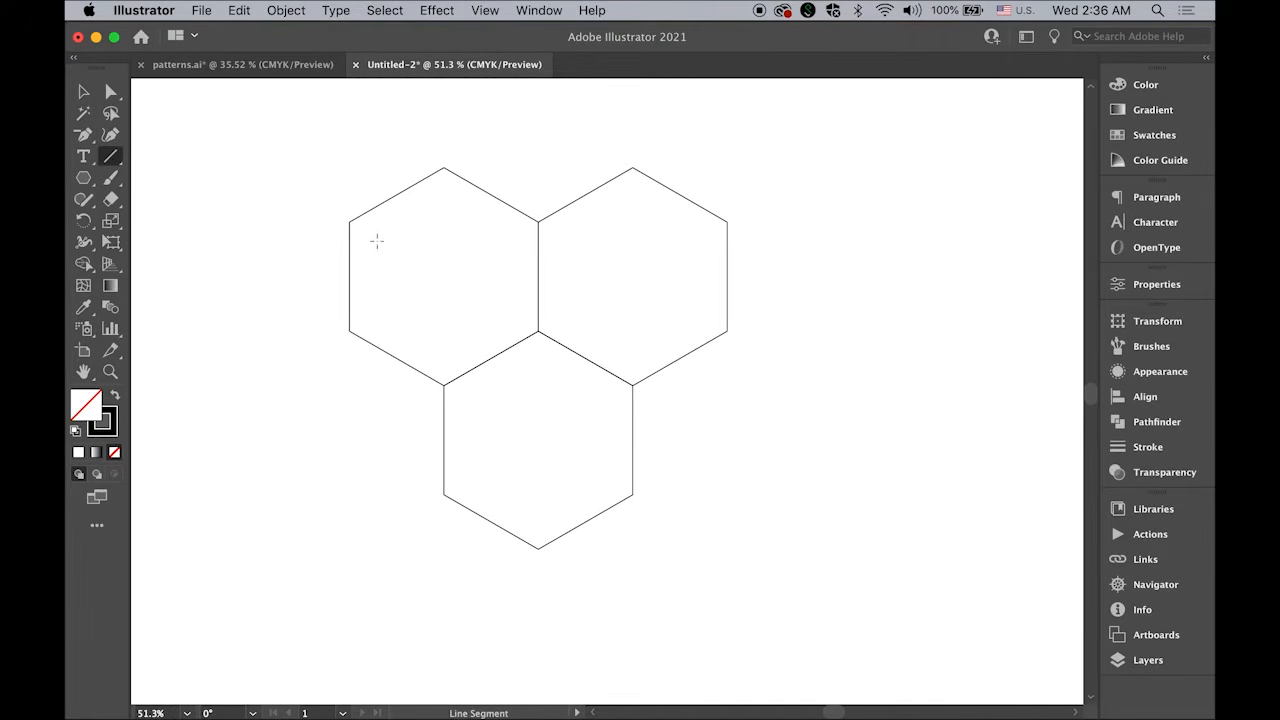
drag(349, 220, 539, 328)
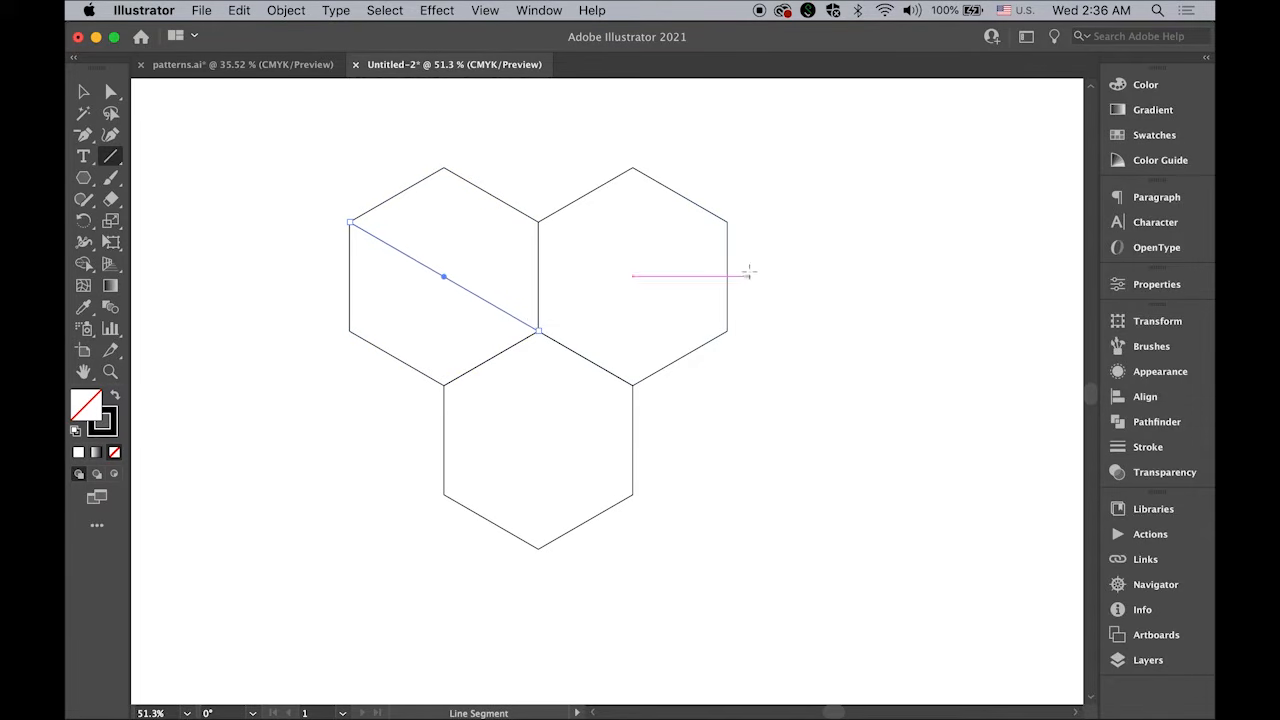
drag(728, 220, 539, 329)
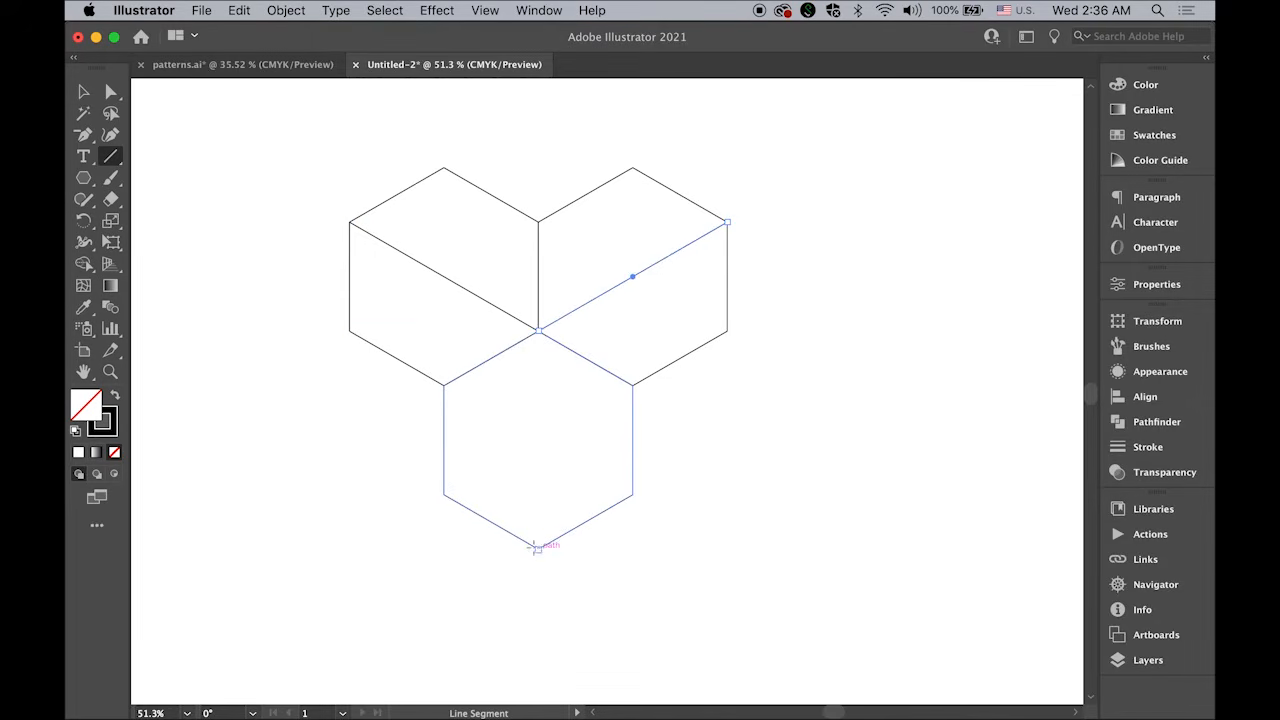
drag(538, 548, 538, 329)
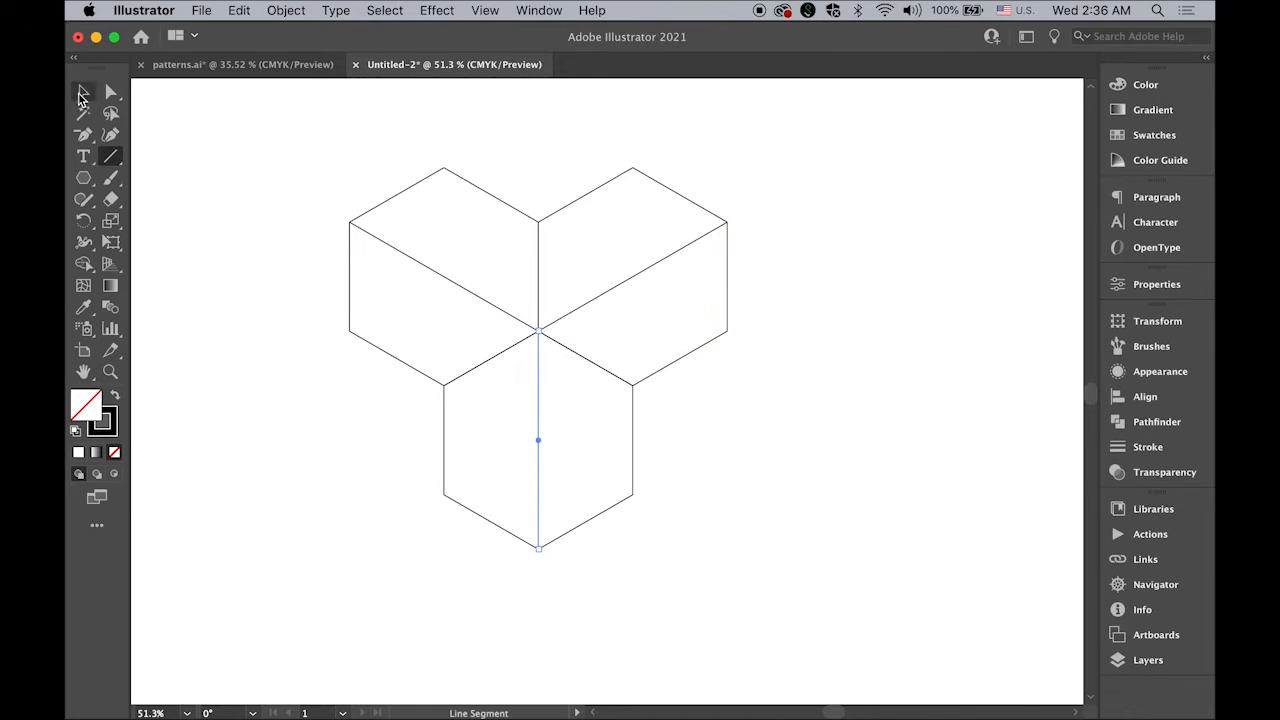
- Select the whole figure, merge neighbouring hexagon halves with Shape Builder into three V-shaped faces, and deselect them
click(83, 91)
click(238, 193)
mouse_move(227, 144)
mouse_down()
mouse_move(537, 409)
mouse_move(817, 597)
mouse_move(914, 628)
mouse_up()
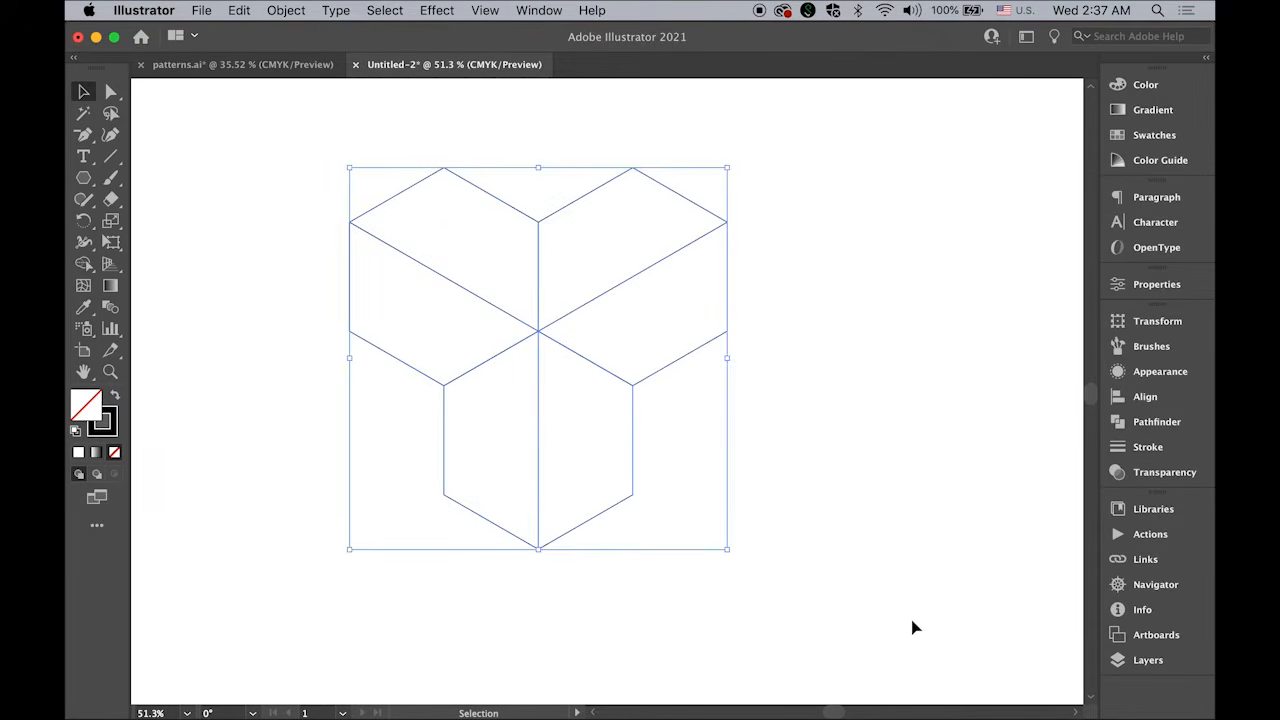
click(84, 265)
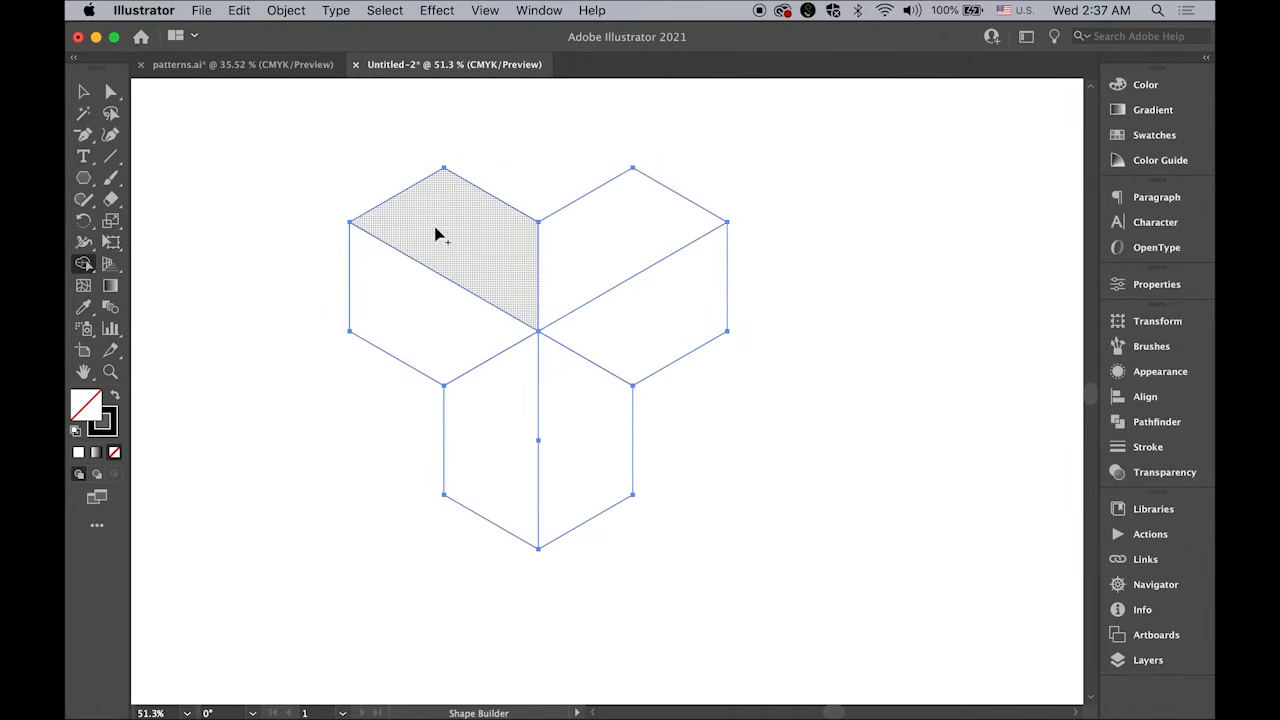
drag(486, 253, 592, 262)
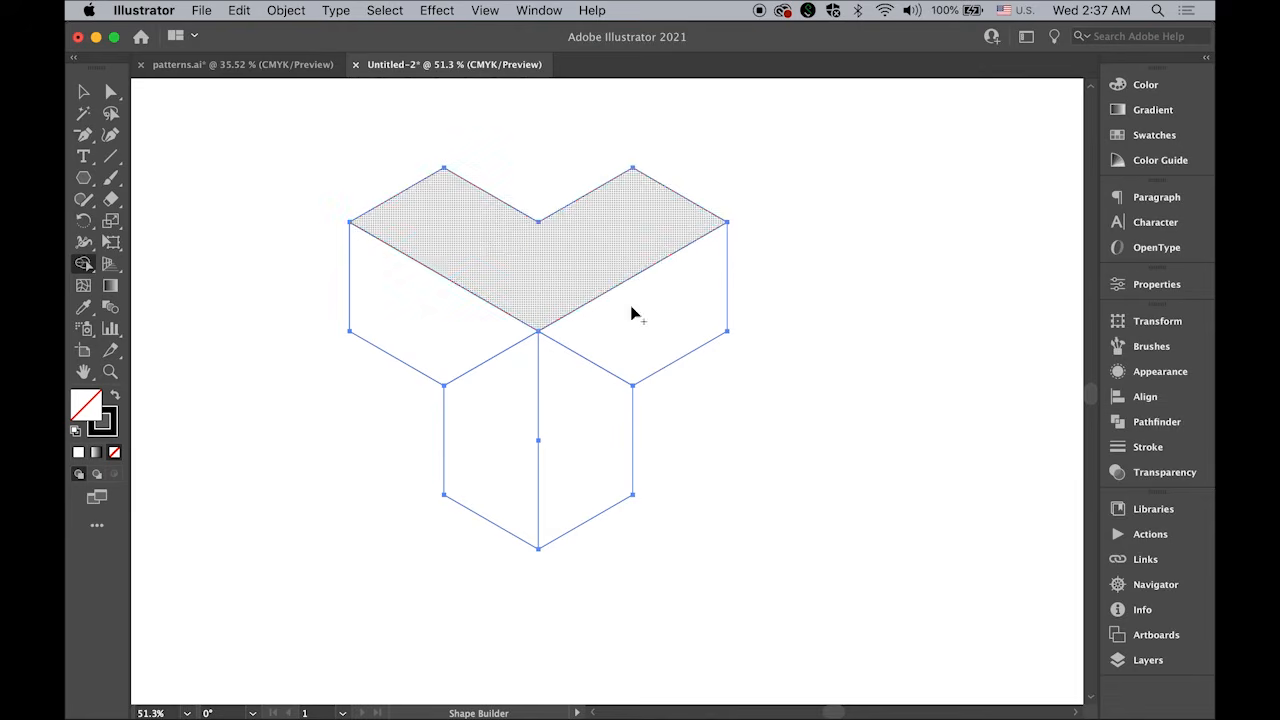
mouse_move(441, 330)
mouse_down()
mouse_move(485, 371)
mouse_move(505, 428)
mouse_up()
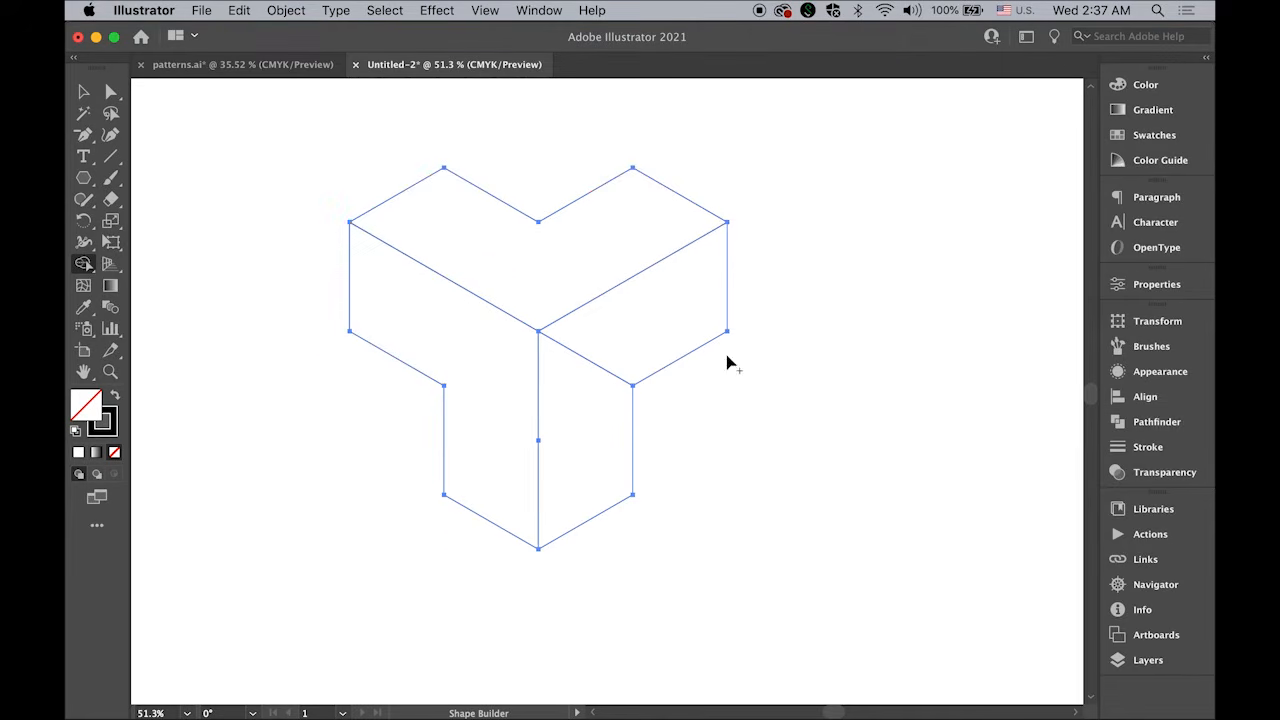
mouse_move(661, 319)
mouse_down()
mouse_move(589, 382)
mouse_move(589, 429)
mouse_up()
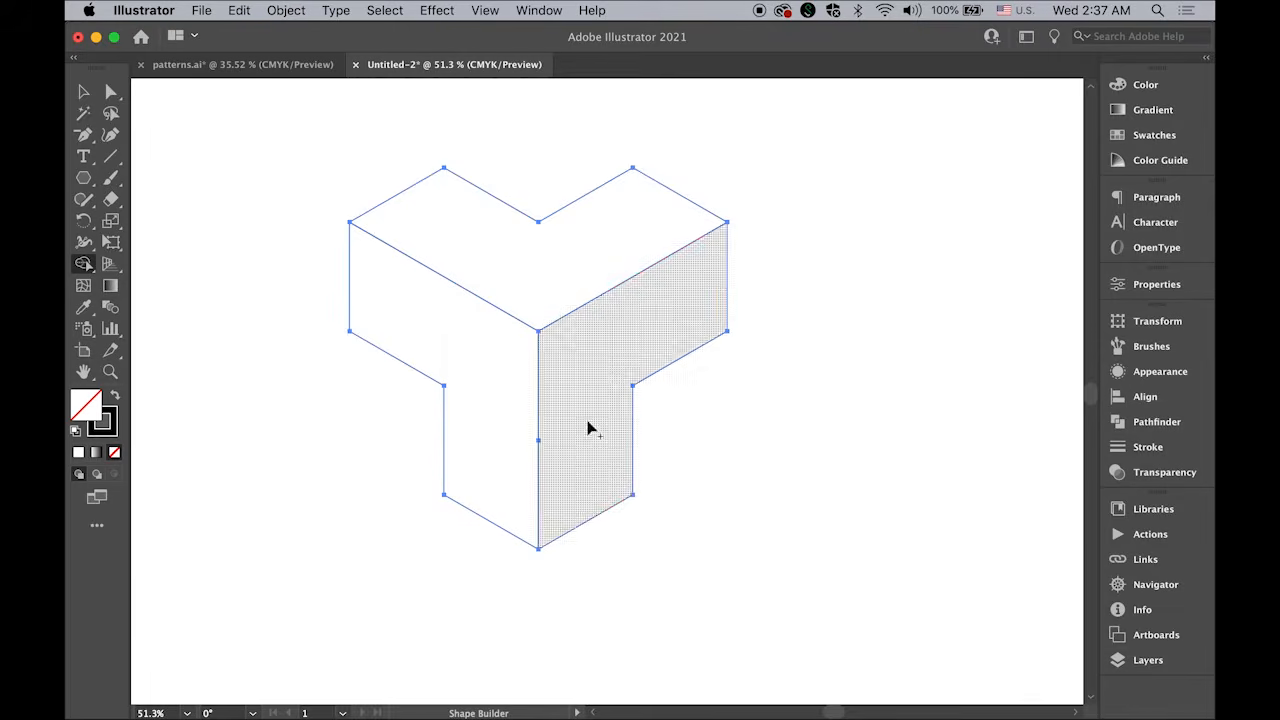
click(83, 91)
click(245, 143)
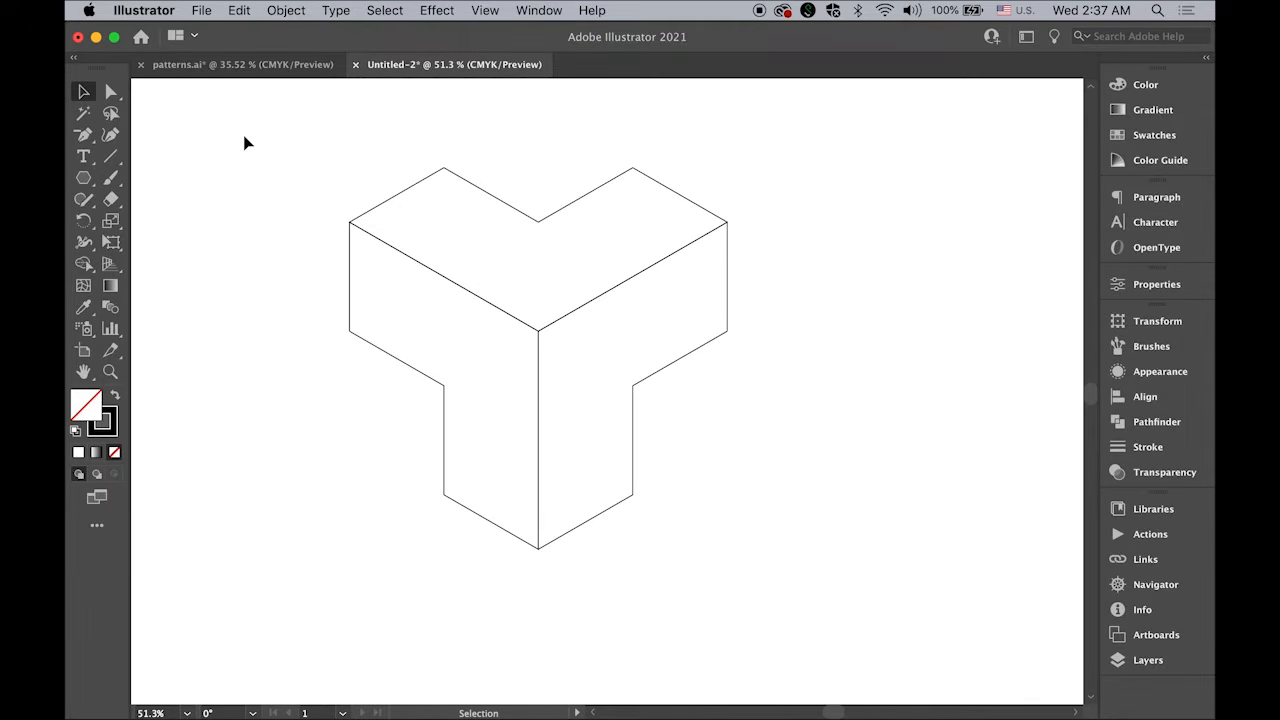
- Fill the upper V-shaped face with a light blue of 36% cyan, and remove its stroke
click(389, 205)
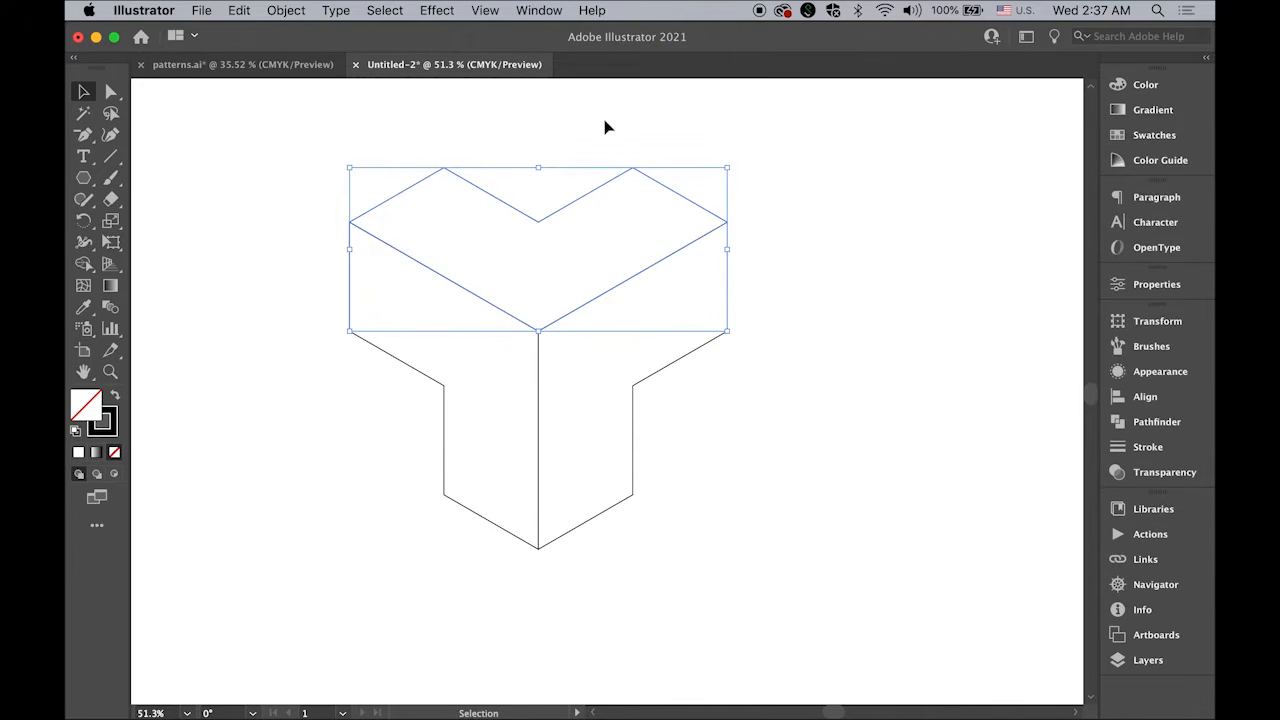
click(1140, 138)
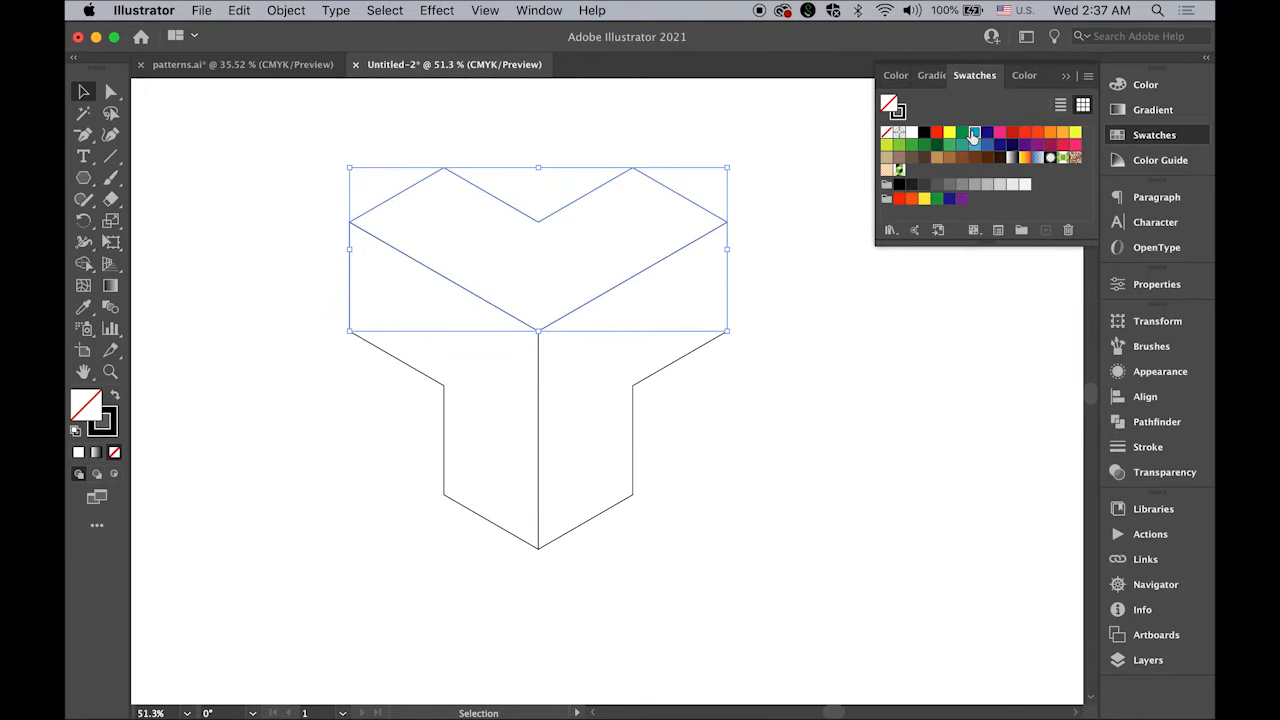
click(975, 133)
click(1150, 87)
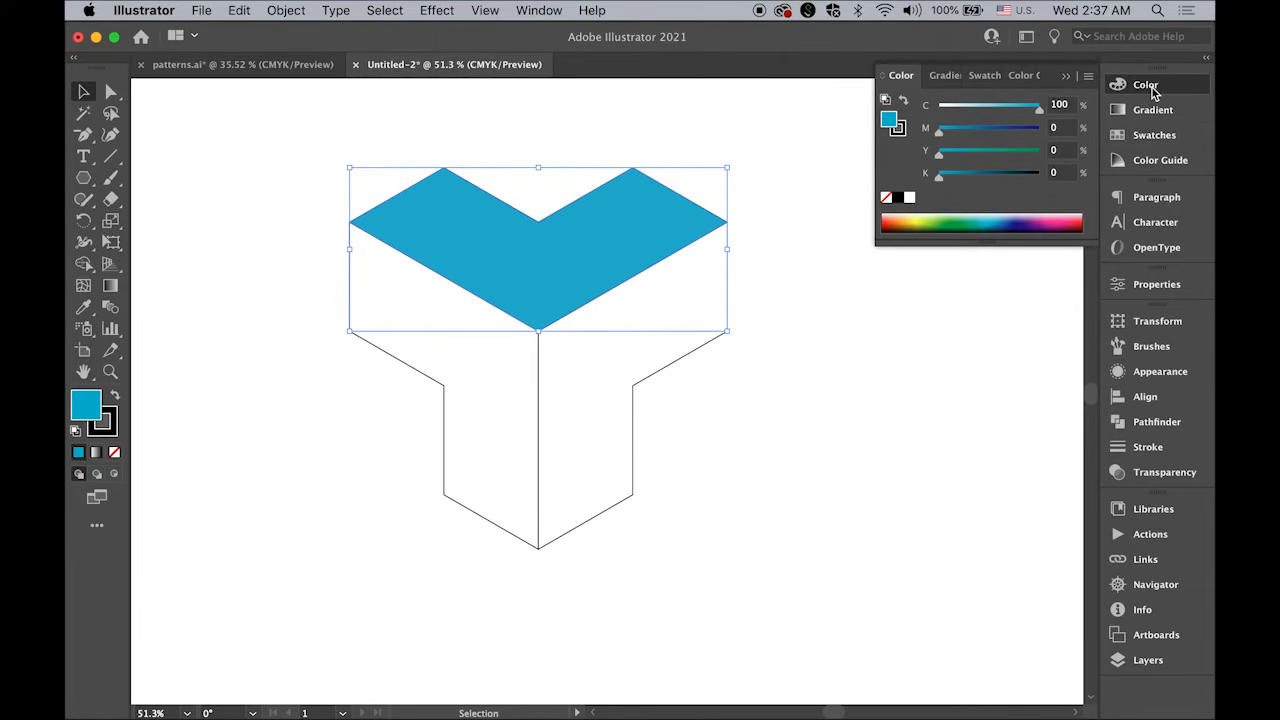
drag(1040, 112, 972, 114)
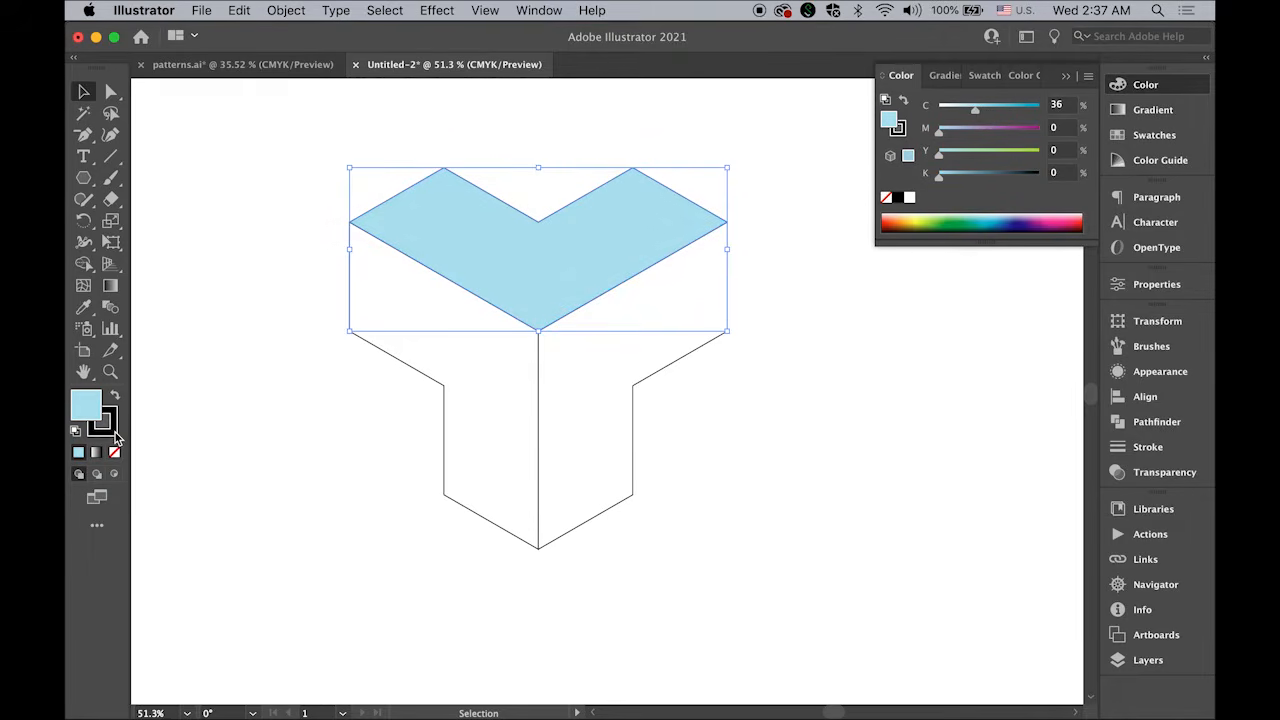
click(112, 428)
click(88, 405)
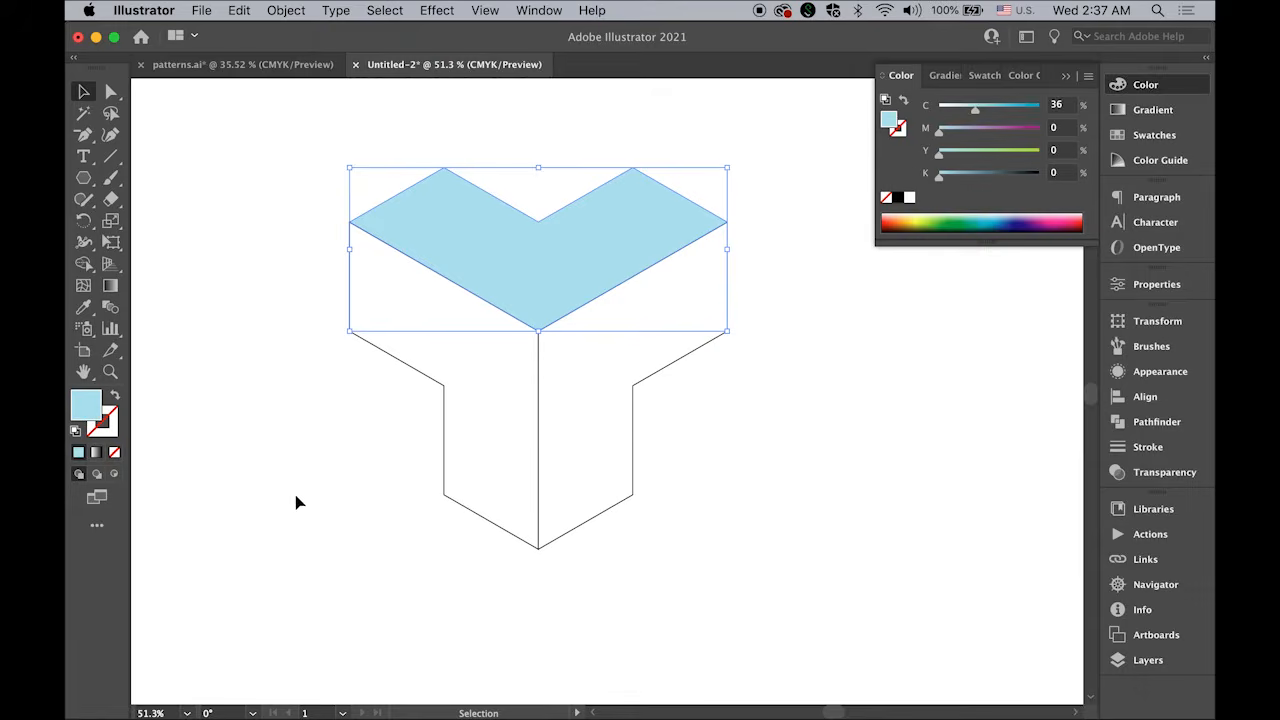
- Copy the upper face's appearance onto the lower-left face, and change its fill to 87% cyan and 35% magenta
click(280, 462)
click(425, 378)
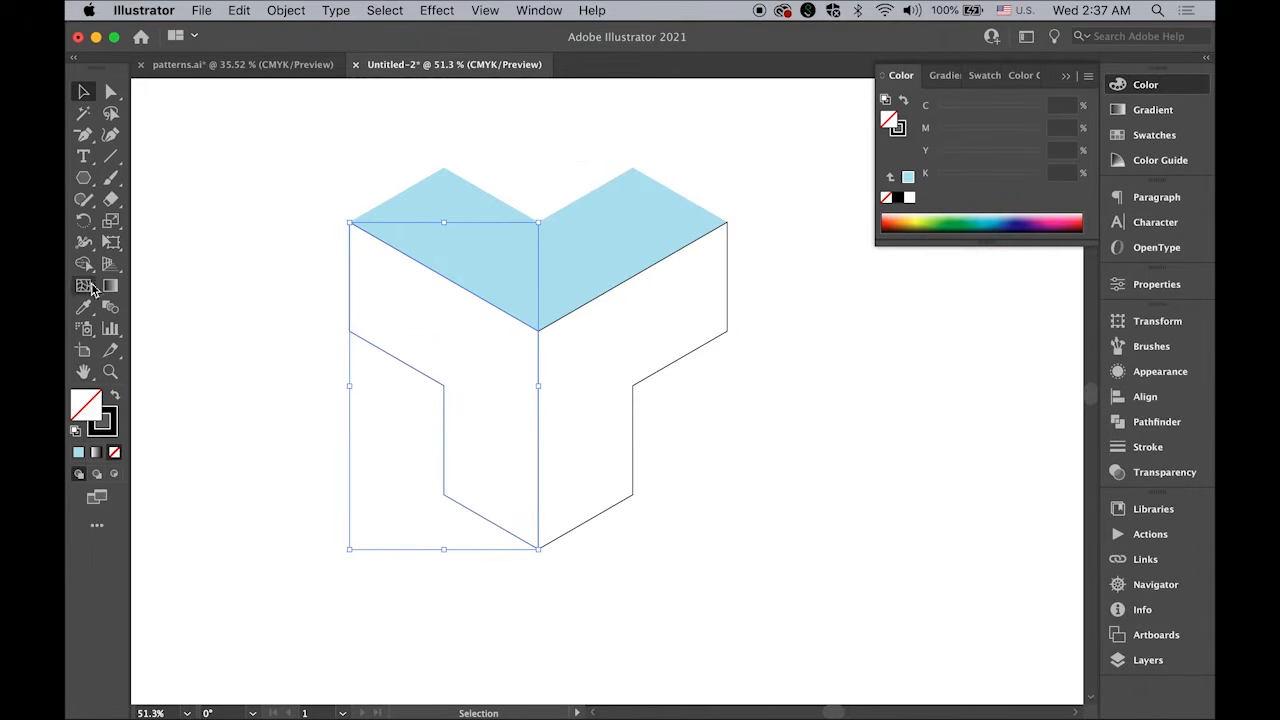
click(83, 307)
click(602, 235)
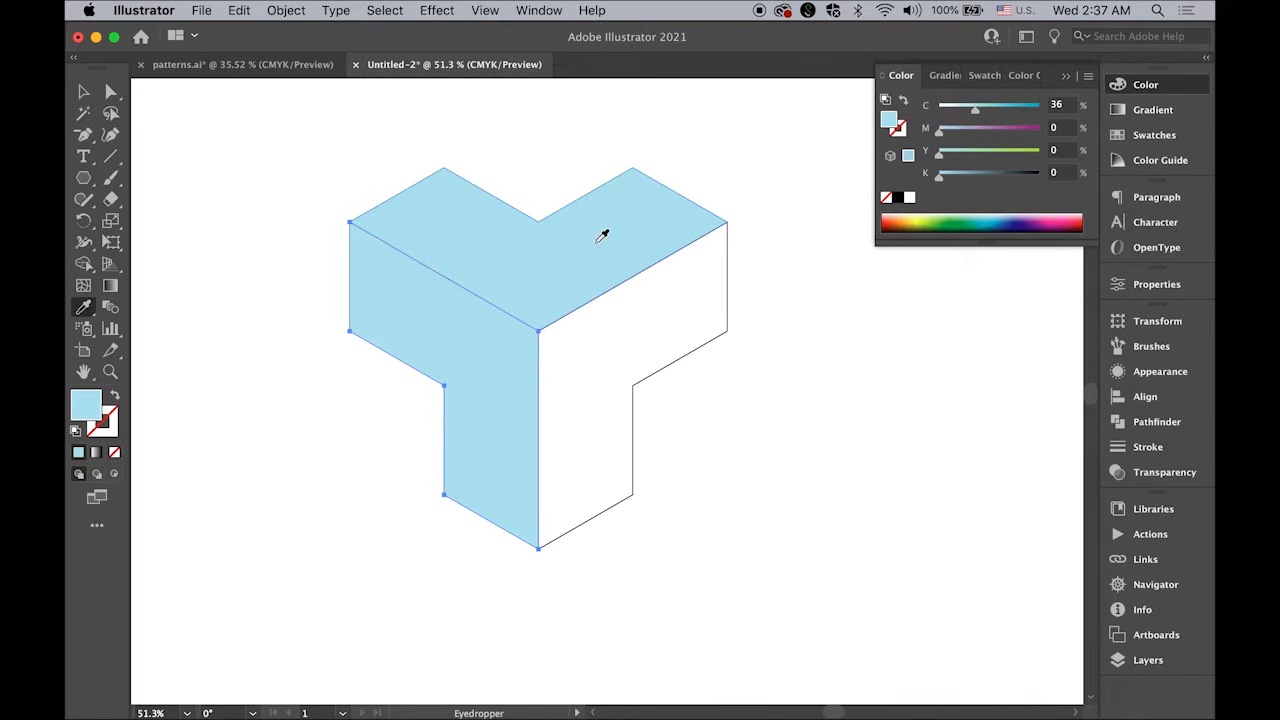
drag(976, 112, 1012, 110)
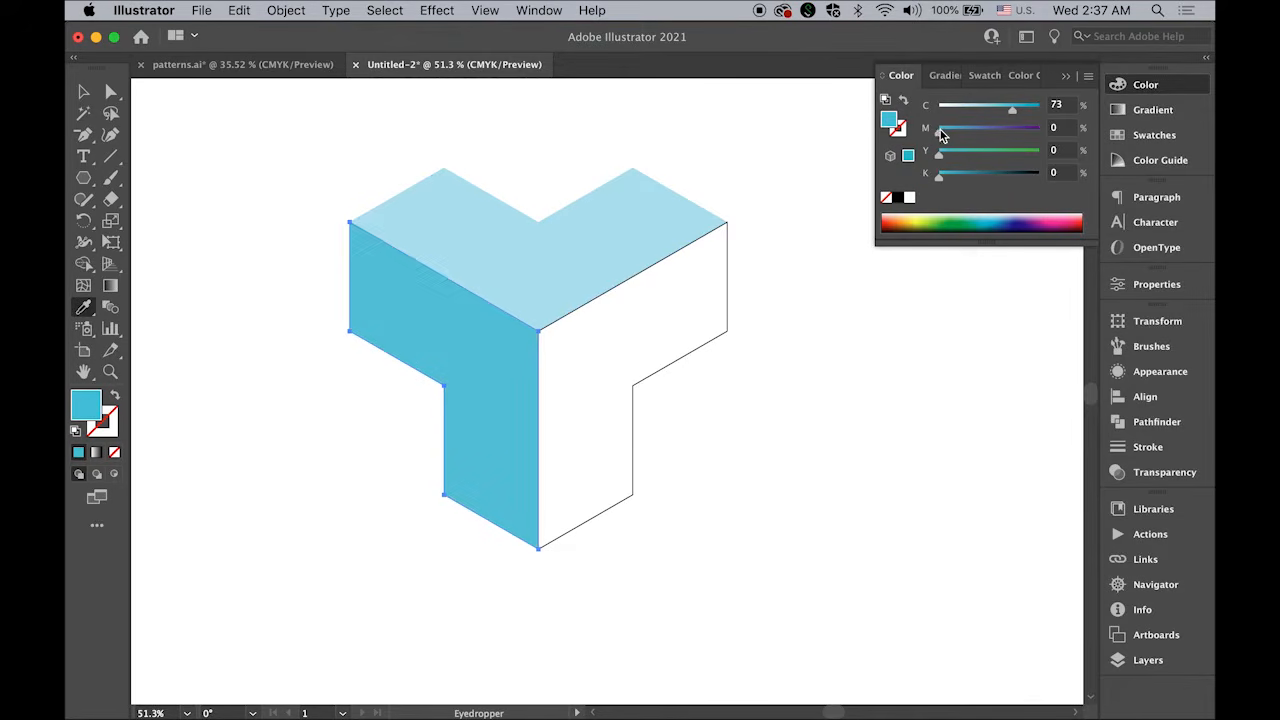
drag(938, 138, 1036, 109)
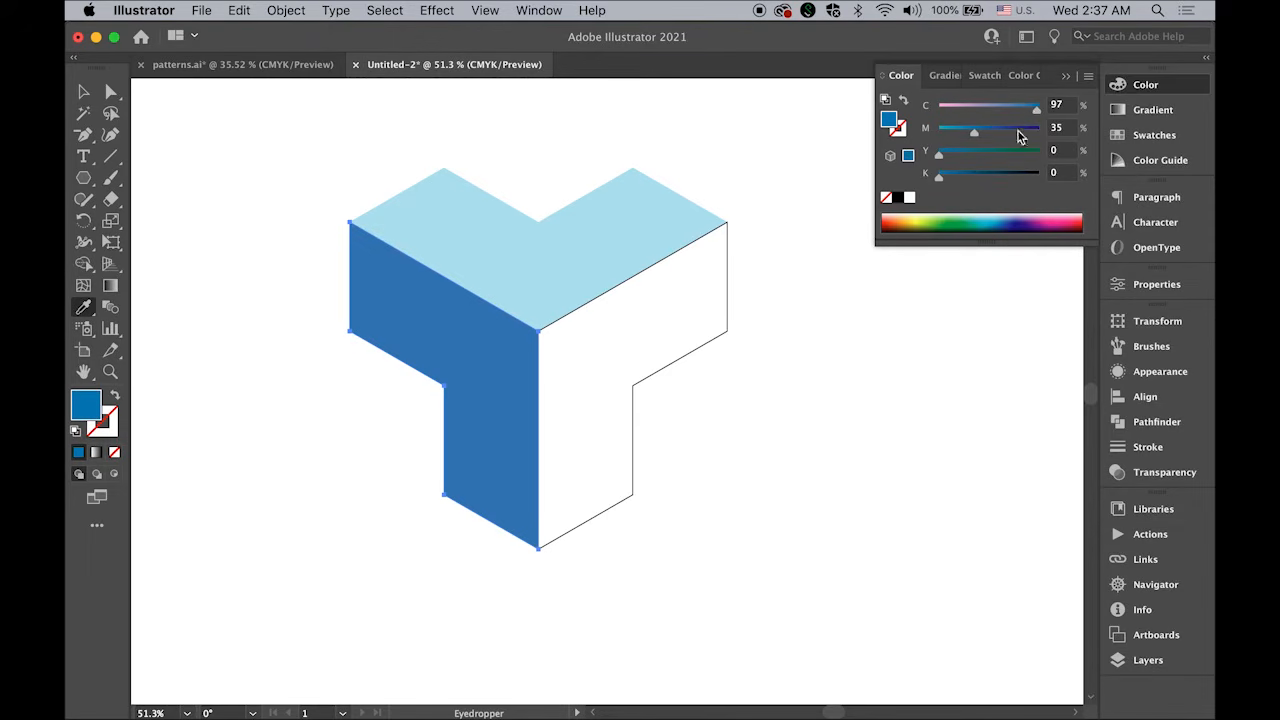
click(786, 368)
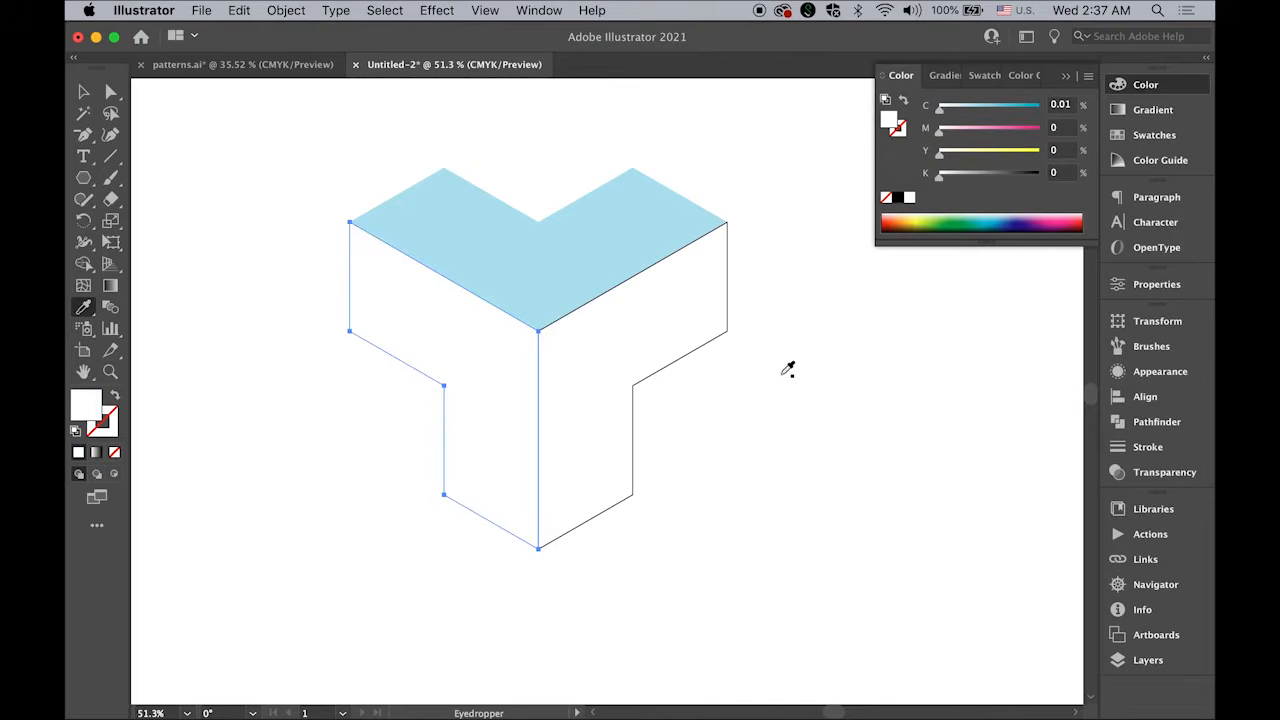
key(ctrl+z)
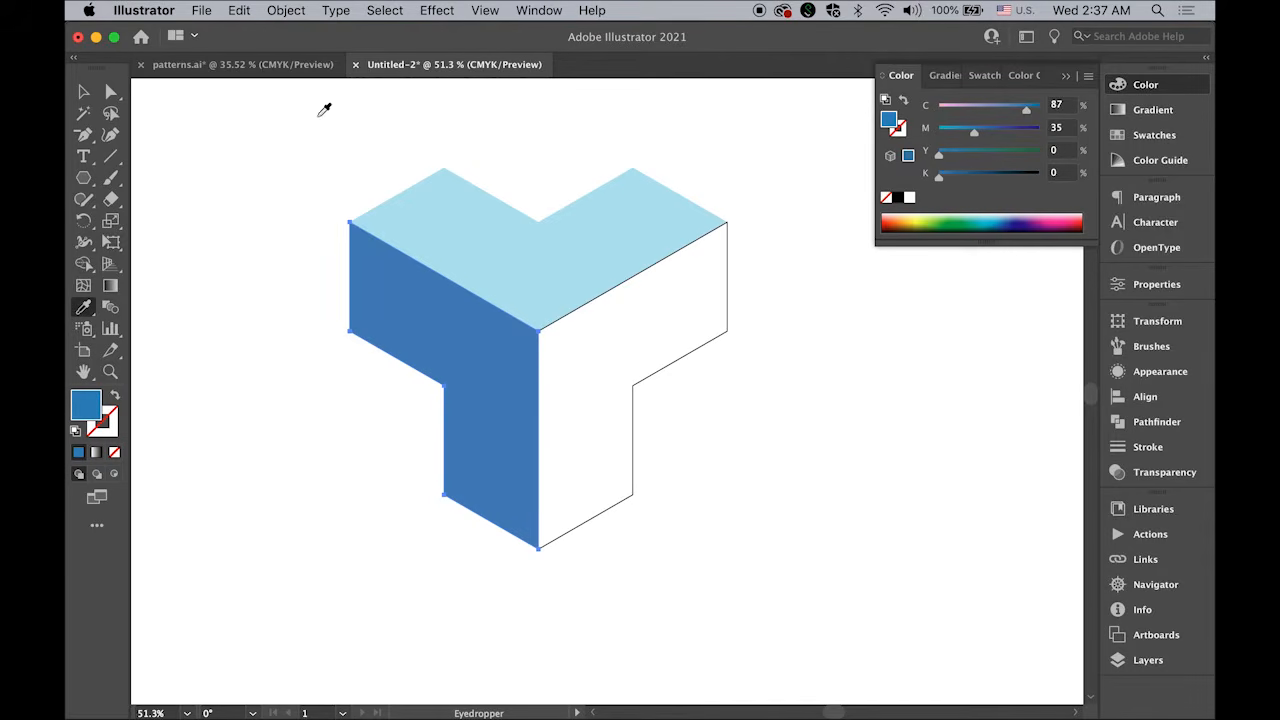
- Copy the lower-left face's appearance onto the lower-right face, set its fill to C 100, M 90, Y 0, K 23, and deselect it
click(83, 92)
click(712, 352)
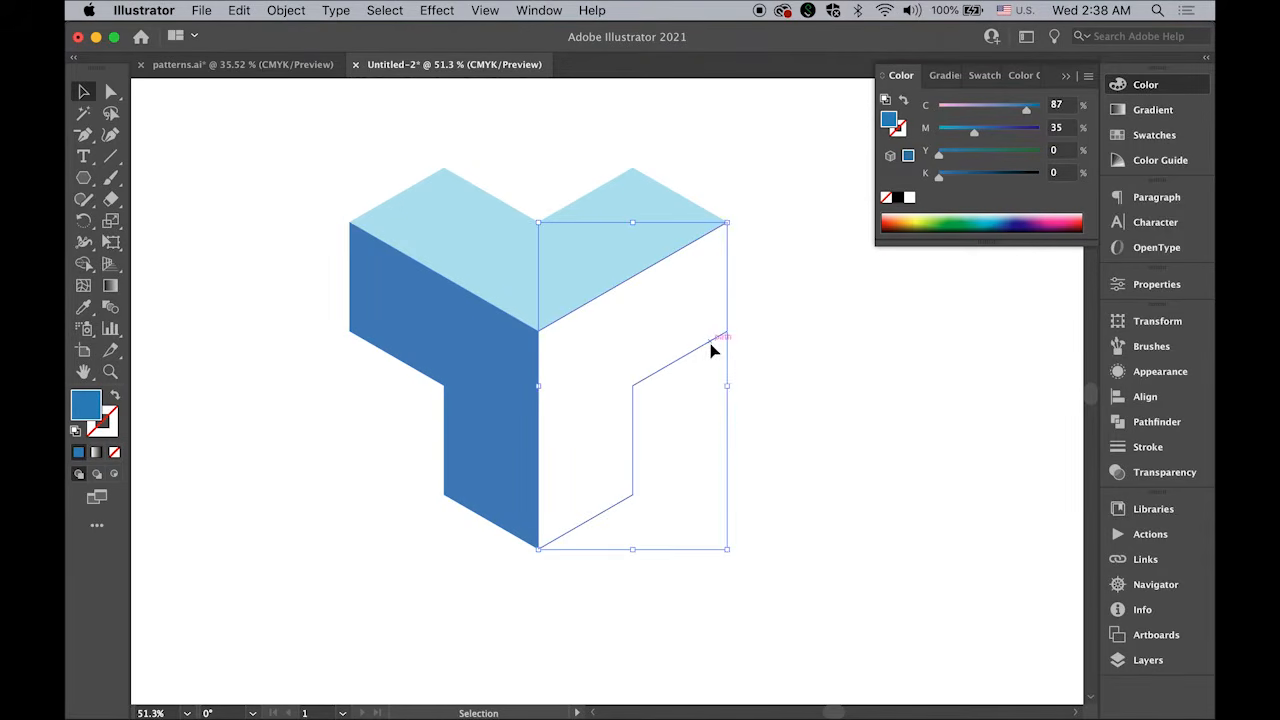
click(84, 308)
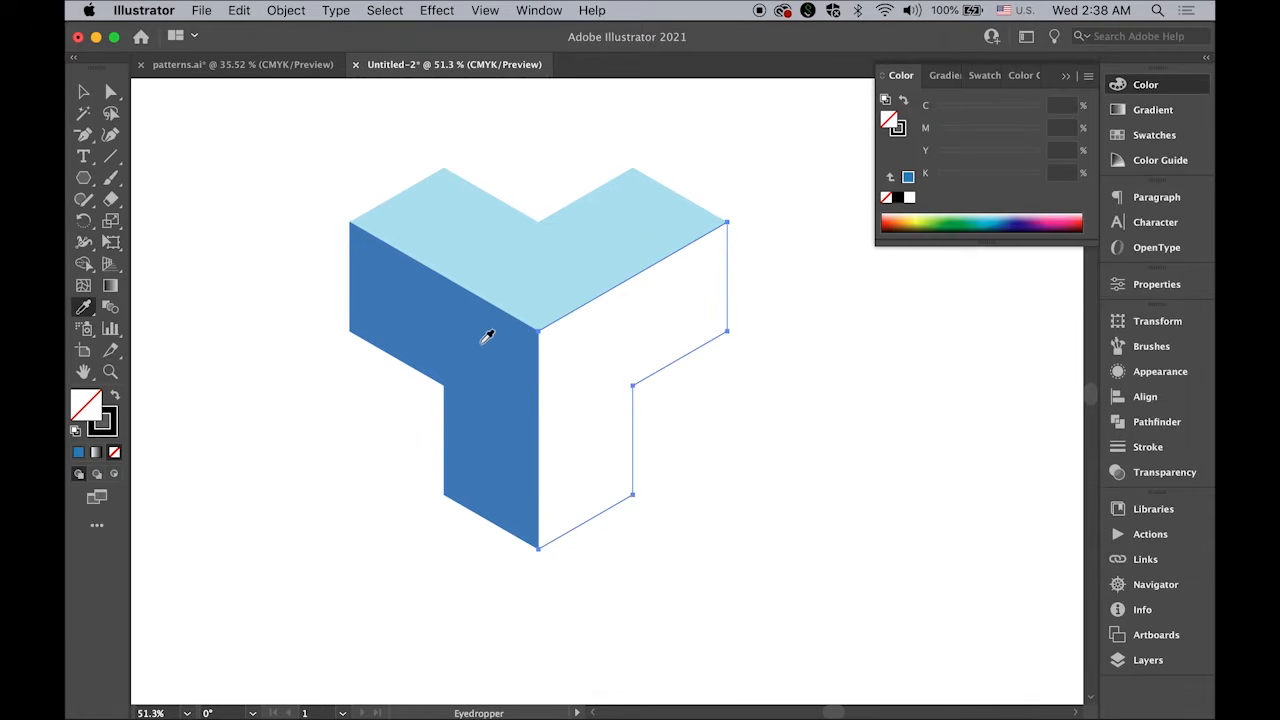
click(482, 338)
click(84, 93)
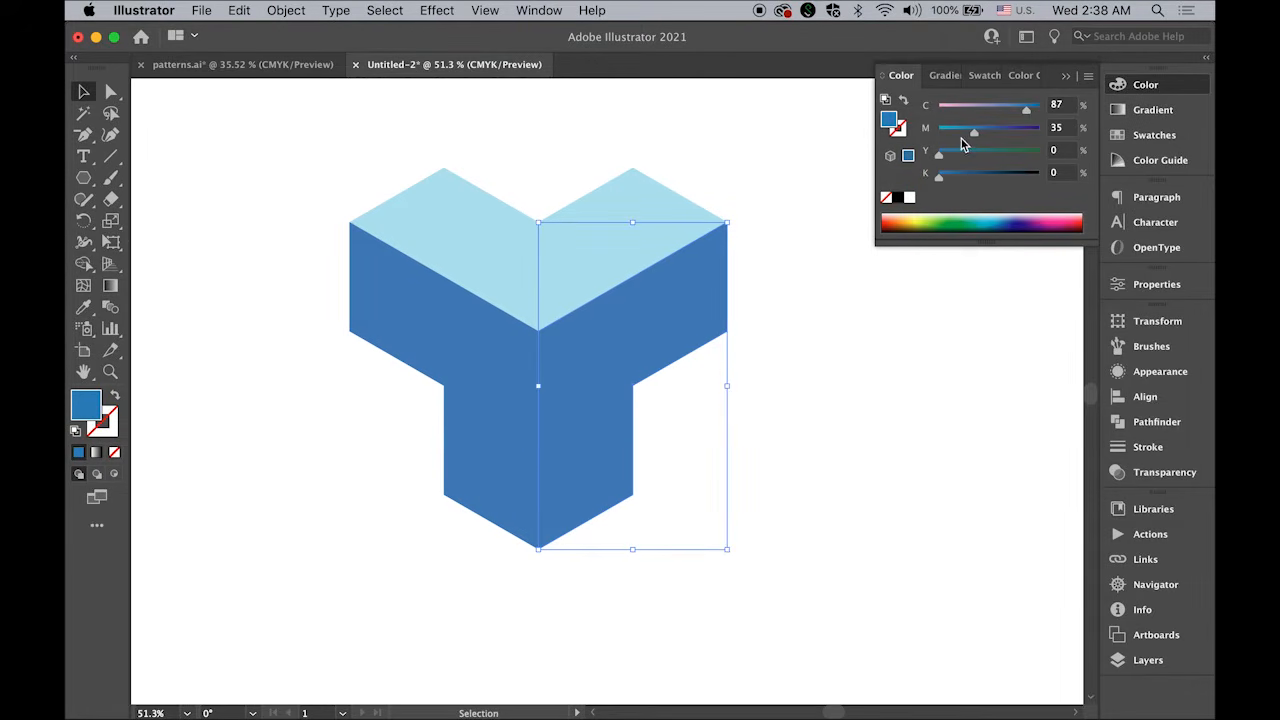
drag(975, 132, 1050, 112)
drag(943, 180, 962, 180)
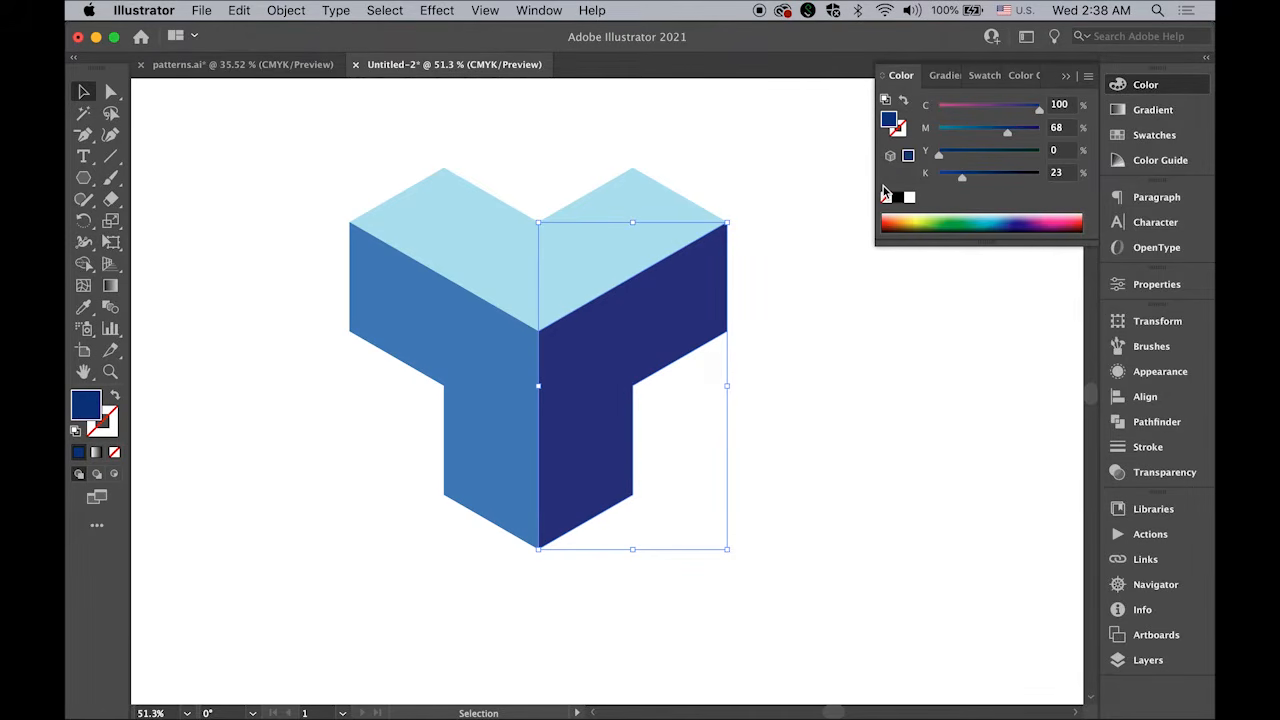
drag(1007, 132, 1033, 138)
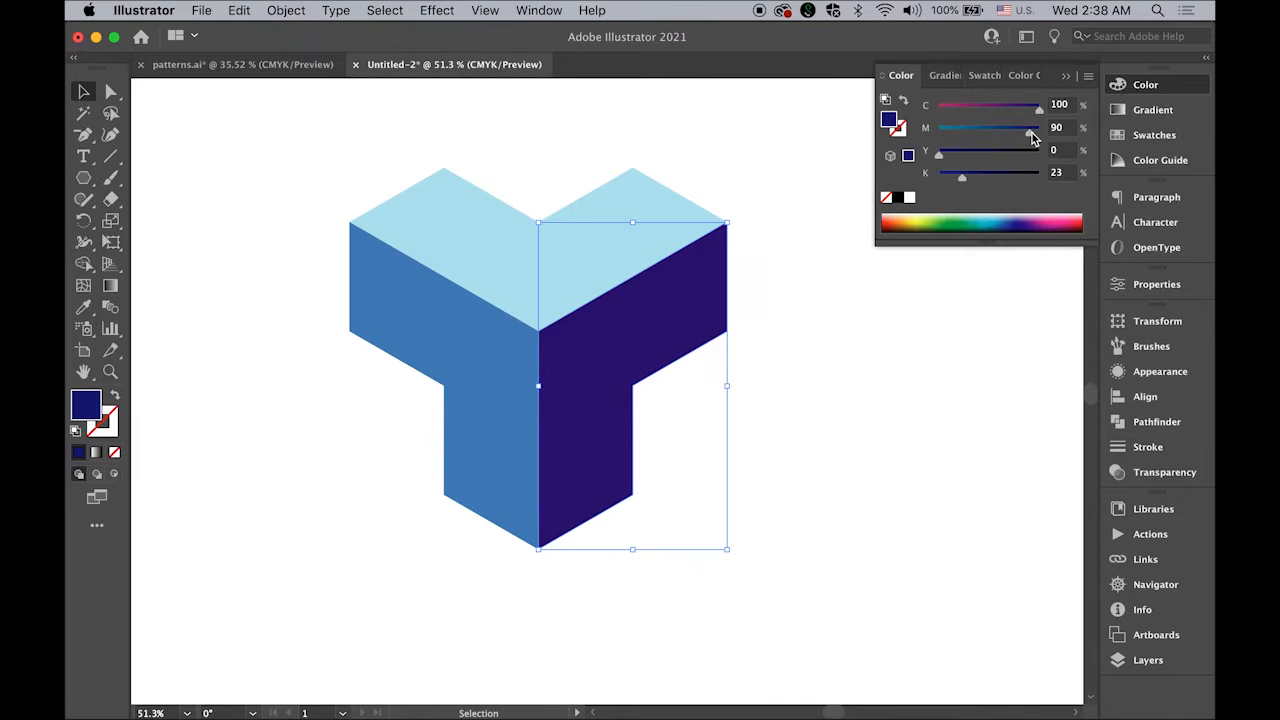
click(240, 150)
- Select the whole three-faced figure and scale it down to about 207 × 209 px, keeping it near the artboard's centre
double_click(84, 371)
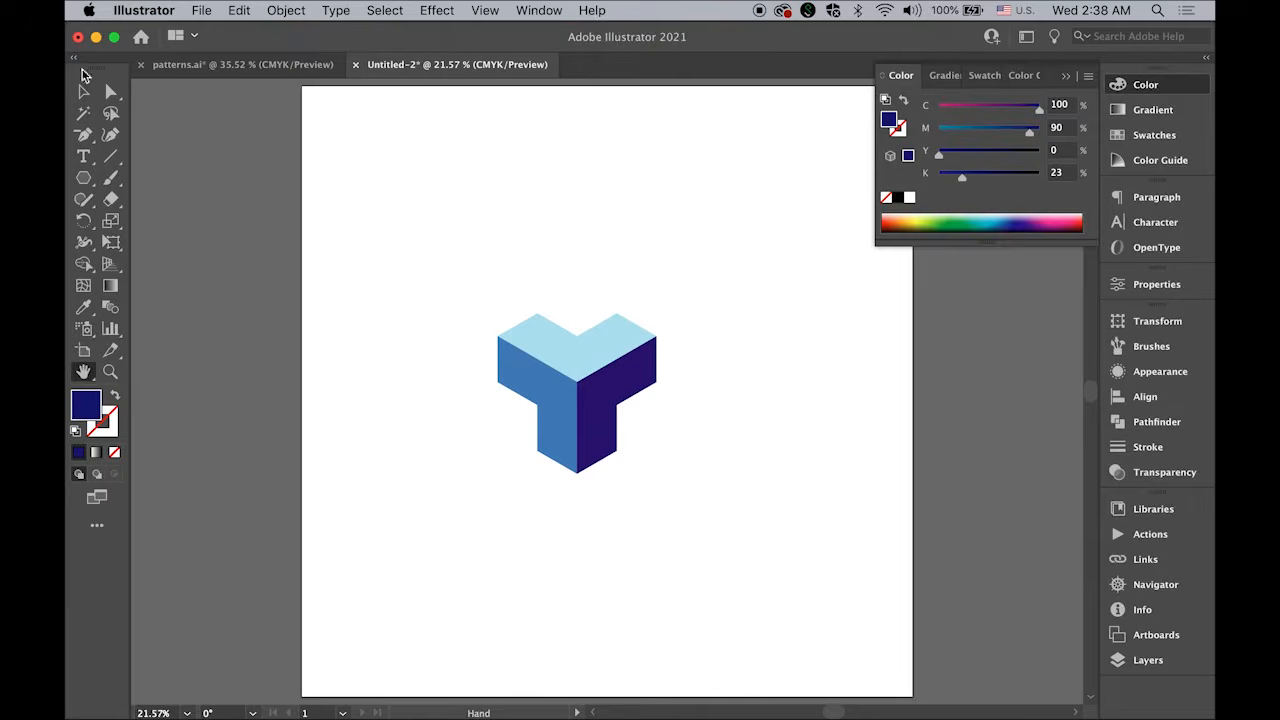
click(84, 95)
drag(450, 277, 726, 544)
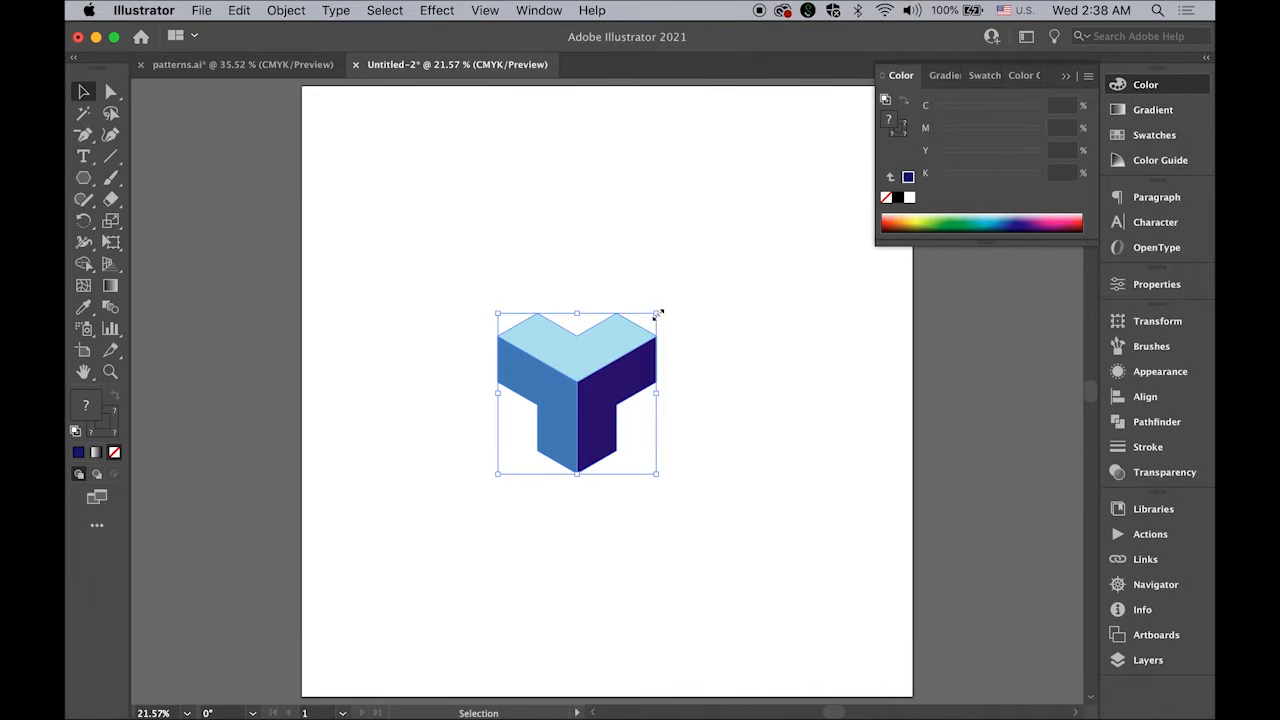
drag(658, 314, 643, 361)
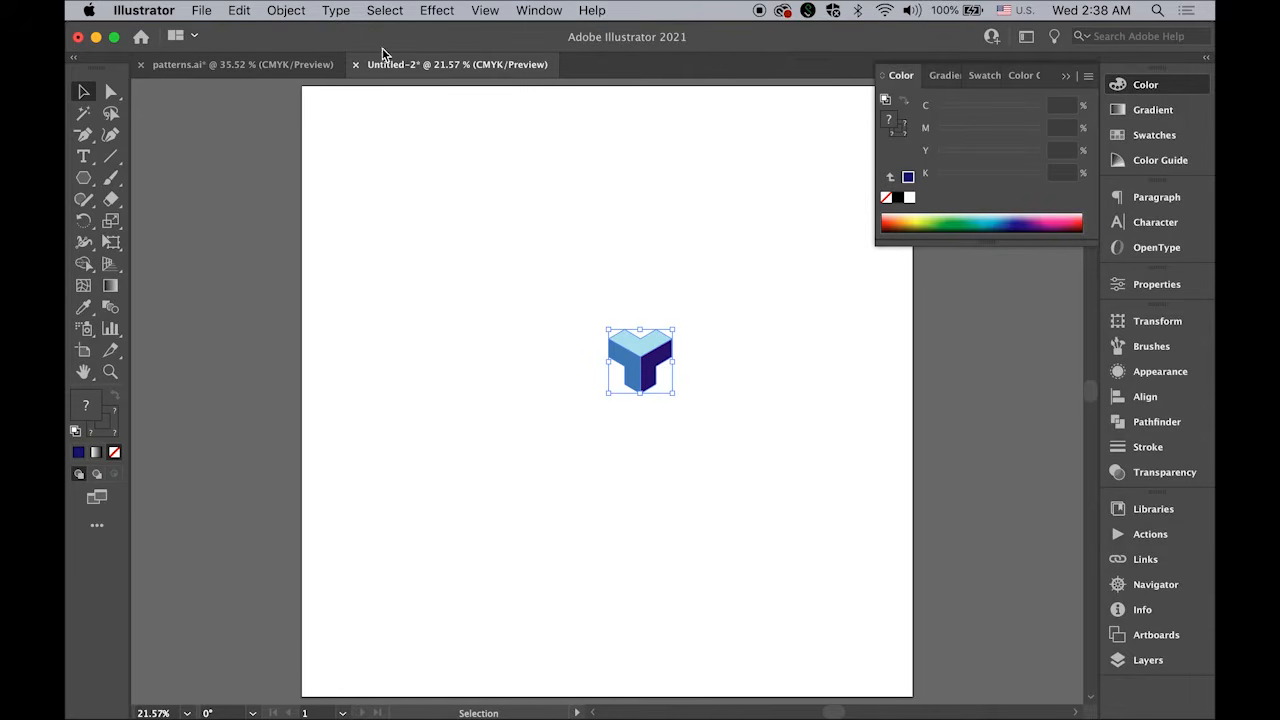
- Make a new pattern from the selected figure and dismiss the notice about the added swatch
click(286, 10)
mouse_move(352, 429)
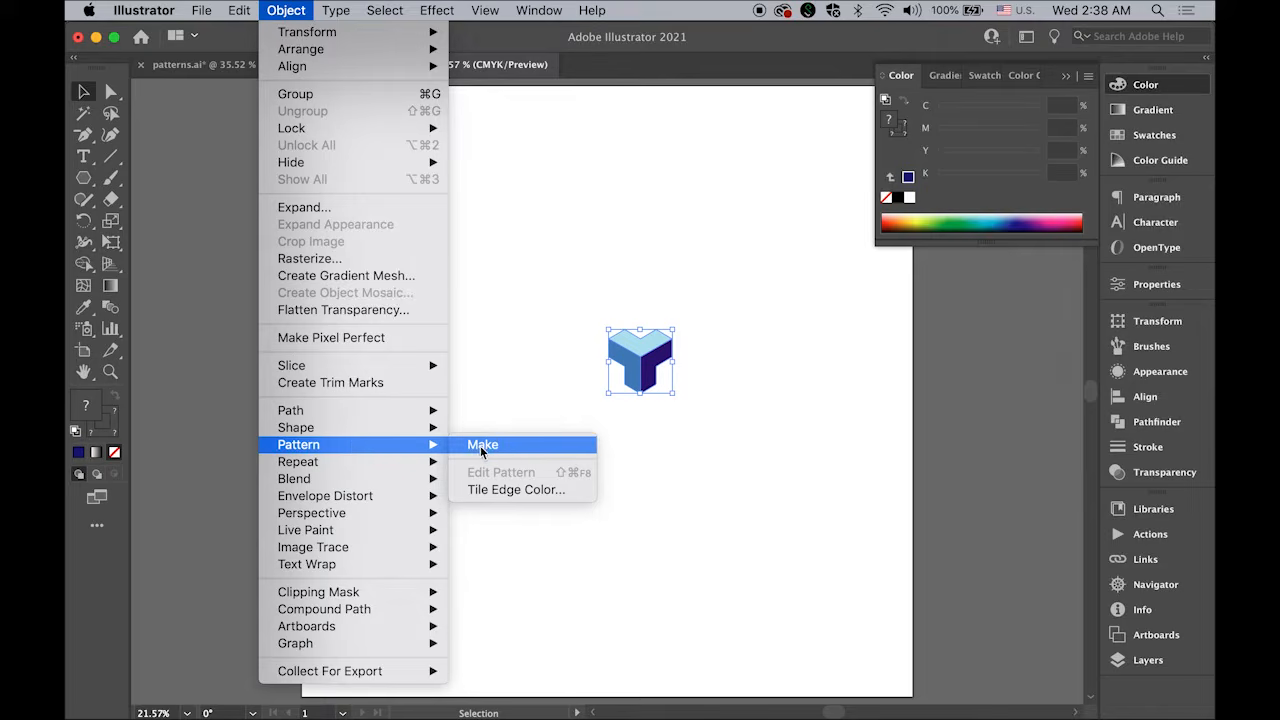
click(481, 445)
click(812, 414)
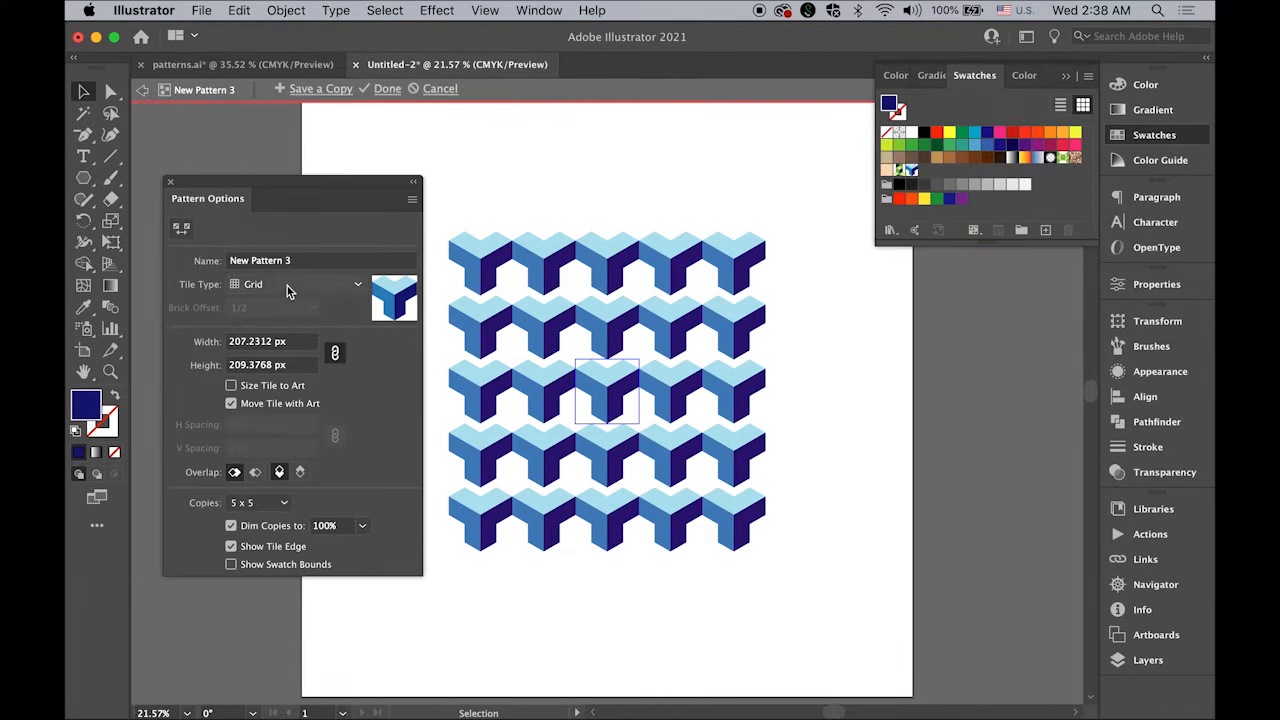
- Try the Brick by Row tile type and enlarge the pattern tile to about 279 × 279 px
click(358, 289)
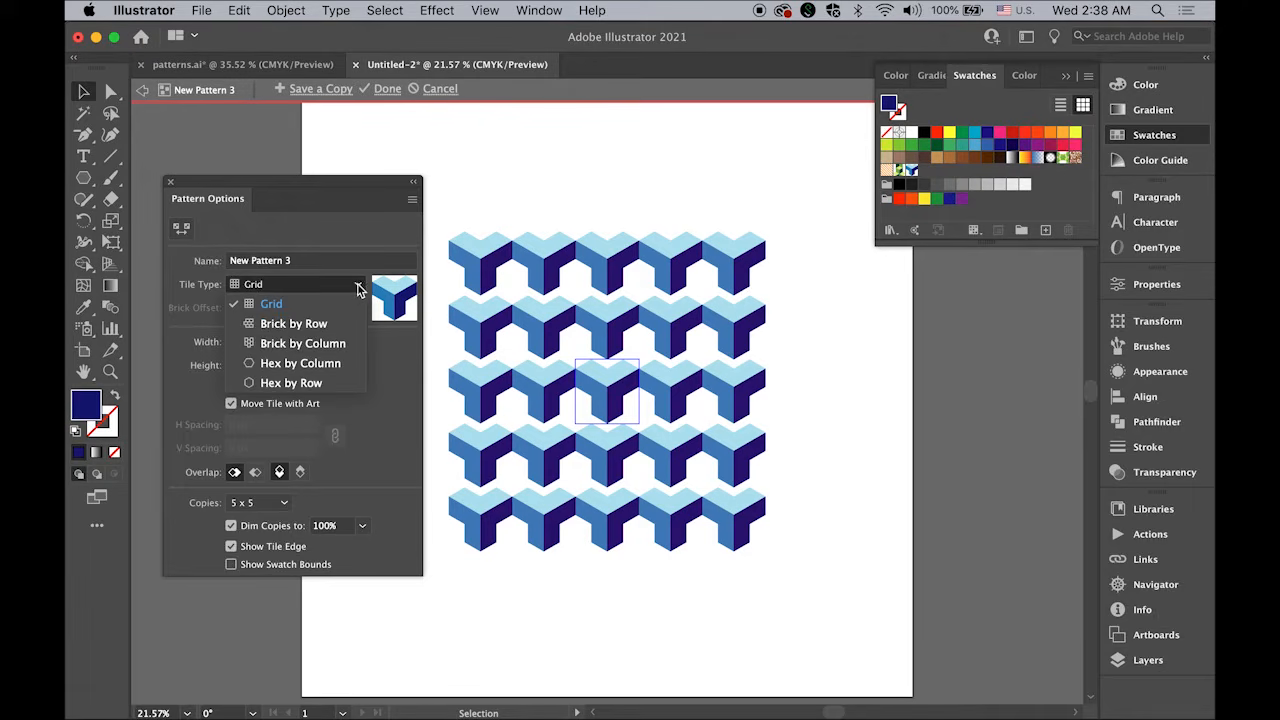
click(341, 325)
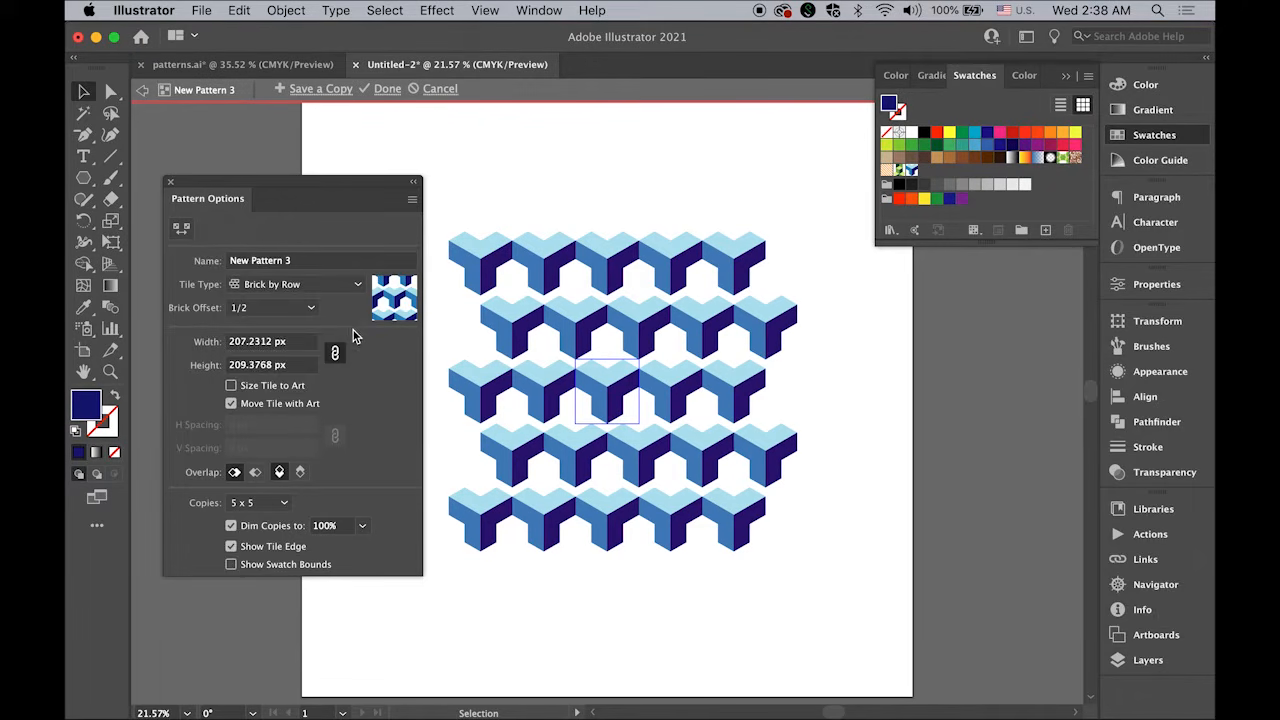
click(181, 231)
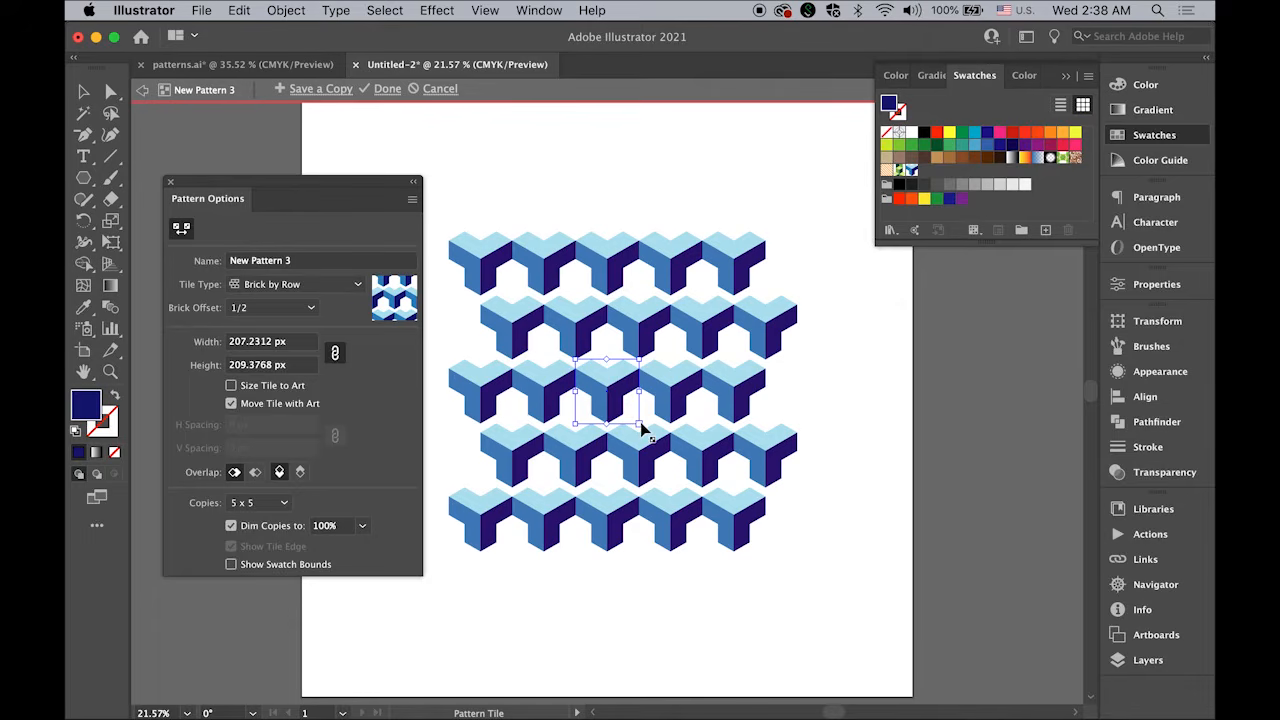
drag(641, 425, 652, 434)
- Change the pattern's tile type to Hex by Column
click(356, 284)
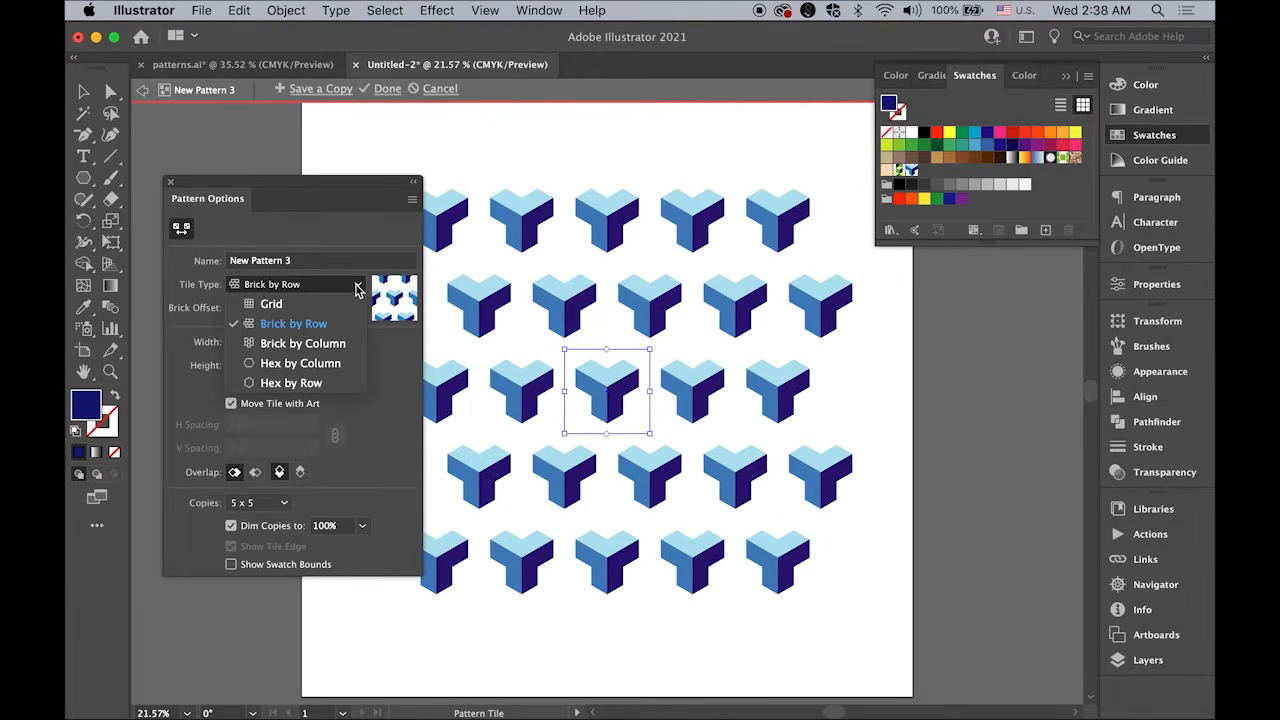
click(344, 364)
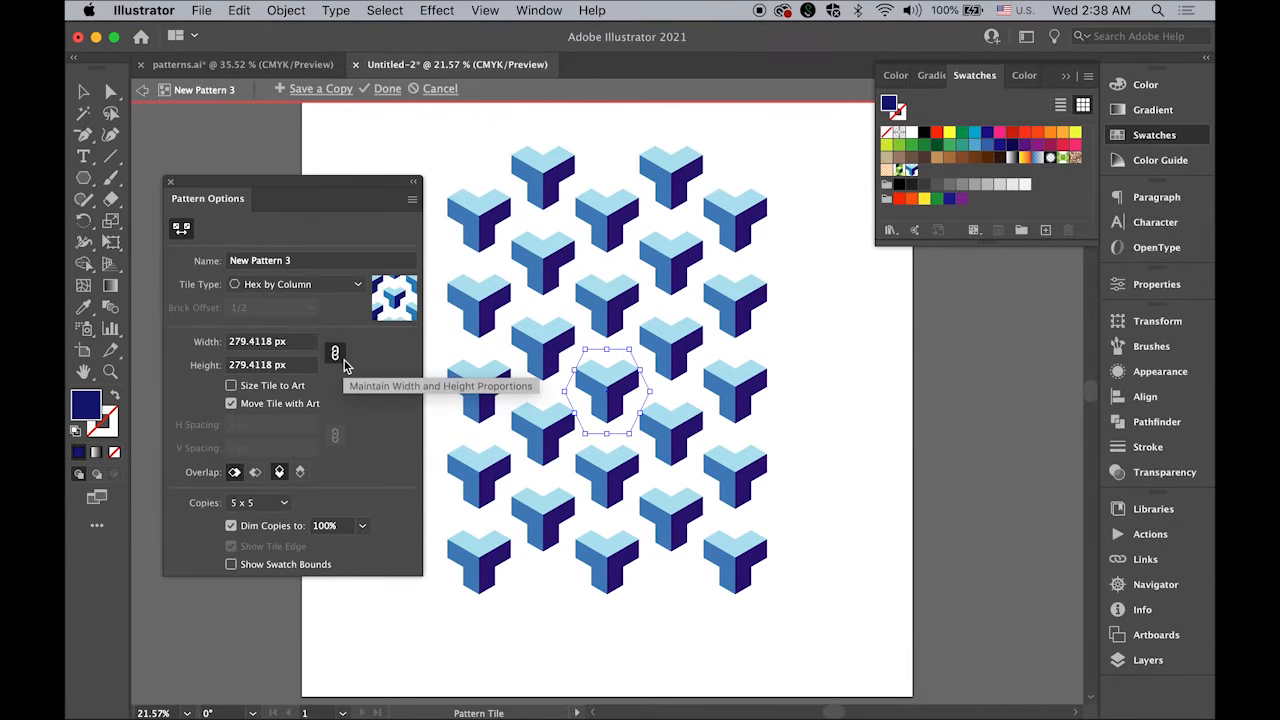
click(342, 362)
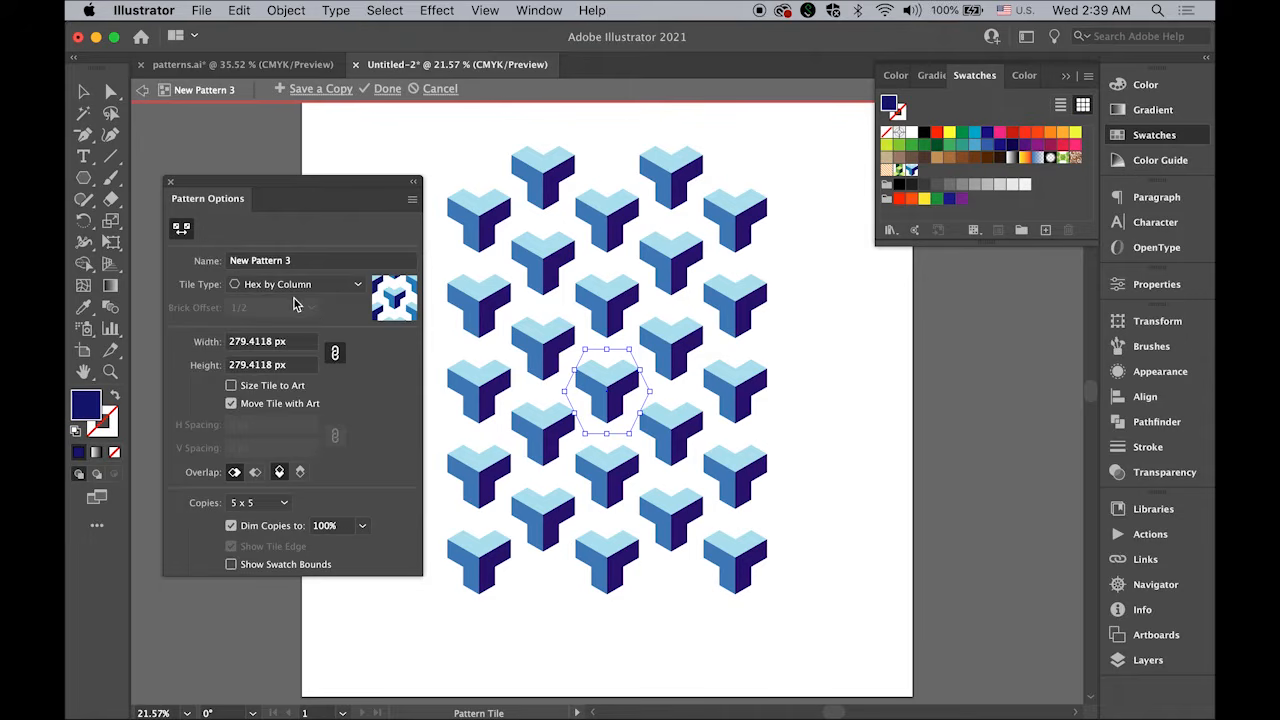
click(181, 228)
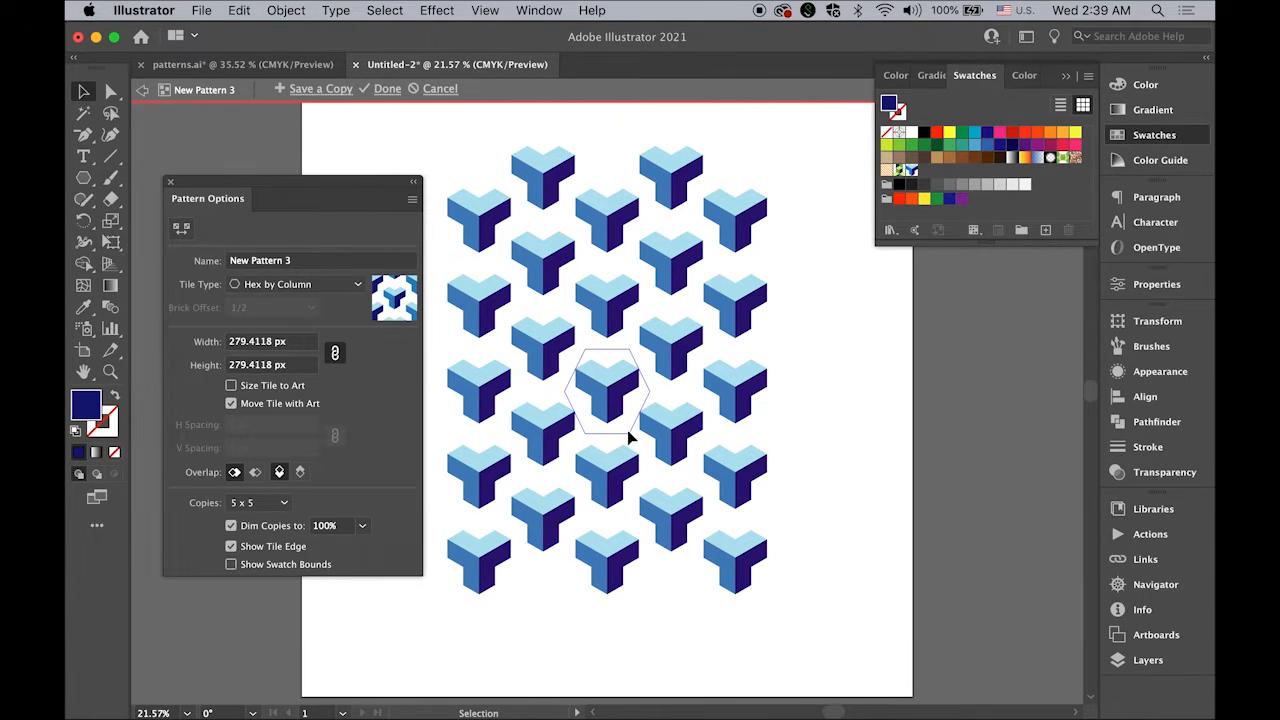
click(614, 401)
- Shrink the hexagonal tile with the Pattern Tile tool to about 207 × 179 px so that neighbouring figures interlock without gaps
click(181, 228)
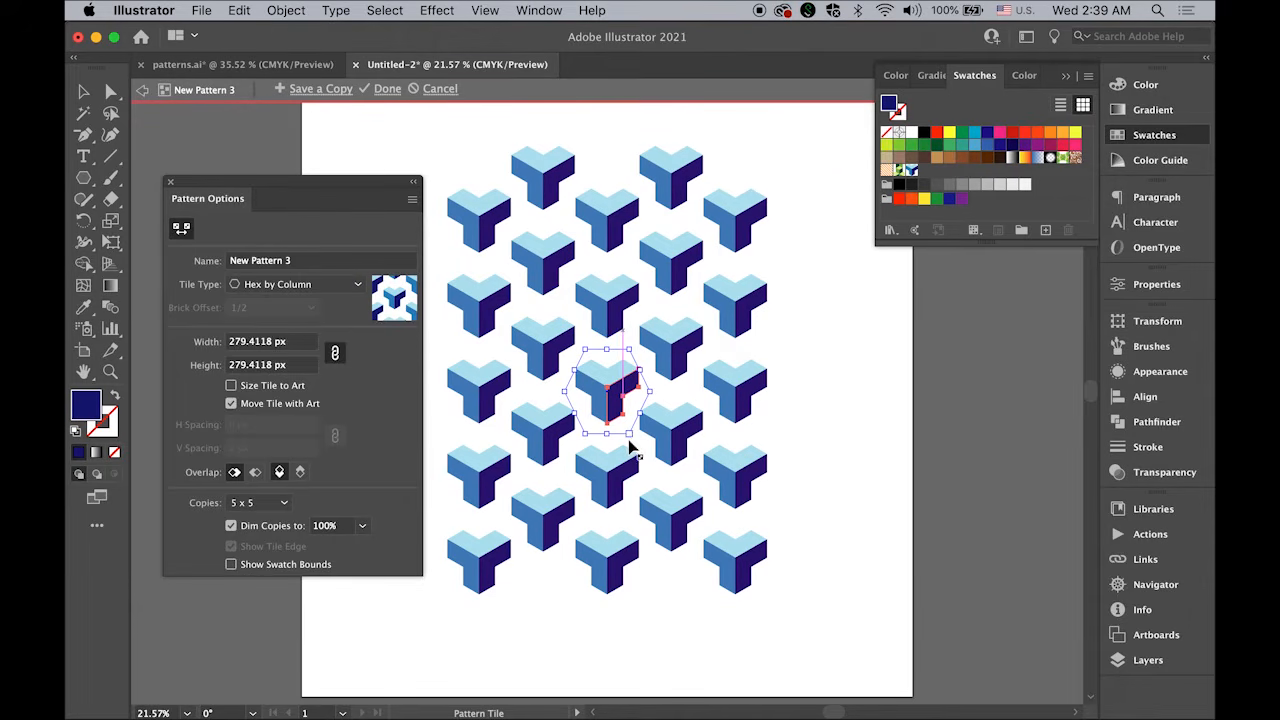
drag(630, 440, 628, 434)
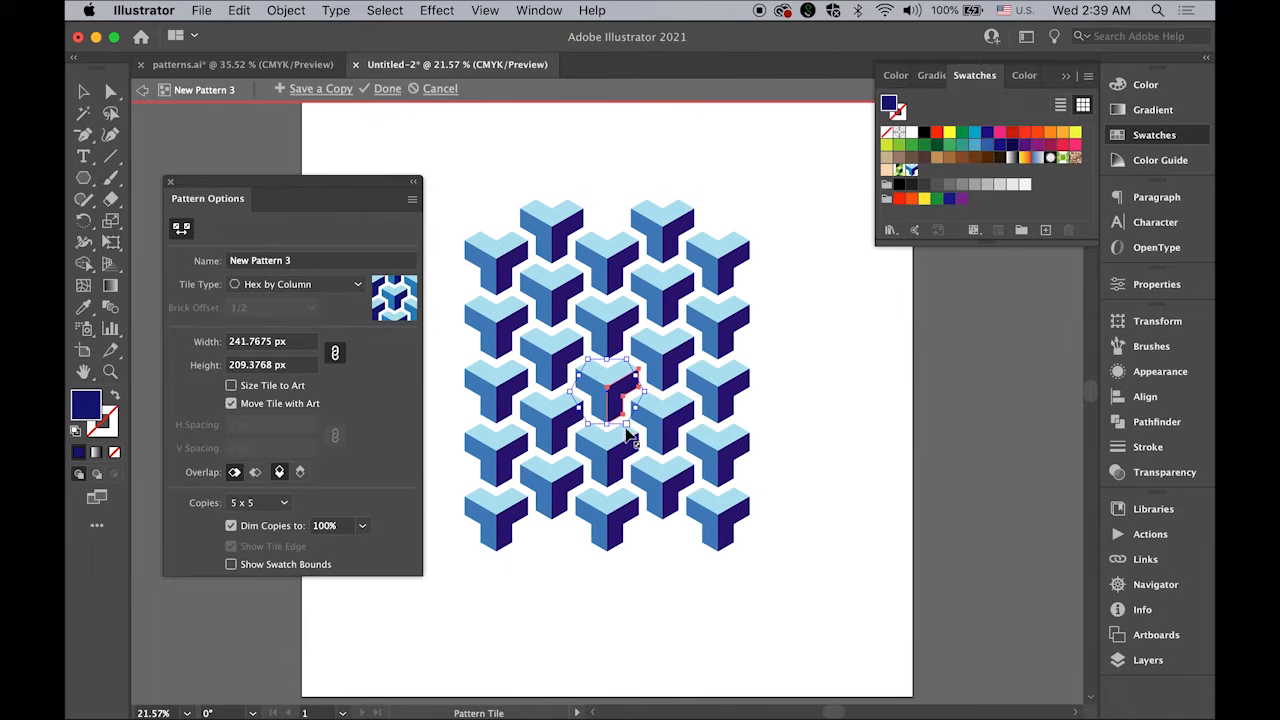
key(super+space)
drag(581, 360, 766, 503)
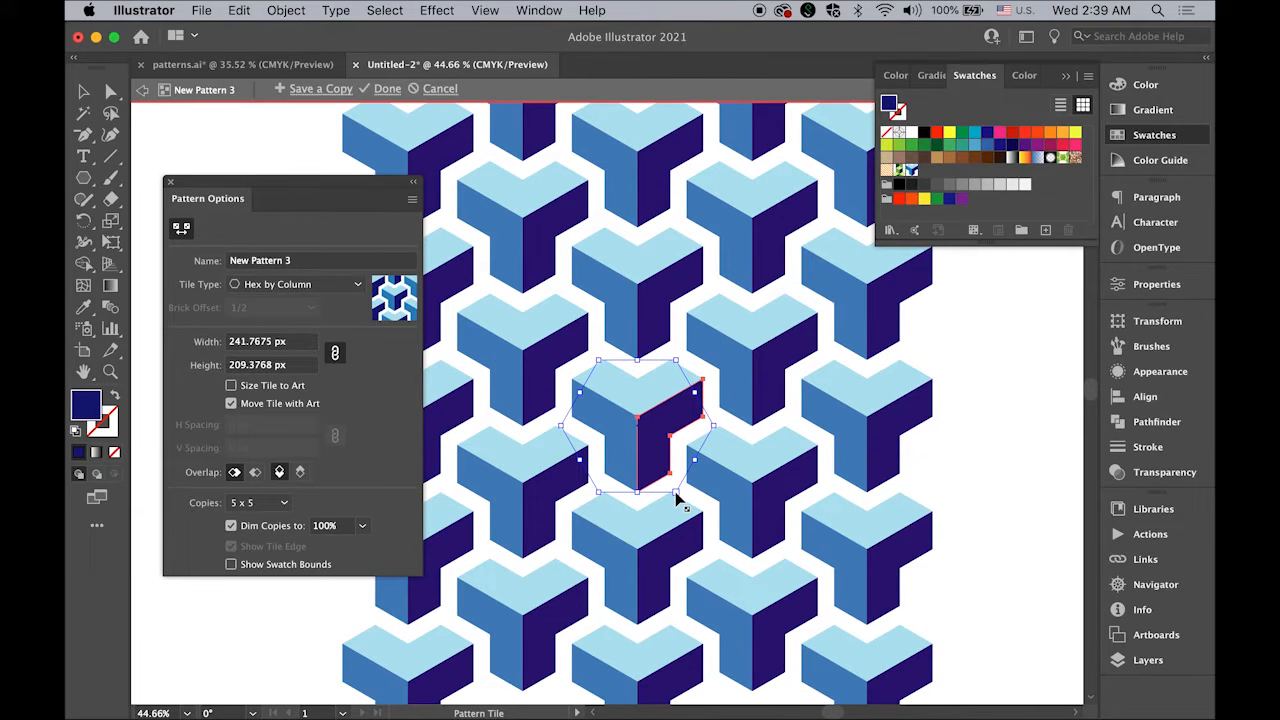
drag(676, 494, 669, 486)
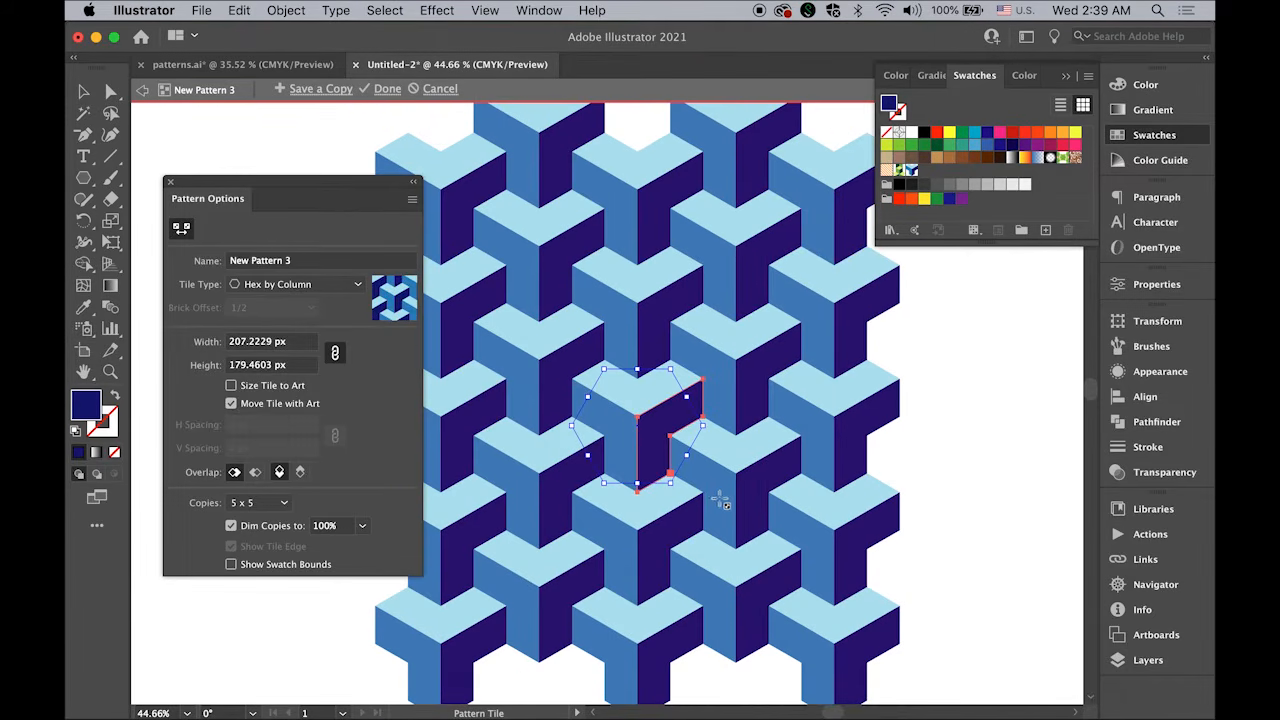
- Finish editing the pattern and return to the artboard, keeping the pattern as a swatch
click(644, 408)
click(83, 93)
click(387, 89)
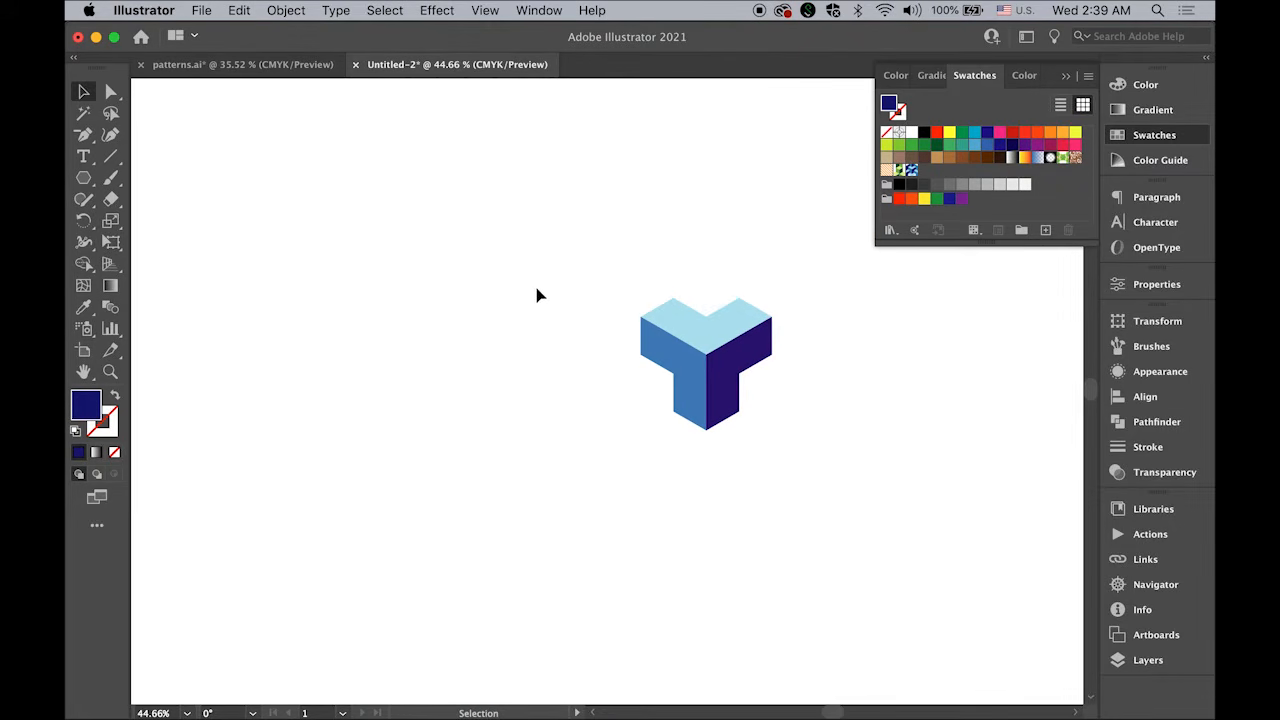
- Select the original three-faced figure on the artboard and delete it
double_click(83, 371)
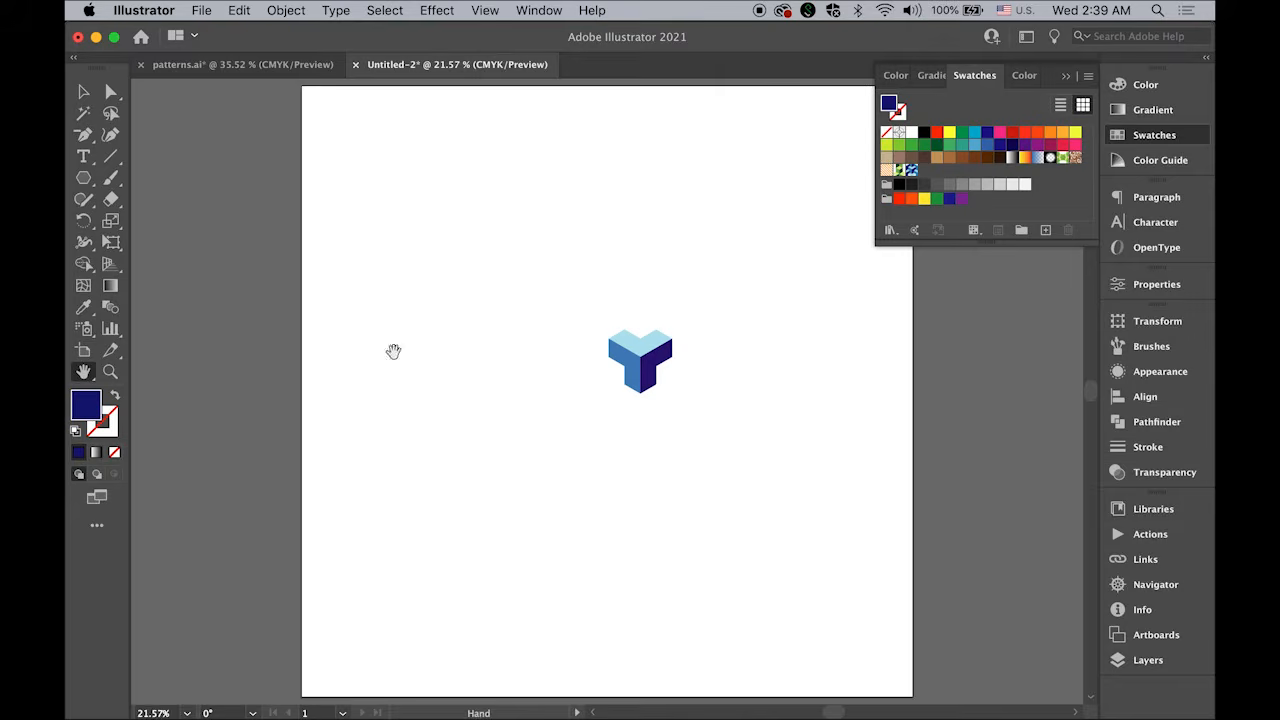
click(83, 92)
click(632, 354)
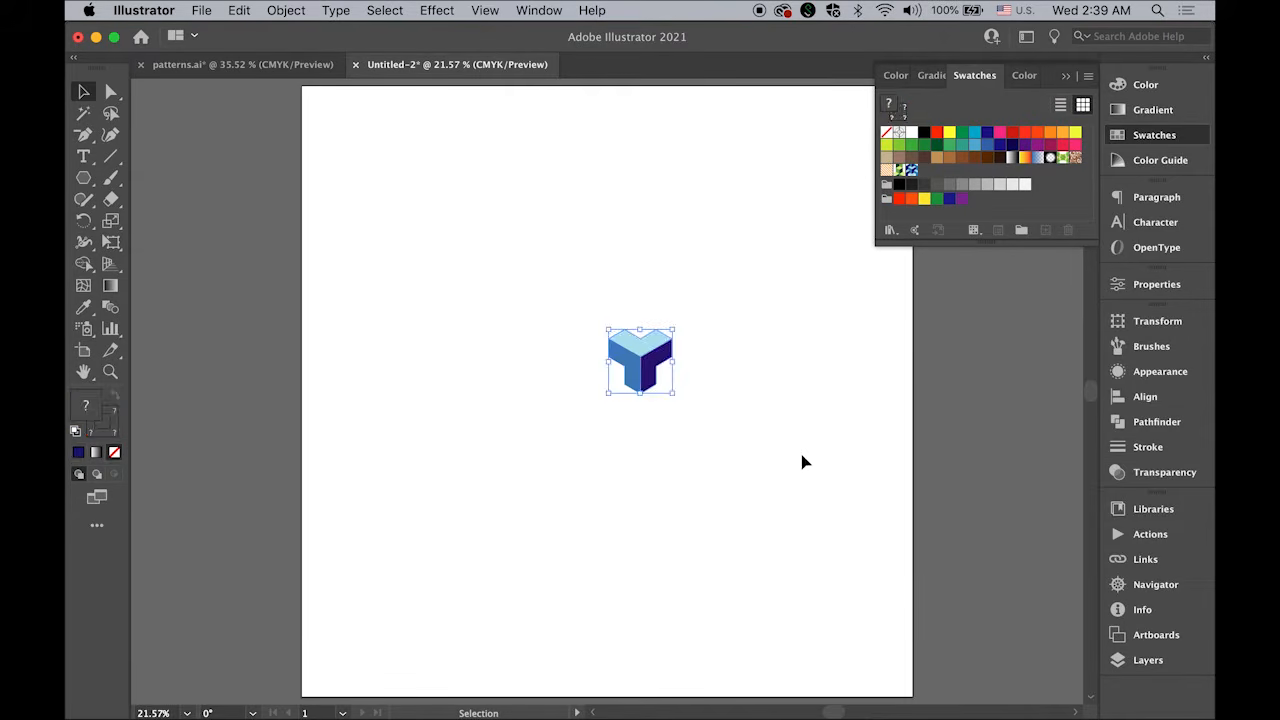
key(Delete)
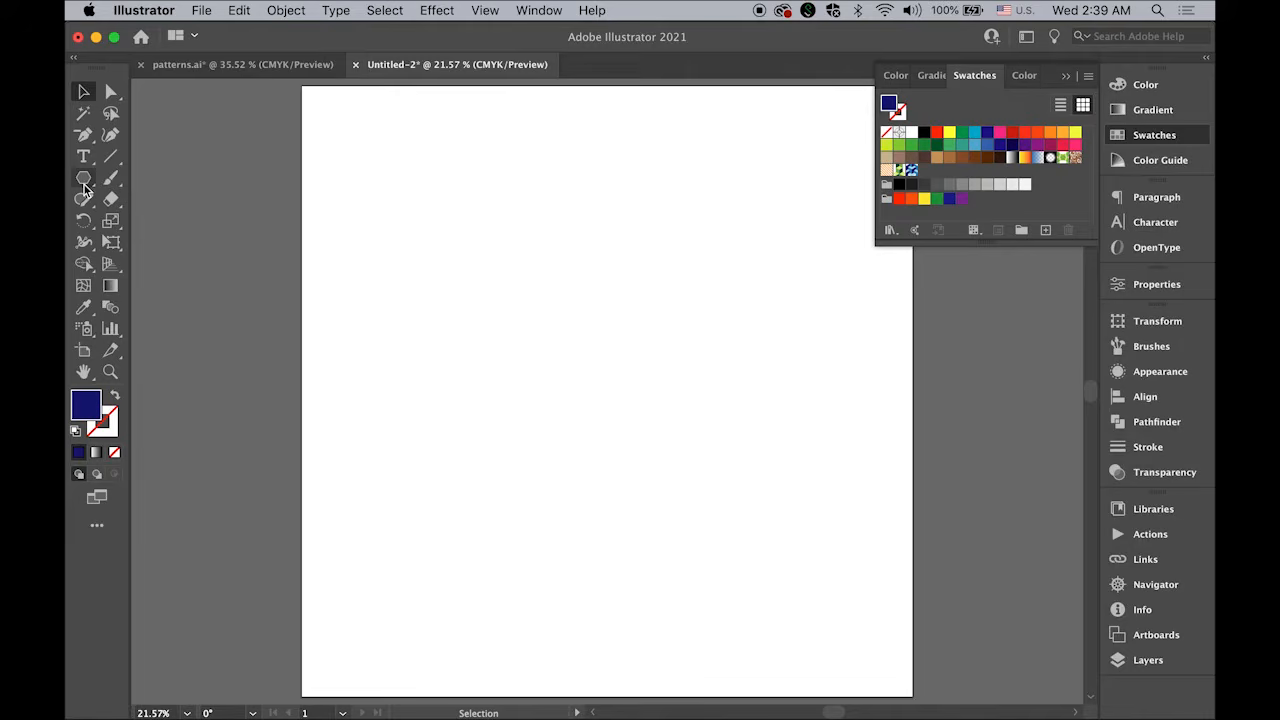
- Draw a rectangle covering the whole artboard, fill it with the new blue isometric pattern swatch, and deselect it
drag(83, 178, 150, 177)
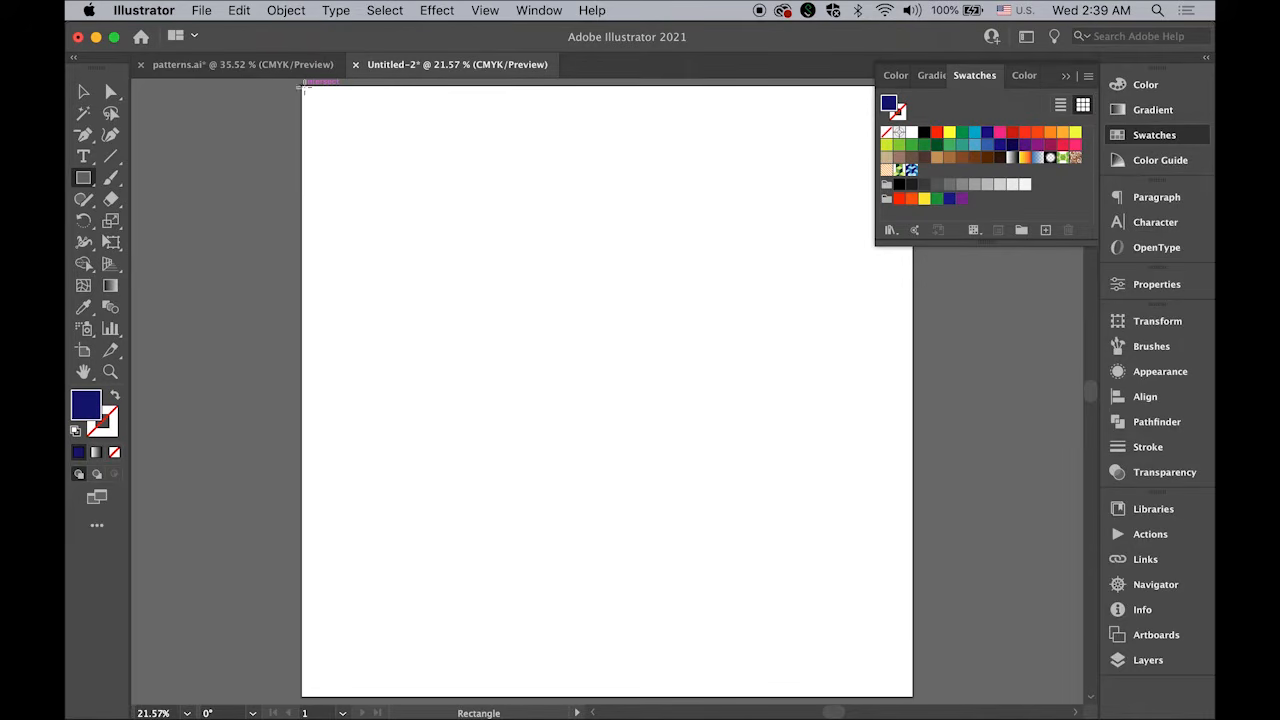
drag(302, 86, 912, 696)
click(911, 170)
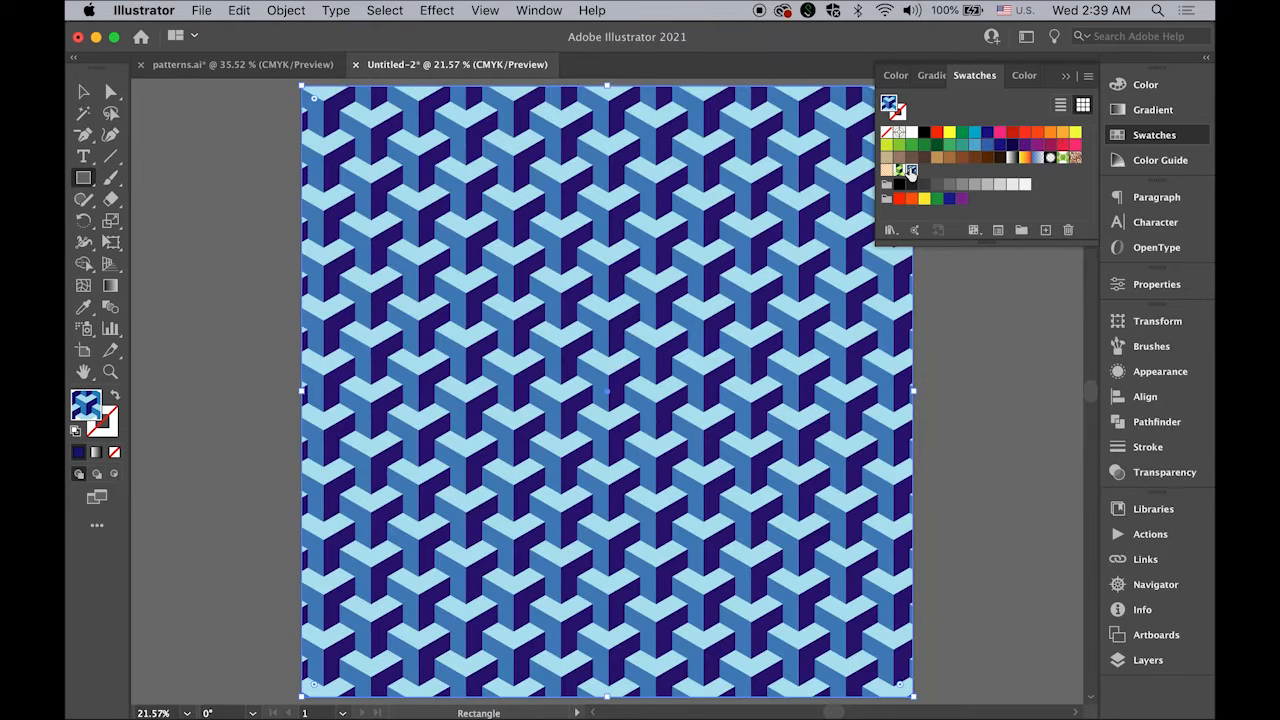
click(84, 92)
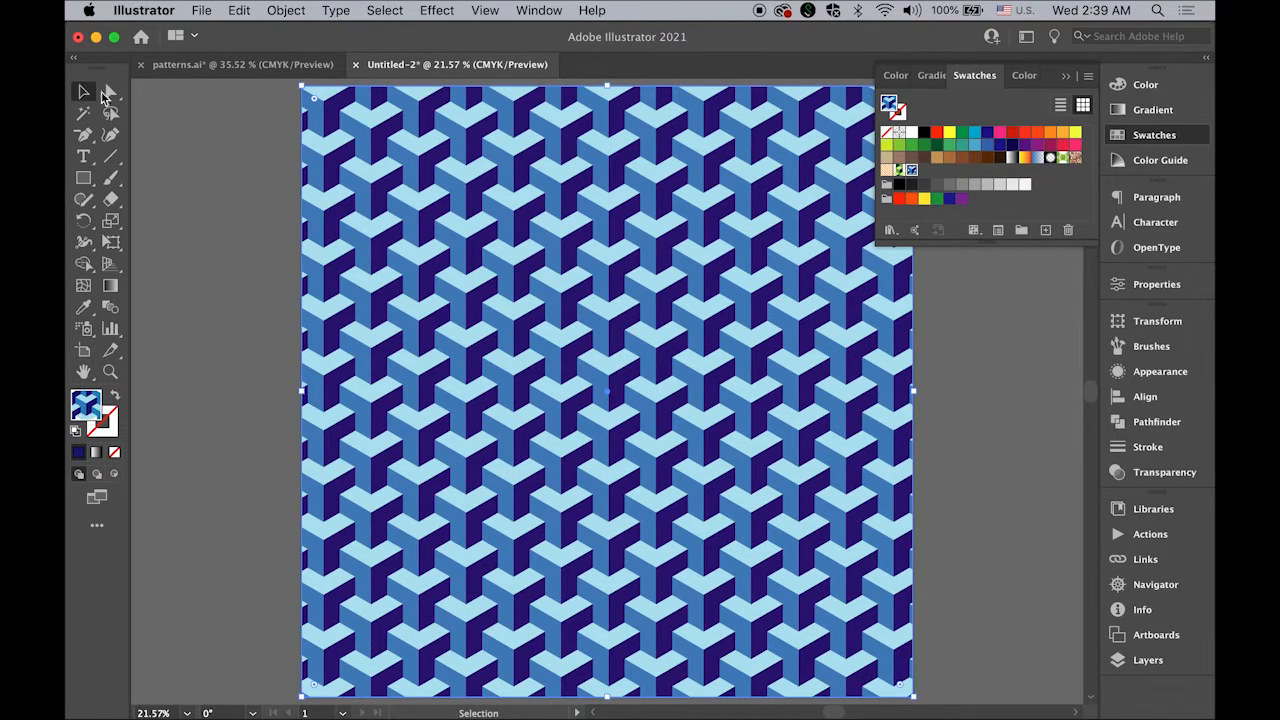
click(203, 140)
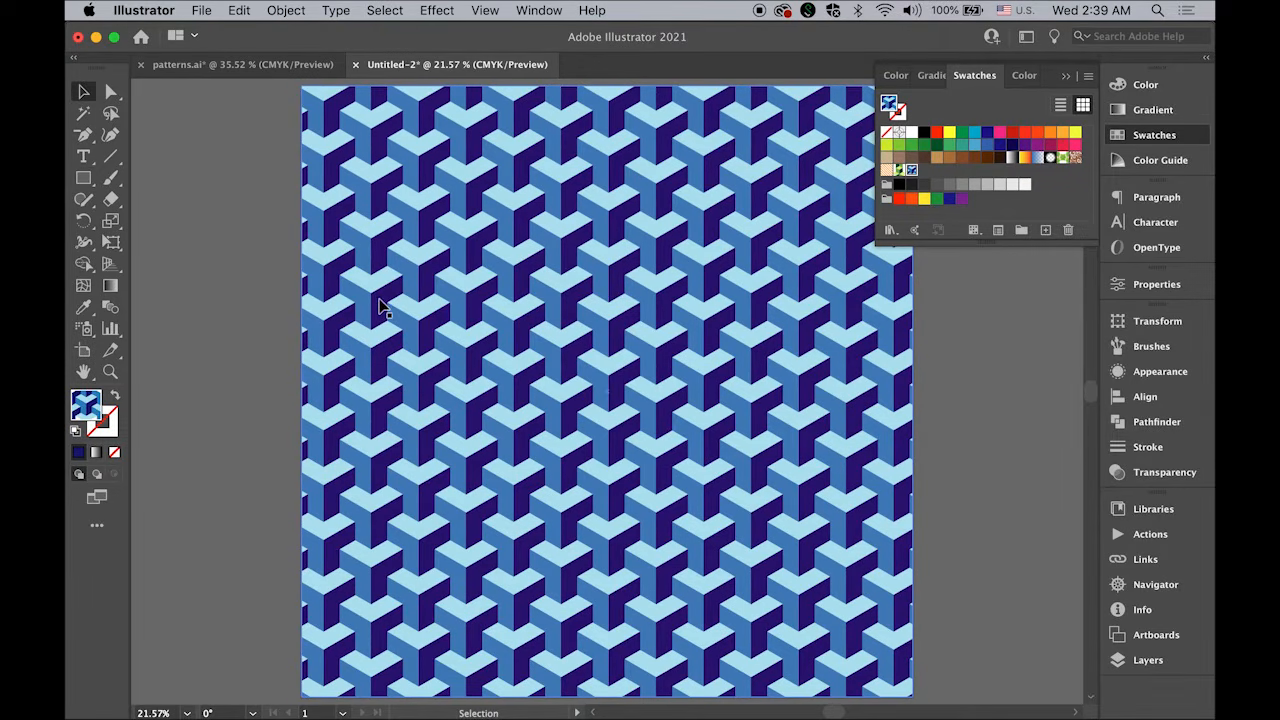
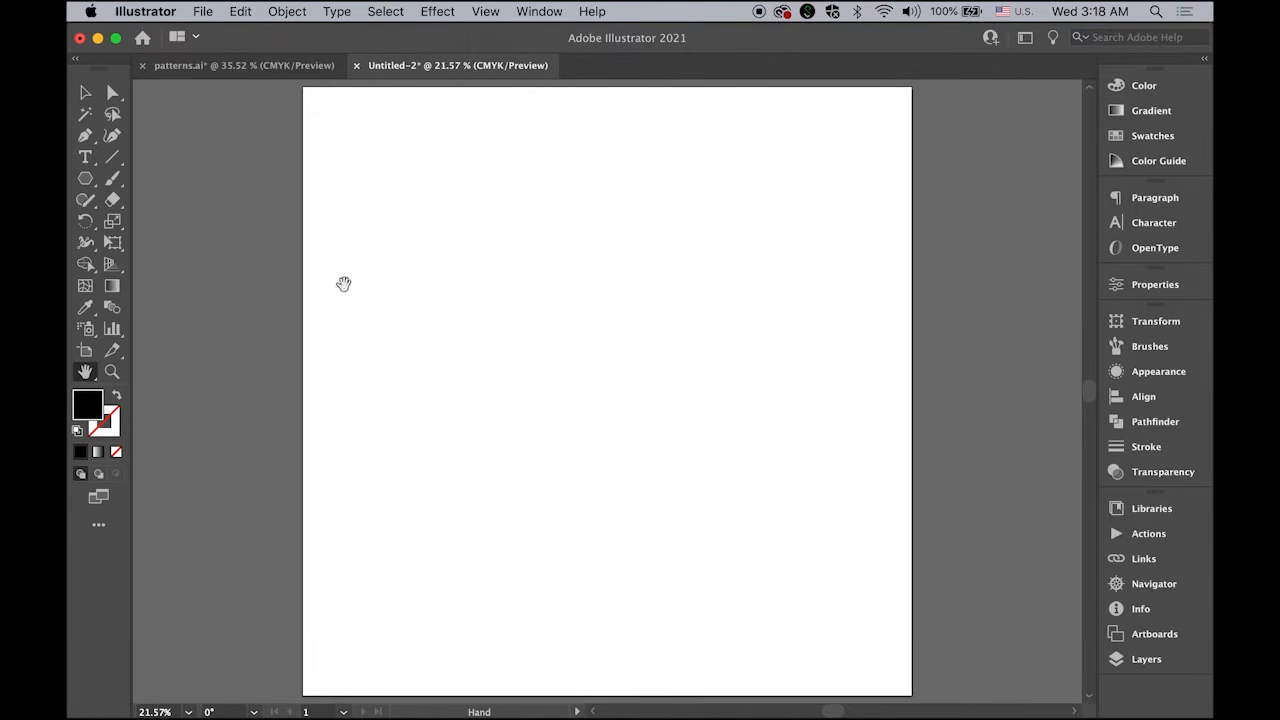
- Swap to no fill and a black stroke, and create a 6-sided polygon with a radius of 300 px
click(117, 399)
click(117, 433)
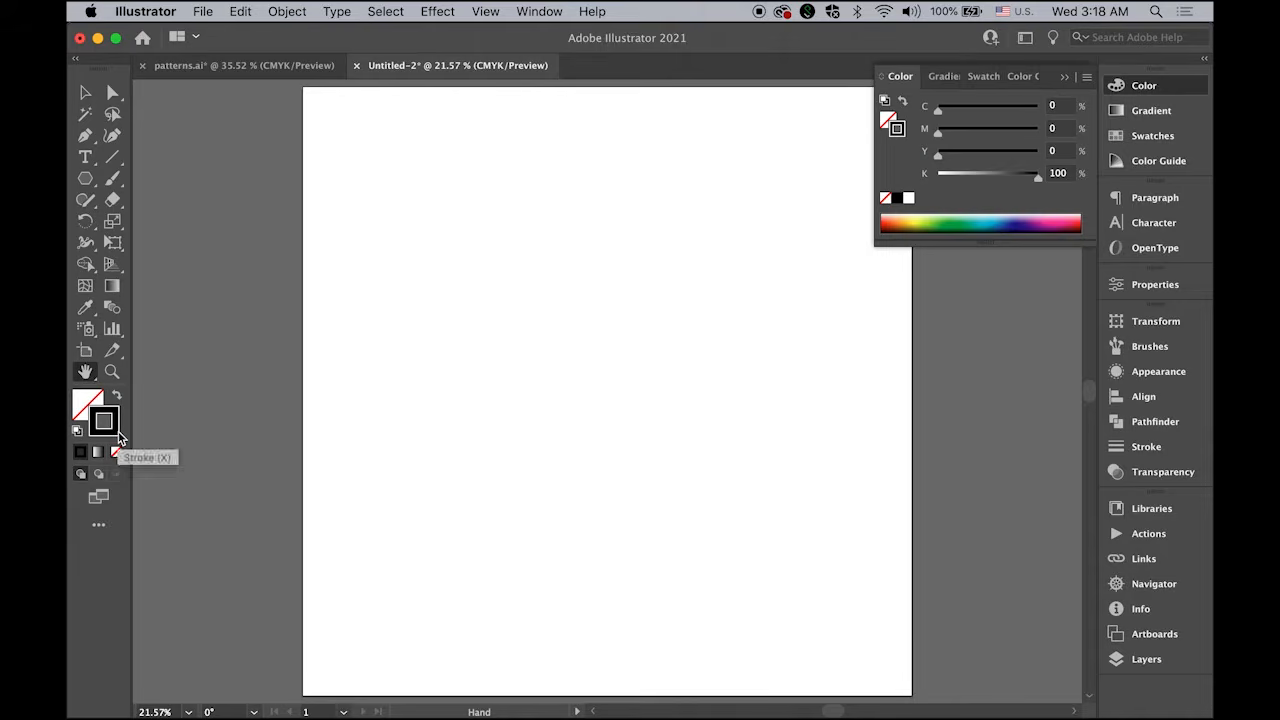
click(86, 182)
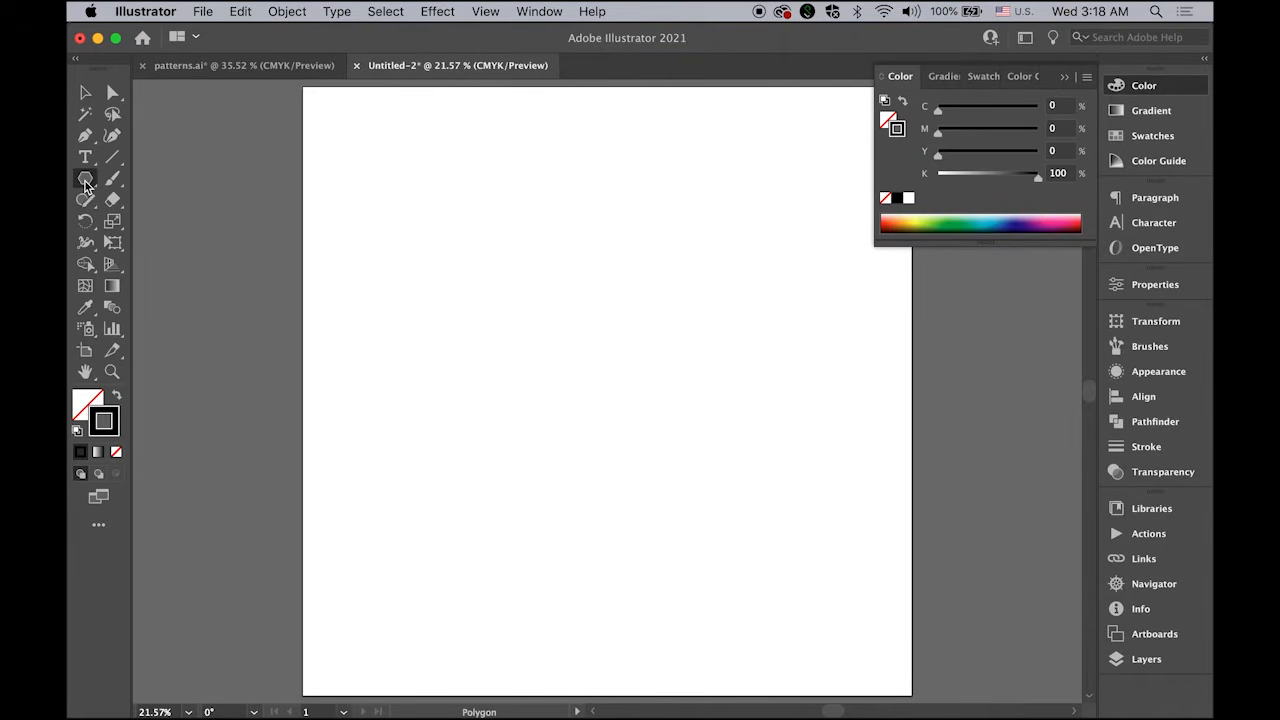
click(474, 315)
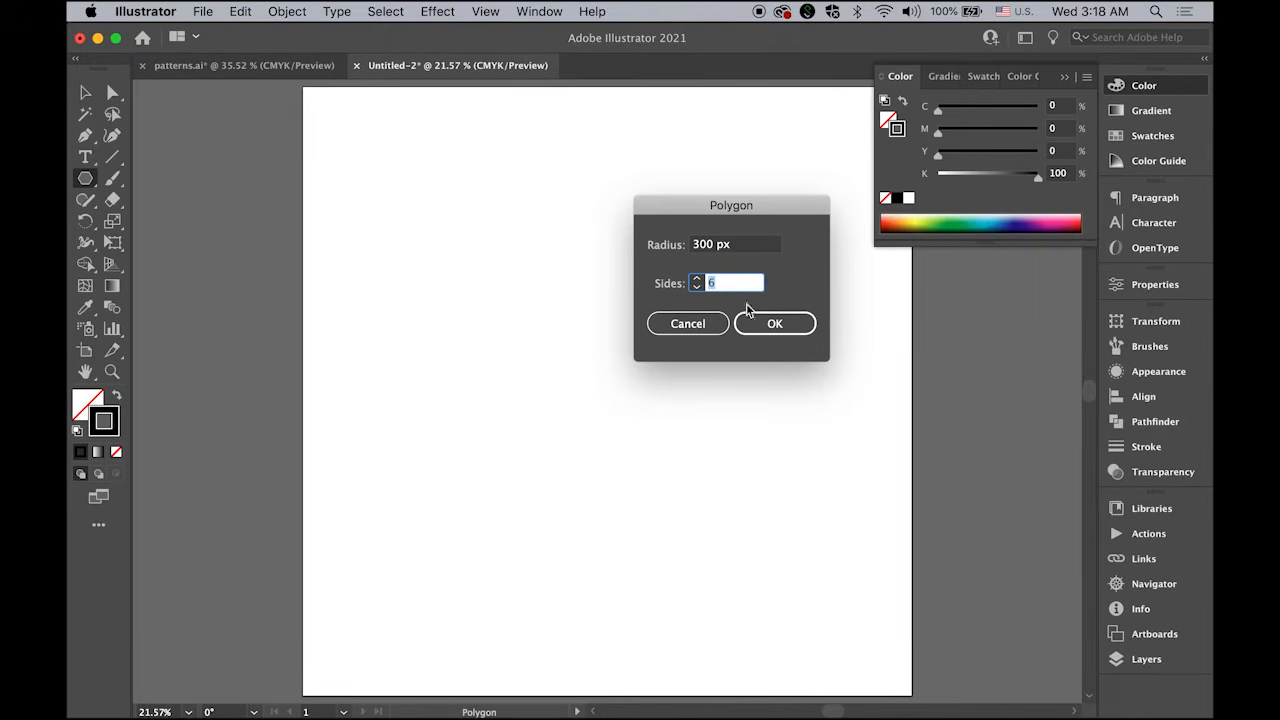
click(777, 331)
- Move the hexagon near the artboard's centre and rotate it 90° so that a corner points upward
click(86, 93)
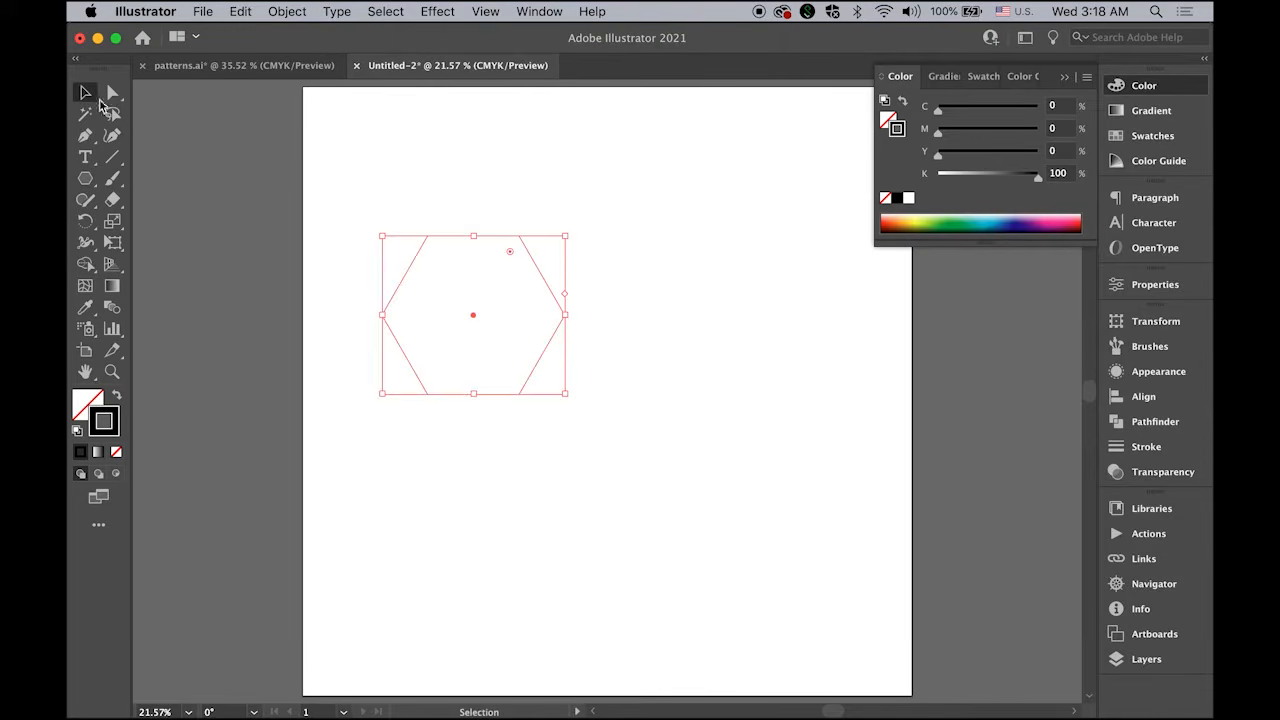
drag(568, 295, 665, 356)
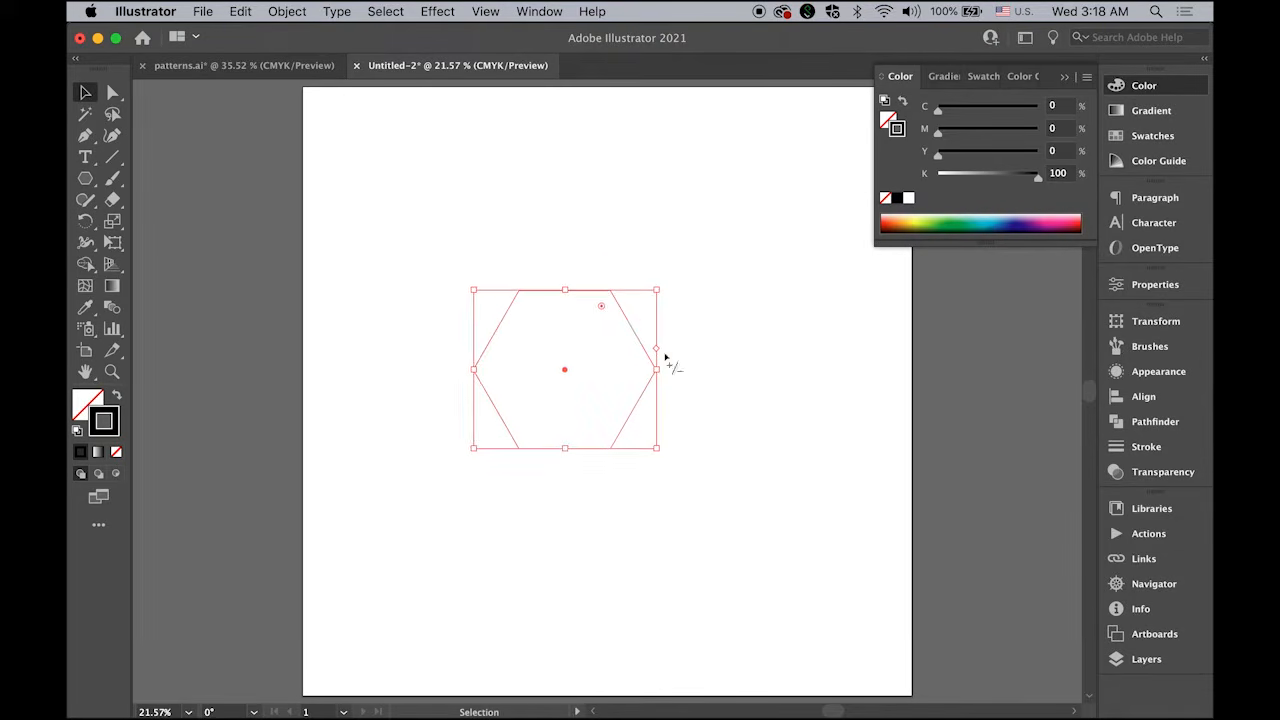
drag(660, 449, 619, 296)
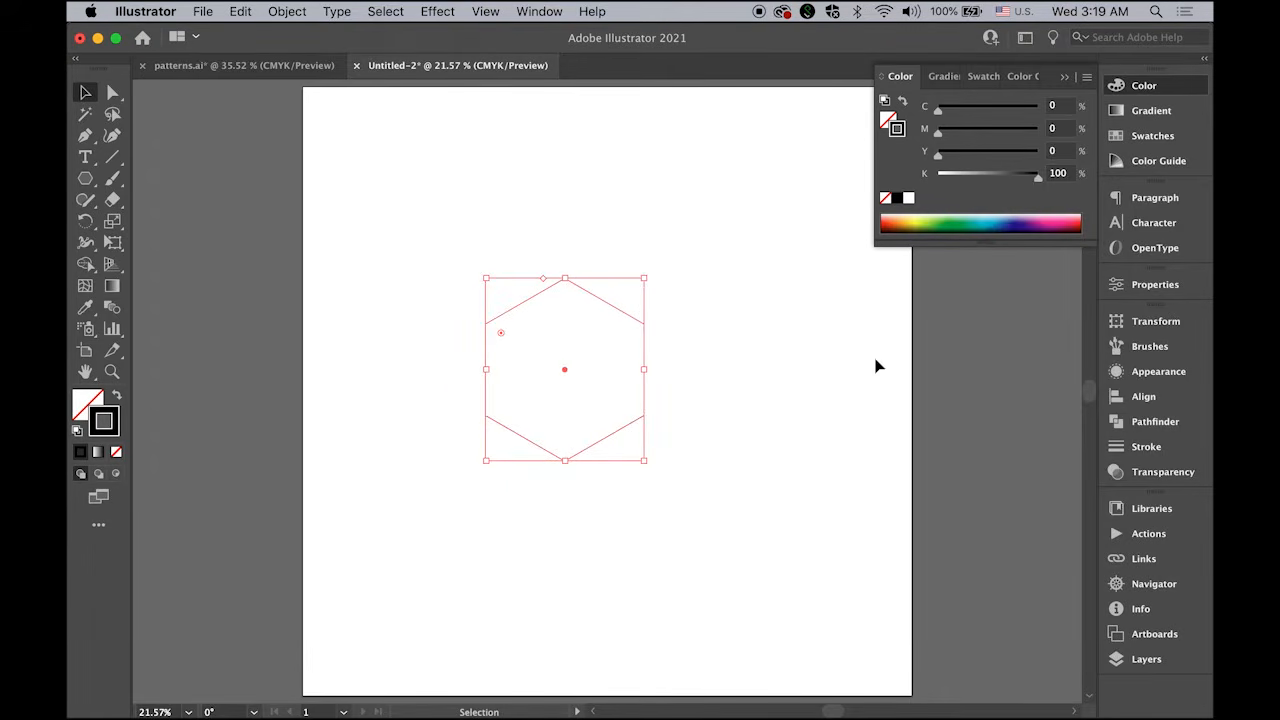
- Set the hexagon's stroke weight to 80 pt
click(1140, 447)
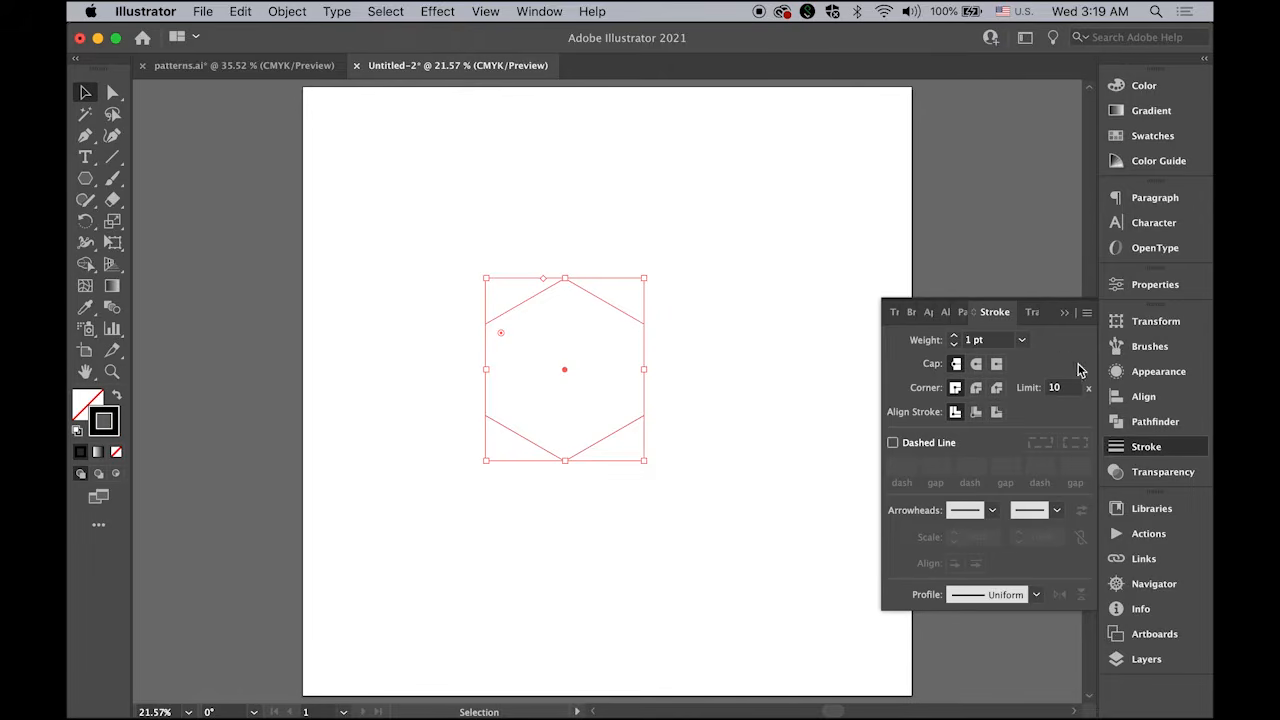
click(1022, 340)
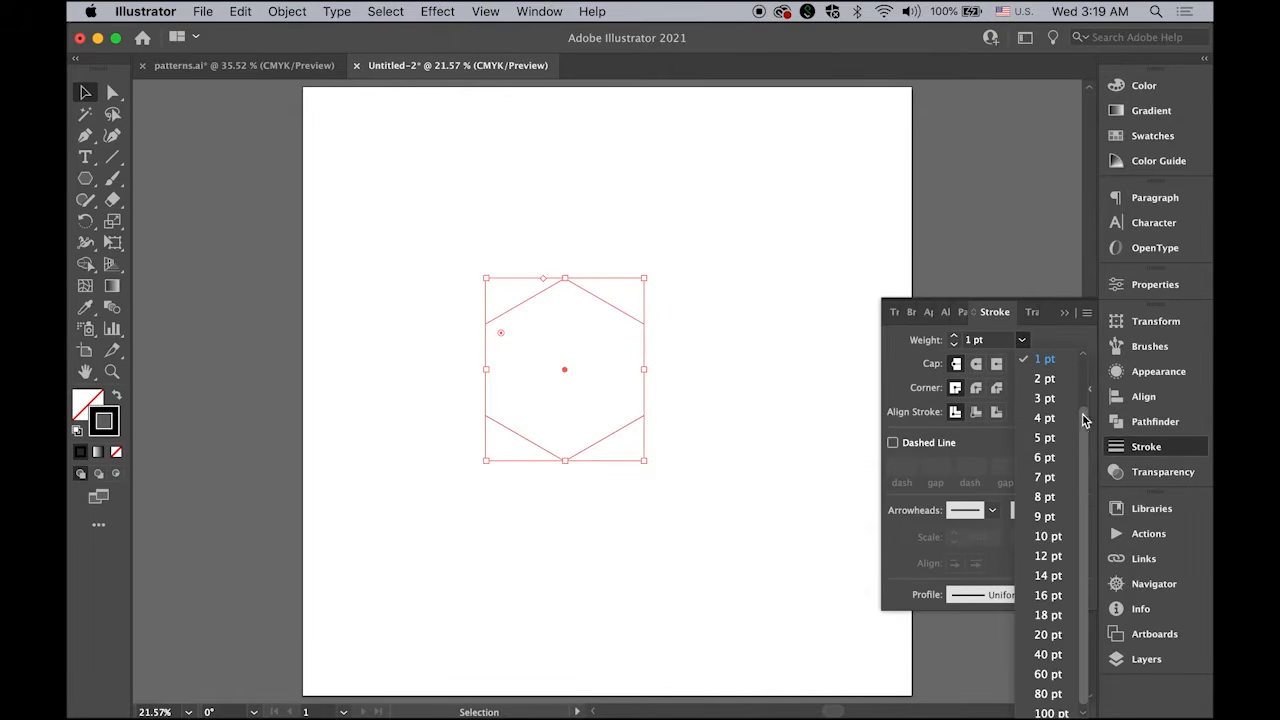
click(1048, 693)
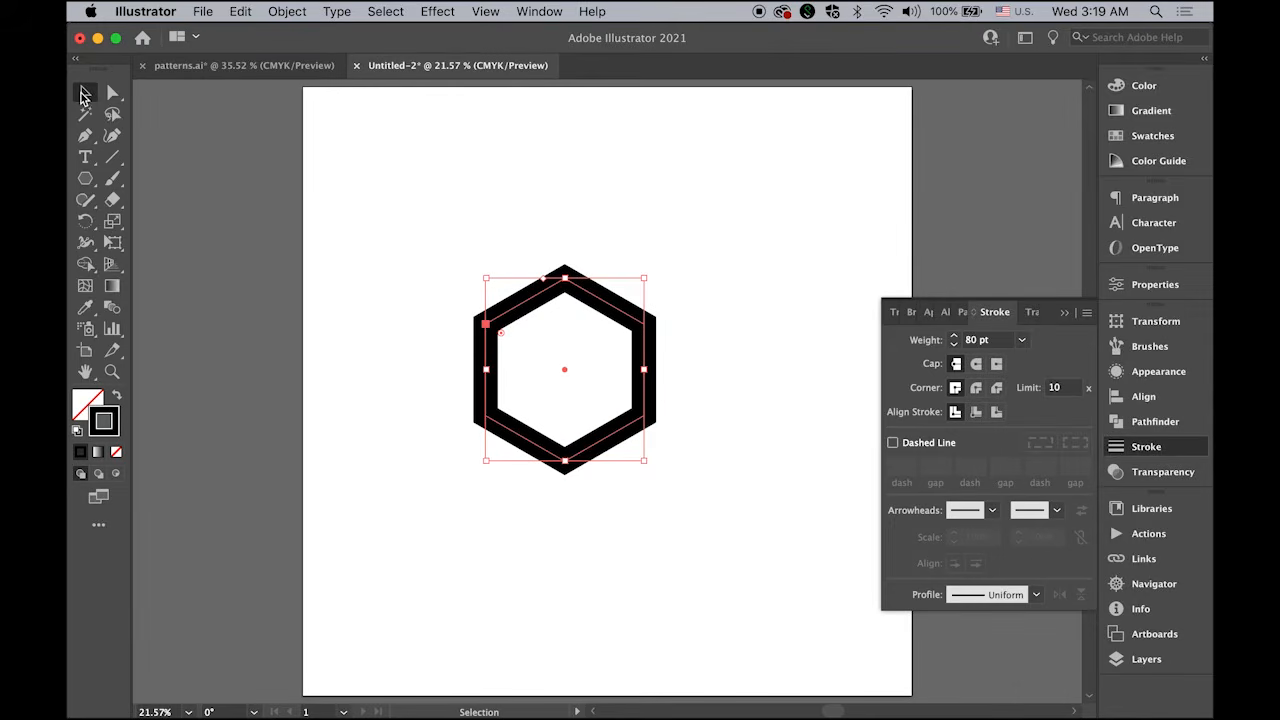
- Expand the hexagon's fill and stroke so the thick outline becomes a filled ring shape
click(377, 203)
click(651, 321)
click(276, 10)
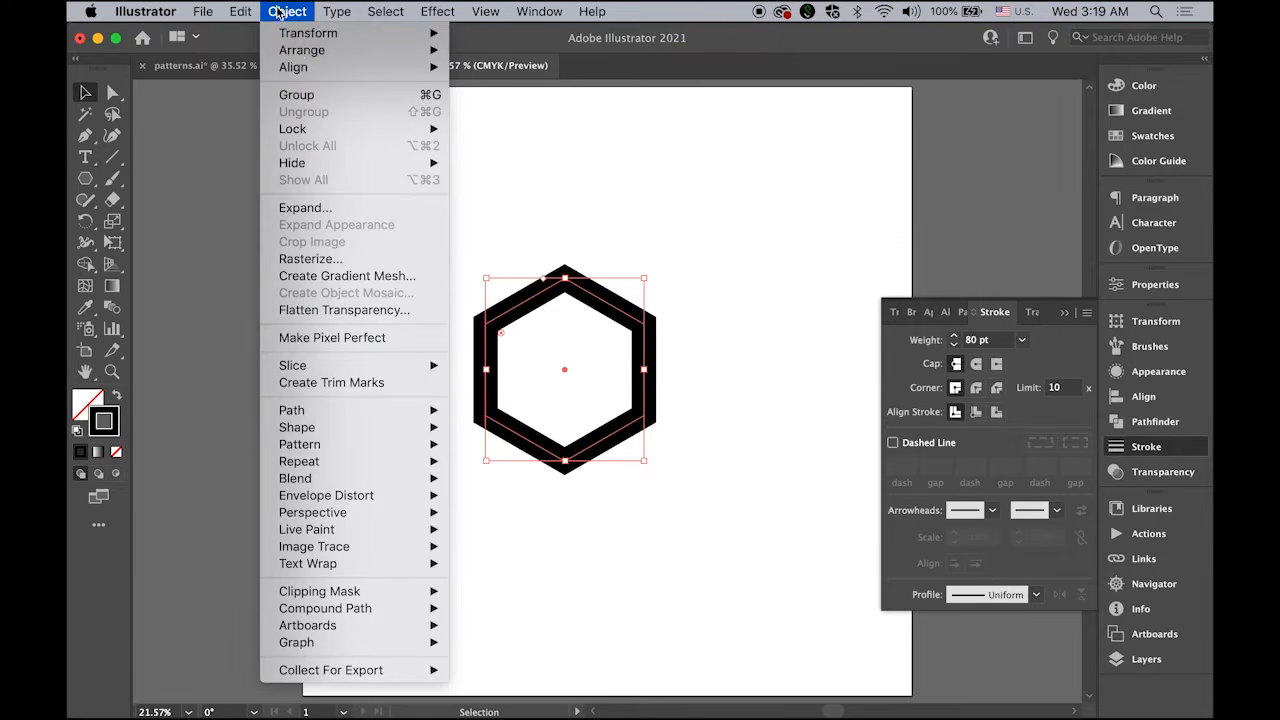
click(347, 209)
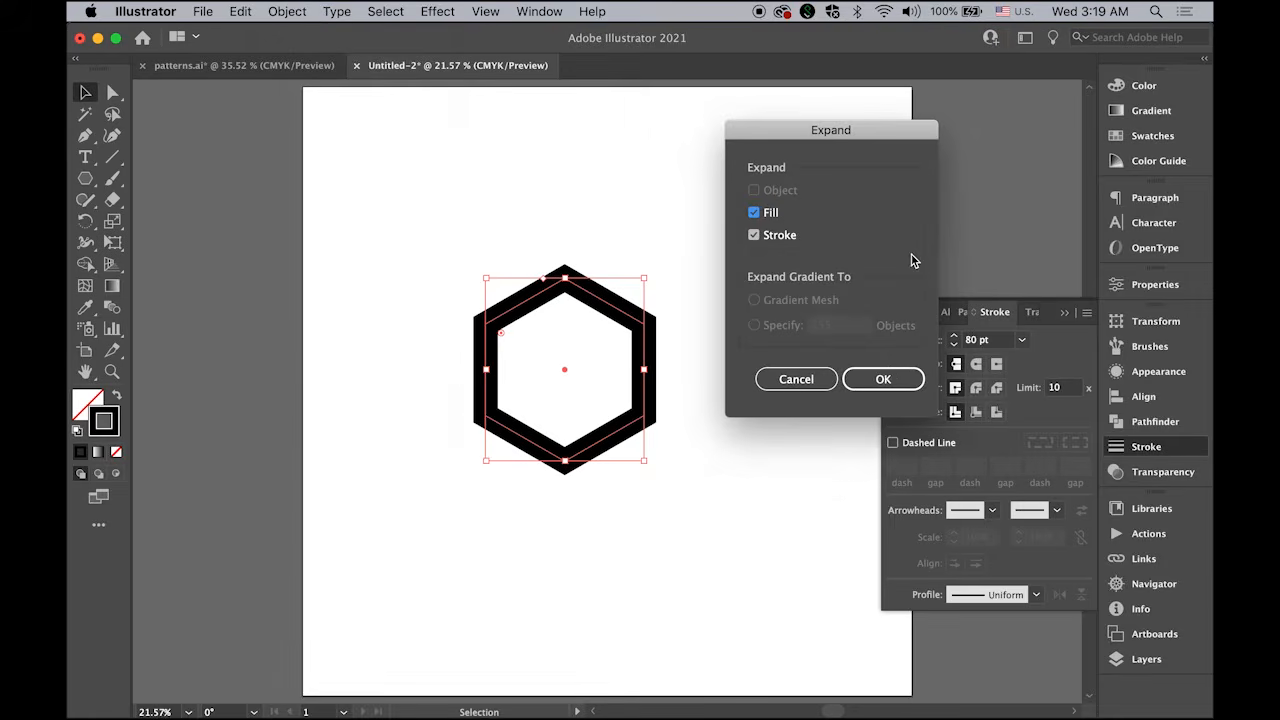
click(887, 378)
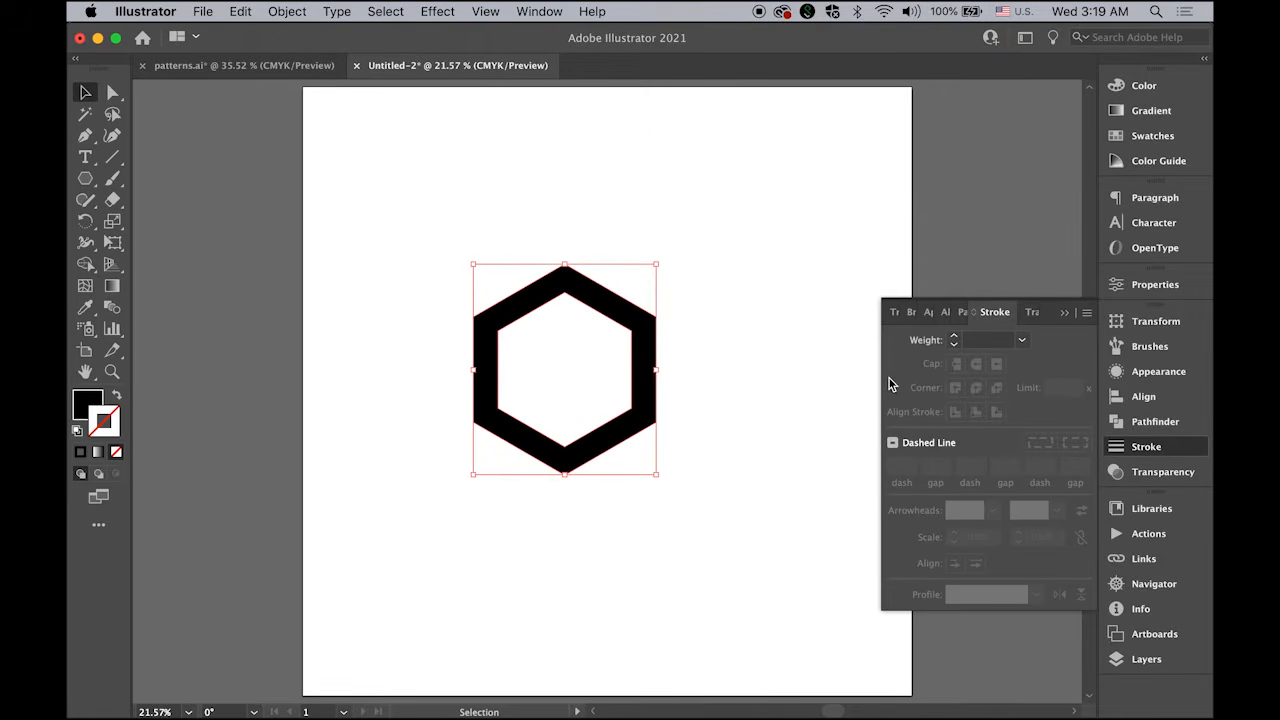
click(1065, 313)
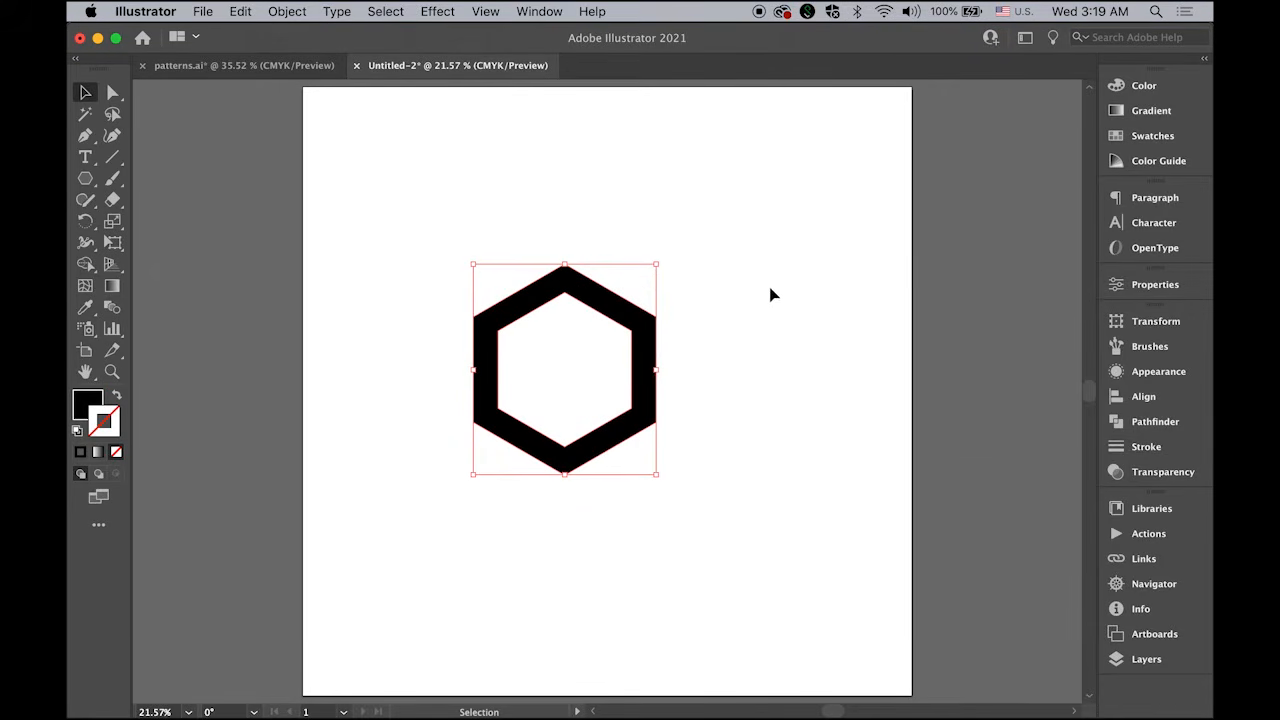
- Deselect the hexagon ring and swap the default colours to no fill and a black stroke
key(z)
drag(537, 329, 758, 429)
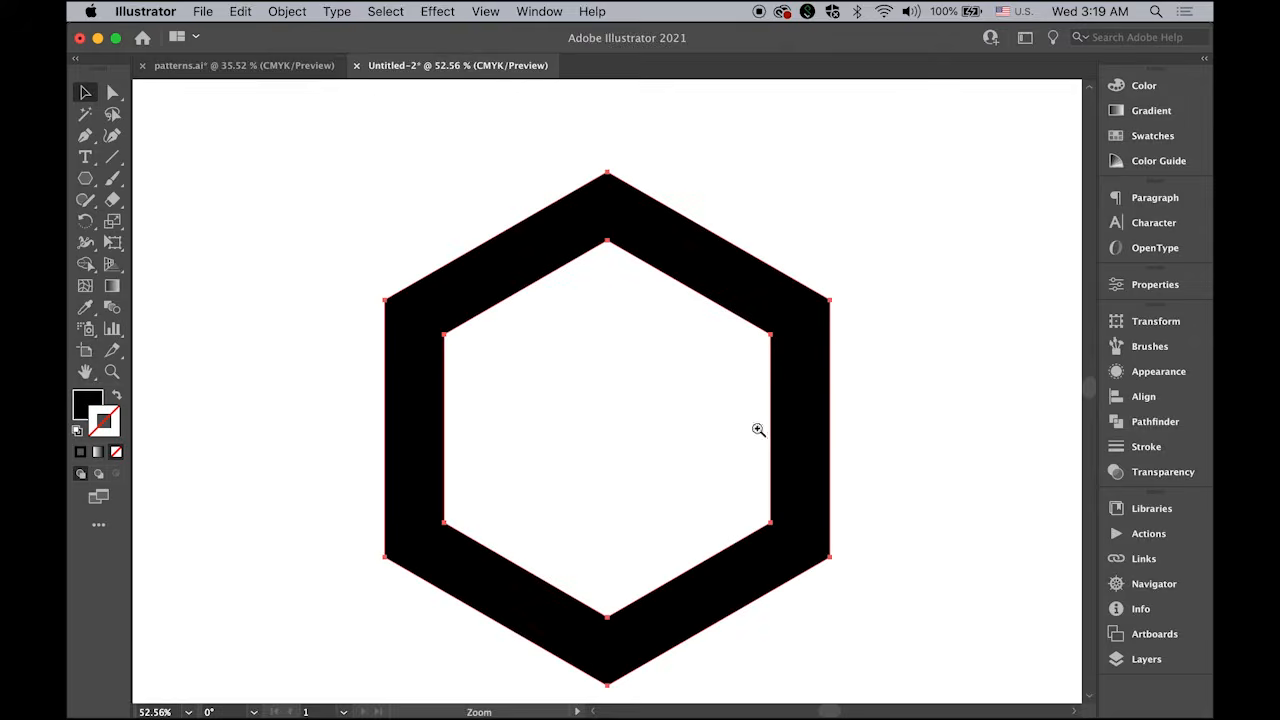
drag(686, 412, 652, 383)
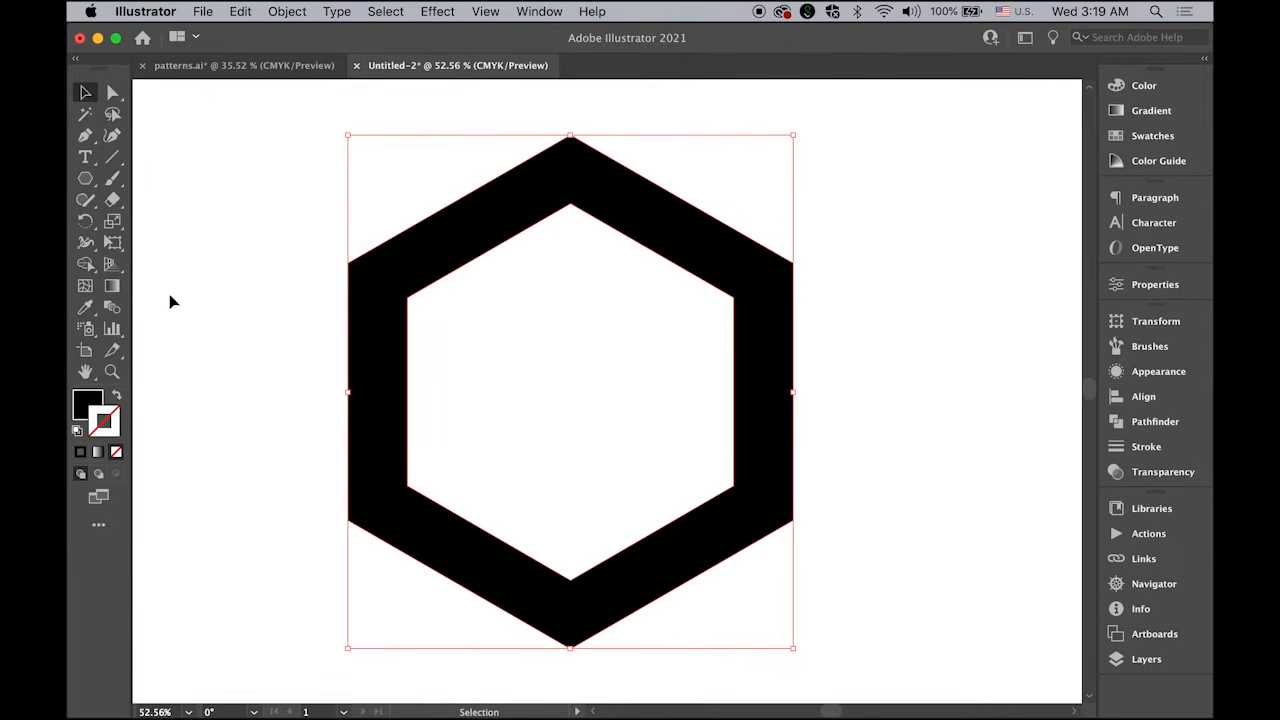
click(117, 397)
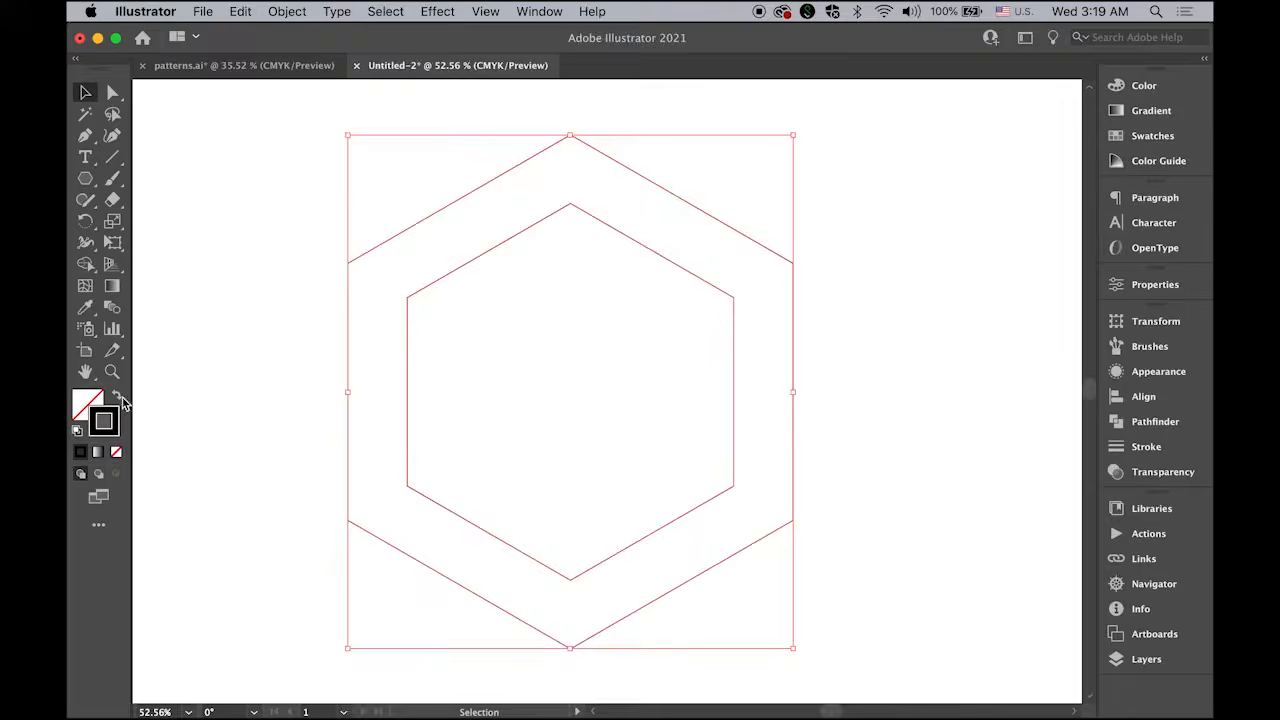
key(super+z)
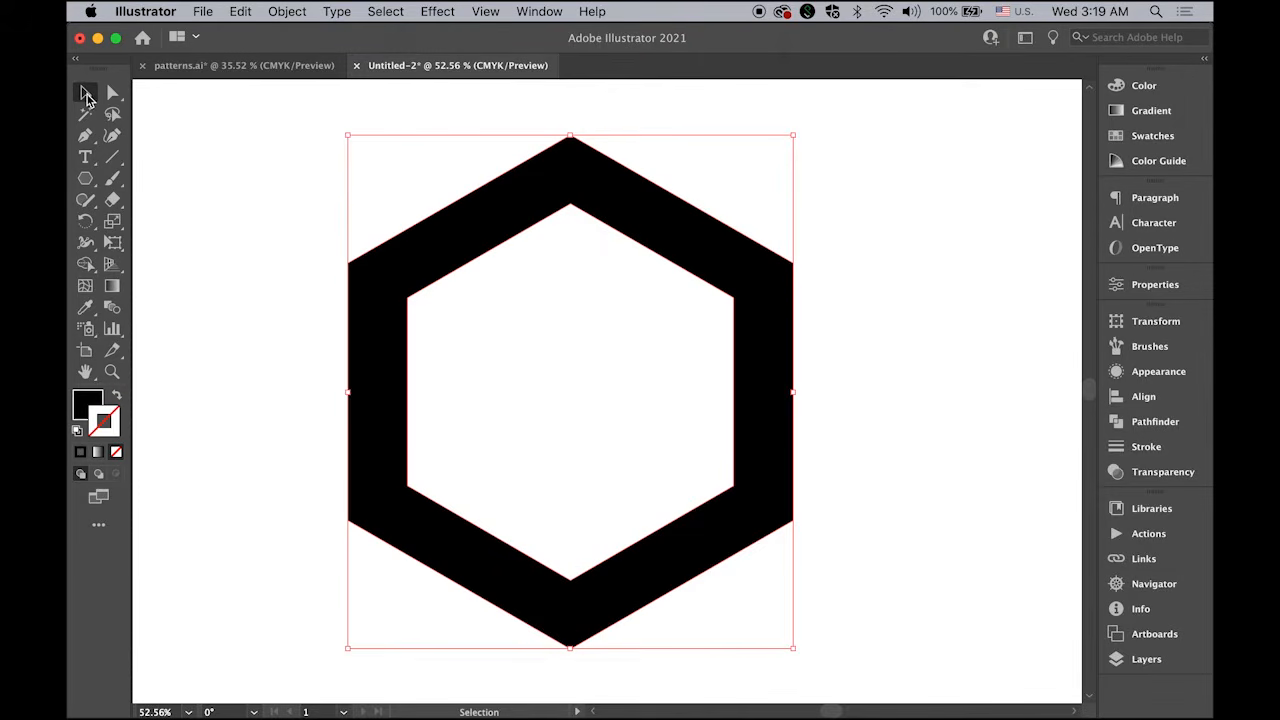
click(214, 400)
click(117, 397)
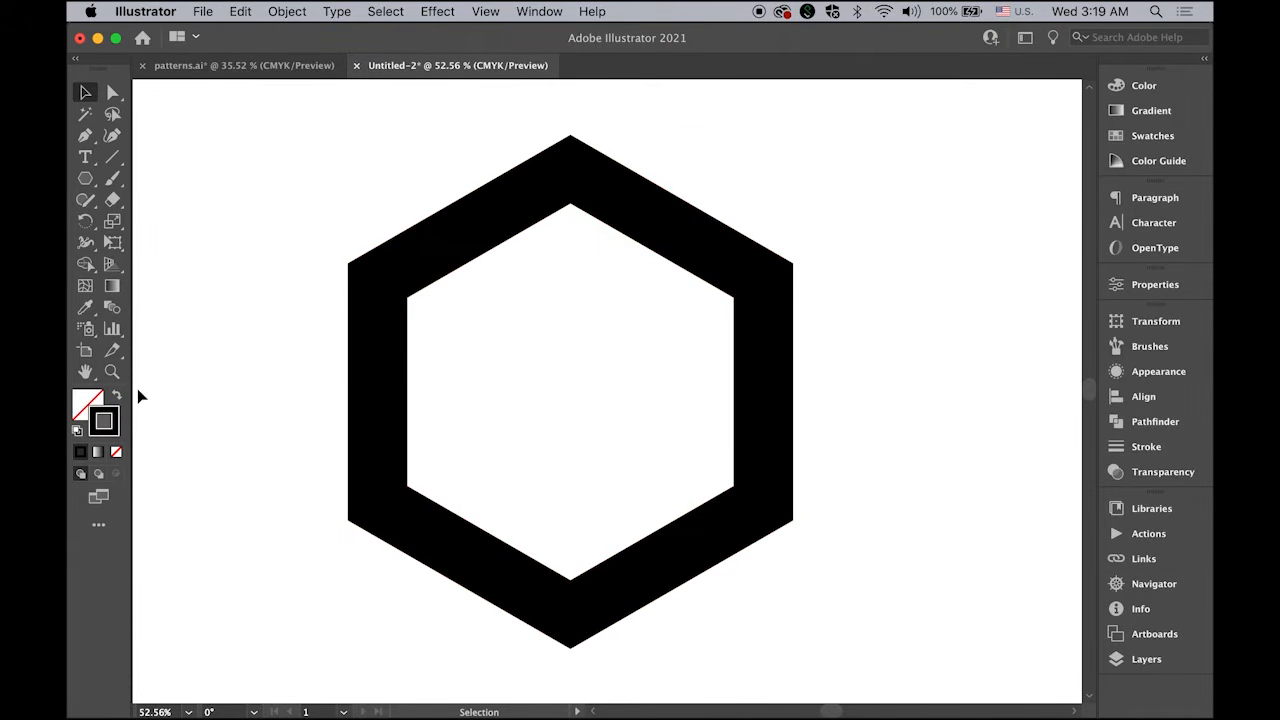
- Draw three separate Pen tool lines joining the ring's outer and inner corners at the top, lower left and lower right
click(85, 135)
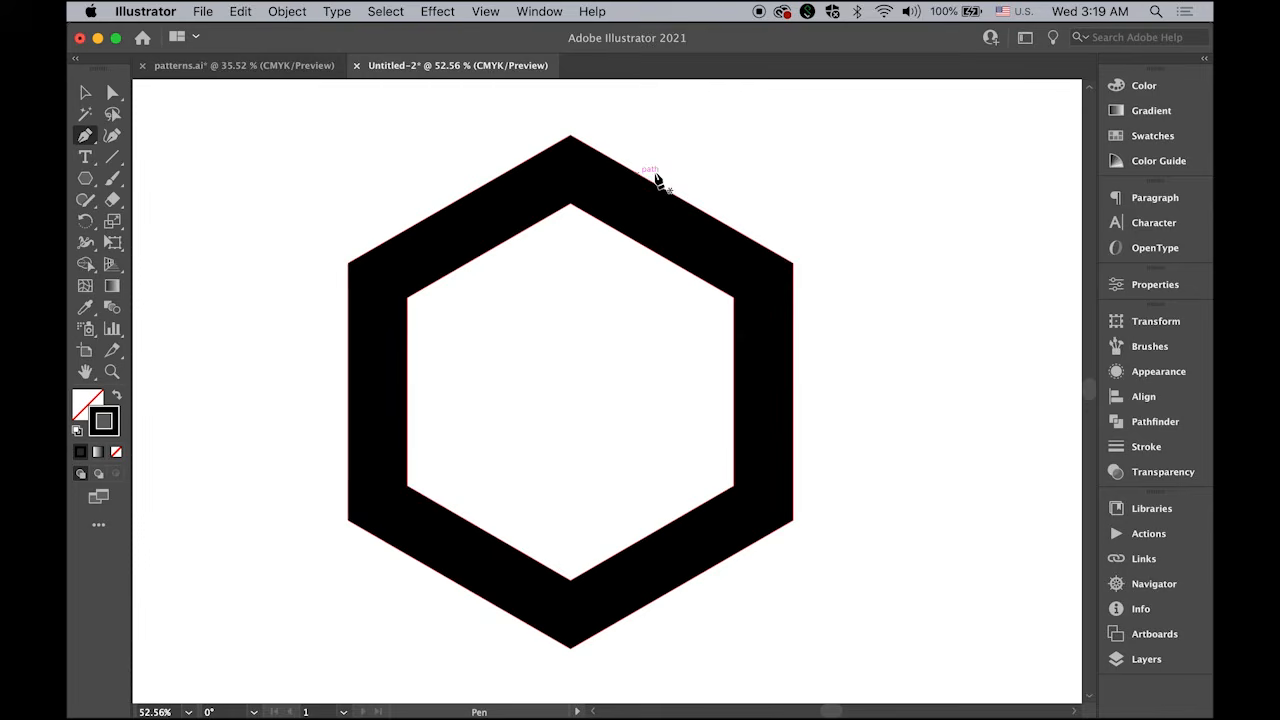
click(570, 136)
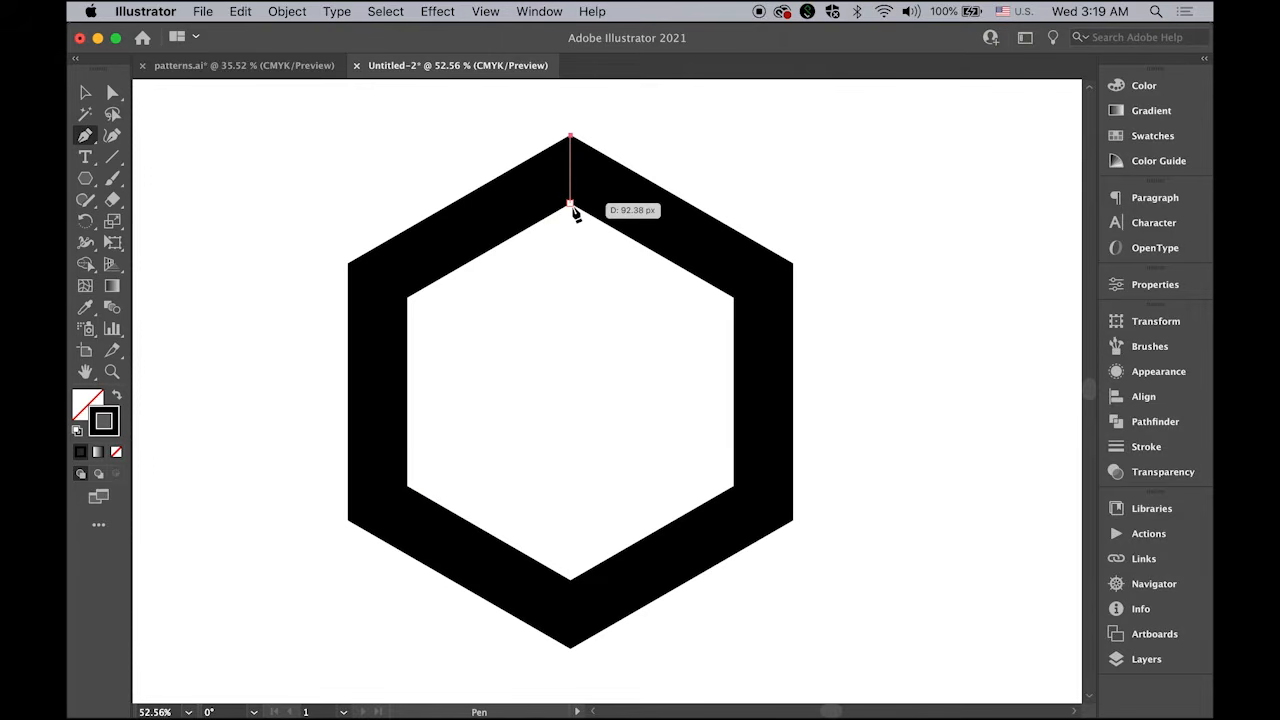
click(571, 205)
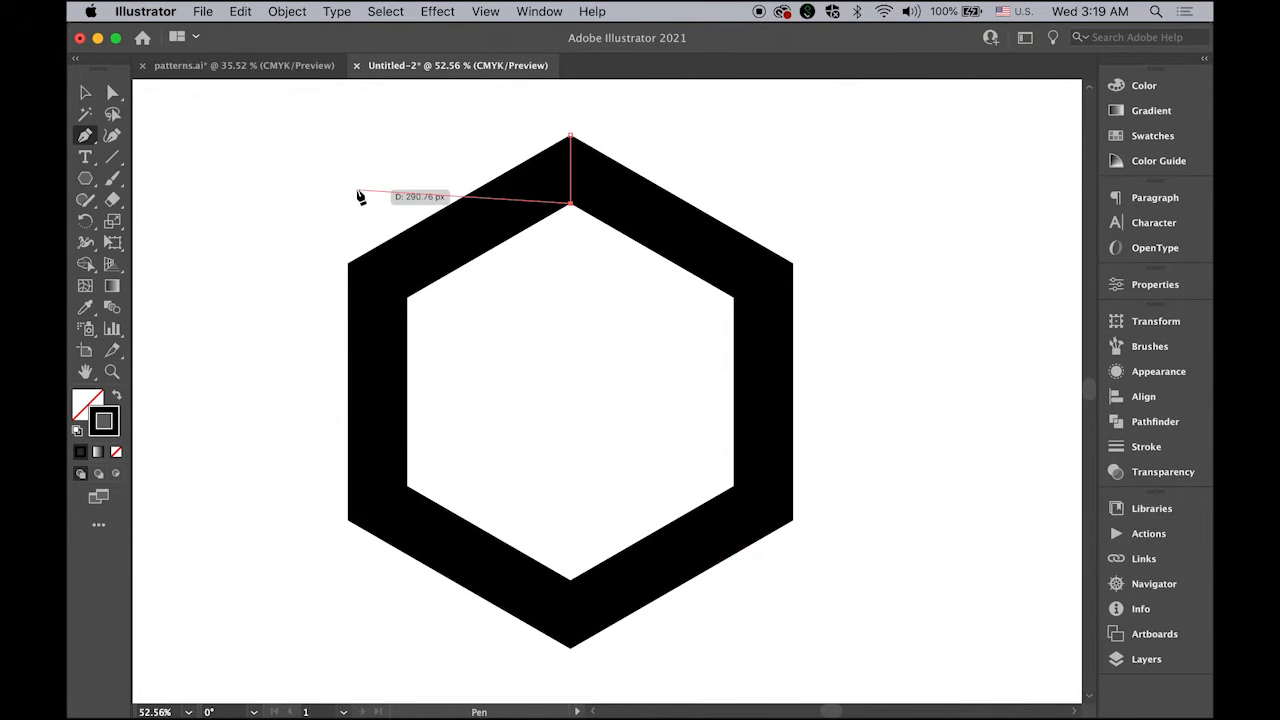
key(Escape)
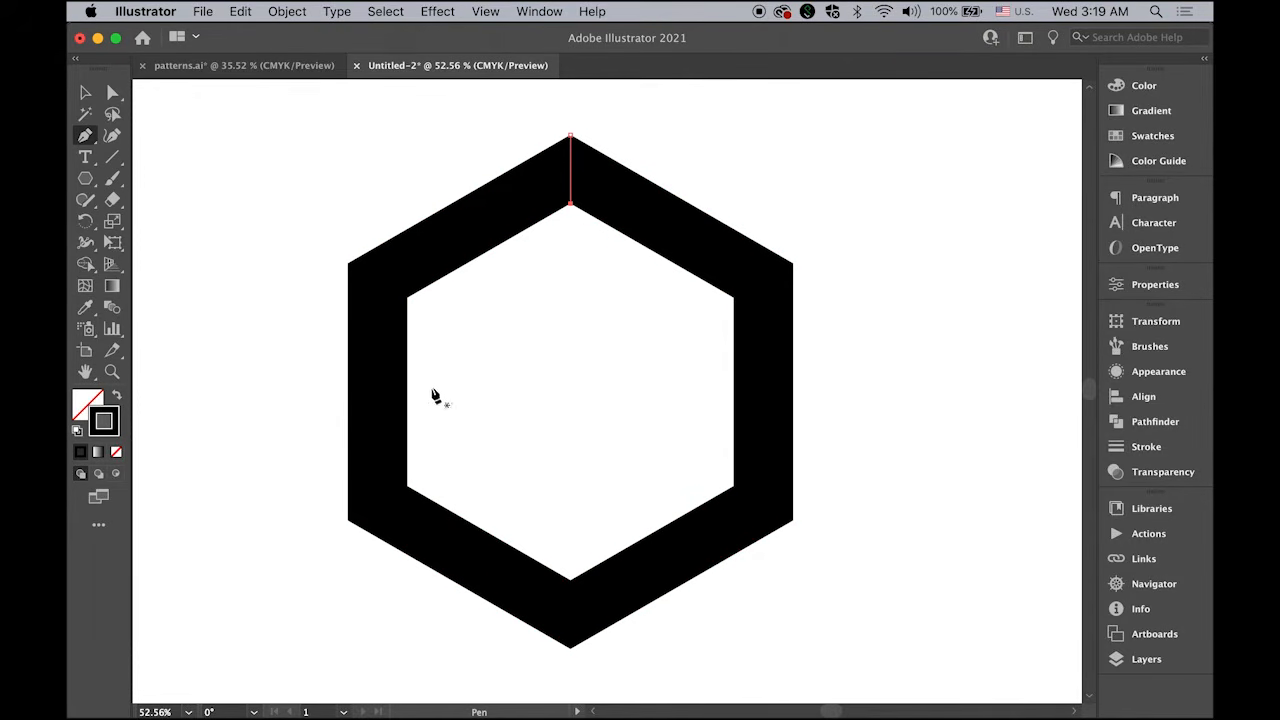
click(347, 520)
click(407, 486)
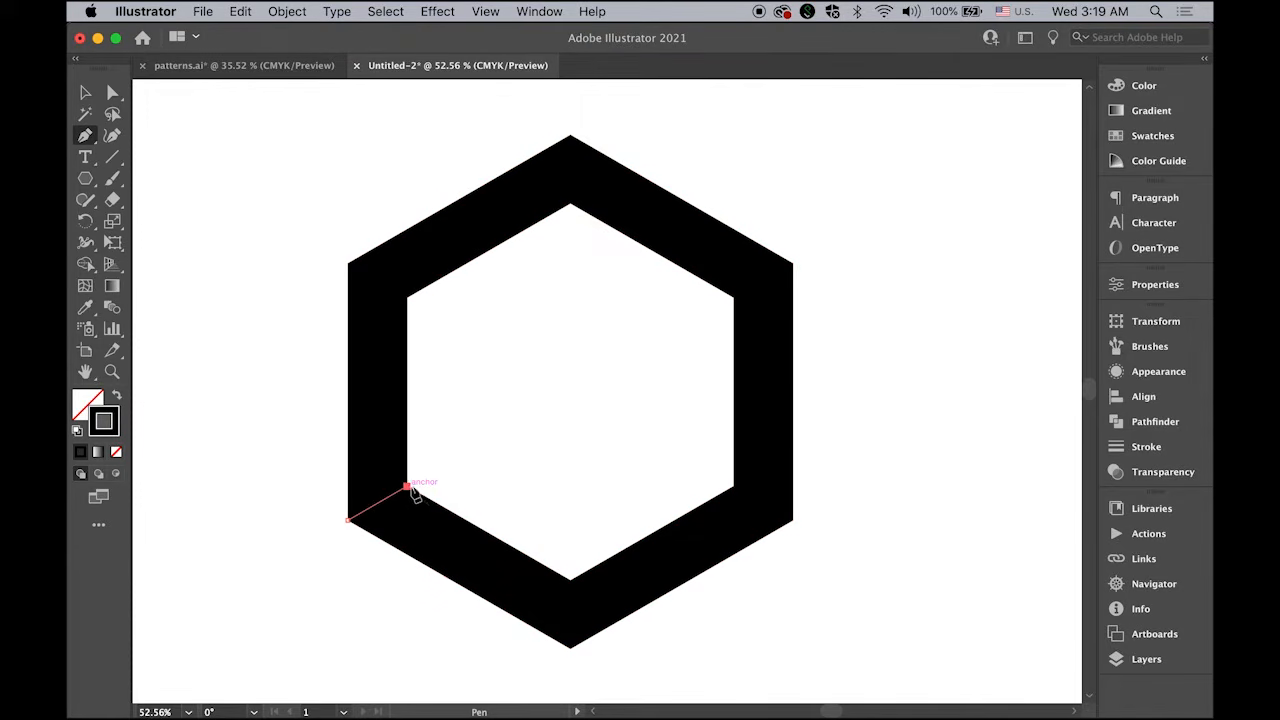
key(Escape)
click(792, 521)
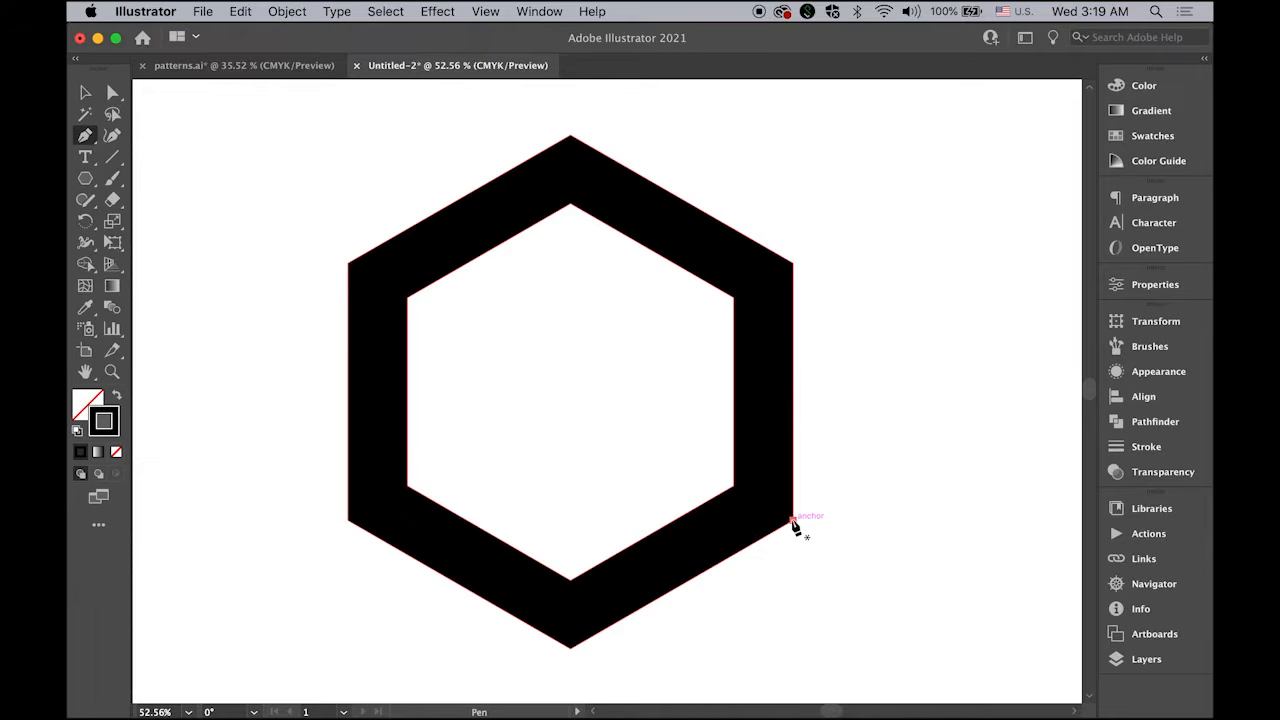
click(734, 489)
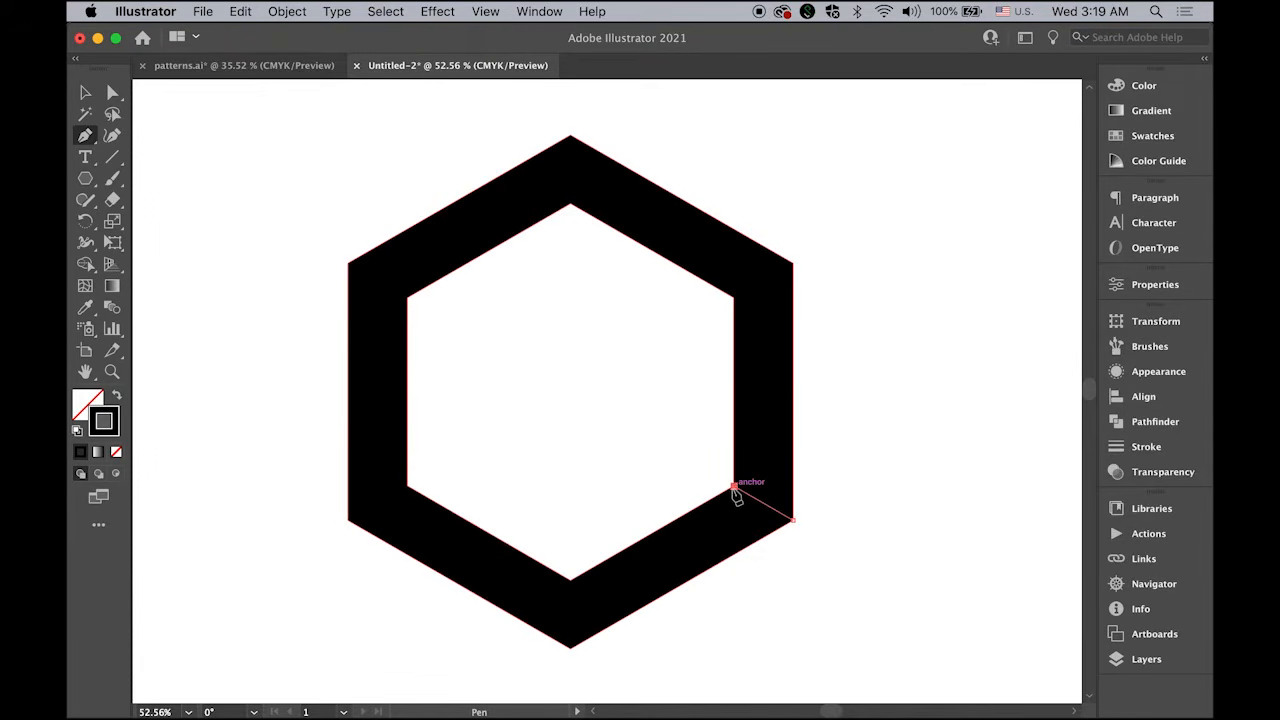
key(Escape)
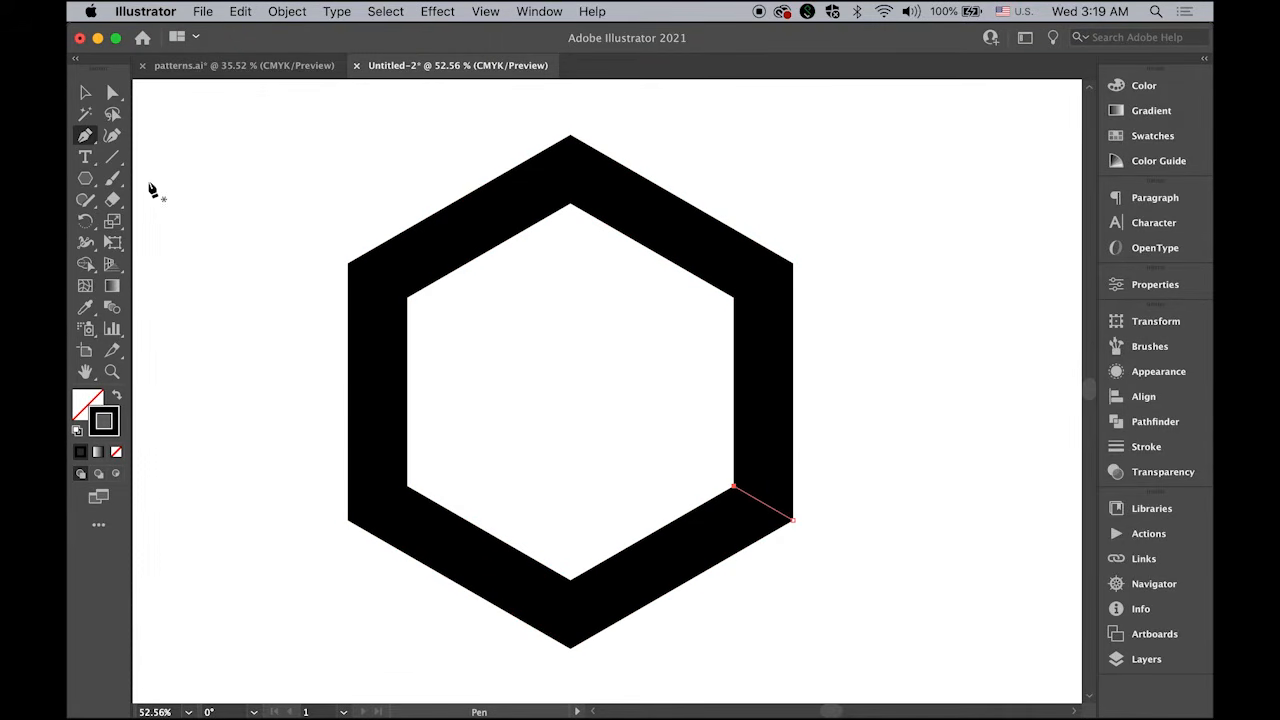
- Select the ring together with the three lines, split it with Pathfinder Divide, and ungroup the pieces
click(85, 93)
click(305, 156)
mouse_move(273, 141)
mouse_down()
mouse_move(706, 447)
mouse_move(844, 594)
mouse_up()
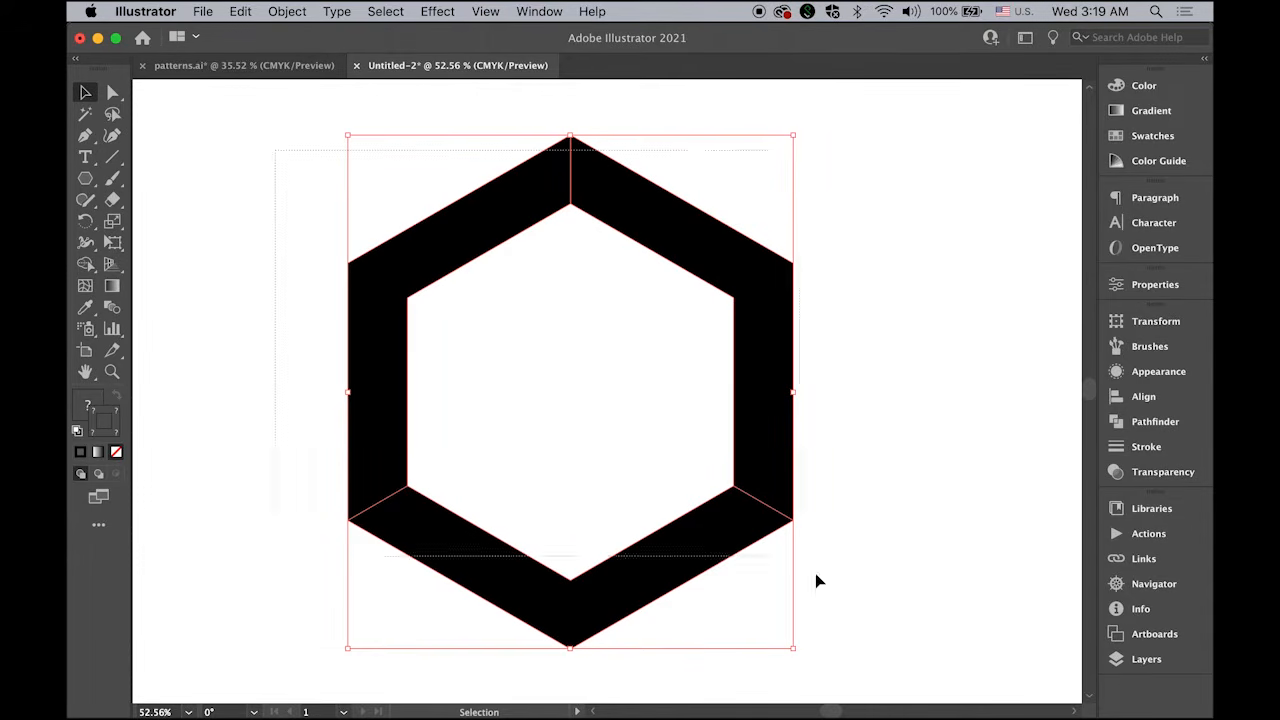
click(1150, 423)
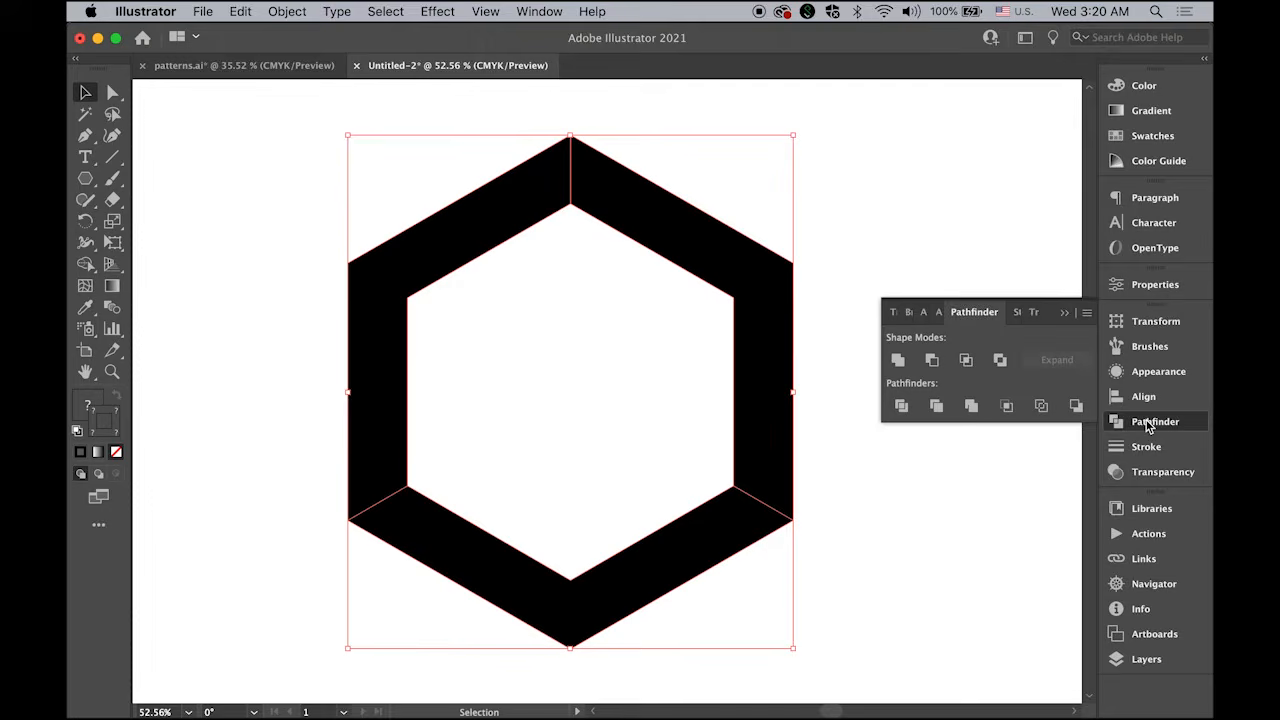
click(521, 12)
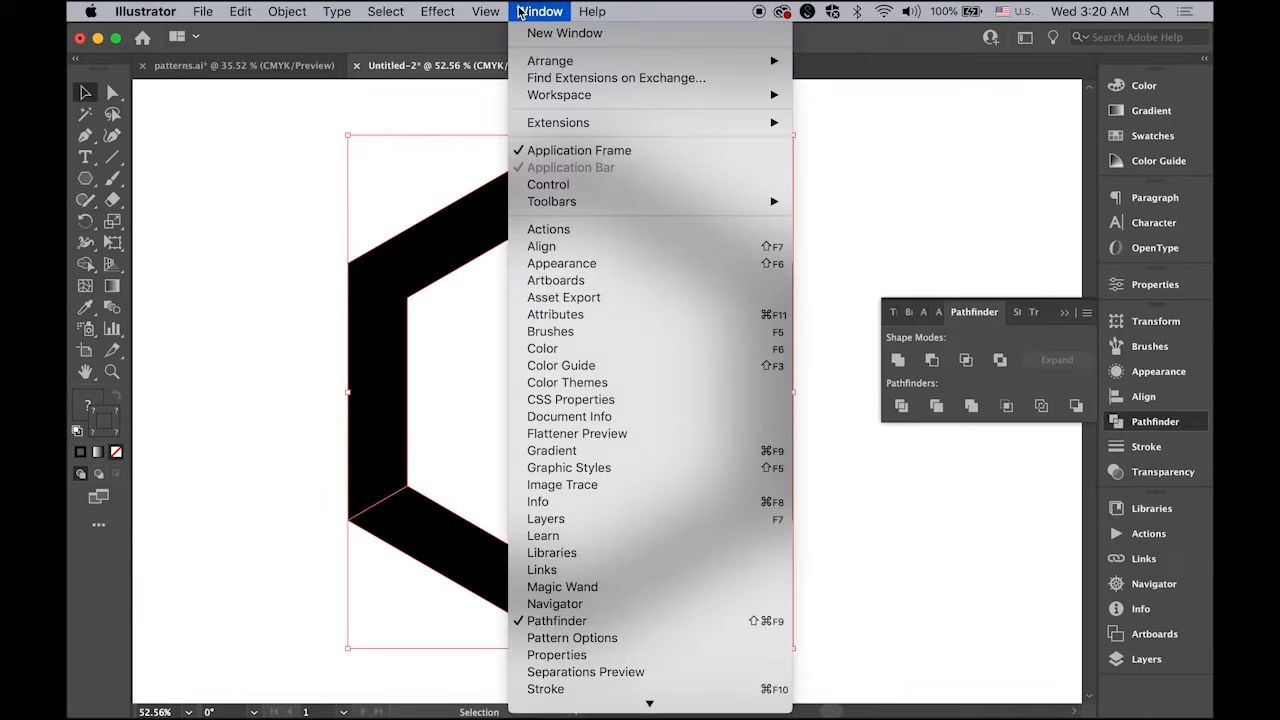
click(1020, 345)
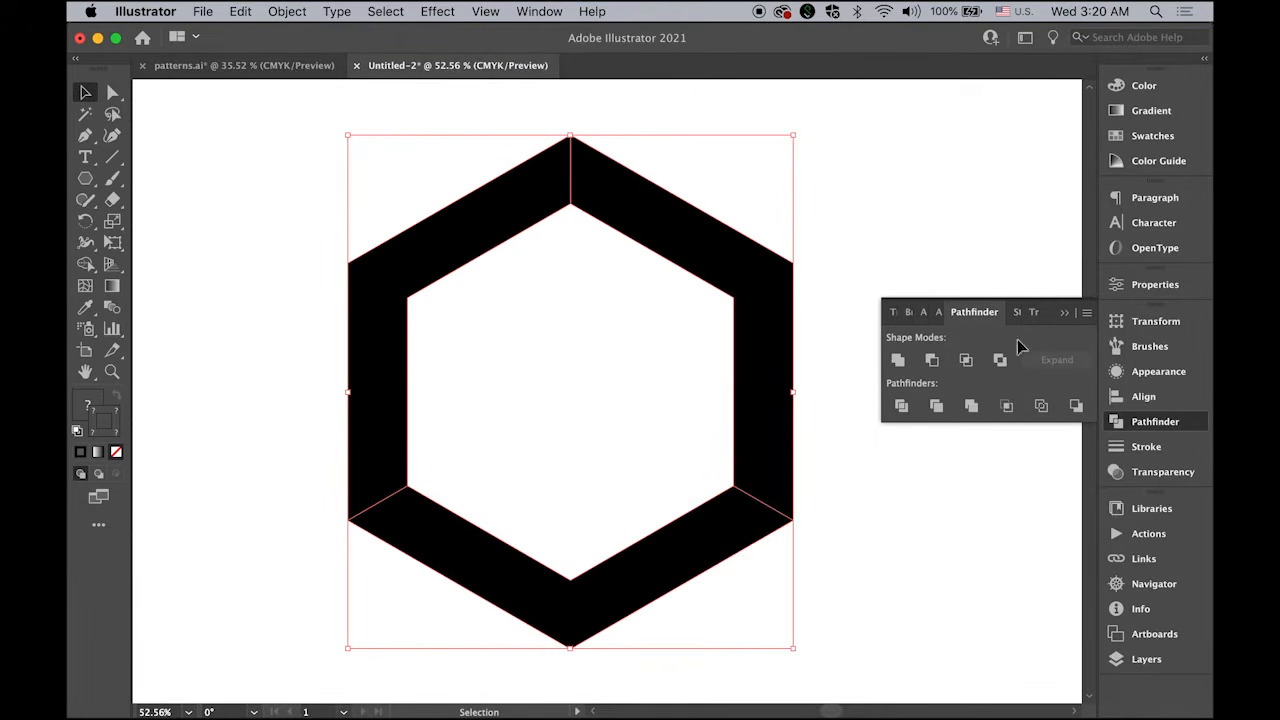
click(902, 406)
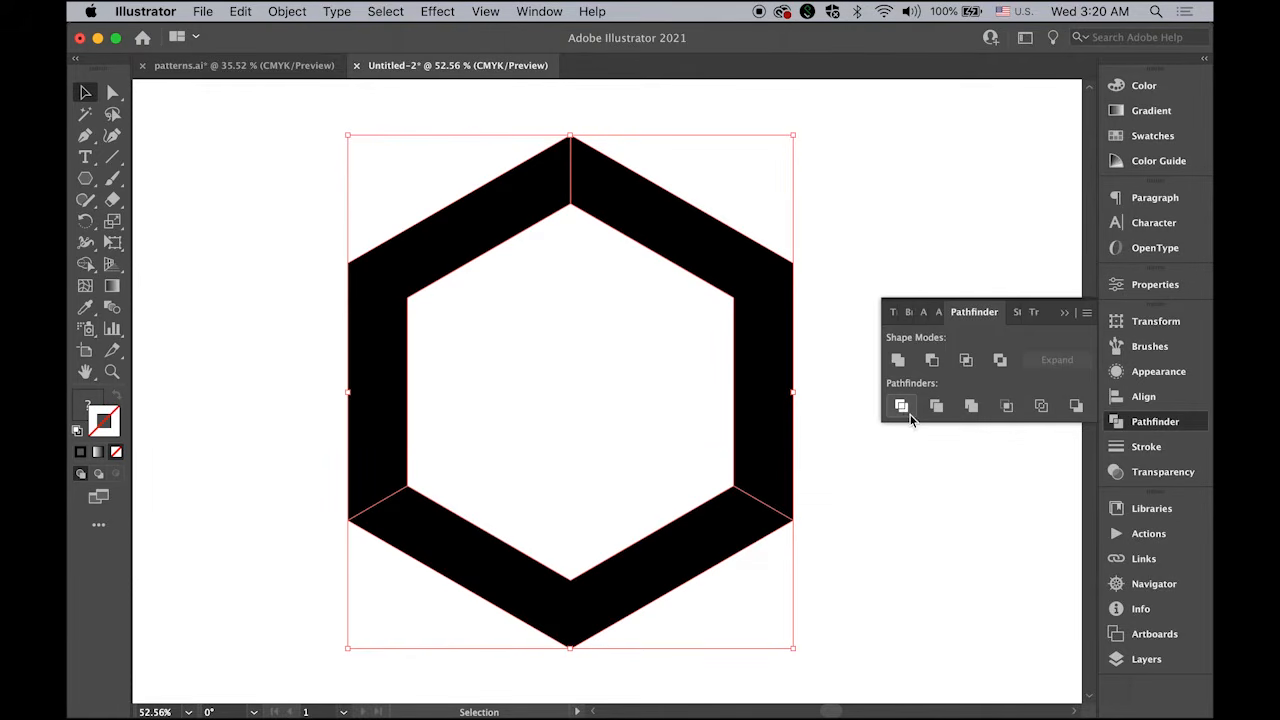
click(287, 11)
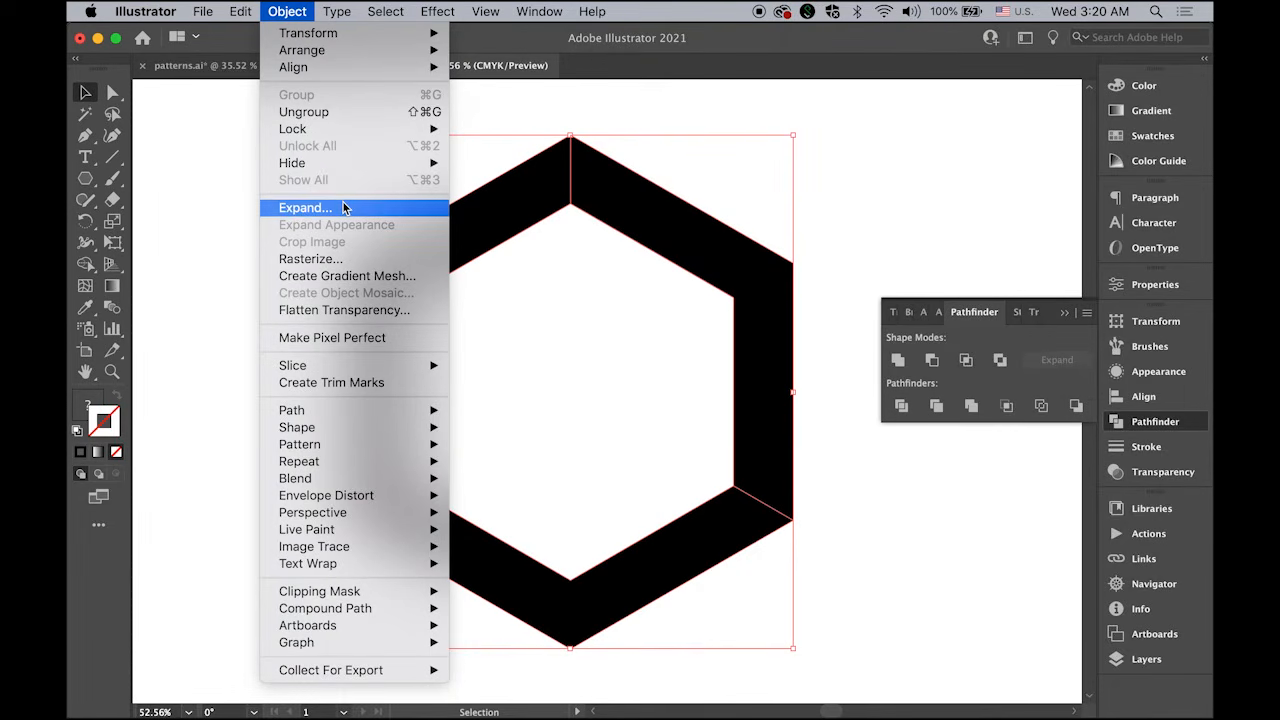
click(353, 117)
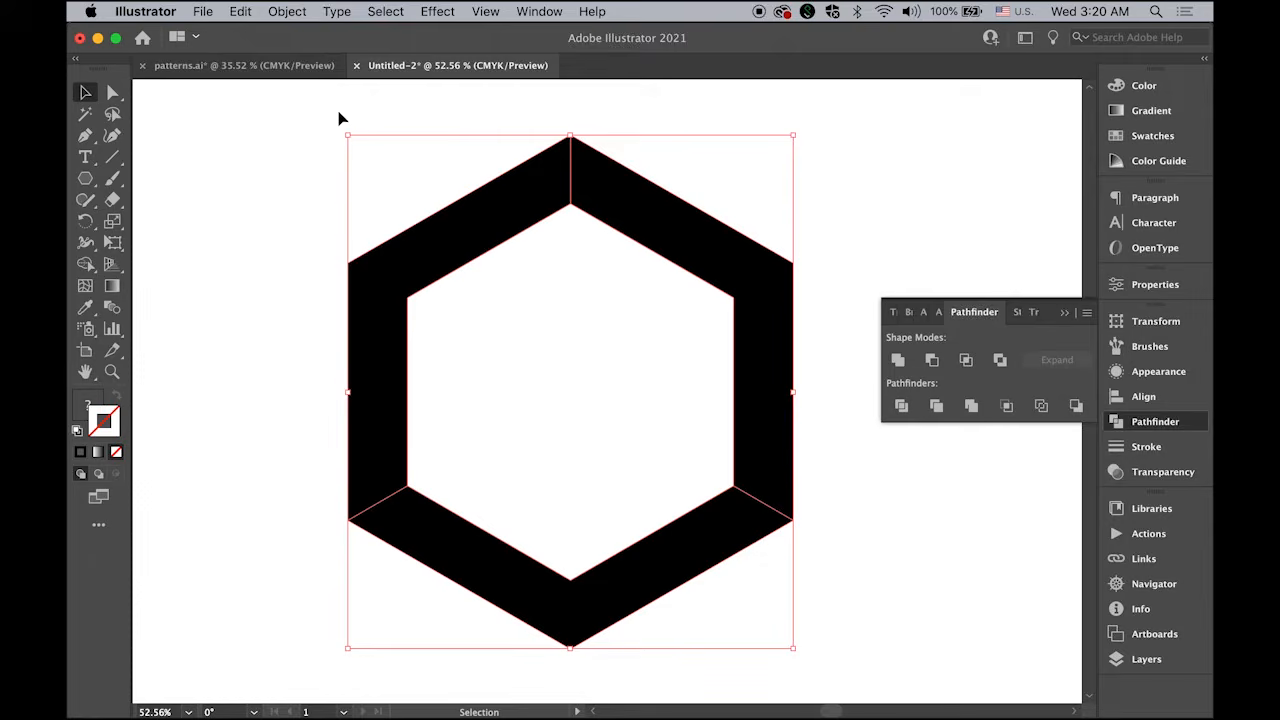
- Move the ring's upper-left and upper-right pieces outward to check that they are separate, and undo both moves
click(236, 137)
drag(434, 234, 323, 197)
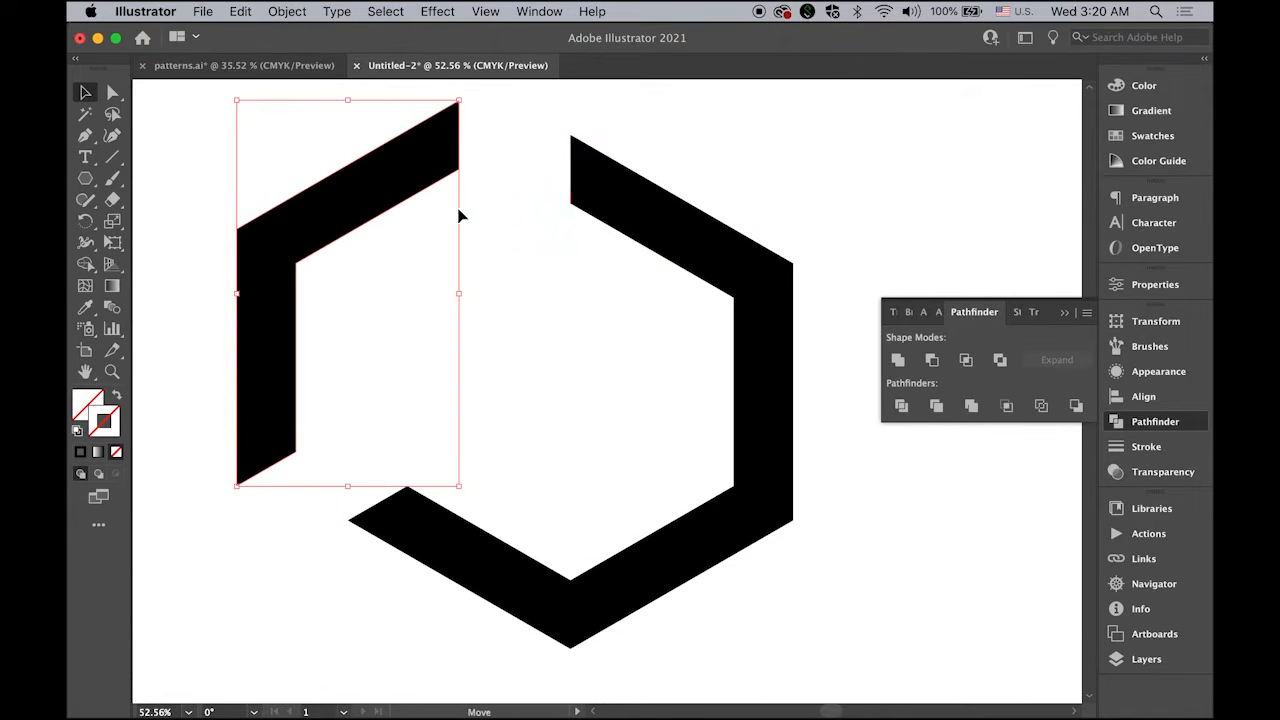
drag(645, 232, 705, 196)
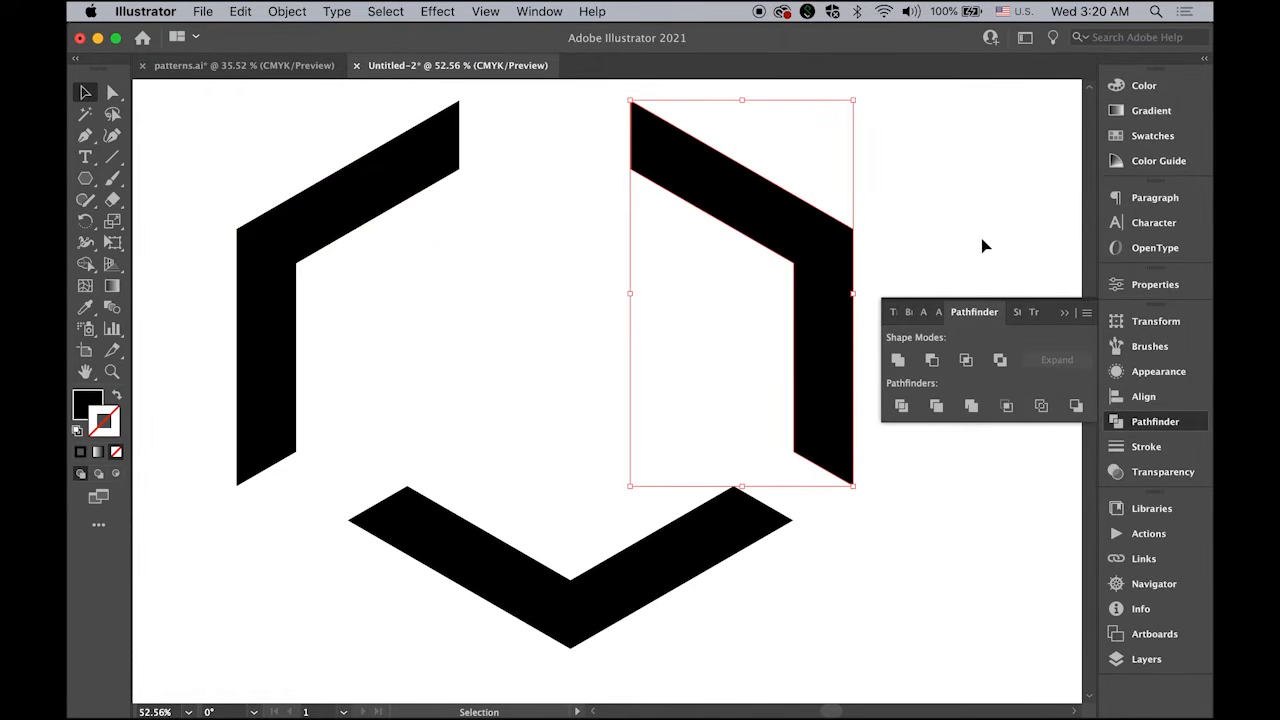
key(super+z)
key(super+z)
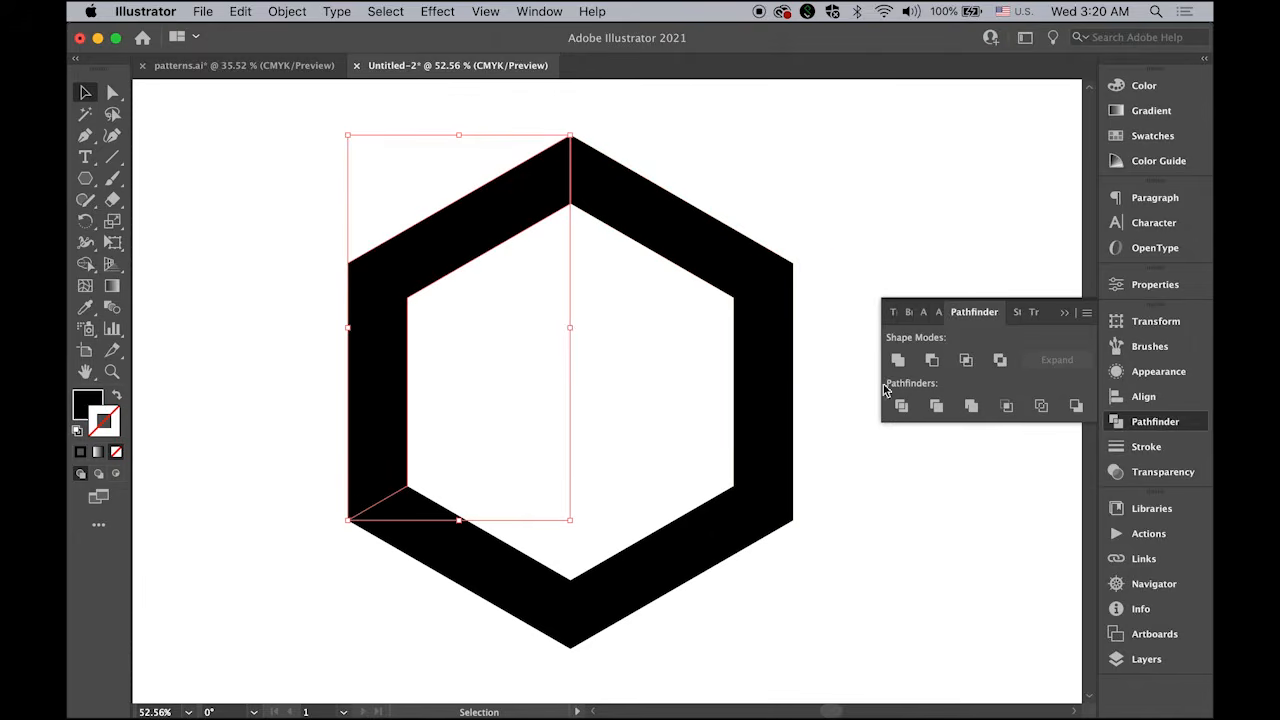
- Fill the ring's upper-left piece with a linear white-to-black gradient at 0°
click(1064, 311)
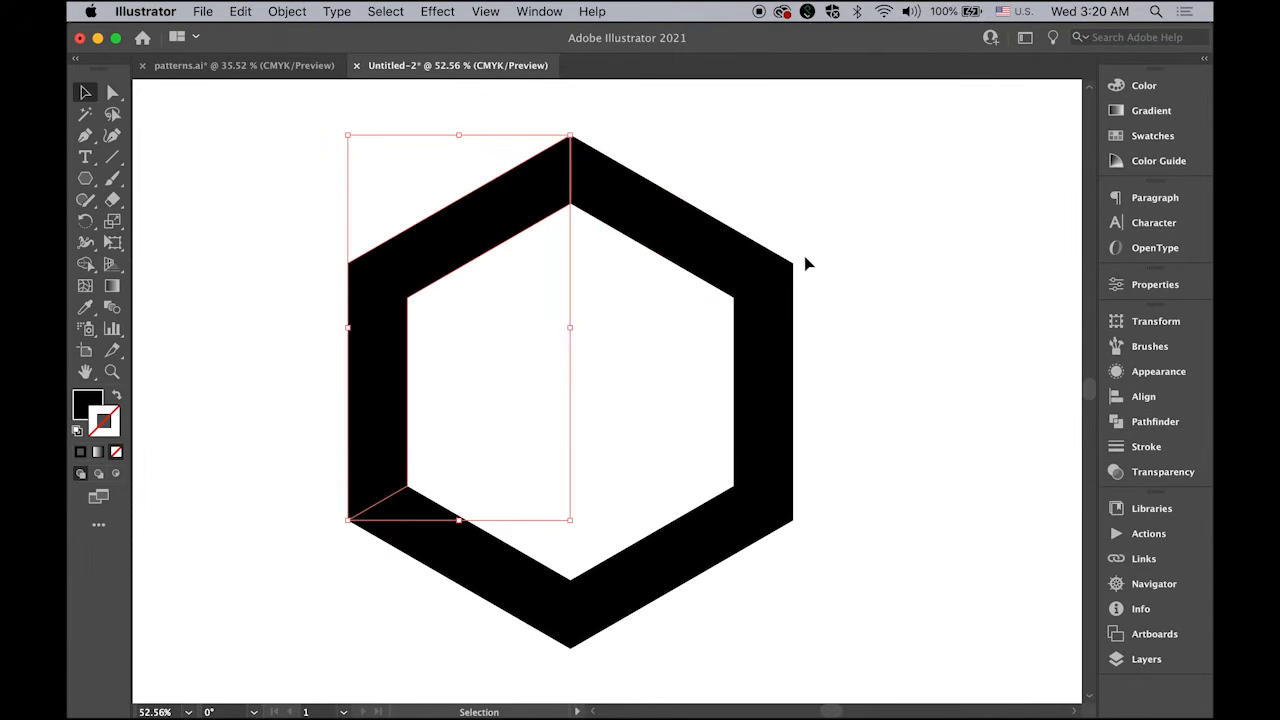
click(90, 403)
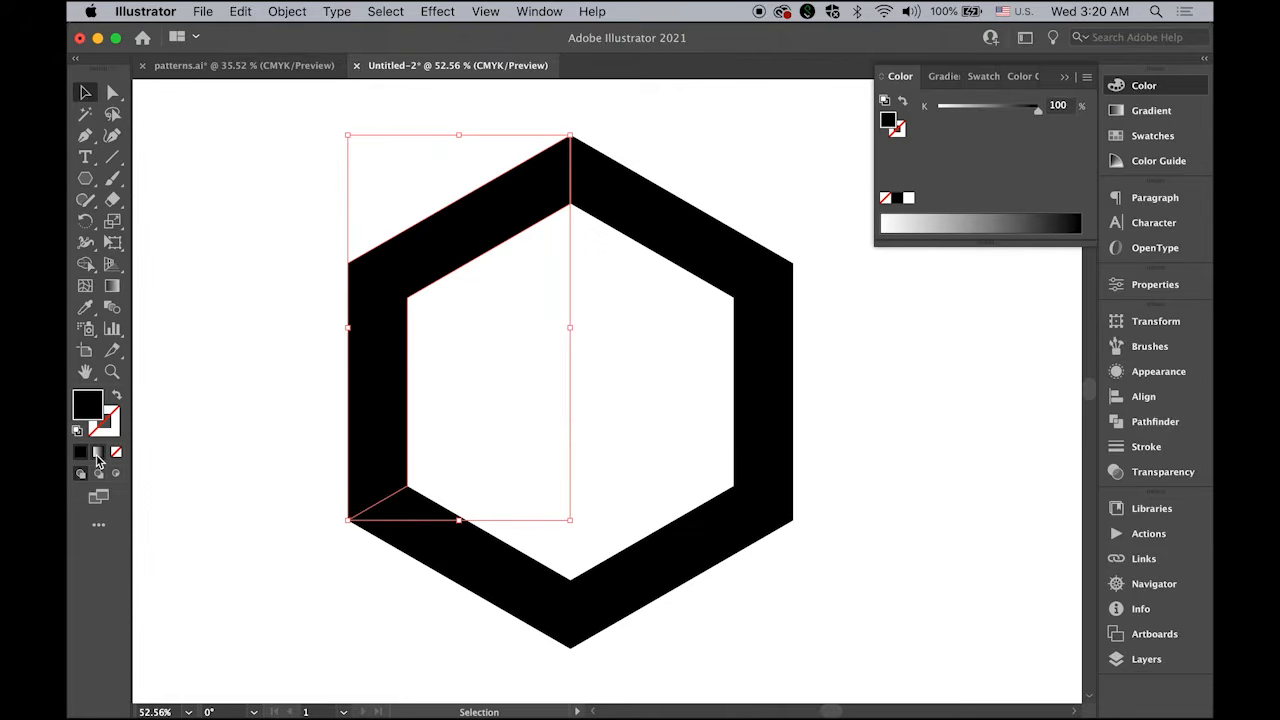
click(98, 455)
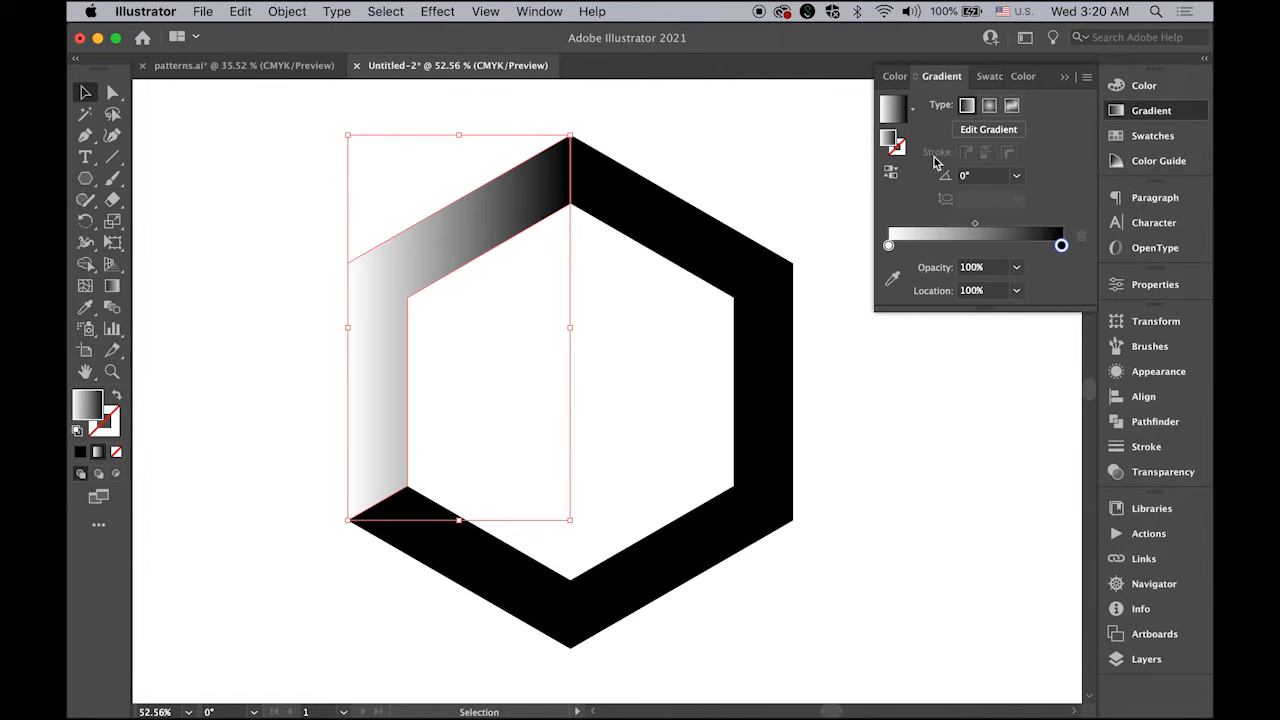
click(533, 9)
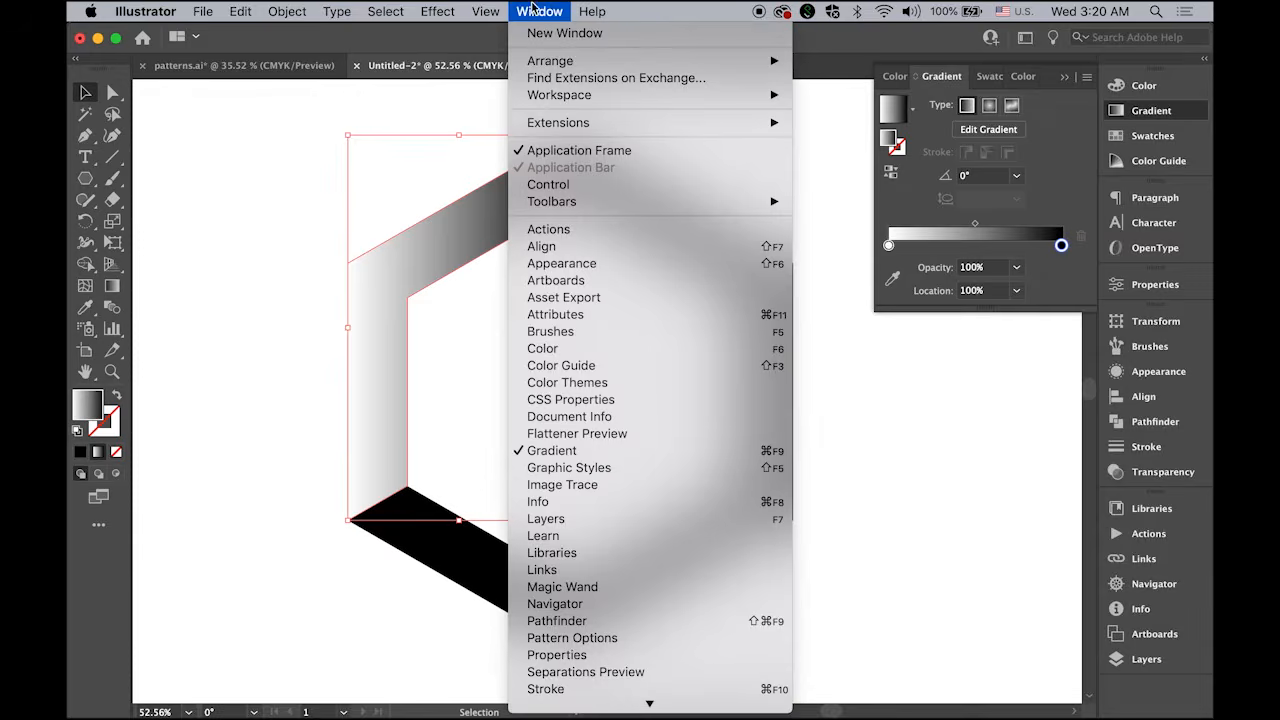
click(1080, 172)
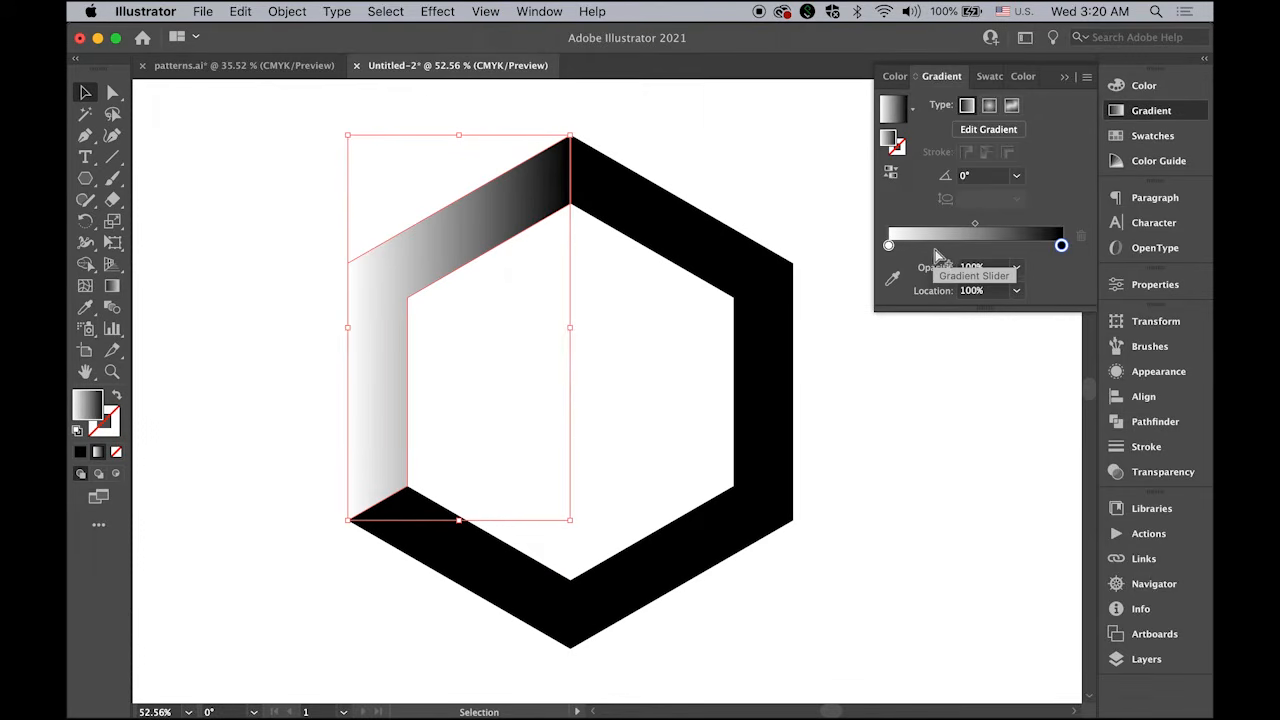
- Change the gradient's white starting stop to the lightest gray swatch
click(889, 245)
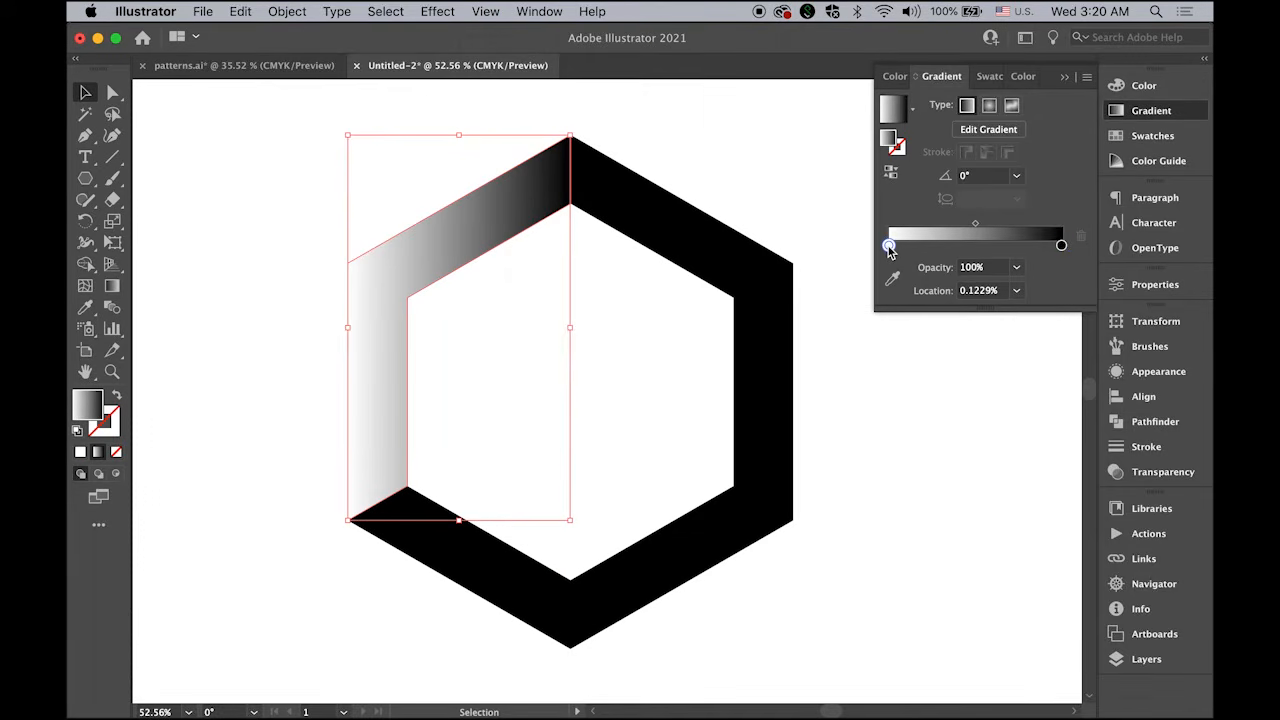
double_click(889, 245)
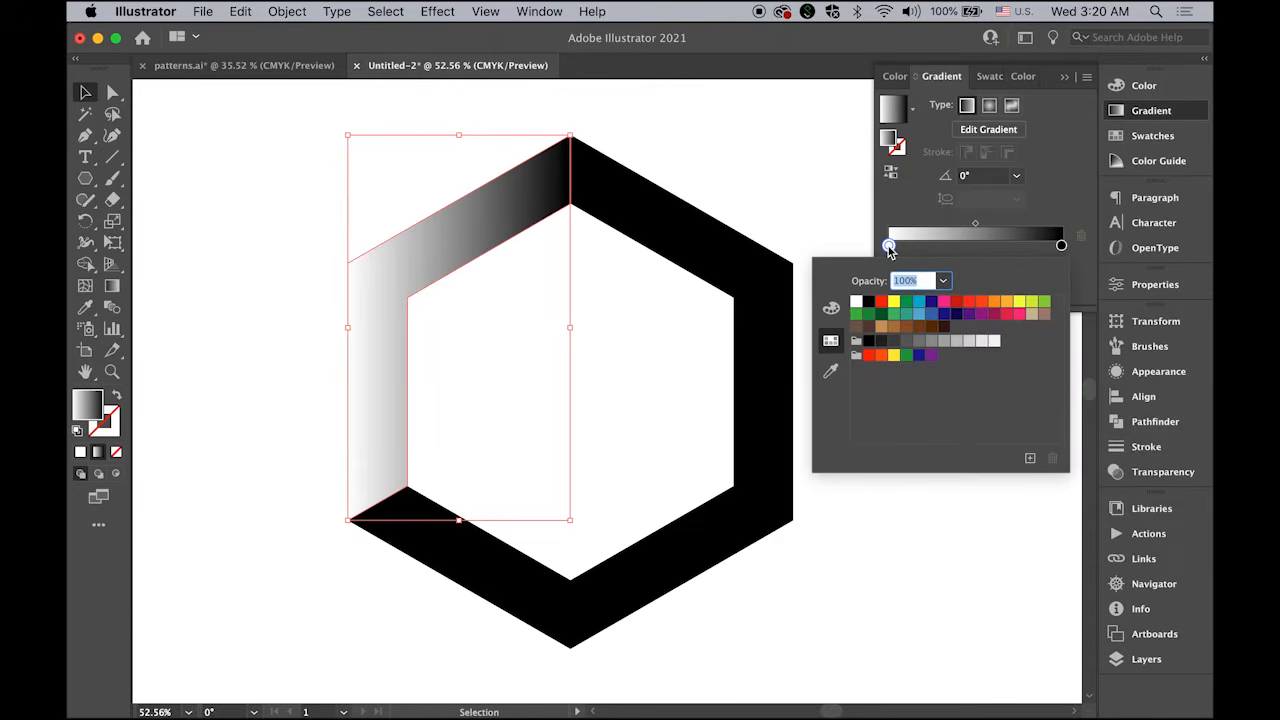
click(994, 343)
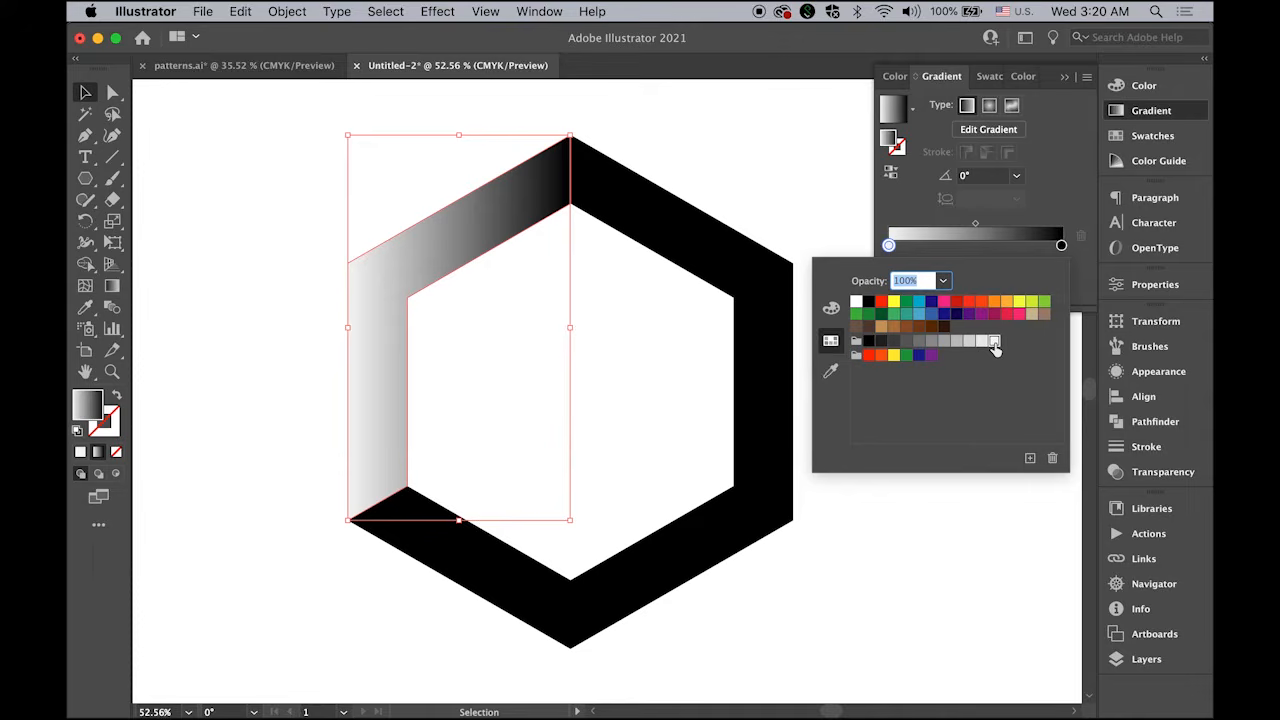
- Change the black ending stop of the upper-left piece's gradient to a medium gray swatch and deselect the piece
click(1062, 246)
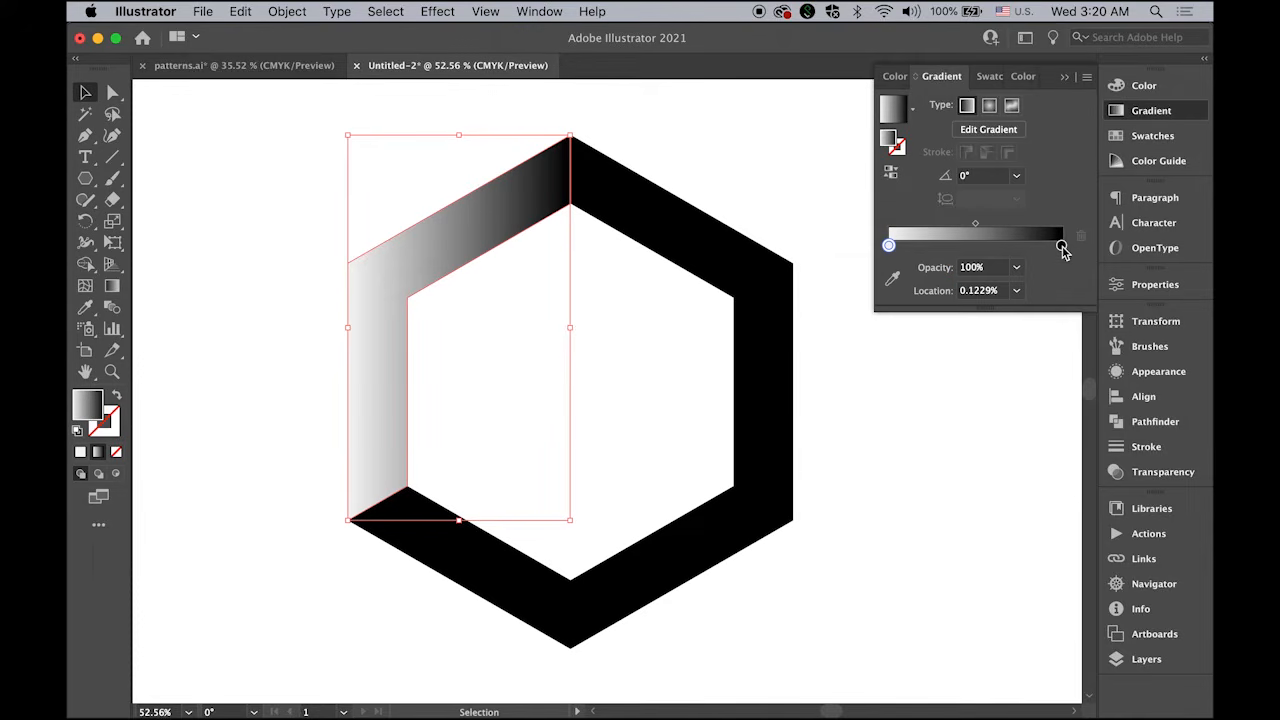
click(1062, 246)
double_click(1062, 246)
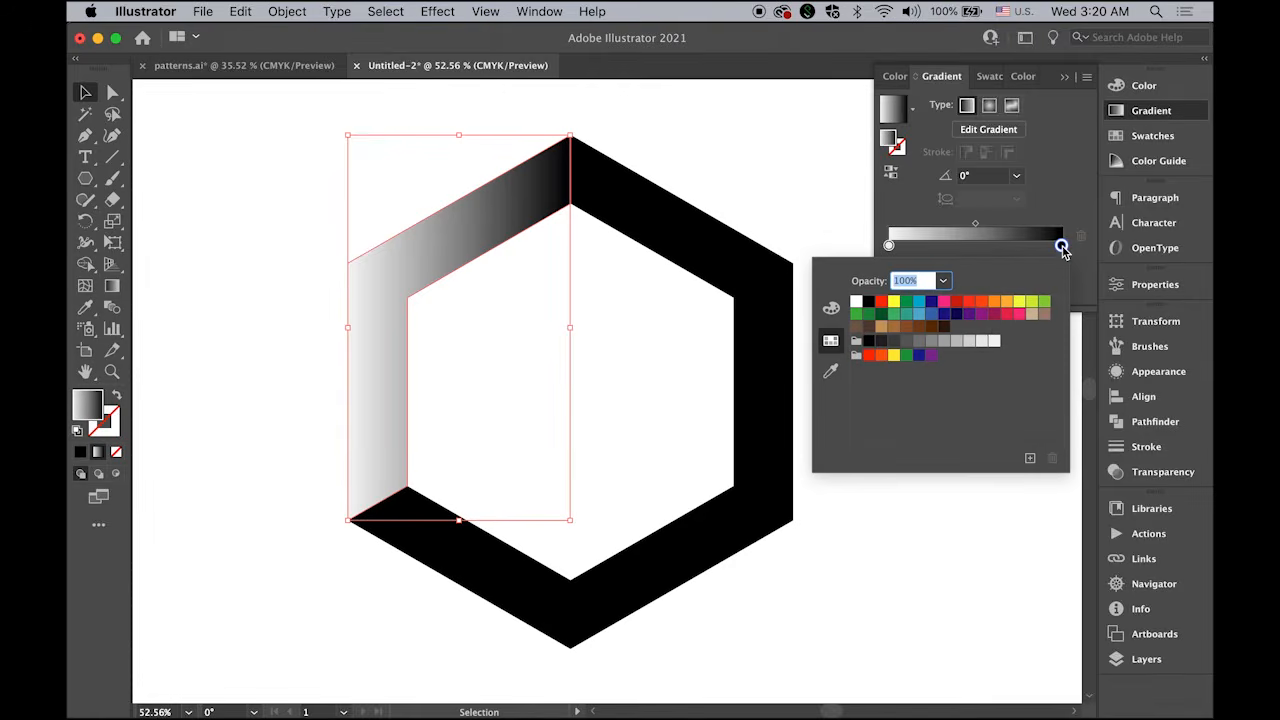
click(954, 343)
click(946, 343)
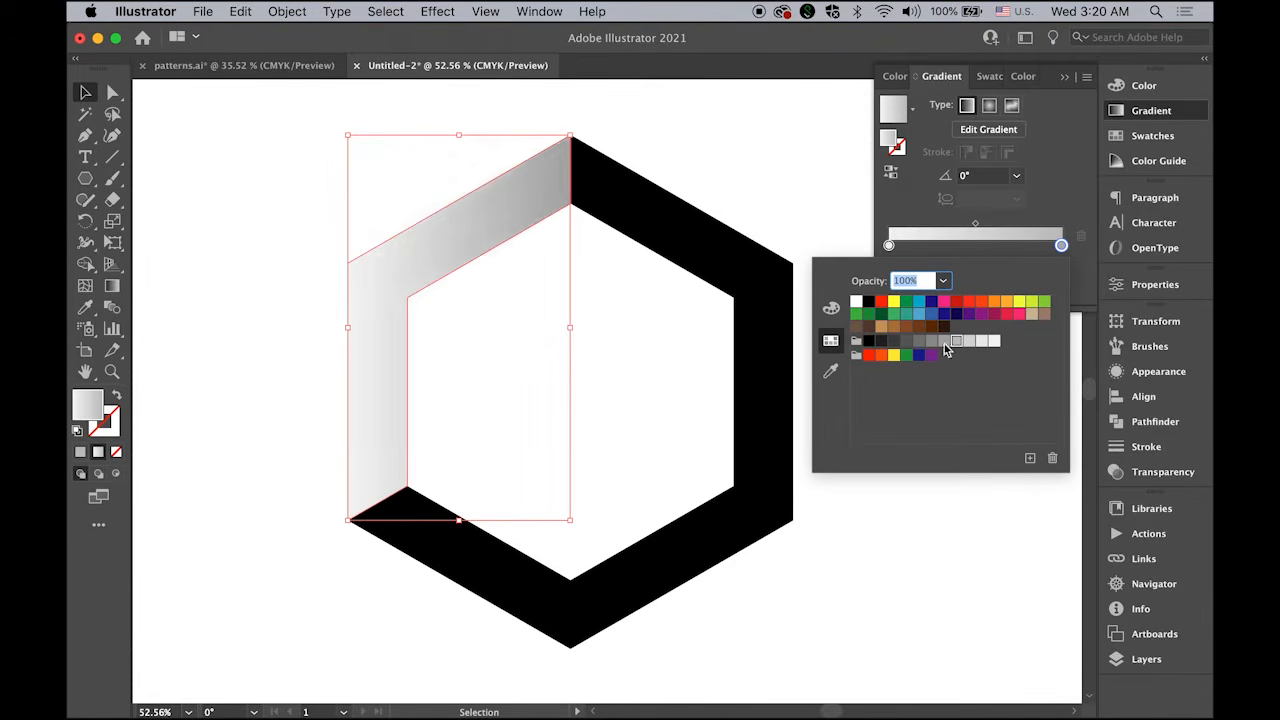
click(213, 158)
click(240, 171)
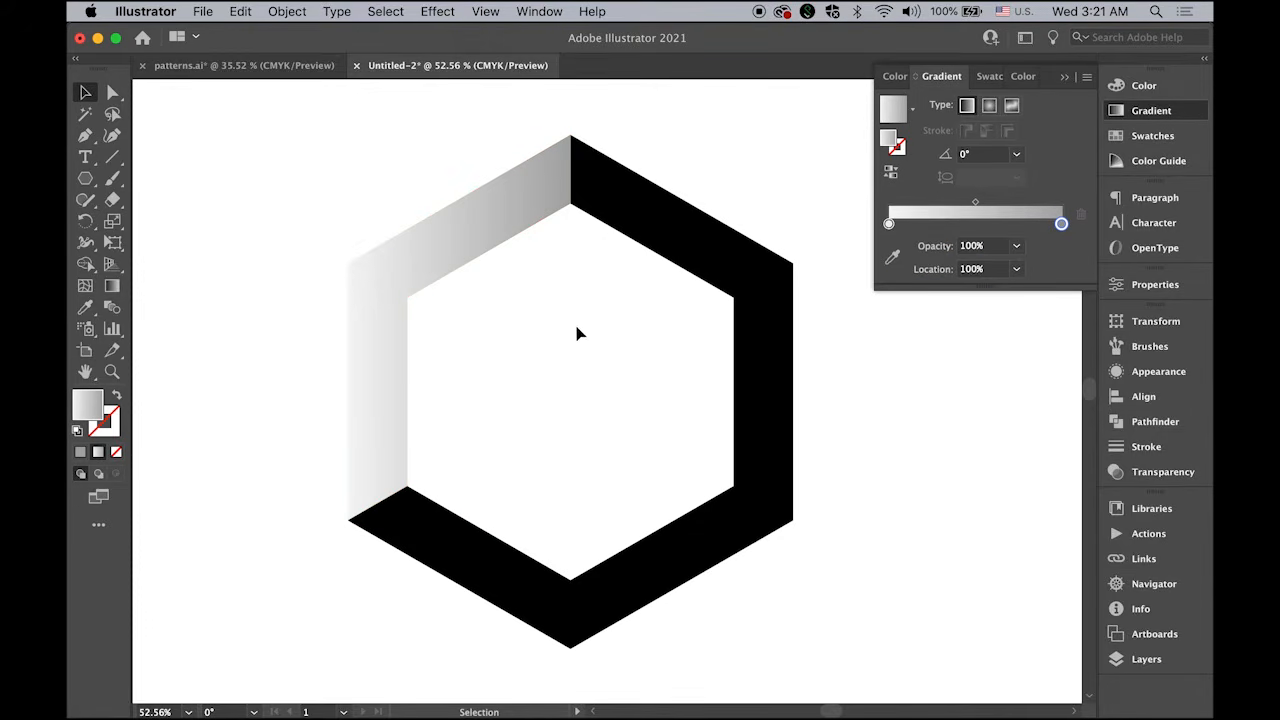
- Copy the upper-left piece's gradient fill onto the ring's upper-right piece with the Eyedropper and deselect it
click(698, 247)
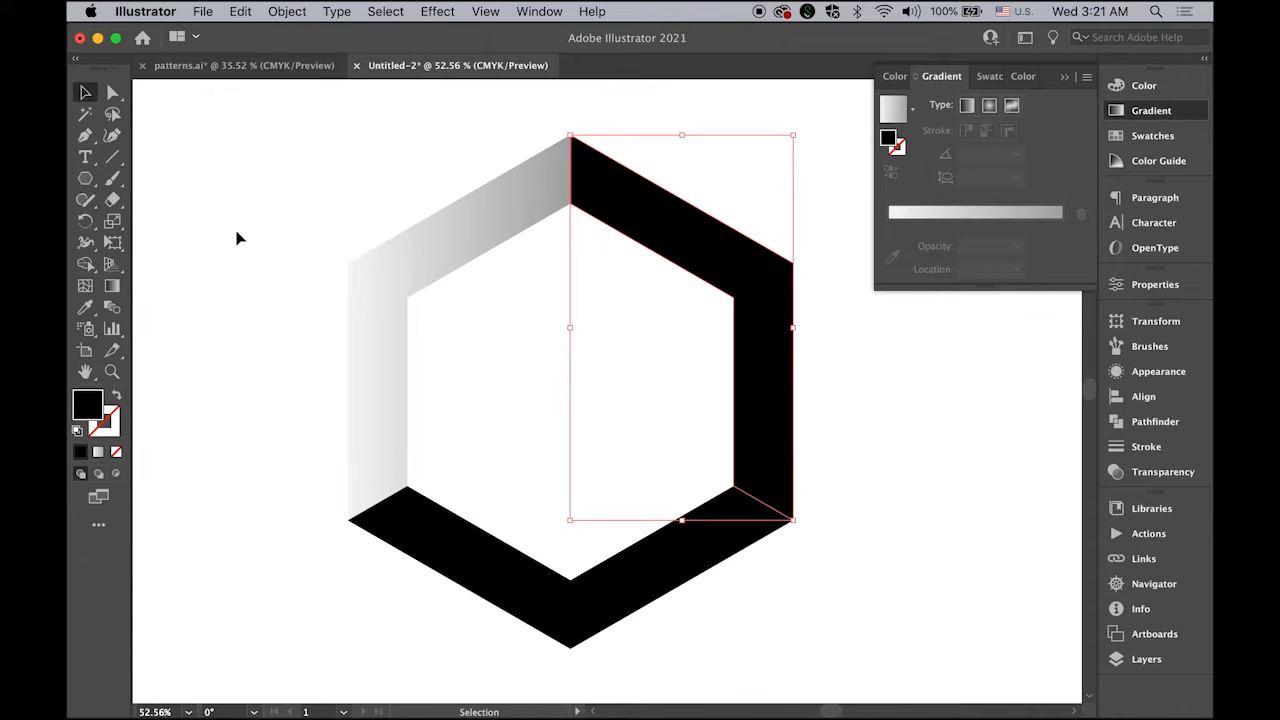
click(88, 308)
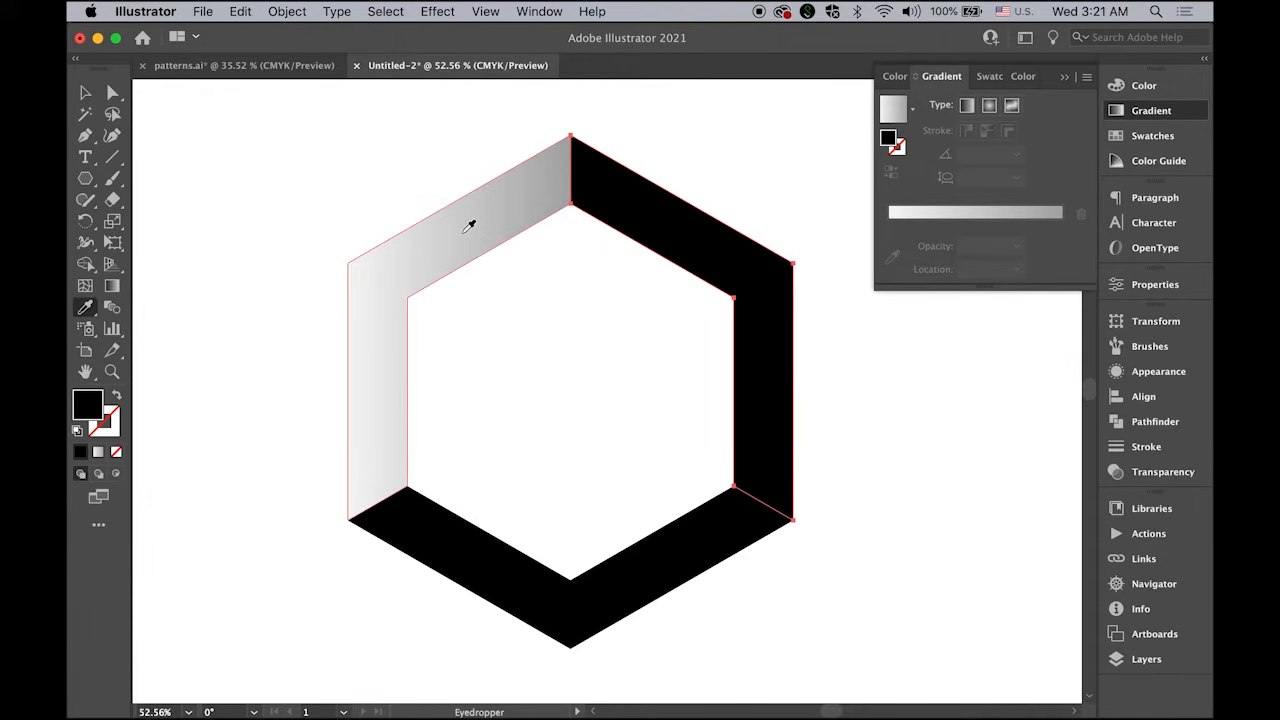
click(471, 218)
click(83, 92)
click(274, 329)
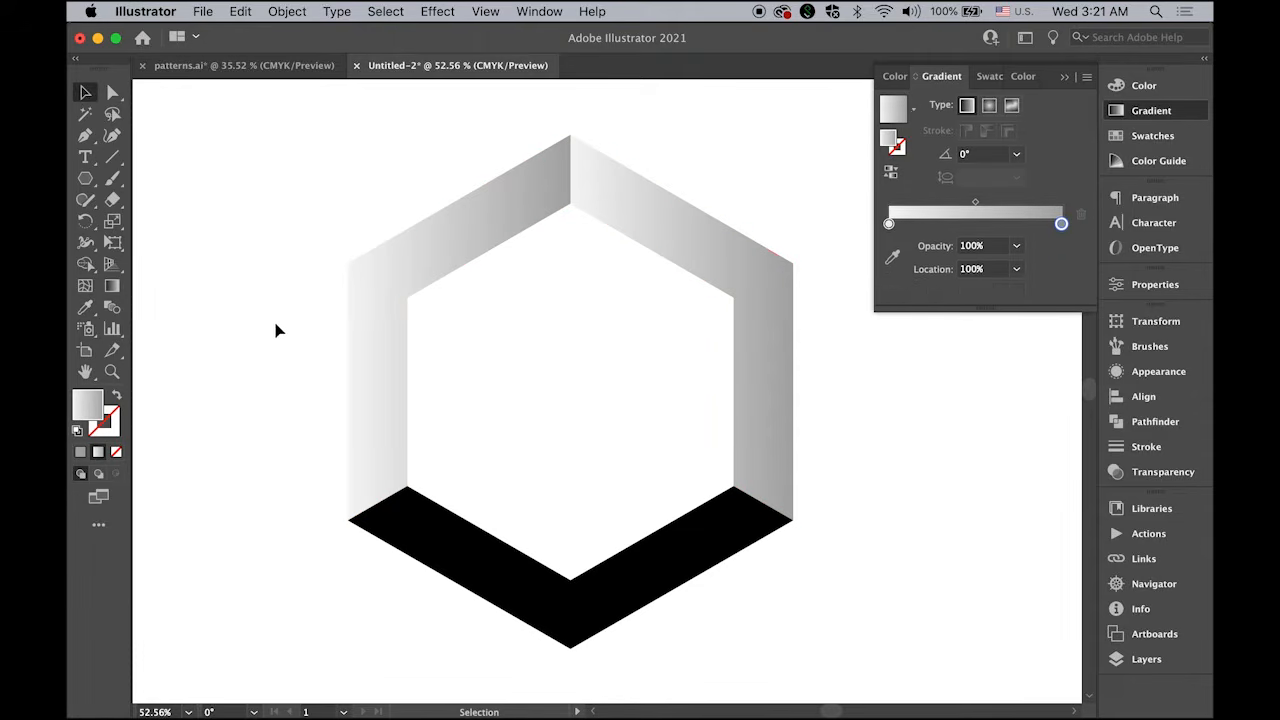
- Fill the hexagon frame's black lower V-shape with the left band's grey gradient using the Eyedropper, and make it radial
click(506, 594)
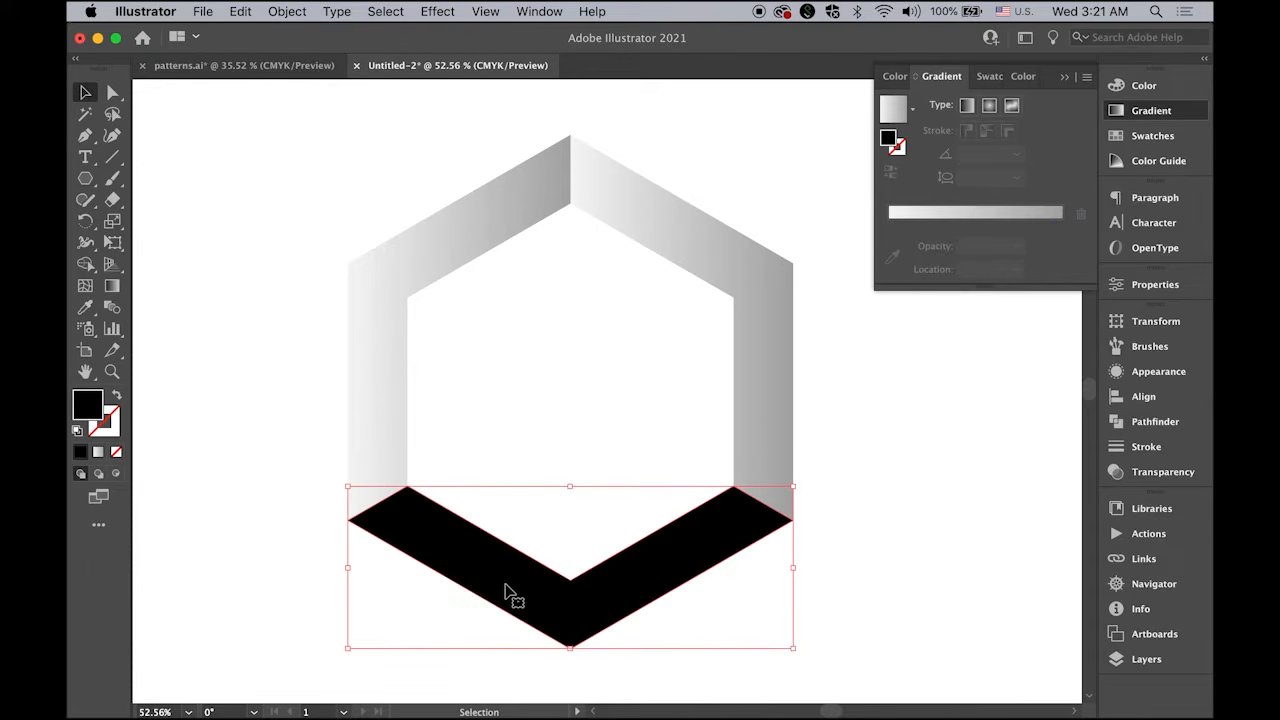
click(85, 307)
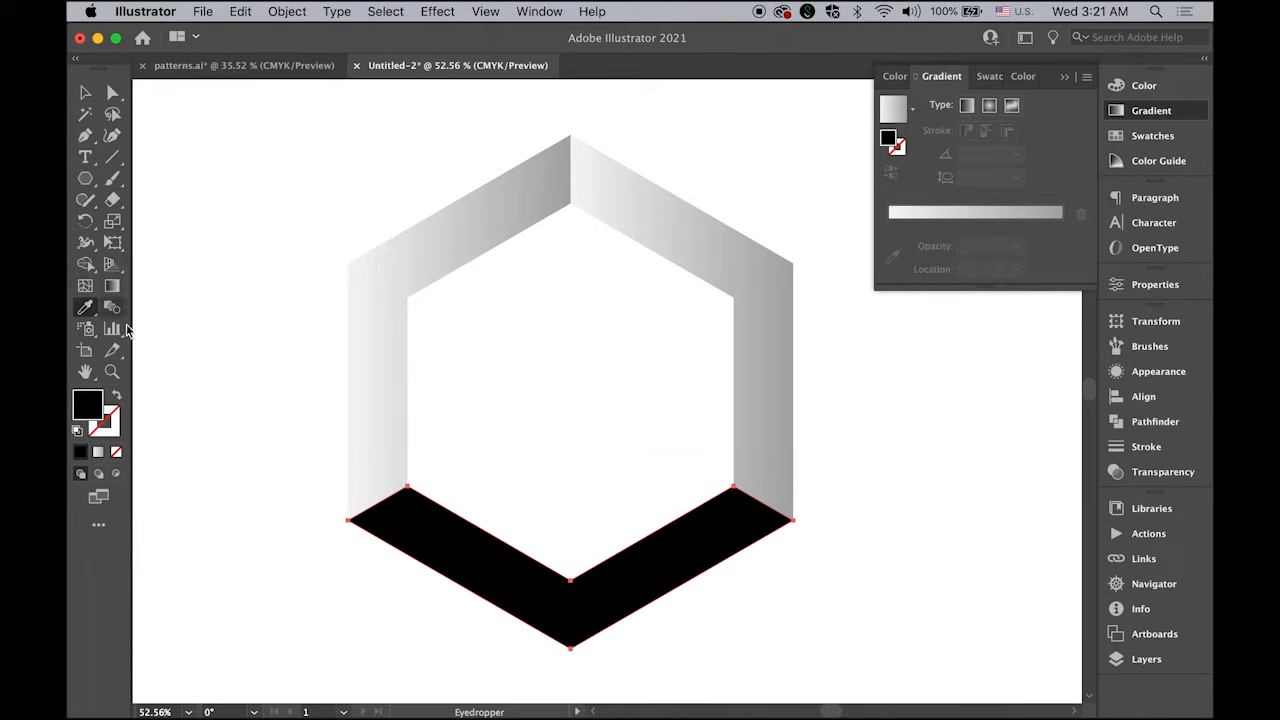
click(397, 347)
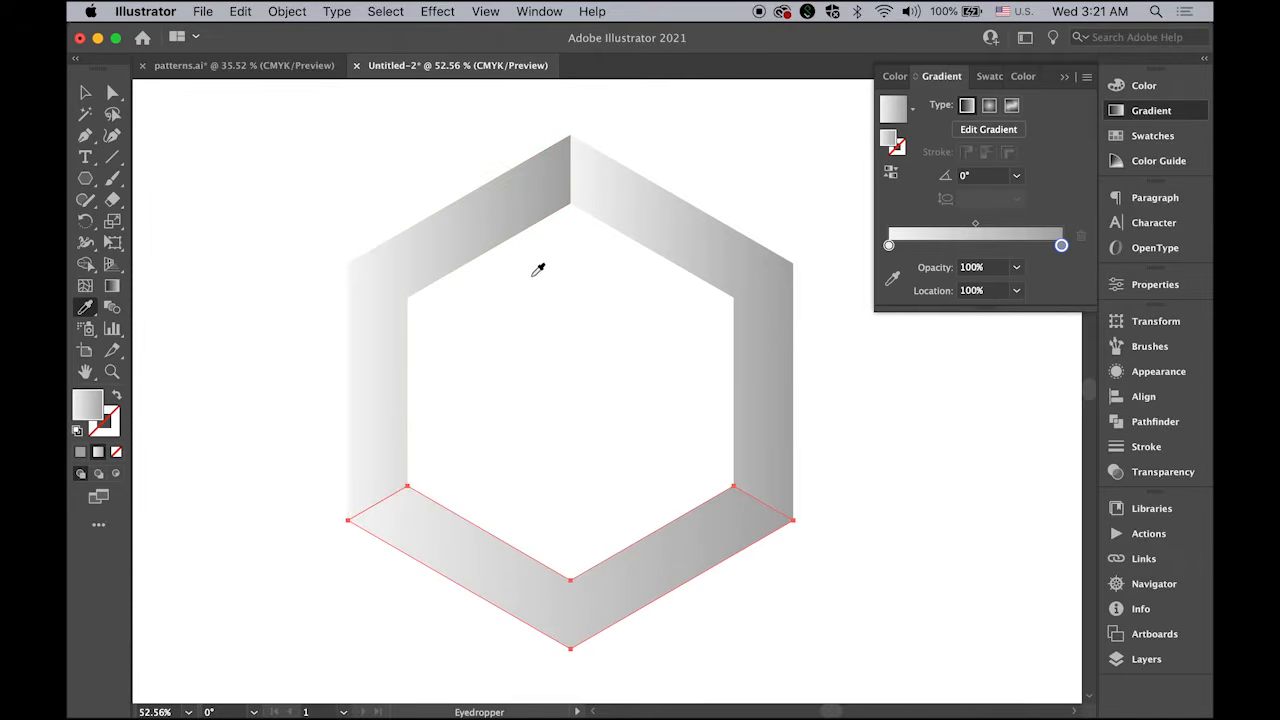
click(989, 106)
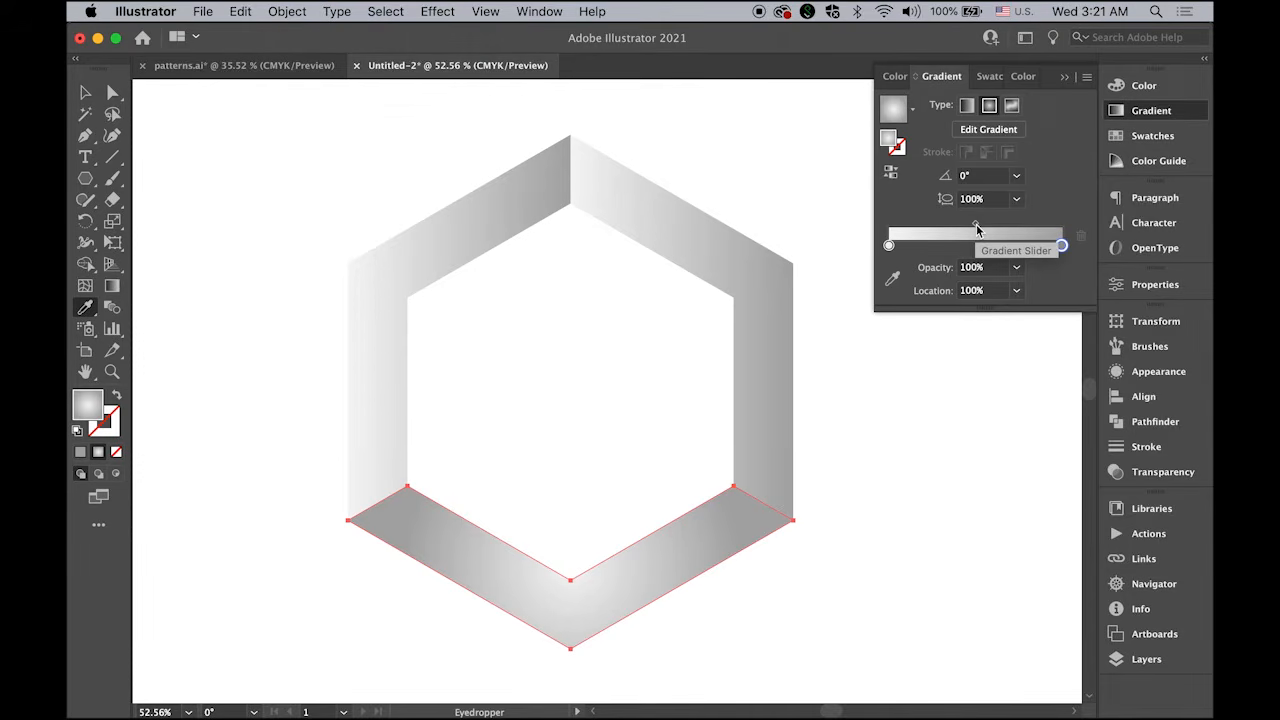
- Move the lower V-shape's gradient midpoint to about 75% and change its end stop to a lighter grey
drag(977, 230, 1021, 232)
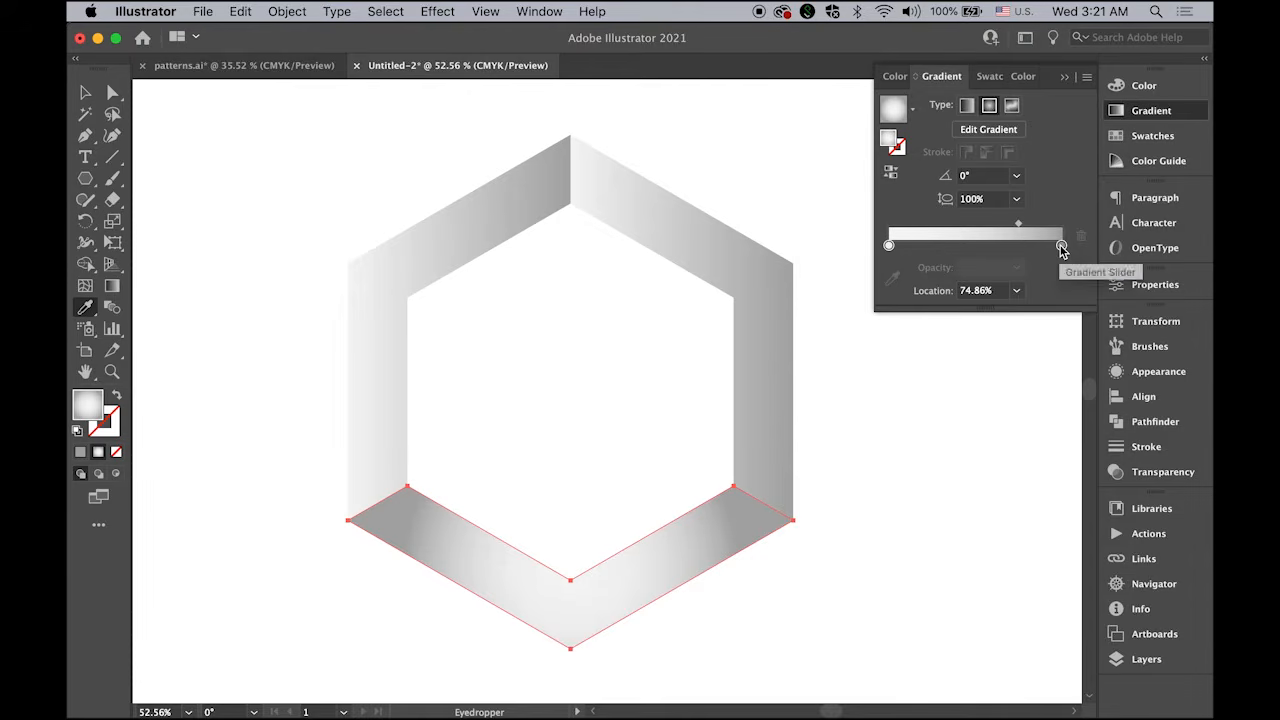
click(1061, 246)
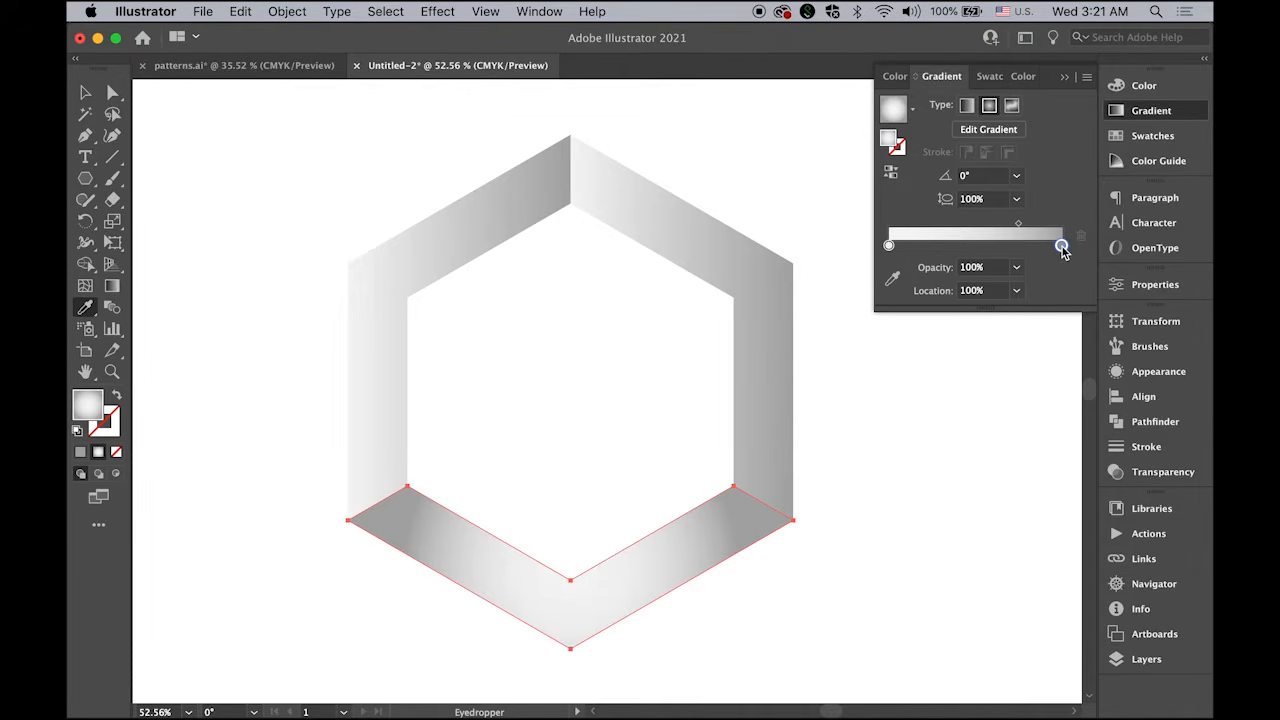
double_click(1061, 246)
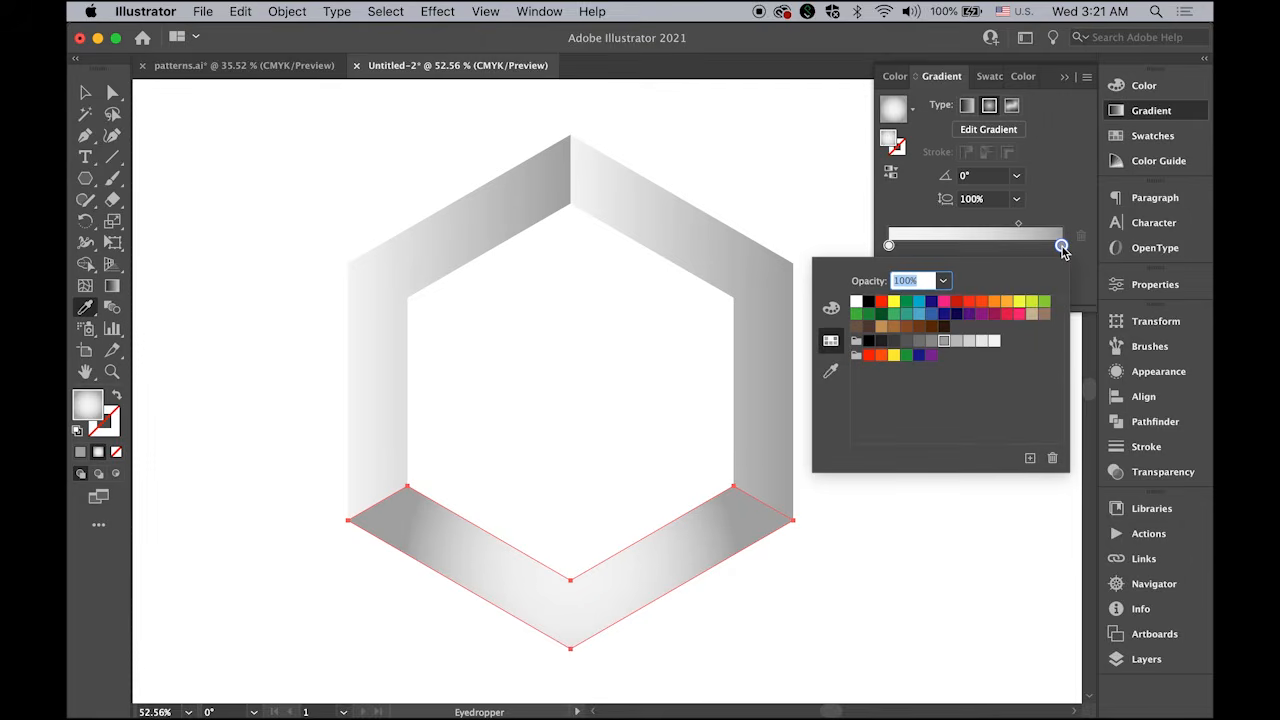
click(969, 344)
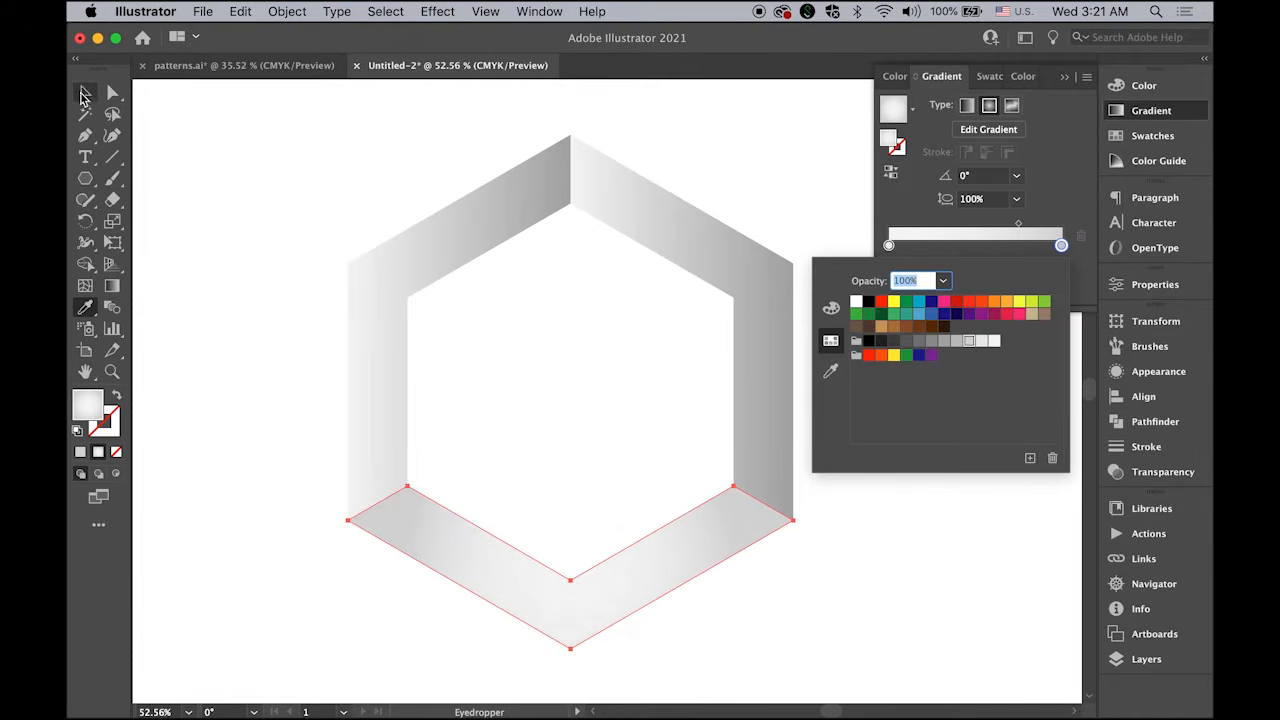
click(269, 147)
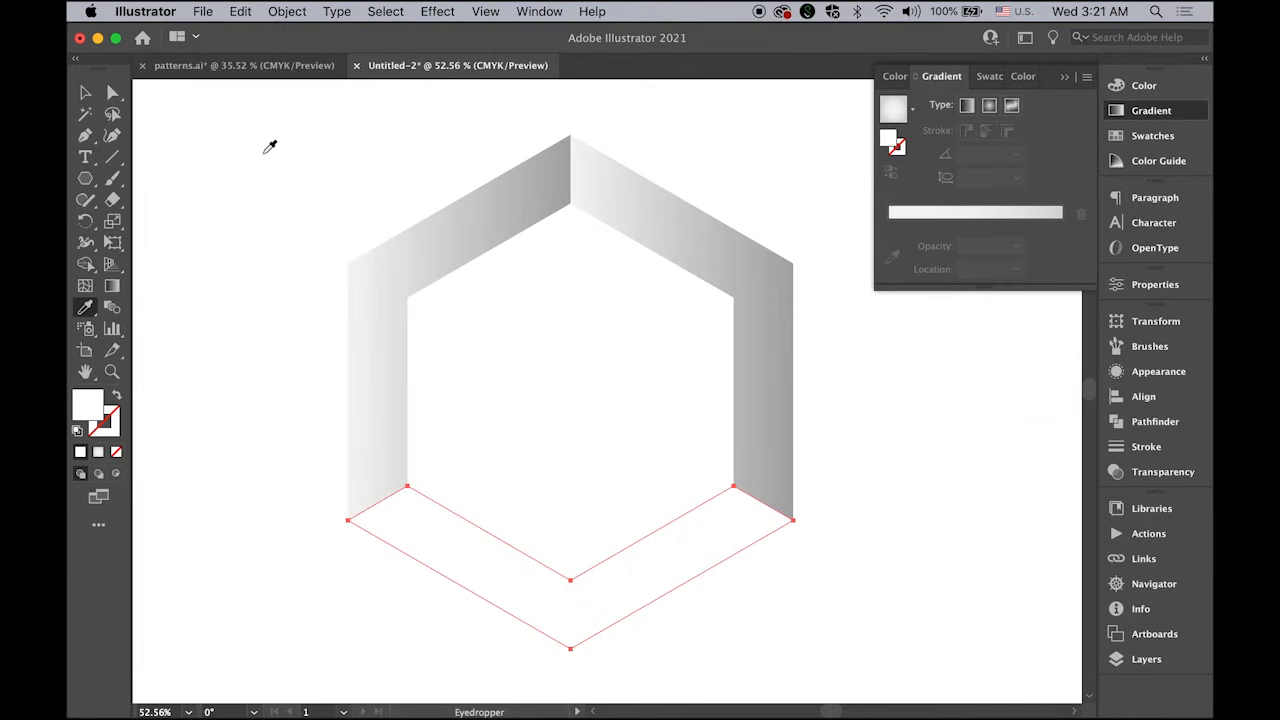
click(508, 180)
click(85, 93)
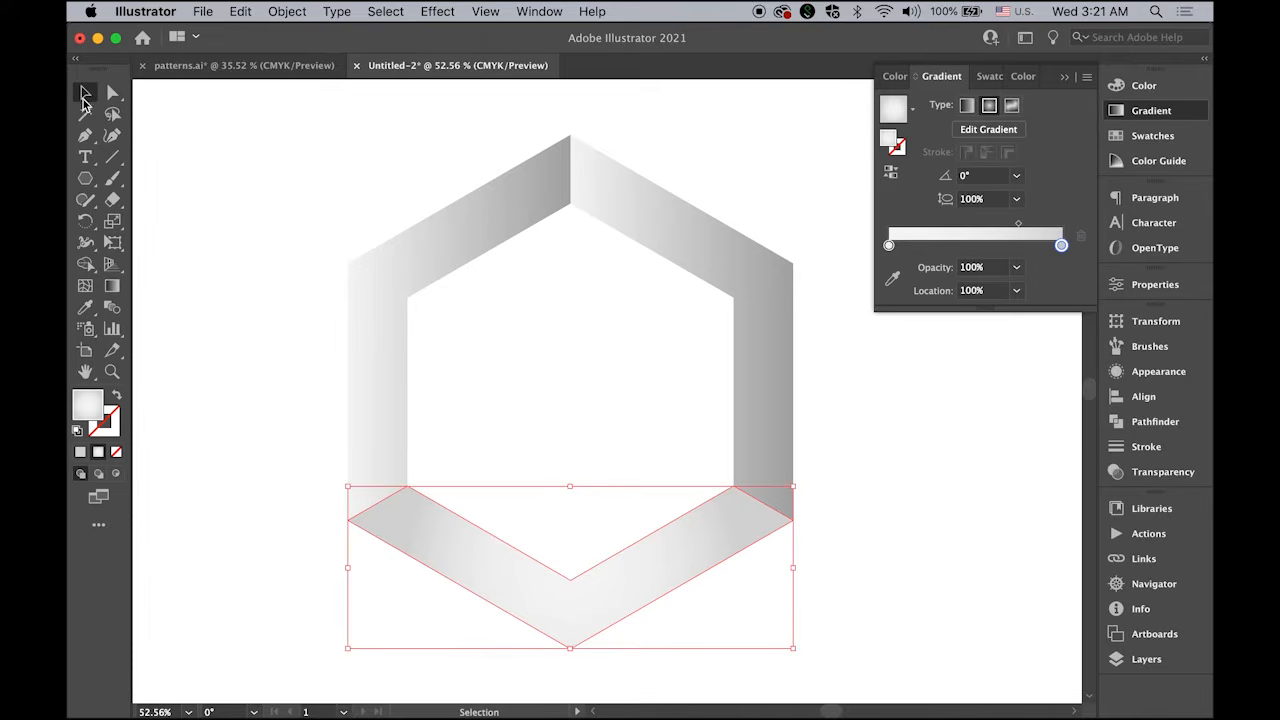
click(333, 148)
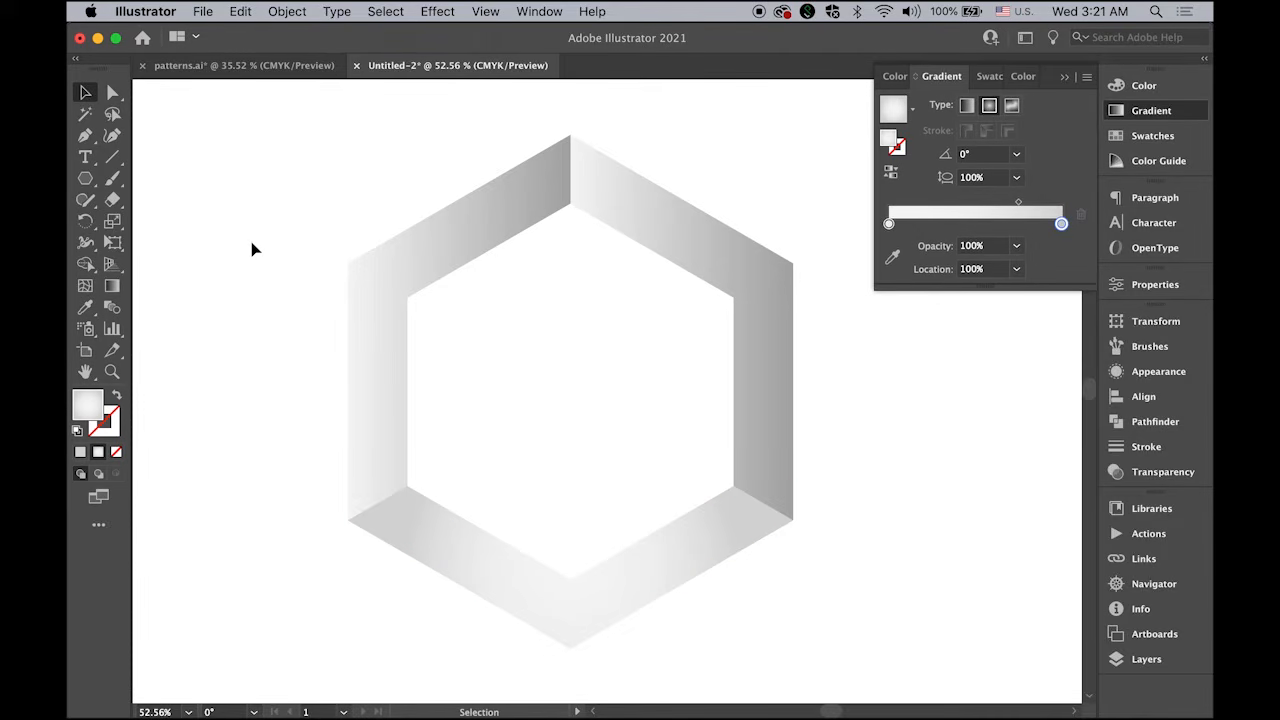
- Group all the gradient pieces of the hexagon frame, leaving nothing selected
drag(311, 167, 849, 623)
click(246, 11)
mouse_move(272, 12)
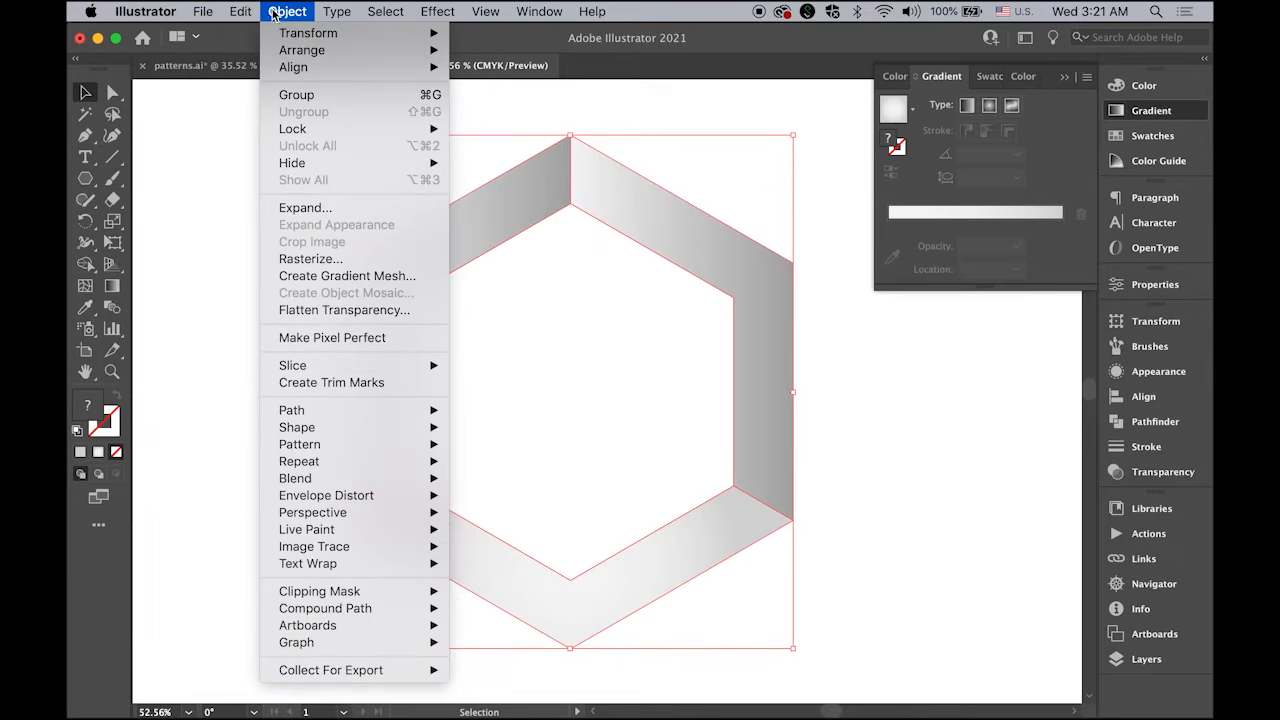
click(351, 94)
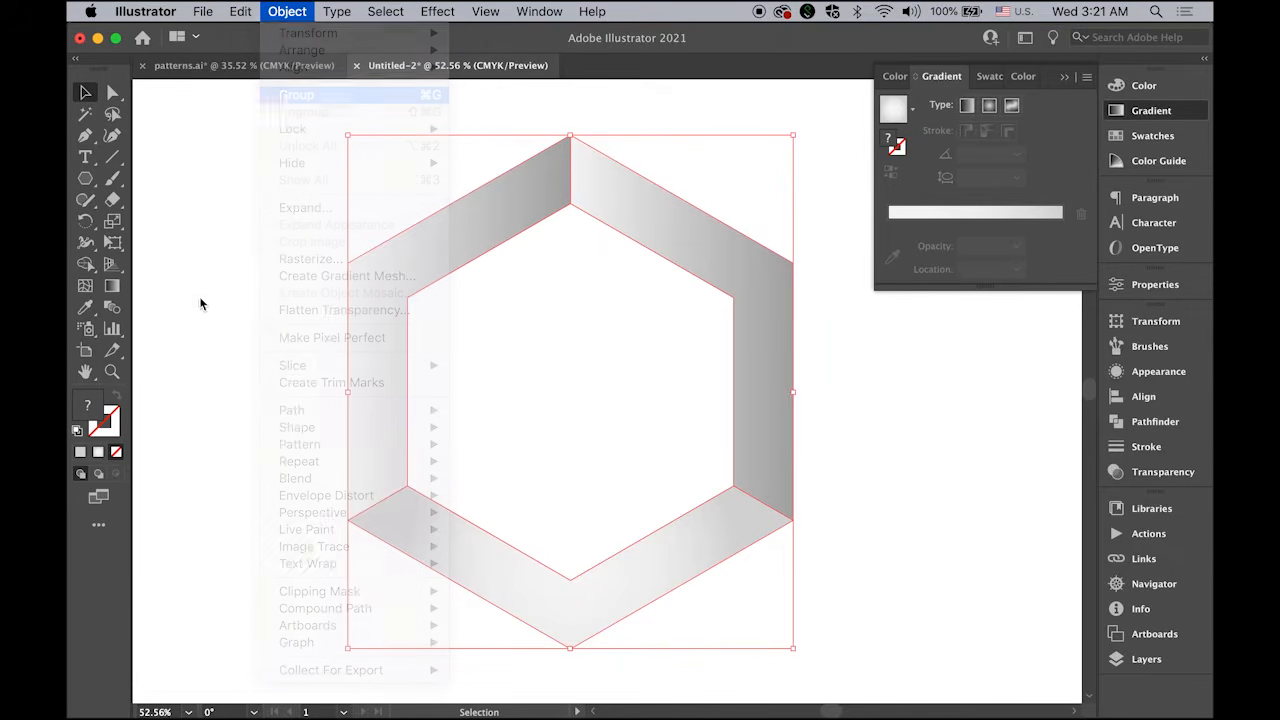
click(220, 241)
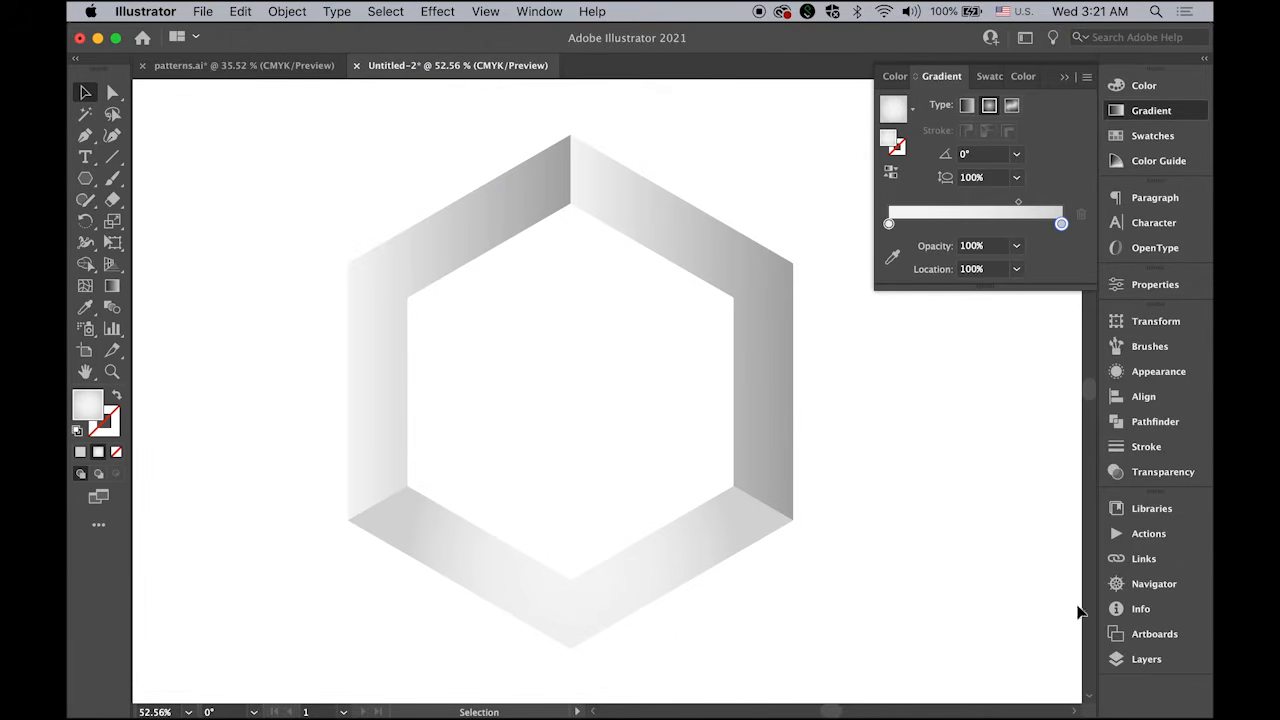
- Lock Layer 1 and add a new layer above it
click(1119, 662)
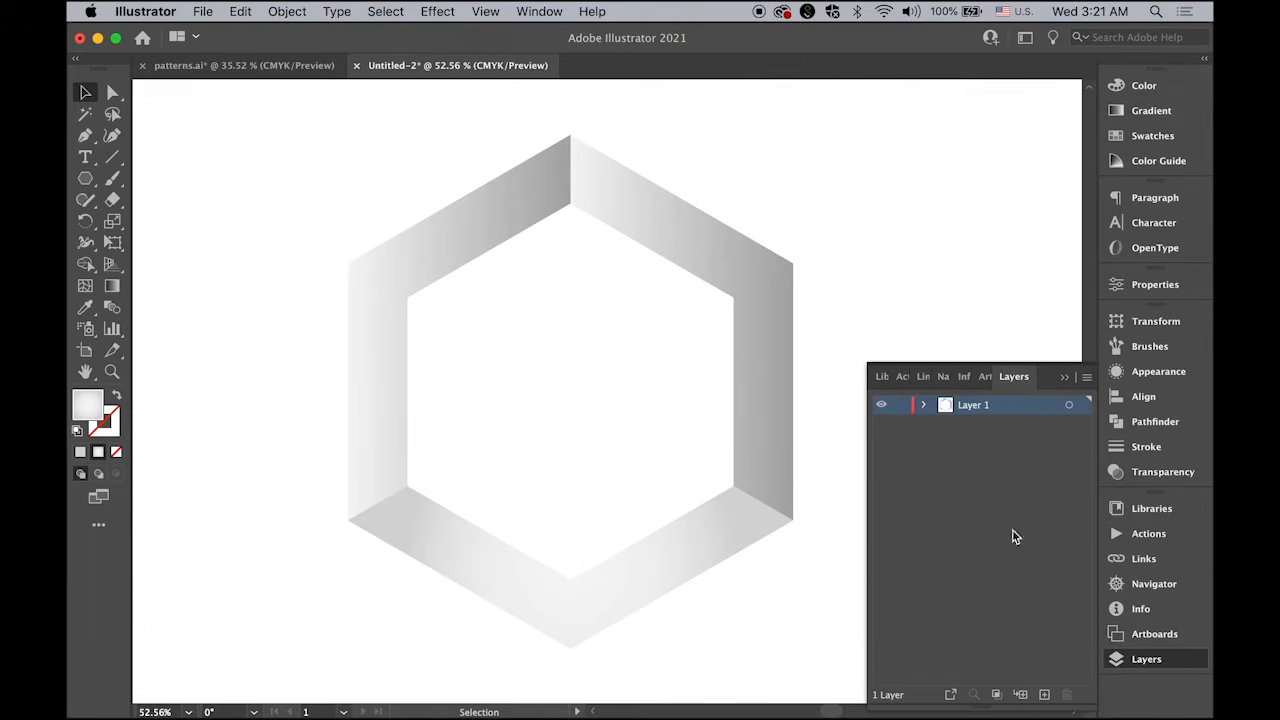
click(901, 405)
click(1044, 694)
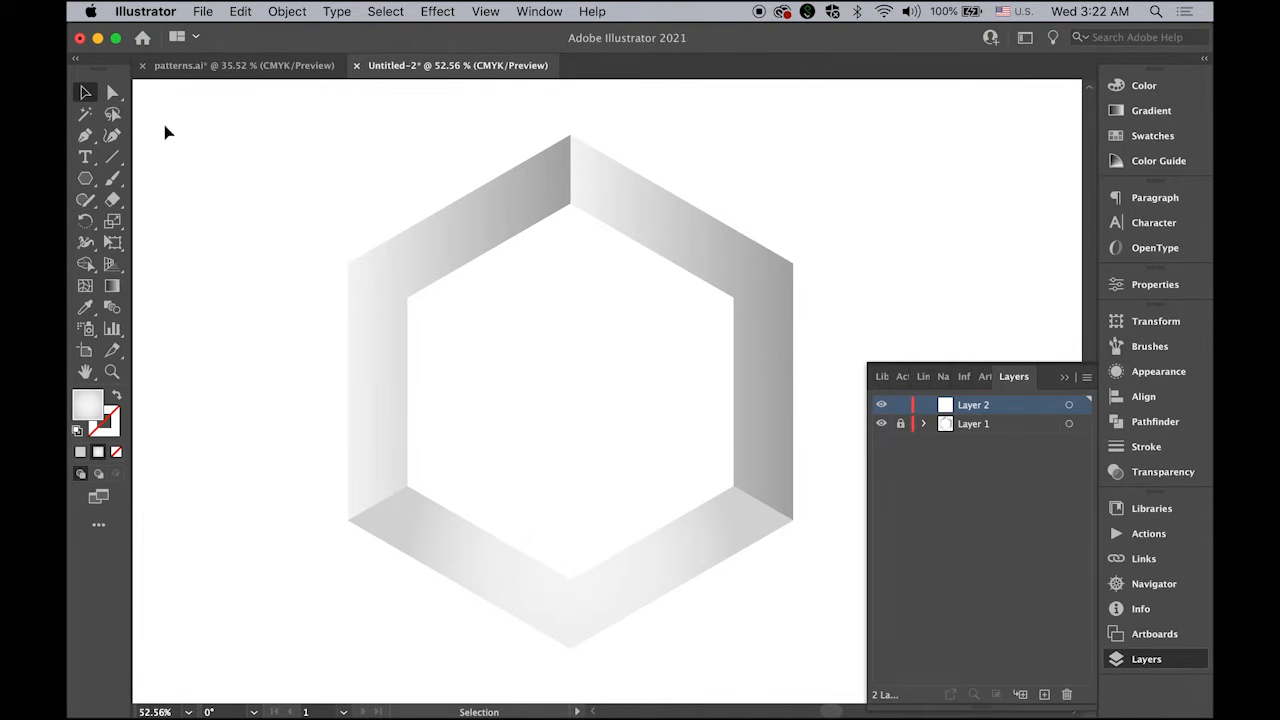
- With a black fill, draw a narrow pen triangle from the hexagon's top outer corner down the seam past the inner corner
click(85, 135)
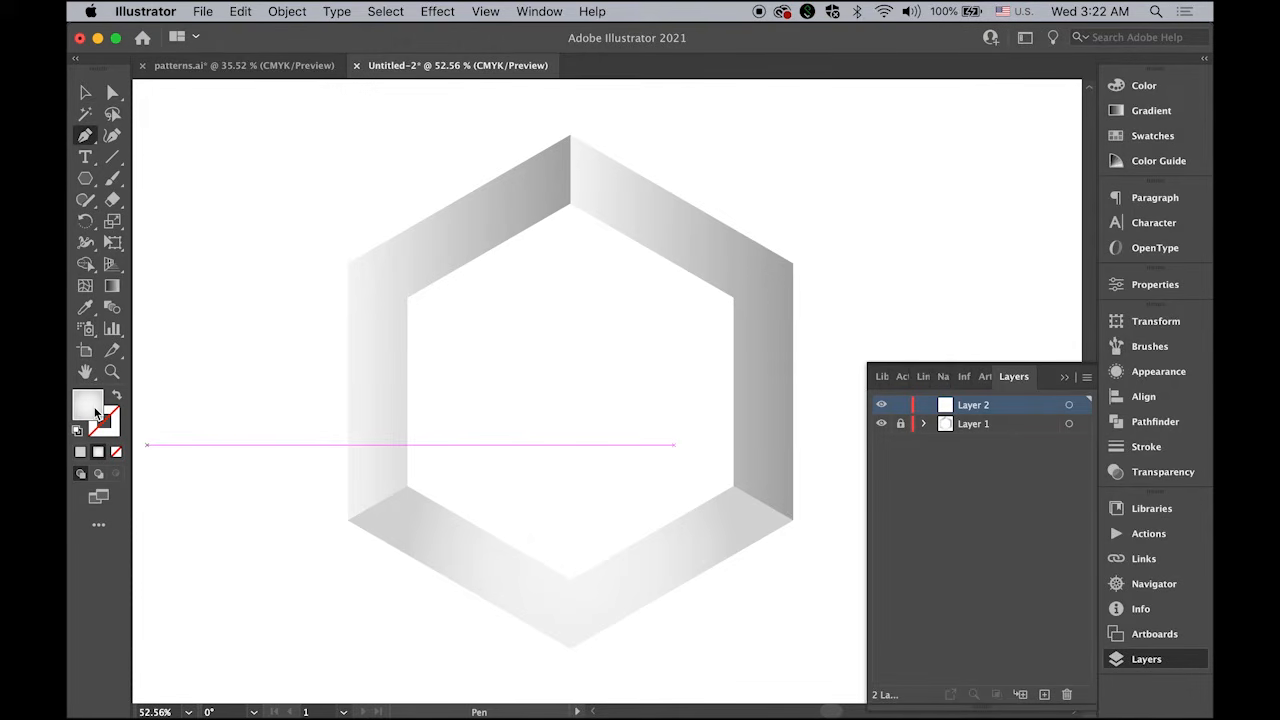
click(1114, 140)
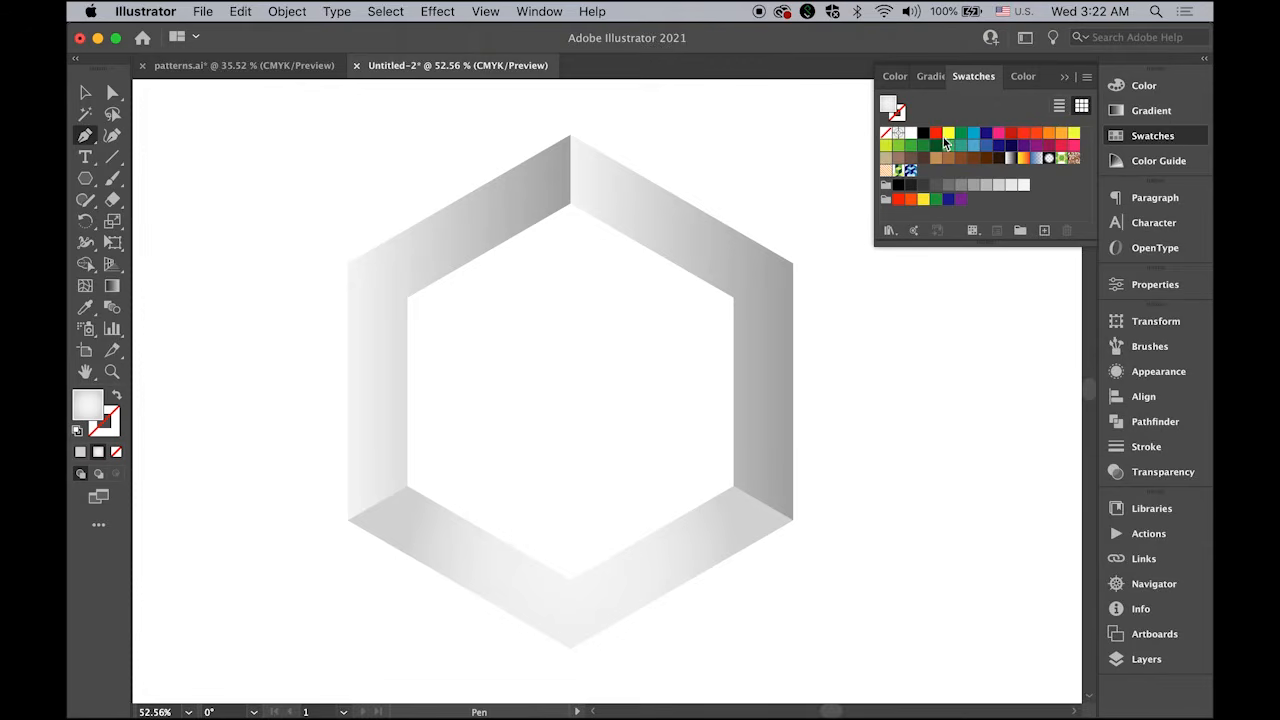
click(923, 133)
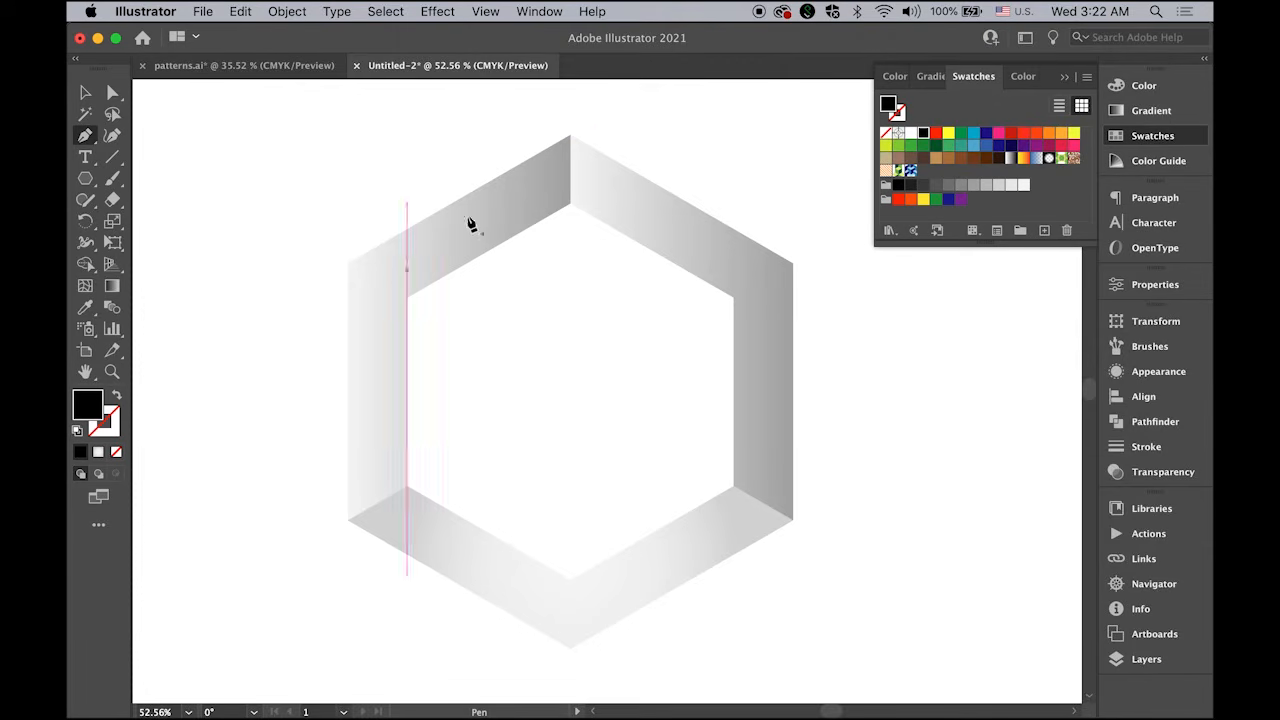
click(570, 135)
click(570, 231)
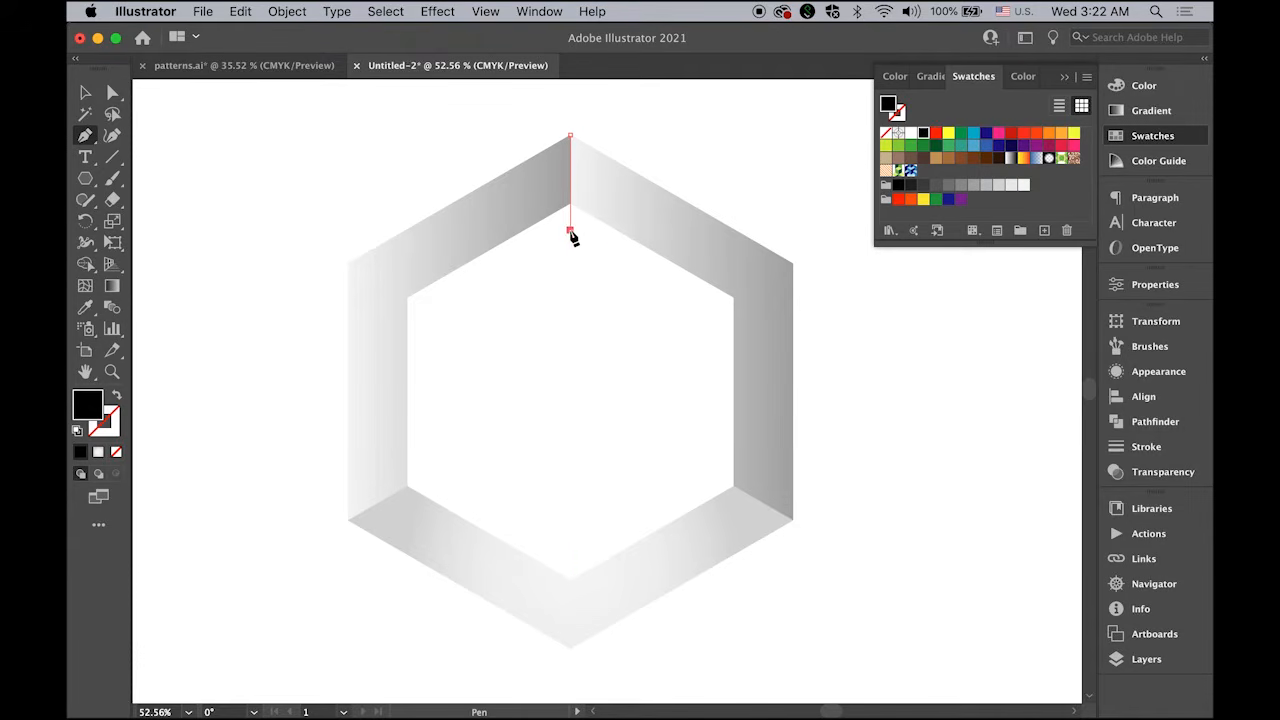
click(550, 240)
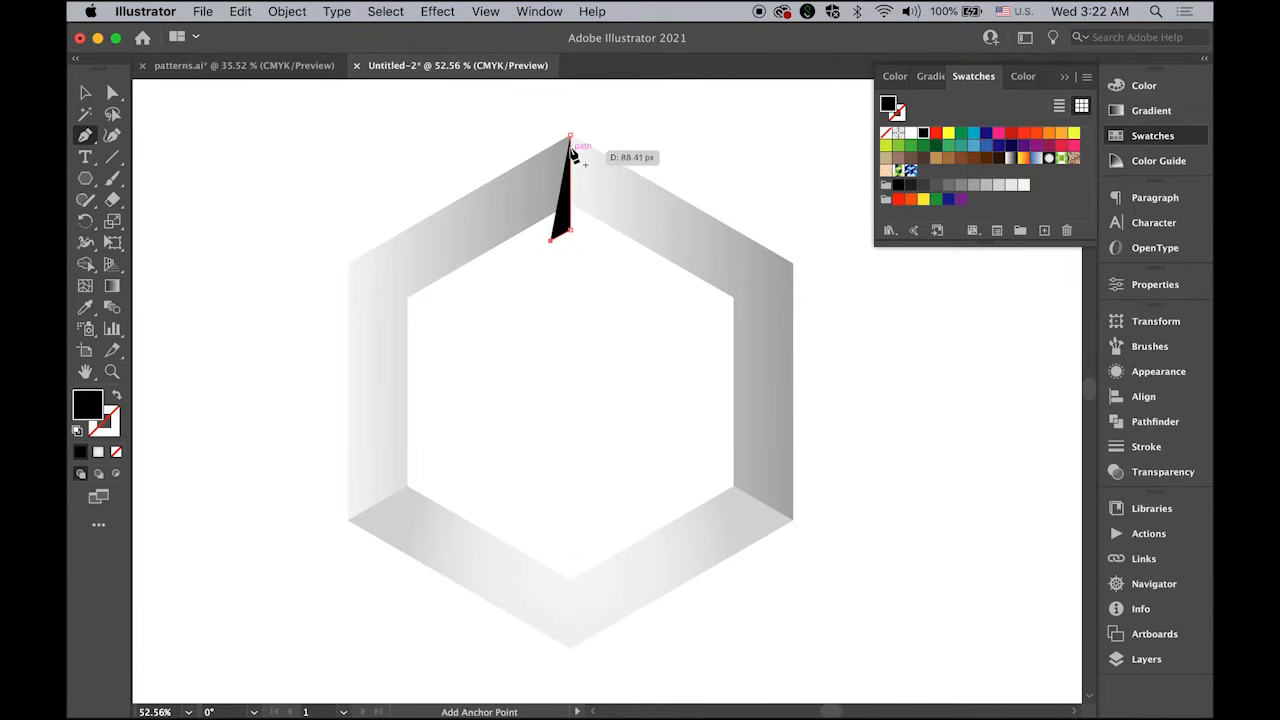
click(570, 136)
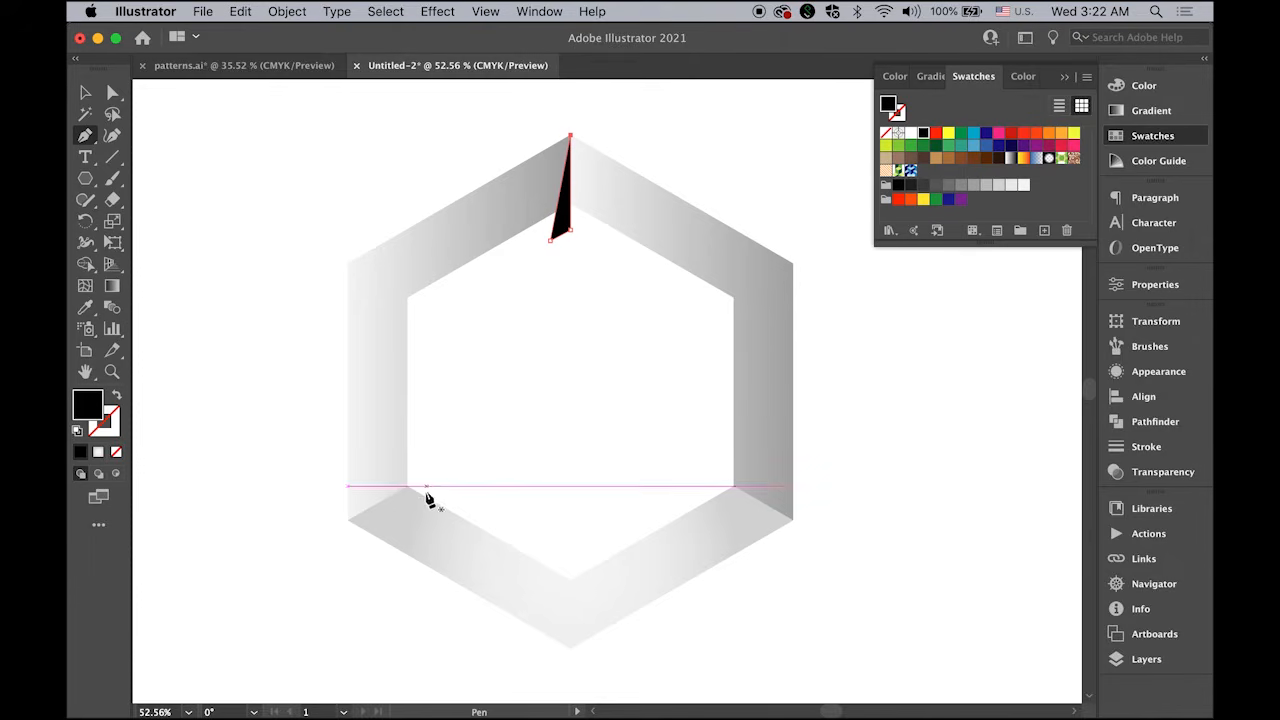
- Draw a narrow black pen triangle from the hexagon's lower-left outer corner along the seam, ending just inside the frame
click(348, 520)
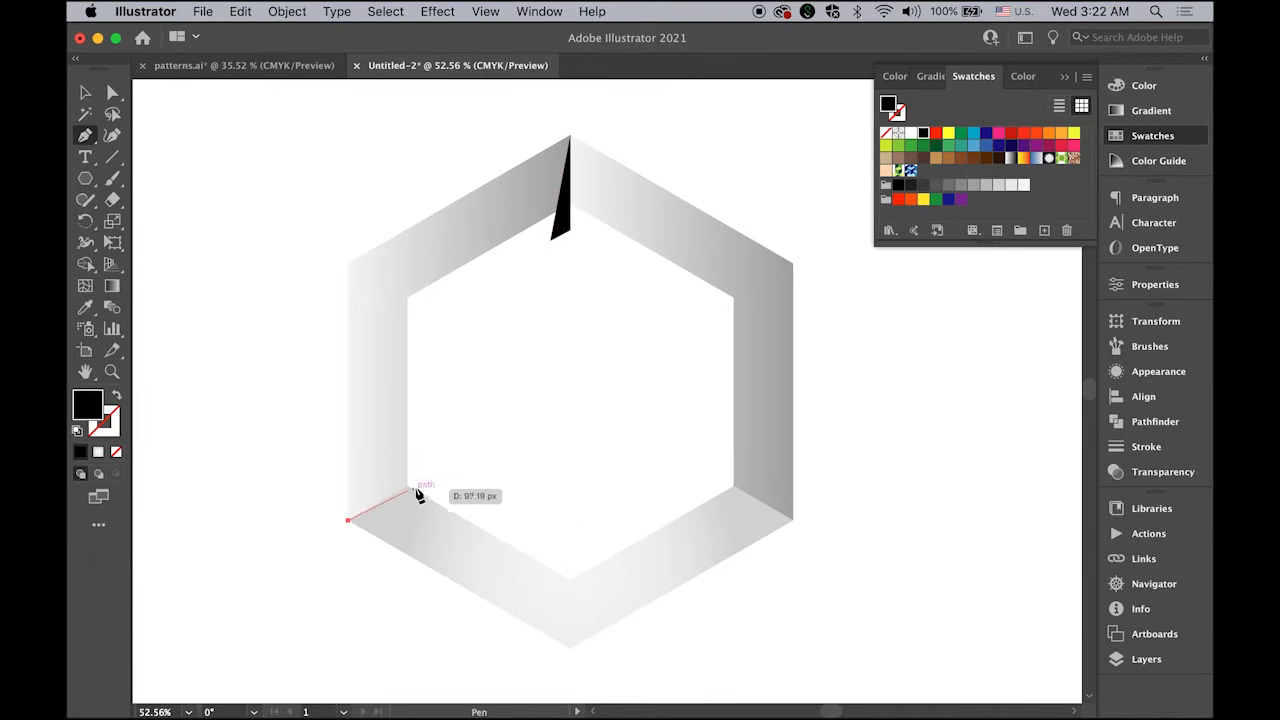
click(426, 477)
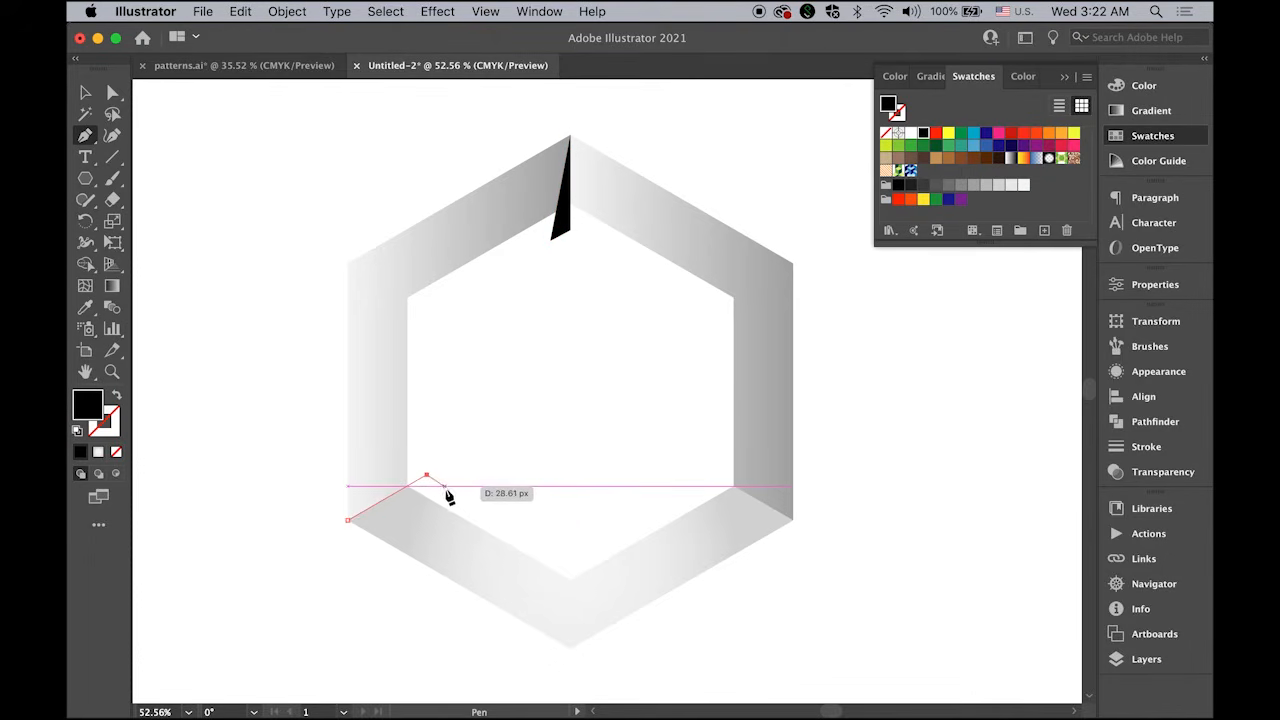
click(446, 489)
click(348, 520)
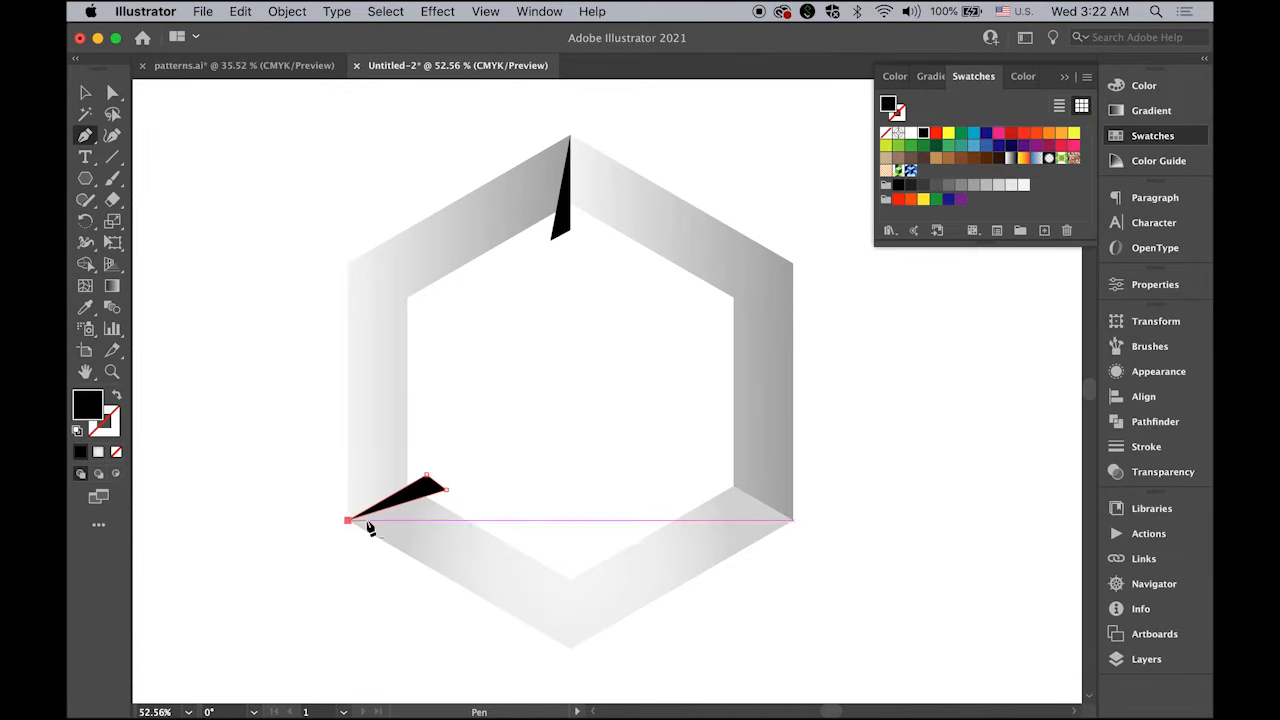
- Draw a narrow black pen triangle from the hexagon's lower-right outer corner along the seam, ending just inside the frame
click(793, 521)
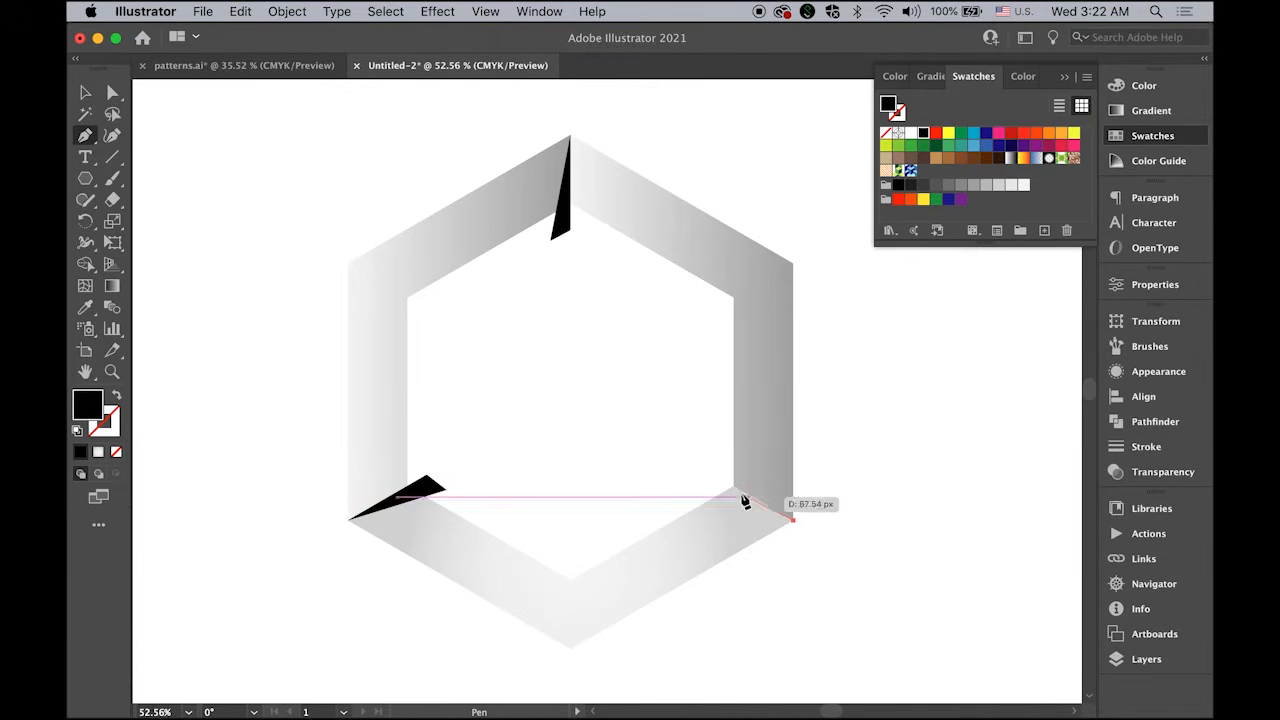
click(716, 475)
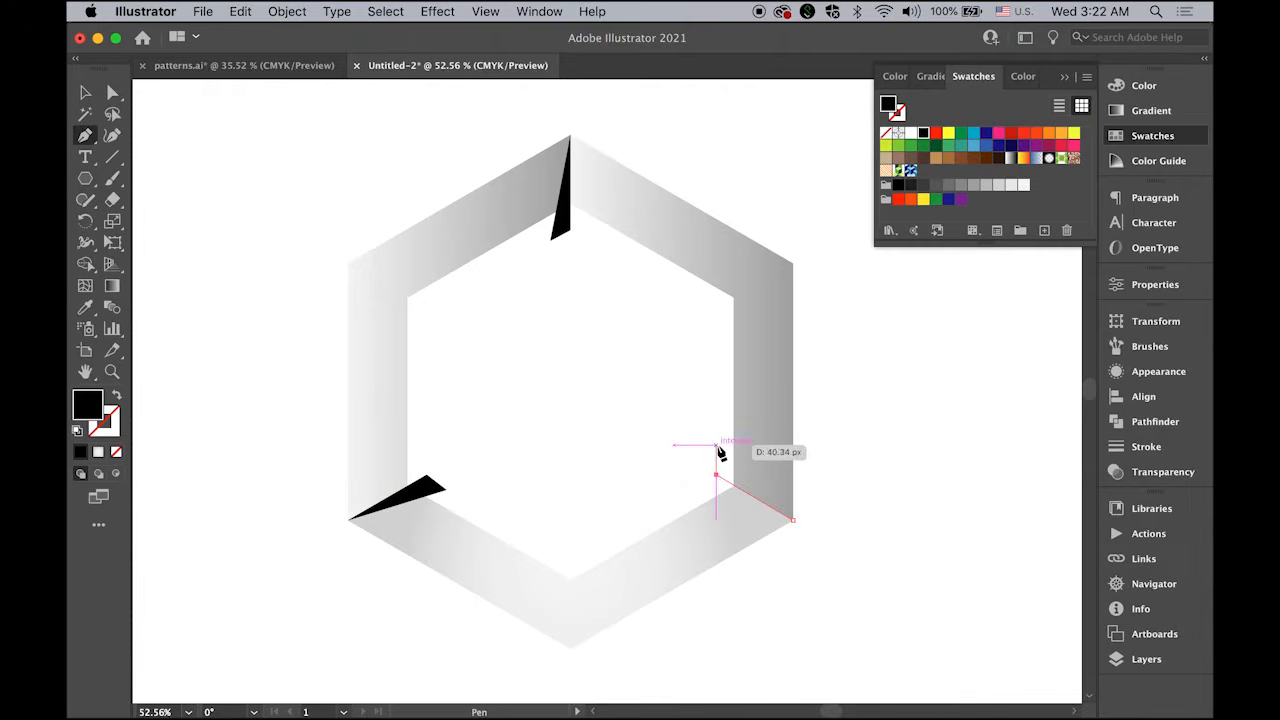
click(716, 445)
click(795, 522)
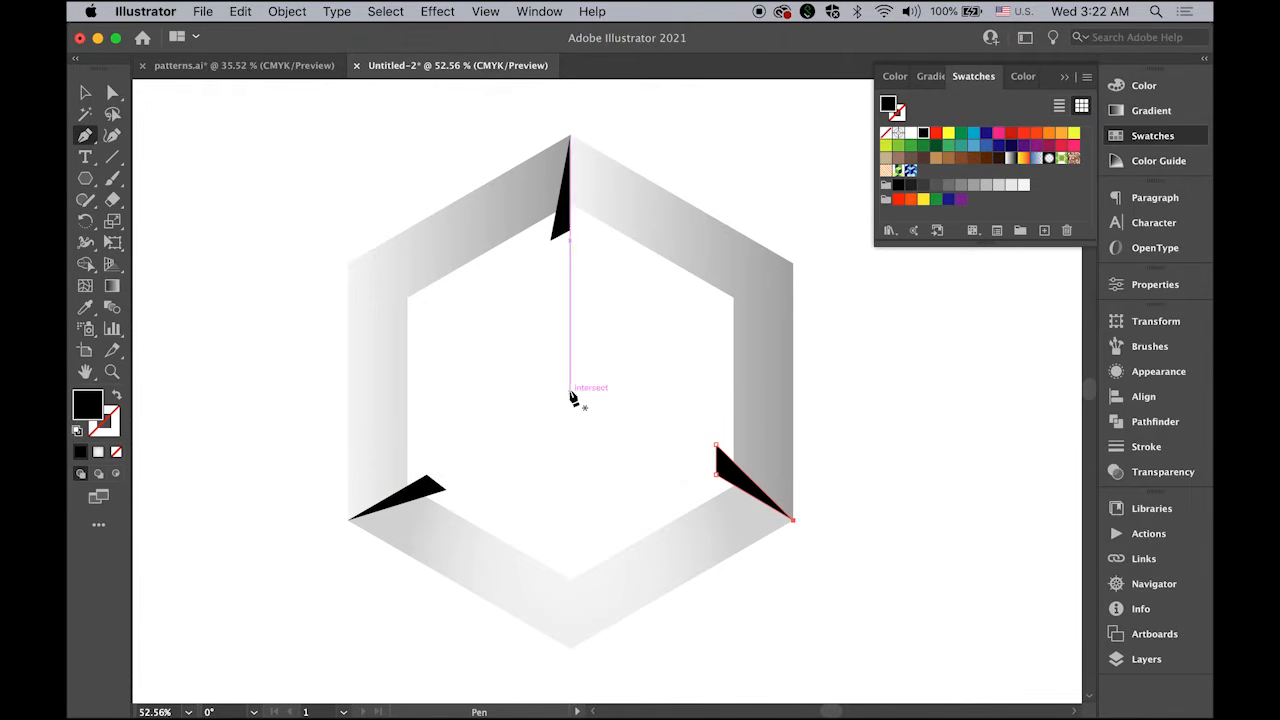
- Select the three black corner triangles and group them
click(85, 92)
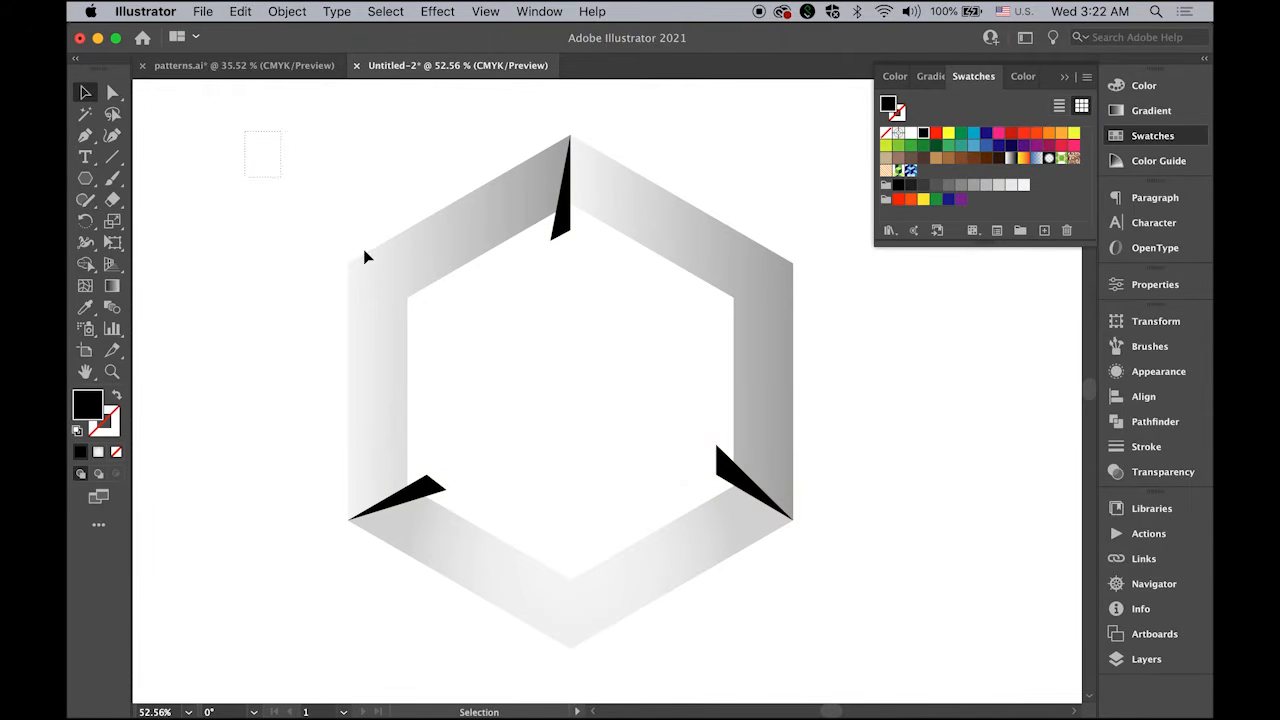
drag(251, 130, 796, 524)
click(285, 10)
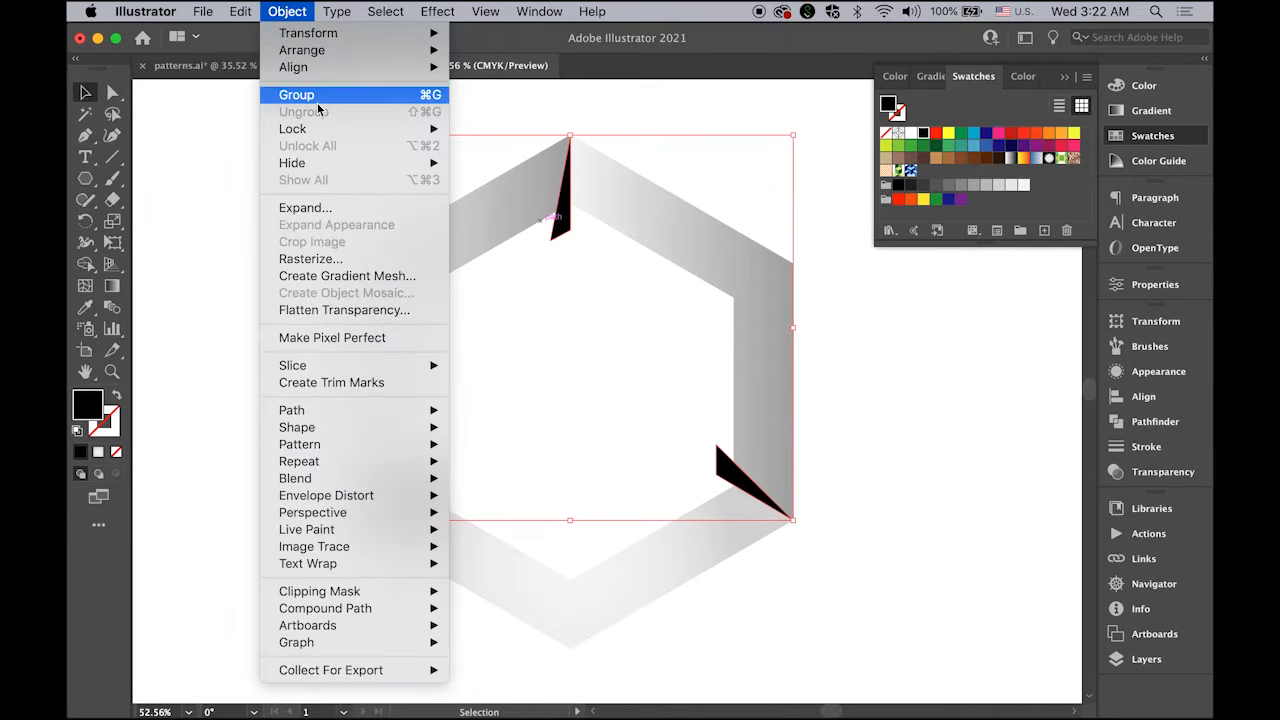
click(314, 94)
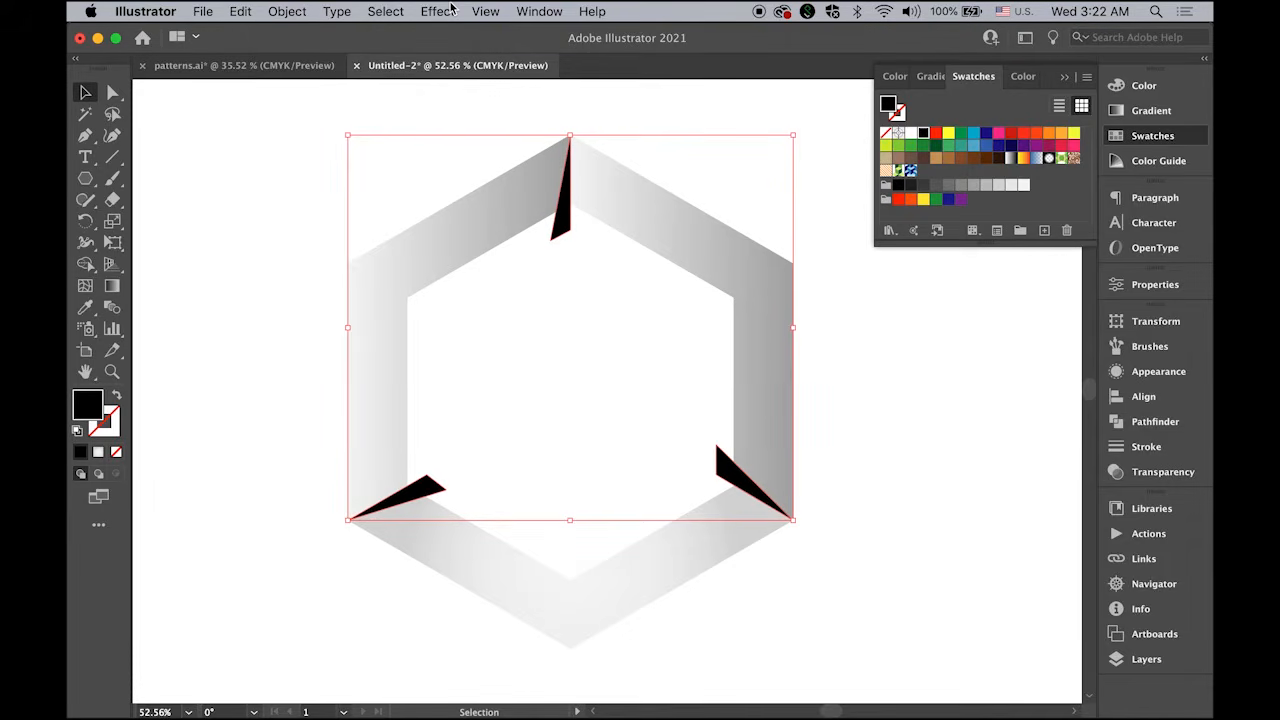
- Apply a Gaussian Blur with a radius of 45 pixels to the grouped black triangles
click(449, 10)
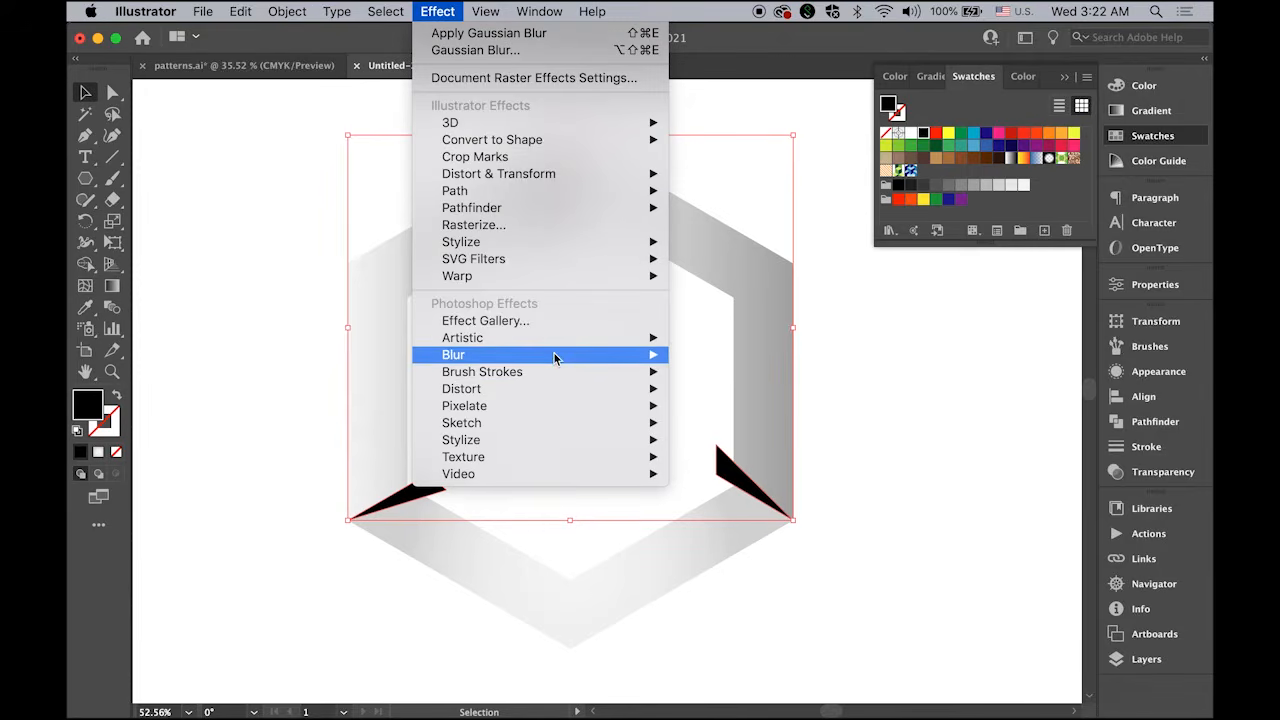
mouse_move(556, 357)
click(764, 356)
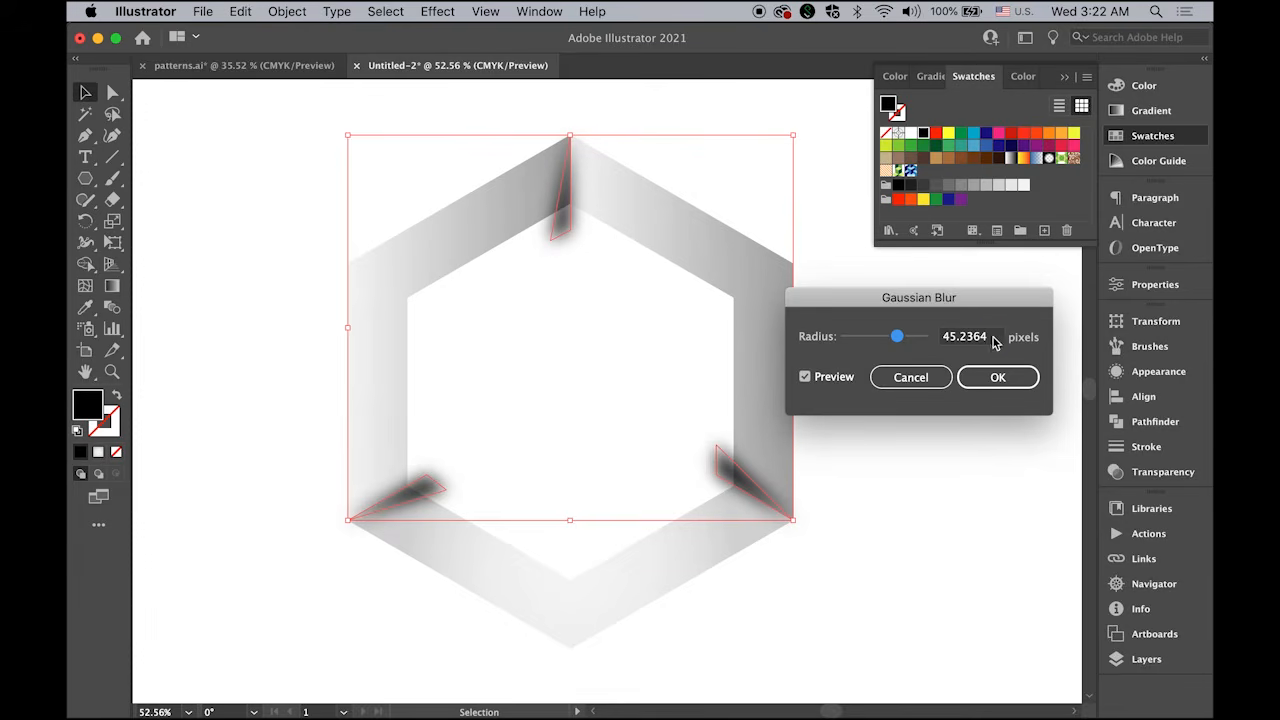
key(Tab)
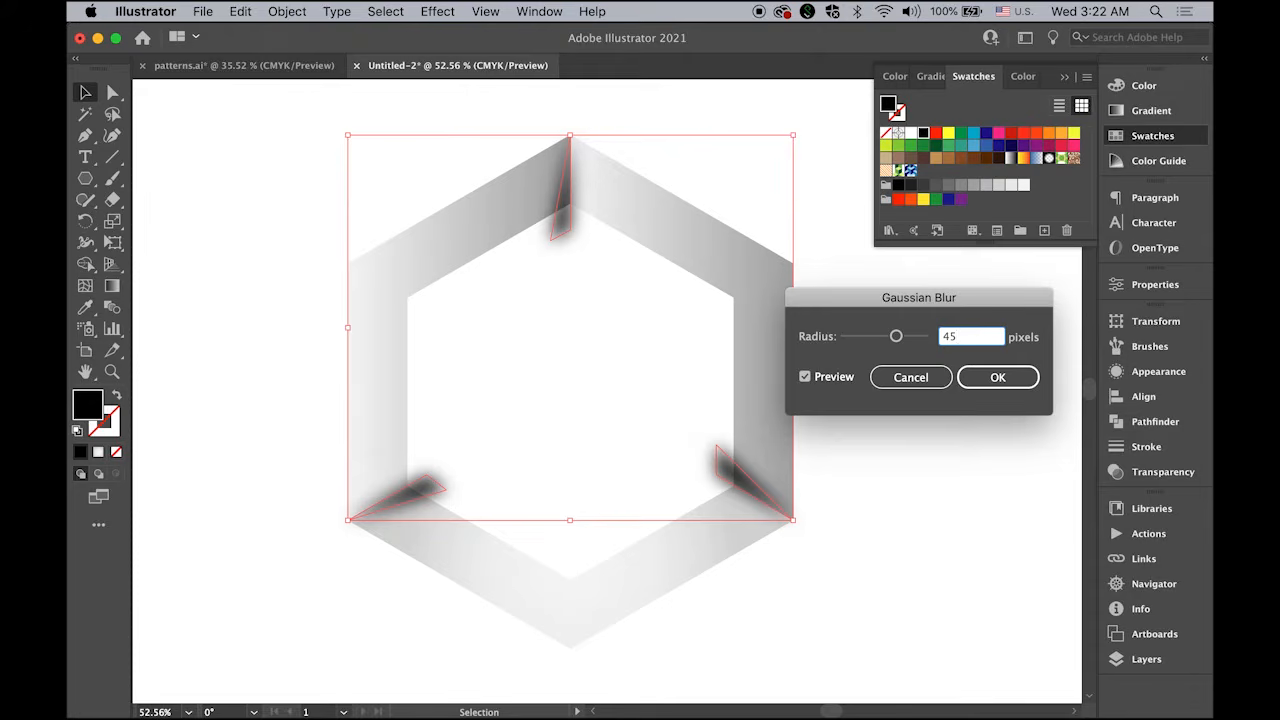
click(1012, 384)
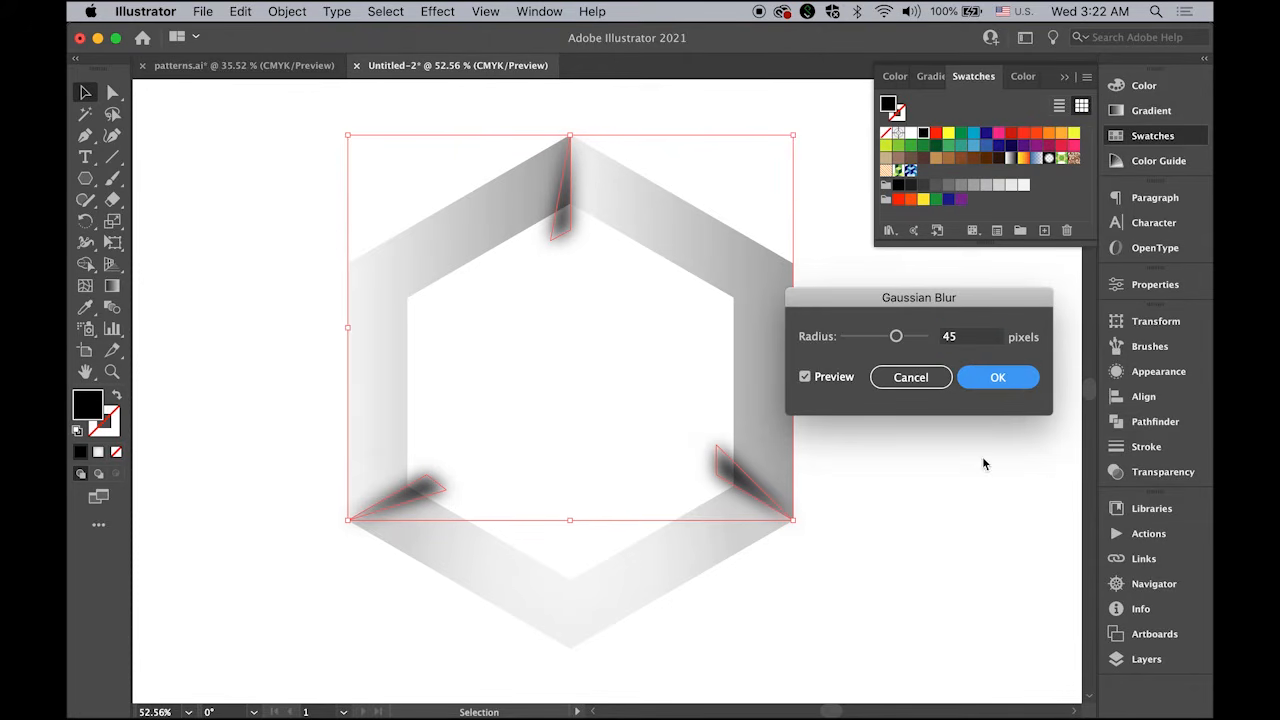
- Unlock Layer 1 and make it the active layer
click(200, 145)
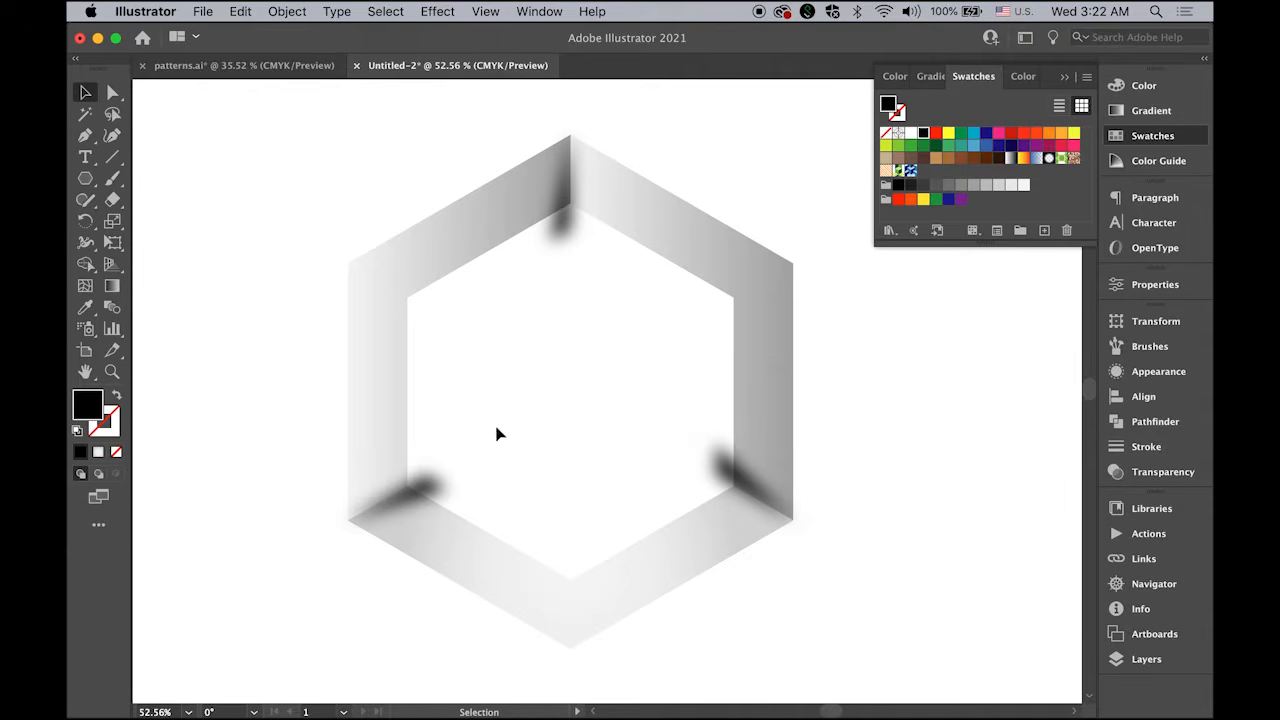
click(1127, 660)
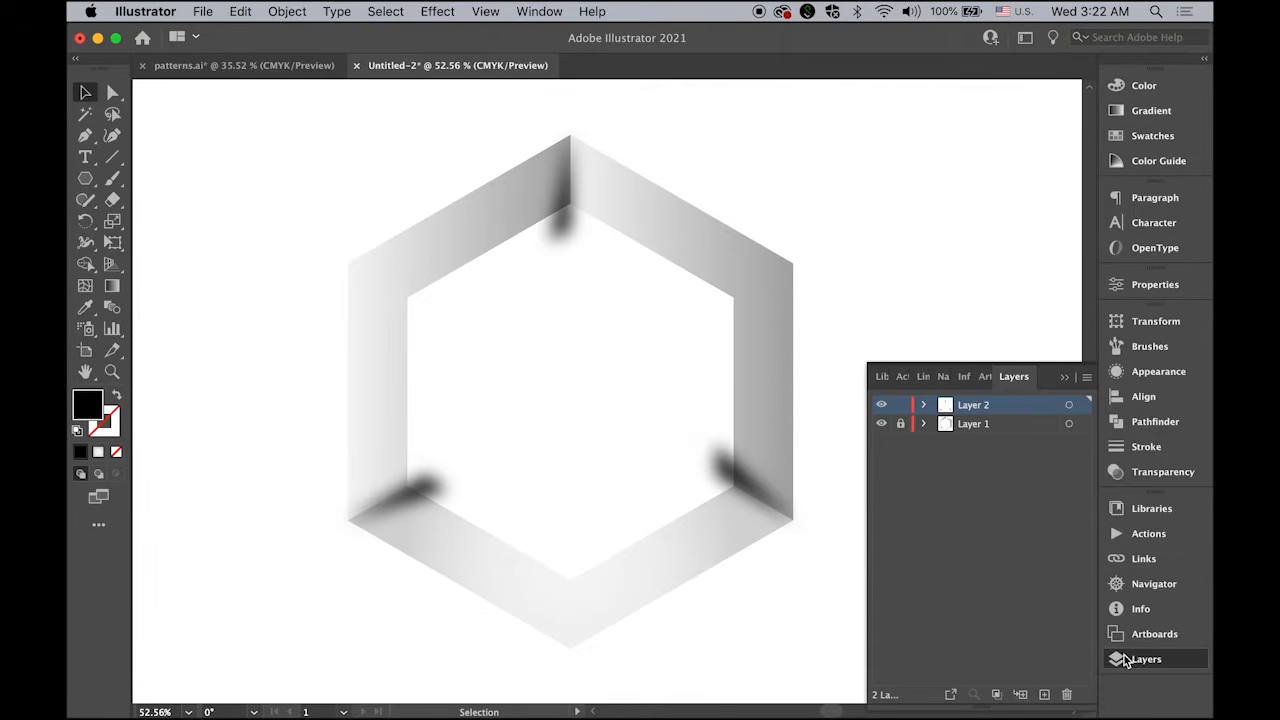
click(900, 424)
click(987, 424)
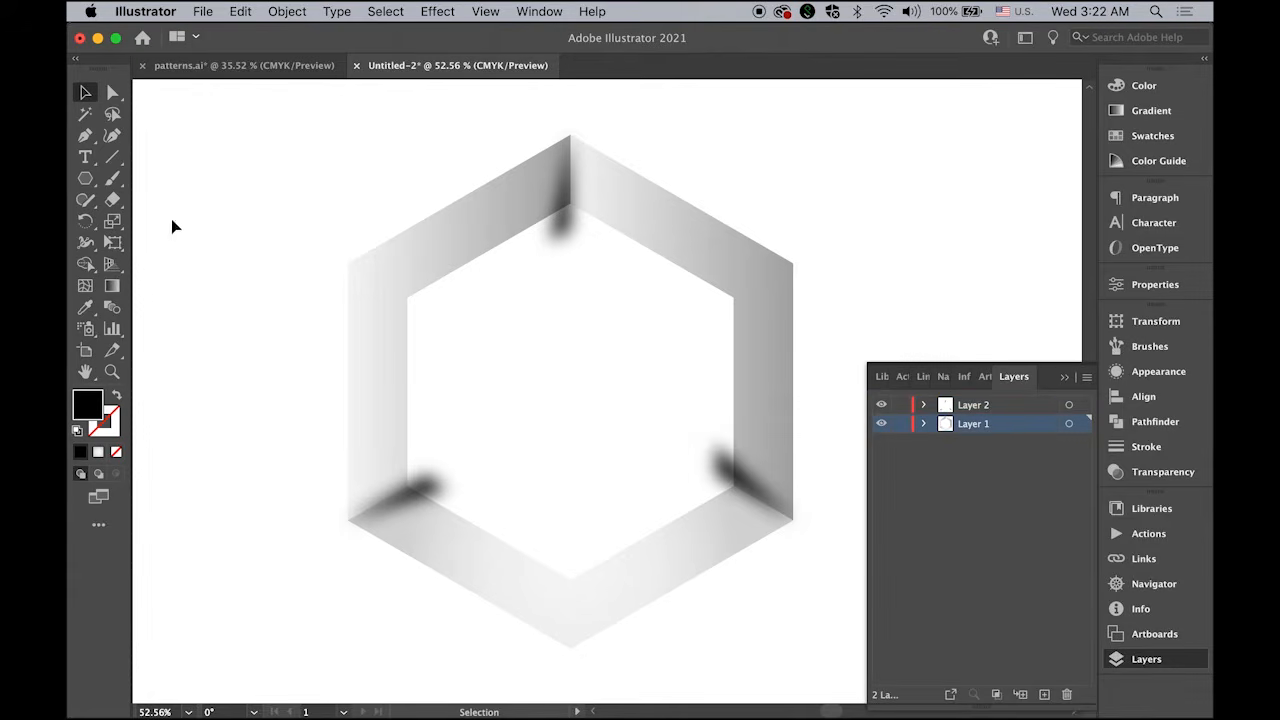
- Copy the gradient hexagon frame, paste the copy in front at the same position, and move it onto Layer 2 above the shadows
click(85, 92)
click(437, 223)
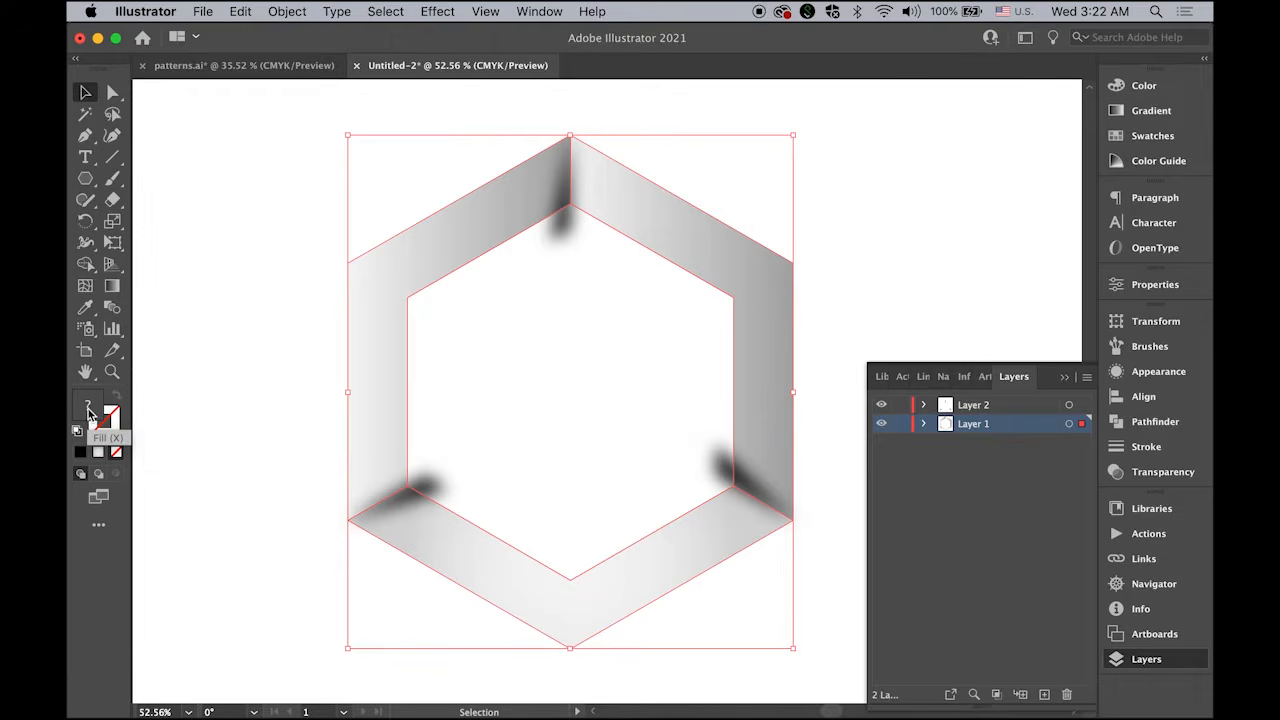
click(250, 11)
click(288, 100)
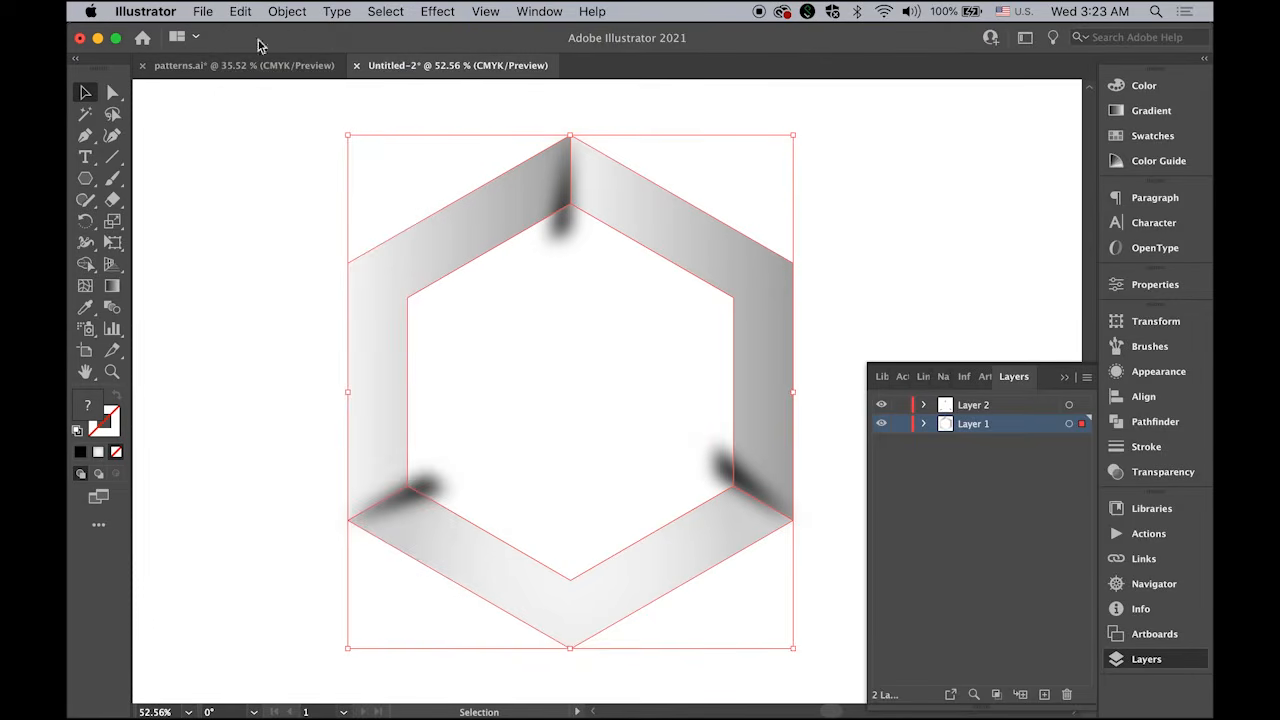
click(250, 10)
click(279, 127)
drag(1079, 411, 1080, 406)
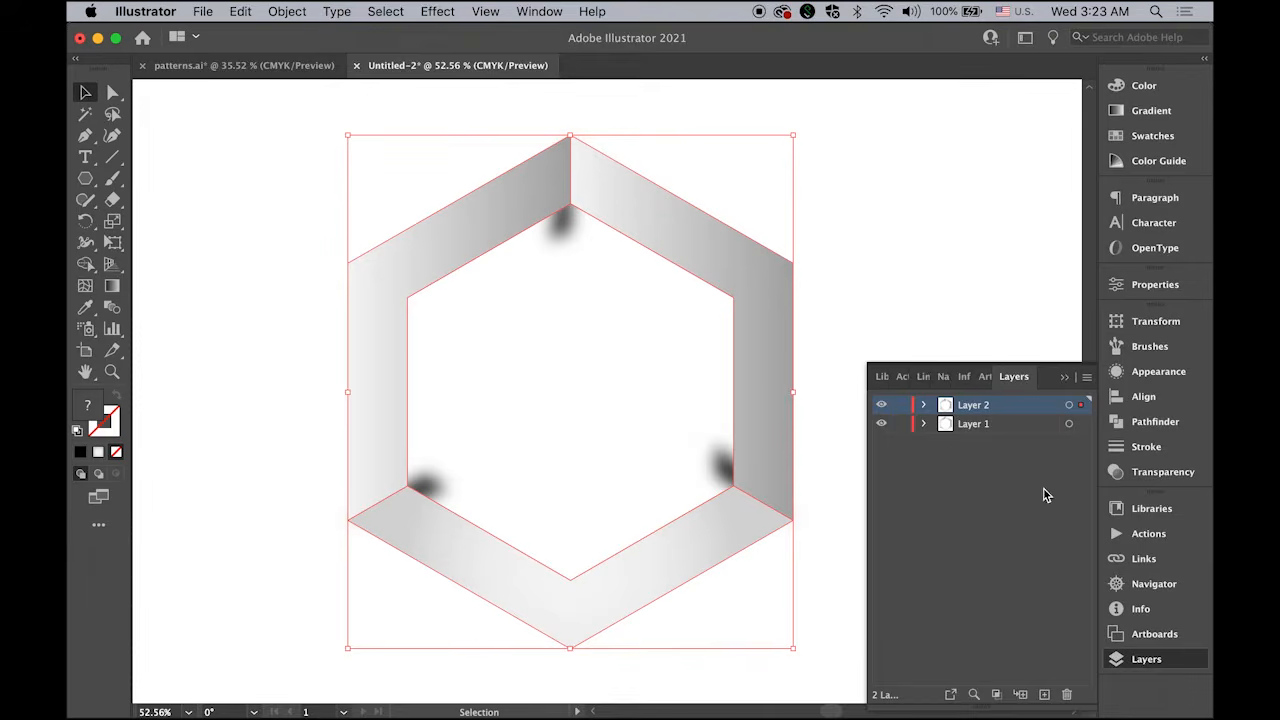
- Lock Layer 1, and check that the frame copy and the blurred shadow group on Layer 2 select separately
click(900, 424)
click(85, 93)
click(180, 234)
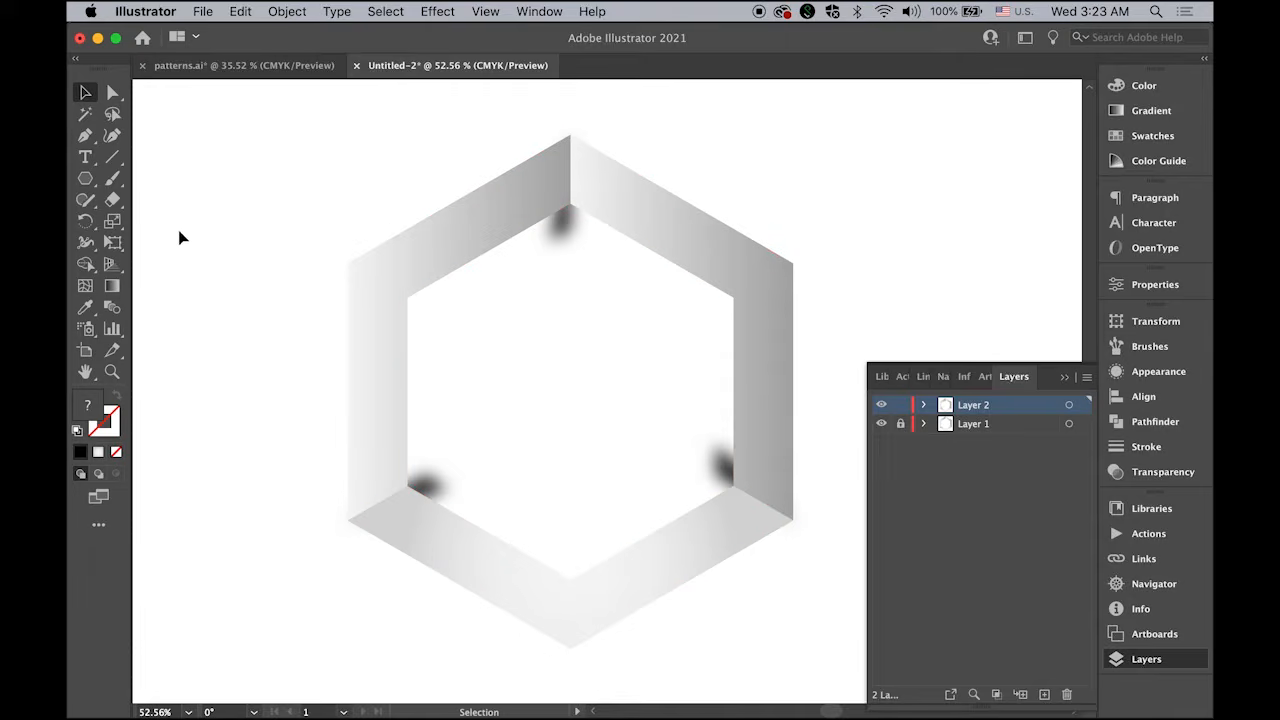
click(498, 230)
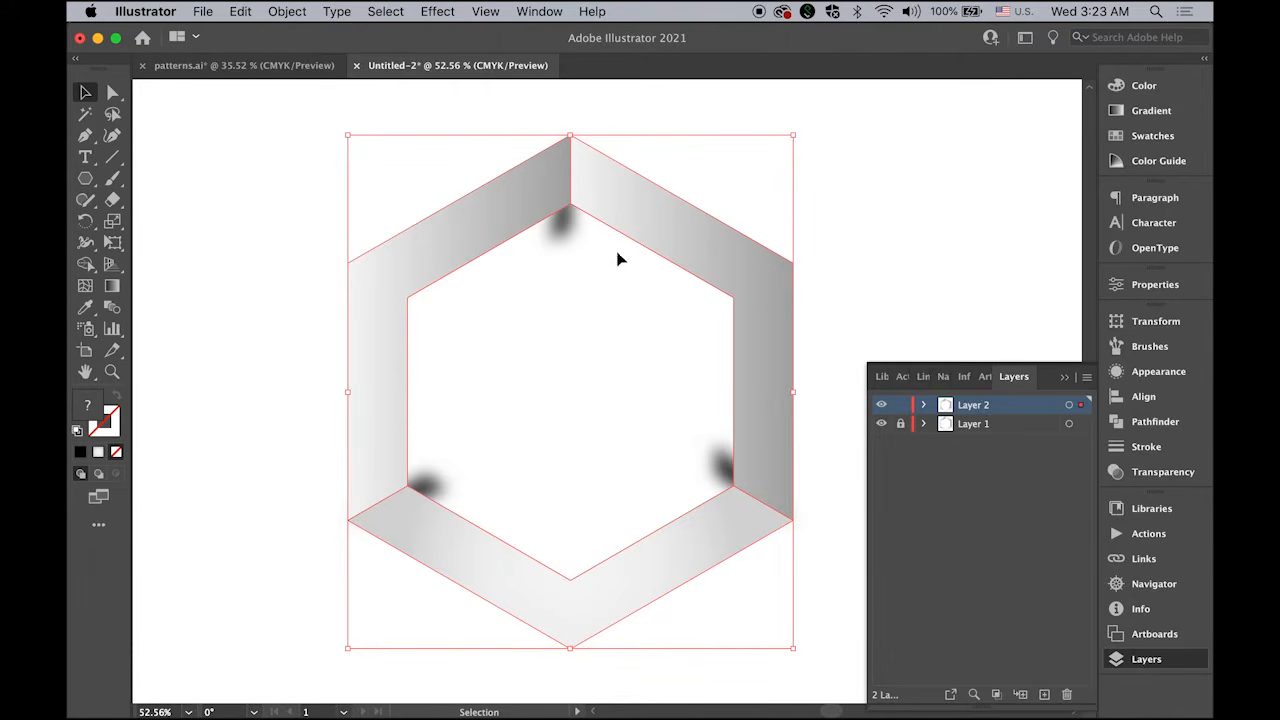
click(557, 238)
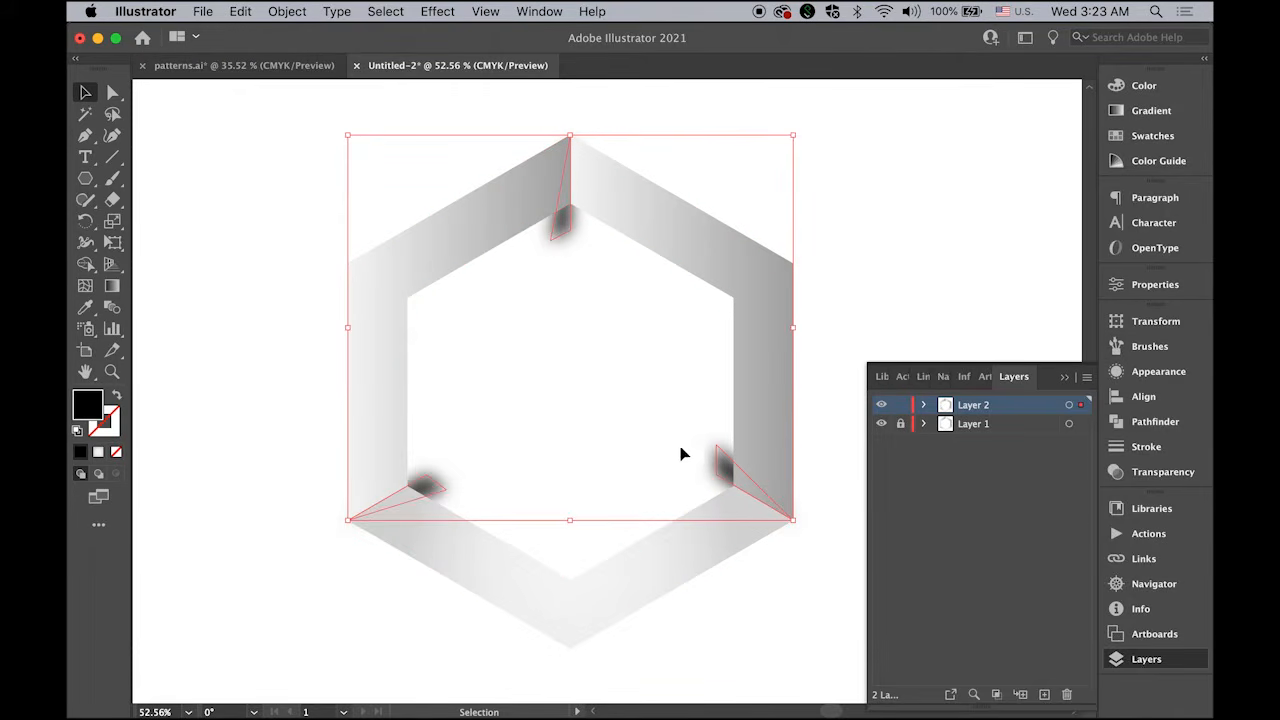
click(957, 260)
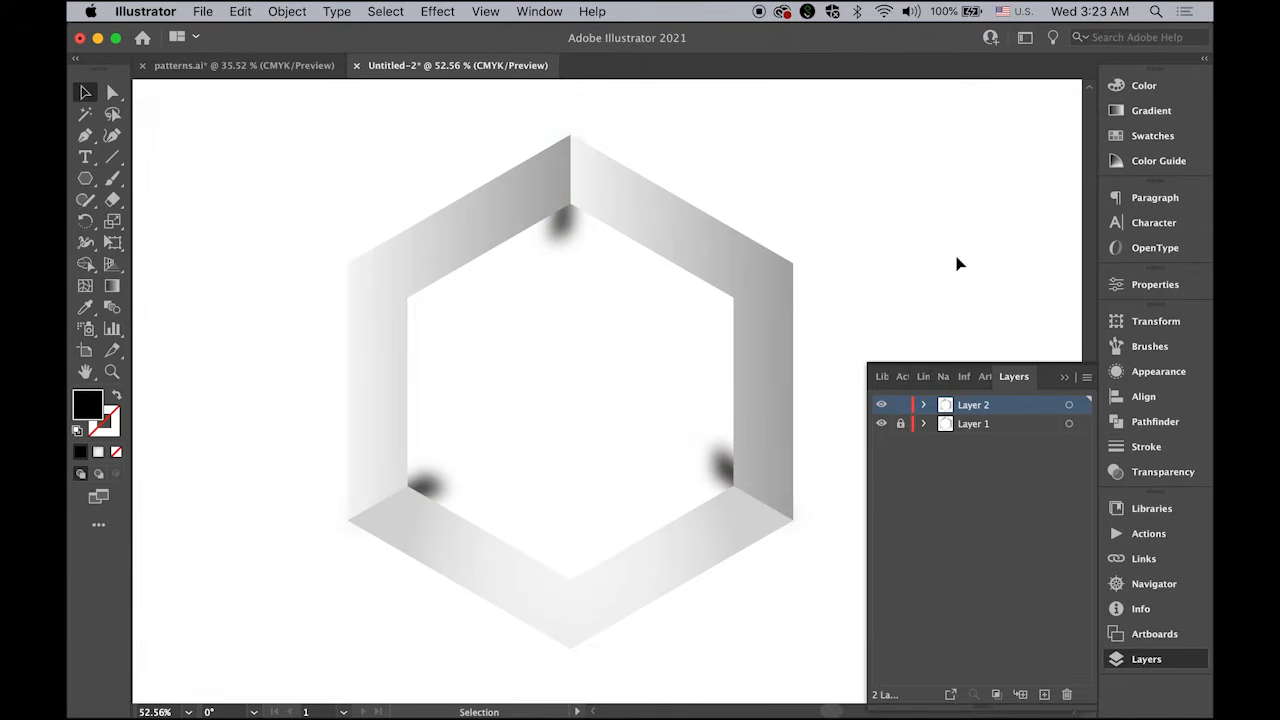
- Merge all sides of the frame copy on Layer 2 into one solid shape with the Shape Builder
click(711, 274)
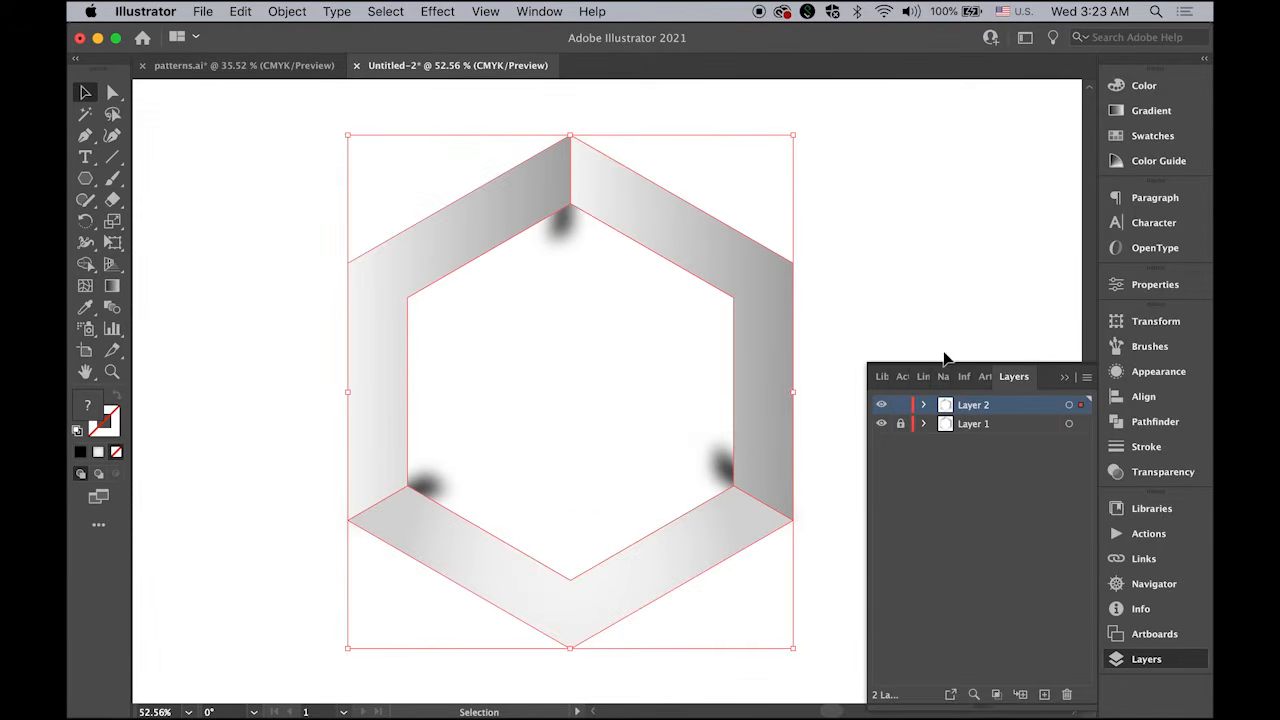
click(85, 264)
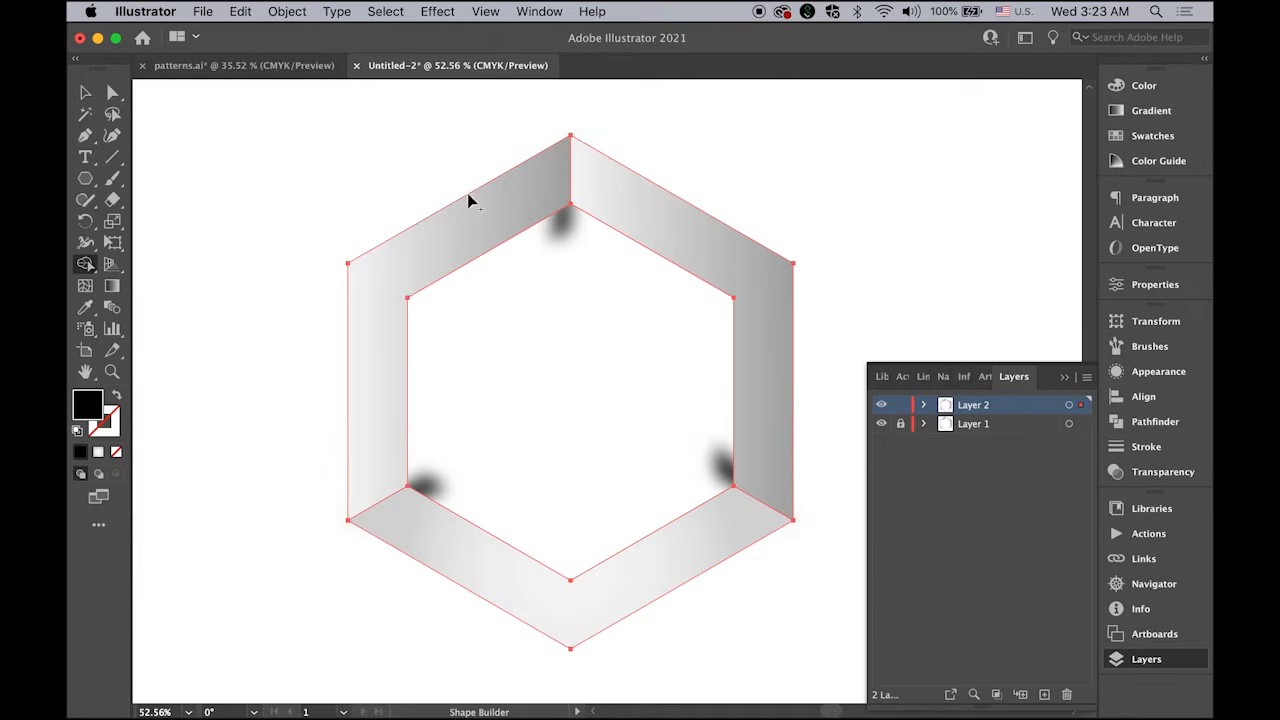
mouse_move(470, 200)
mouse_down()
mouse_move(617, 194)
mouse_move(786, 478)
mouse_move(706, 537)
mouse_move(737, 563)
mouse_up()
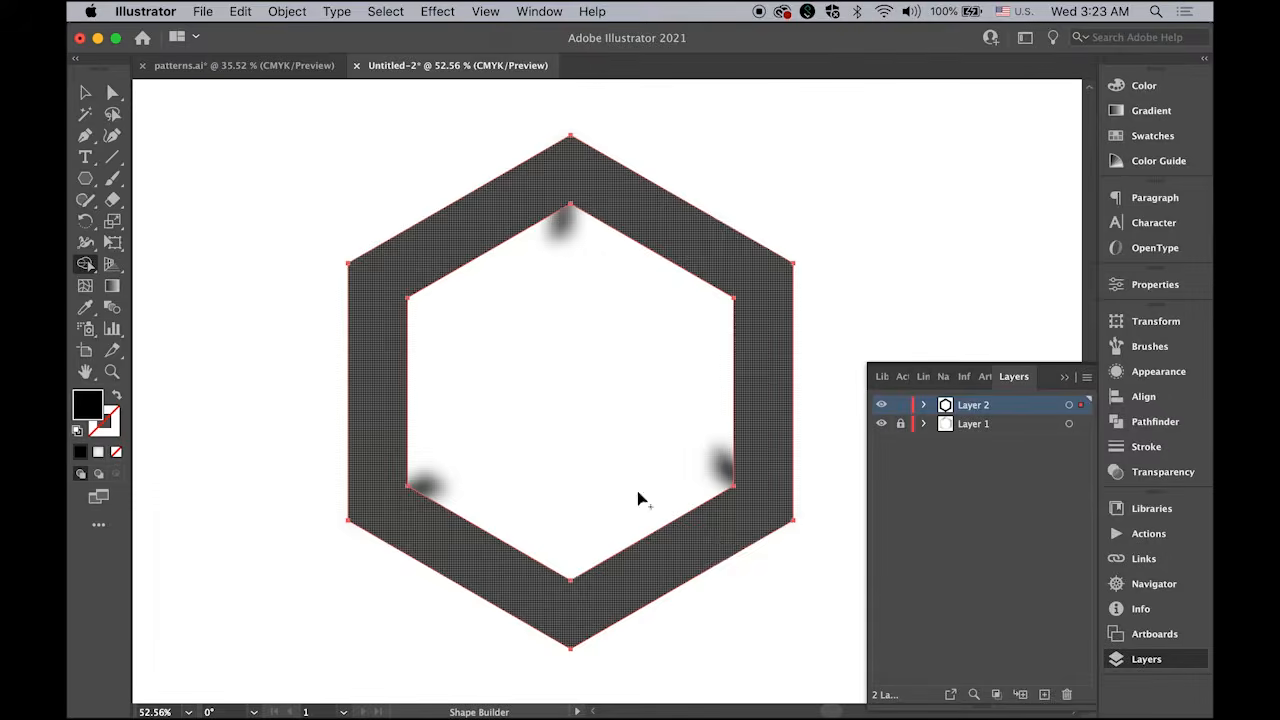
key(v)
click(230, 157)
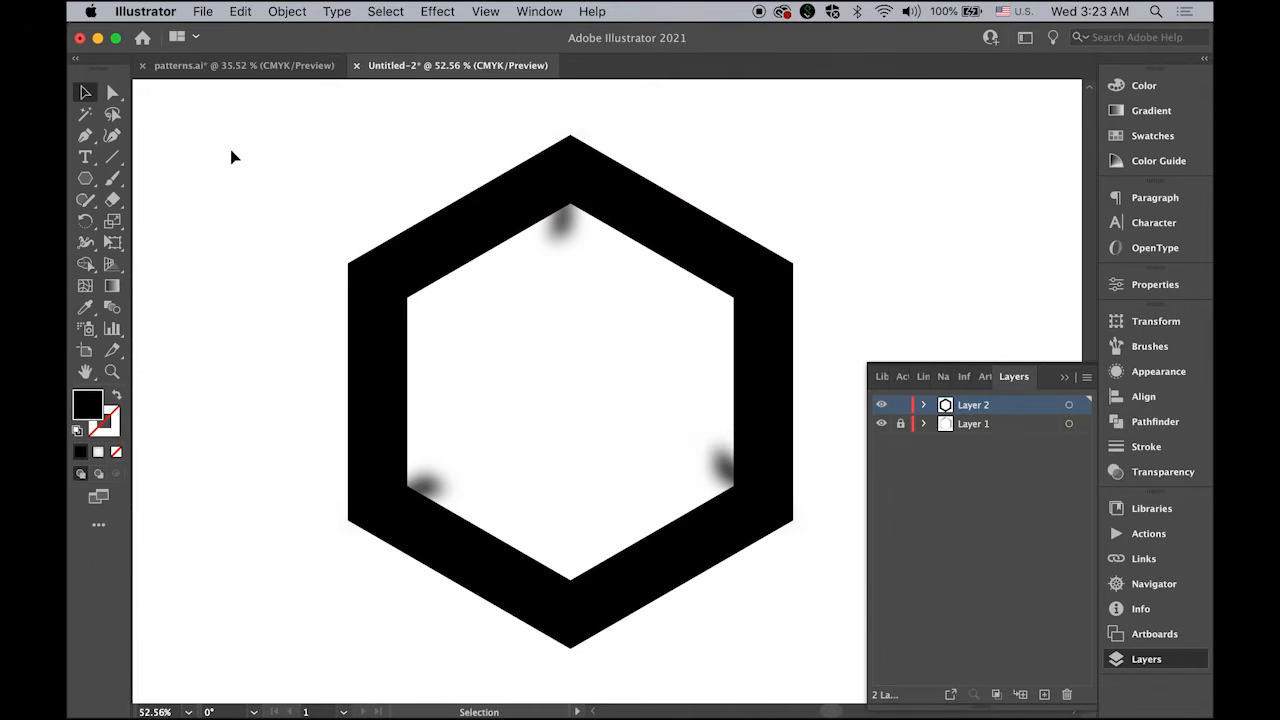
- Fill the merged hexagon shape with the light orange swatch
click(491, 211)
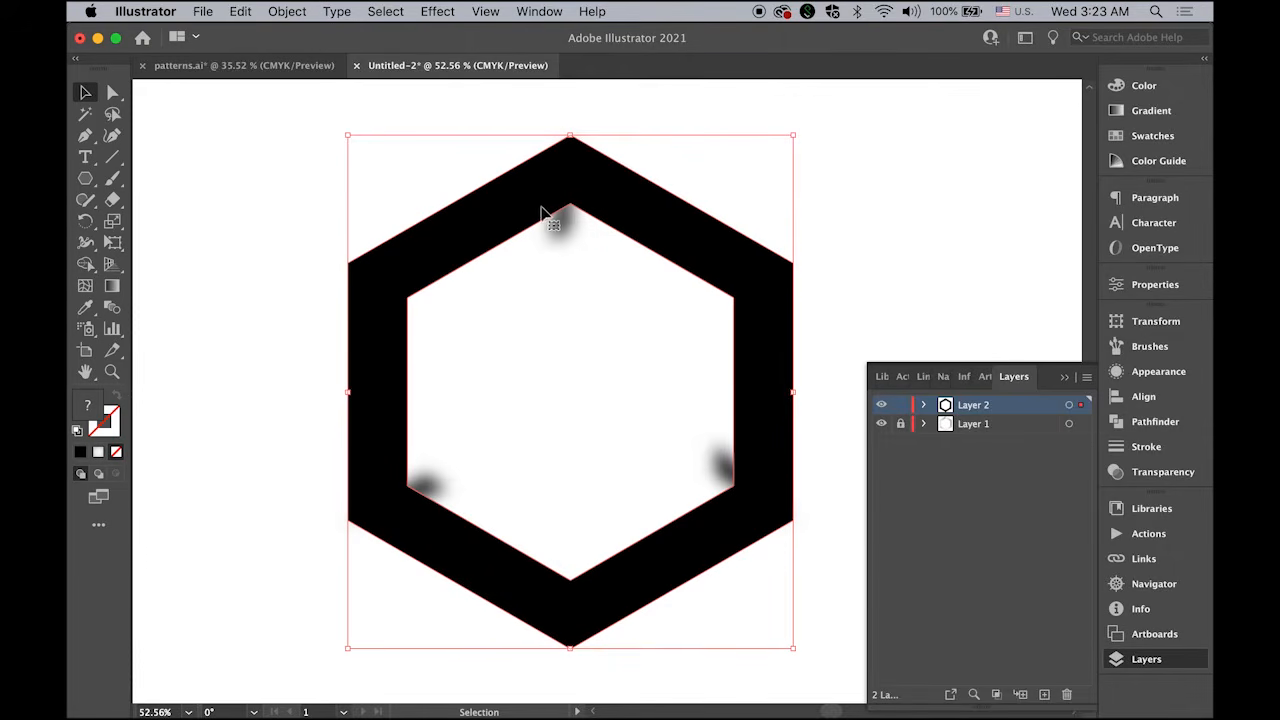
click(1150, 137)
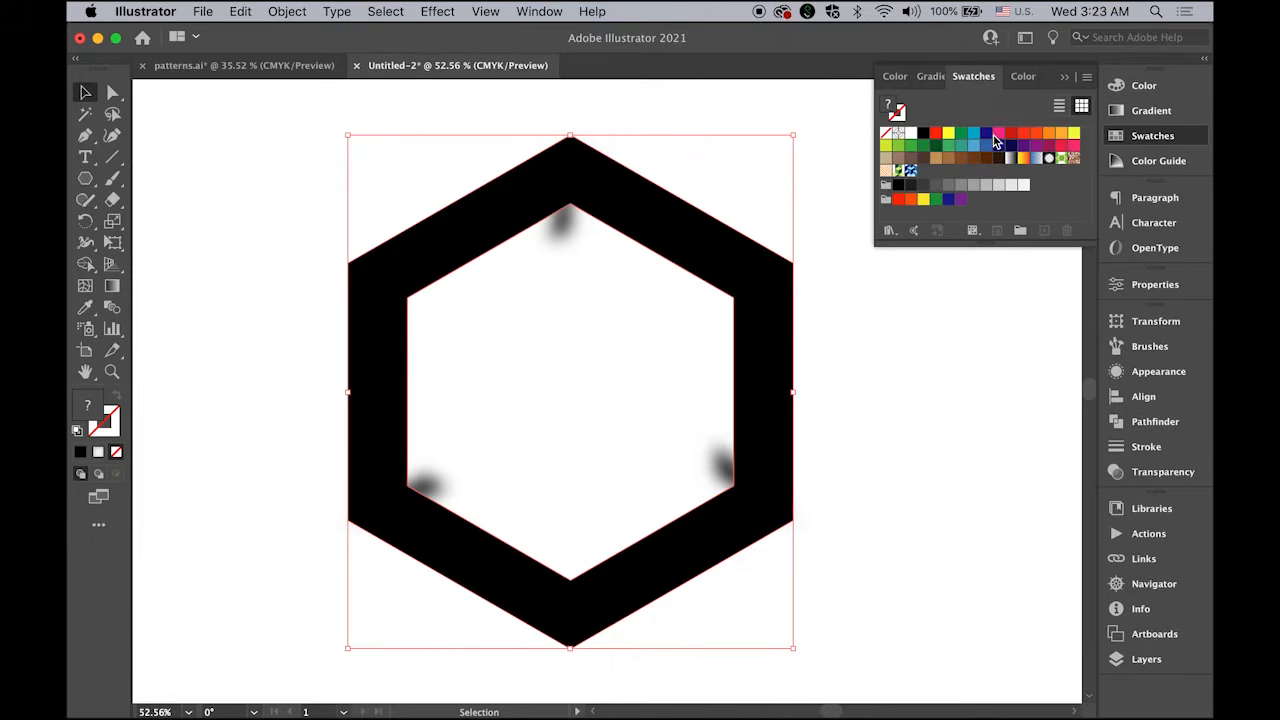
click(1061, 133)
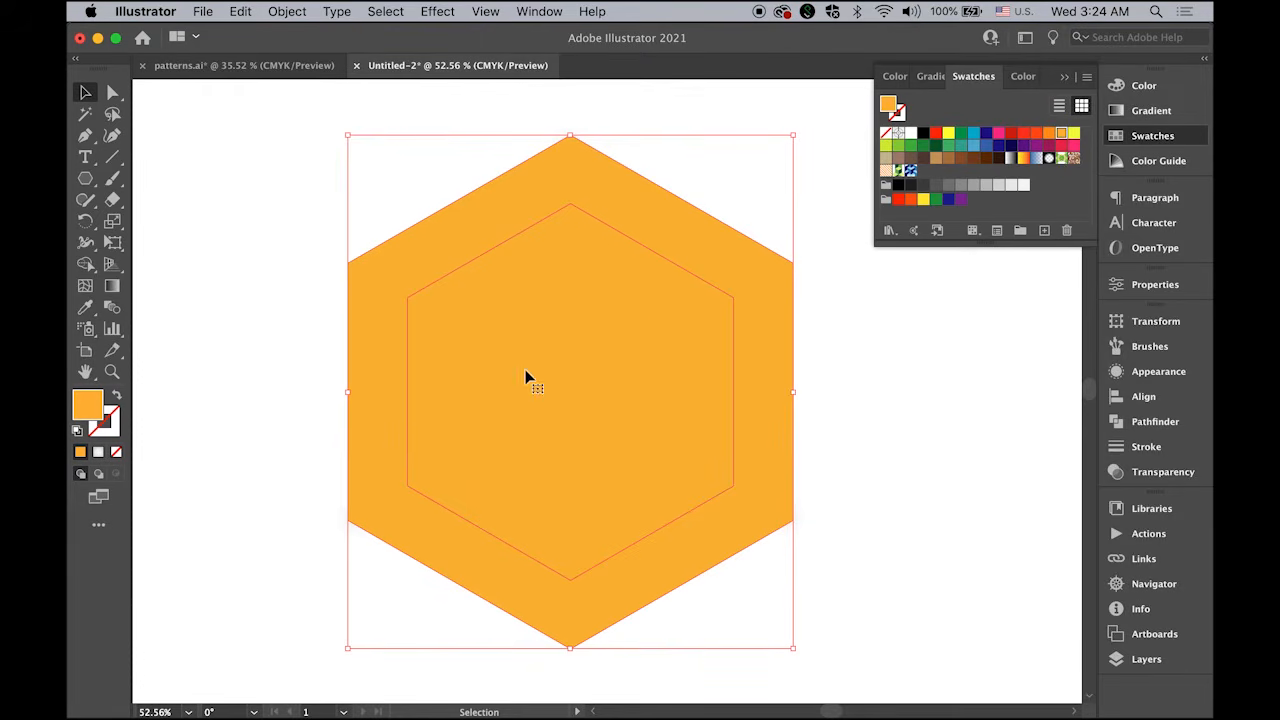
- Remove the inner hexagon area with the Shape Builder, leaving only the orange frame ring
click(85, 266)
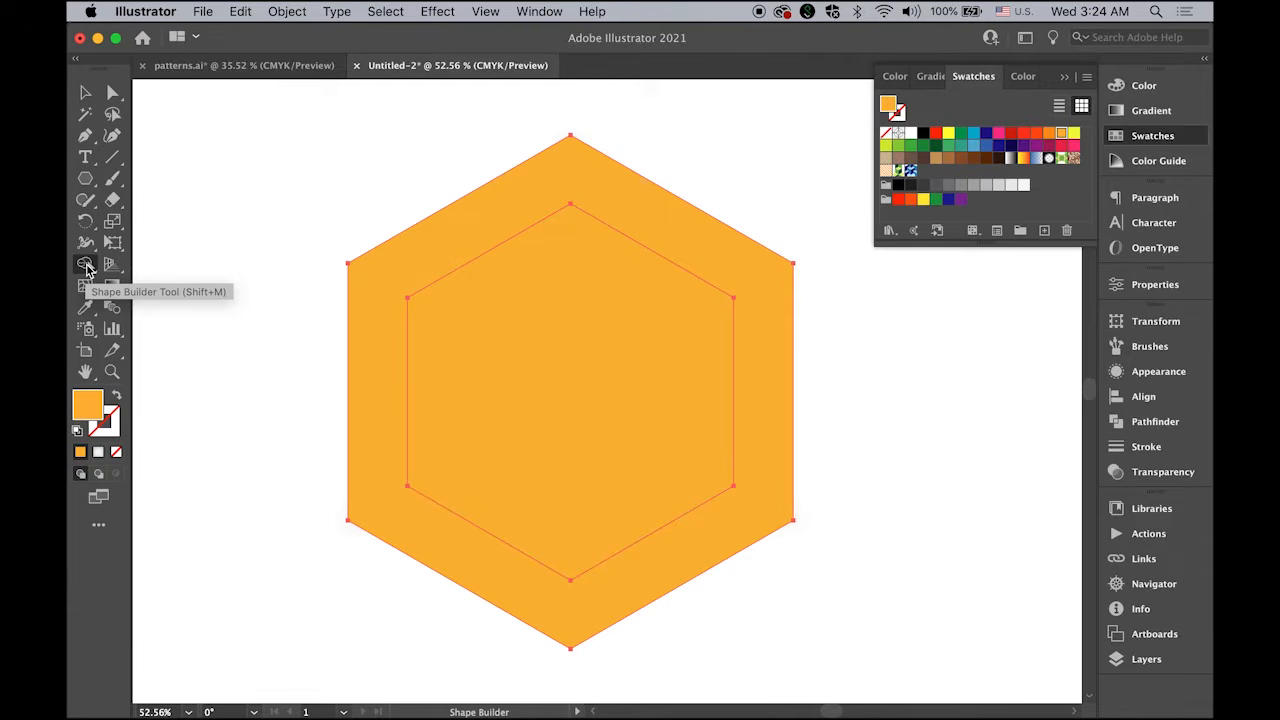
alt+click(628, 355)
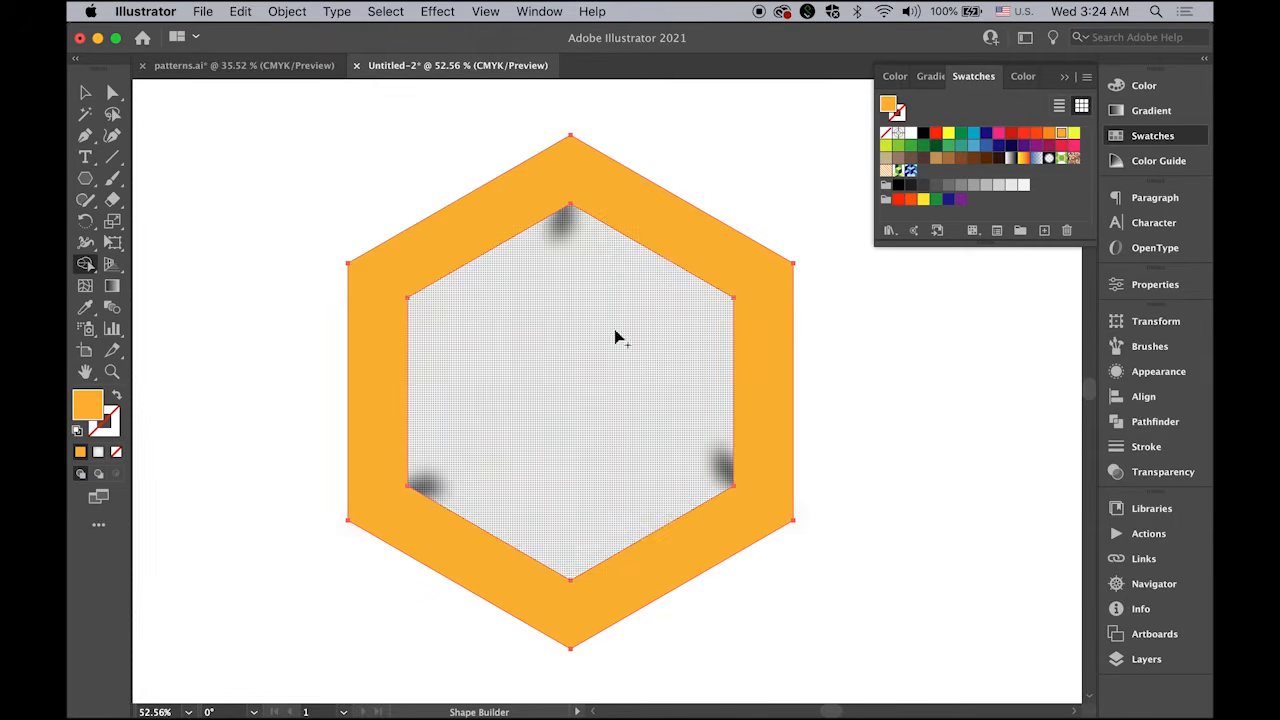
click(85, 92)
click(254, 127)
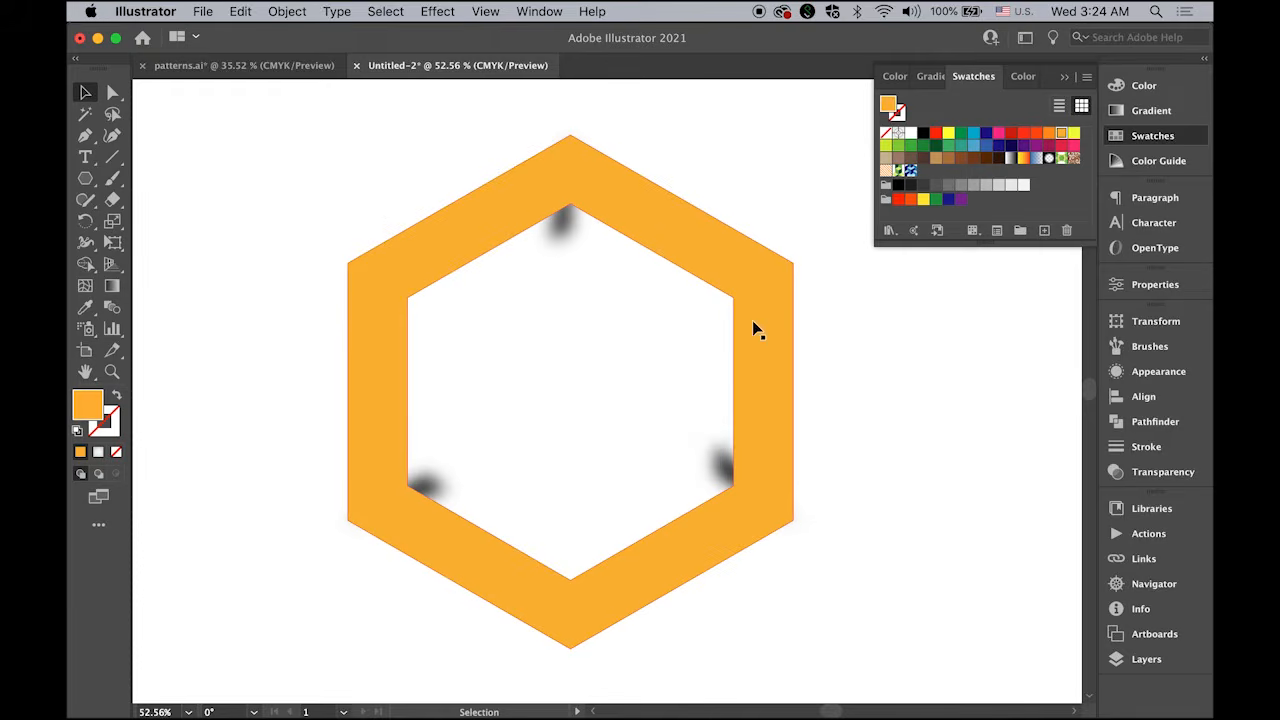
- Select the orange frame together with the blurred shadow group and make a clipping mask from them
click(510, 202)
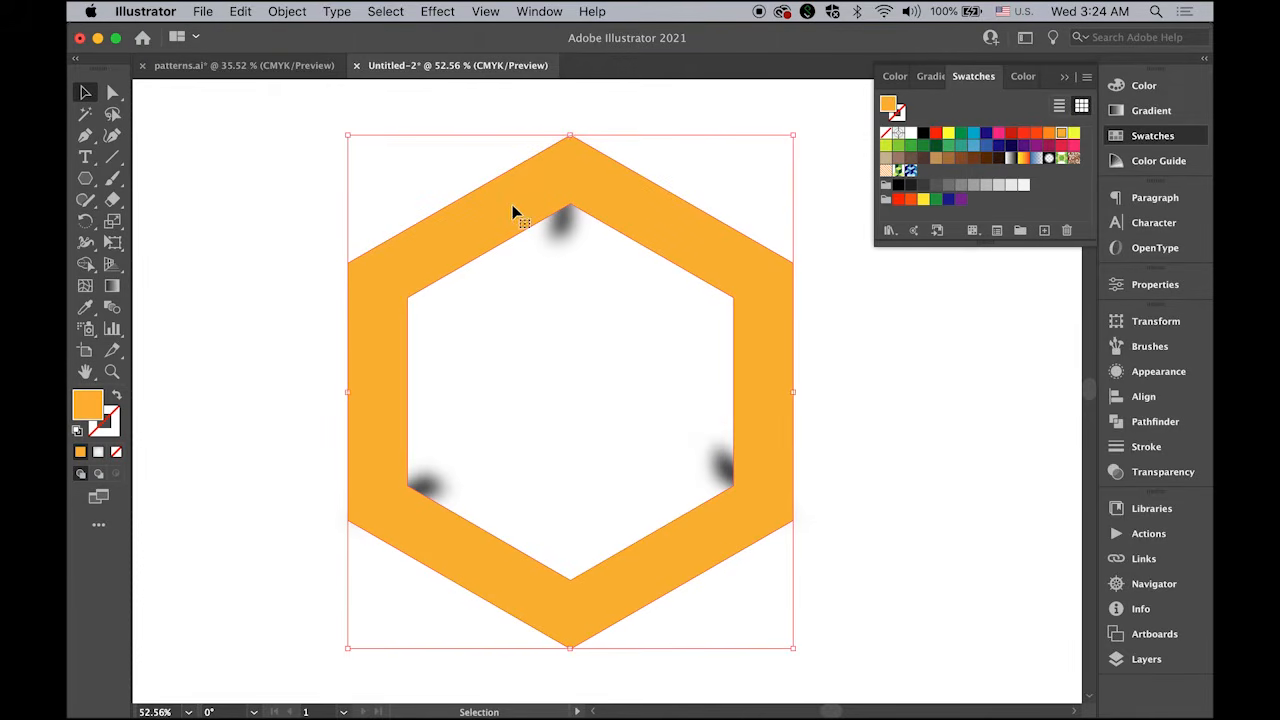
shift+click(556, 232)
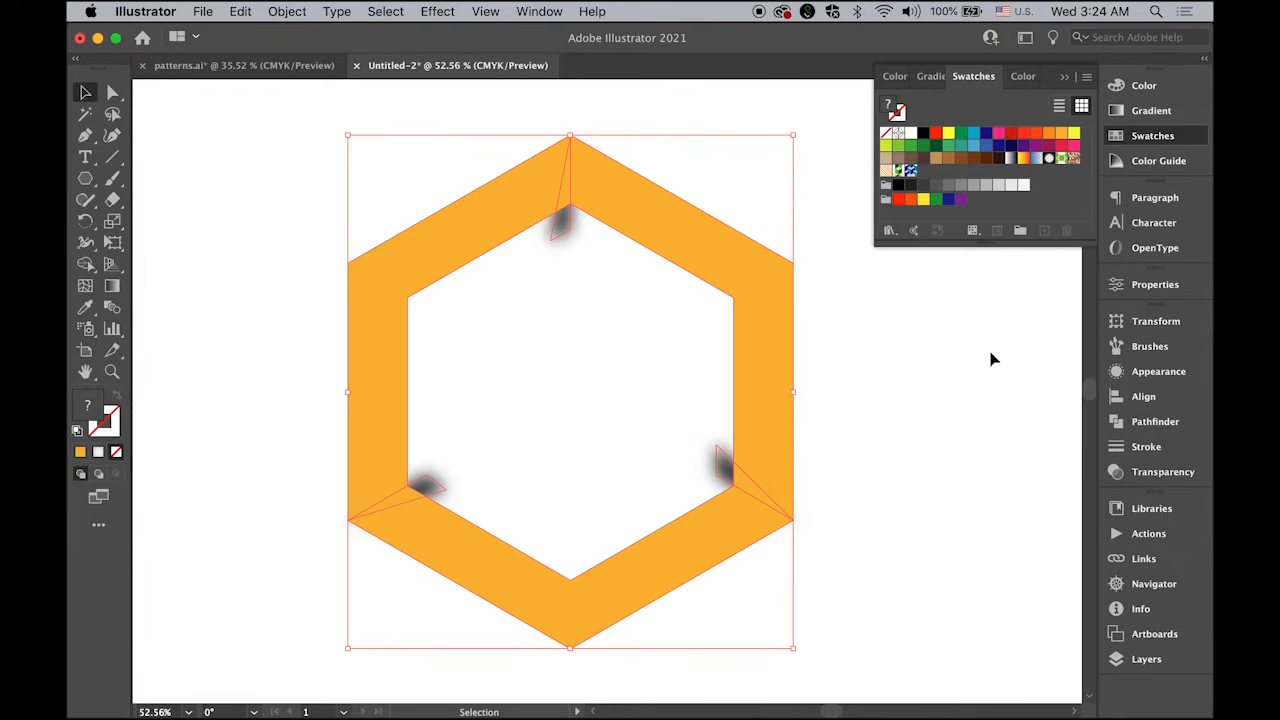
click(288, 12)
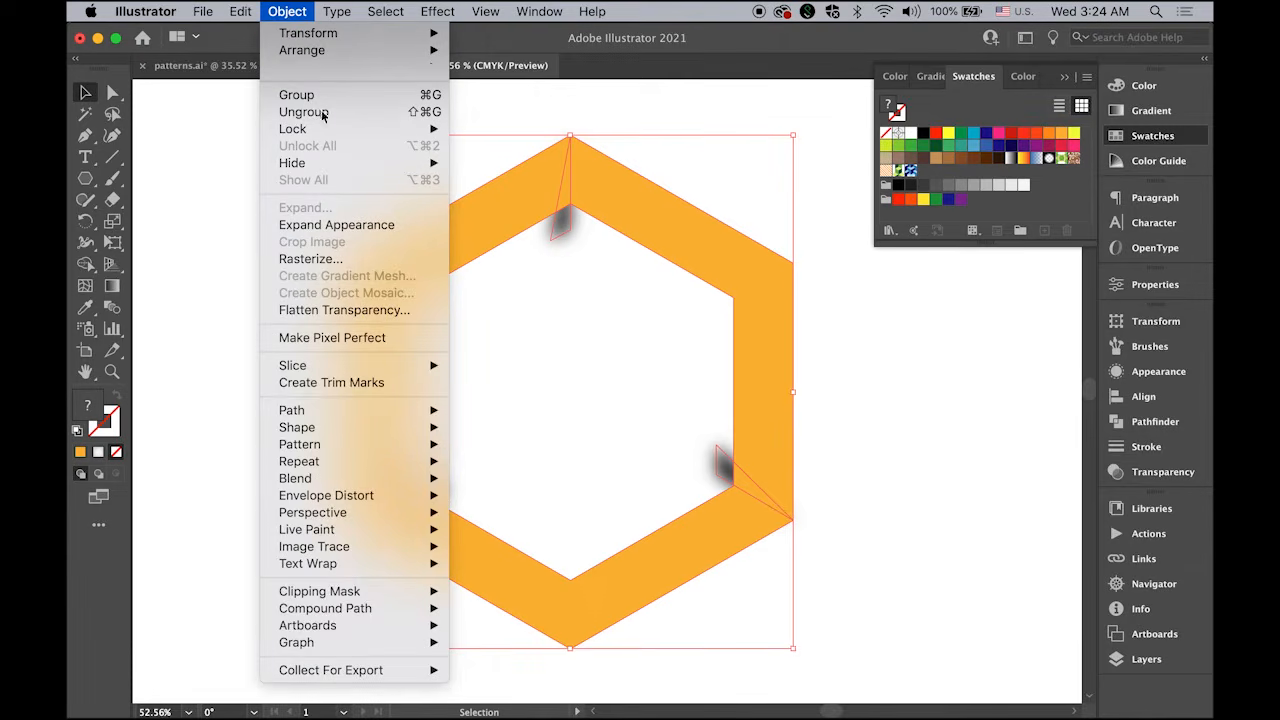
mouse_move(388, 593)
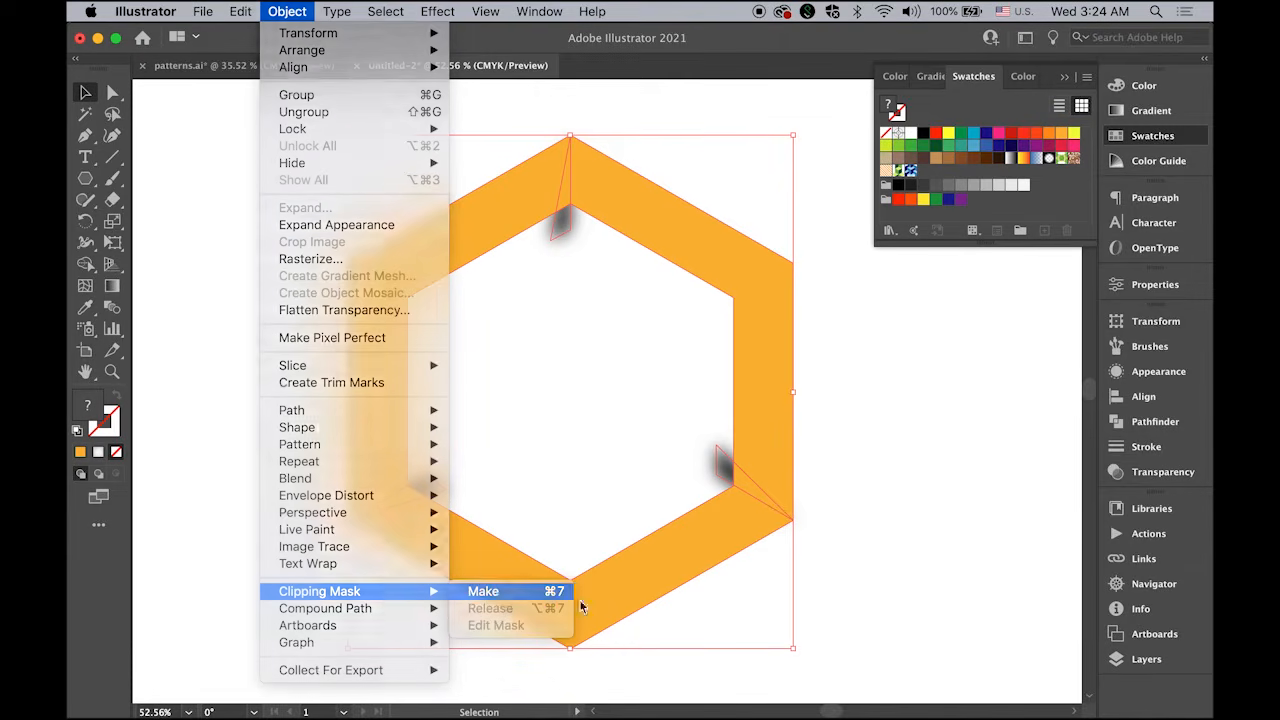
click(500, 592)
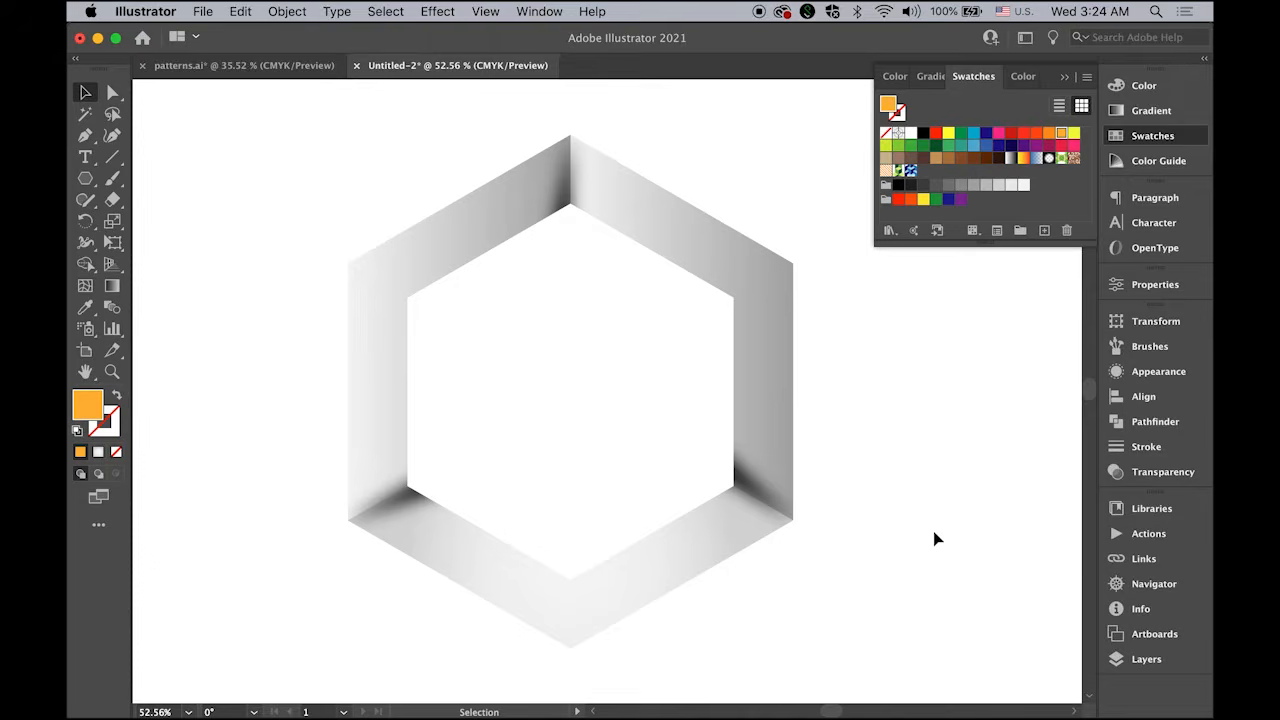
- Unlock Layer 1 and select all the artwork on both layers
click(1137, 657)
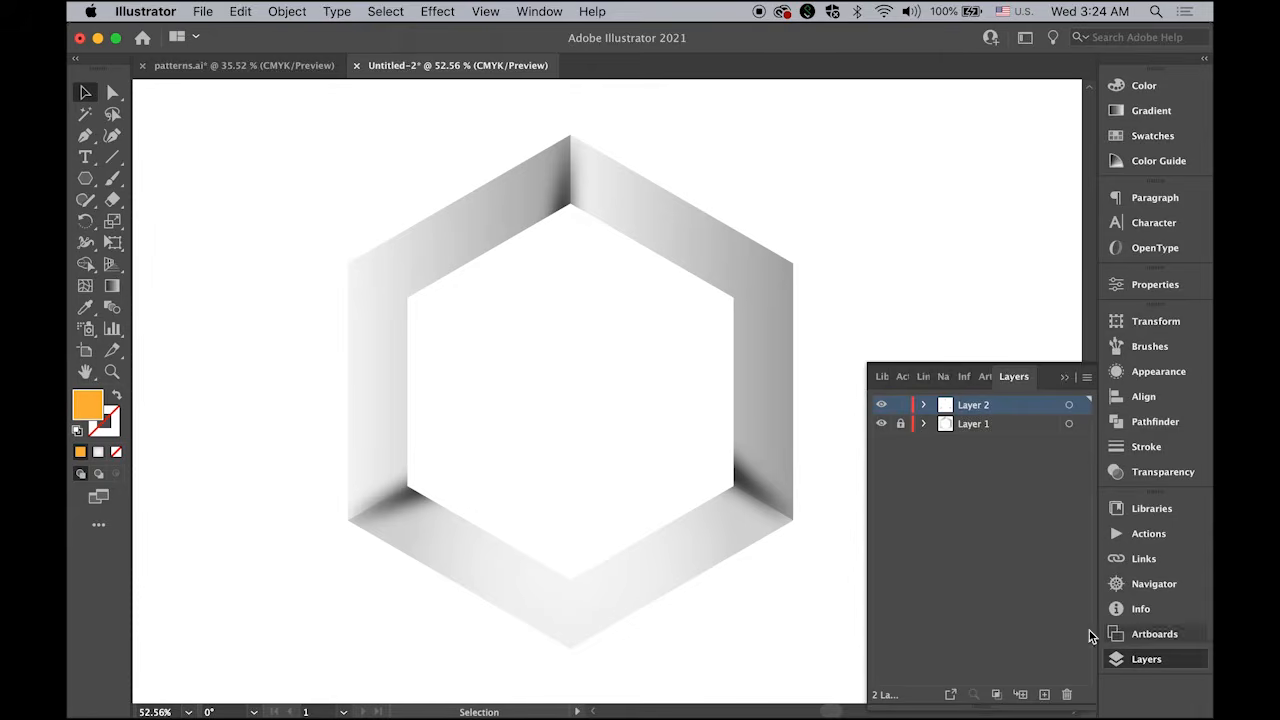
key(z)
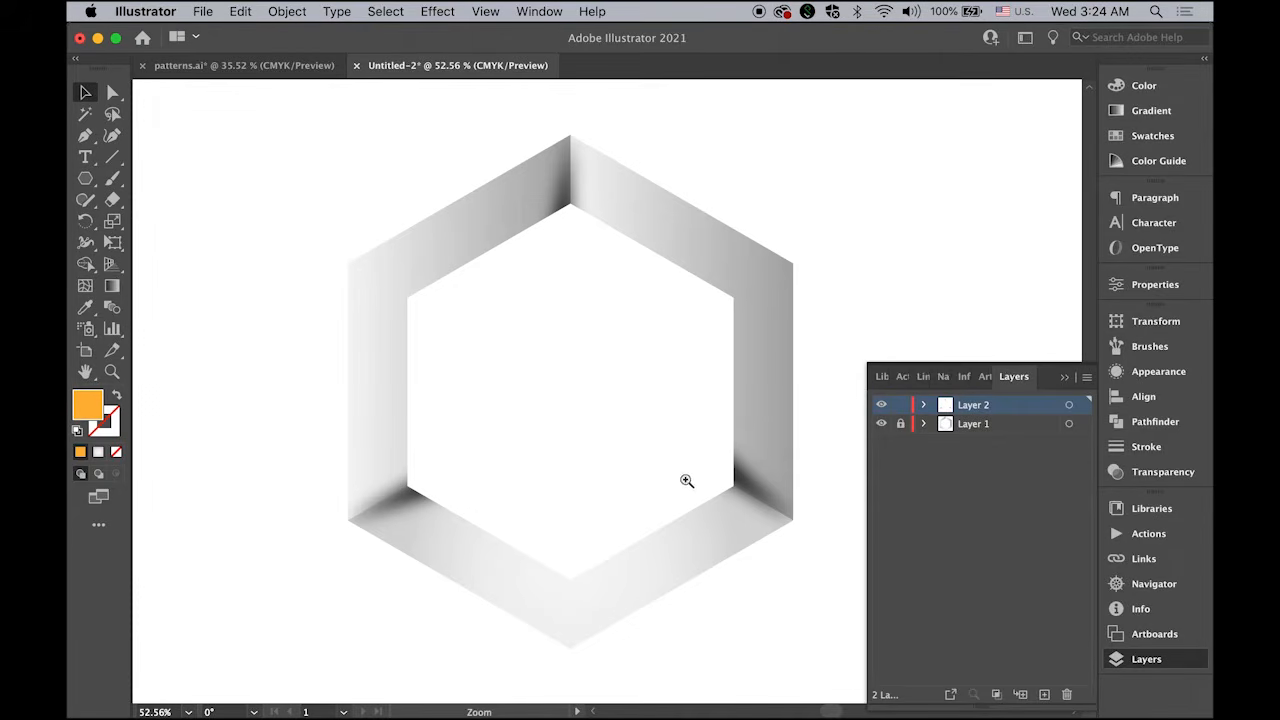
drag(686, 481, 526, 400)
drag(624, 437, 554, 326)
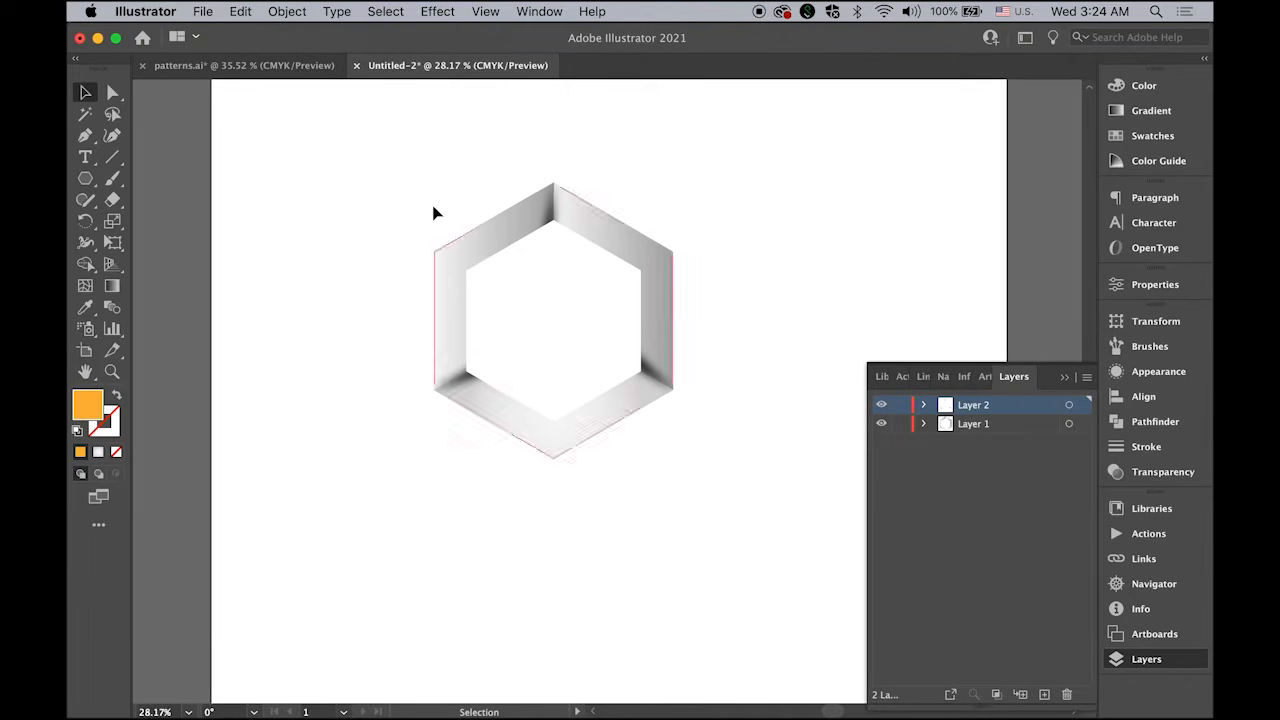
key(super+a)
- Duplicate the shaded hexagon frame straight up by 346.19 px so that the two frames overlap
drag(751, 449, 787, 505)
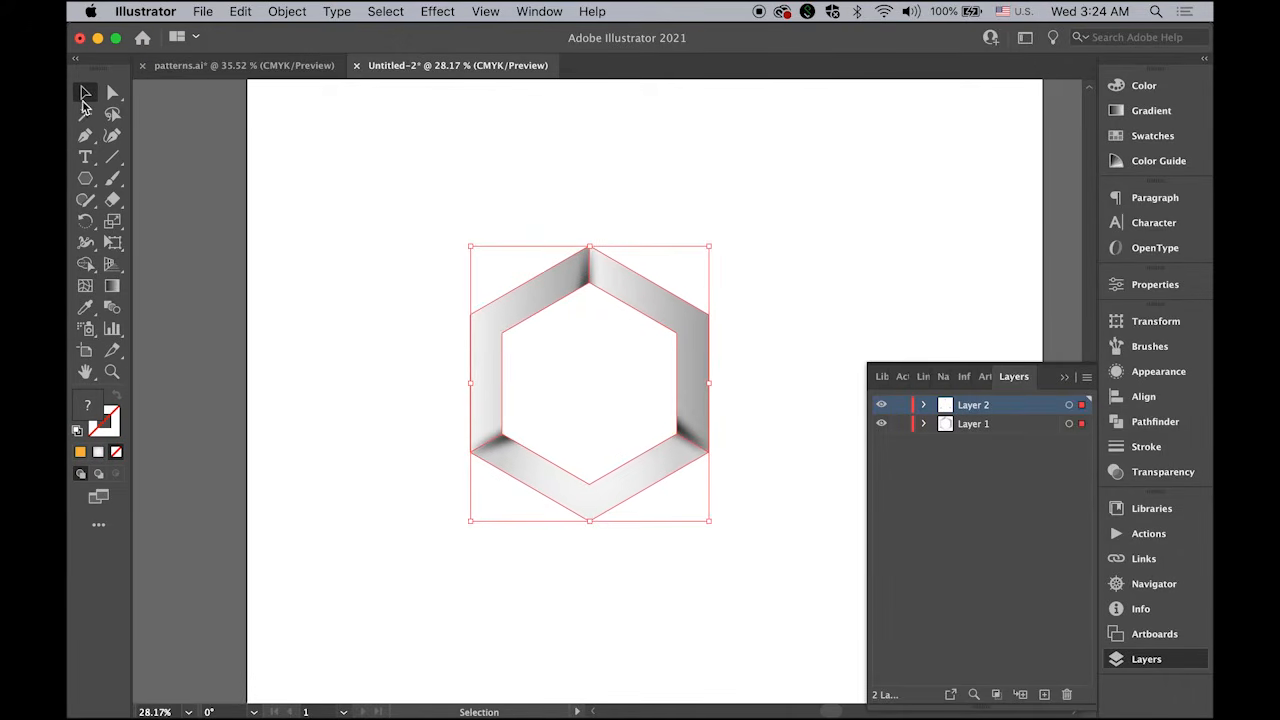
click(84, 100)
drag(537, 485, 533, 347)
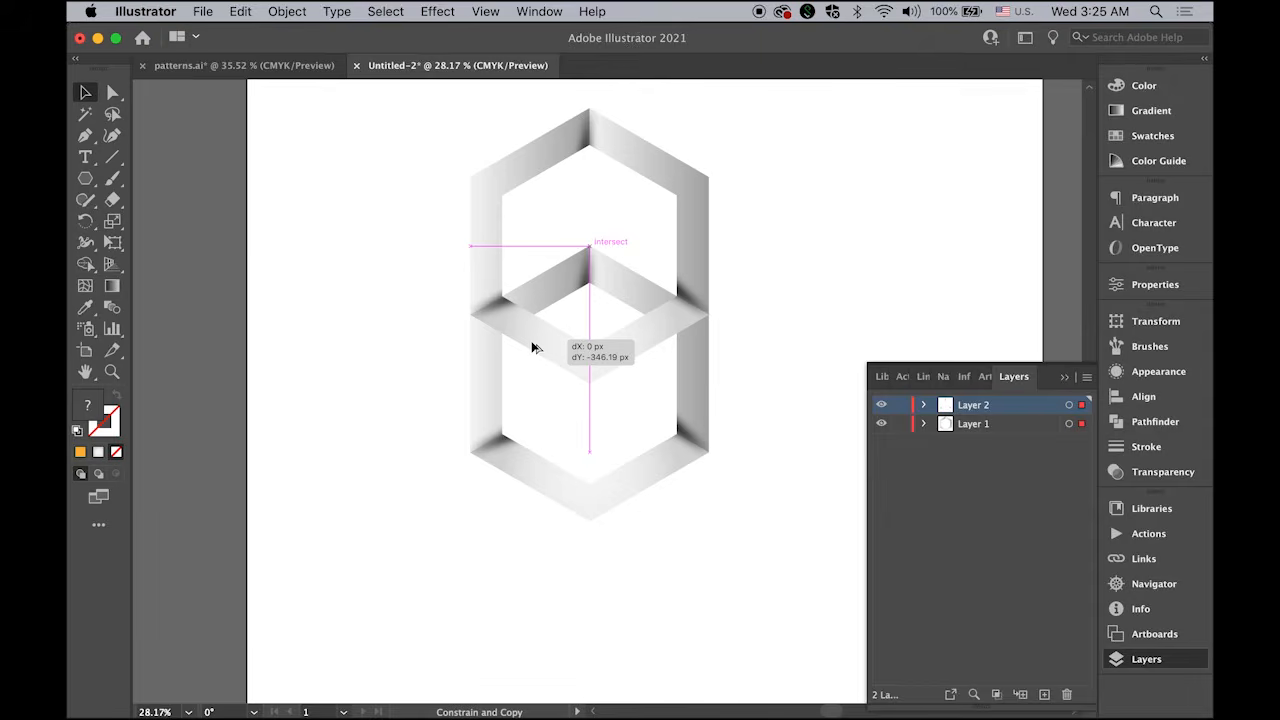
drag(533, 347, 533, 347)
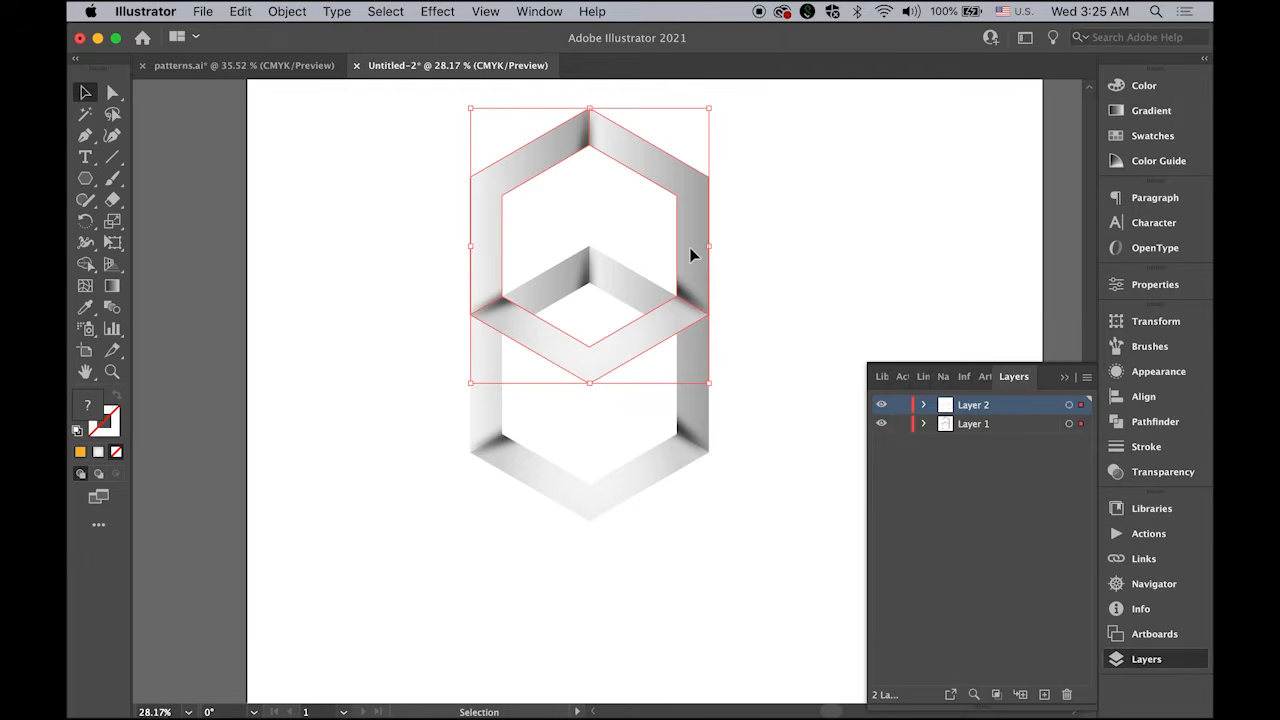
- Duplicate the frame to the lower left and lower right, making both copies meet at the original hexagon's center
drag(689, 254, 571, 456)
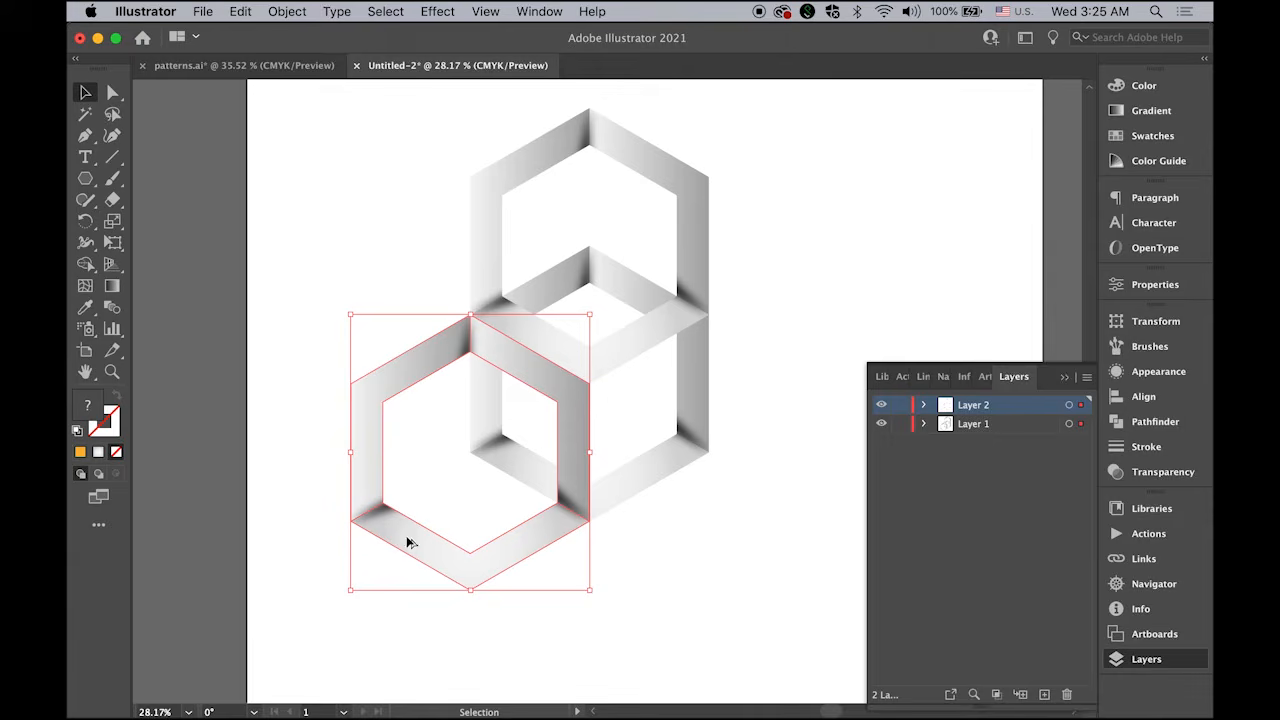
drag(408, 543, 650, 551)
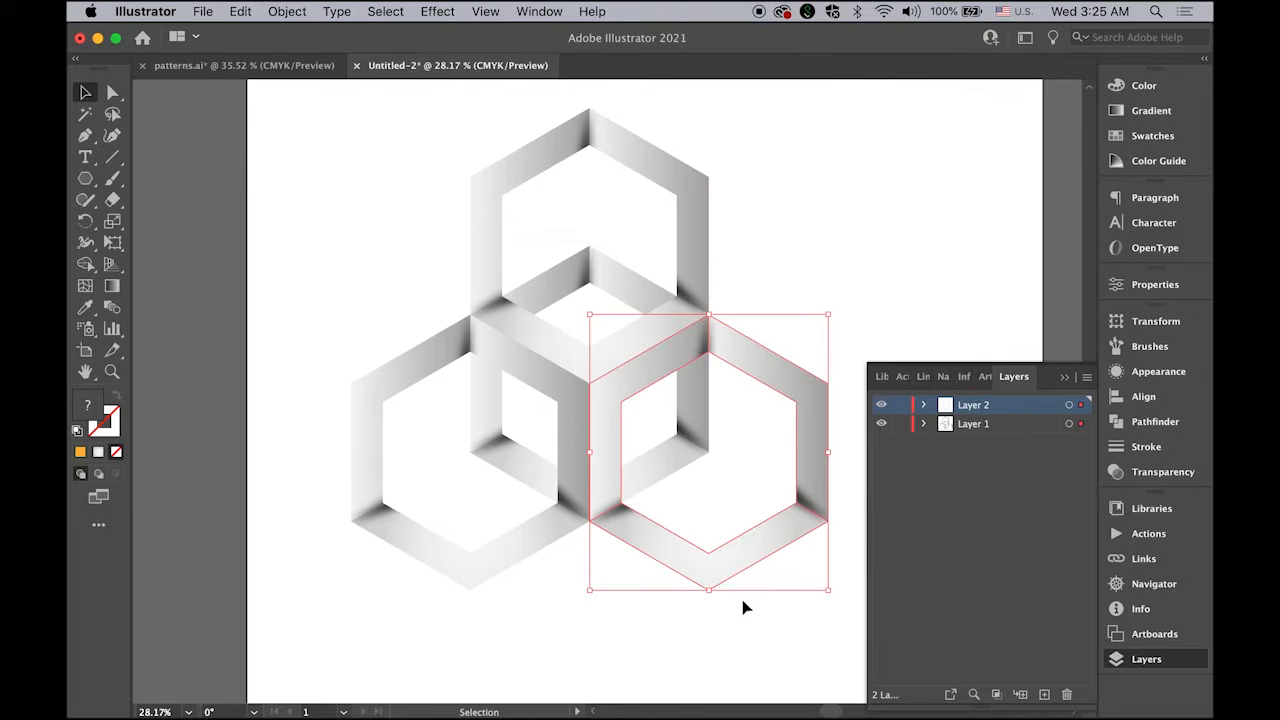
click(364, 293)
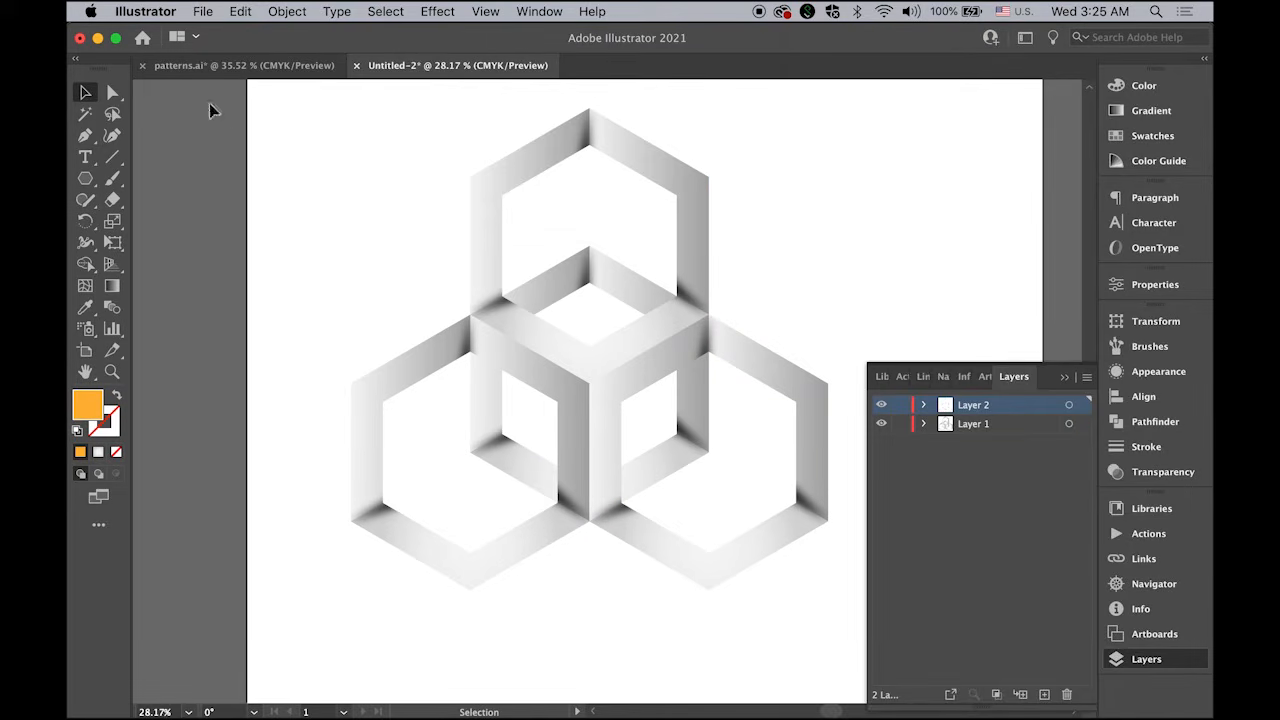
- Ungroup the top hexagon frame and delete its pieces and shadows that lie outside the central hexagon
click(555, 161)
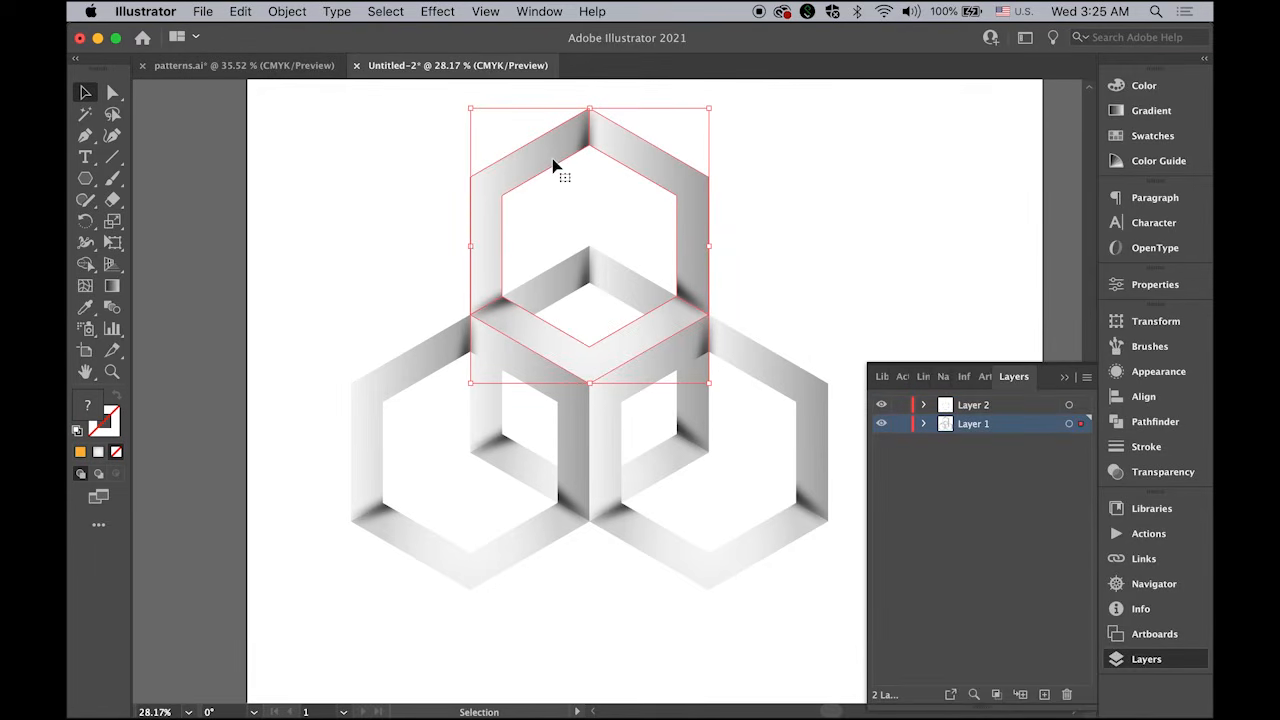
click(284, 11)
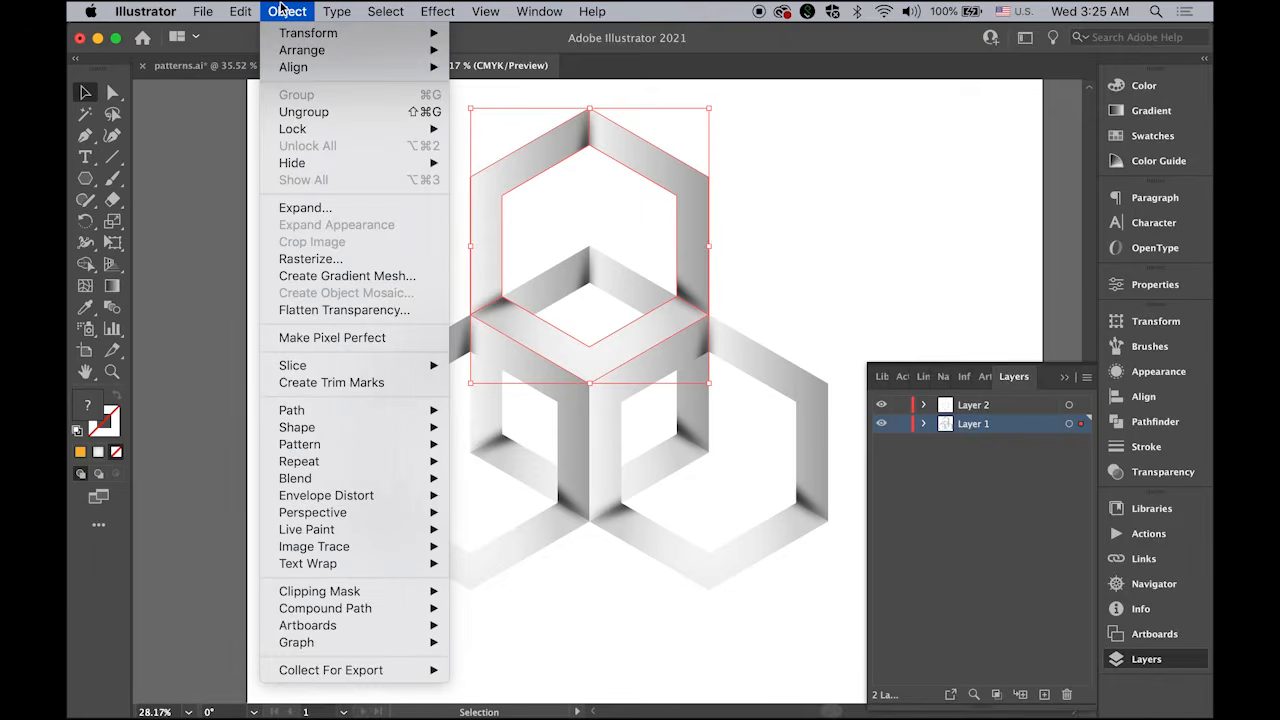
click(334, 112)
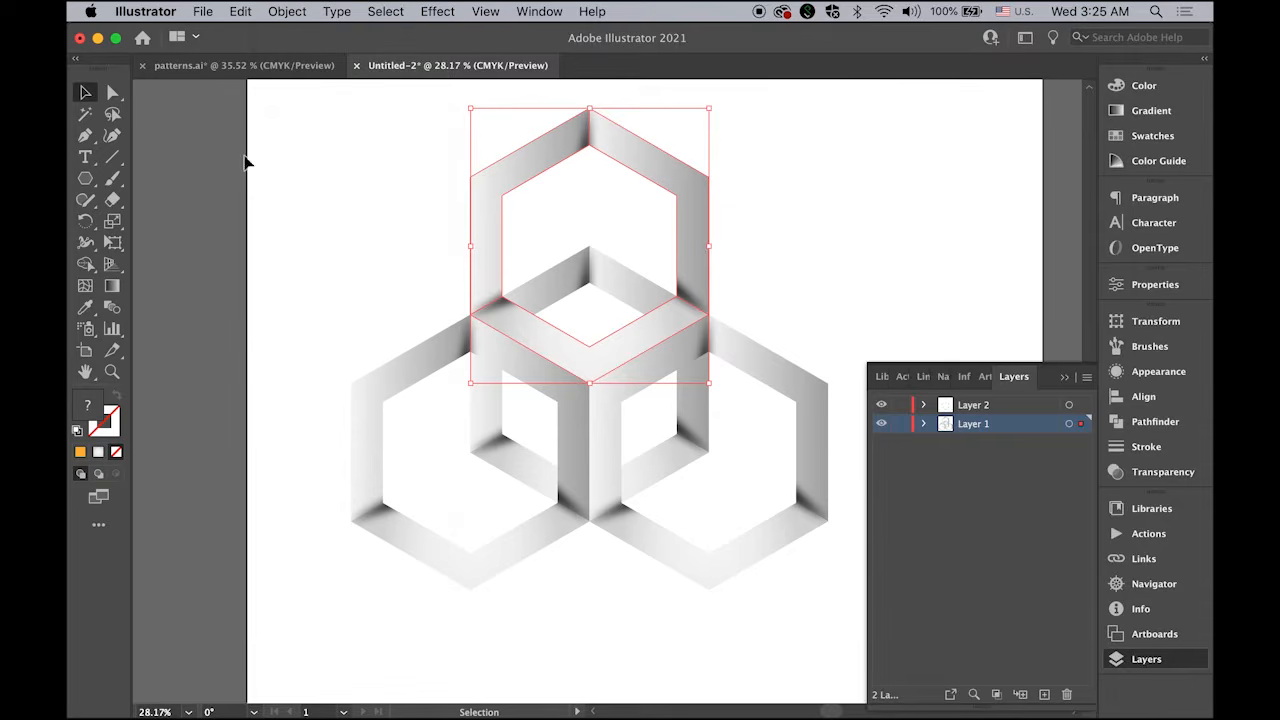
click(245, 160)
drag(449, 112, 714, 166)
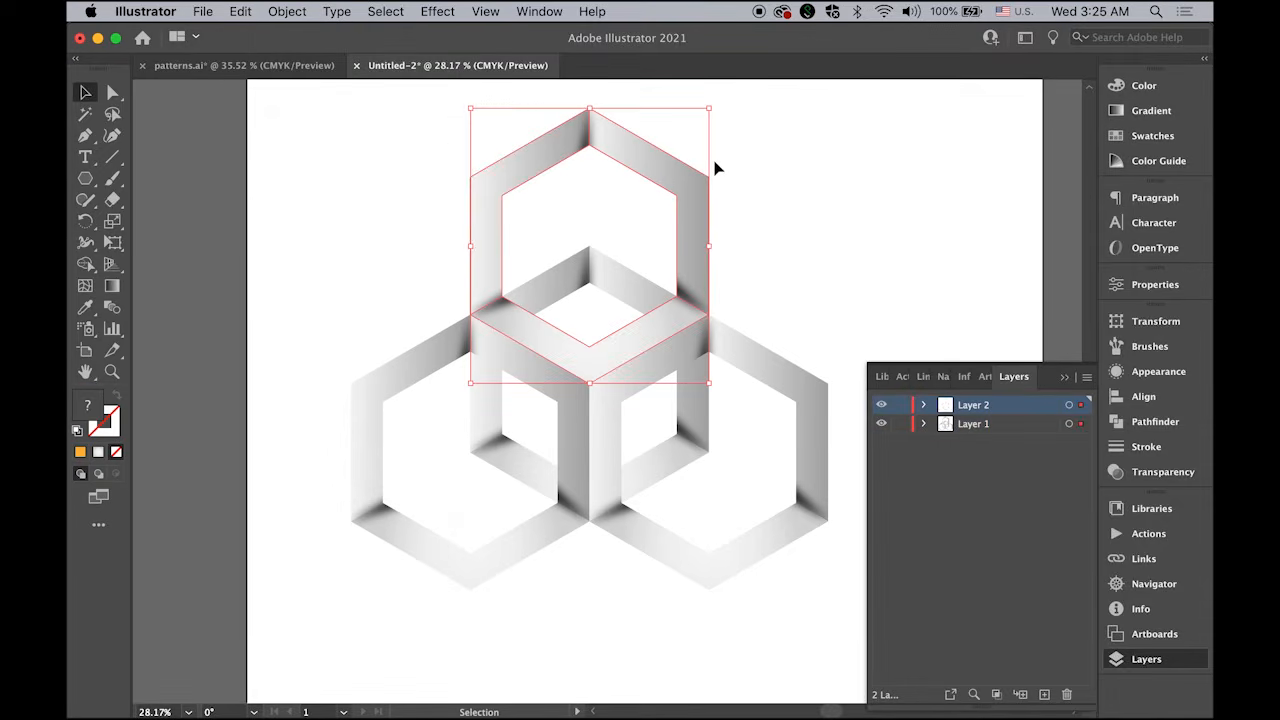
key(Delete)
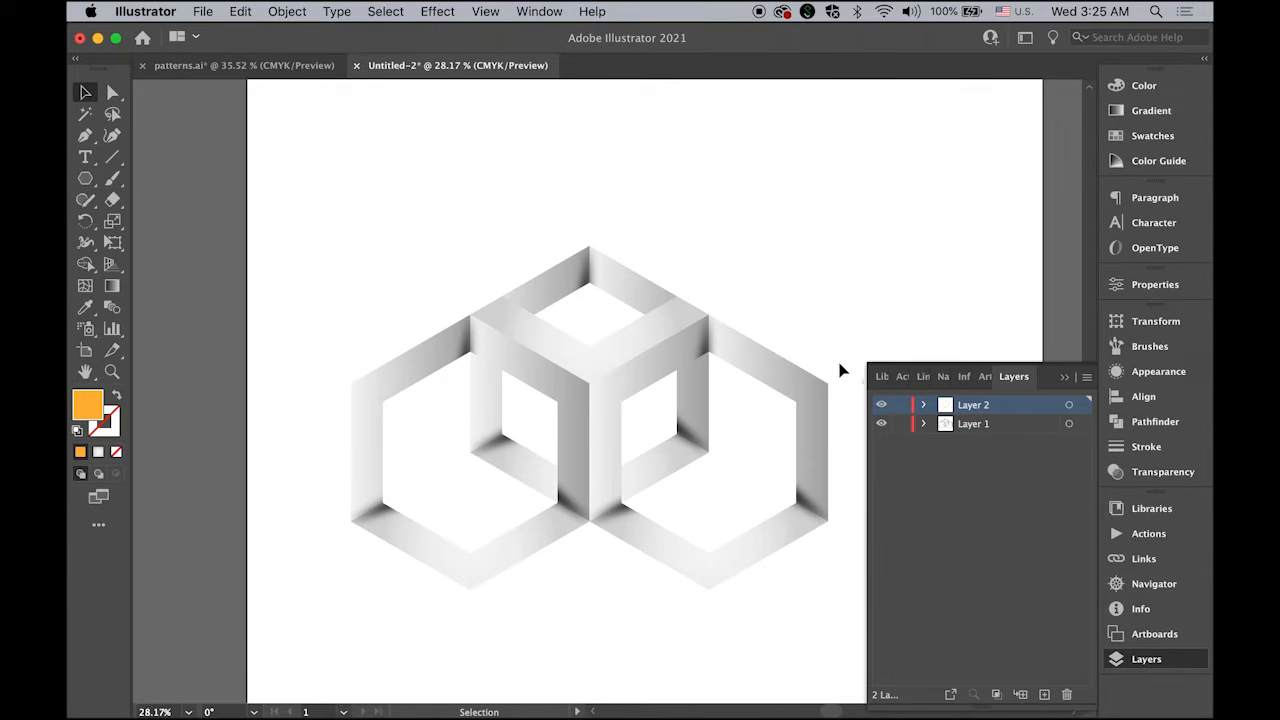
- Ungroup the lower-right hexagon frame and delete its pieces and shadows outside the central hexagon
click(826, 400)
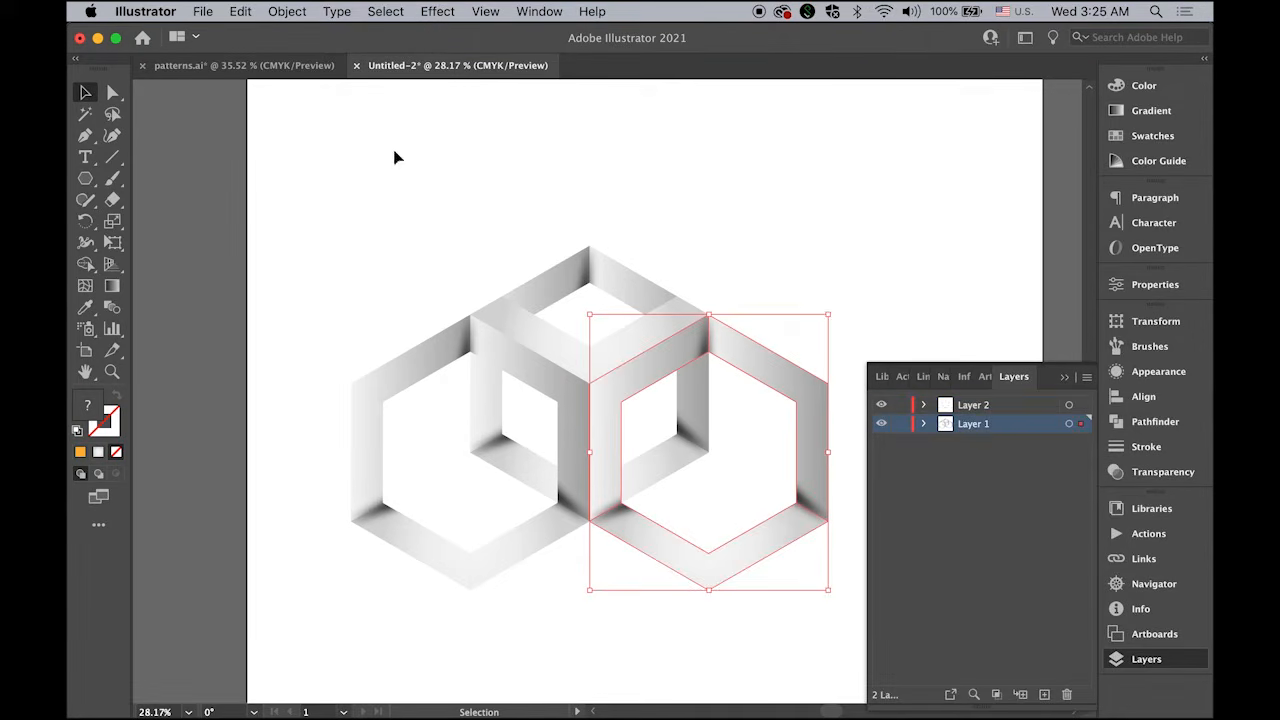
click(295, 11)
click(324, 118)
click(326, 161)
drag(819, 322, 776, 645)
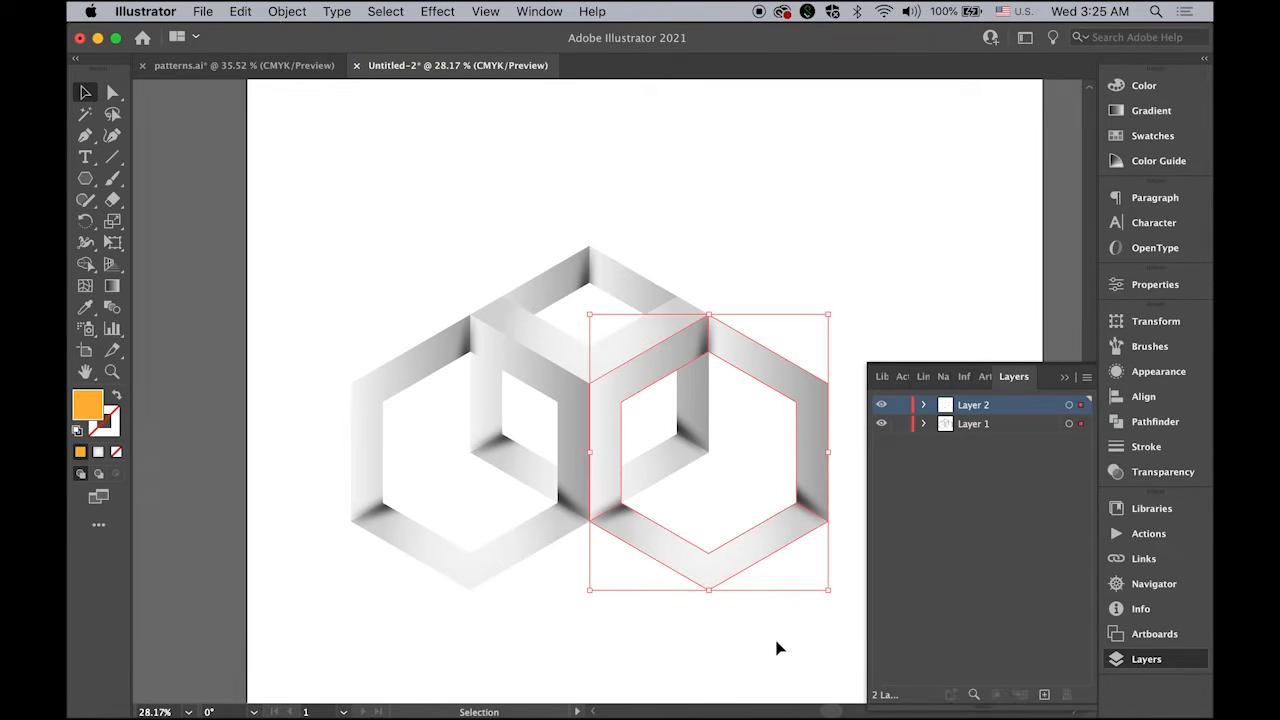
key(Delete)
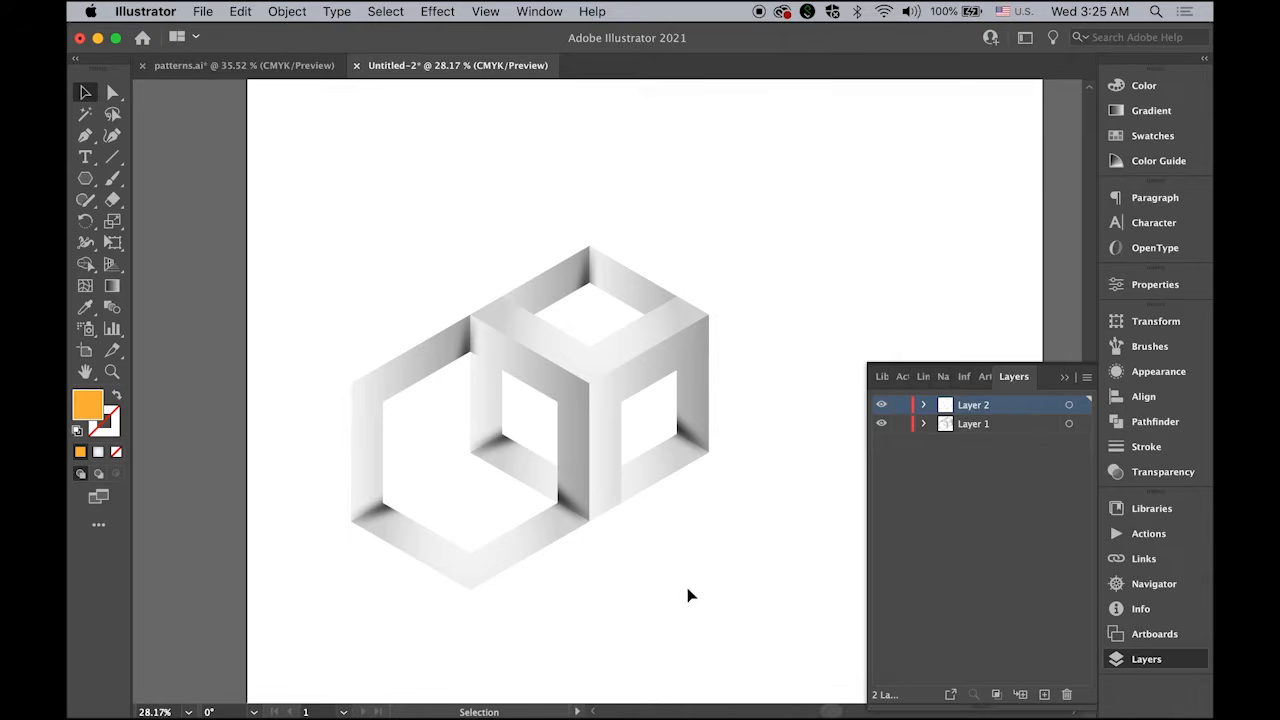
- Ungroup the lower-left hexagon frame and remove its pieces outside the central hexagon, leaving only the cube shape
click(368, 470)
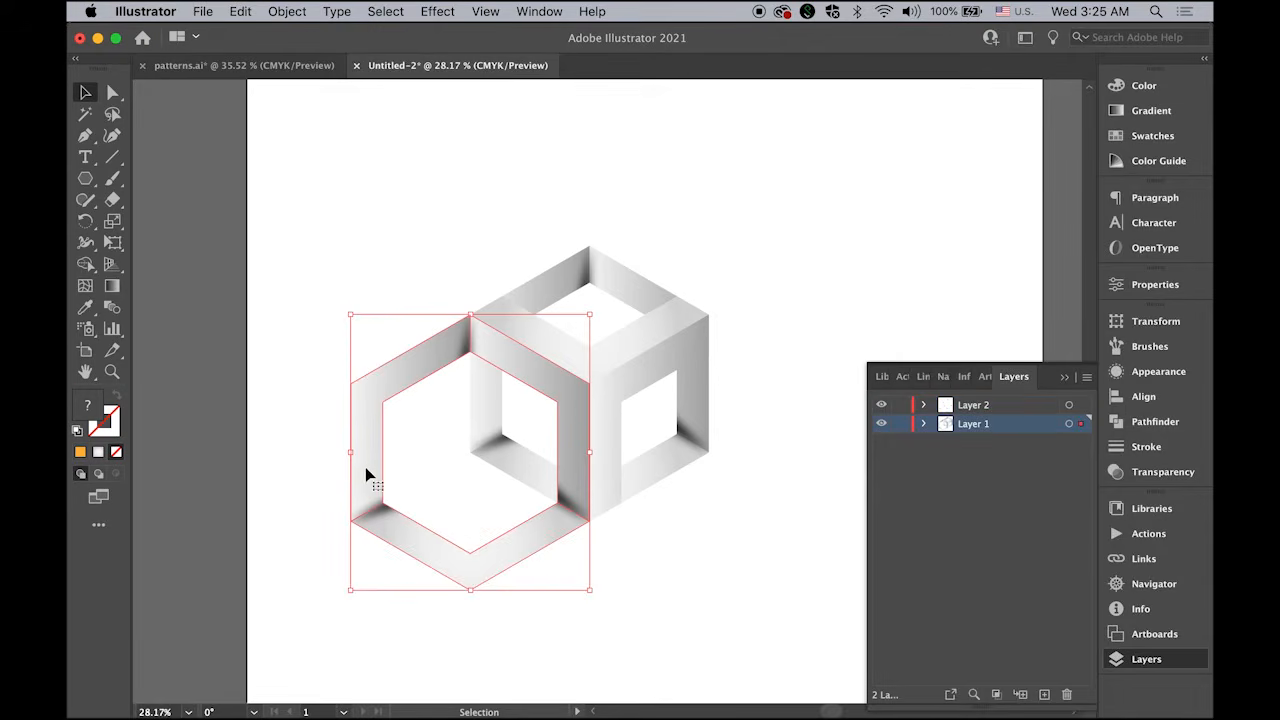
click(285, 12)
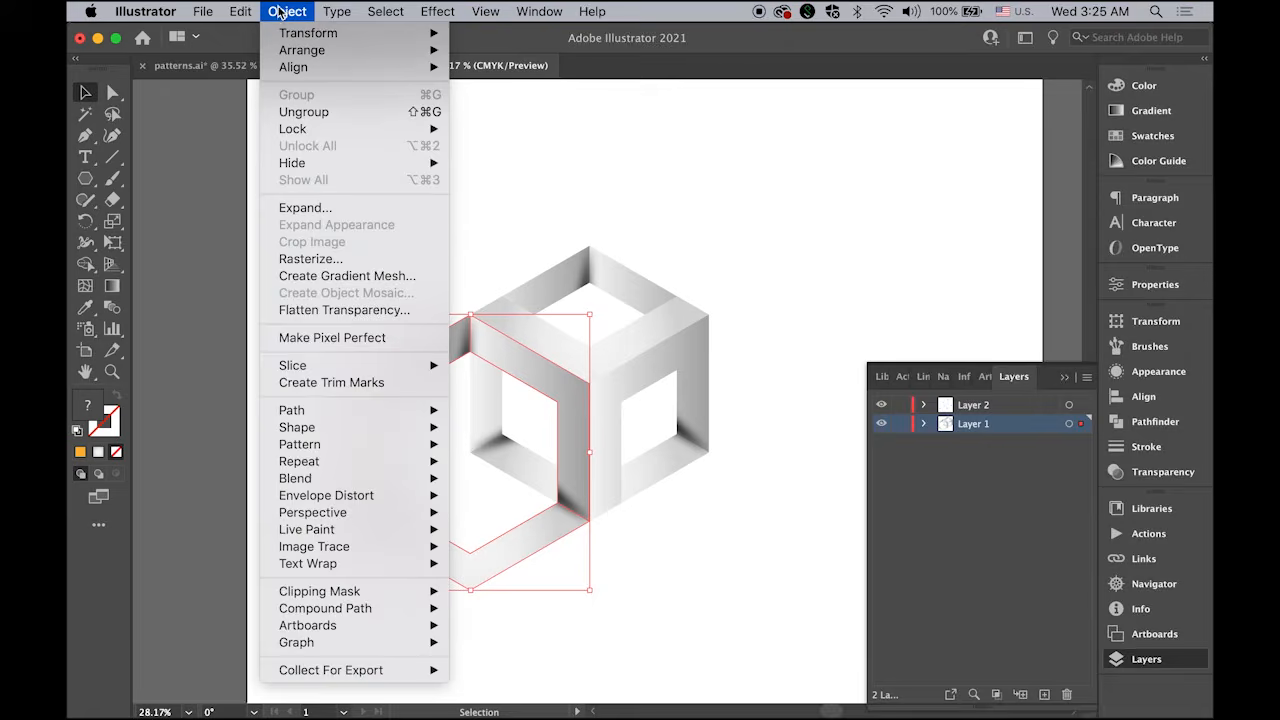
click(303, 112)
drag(279, 346, 421, 607)
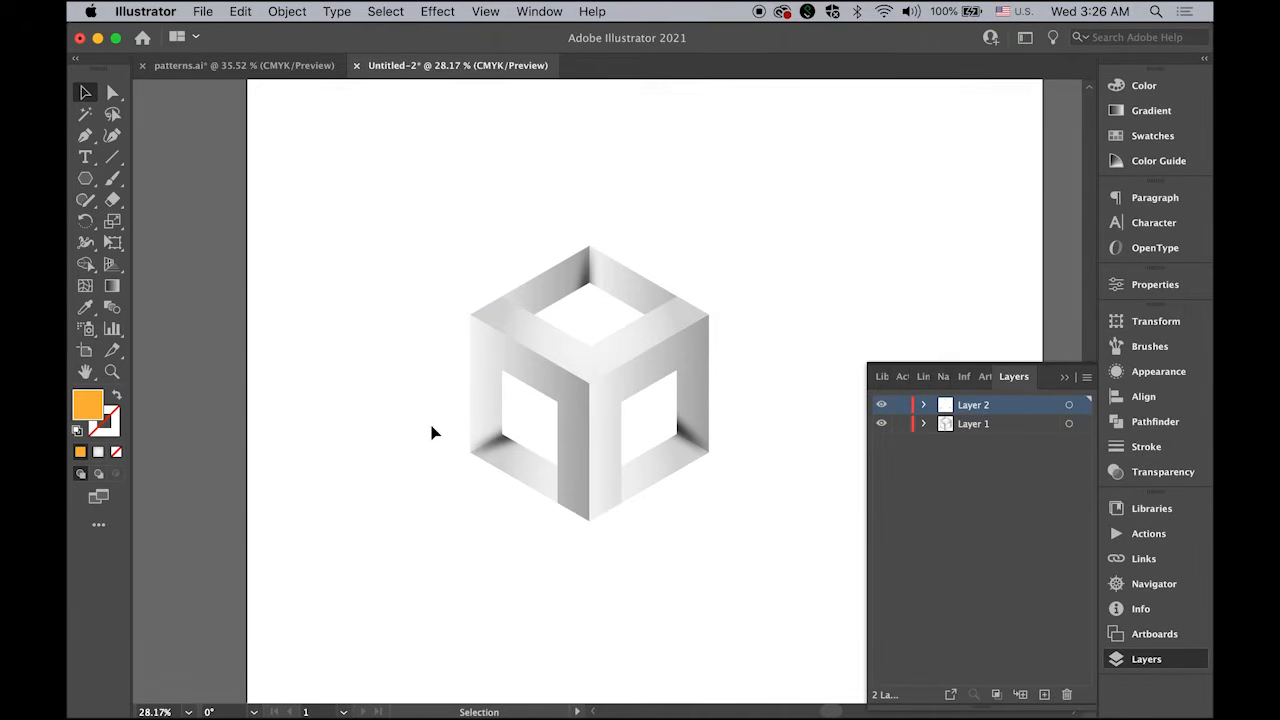
drag(368, 189, 785, 576)
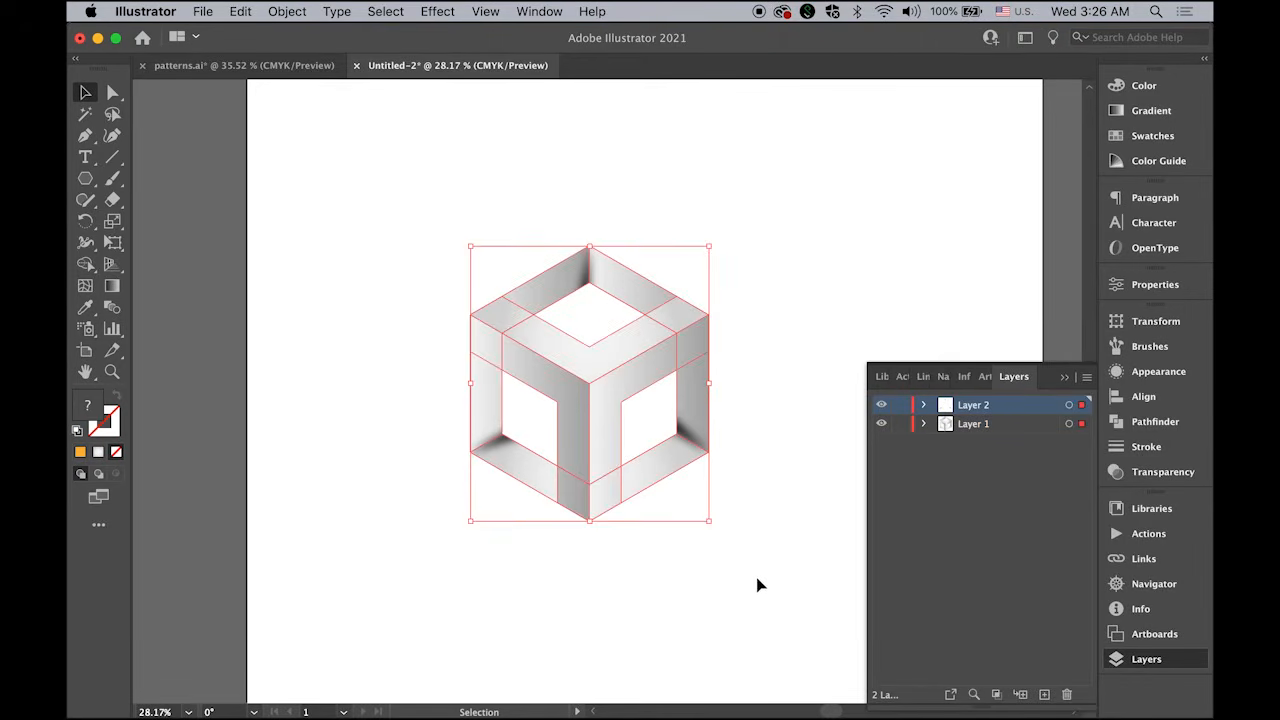
click(757, 580)
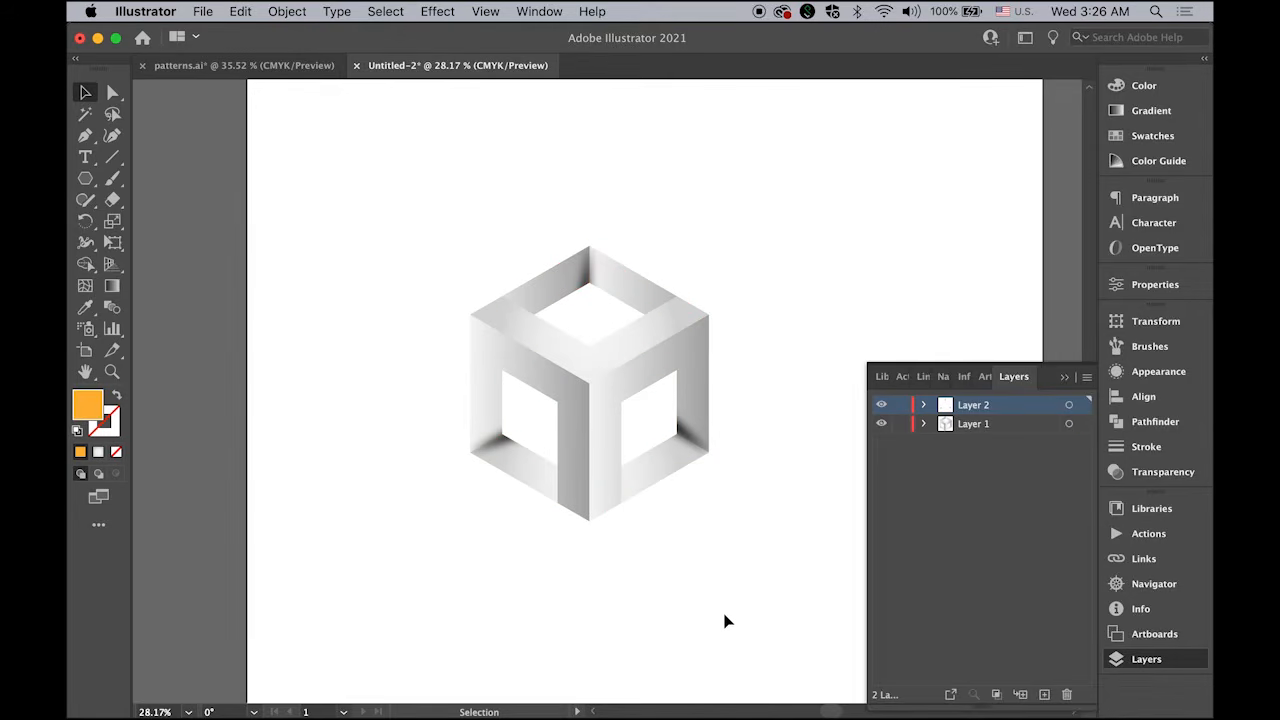
- Select the three front pieces that form the Y shape inside the cube and group them
click(569, 405)
shift+click(609, 392)
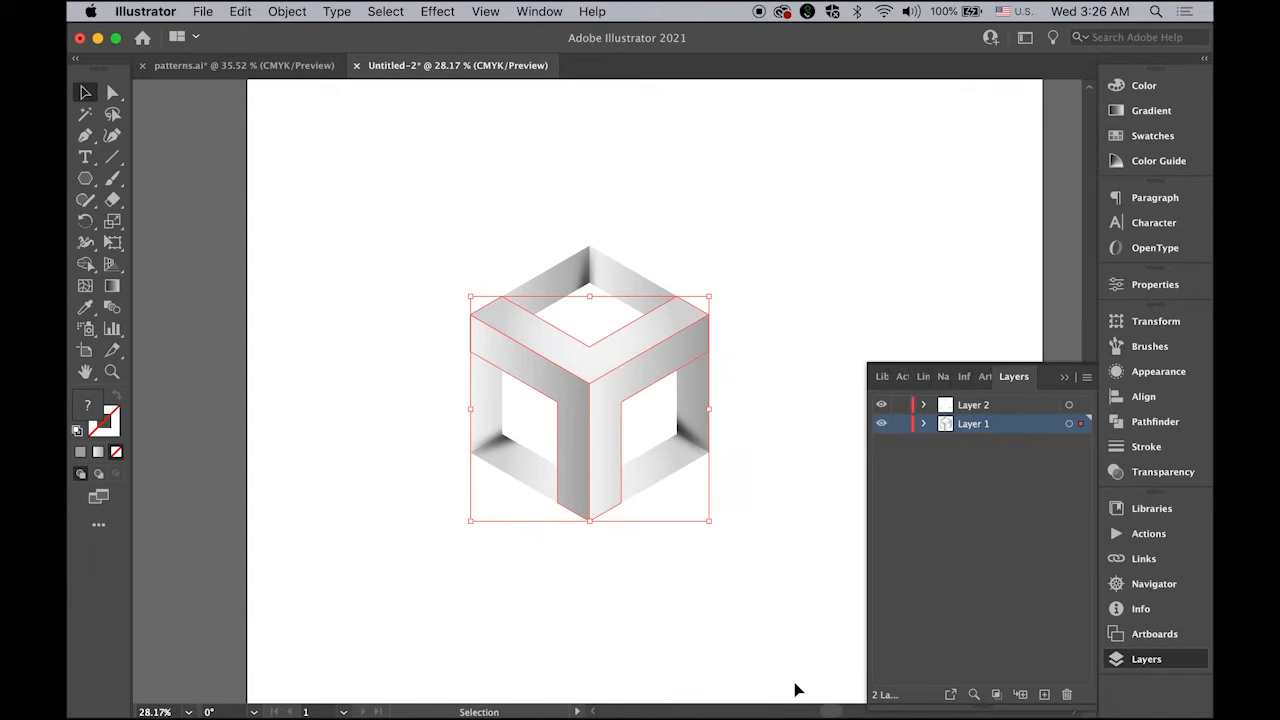
click(289, 12)
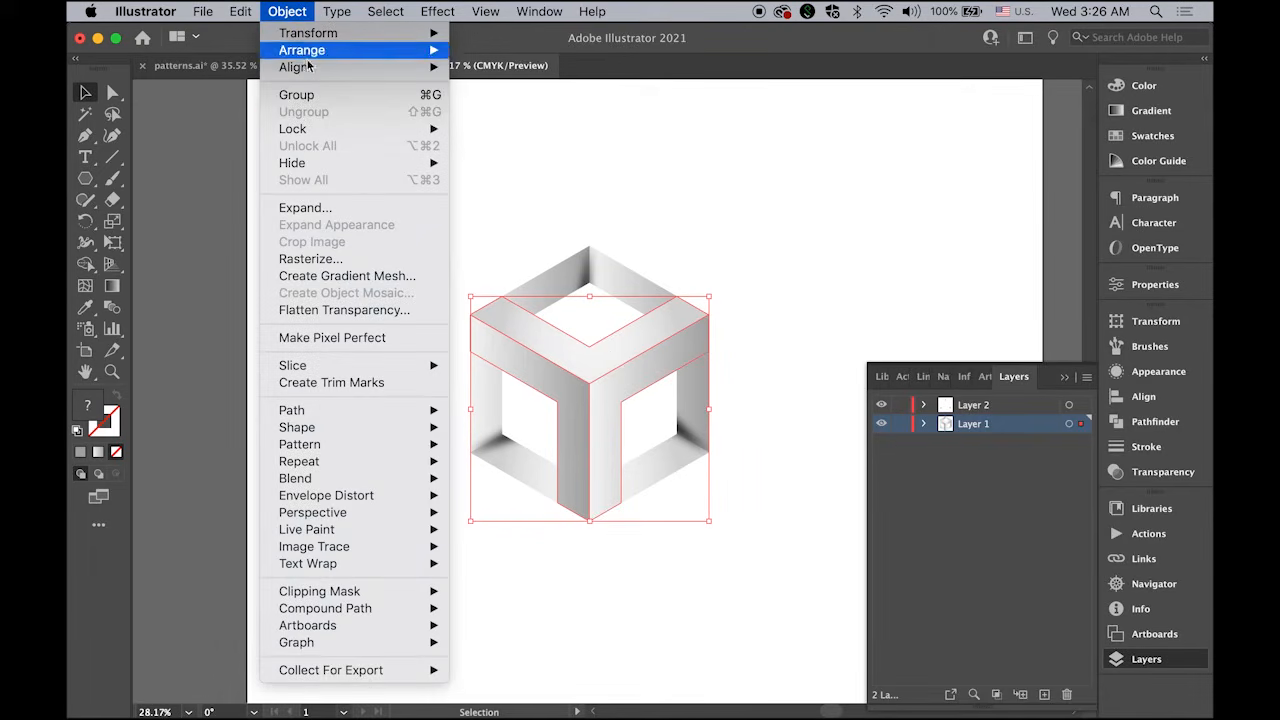
click(311, 95)
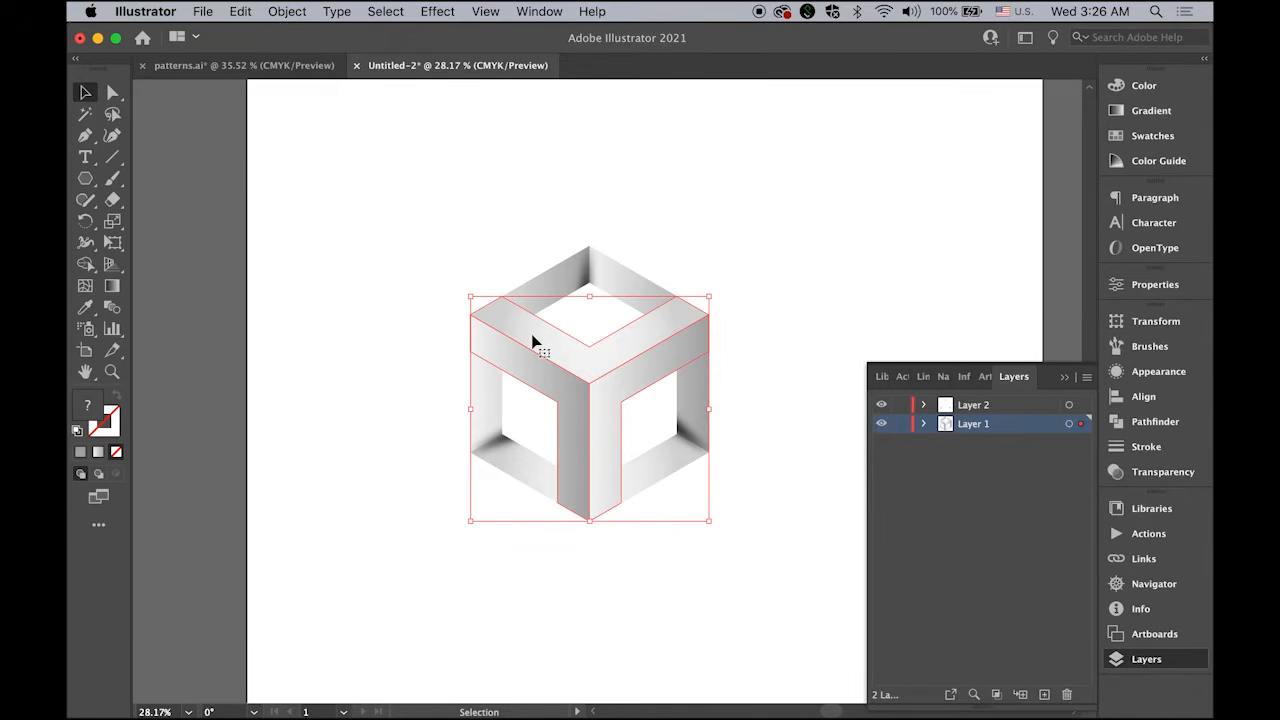
- Create a 6-sided polygon with a 300 px radius over the cube and fill it with red
click(87, 178)
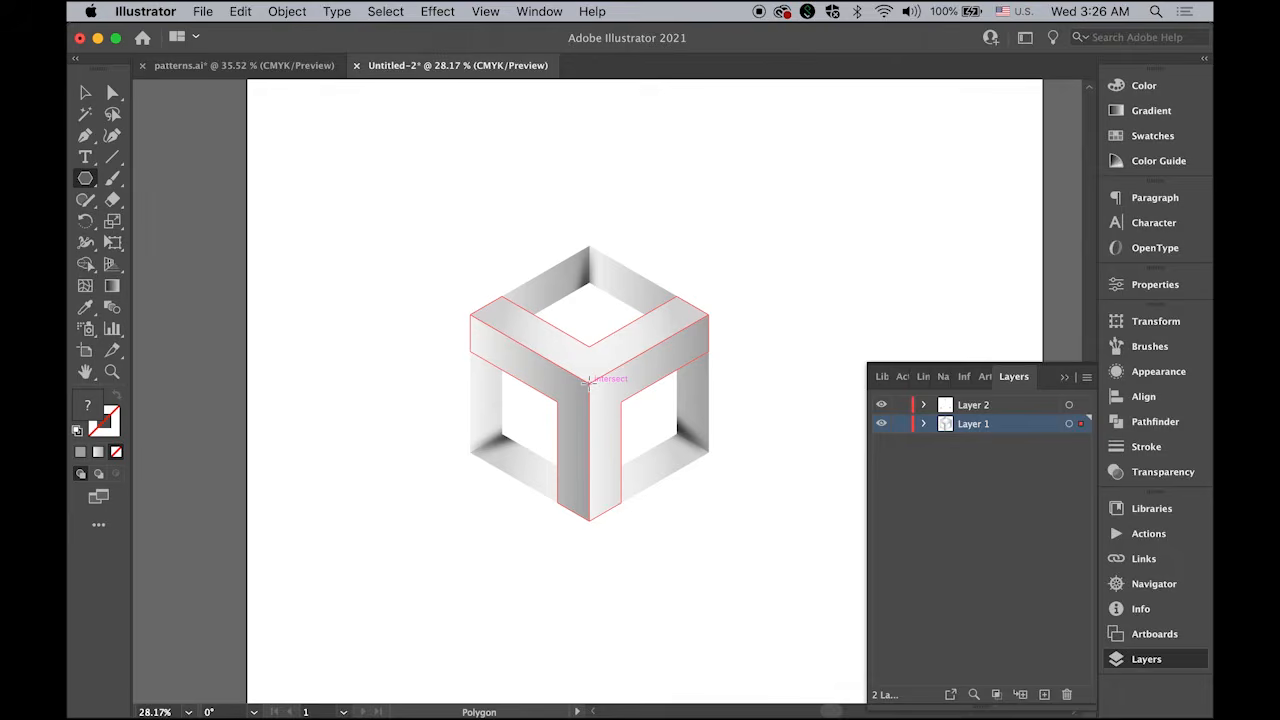
click(590, 381)
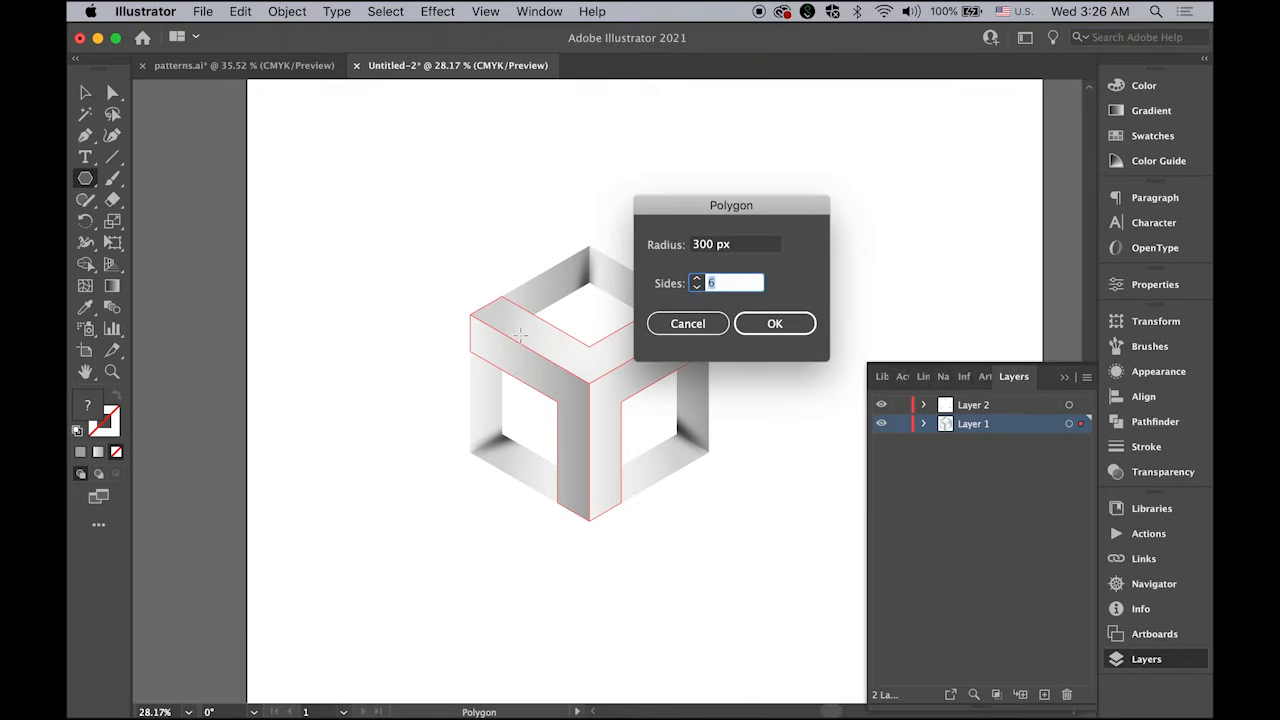
click(776, 324)
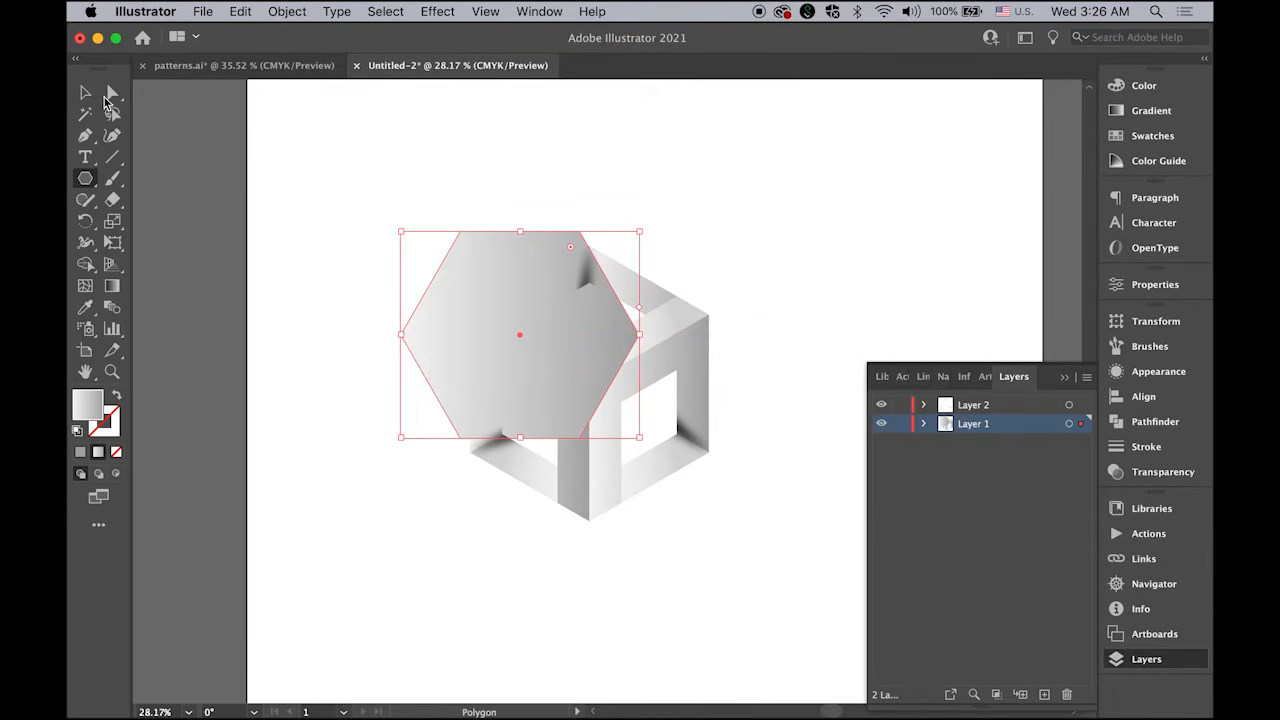
click(86, 94)
click(1160, 135)
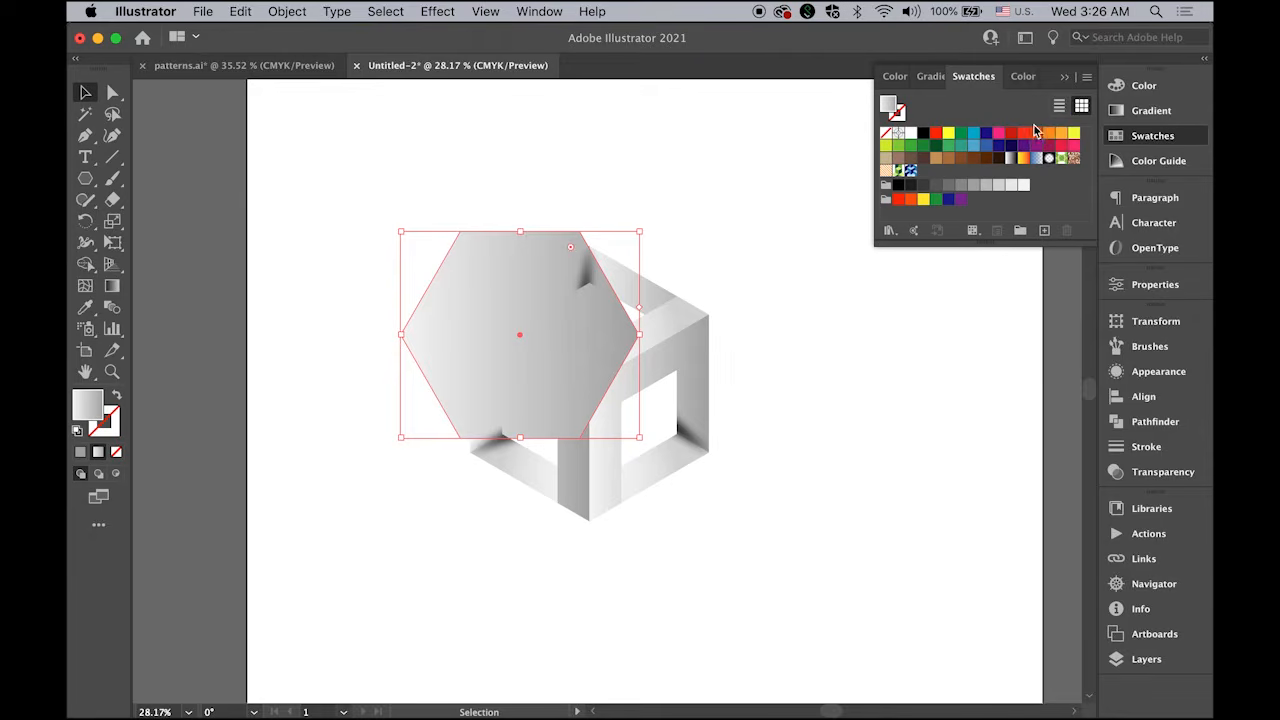
click(1011, 133)
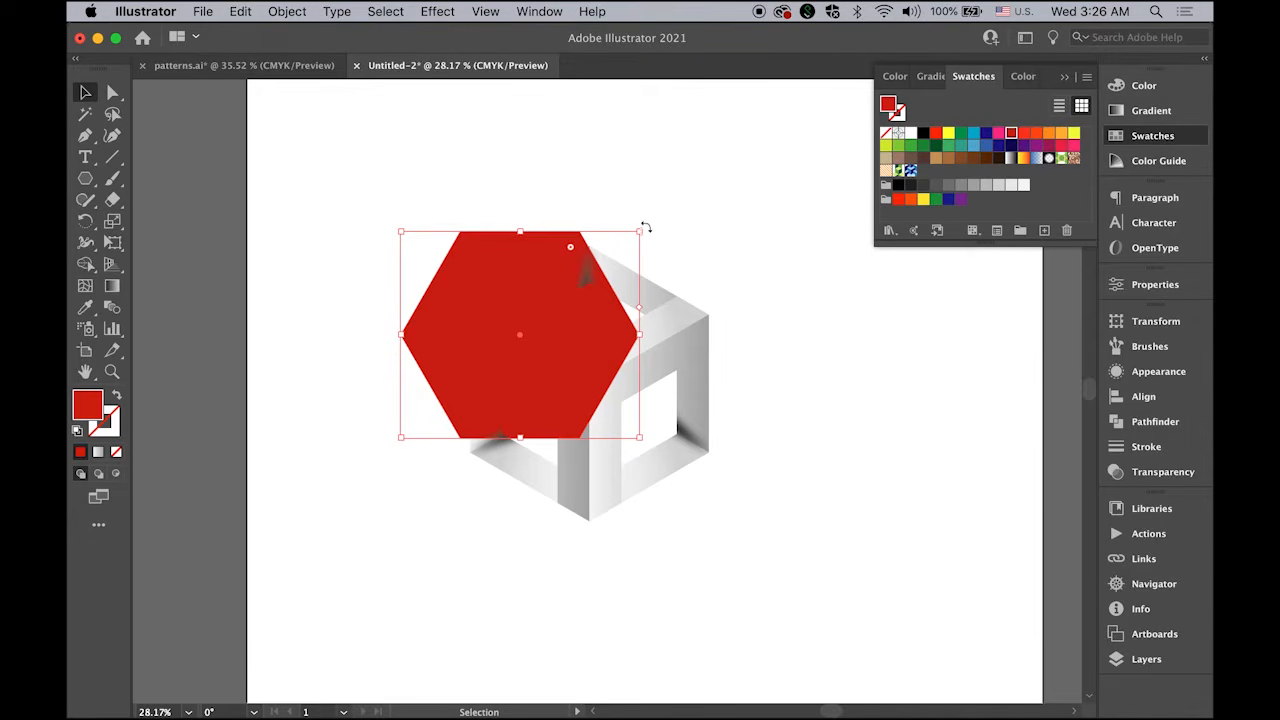
- Rotate the red hexagon so a corner points up and center it over the cube, scaled to end midway across the outer frame's bars
drag(660, 238, 603, 413)
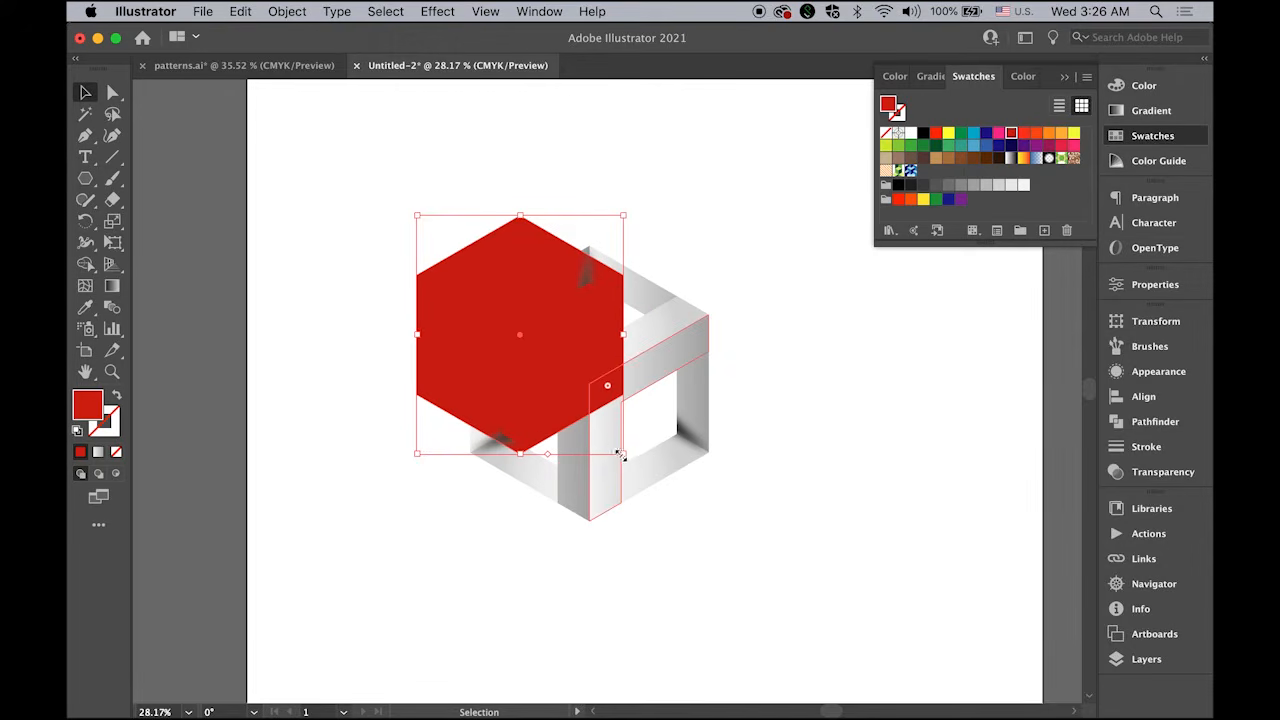
drag(623, 455, 615, 450)
drag(551, 354, 620, 396)
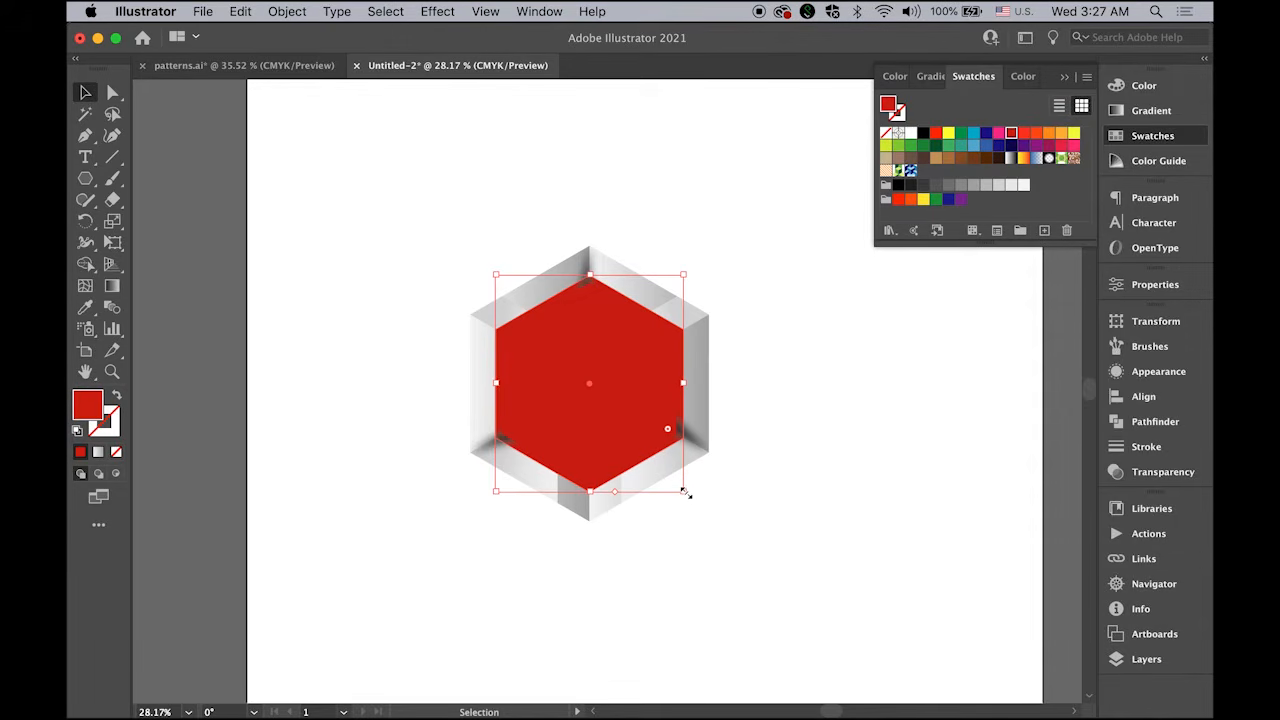
drag(684, 492, 695, 505)
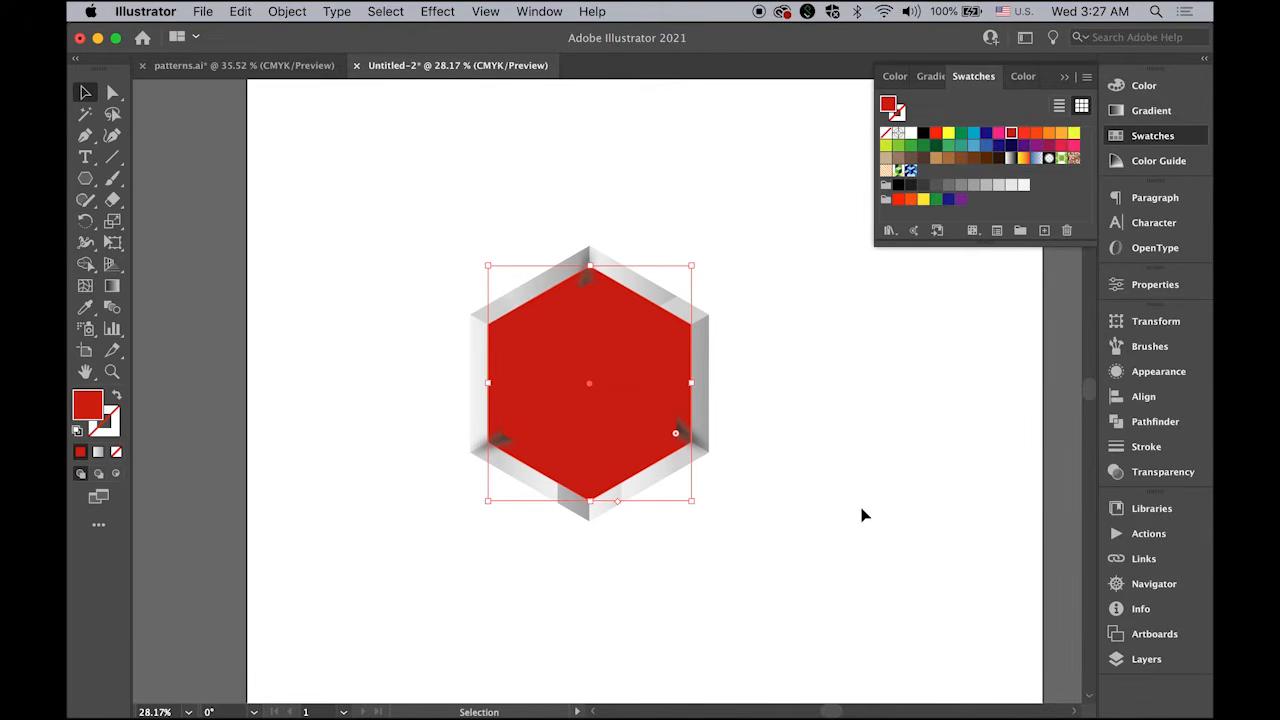
- Select the red hexagon together with the Y-shaped group and make a clipping mask from them
click(863, 597)
click(608, 397)
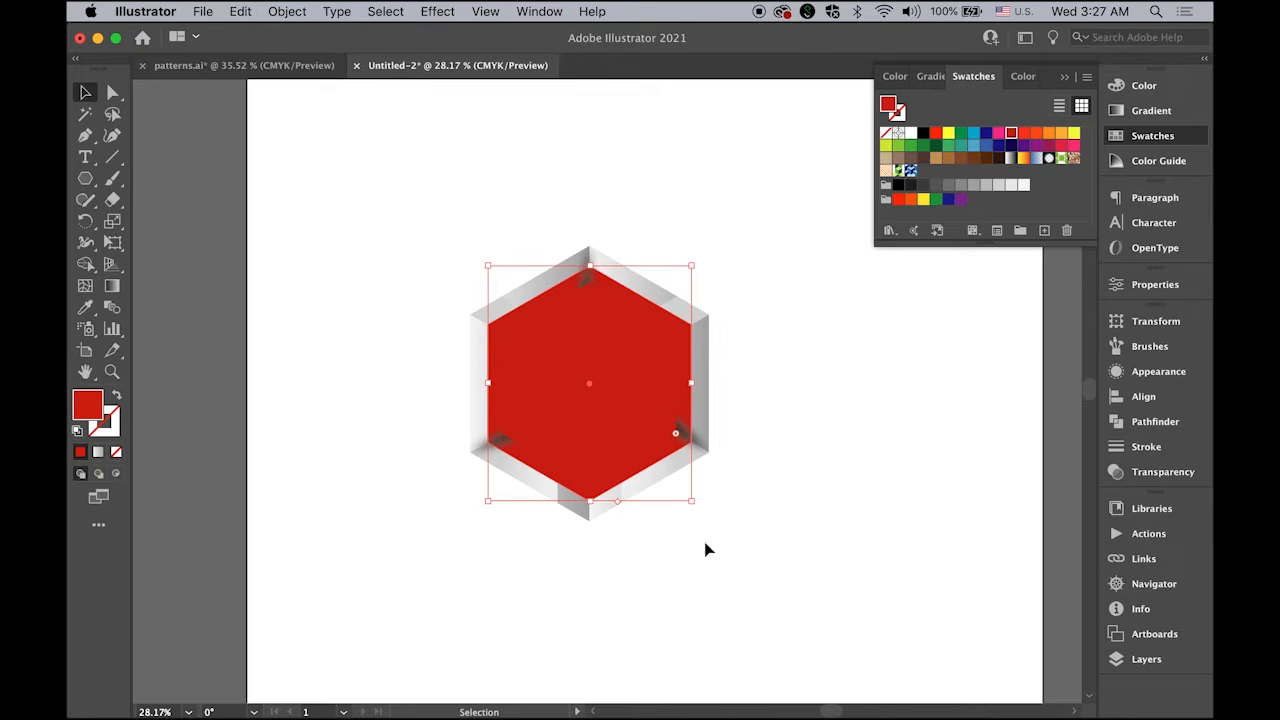
shift+click(580, 510)
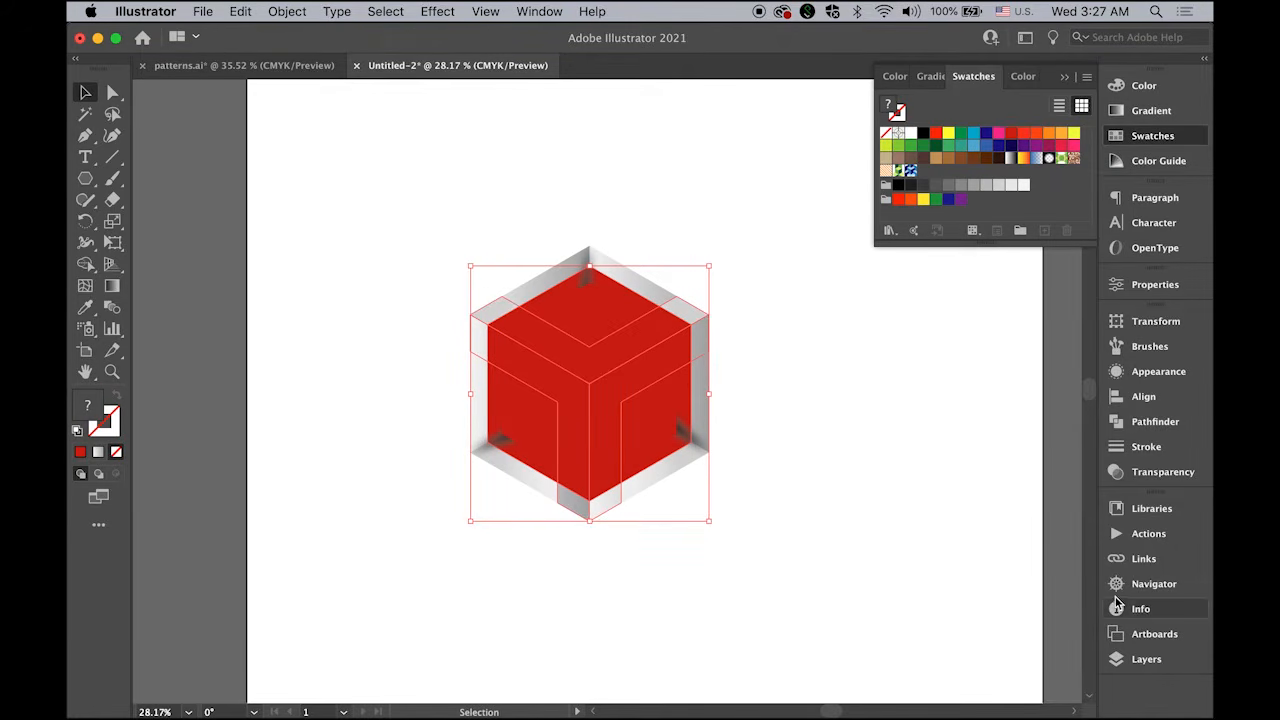
click(285, 12)
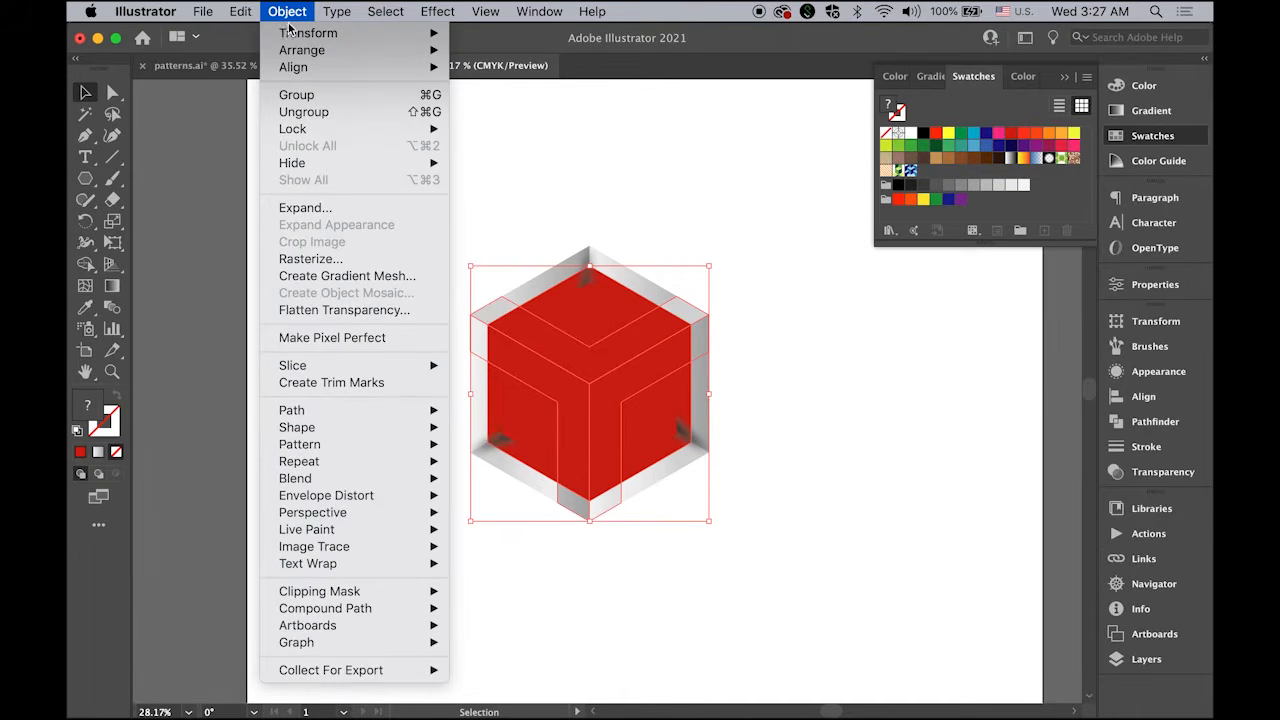
mouse_move(374, 594)
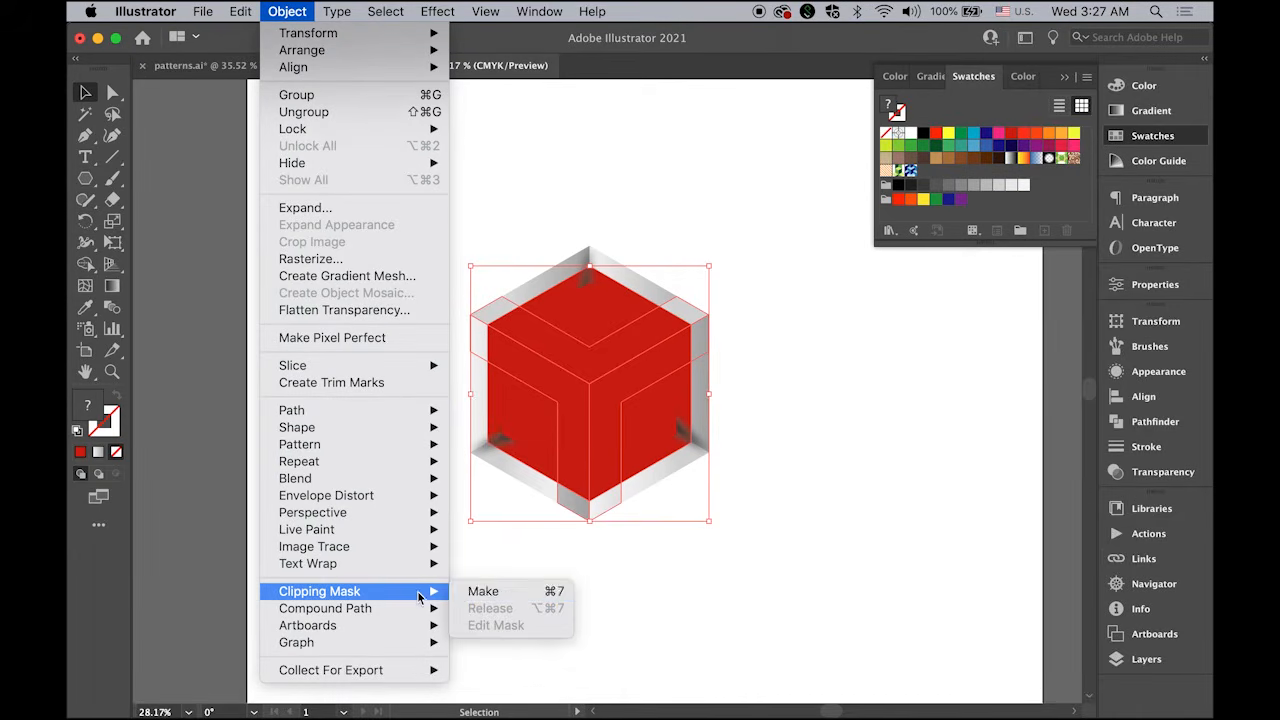
click(460, 593)
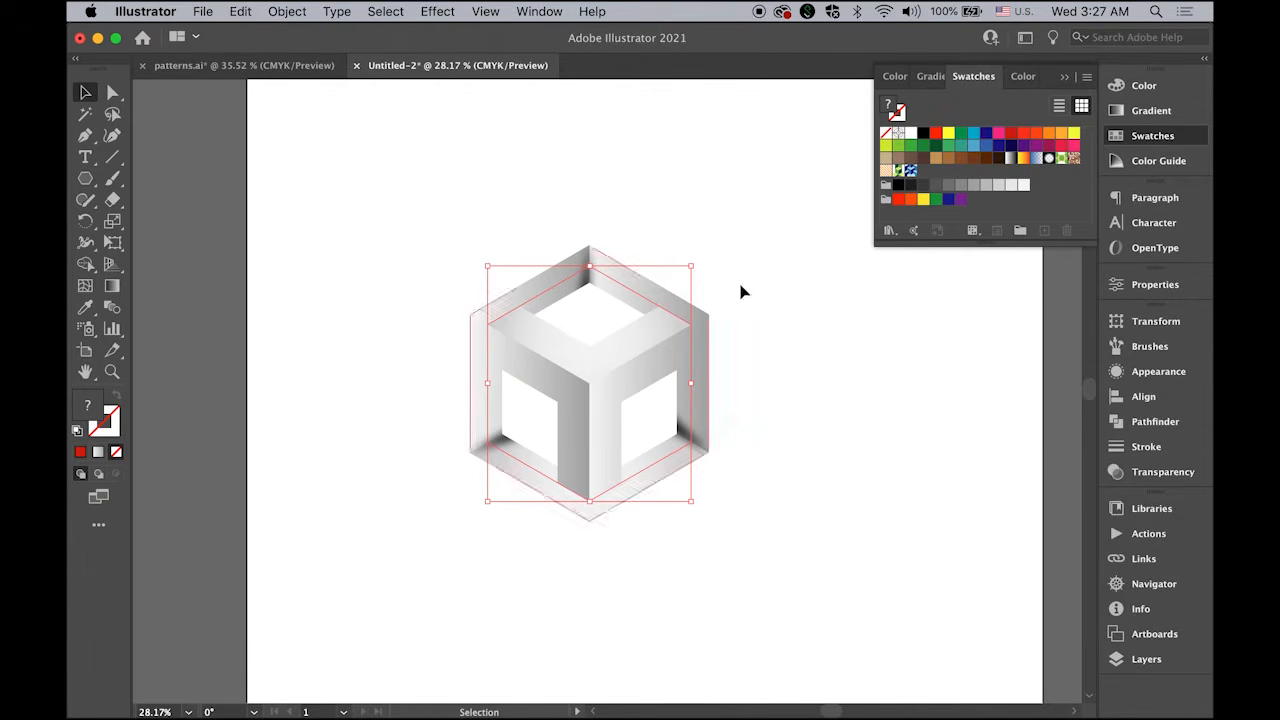
- Send the clipped Y shape to the back, behind the outer hexagon frame, and deselect it
click(297, 10)
mouse_move(305, 54)
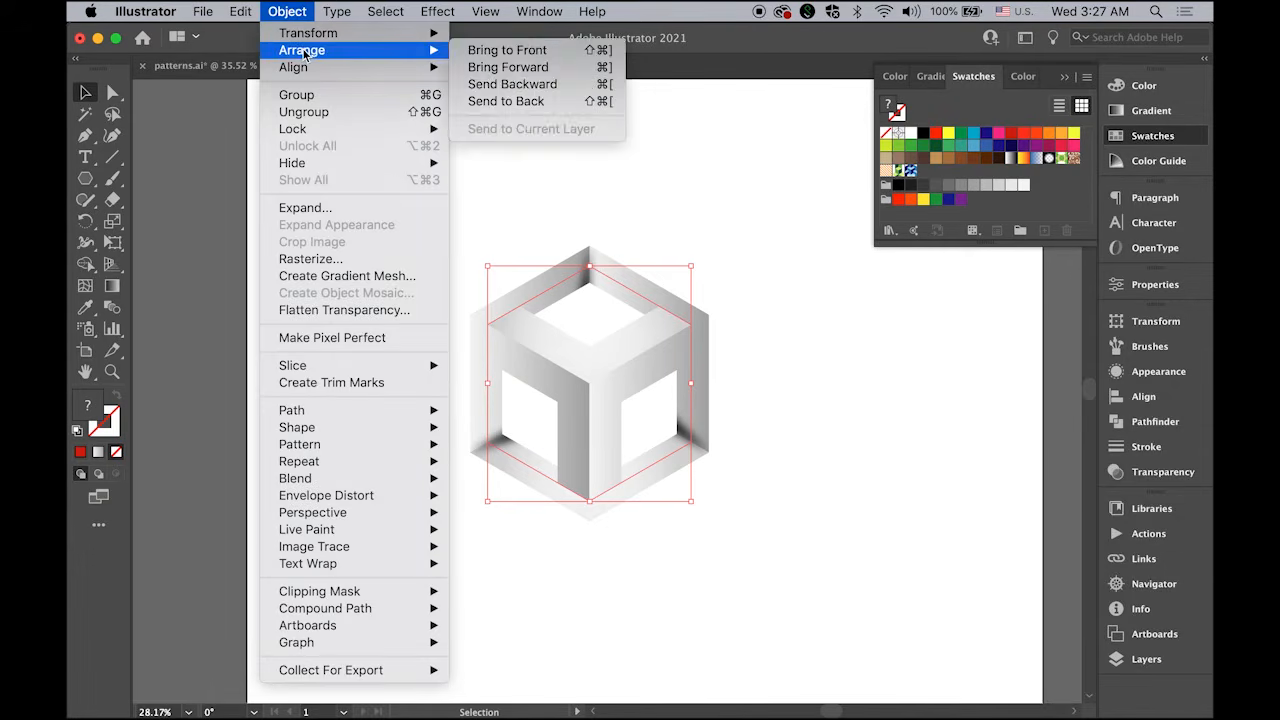
click(536, 104)
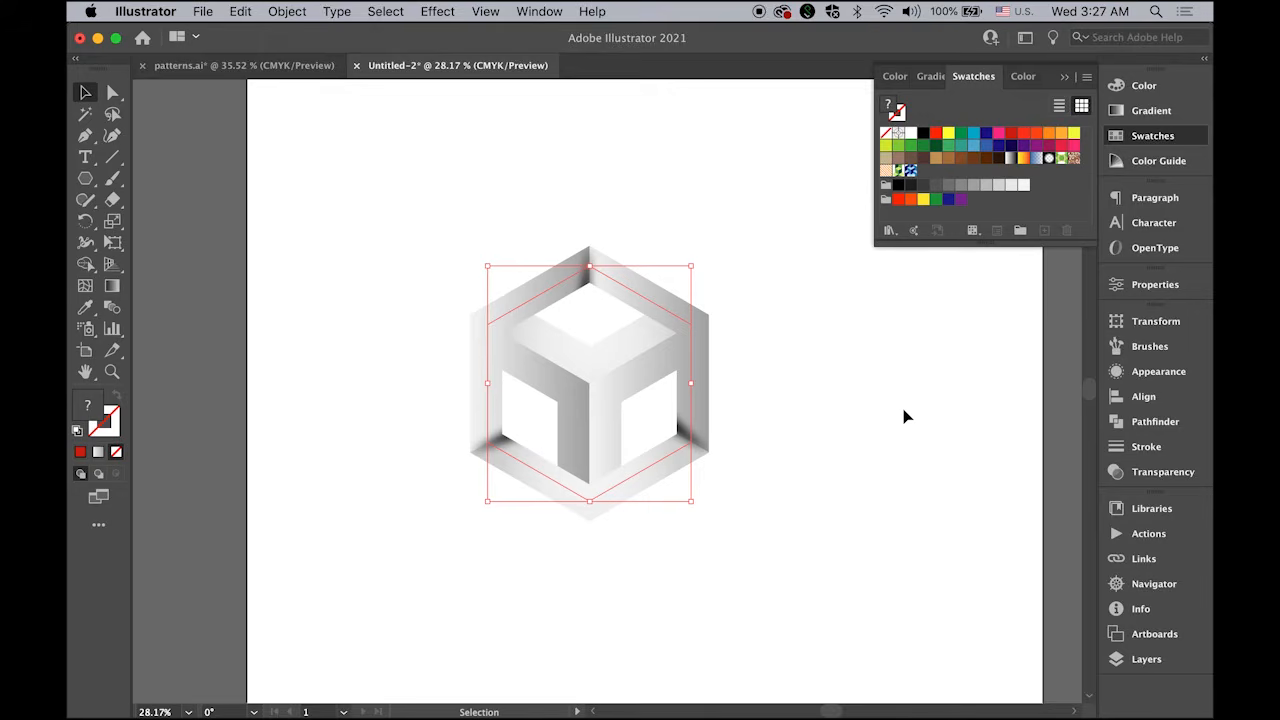
click(917, 505)
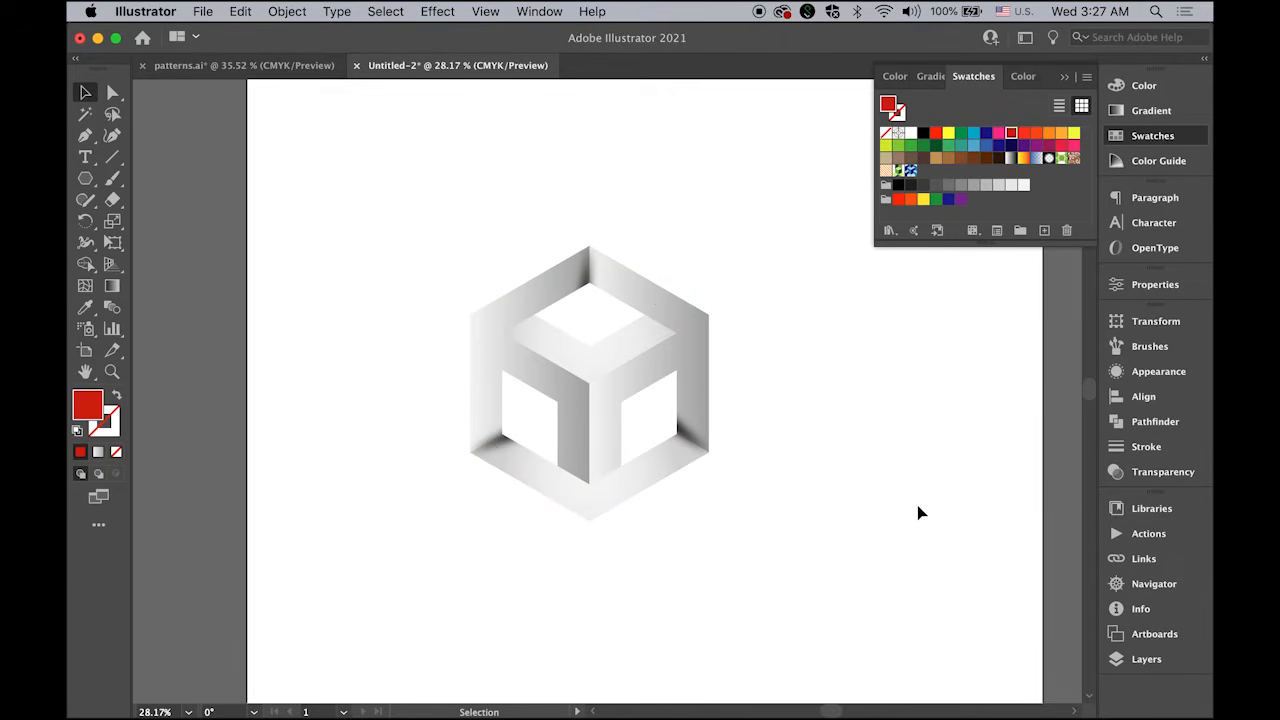
- Add an Outer Glow to the clipped Y shape in Normal mode with black, 100% opacity and 40 px blur, and deselect it
click(595, 402)
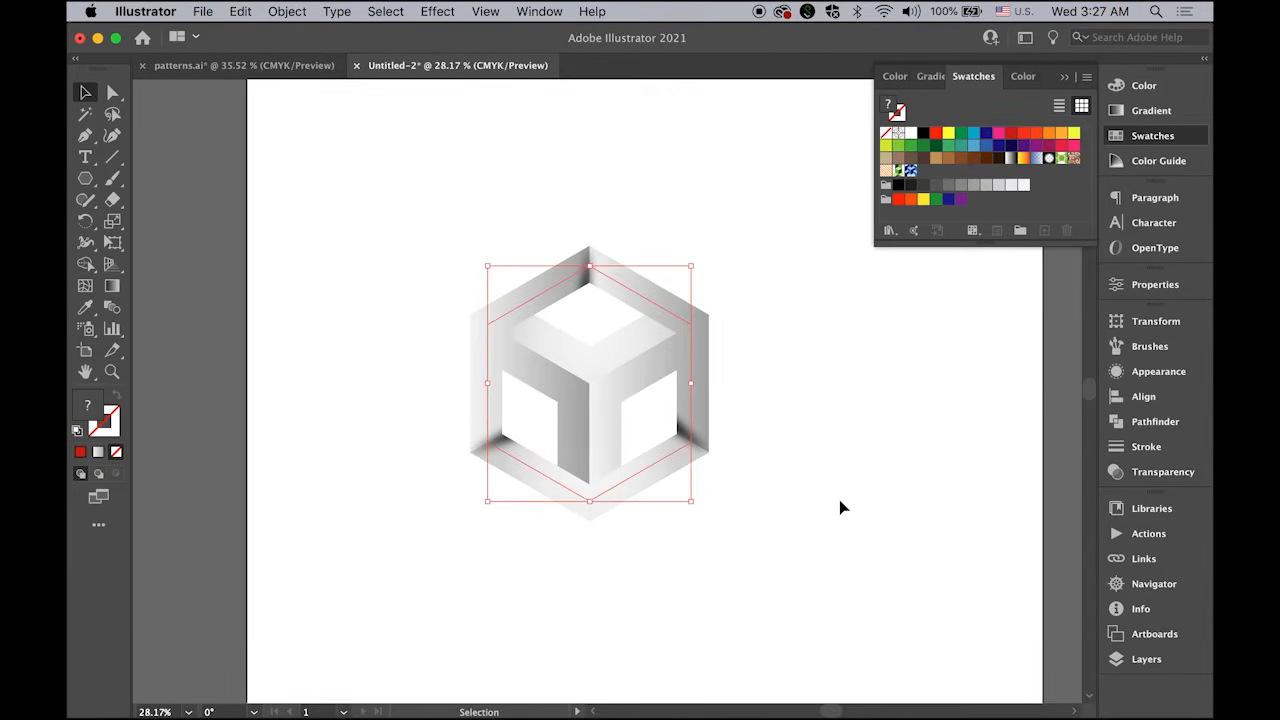
click(438, 12)
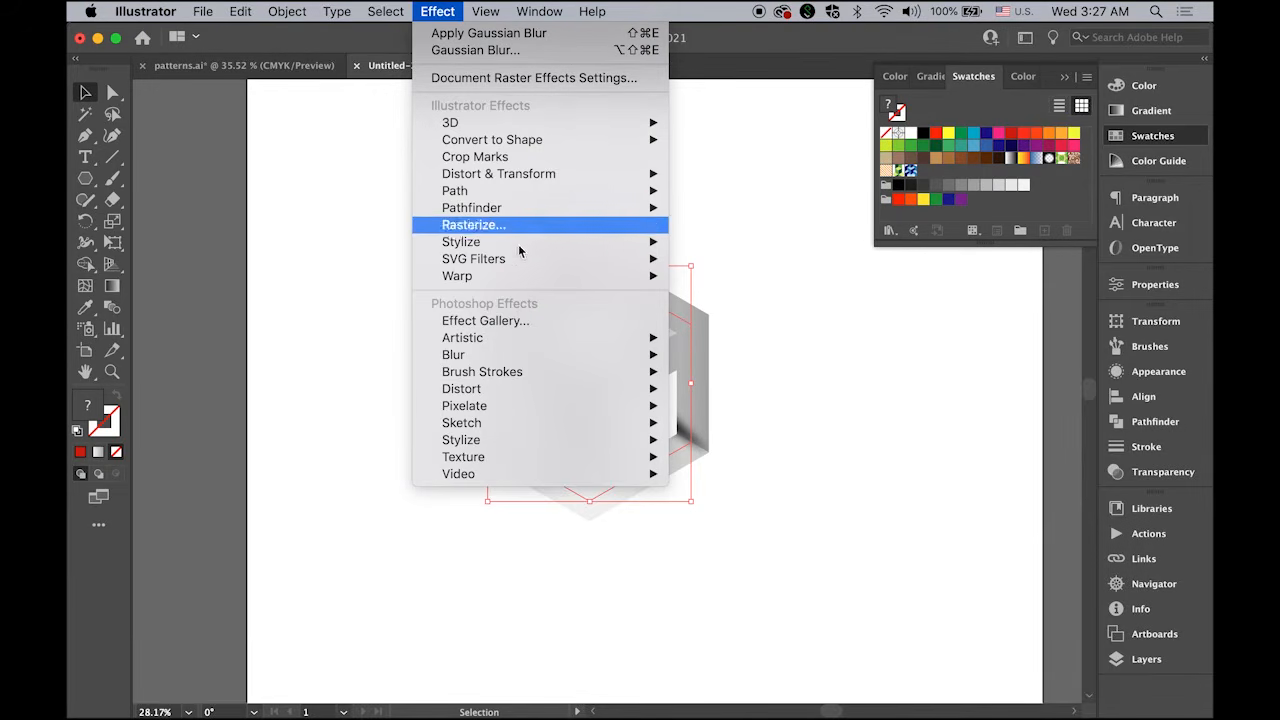
mouse_move(519, 245)
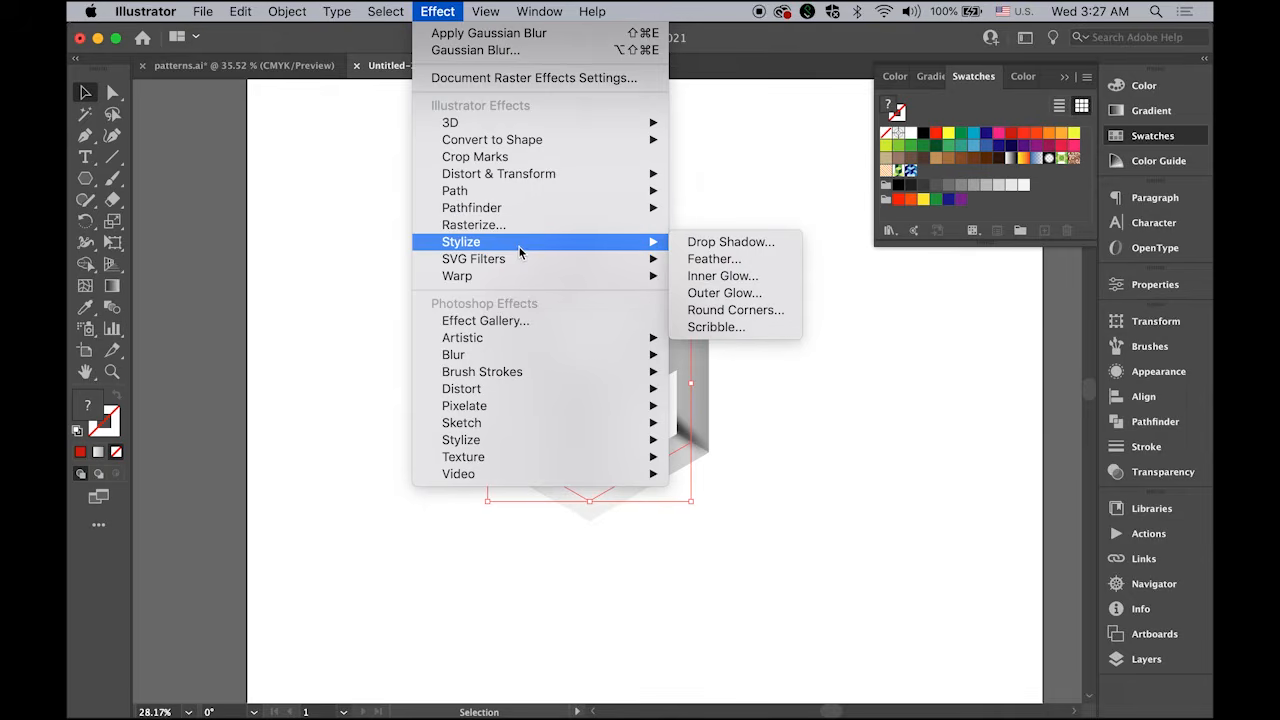
click(742, 294)
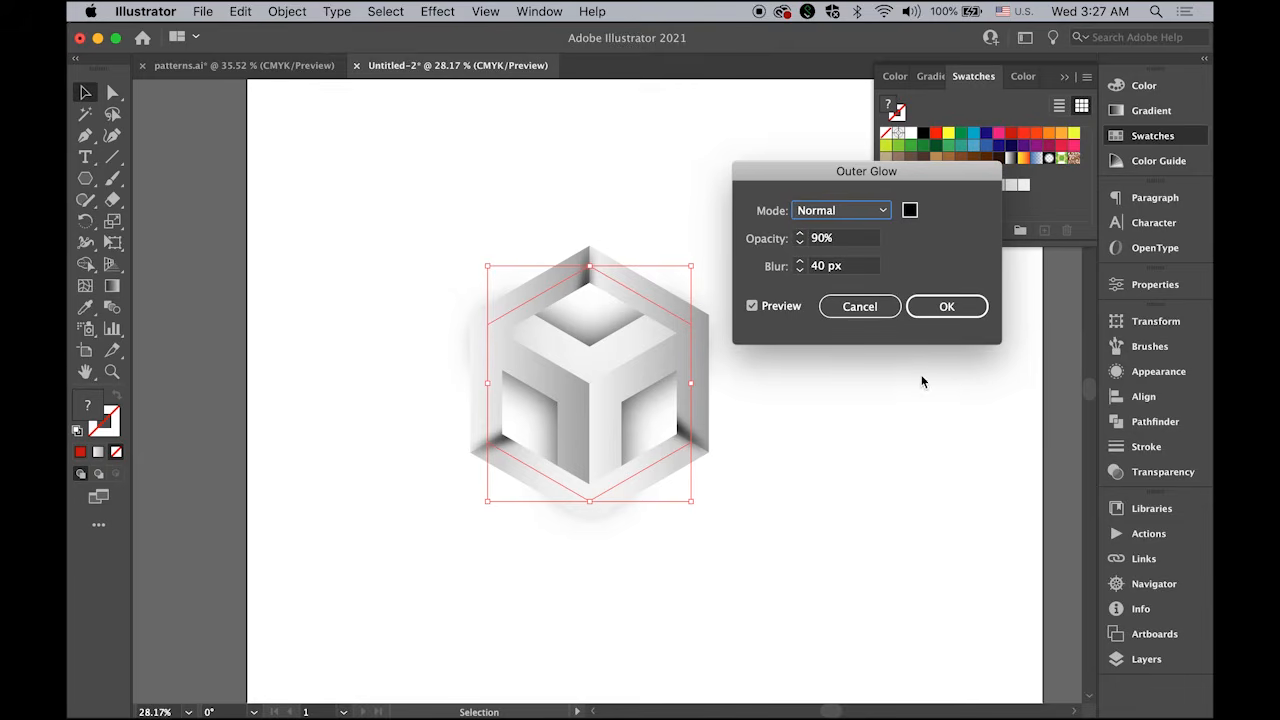
key(Tab)
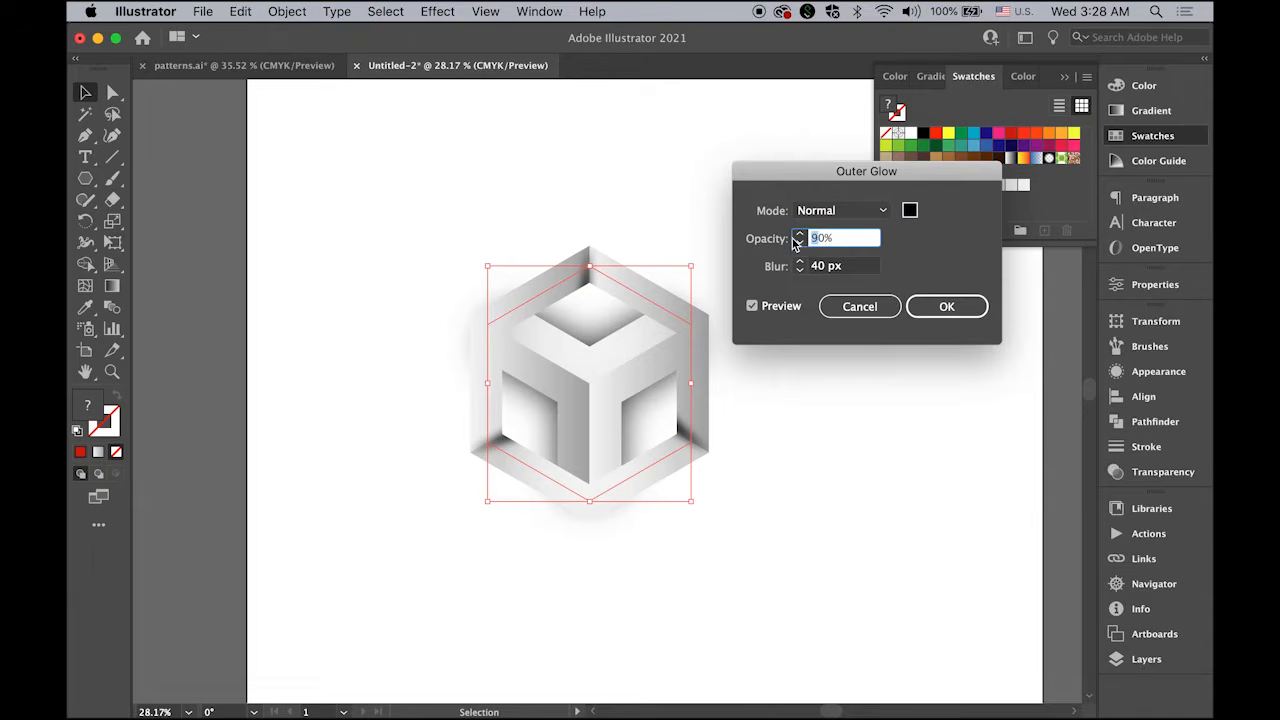
text(10)
click(753, 307)
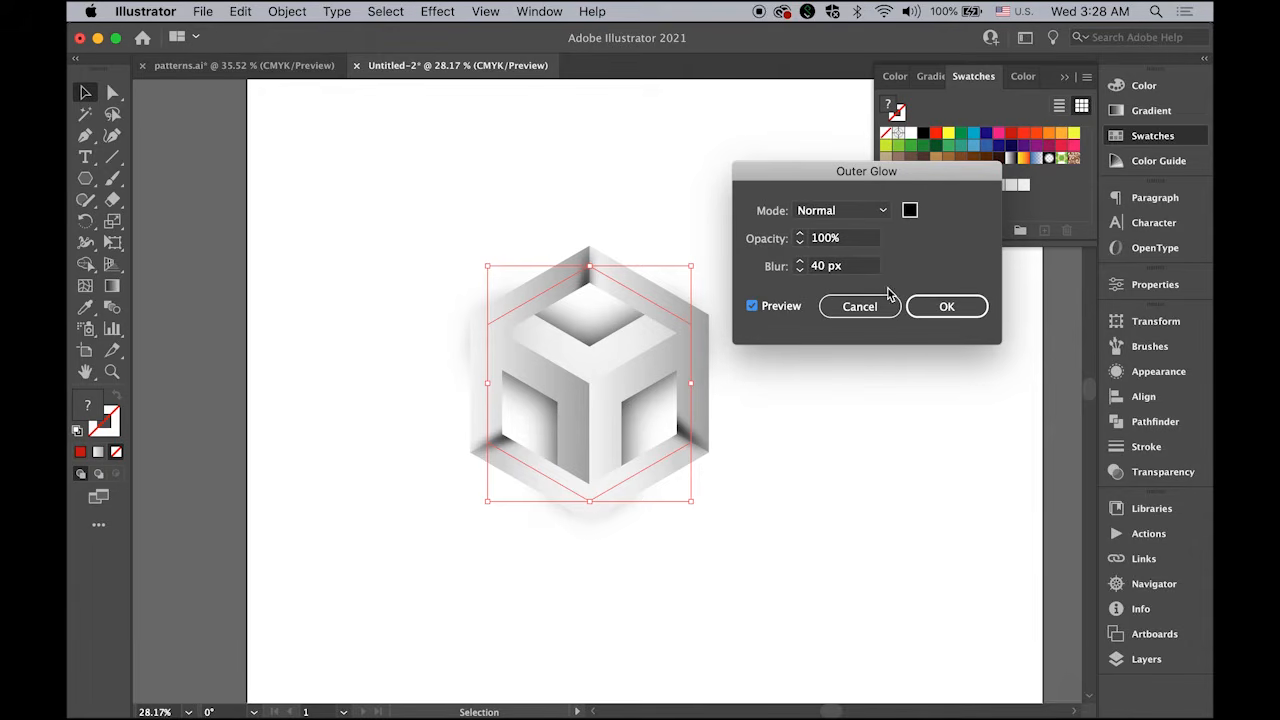
click(974, 306)
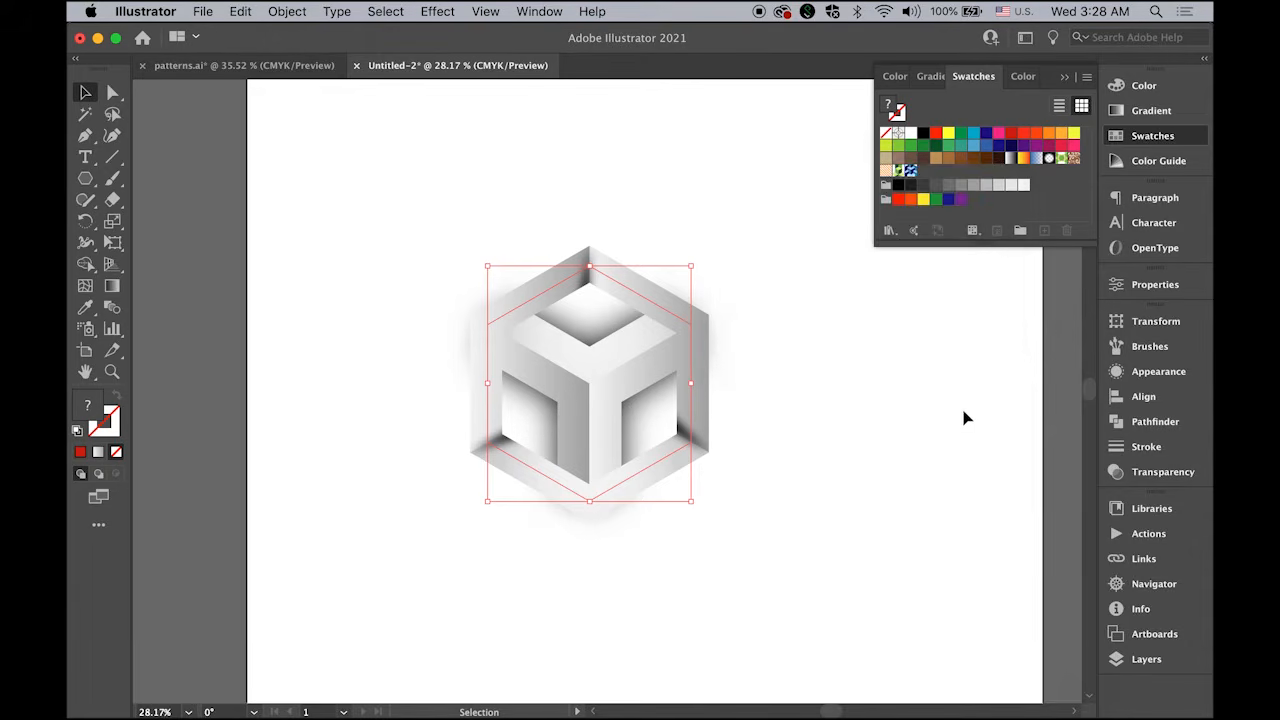
click(85, 92)
click(271, 183)
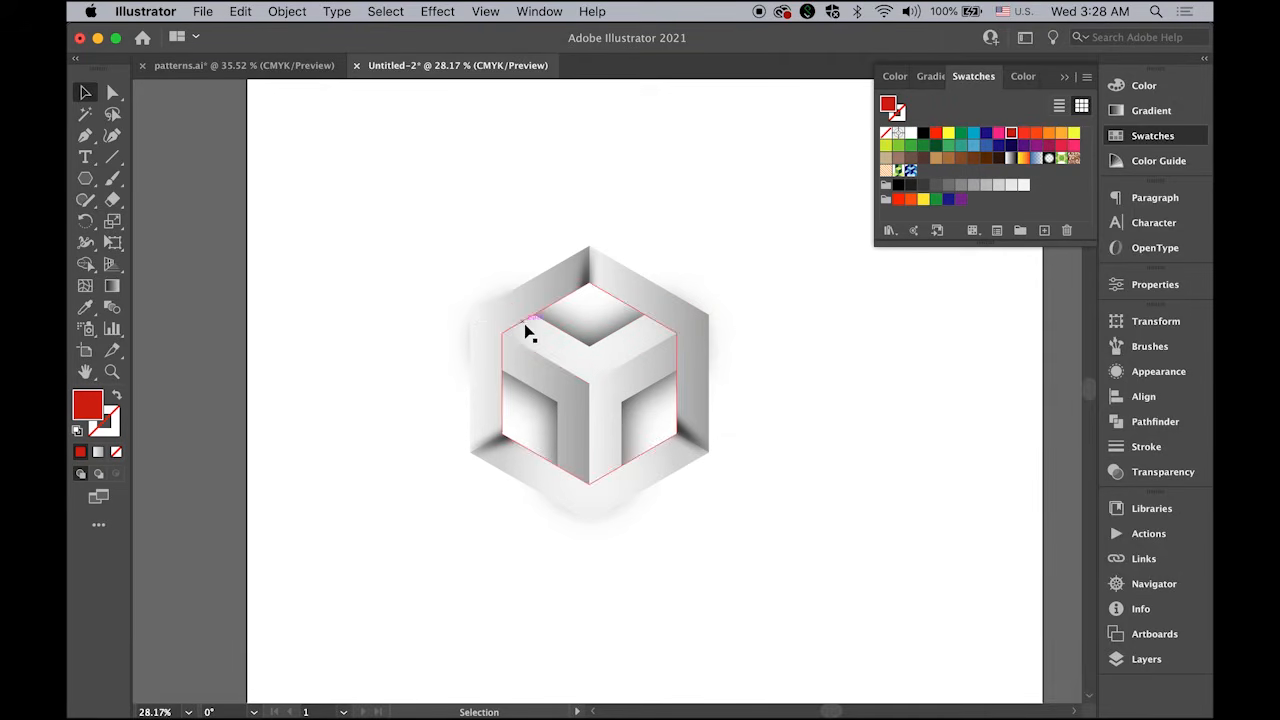
- Duplicate the gray outer hexagon frame and place the copy beside the cube at the same height
click(700, 403)
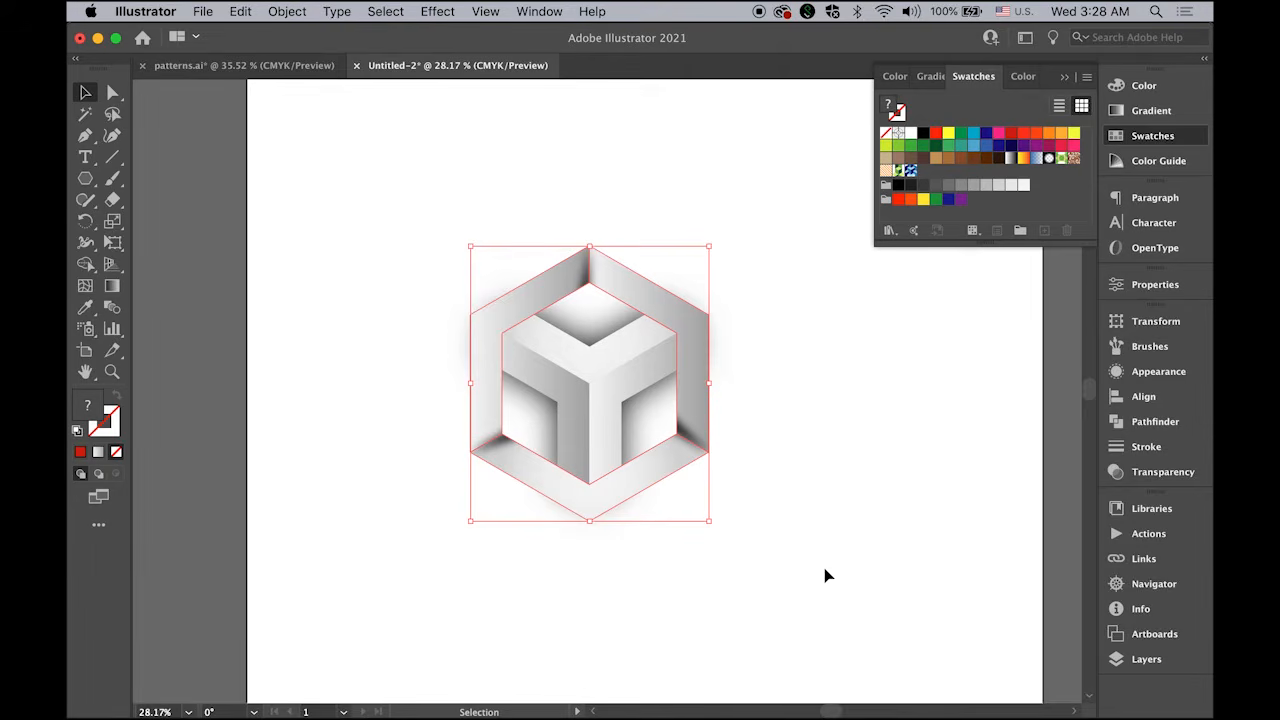
key(super+v)
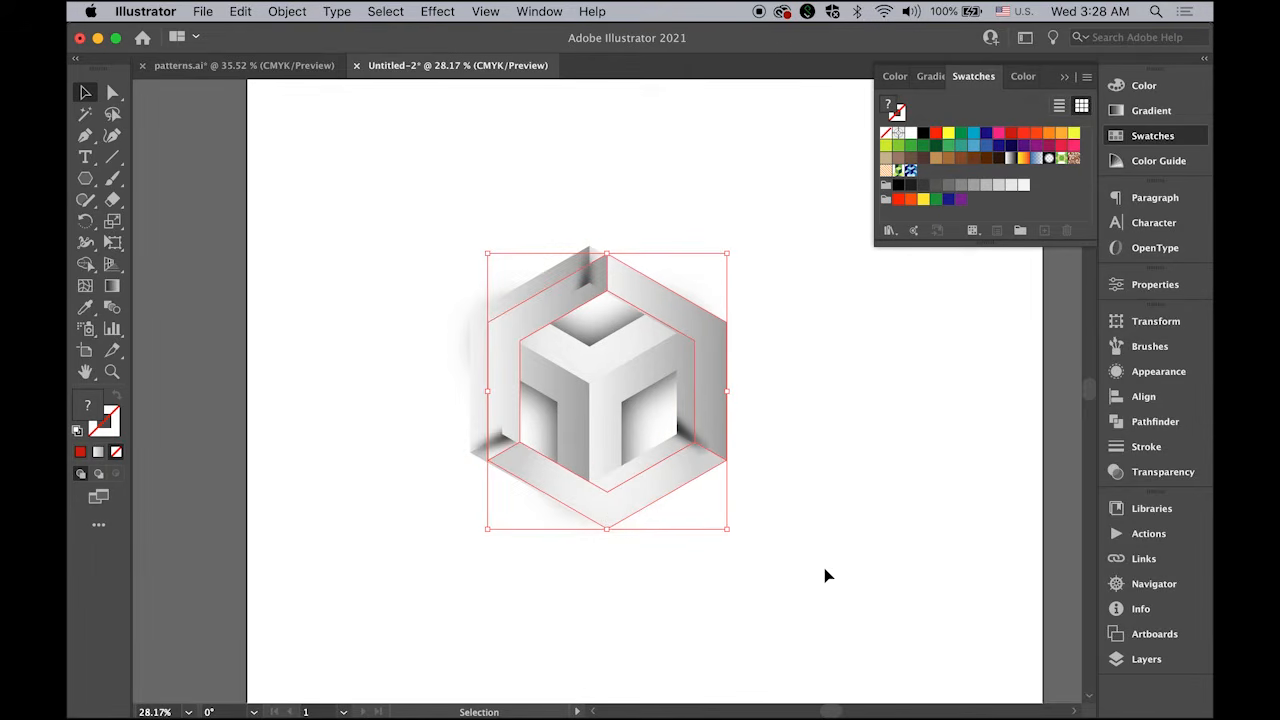
drag(718, 401, 975, 398)
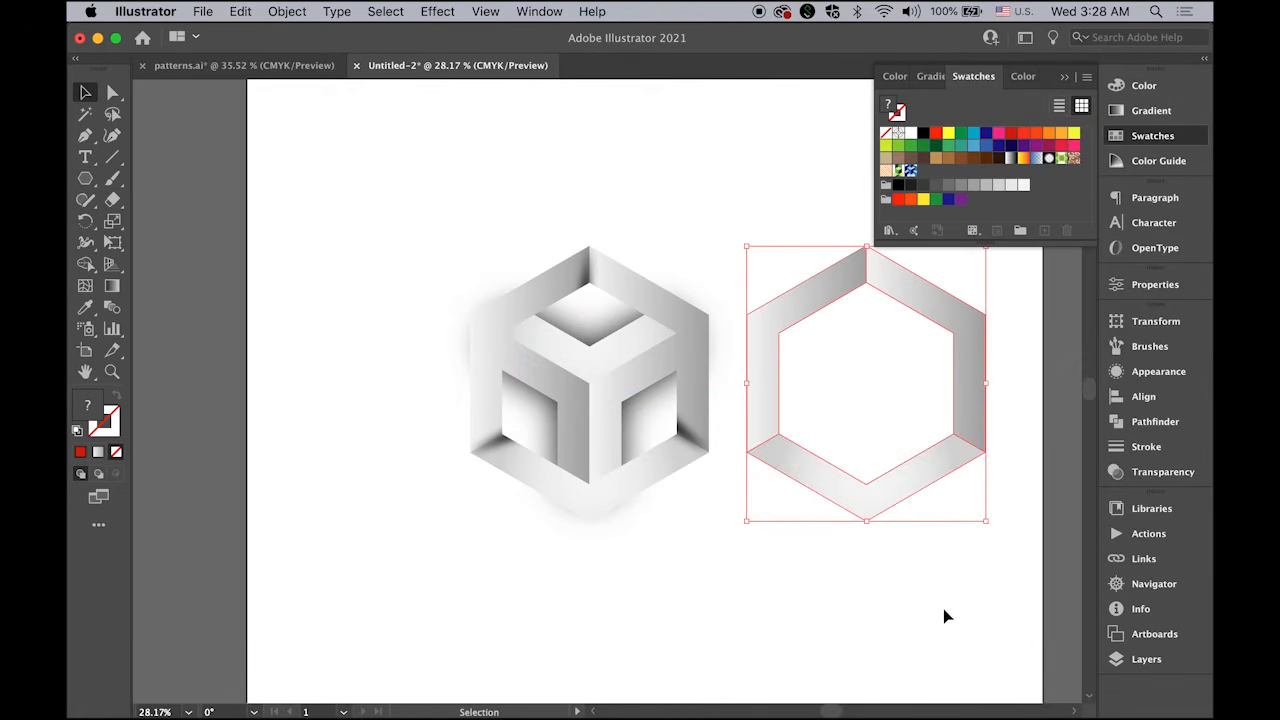
- Merge all segments of the copied hexagon frame into one red shape with the Shape Builder tool and deselect it
click(86, 266)
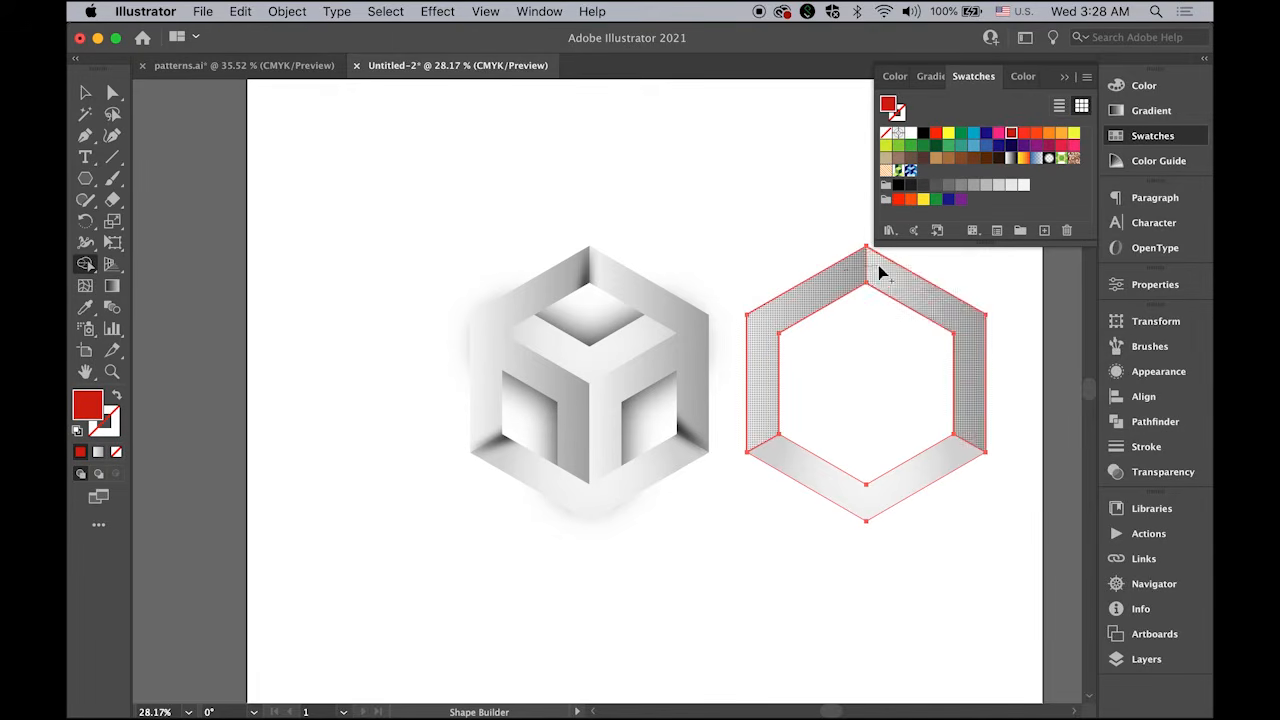
mouse_move(877, 271)
mouse_down()
mouse_move(971, 434)
mouse_move(913, 490)
mouse_up()
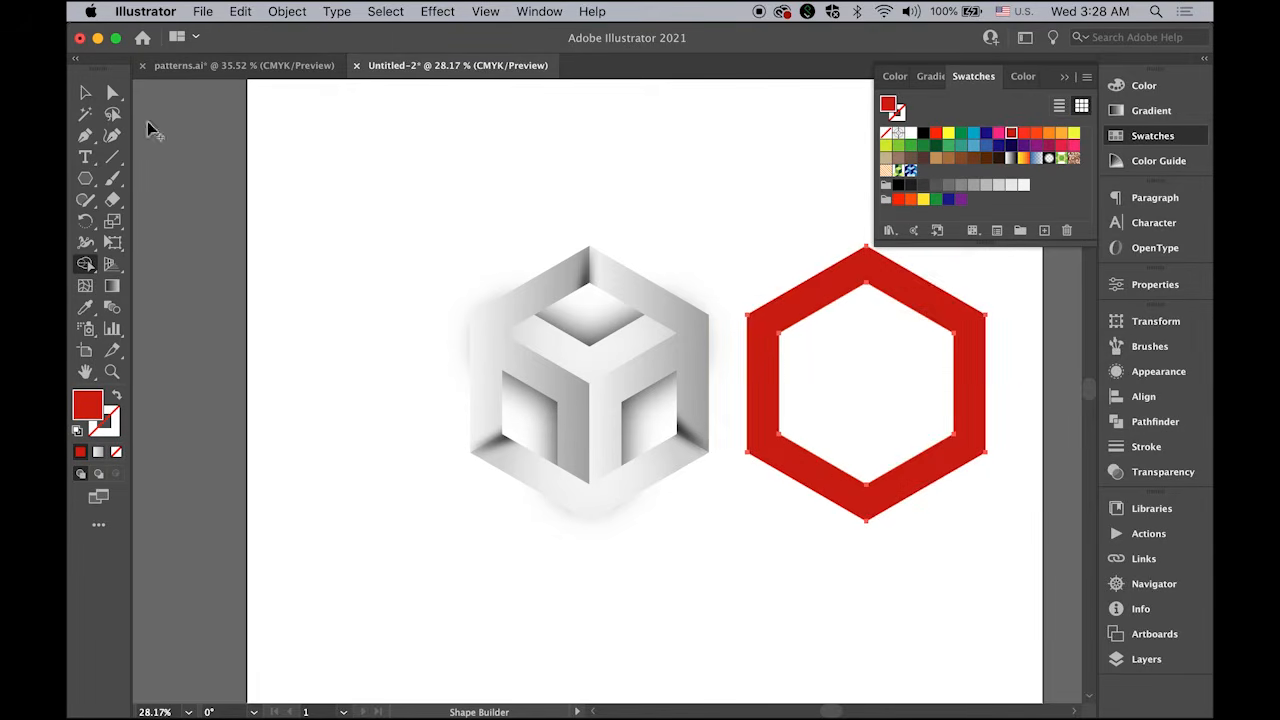
click(86, 92)
click(435, 141)
- Fill the merged frame and its inner hexagon with black, and cut out the inner hexagon with the Shape Builder tool
drag(836, 258, 800, 440)
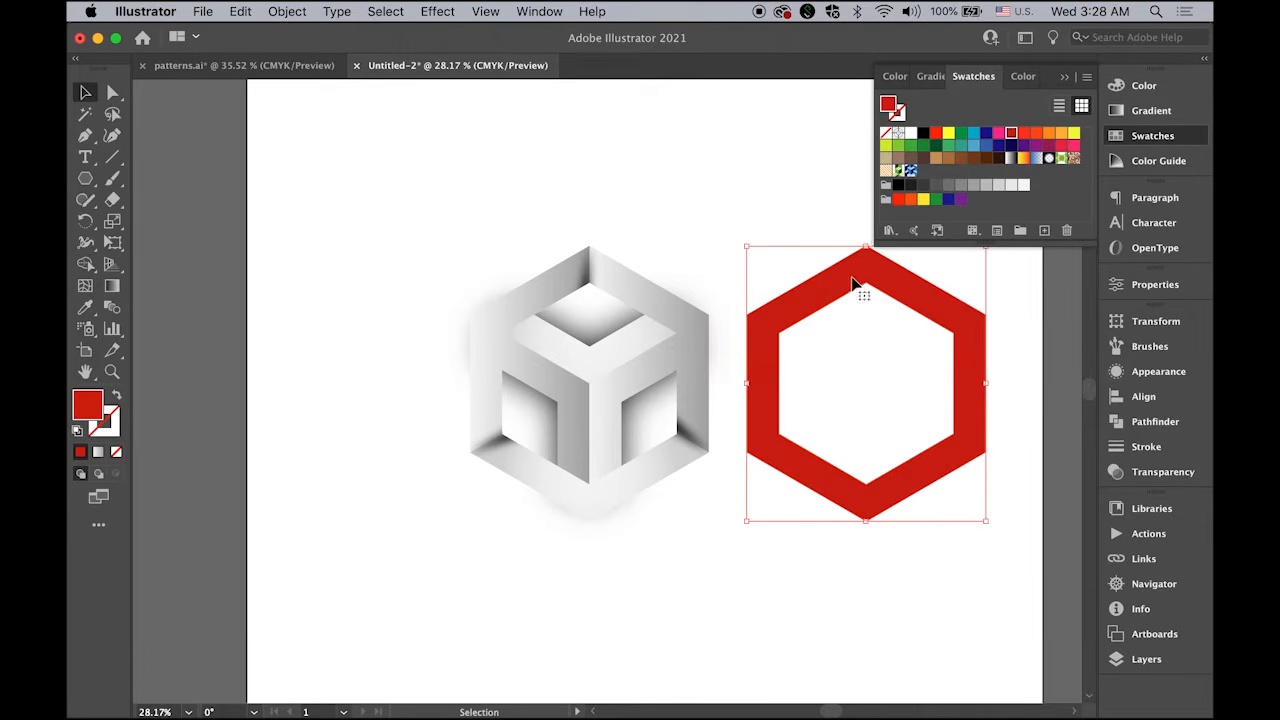
click(923, 134)
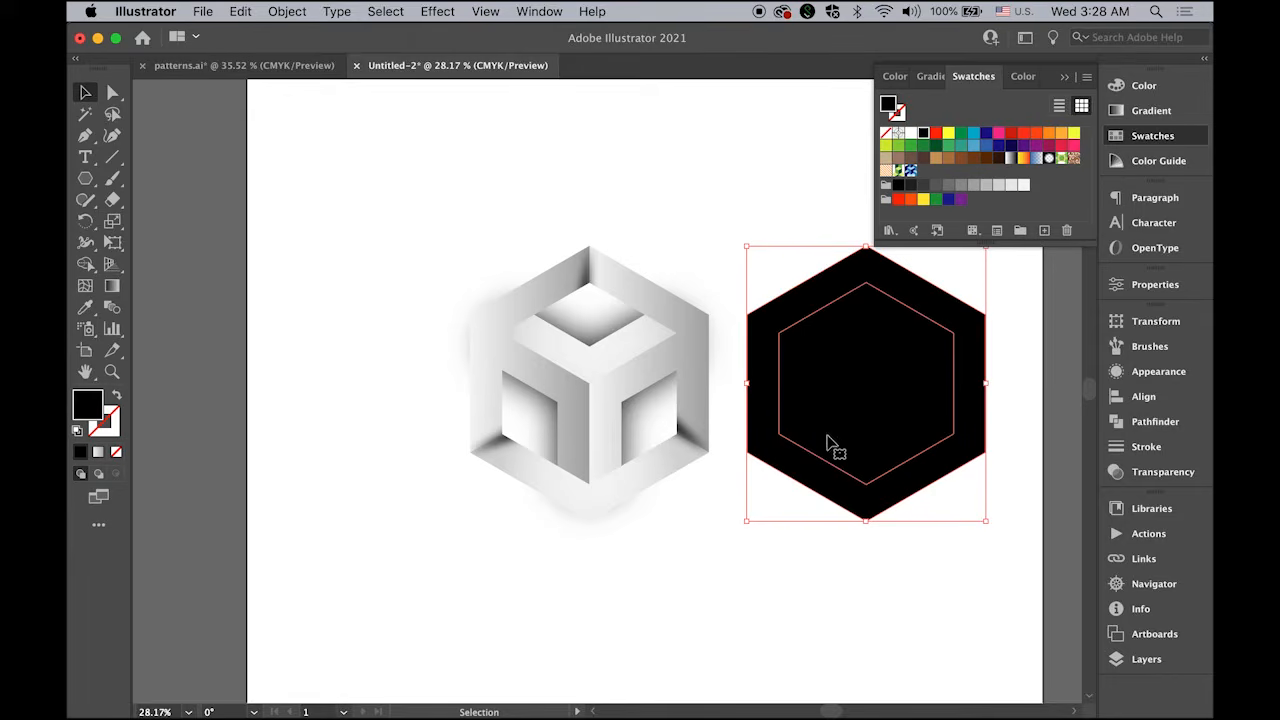
click(86, 265)
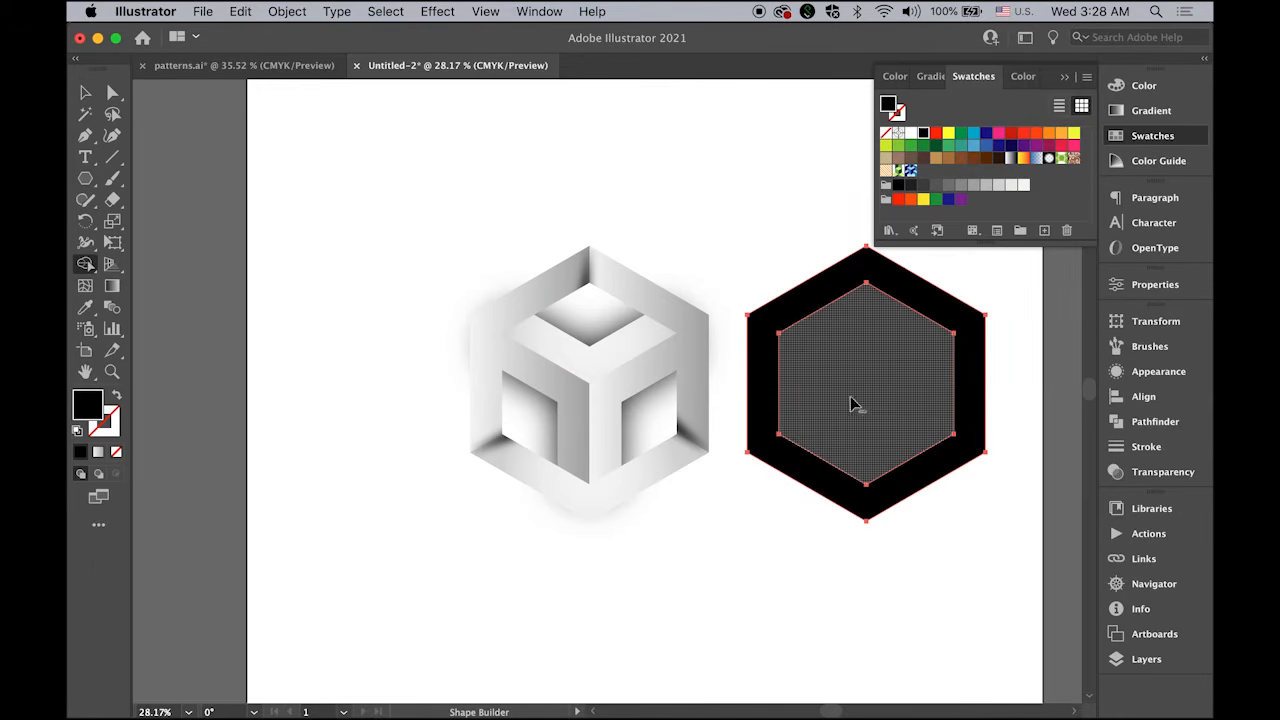
click(884, 384)
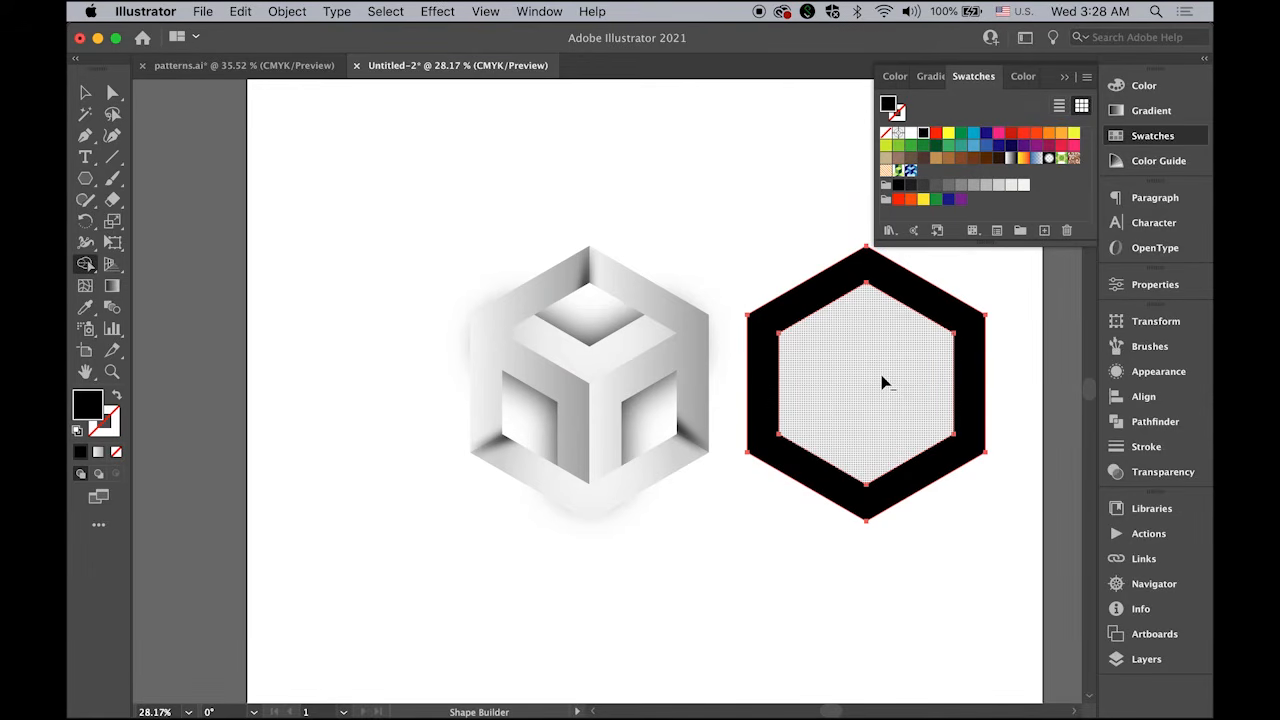
alt+click(882, 377)
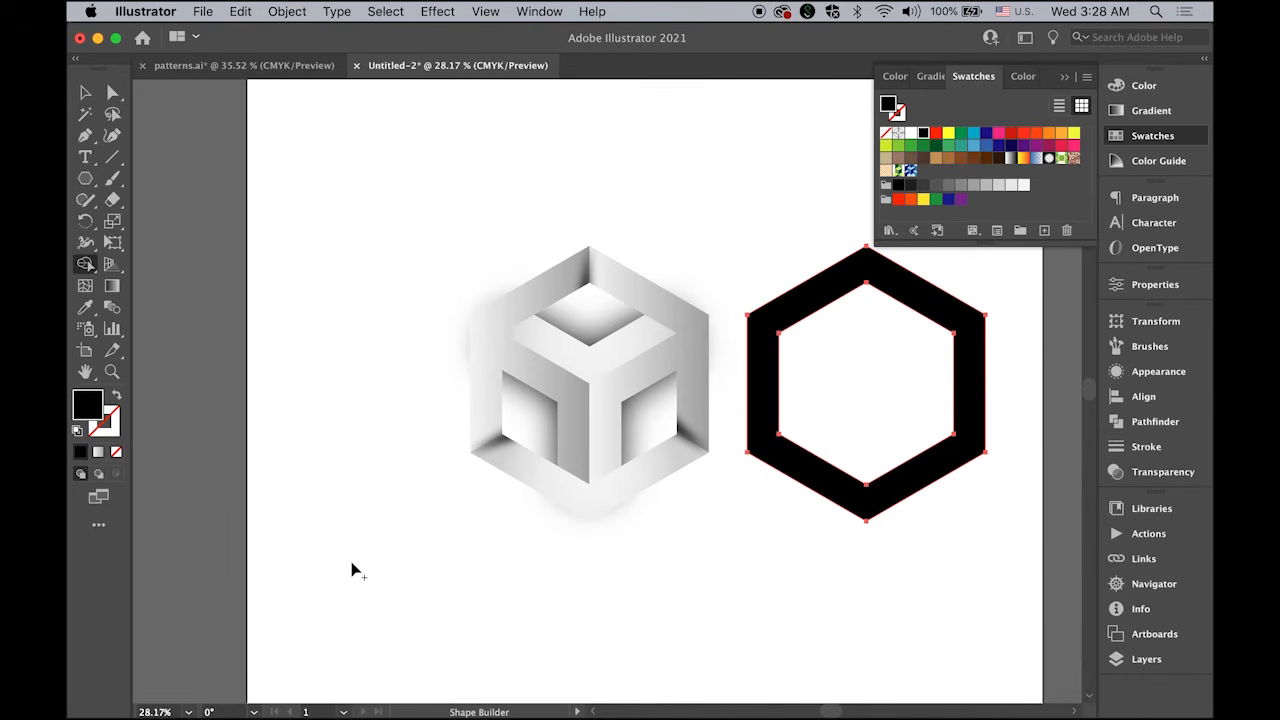
- Move the black hexagon ring exactly over the cube's outer frame and scale it down slightly from its center
key(v)
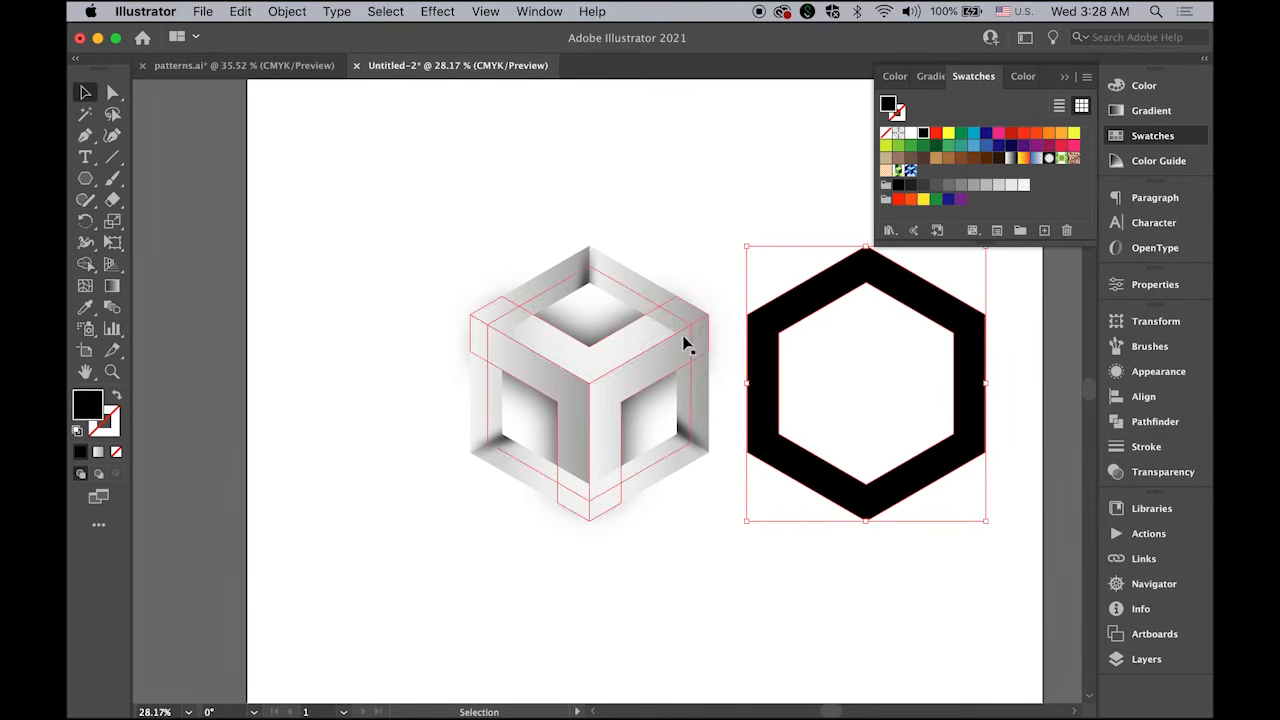
drag(758, 407, 481, 407)
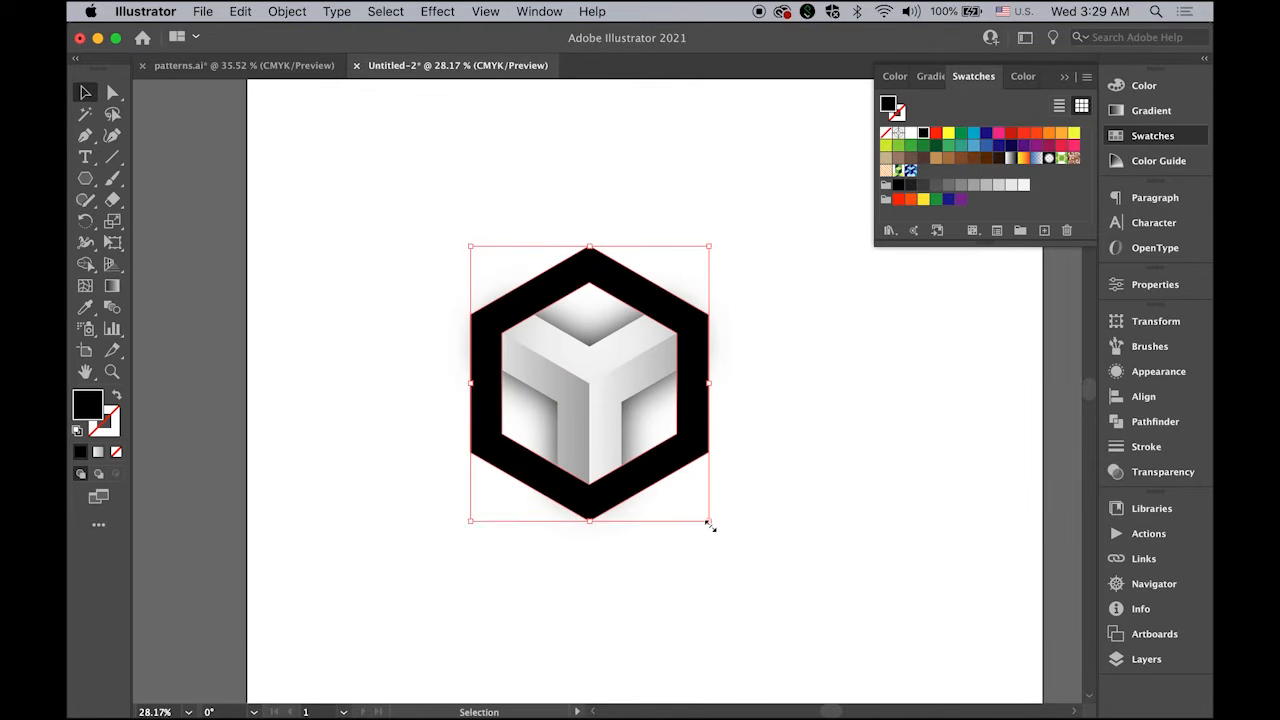
drag(709, 524, 700, 513)
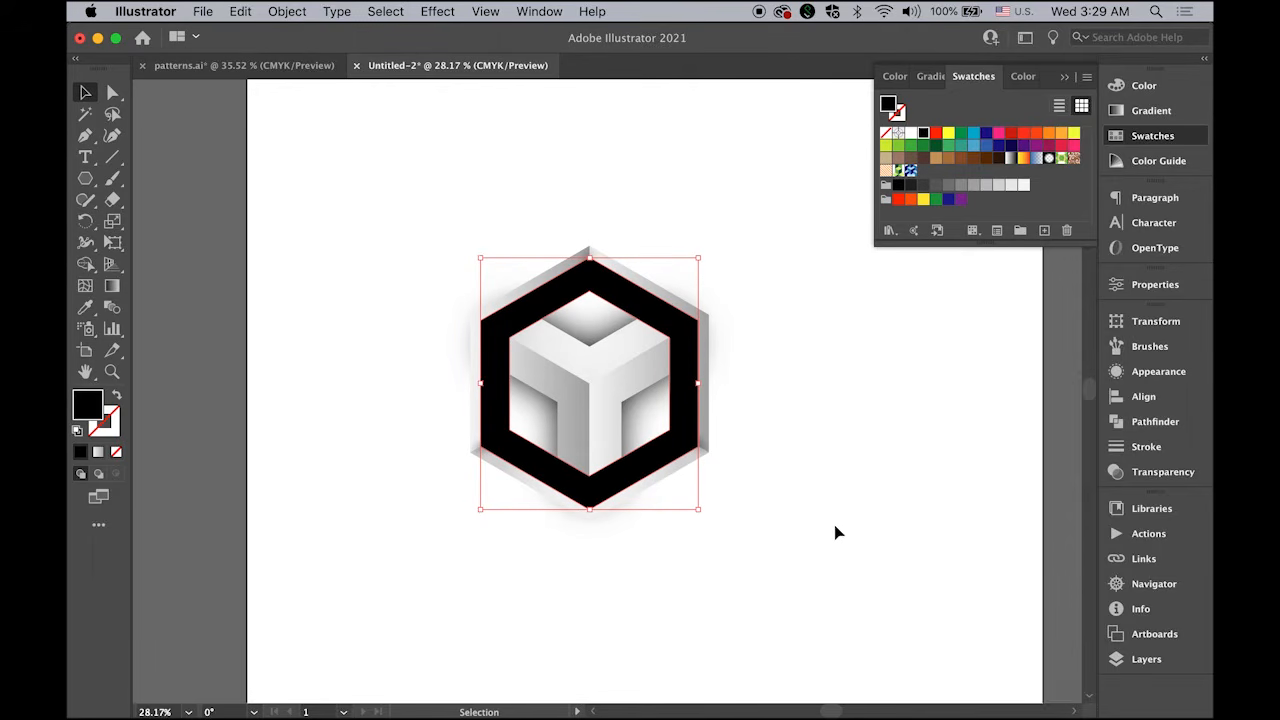
- Apply a Gaussian Blur with a 45-pixel radius to the black hexagon ring
click(440, 11)
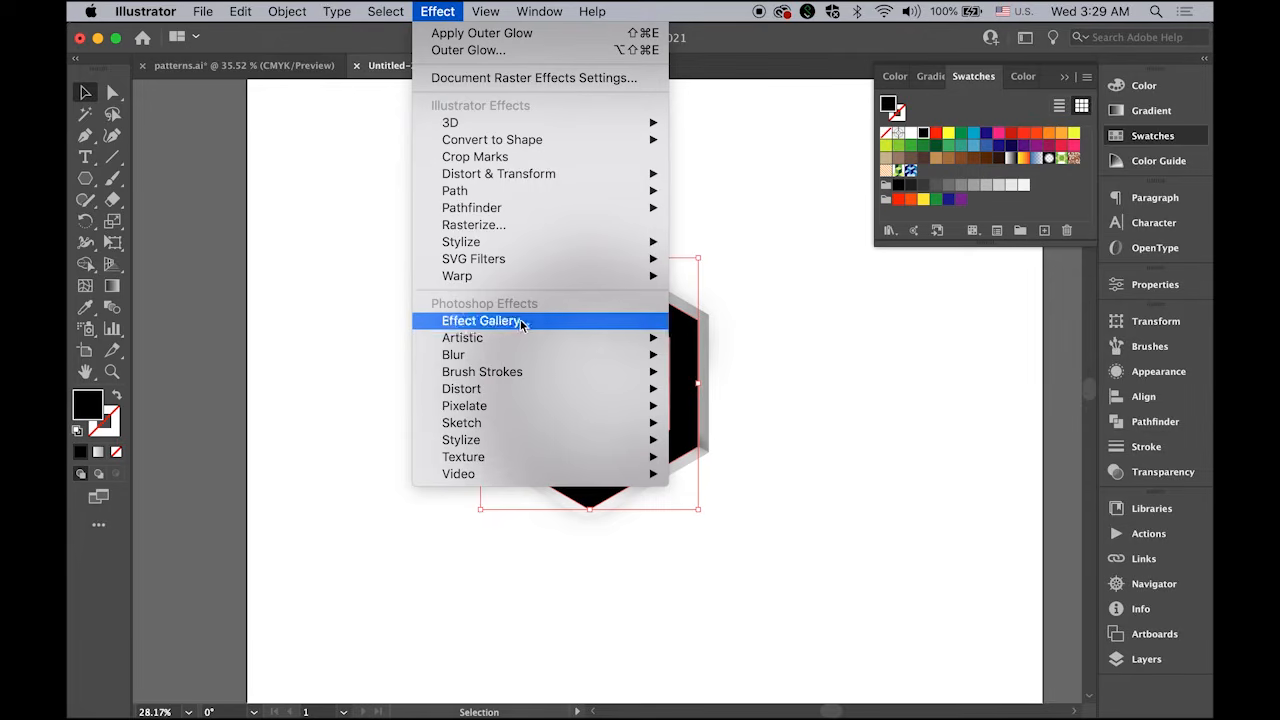
mouse_move(530, 355)
click(729, 355)
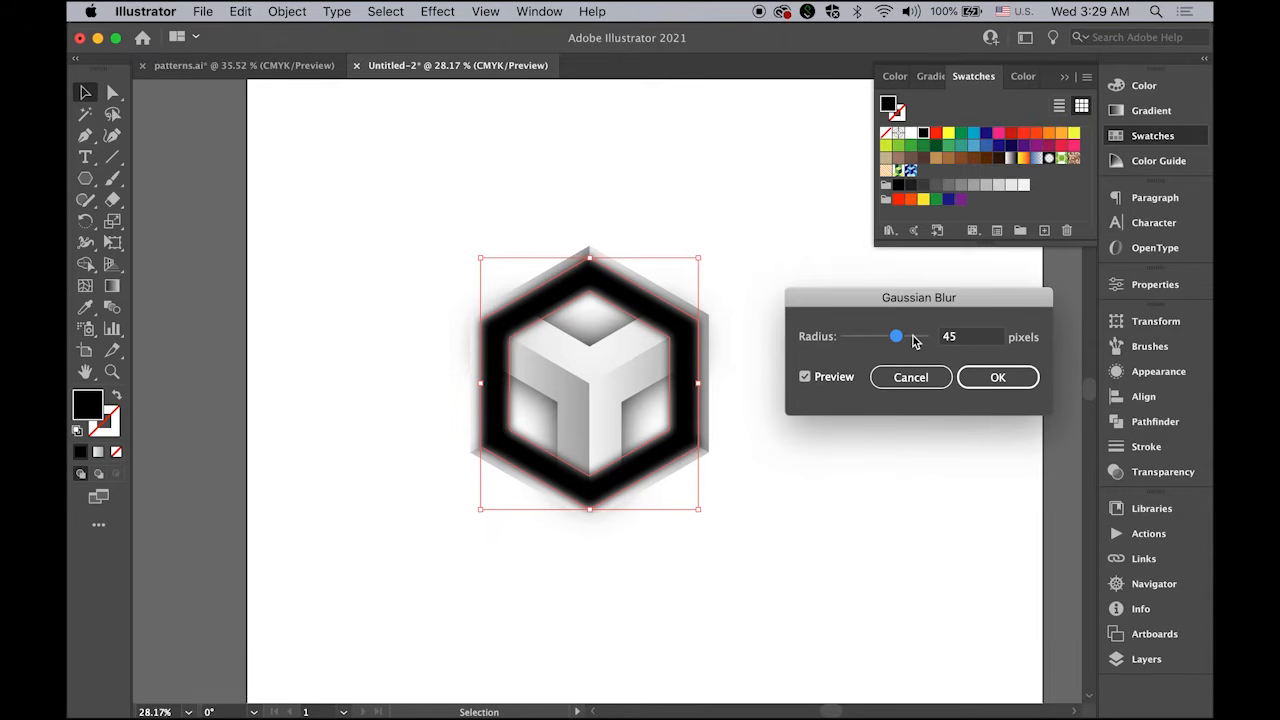
click(992, 380)
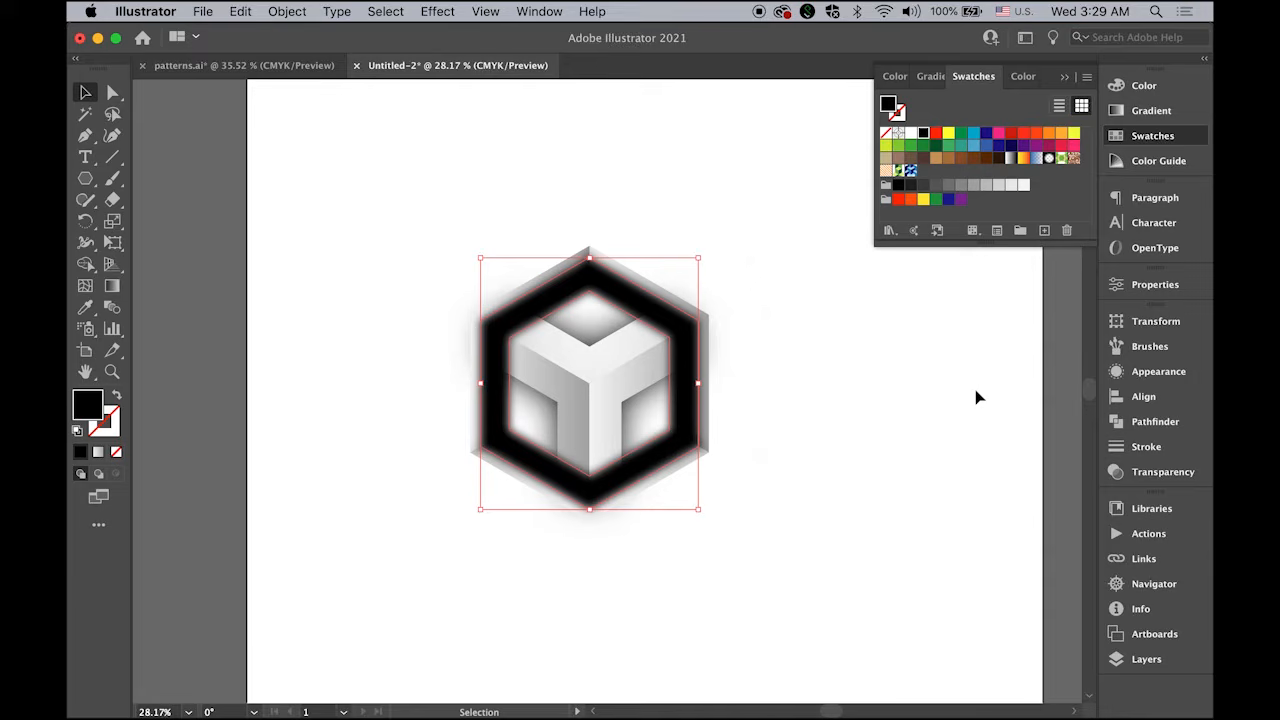
- Move the blurred black ring off the cube and bring the gray outer hexagon frame to the front
click(1146, 660)
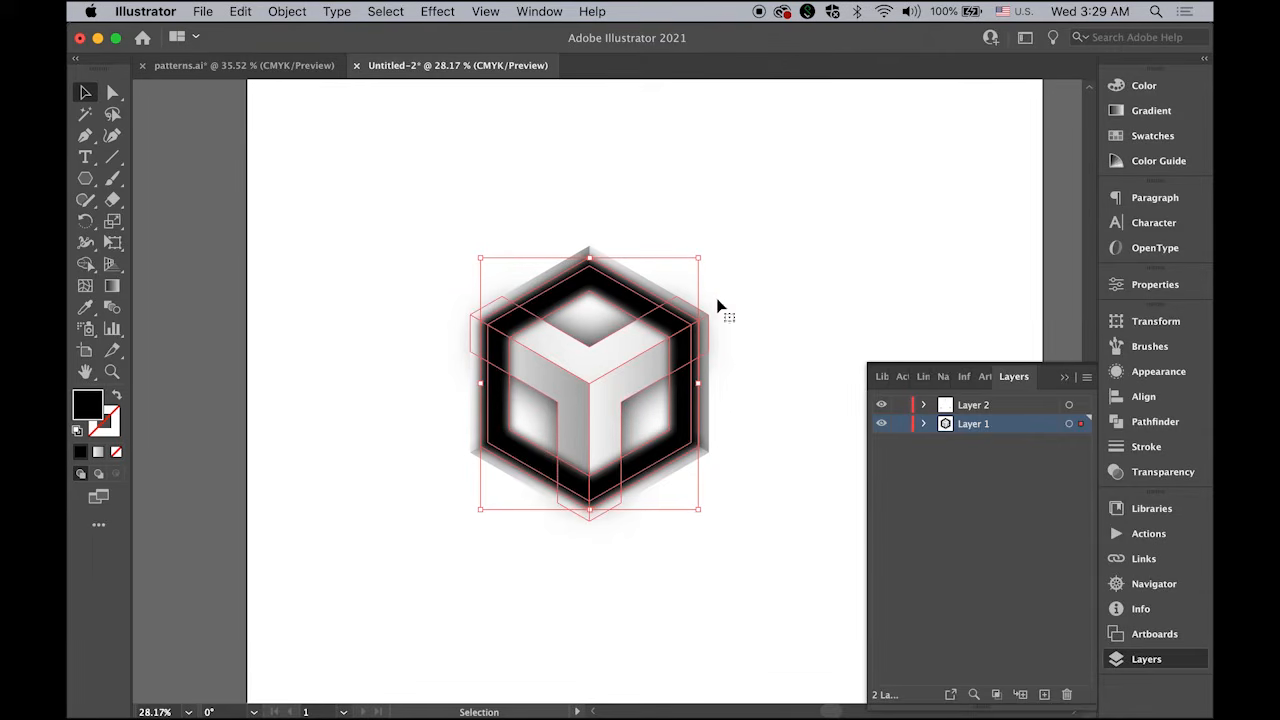
click(85, 92)
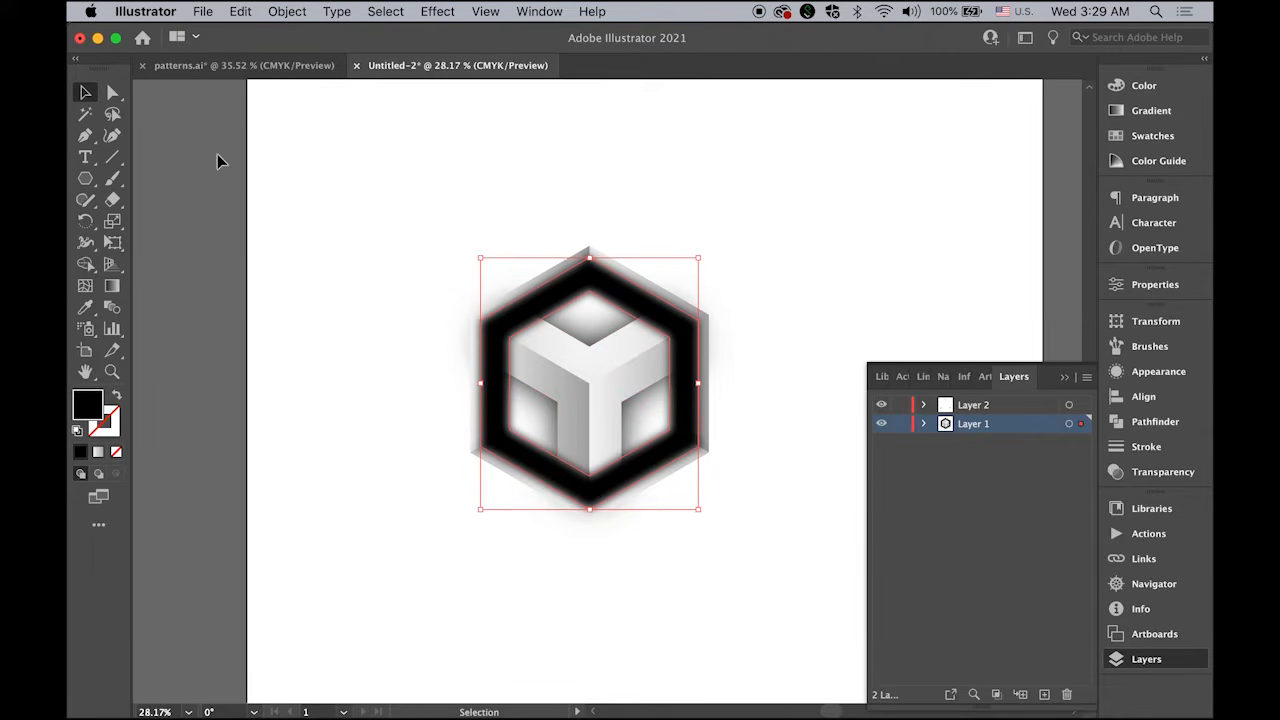
click(217, 154)
drag(673, 328, 905, 262)
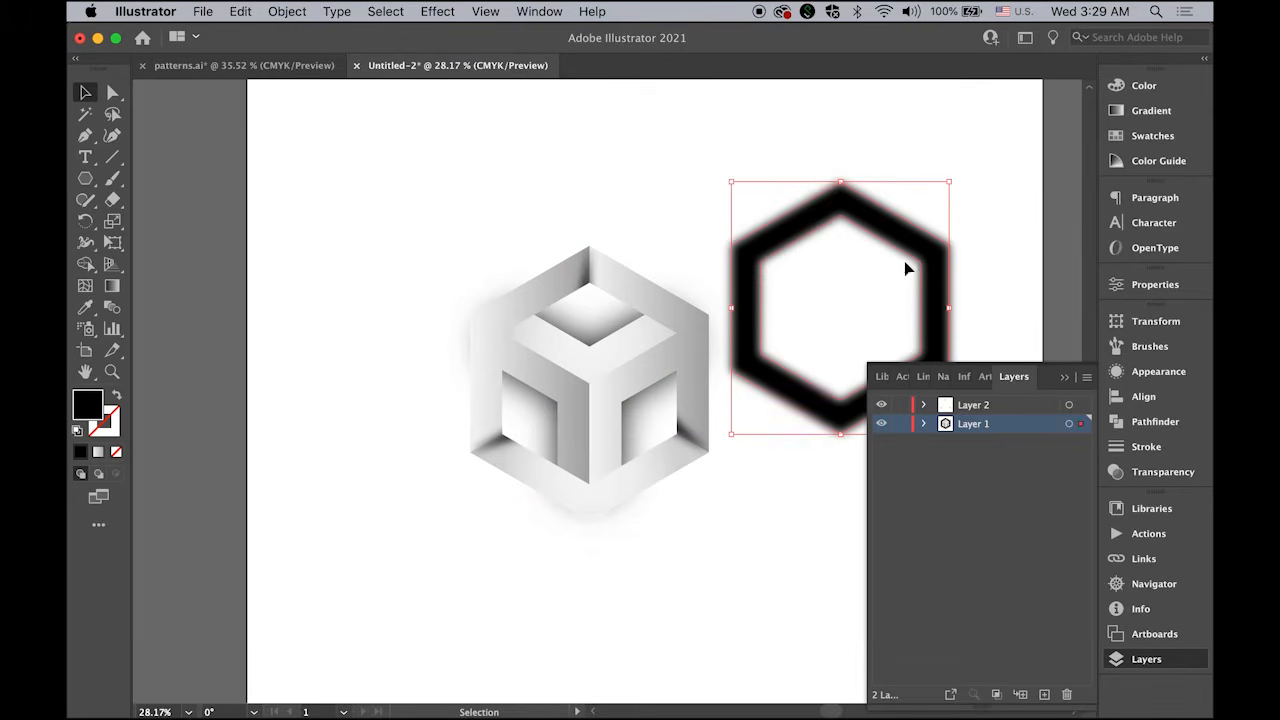
click(695, 409)
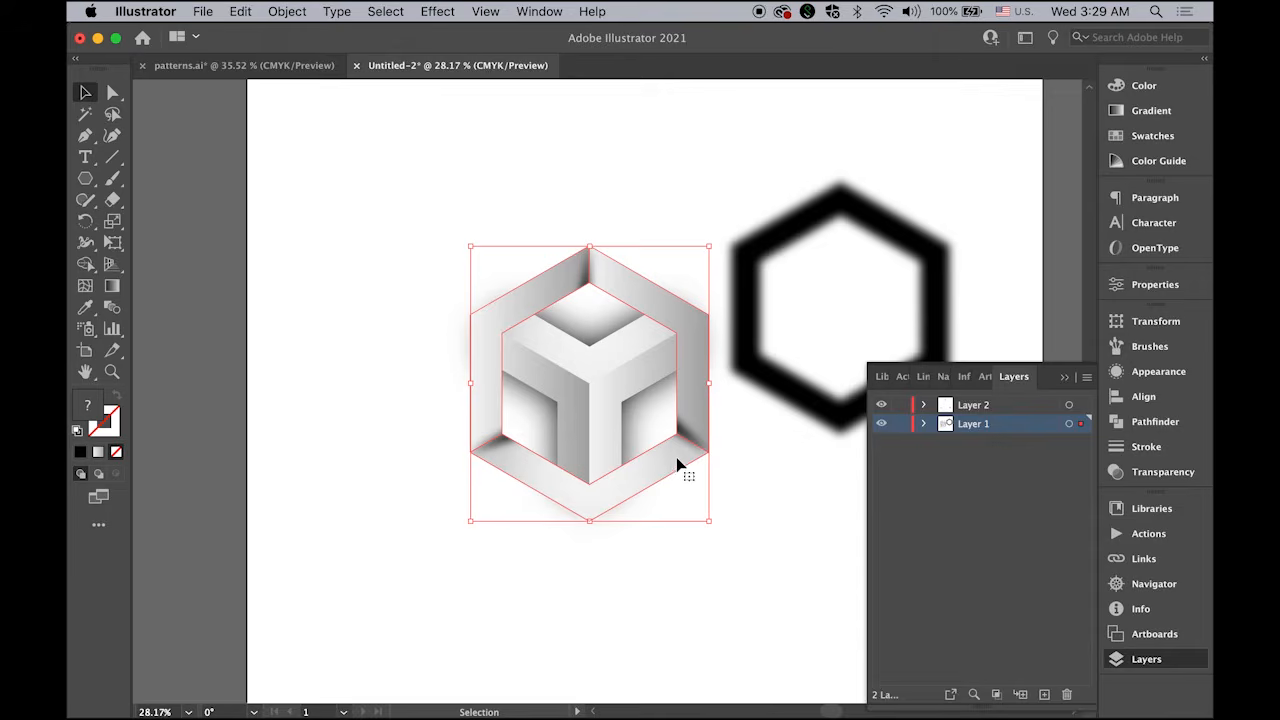
click(287, 11)
mouse_move(297, 53)
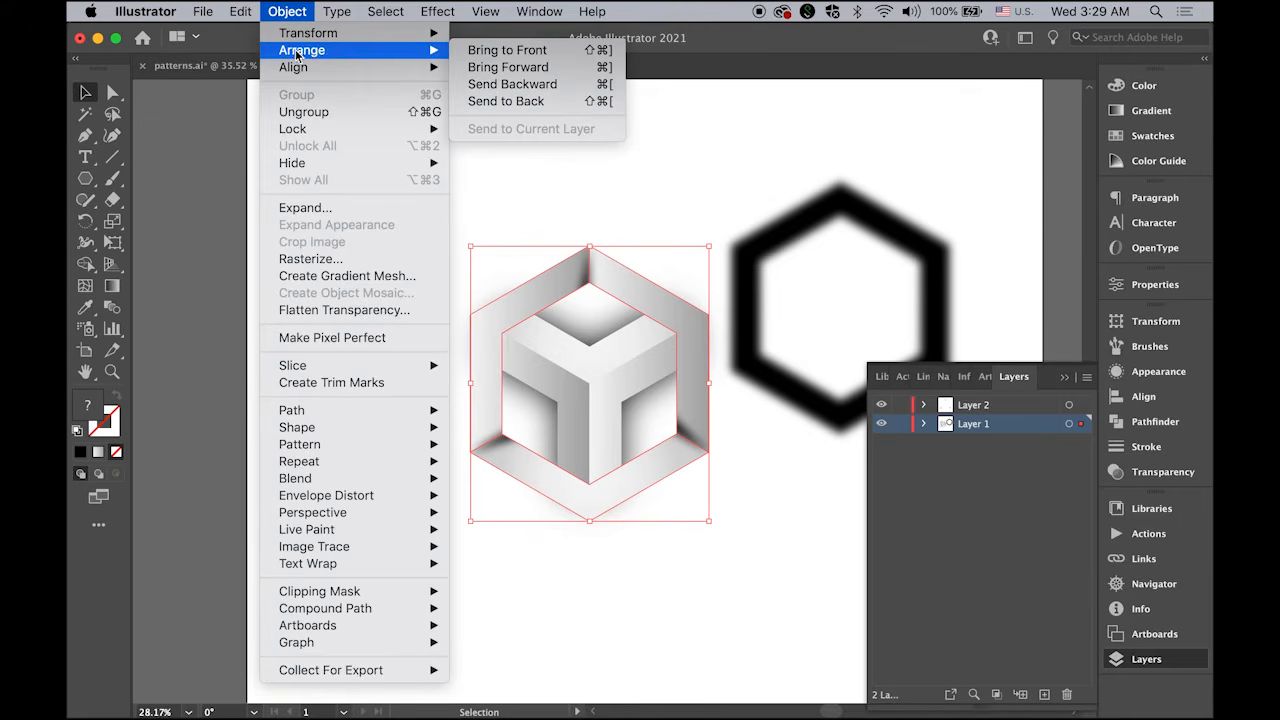
click(508, 51)
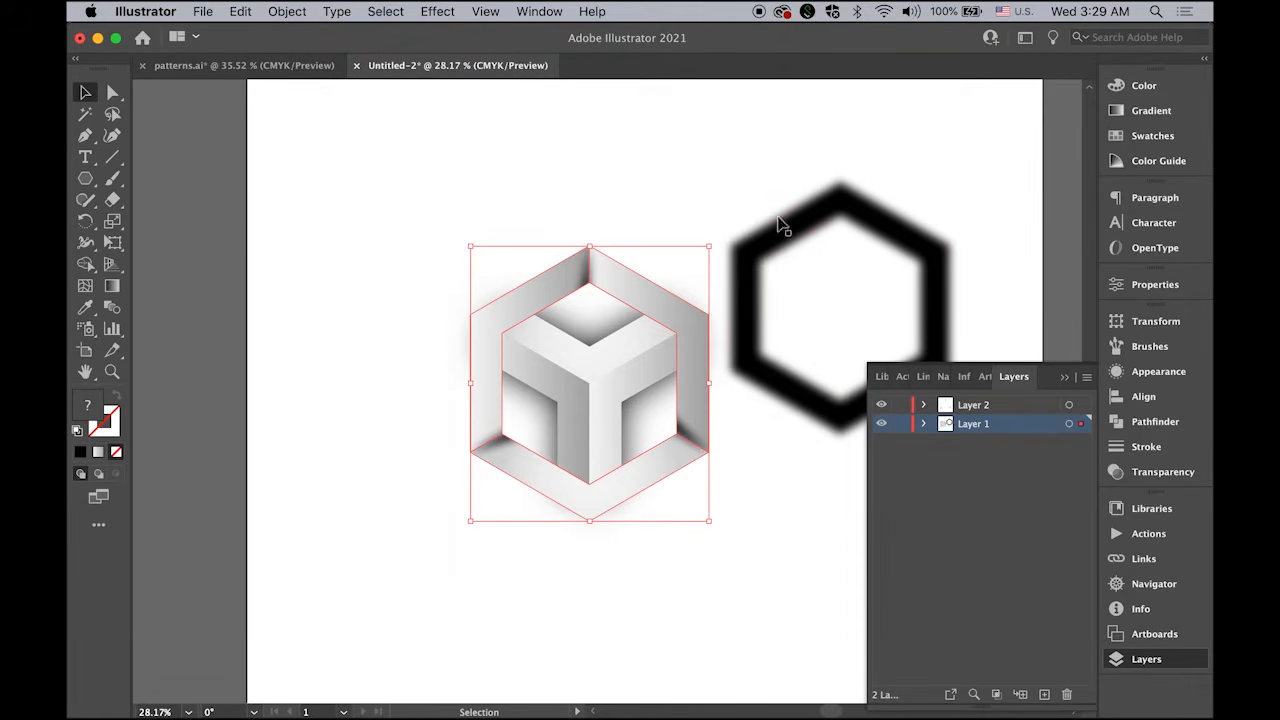
- Move the blurred ring back onto the cube, centered beneath the outer frame, and deselect it
drag(937, 271, 686, 341)
click(941, 295)
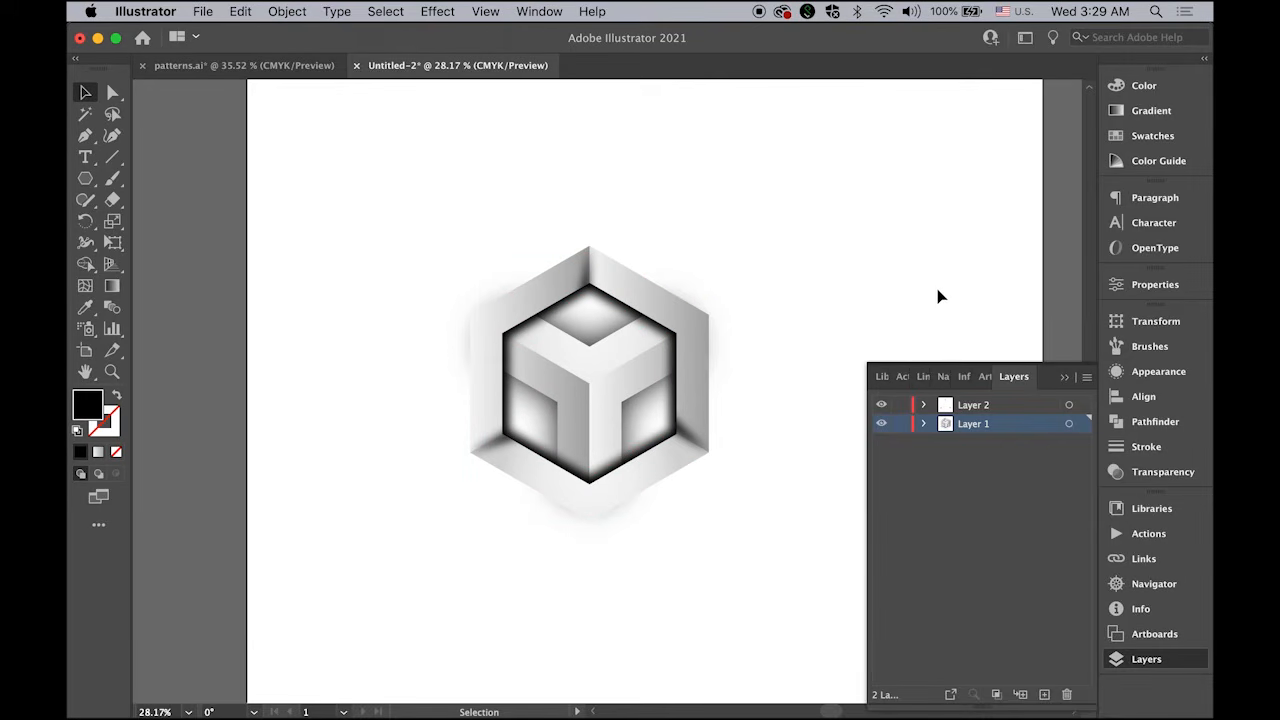
click(1064, 377)
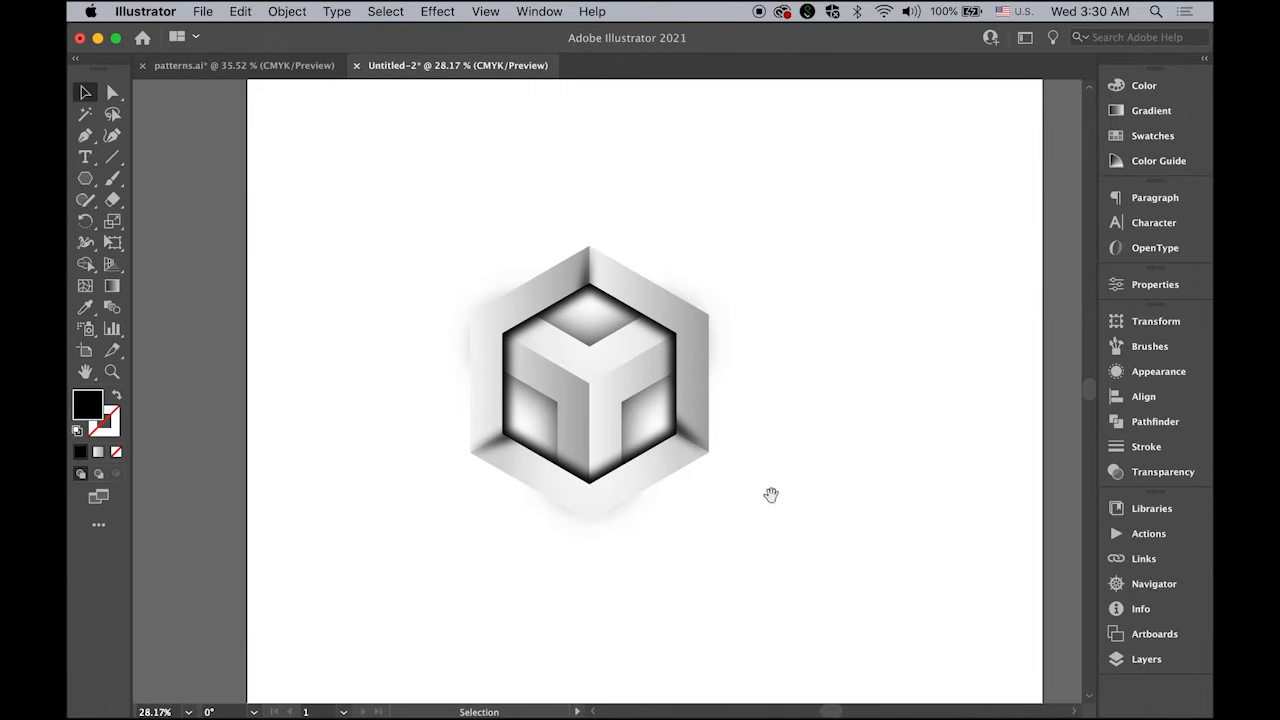
- Scale the entire shaded cube down proportionally around its center to about 361 by 416 px and deselect it
drag(771, 494, 723, 486)
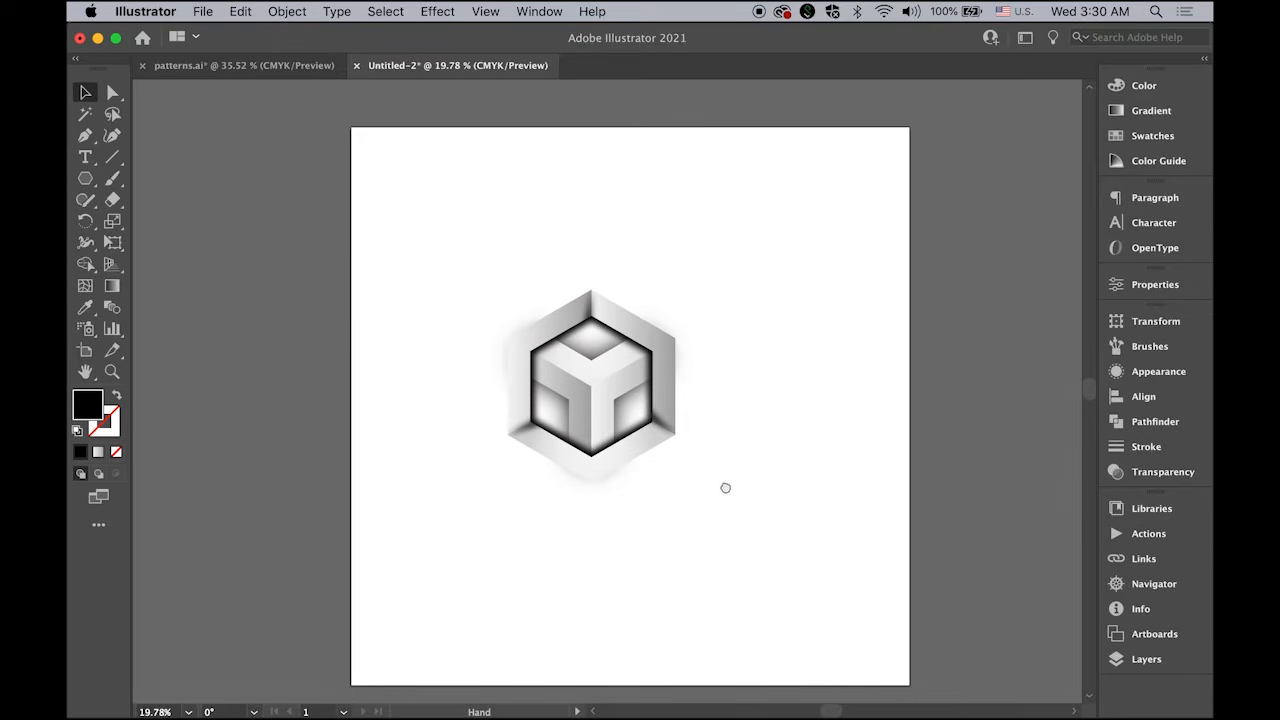
click(87, 95)
drag(409, 209, 740, 535)
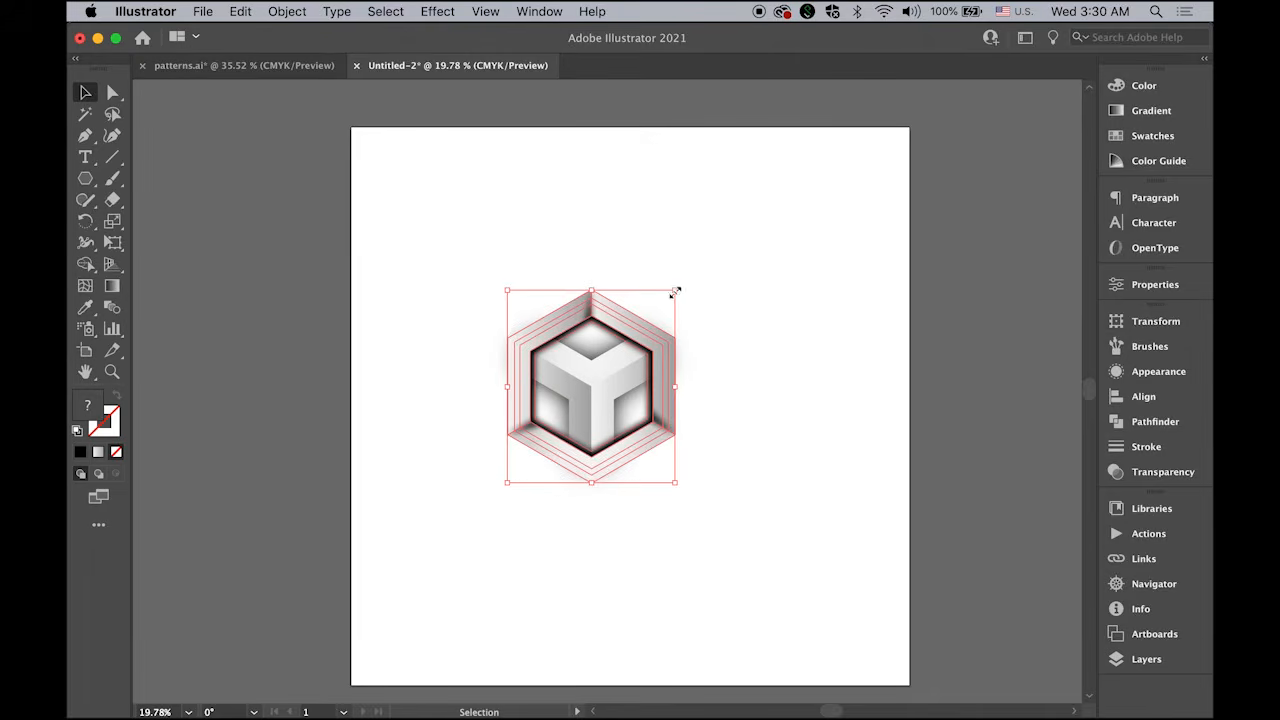
drag(668, 297, 644, 317)
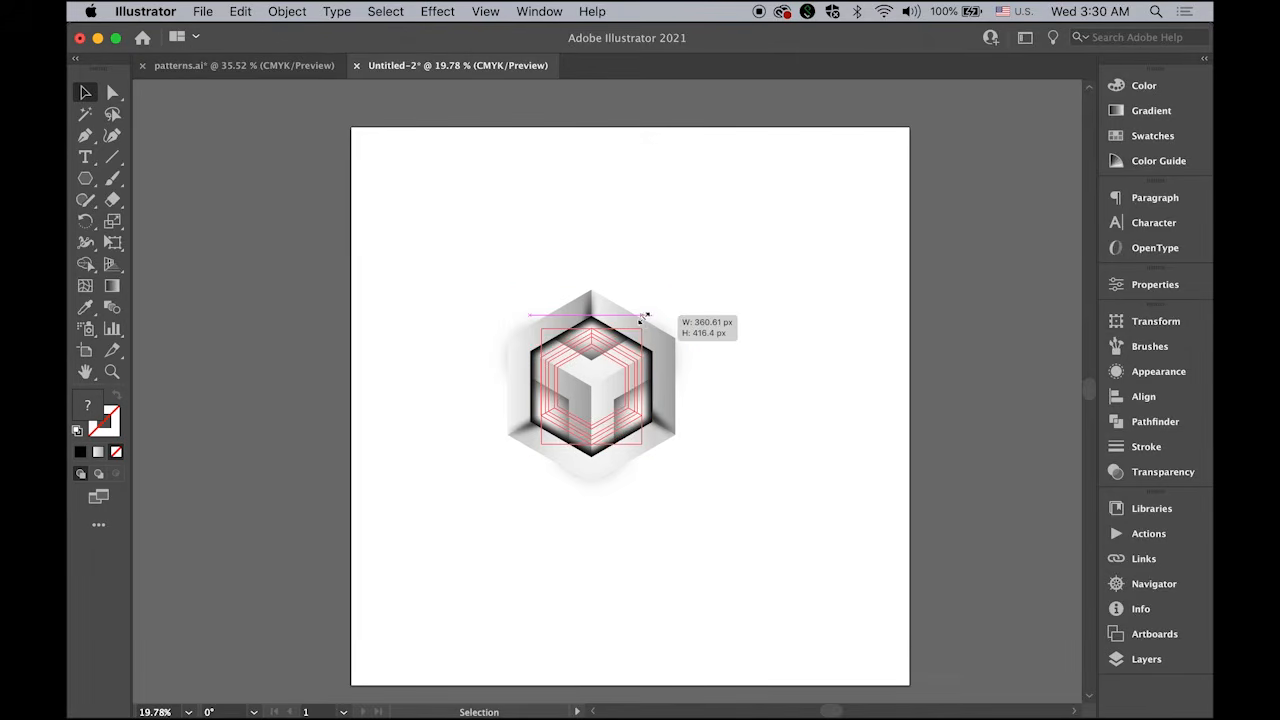
drag(786, 470, 788, 480)
click(788, 482)
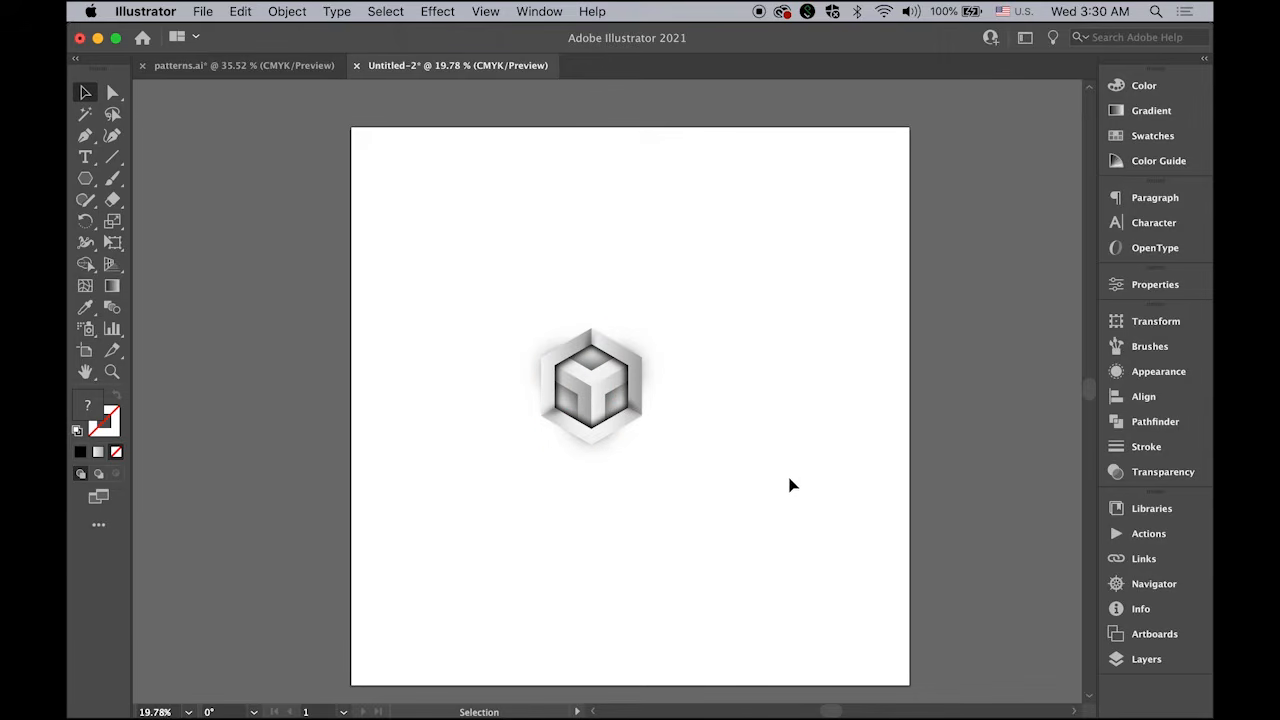
- Make a new pattern from the whole shaded cube and dismiss the swatch notice
drag(513, 334, 750, 533)
click(288, 12)
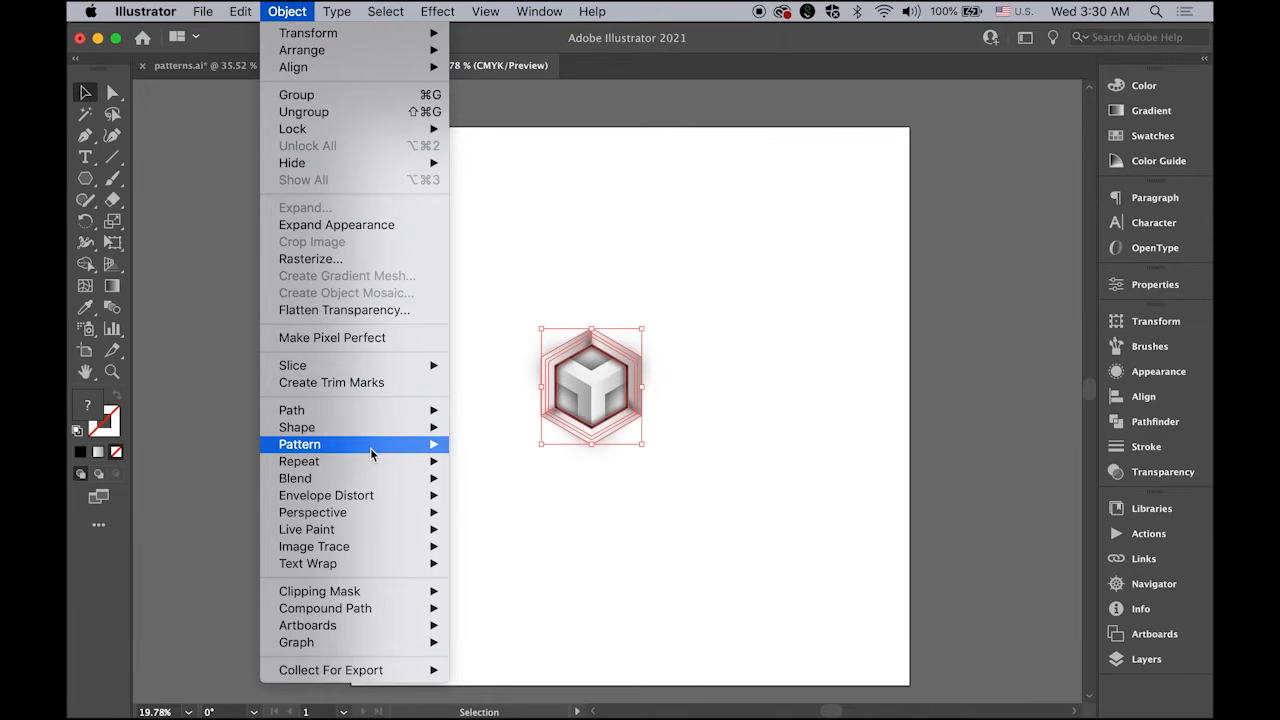
mouse_move(428, 450)
click(483, 446)
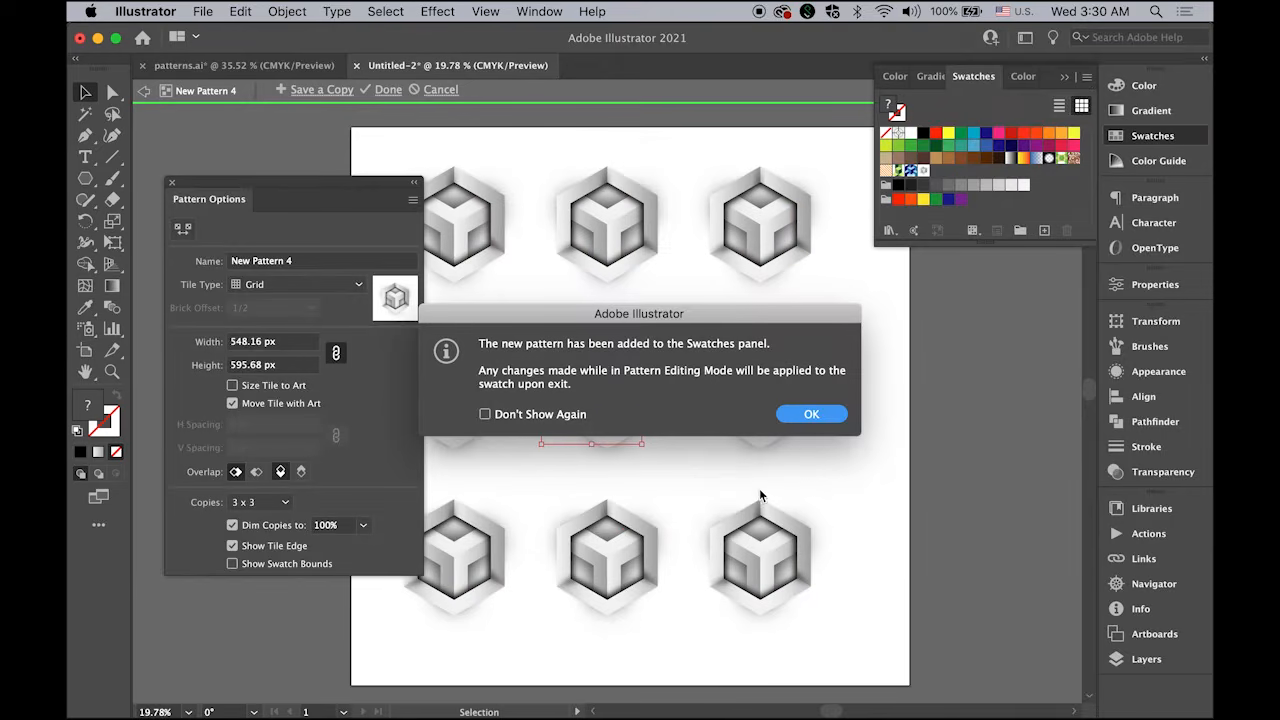
click(811, 414)
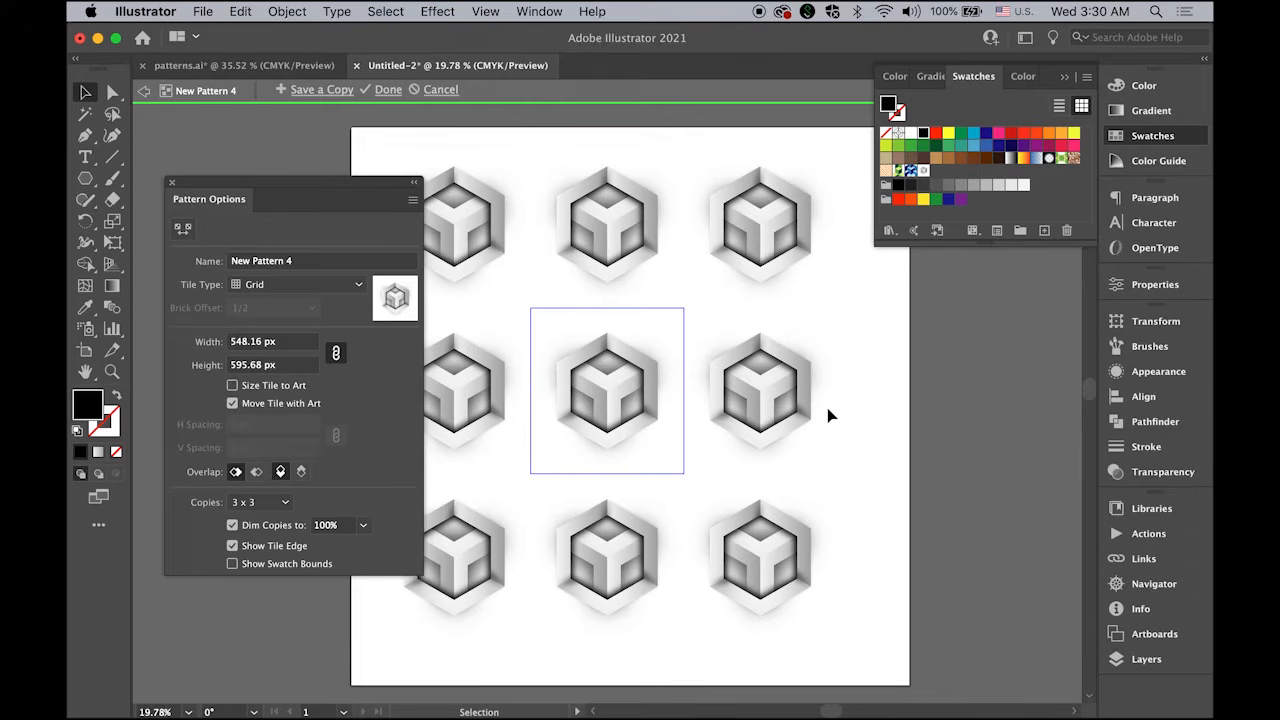
- Set the pattern's tile type to Hex by Row after trying Hex by Column
click(359, 289)
click(305, 365)
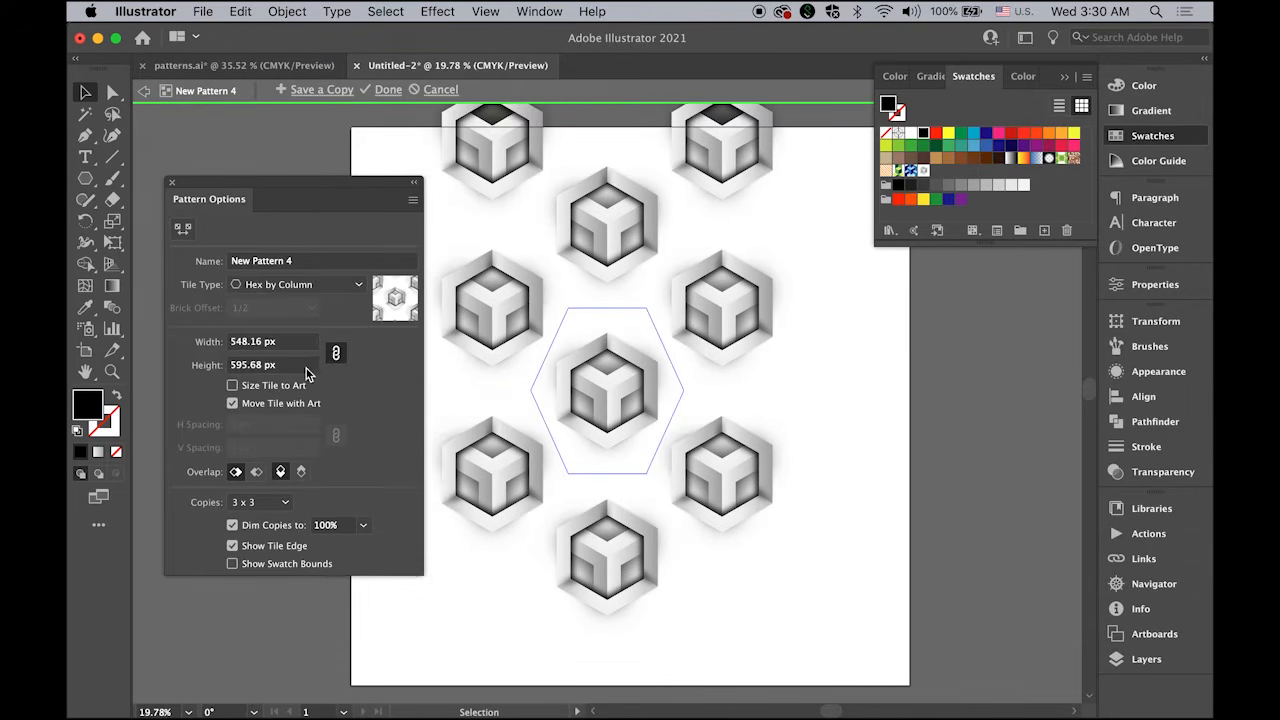
click(362, 284)
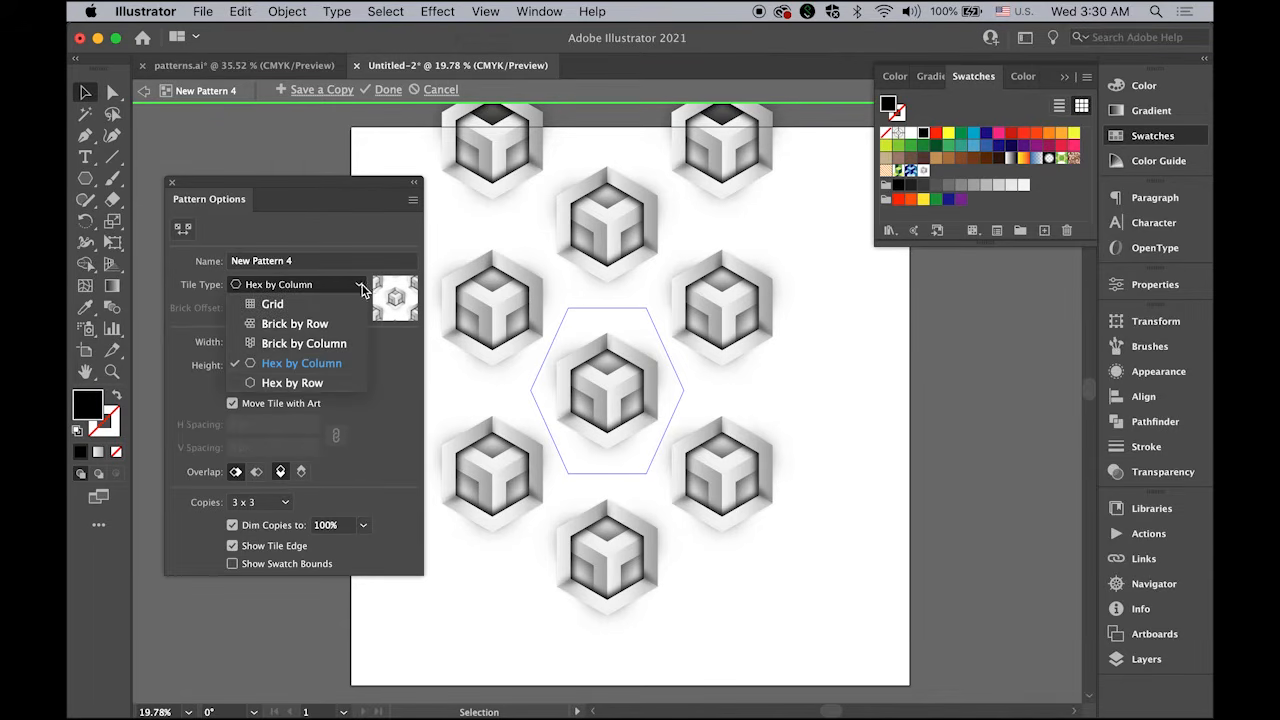
click(303, 386)
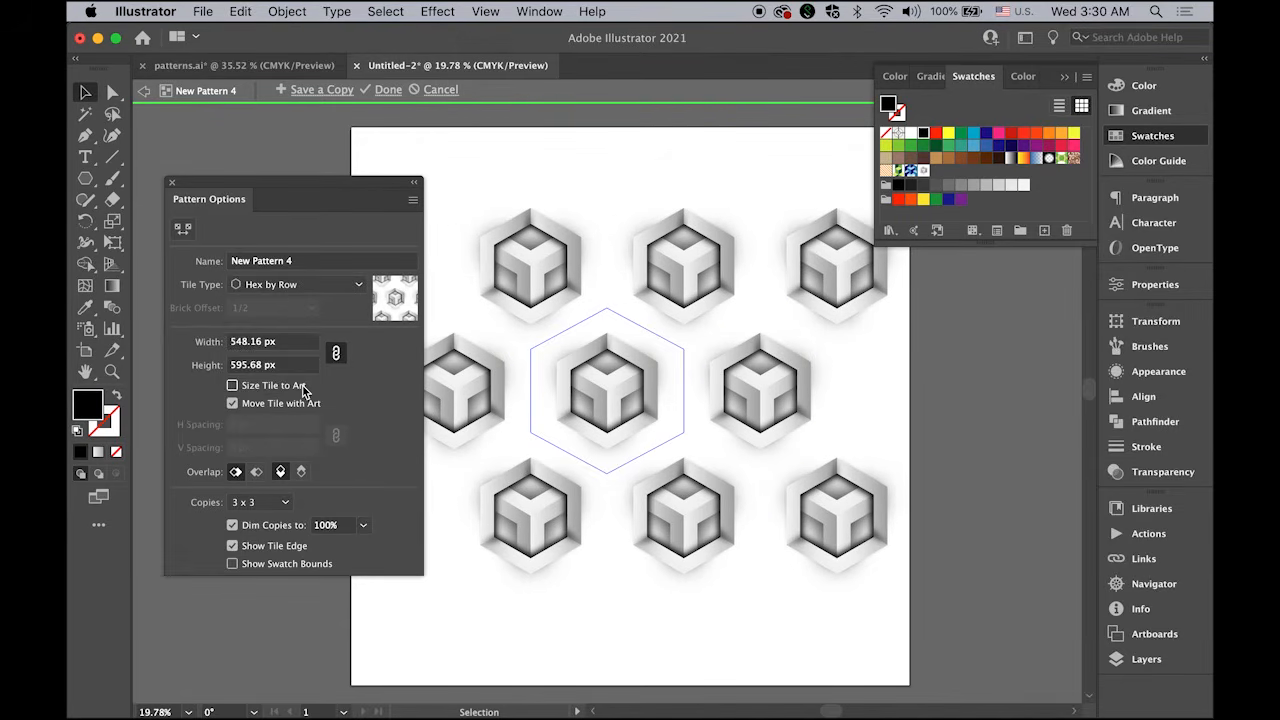
- Shrink the hexagonal pattern tile to about 361 by 417 px so the cubes interlock, and finish editing the pattern
click(181, 232)
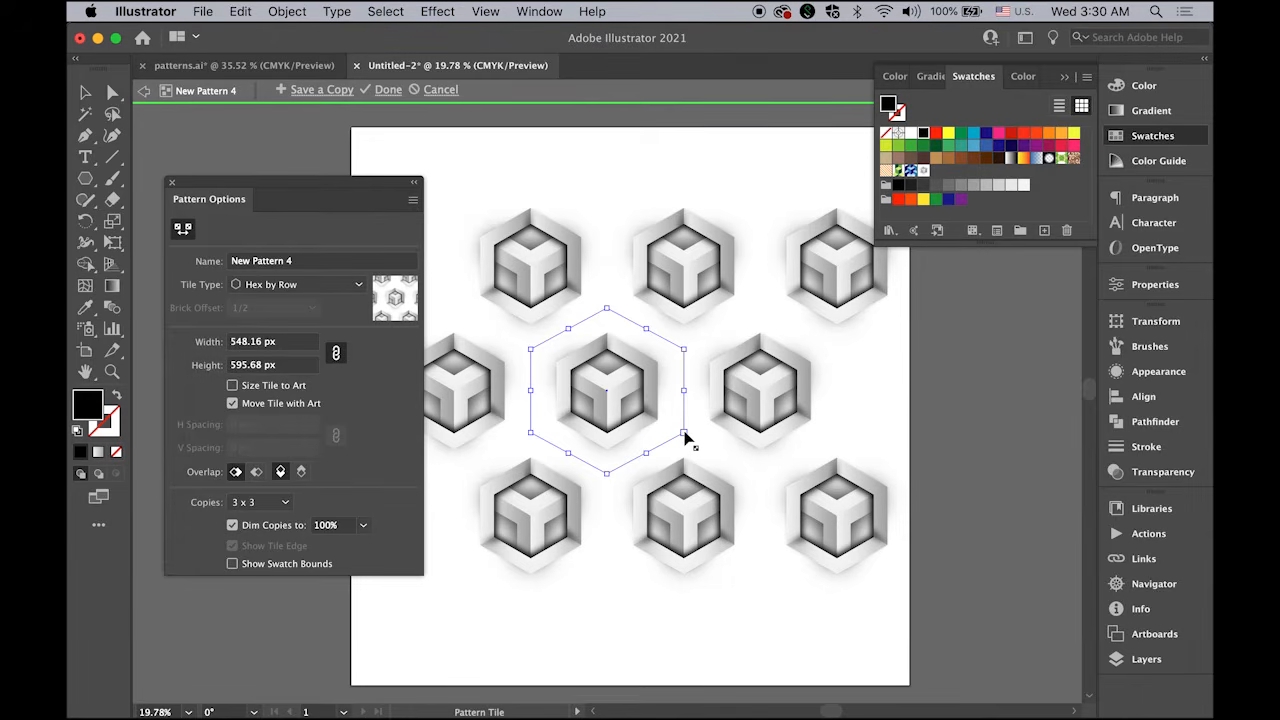
drag(685, 433, 670, 433)
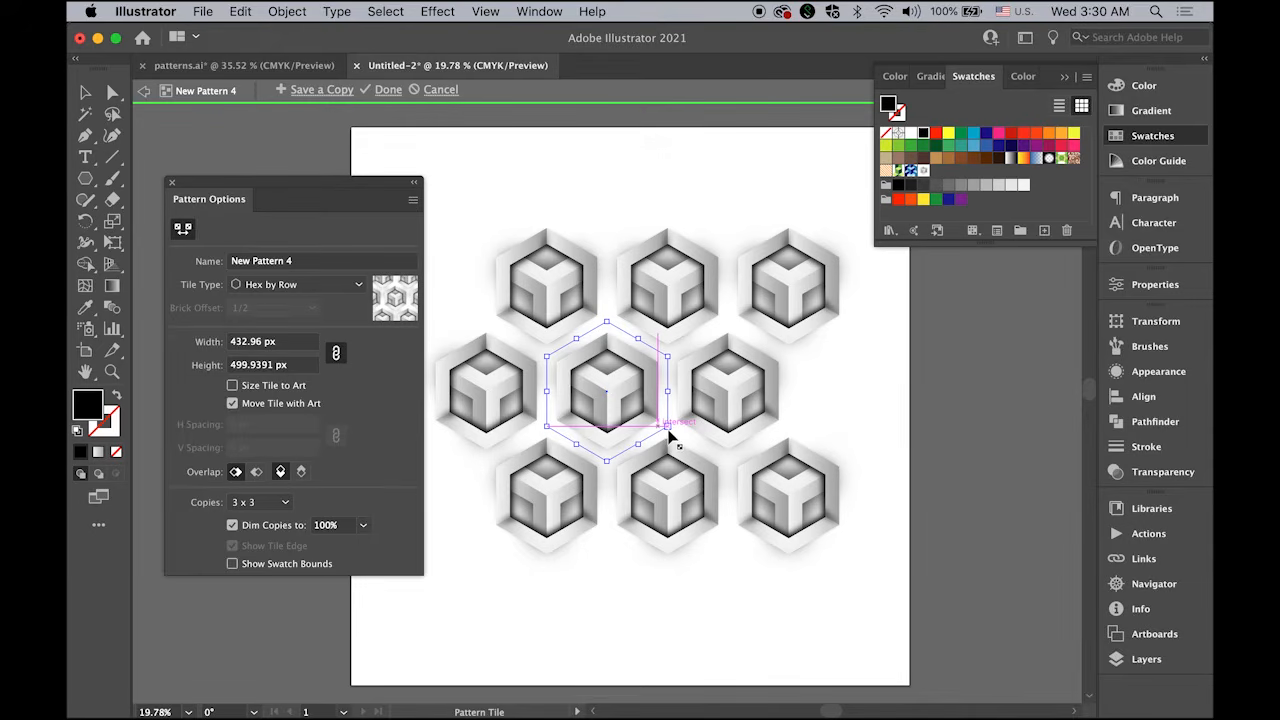
drag(670, 435, 657, 424)
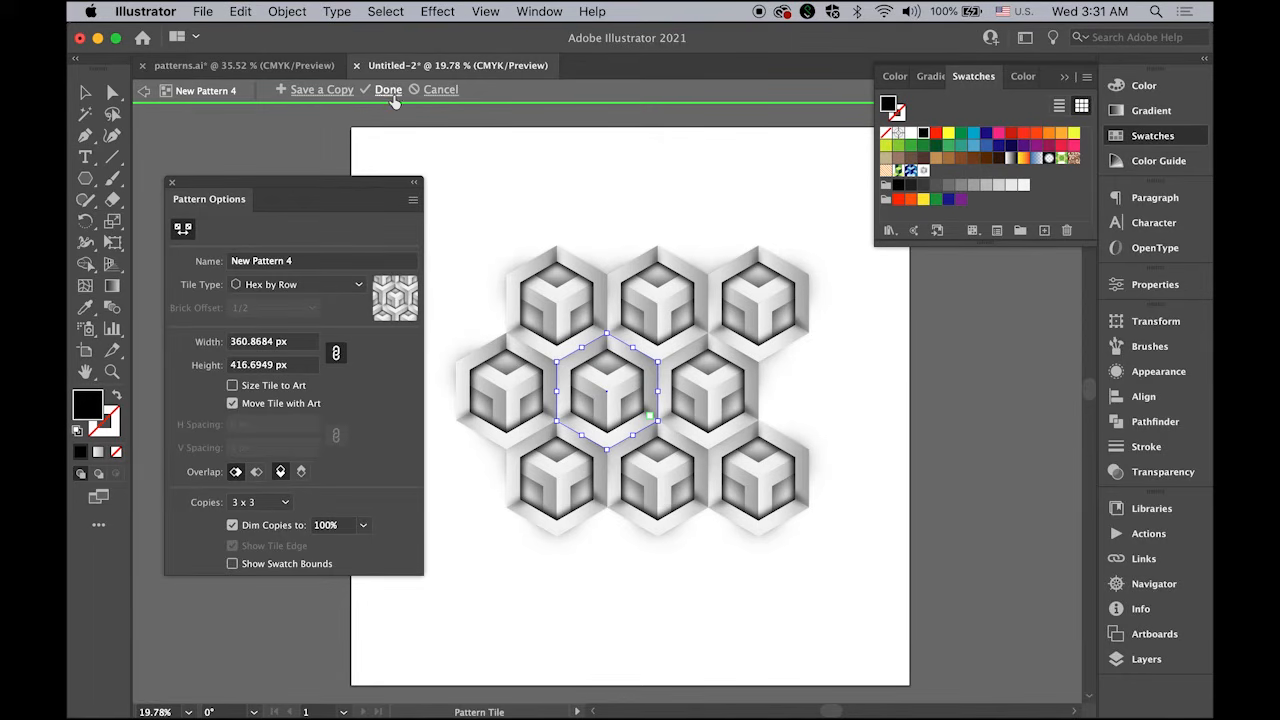
click(388, 89)
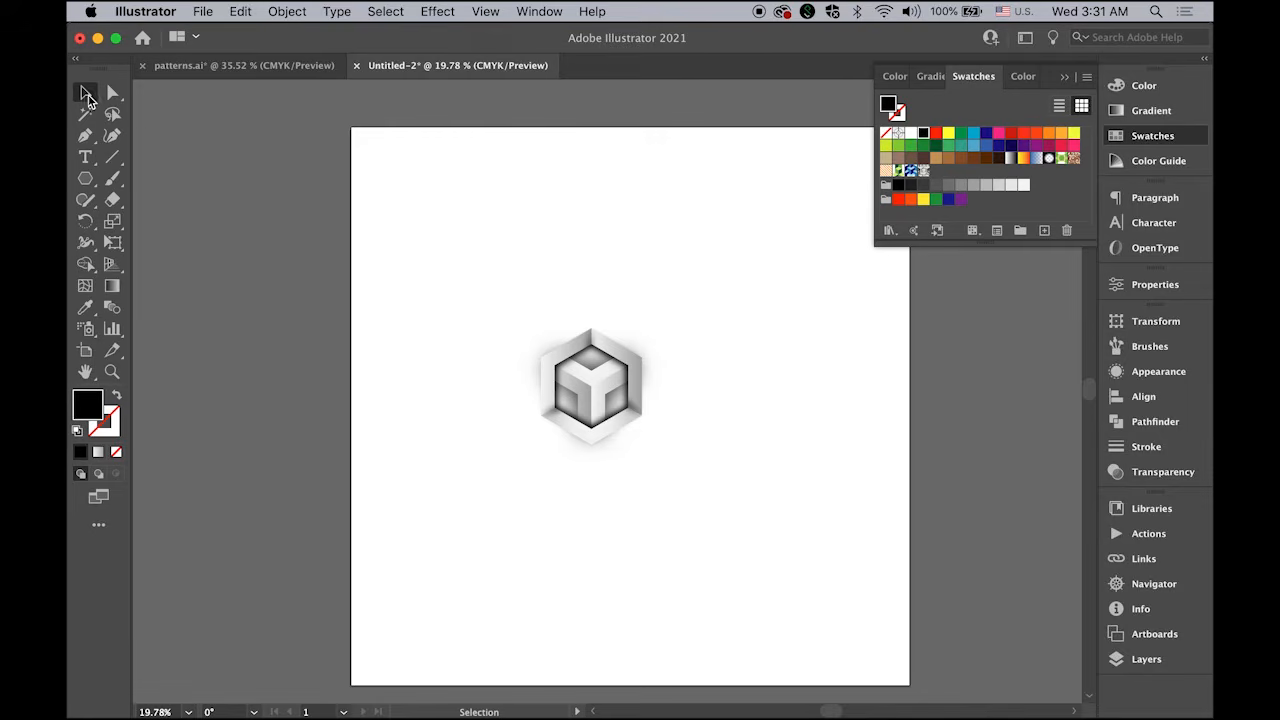
- Delete the original cube artwork from the artboard
click(87, 94)
drag(428, 270, 791, 537)
key(Delete)
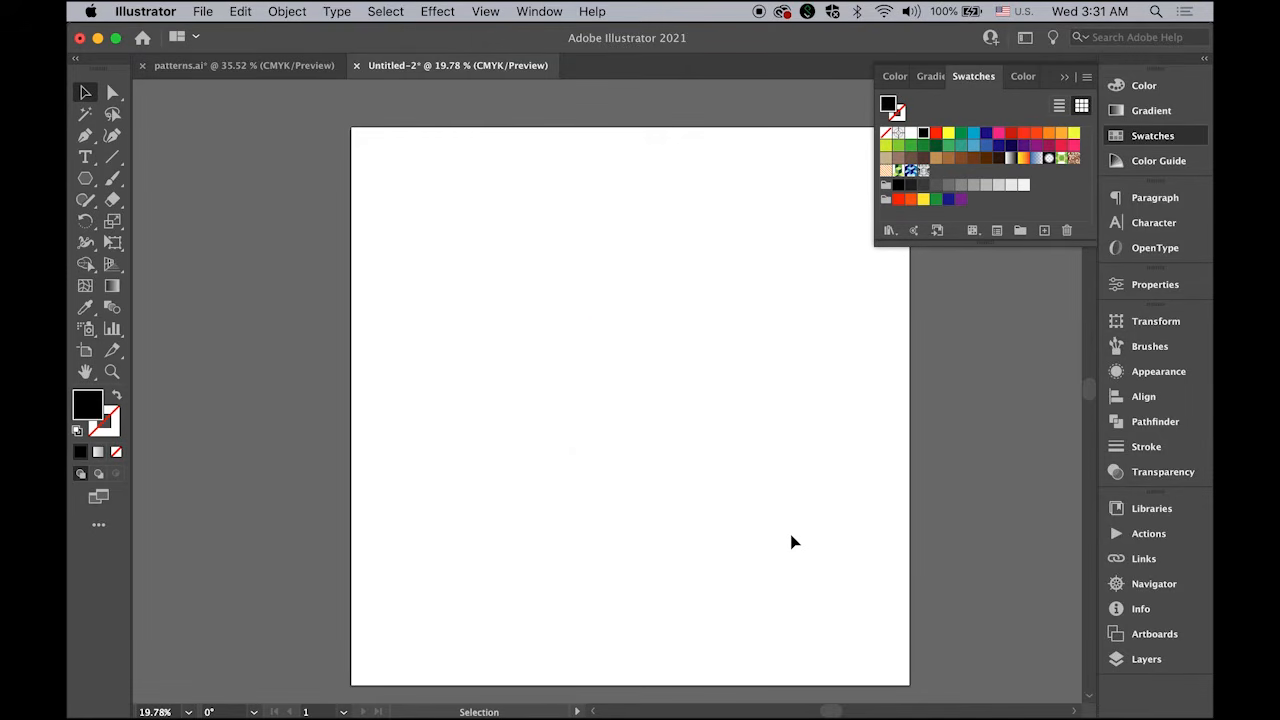
- Draw a rectangle covering the whole artboard, fill it with the new cube pattern swatch, and deselect it
drag(85, 179, 148, 188)
drag(352, 127, 909, 685)
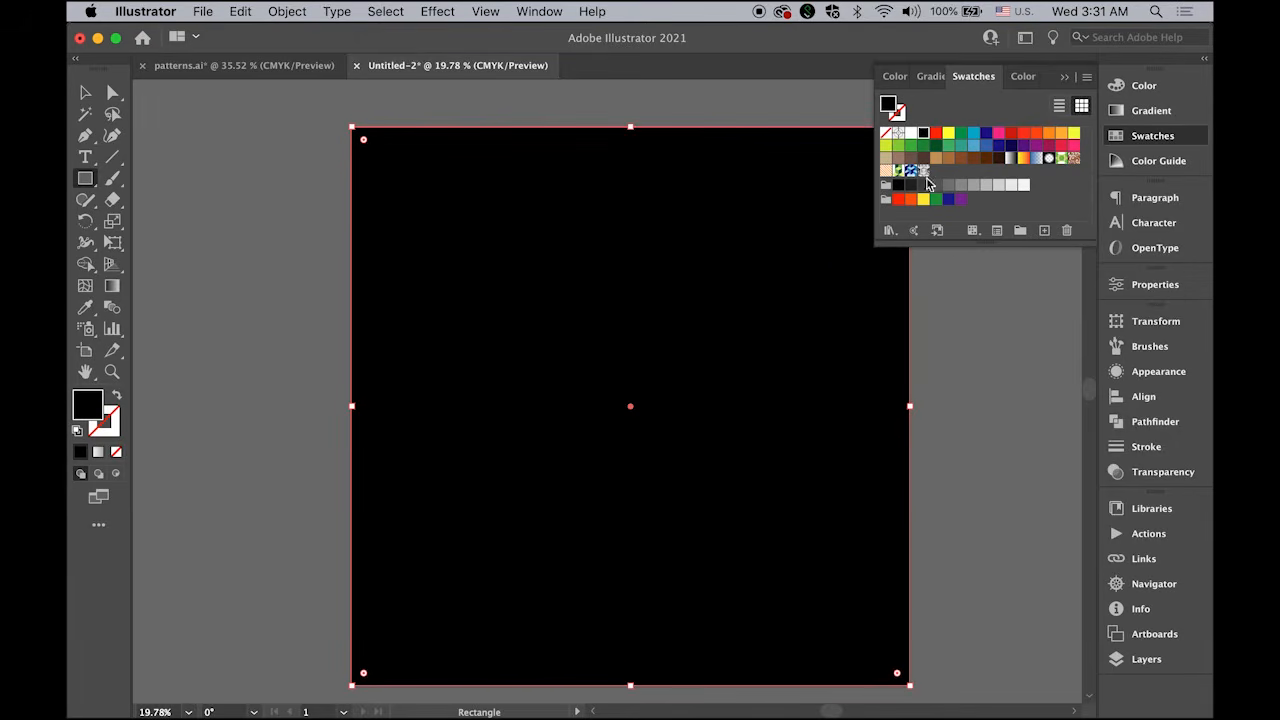
click(923, 170)
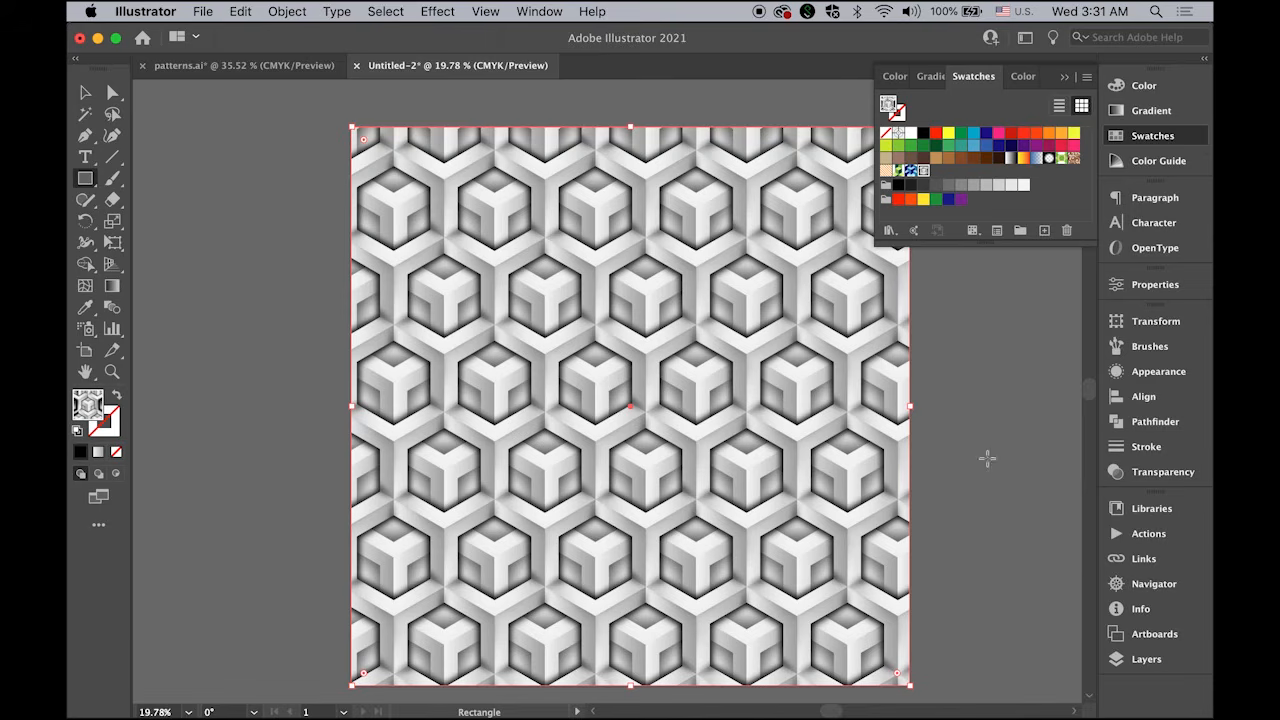
key(v)
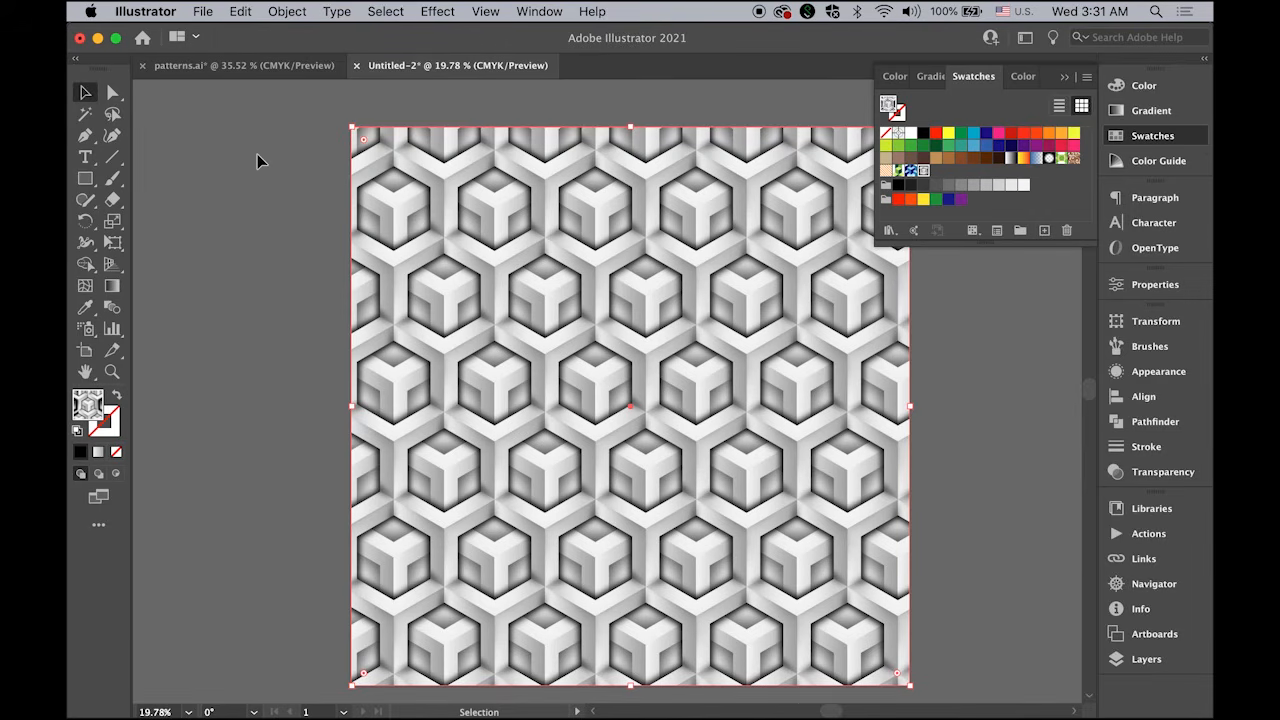
click(257, 155)
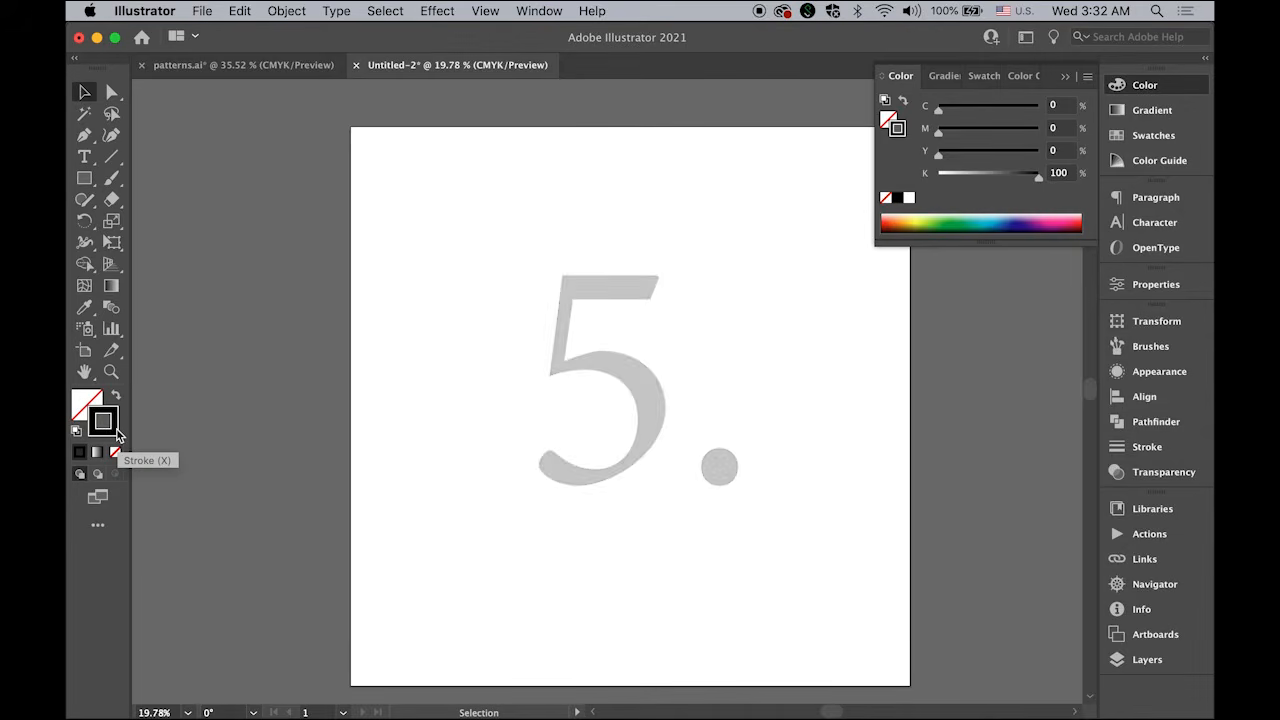
- Create a 150 by 150 px circle with no fill and a black stroke, and center it on the artboard
click(87, 184)
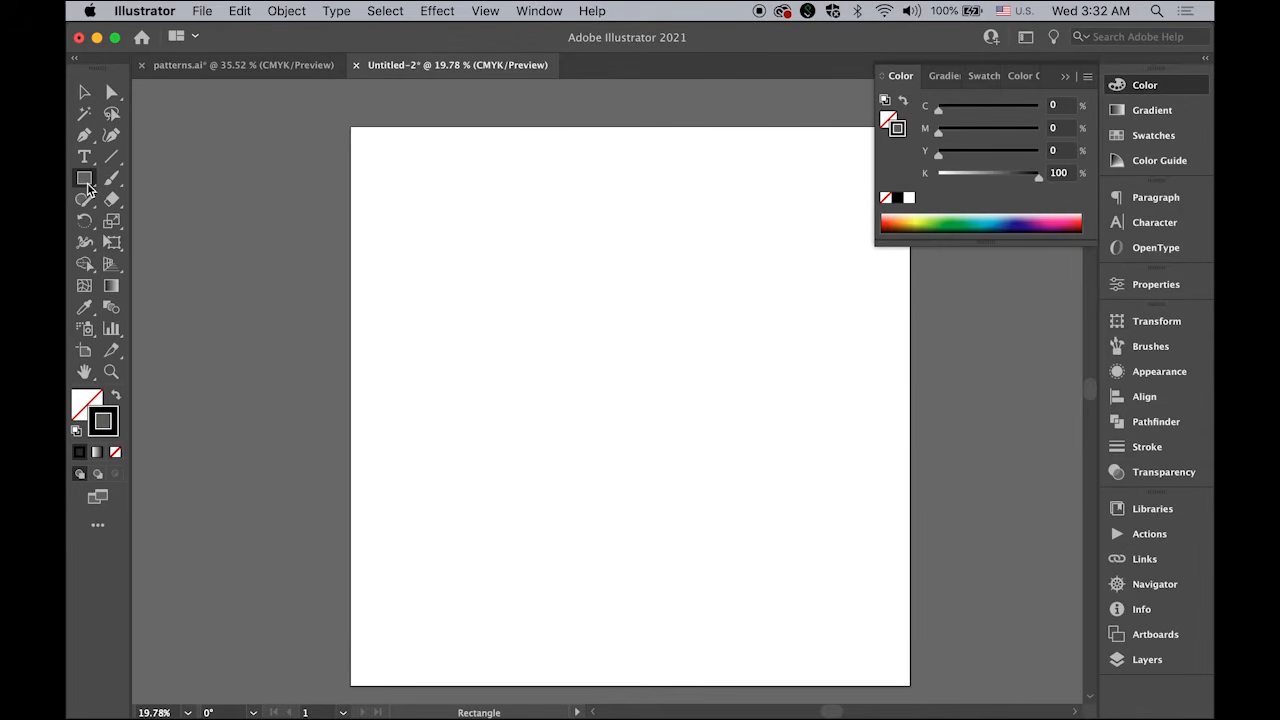
click(166, 221)
click(728, 444)
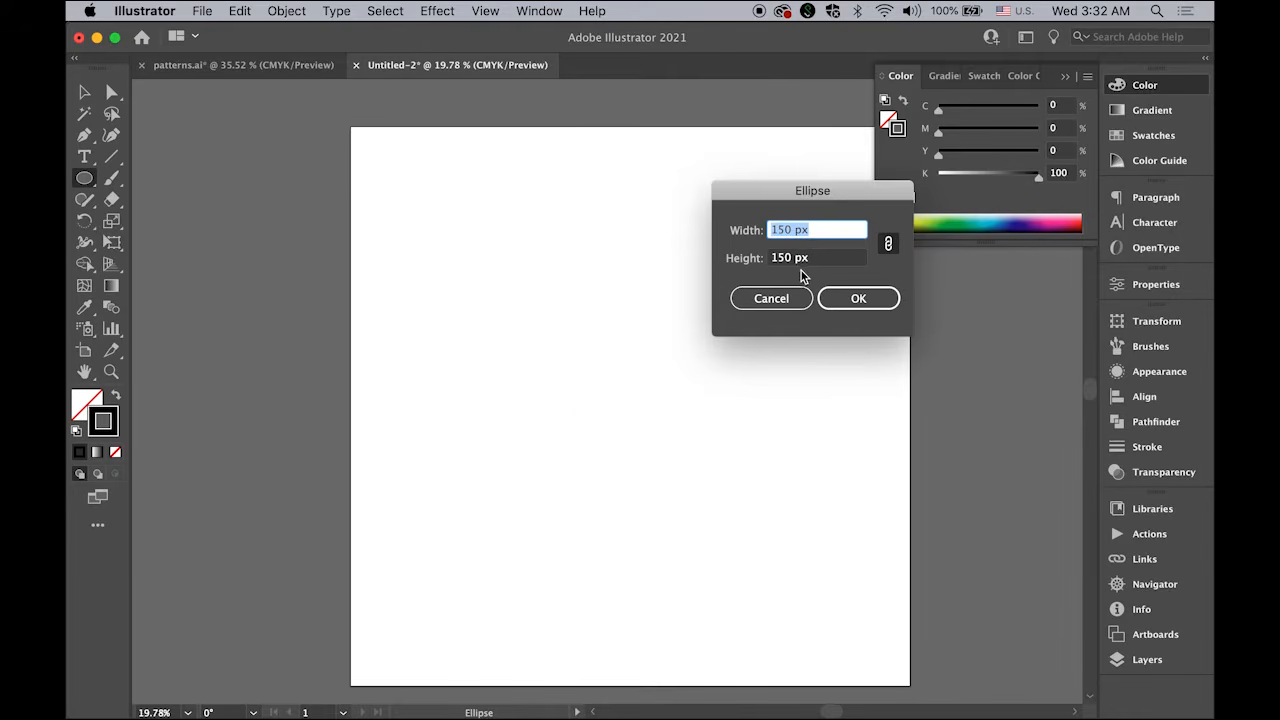
click(857, 298)
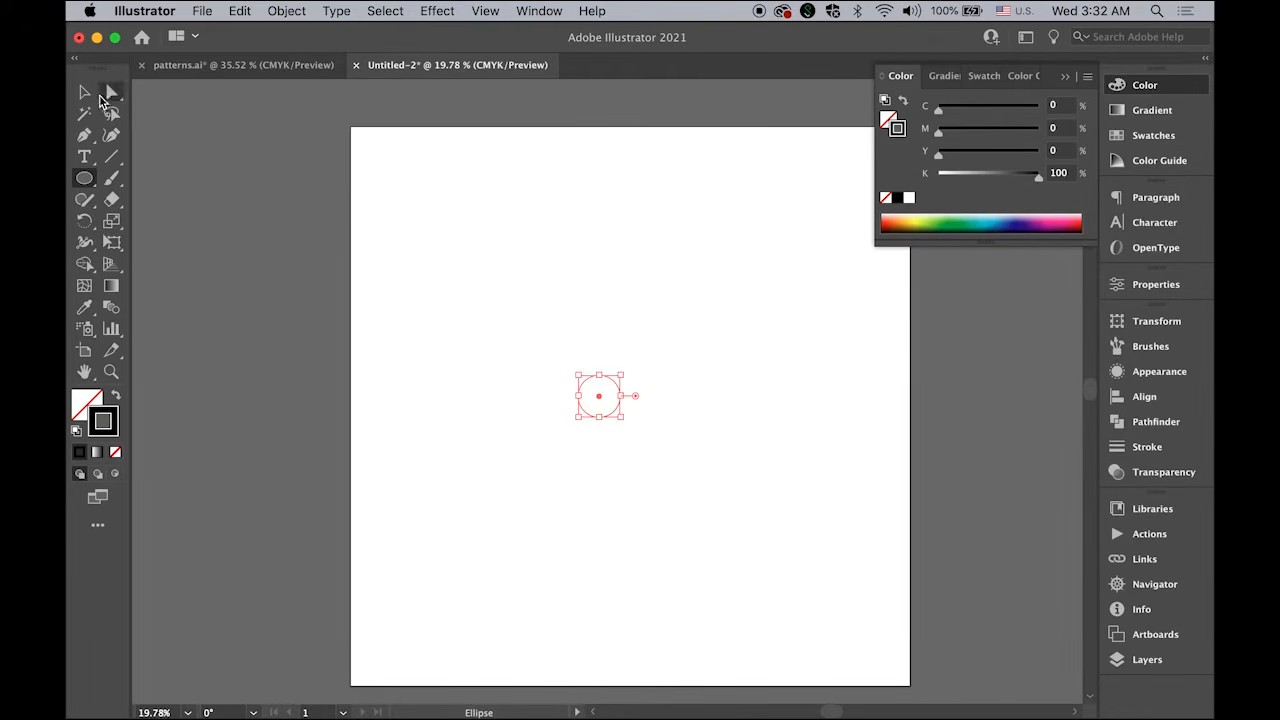
key(v)
drag(612, 404, 652, 409)
- Set the circle's stroke weight to 50 pt and deselect it
click(1145, 447)
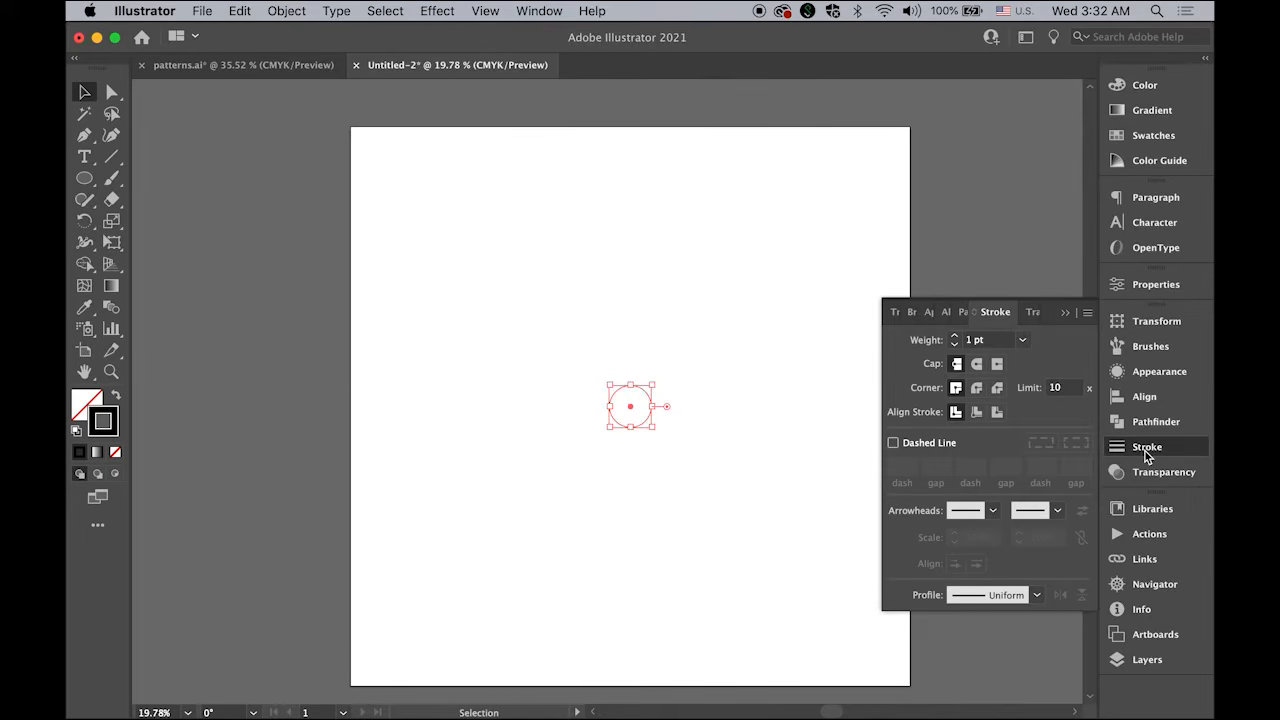
double_click(969, 342)
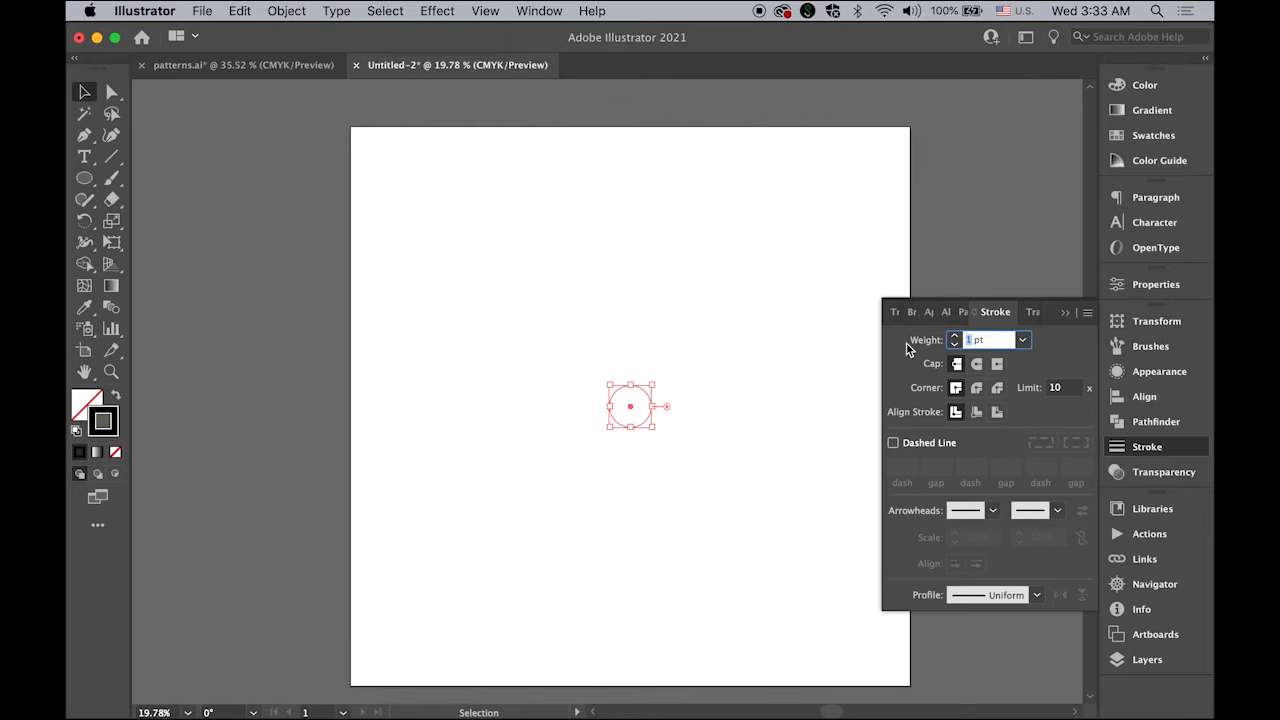
text(50)
key(Return)
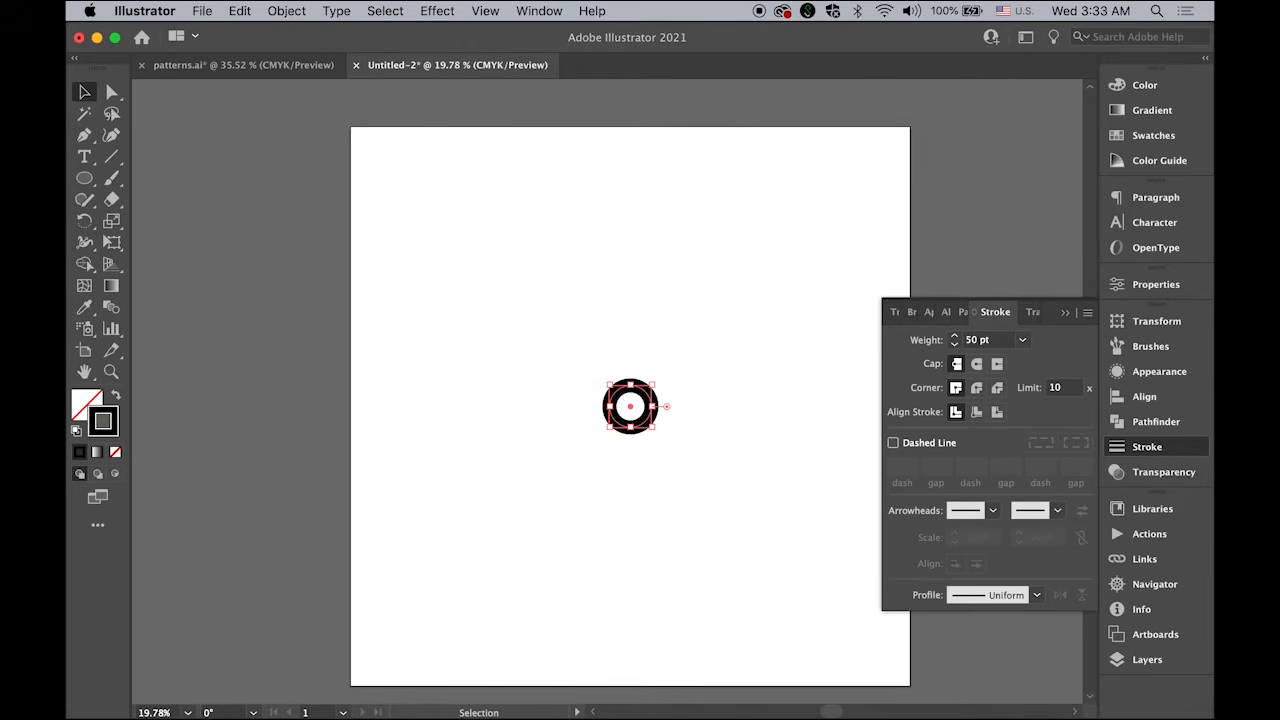
click(1071, 312)
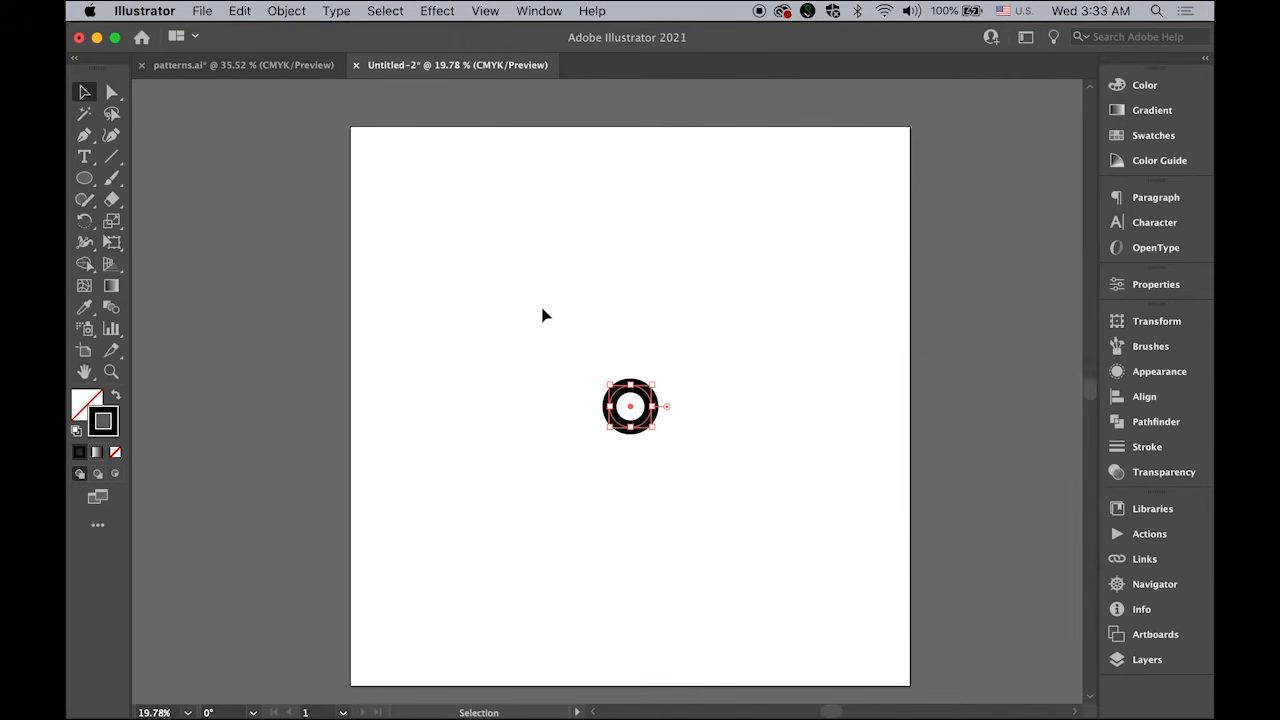
click(483, 345)
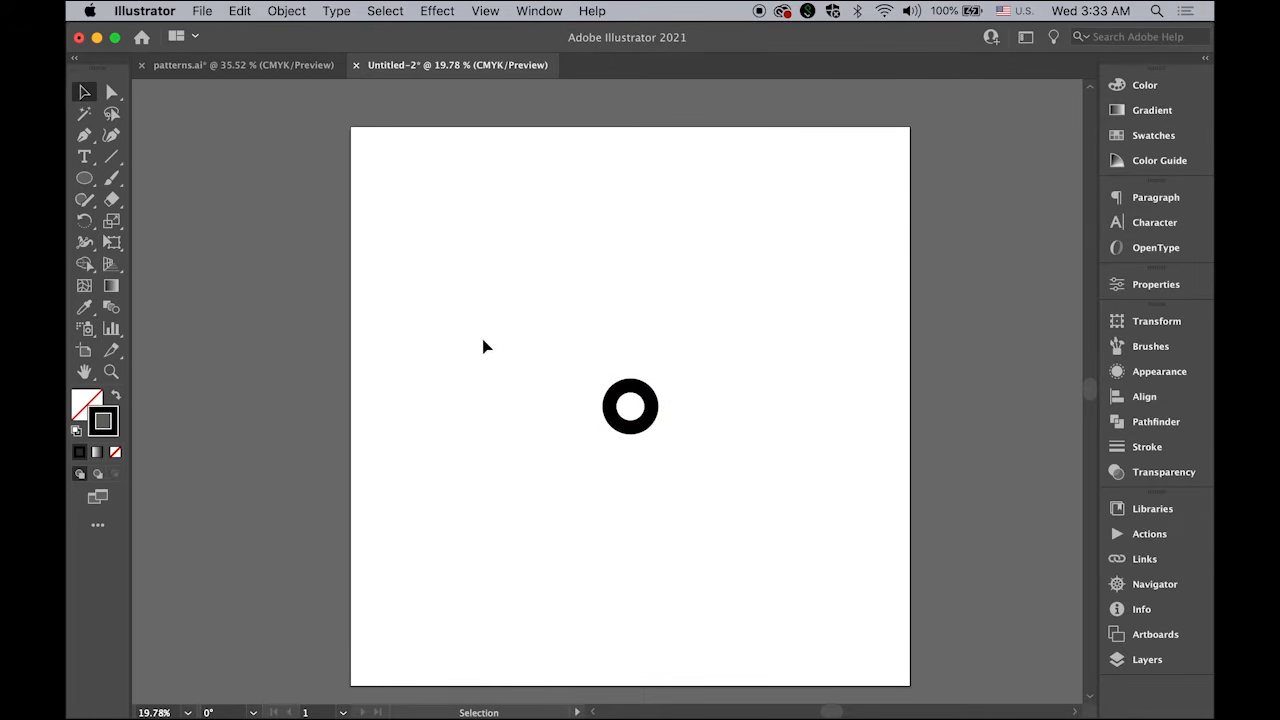
- Copy the thick black ring and paste the duplicate in front of it
drag(491, 340, 649, 443)
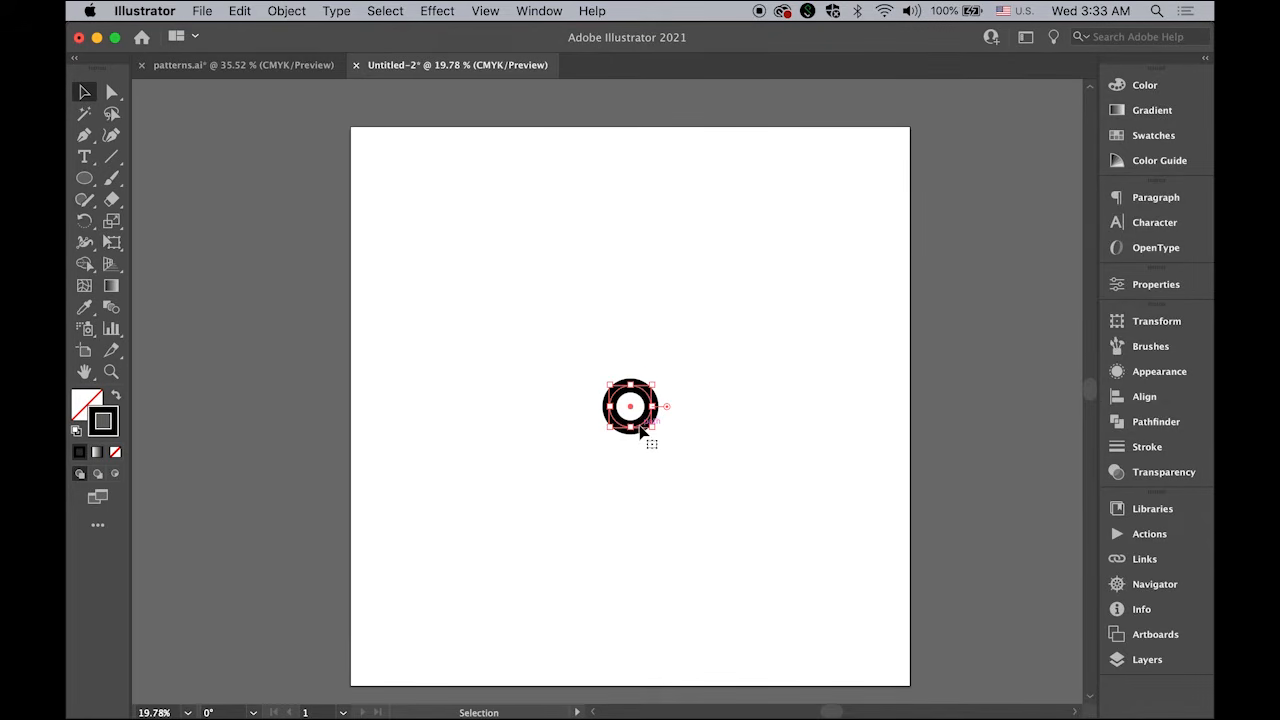
drag(581, 347, 746, 442)
click(240, 11)
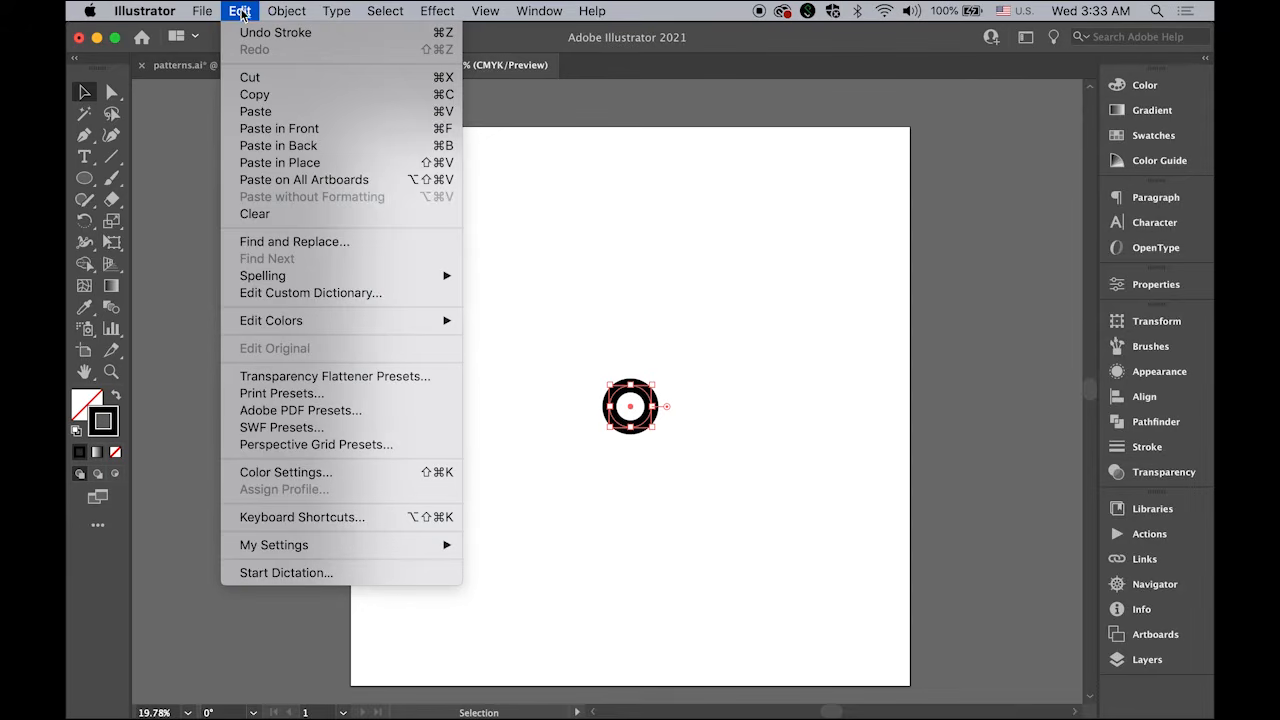
click(269, 96)
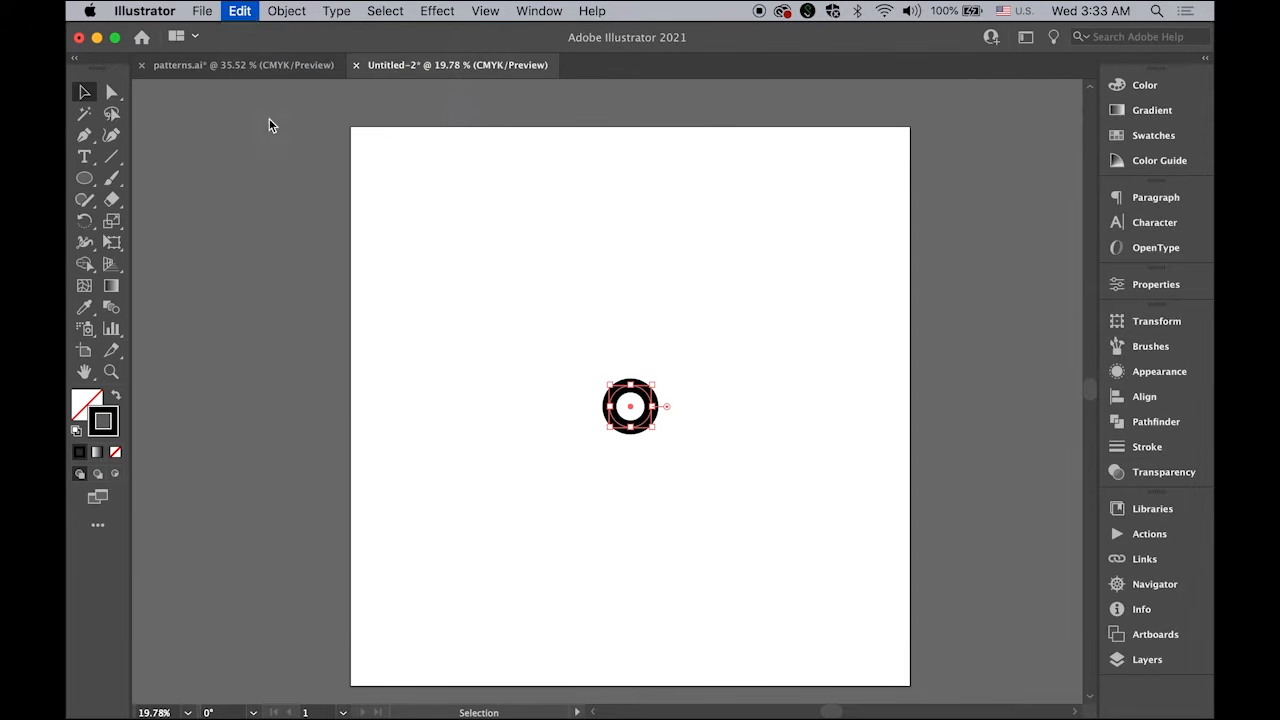
click(240, 11)
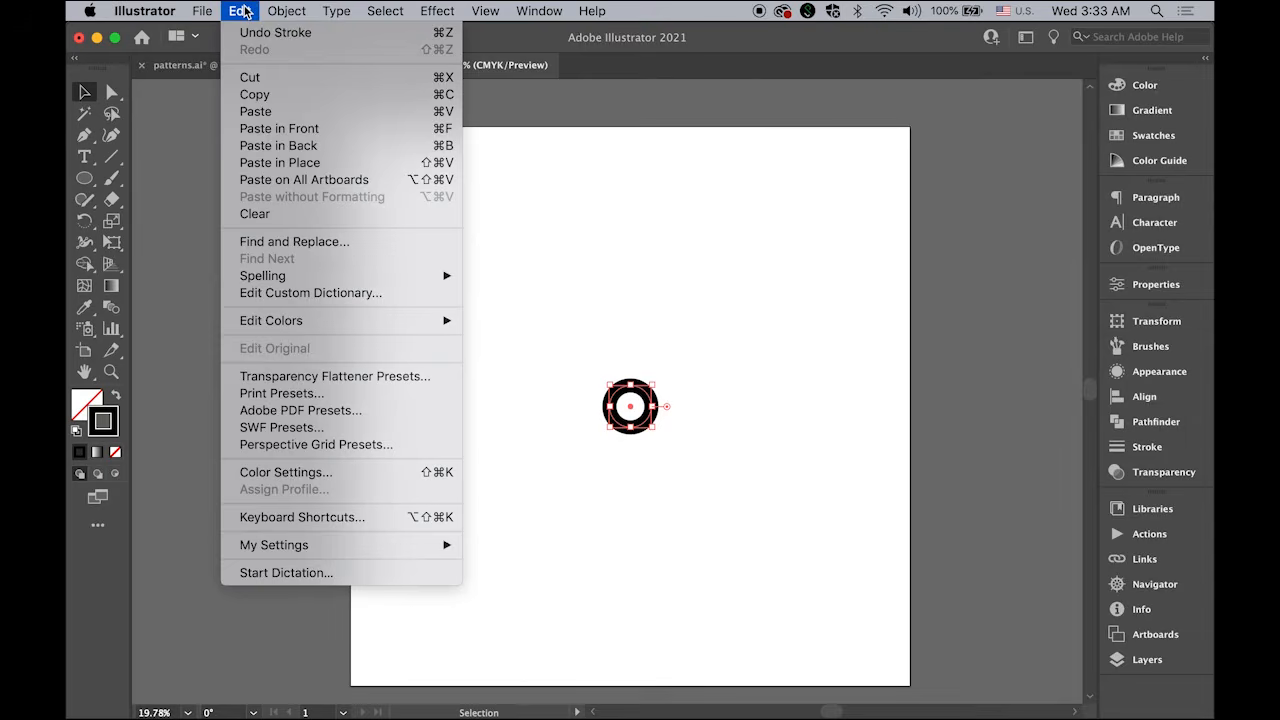
click(267, 129)
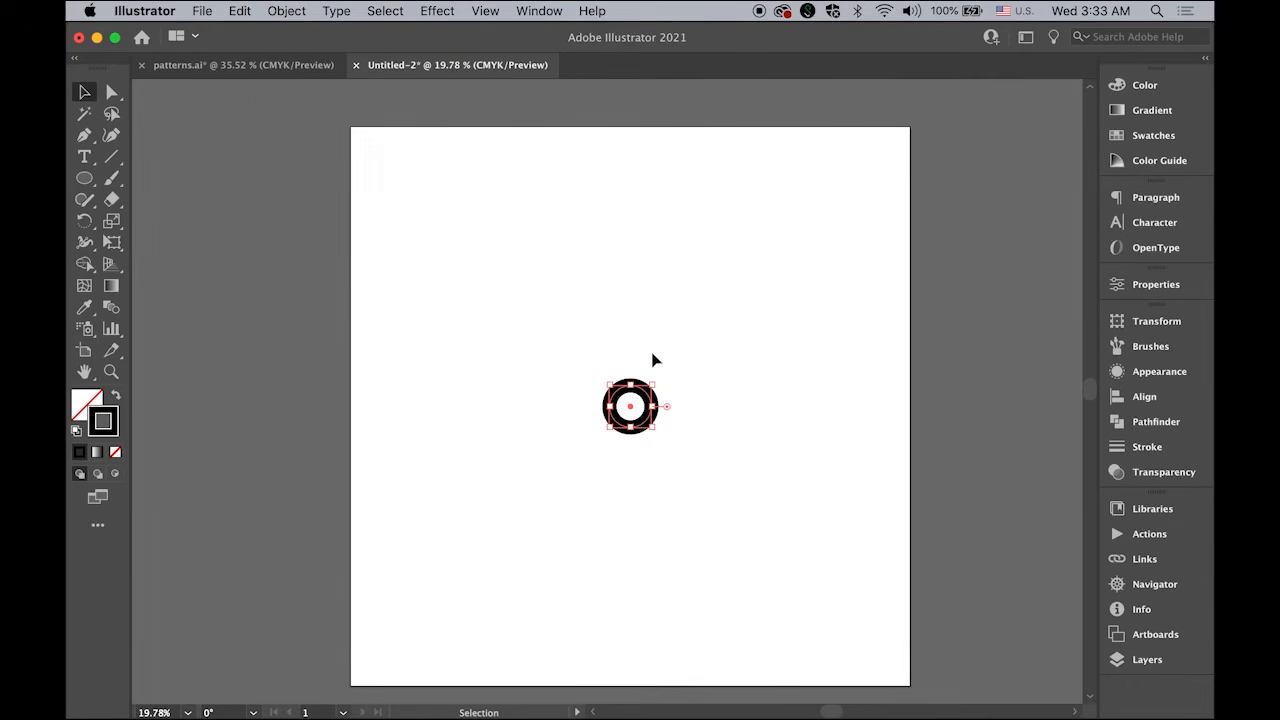
click(620, 348)
drag(647, 396, 542, 378)
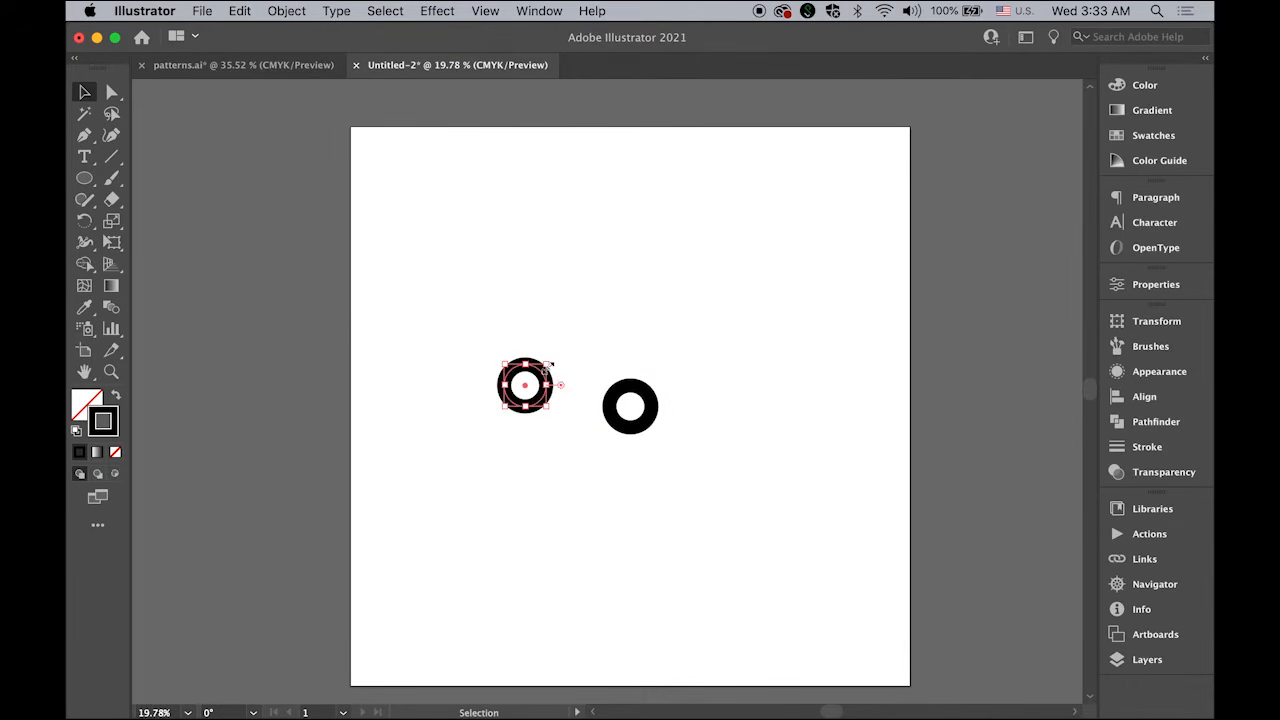
key(cmd+z)
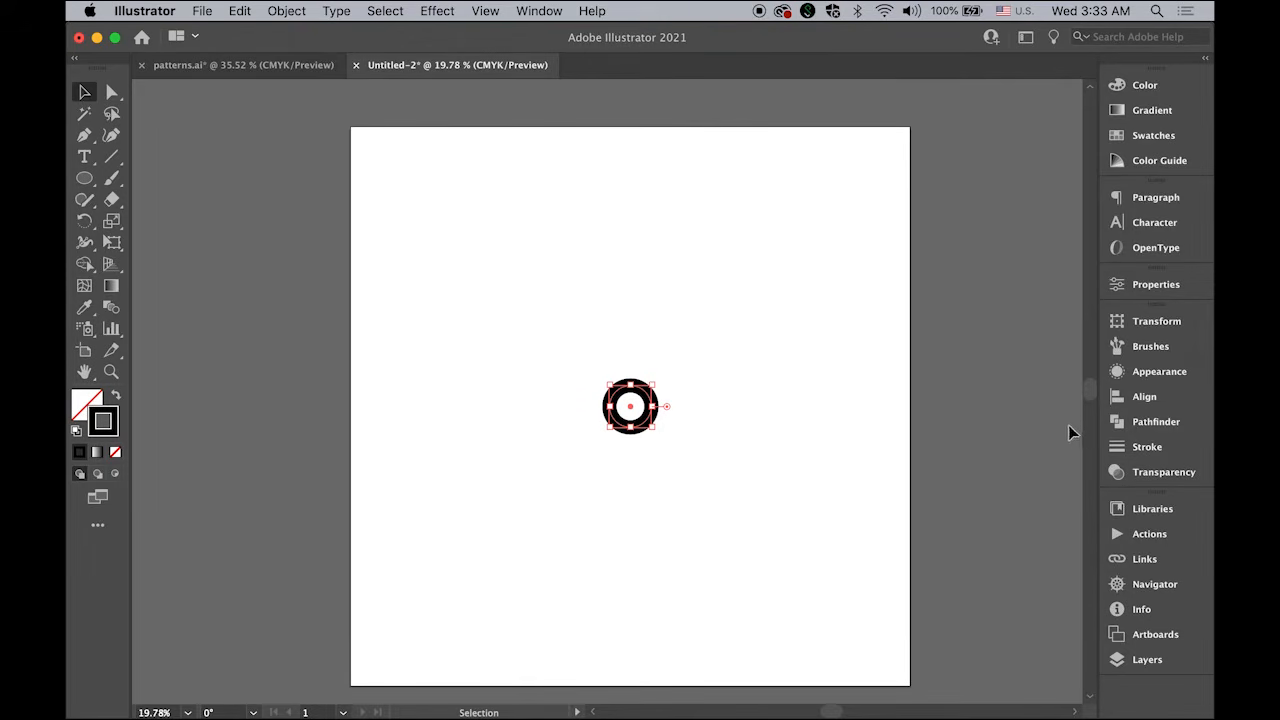
- Resize the duplicated ring proportionally to 350 by 350 px around its center
click(1165, 322)
click(560, 11)
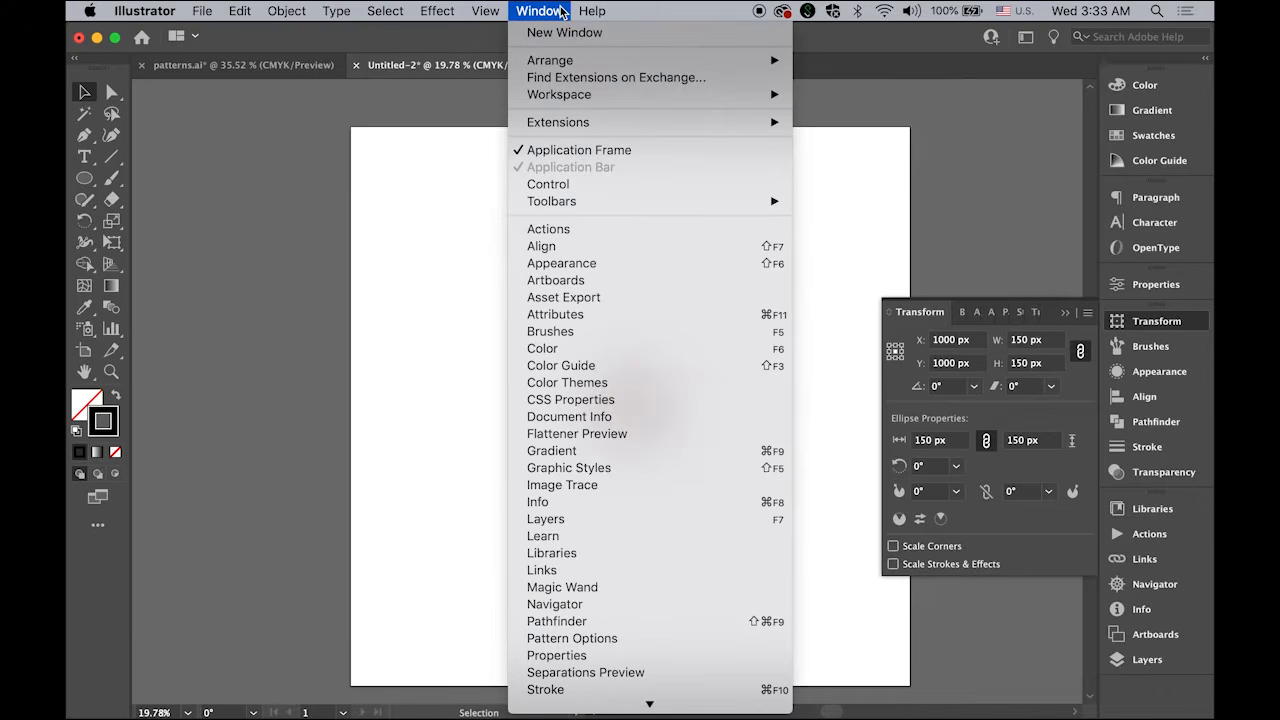
click(560, 11)
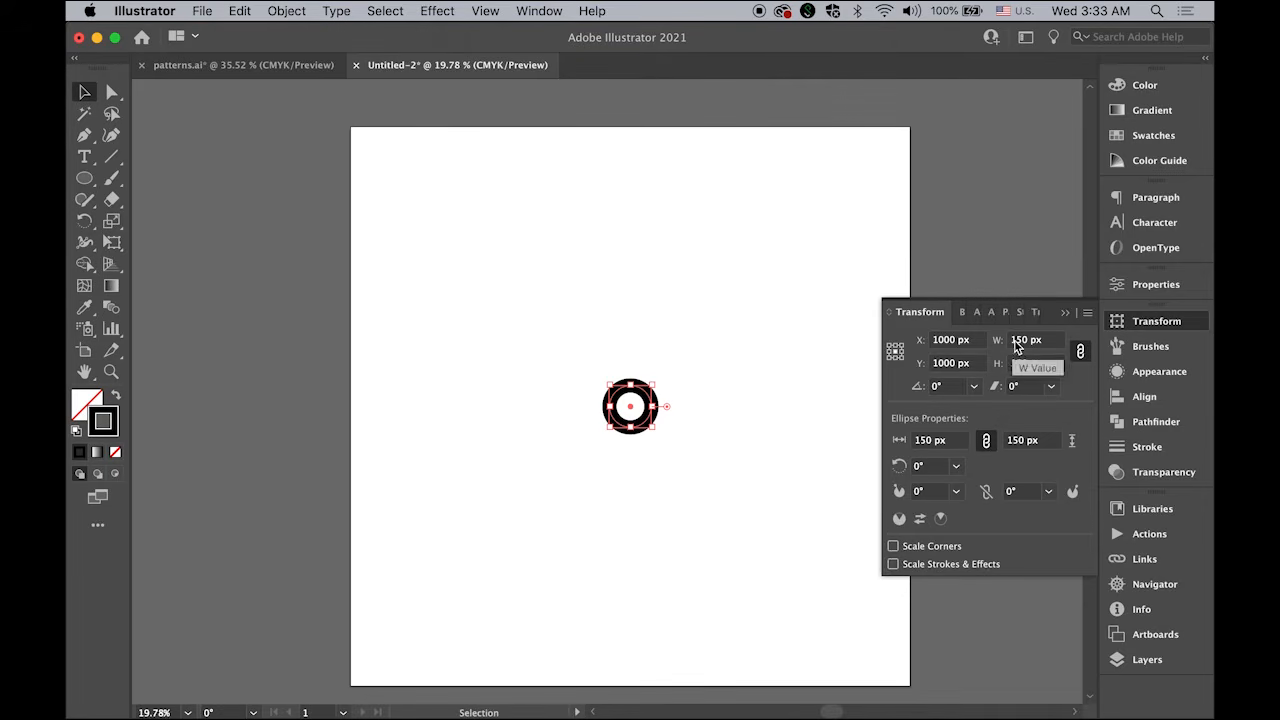
click(1080, 354)
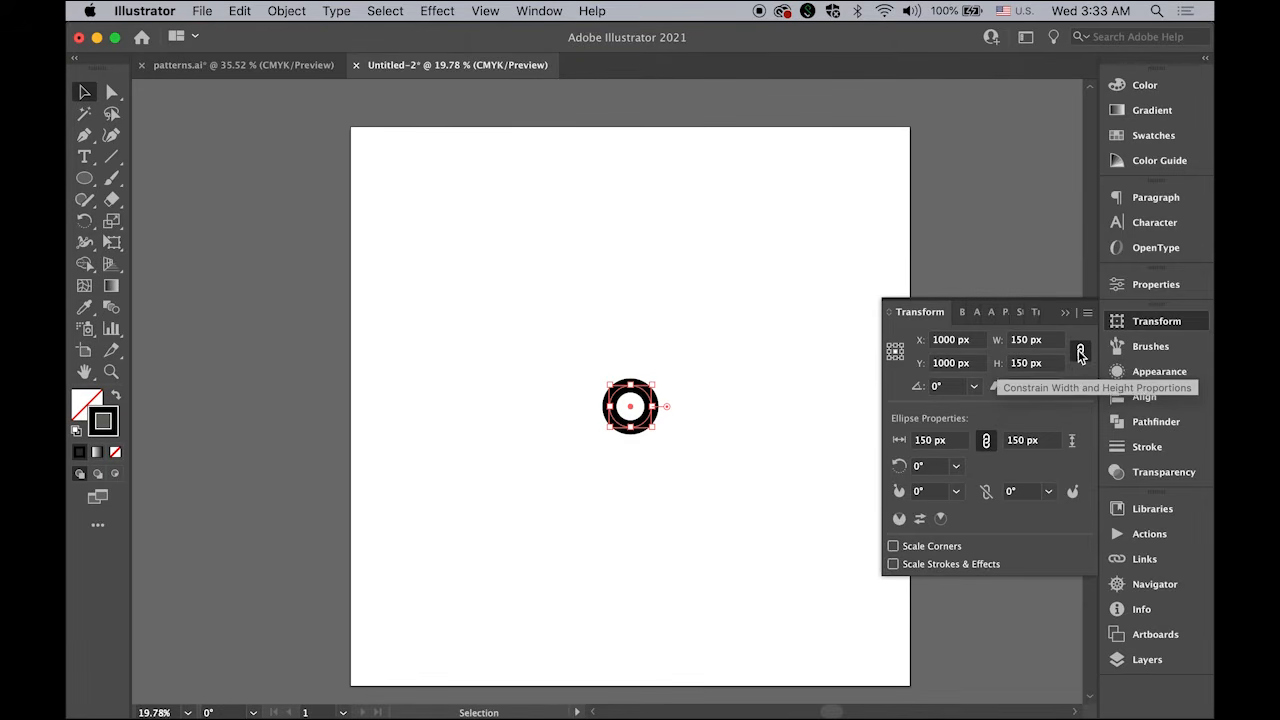
click(1080, 354)
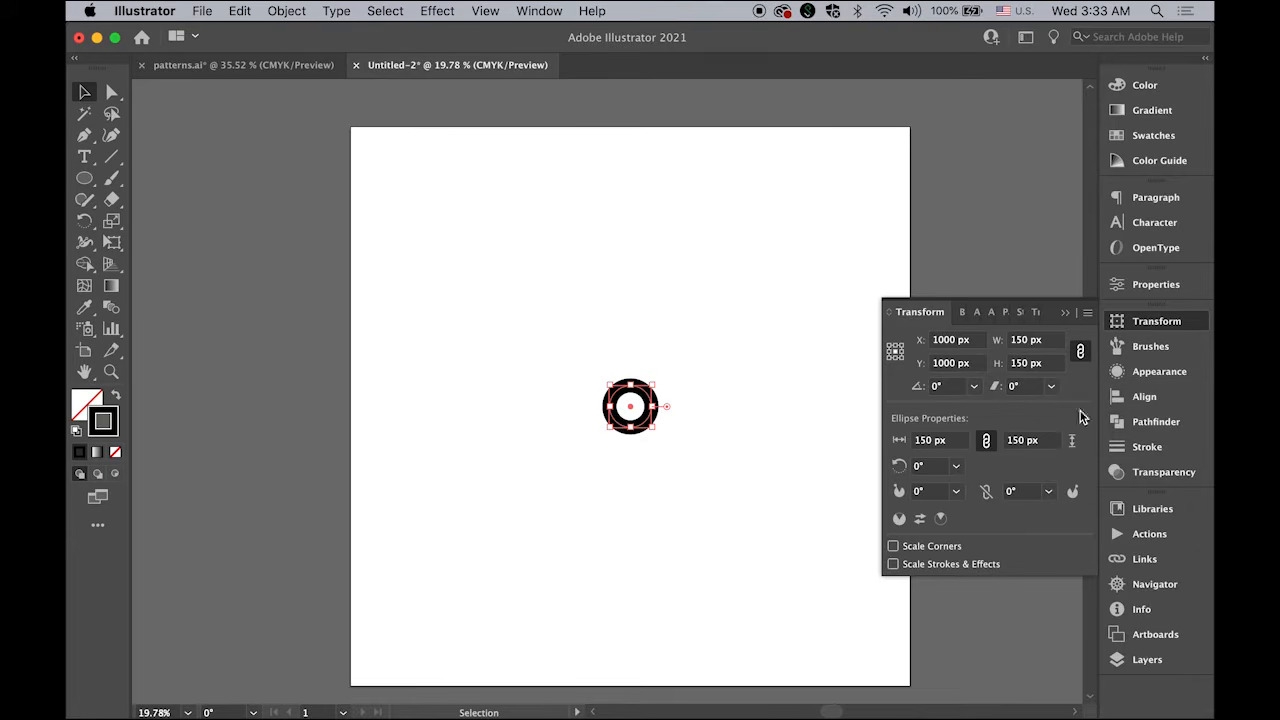
click(1018, 342)
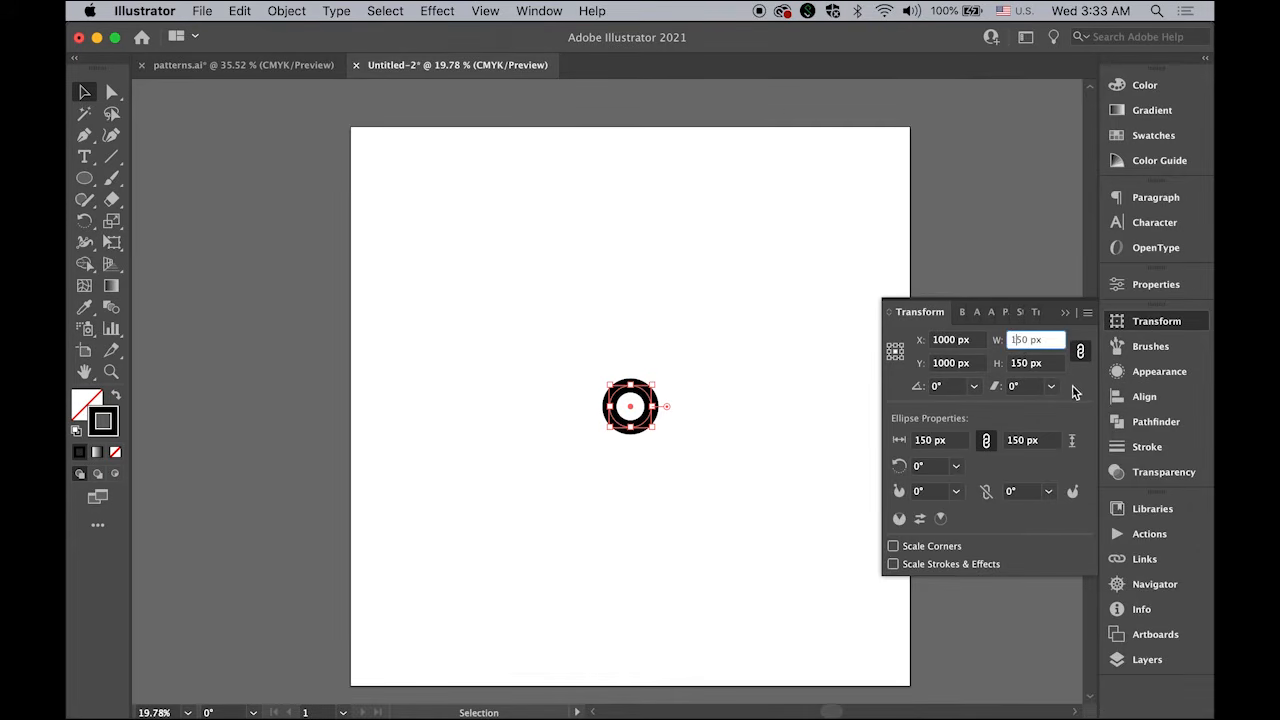
key(BackSpace)
text(3)
key(Return)
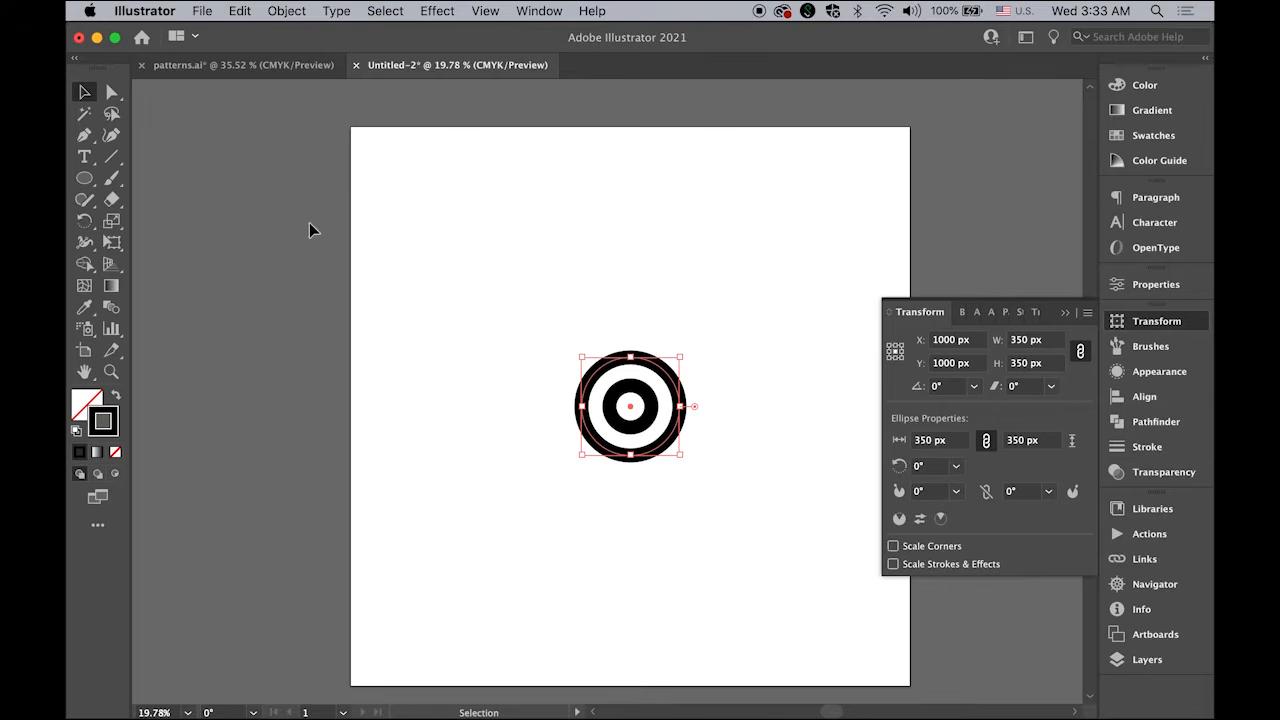
- Duplicate the 350 px ring in place and resize the copy proportionally to 550 by 550 px
key(a)
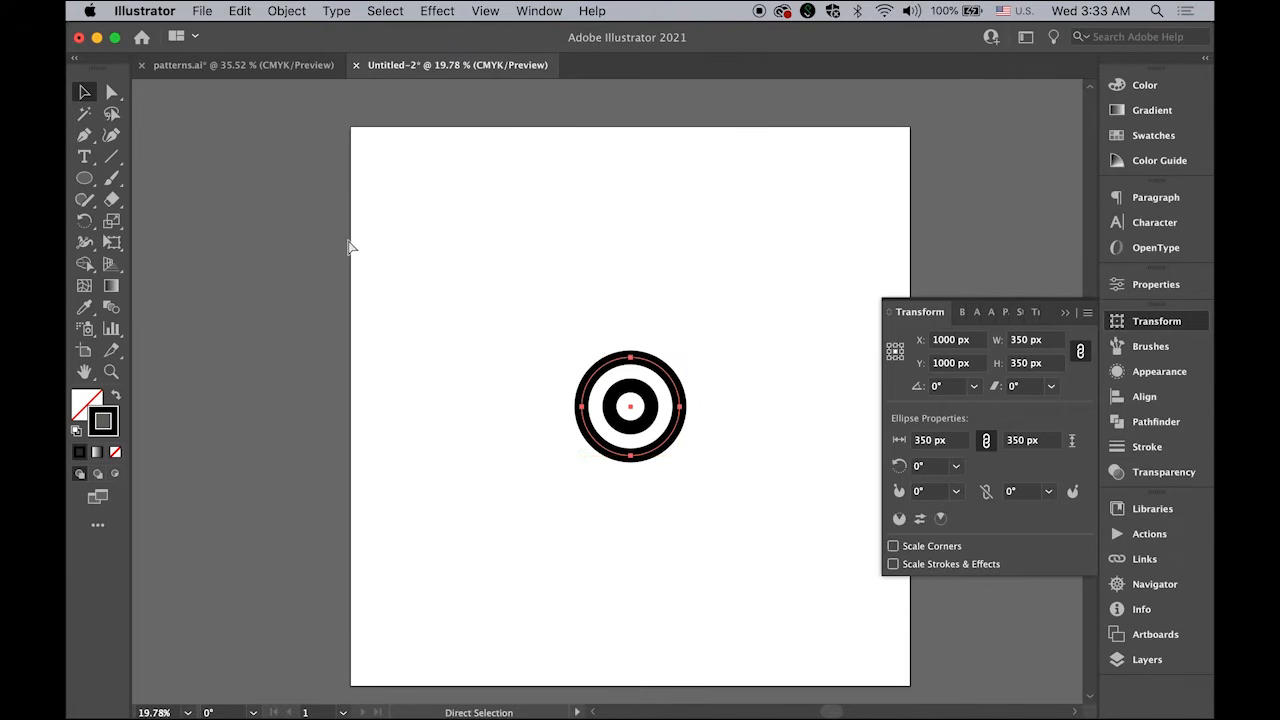
key(v)
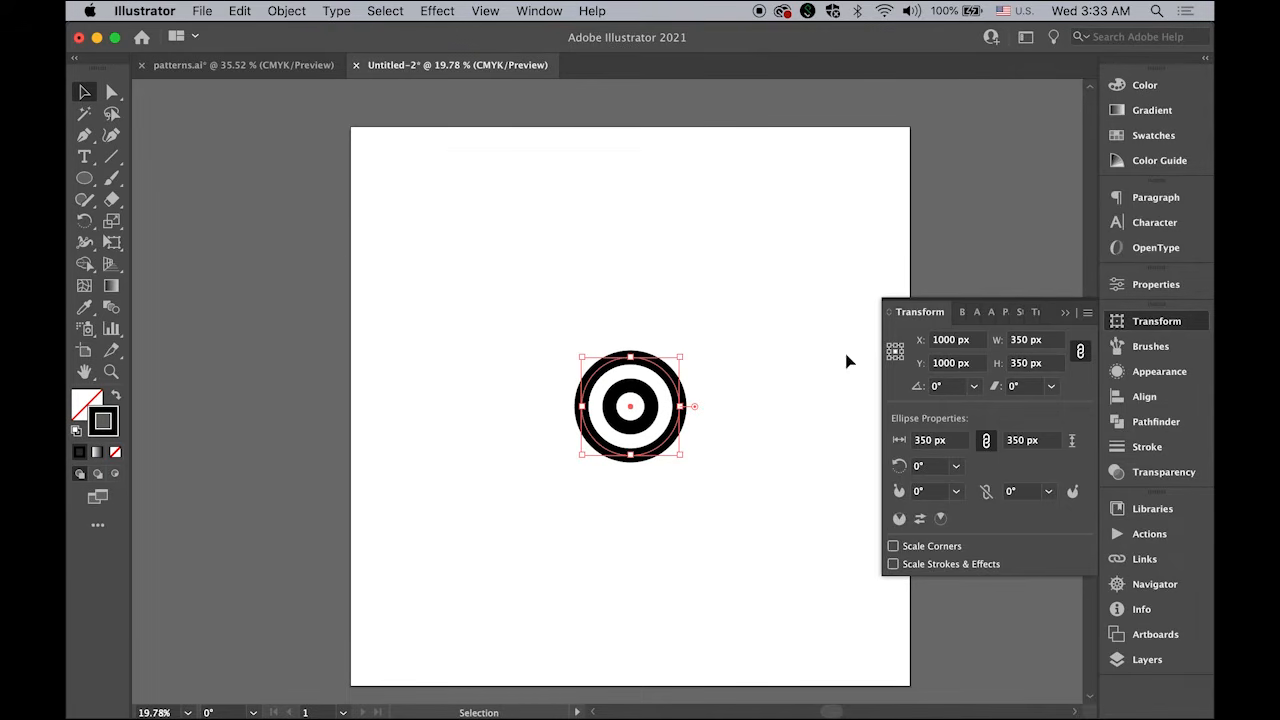
click(1017, 341)
drag(1017, 341, 987, 343)
text(5)
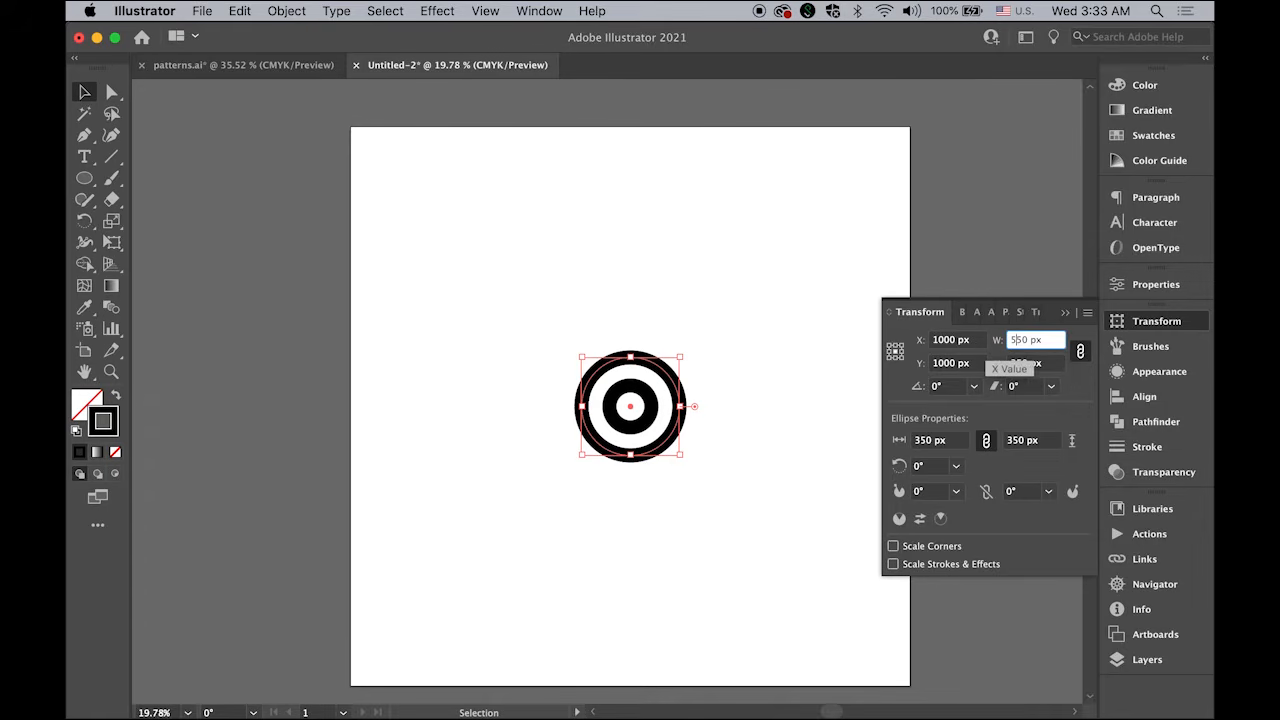
key(Return)
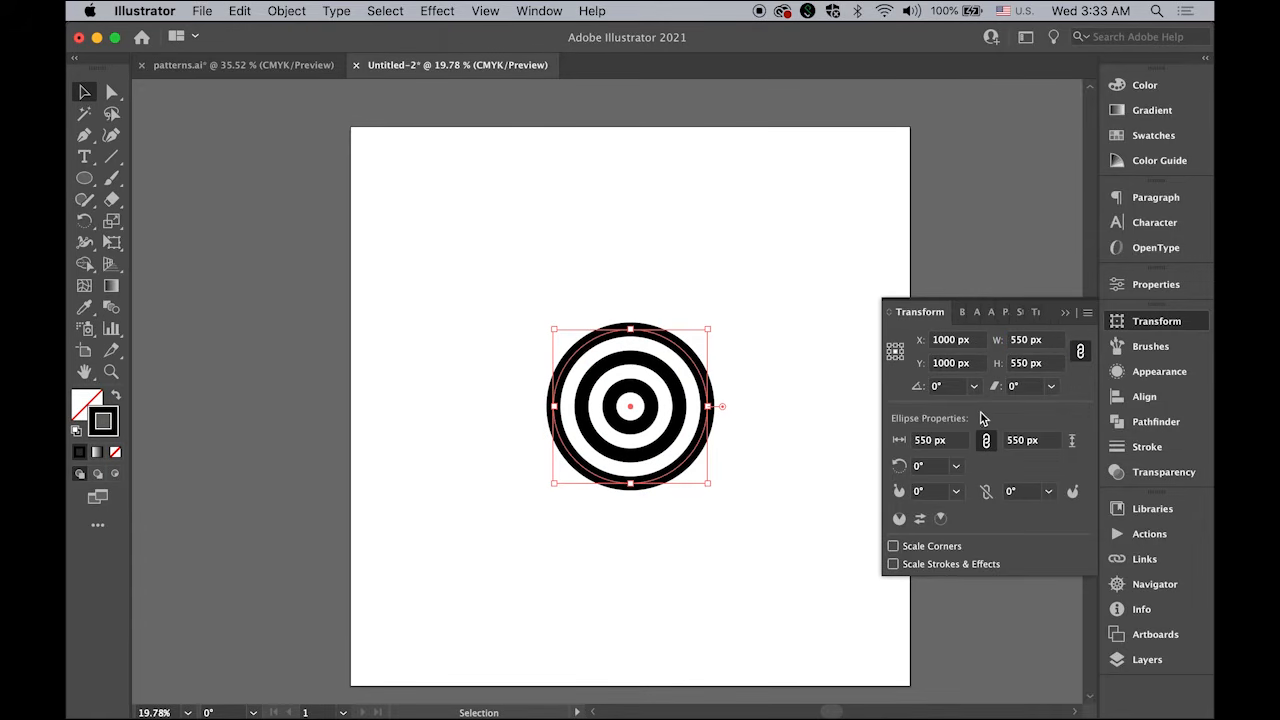
- Duplicate the 550 px ring in place and resize the copy proportionally to 750 by 750 px
key(a)
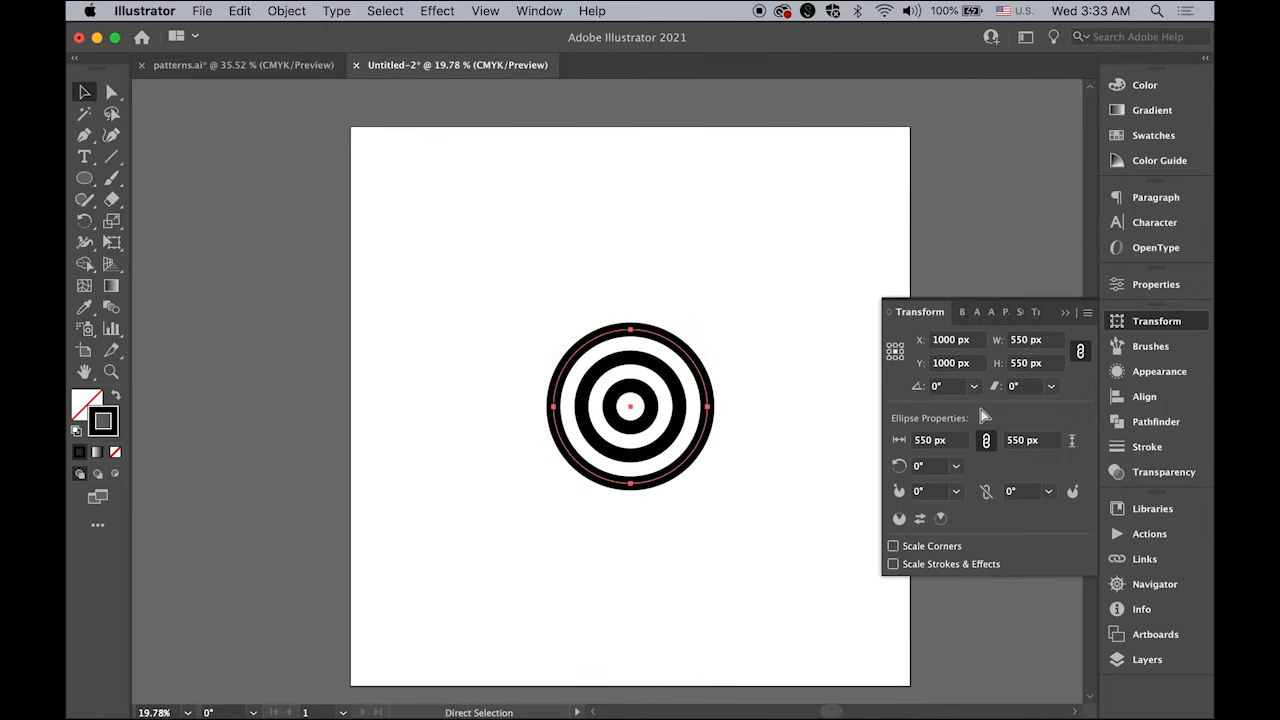
key(v)
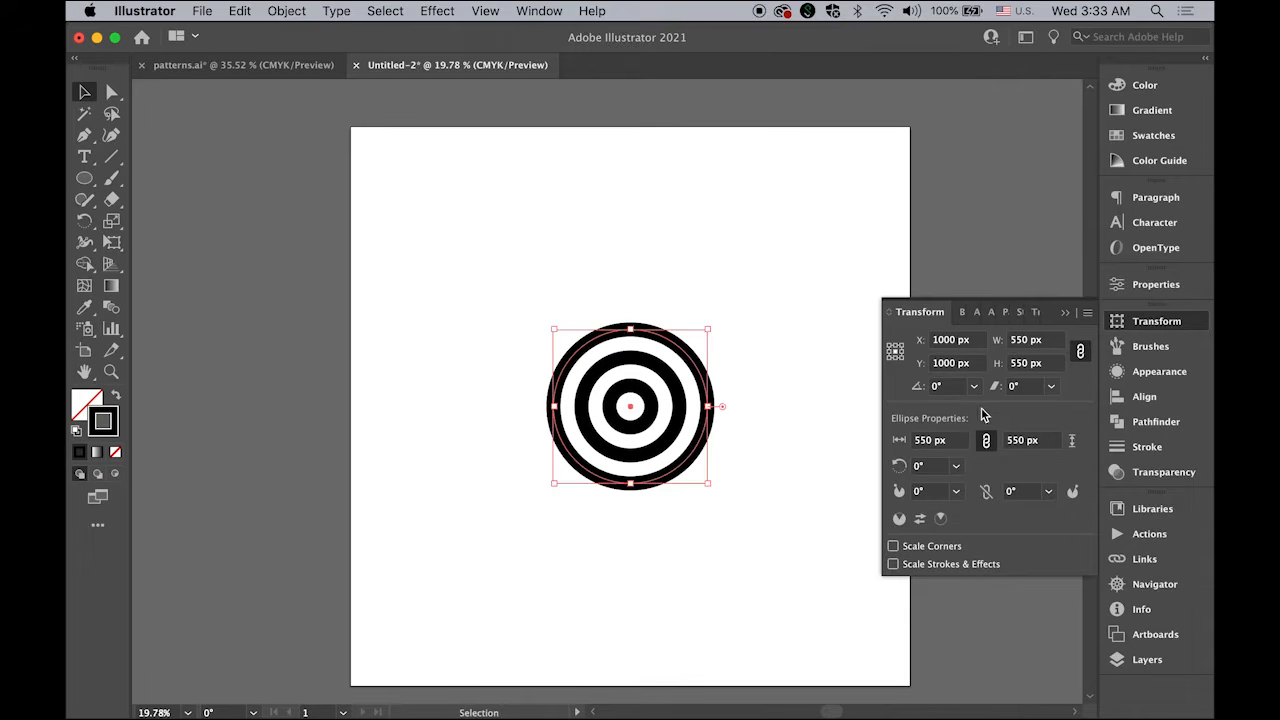
click(1015, 341)
drag(1015, 341, 975, 342)
text(7)
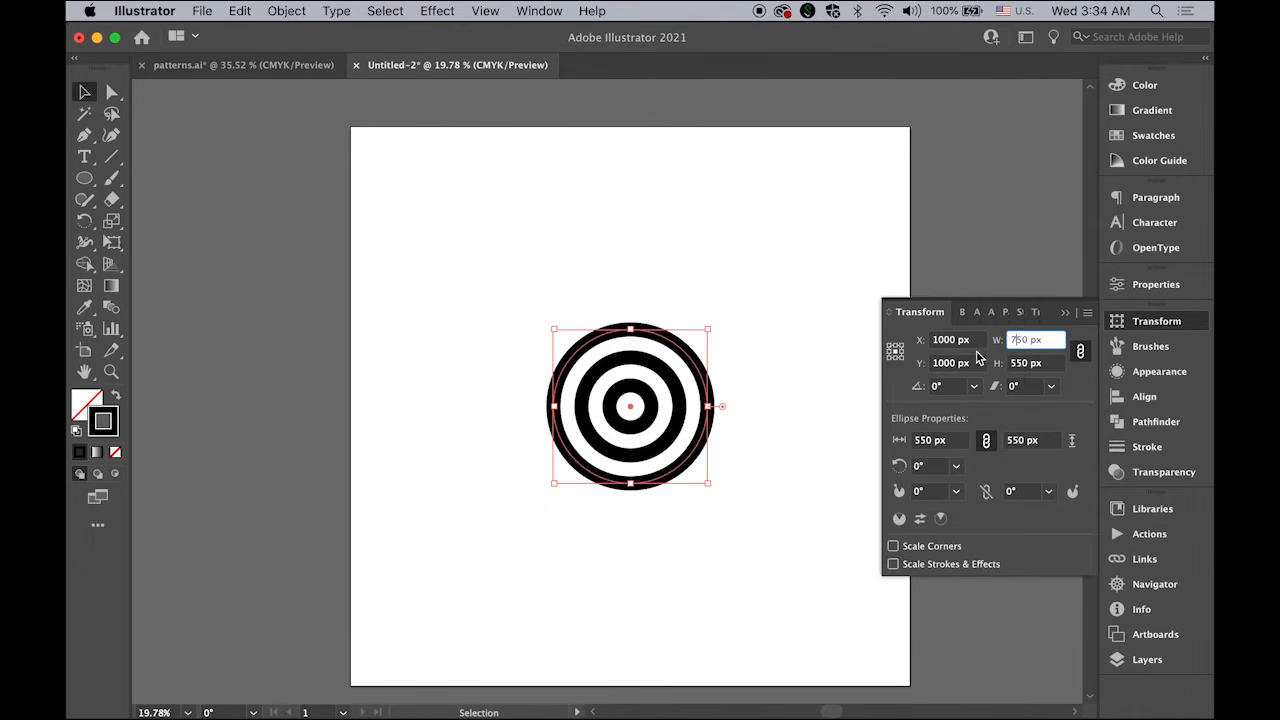
key(Return)
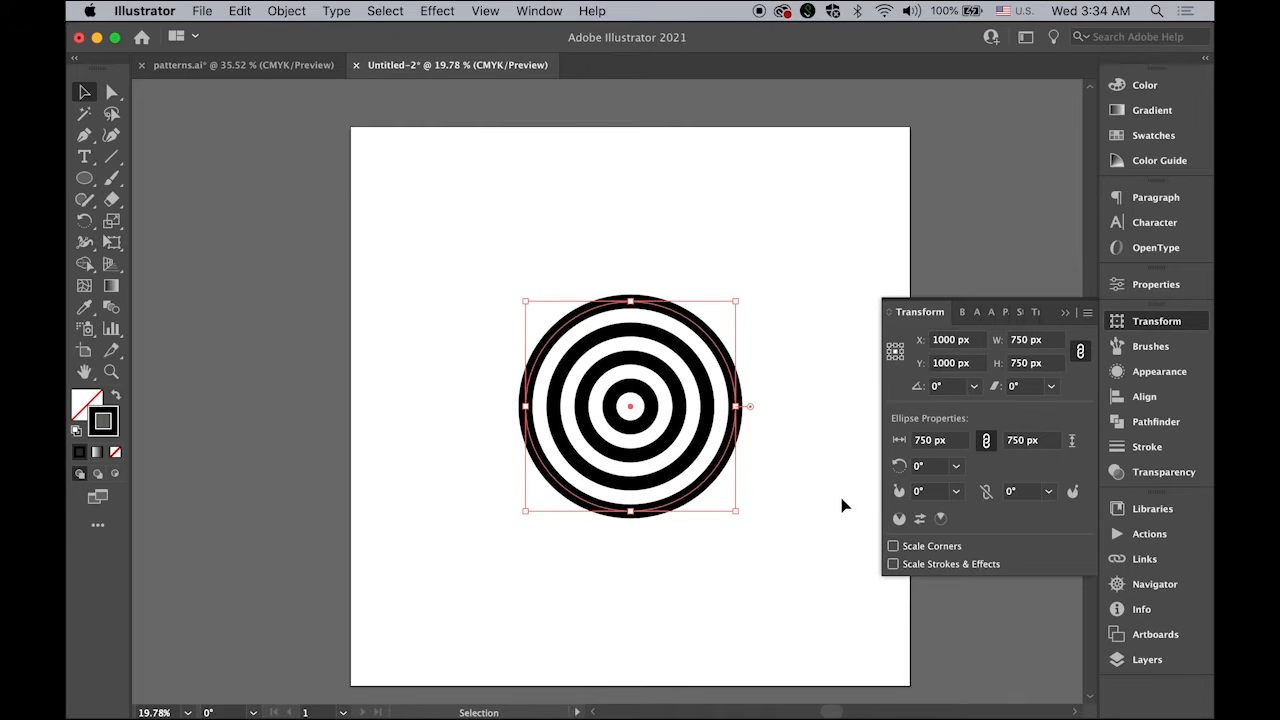
- Duplicate the 750 px ring in place, resize the copy proportionally to 950 by 950 px, and deselect it
key(a)
key(v)
key(a)
key(v)
drag(1018, 344, 1010, 344)
text(9)
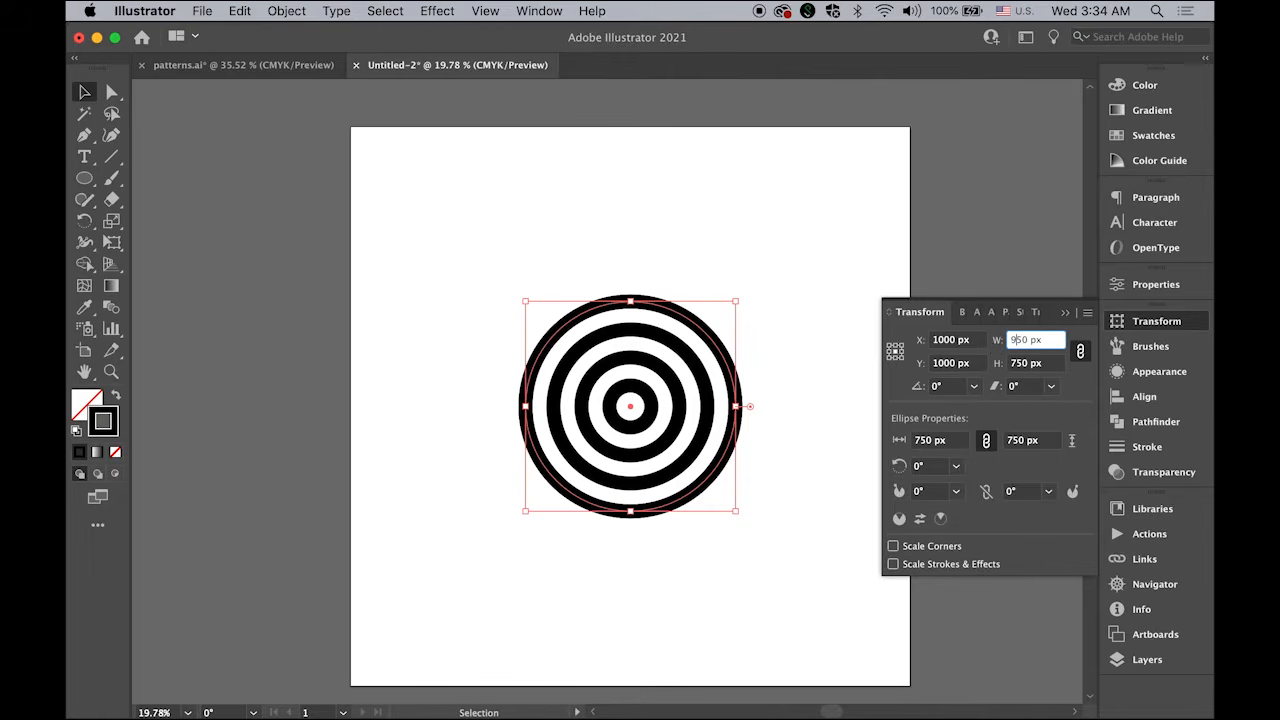
key(Return)
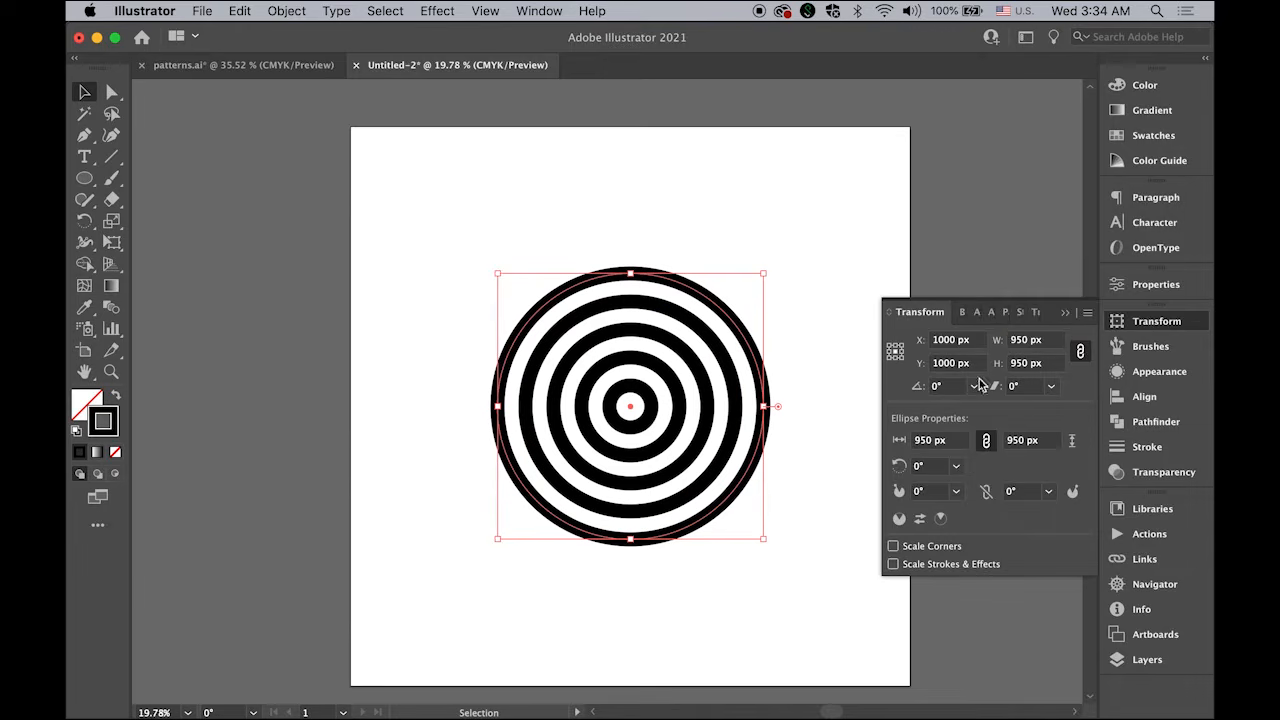
click(1065, 312)
click(444, 334)
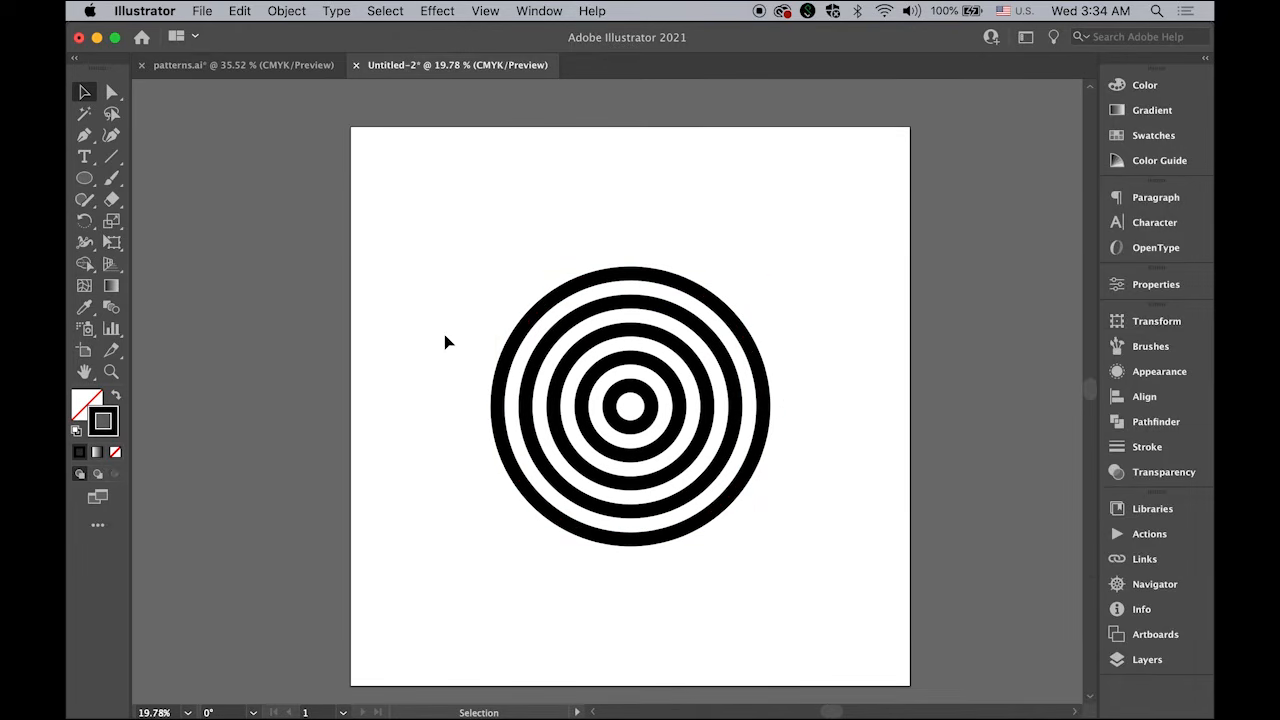
- Select all the concentric rings and expand their fill and stroke into shapes
drag(540, 336, 840, 603)
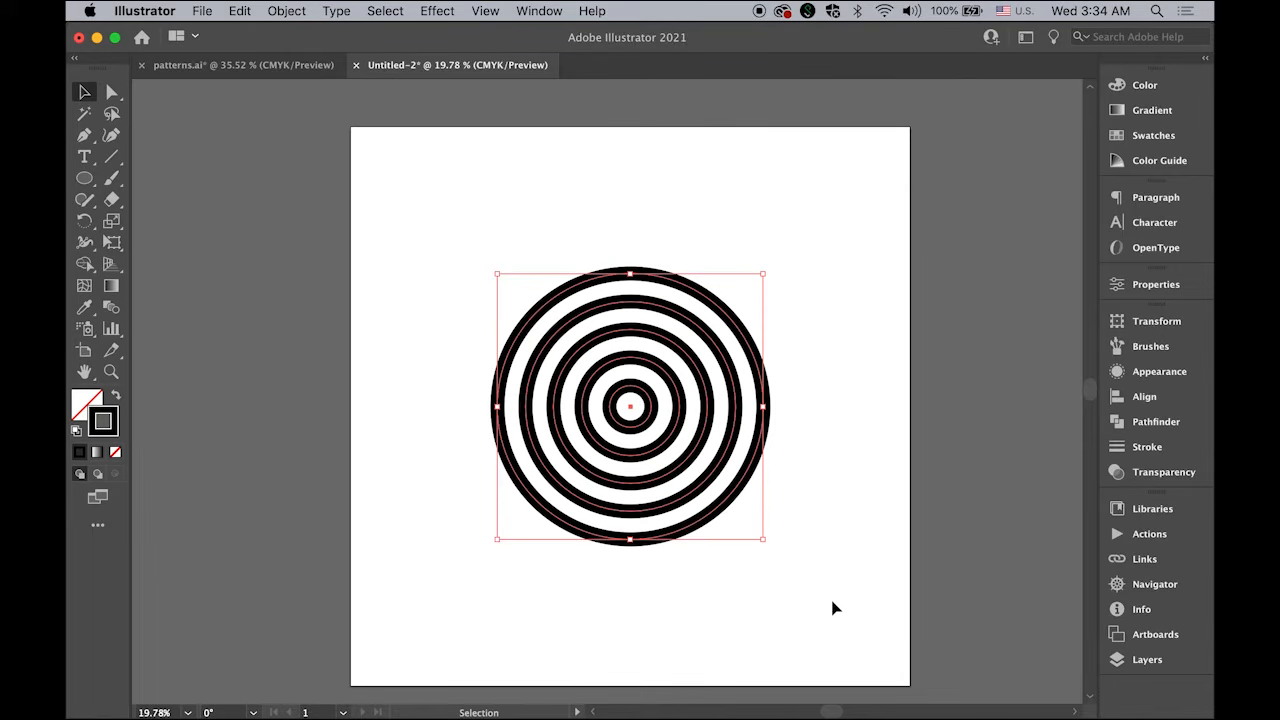
click(283, 10)
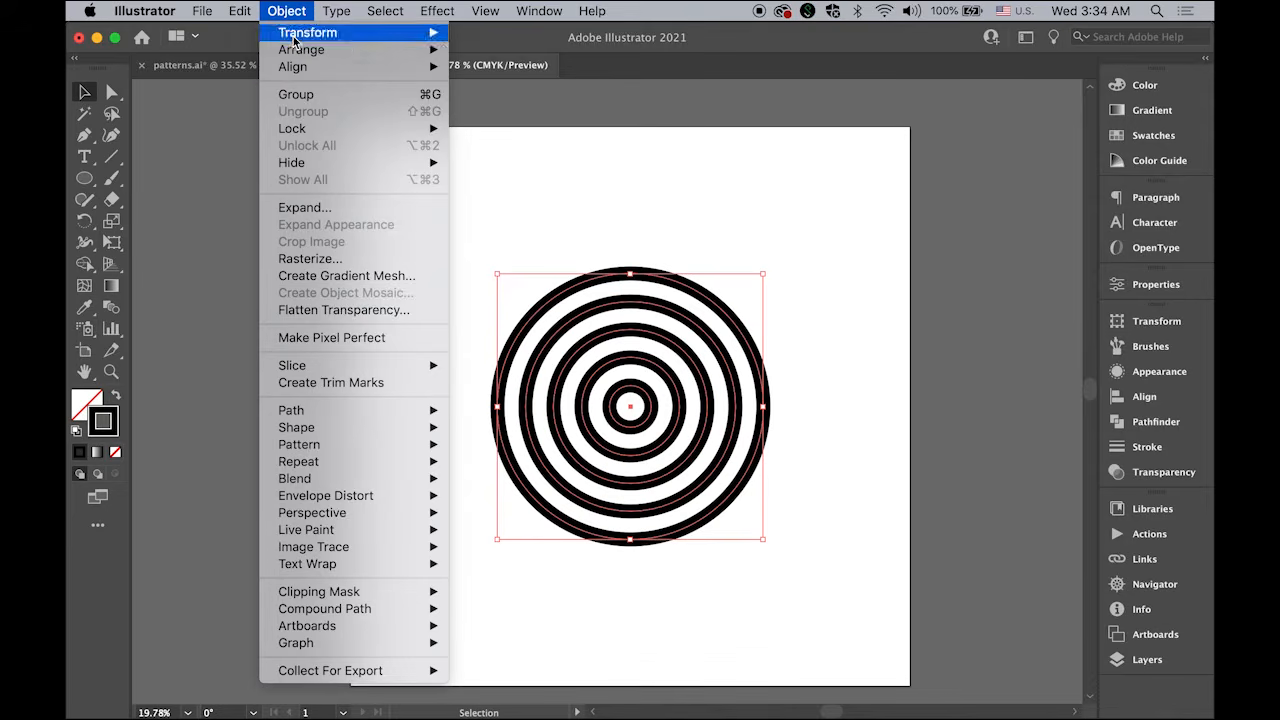
click(336, 208)
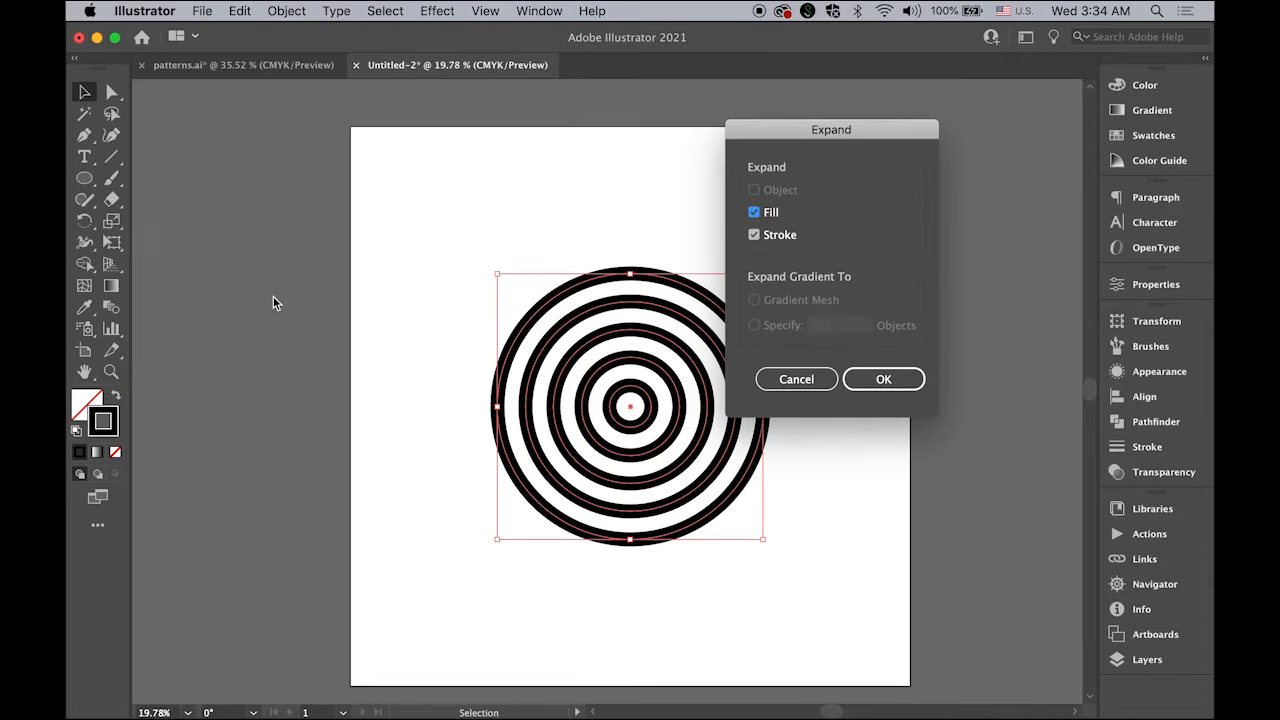
click(915, 374)
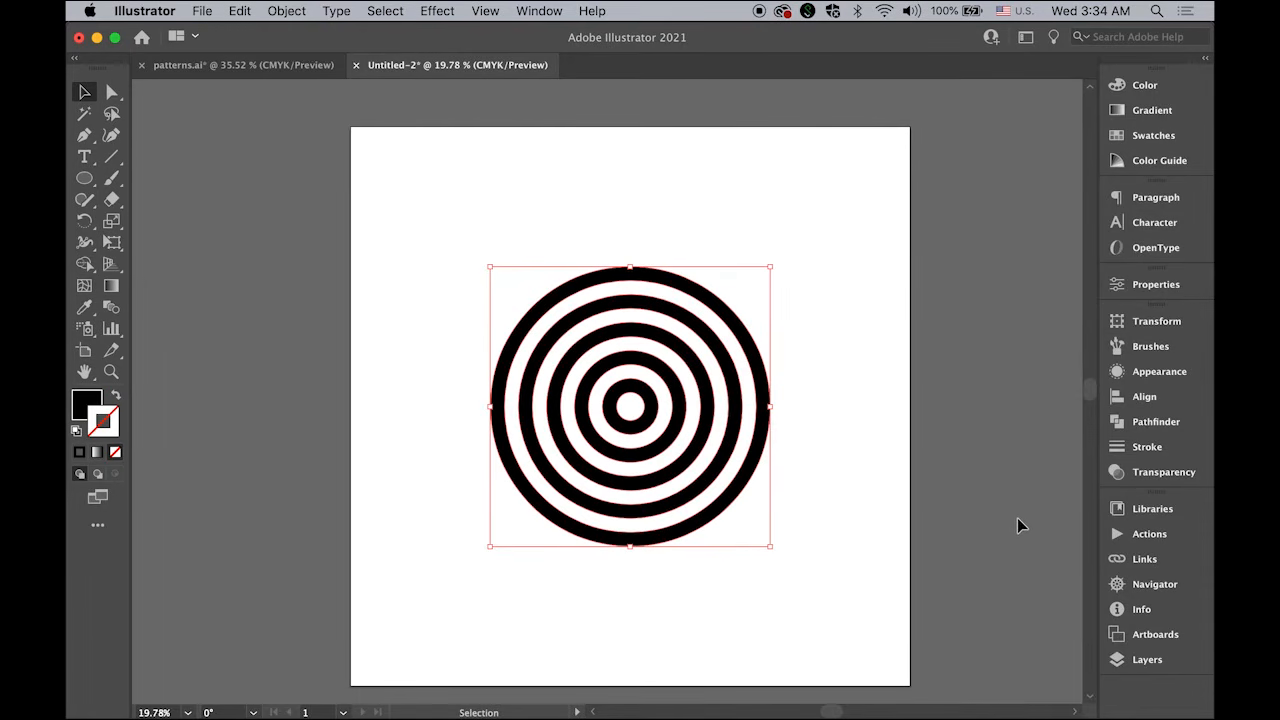
- Draw a black square from the rings' shared center outward, covering the whole lower-right quarter of the circles, and deselect it
key(z)
drag(706, 466, 801, 514)
key(v)
click(634, 429)
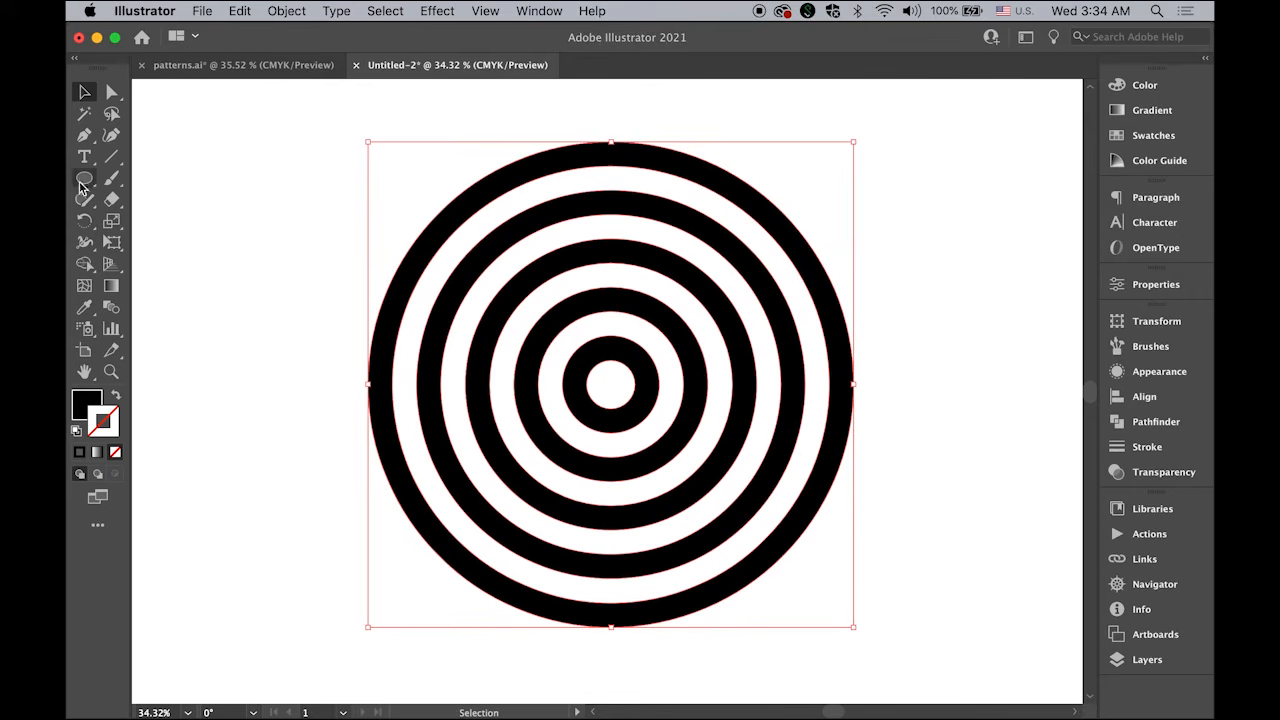
drag(82, 185, 150, 175)
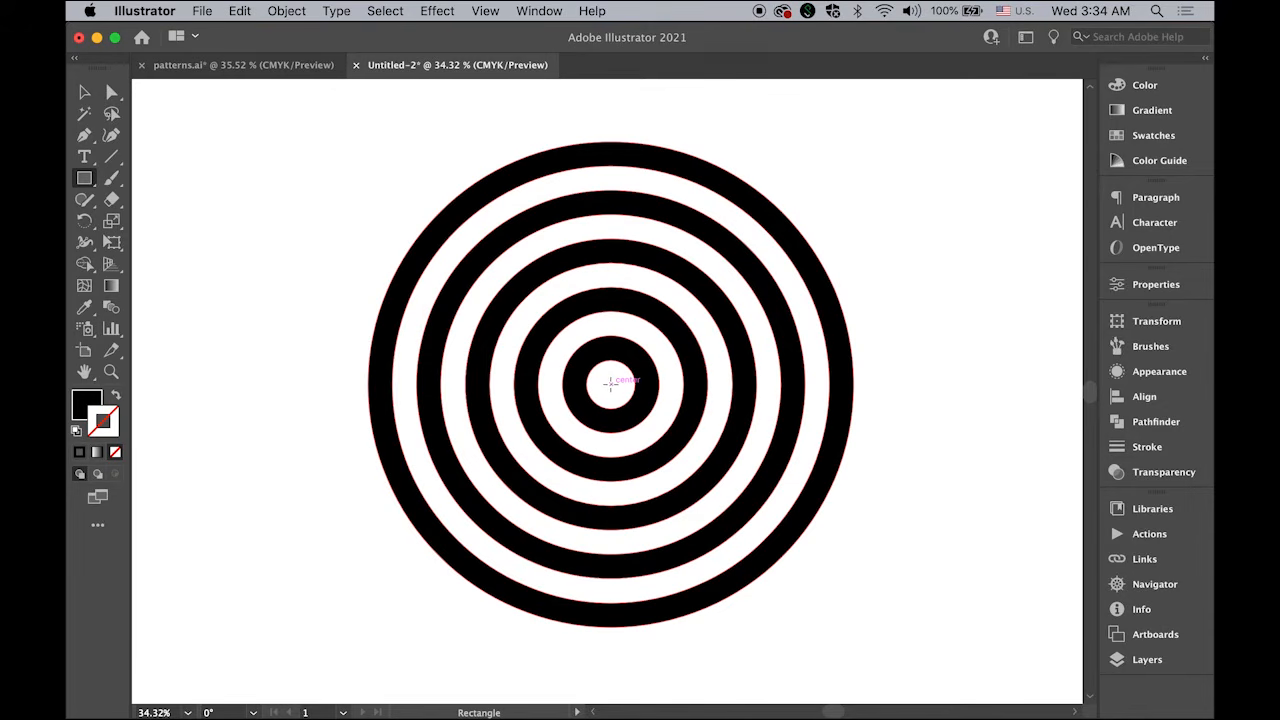
drag(610, 383, 894, 569)
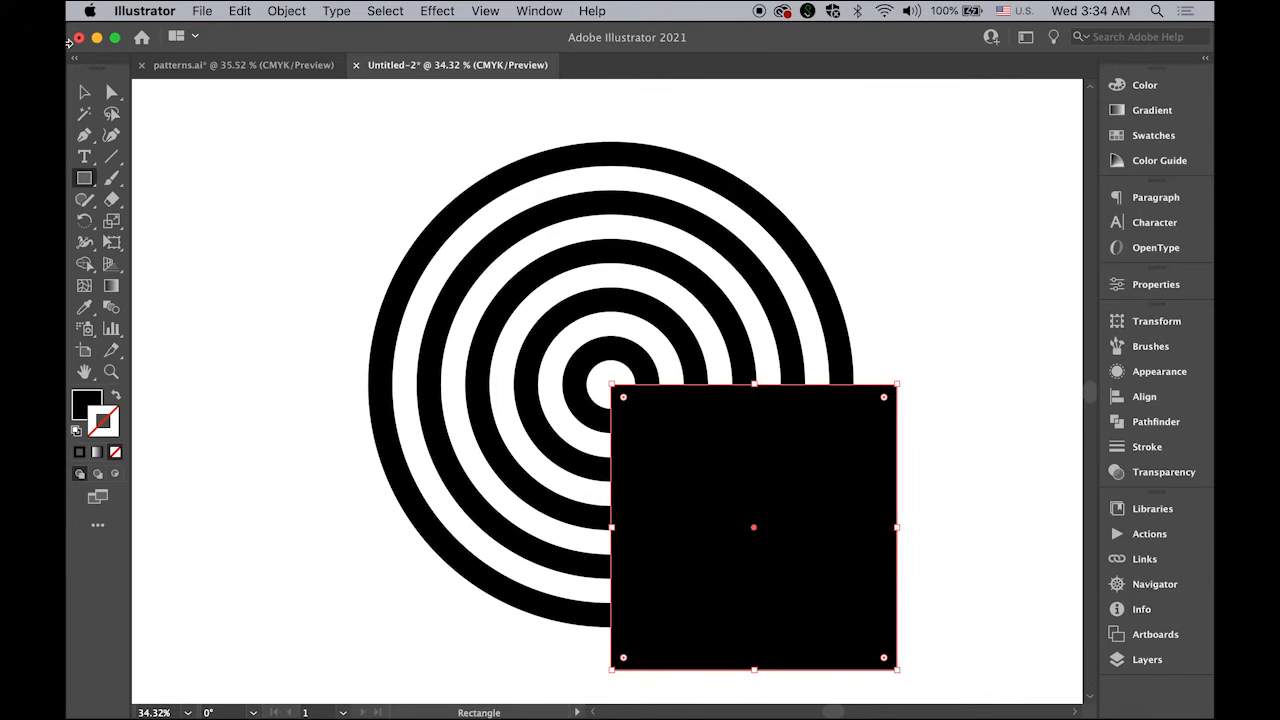
click(85, 92)
click(285, 240)
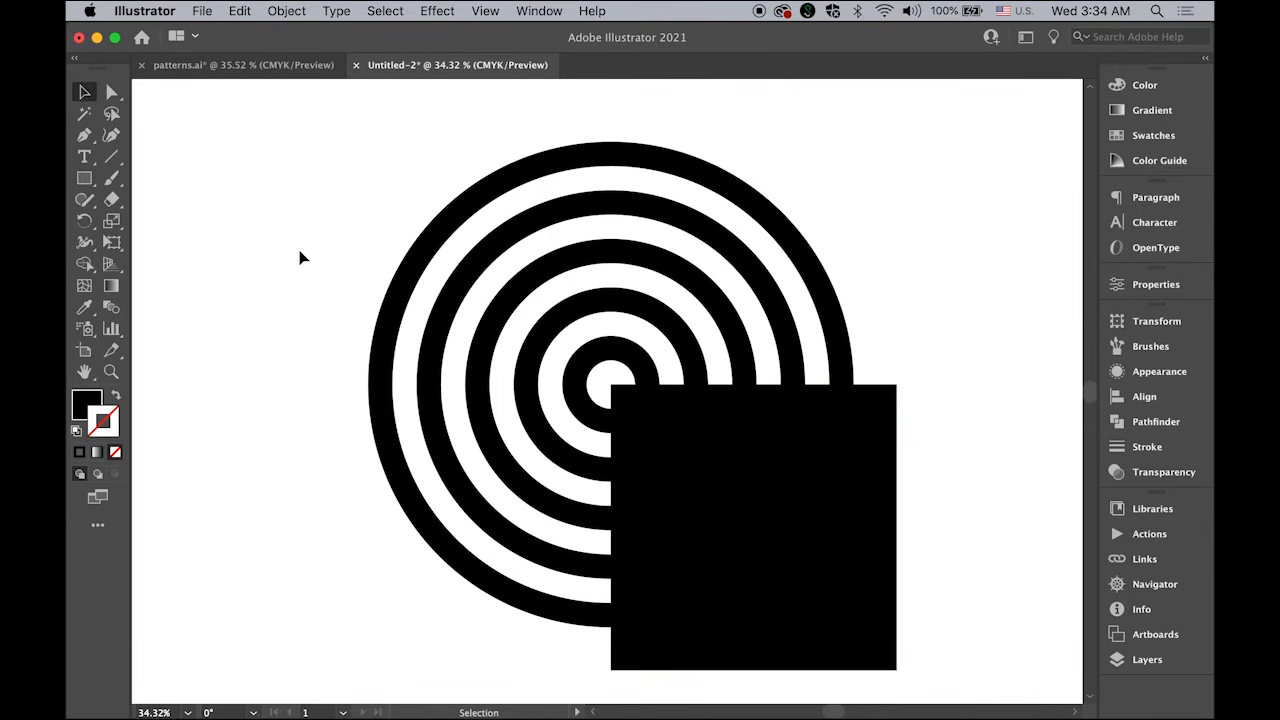
- Divide the rings and the square with Pathfinder, then ungroup and deselect the resulting pieces
drag(300, 171, 930, 582)
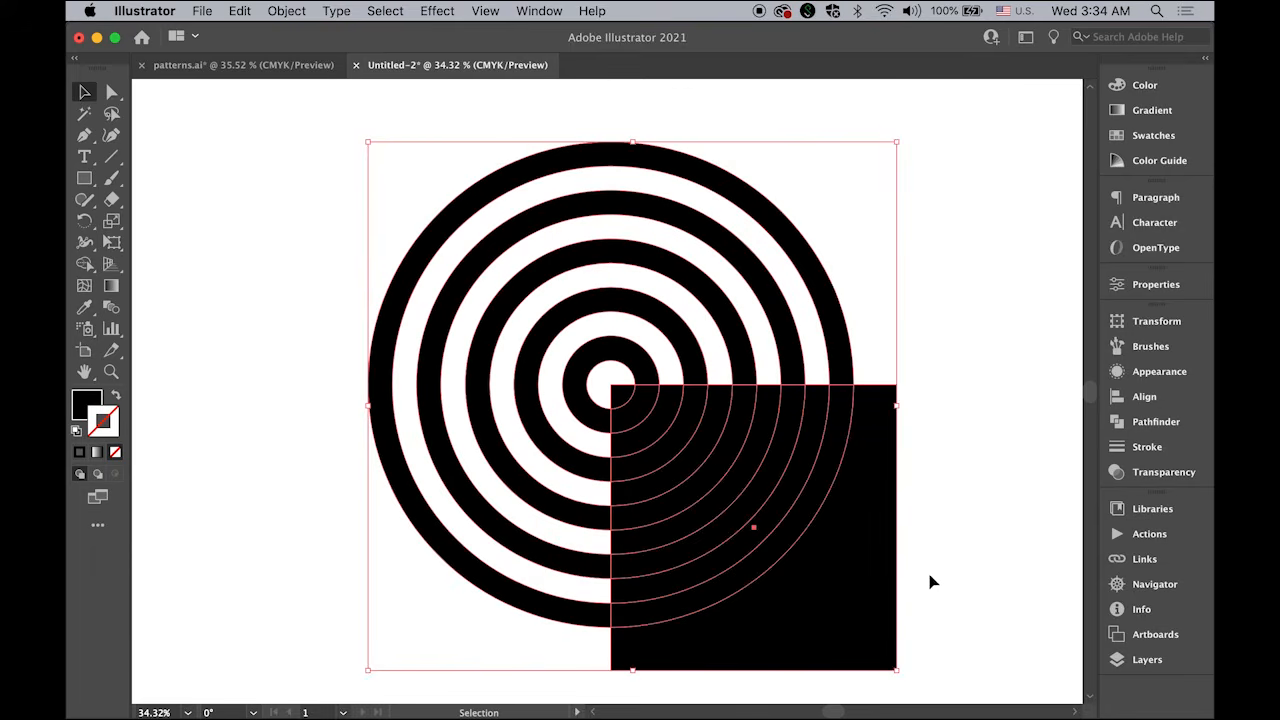
click(1140, 423)
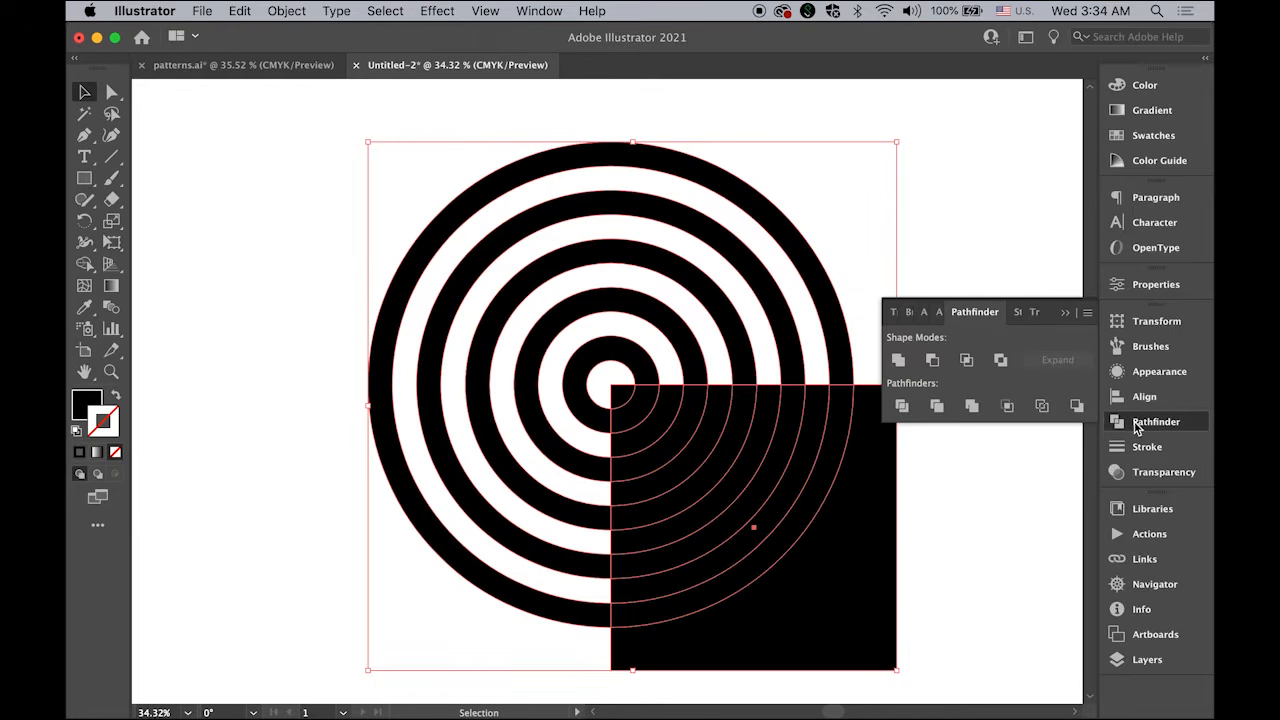
click(902, 405)
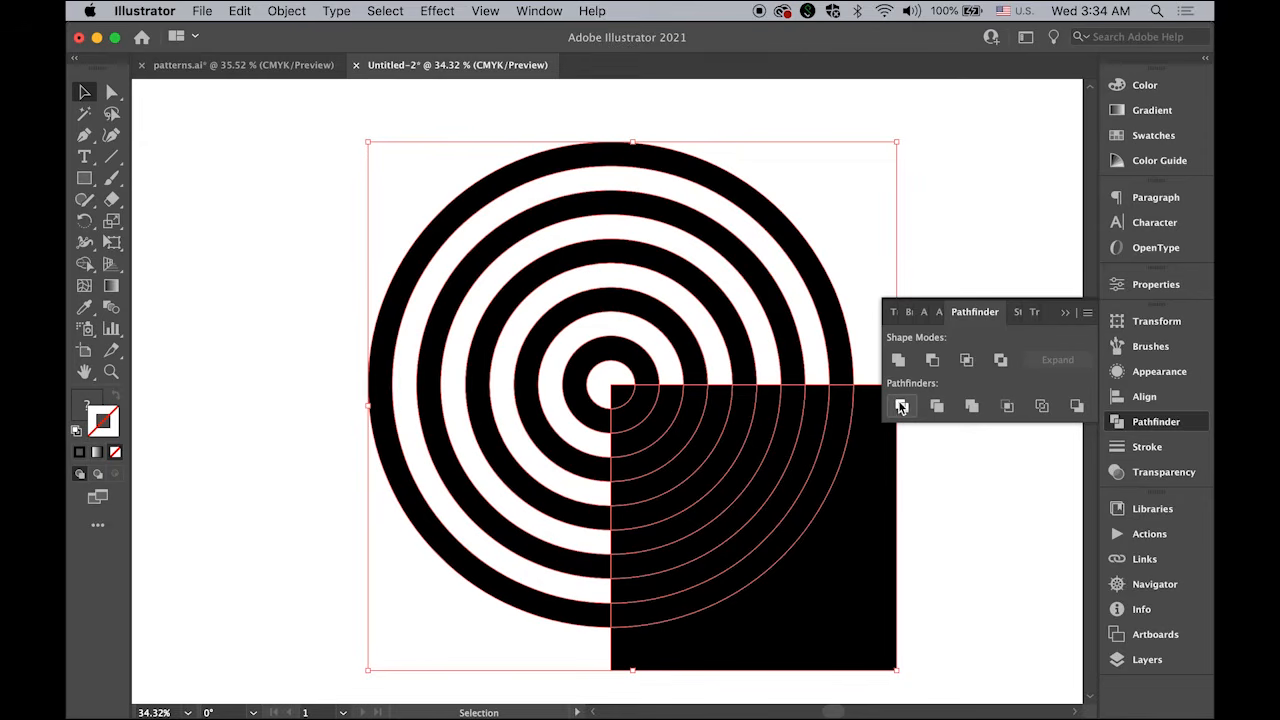
click(1064, 313)
click(276, 10)
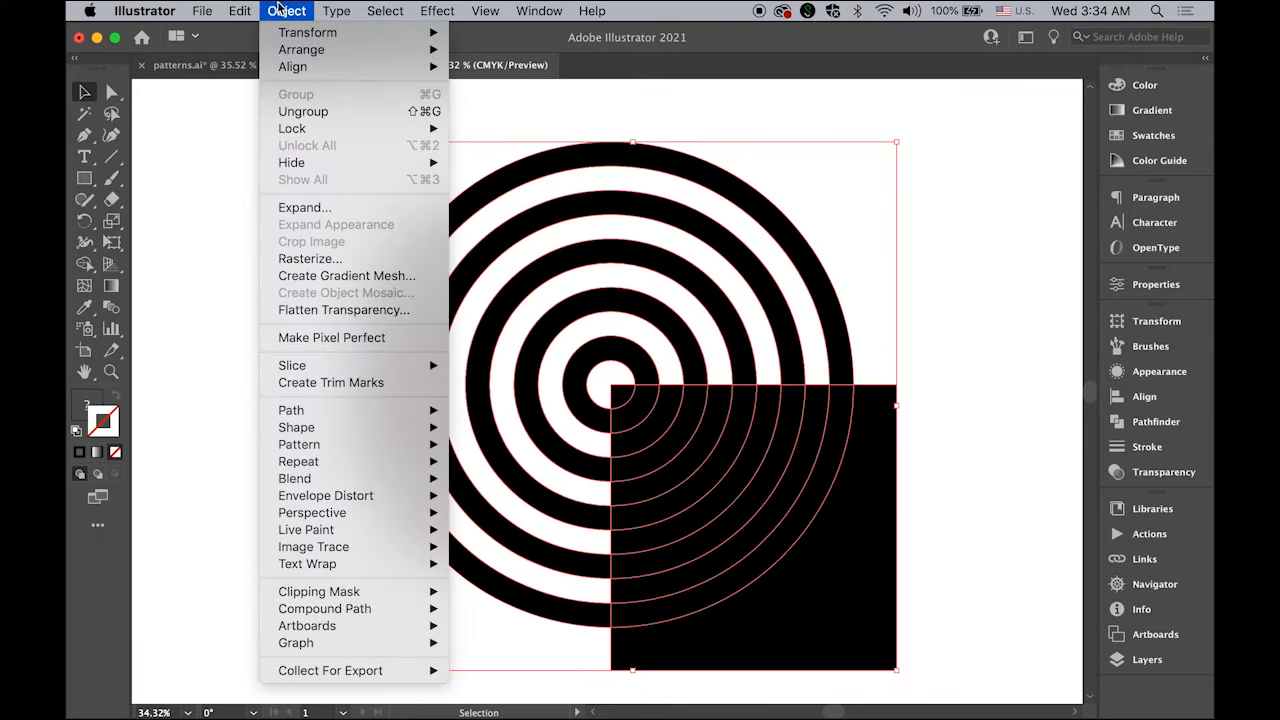
click(322, 114)
click(222, 214)
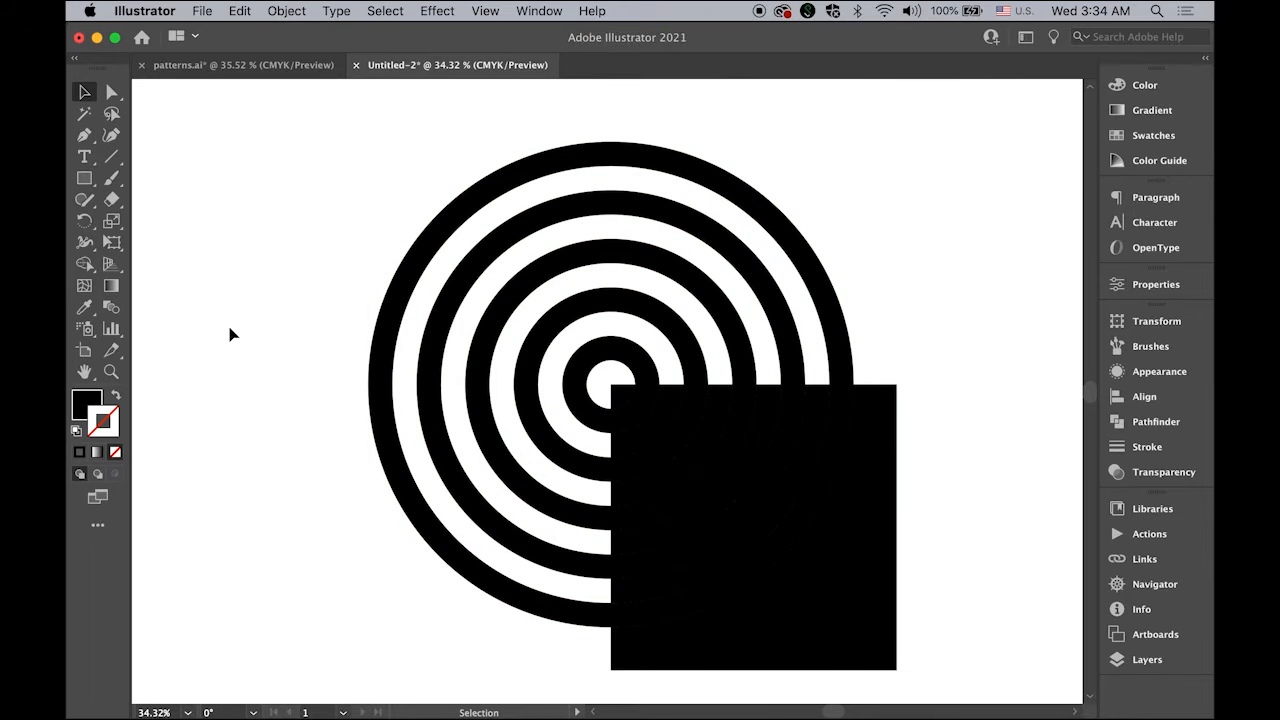
- Delete the leftover square pieces outside the outer ring and between the rings in the lower-right quarter, including the center piece
click(868, 643)
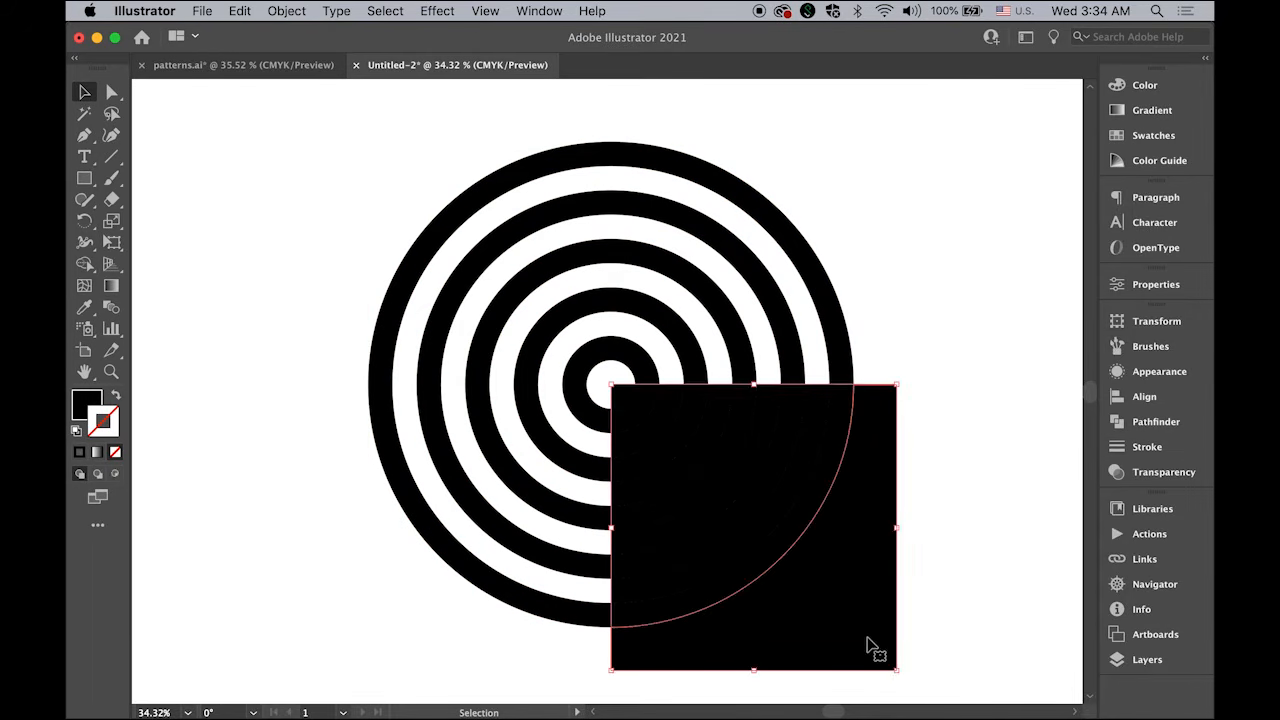
key(Delete)
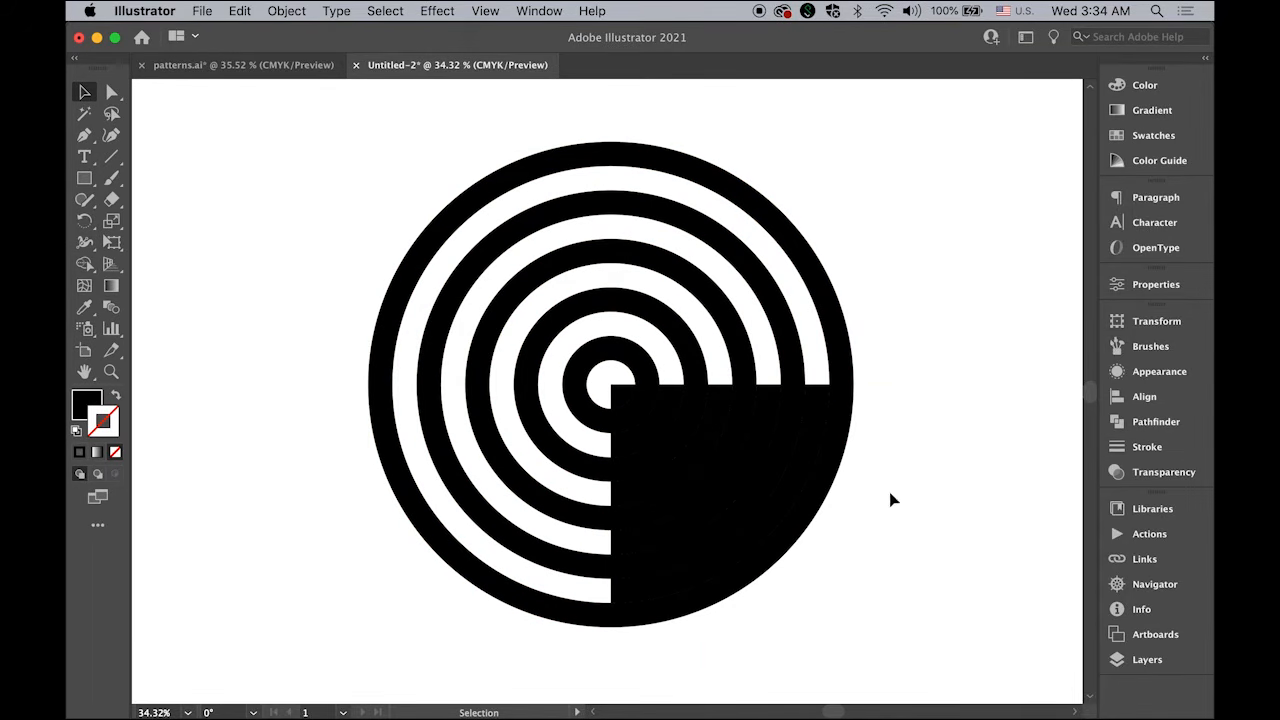
click(812, 421)
key(Delete)
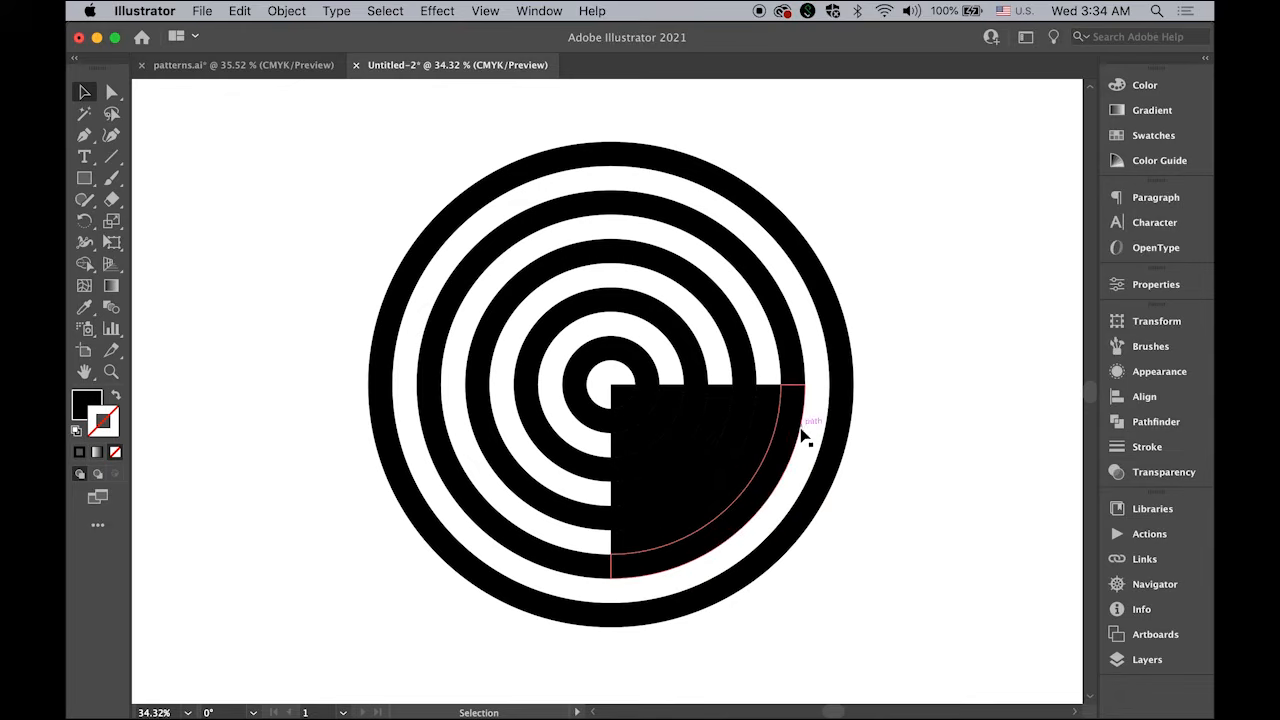
click(768, 410)
key(Delete)
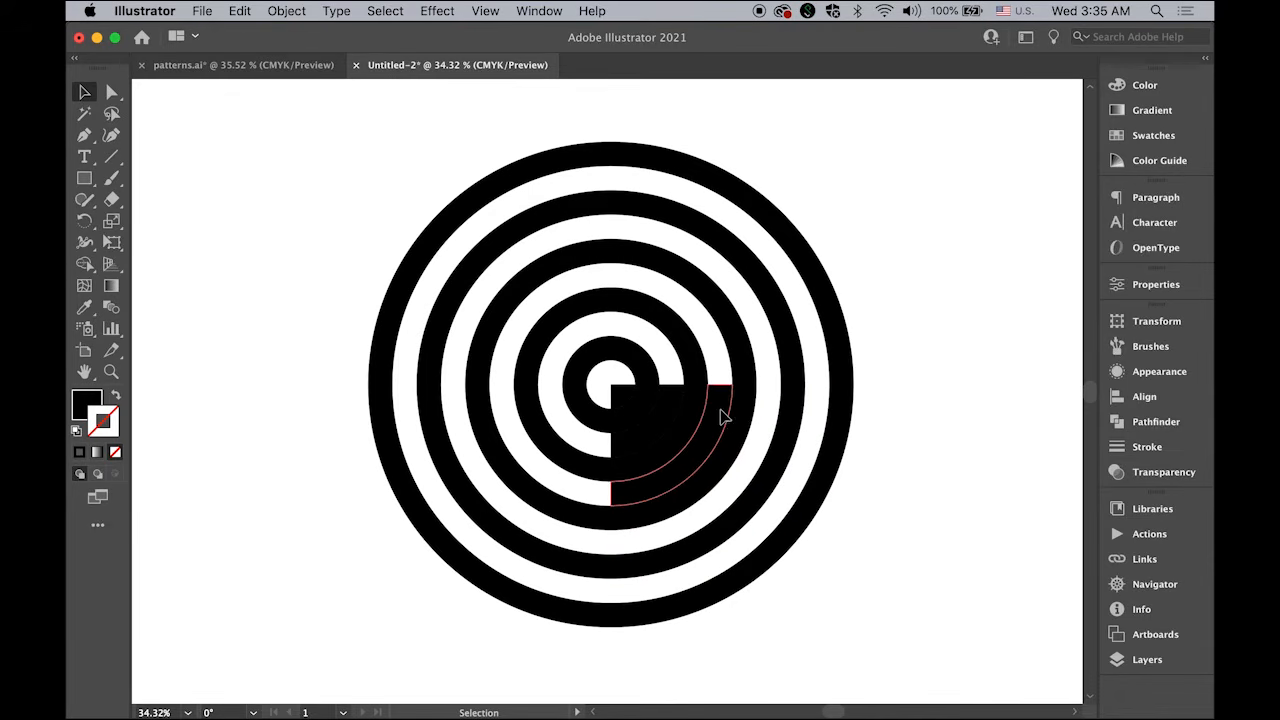
click(724, 416)
key(Delete)
click(672, 412)
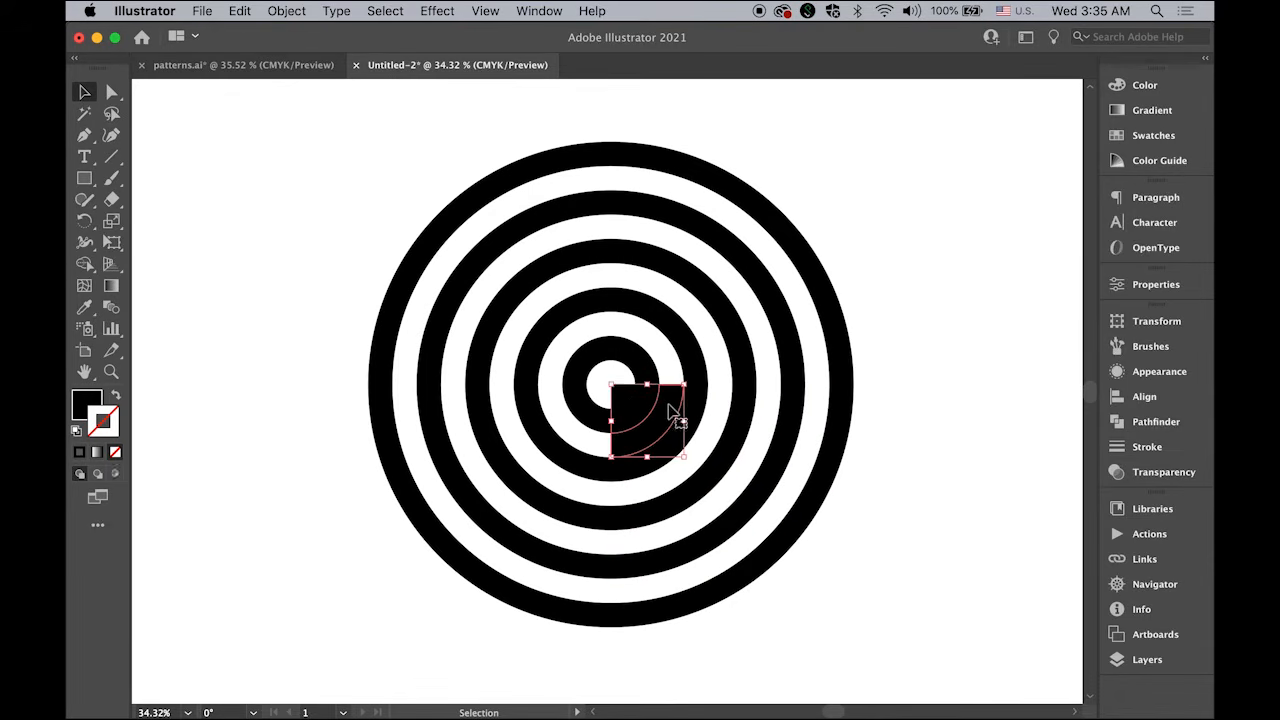
key(Delete)
click(620, 400)
key(Delete)
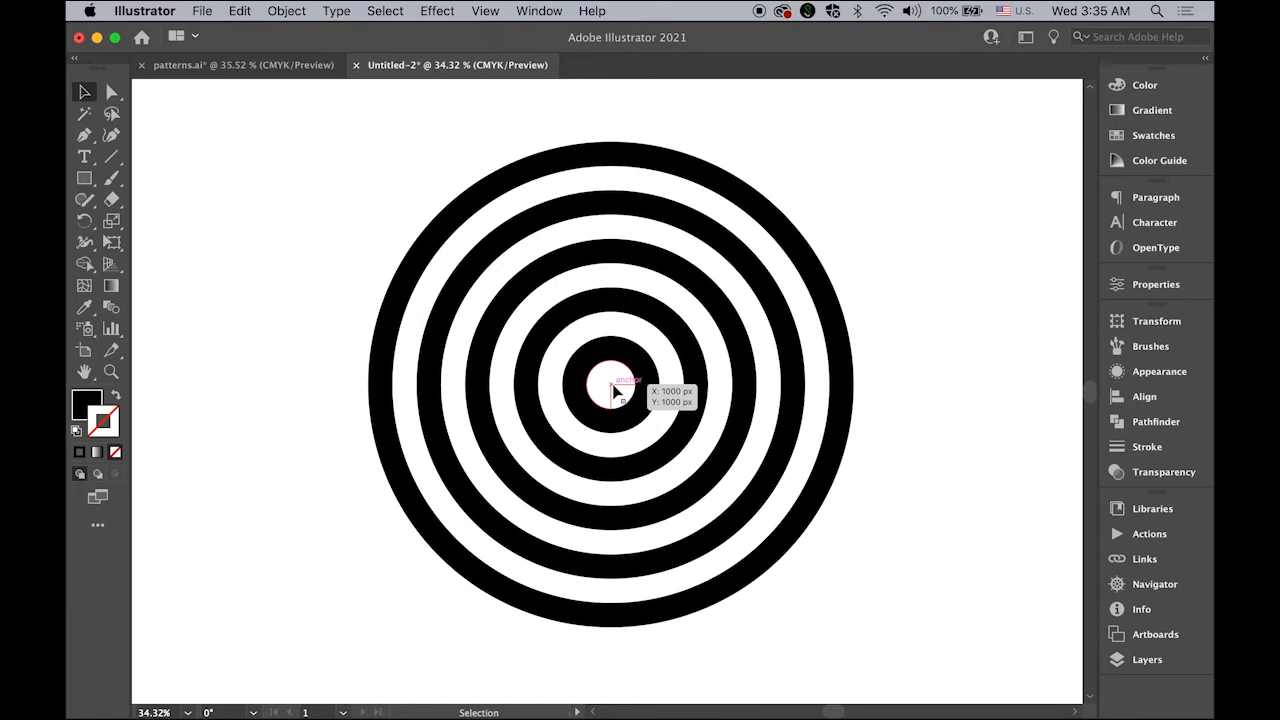
click(620, 392)
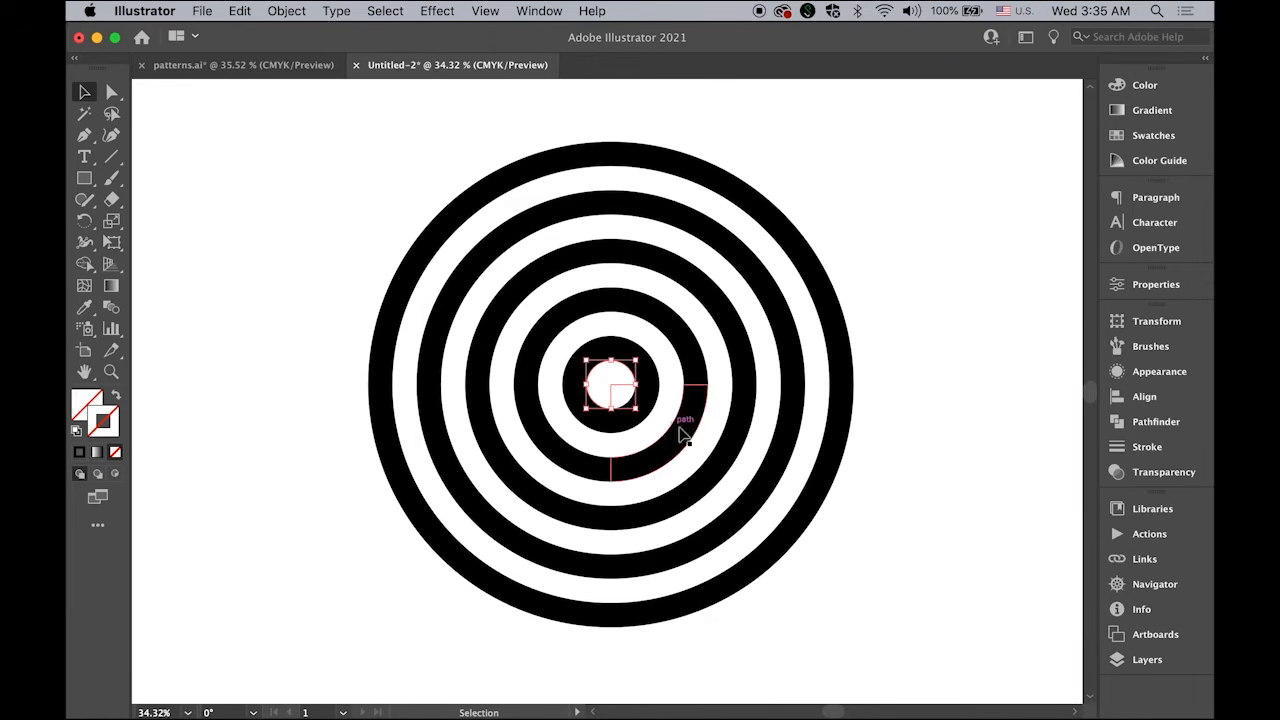
click(902, 554)
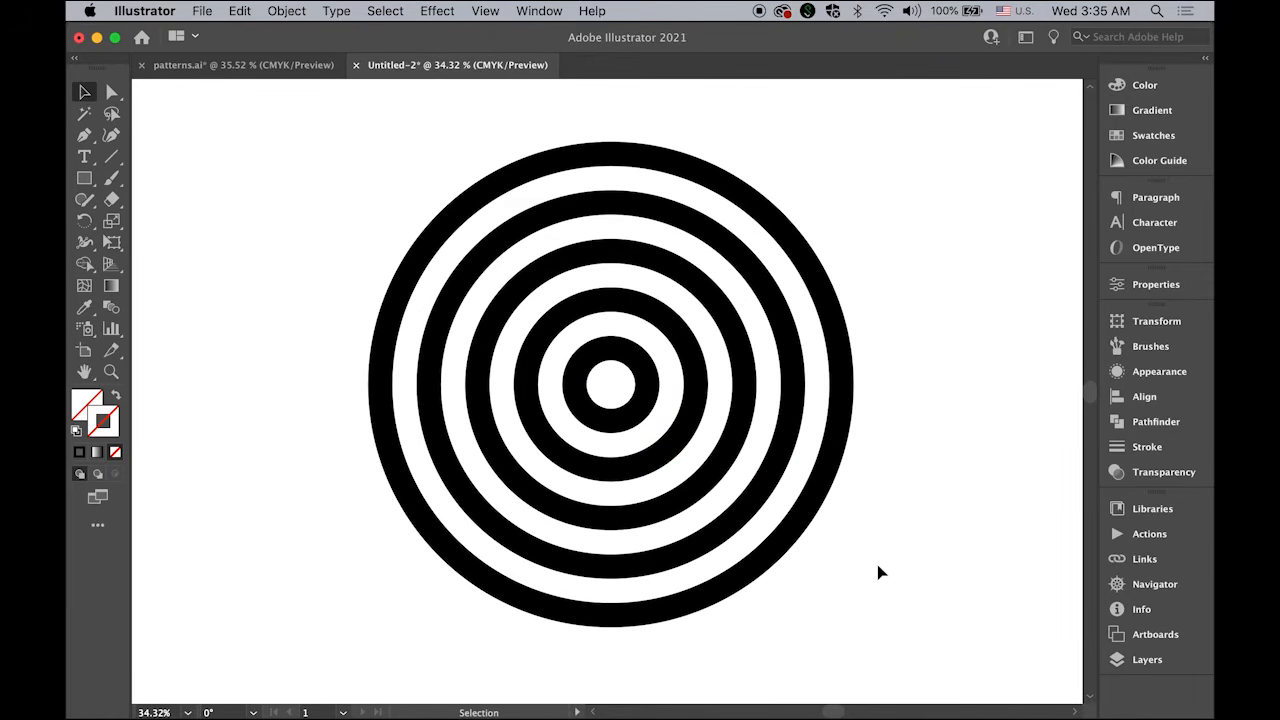
- Select all the ring arcs in the lower-right quarter and group them
drag(895, 418, 626, 481)
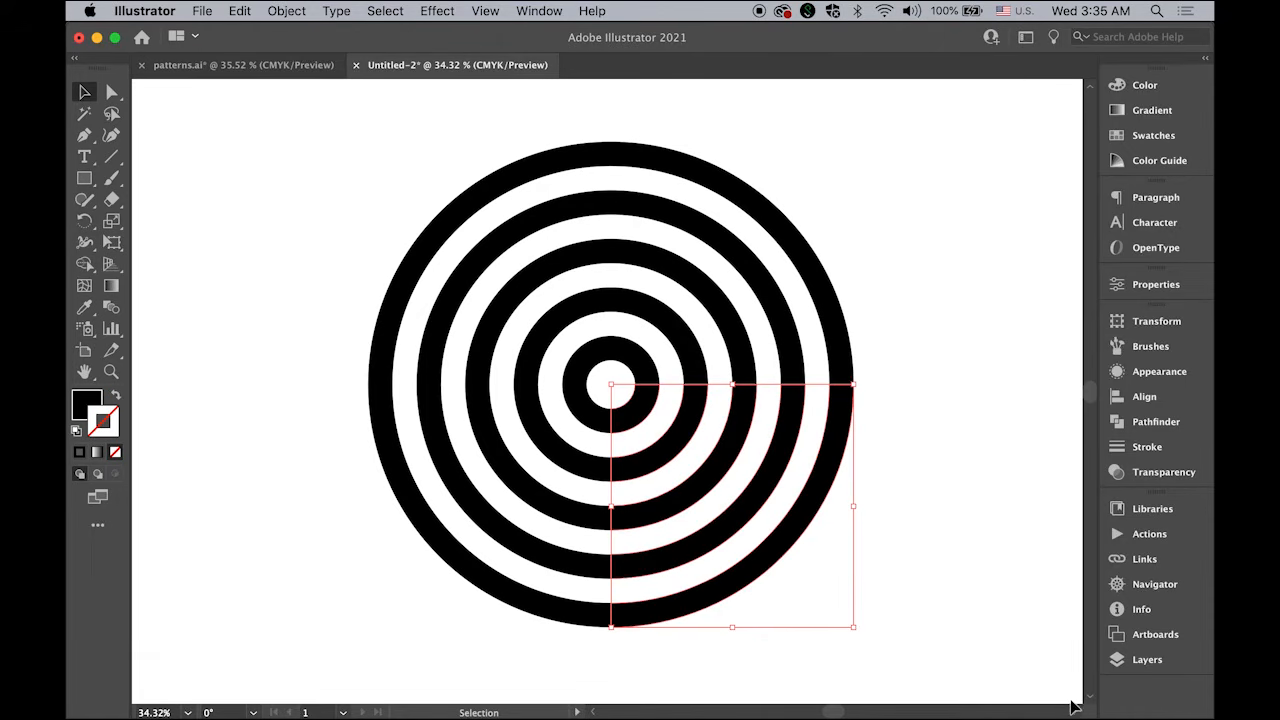
click(286, 11)
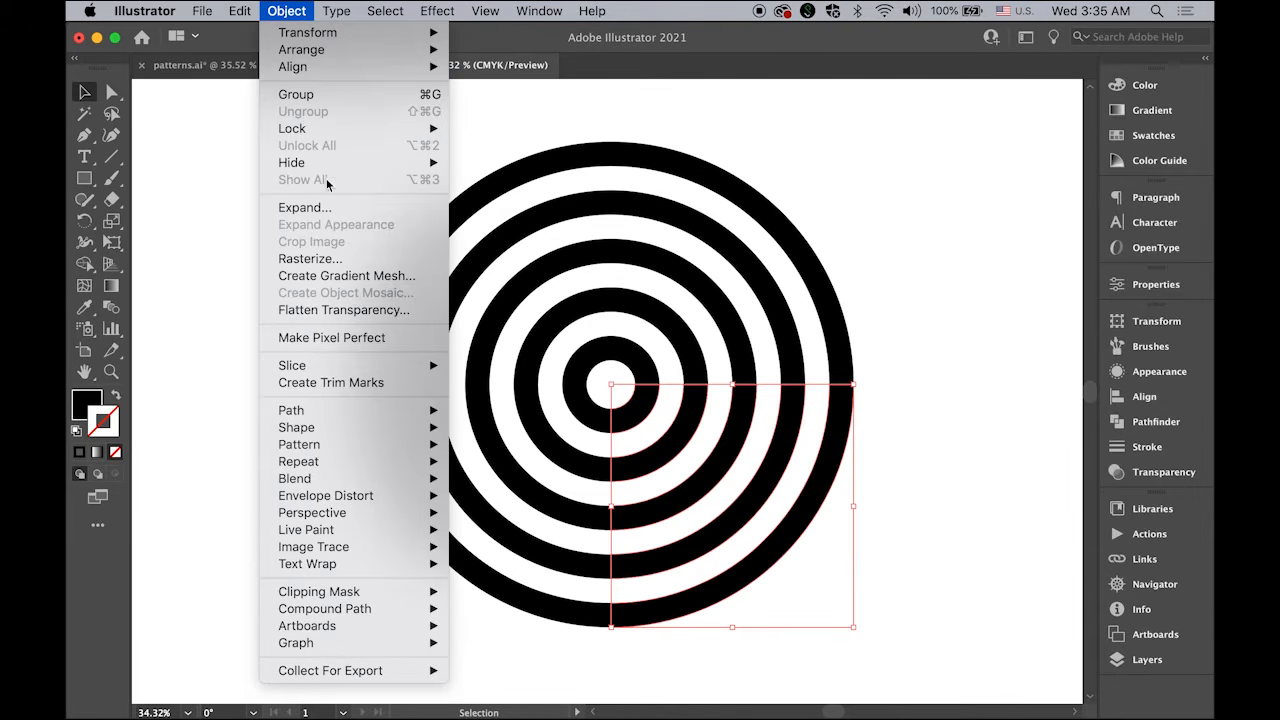
click(329, 94)
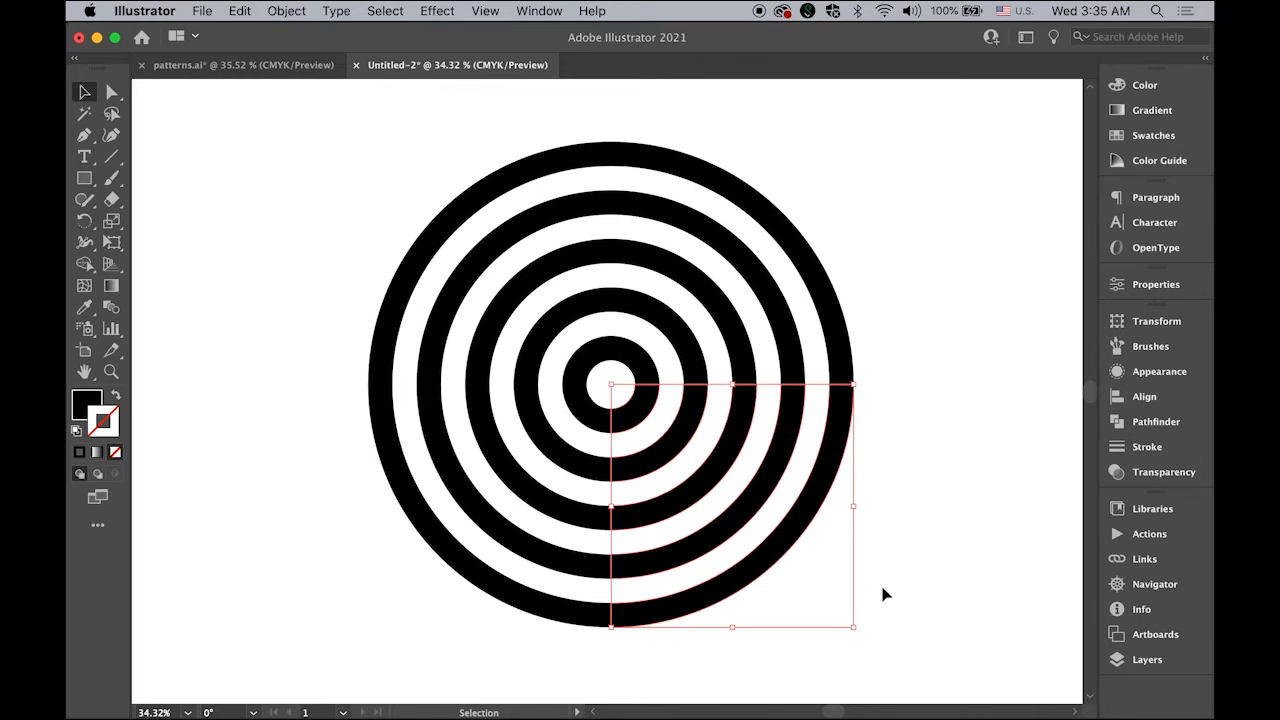
- Rotate the quarter group 90° counterclockwise and move it down one stripe width to join its arcs to the lower-left ring ends
drag(863, 626, 903, 393)
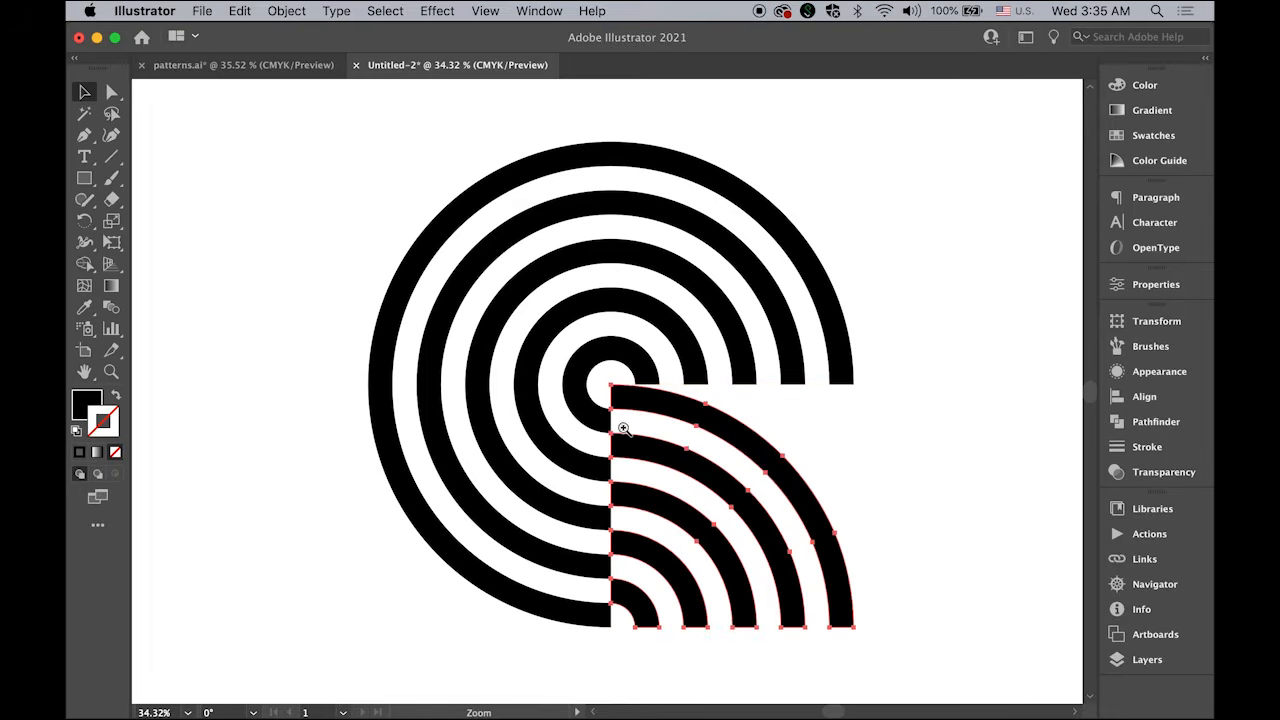
drag(622, 427, 743, 491)
drag(655, 461, 580, 330)
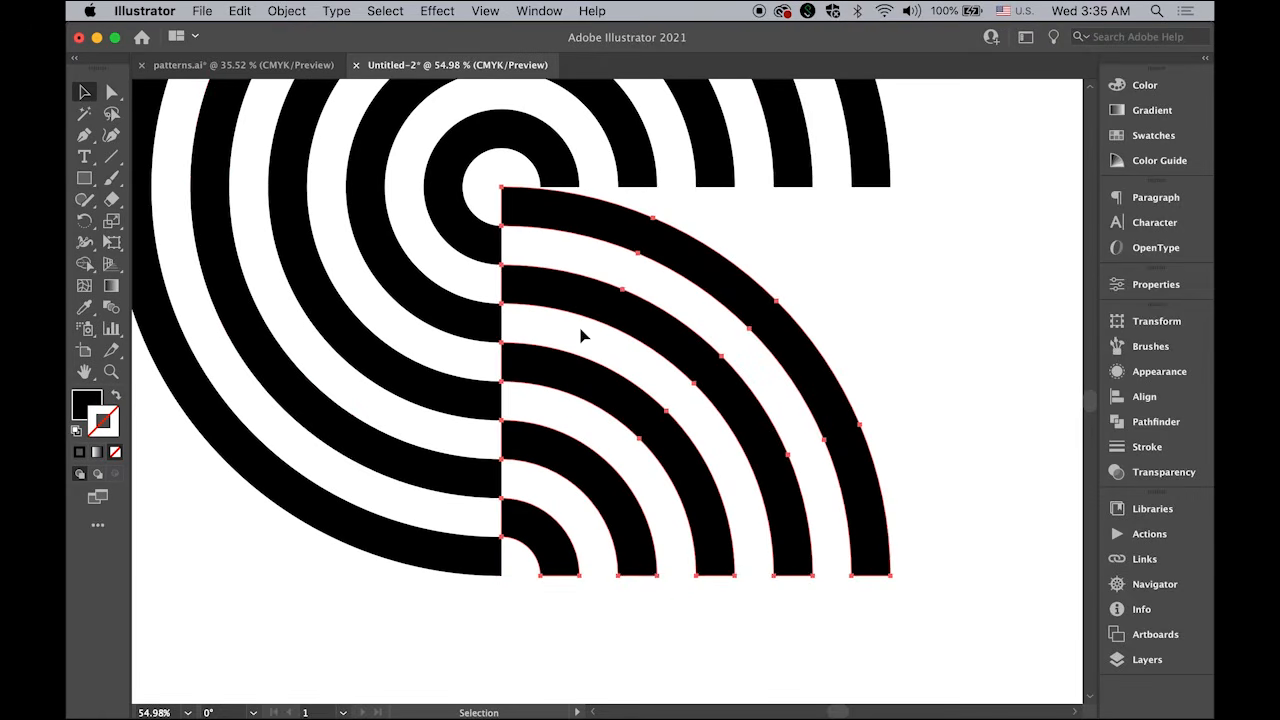
click(83, 93)
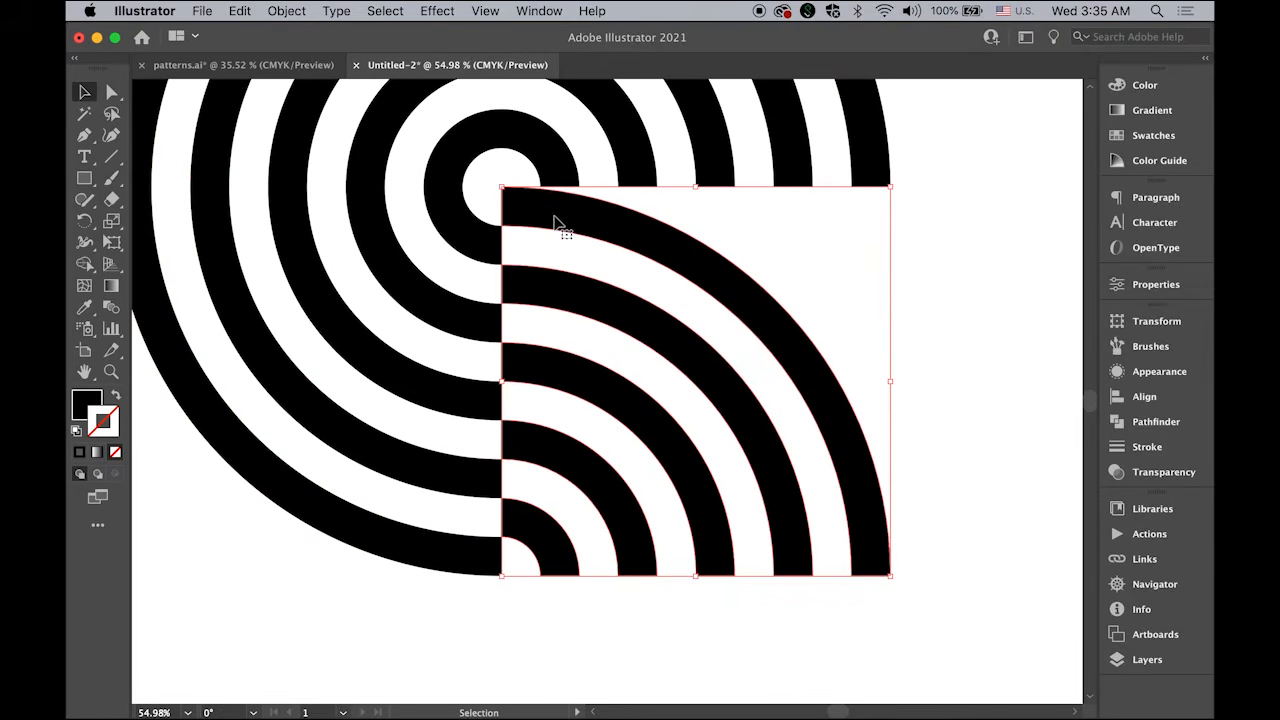
drag(556, 224, 559, 264)
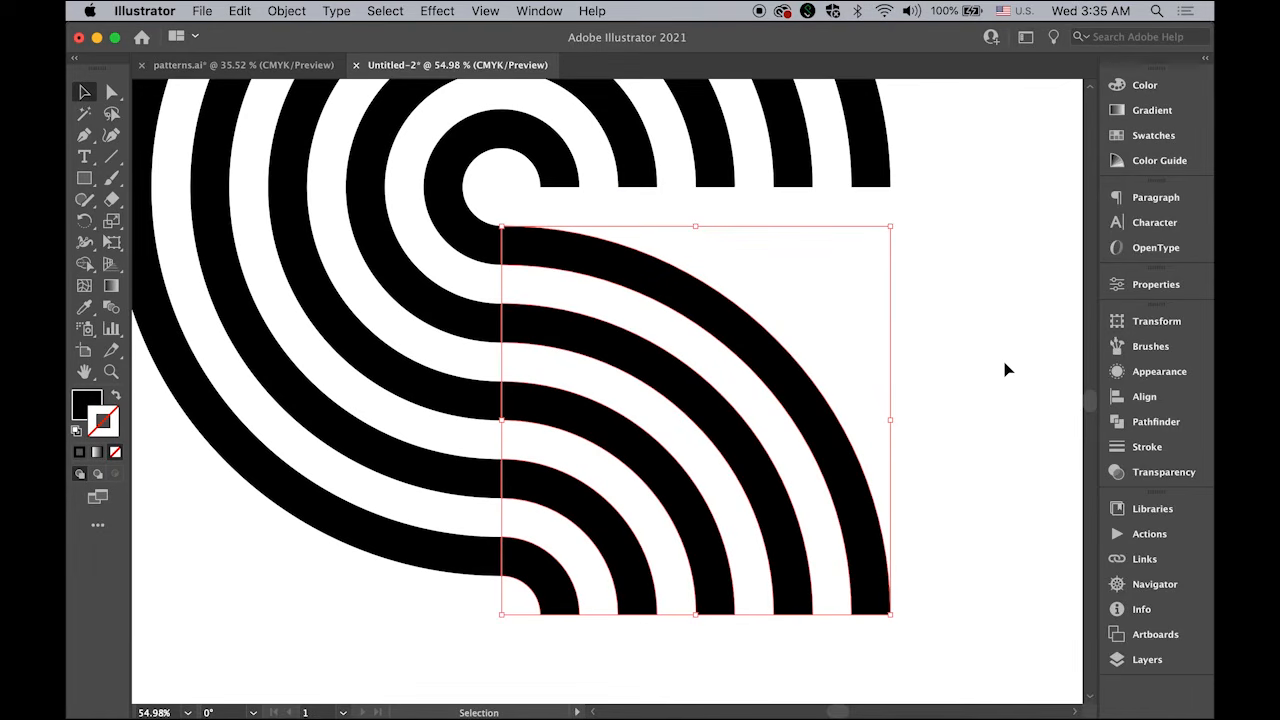
- Create a copy of the quarter group rotated 180° and align its arcs with the ring ends above, leaving the original in place
key(a)
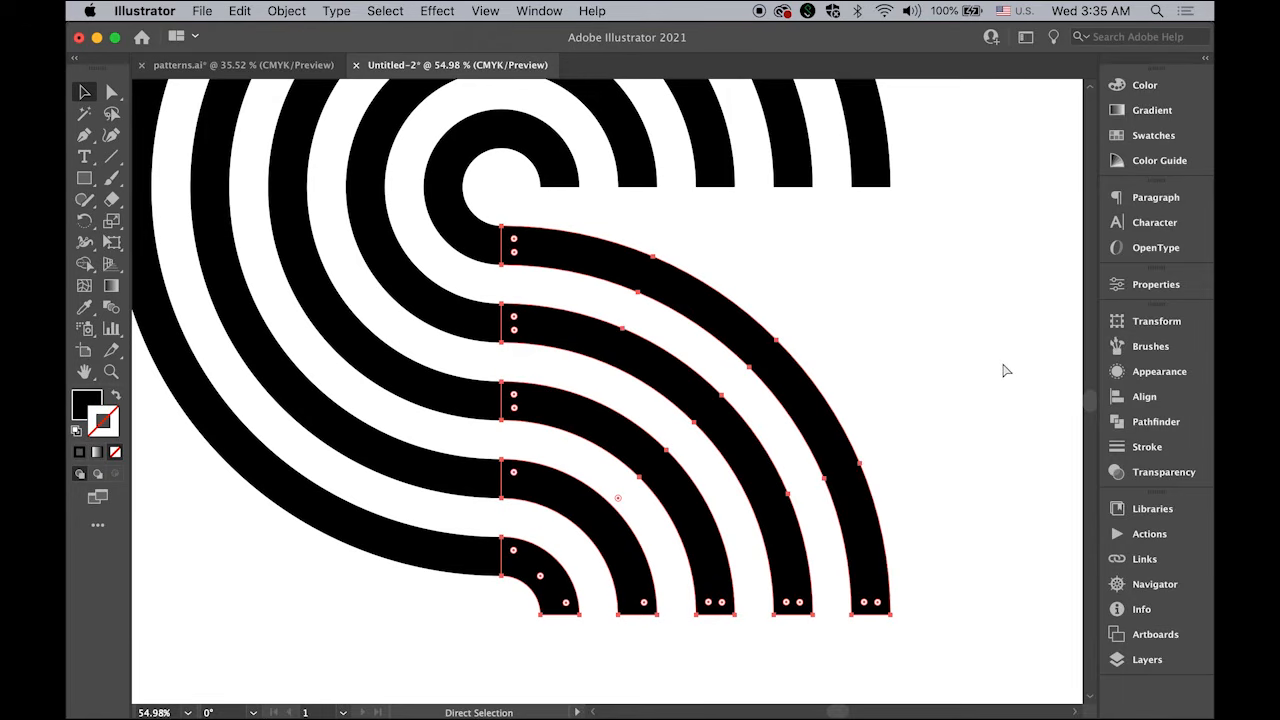
key(v)
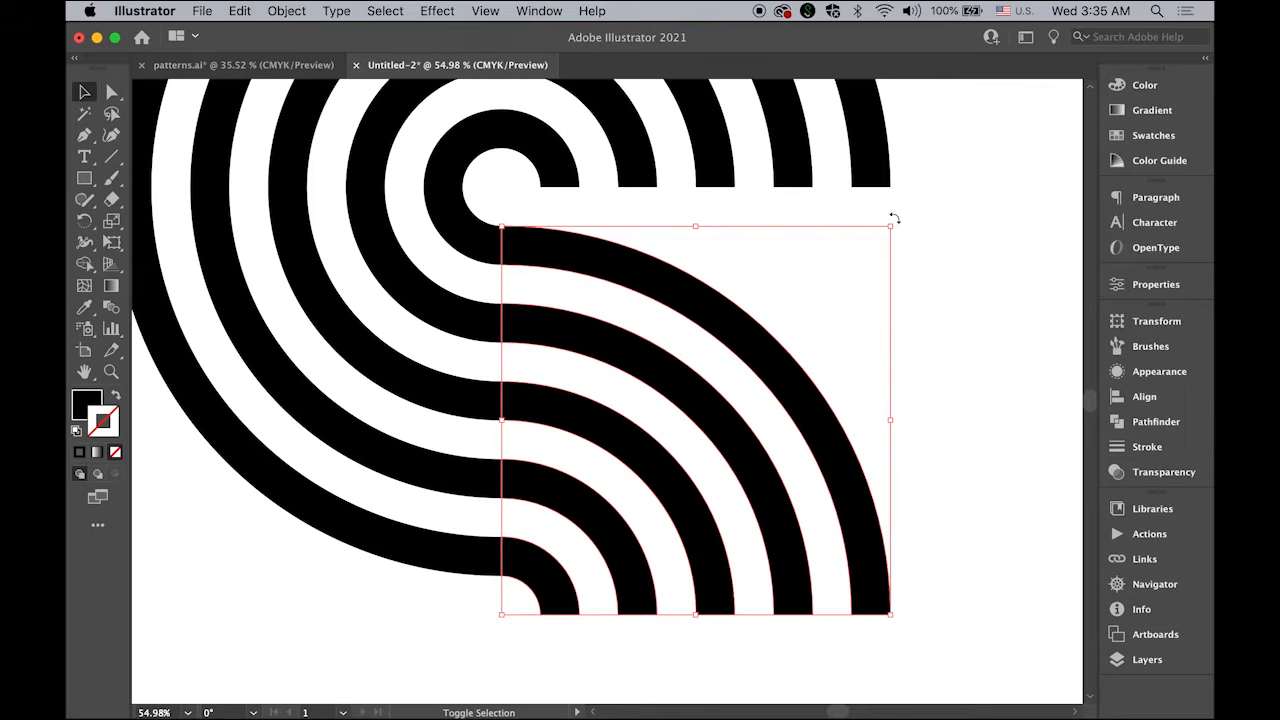
drag(923, 229, 606, 482)
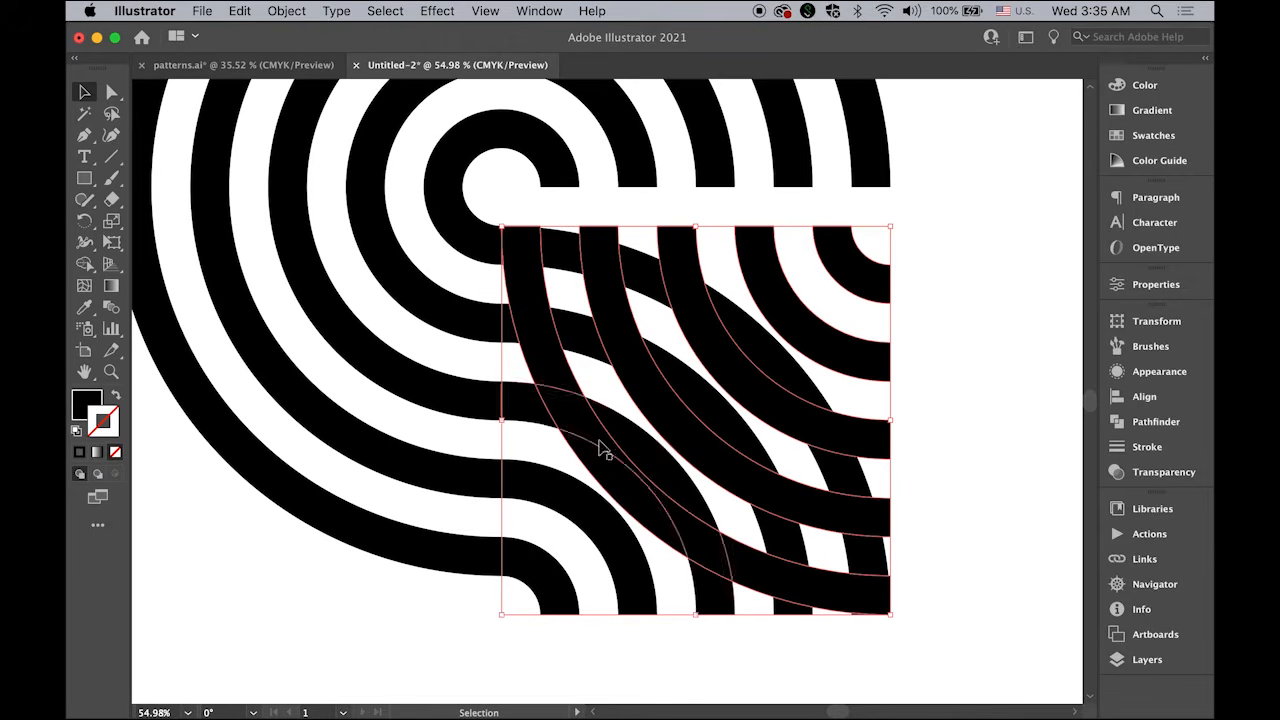
drag(538, 322, 571, 286)
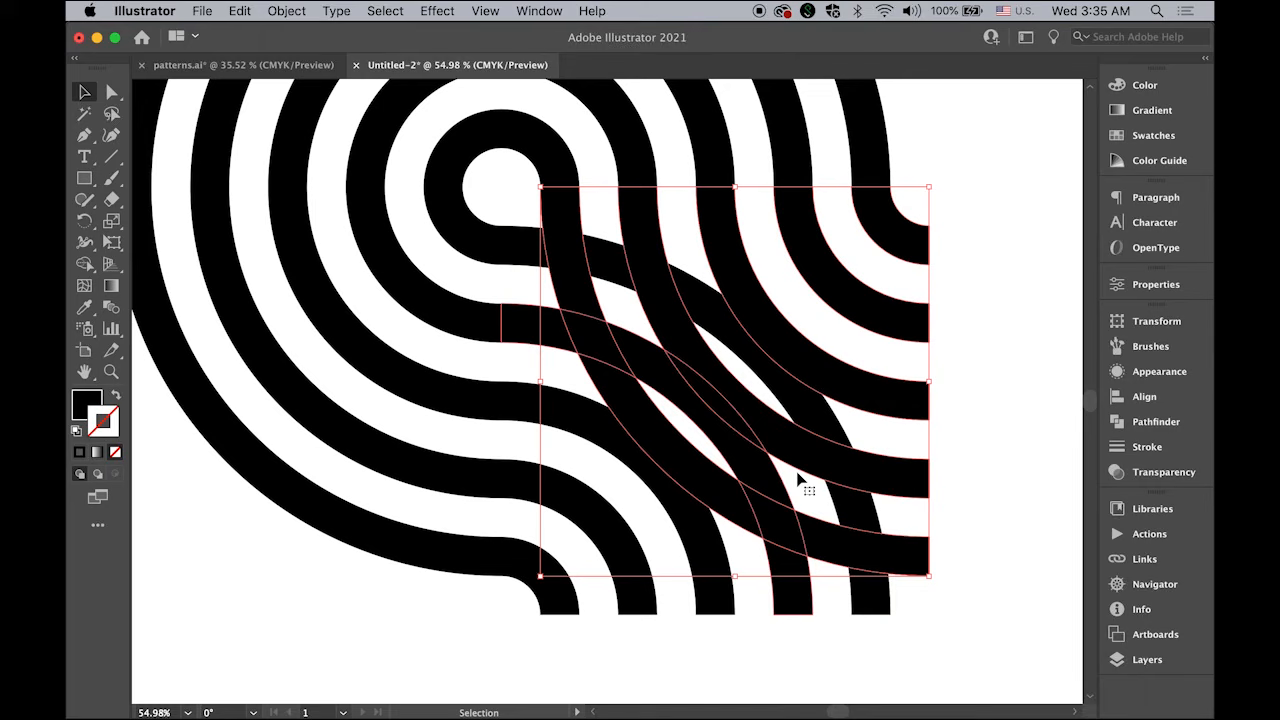
click(1000, 463)
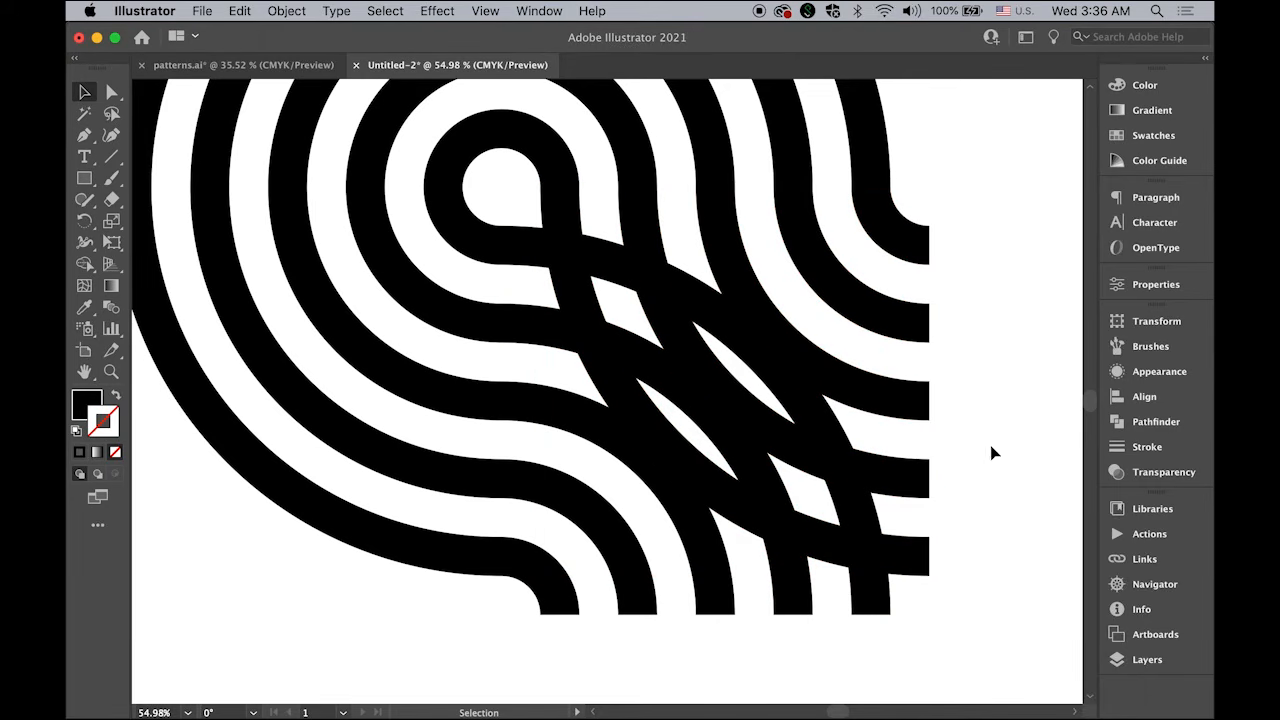
- Select the remaining three-quarter rings and delete them, keeping only the two overlapping quarter groups
drag(960, 441, 819, 422)
drag(817, 418, 760, 473)
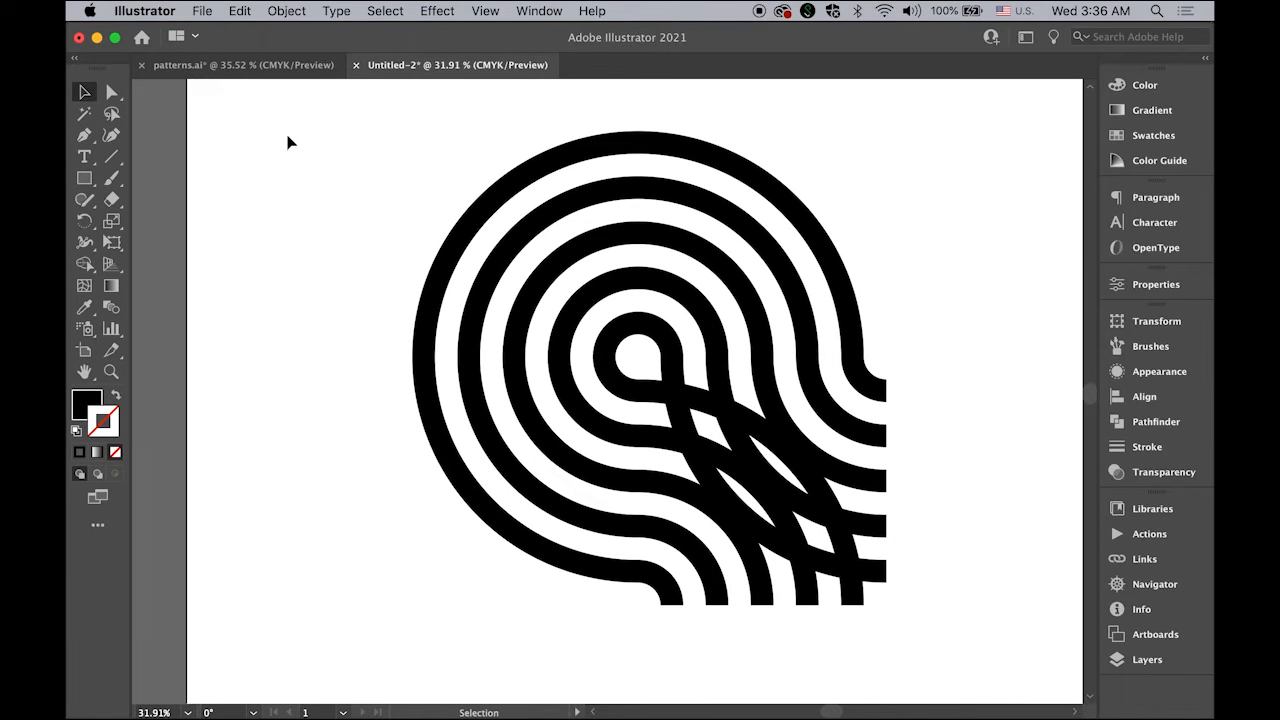
drag(355, 110, 921, 334)
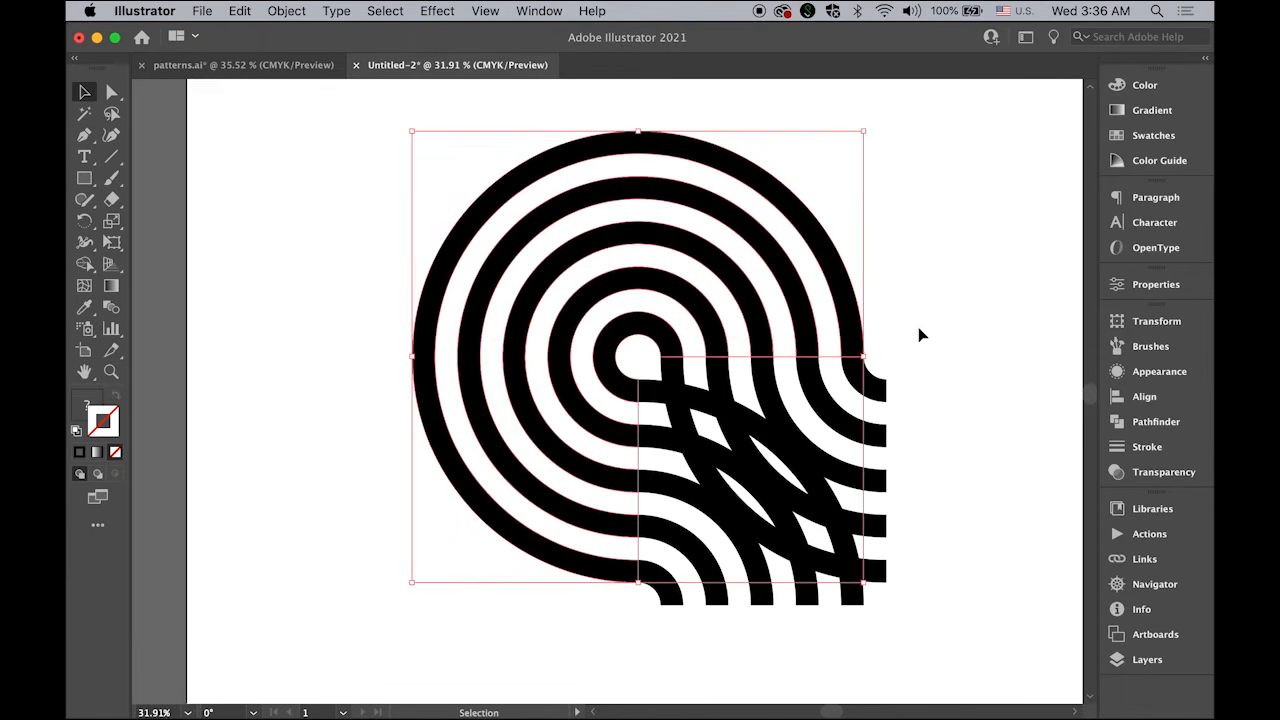
key(Delete)
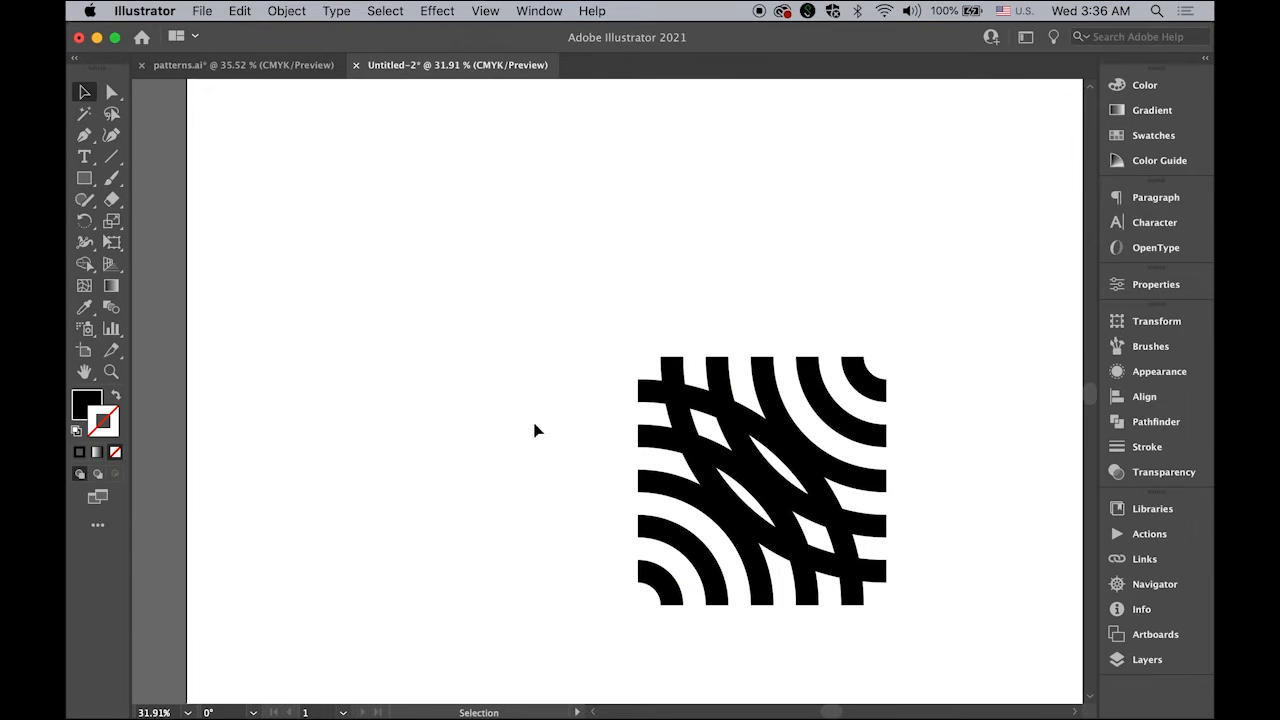
- Divide the two overlapping arc groups with Pathfinder, then ungroup and deselect the resulting pieces
drag(561, 289, 1004, 632)
key(space)
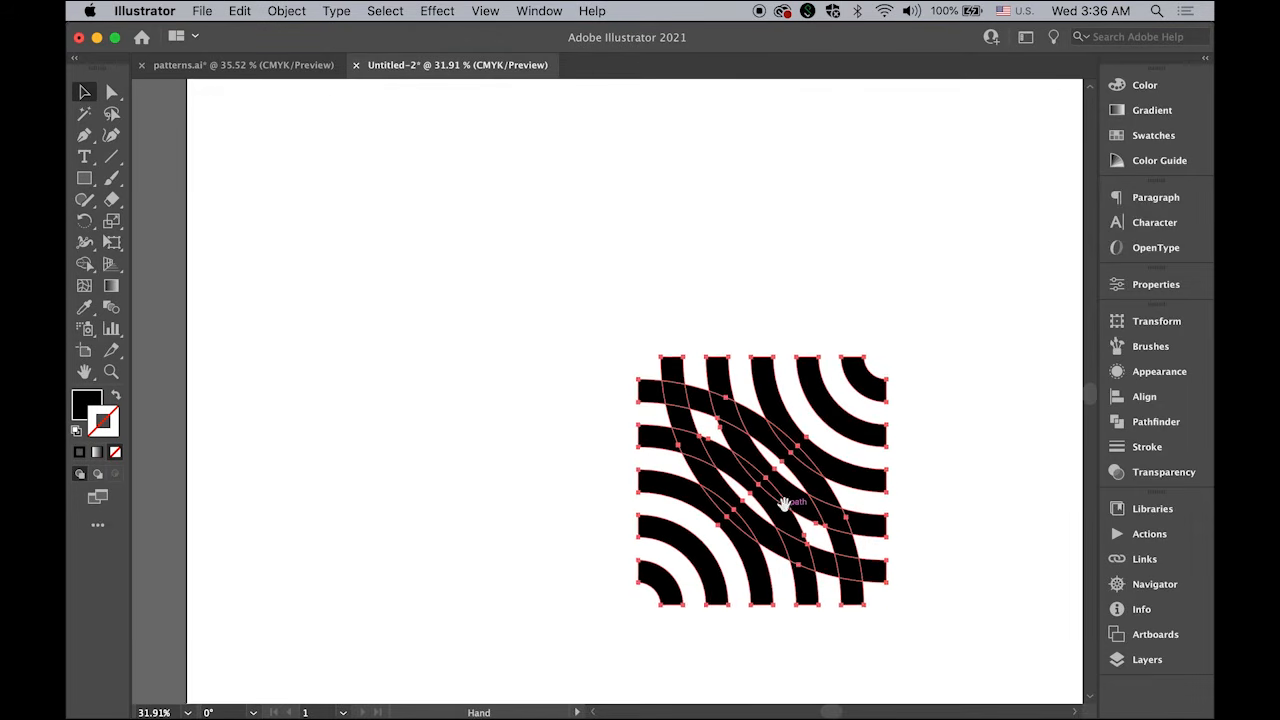
mouse_move(786, 503)
mouse_down()
mouse_move(597, 463)
mouse_move(835, 473)
mouse_move(640, 414)
mouse_move(625, 413)
mouse_move(751, 451)
mouse_move(795, 487)
mouse_up()
key(ctrl+space)
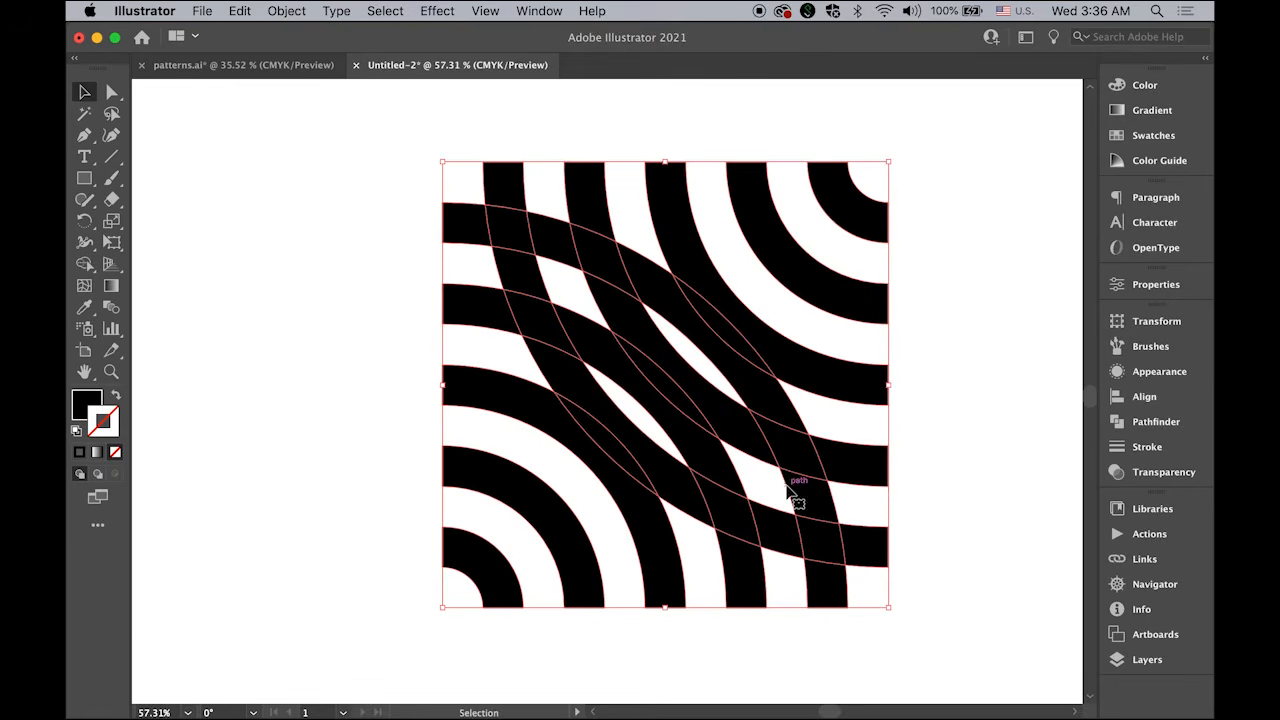
click(1149, 424)
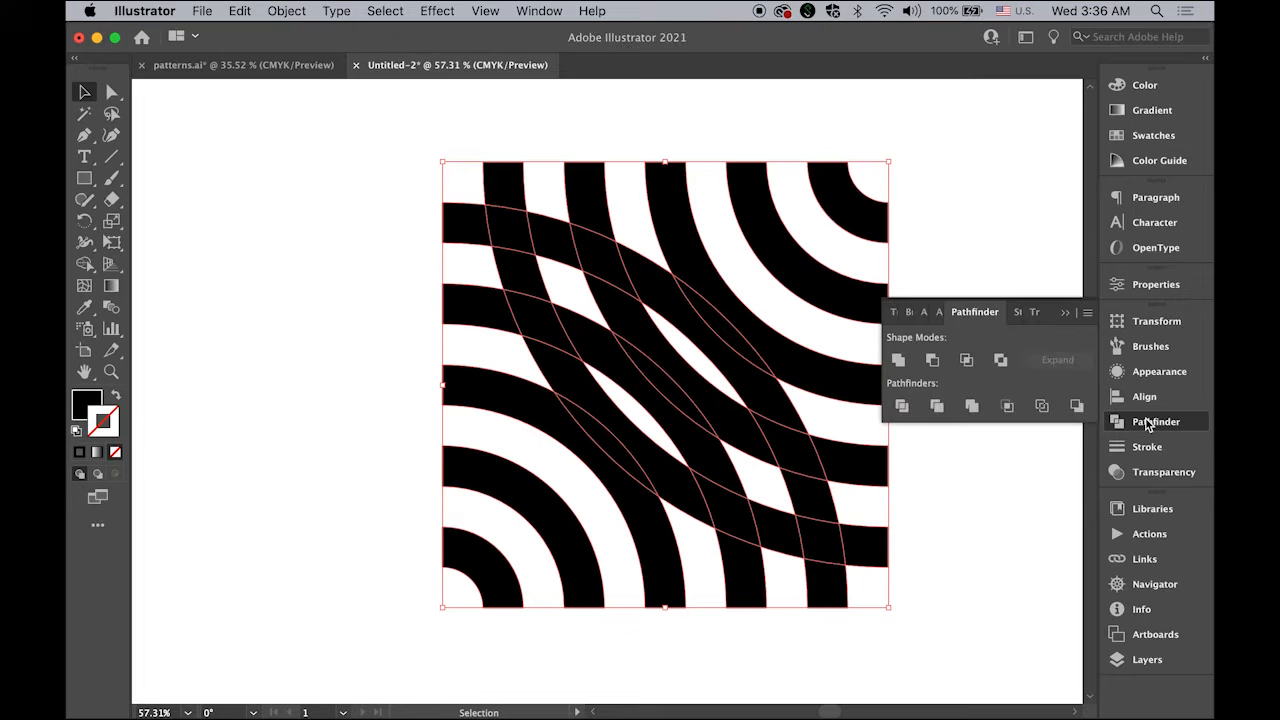
click(901, 406)
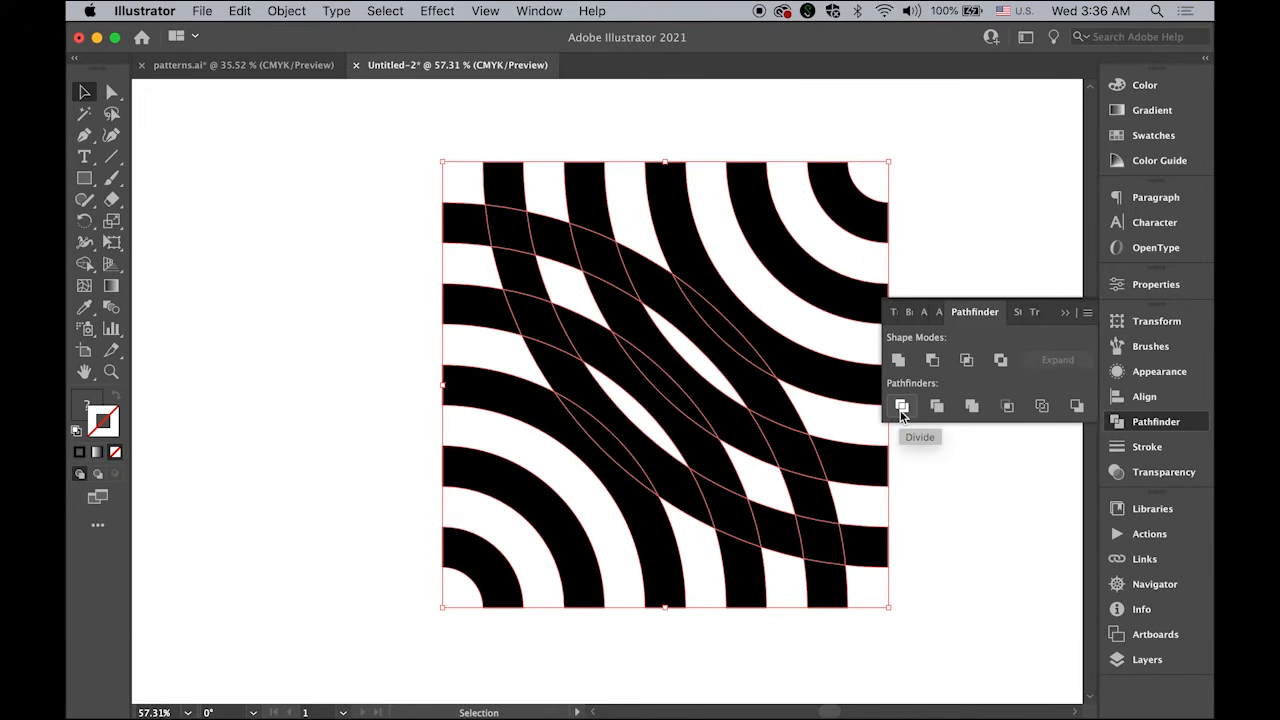
click(240, 11)
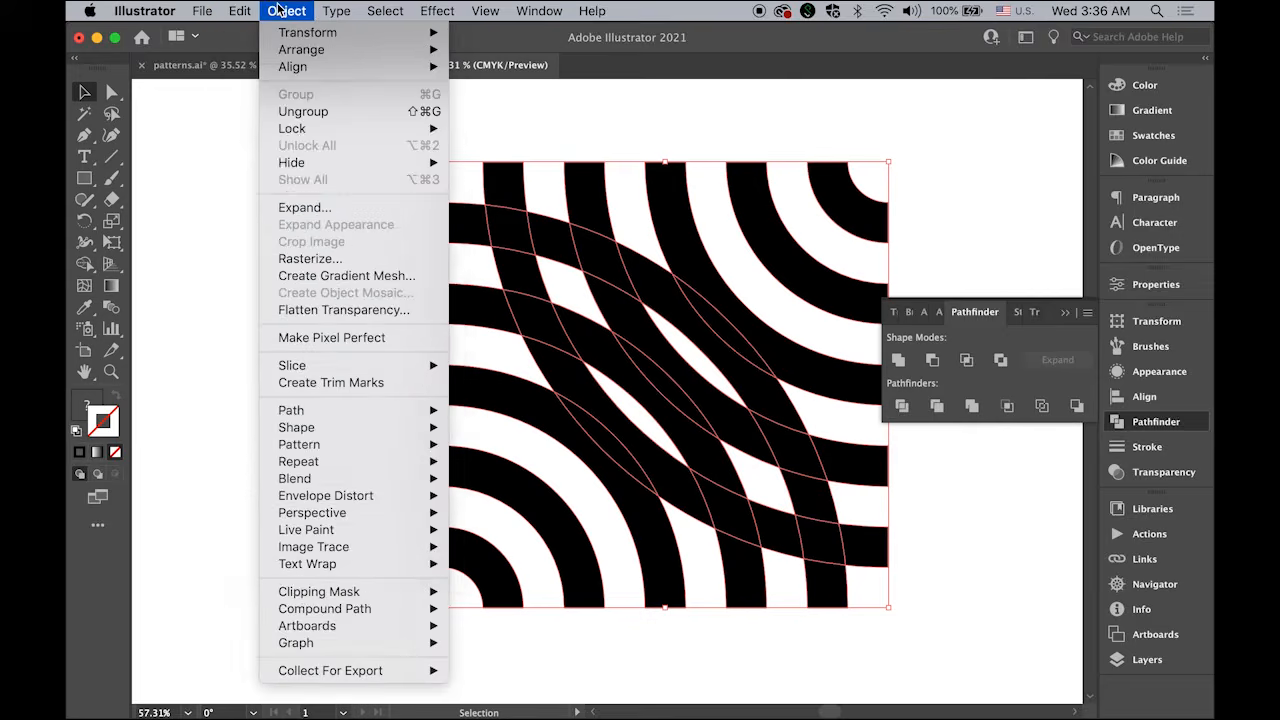
click(330, 111)
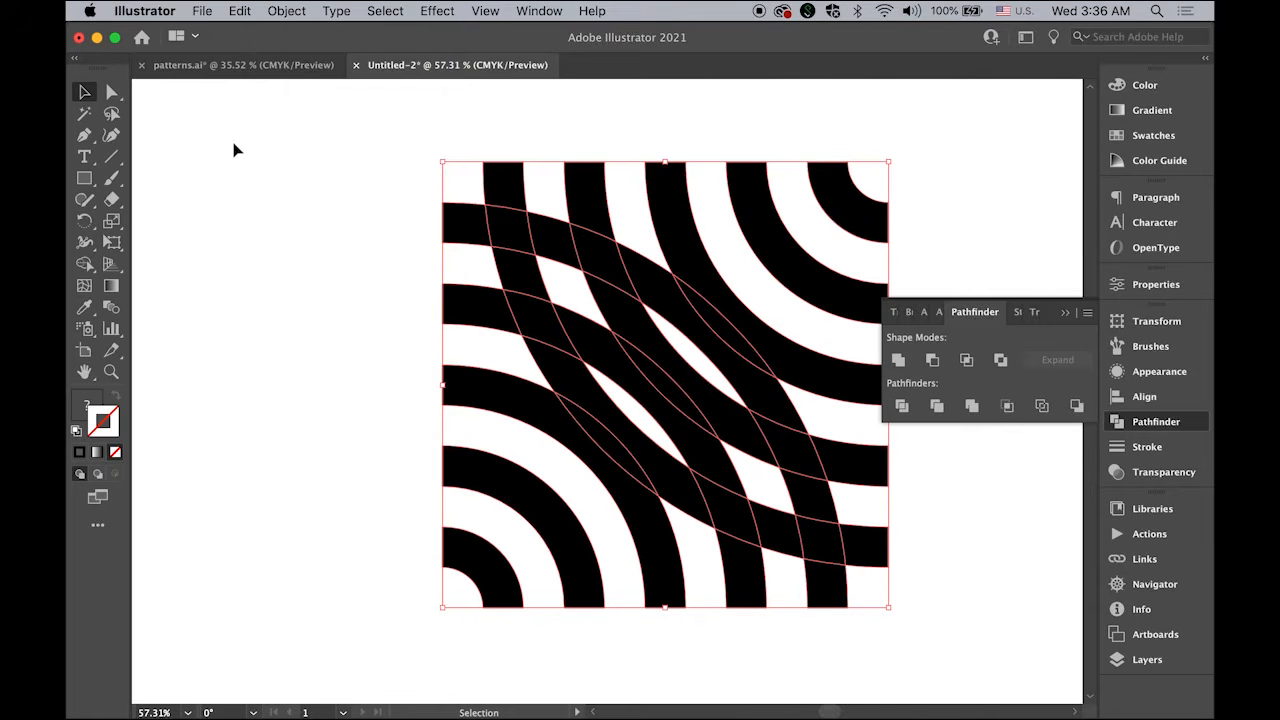
click(234, 150)
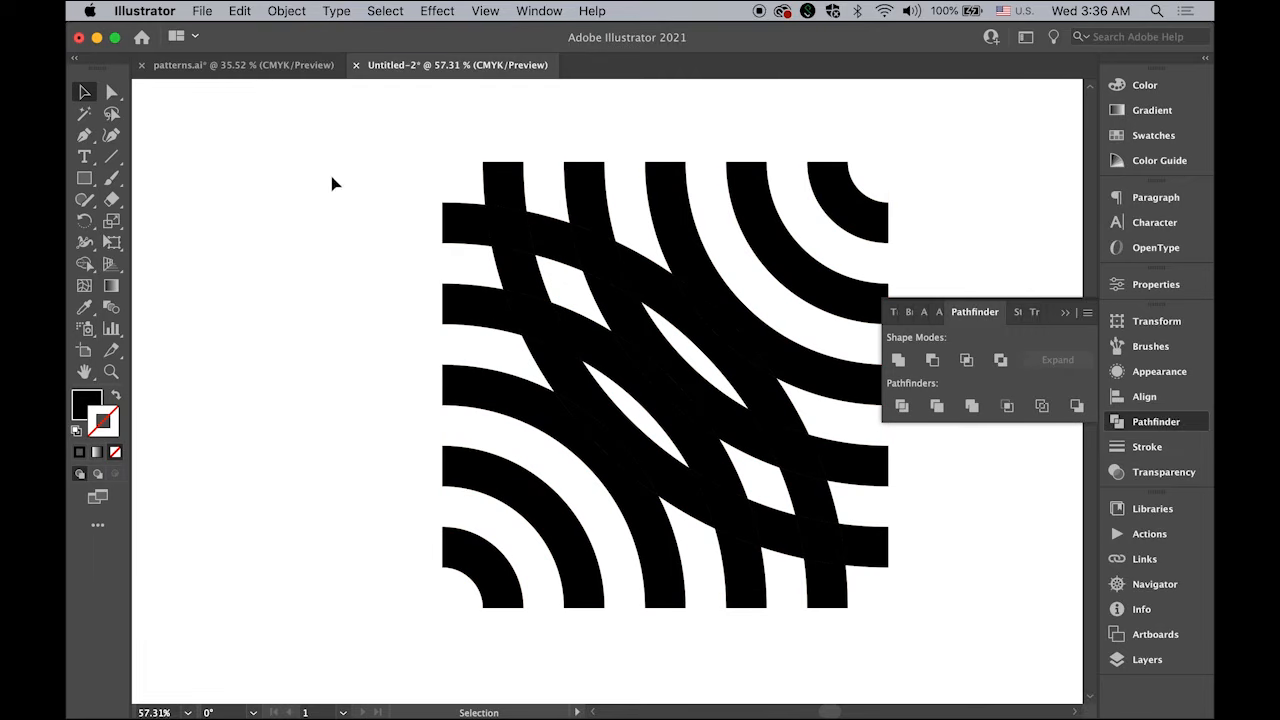
- Delete the divided pieces crossing the white gap between the third and fourth arcs counted from the upper-right corner
click(652, 291)
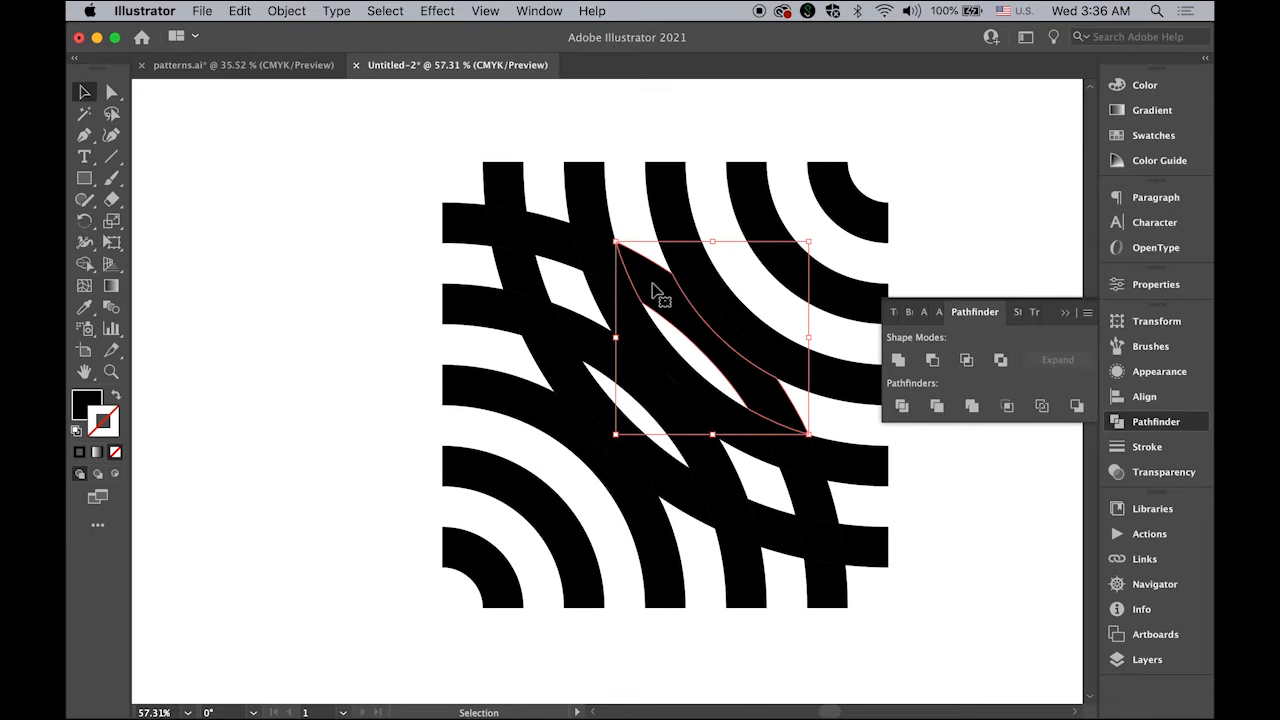
key(Delete)
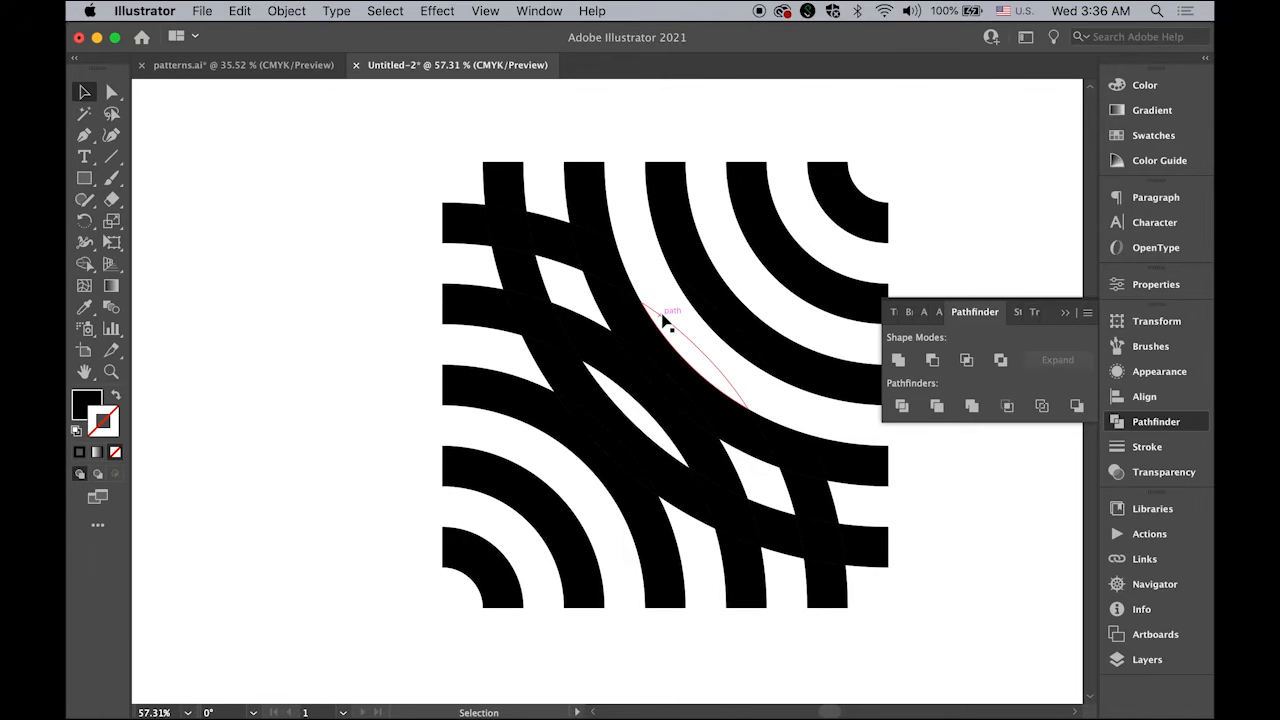
click(662, 316)
key(Delete)
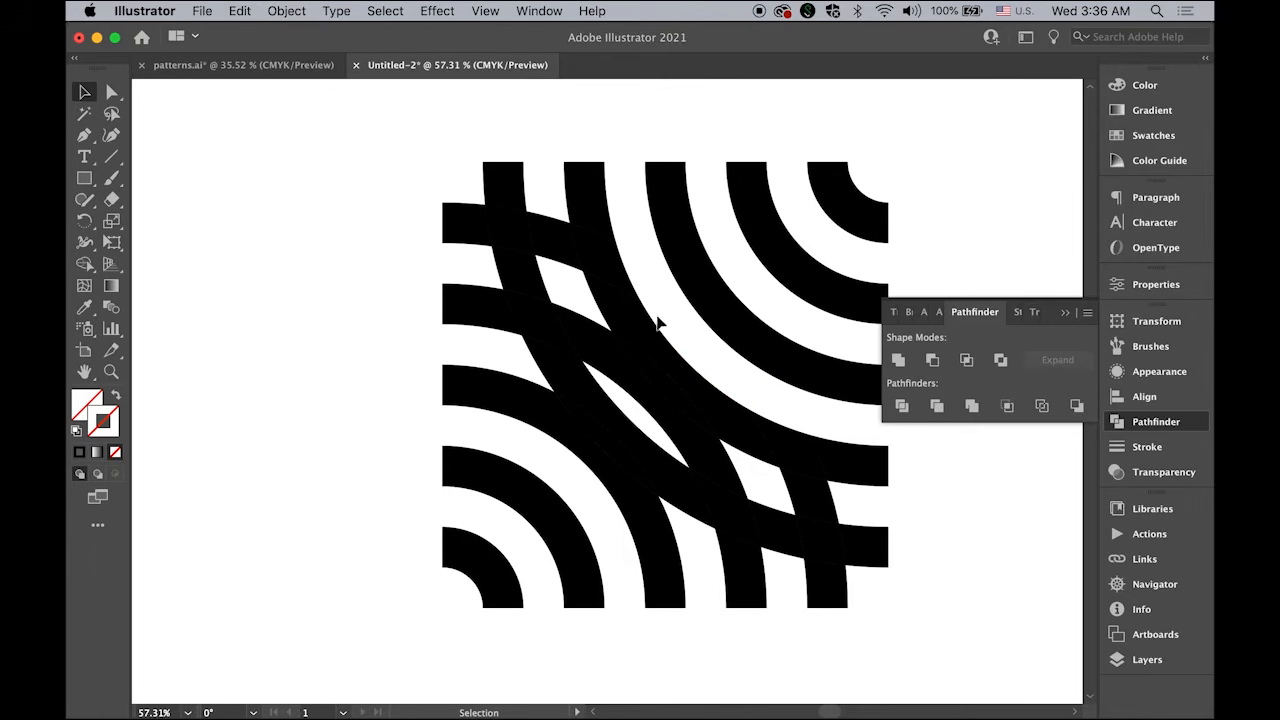
- Delete all divided pieces crossing the white gap between the fourth and fifth arcs counted from the upper-right corner
click(548, 240)
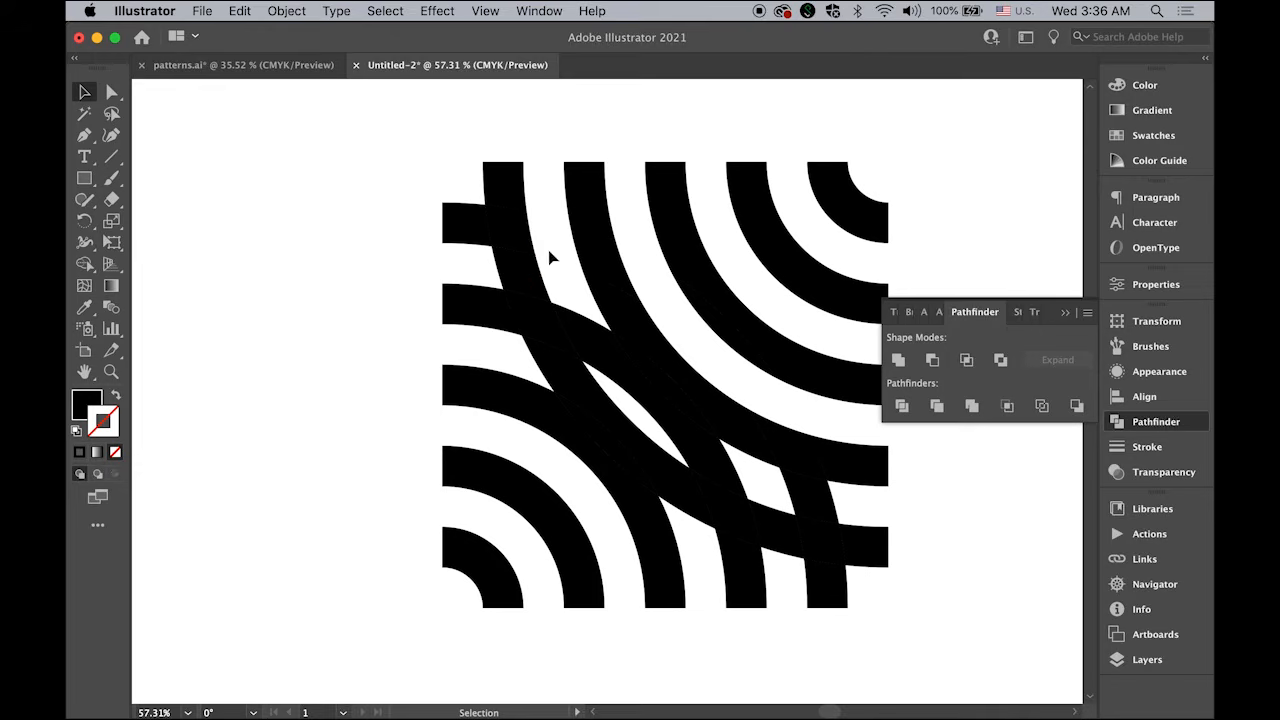
click(553, 264)
key(Delete)
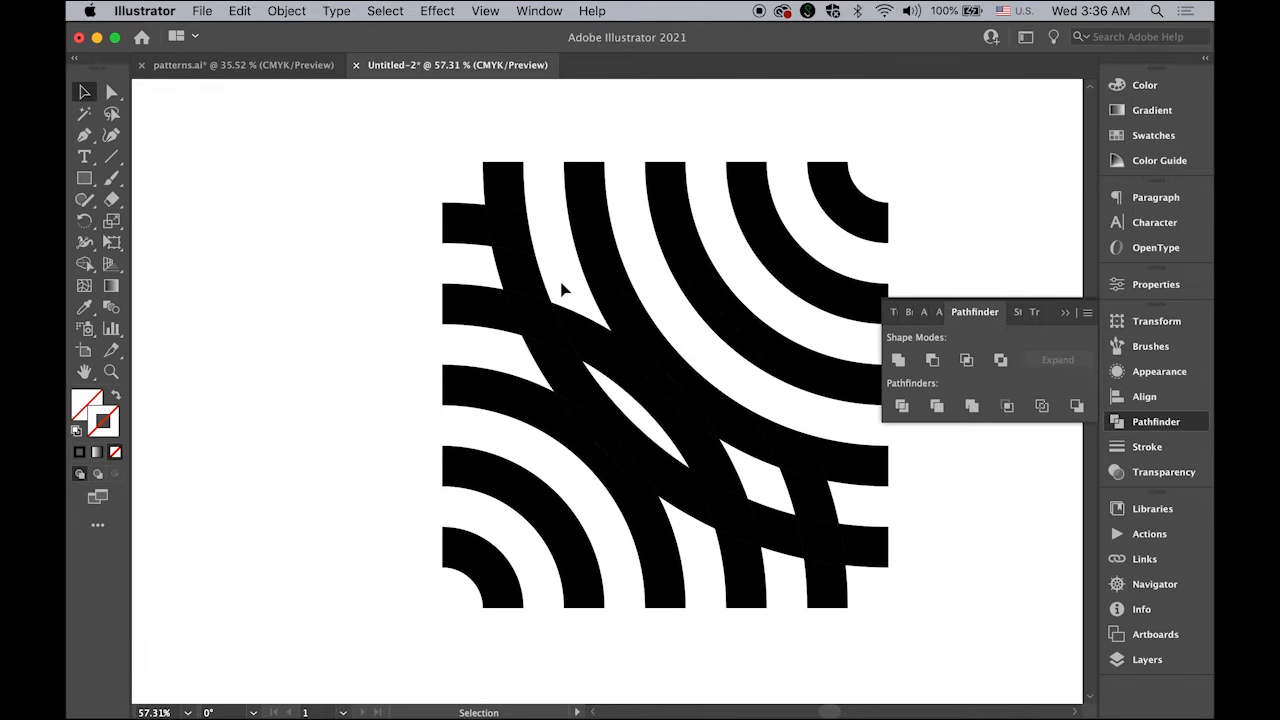
click(590, 336)
key(Delete)
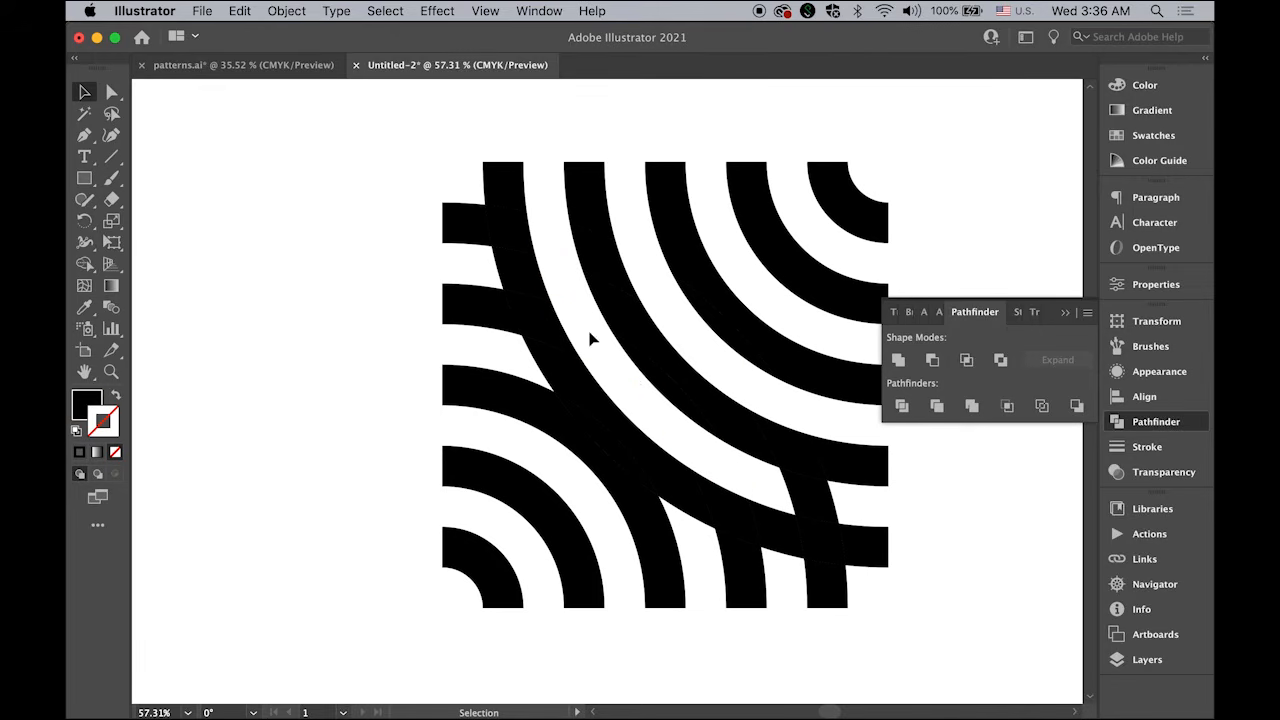
click(640, 408)
key(Delete)
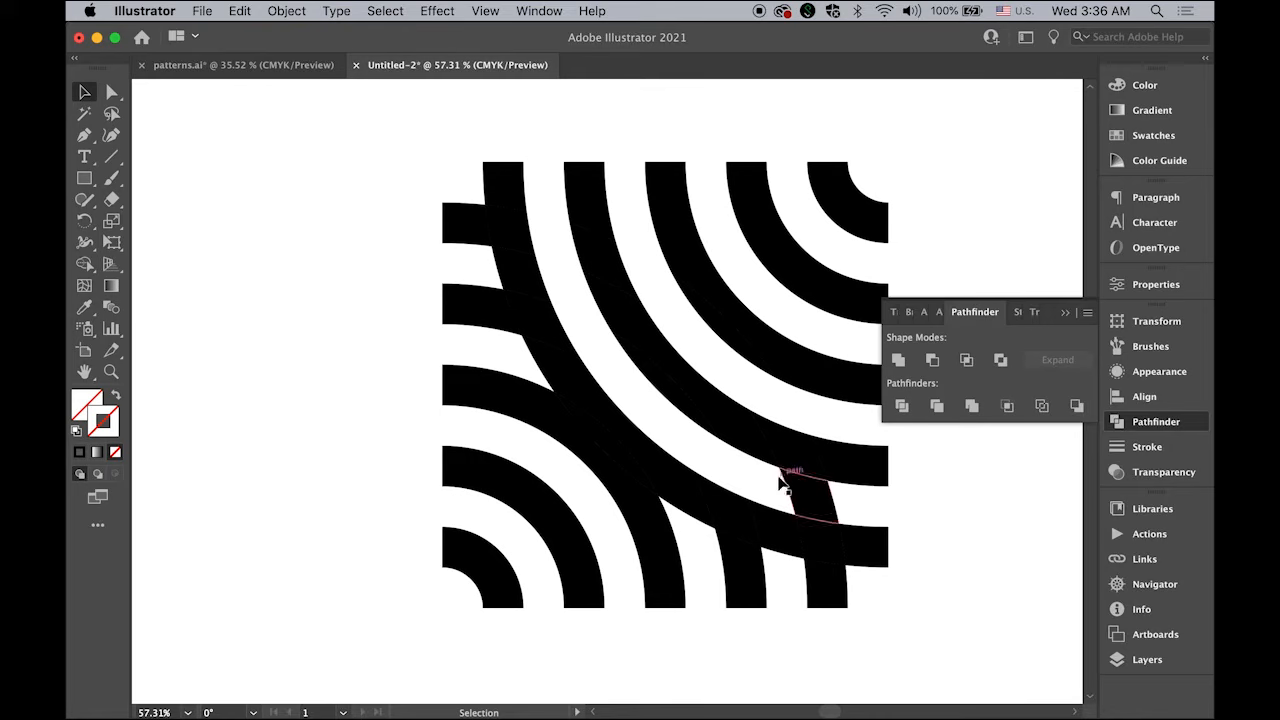
click(737, 486)
key(Delete)
click(806, 497)
key(Delete)
click(1065, 312)
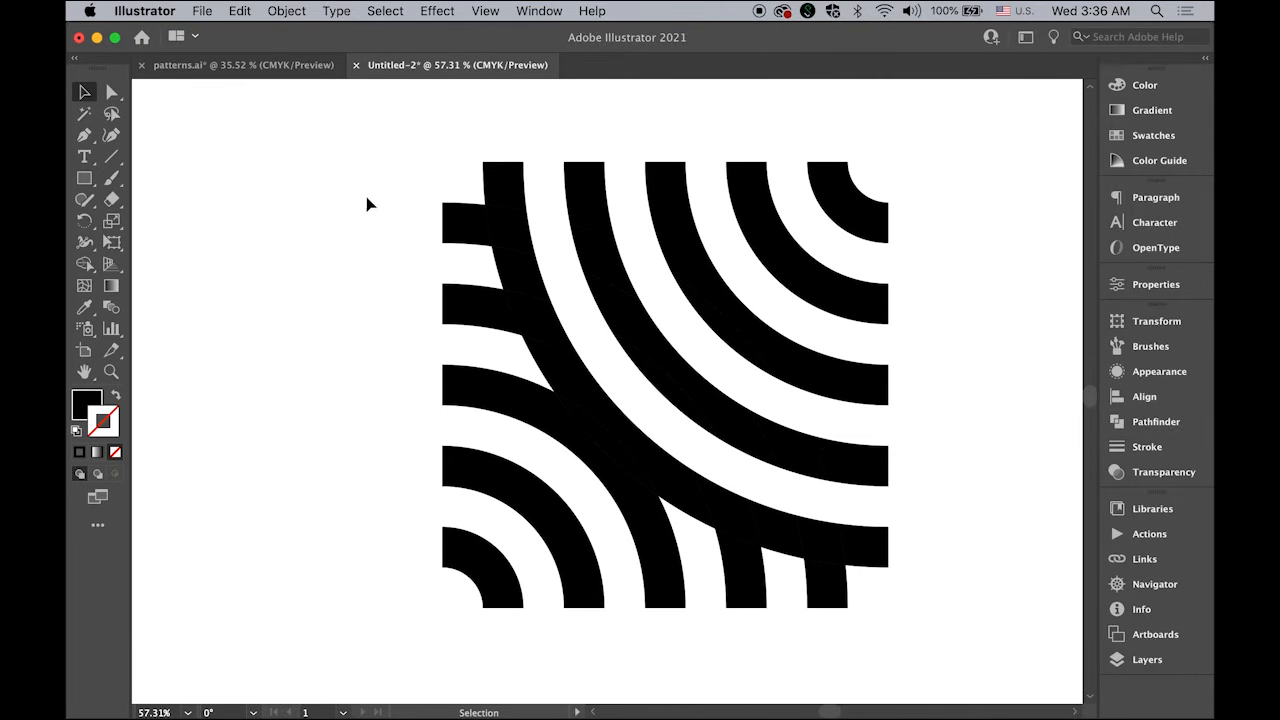
- Select all remaining pieces of the tile and unite them with Pathfinder
drag(316, 128, 988, 651)
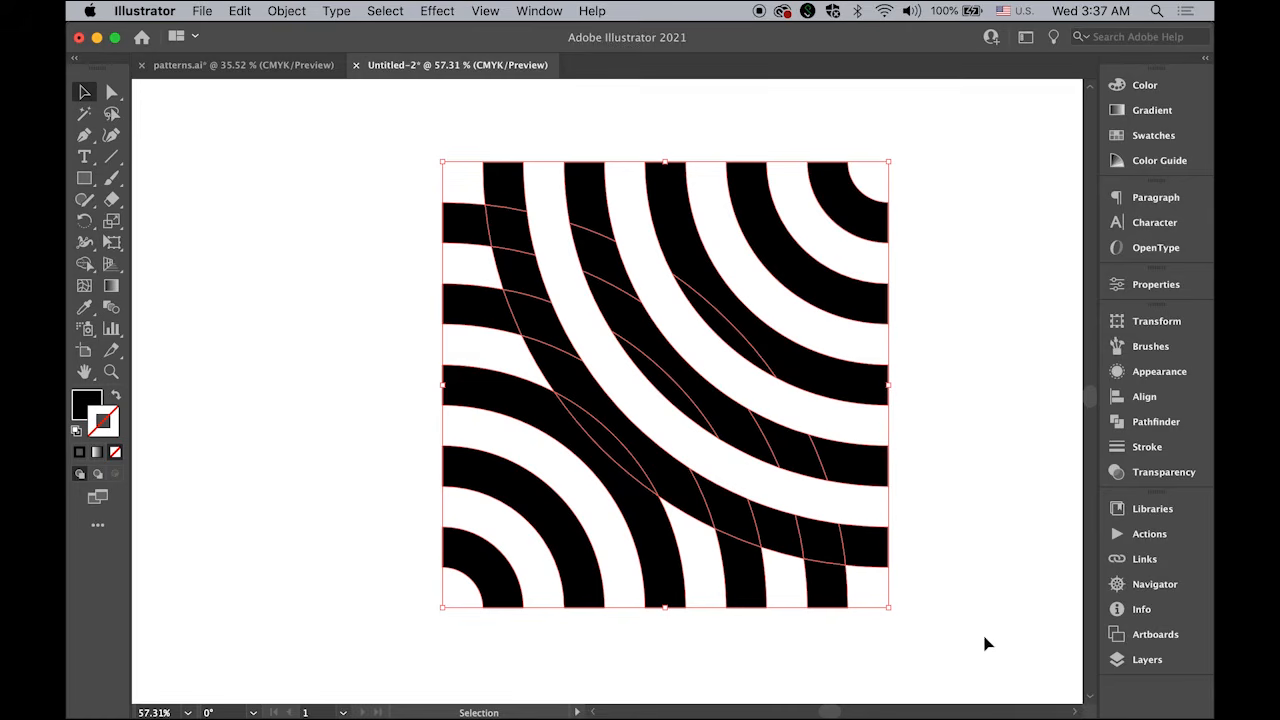
click(1152, 421)
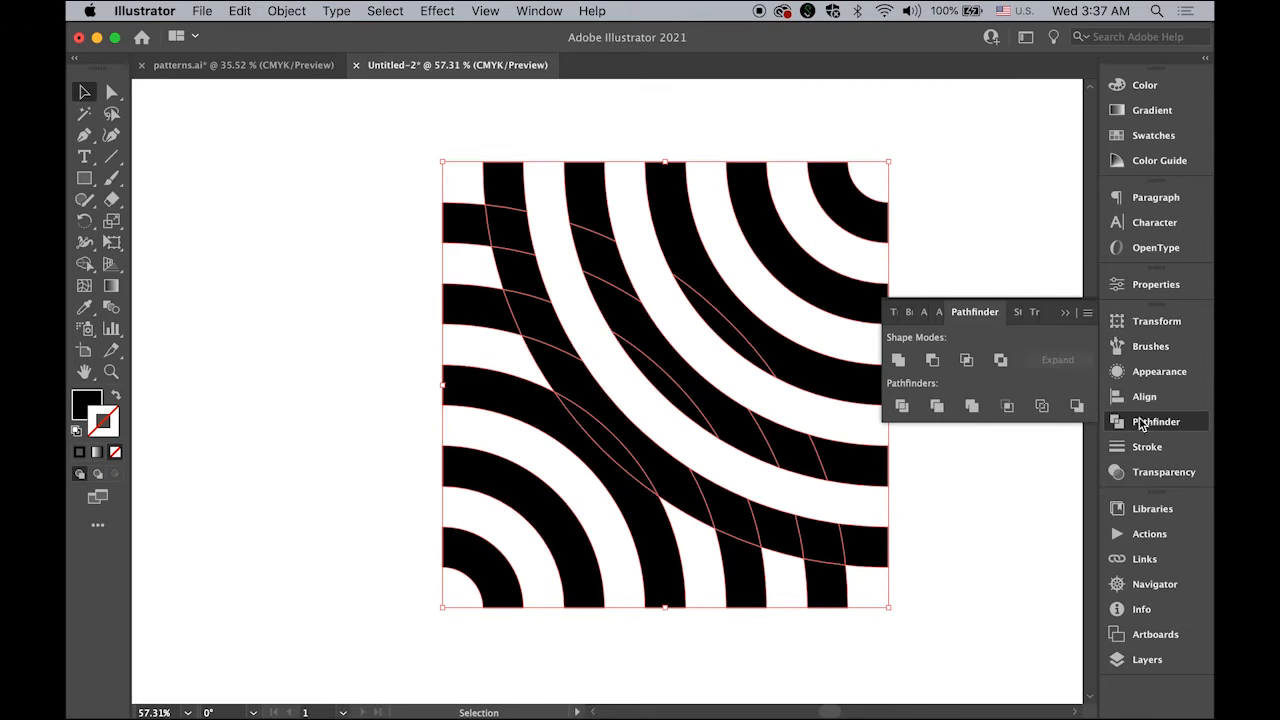
click(900, 360)
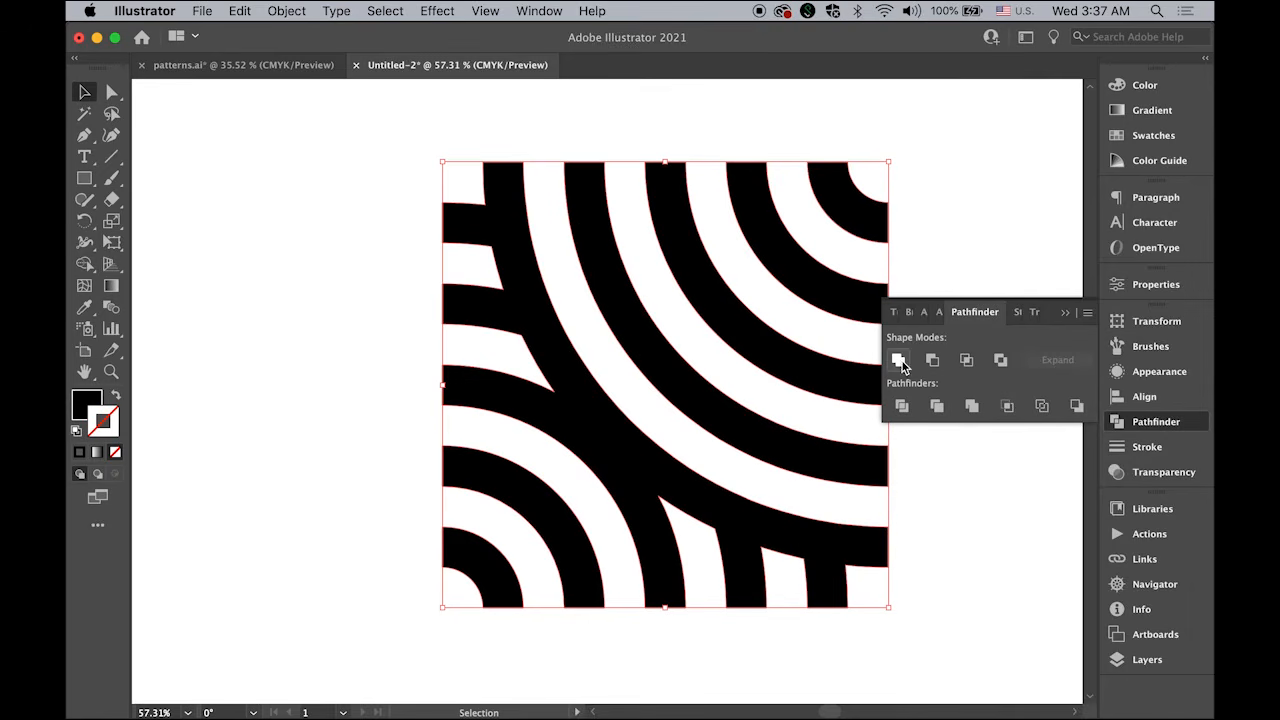
click(1063, 315)
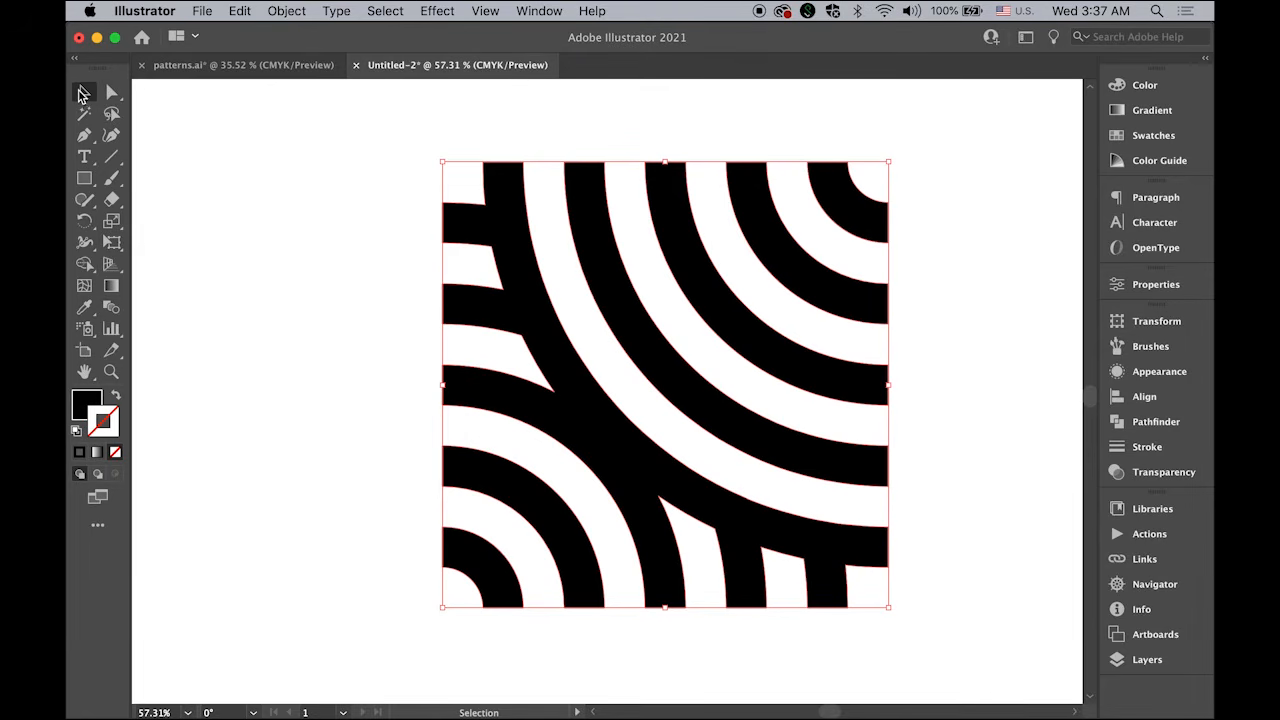
- Scale the united tile down proportionally to about 45% of its size and place it slightly higher on the artboard
drag(608, 310, 378, 248)
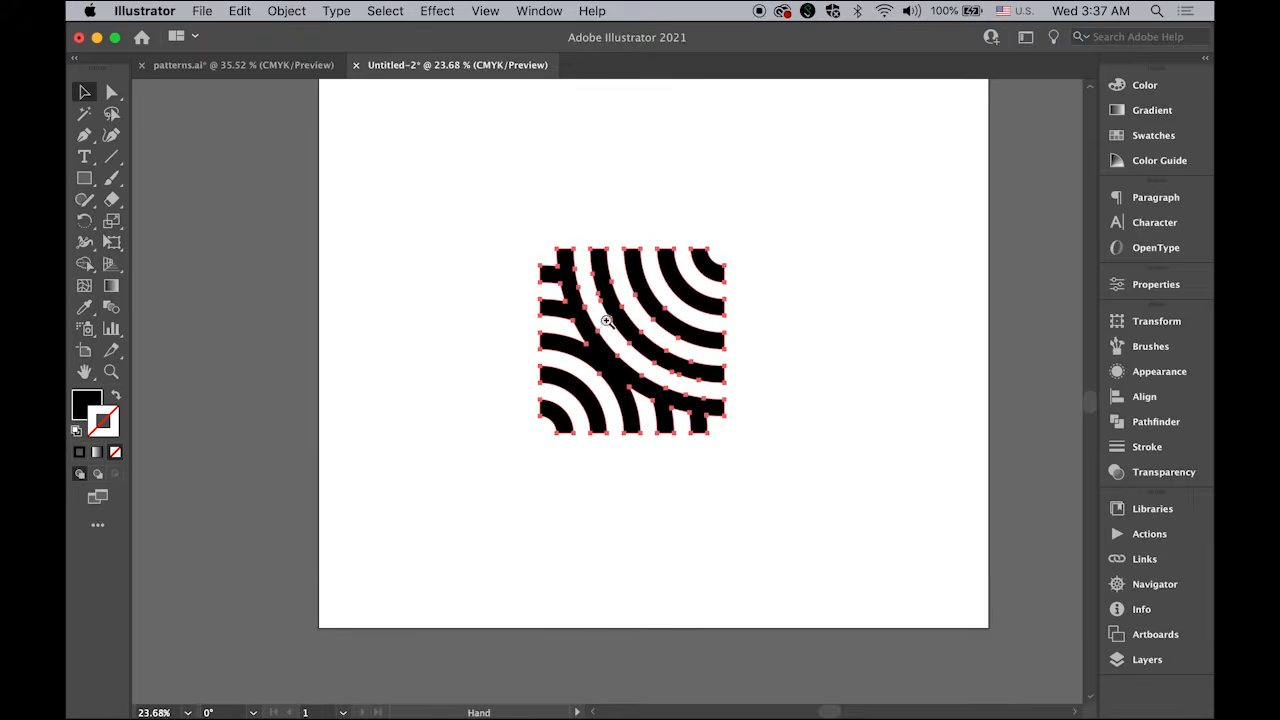
drag(622, 334, 601, 373)
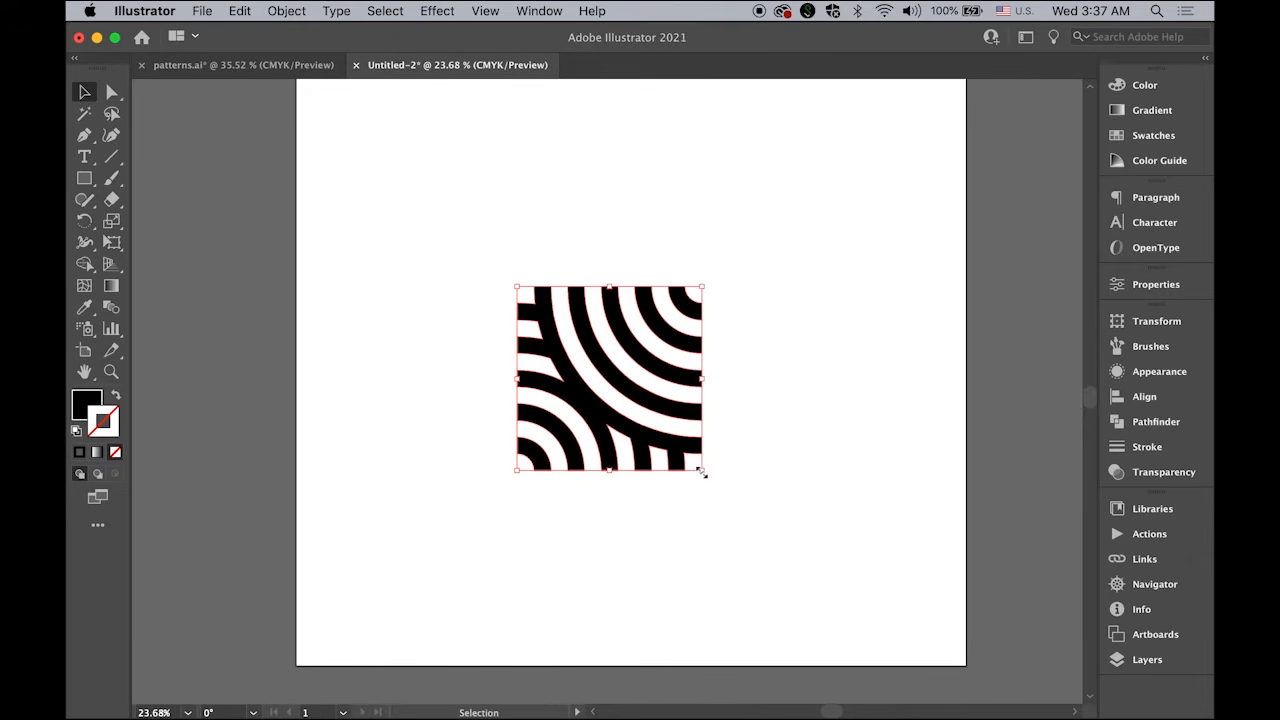
drag(702, 472, 598, 336)
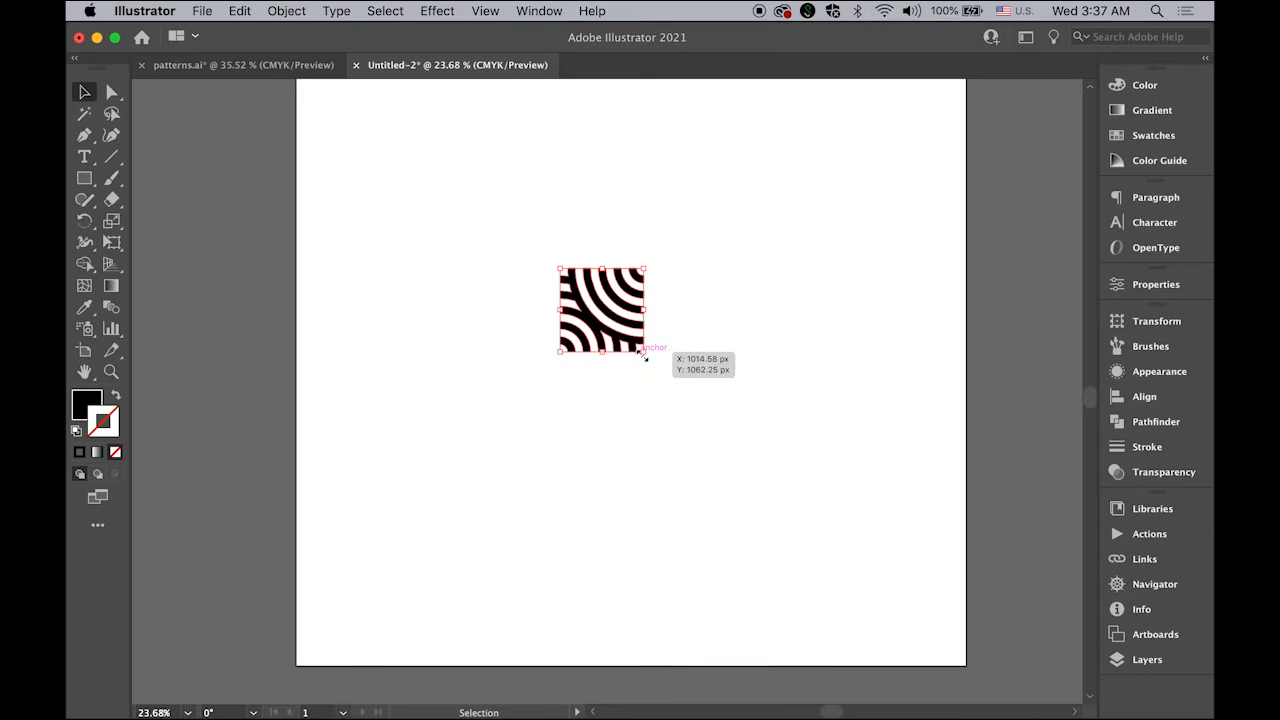
drag(590, 315, 665, 353)
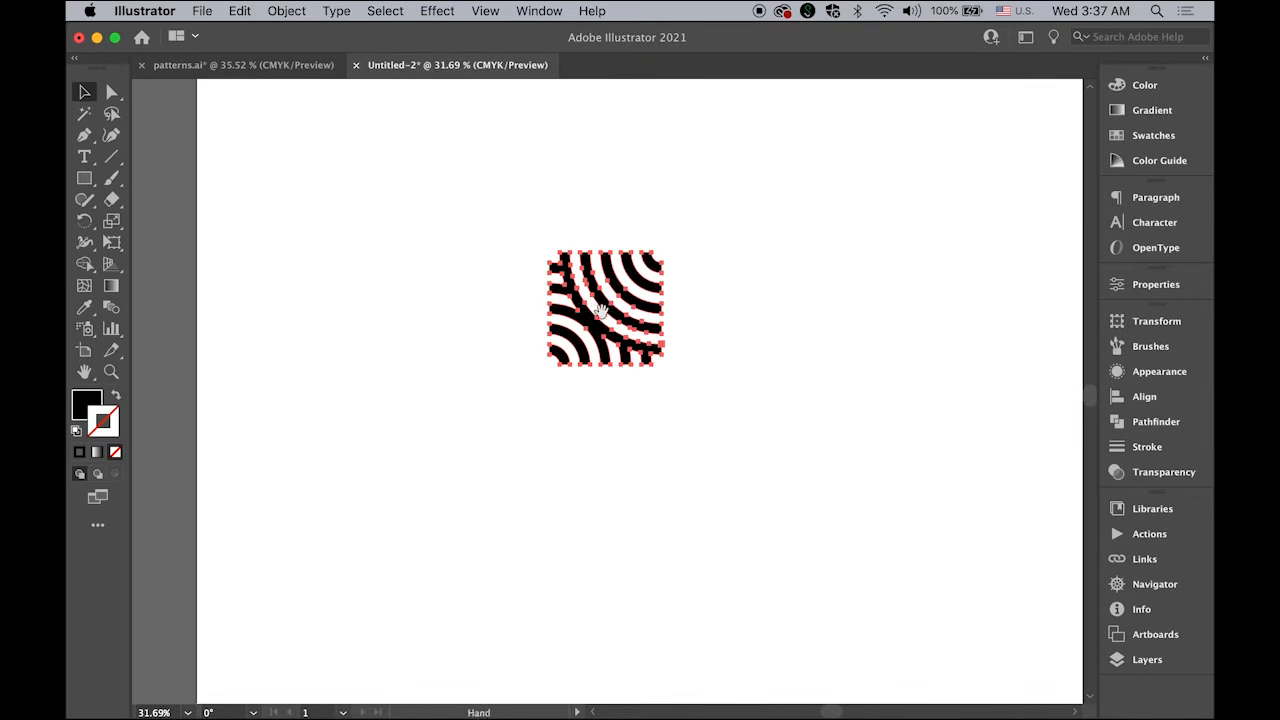
drag(601, 312, 700, 364)
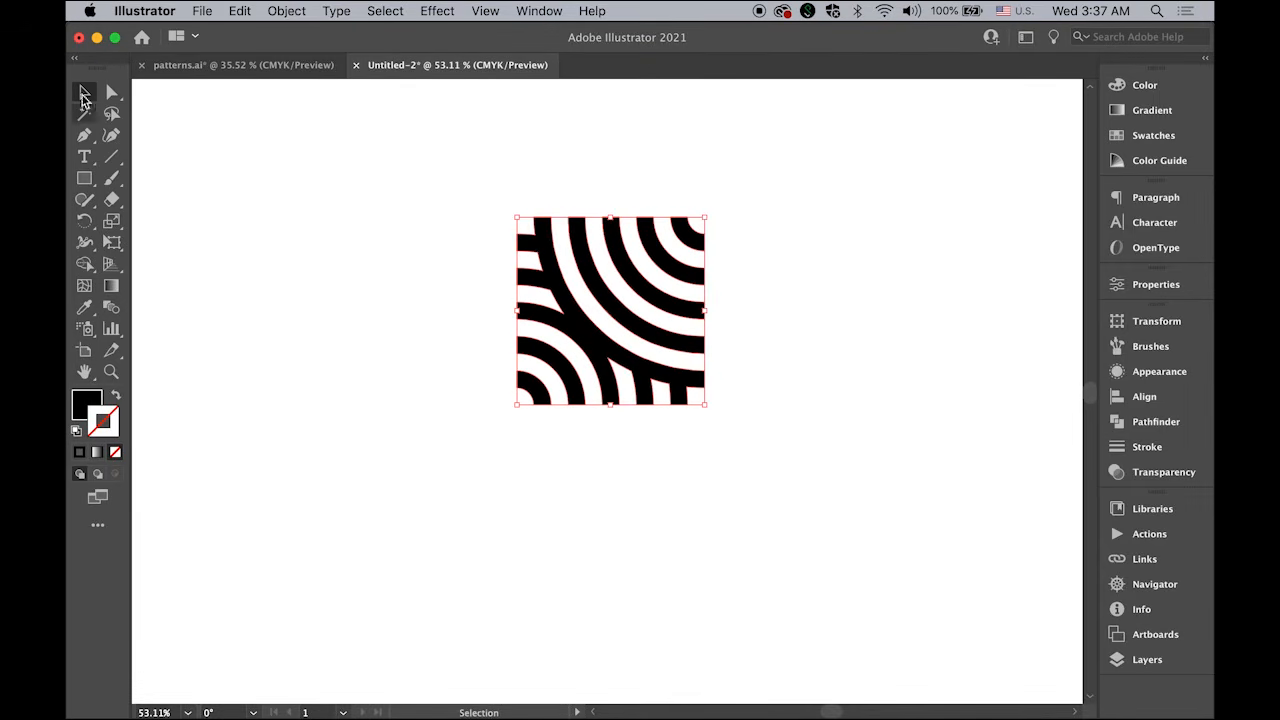
- Duplicate the tile directly to its right with touching edges and rotate the copy 90° counterclockwise
click(84, 95)
drag(576, 333, 762, 340)
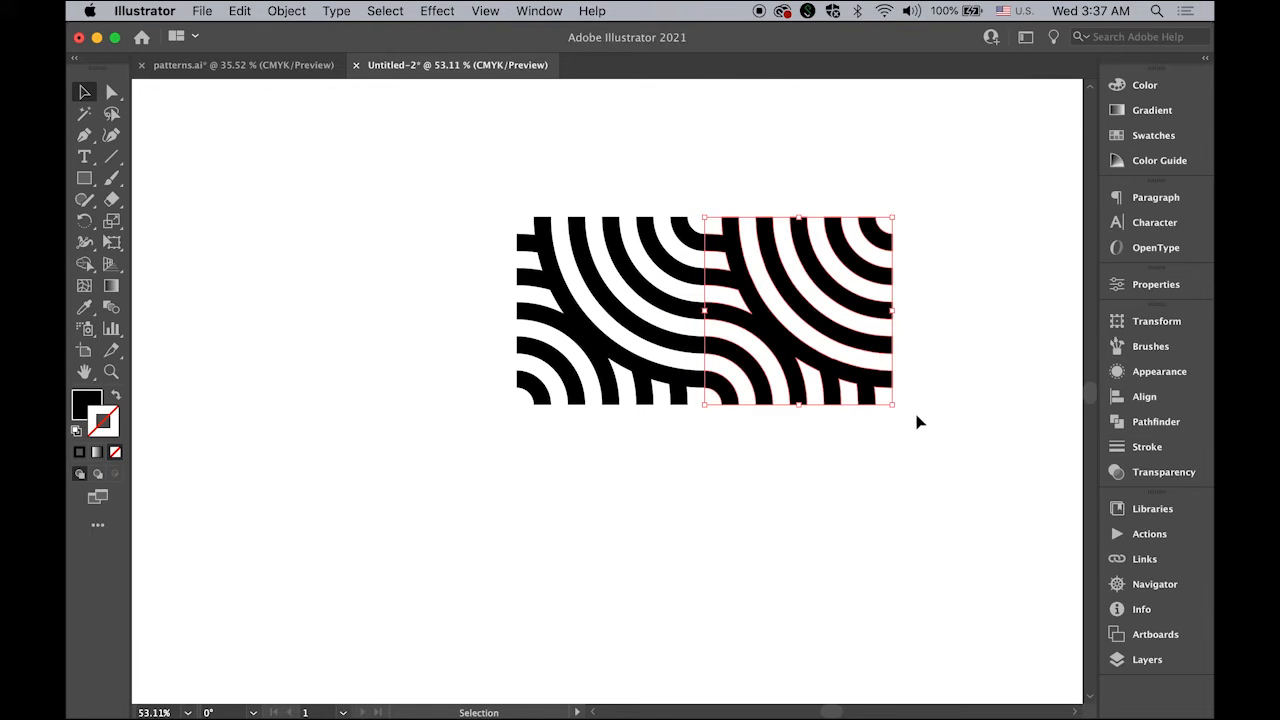
drag(897, 411, 904, 252)
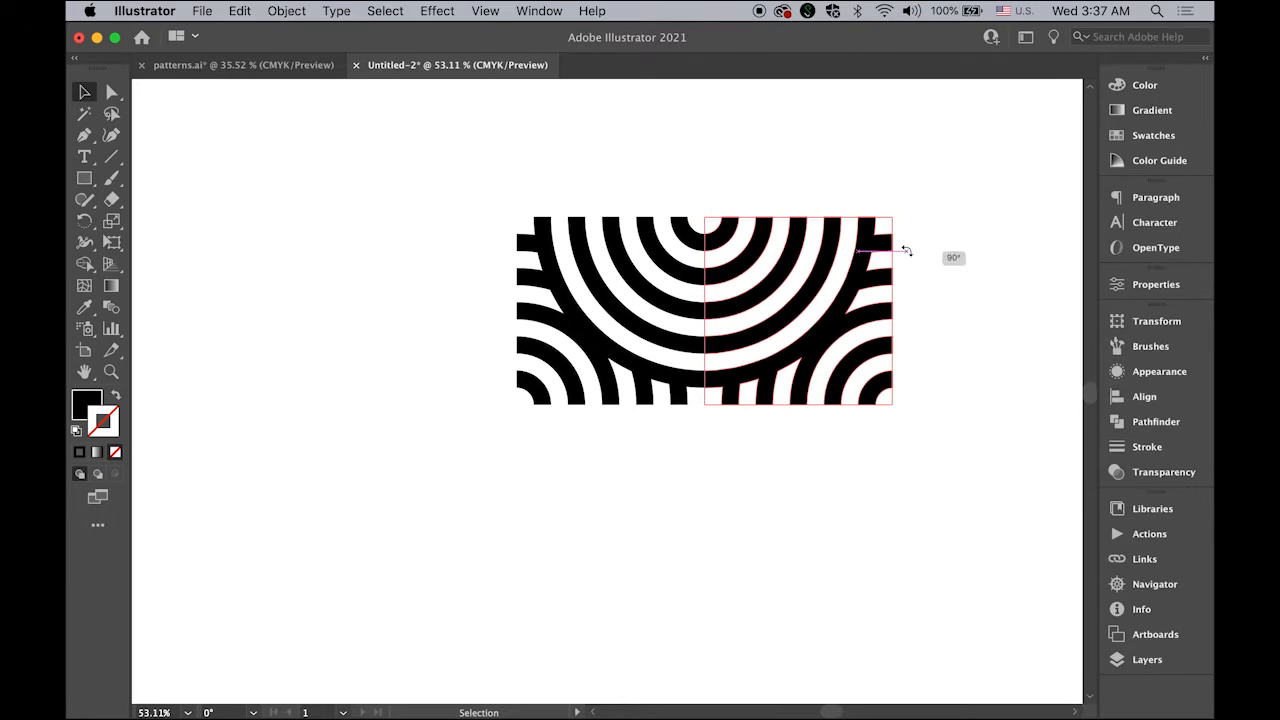
click(820, 546)
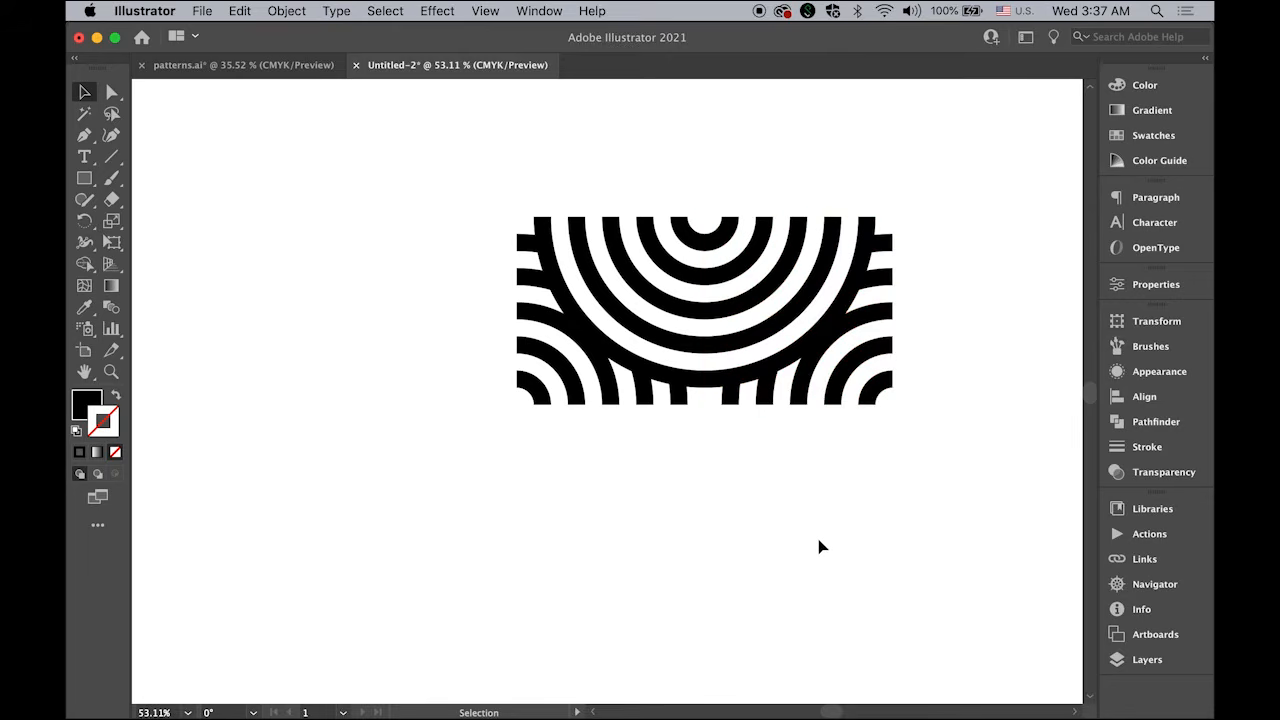
- Copy the rotated tile to directly below the original tile so their edges meet, leaving the source in place
click(830, 306)
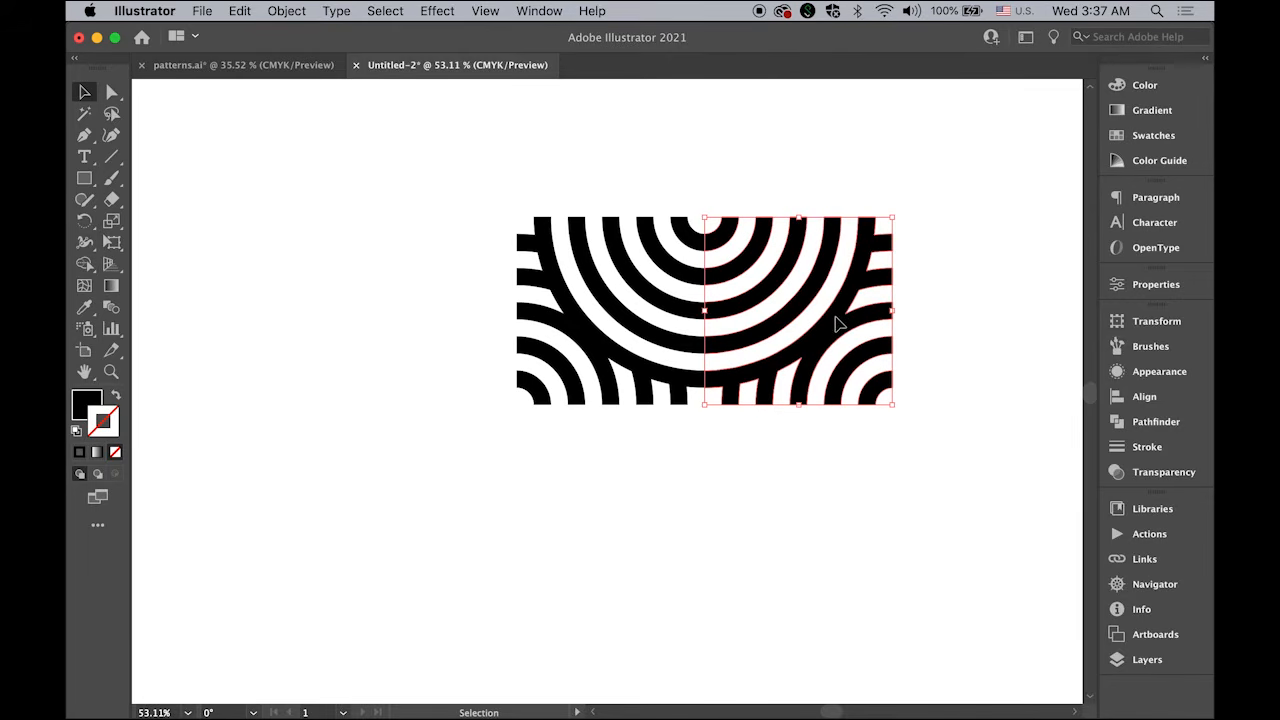
drag(838, 322, 650, 510)
click(822, 531)
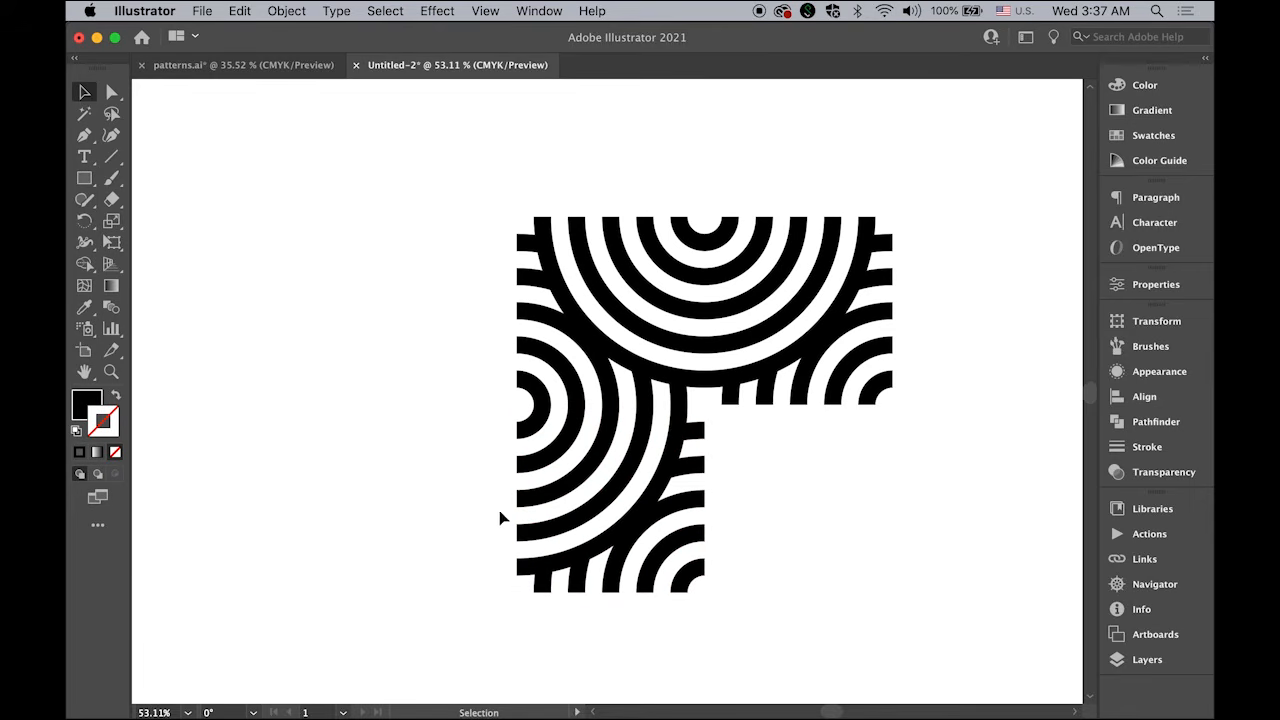
- Copy the lower-left tile into the empty lower-right corner of the 2 × 2 block and rotate the copy 90° counterclockwise
click(645, 505)
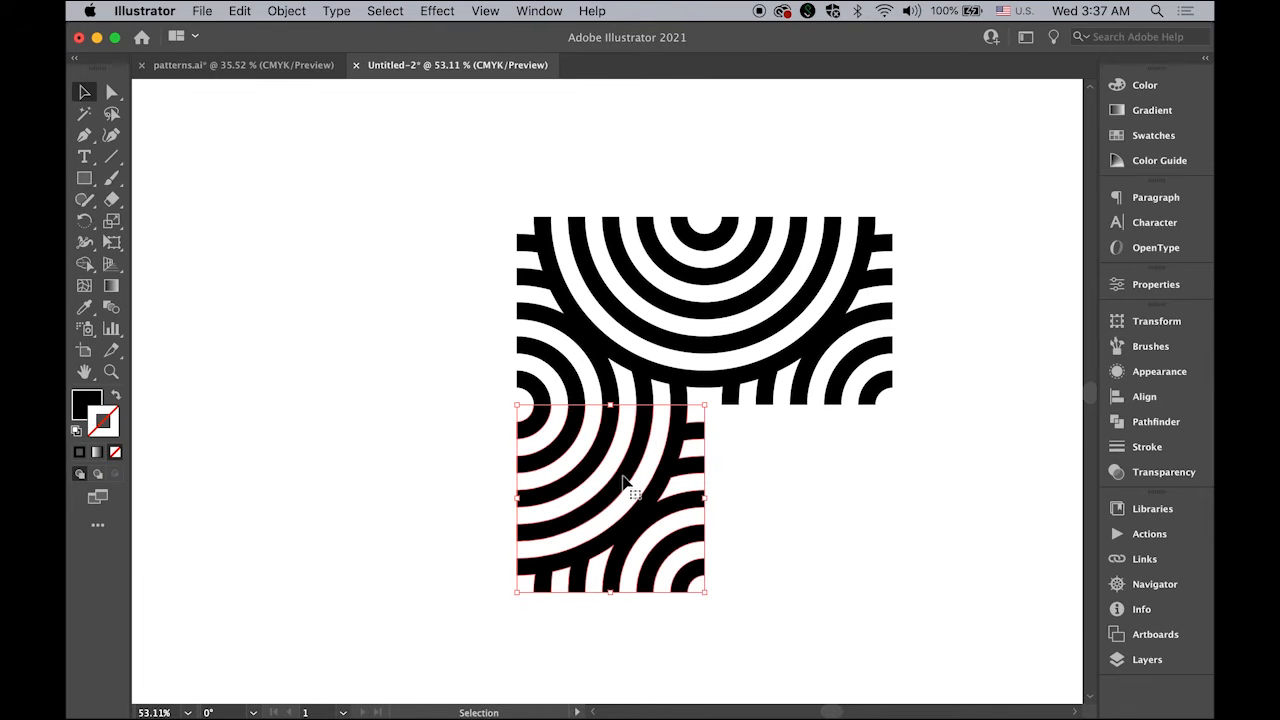
drag(622, 485, 812, 500)
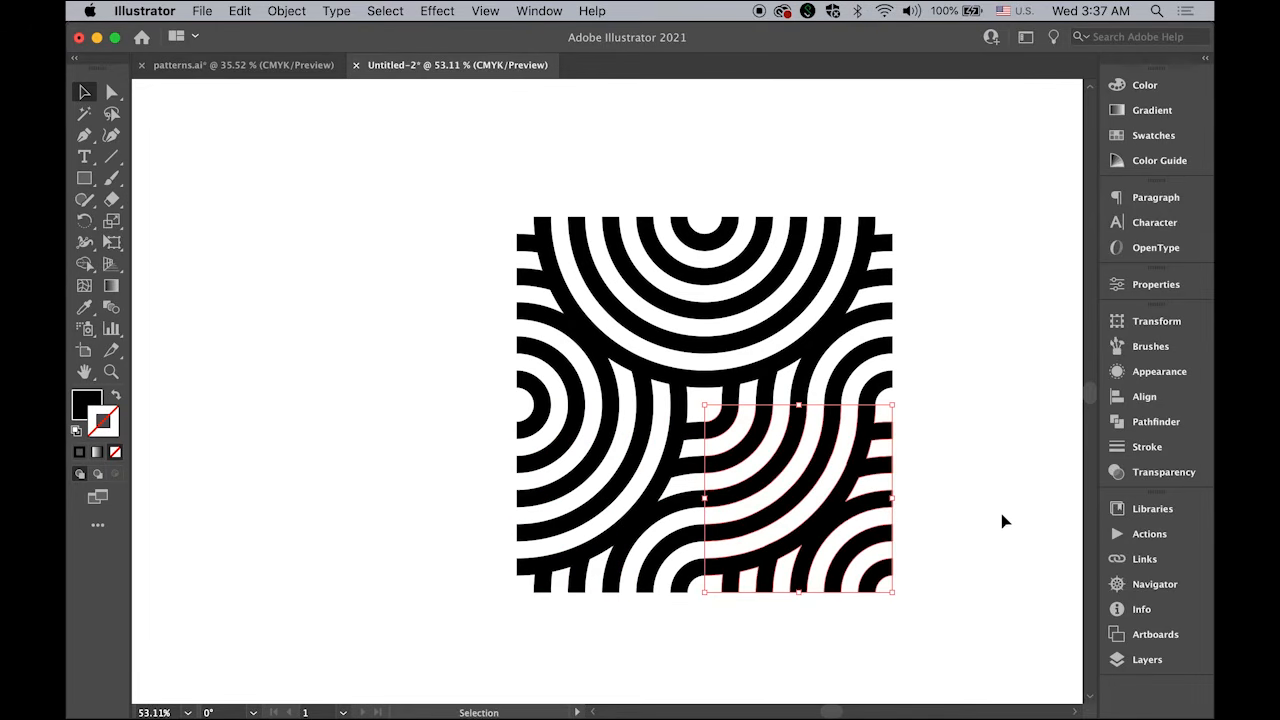
drag(902, 400, 695, 340)
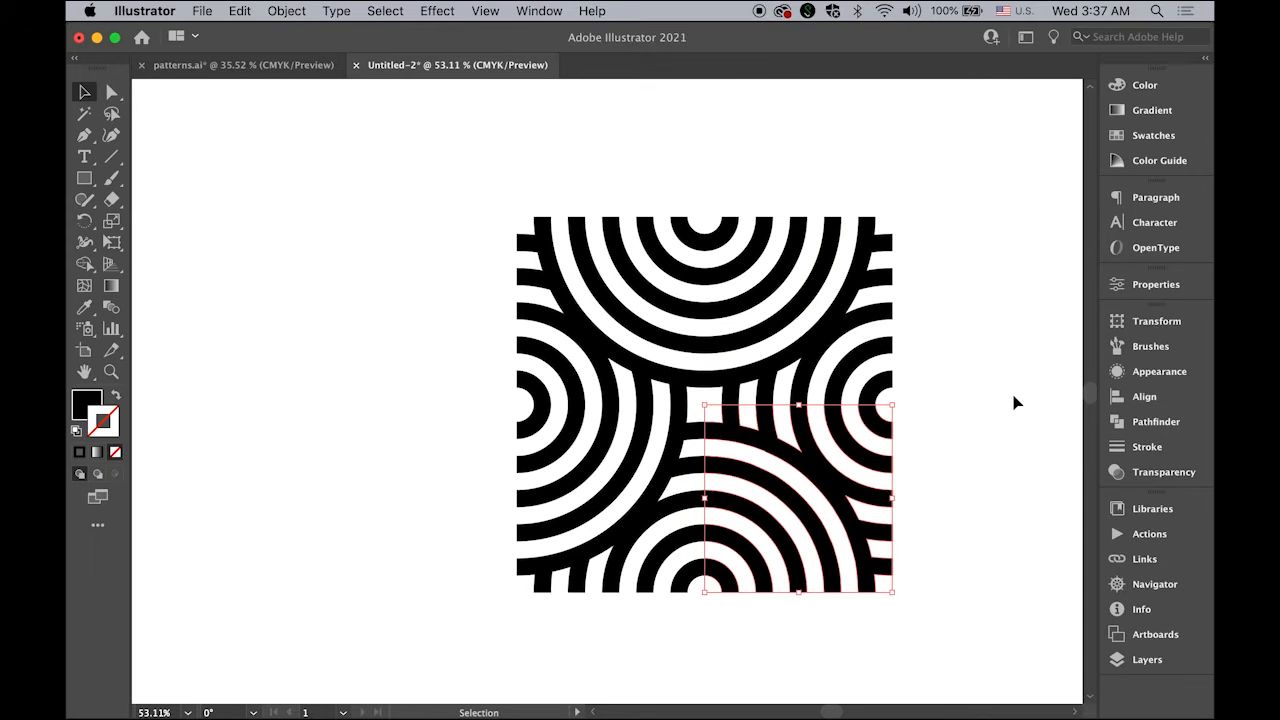
click(970, 406)
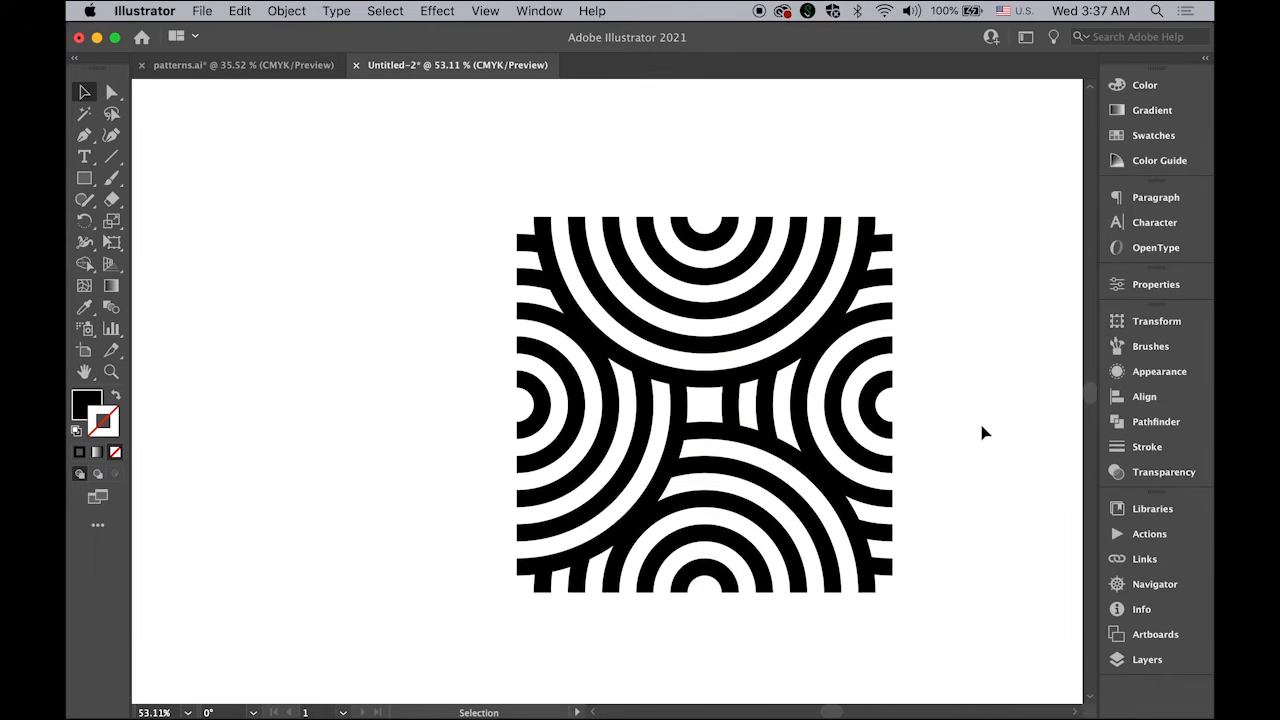
- Select all four tiles and scale them down proportionally about their centre to about 80% of their size
drag(878, 437, 669, 410)
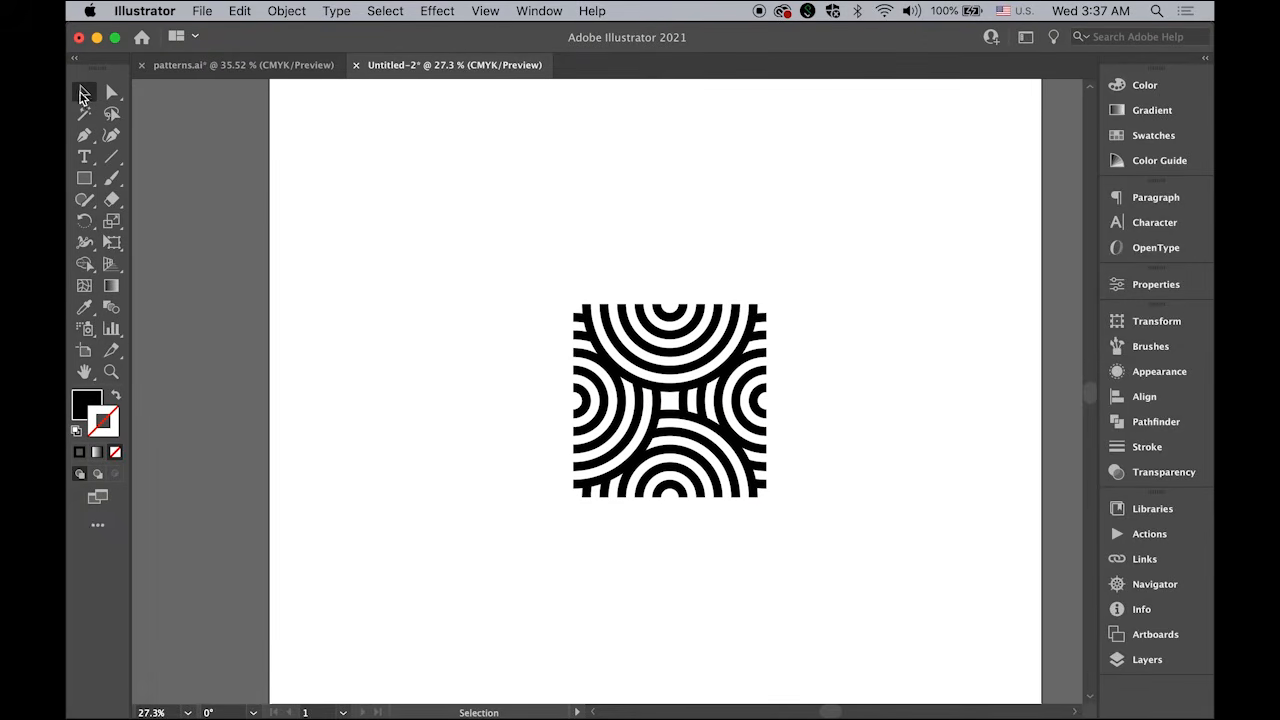
drag(472, 283, 830, 556)
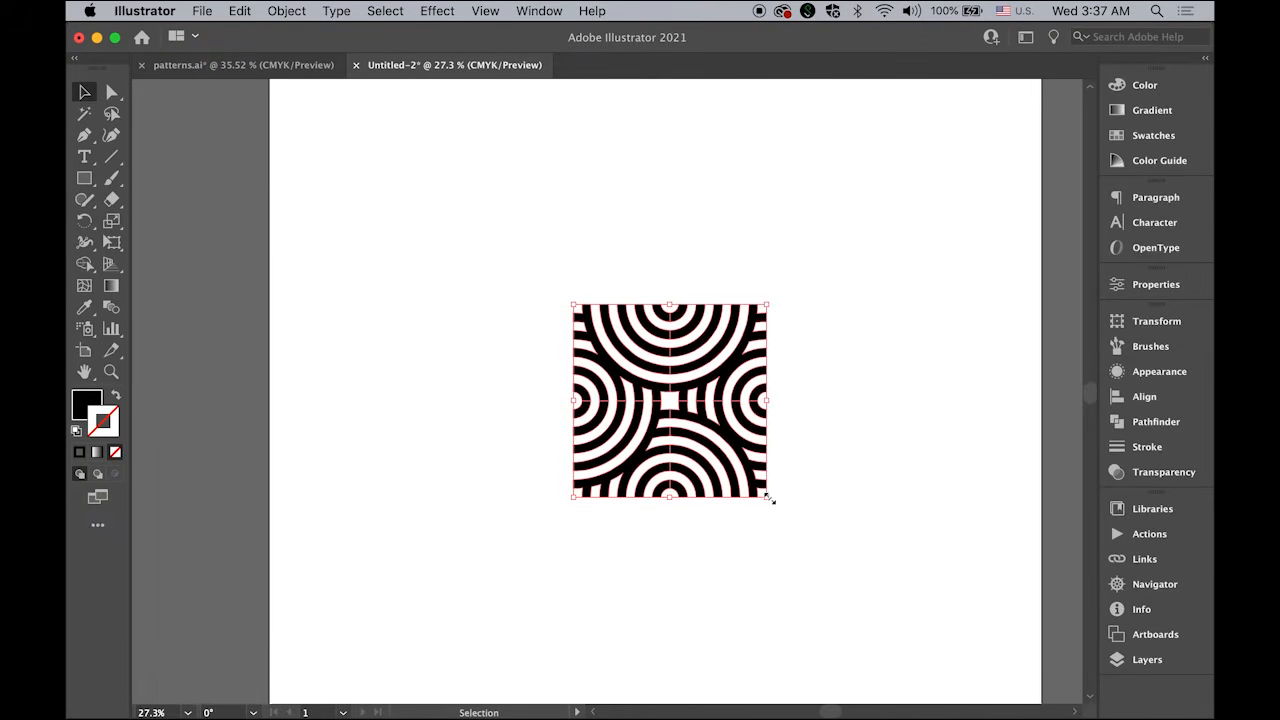
drag(768, 497, 746, 478)
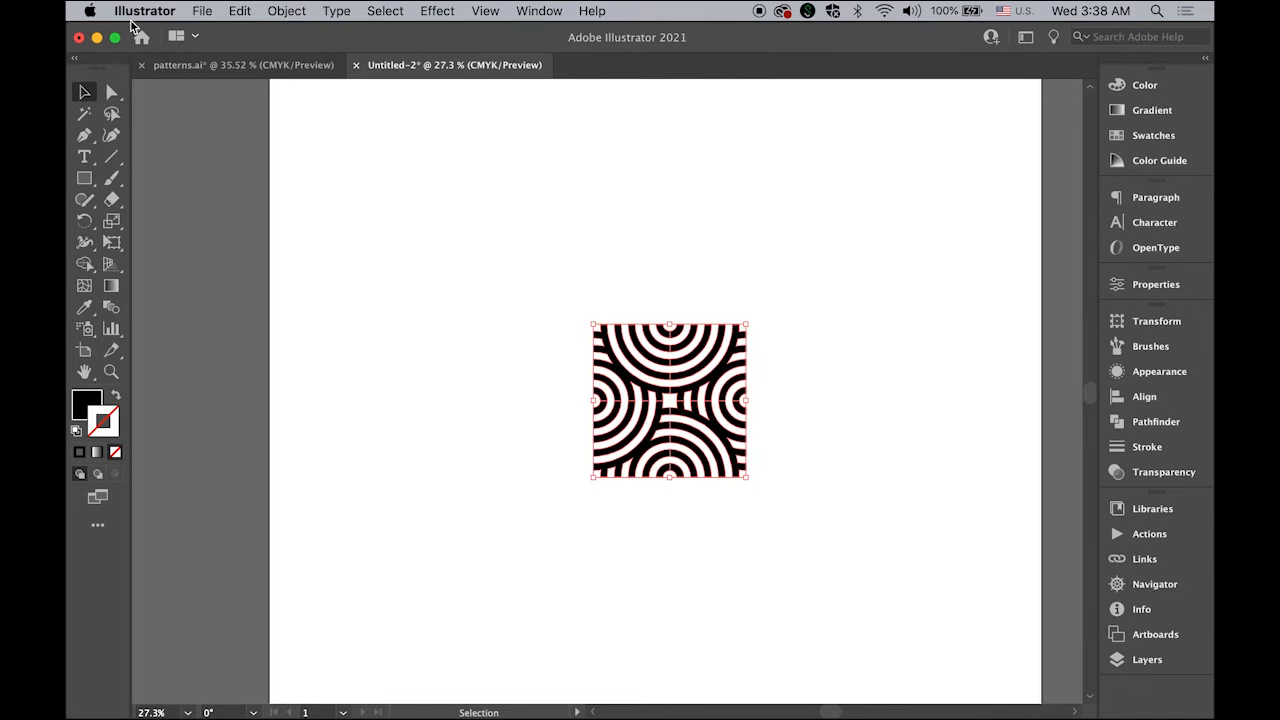
- Make a pattern from the selected tile block and set its tile type to Brick by Row
click(298, 10)
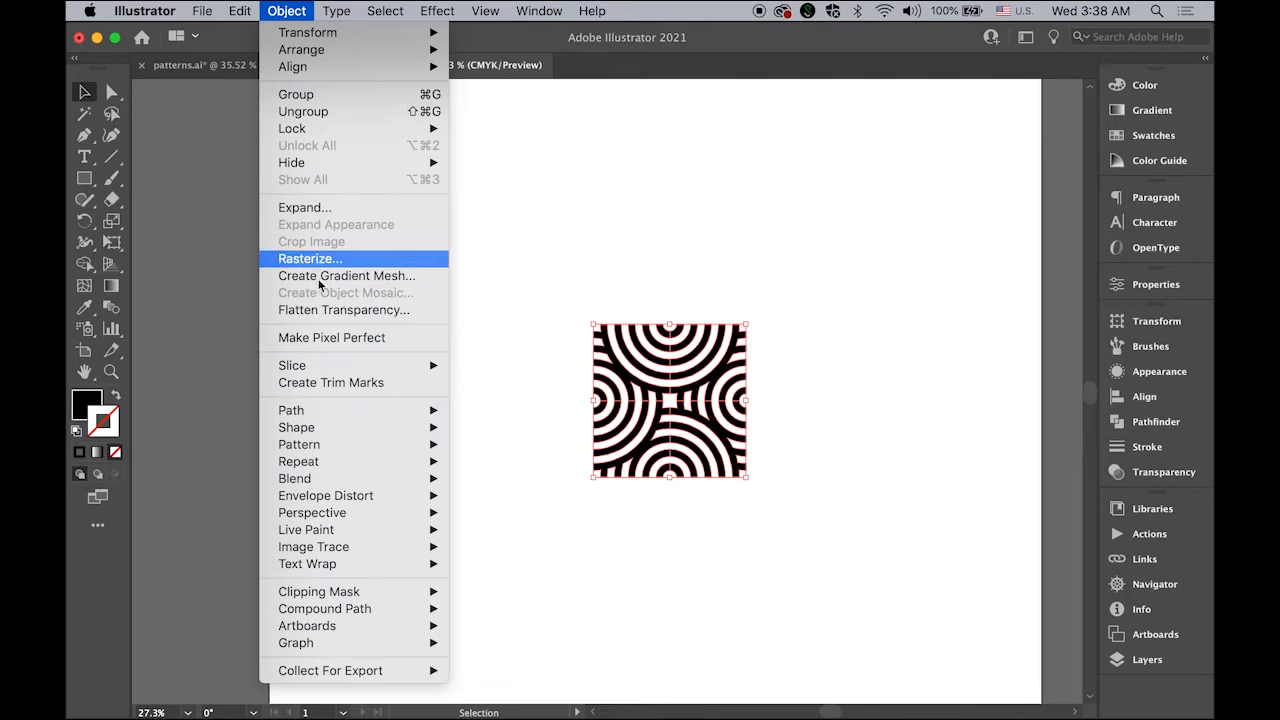
mouse_move(355, 446)
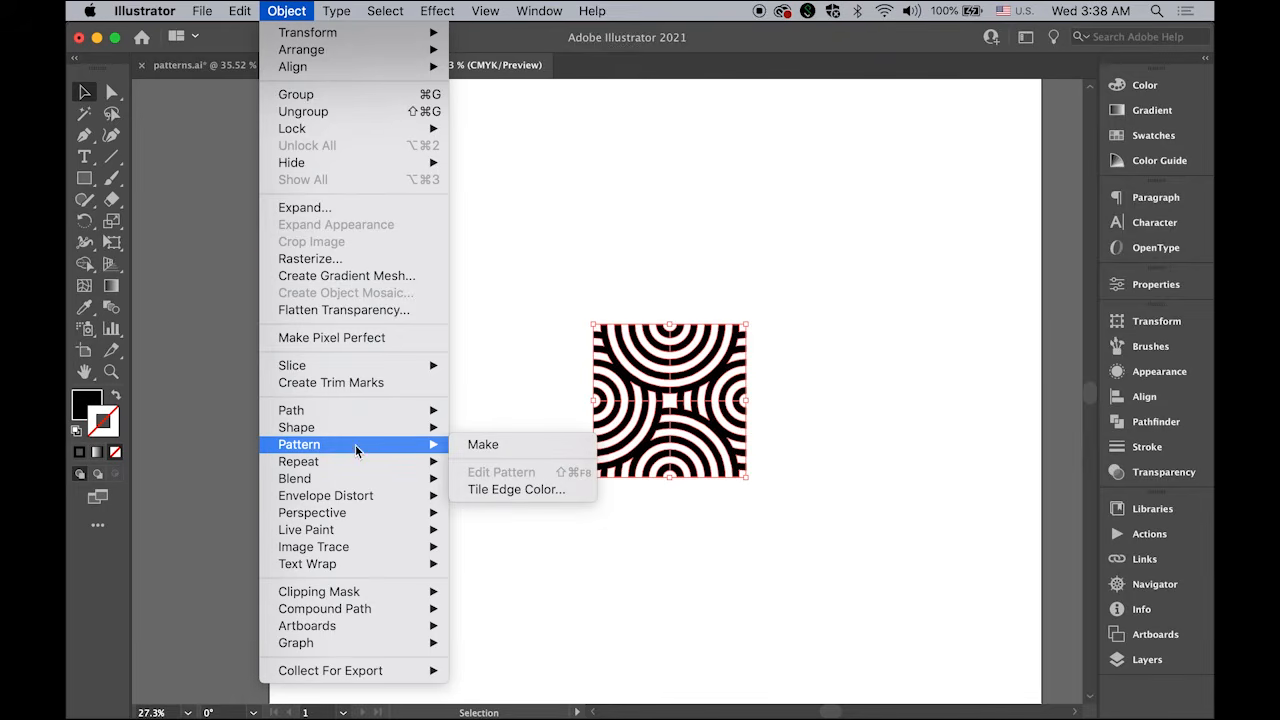
click(466, 444)
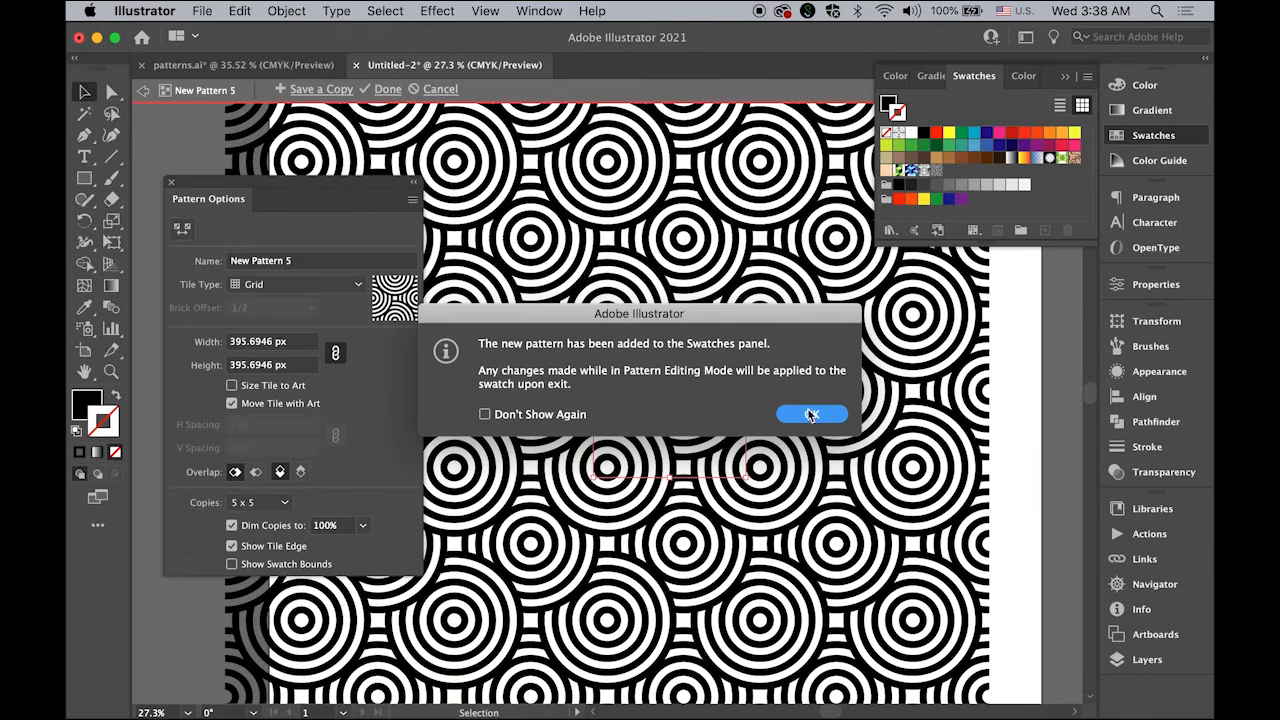
click(810, 413)
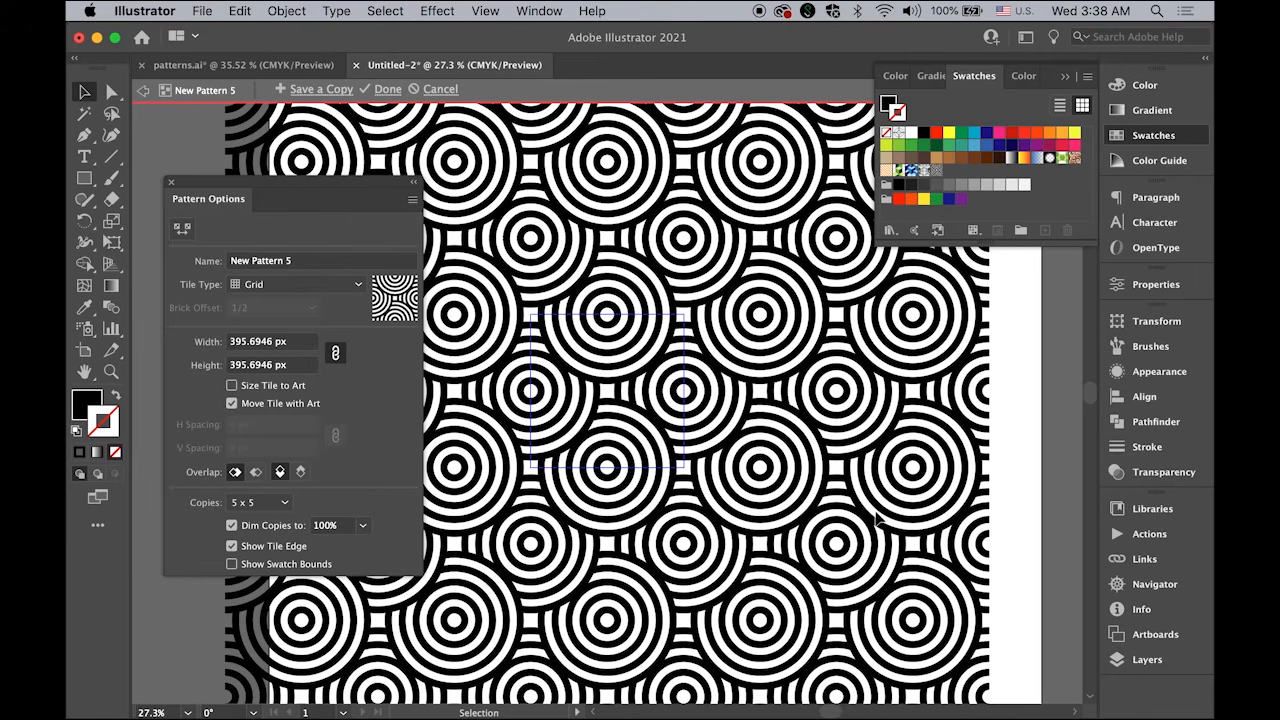
click(359, 290)
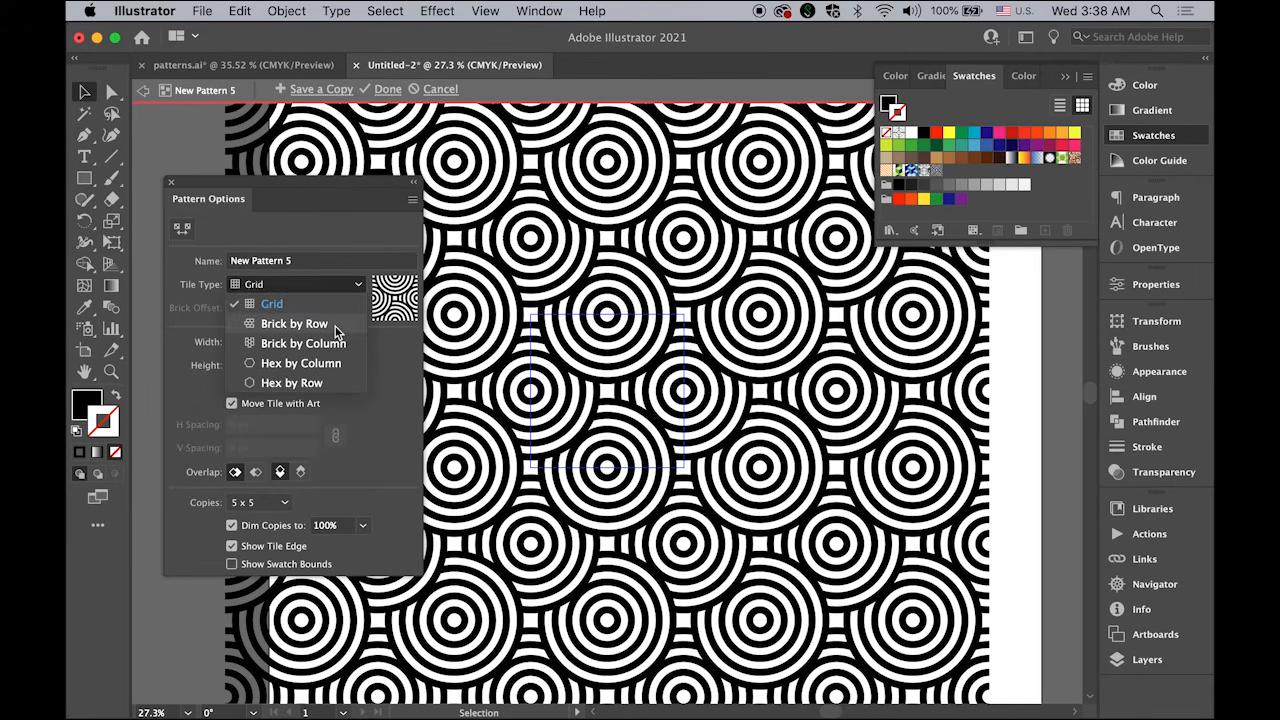
click(336, 325)
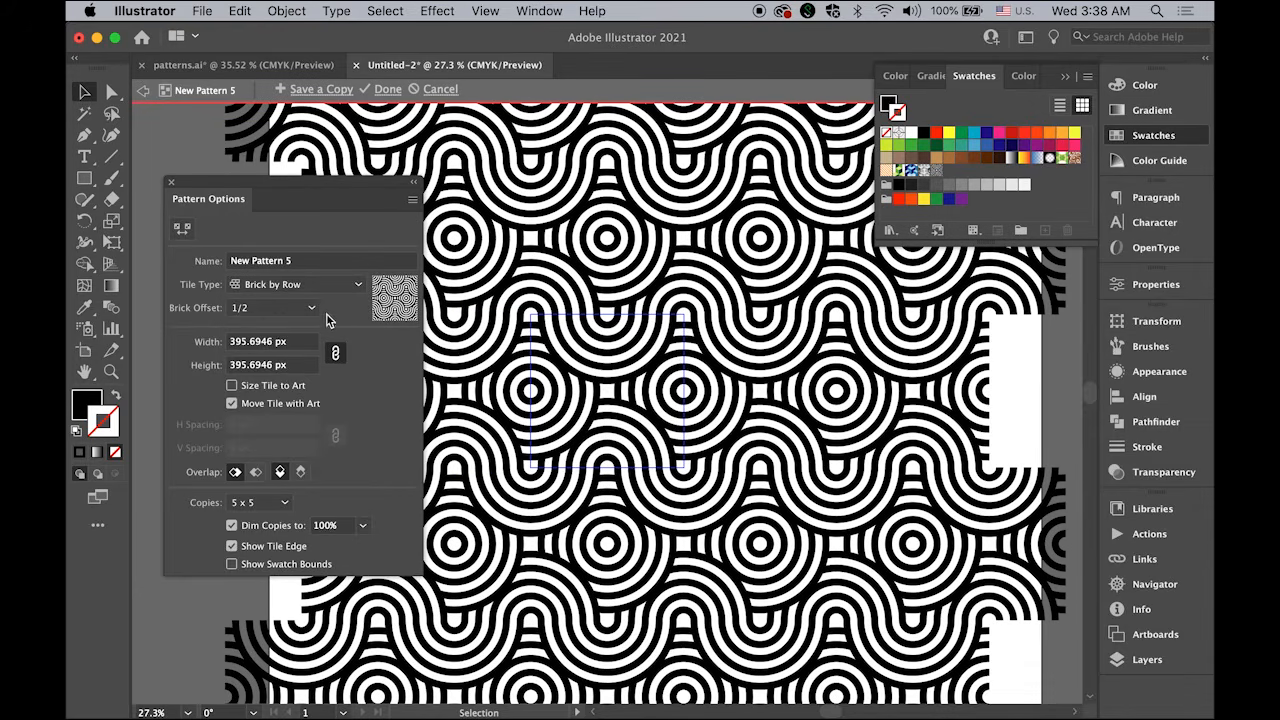
- Try the Brick by Column tile type, settle on Grid for the pattern, and finish pattern editing
click(318, 285)
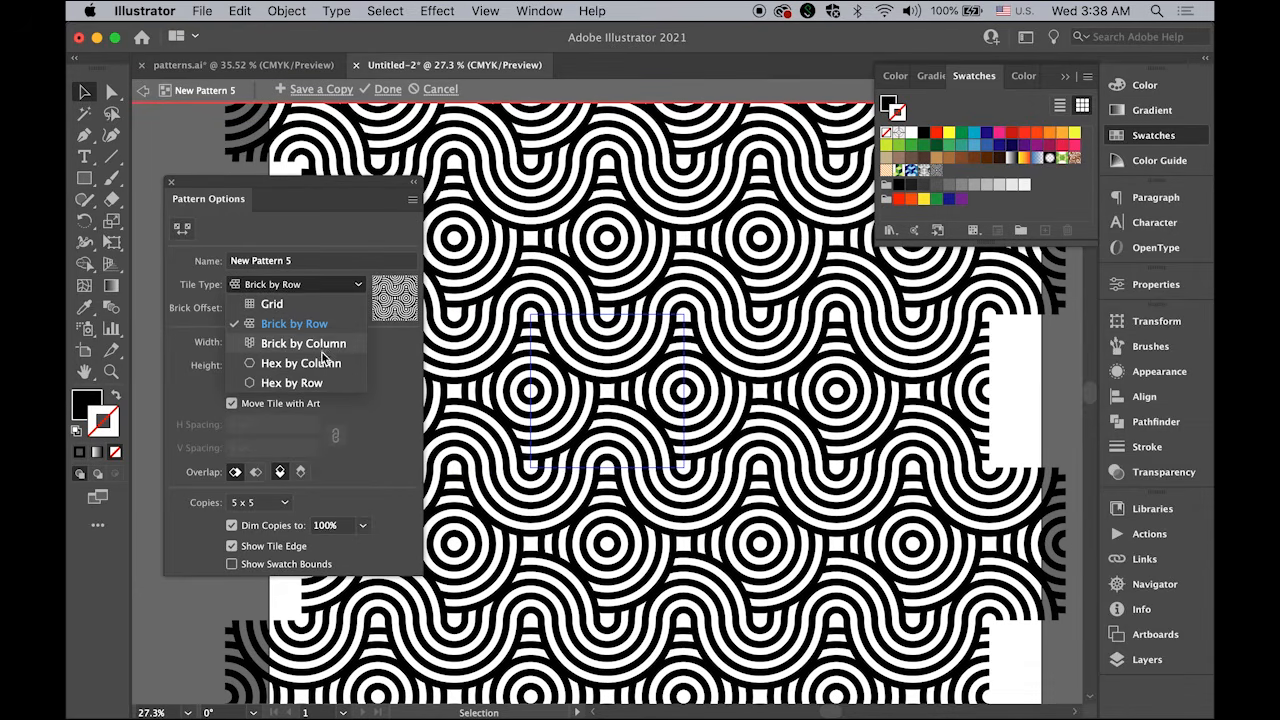
click(323, 346)
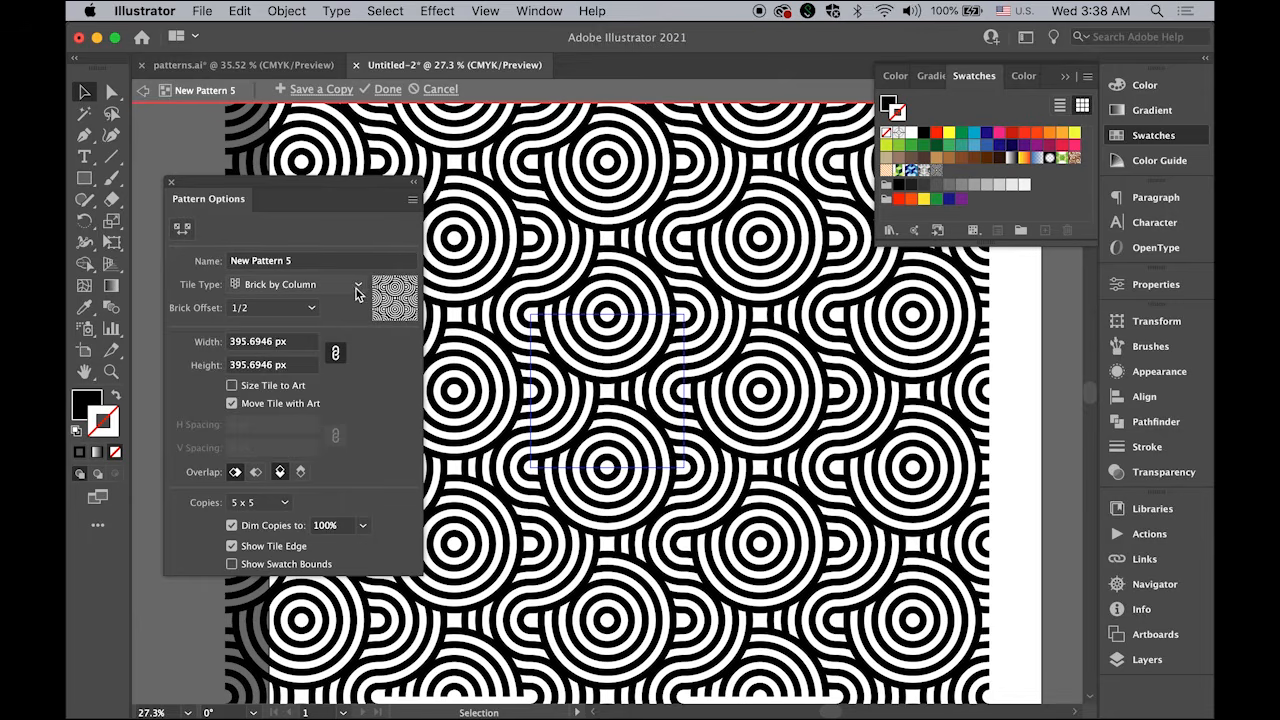
click(358, 287)
click(333, 308)
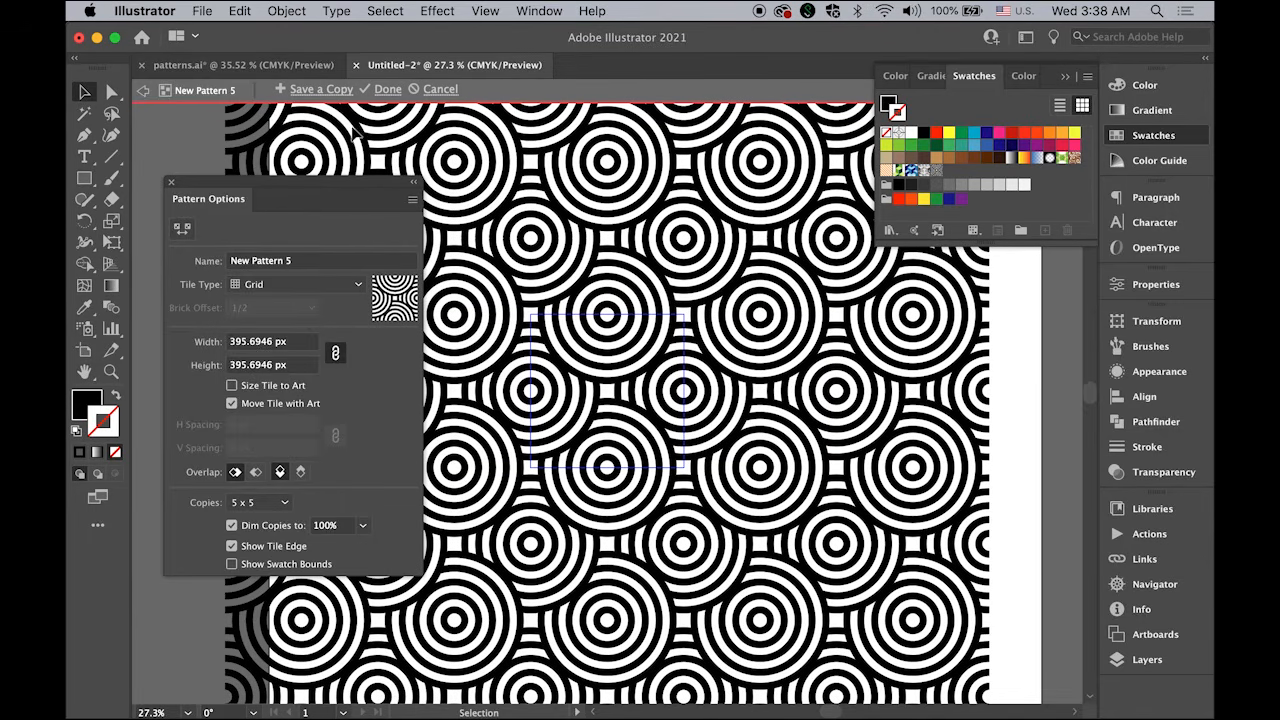
click(386, 90)
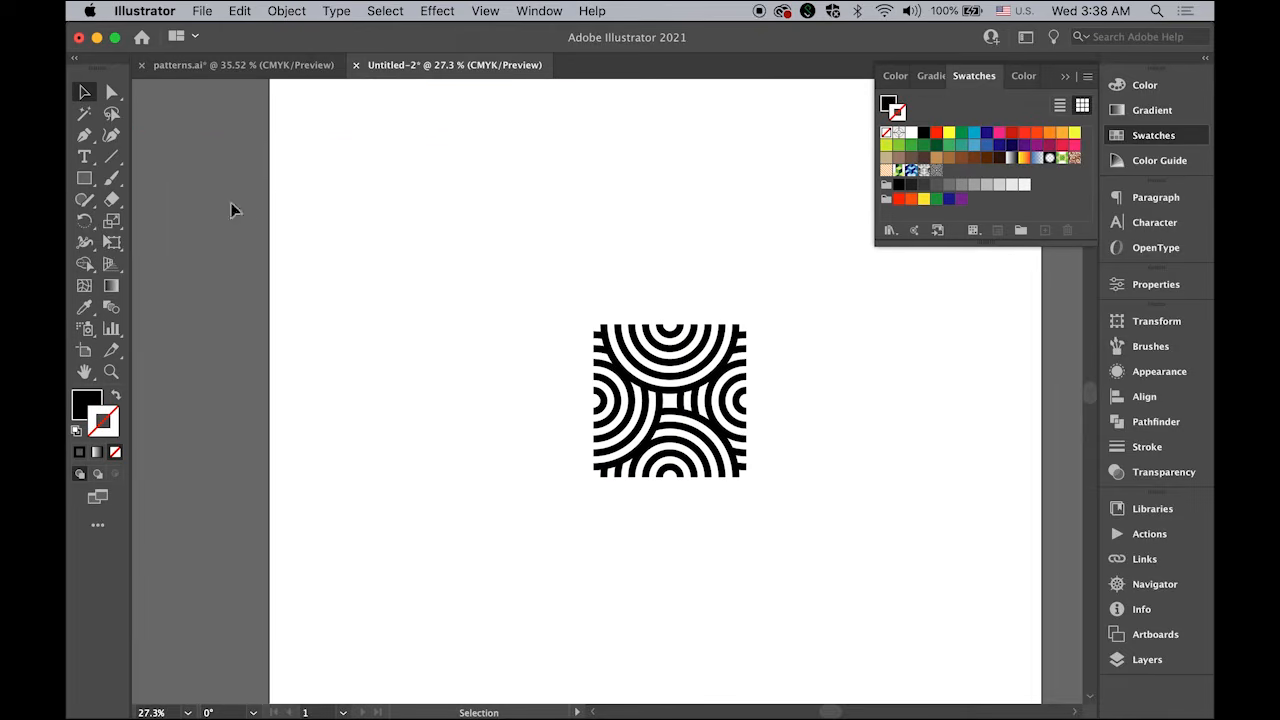
- Delete the original 2 × 2 tile block from the artboard
double_click(85, 372)
click(84, 91)
drag(518, 323, 790, 530)
key(Delete)
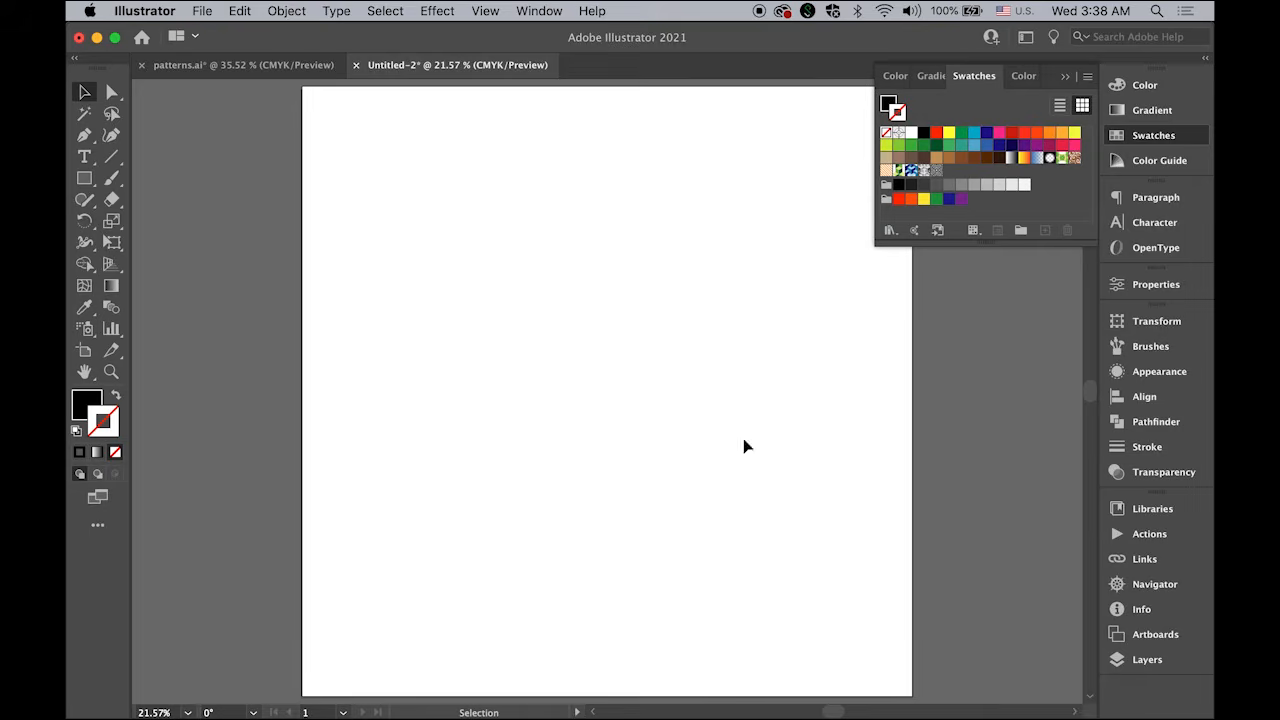
- Draw a rectangle covering the whole artboard and fill it with the newly made concentric-circle pattern swatch
click(85, 179)
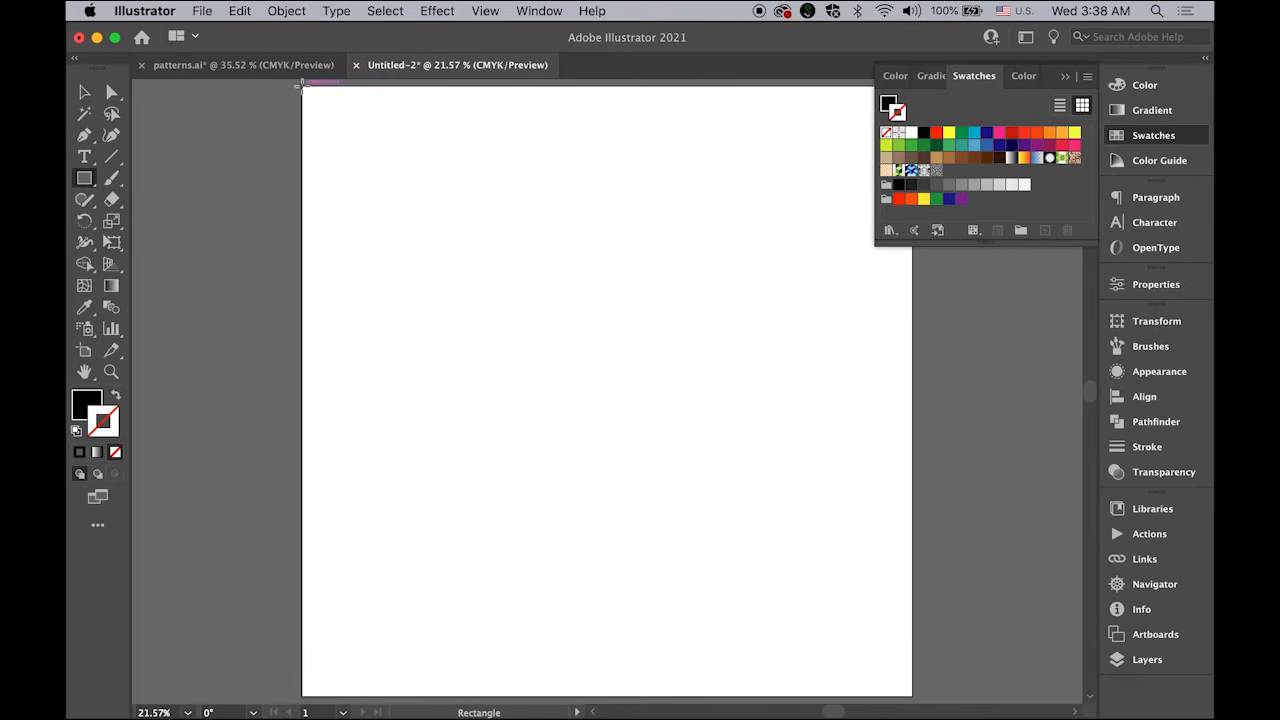
drag(302, 87, 912, 696)
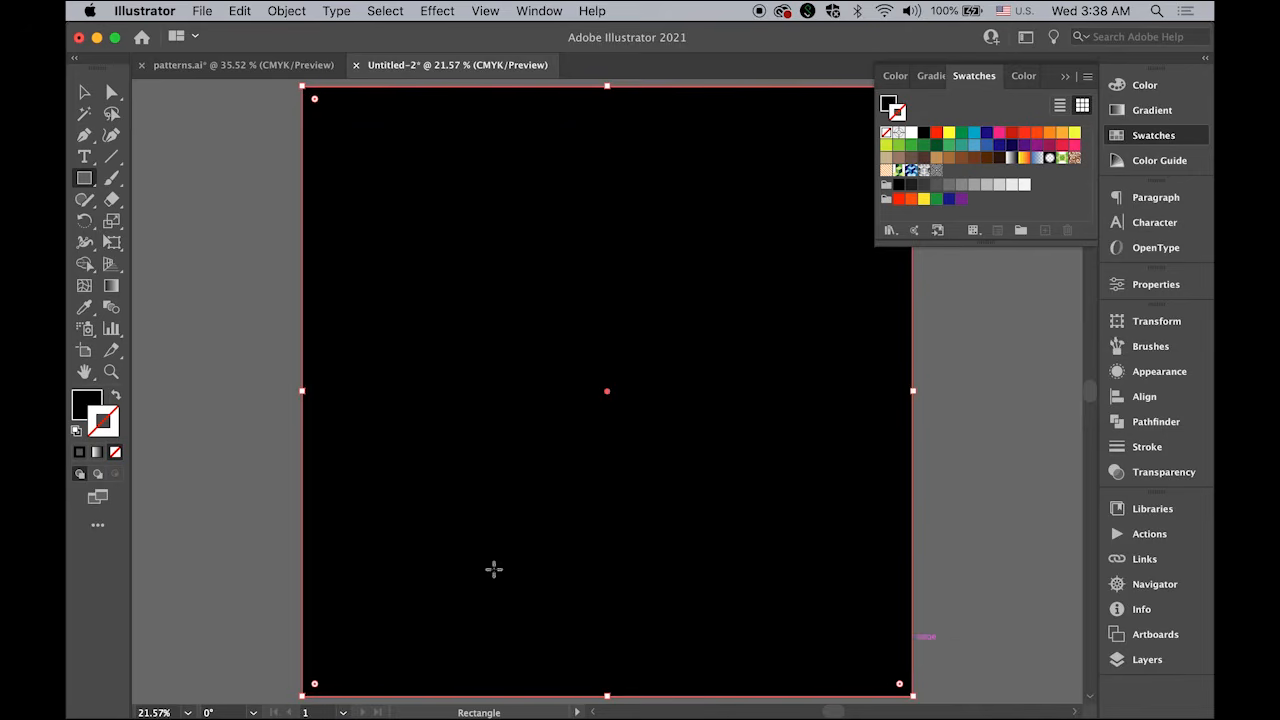
click(86, 400)
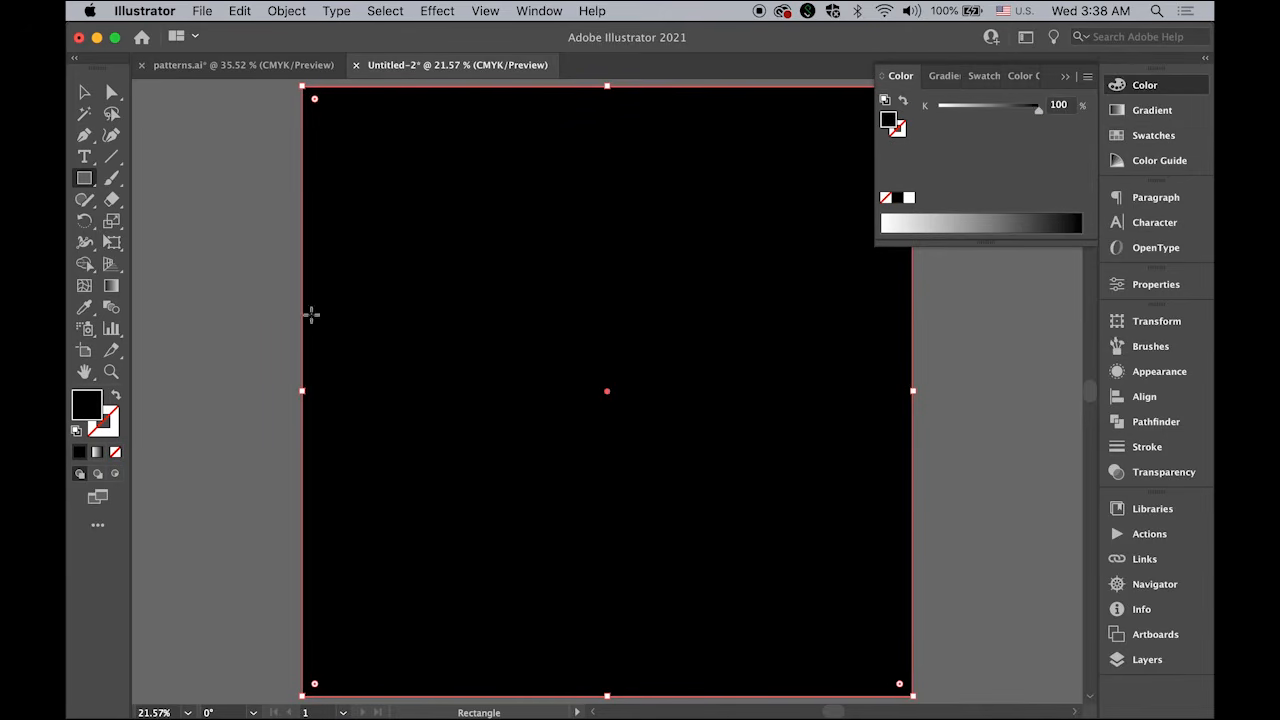
click(1152, 135)
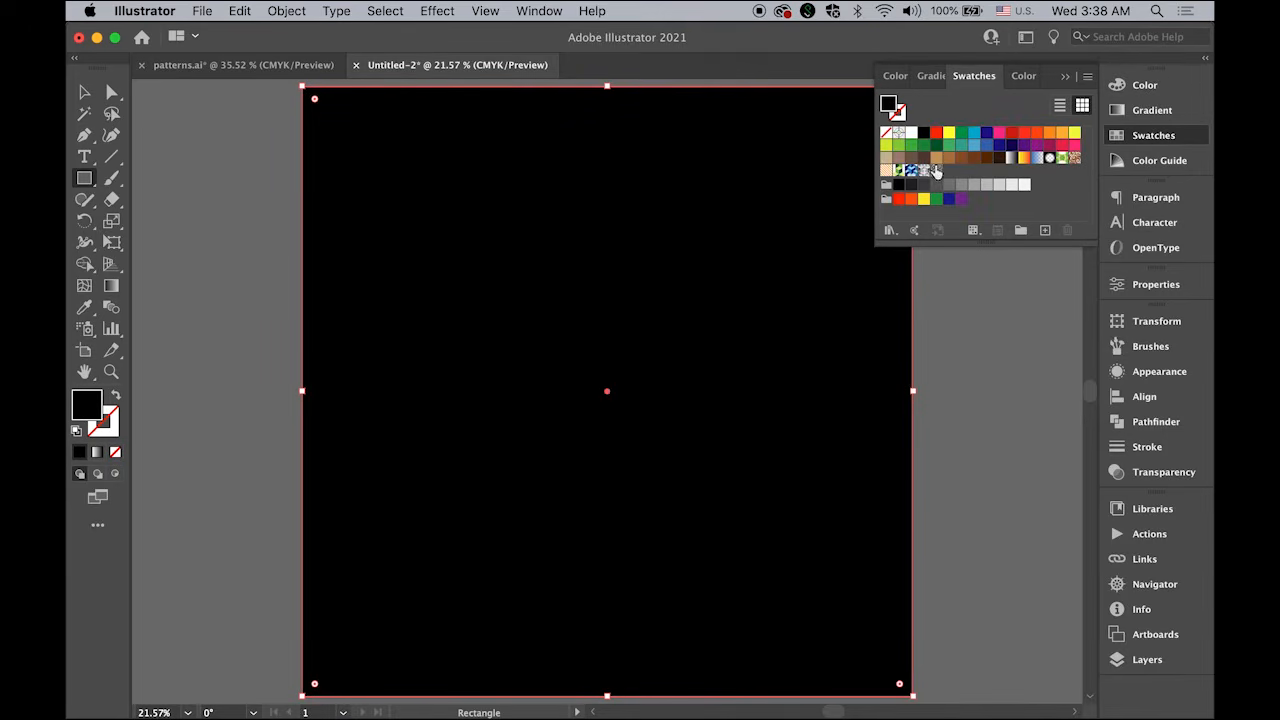
click(935, 171)
key(v)
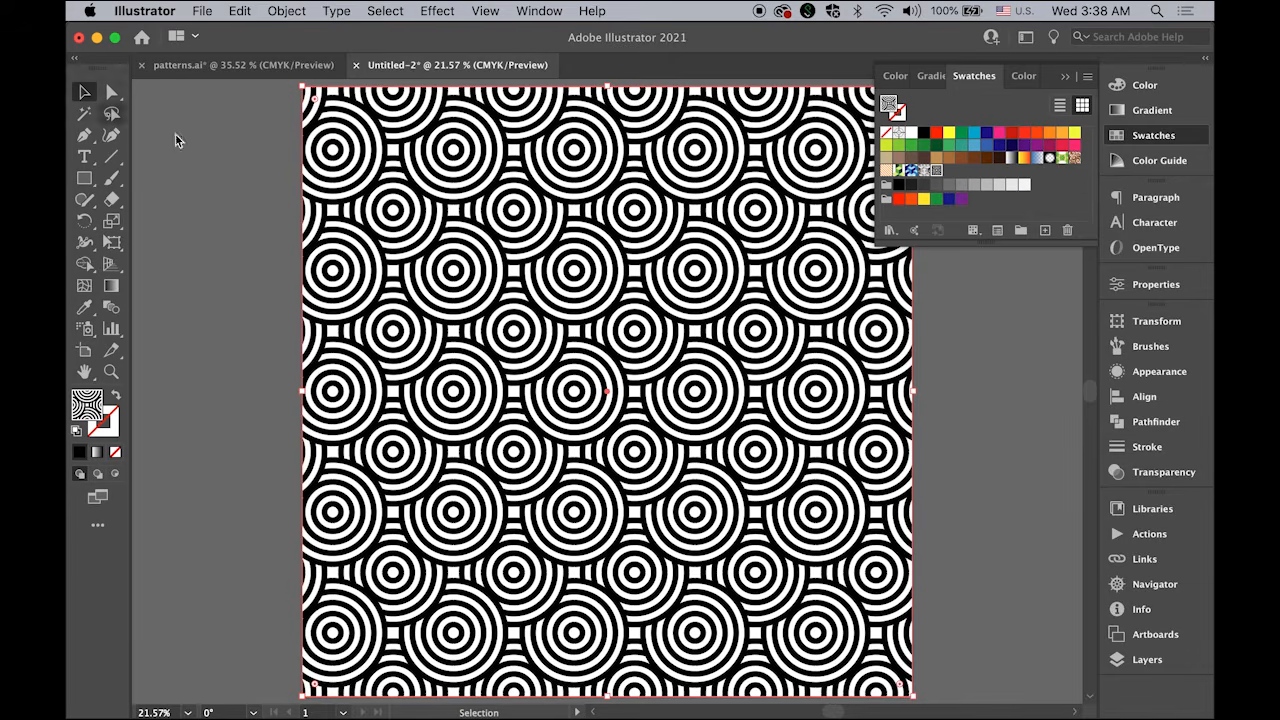
click(209, 150)
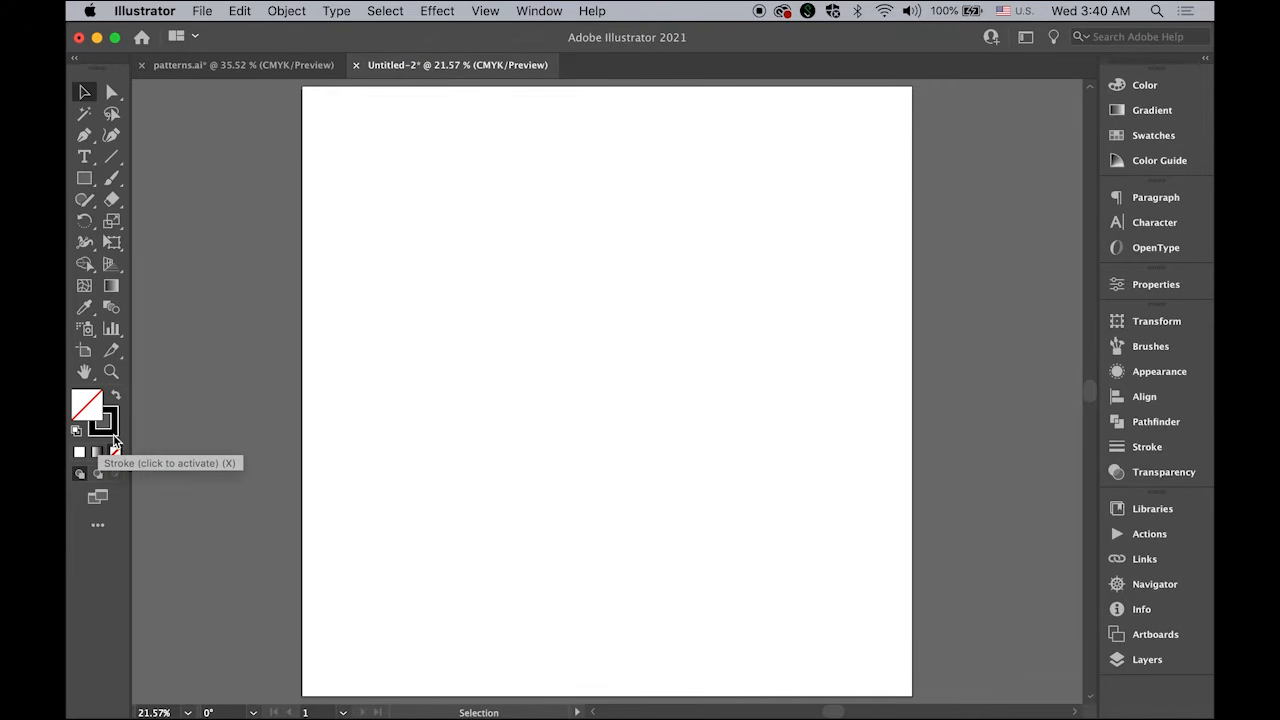
click(85, 178)
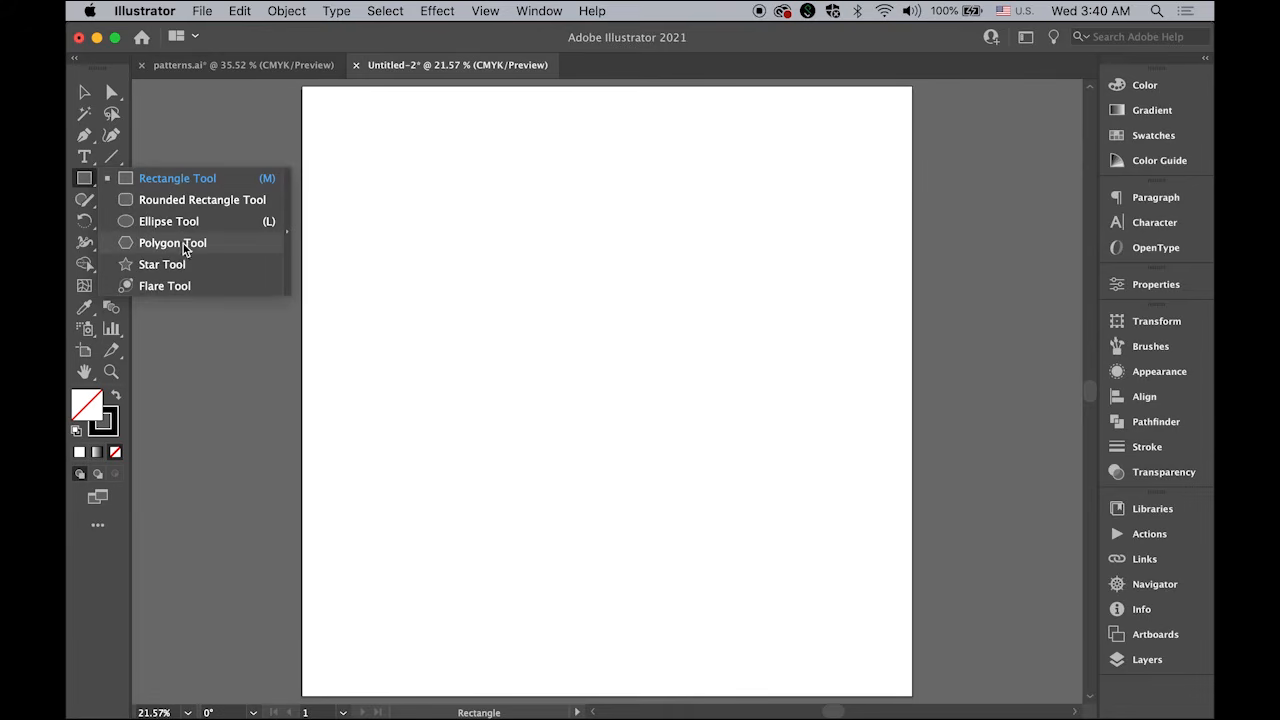
click(180, 245)
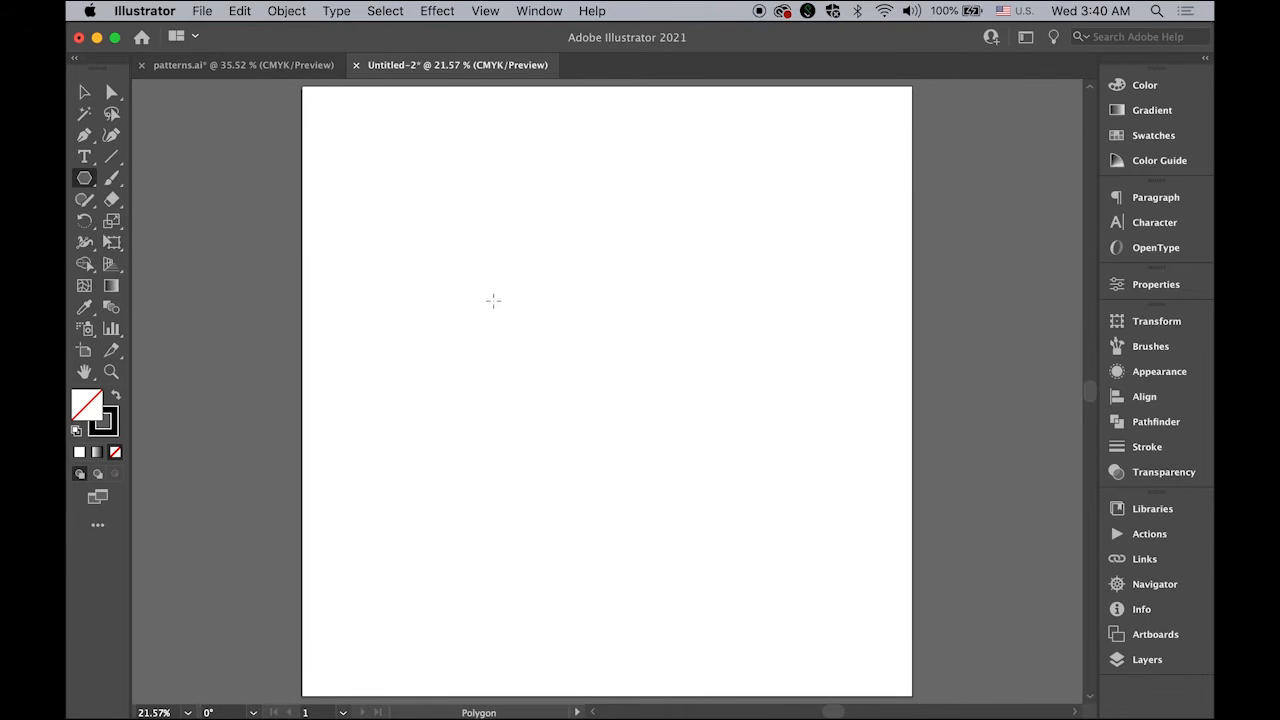
click(493, 300)
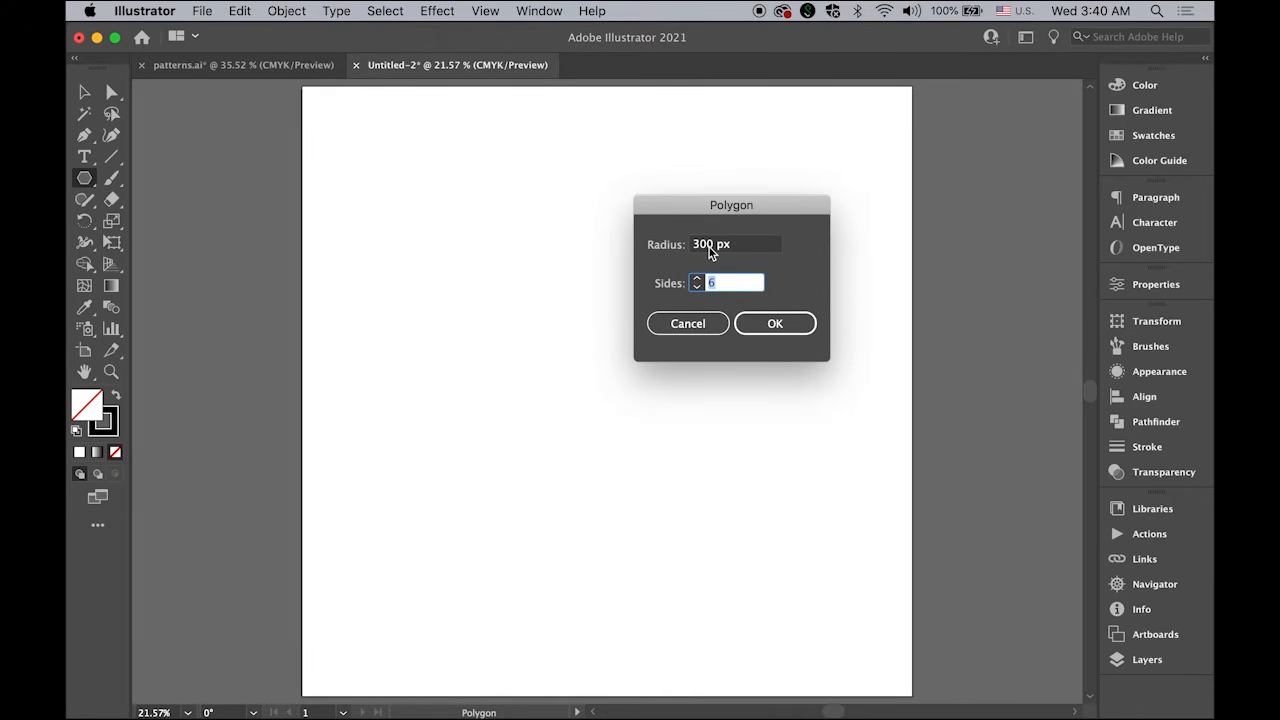
click(698, 288)
click(792, 323)
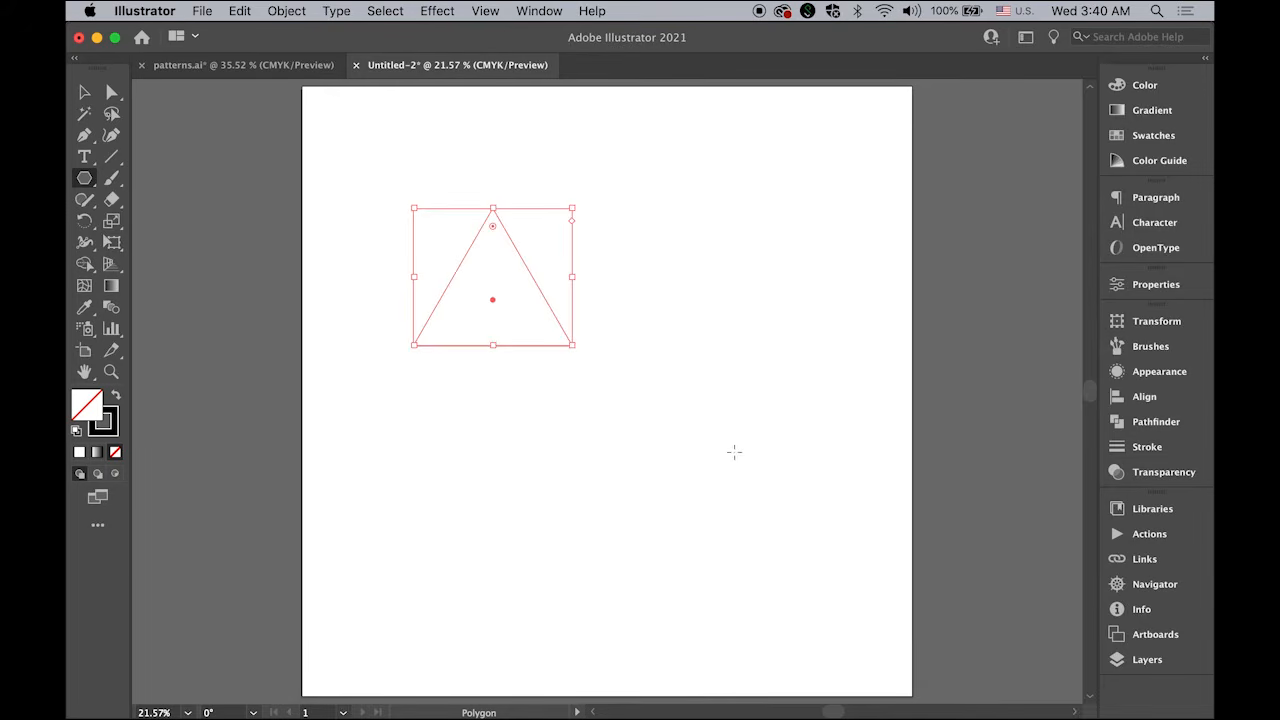
click(84, 92)
drag(370, 189, 674, 403)
key(Delete)
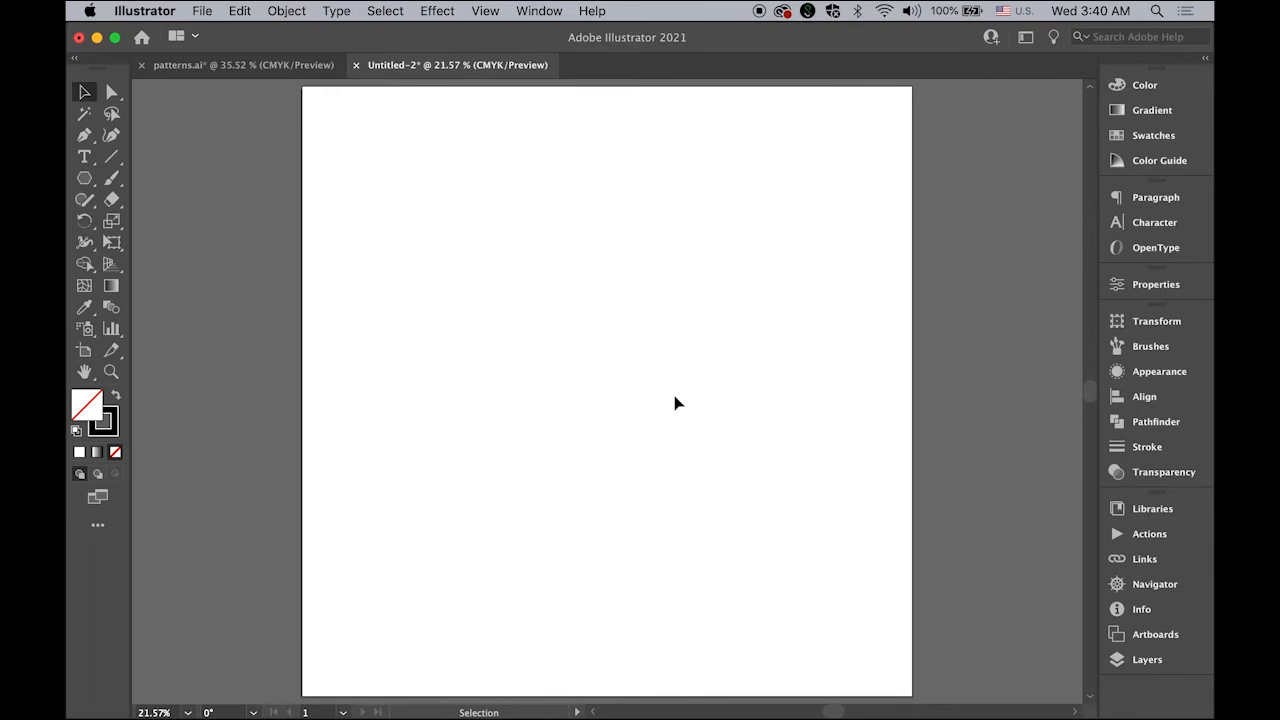
- Create a triangle in the upper middle of the artboard with the Polygon tool, using a 150 px radius and 3 sides
click(84, 178)
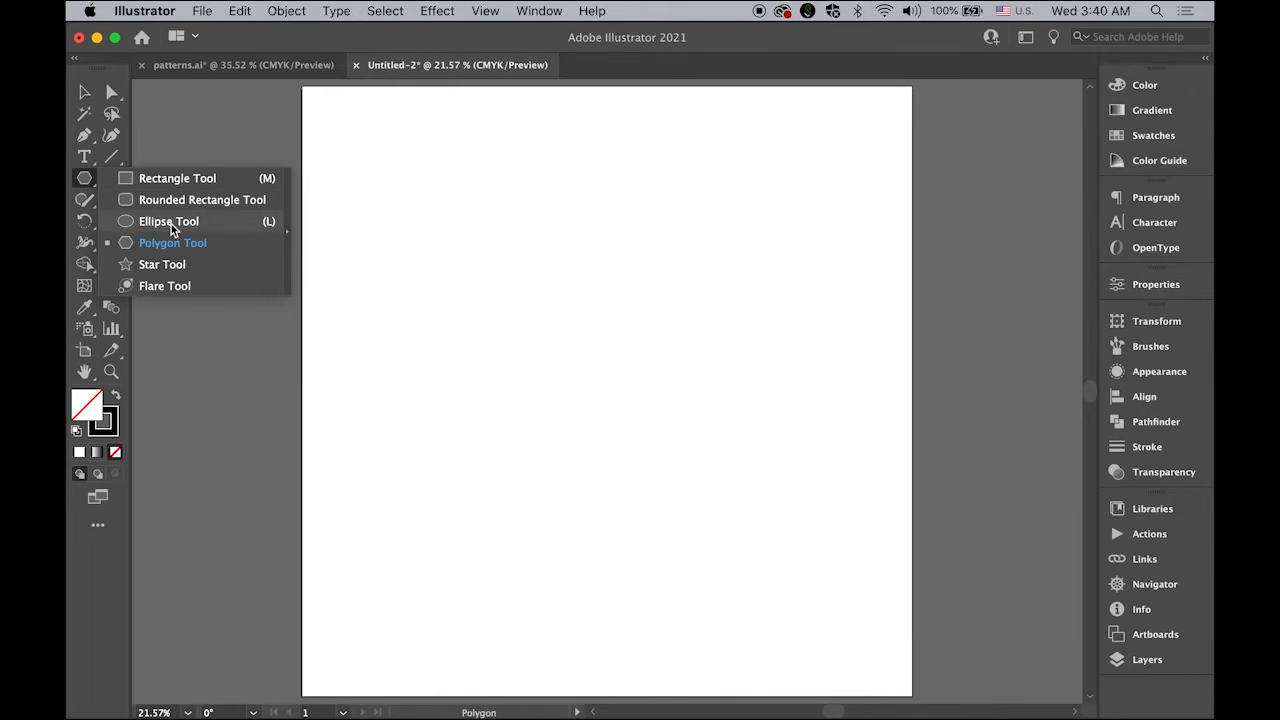
click(172, 243)
click(547, 266)
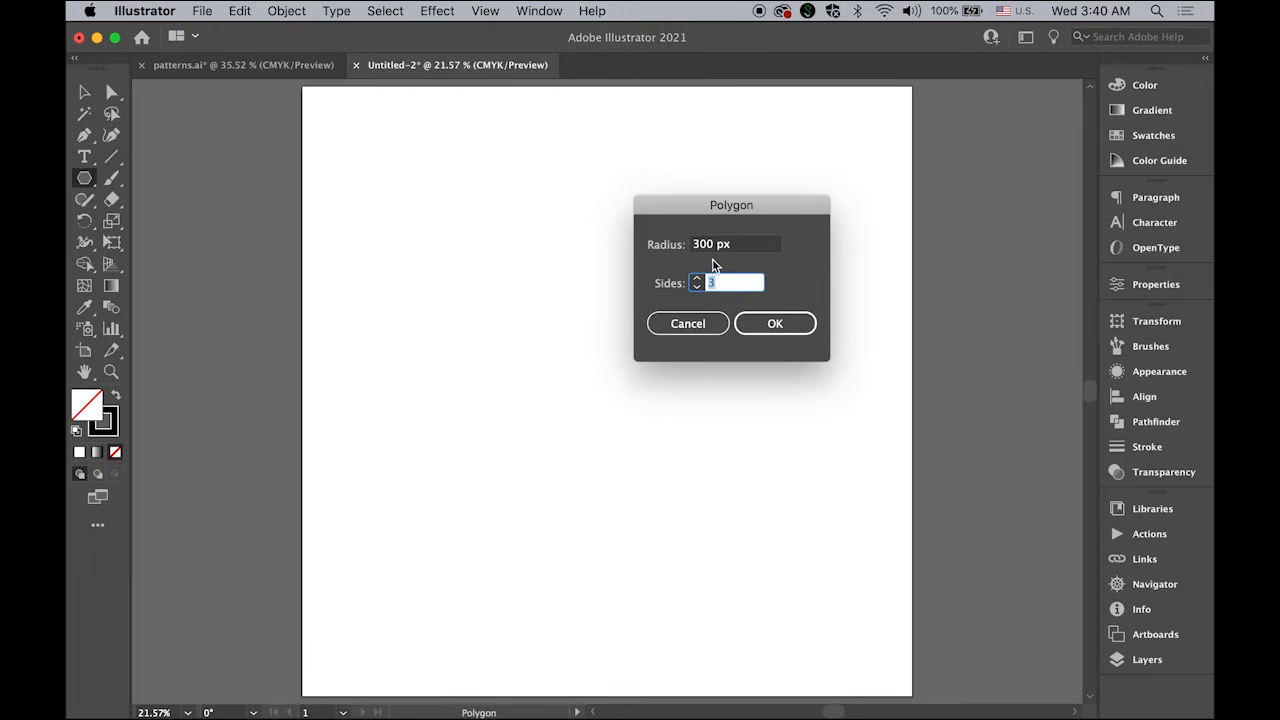
double_click(703, 244)
text(15)
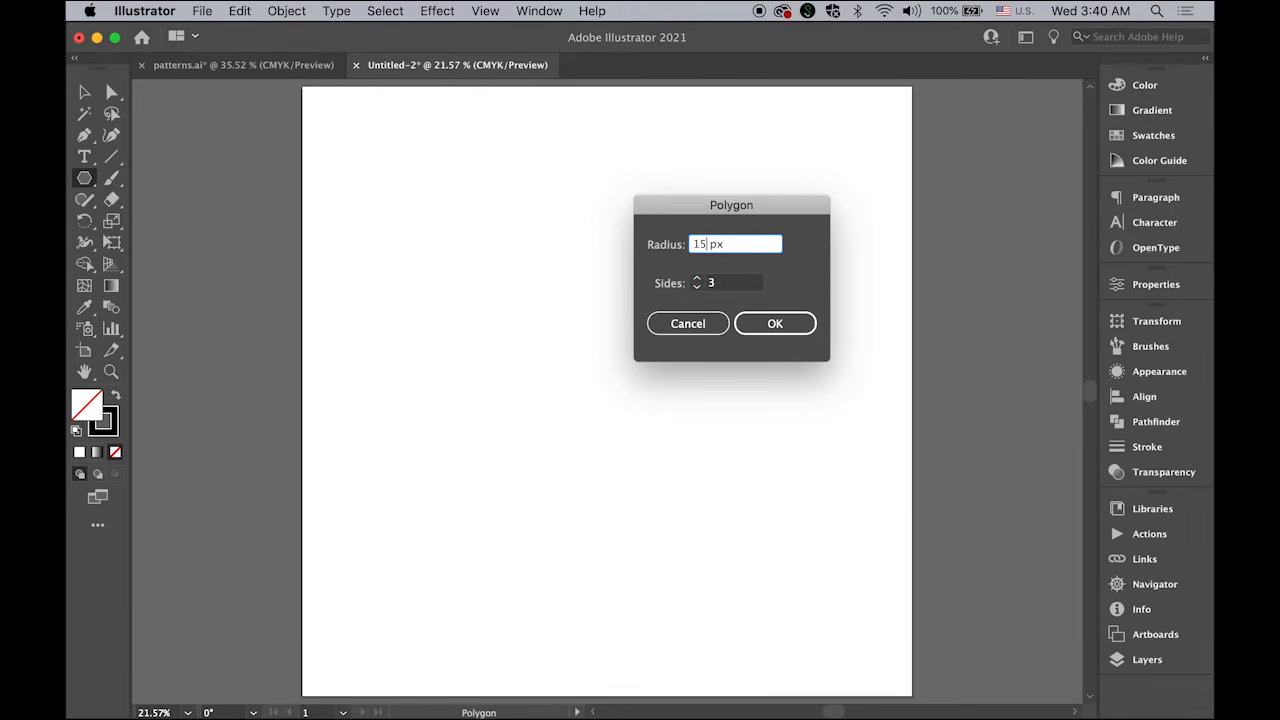
text(0)
click(808, 330)
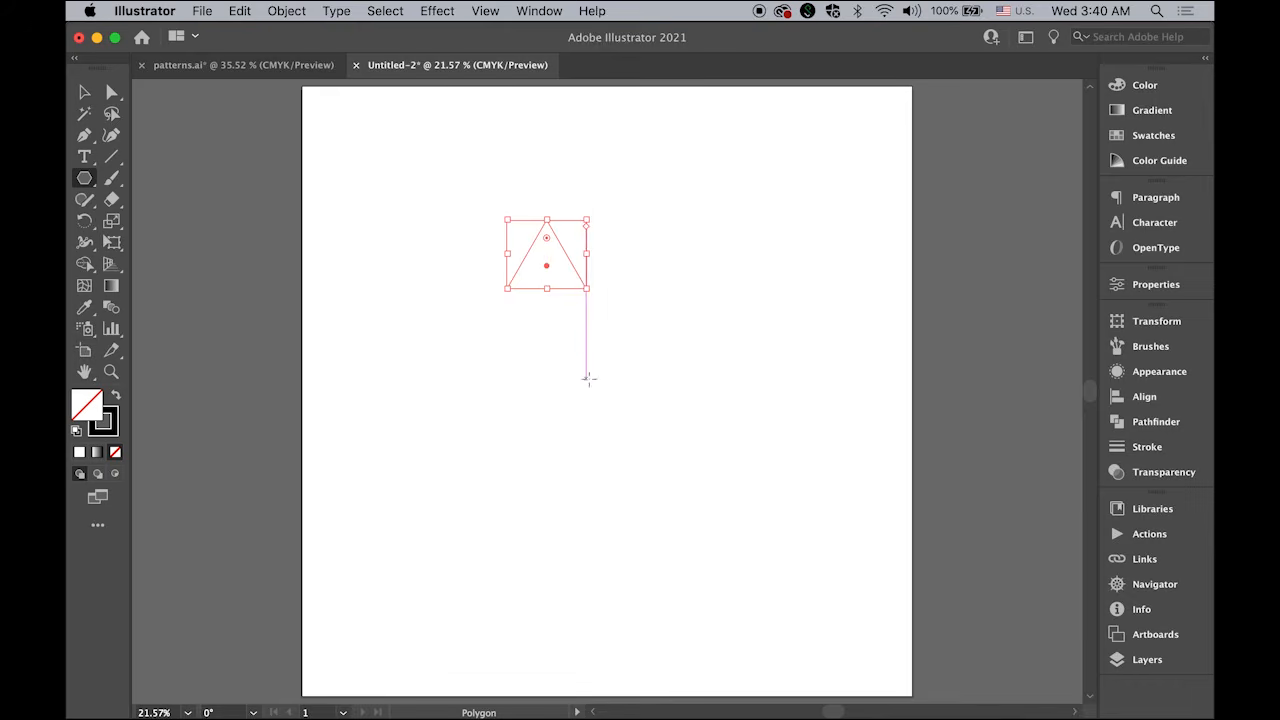
key(v)
click(422, 214)
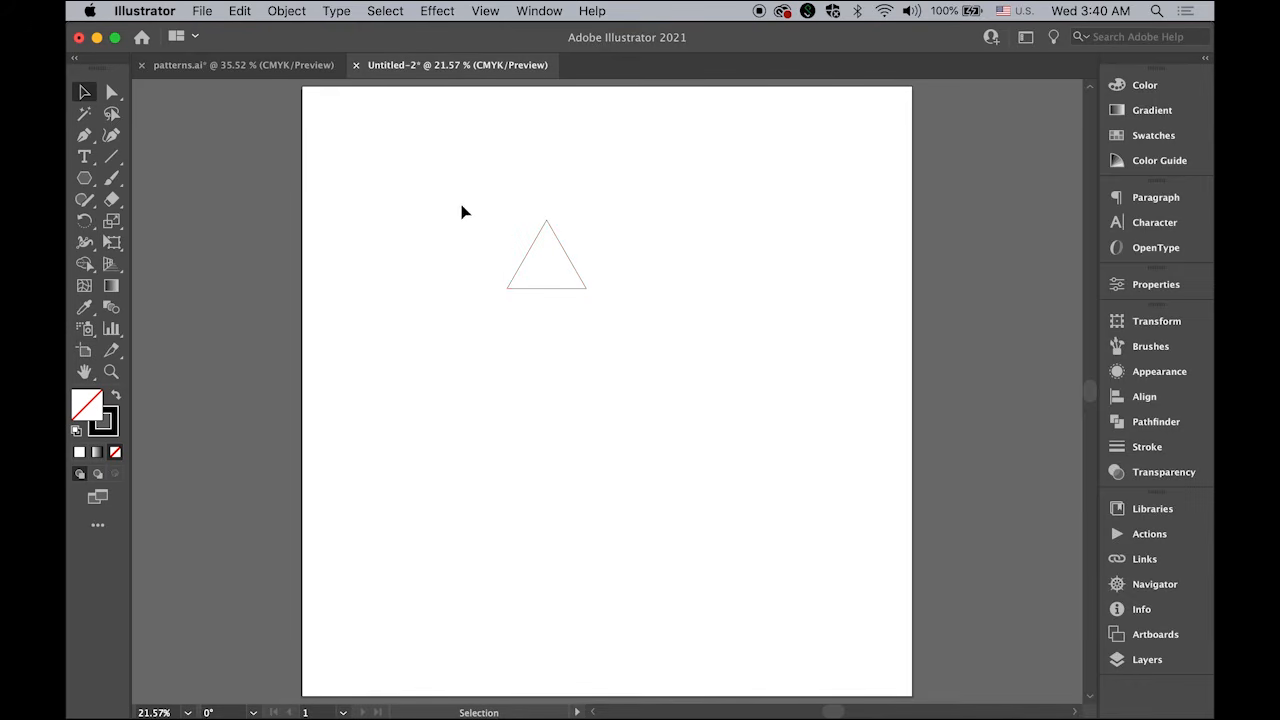
- Select the newly created triangle on the artboard
drag(462, 212, 646, 332)
key(z)
drag(508, 245, 757, 386)
key(v)
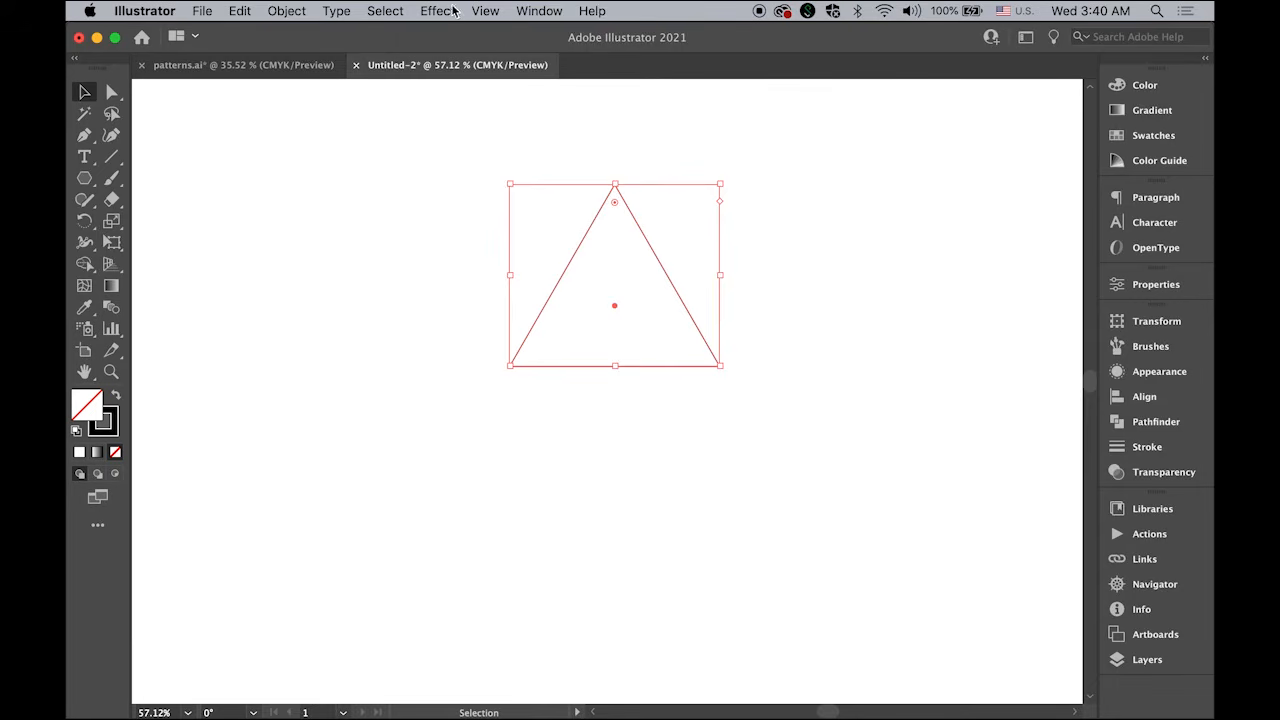
- Switch to outline view and create a copy of the triangle reflected horizontally across its base edge
click(486, 10)
click(505, 49)
click(85, 222)
drag(85, 222, 184, 251)
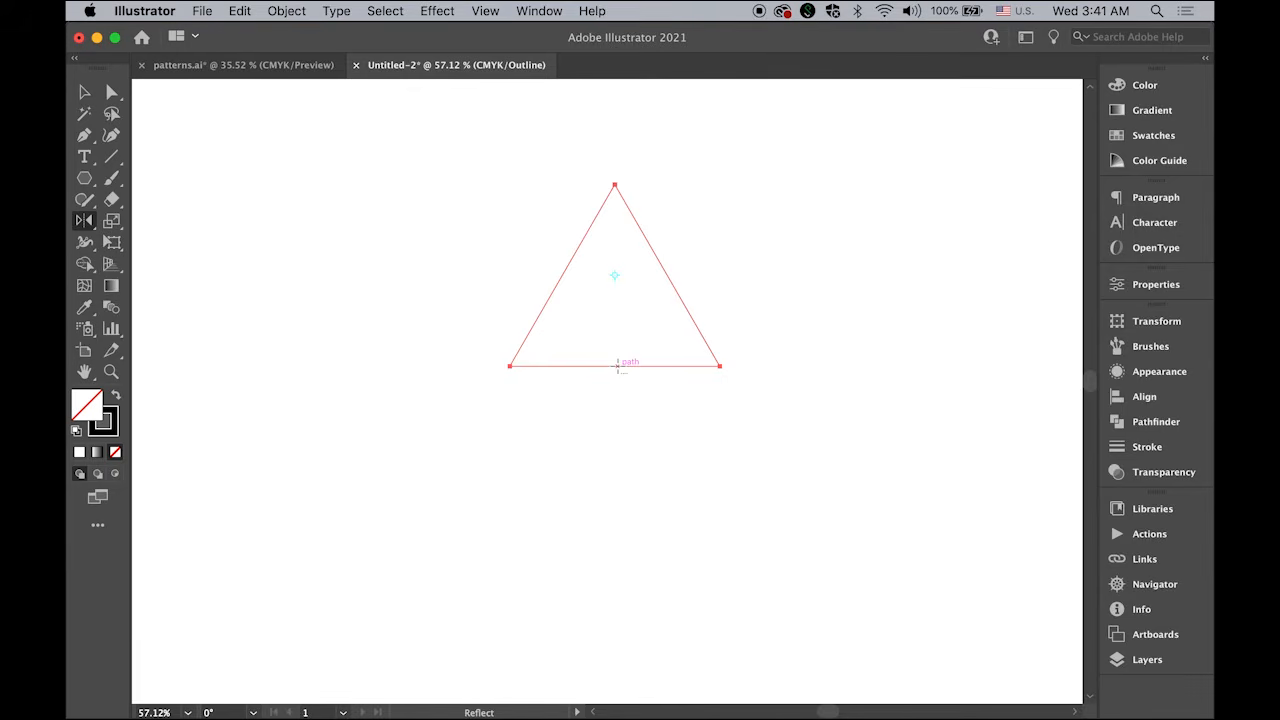
alt+click(617, 365)
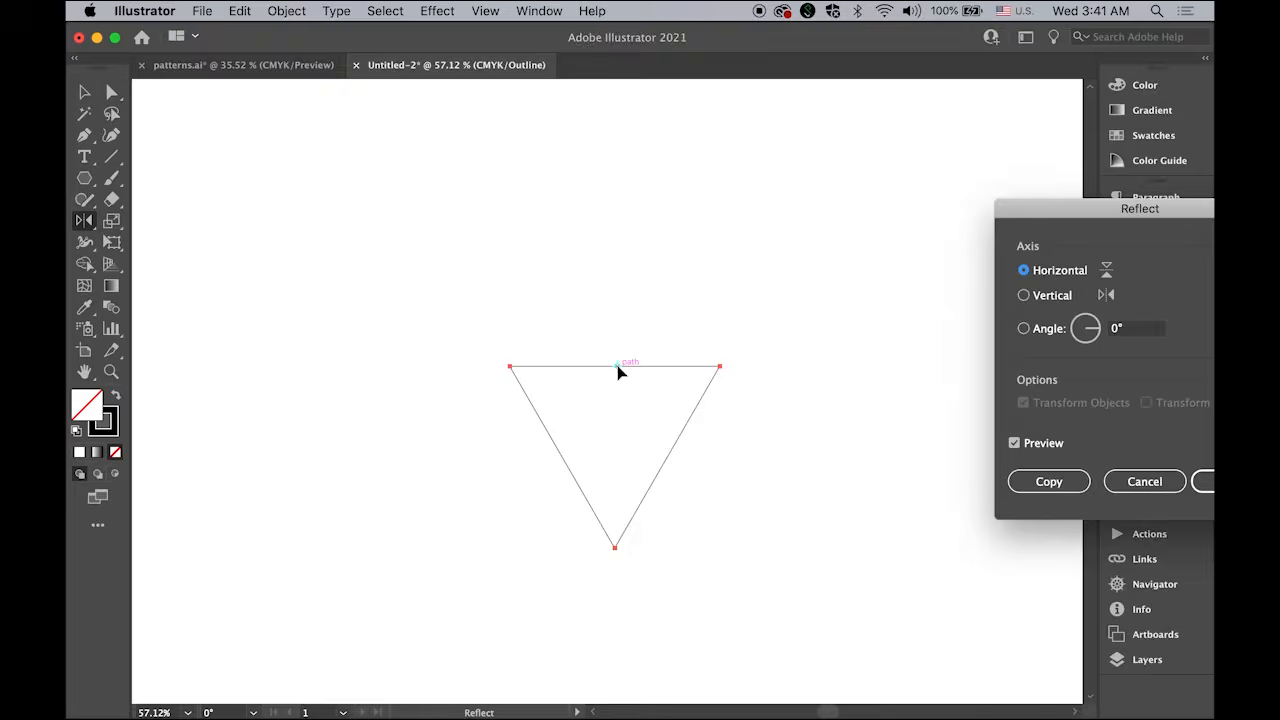
drag(1039, 215, 794, 183)
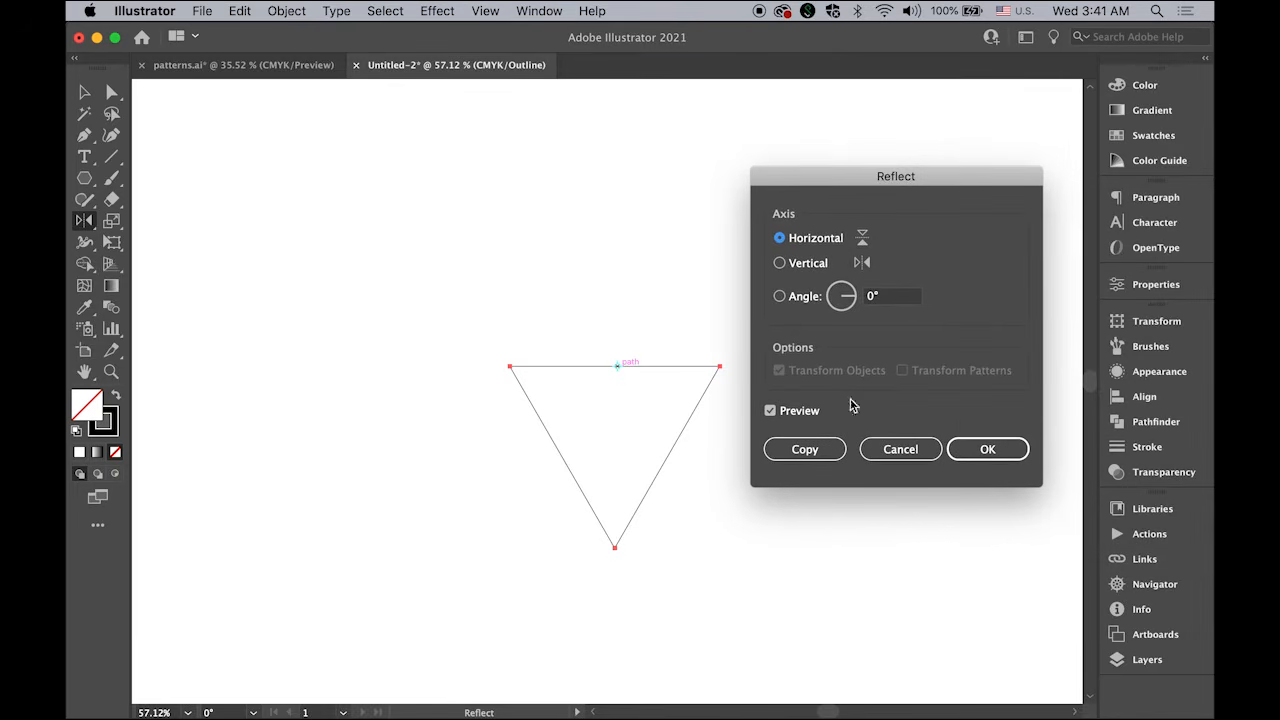
click(805, 450)
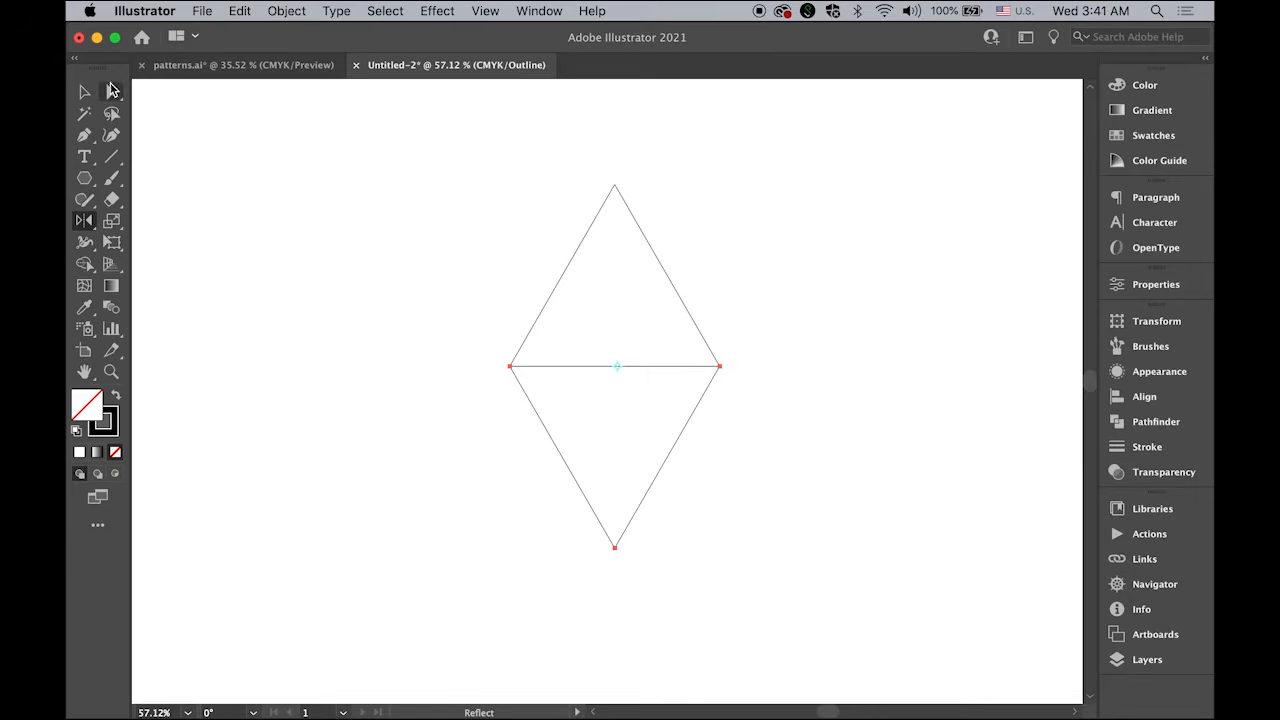
key(v)
click(684, 481)
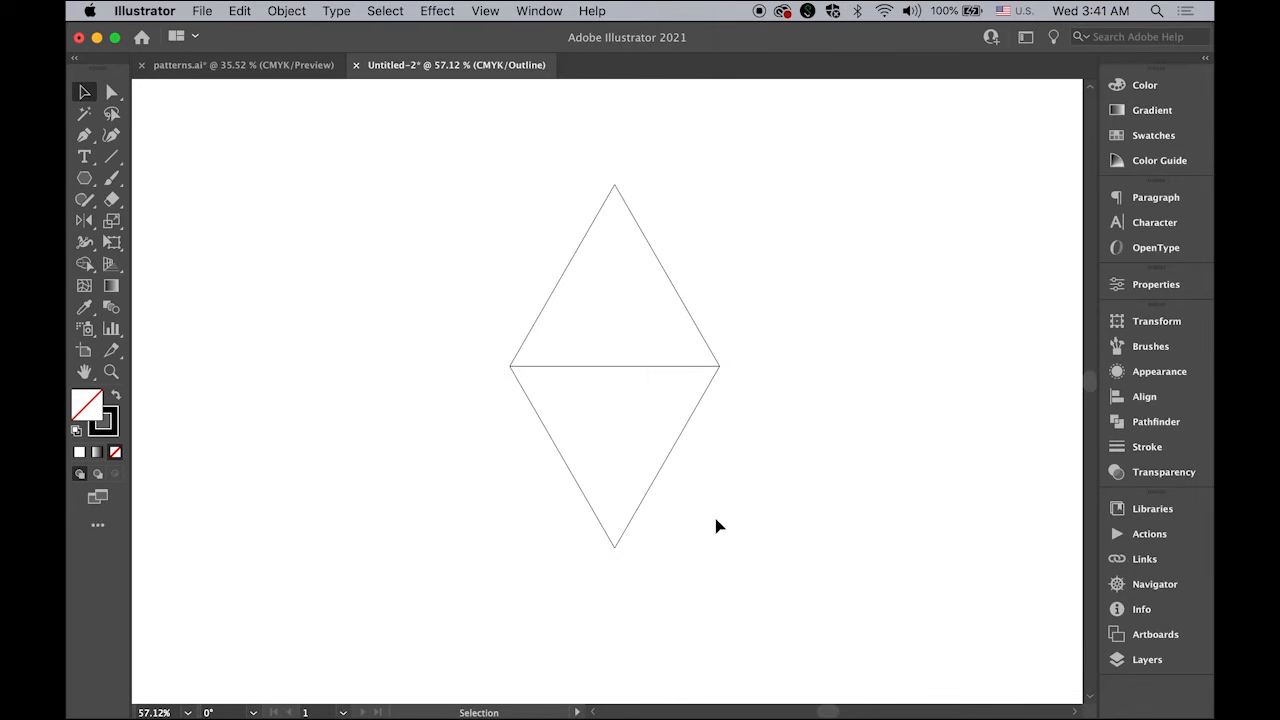
- Duplicate the upright triangle on both sides of the inverted one to complete a second row
drag(715, 525, 606, 466)
click(601, 267)
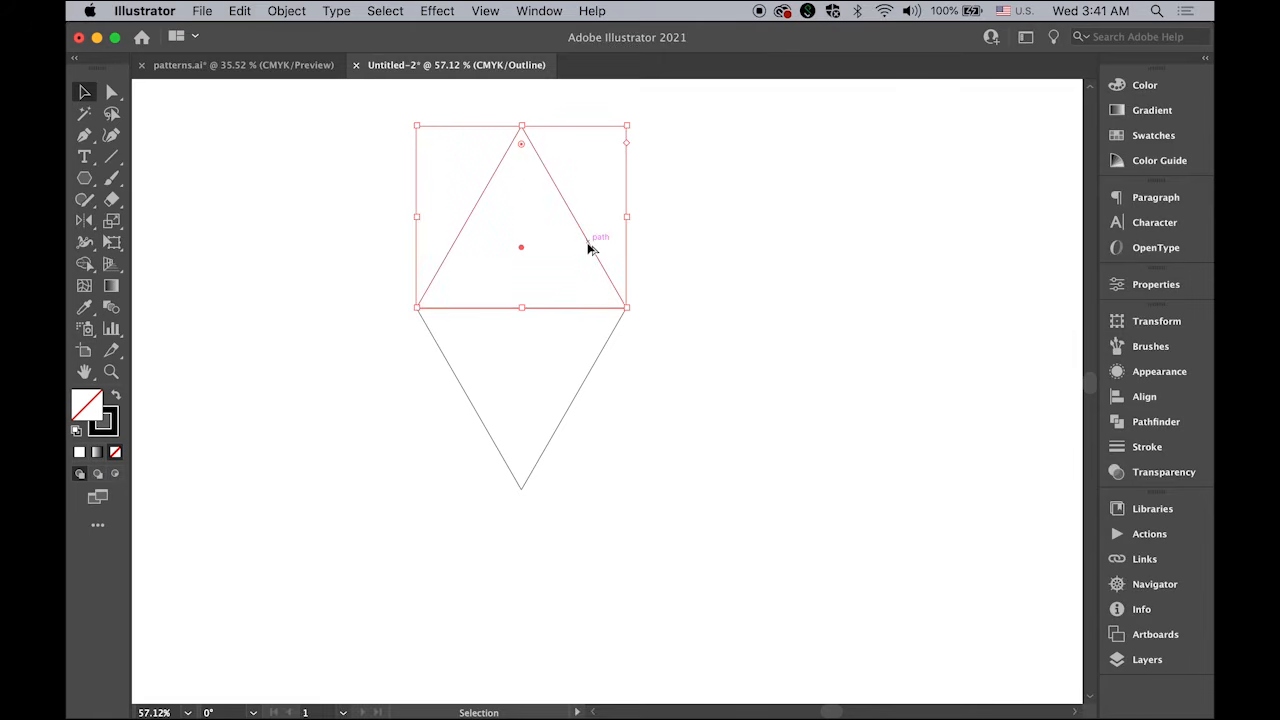
drag(590, 249, 483, 421)
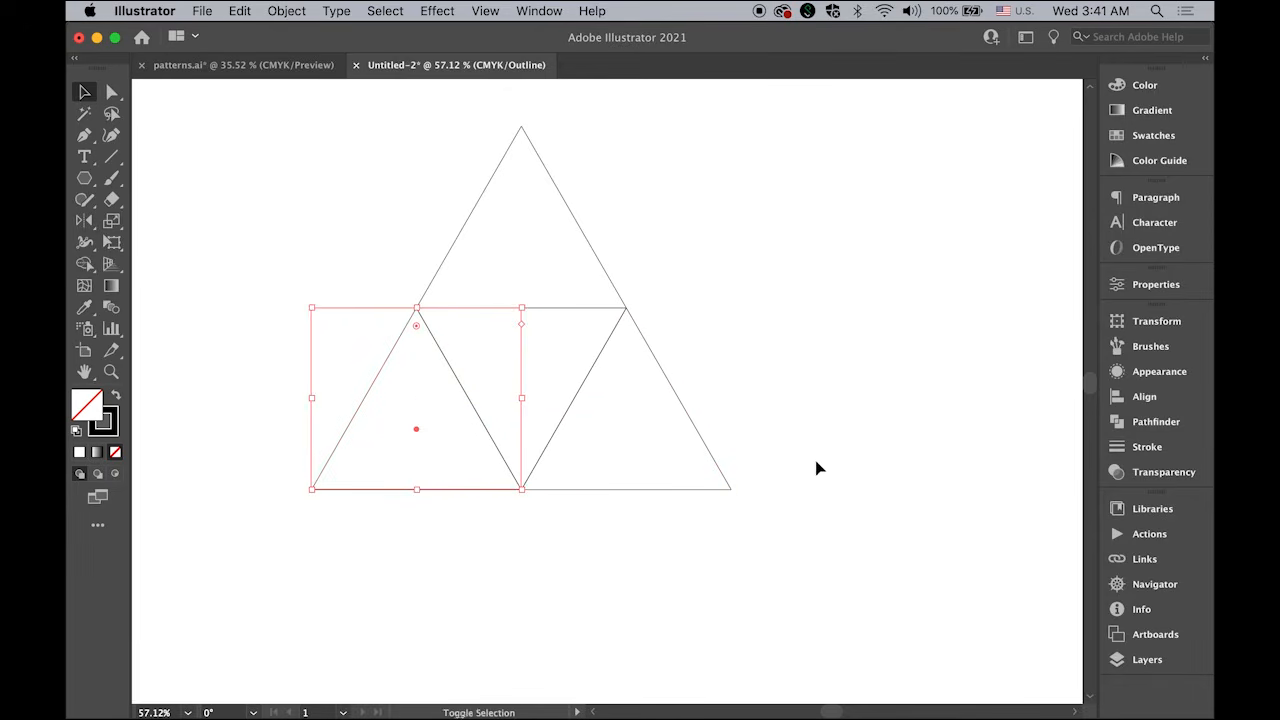
click(866, 449)
- Duplicate the three-triangle row diagonally down to the right as the start of a third row
drag(286, 366, 804, 516)
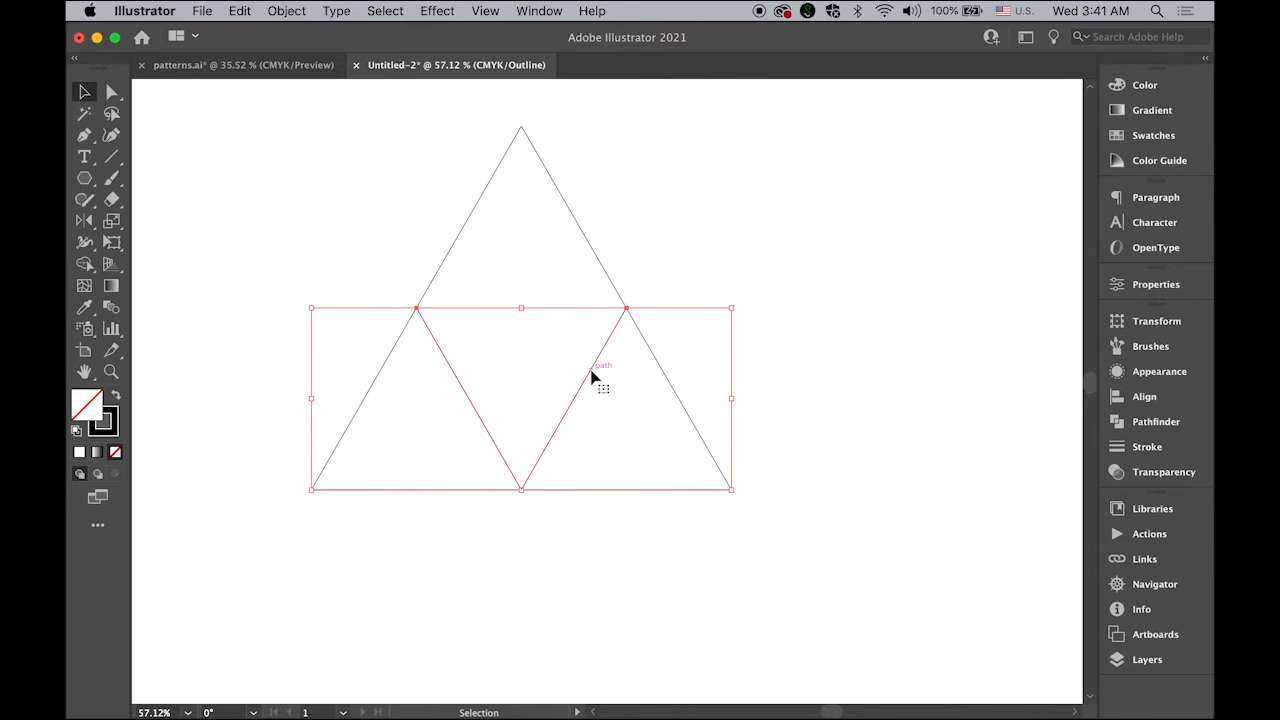
drag(594, 375, 695, 559)
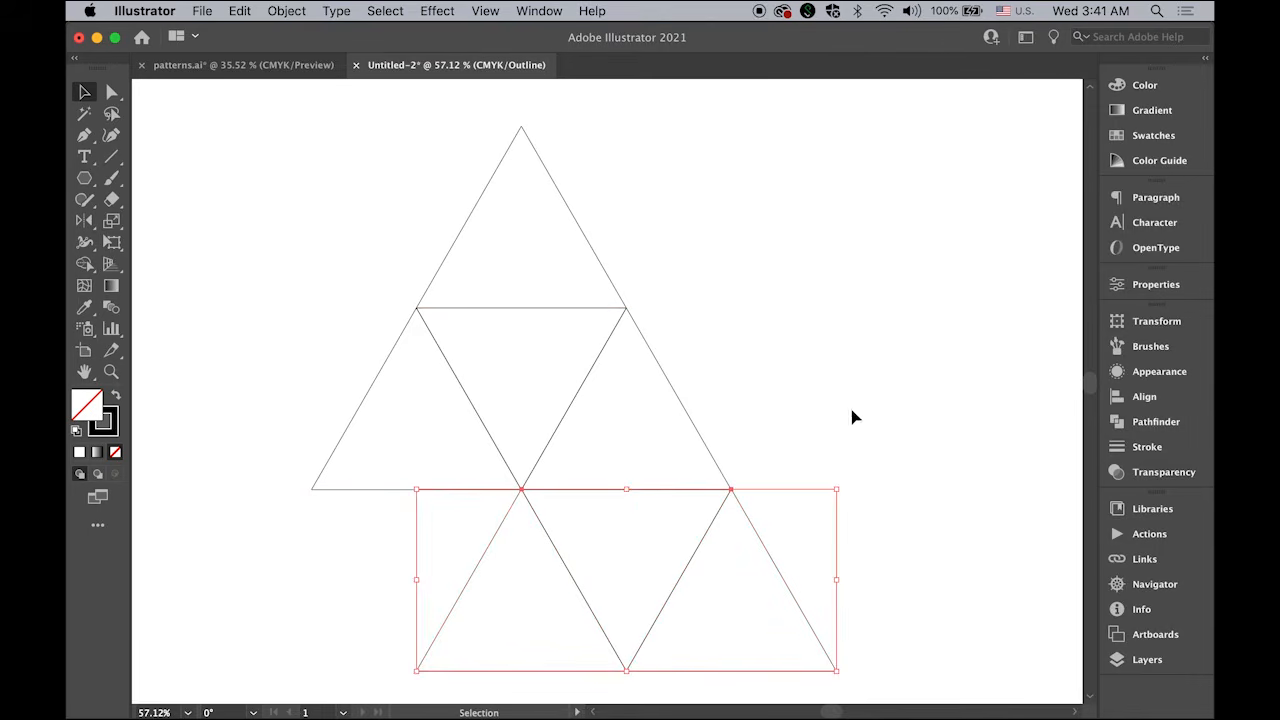
click(853, 414)
- Align the duplicated bottom row so its upper vertices meet the corner points of the row above
drag(680, 459, 886, 571)
key(space)
drag(799, 558, 809, 363)
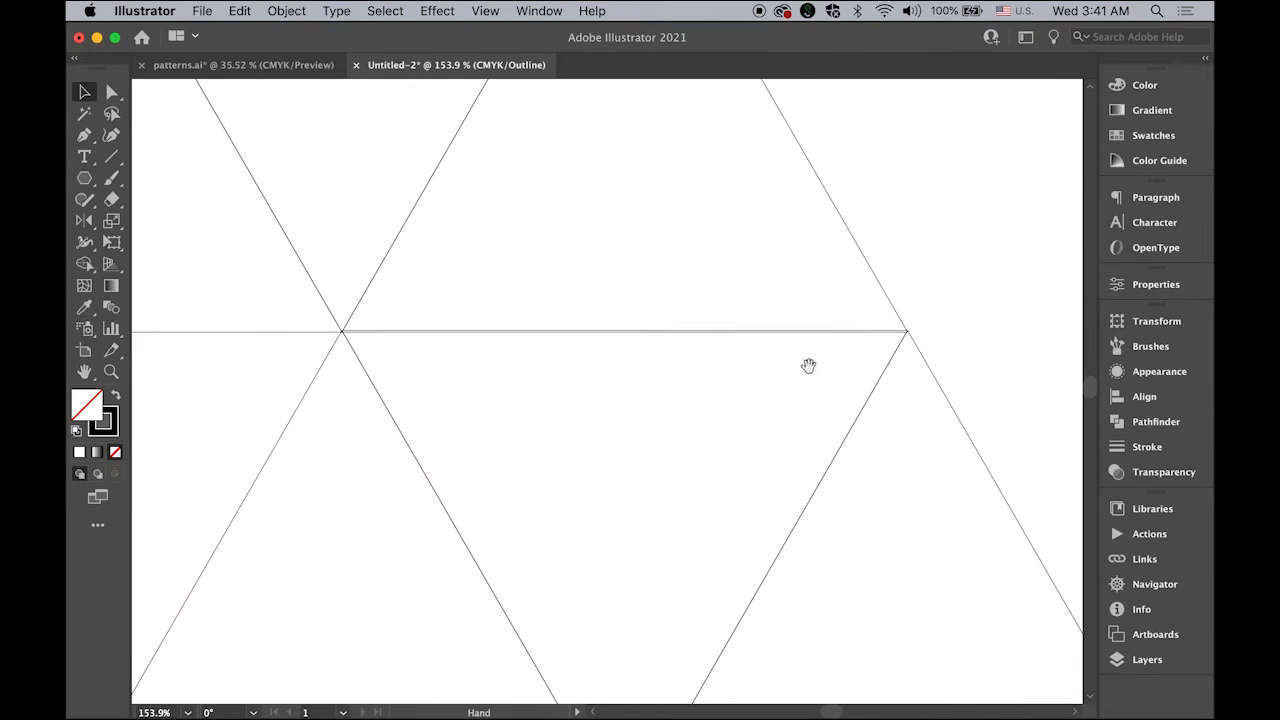
drag(228, 410, 1033, 521)
mouse_move(867, 395)
mouse_down()
mouse_move(868, 520)
mouse_move(867, 410)
mouse_up()
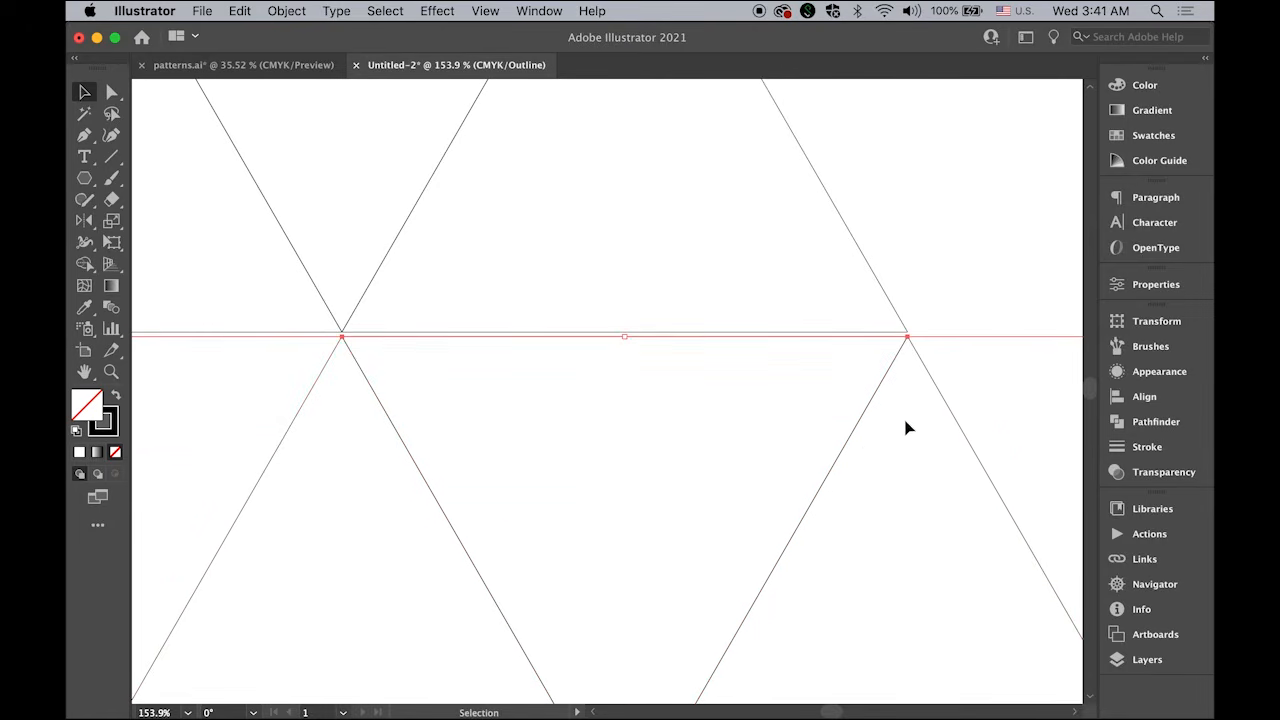
mouse_move(846, 457)
mouse_down()
mouse_move(851, 543)
mouse_move(849, 449)
mouse_up()
click(948, 262)
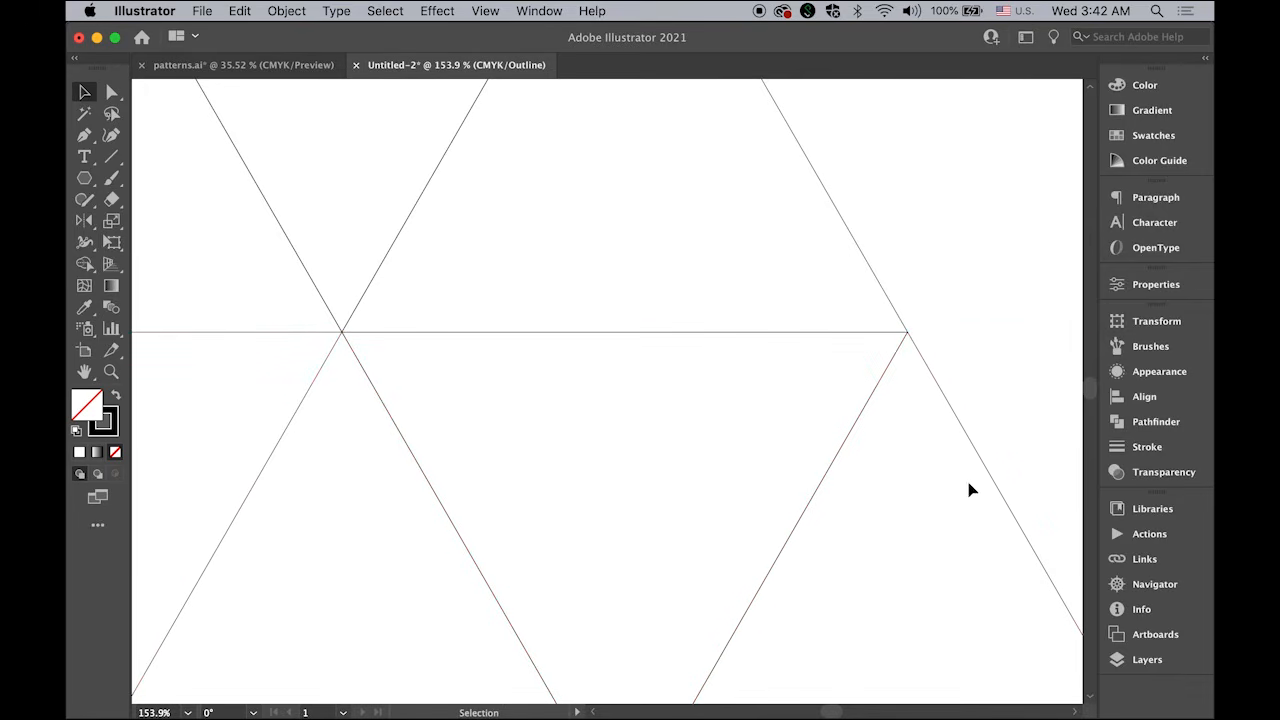
- Duplicate an upright triangle into the empty lower-left corner to complete the large triangle
scroll(821, 533, down, 5)
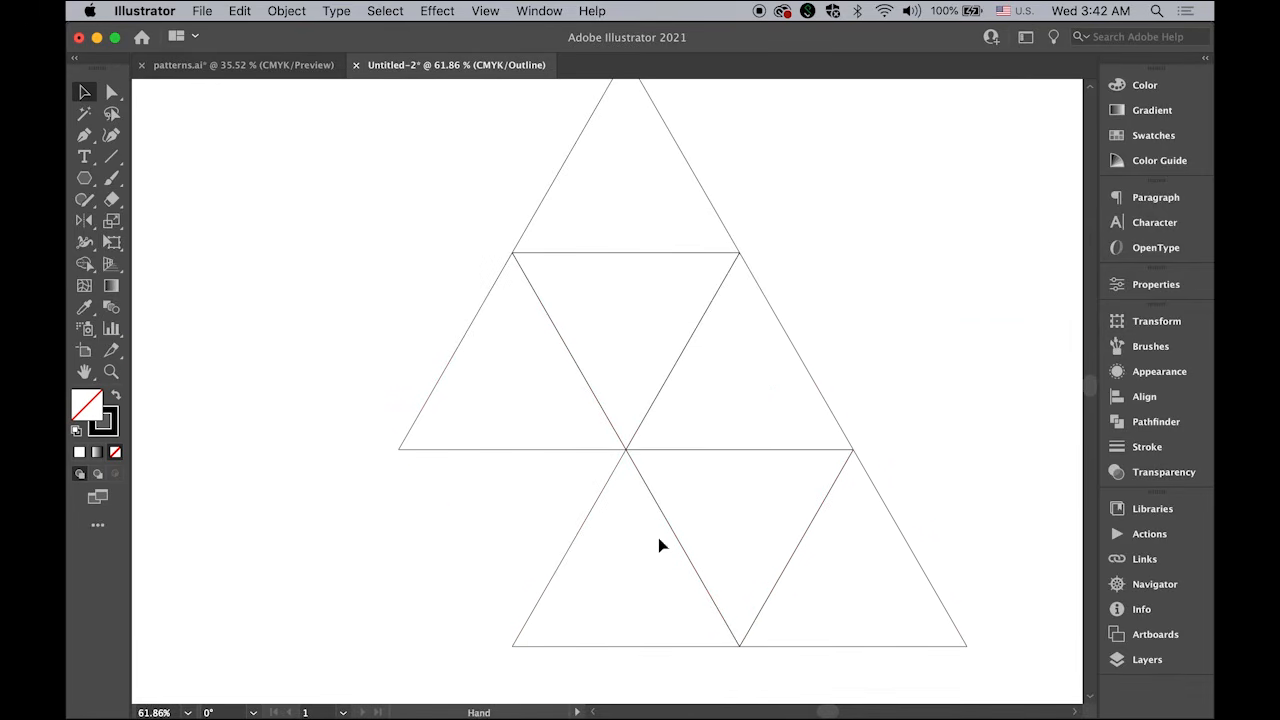
drag(493, 496, 461, 542)
click(916, 375)
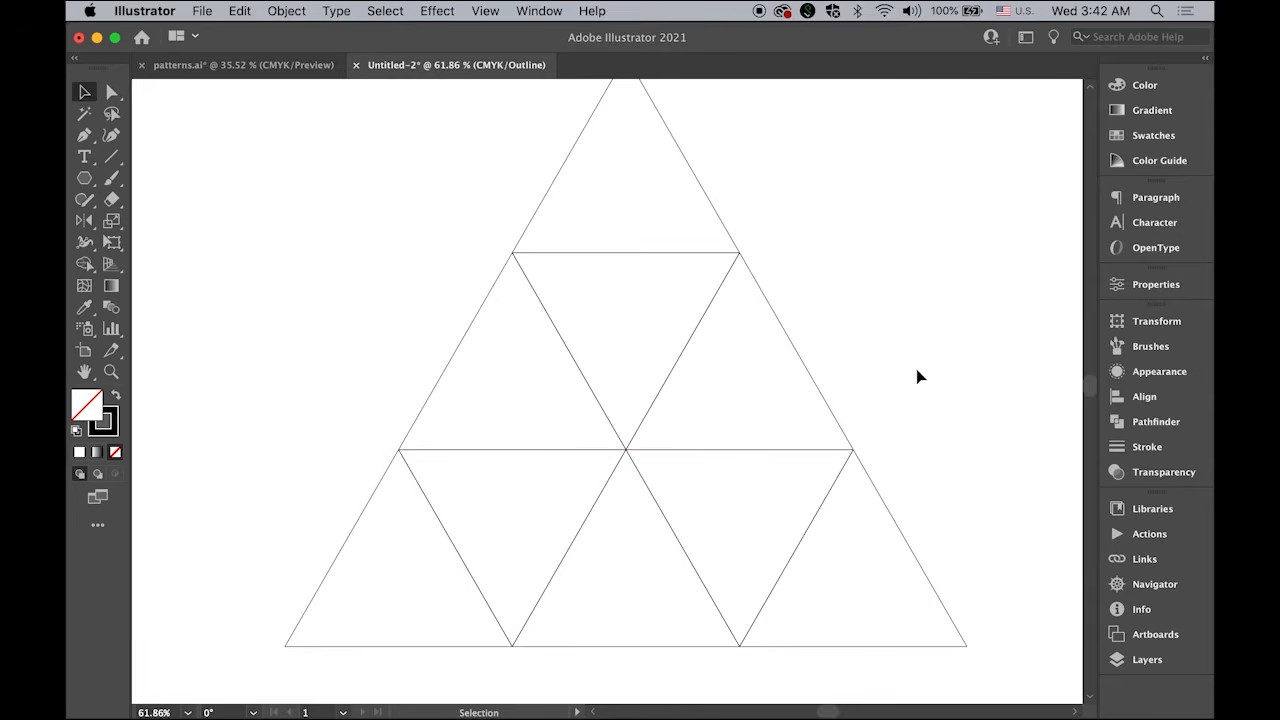
- Return the completed triangle grid from outline display to Preview mode
scroll(917, 503, down, 5)
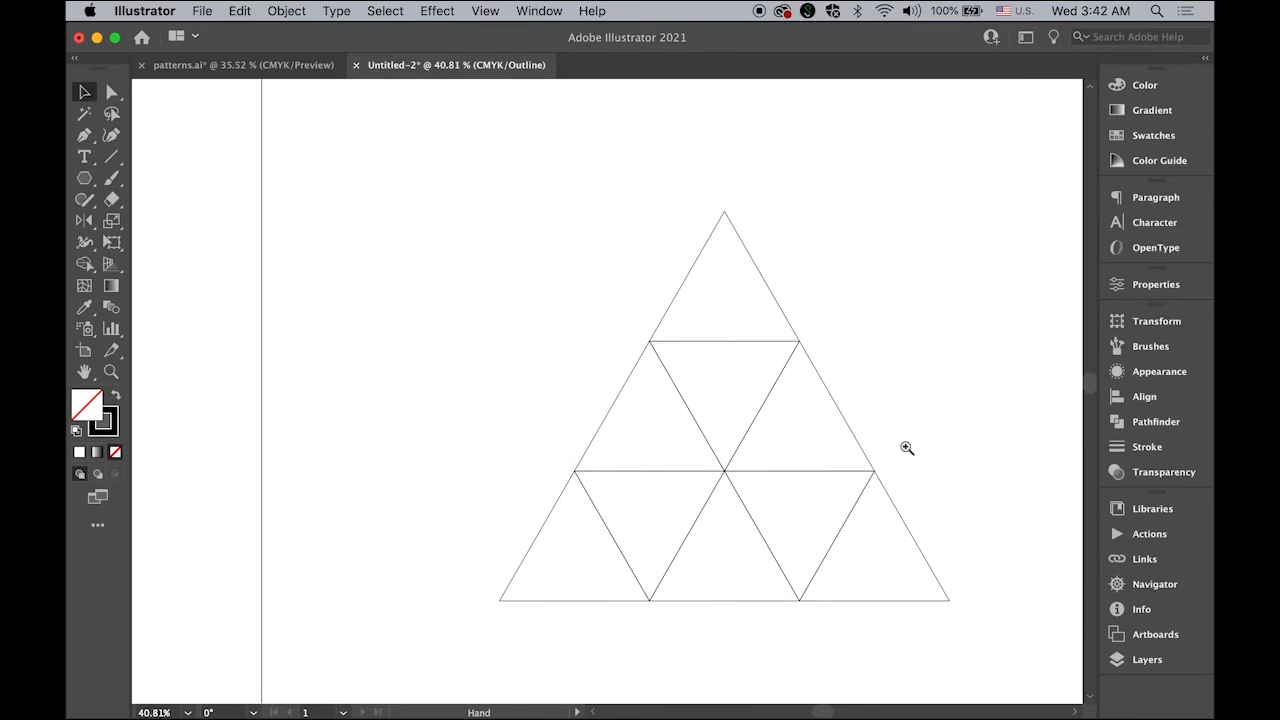
click(443, 8)
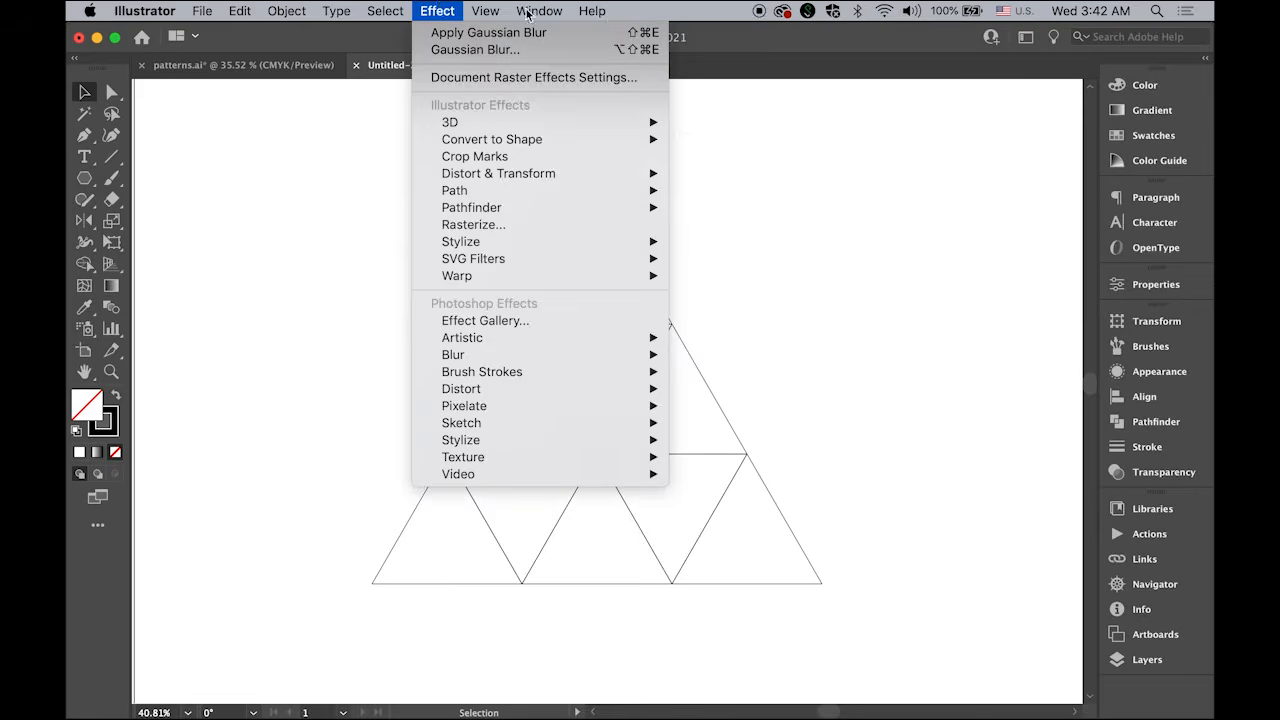
mouse_move(503, 10)
click(516, 50)
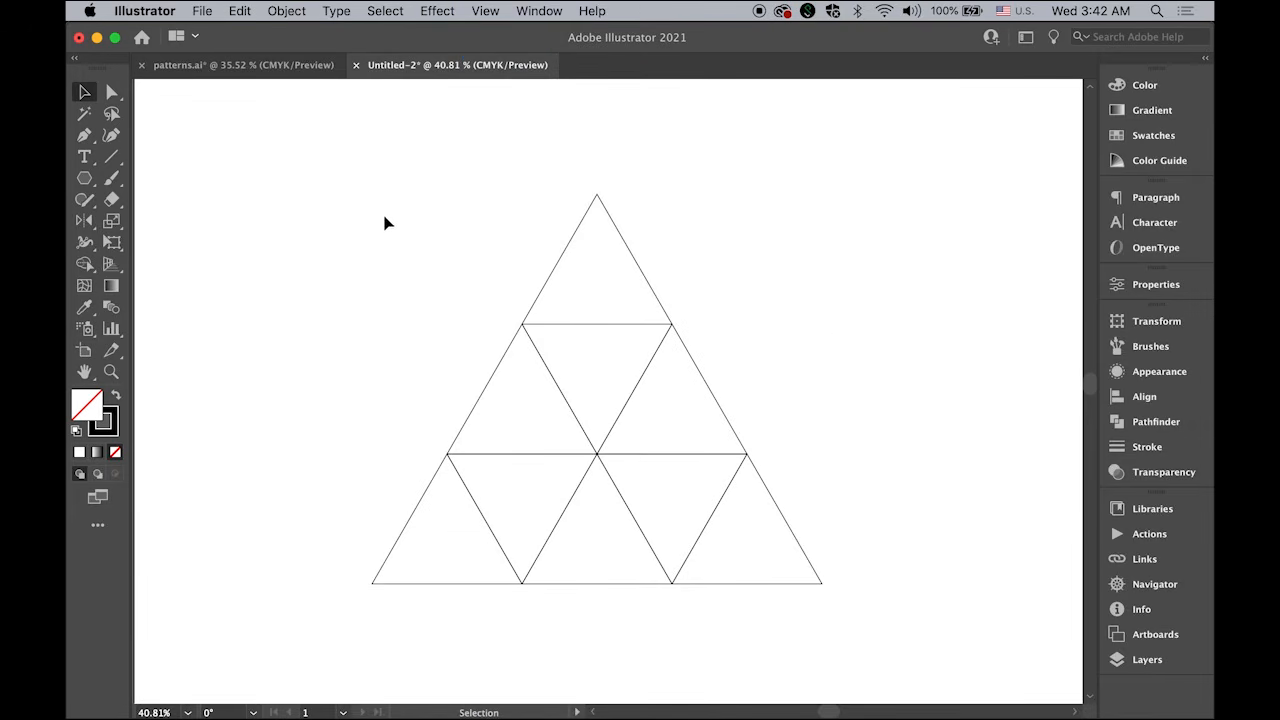
- Merge the nine small triangles with Shape Builder into three interlocking shapes of three triangles each, and check each shape by selecting it
drag(374, 214, 814, 607)
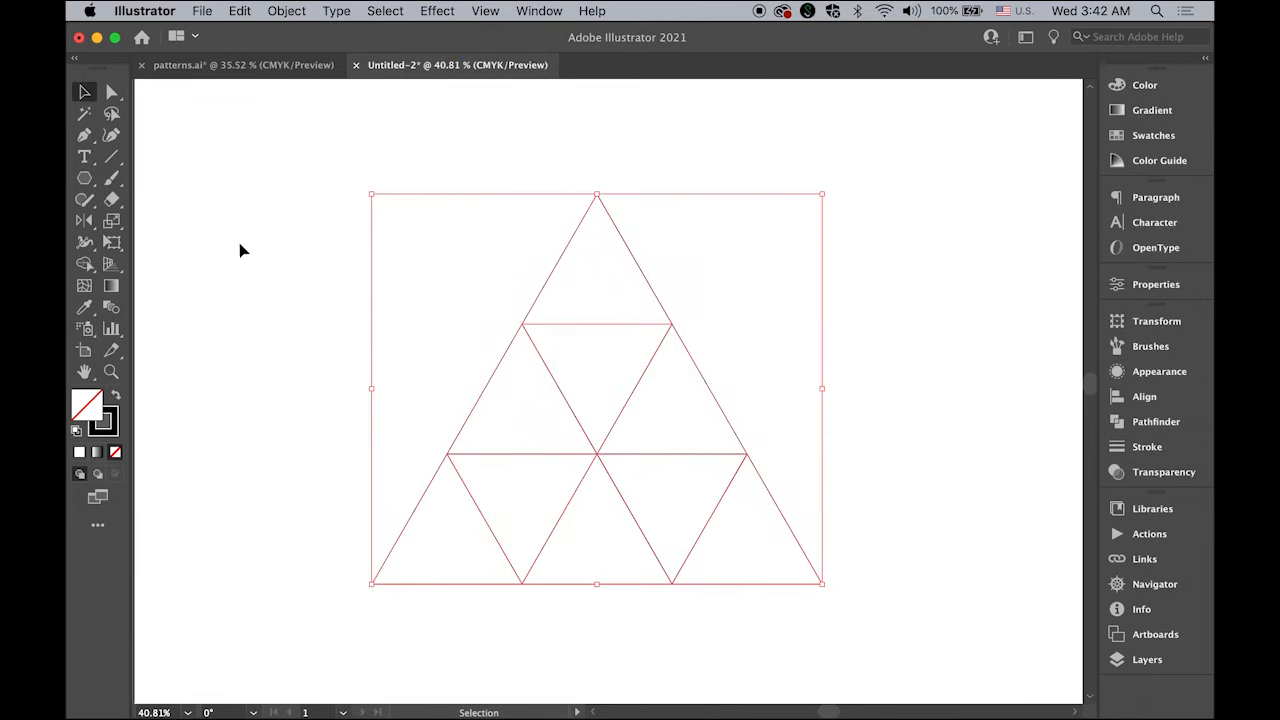
click(84, 264)
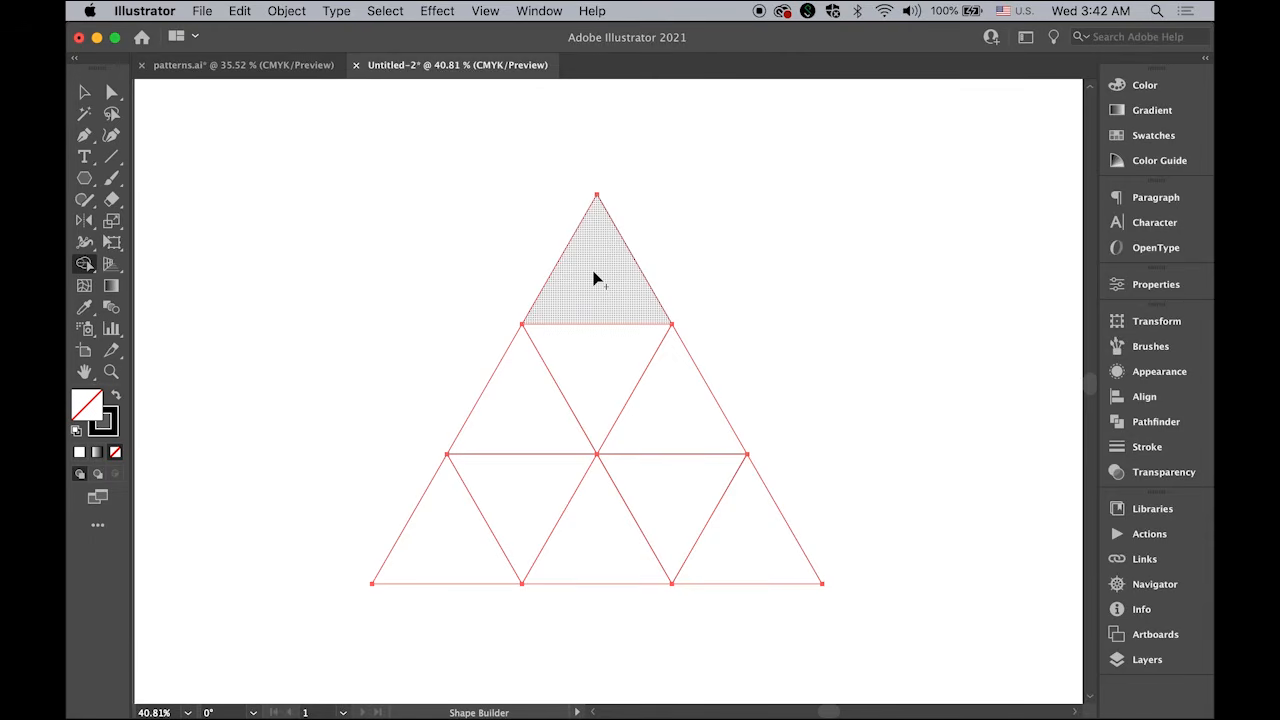
mouse_move(594, 279)
mouse_down()
mouse_move(604, 357)
mouse_move(528, 409)
mouse_up()
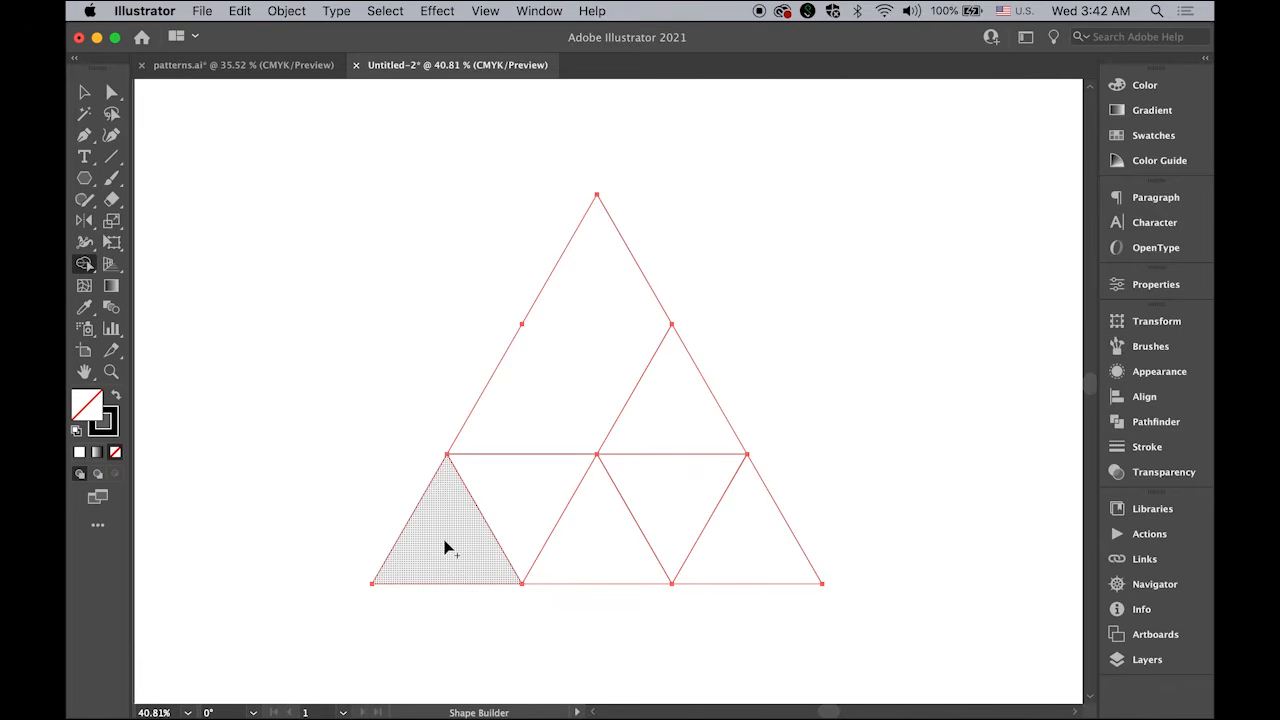
mouse_move(447, 547)
mouse_down()
mouse_move(511, 501)
mouse_move(615, 542)
mouse_up()
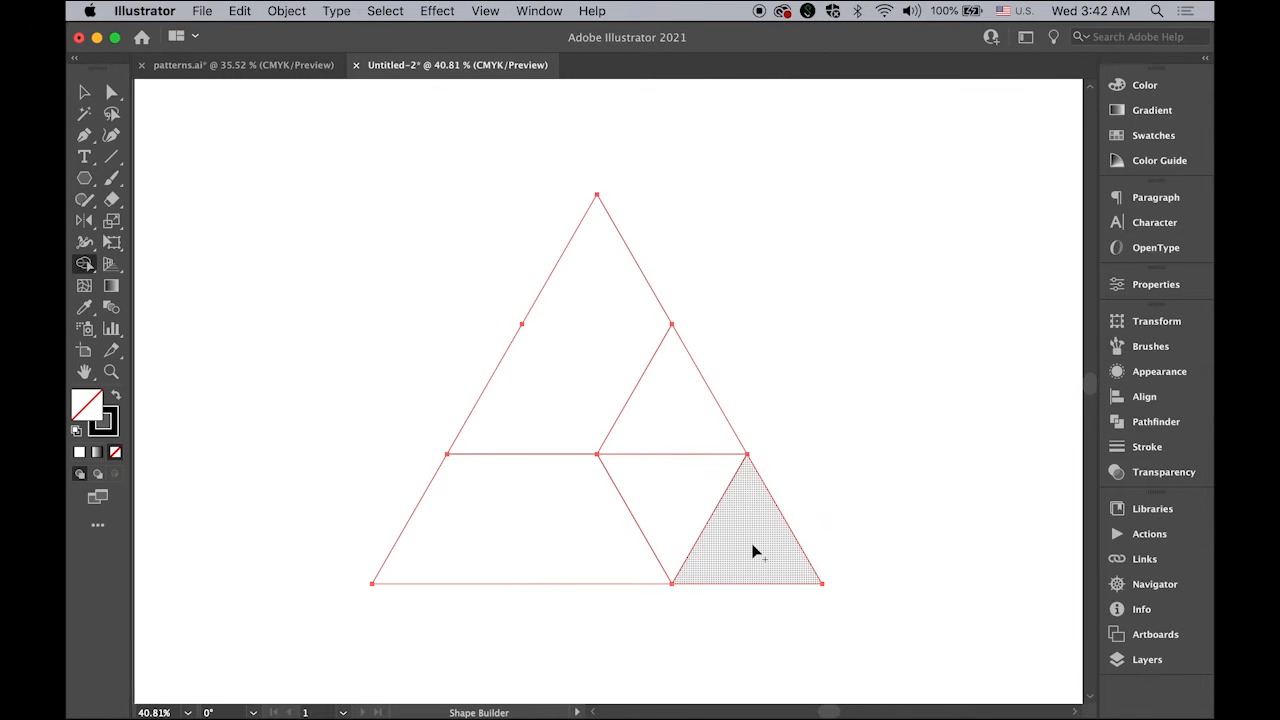
mouse_move(754, 551)
mouse_down()
mouse_move(669, 488)
mouse_move(667, 430)
mouse_up()
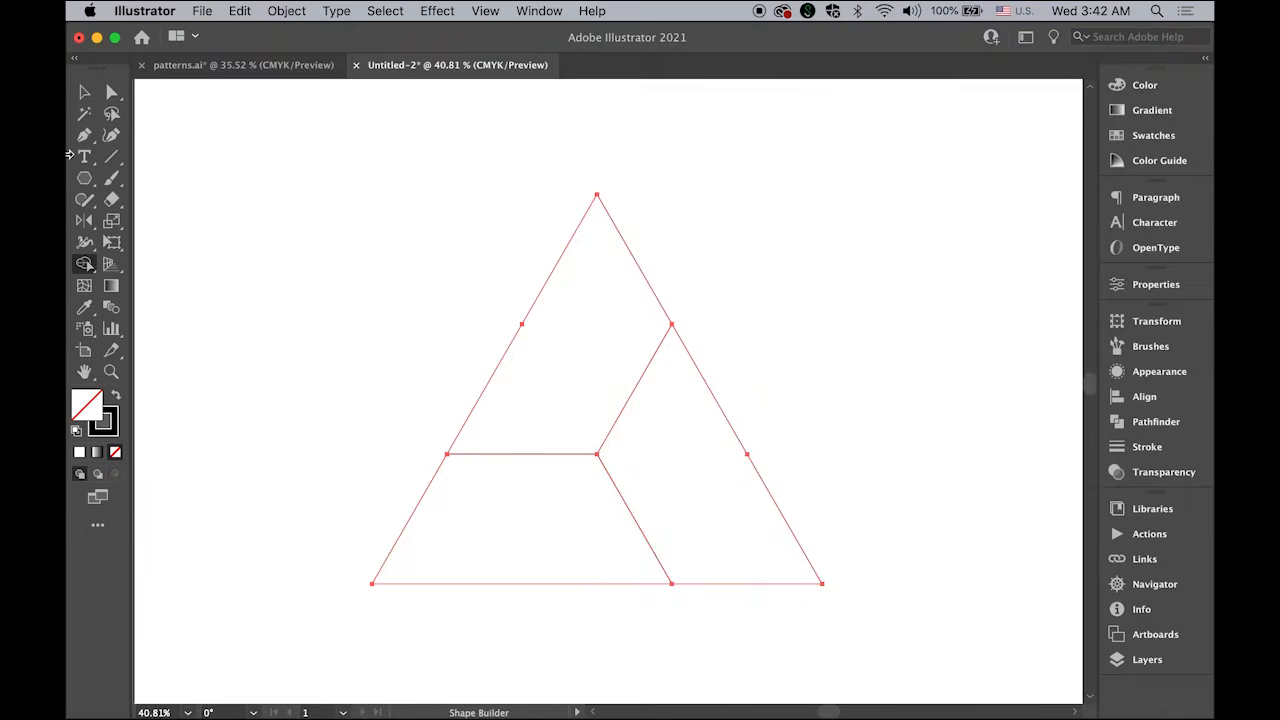
click(84, 91)
click(260, 371)
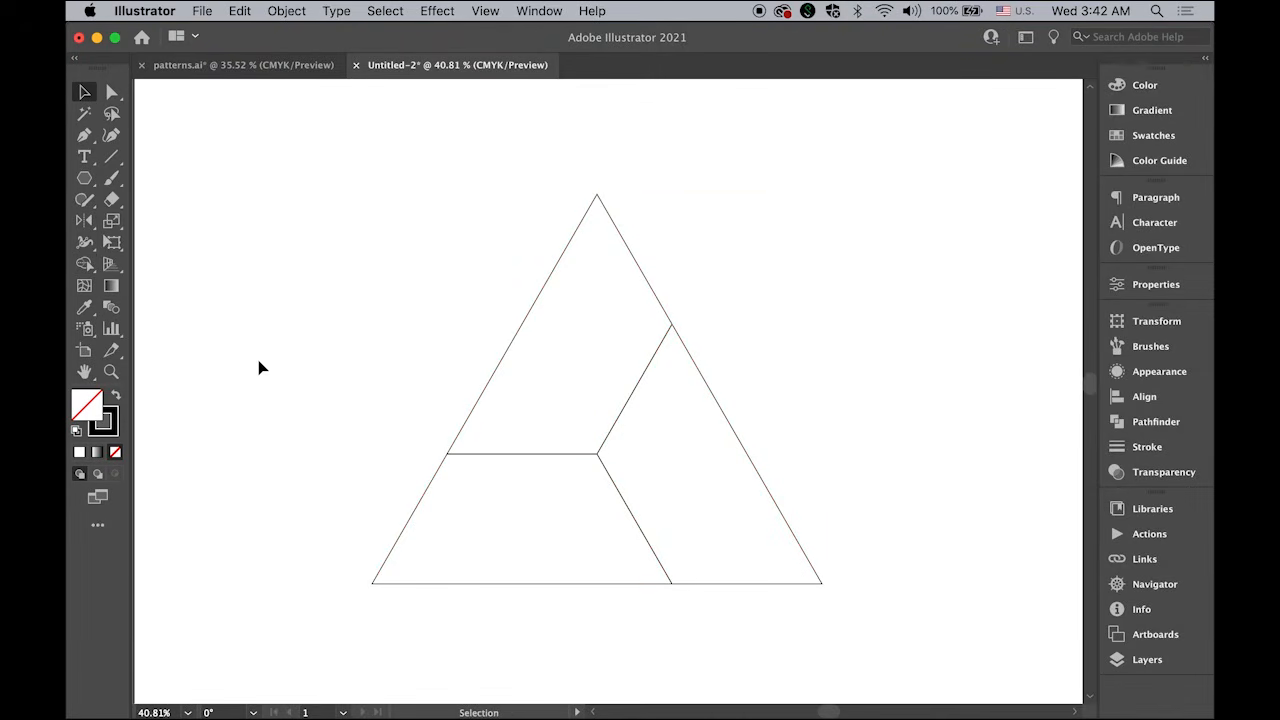
click(496, 371)
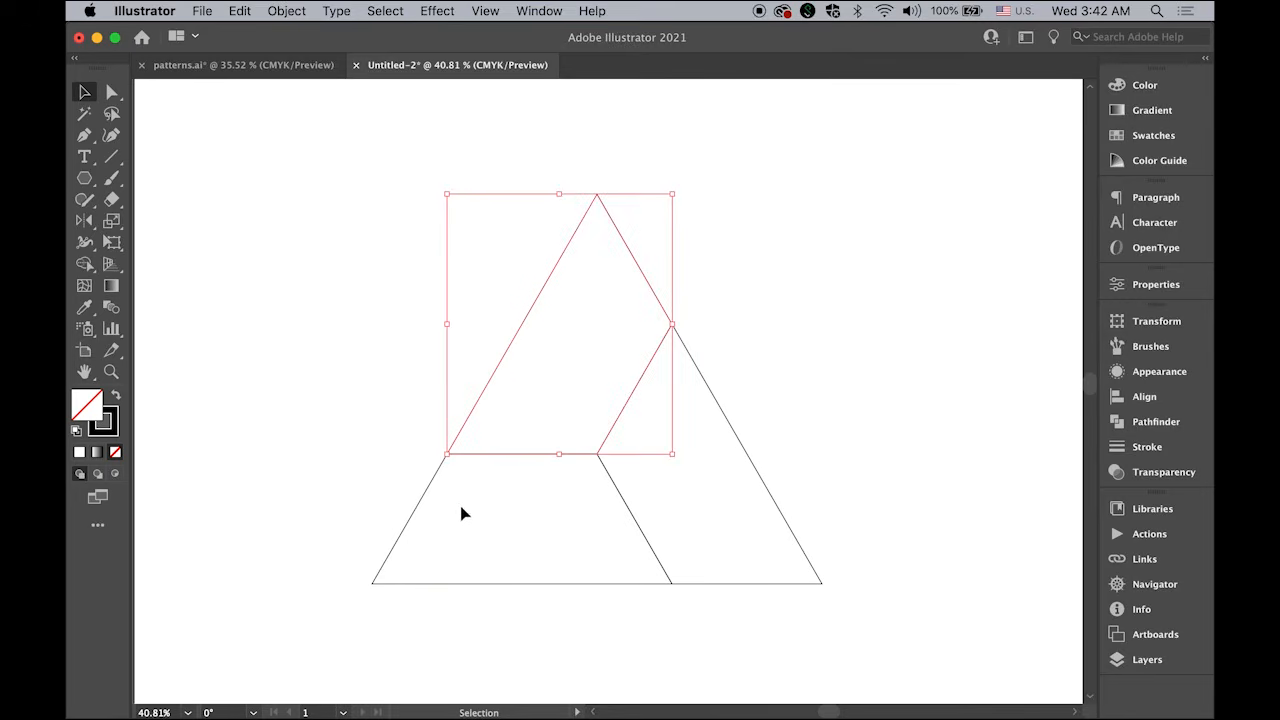
click(421, 505)
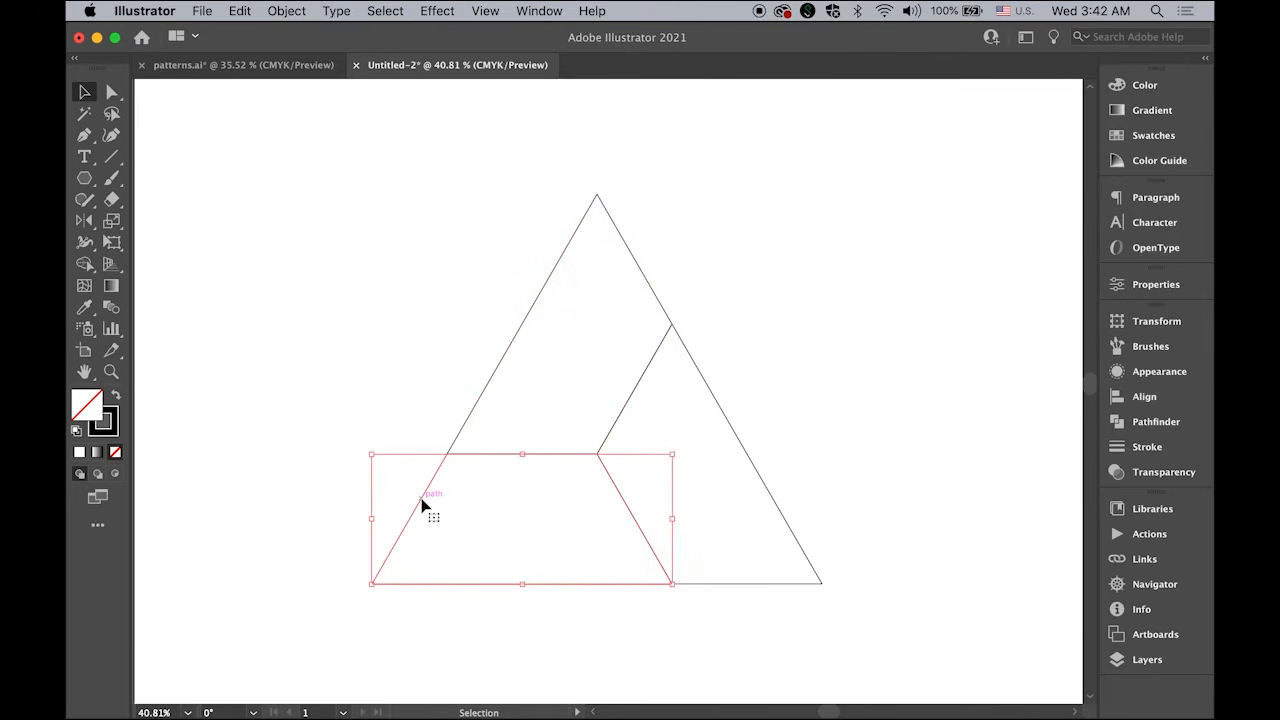
click(757, 472)
click(963, 450)
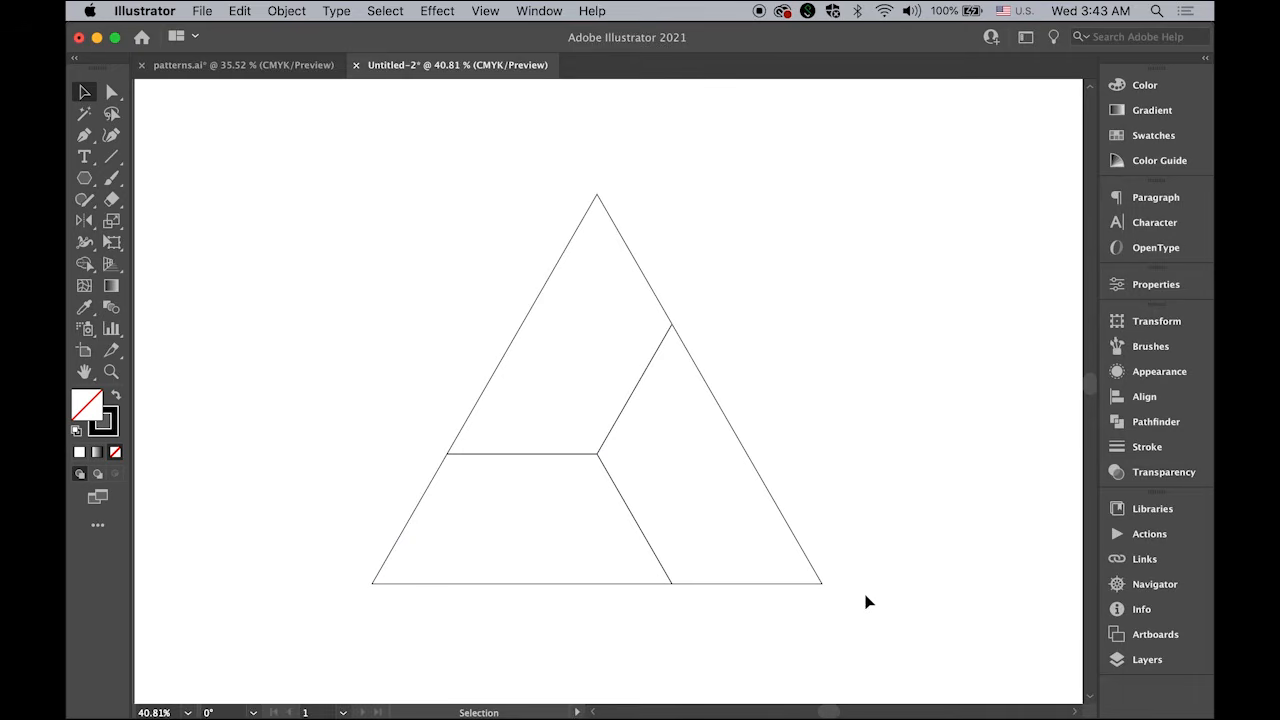
- Fill the upper shape with the magenta swatch and lighten it to C 0, M 22, Y 0, K 0
click(553, 284)
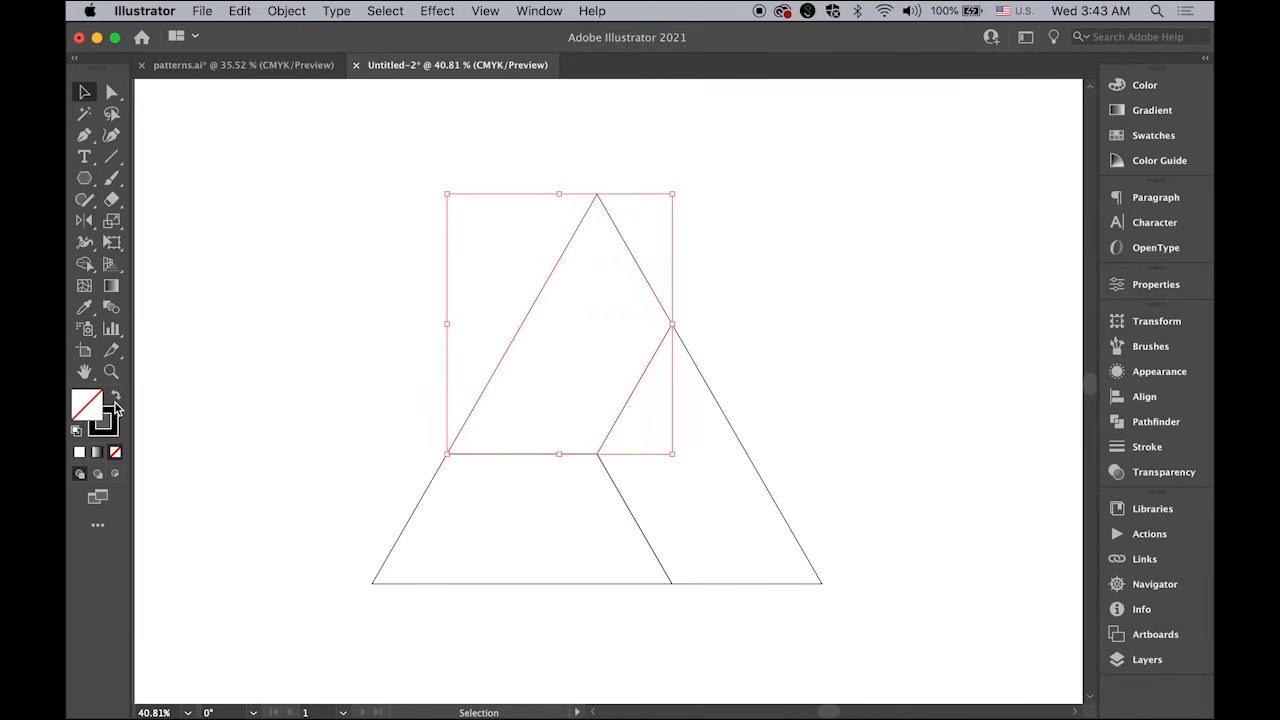
click(1143, 142)
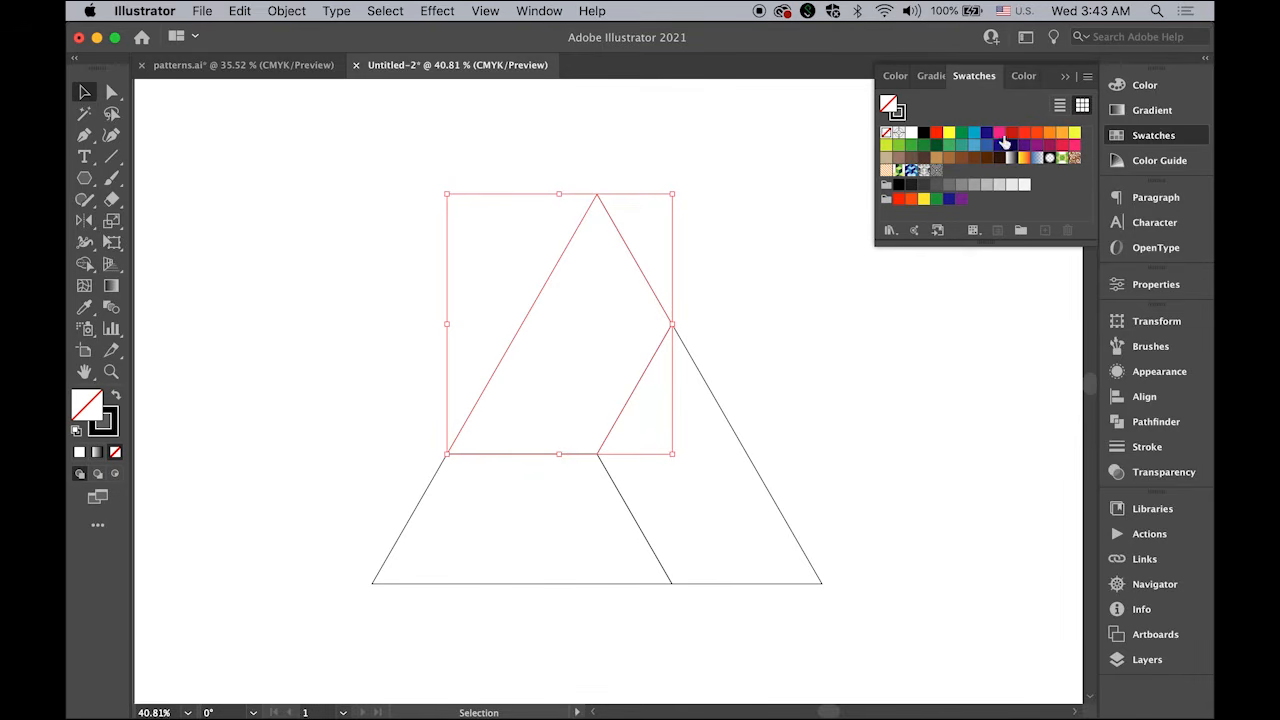
click(999, 133)
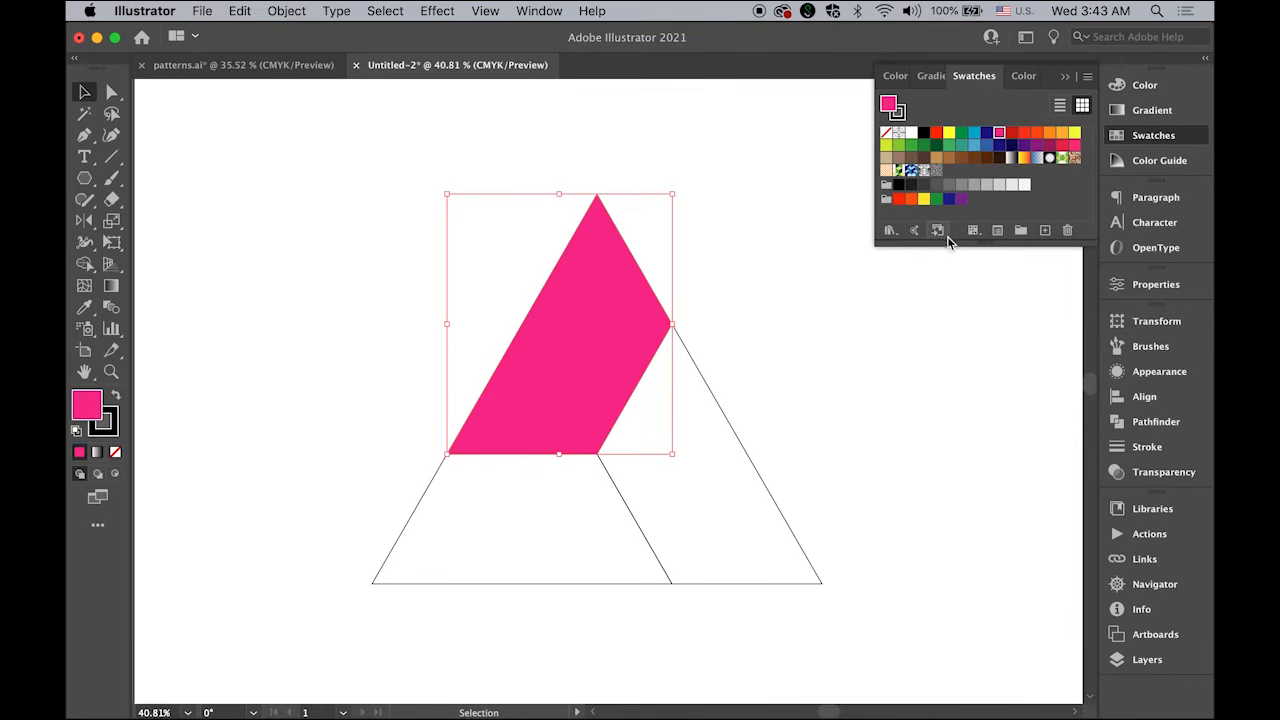
click(1144, 85)
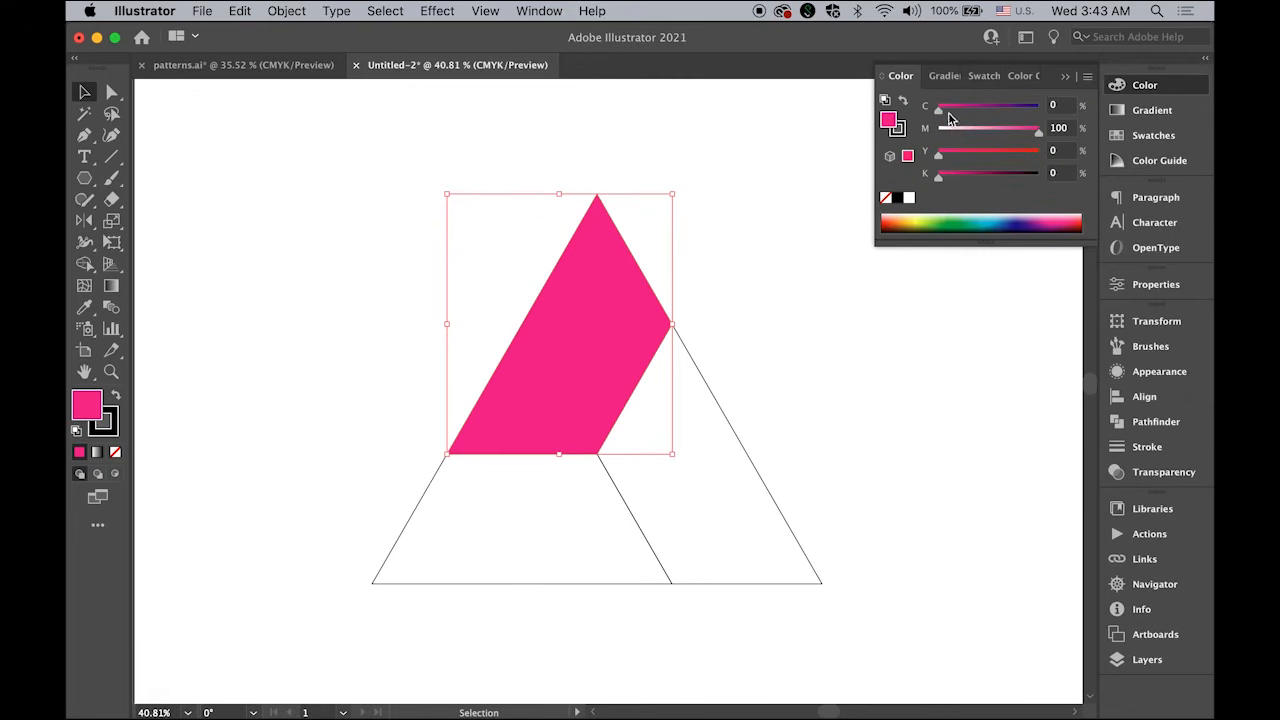
drag(1040, 138, 960, 136)
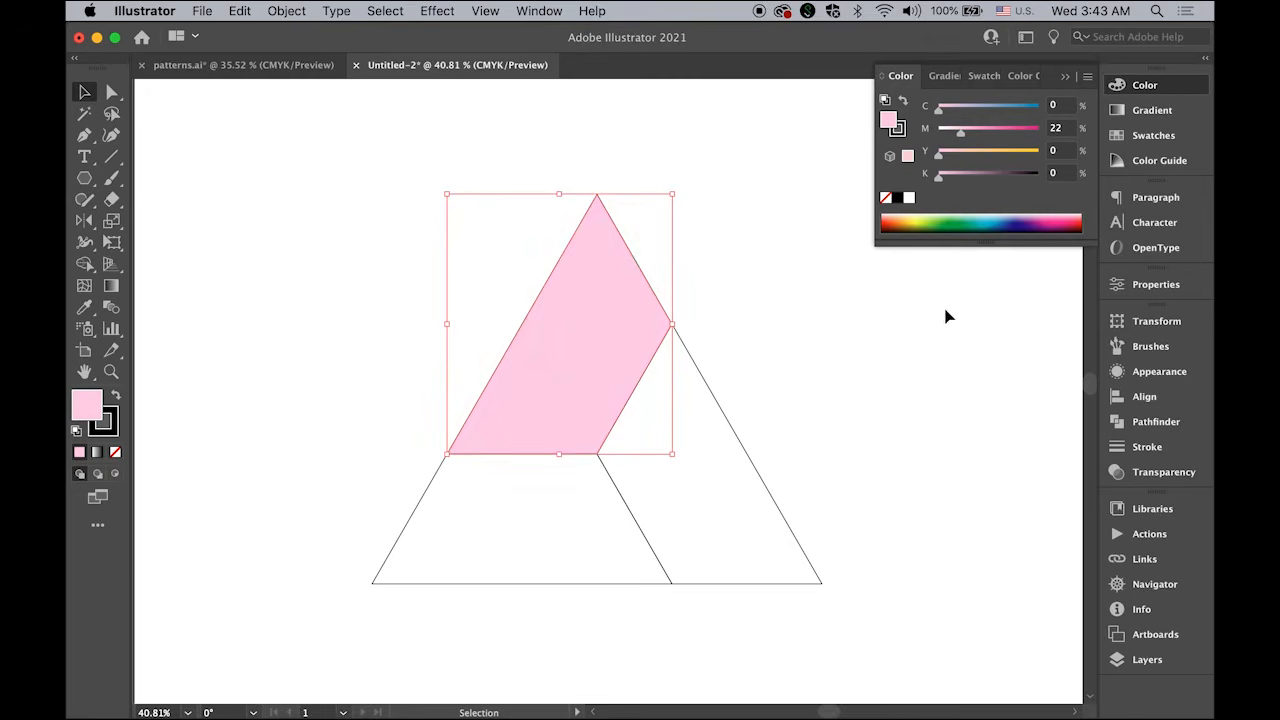
click(948, 388)
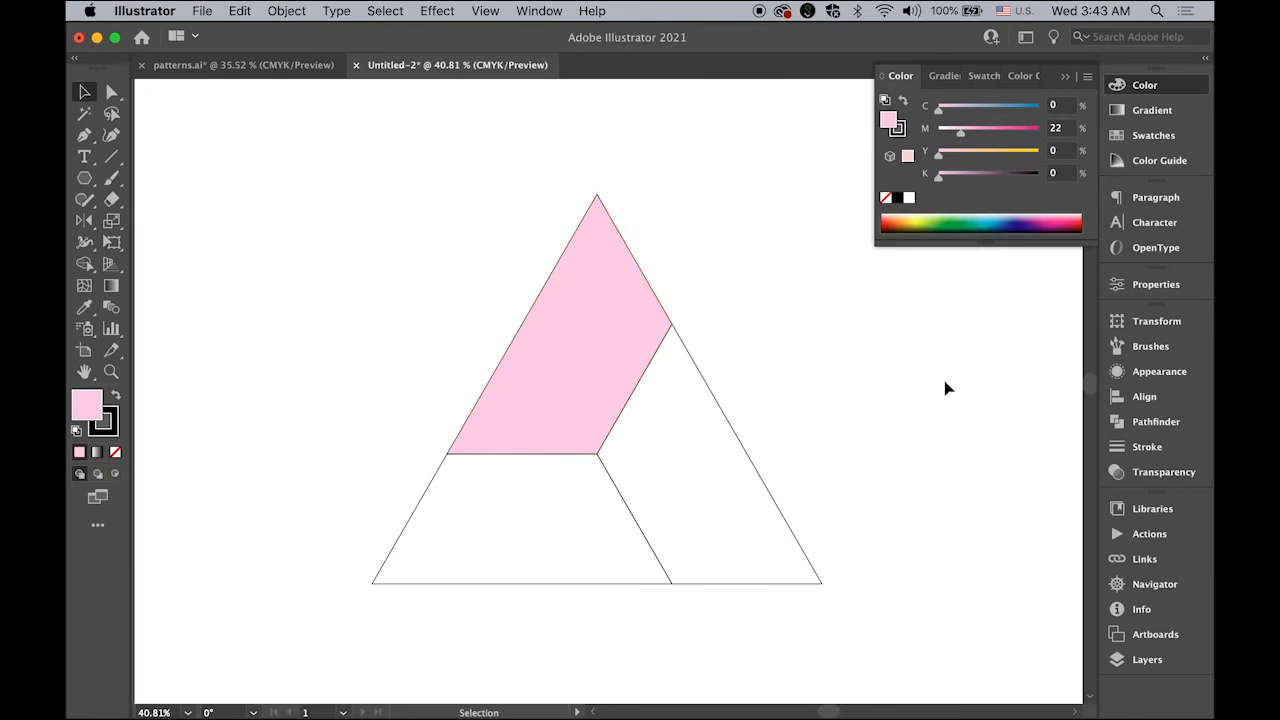
- Remove the stroke from the pink upper shape
click(551, 404)
click(108, 428)
click(115, 455)
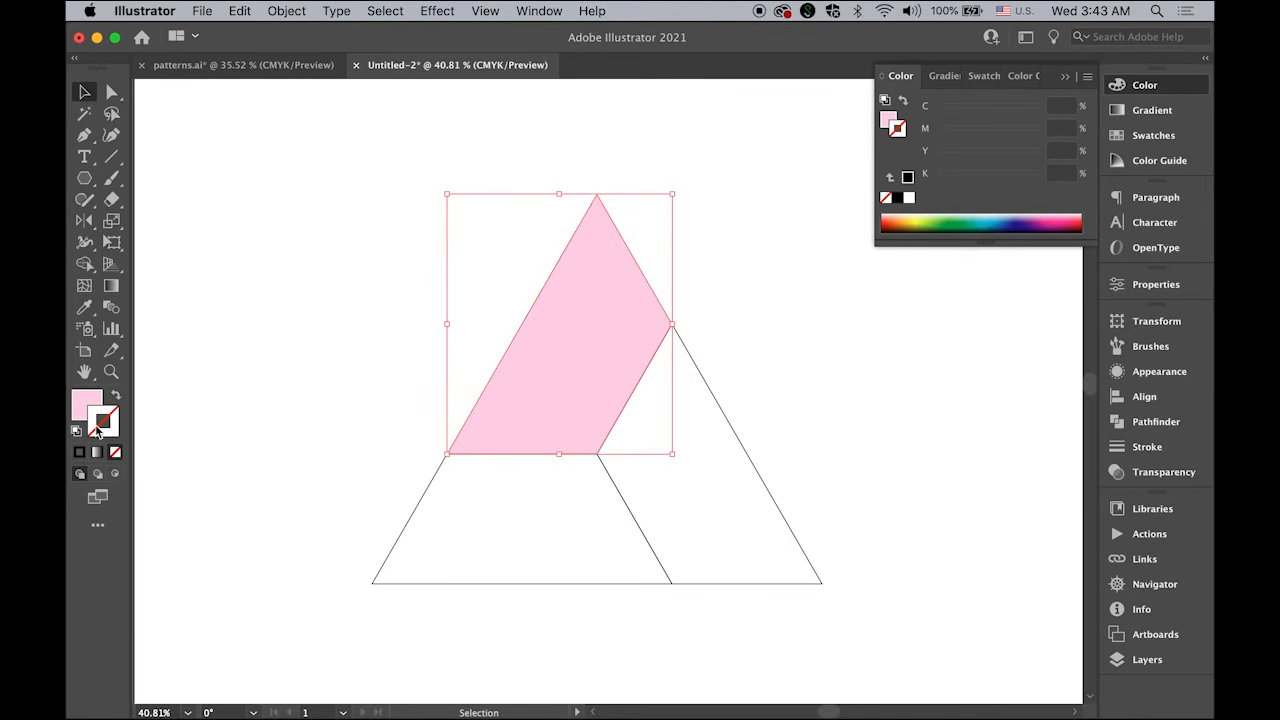
- Copy the pink upper shape's appearance to the lower-left shape with the Eyedropper and set its fill's magenta to 88%
click(86, 406)
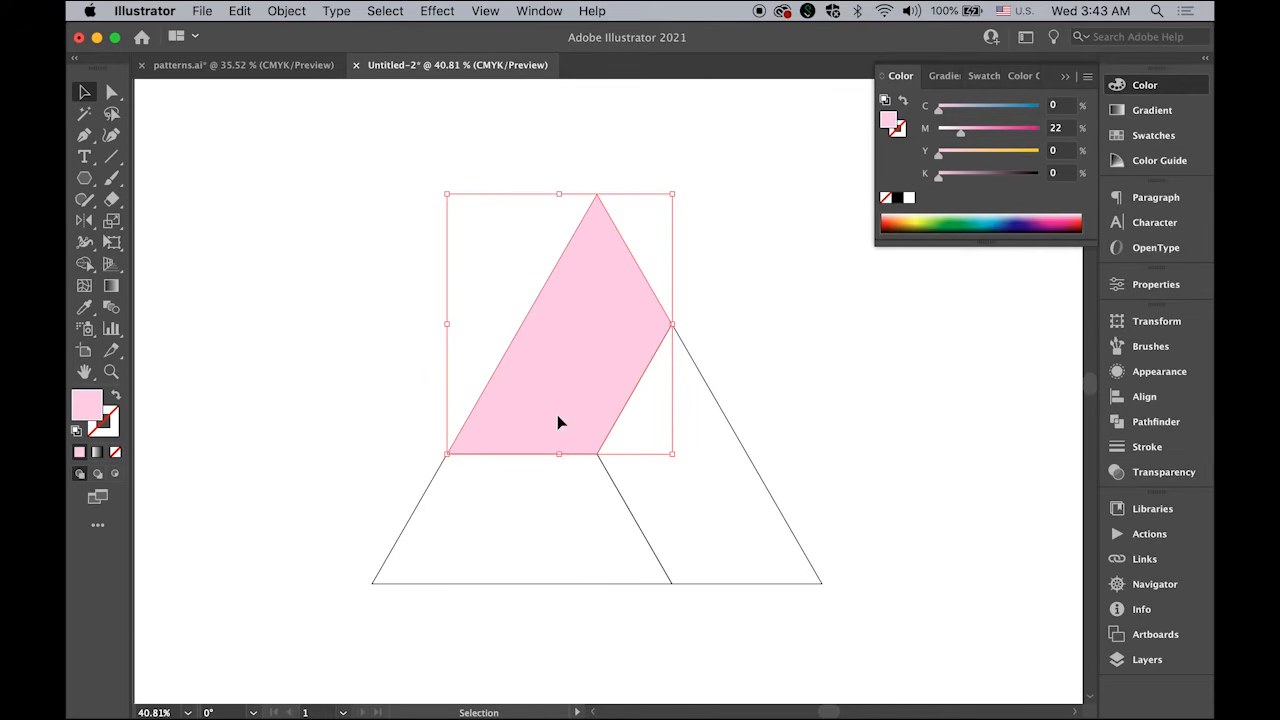
click(420, 514)
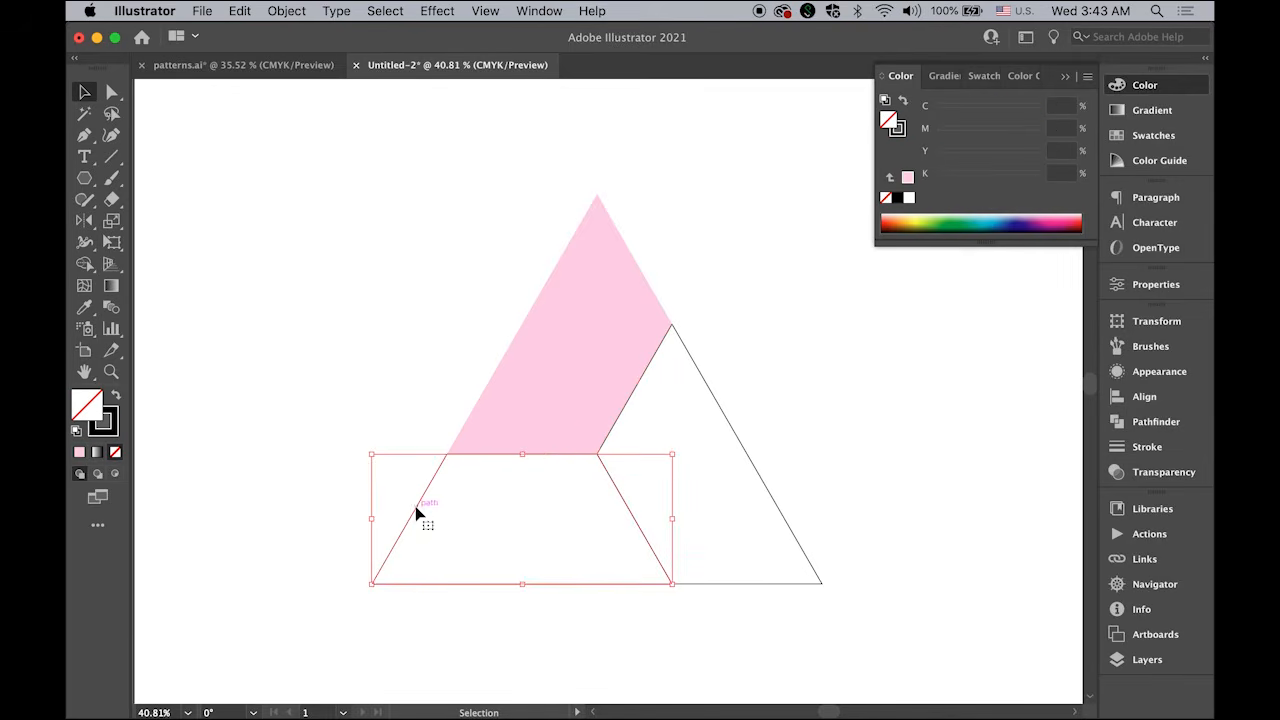
click(84, 307)
click(586, 329)
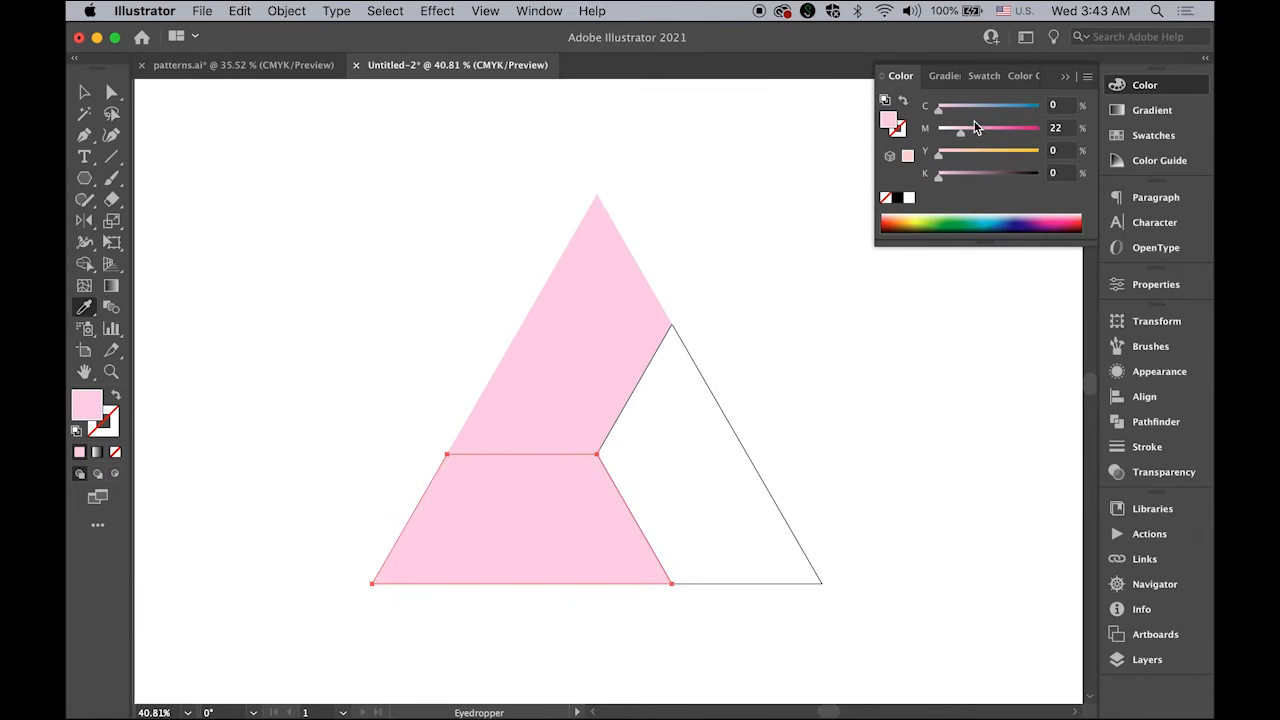
drag(962, 134, 1041, 133)
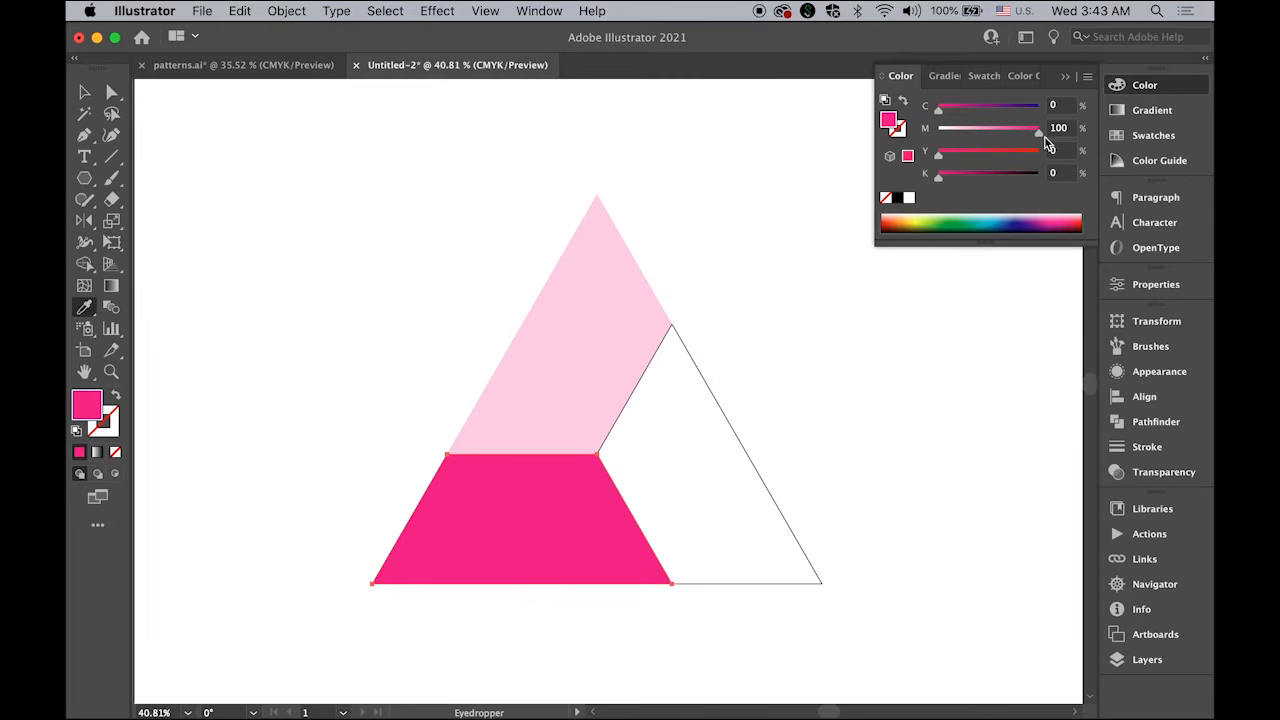
drag(1038, 134, 1027, 133)
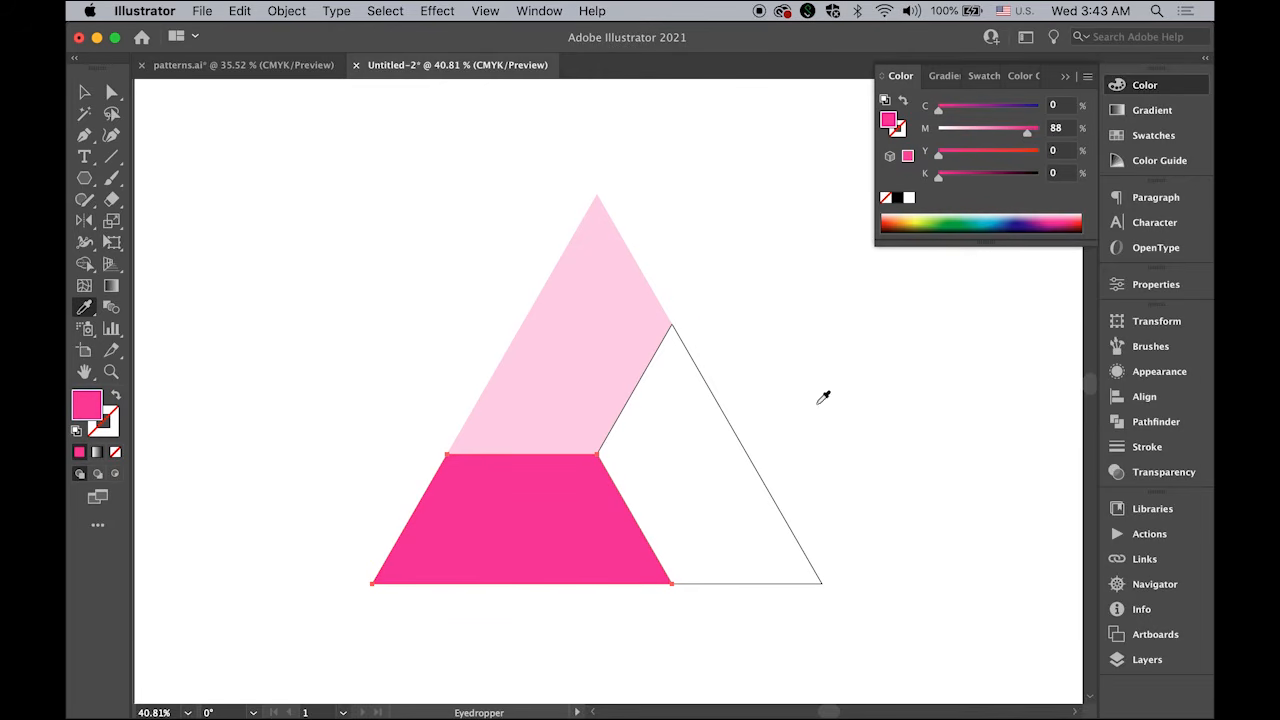
key(v)
click(414, 200)
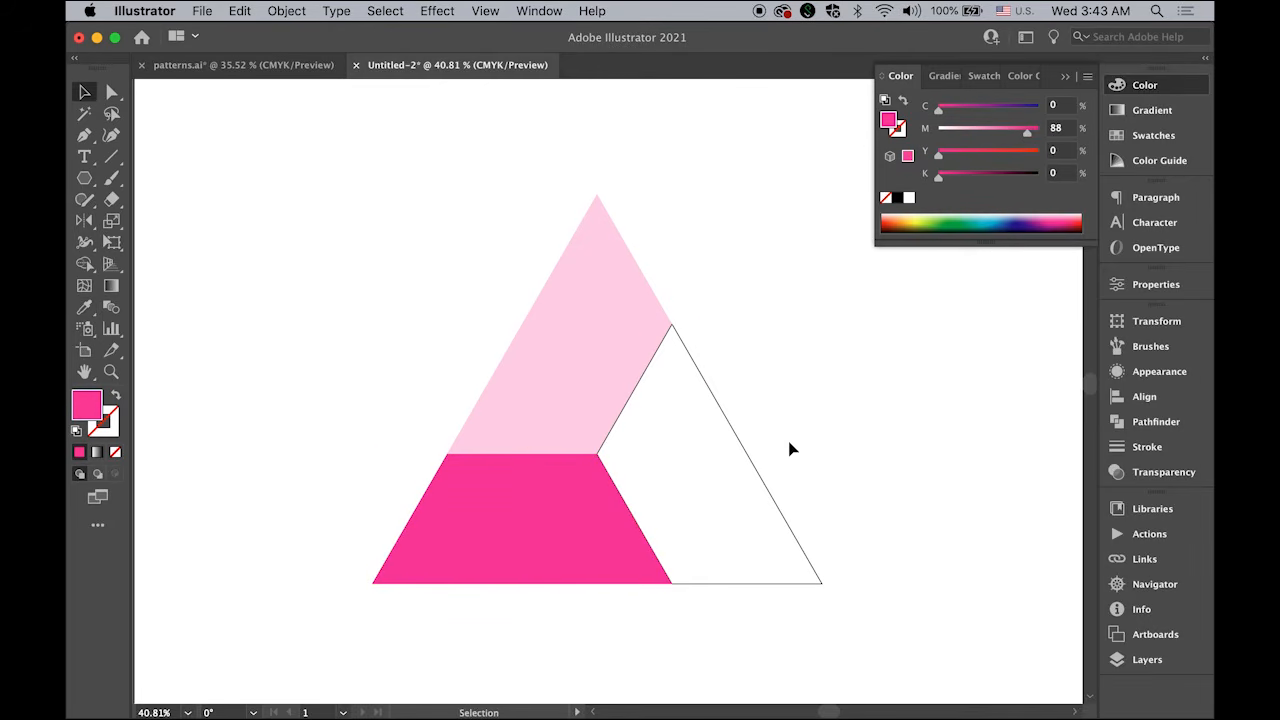
- Copy the lower-left shape's appearance to the right shape with the Eyedropper and recolor it to C 65, M 100, Y 22, K 0
click(750, 451)
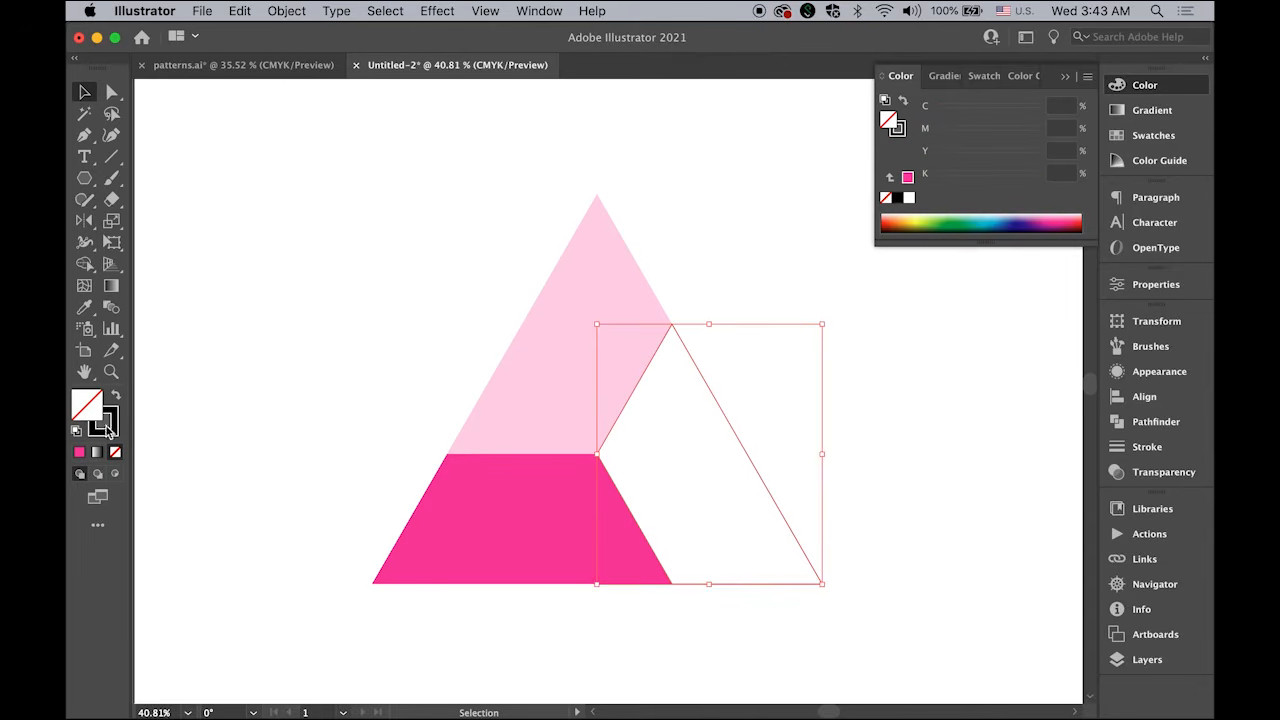
click(84, 307)
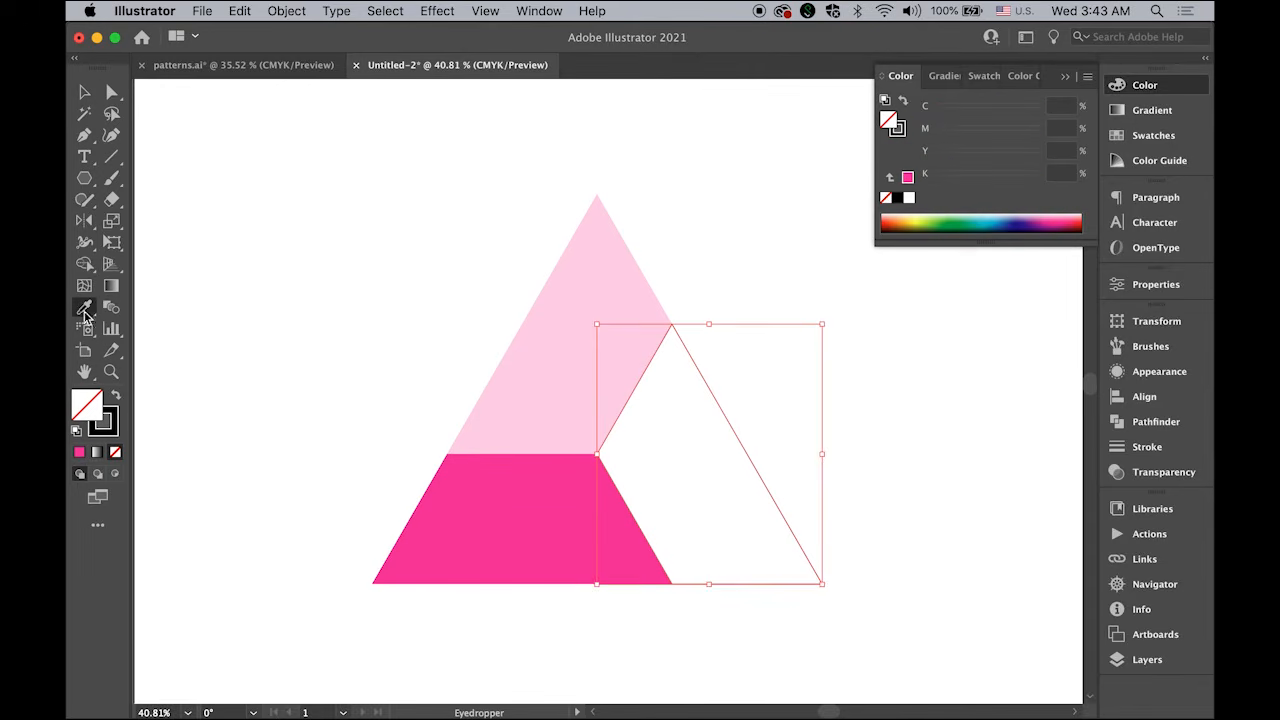
click(527, 509)
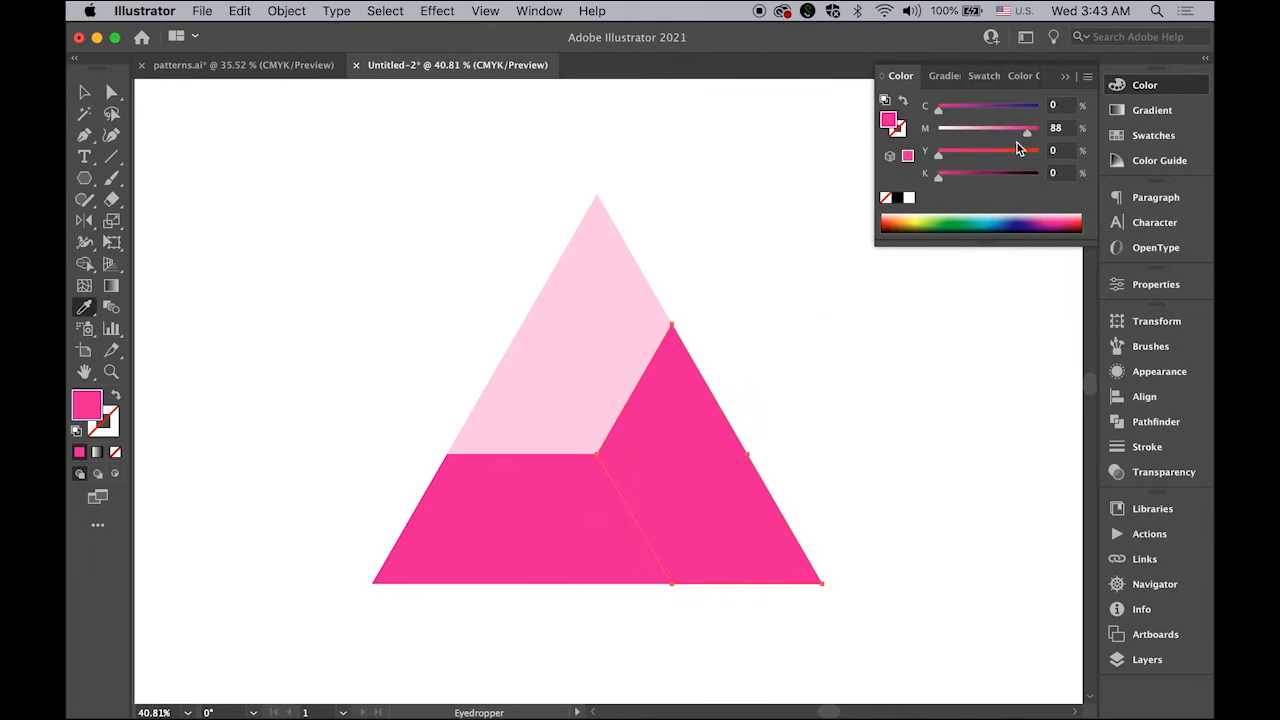
drag(1030, 141, 1042, 140)
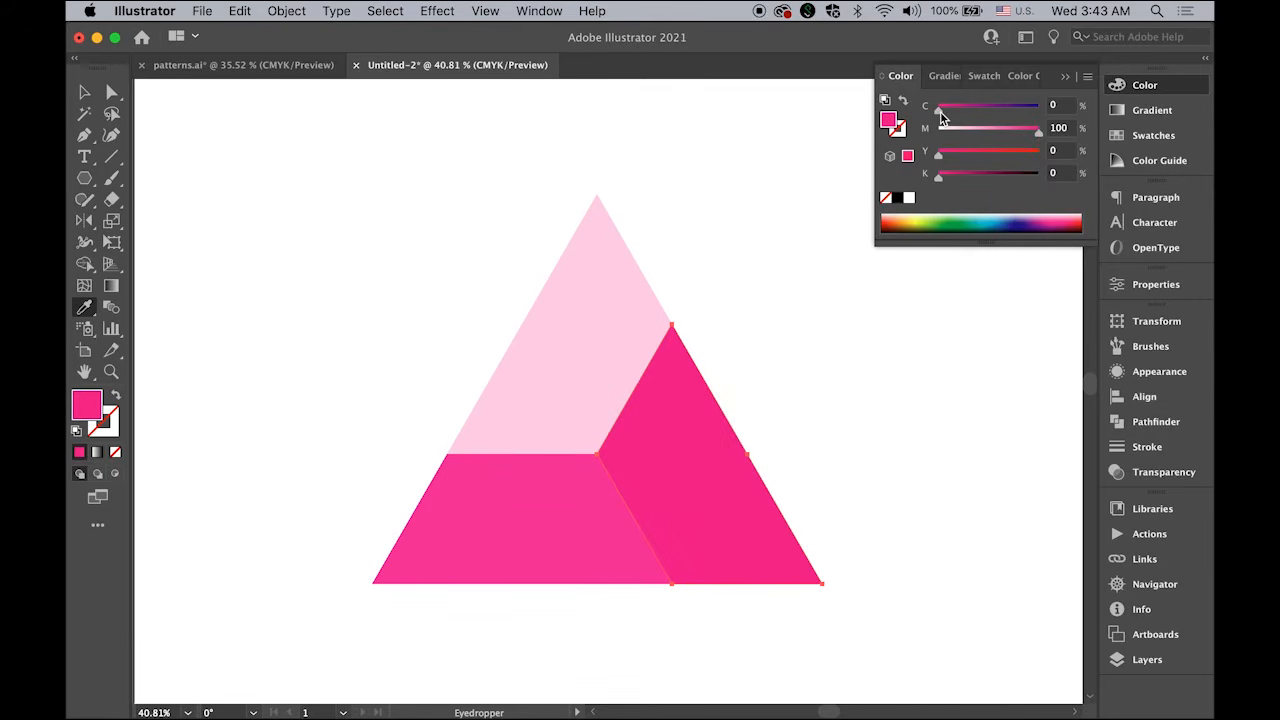
drag(940, 117, 1007, 118)
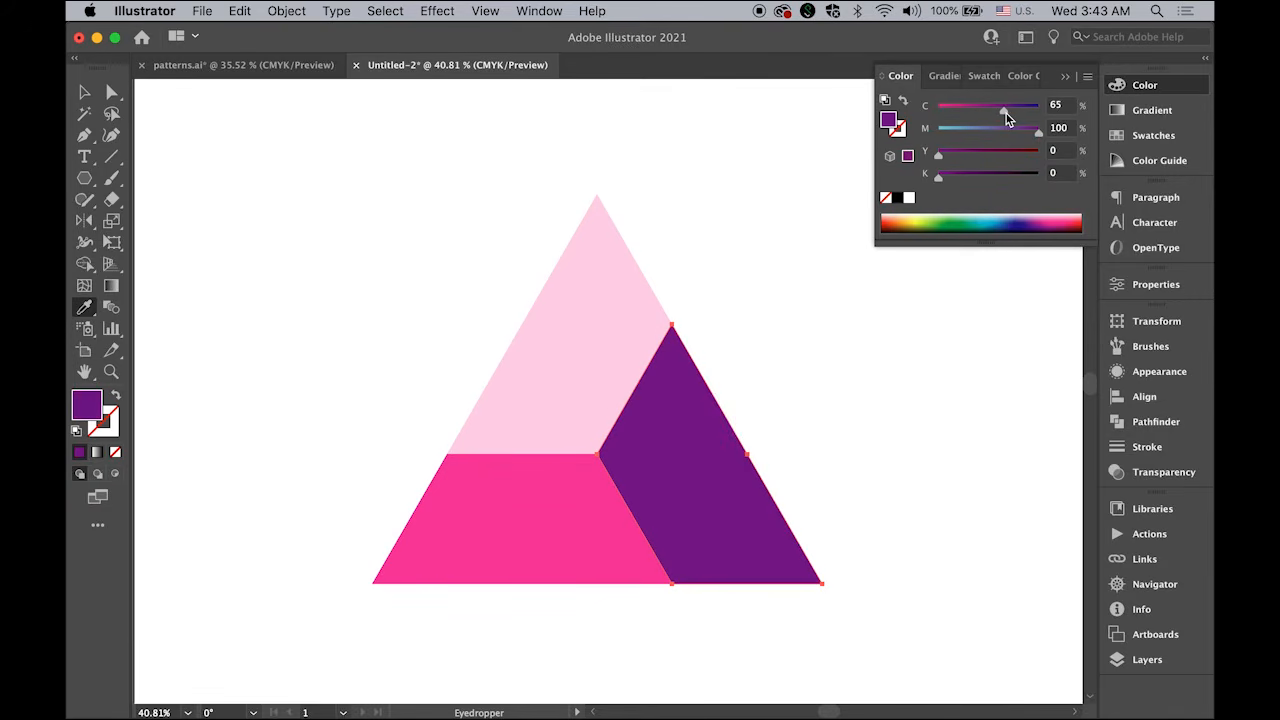
drag(938, 155, 957, 158)
drag(956, 156, 993, 165)
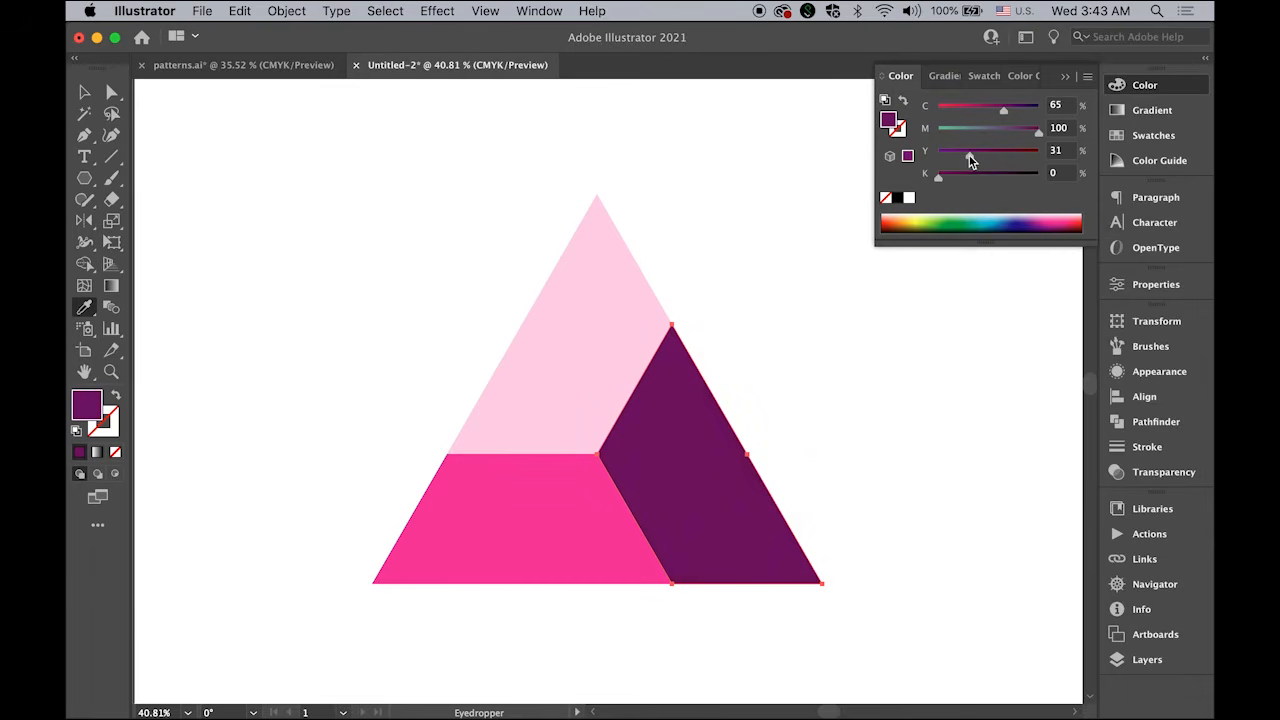
drag(970, 160, 960, 157)
click(84, 91)
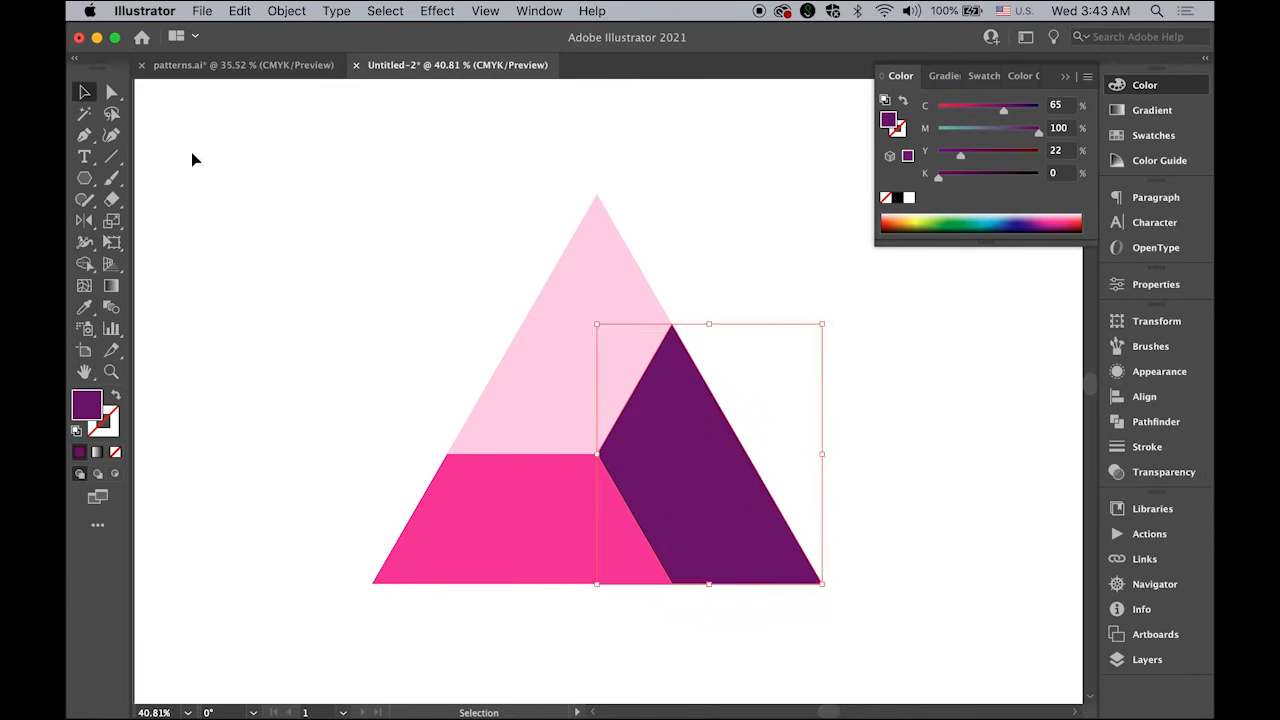
click(193, 160)
- Select the whole three-color triangle motif and scale it down to about a third of its size near the artboard's center
key(z)
drag(700, 492, 490, 404)
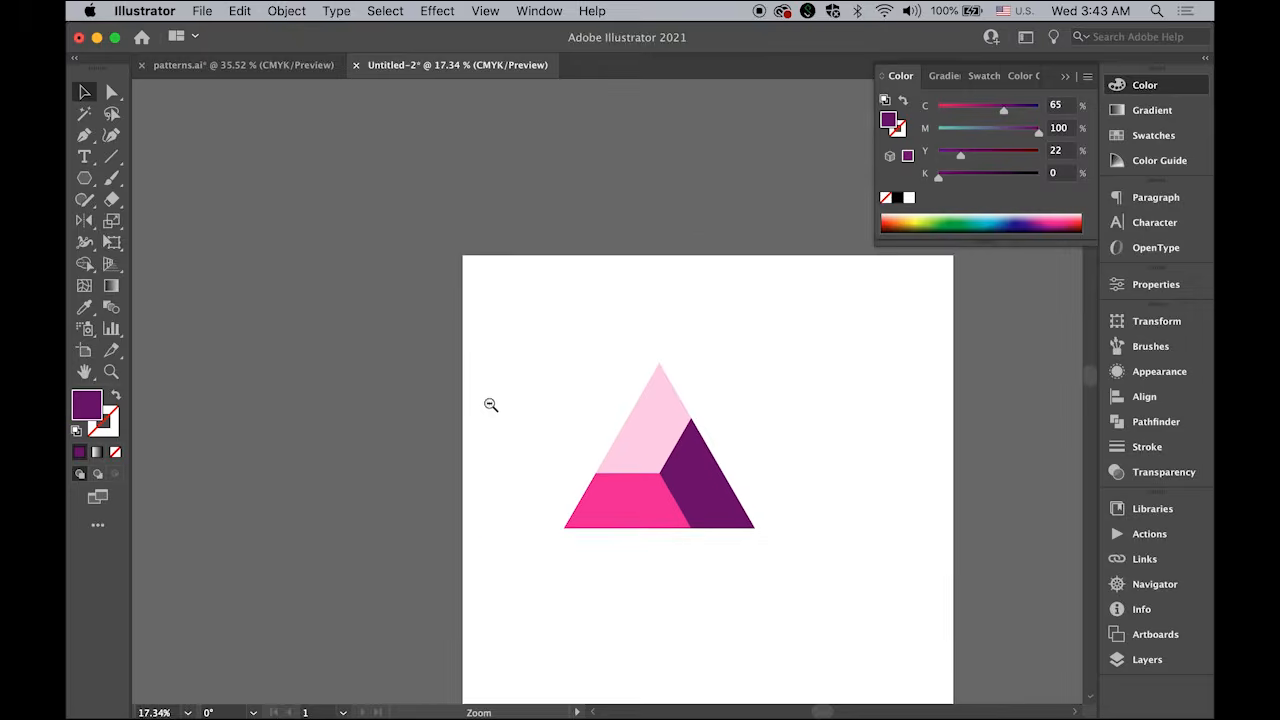
key(space)
drag(657, 498, 536, 416)
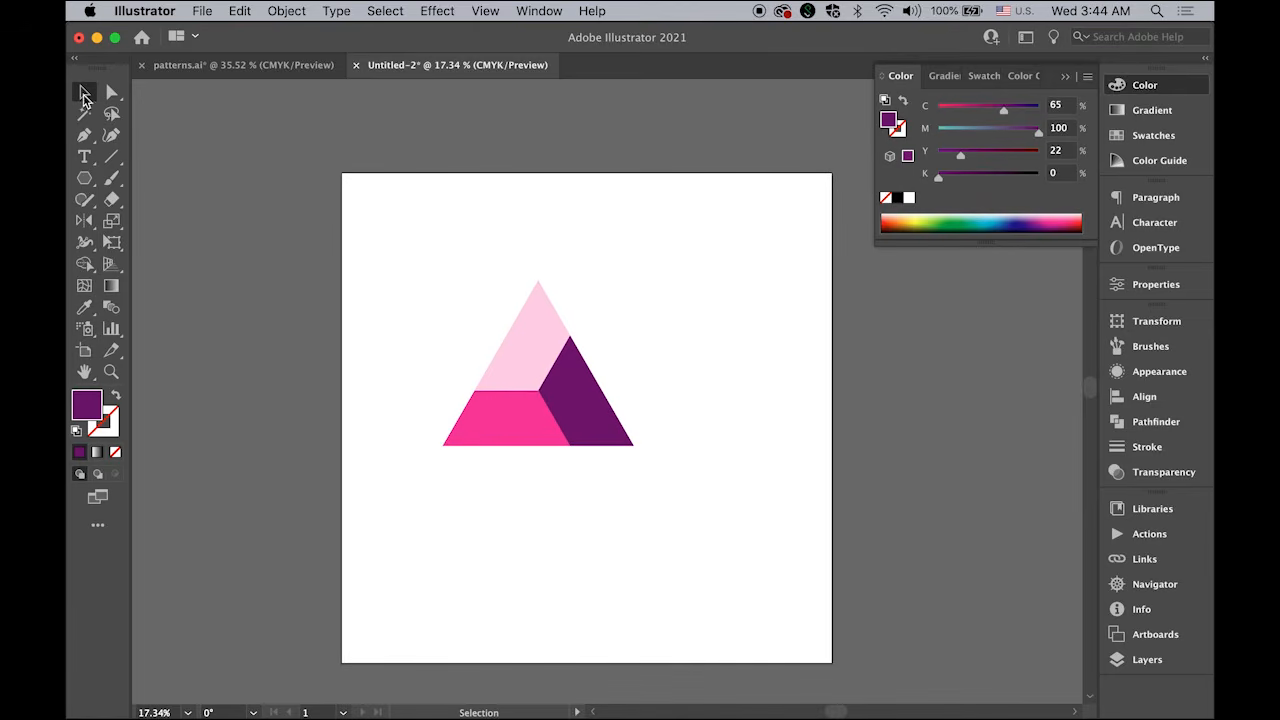
click(84, 93)
drag(410, 273, 614, 428)
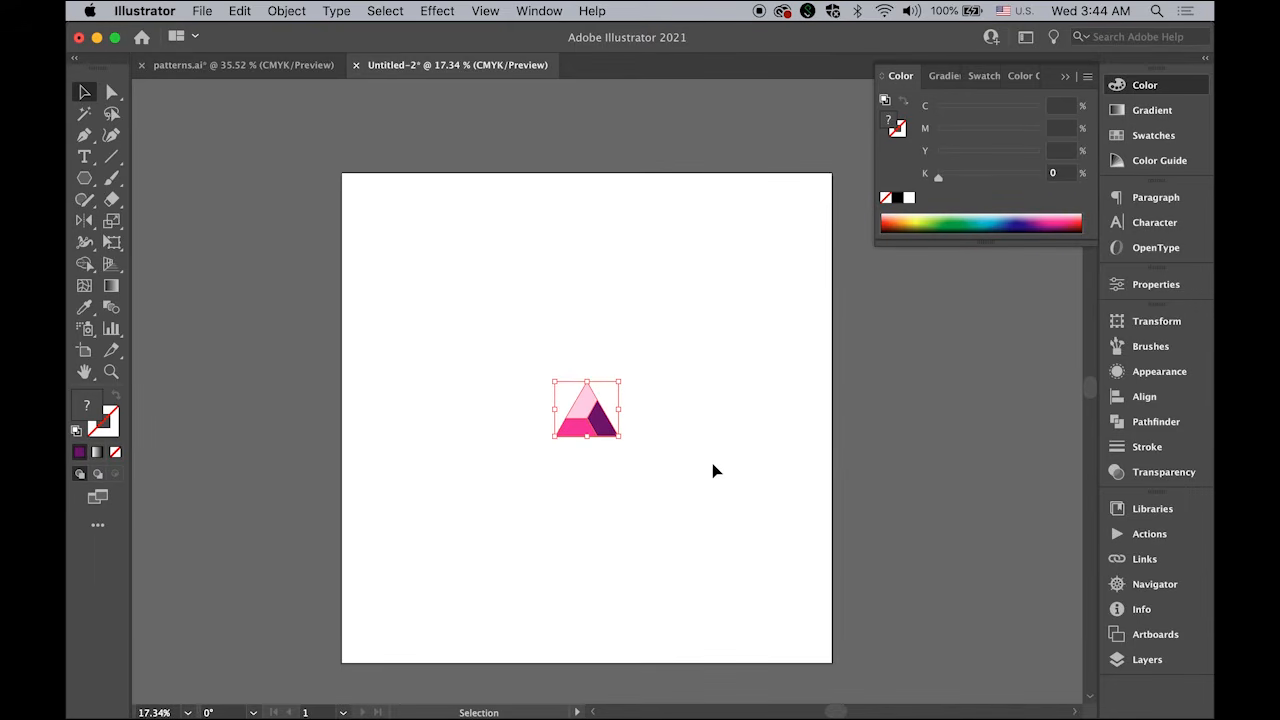
- Give all three shapes of the triangle motif a white stroke
click(109, 433)
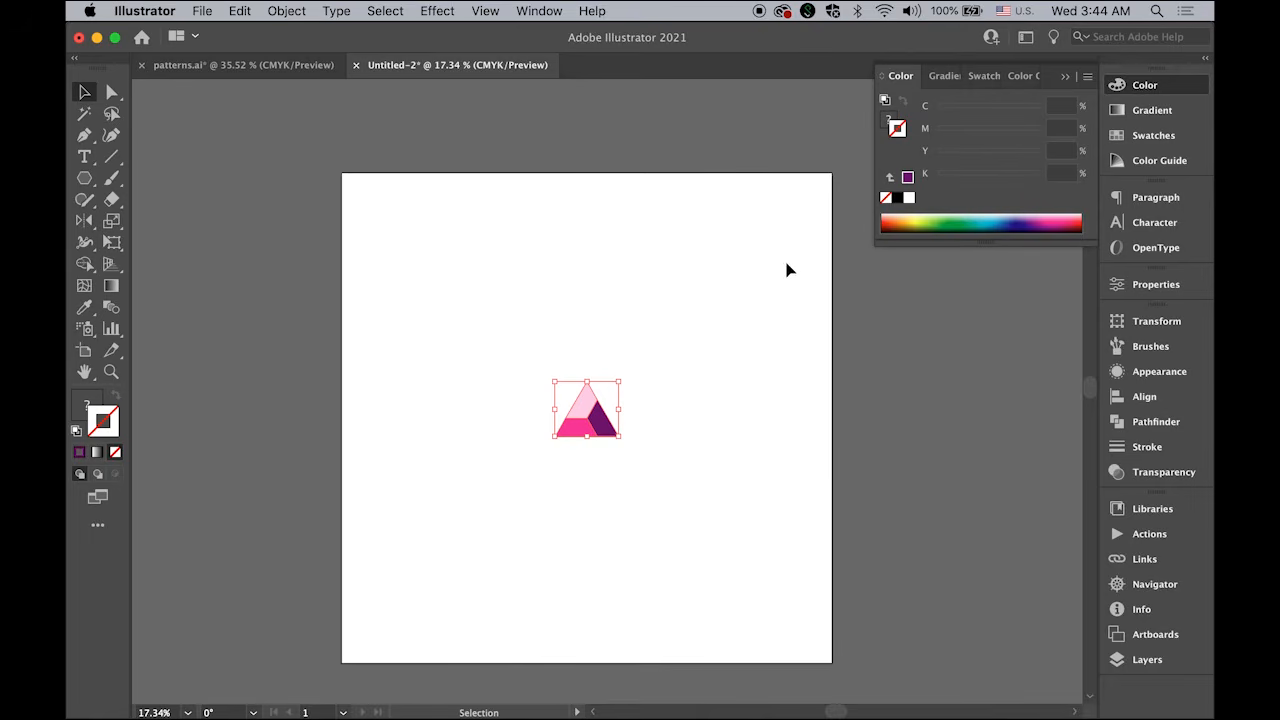
click(909, 202)
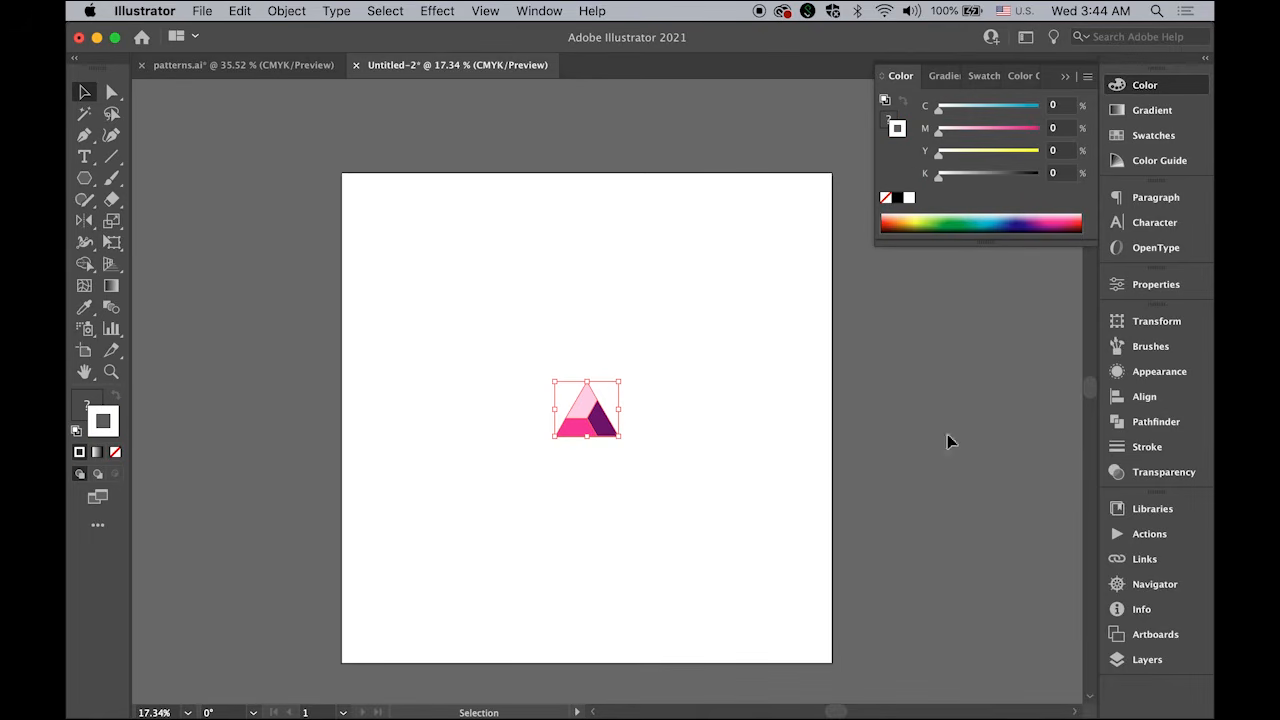
drag(549, 424, 755, 516)
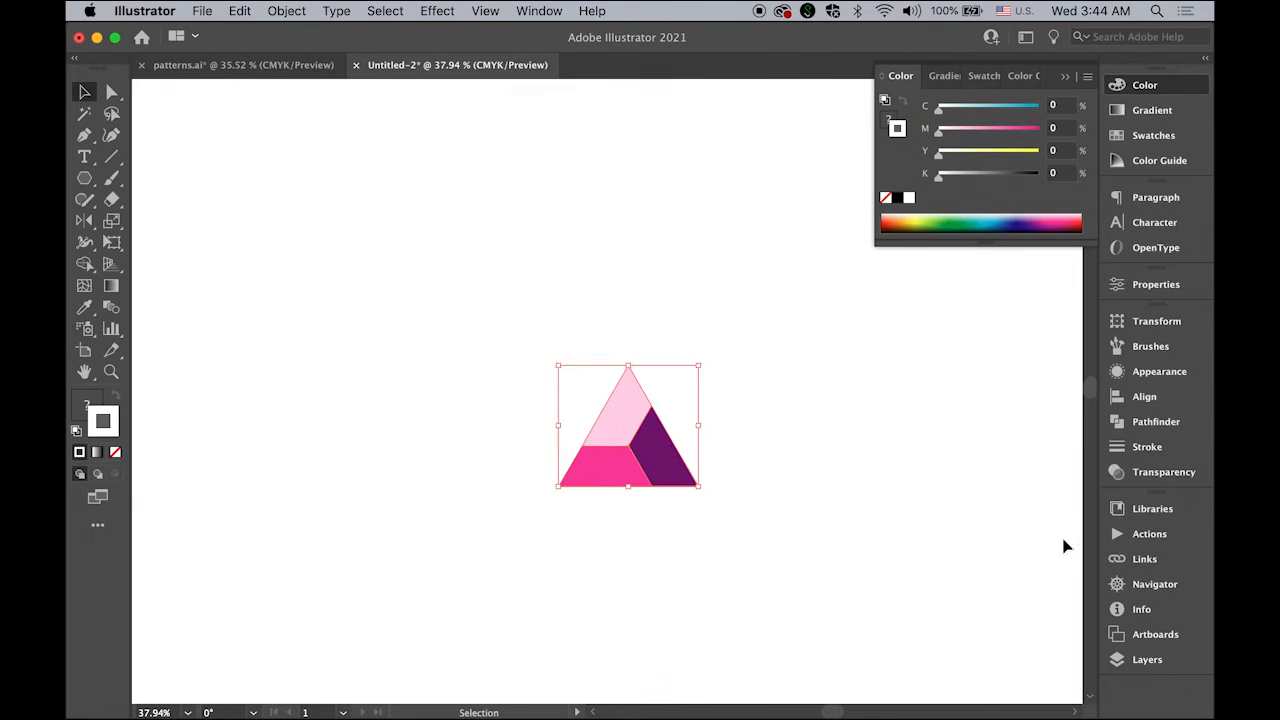
- Increase the white stroke of the three shapes to a weight of 10 pt
click(1147, 446)
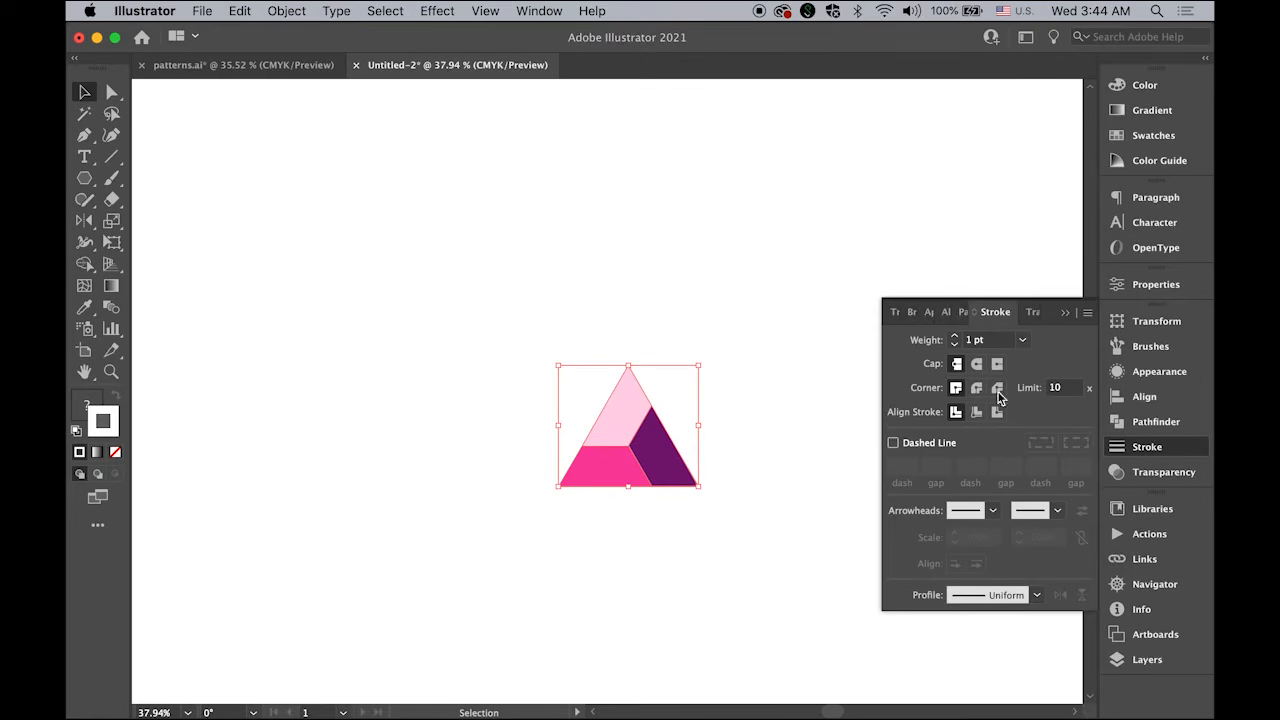
click(955, 336)
click(955, 336)
click(955, 336)
click(955, 336)
click(955, 336)
click(955, 336)
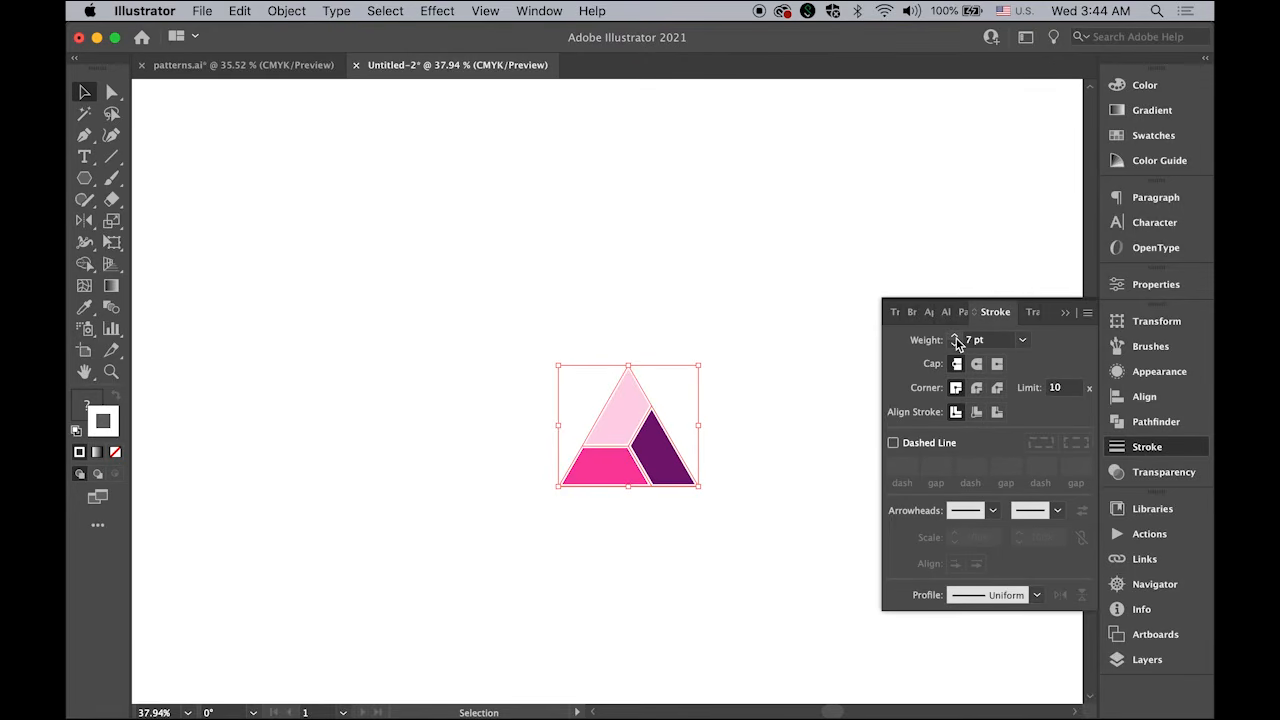
click(955, 336)
click(955, 336)
click(955, 338)
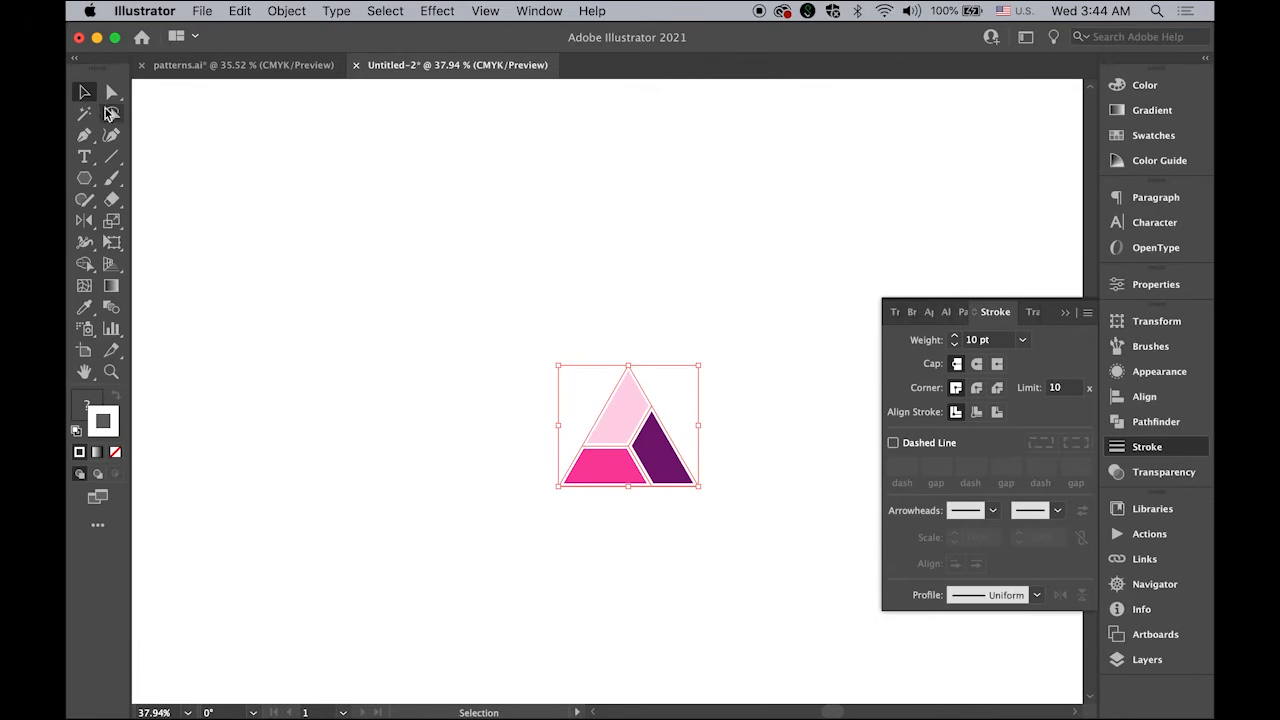
click(470, 303)
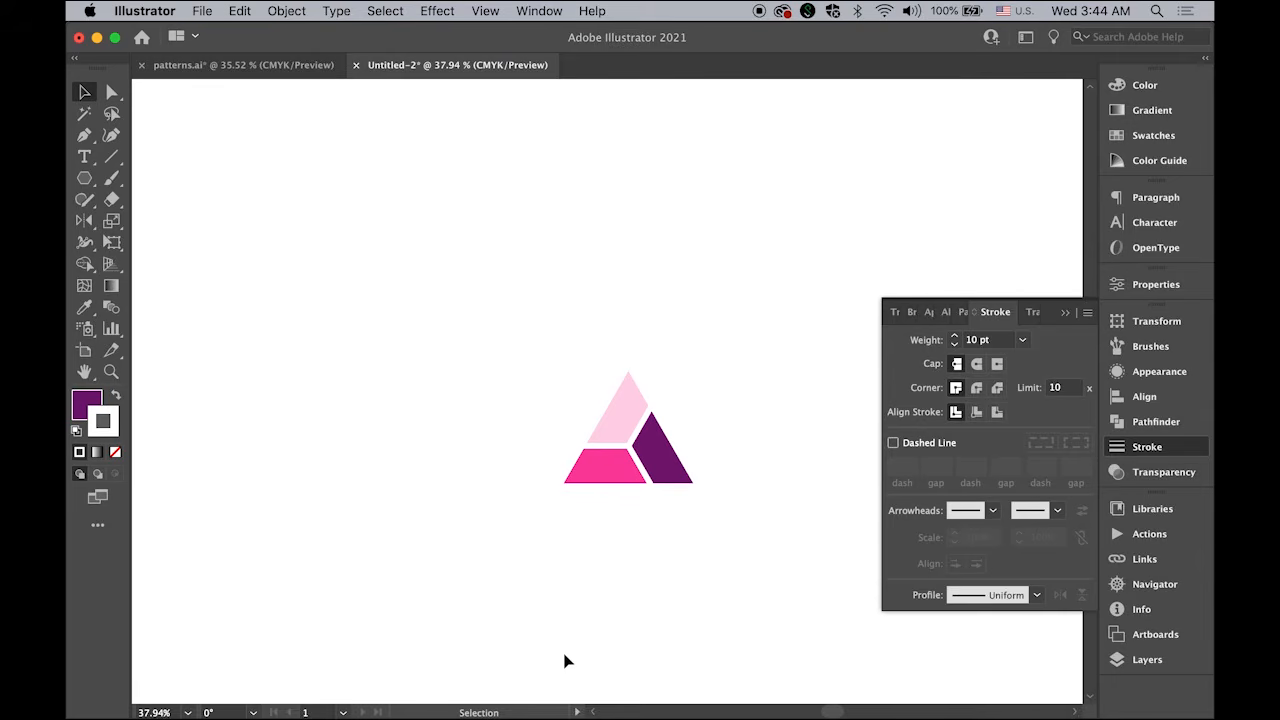
- Make a copy of the whole triangle motif rotated 60° around its lower-left corner anchor
drag(531, 380, 694, 504)
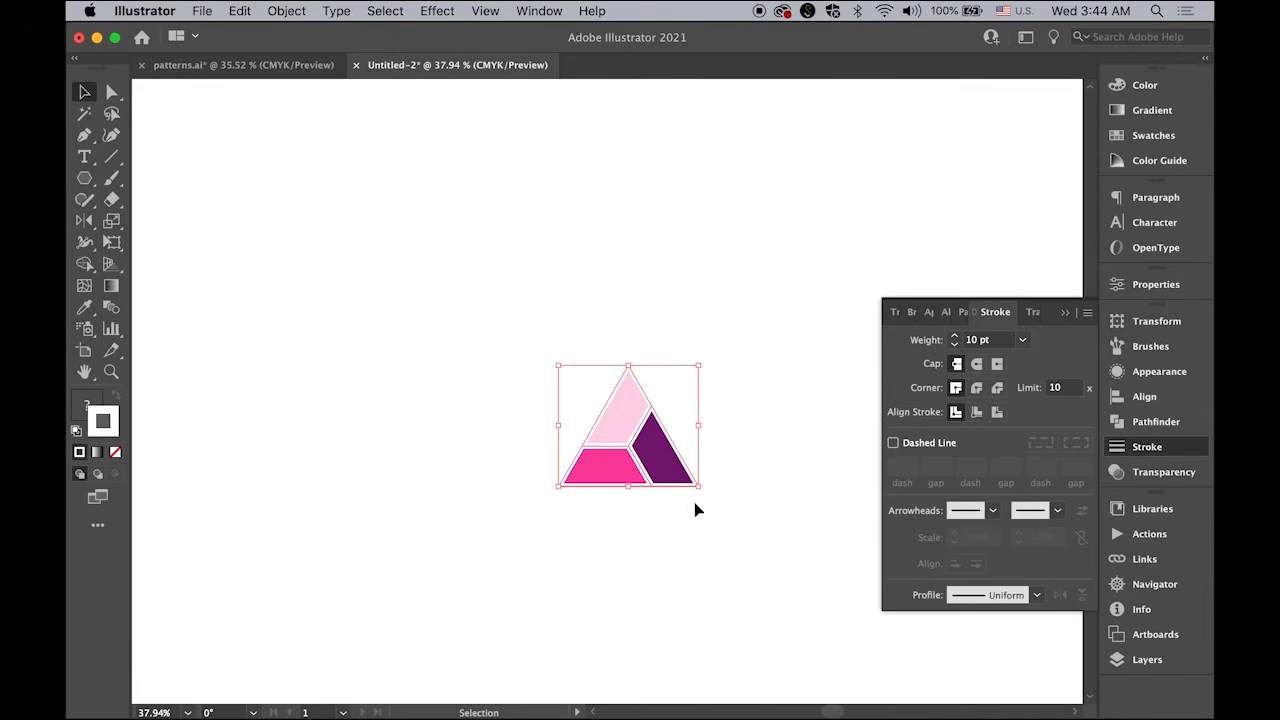
drag(632, 451, 473, 376)
drag(514, 429, 558, 457)
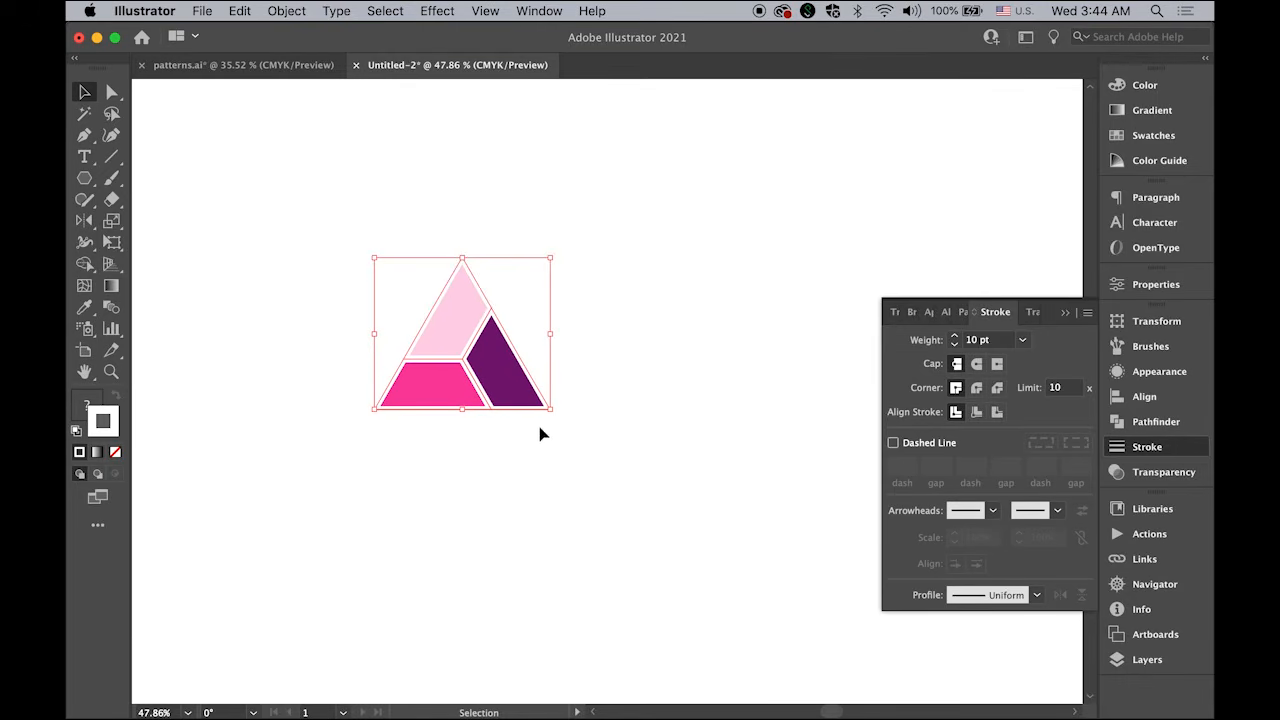
click(88, 224)
drag(93, 231, 156, 227)
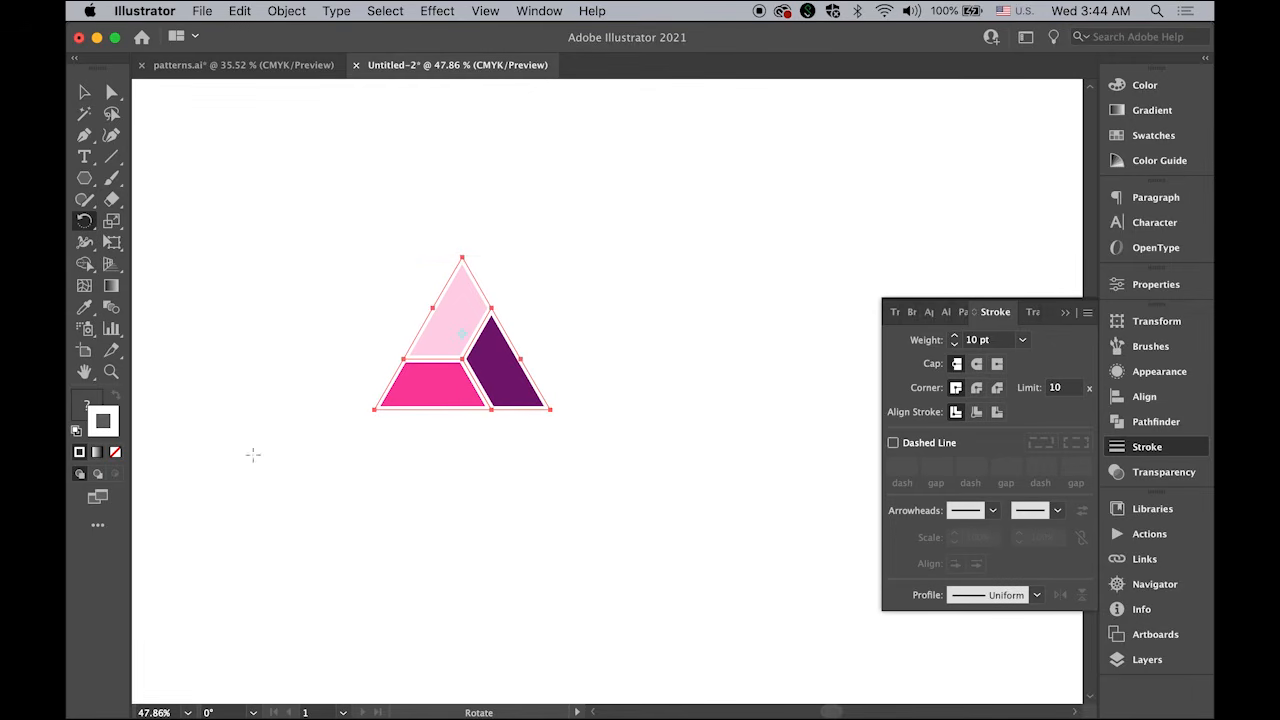
drag(321, 454, 527, 458)
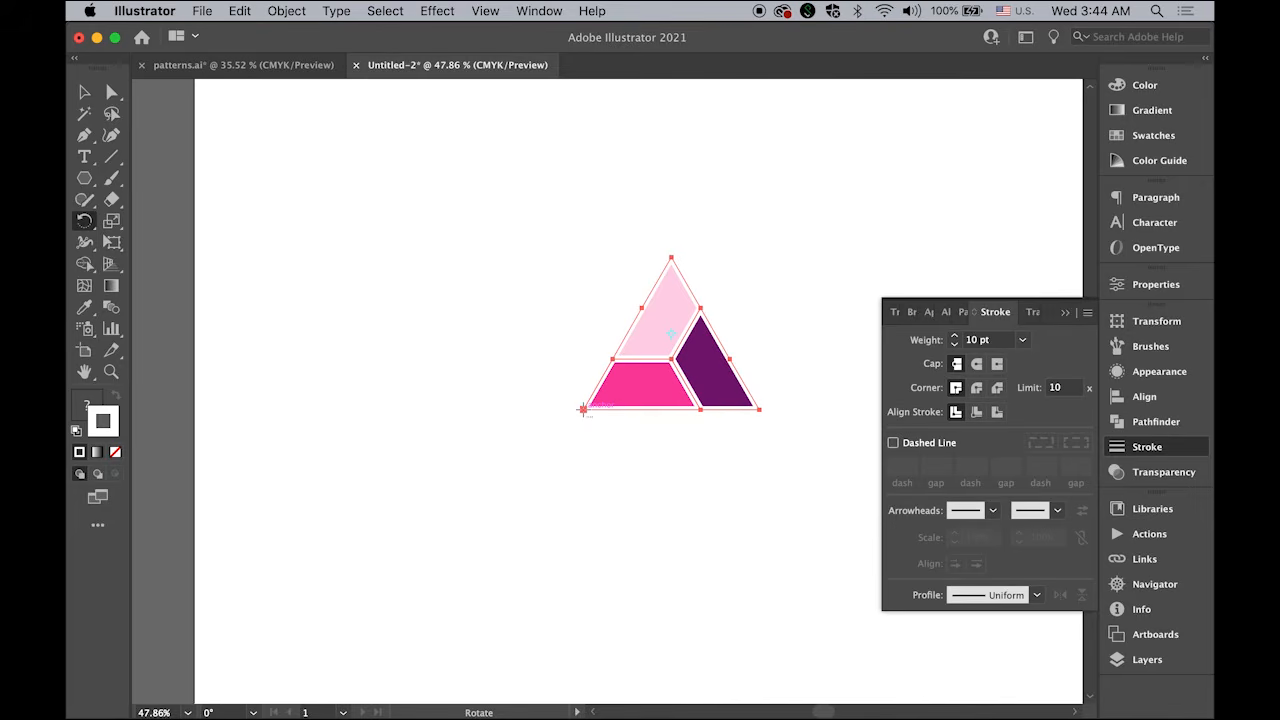
alt+click(583, 409)
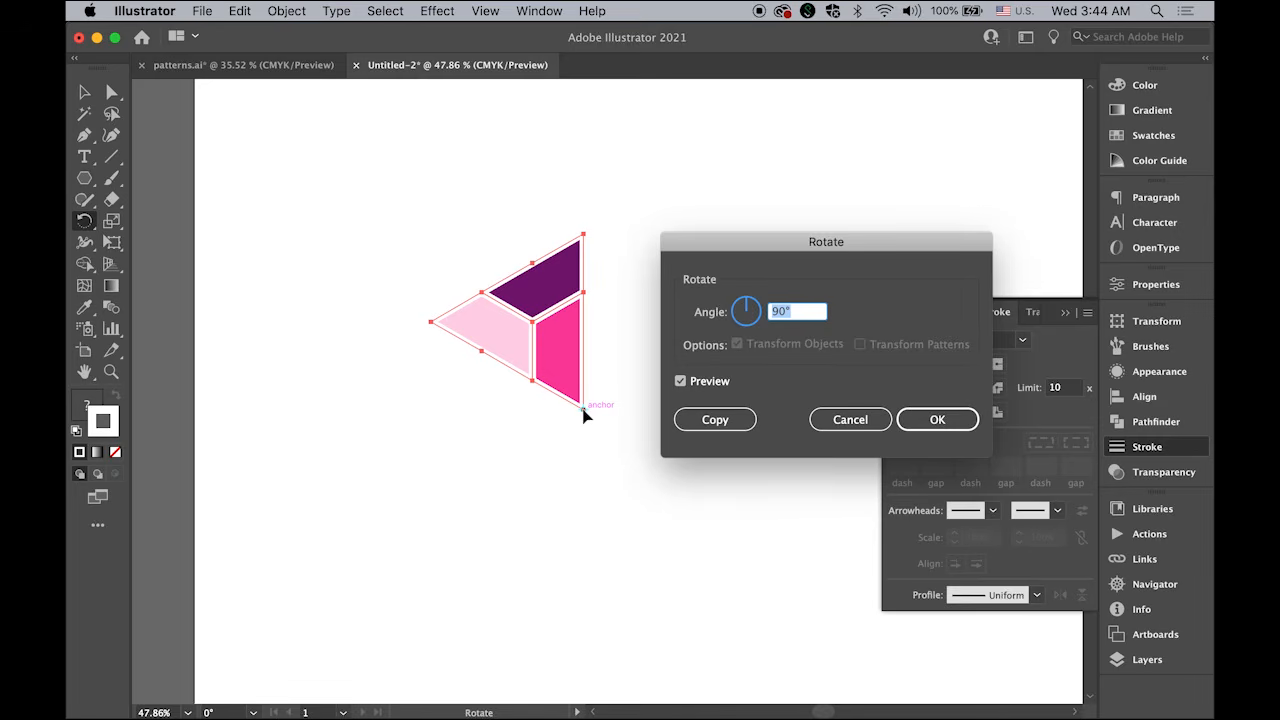
text(60)
click(715, 419)
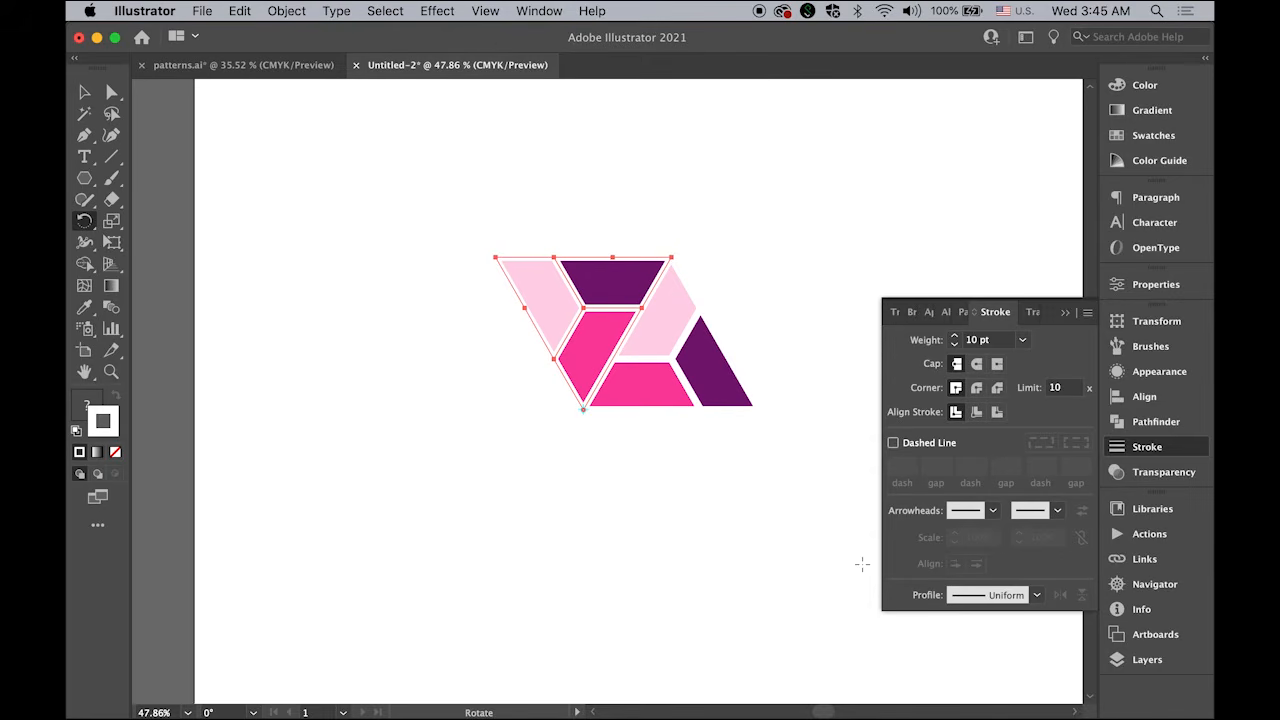
- Repeat the 60° rotated copy four times to complete a hexagon of six motifs, and collapse the stroke settings
key(super+d)
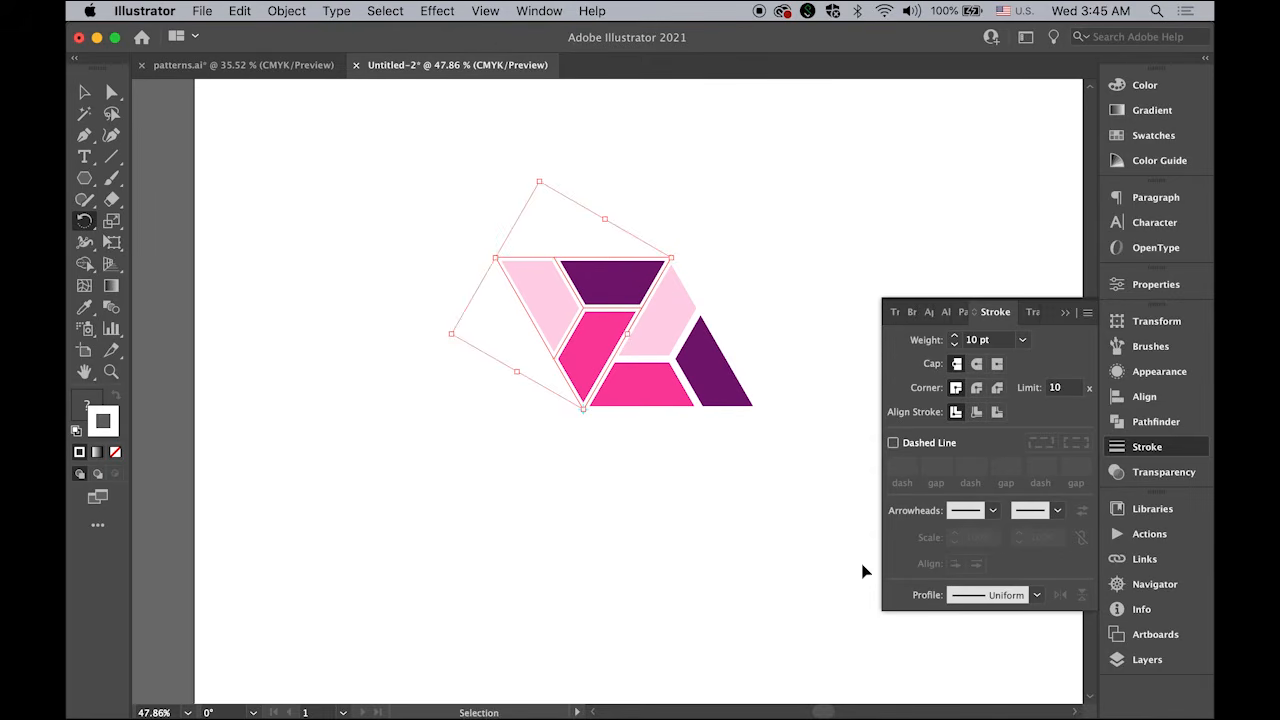
key(super+d)
key(super+d)
key(super+d)
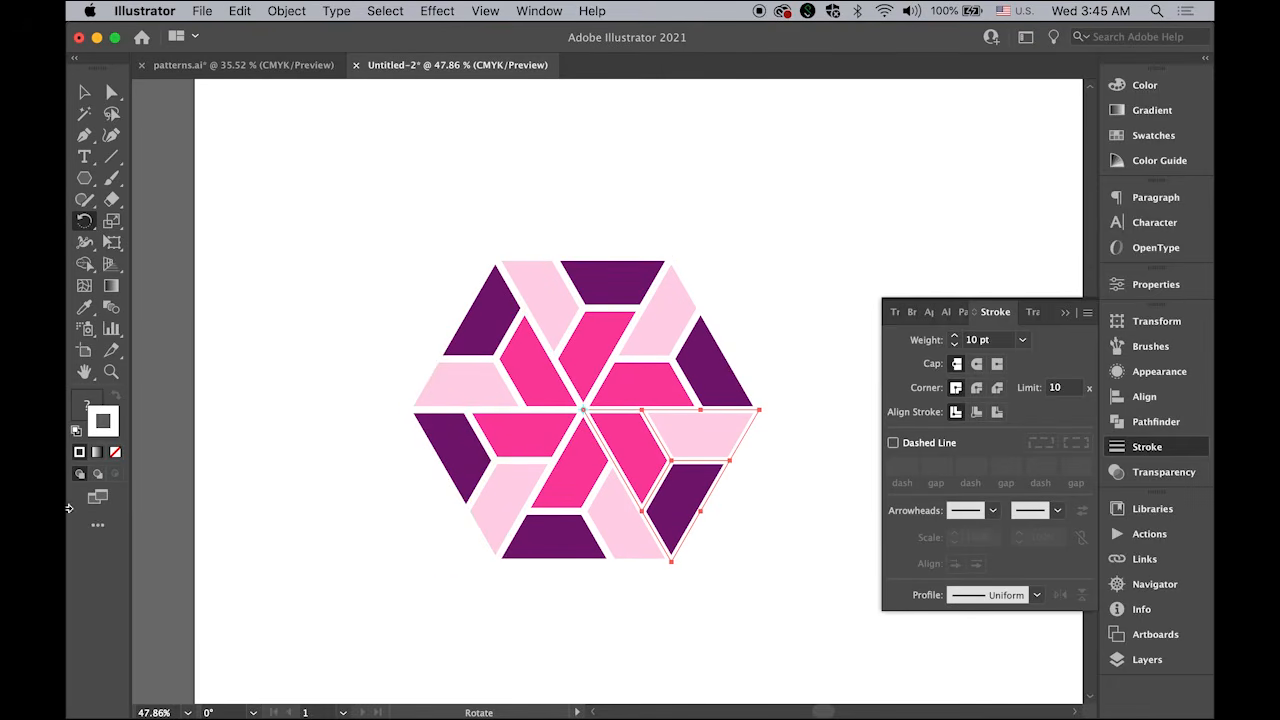
click(346, 157)
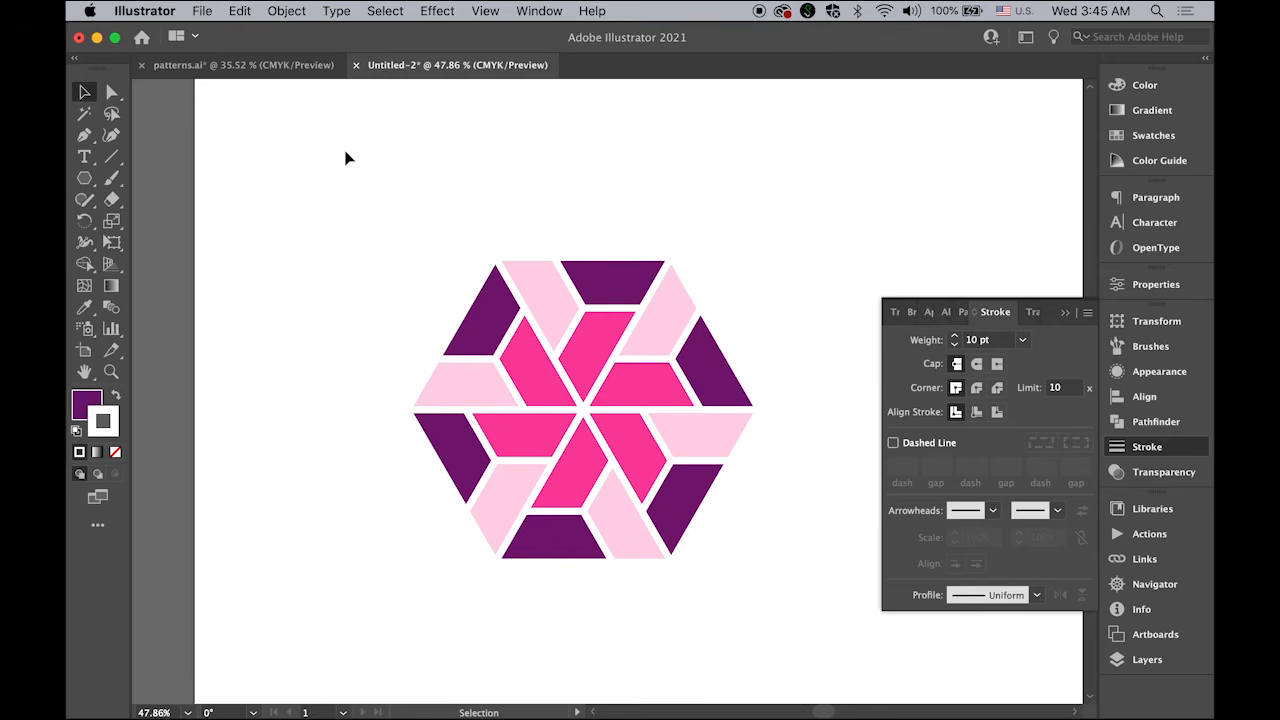
click(1065, 313)
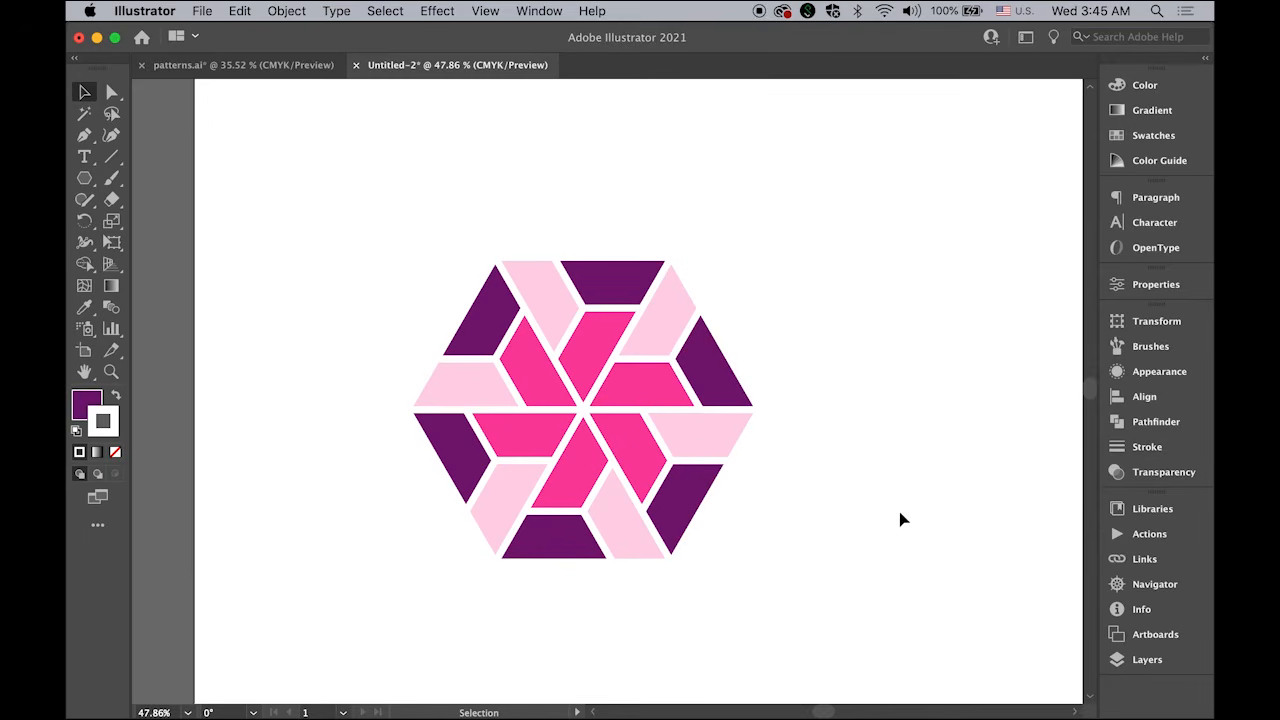
- Undo all the rotated copies back to the single triangle motif
key(super+z)
key(super+z)
key(super+z)
key(super+z)
key(super+z)
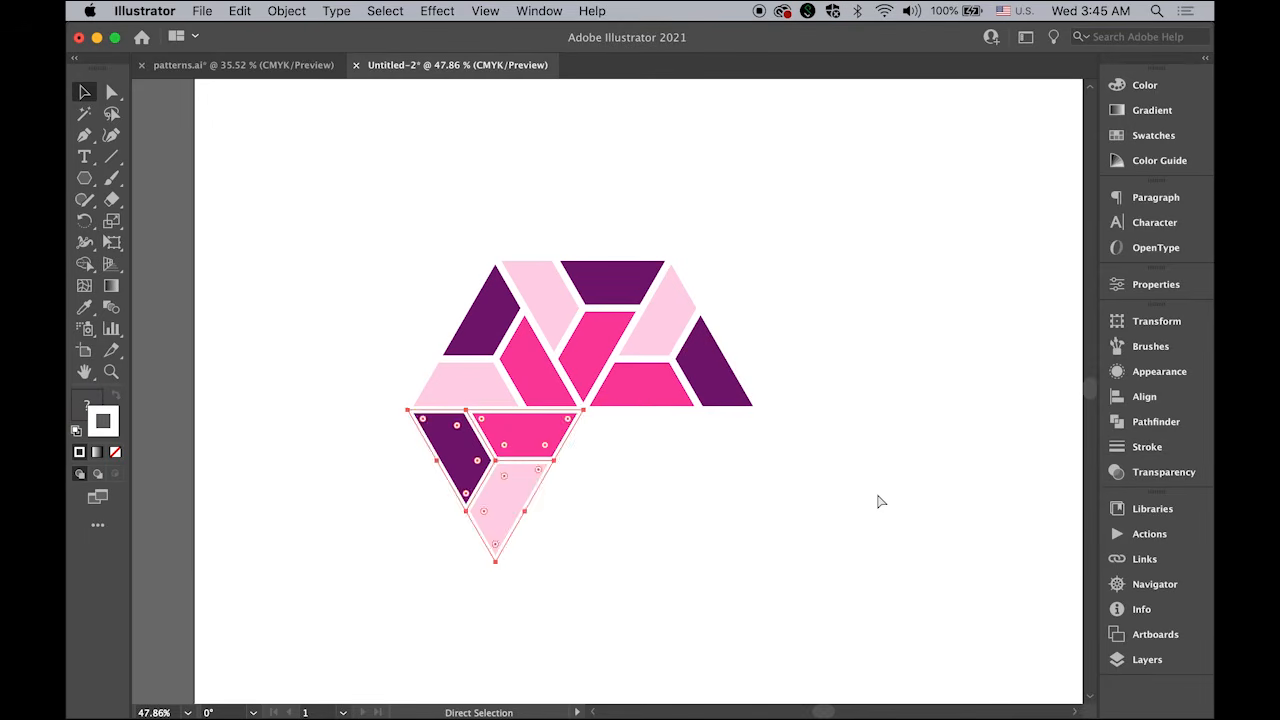
key(v)
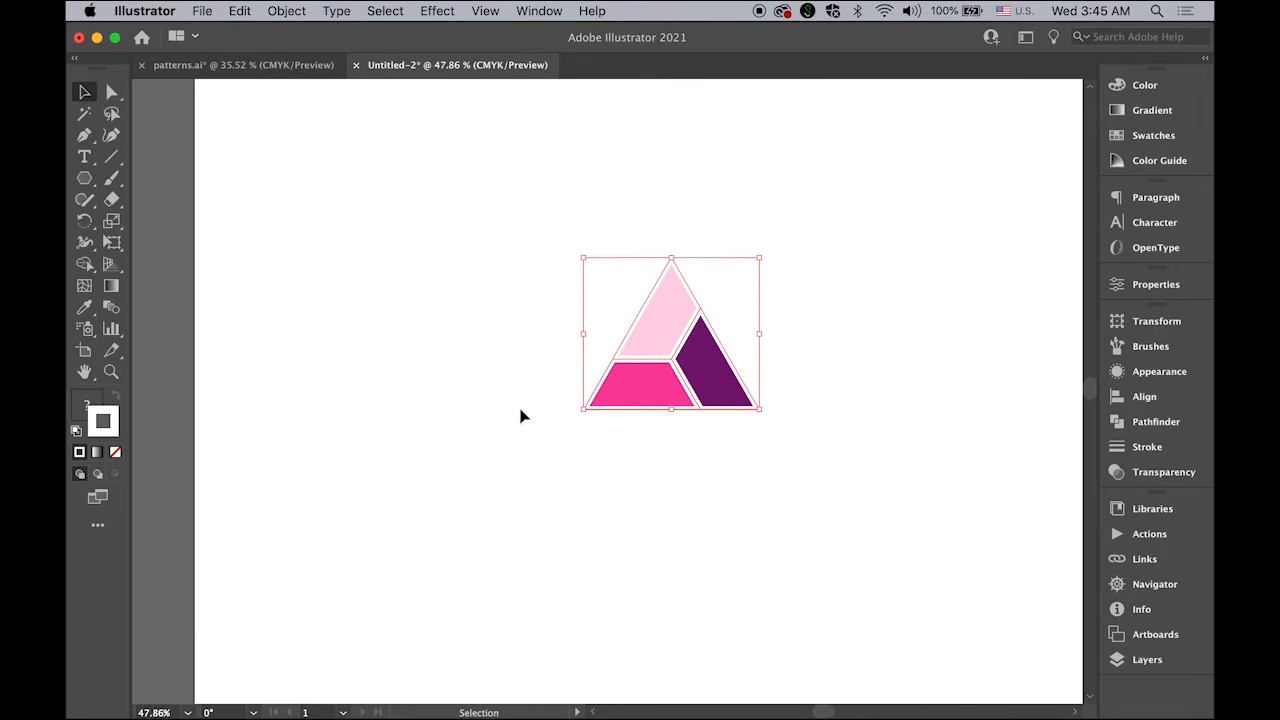
- Make a copy of the triangle motif rotated 60° around its lower-right corner anchor
click(86, 223)
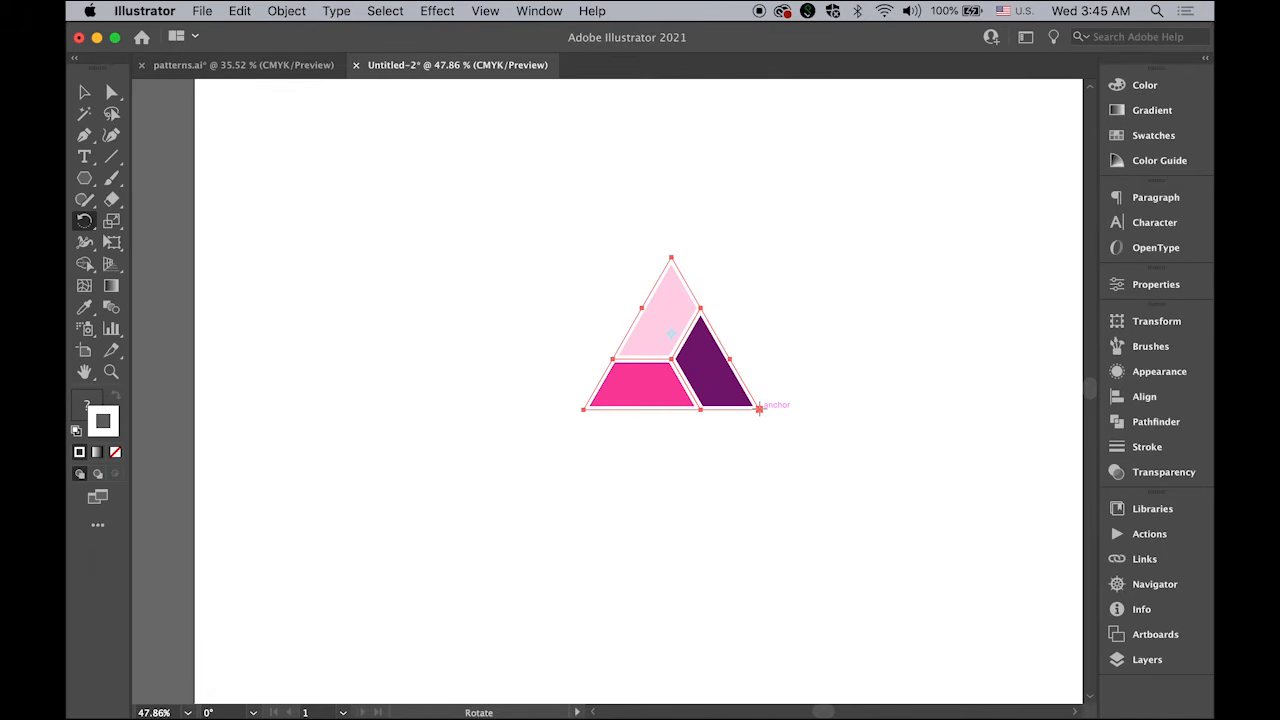
alt+click(760, 409)
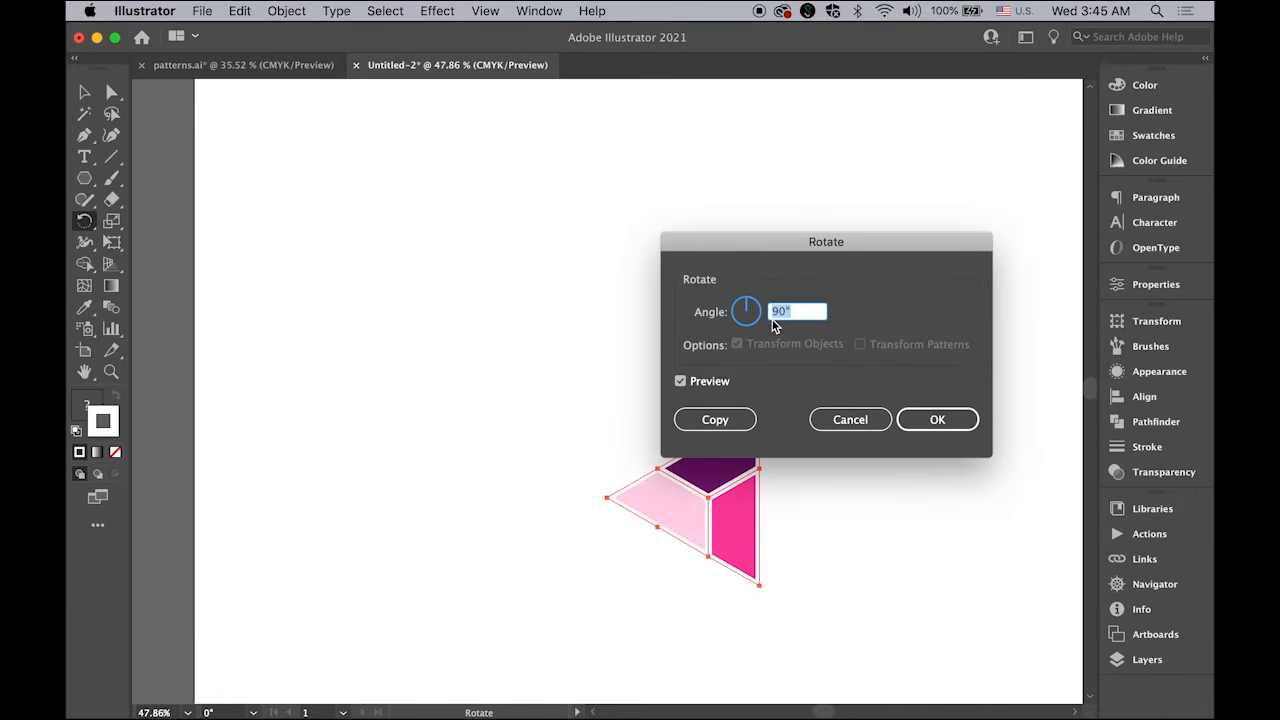
text(60)
click(705, 419)
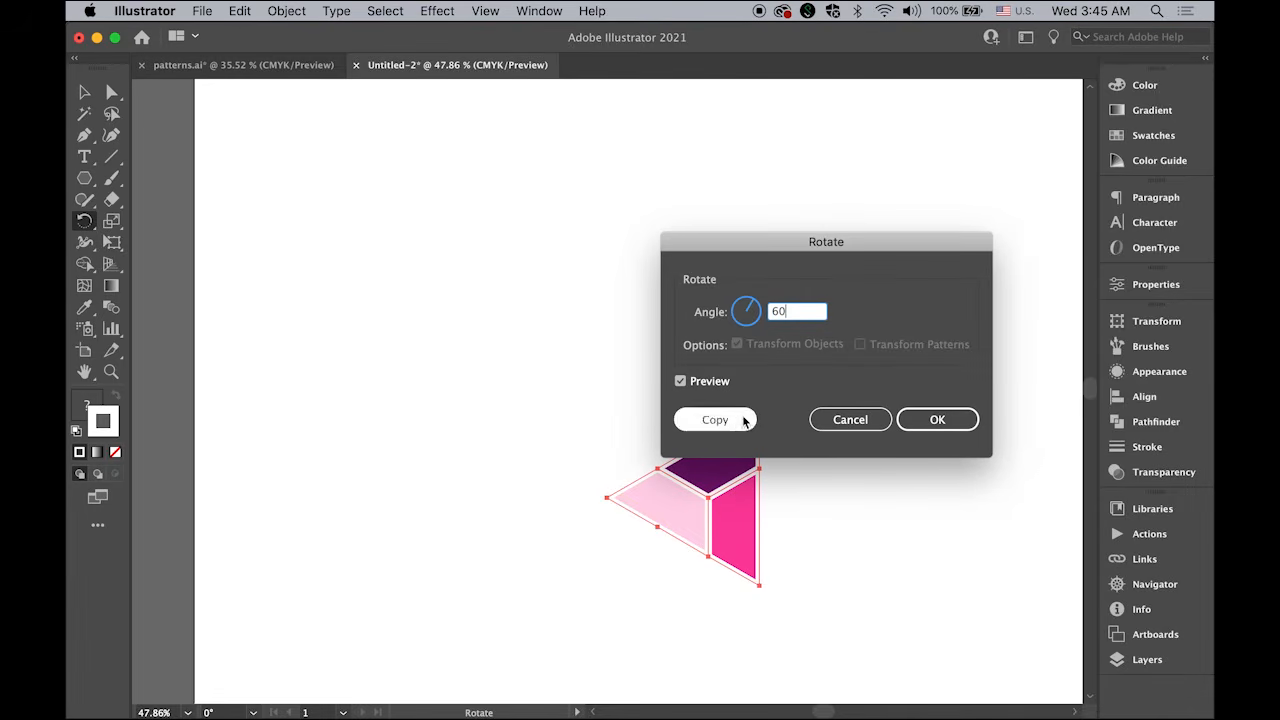
- Repeat the 60° rotated copy four times to complete a hexagon of six motifs, and deselect it
key(super+d)
key(super+d)
key(super+d)
key(super+d)
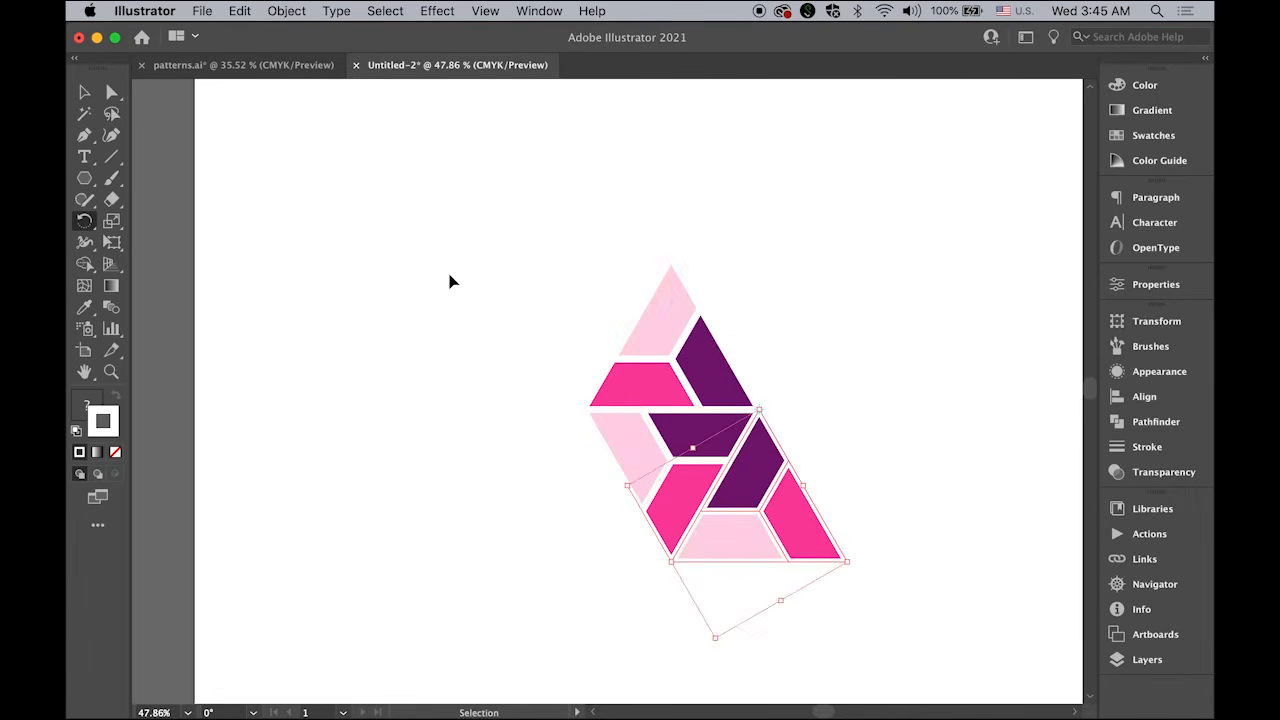
click(85, 93)
click(403, 188)
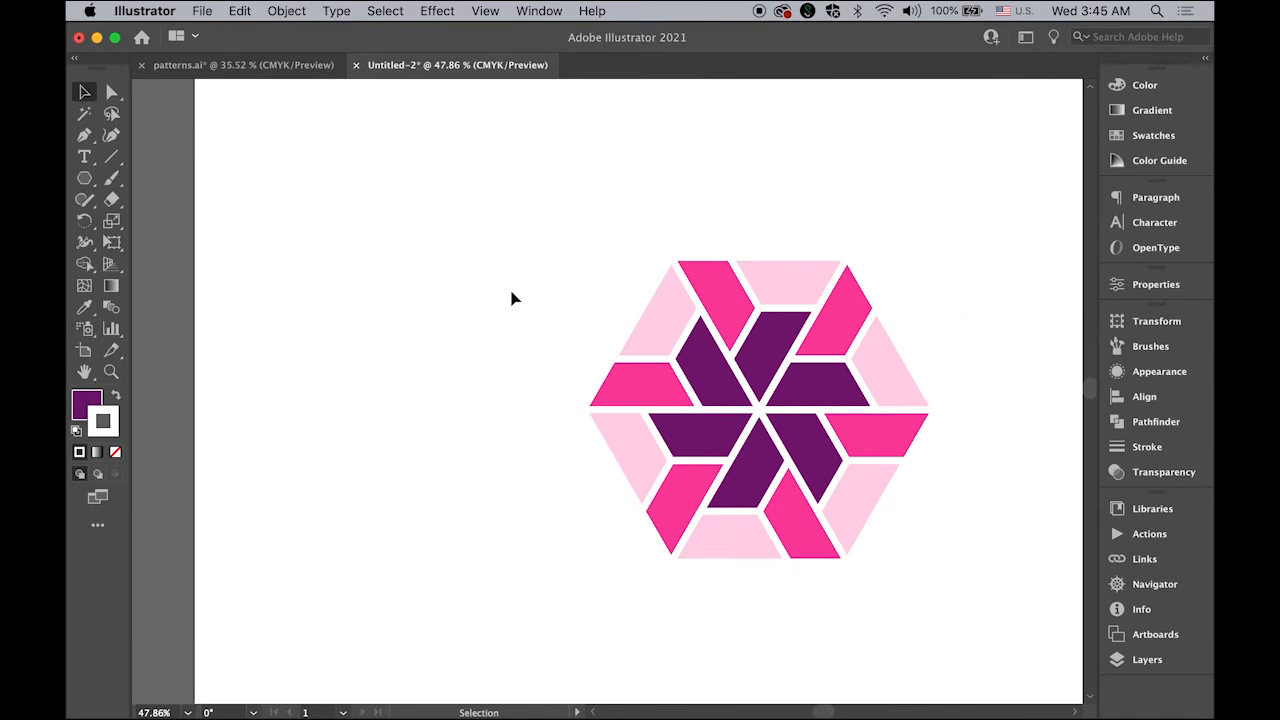
- Select the whole hexagon, make a new pattern from it, and accept the notice about the added swatch
drag(608, 361, 431, 305)
drag(520, 287, 375, 305)
drag(663, 457, 589, 407)
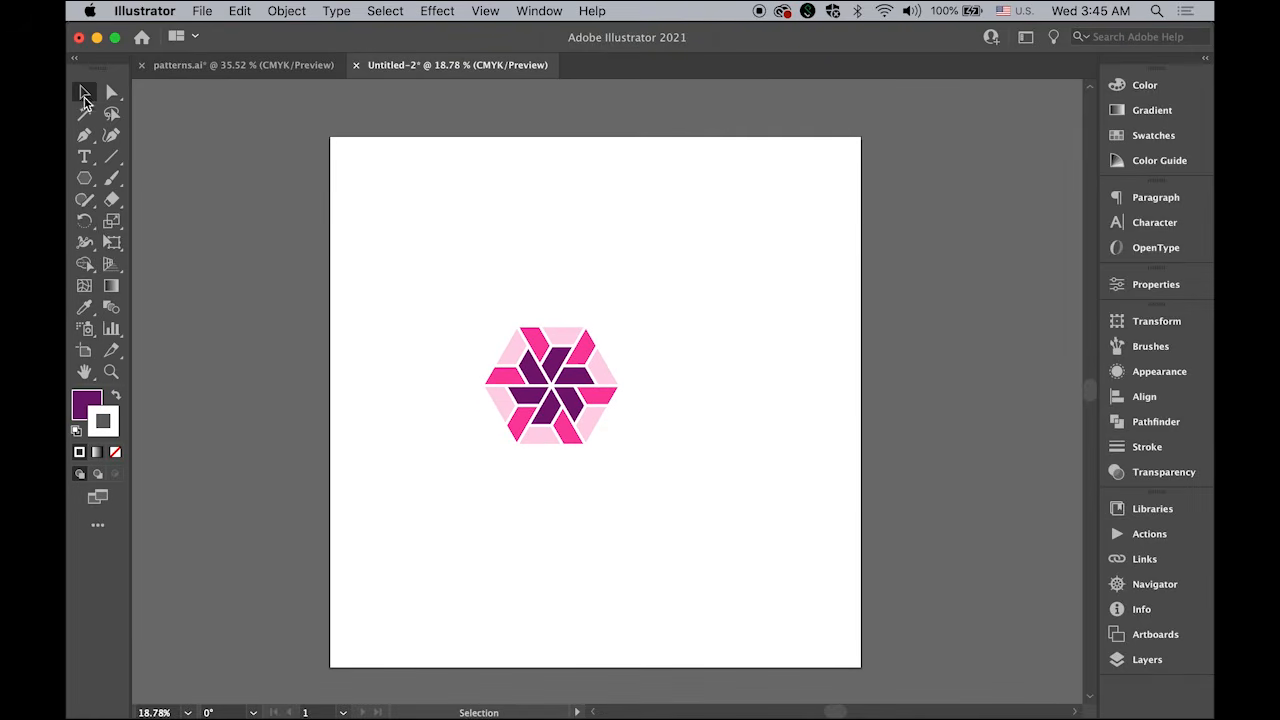
click(84, 93)
drag(440, 277, 615, 442)
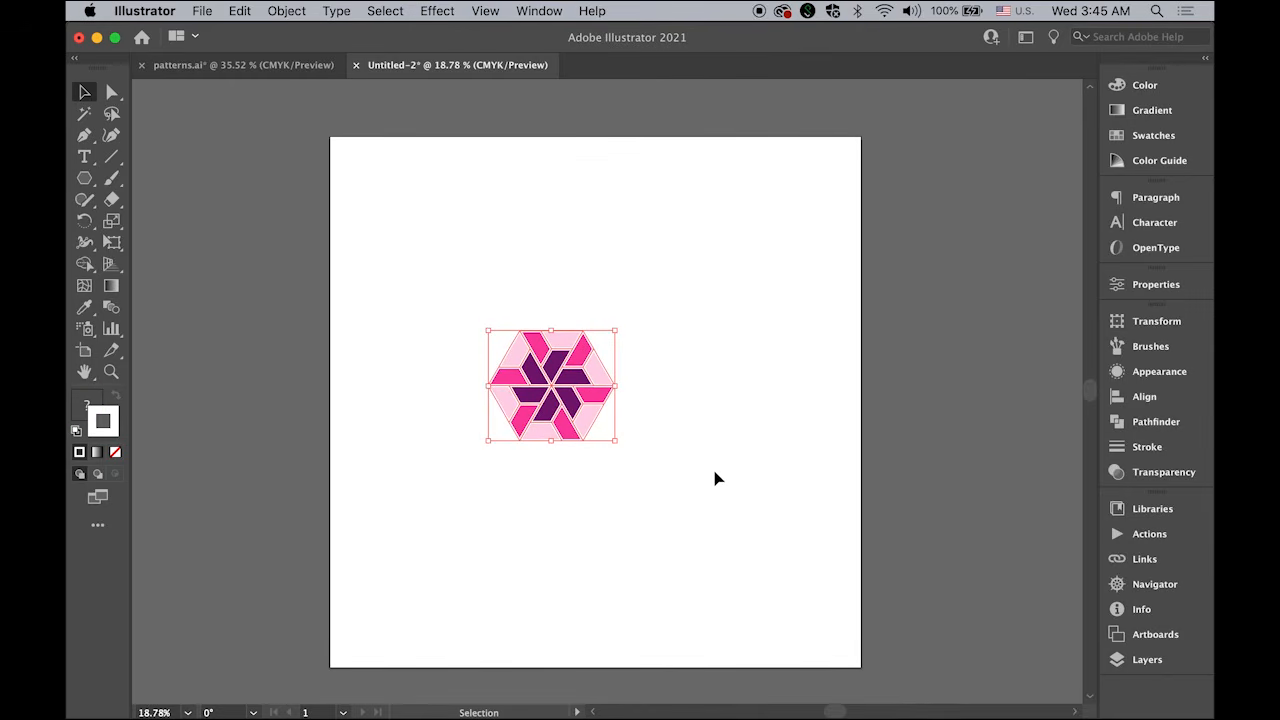
click(285, 10)
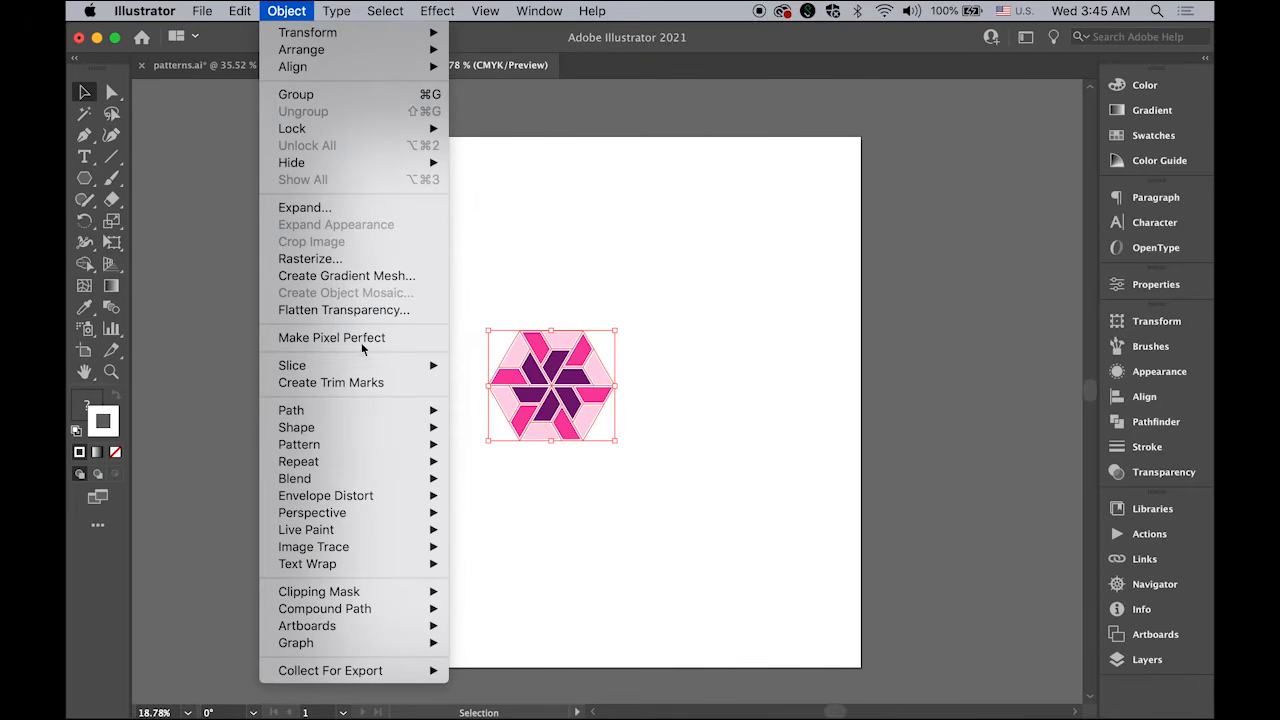
mouse_move(380, 444)
click(525, 456)
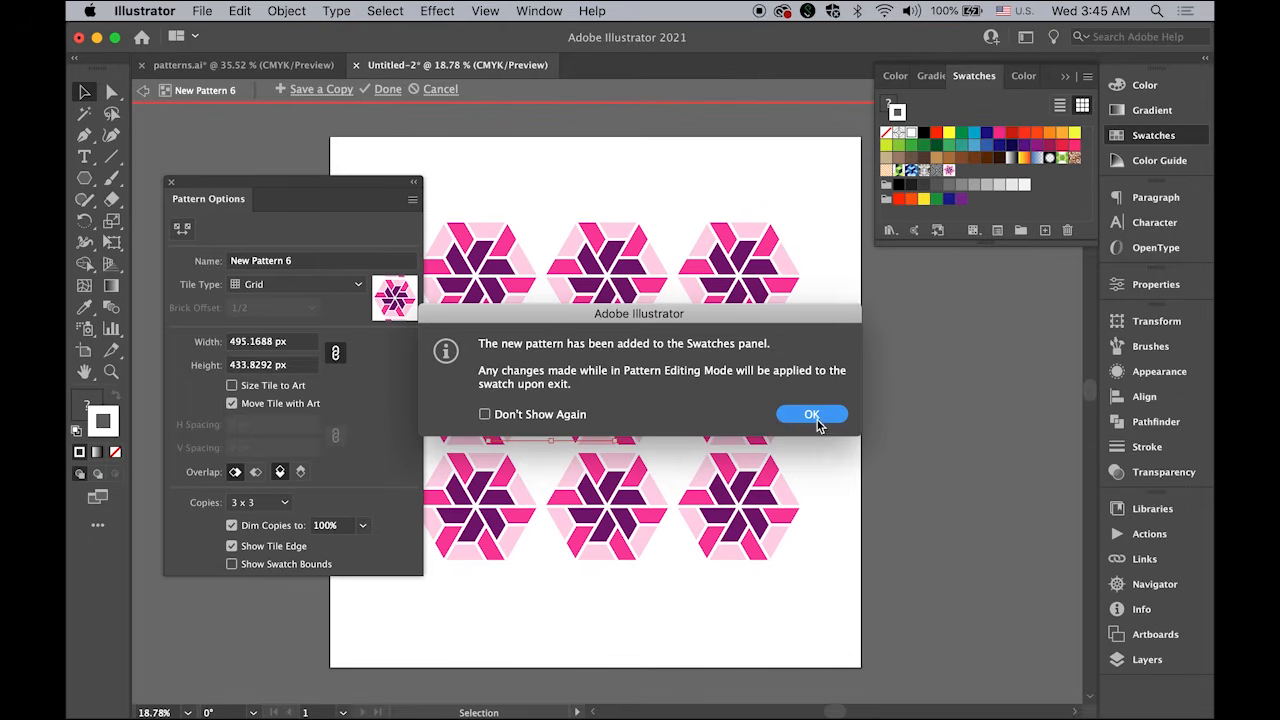
click(818, 418)
- Try the Brick by Row and Brick by Column tile types for the pattern
click(352, 290)
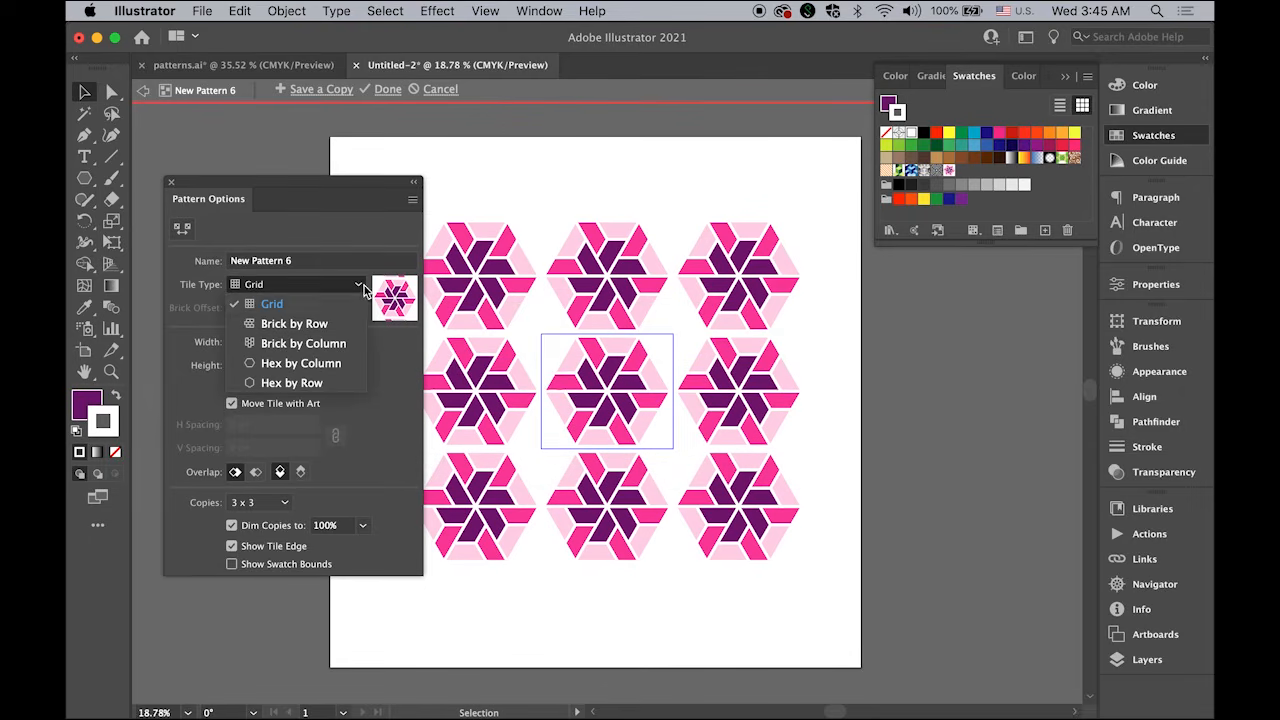
click(318, 323)
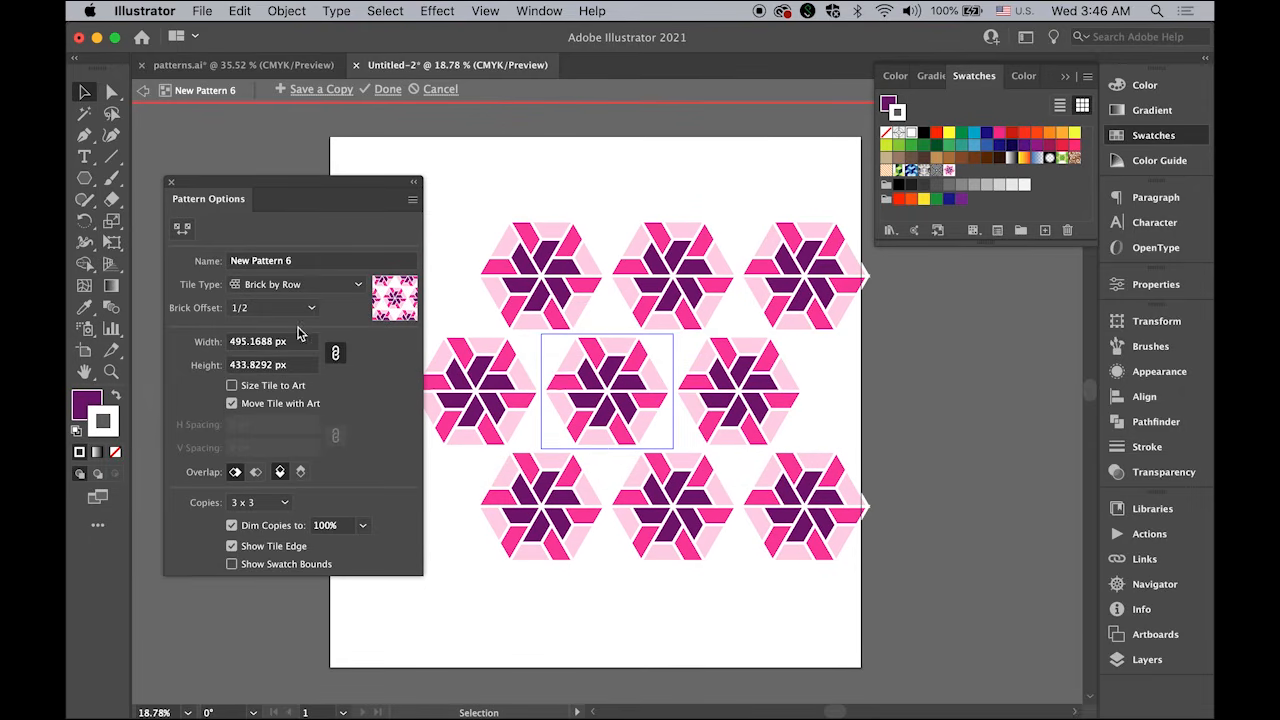
click(356, 285)
click(342, 346)
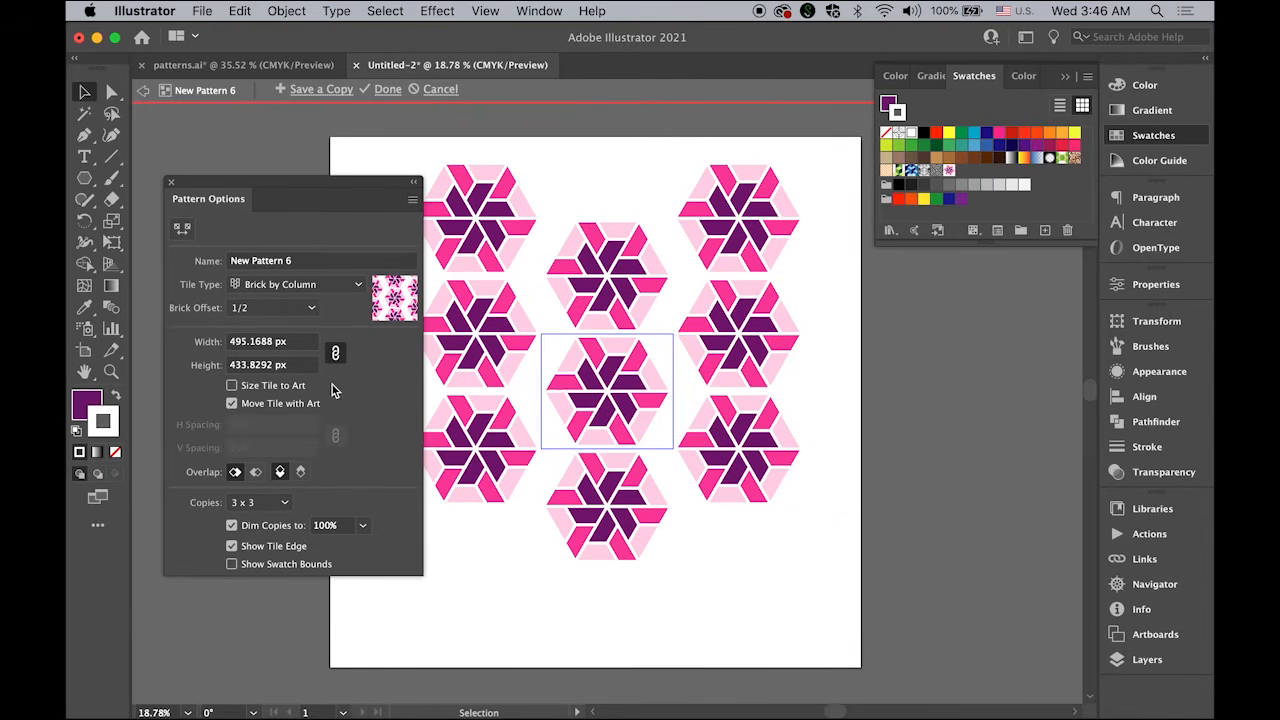
- Set the tile type to Hex by Column, shrink the pattern tile to about 461 × 399 px, and finish editing the pattern
click(355, 285)
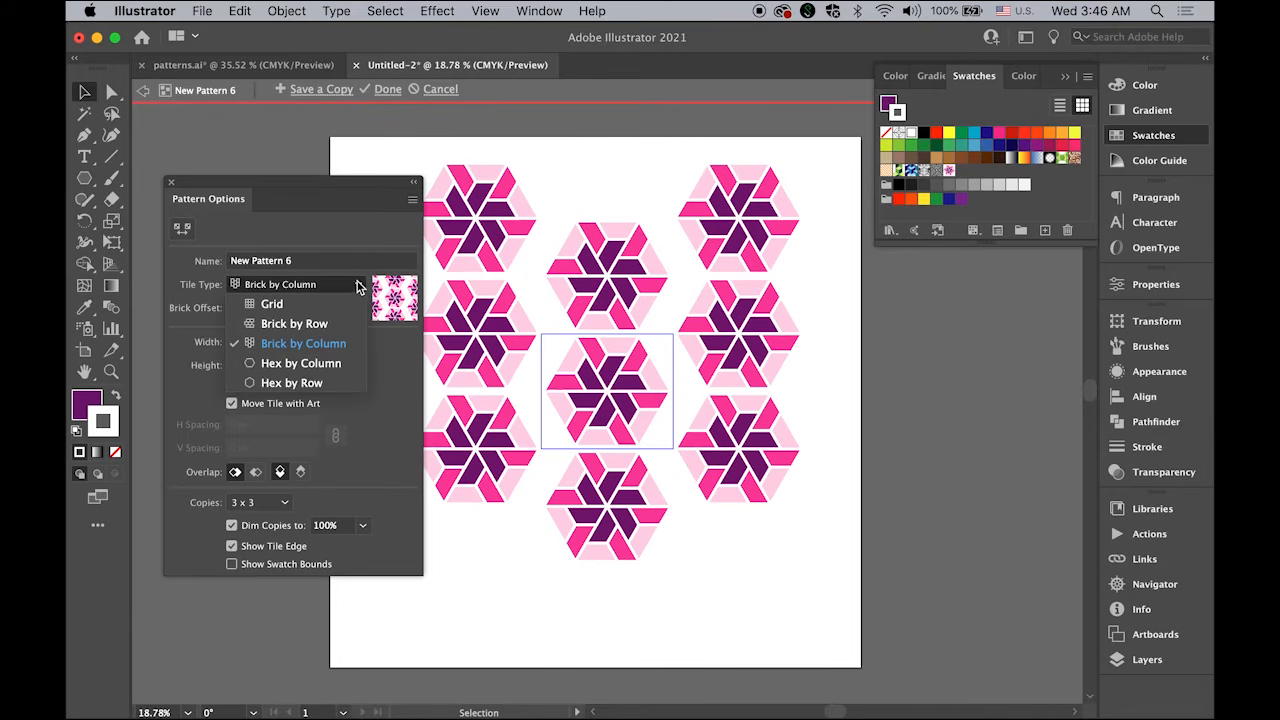
click(300, 363)
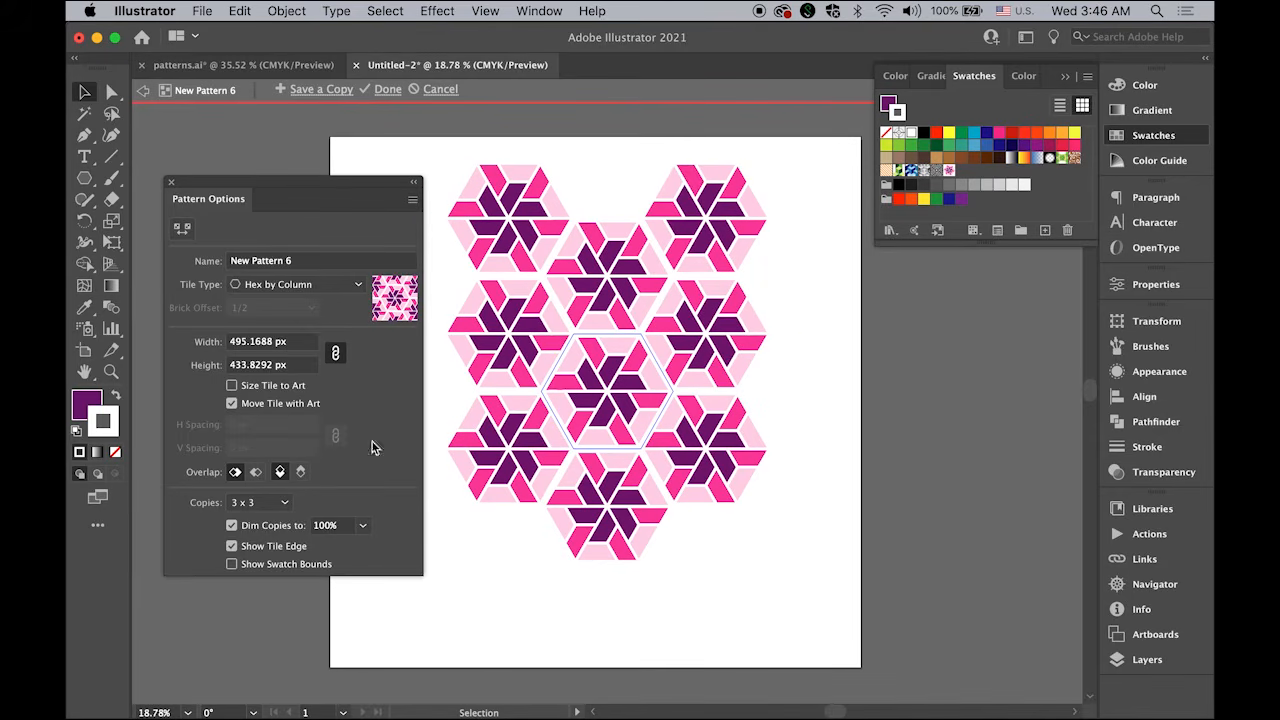
drag(580, 377, 758, 498)
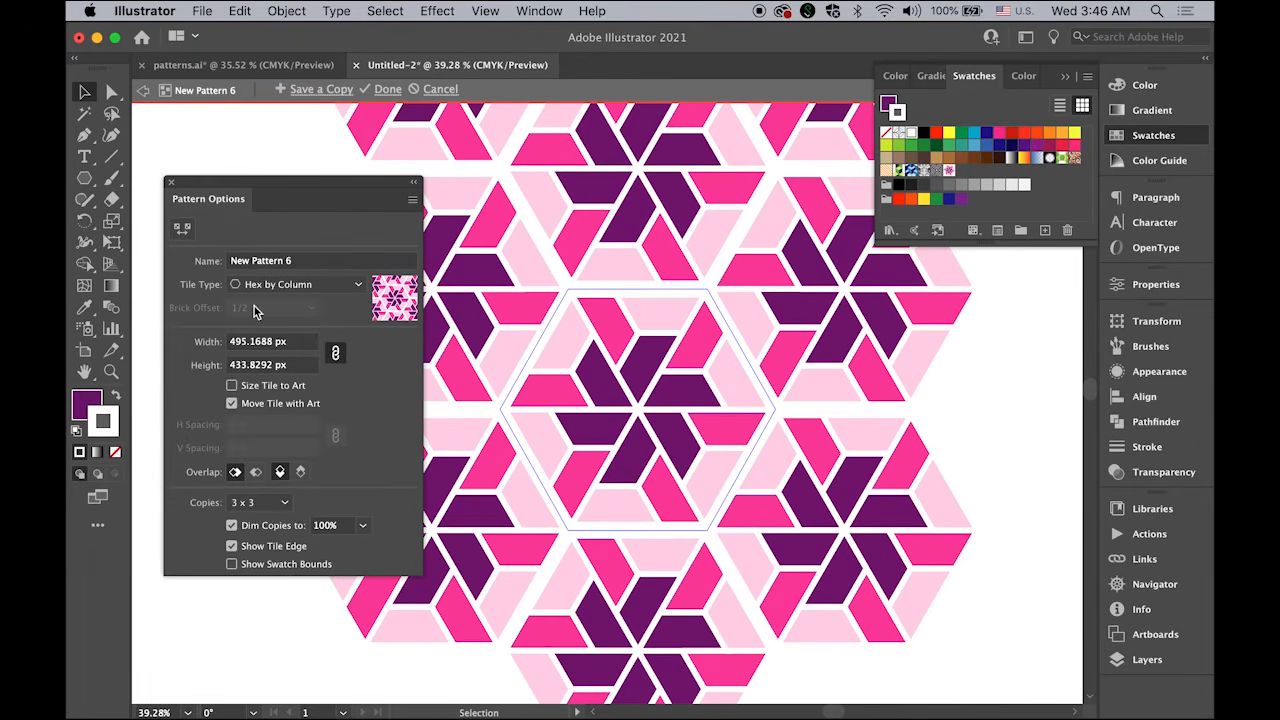
click(182, 231)
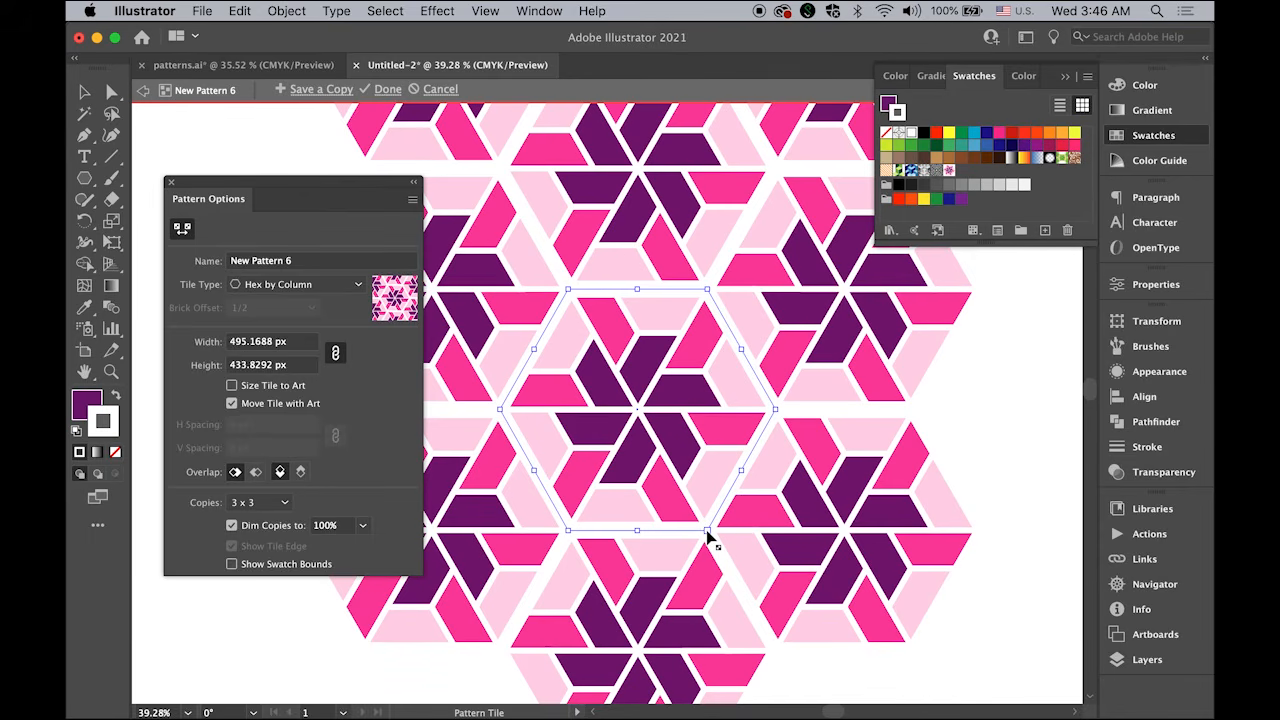
drag(707, 538, 696, 523)
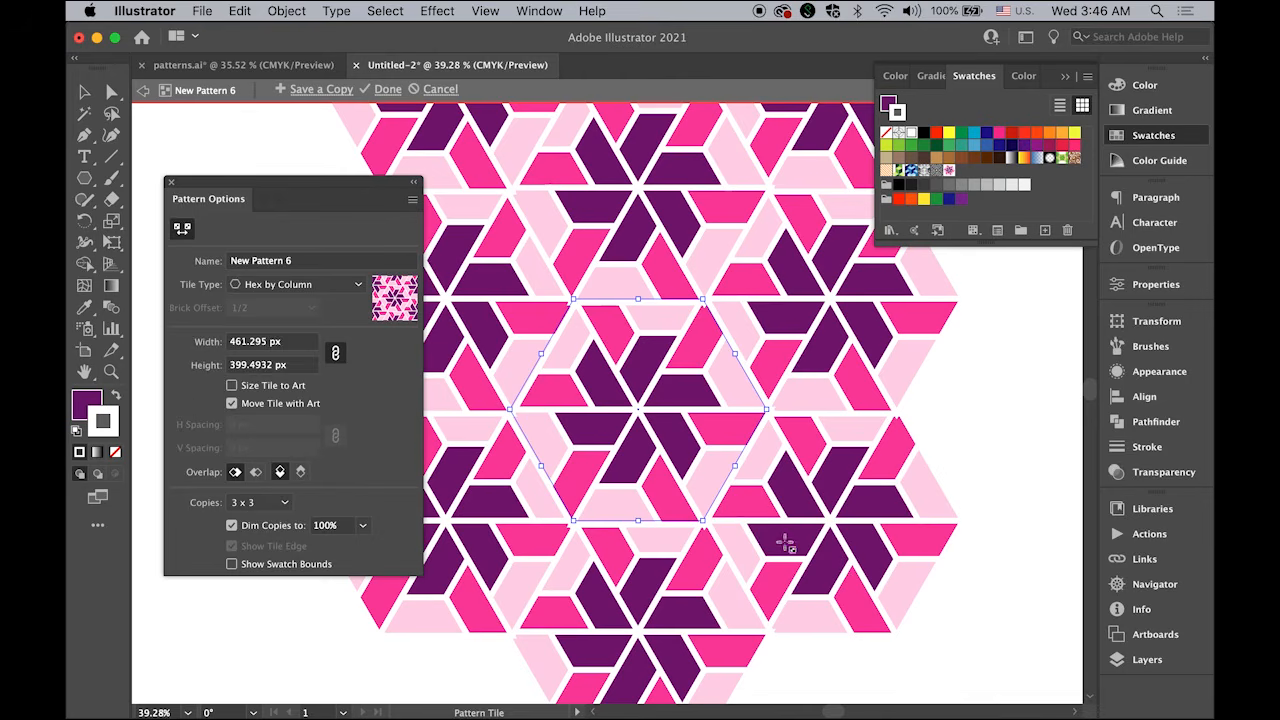
click(383, 89)
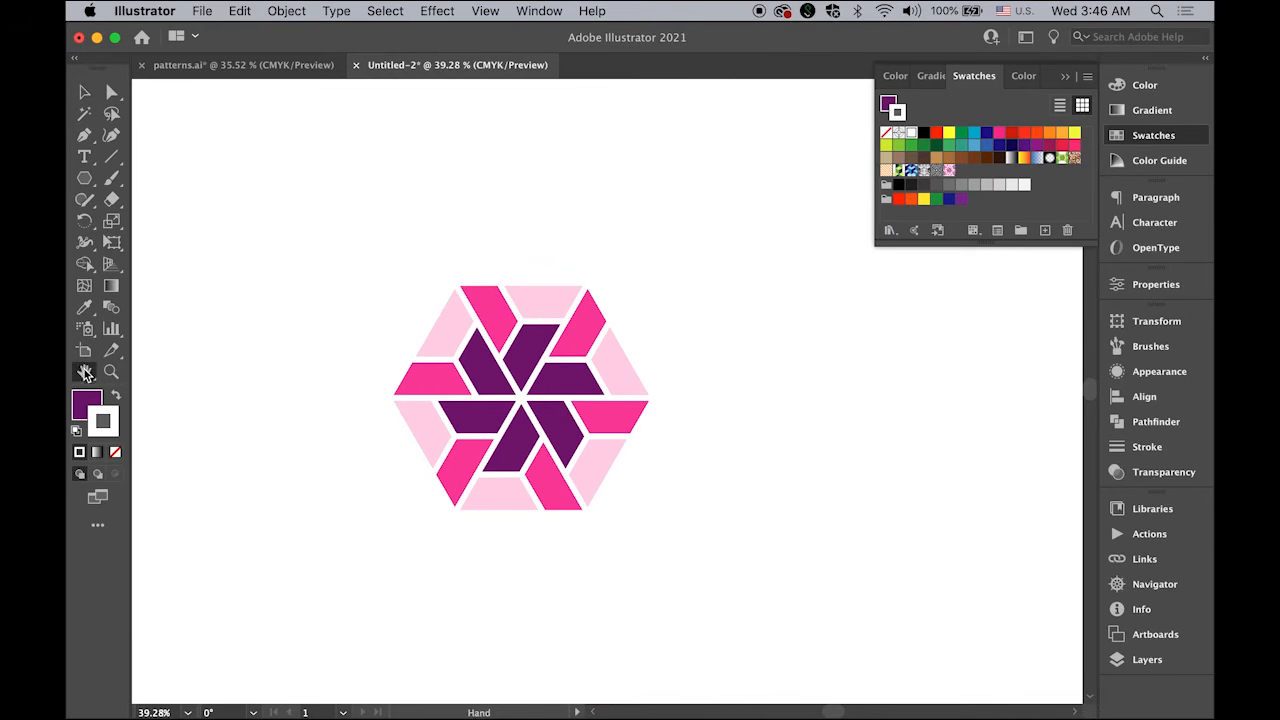
- Delete the original hexagon artwork from the artboard
key(super+0)
drag(324, 249, 720, 517)
key(Delete)
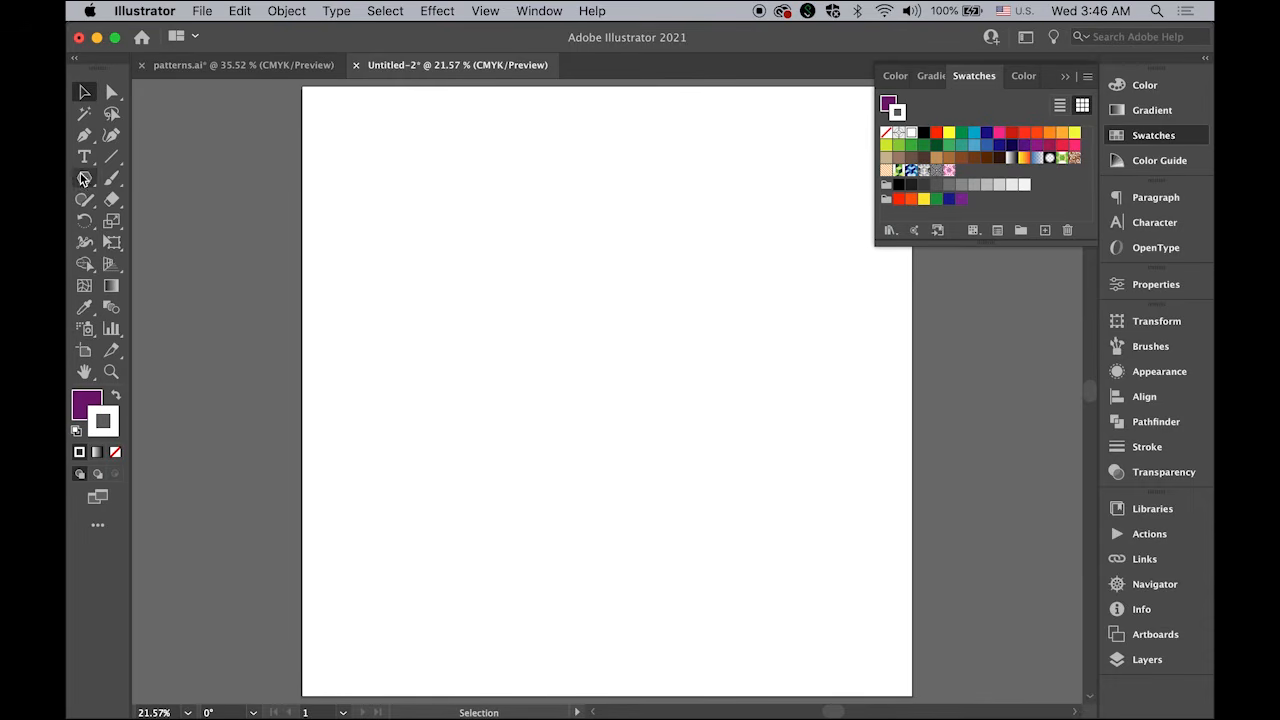
- Draw a rectangle covering the whole artboard and fill it with the new hexagon pattern swatch, without a stroke
drag(84, 178, 165, 174)
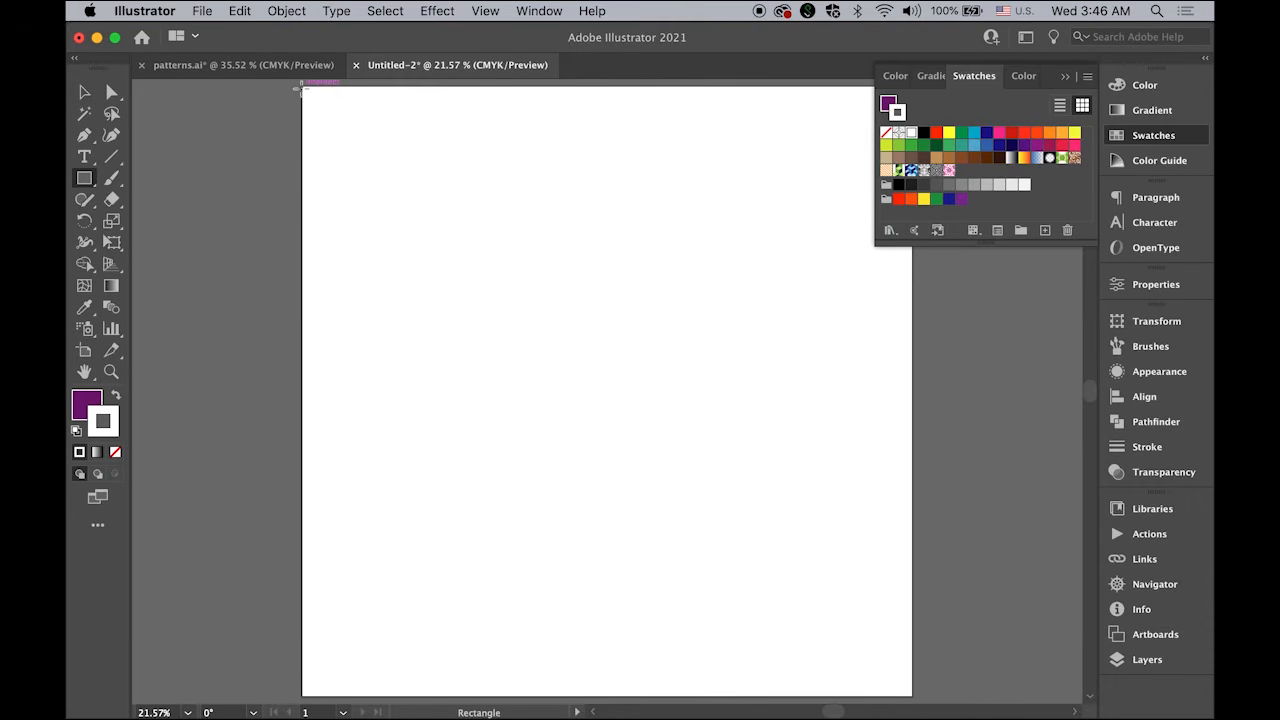
drag(304, 87, 912, 694)
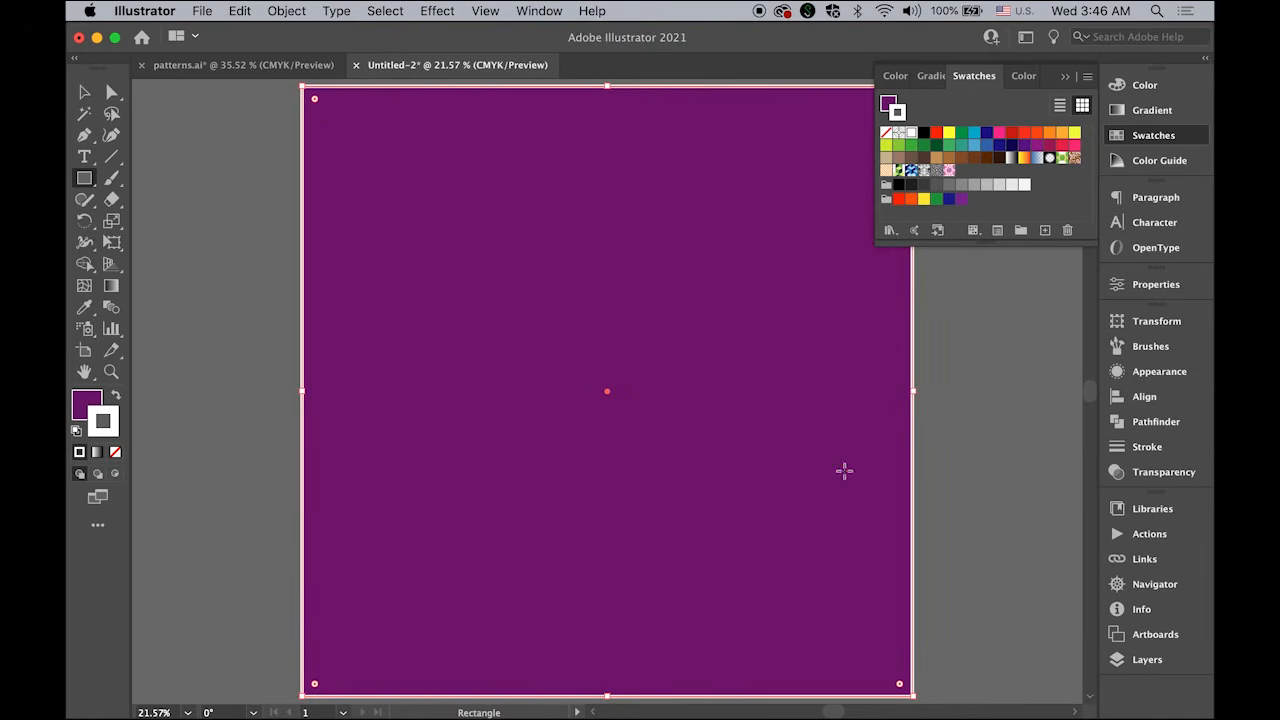
click(115, 452)
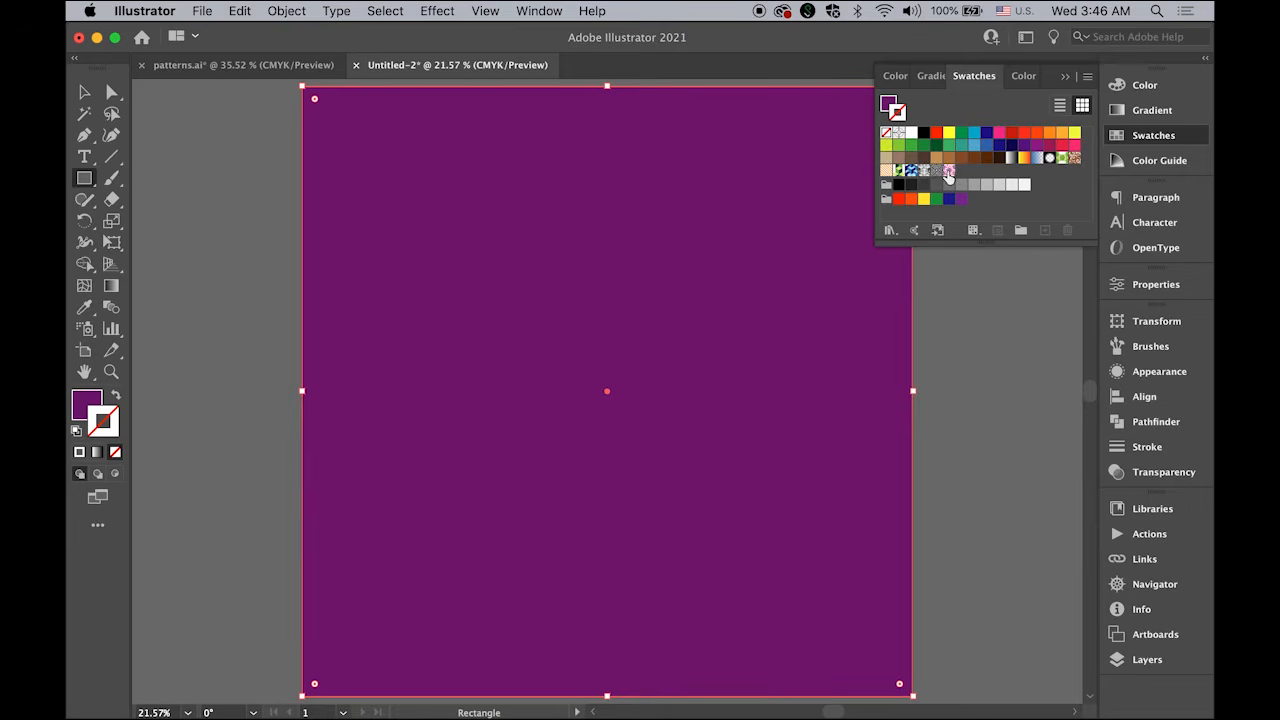
click(948, 173)
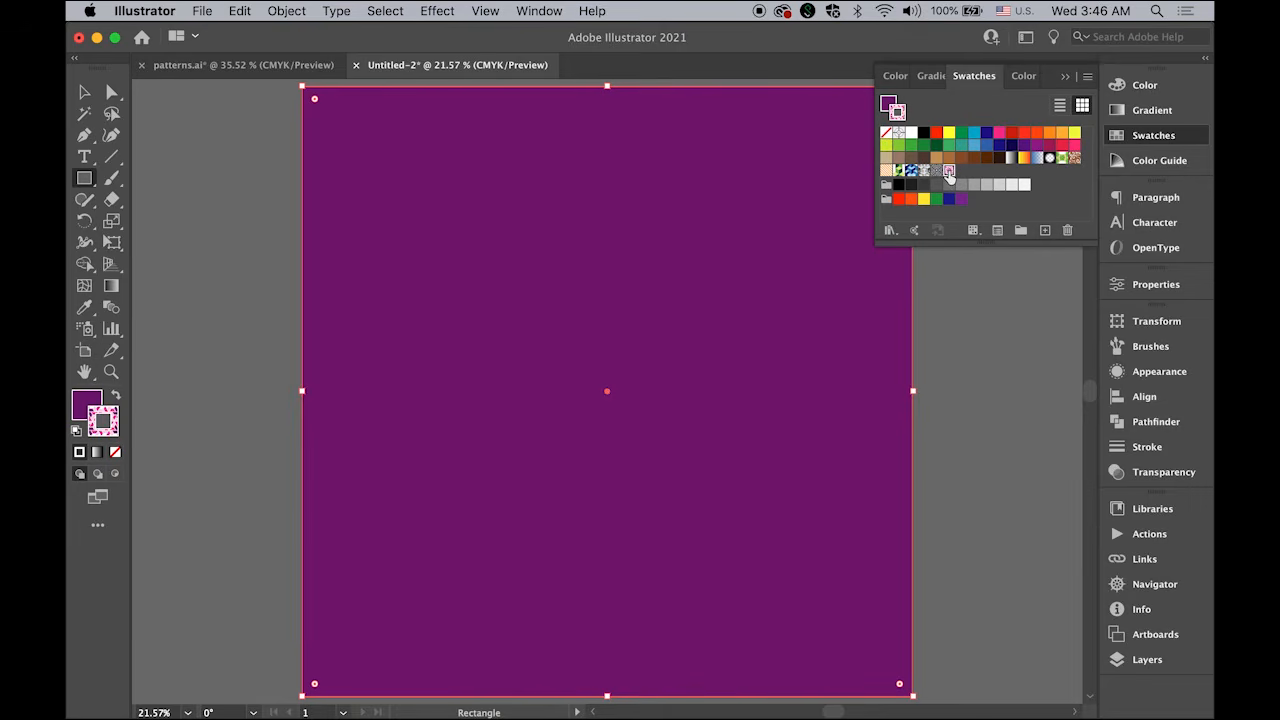
click(116, 398)
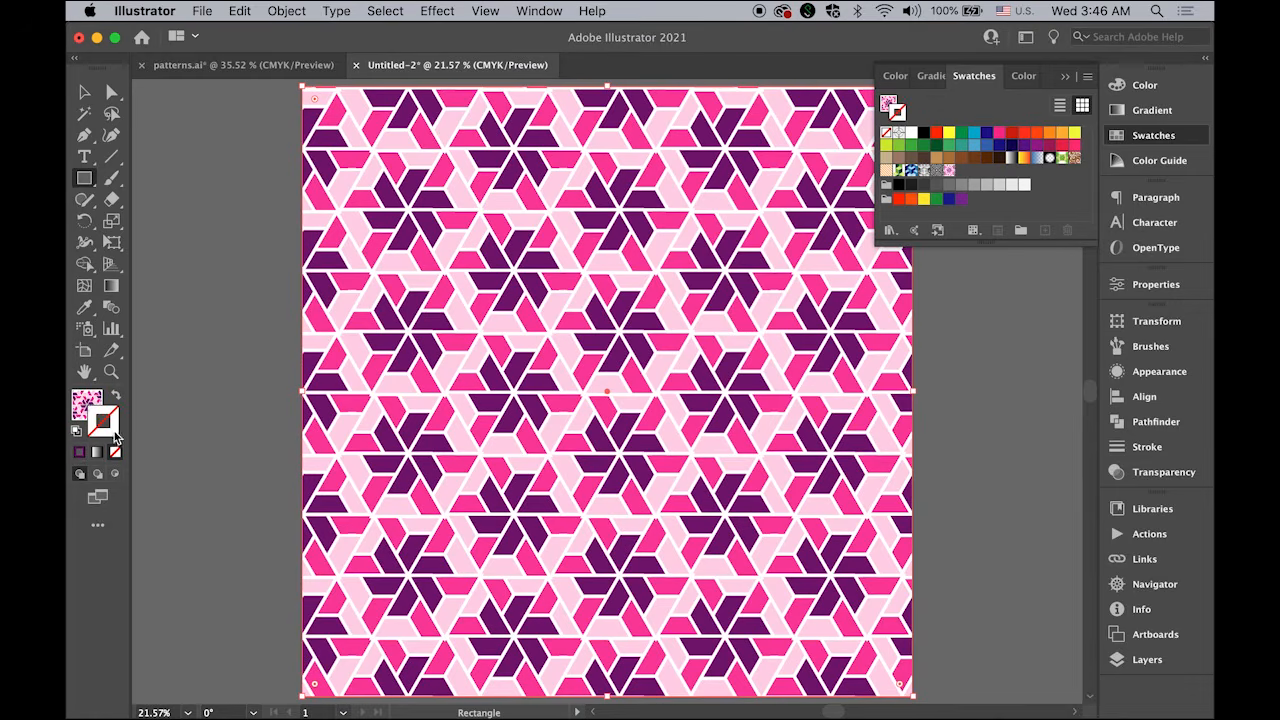
click(86, 404)
click(84, 92)
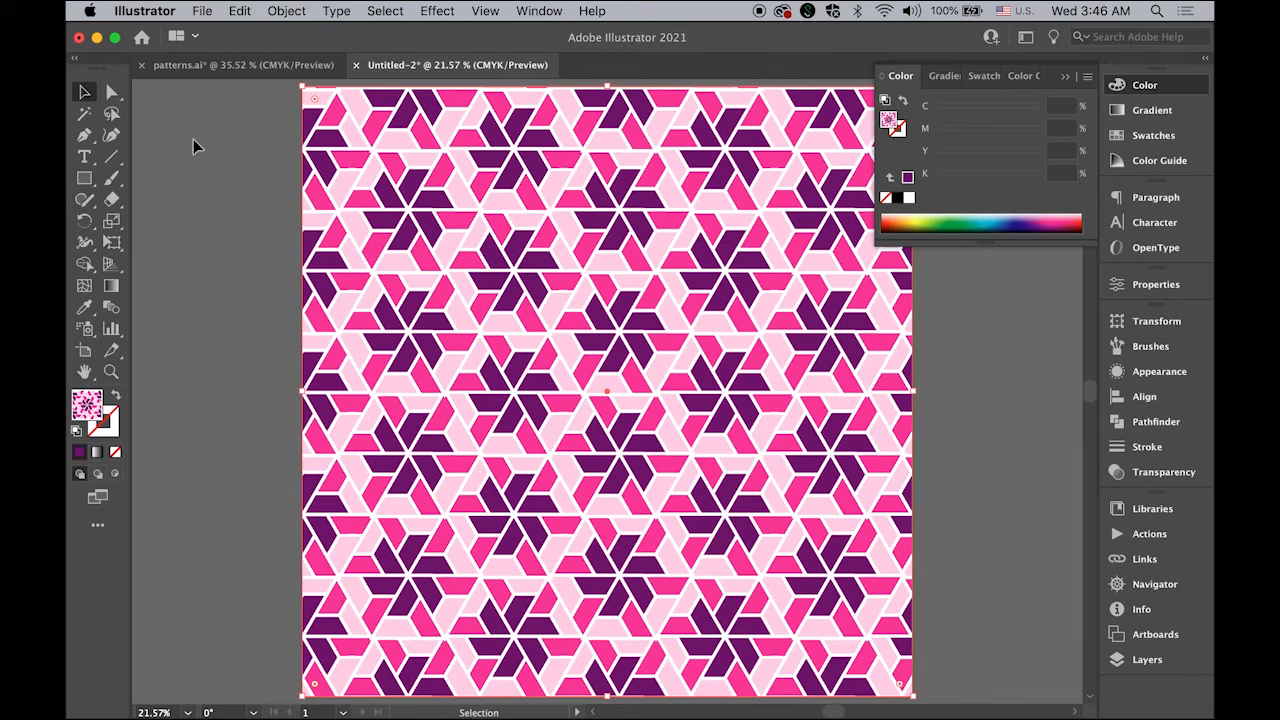
click(224, 143)
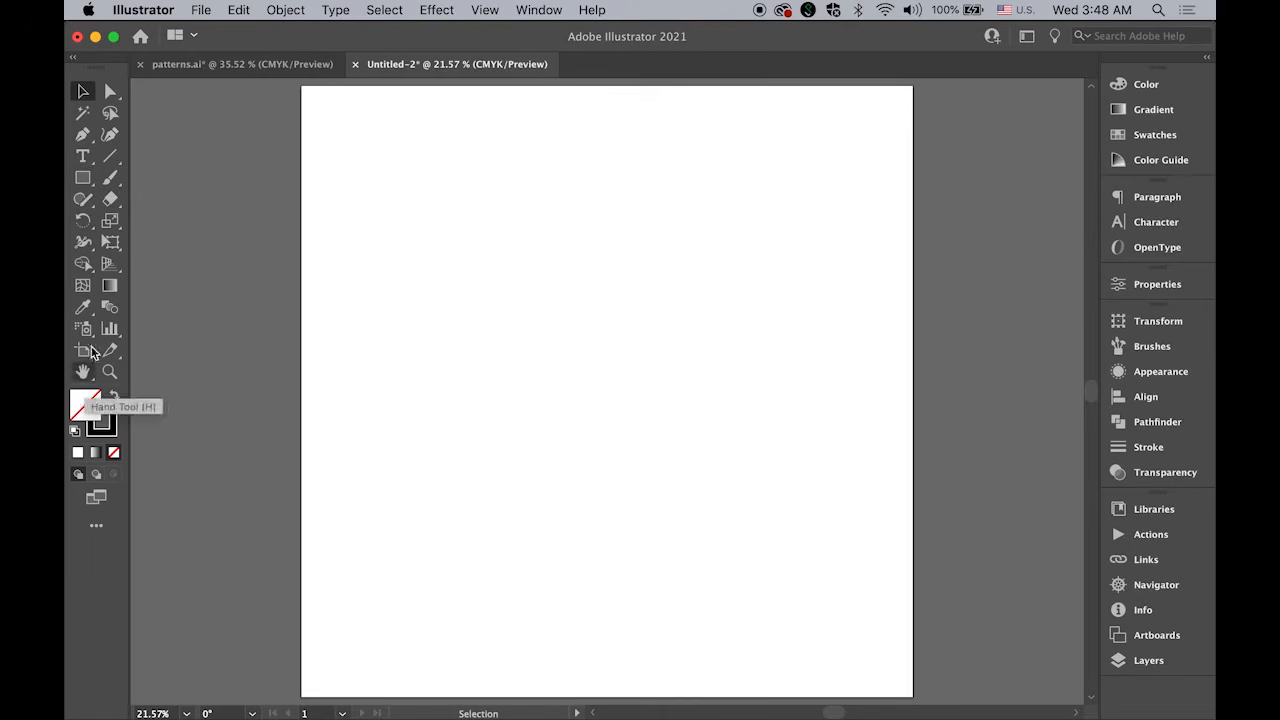
- Create a 150 × 150 px square in the upper-left part of the empty artboard
click(88, 178)
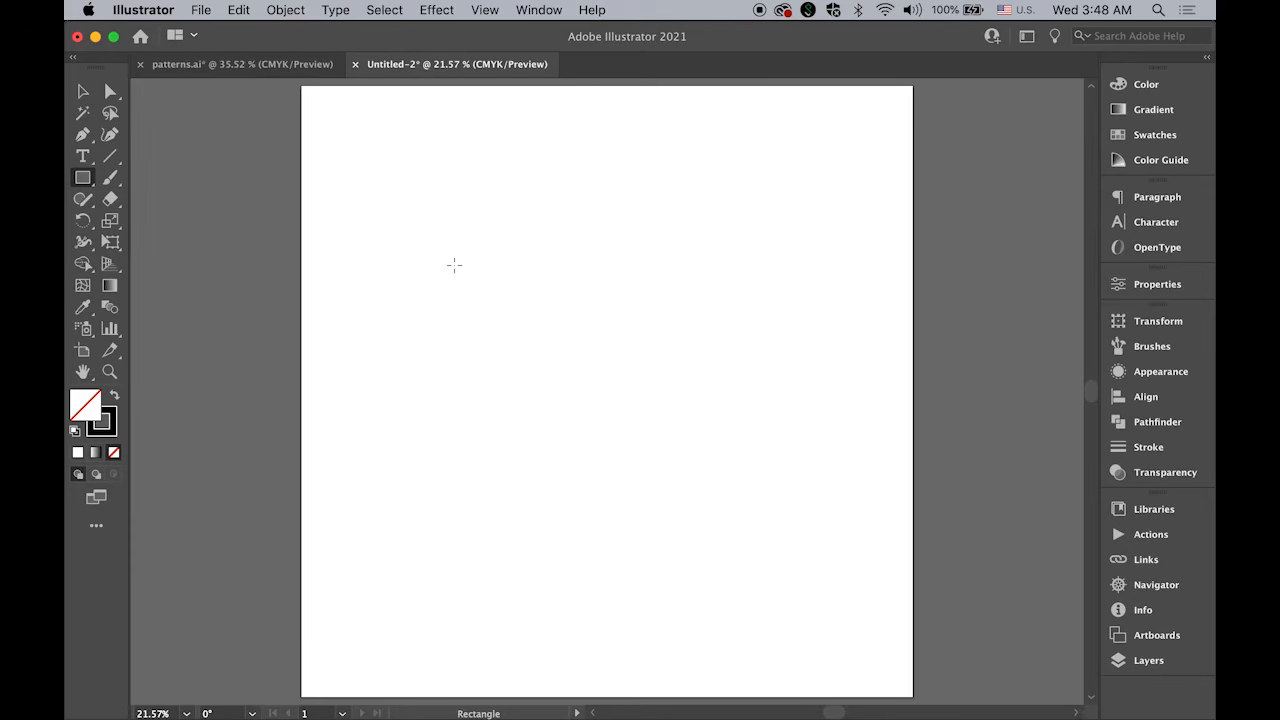
click(454, 265)
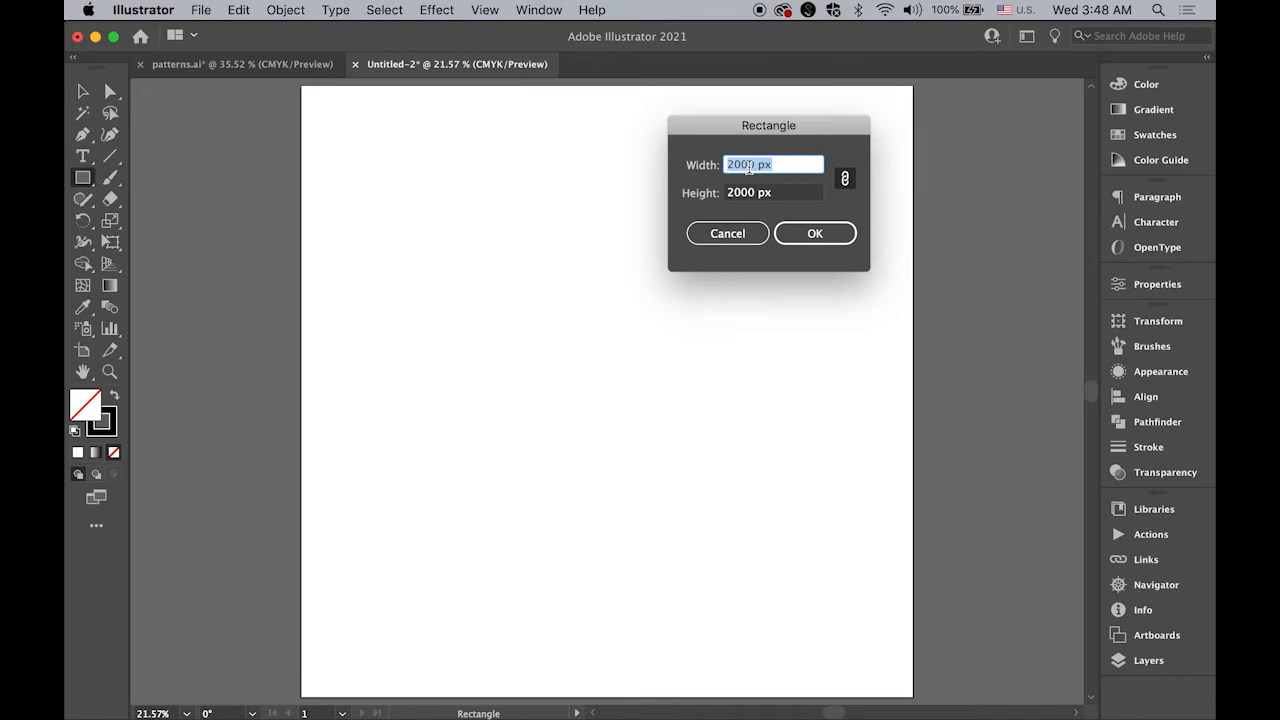
double_click(752, 164)
text(150)
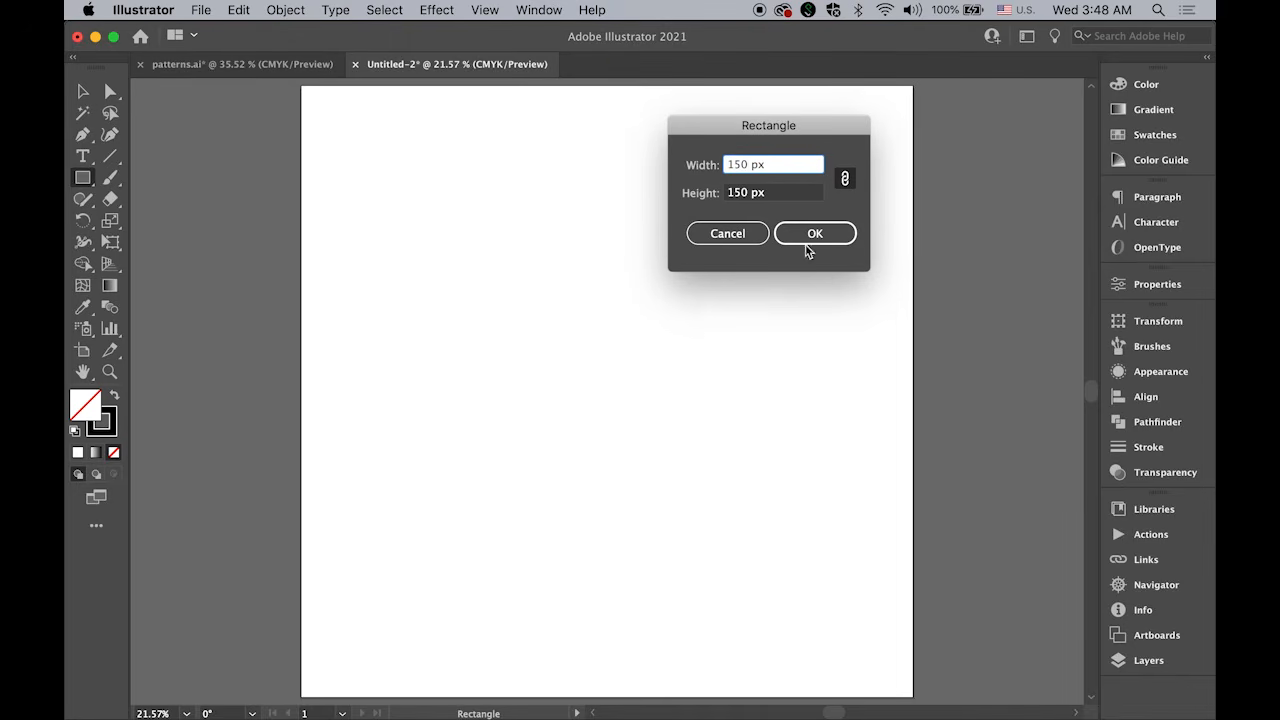
click(824, 238)
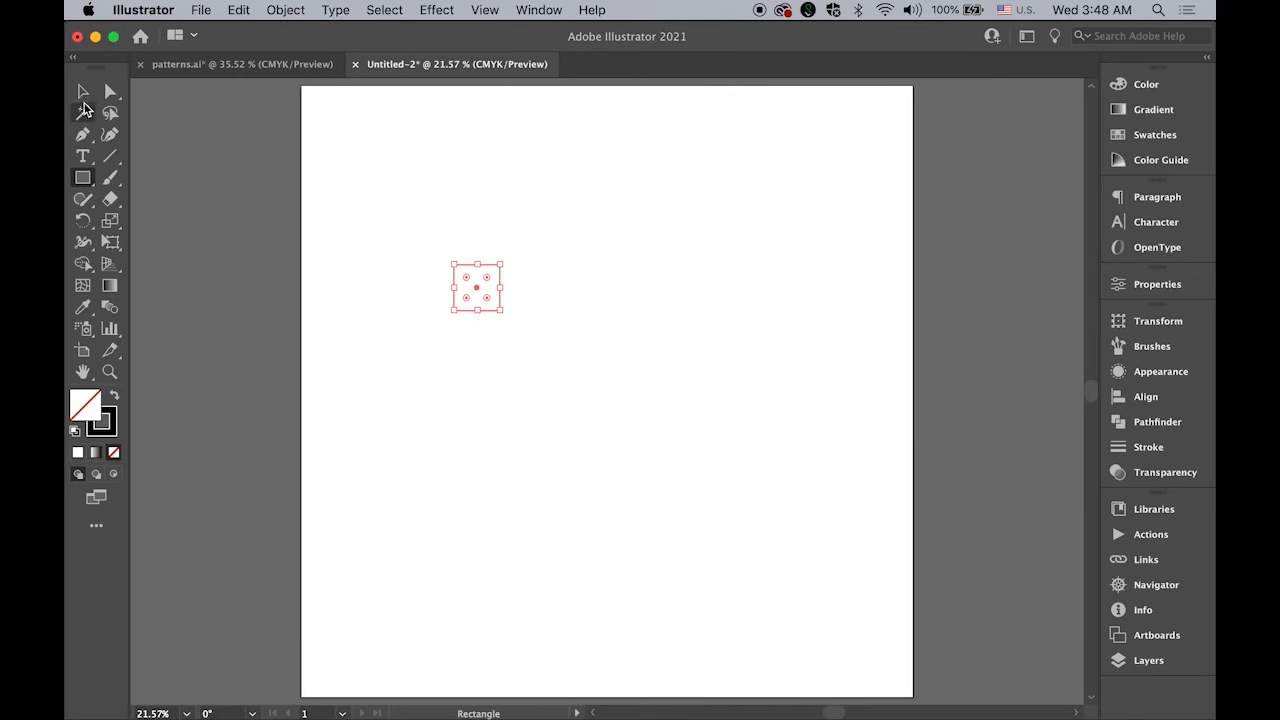
key(v)
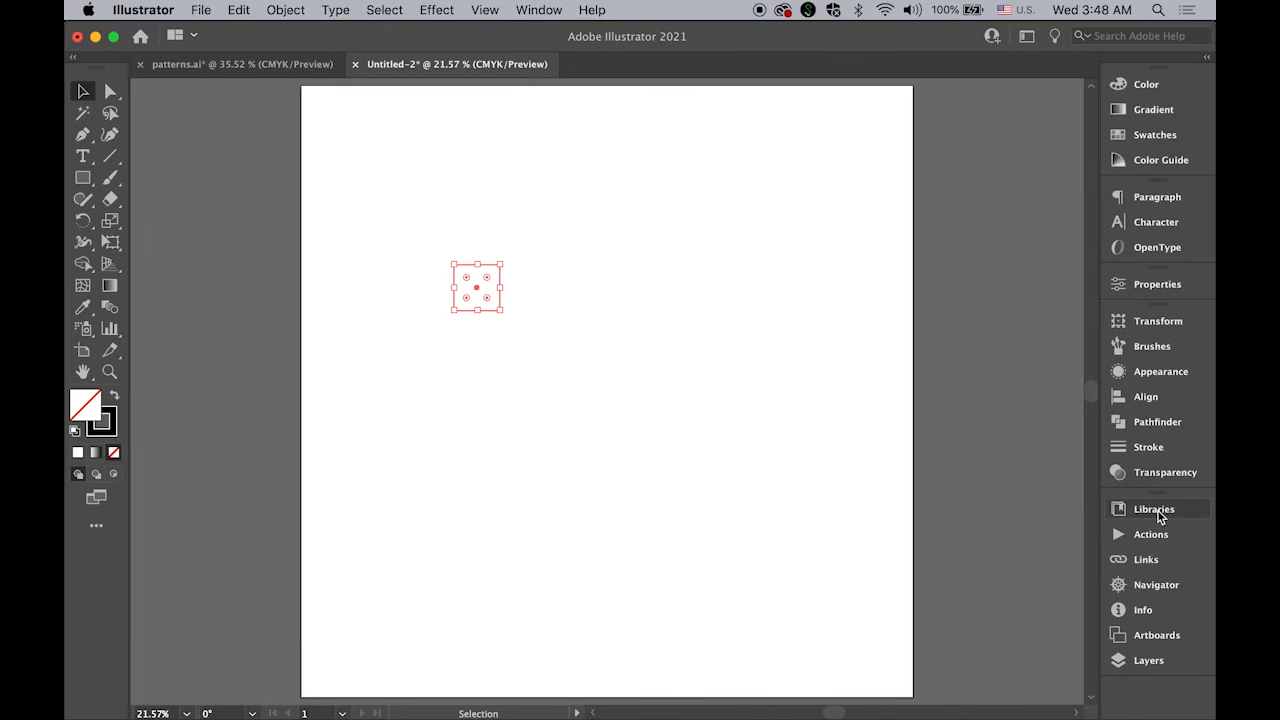
- Set the square's stroke weight to 20 pt
click(1149, 453)
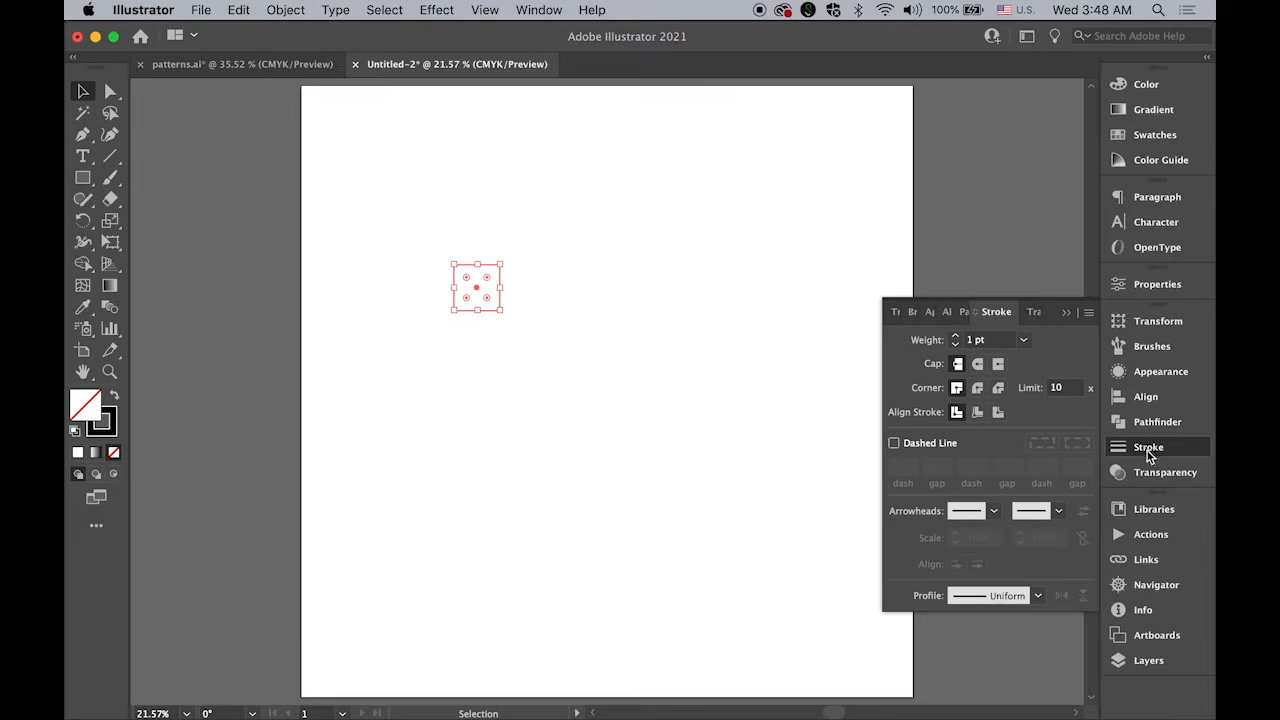
click(1023, 340)
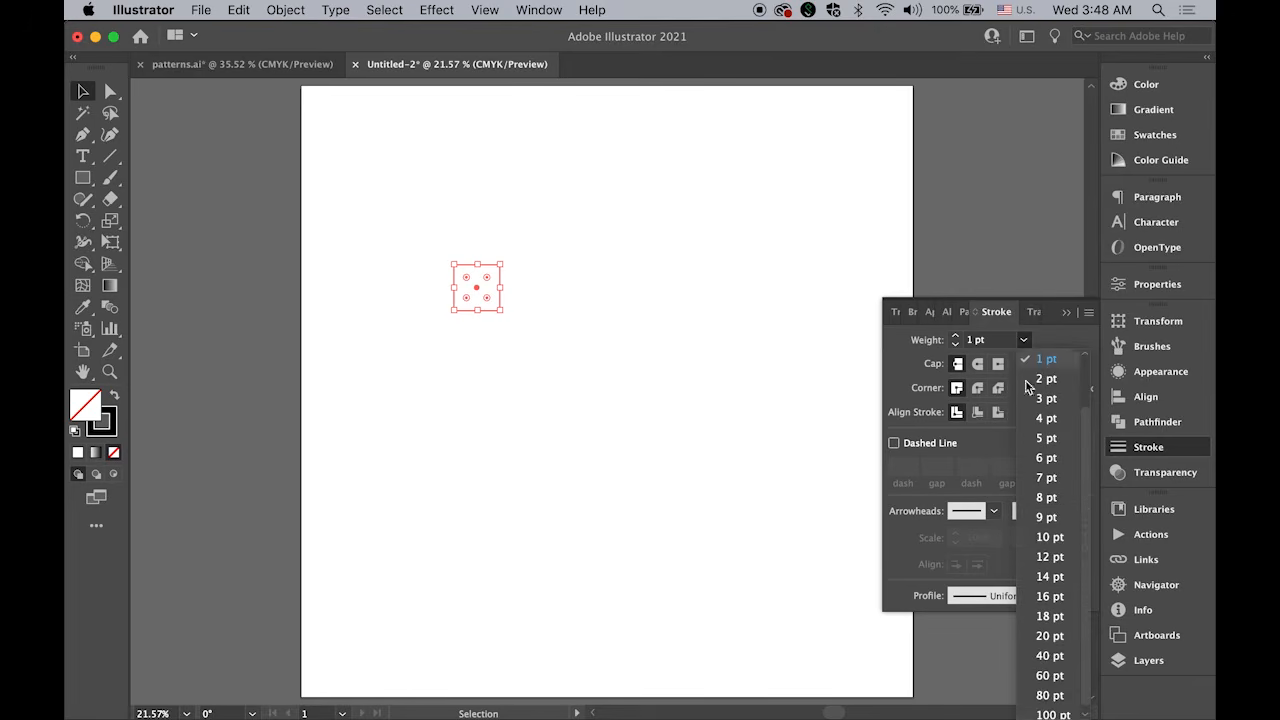
click(1062, 538)
click(1023, 340)
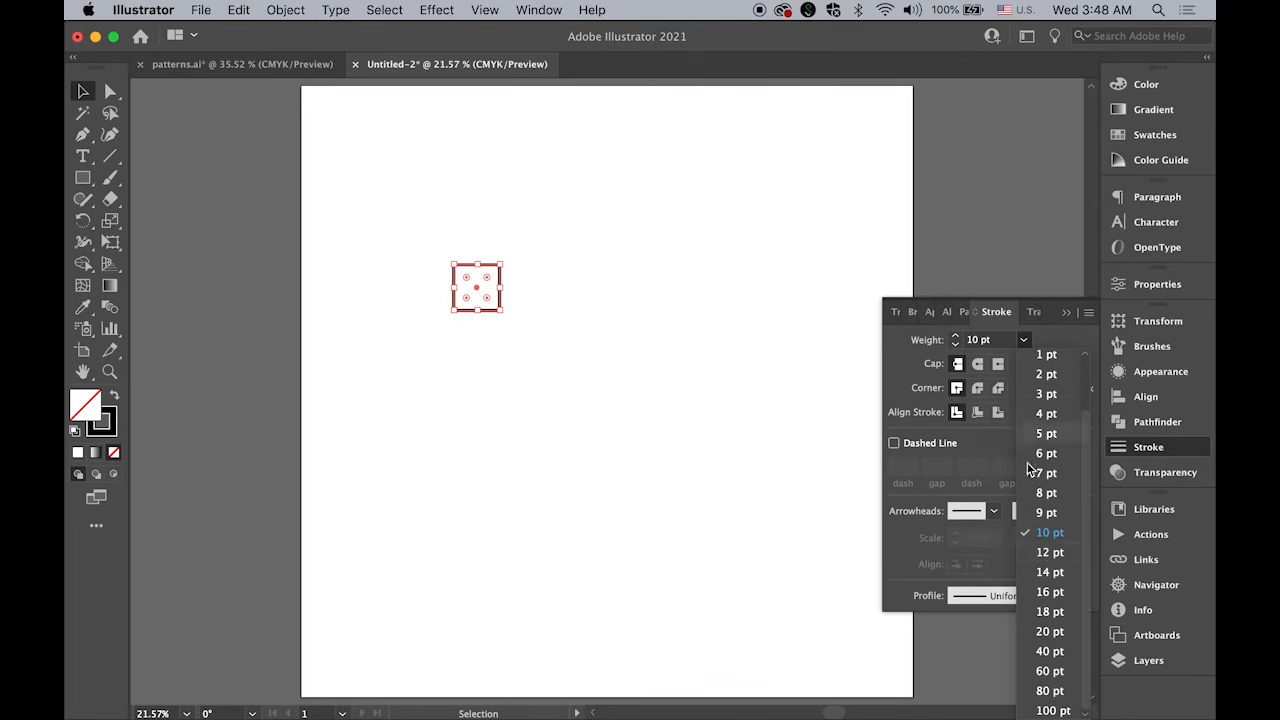
click(1050, 633)
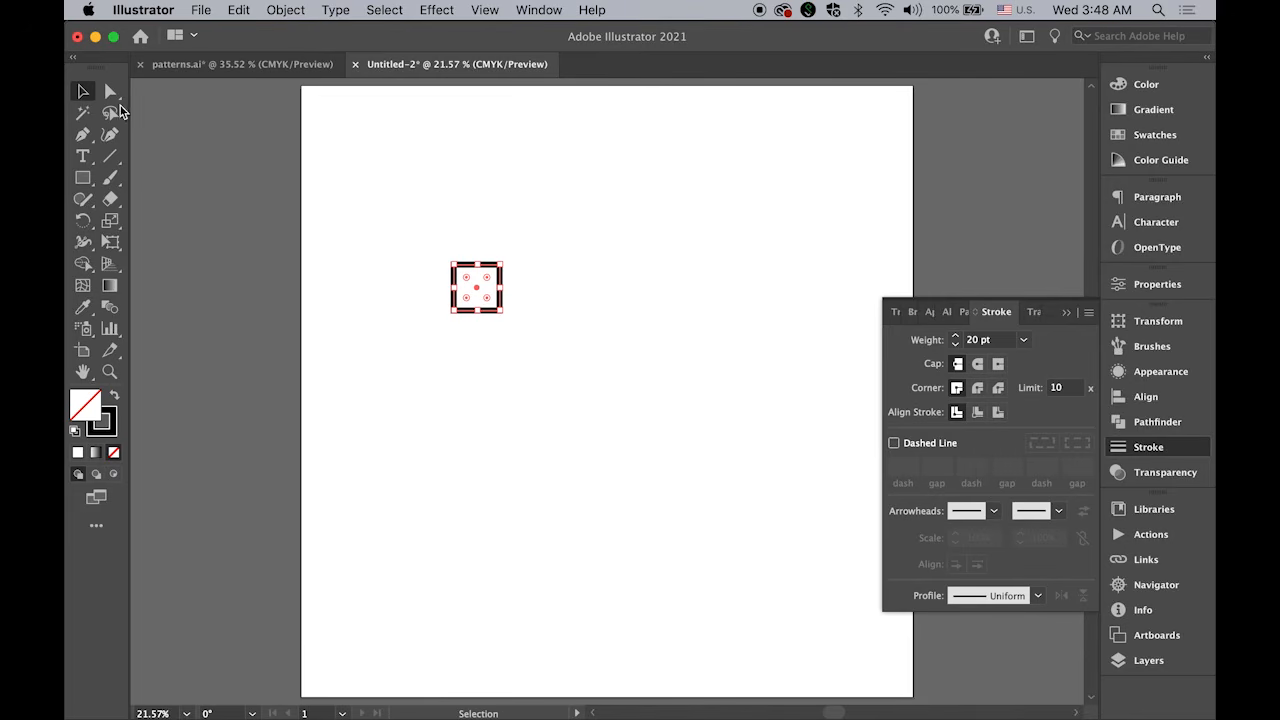
- Set the square's stroke weight to 30 pt and deselect it
click(970, 340)
drag(971, 340, 941, 342)
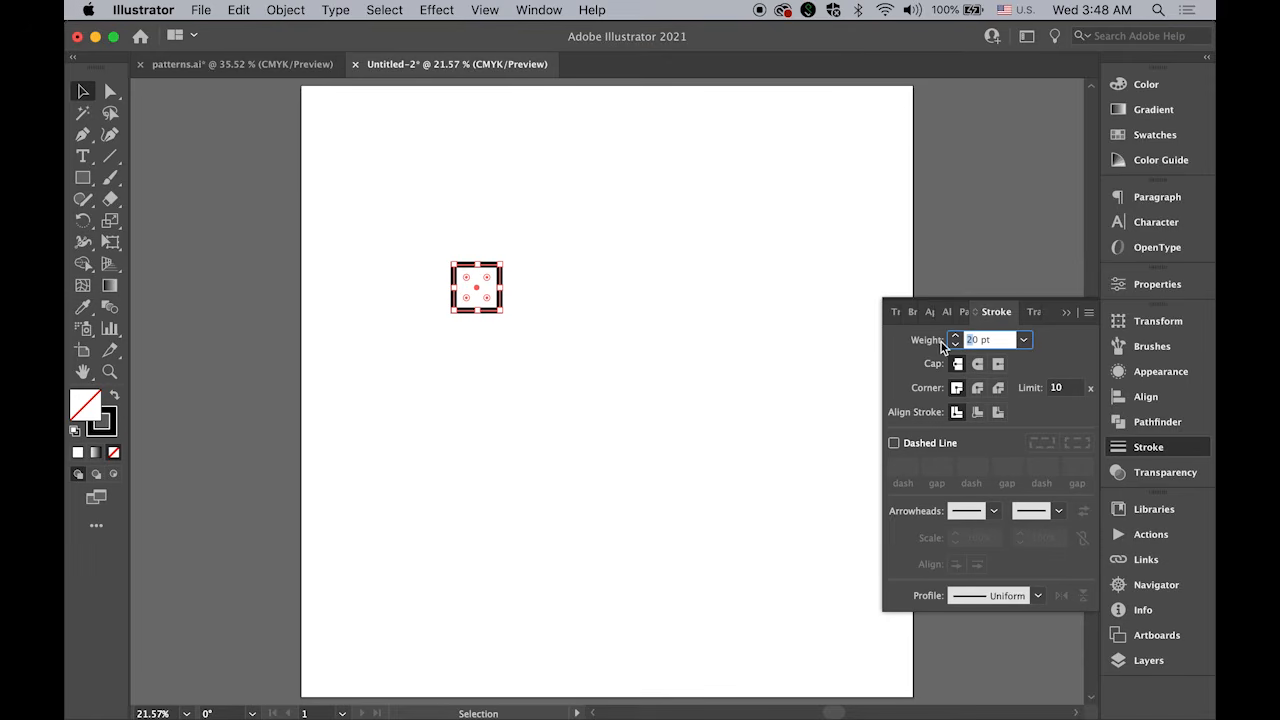
text(3)
key(Return)
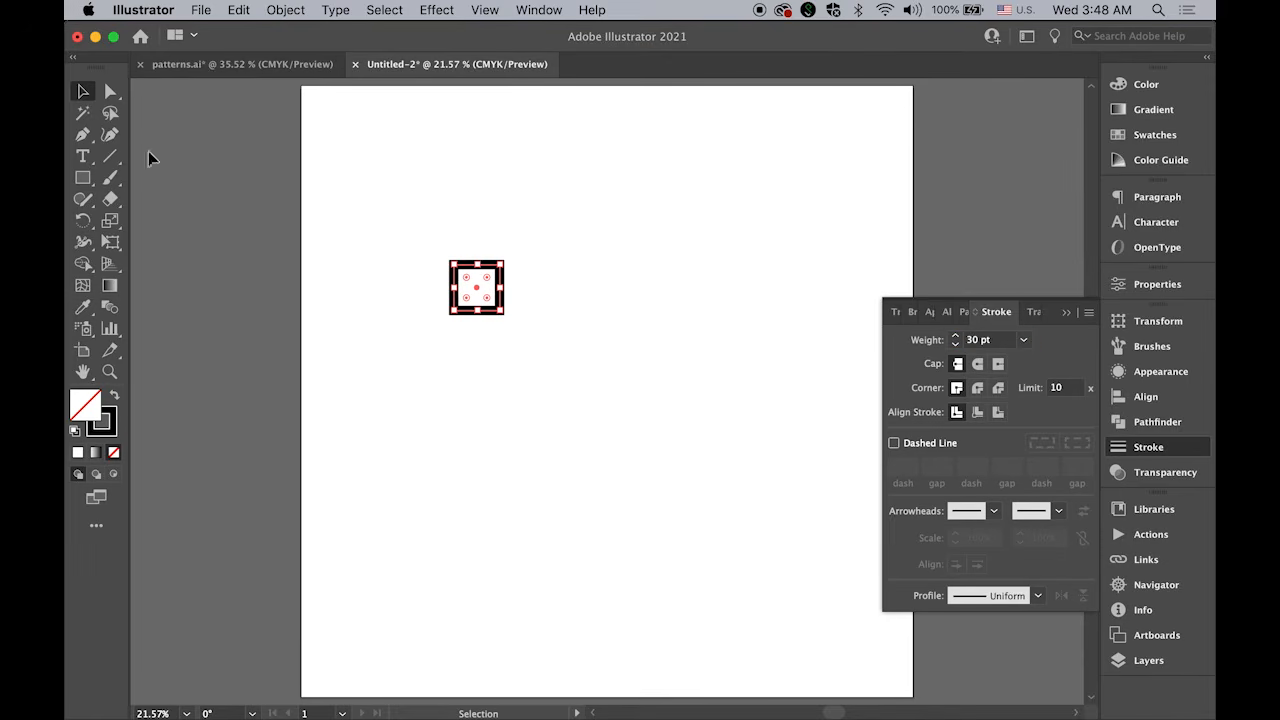
click(486, 214)
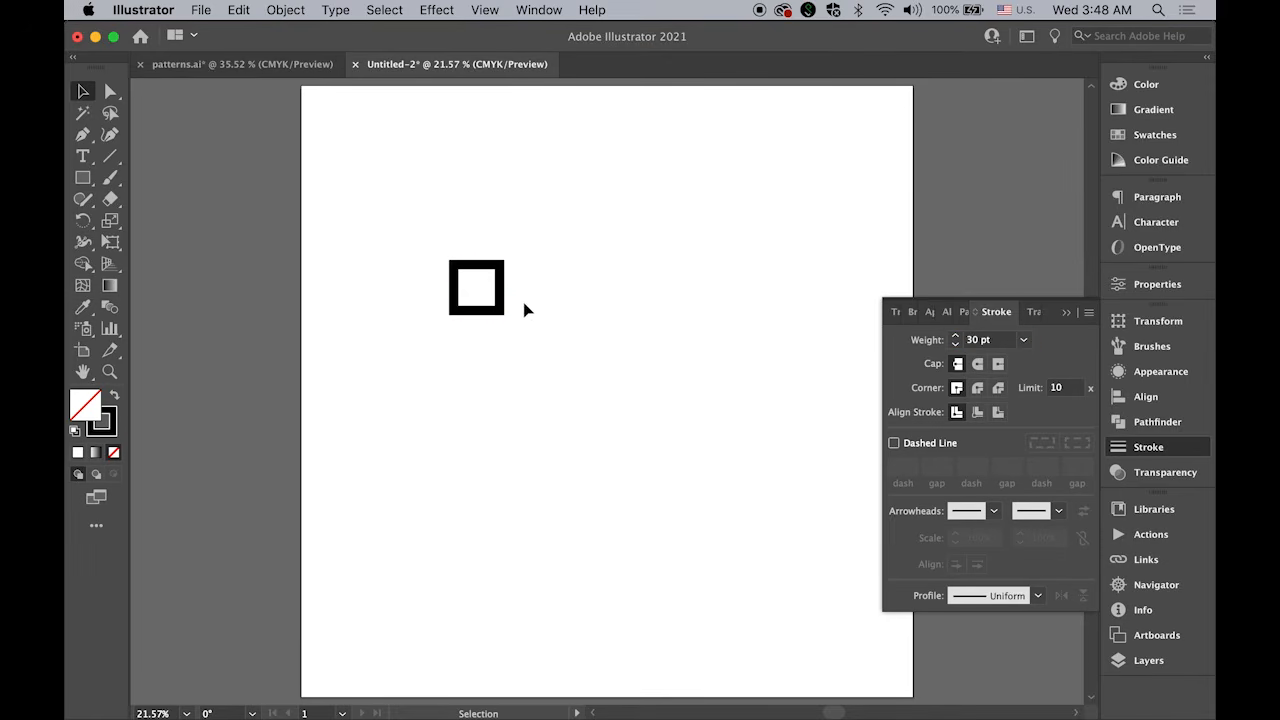
- Reposition the square up and to its left, then place a copy diagonally below right so the two paths meet at a corner
drag(520, 300, 731, 420)
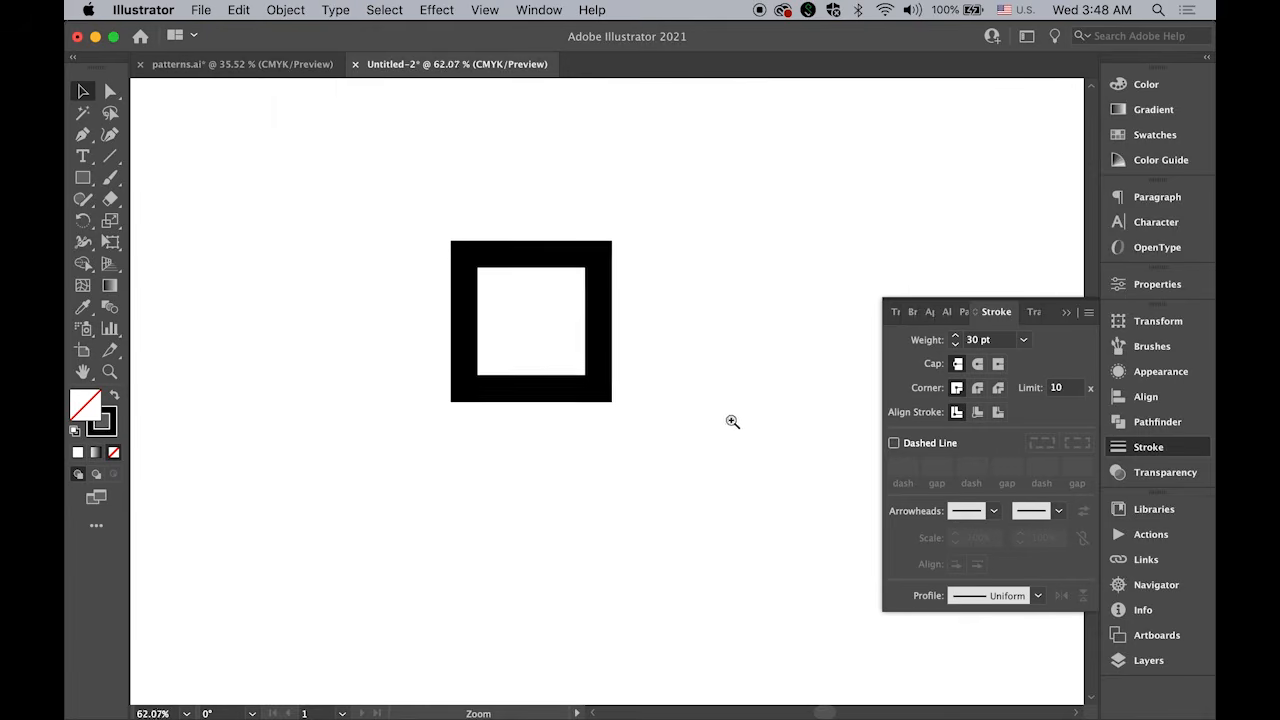
click(1069, 311)
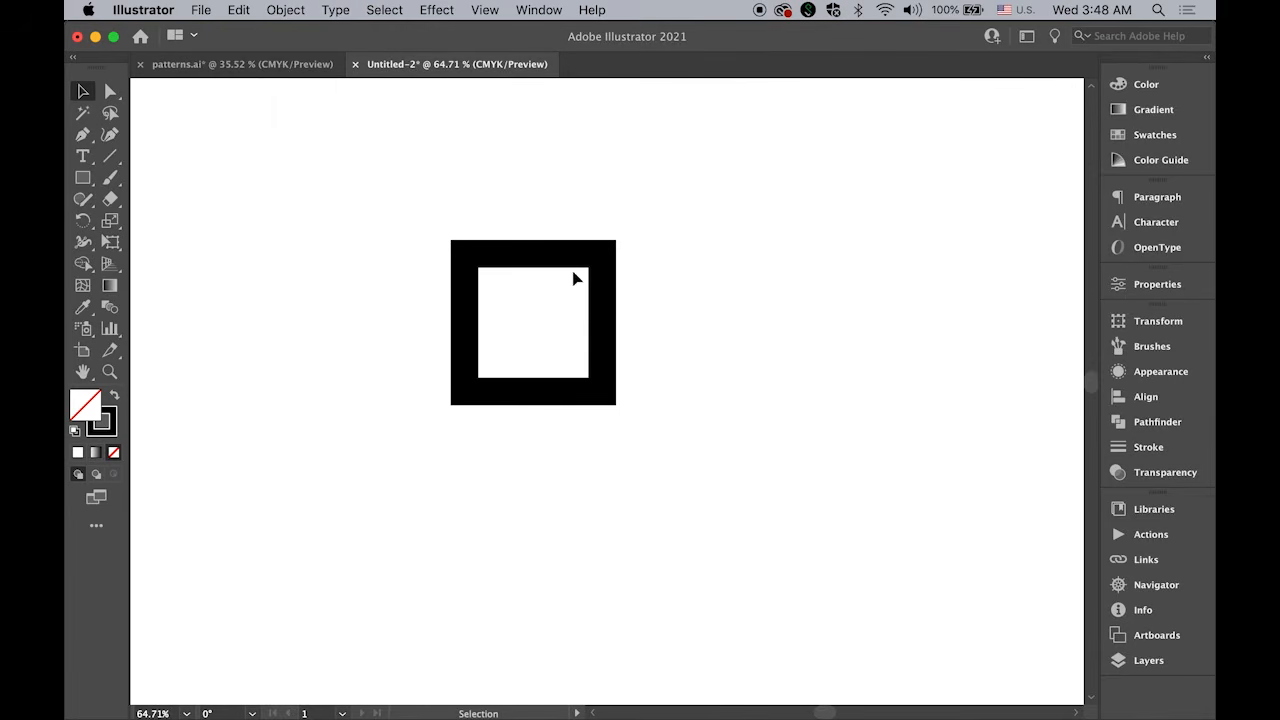
drag(577, 256, 520, 240)
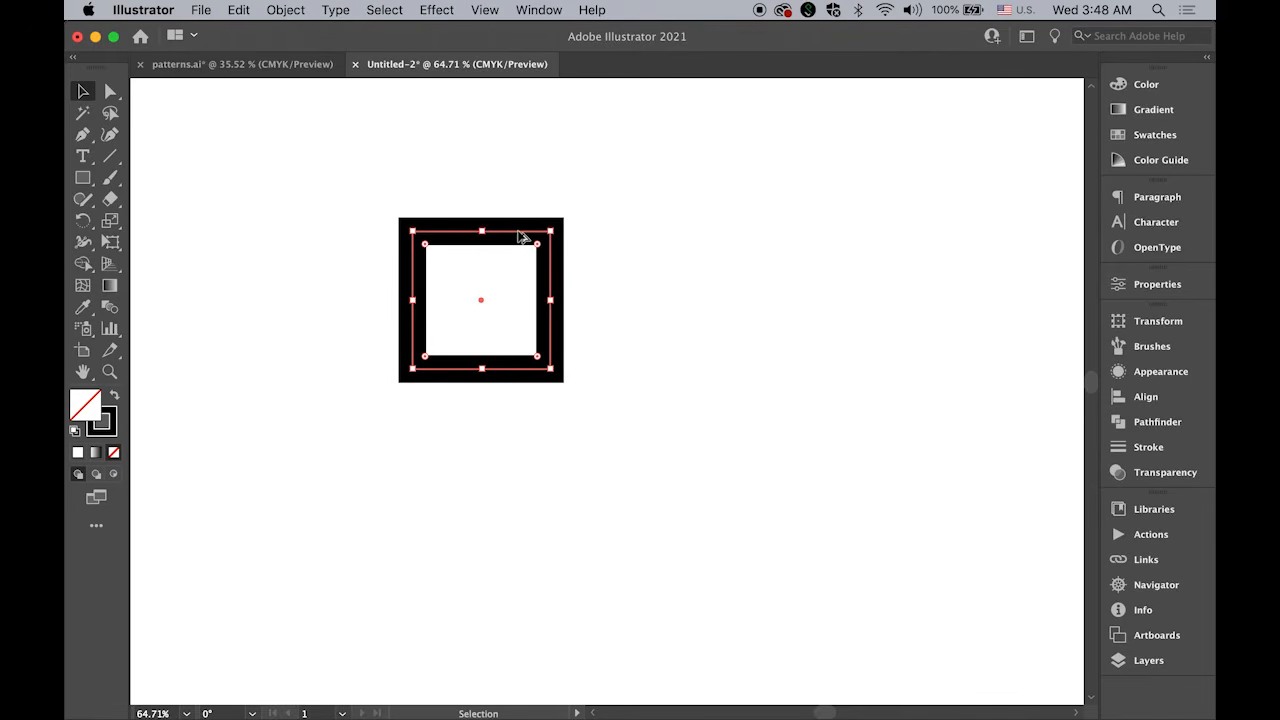
drag(520, 238, 657, 375)
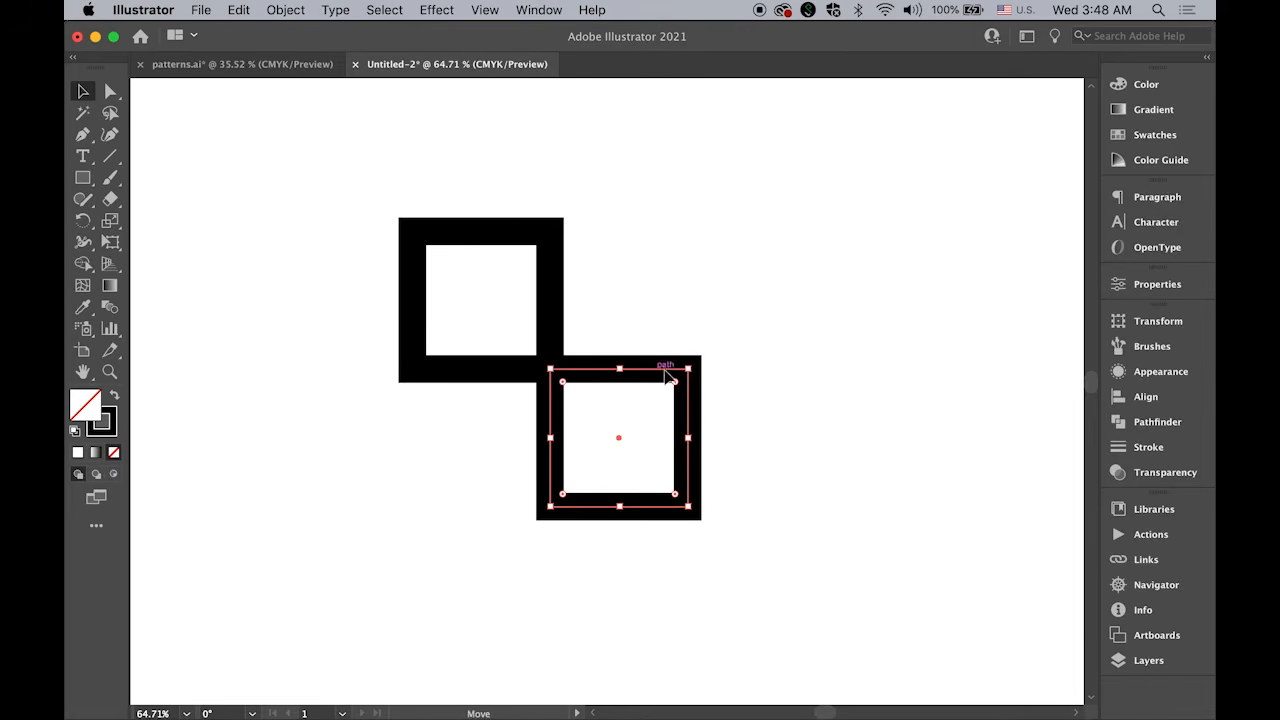
click(788, 376)
- Select both squares and switch the document display to Outline mode
drag(288, 210, 700, 470)
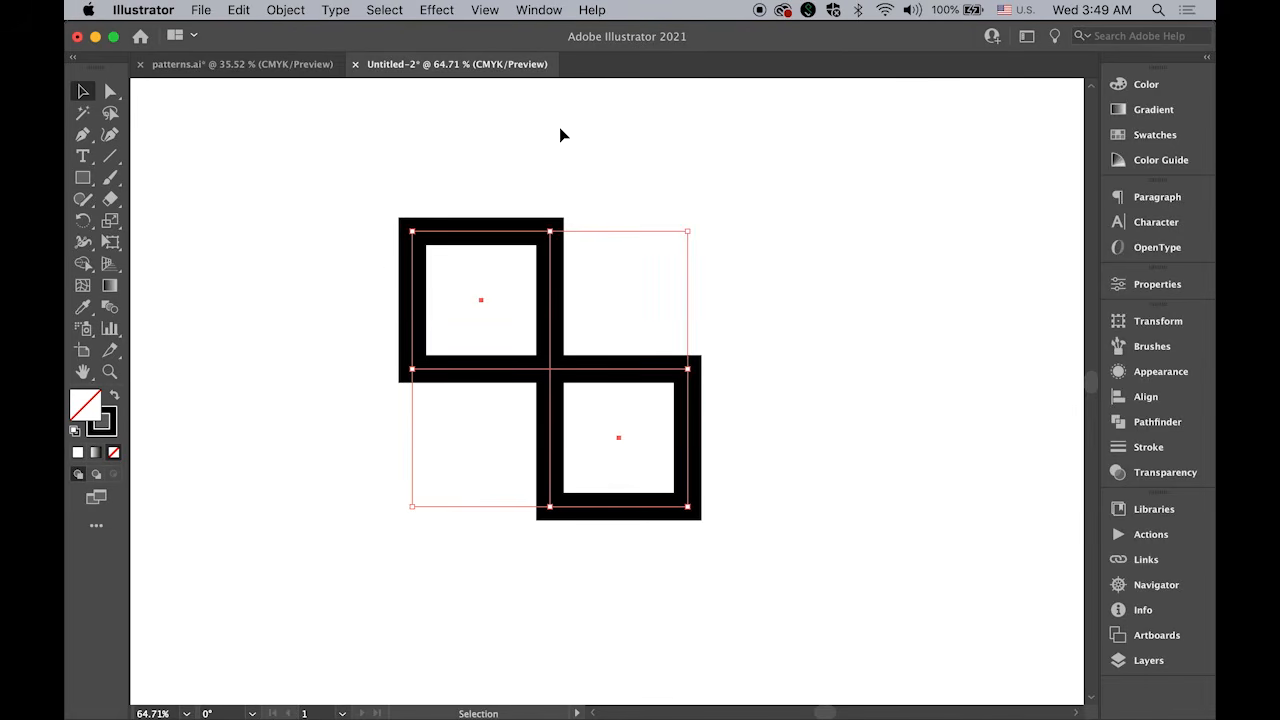
click(485, 10)
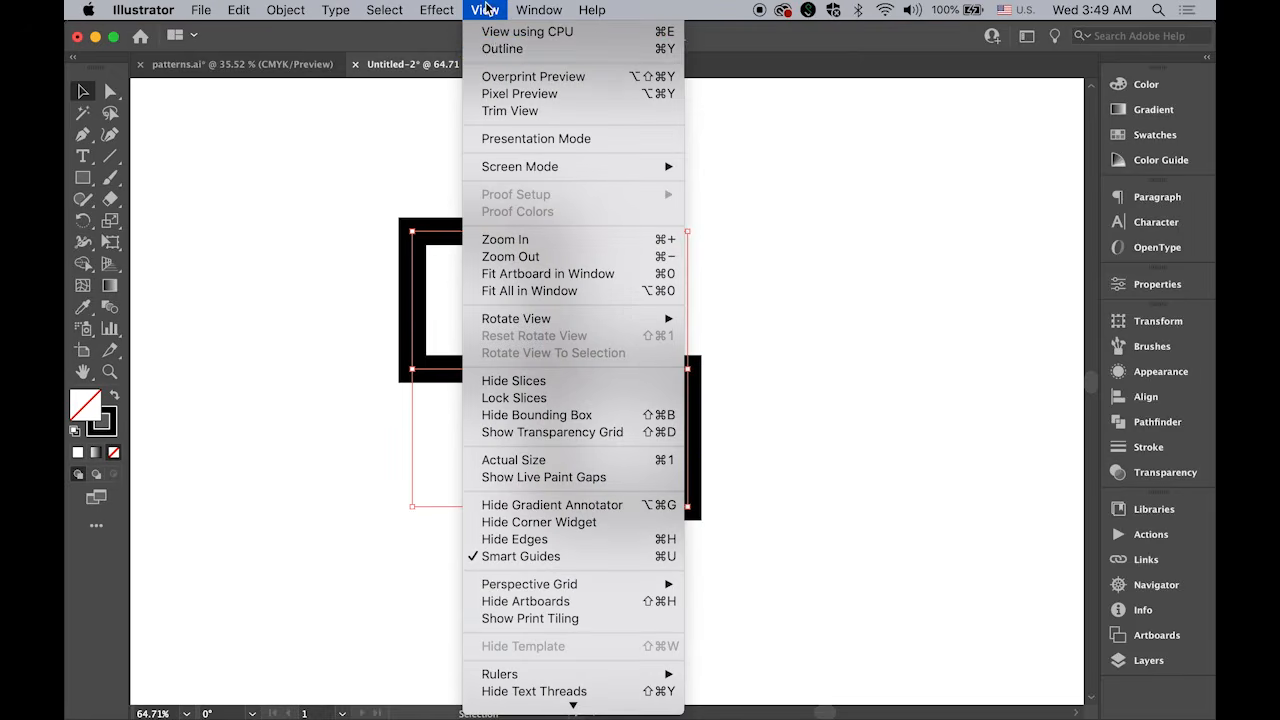
click(510, 49)
click(855, 400)
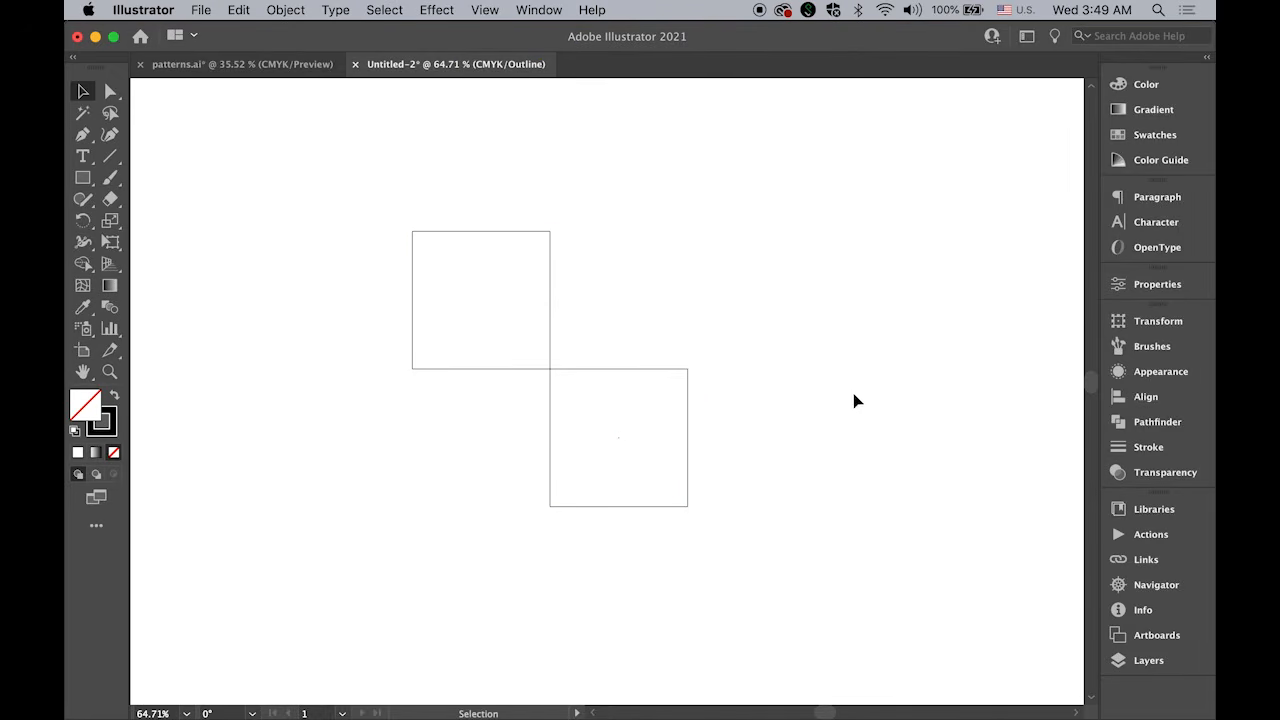
- Copy the lower square to the upper right, then copy both upper squares below so four corner squares surround the centre one
click(601, 370)
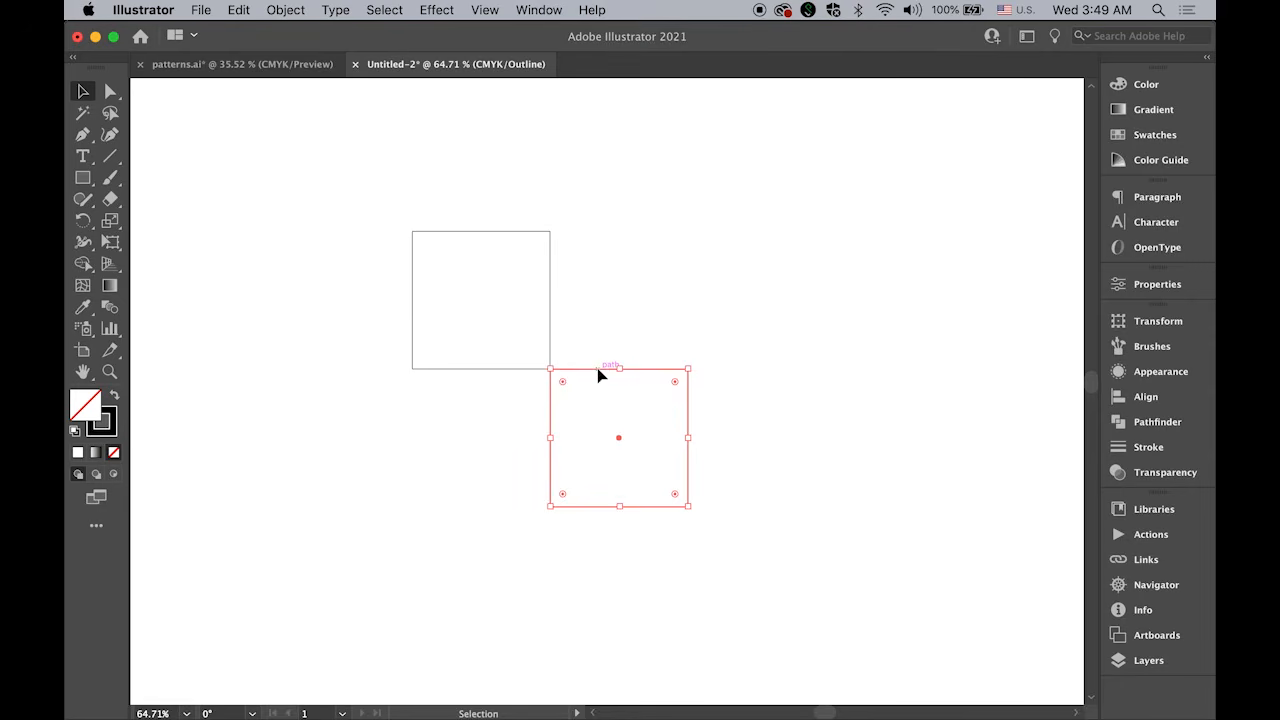
drag(600, 374, 768, 270)
click(865, 460)
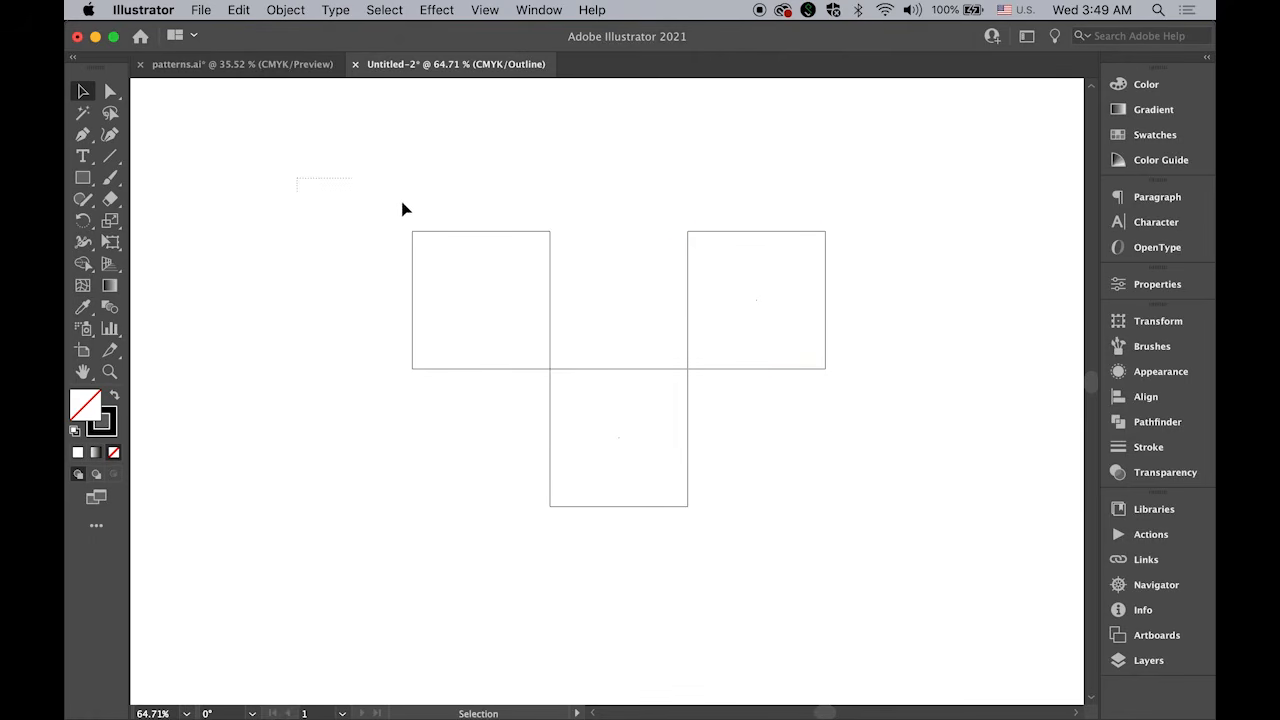
drag(403, 208, 797, 346)
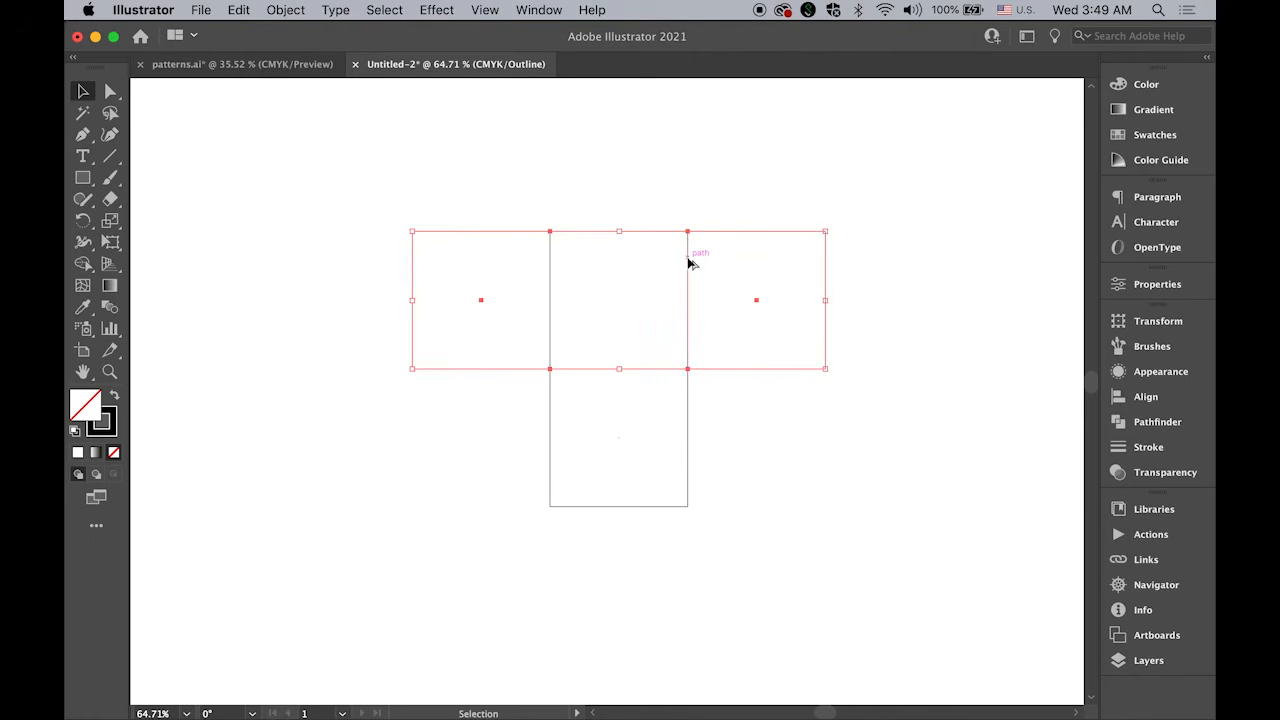
drag(688, 268, 680, 538)
click(886, 443)
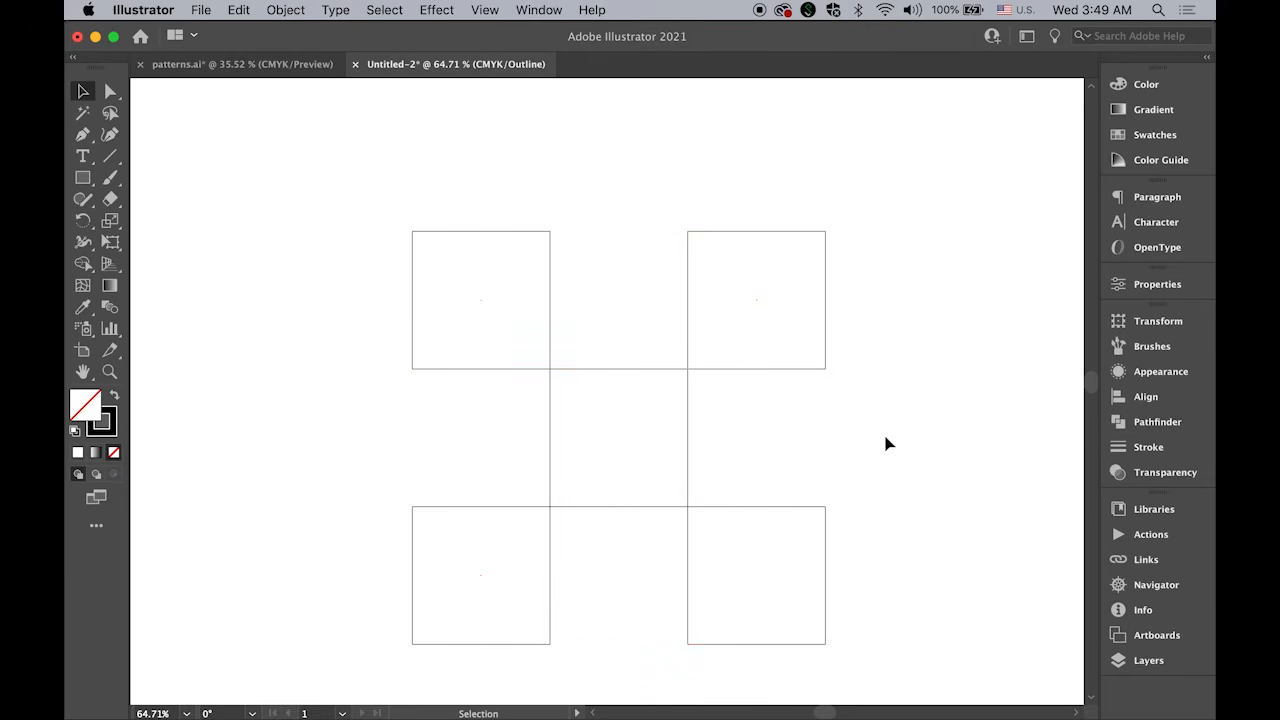
- Return to the normal preview display and expand the fill and stroke of all five squares
click(478, 8)
click(495, 44)
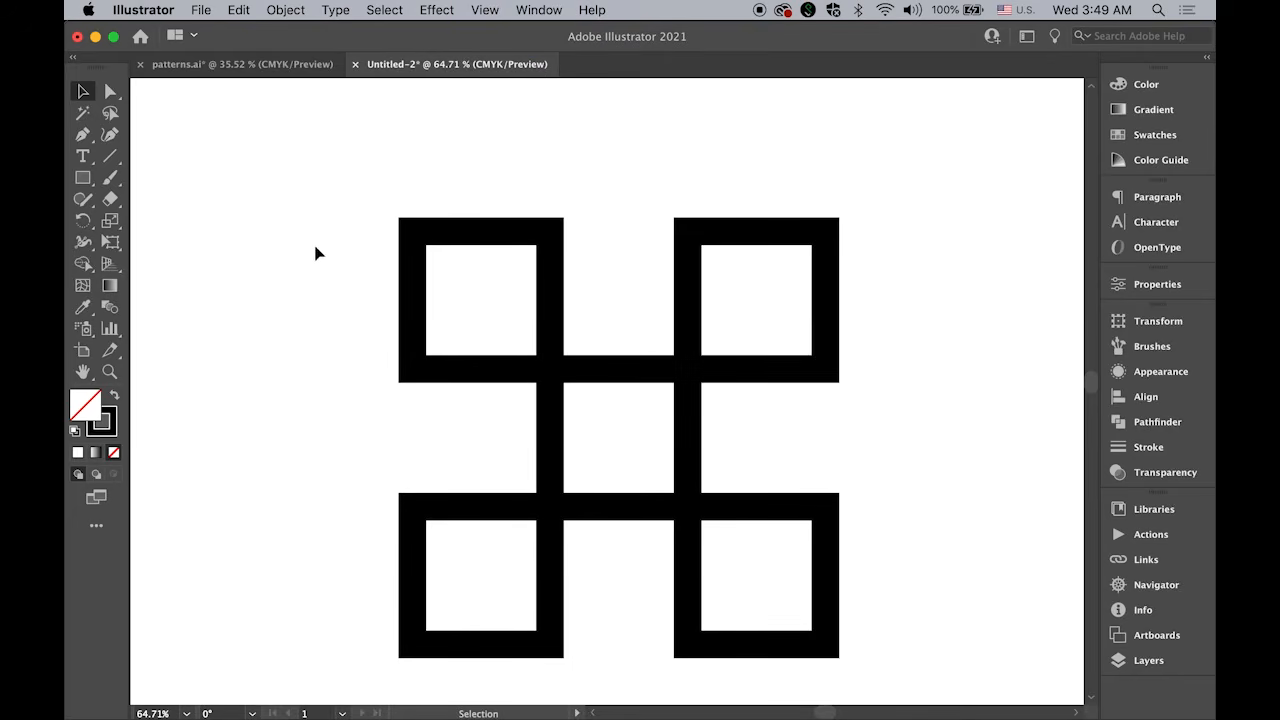
drag(388, 358, 334, 271)
drag(312, 143, 849, 619)
click(282, 11)
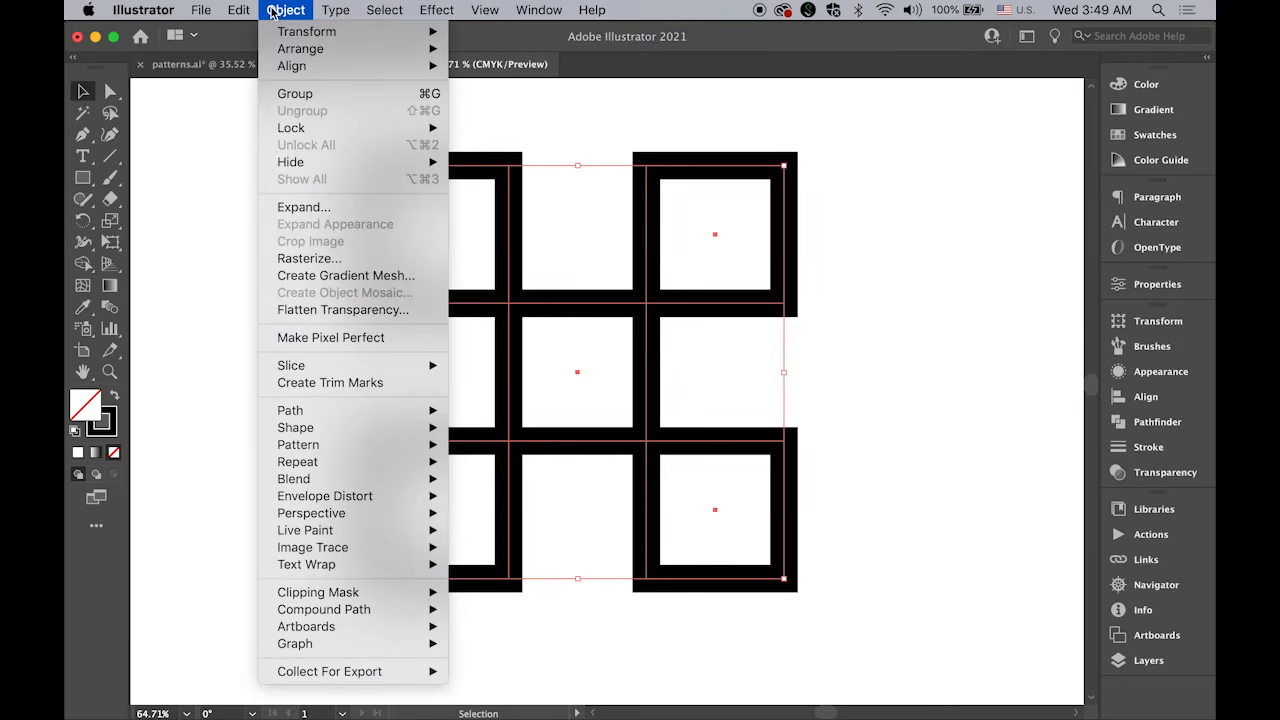
click(370, 209)
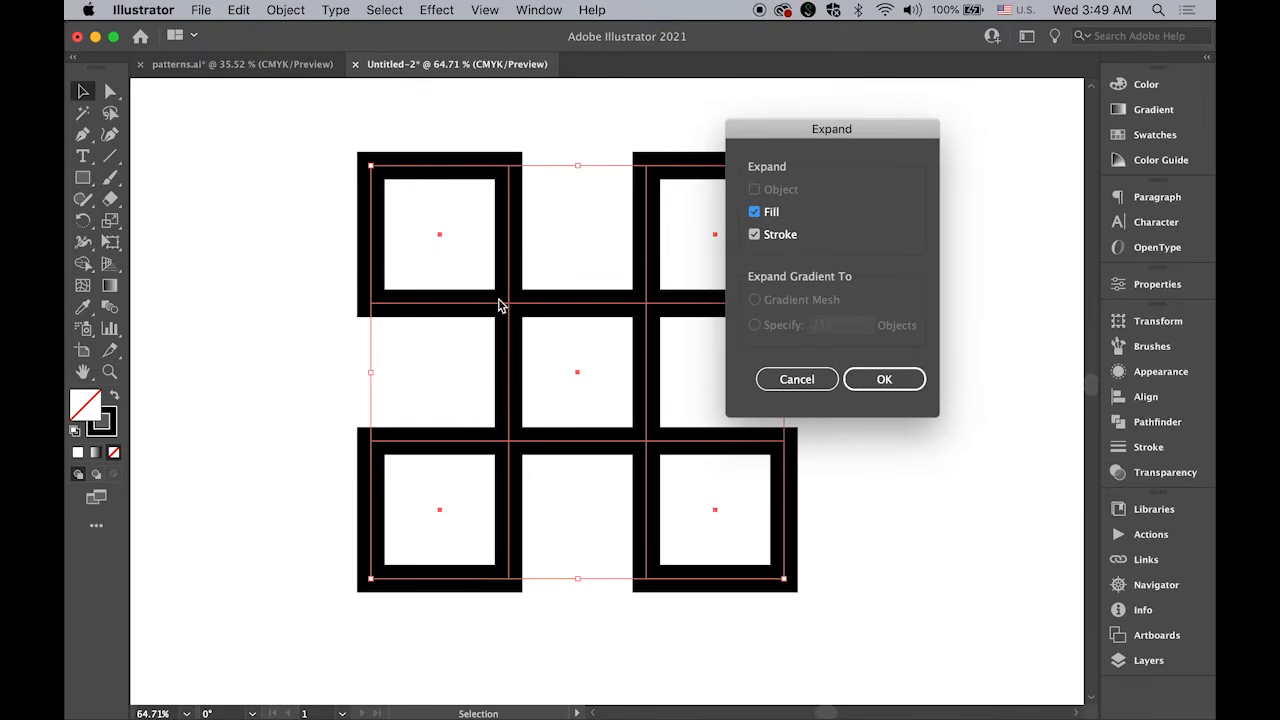
click(918, 383)
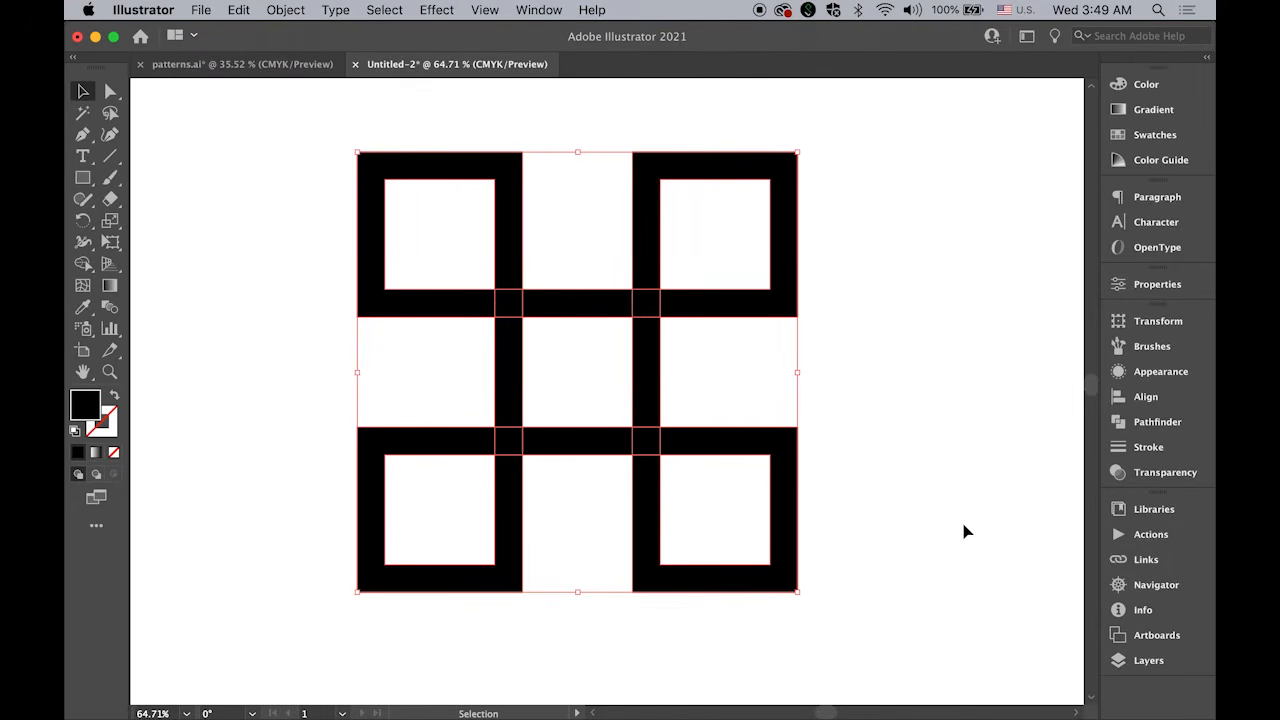
- Offset the paths of the expanded squares by 15 px with Miter joins and a miter limit of 4
click(286, 11)
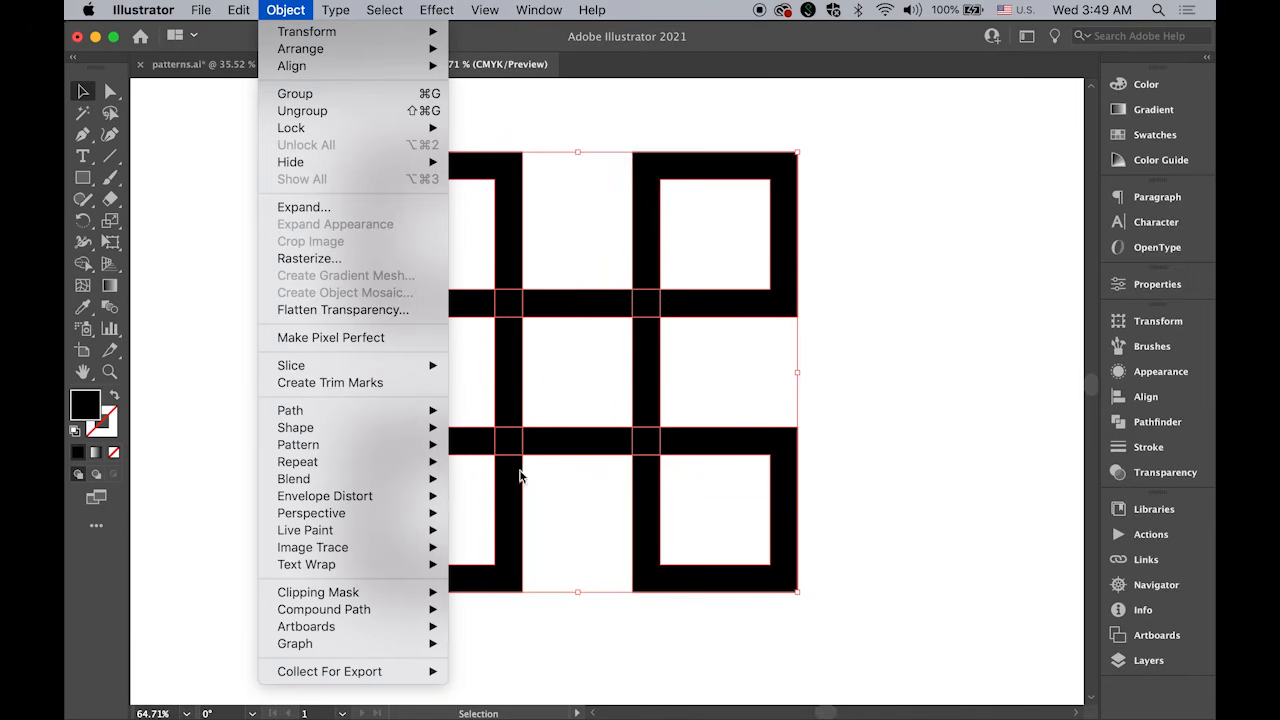
mouse_move(438, 417)
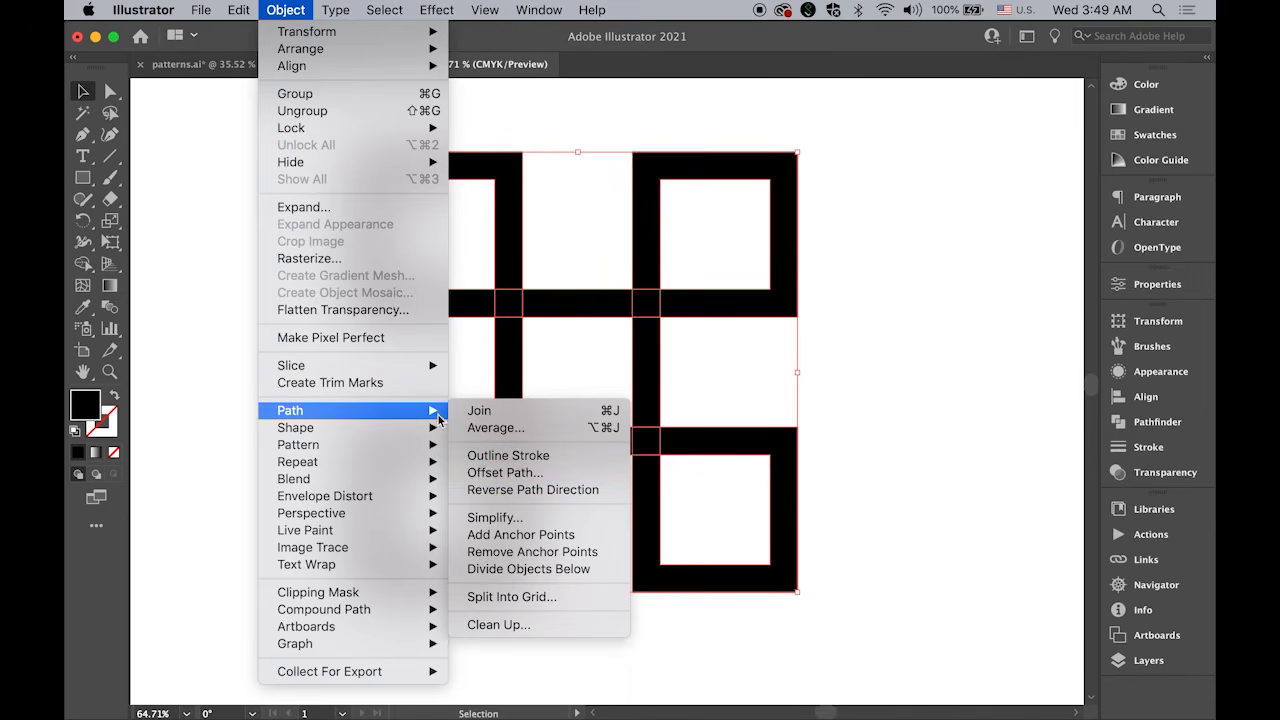
click(566, 472)
drag(535, 186, 948, 200)
click(832, 224)
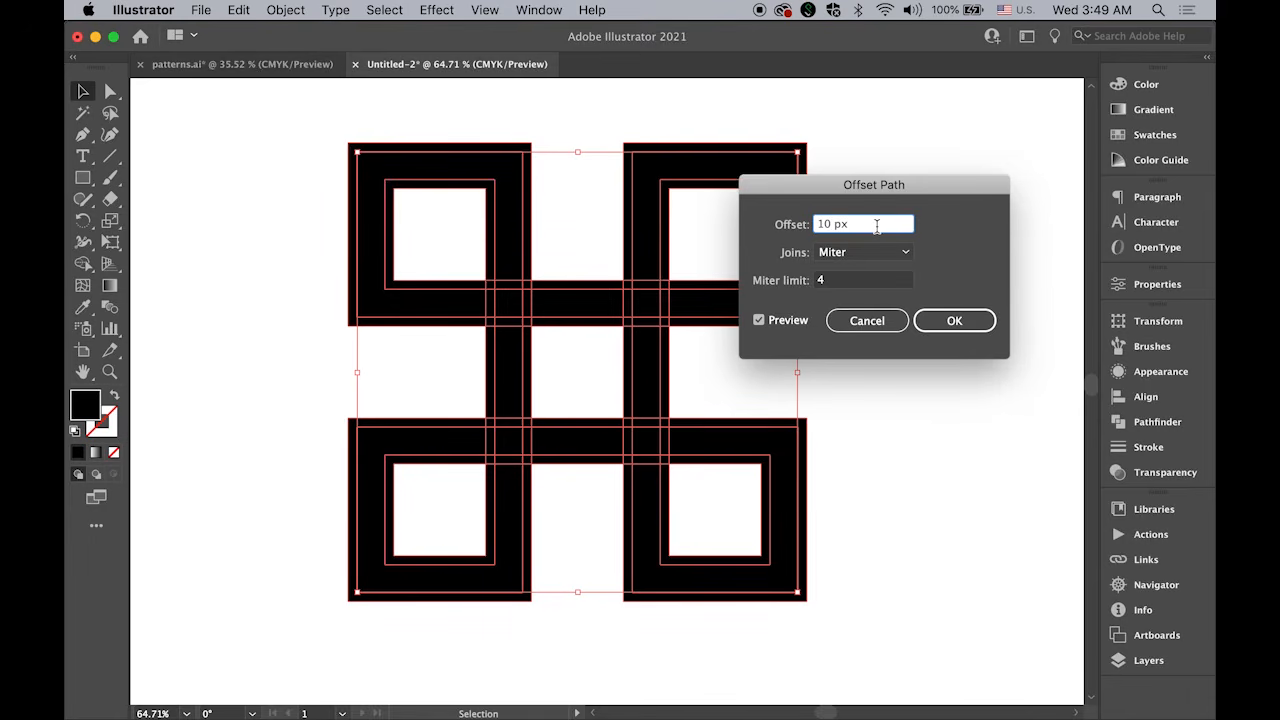
key(BackSpace)
text(5)
click(758, 321)
click(758, 321)
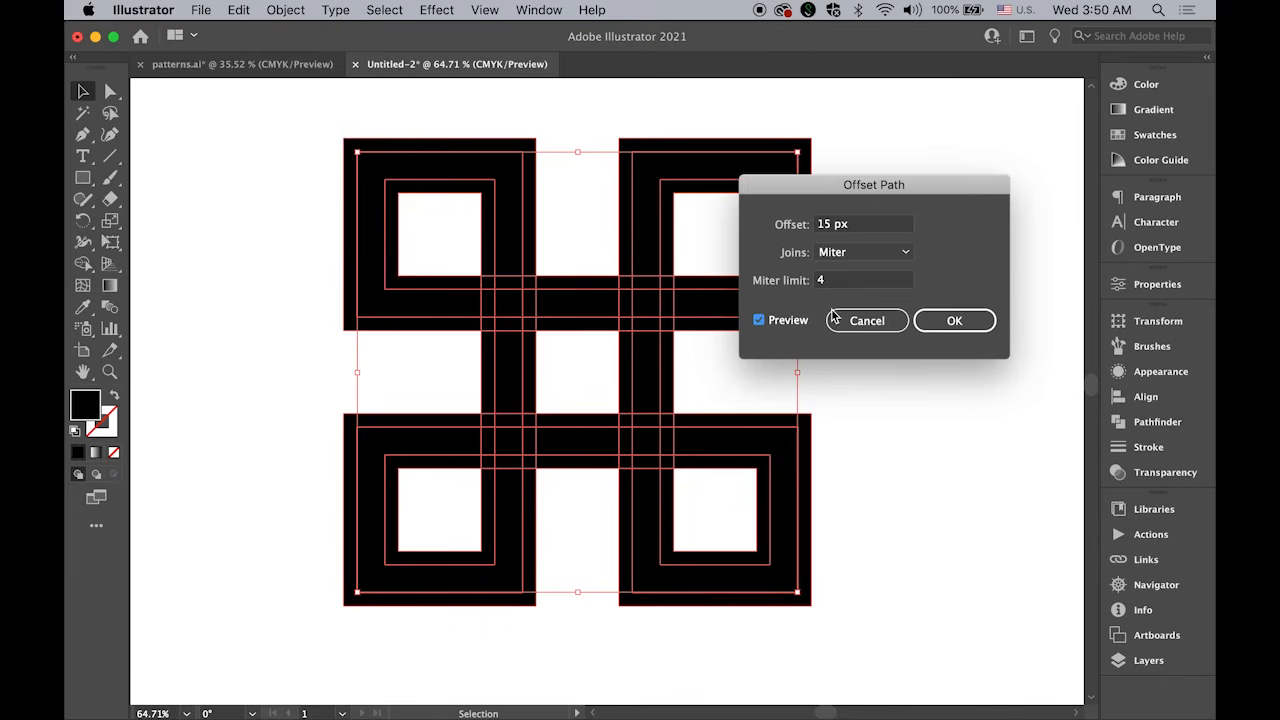
click(955, 328)
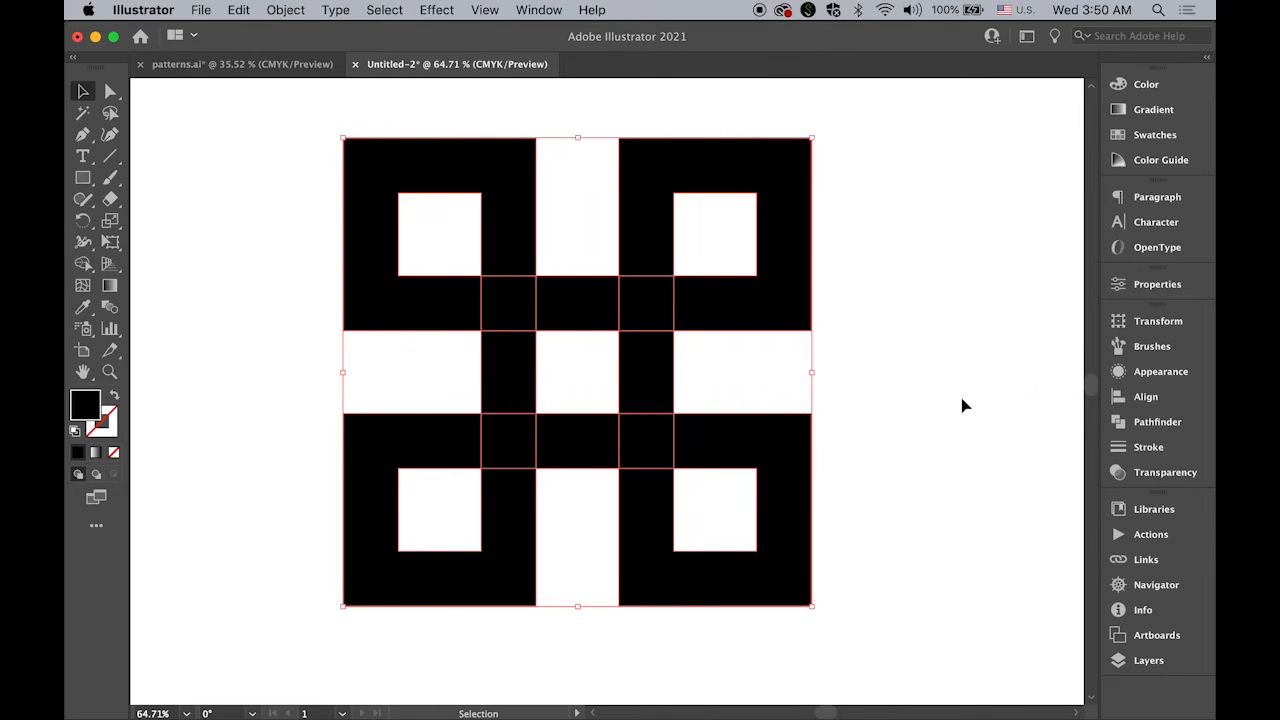
- With Shape Builder, cut out the gap pieces left and right of the upper-left crossing and above and below the upper-right crossing
click(83, 92)
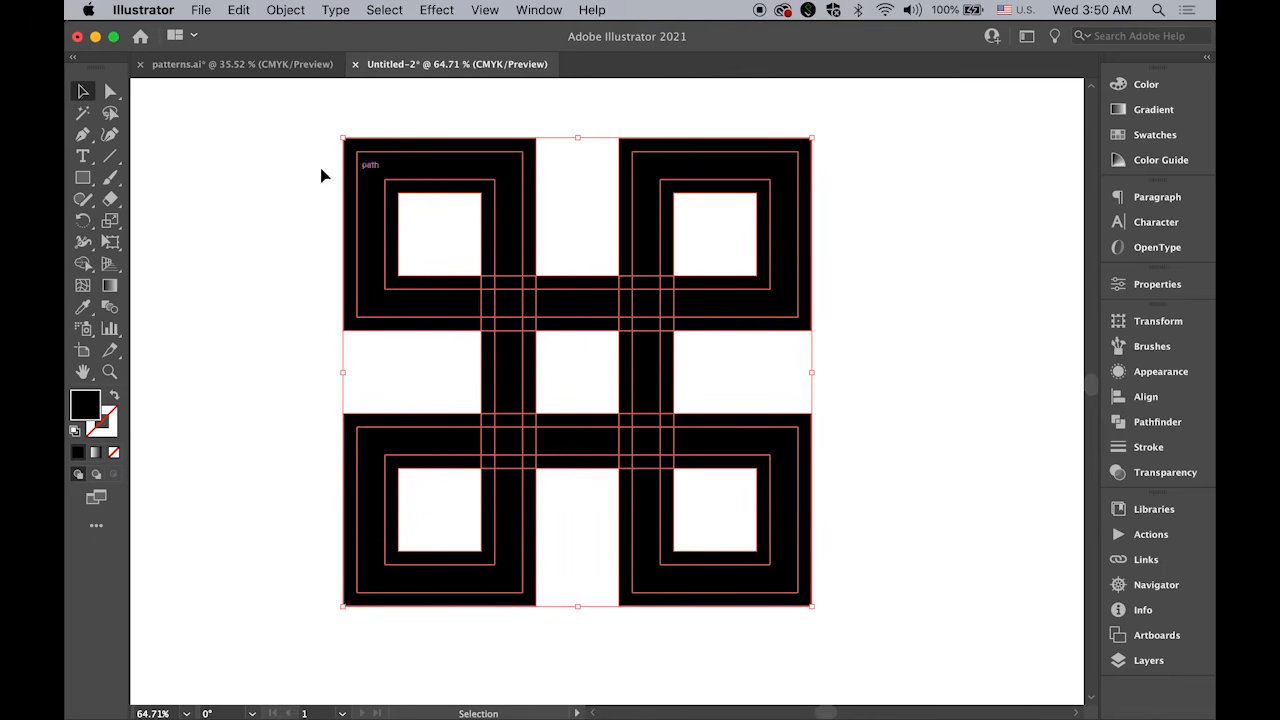
click(84, 266)
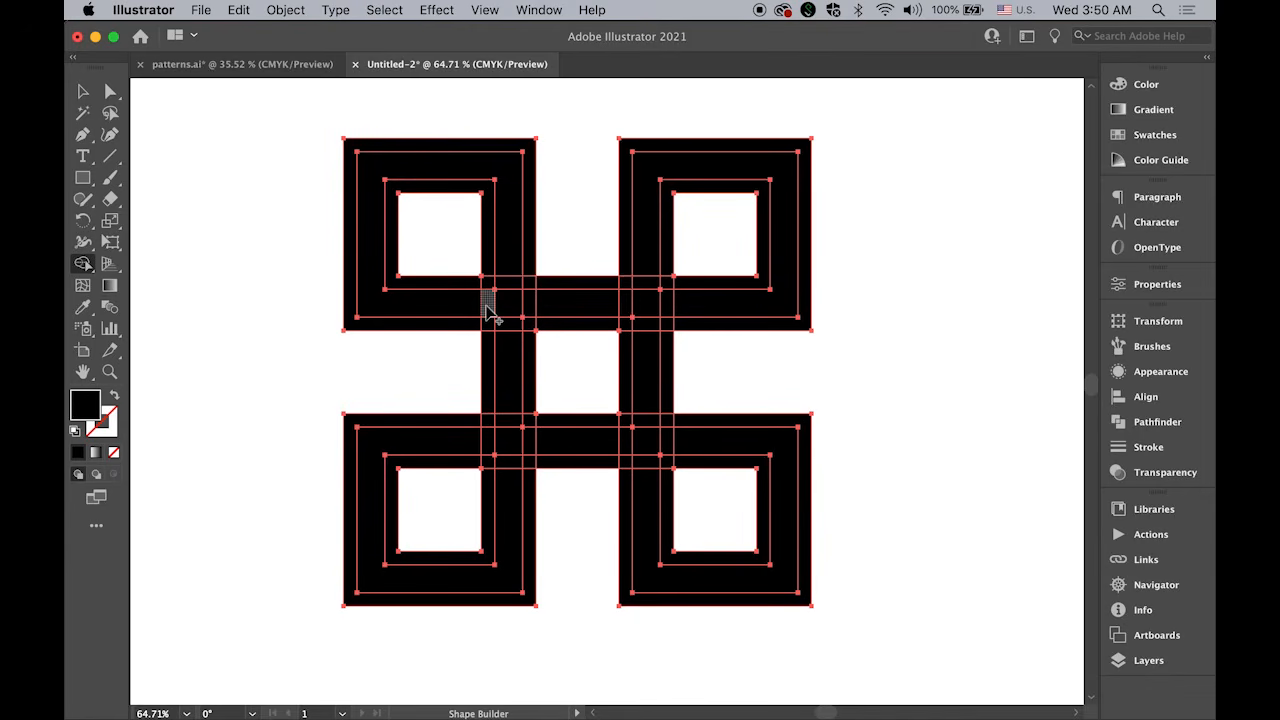
alt+click(486, 304)
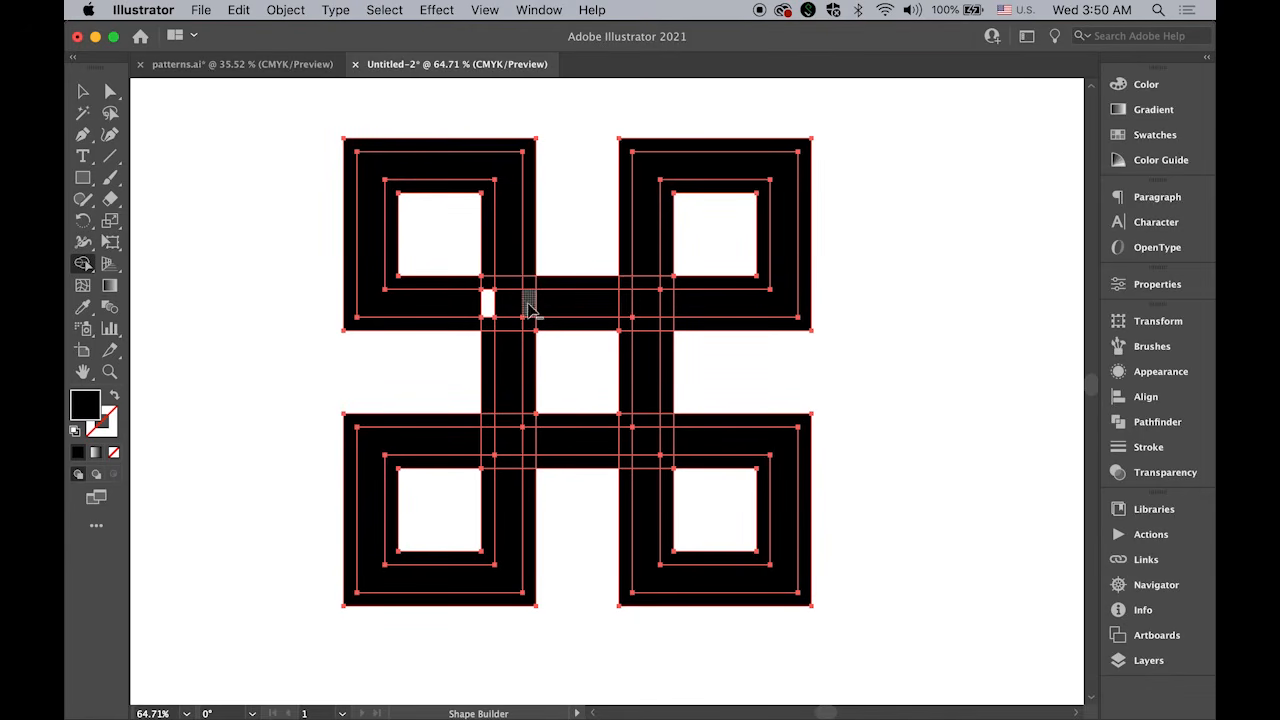
alt+click(528, 304)
alt+click(648, 289)
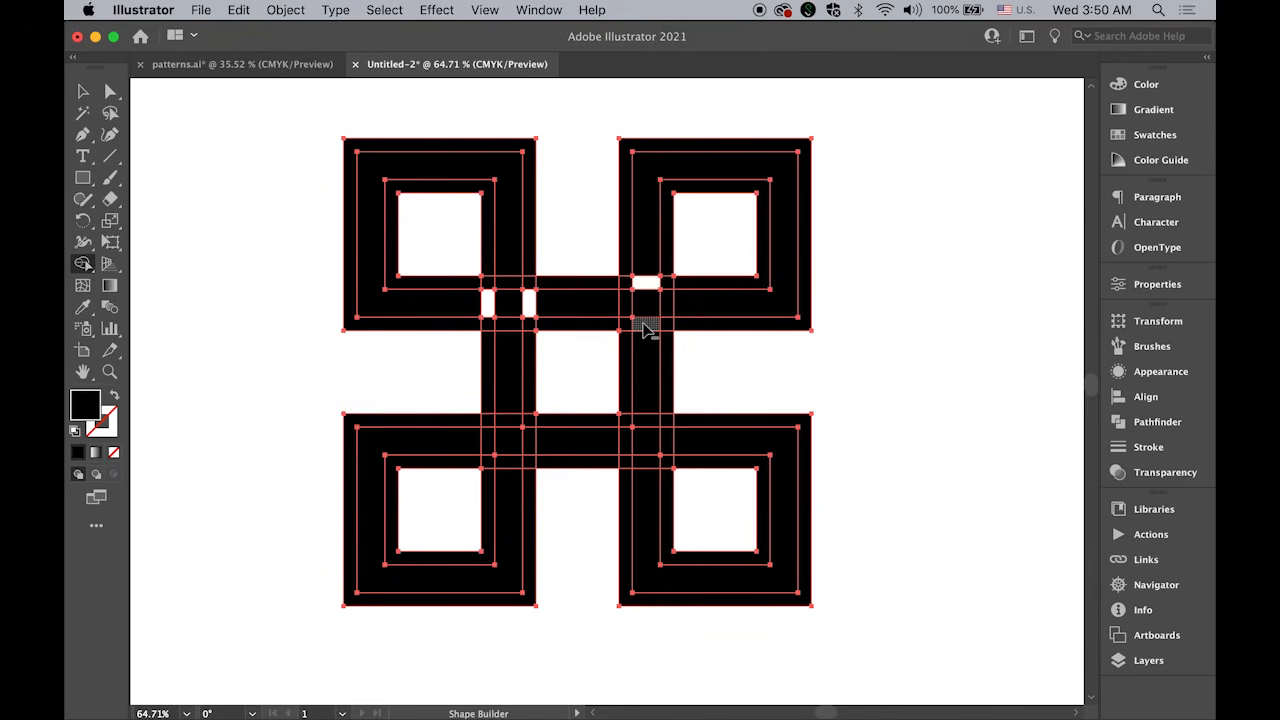
alt+click(644, 331)
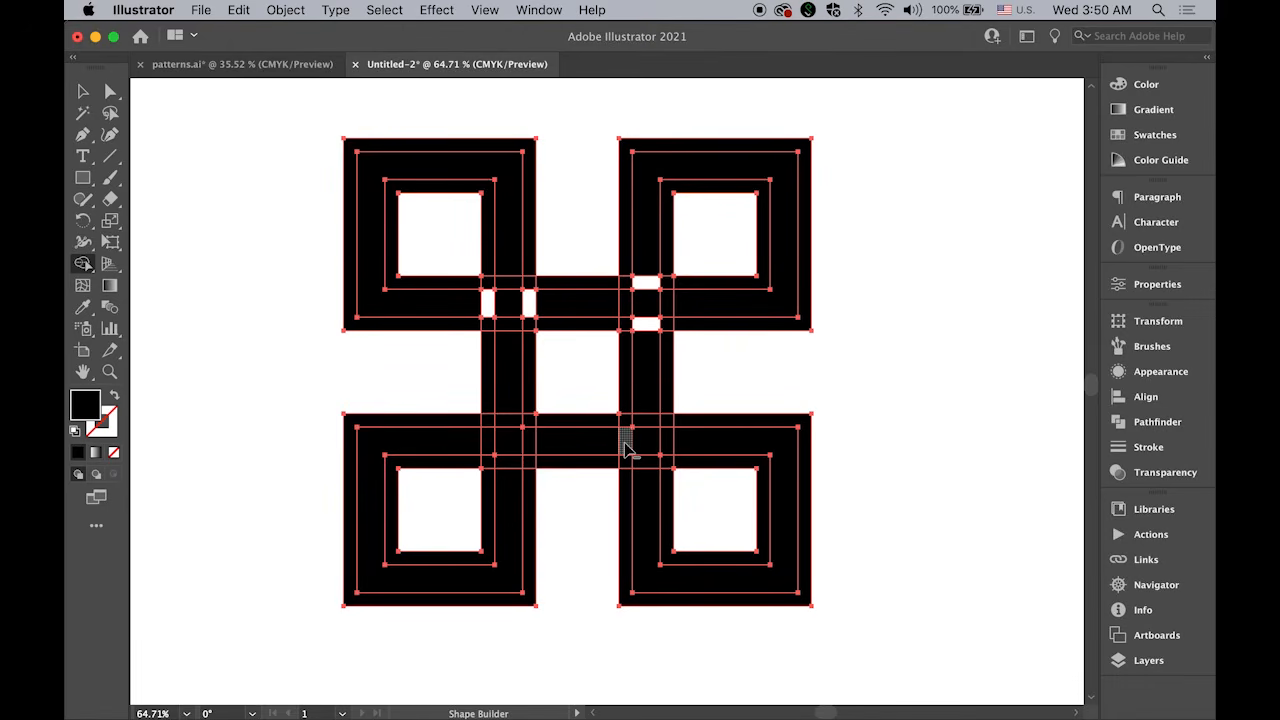
- Cut out the gap pieces left and right of the lower-right crossing and above and below the lower-left crossing, then deselect the artwork
alt+click(625, 449)
alt+click(667, 449)
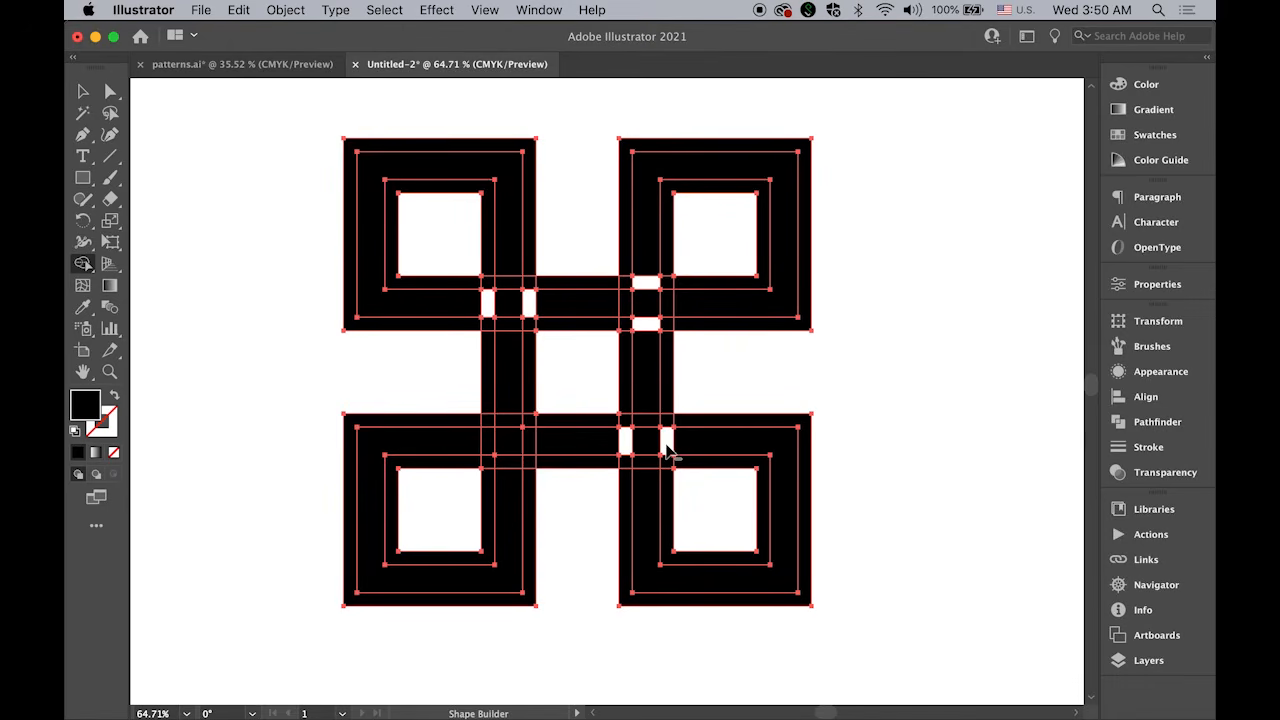
alt+click(510, 465)
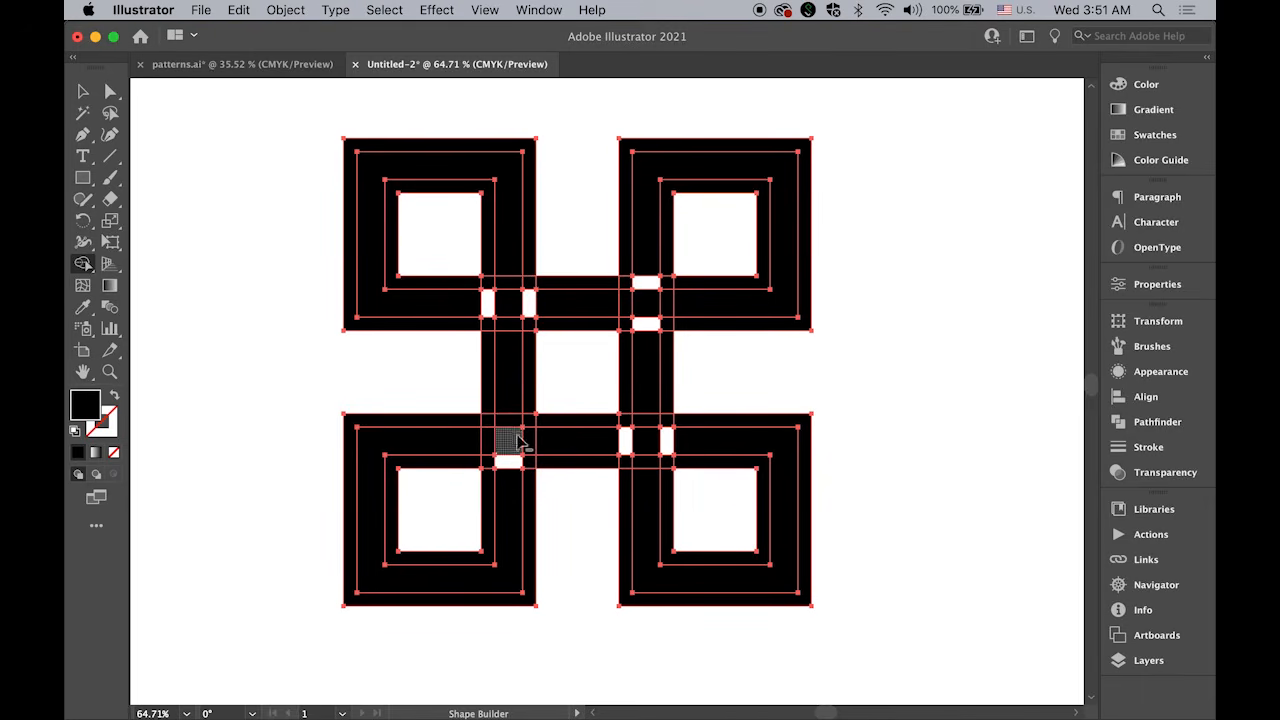
alt+click(508, 423)
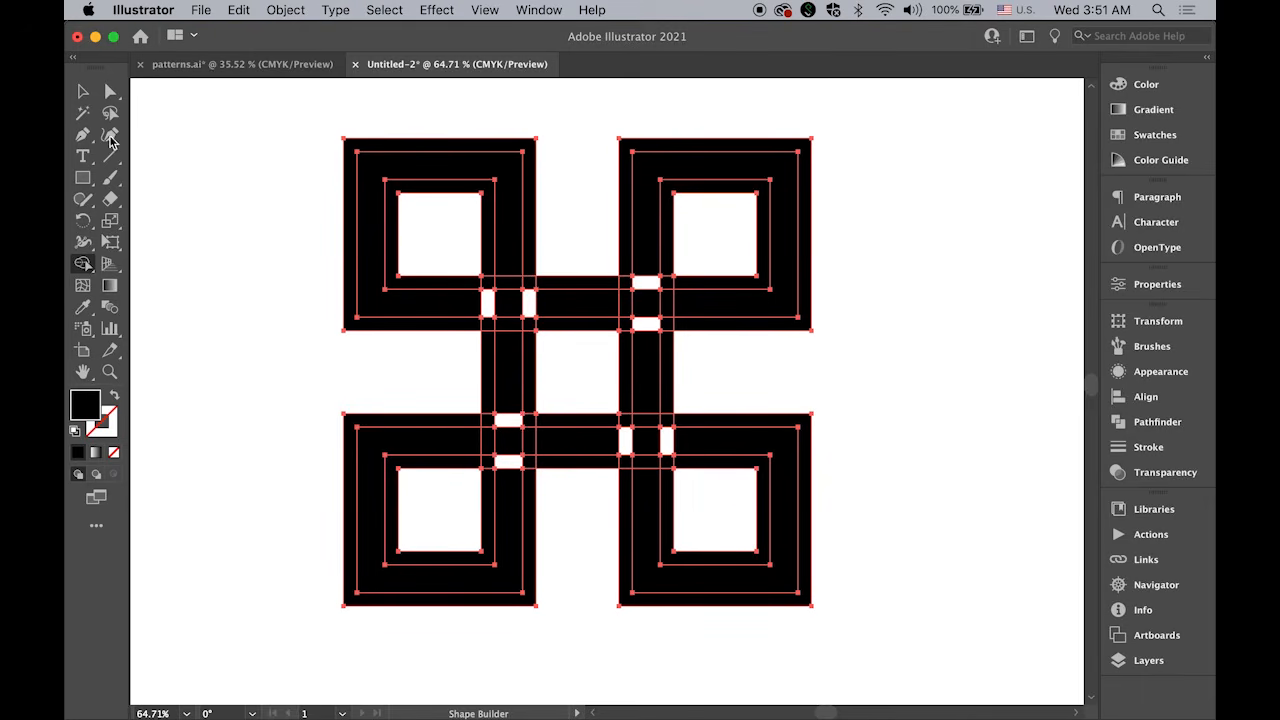
click(83, 91)
click(200, 130)
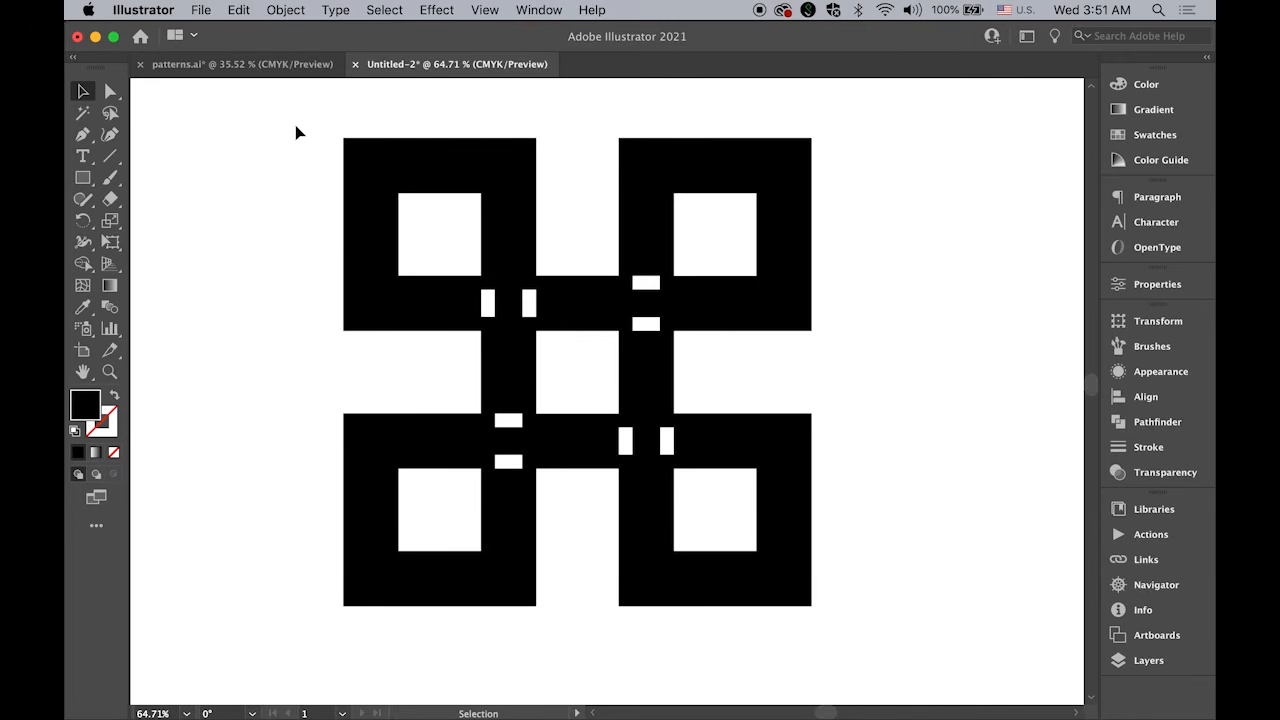
- Select the whole interlaced squares artwork, ungroup it and deselect
click(361, 152)
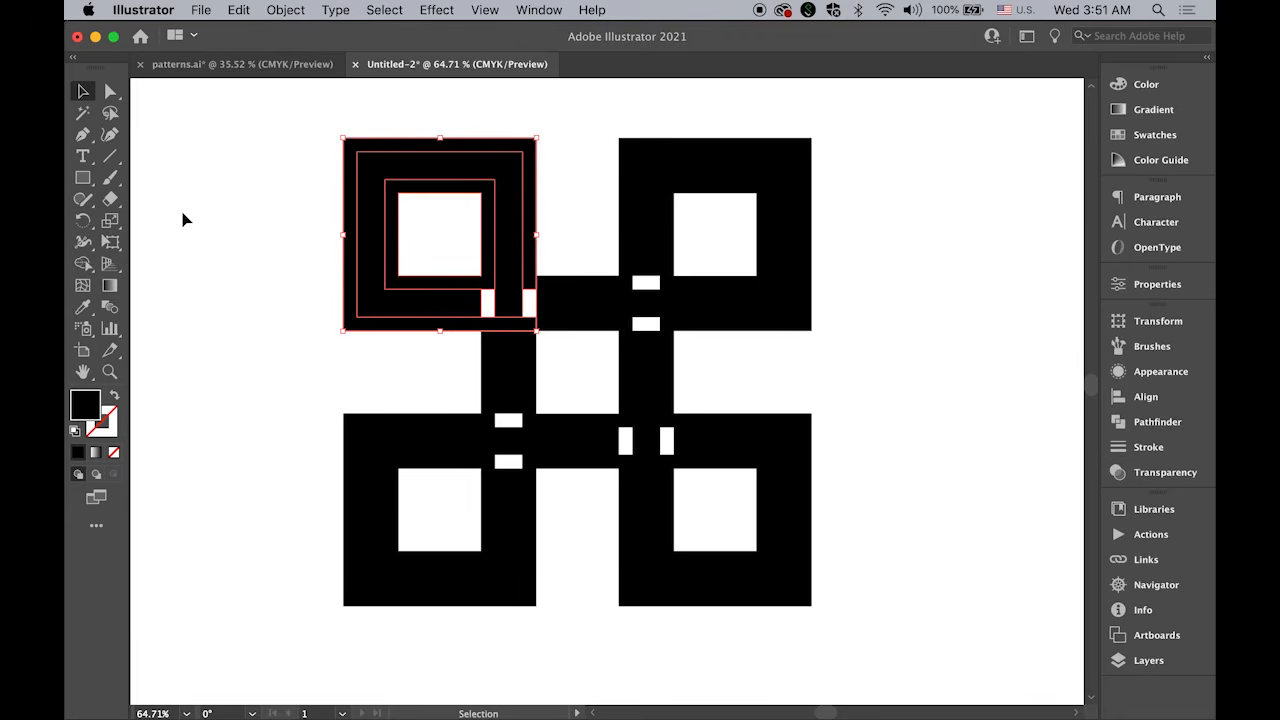
drag(217, 110, 909, 607)
click(286, 9)
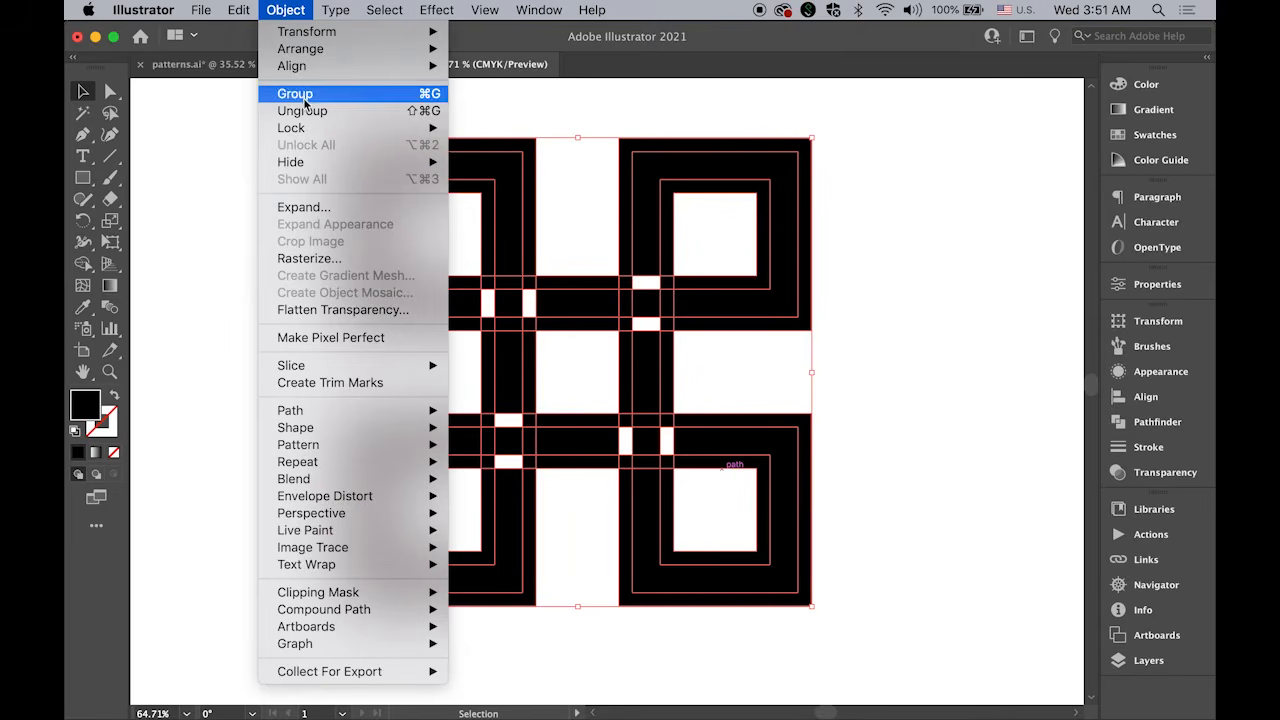
click(309, 111)
click(253, 145)
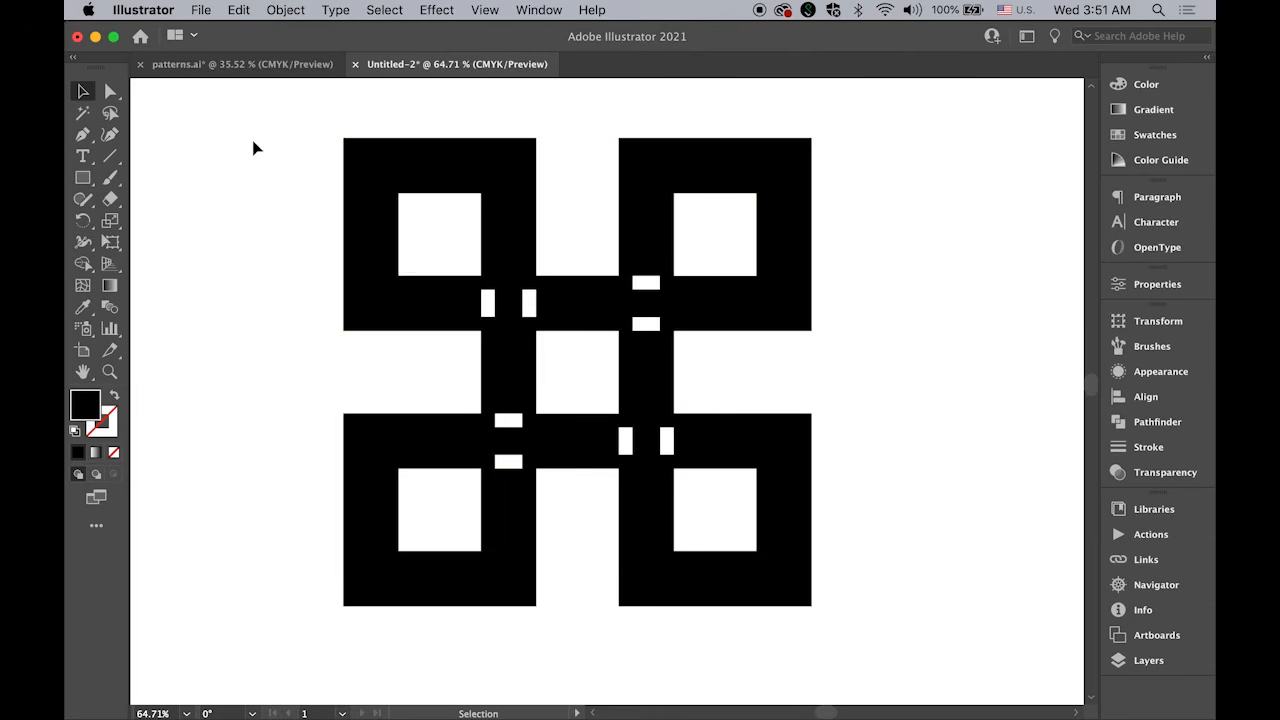
- Delete the five enlarged offset squares around the motif, leaving only the thinner interlaced square outlines with gaps at the crossings
click(380, 149)
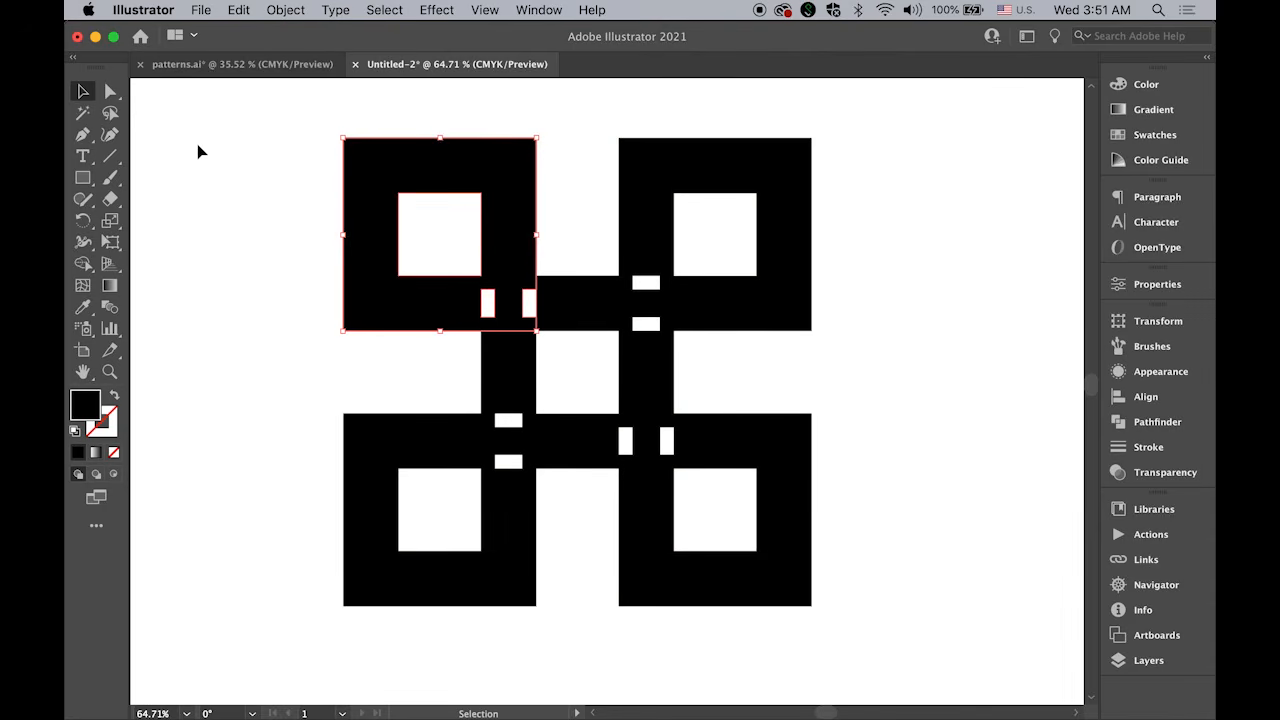
key(Delete)
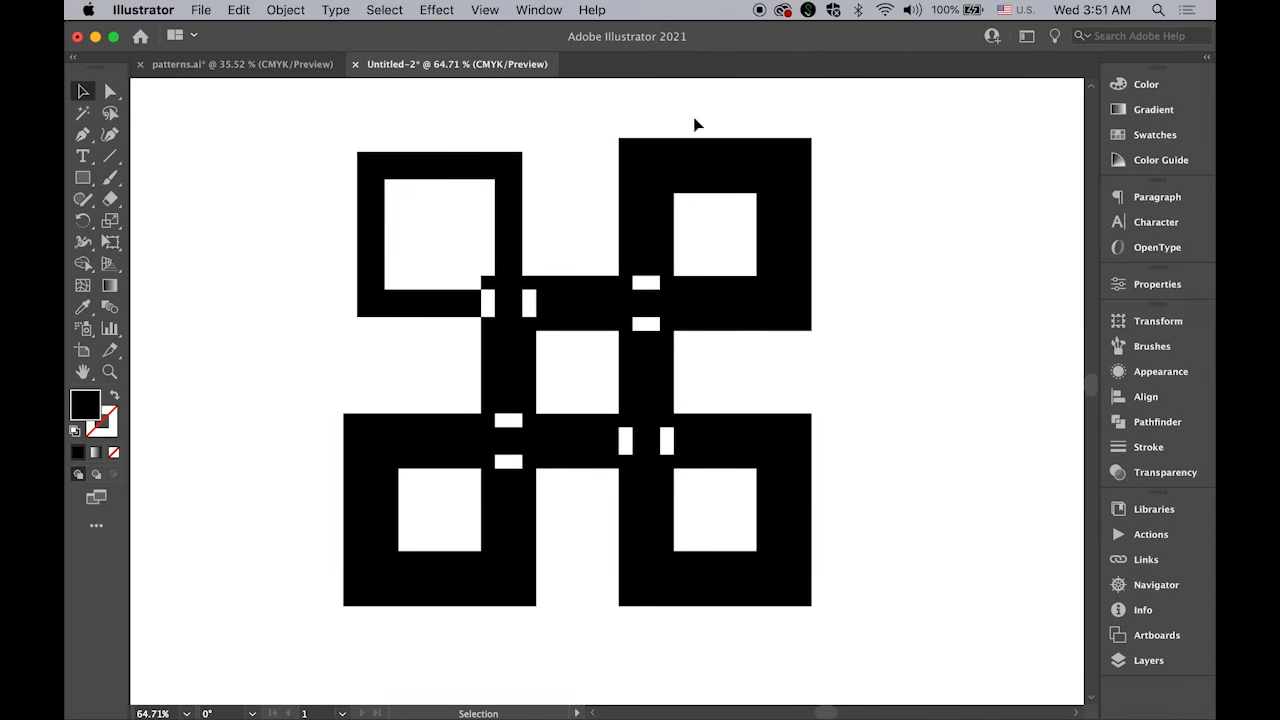
click(768, 148)
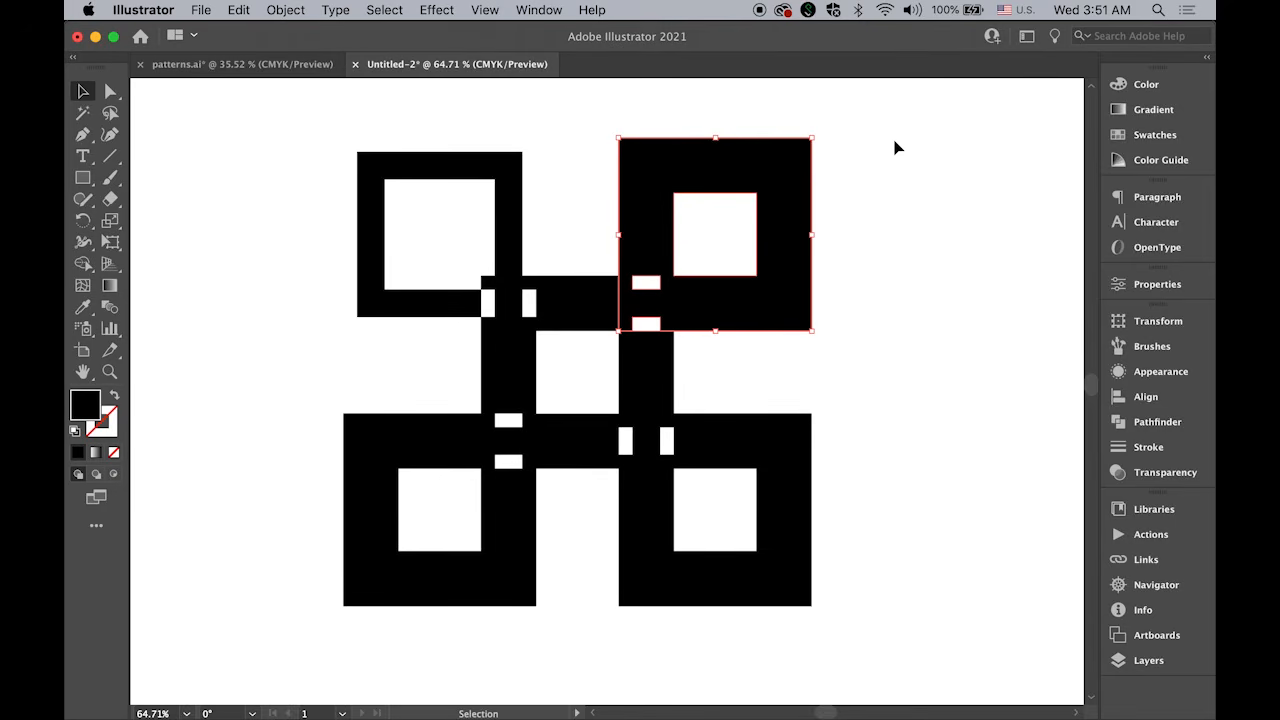
key(Delete)
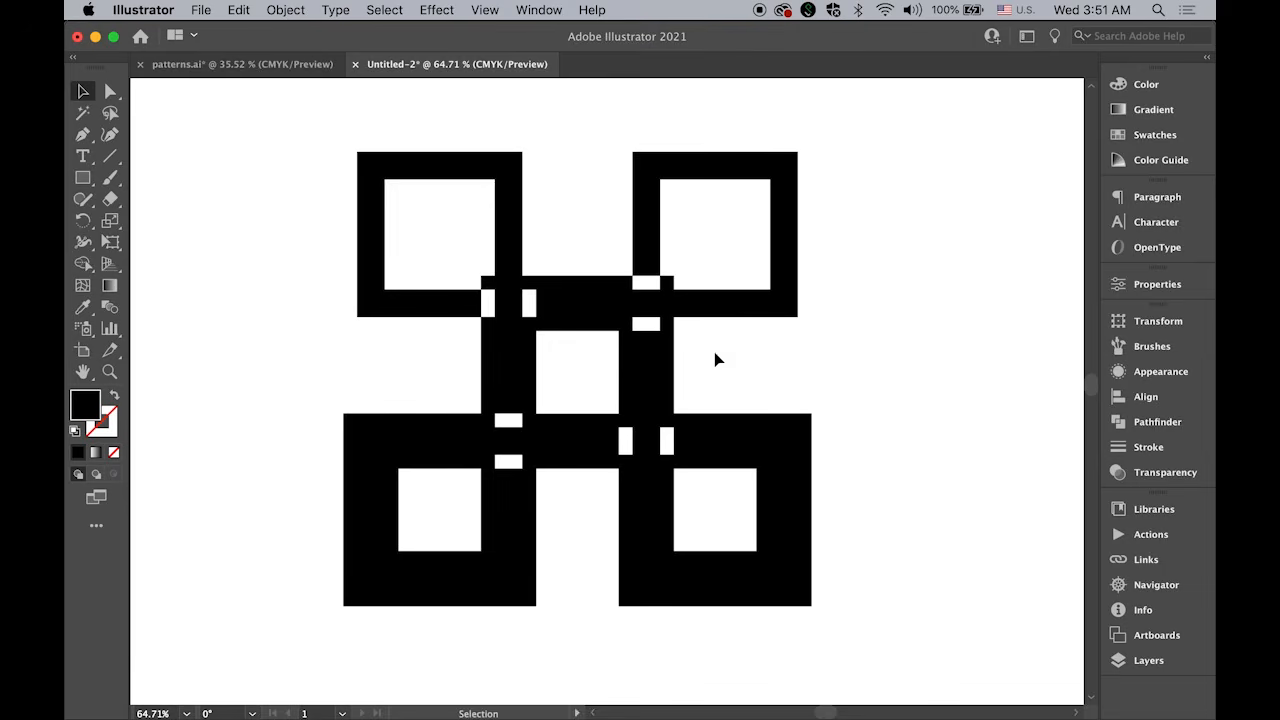
click(668, 385)
key(Delete)
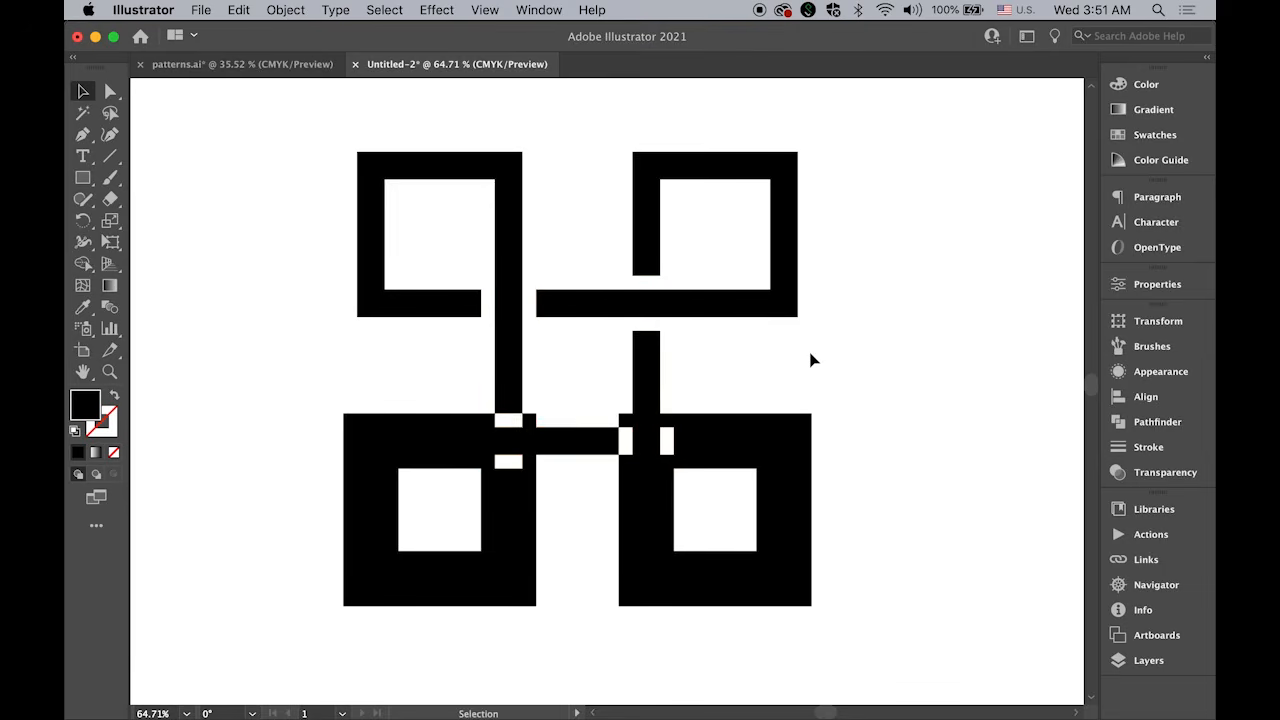
click(814, 424)
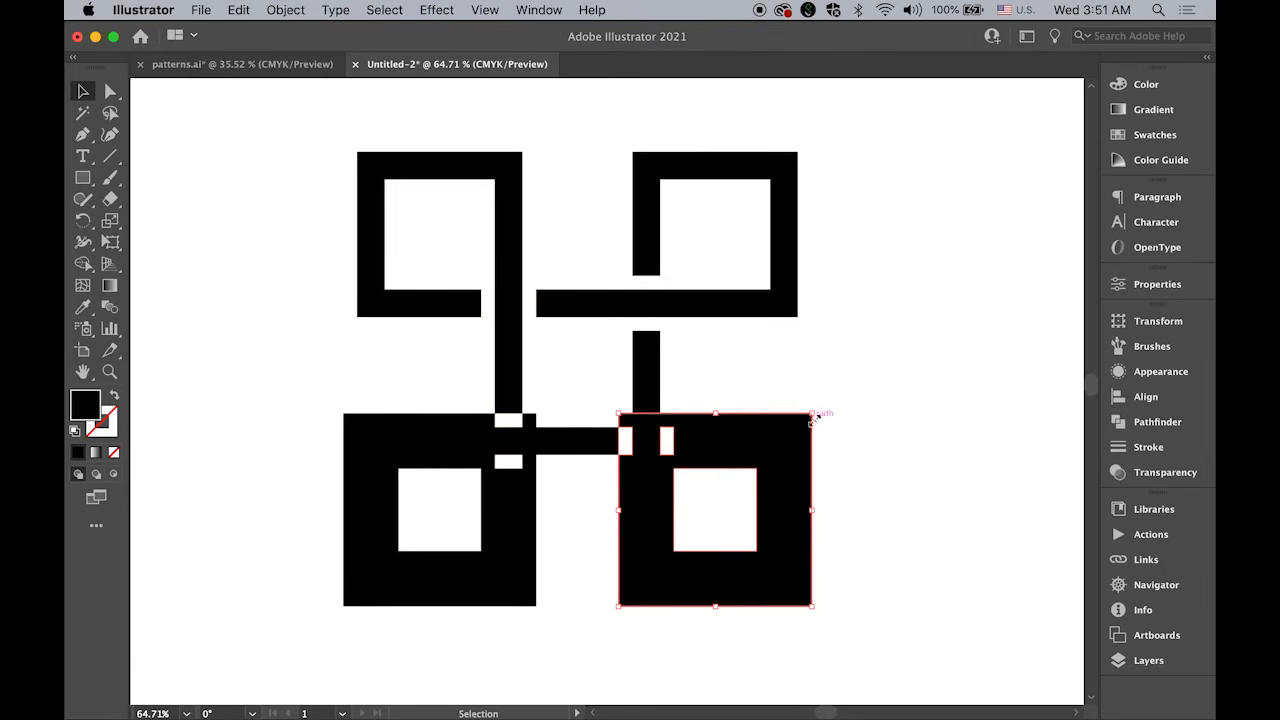
key(Delete)
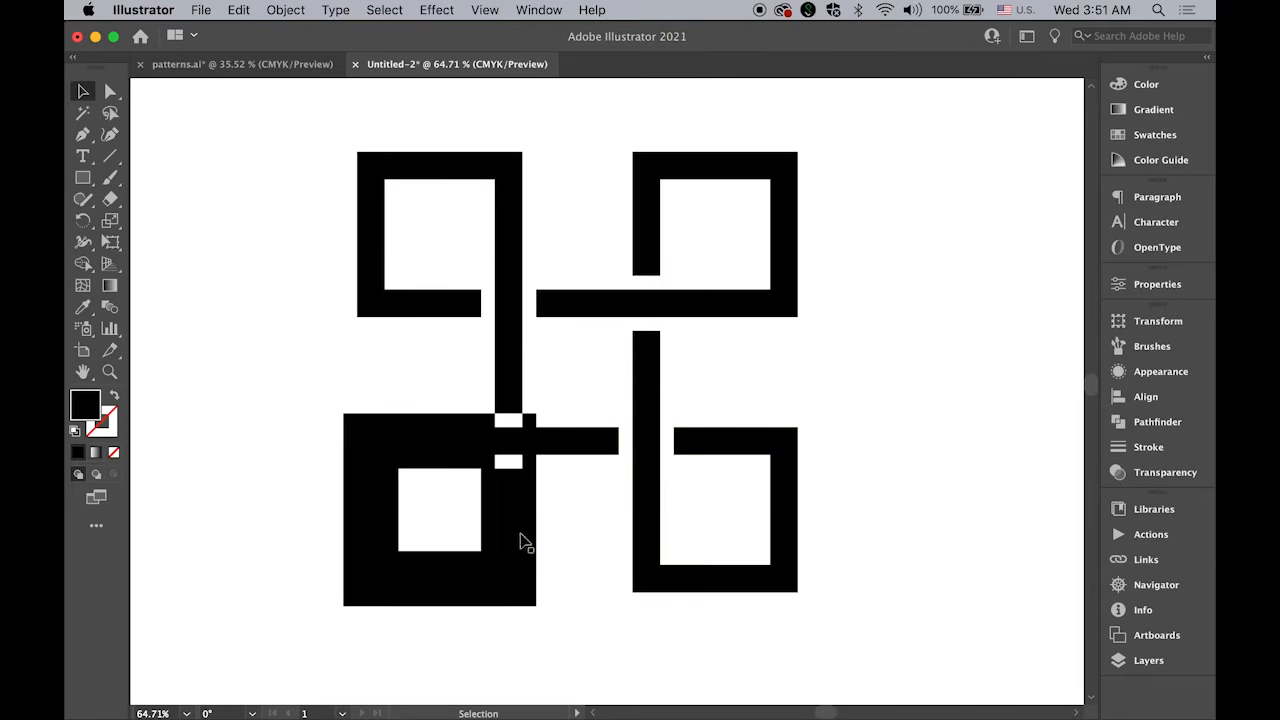
click(400, 606)
click(397, 607)
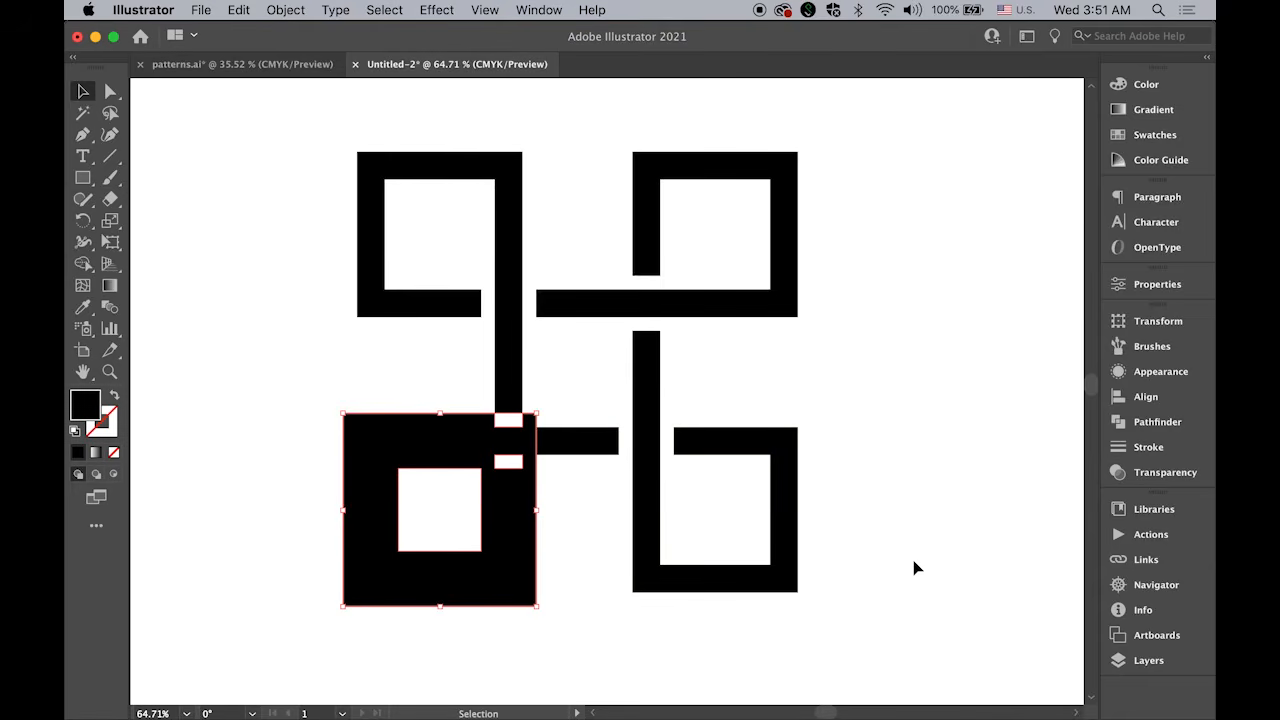
key(Delete)
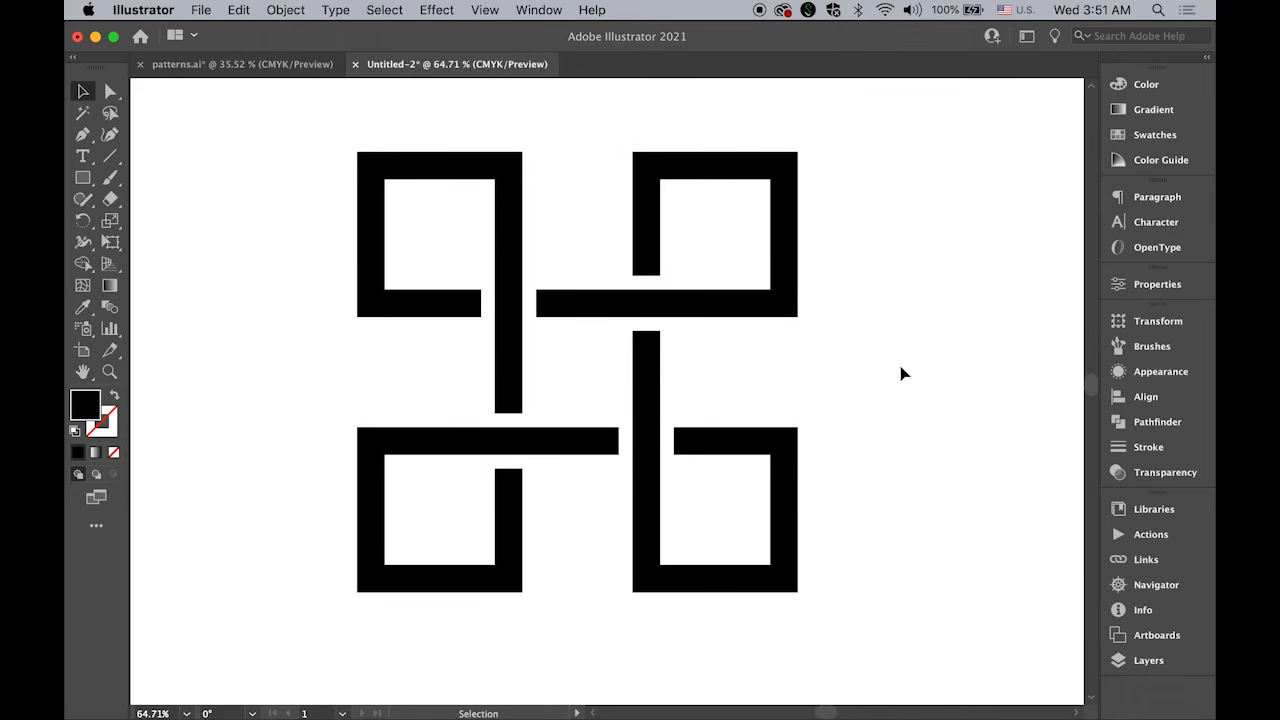
- Select the whole interlaced motif, rotate it 45° and deselect it
key(super+space)
drag(880, 368, 651, 350)
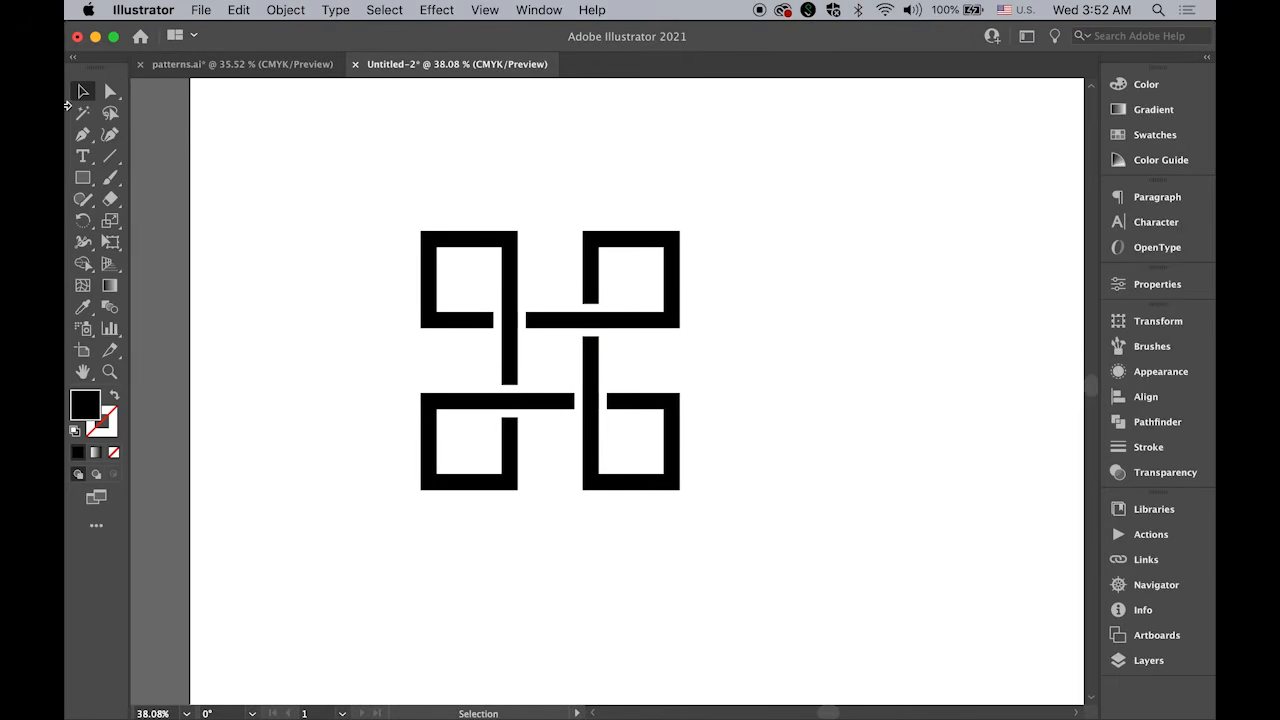
drag(343, 198, 838, 548)
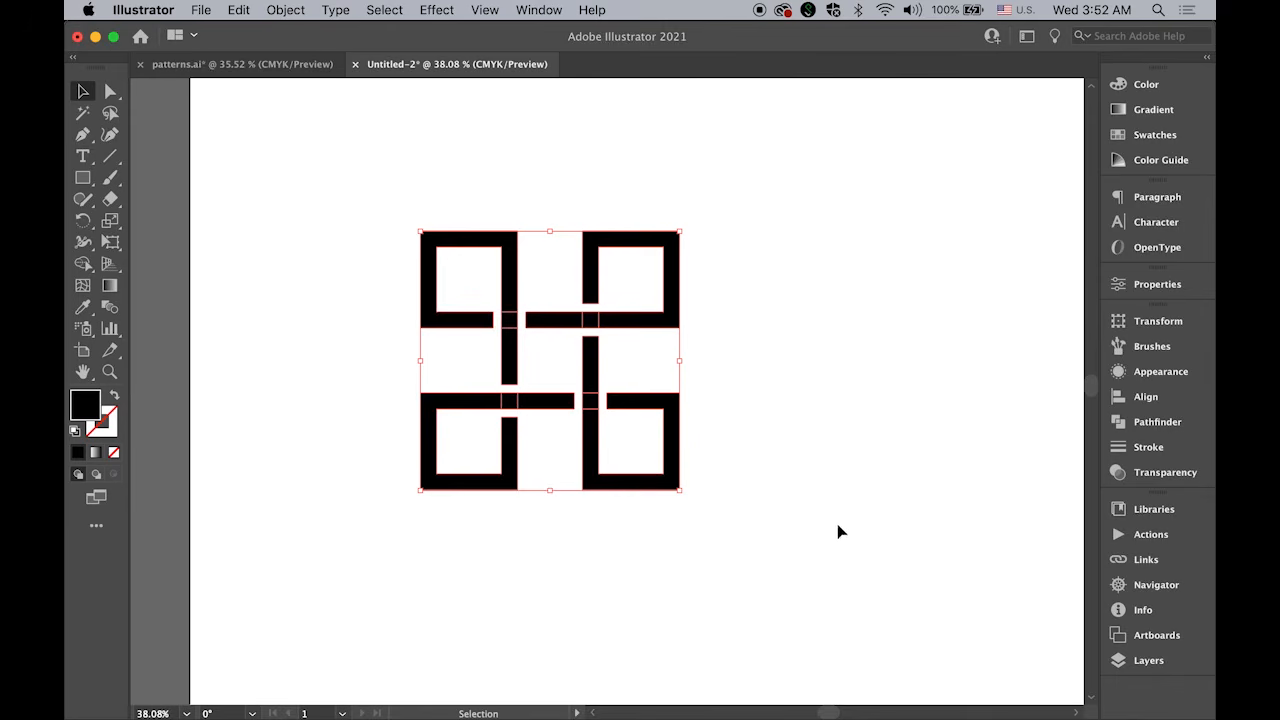
drag(685, 225, 763, 378)
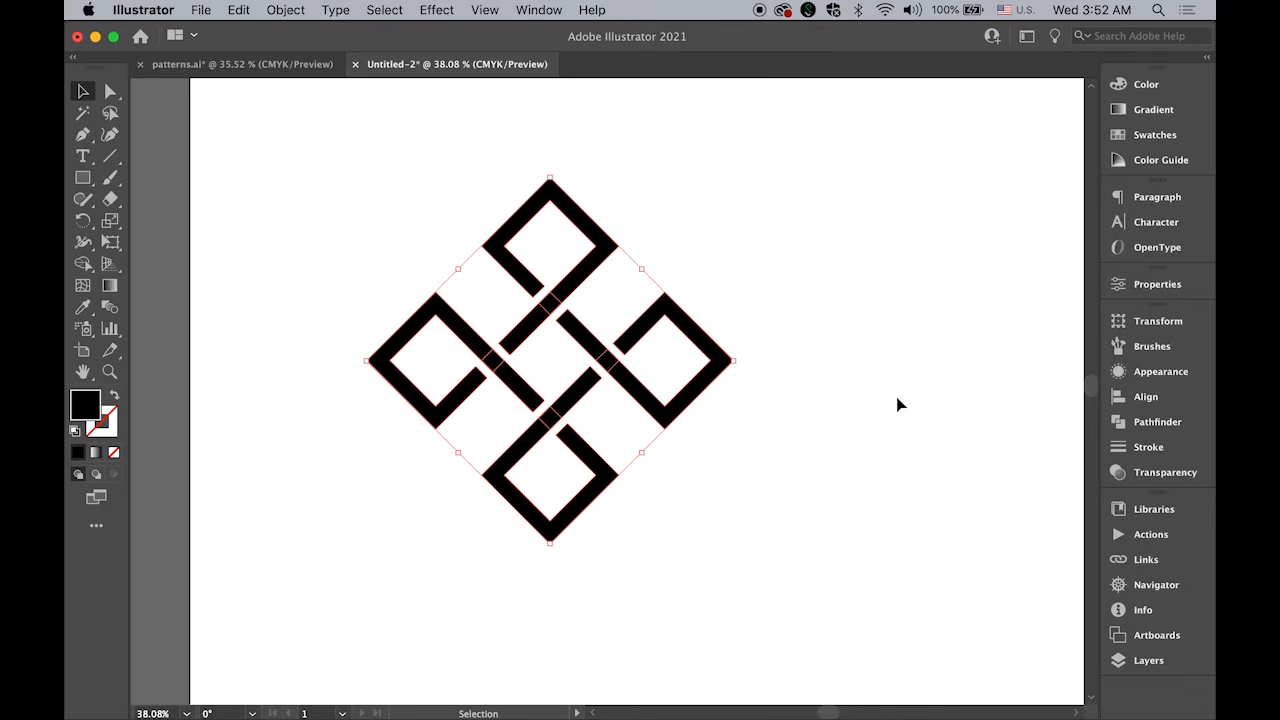
click(898, 404)
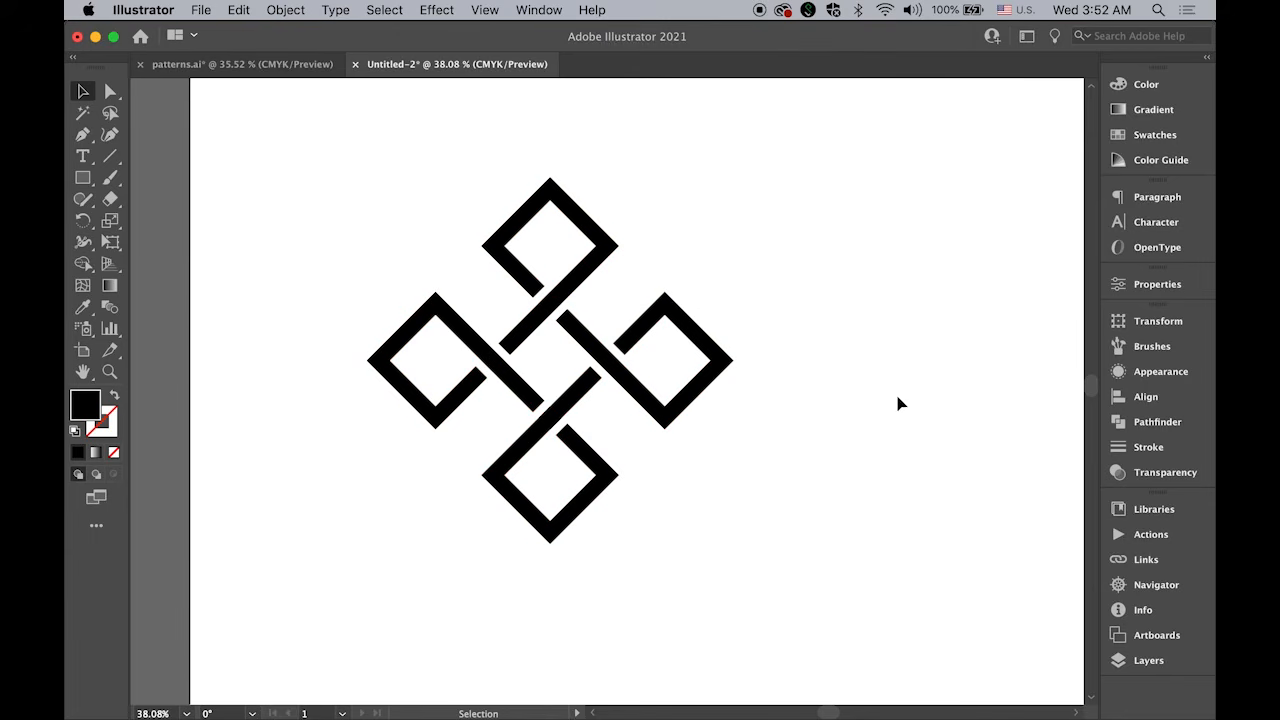
- Delete the outer and inner tip anchor points of the top and right squares with Direct Selection, leaving their strands open
click(111, 93)
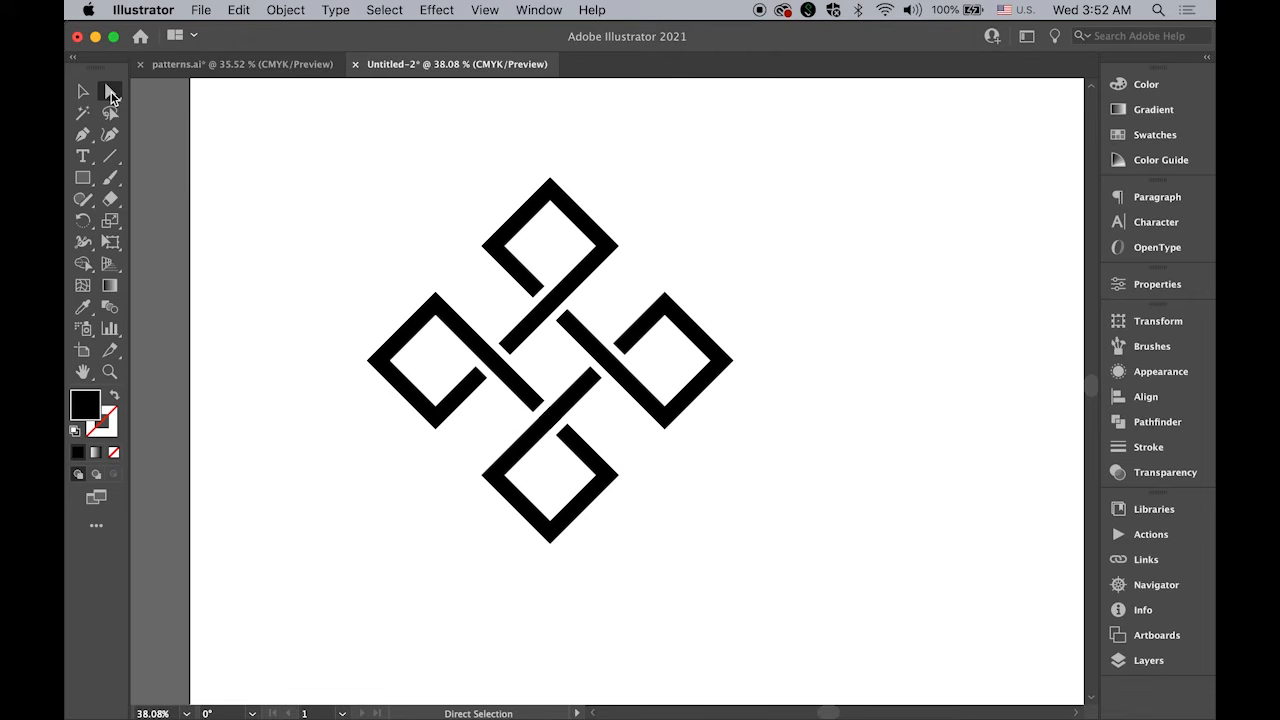
click(550, 178)
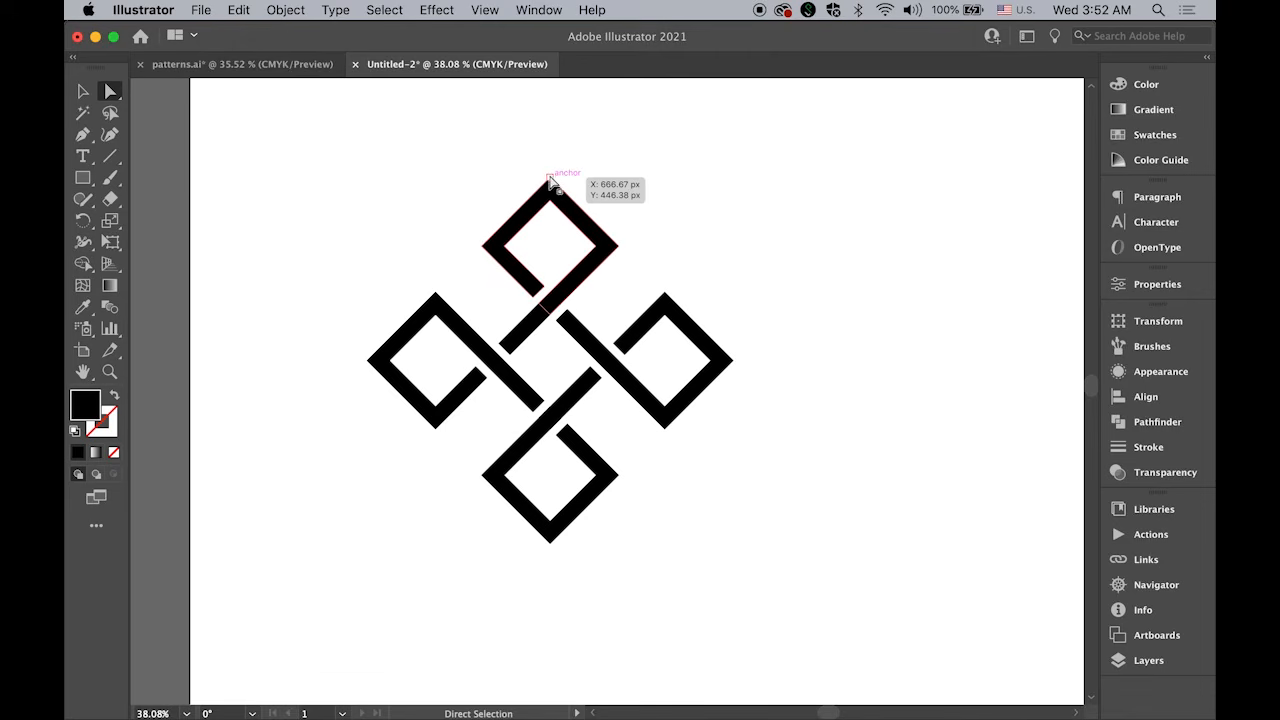
drag(550, 178, 551, 205)
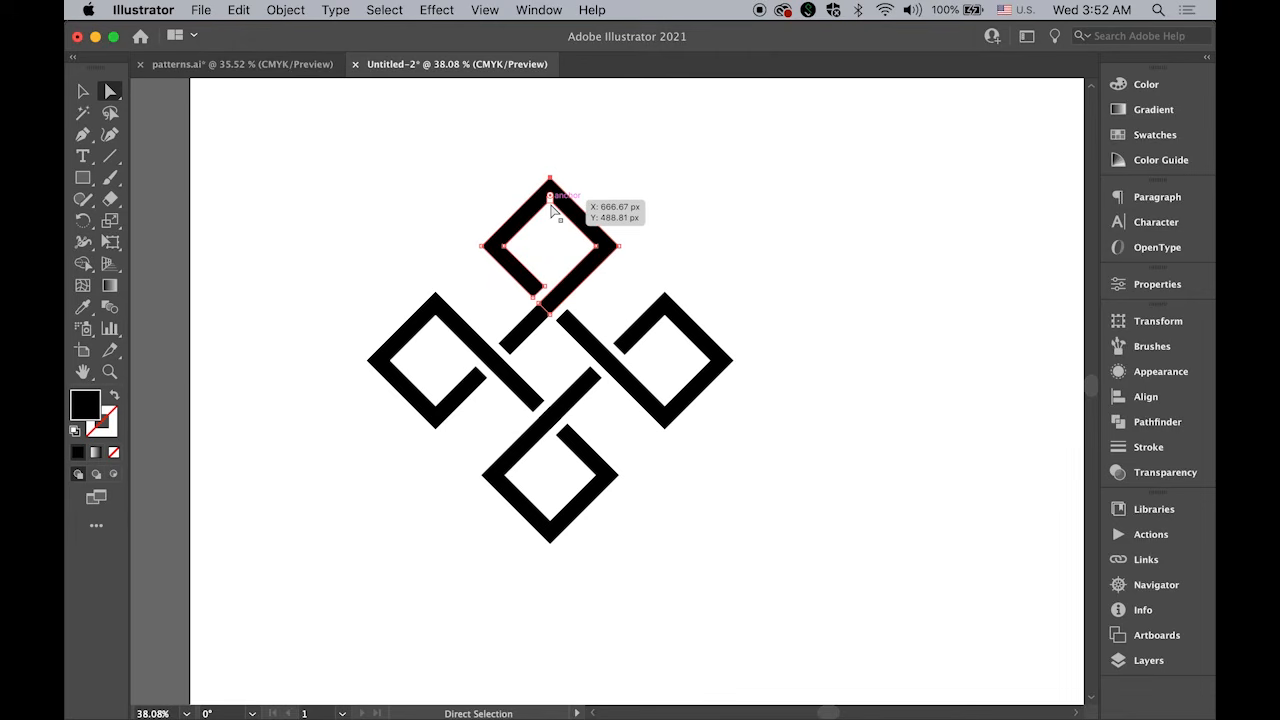
shift+click(551, 204)
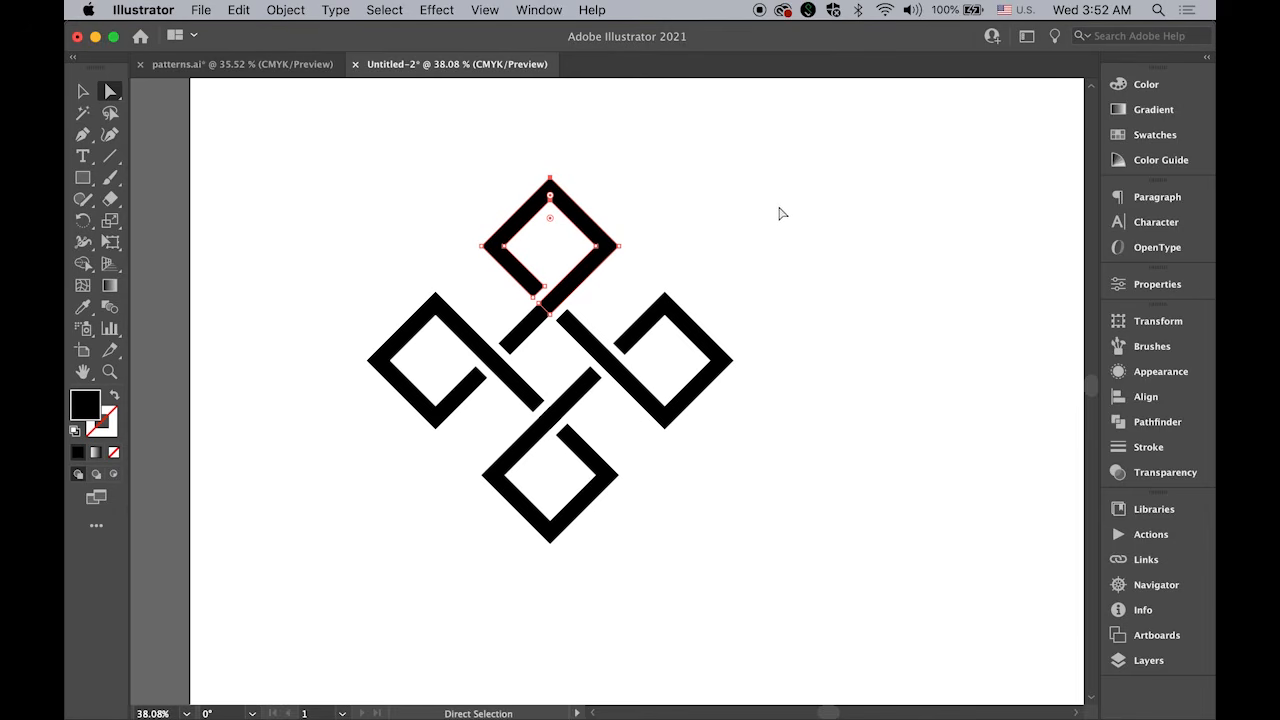
key(Delete)
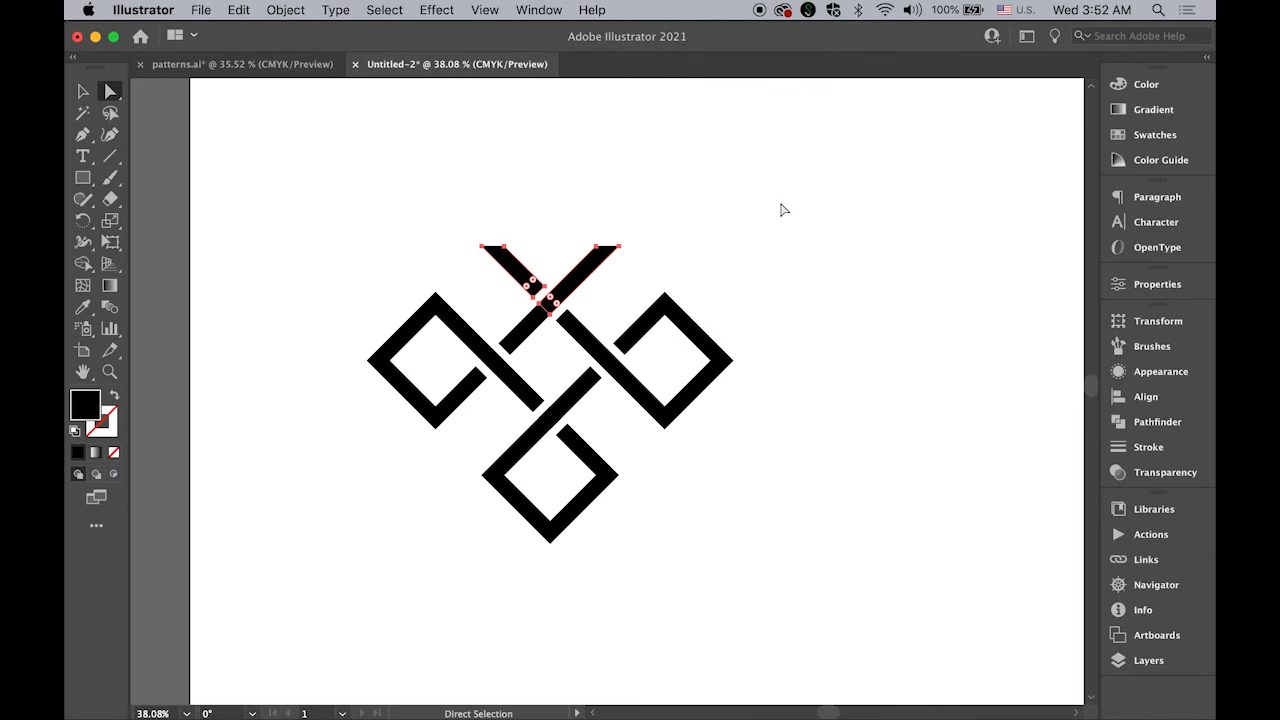
drag(791, 339, 705, 419)
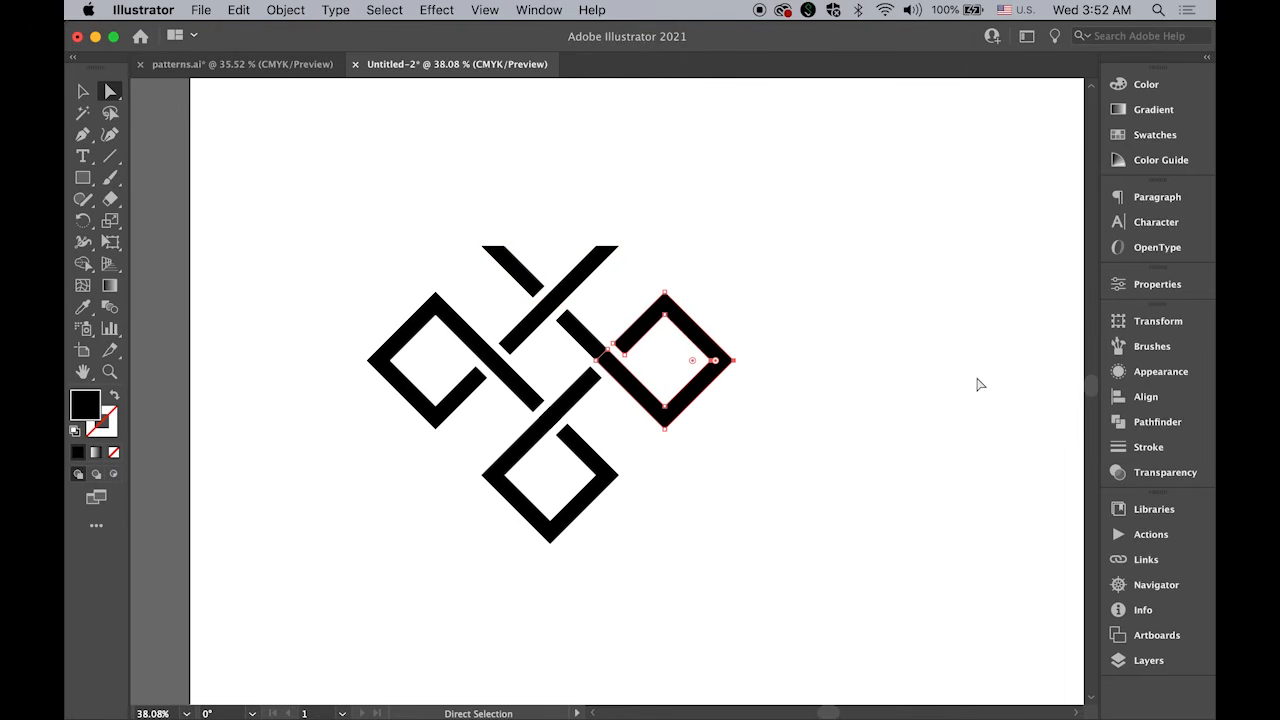
key(Delete)
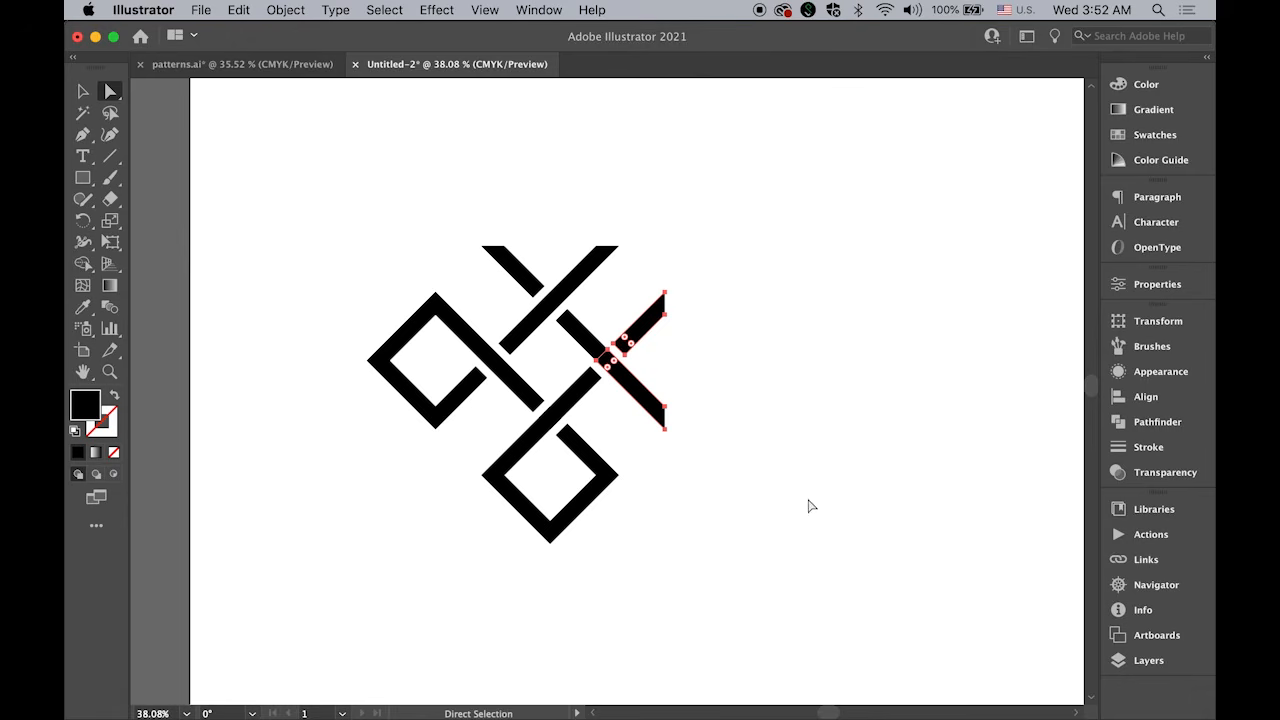
- Delete the outer and inner tip anchor points of the bottom and left squares, then deselect the artwork
drag(606, 510, 520, 570)
key(Delete)
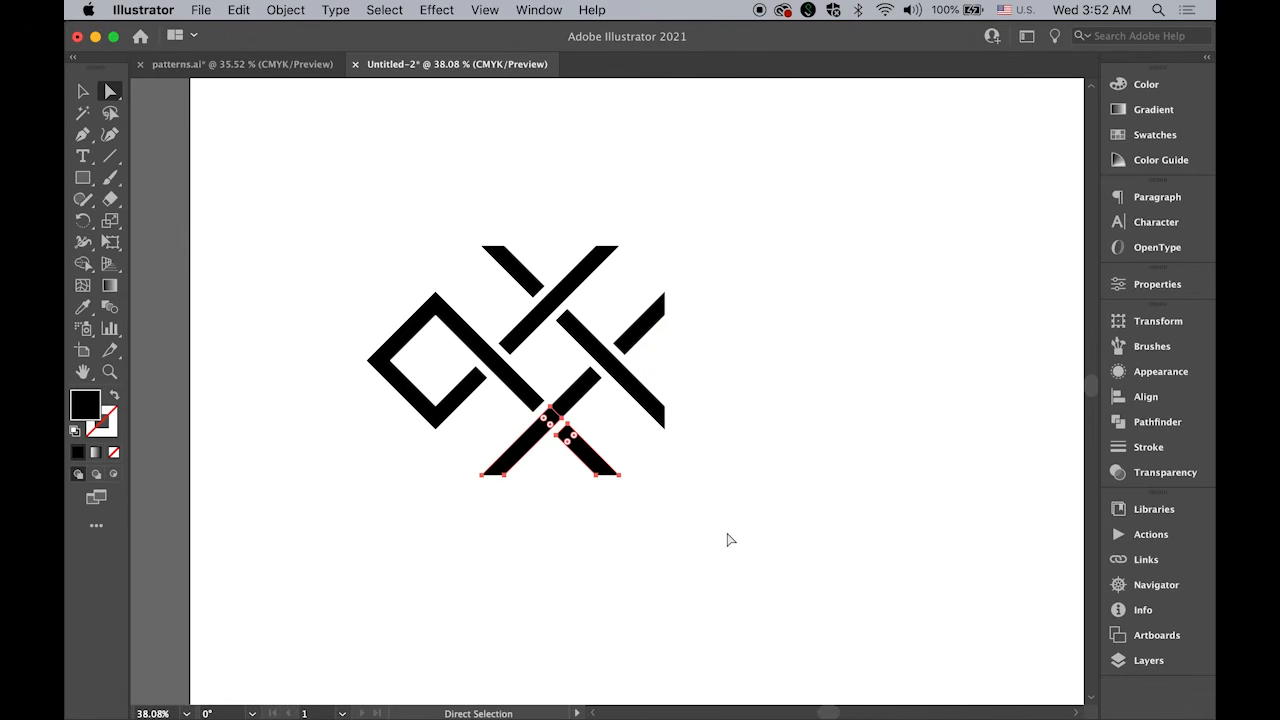
drag(347, 327, 398, 418)
key(Delete)
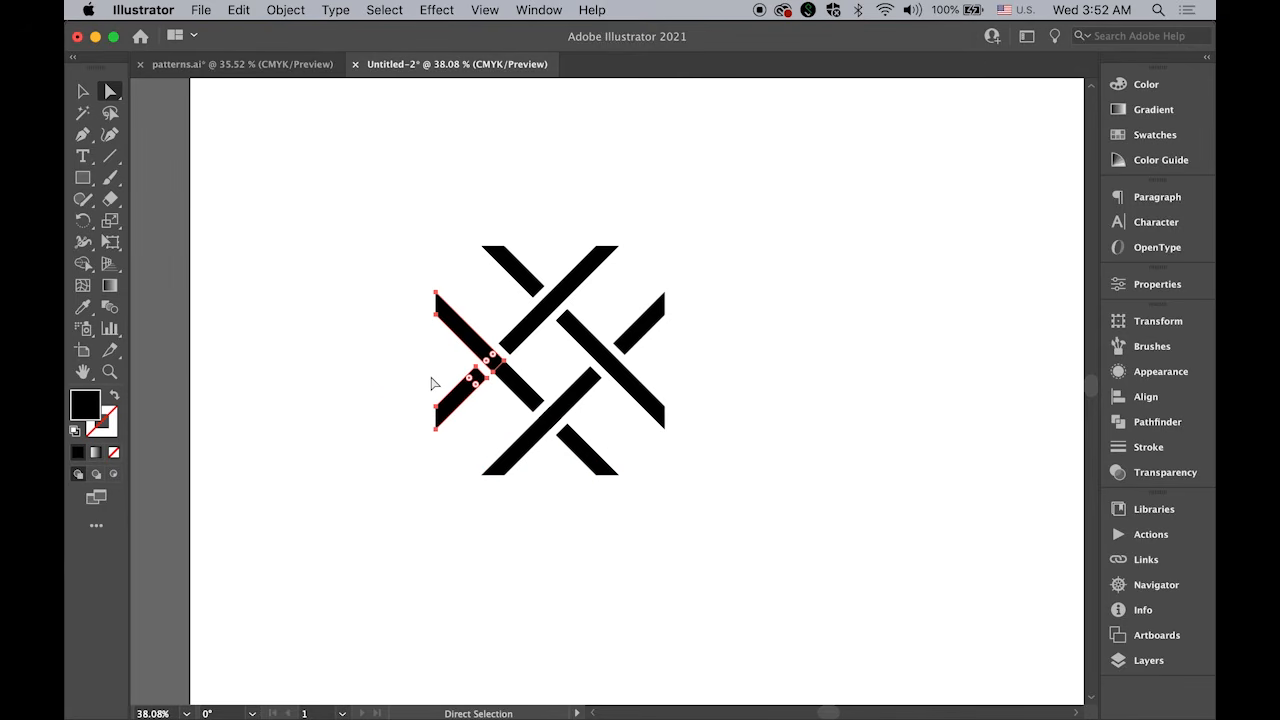
click(84, 92)
click(296, 151)
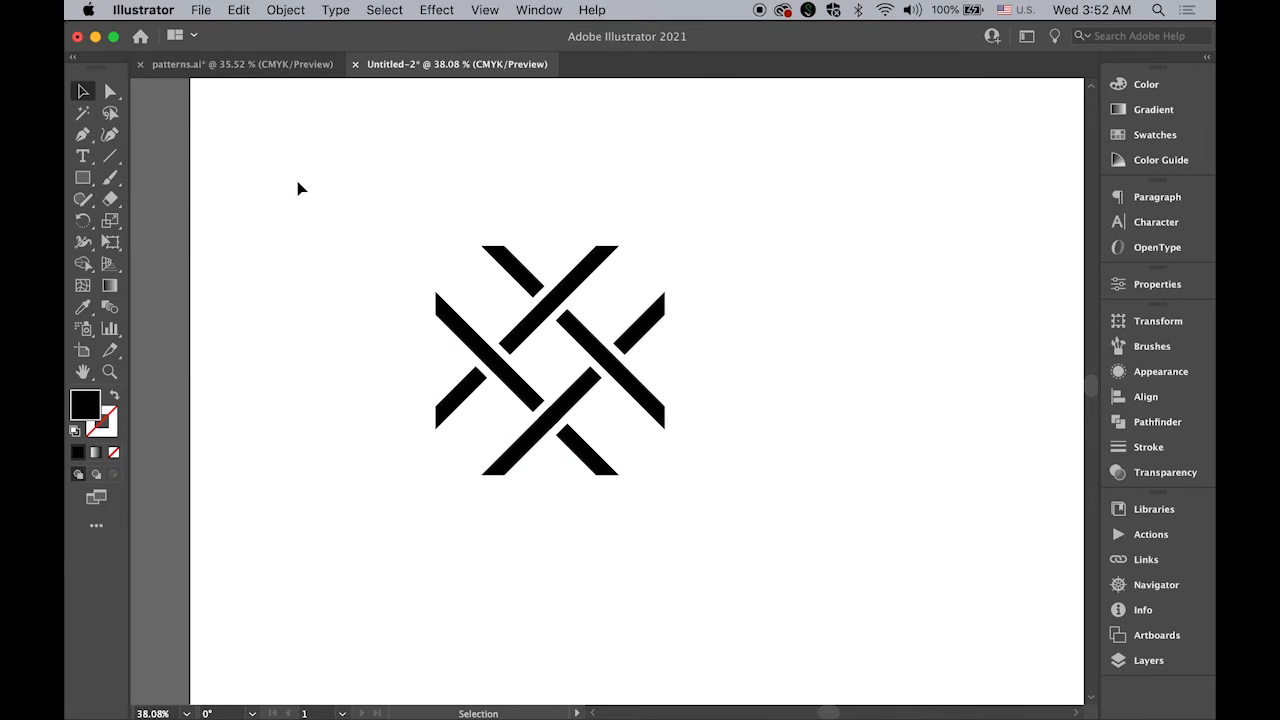
- Unite all the motif's pieces with Pathfinder, fill the result with CMYK Blue and deselect it
drag(303, 178, 730, 580)
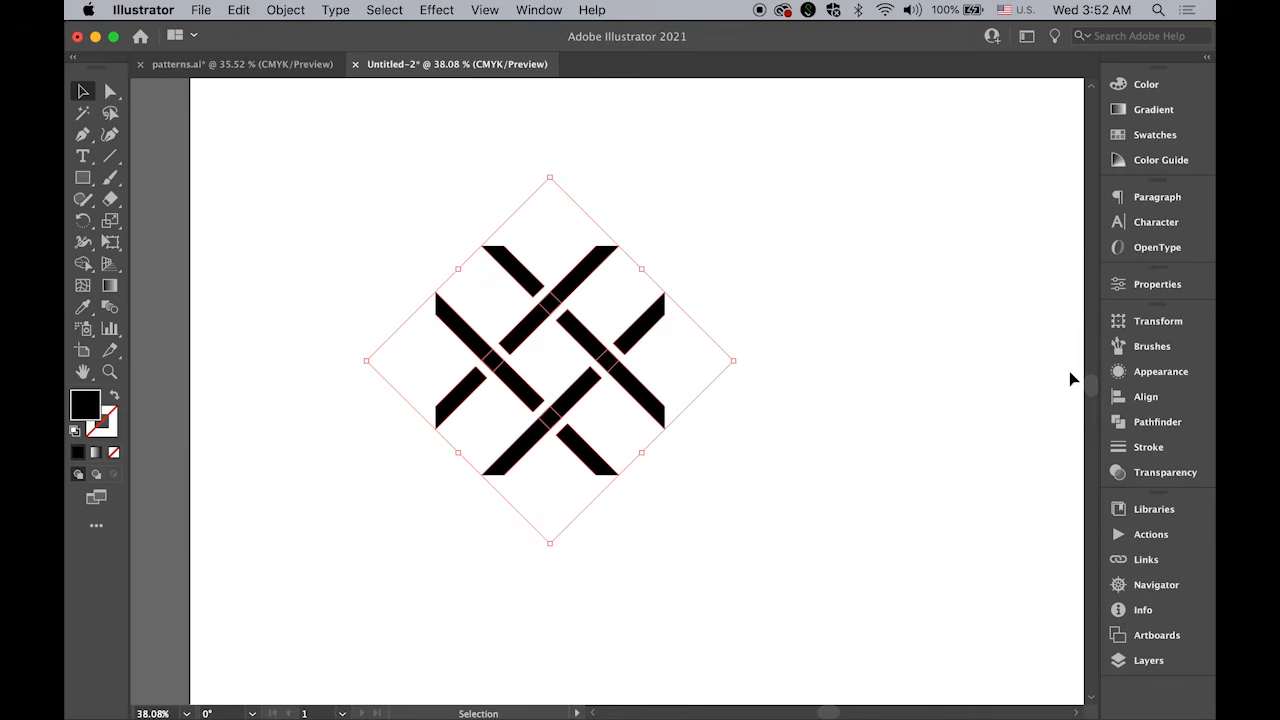
click(1156, 426)
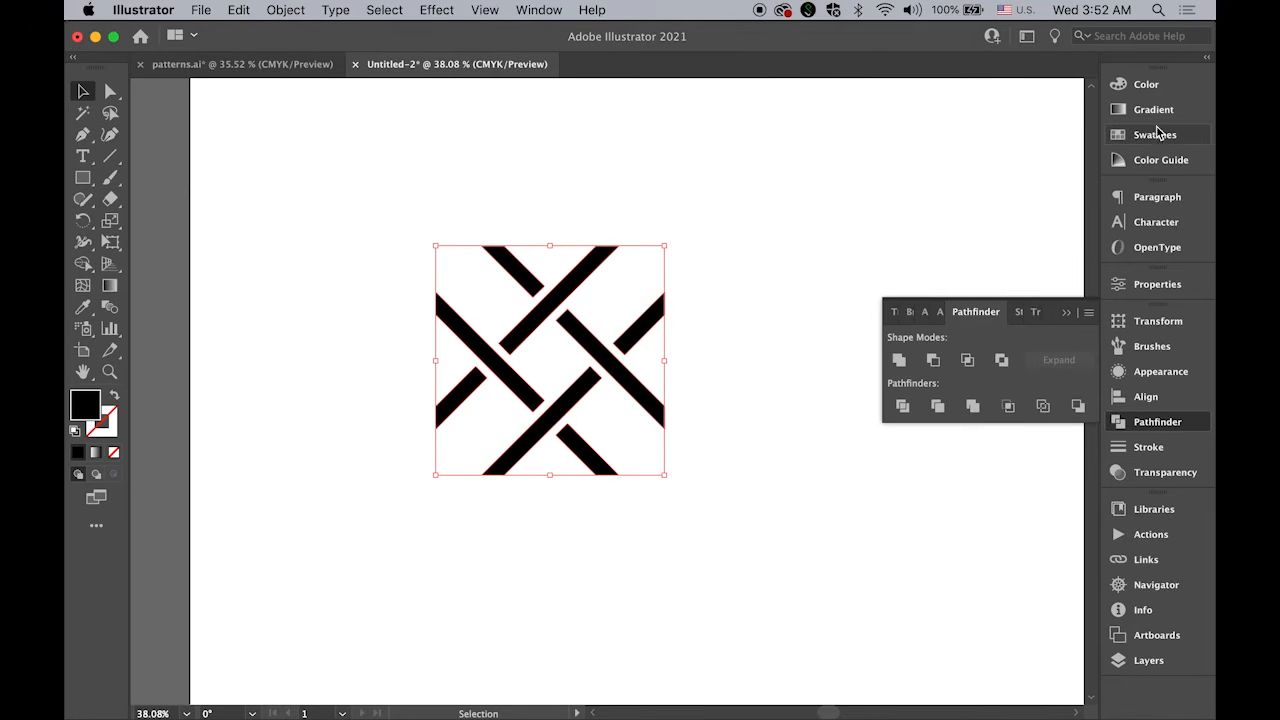
click(1158, 141)
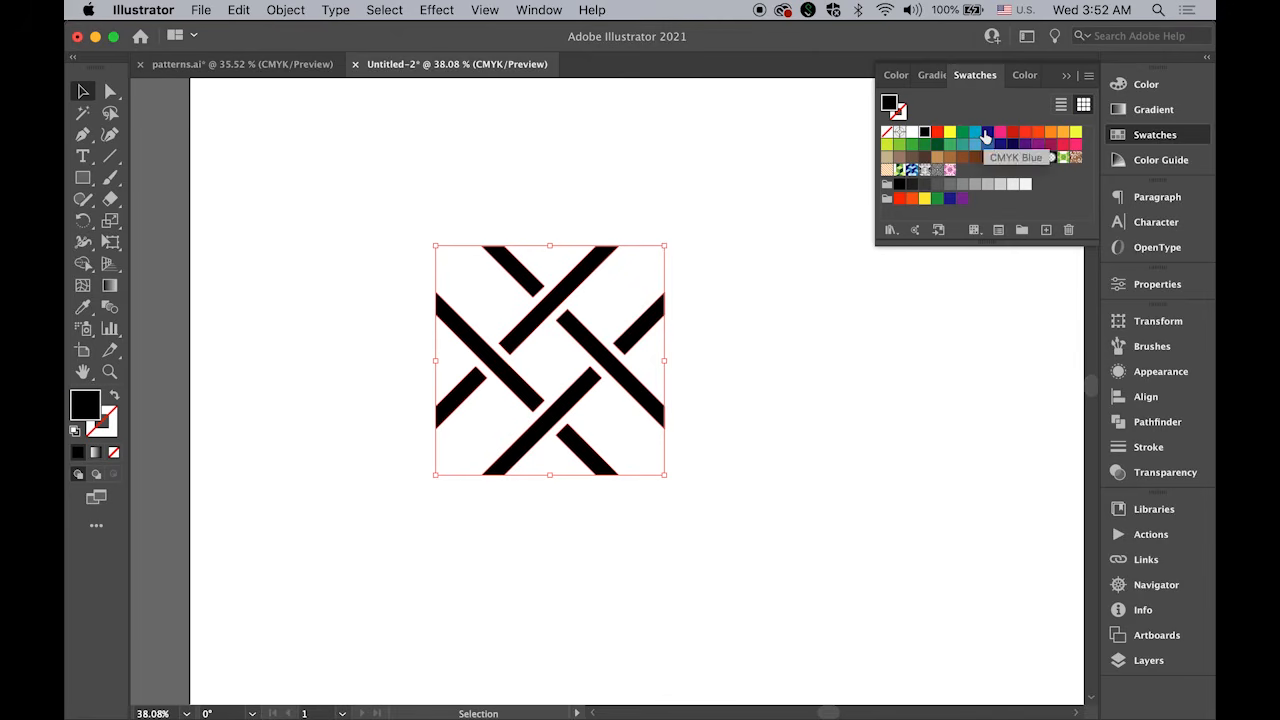
click(986, 134)
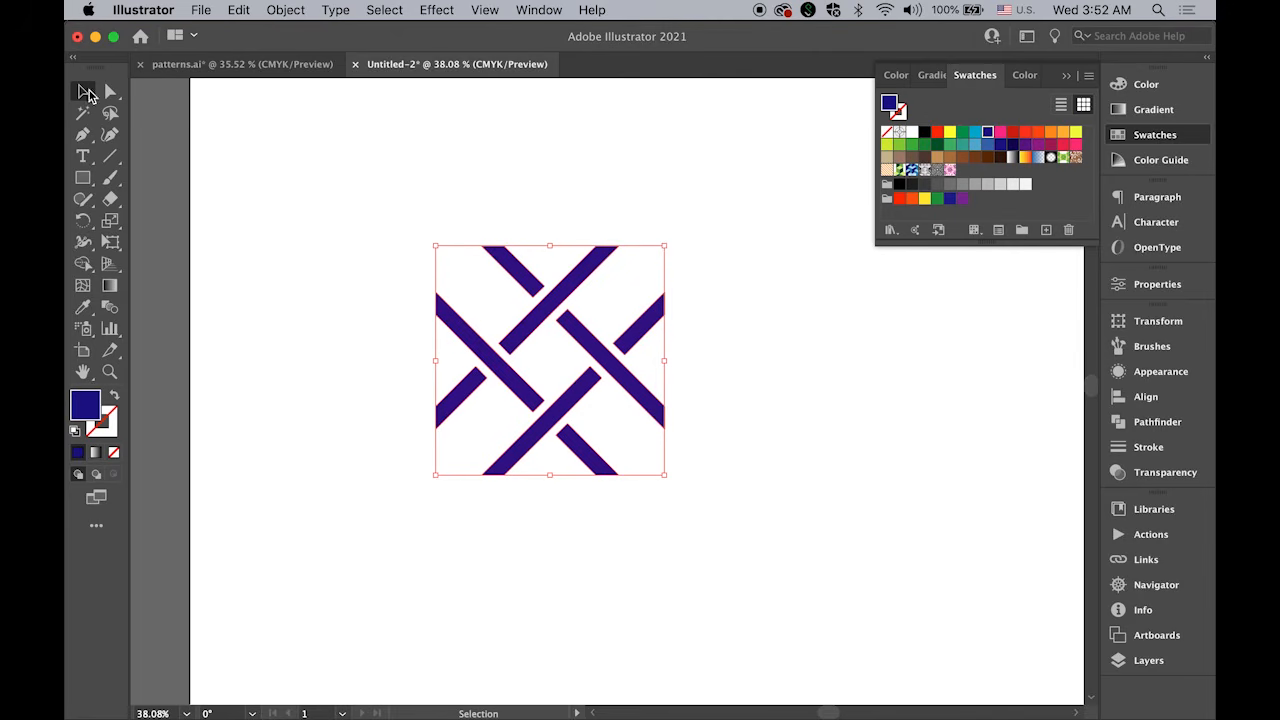
click(431, 160)
click(1067, 77)
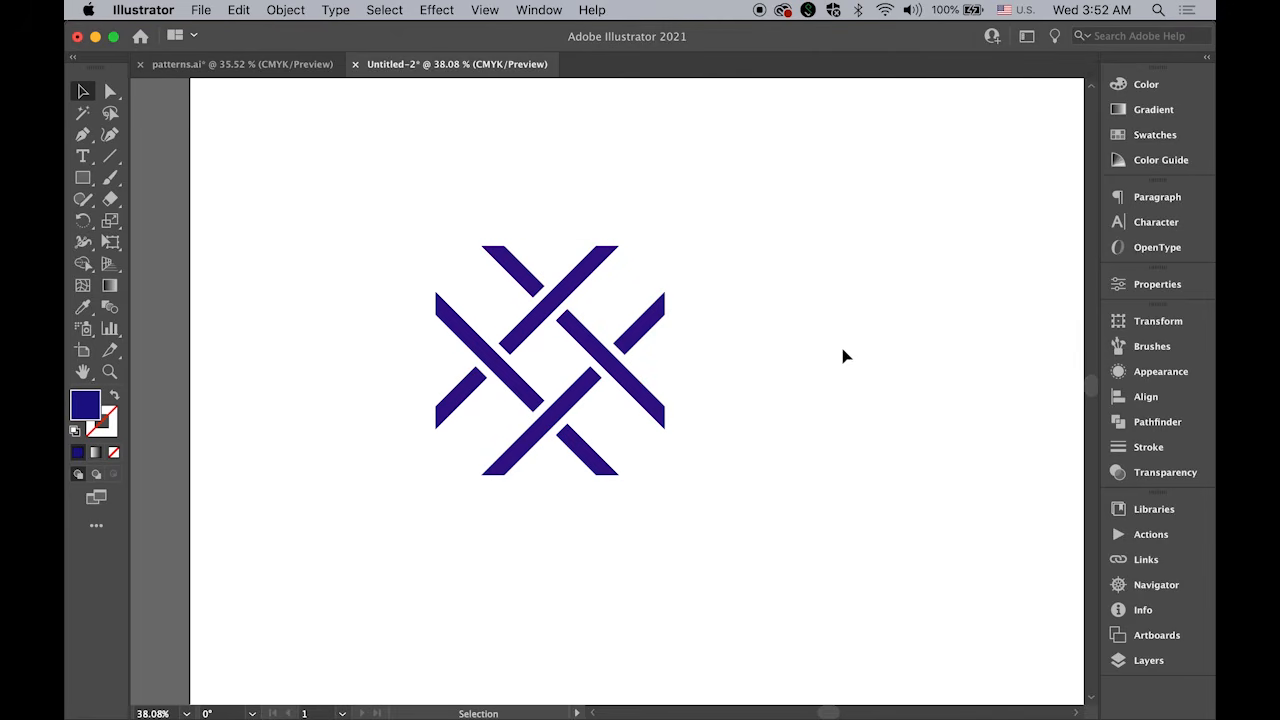
- Scale the blue motif down to about 329 px wide and place it near the centre of the artboard
drag(815, 401, 471, 257)
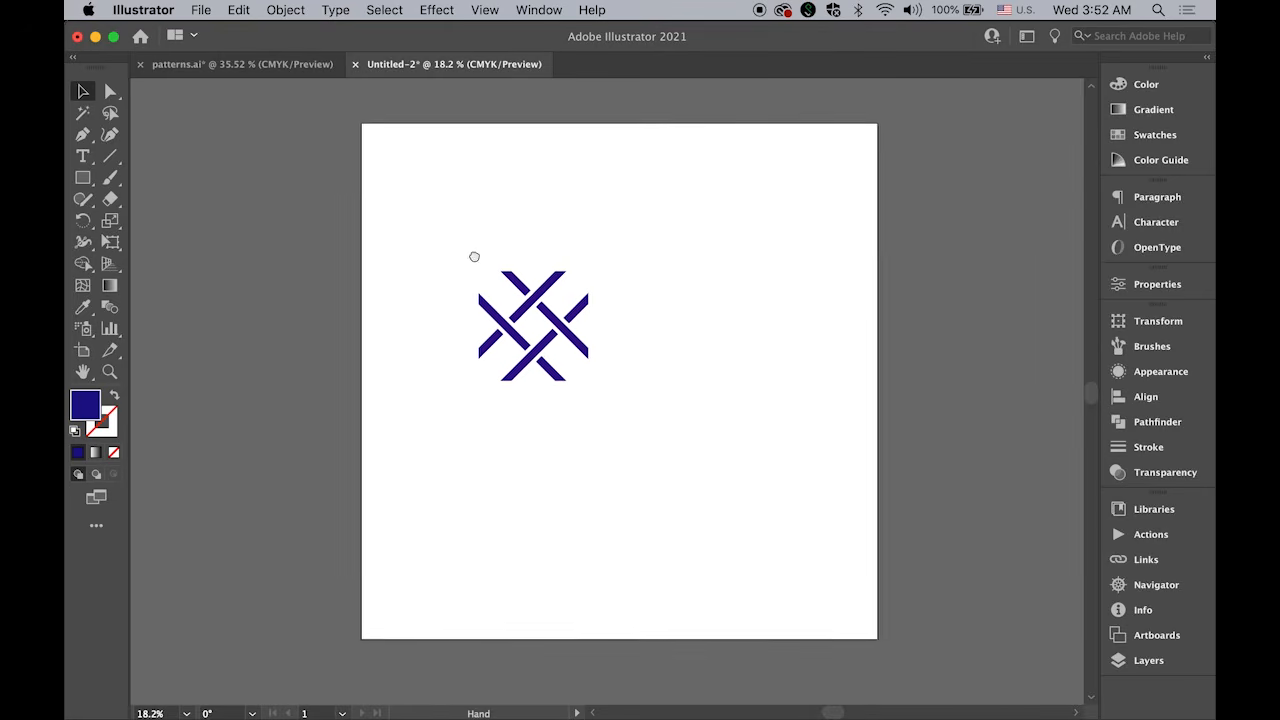
click(82, 89)
drag(421, 224, 673, 402)
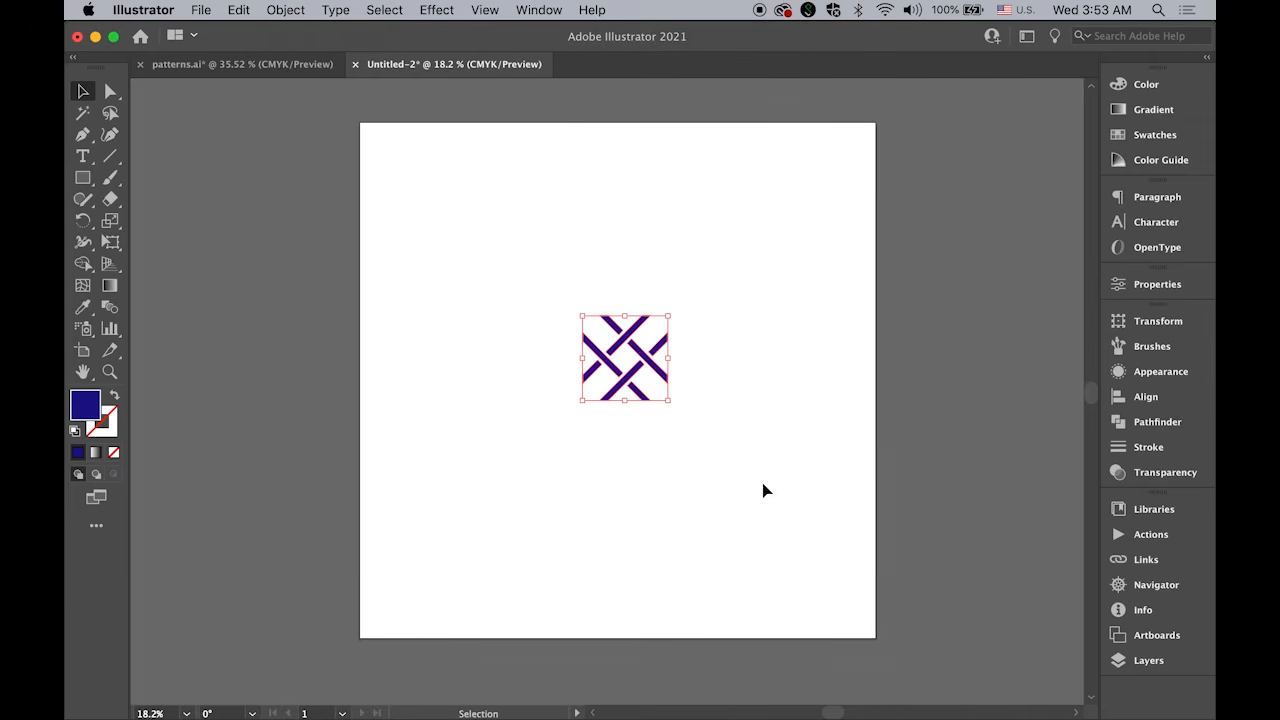
- Make a pattern swatch from the selected motif with the Grid tile type and finish pattern editing
click(283, 10)
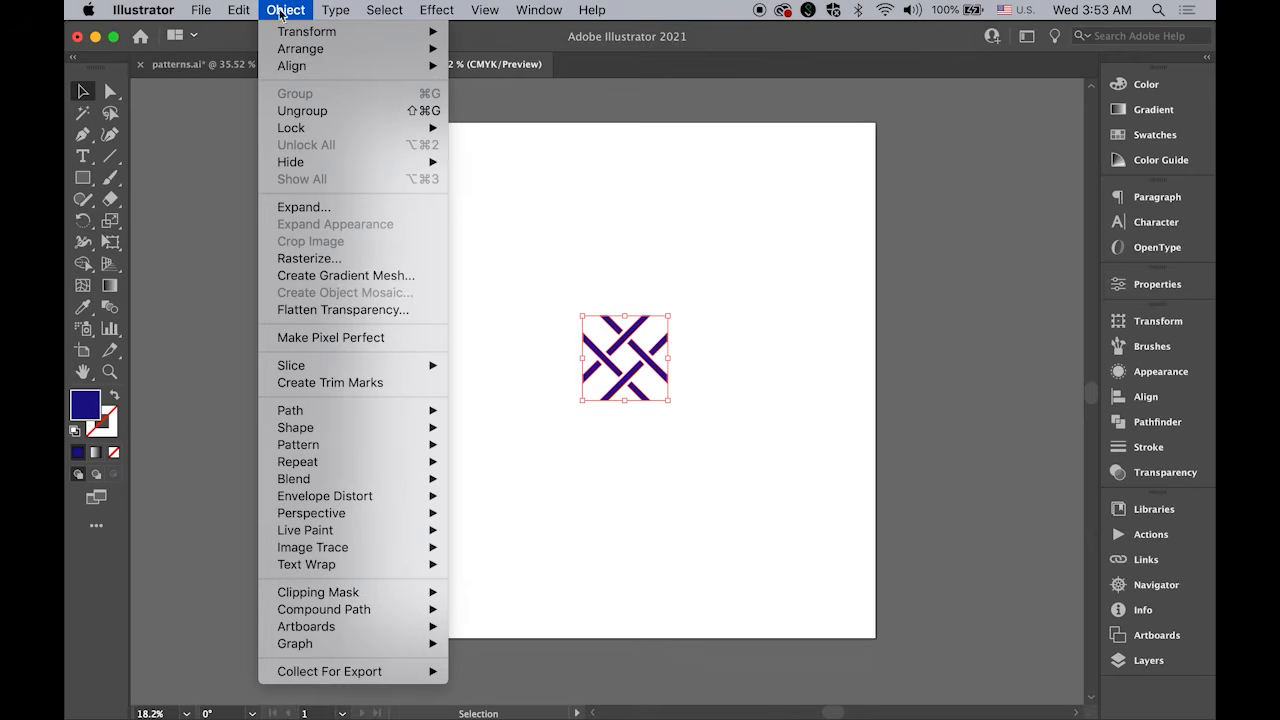
mouse_move(351, 443)
click(523, 450)
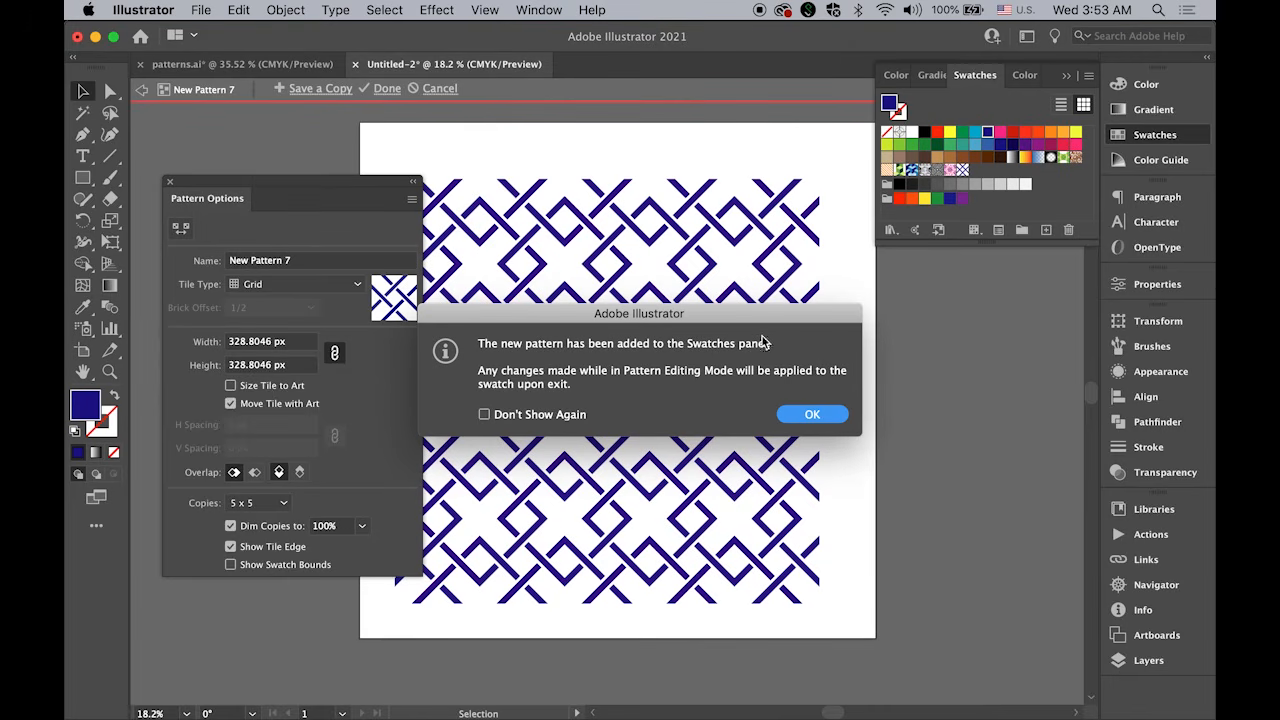
click(818, 420)
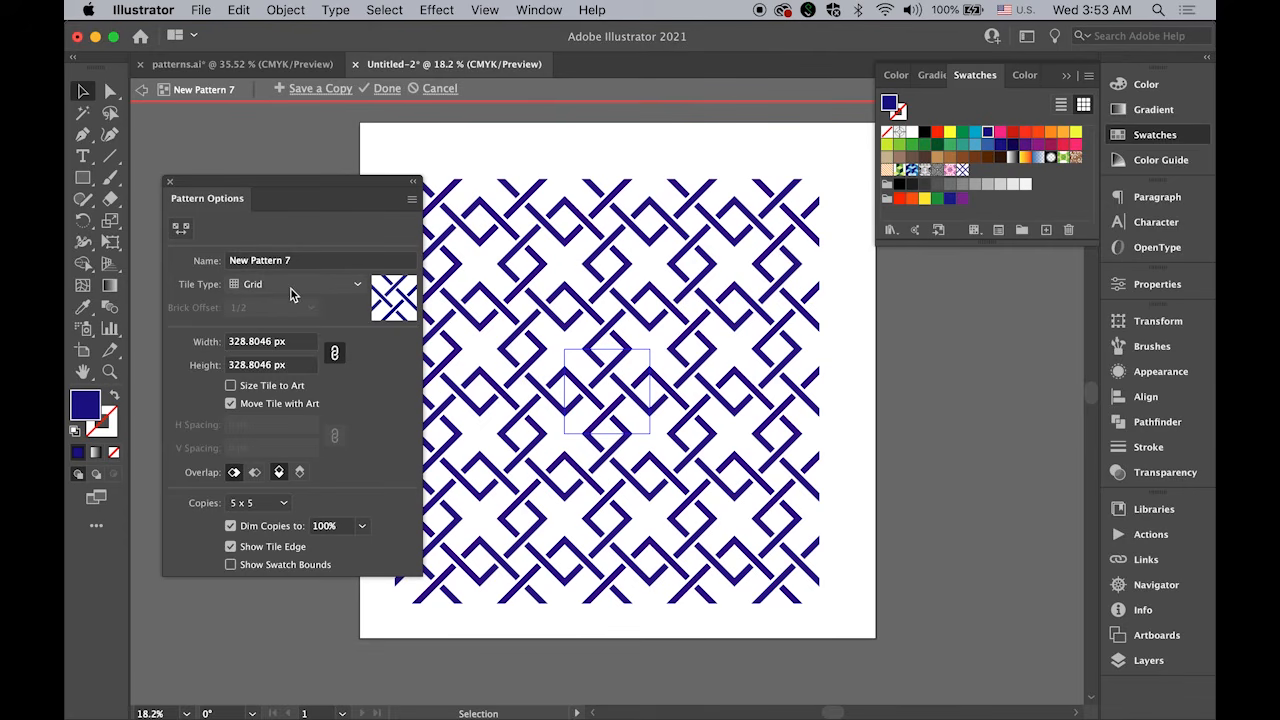
click(386, 90)
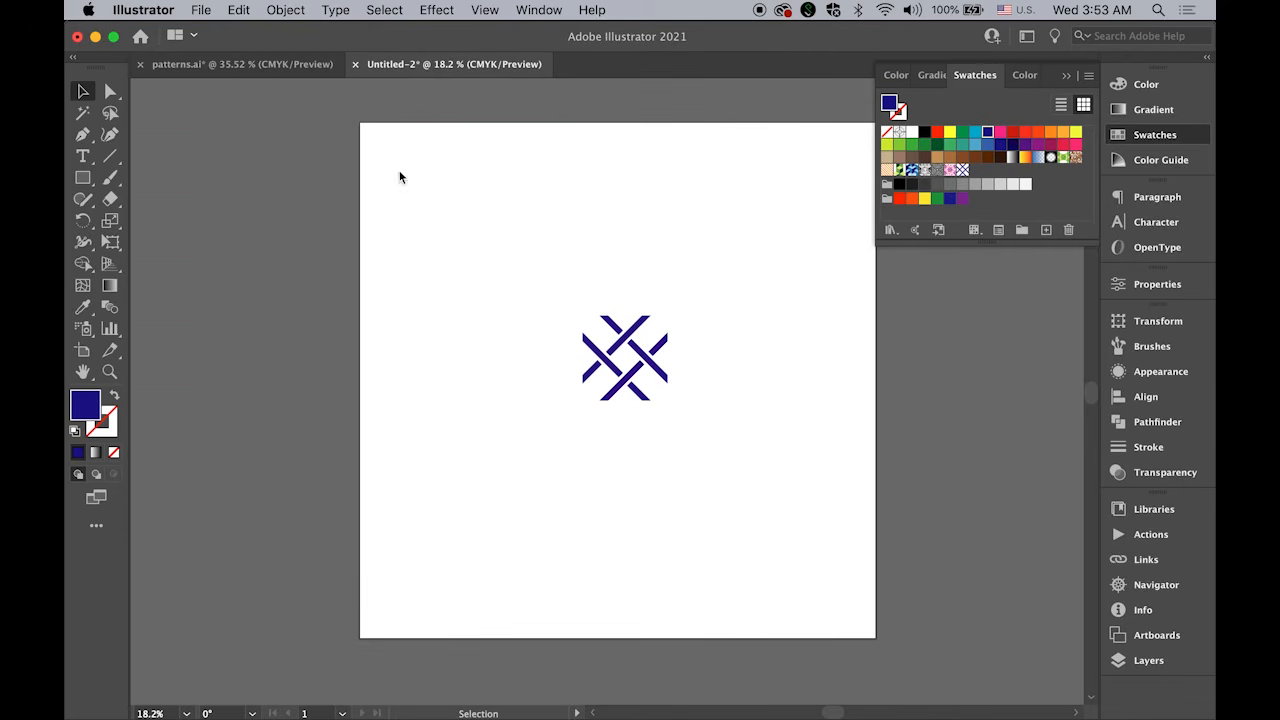
- Delete the blue motif and draw a rectangle covering the whole artboard
click(83, 91)
drag(449, 189, 764, 510)
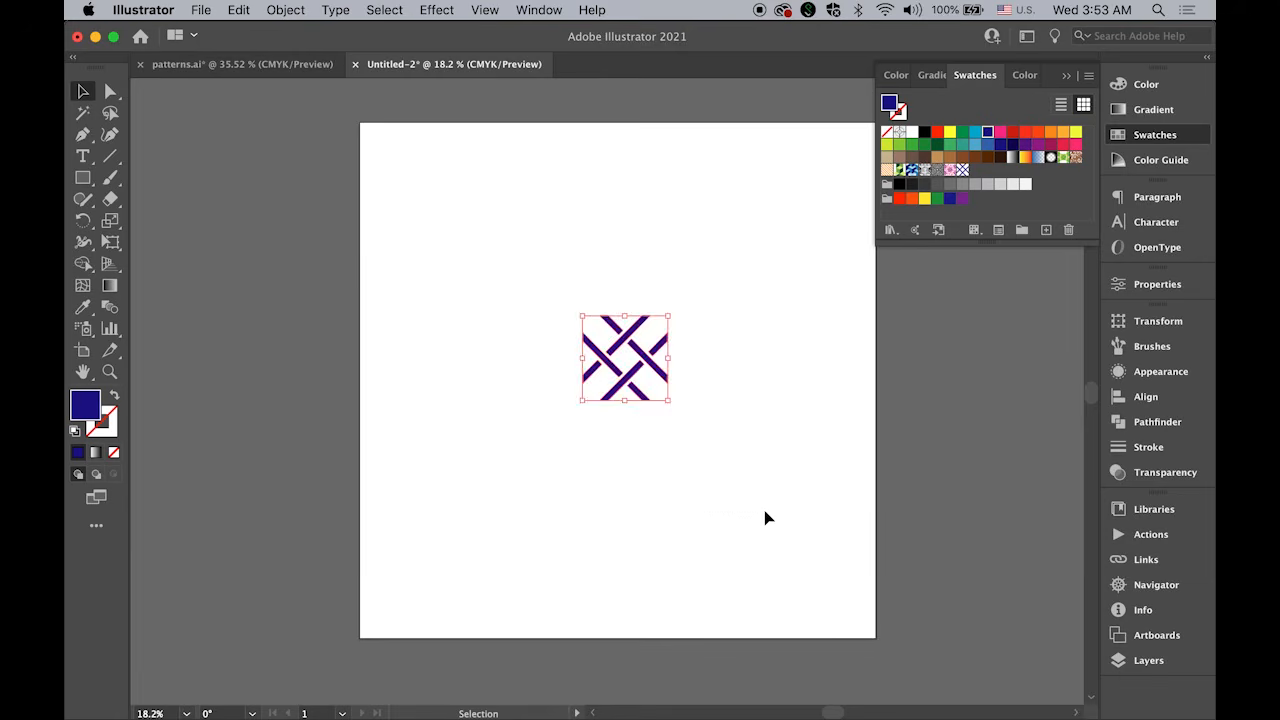
key(Delete)
click(83, 177)
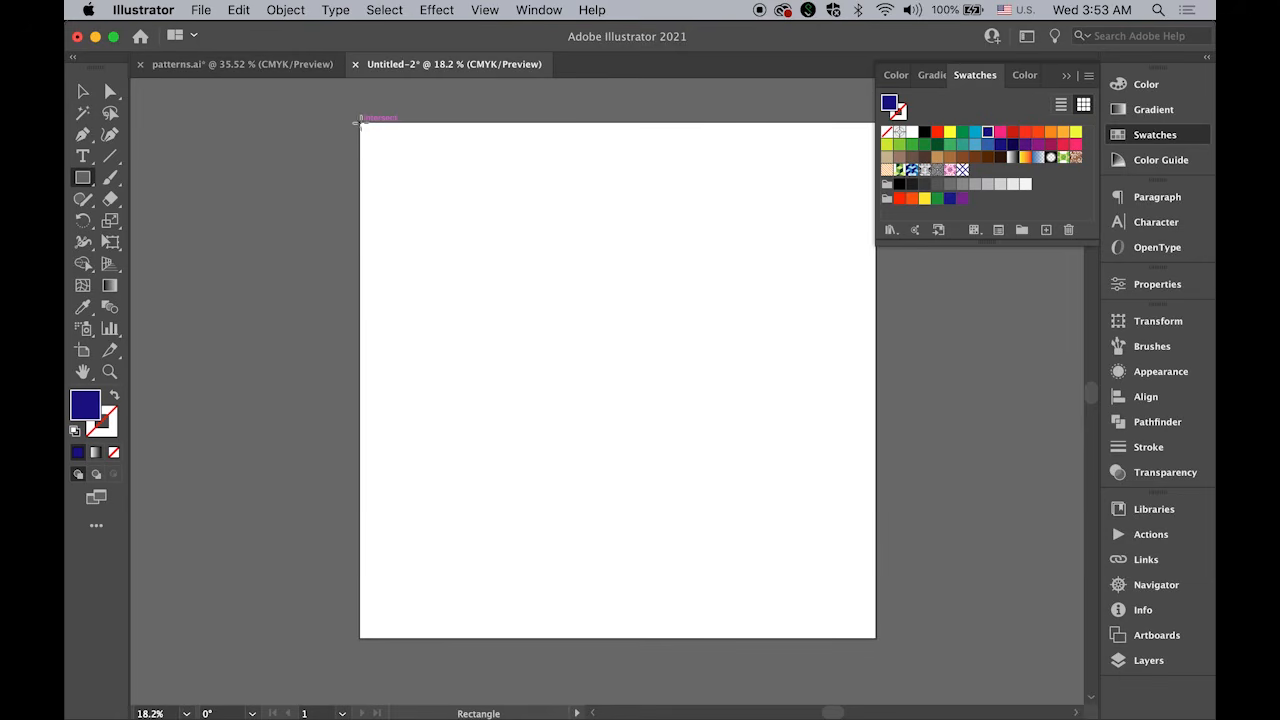
drag(360, 121, 876, 638)
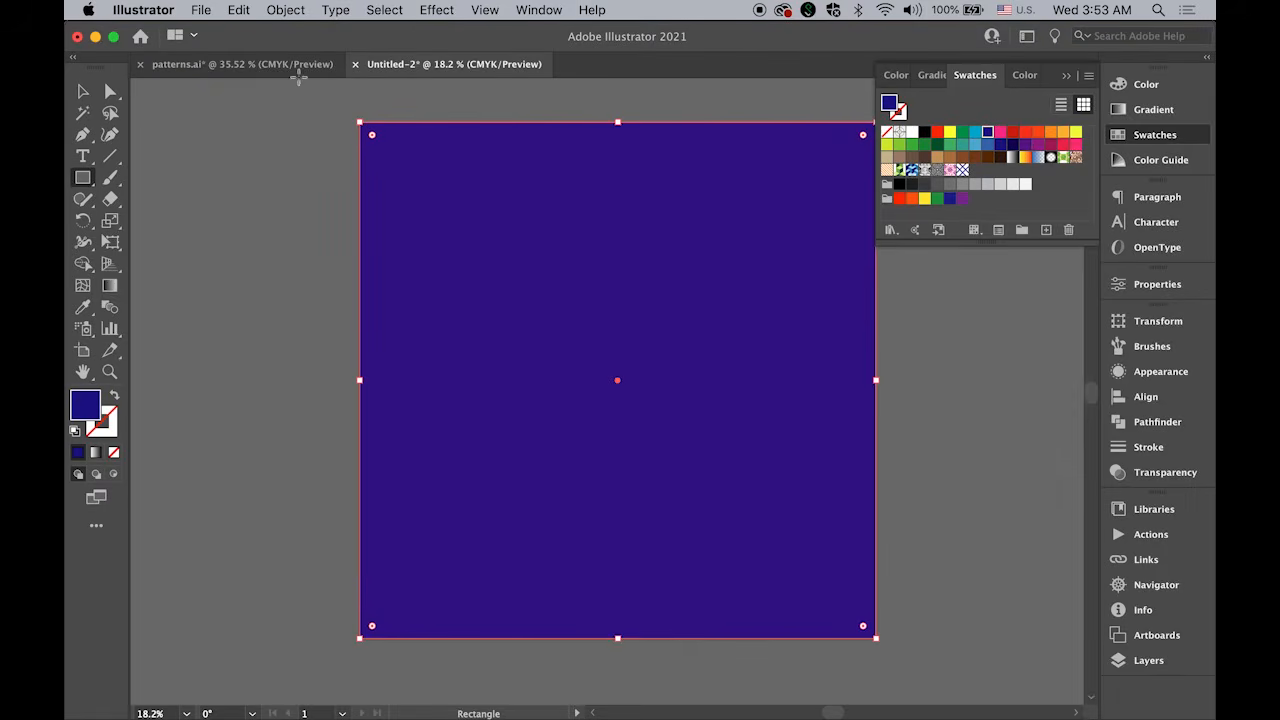
- Fill the artboard-sized rectangle with the new interlaced-square pattern swatch and deselect it
key(v)
click(297, 149)
click(478, 245)
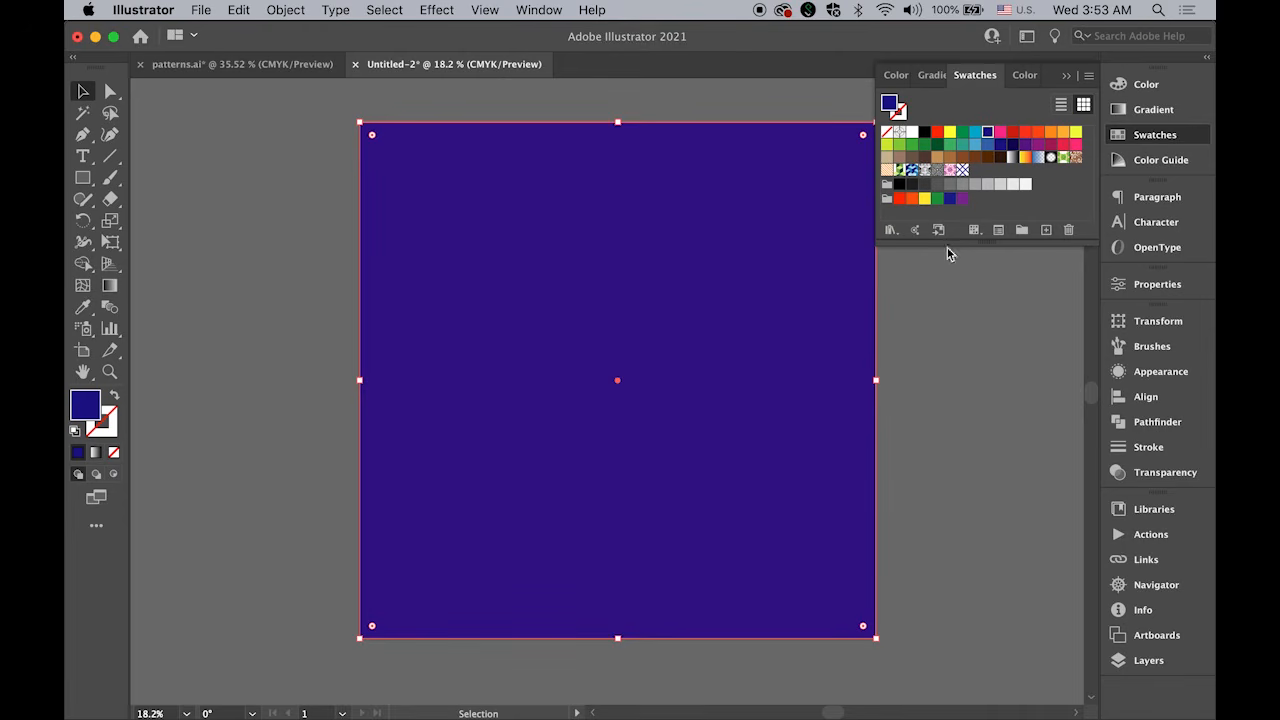
click(961, 171)
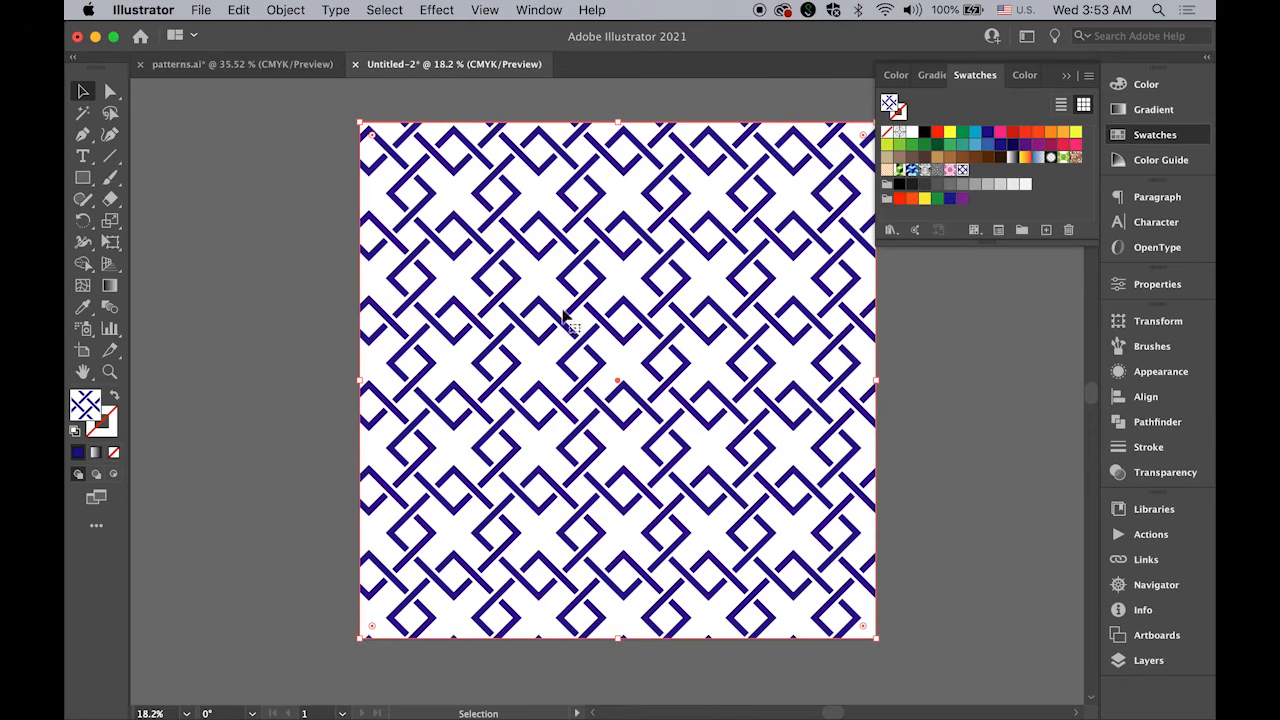
click(206, 147)
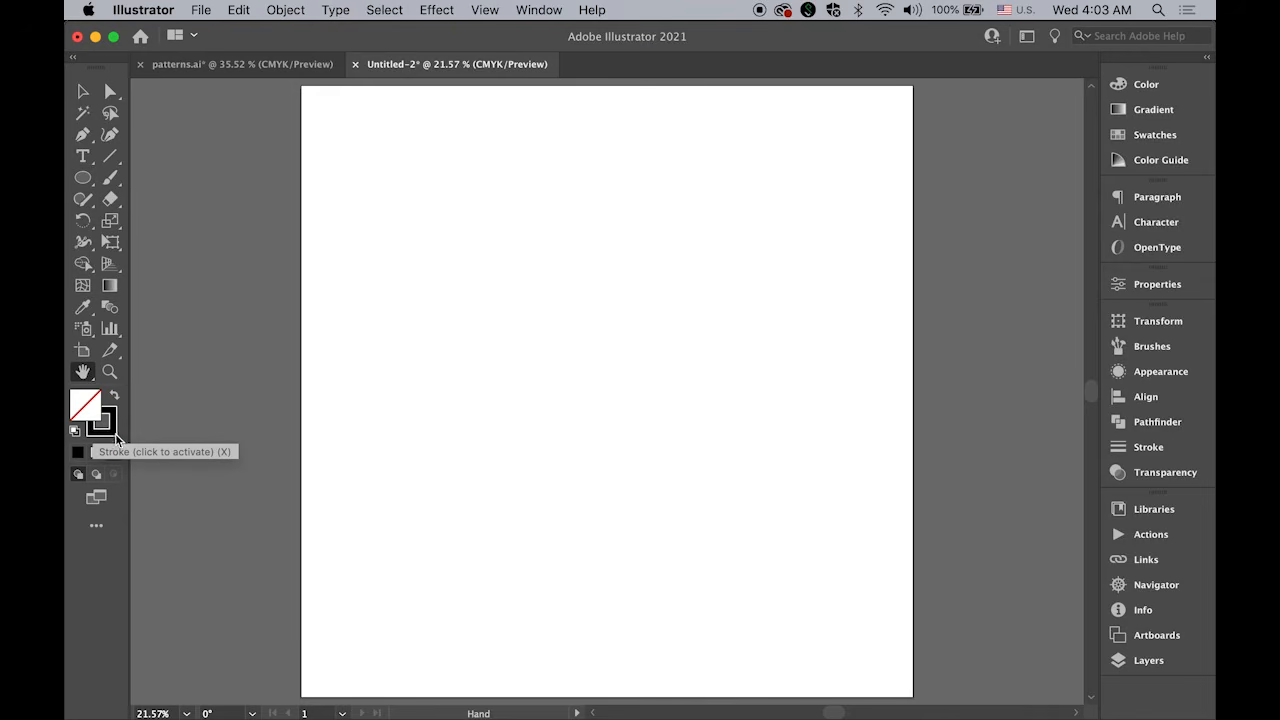
- Create a 400 x 400 px circle near the centre of the blank artboard
click(82, 179)
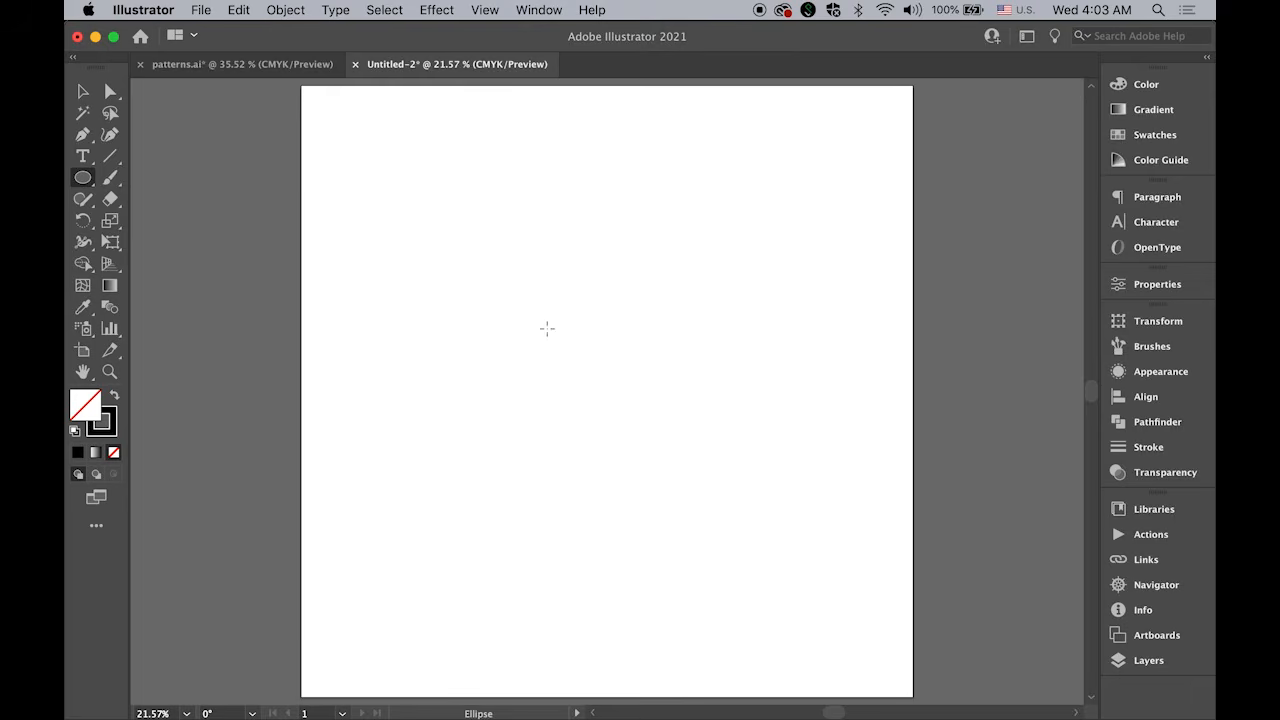
click(518, 297)
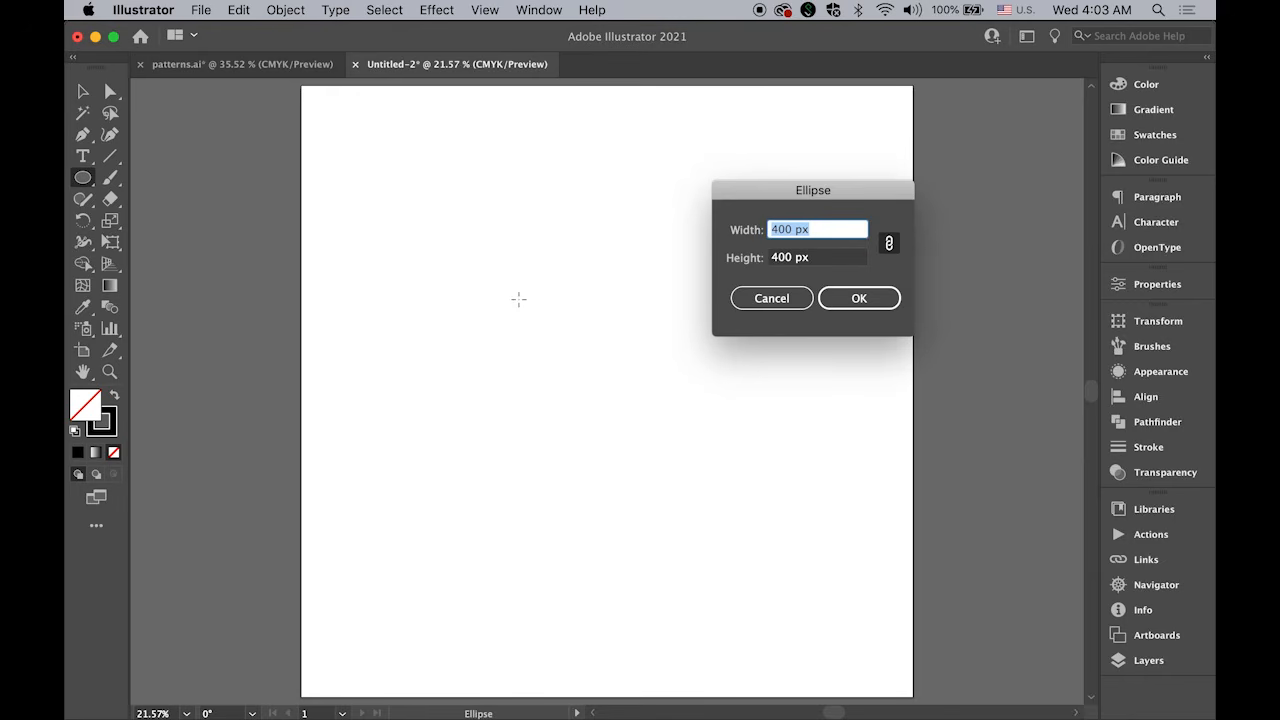
click(876, 311)
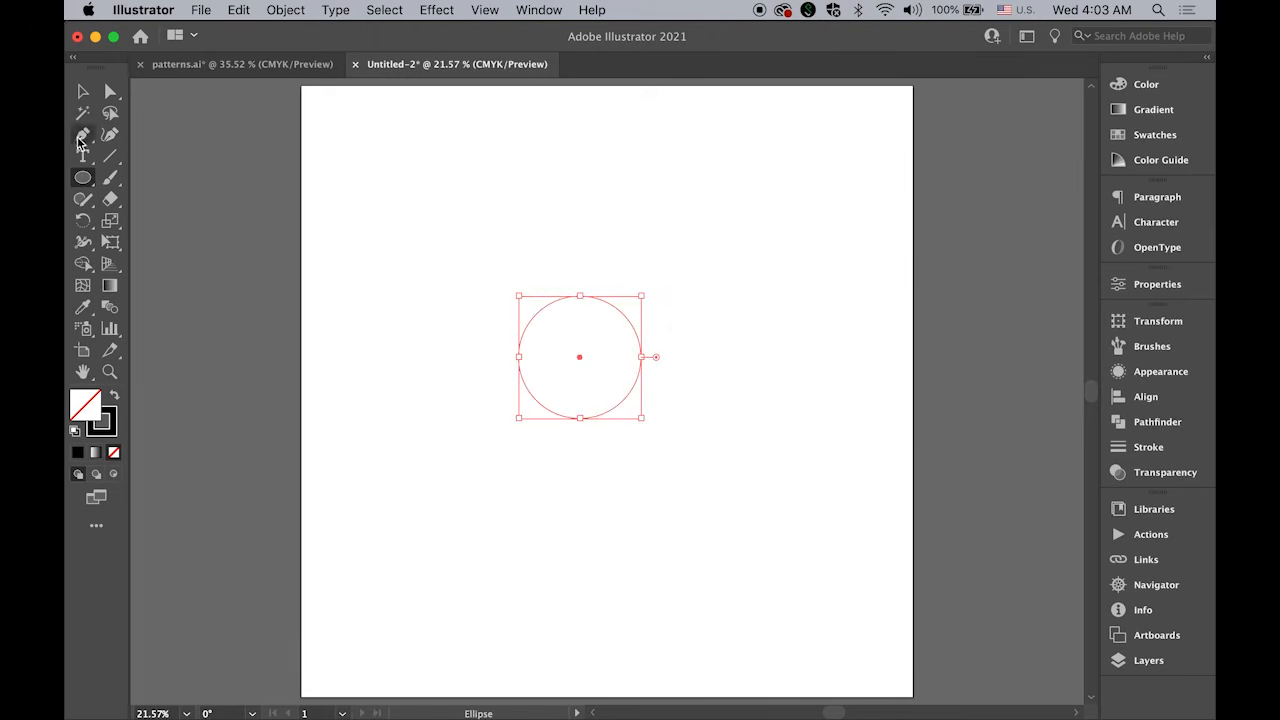
click(83, 92)
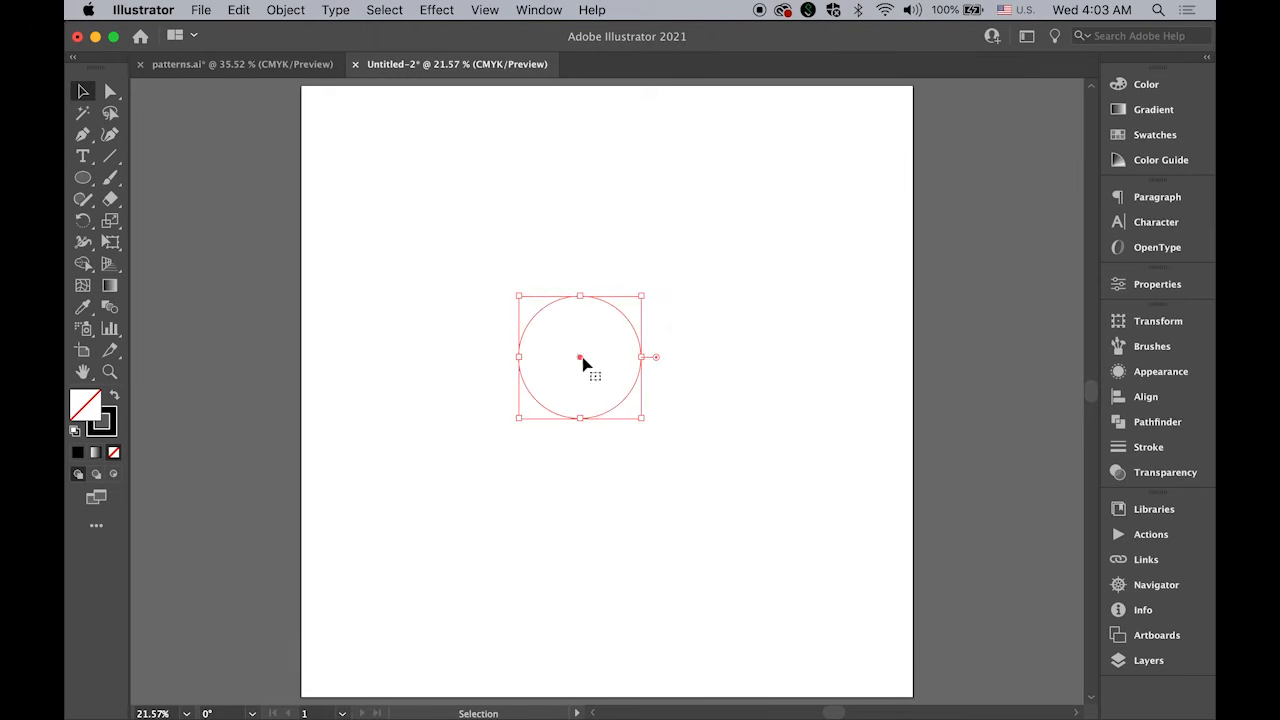
- Set the circle's stroke weight to 30 pt
click(108, 430)
click(1146, 447)
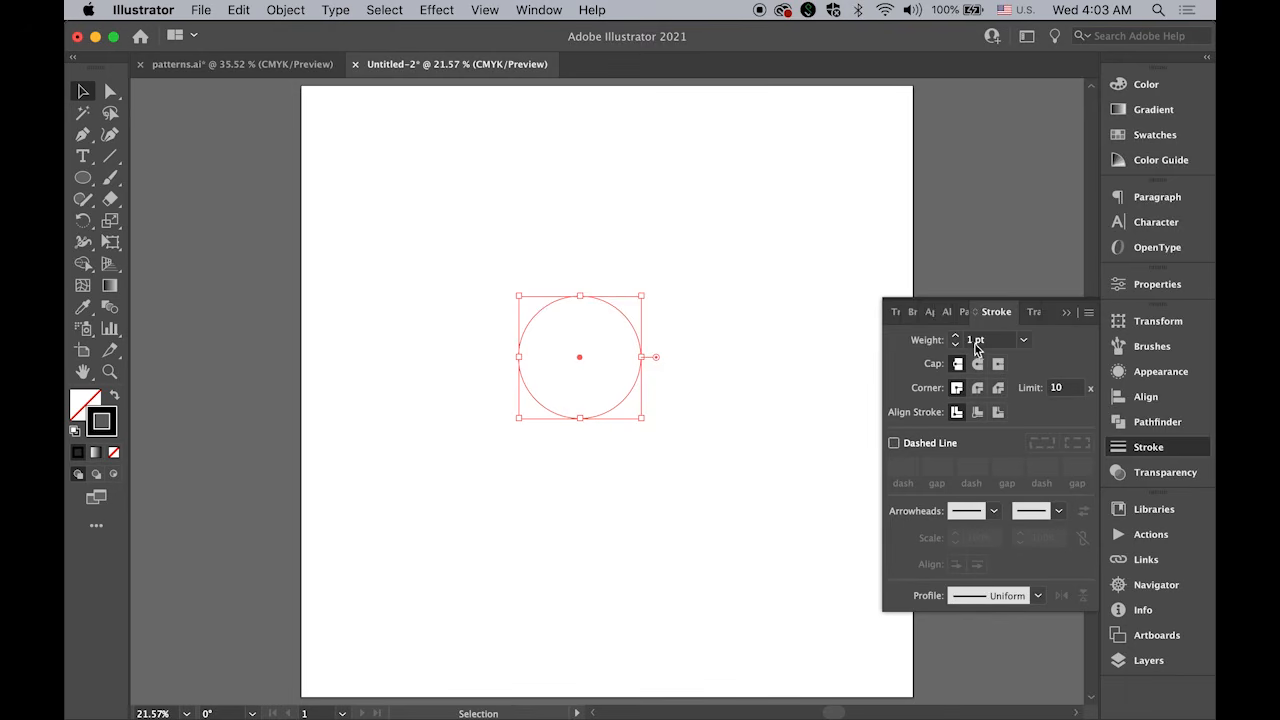
double_click(976, 342)
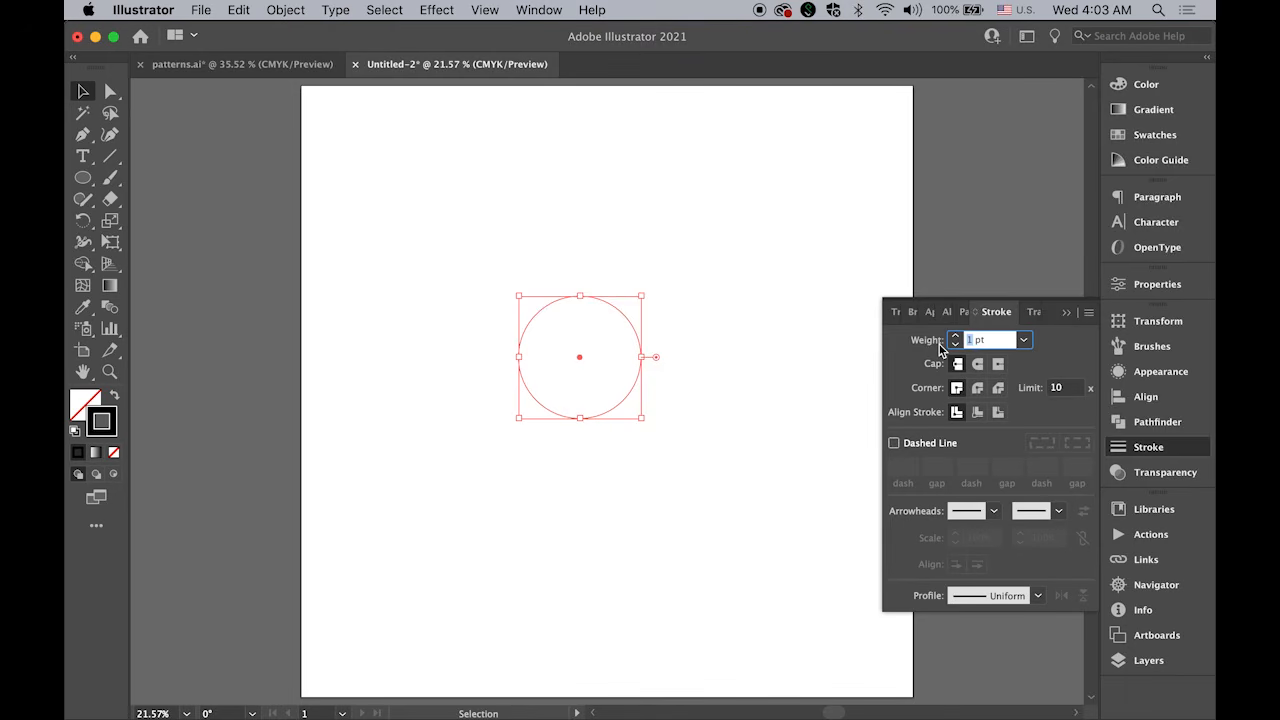
text(30)
key(Return)
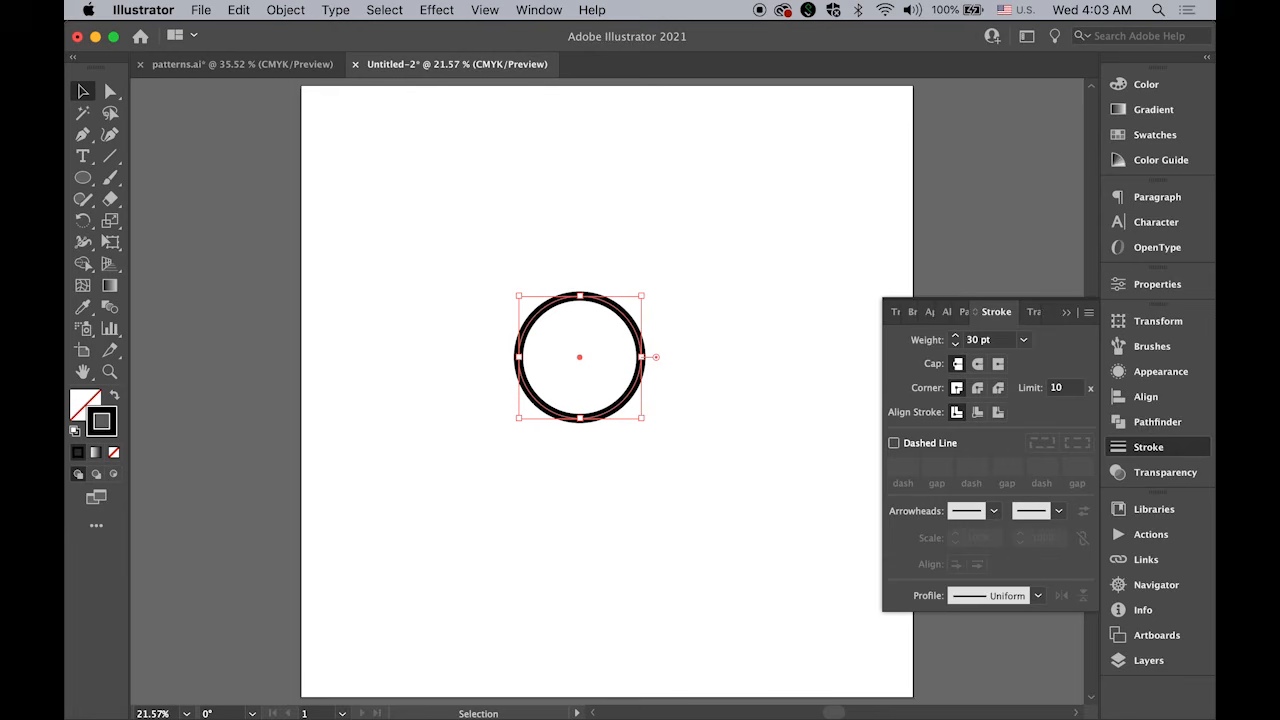
click(1066, 312)
- Move the circle up into the upper middle of the artboard
click(80, 96)
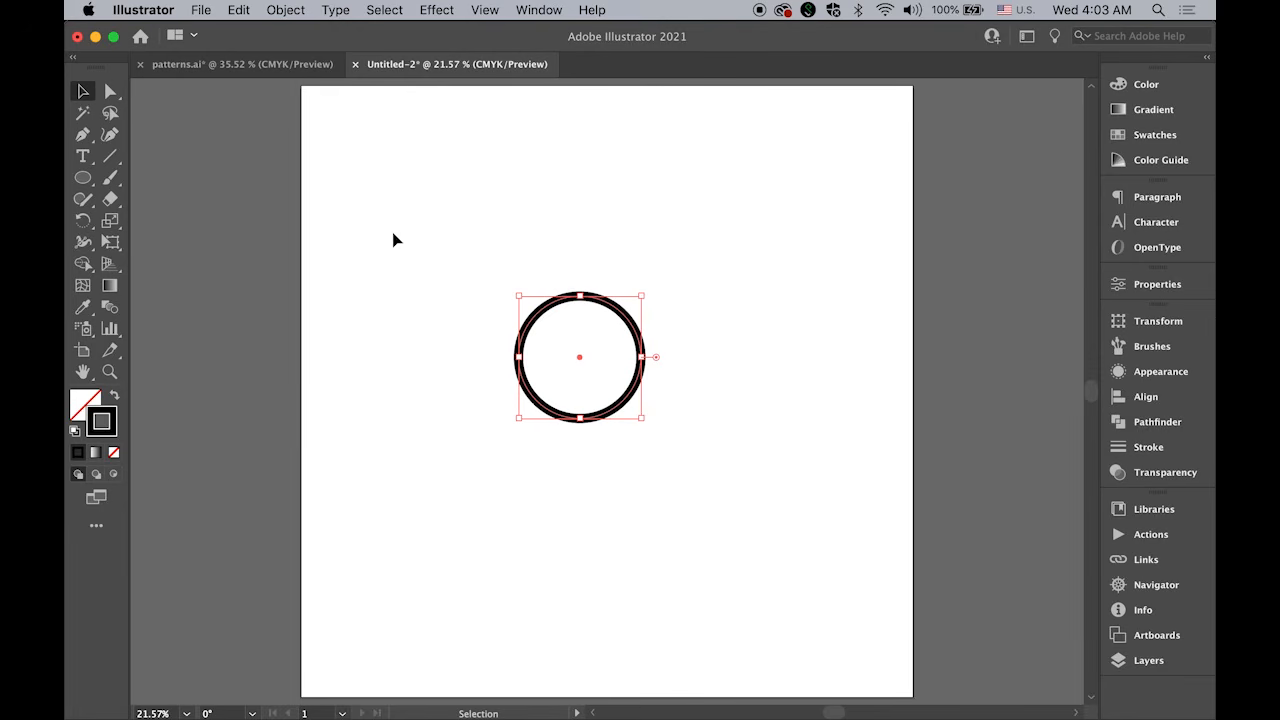
click(392, 245)
drag(610, 308, 632, 214)
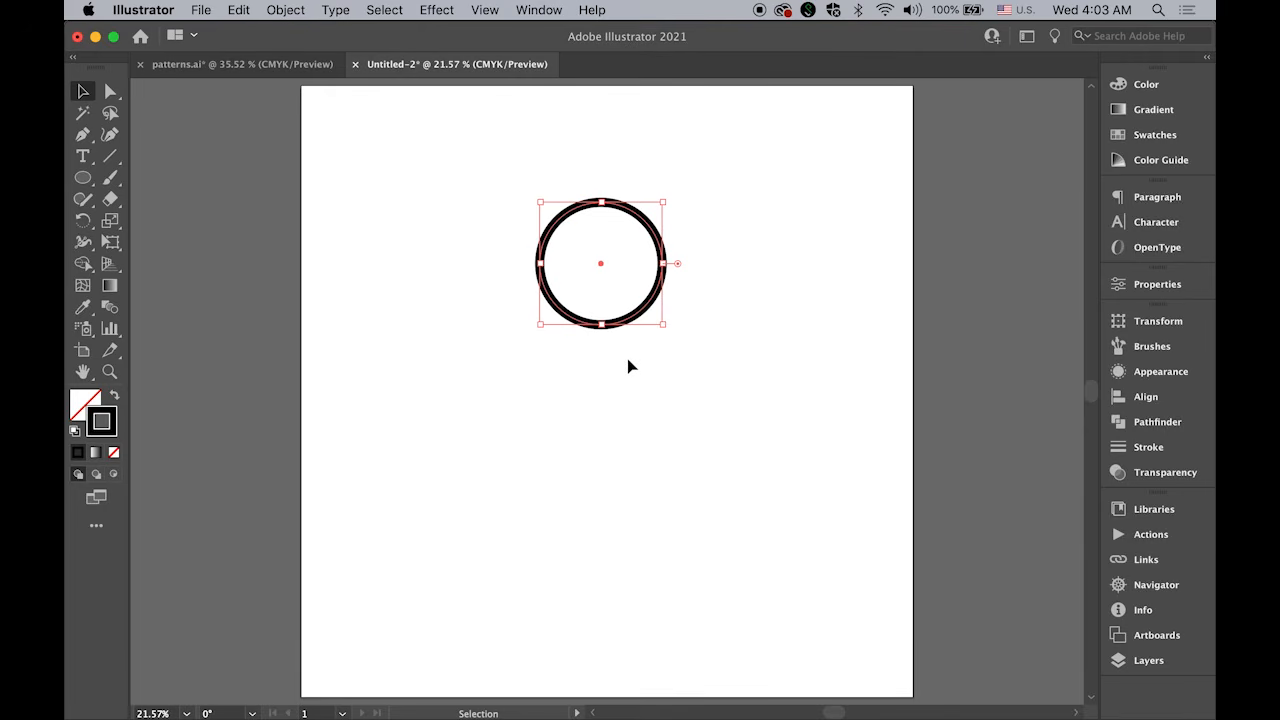
- Show the rulers and place vertical guides through the circle's centre and at about 820 px
drag(563, 209, 734, 371)
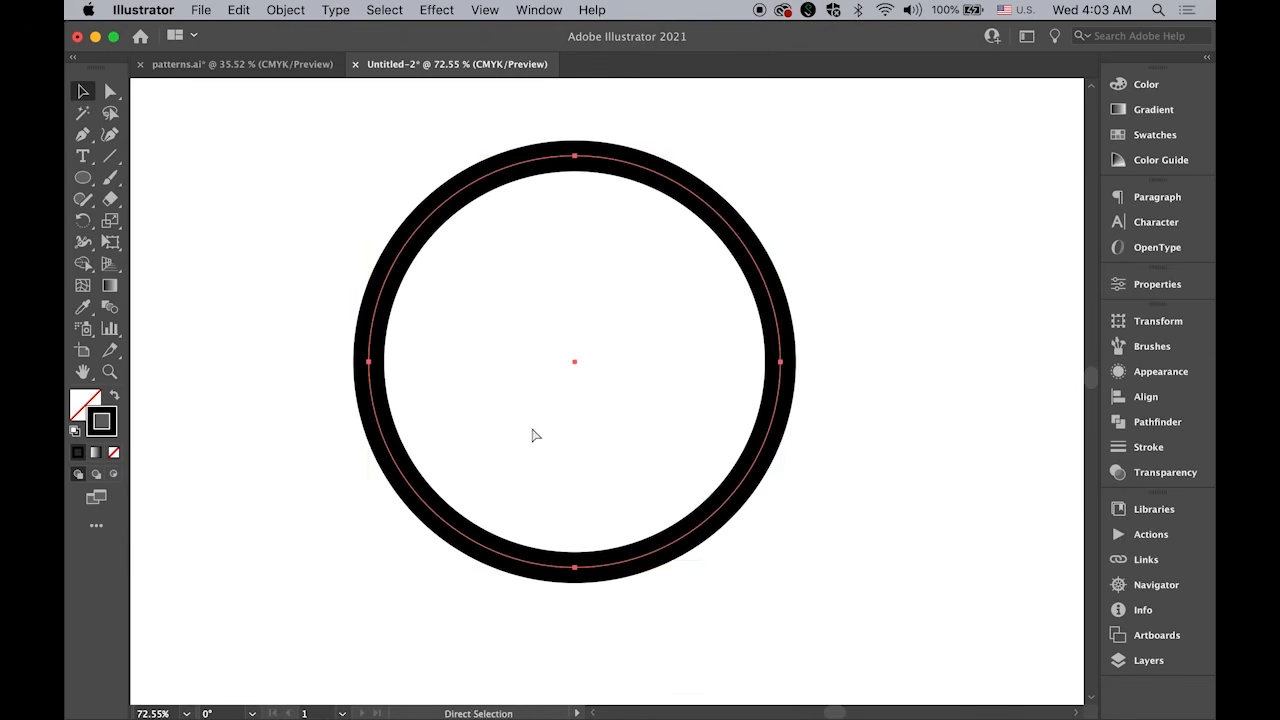
key(super+r)
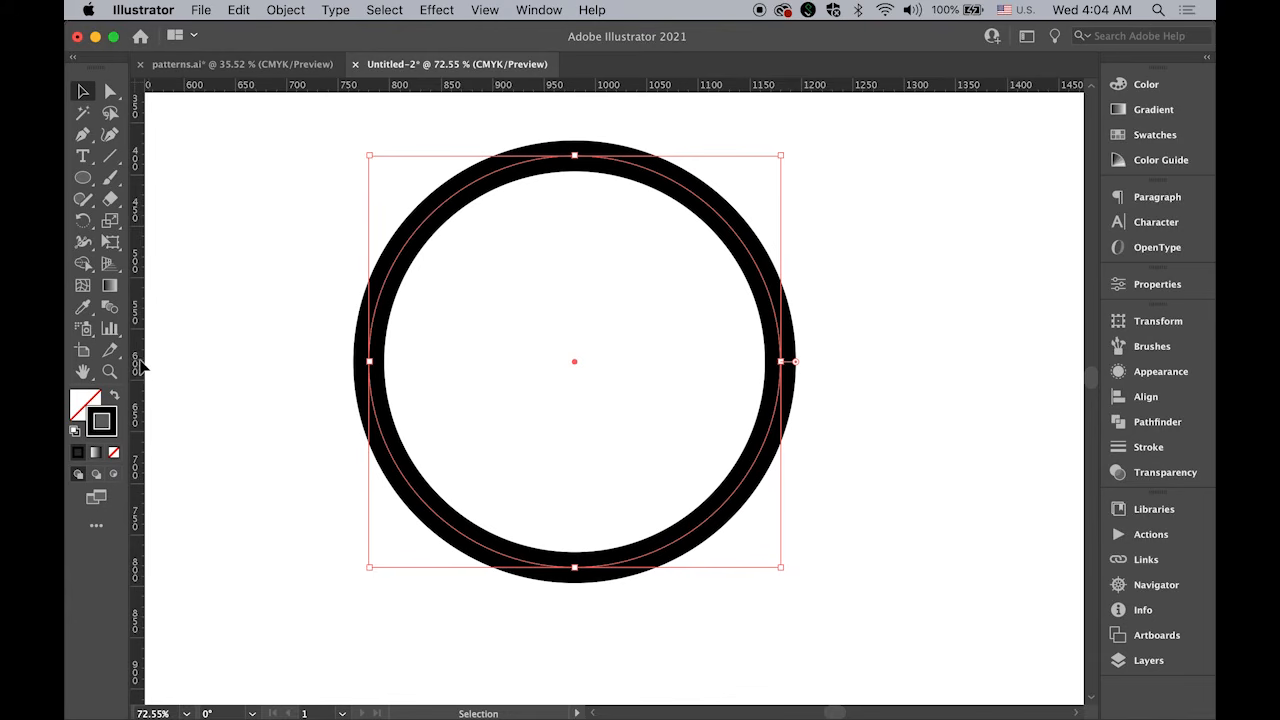
drag(140, 370, 576, 408)
drag(137, 599, 579, 645)
key(super+semicolon)
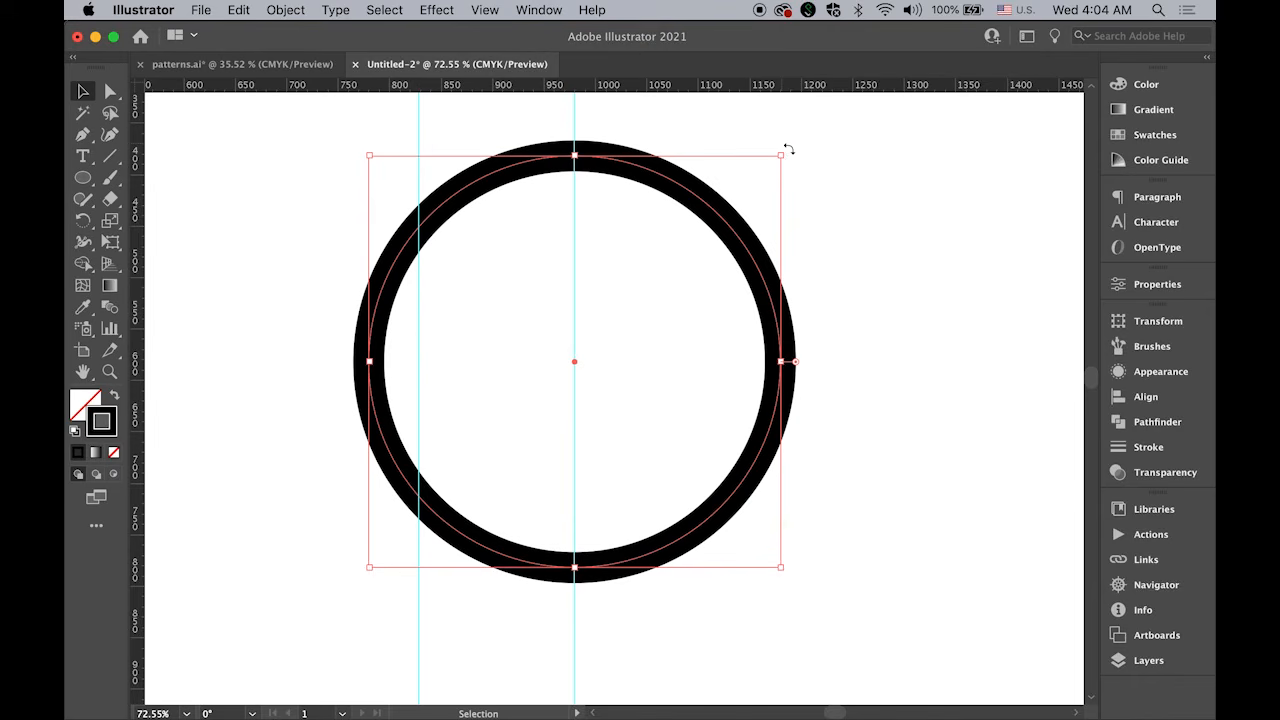
- Rotate the circle 45° and make a copy rotated 90° around a point on the central guide just below the circle
drag(788, 149, 856, 296)
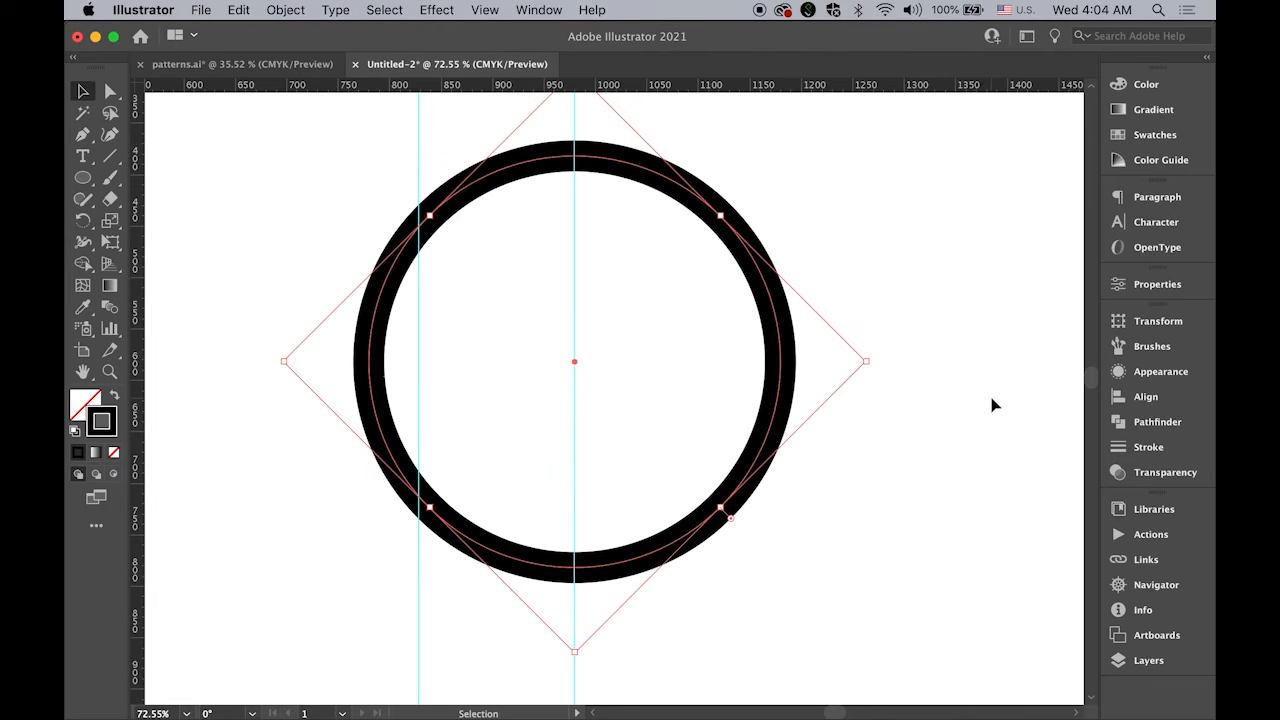
click(84, 220)
key(super)
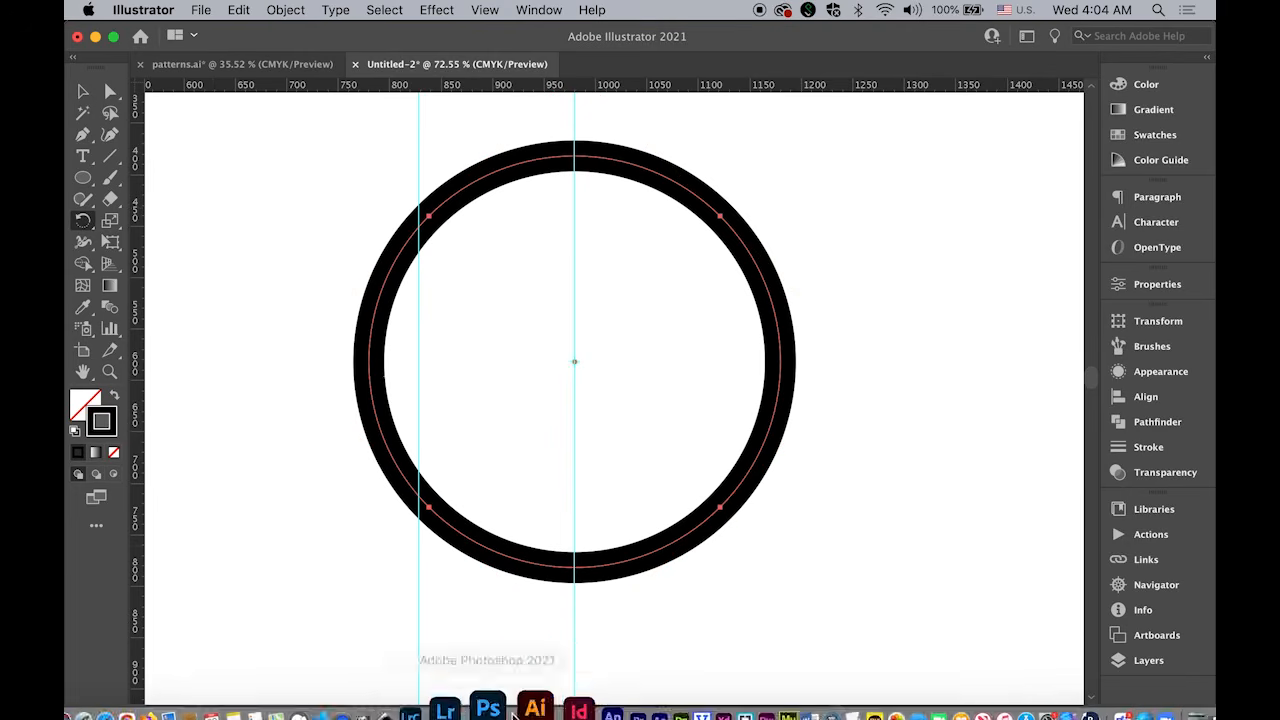
alt+super+click(634, 569)
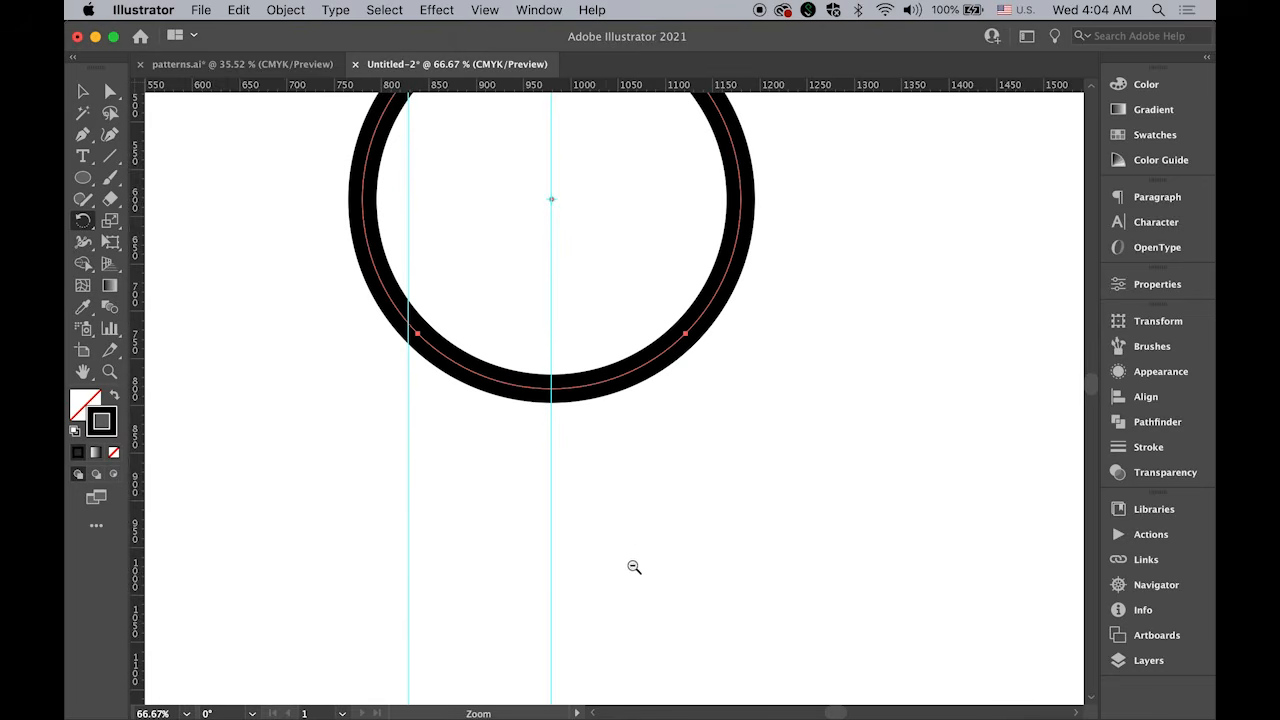
alt+super+click(613, 345)
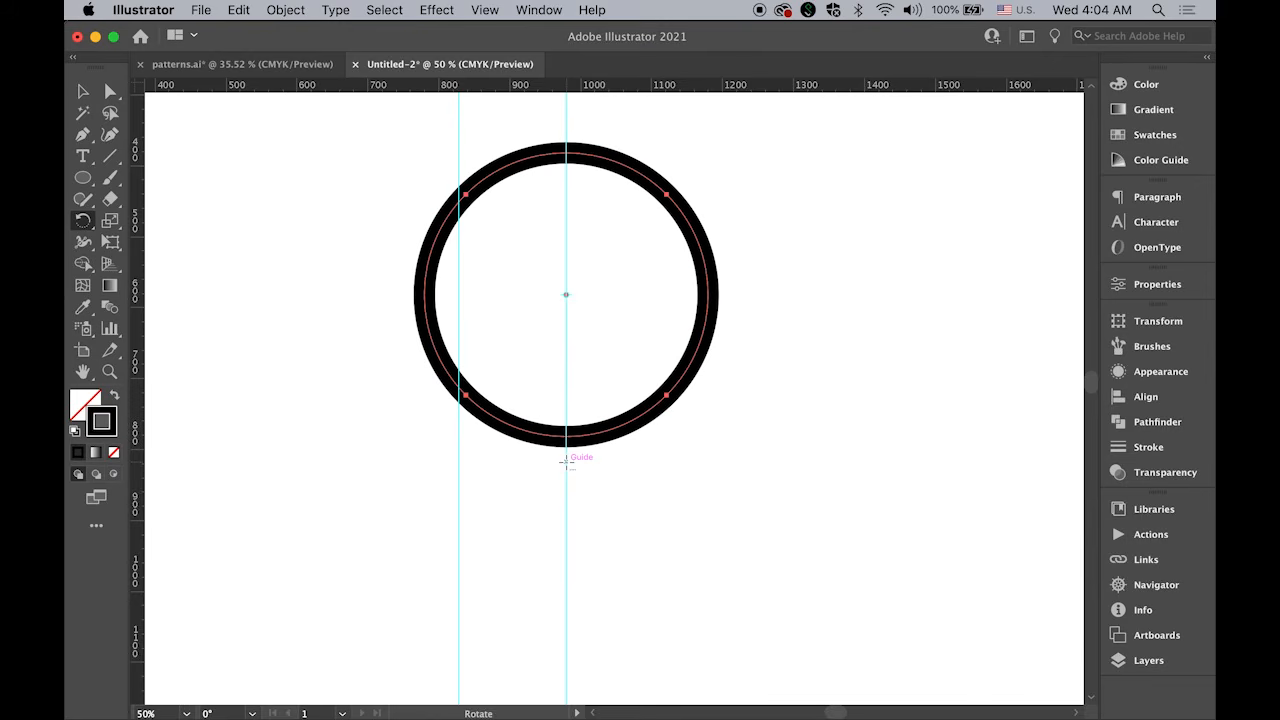
alt+click(565, 461)
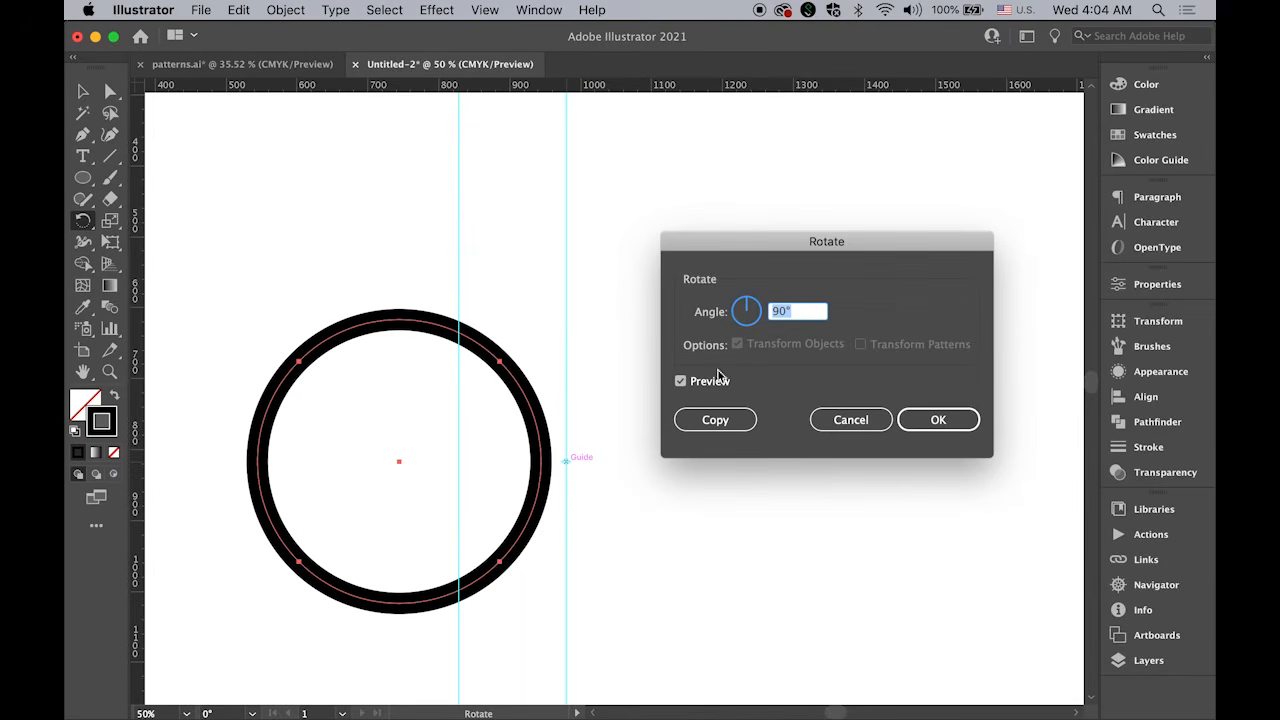
click(719, 420)
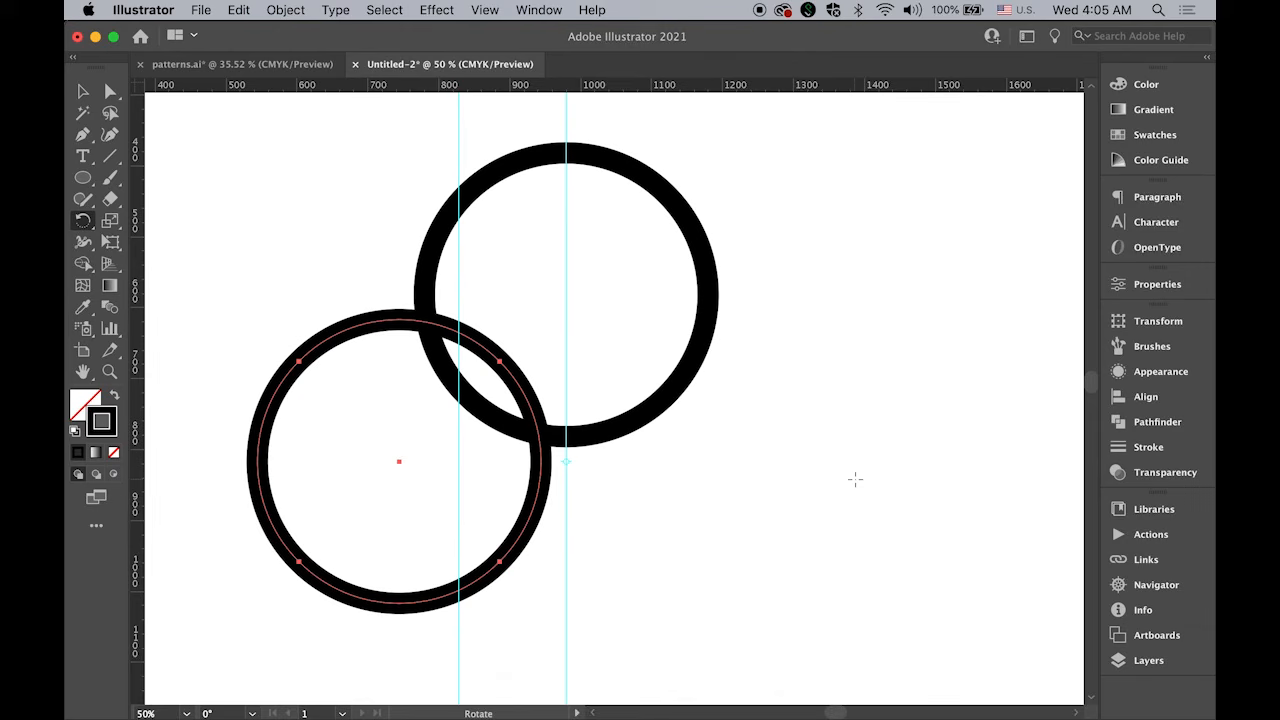
- Repeat the rotated copy twice to complete a ring of four overlapping circles, deselect, and hide the guides
key(v)
key(super+d)
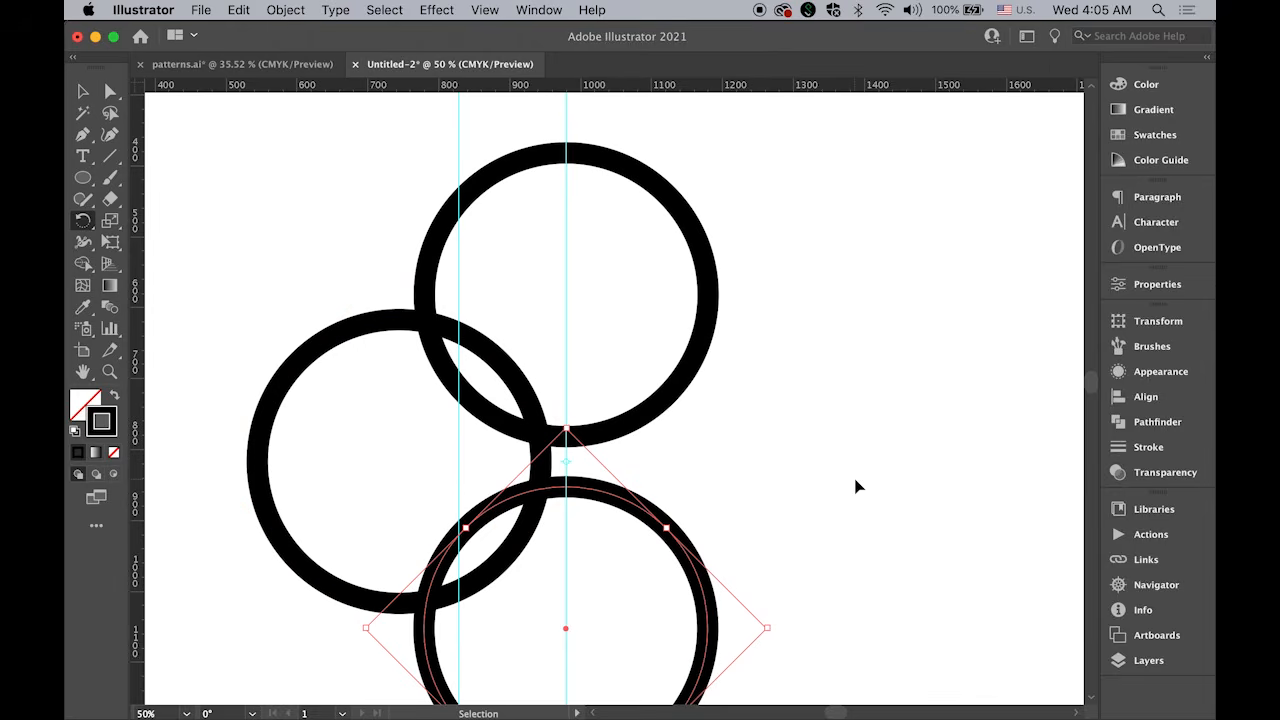
key(super+d)
key(r)
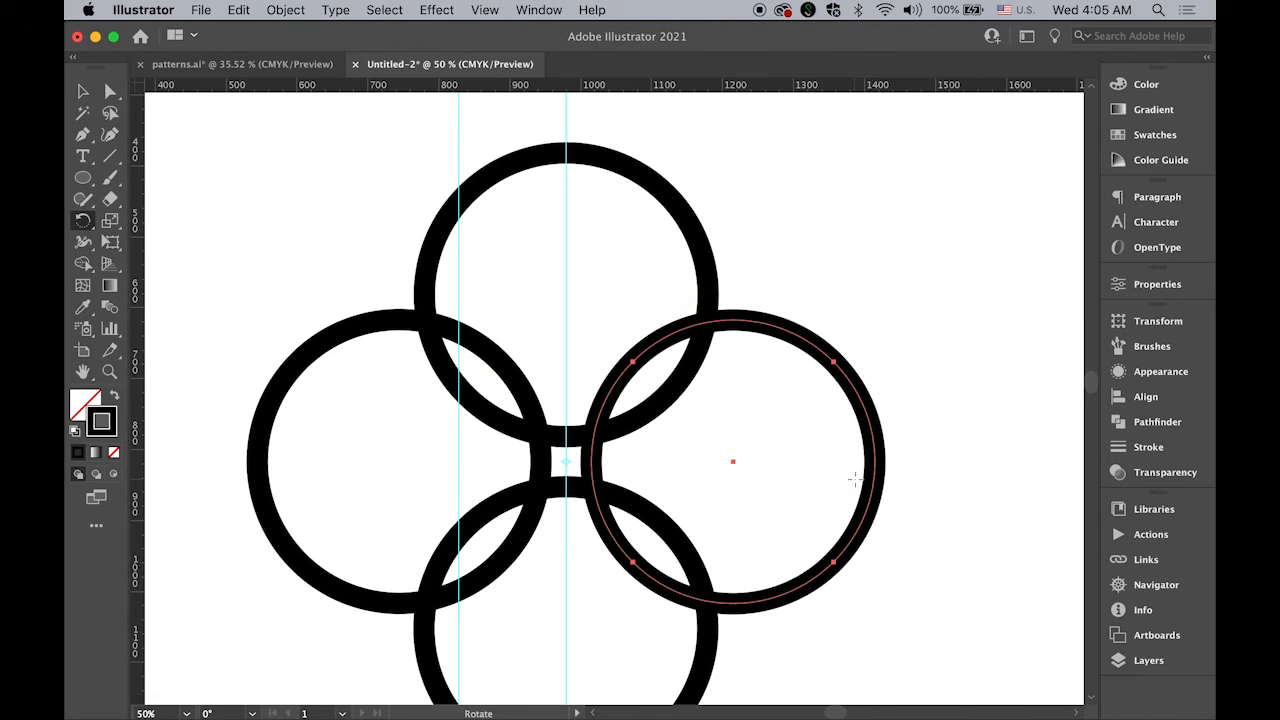
key(v)
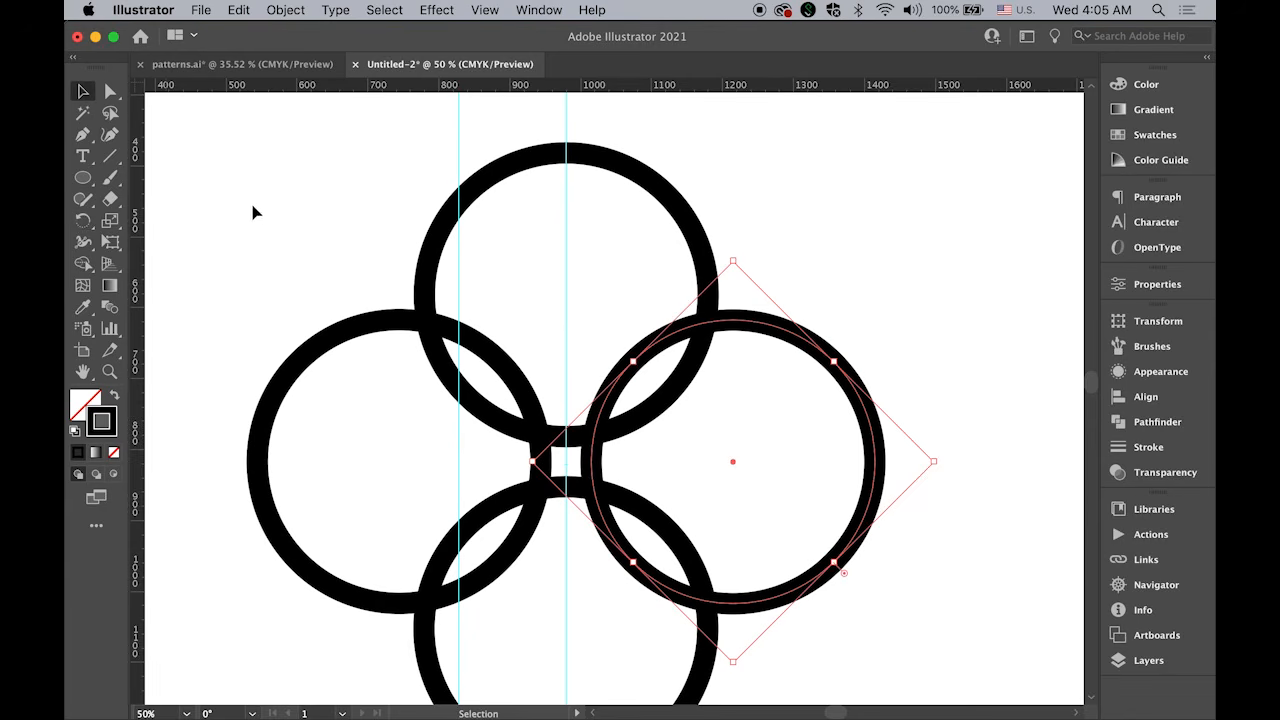
click(307, 212)
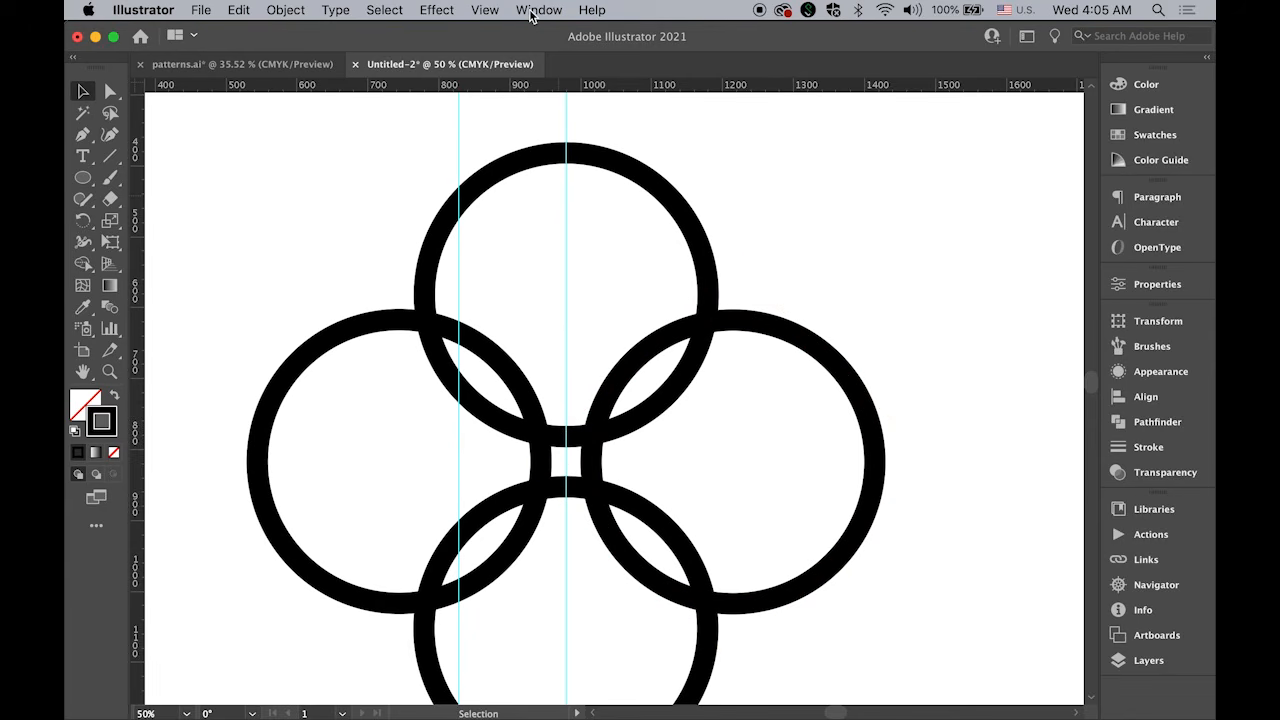
key(super+semicolon)
- Rotate all four overlapping circles together by 45° into a two-by-two arrangement and deselect them
key(super+alt+space)
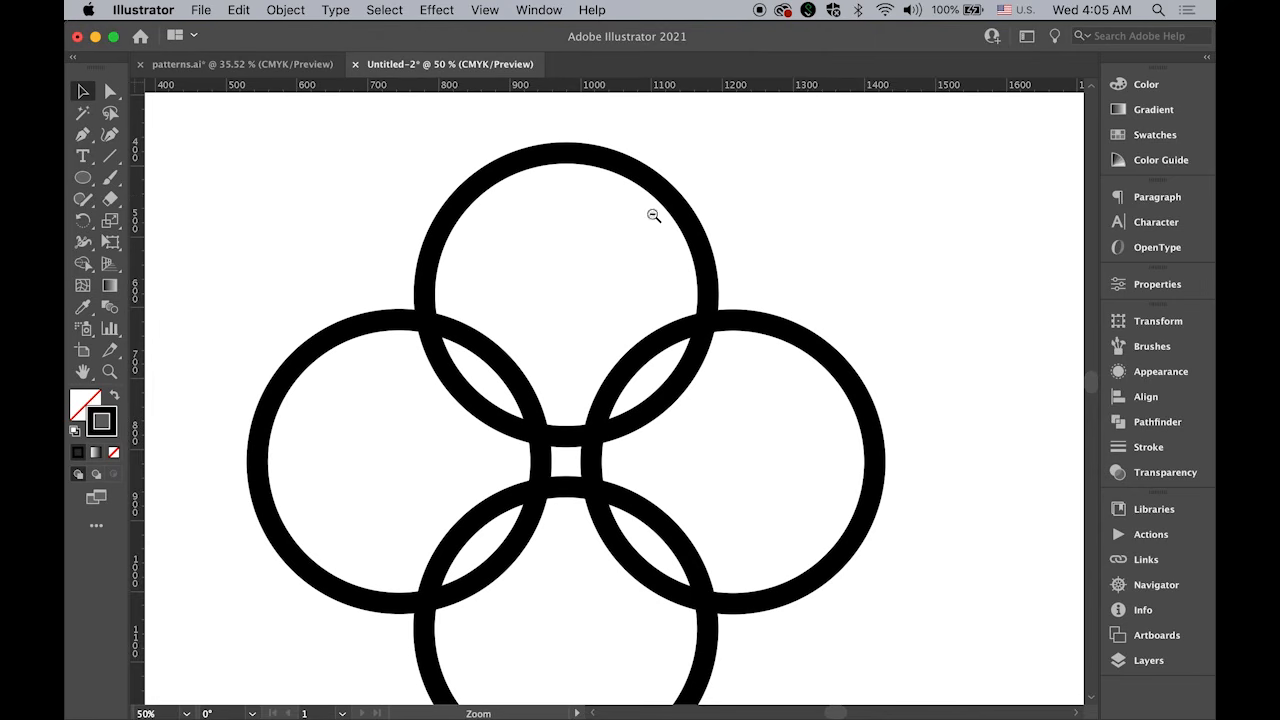
drag(694, 347, 596, 292)
key(space)
drag(608, 351, 568, 314)
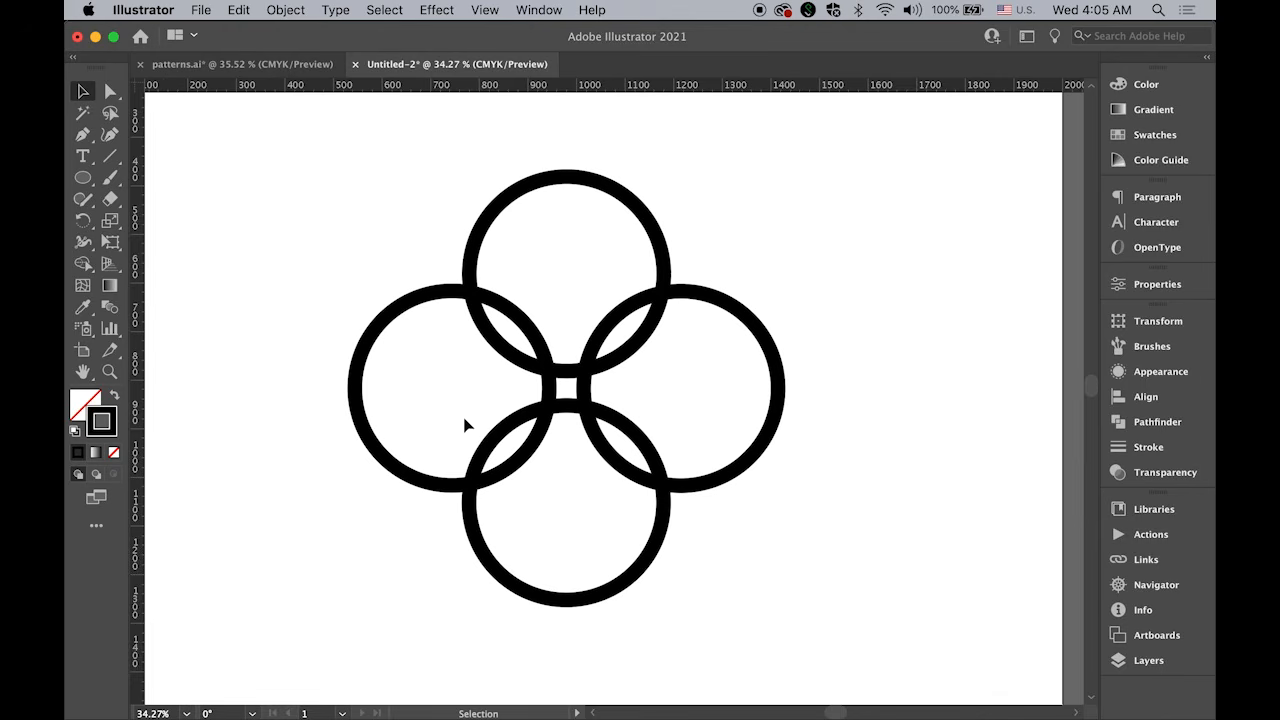
click(578, 180)
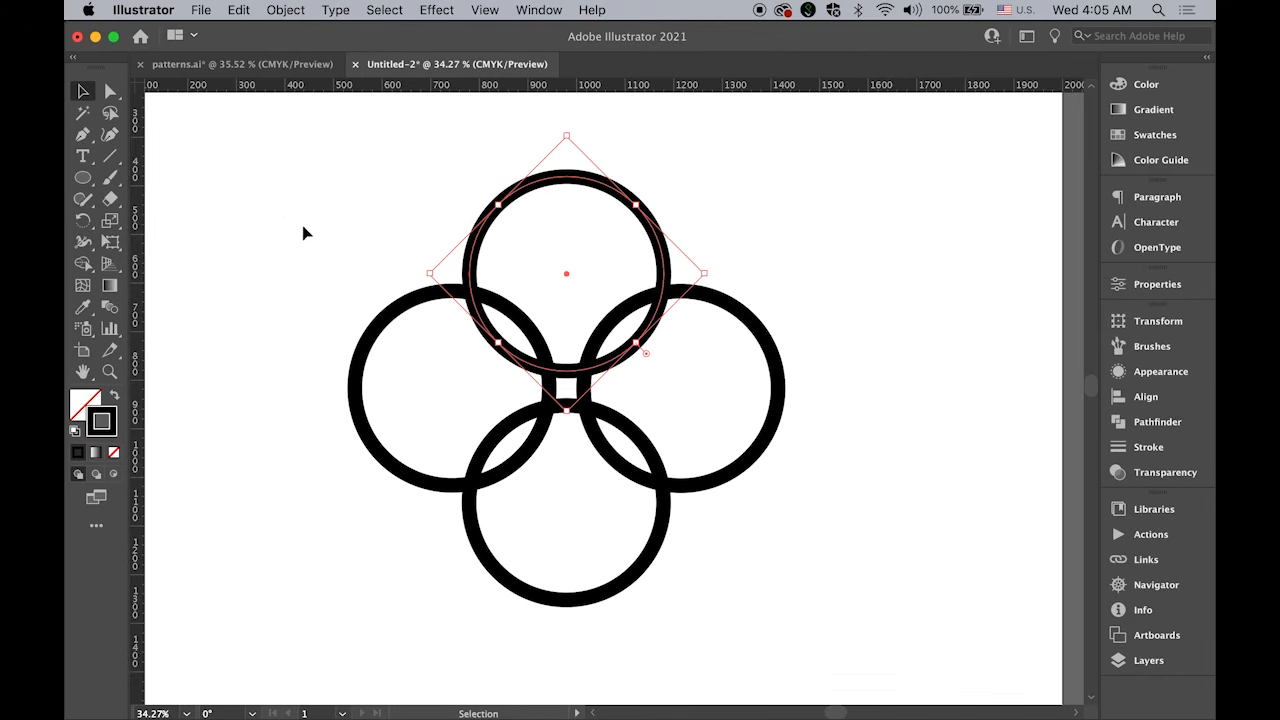
drag(254, 190, 790, 600)
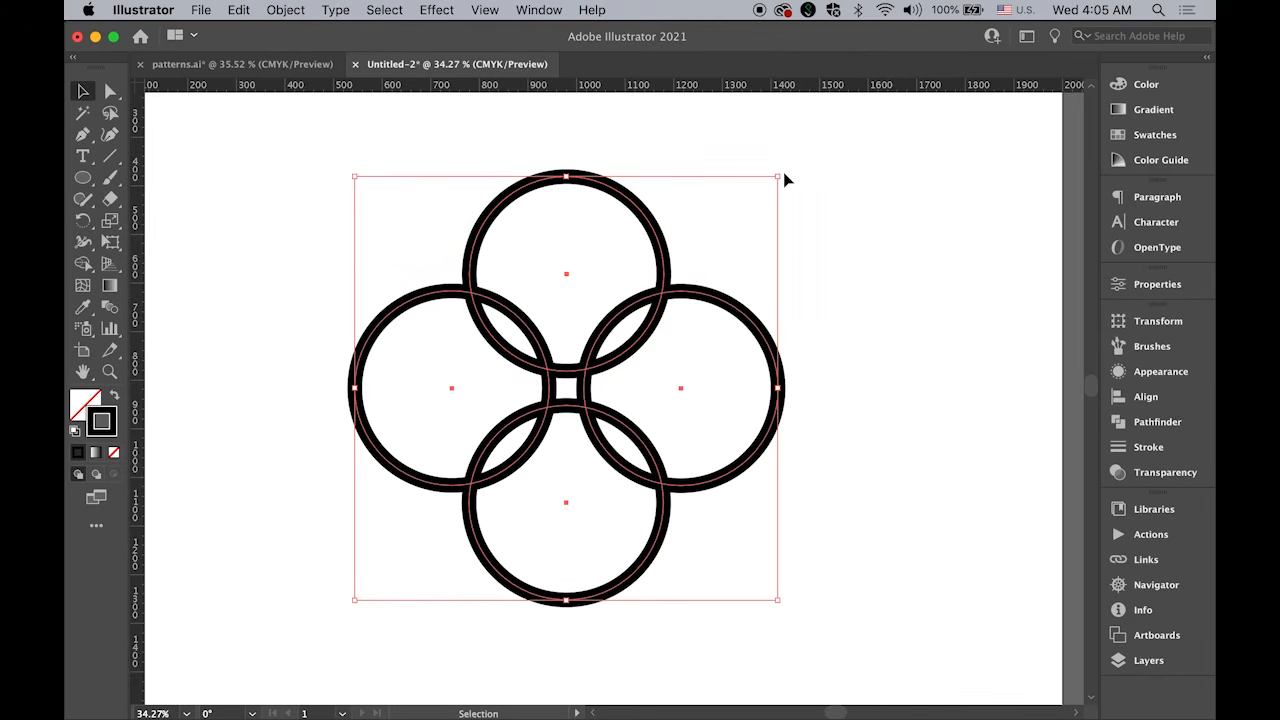
drag(800, 189, 868, 328)
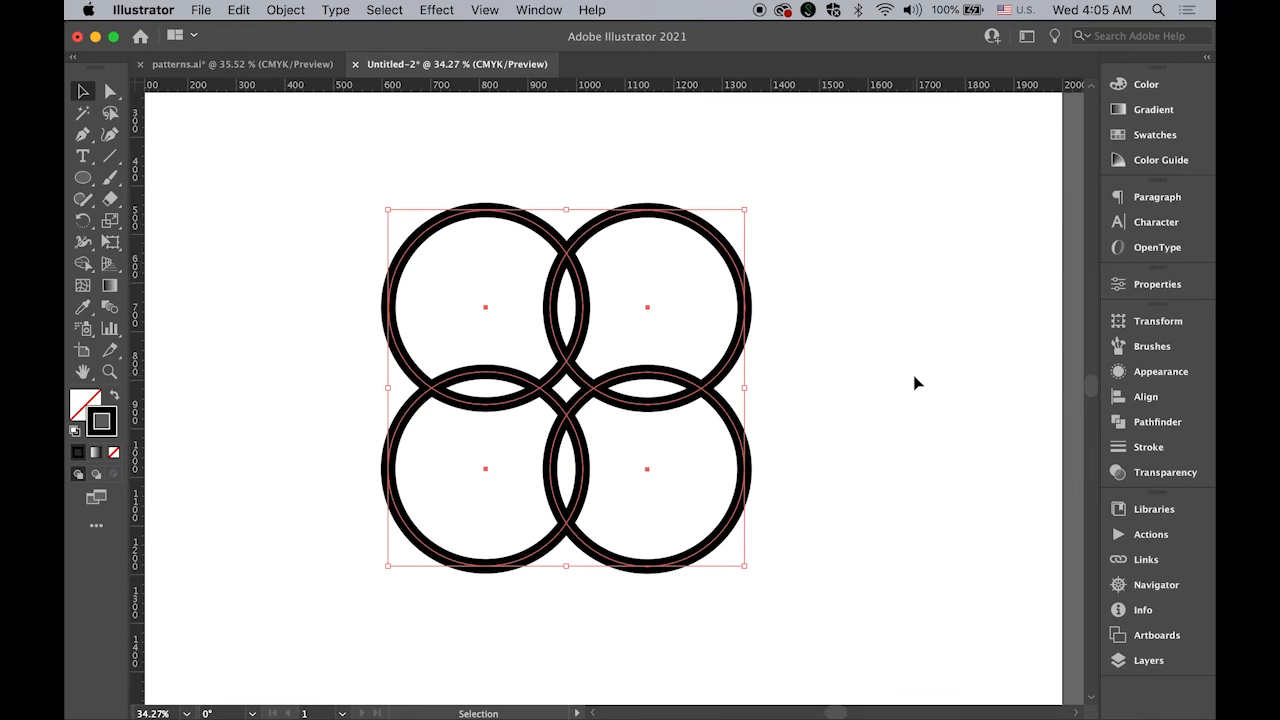
click(845, 460)
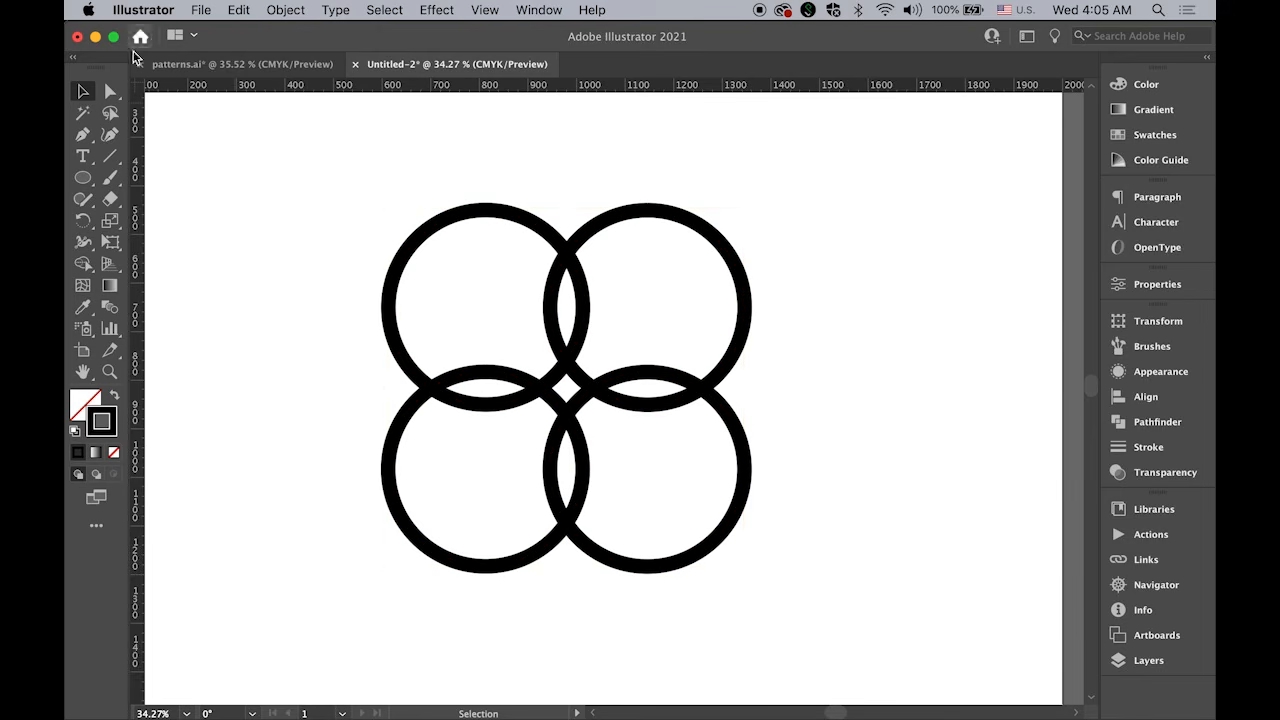
- Delete the top and right anchor points of the upper-right circle and the right and bottom ones of the lower-right circle, leaving inner quarter arcs
click(111, 92)
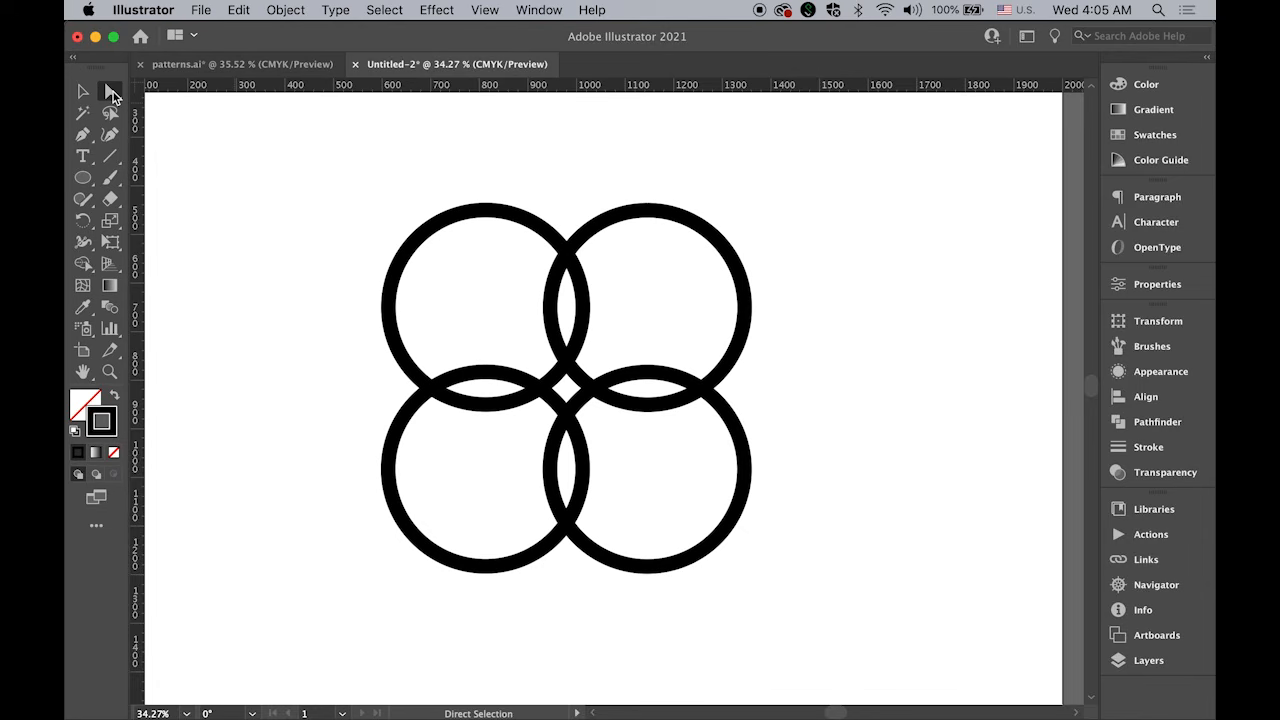
click(688, 224)
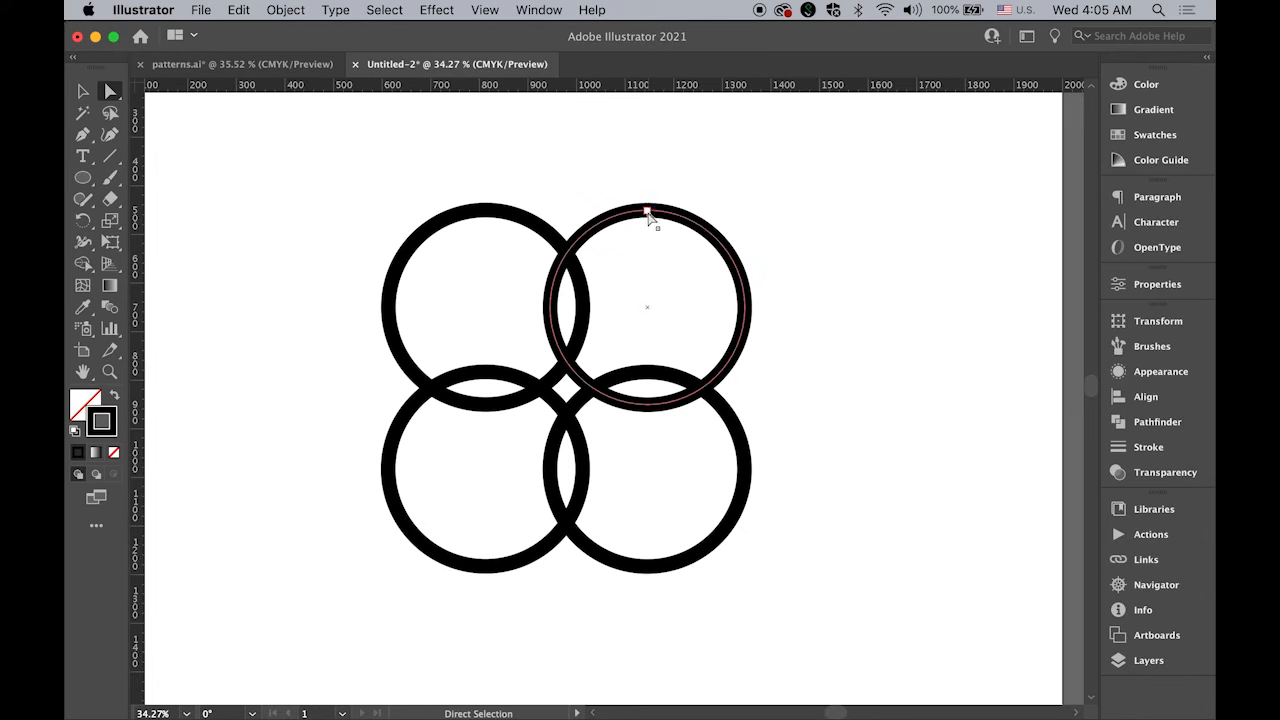
click(648, 212)
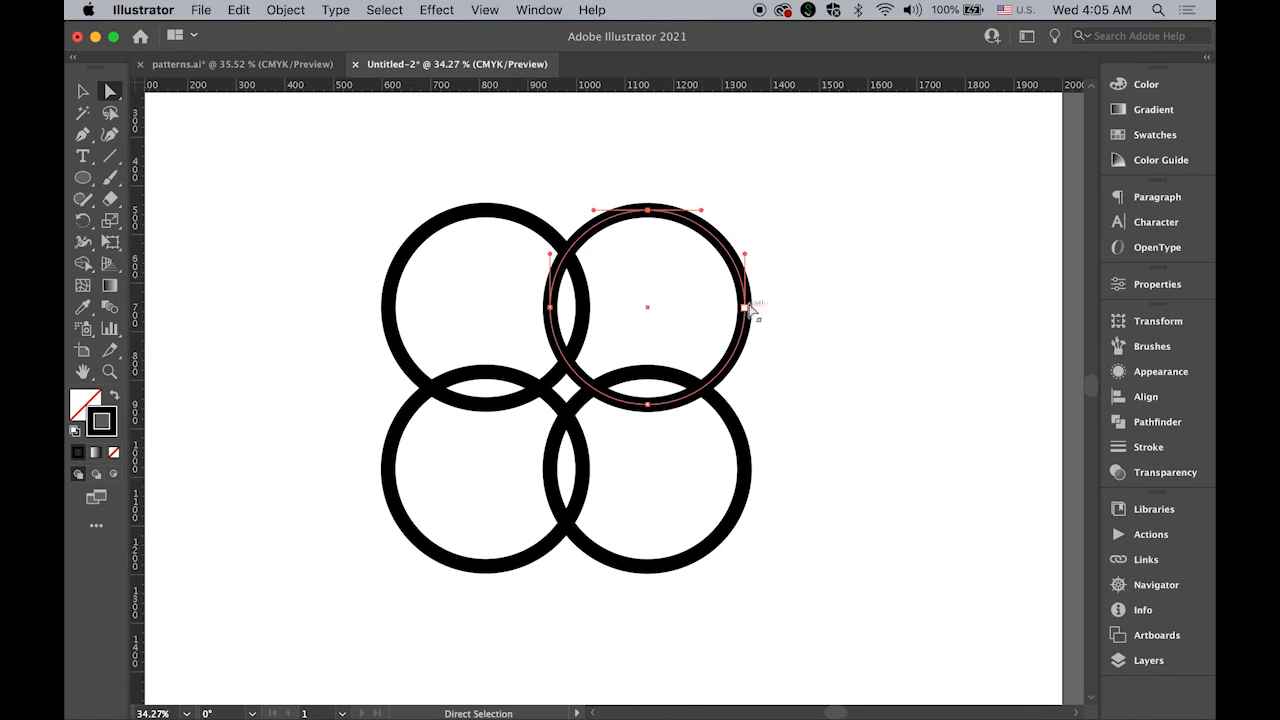
click(746, 307)
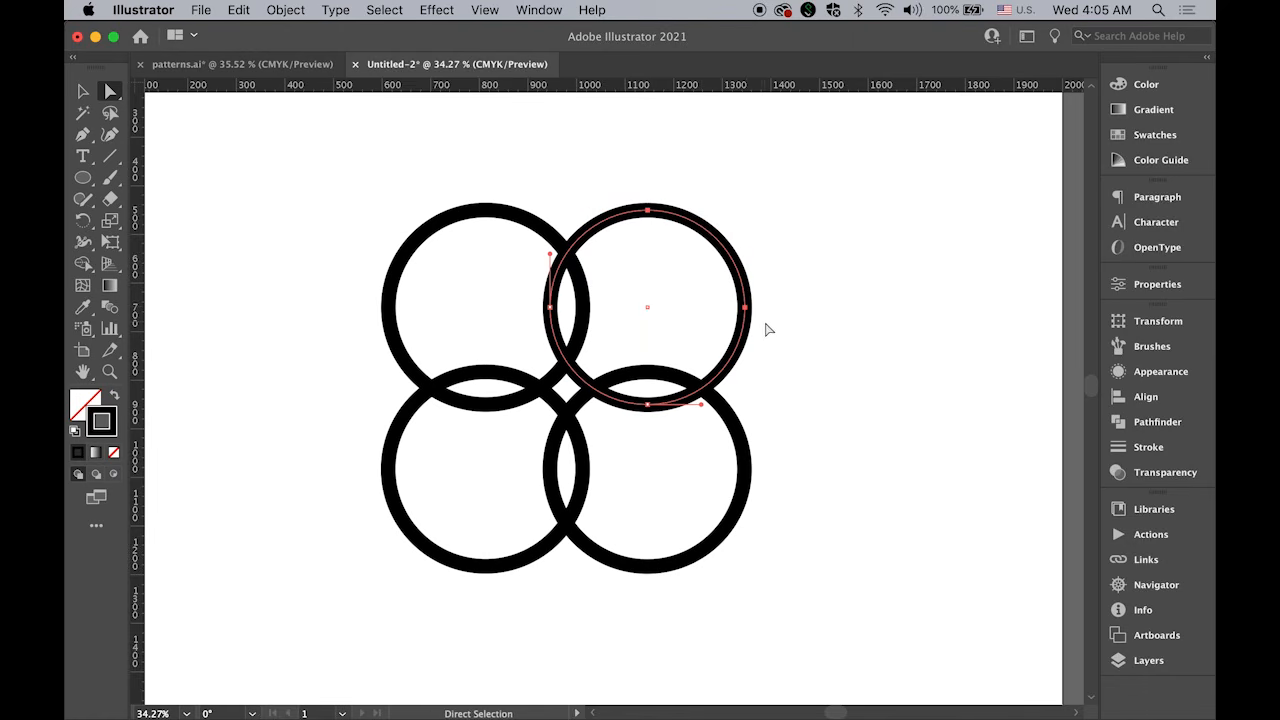
key(Delete)
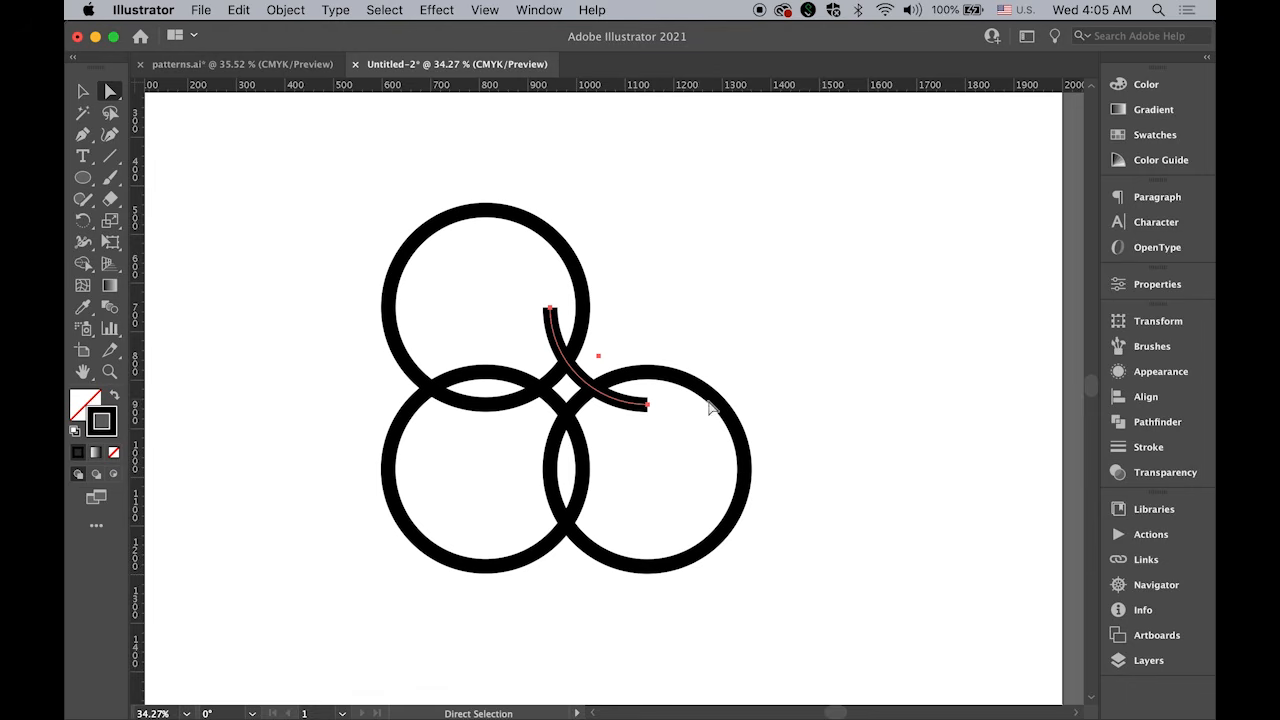
click(746, 470)
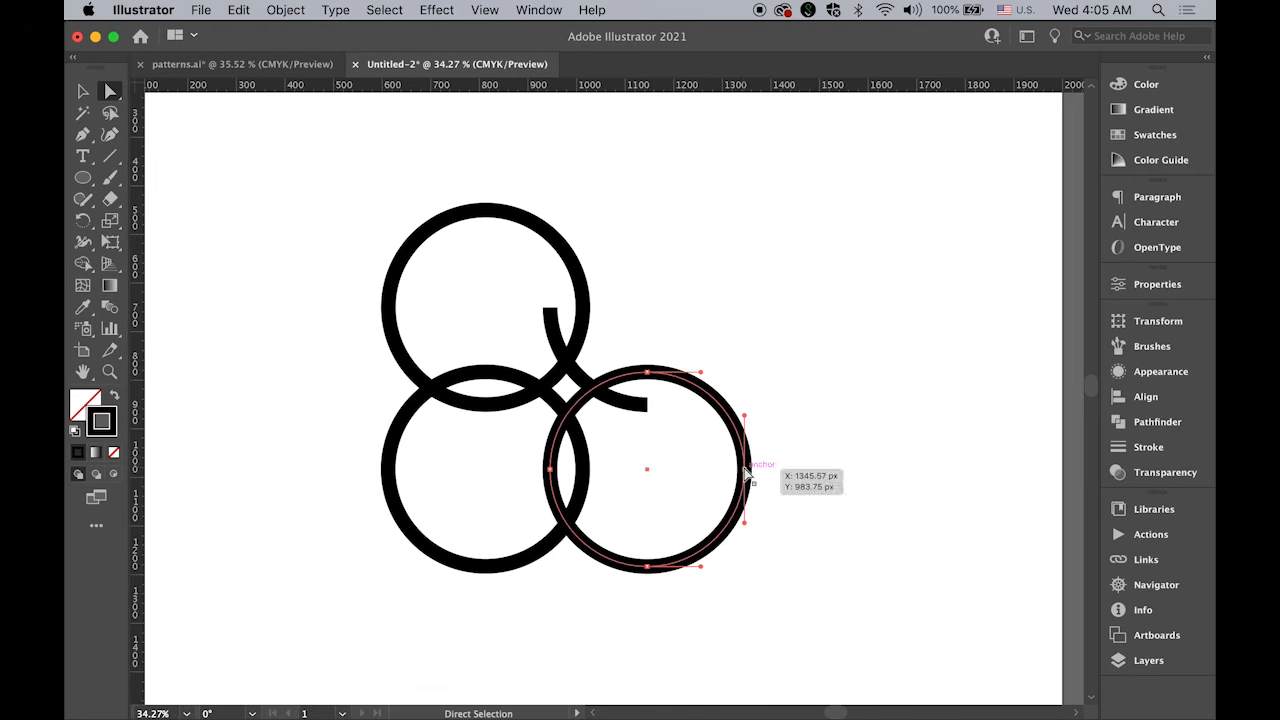
shift+click(648, 567)
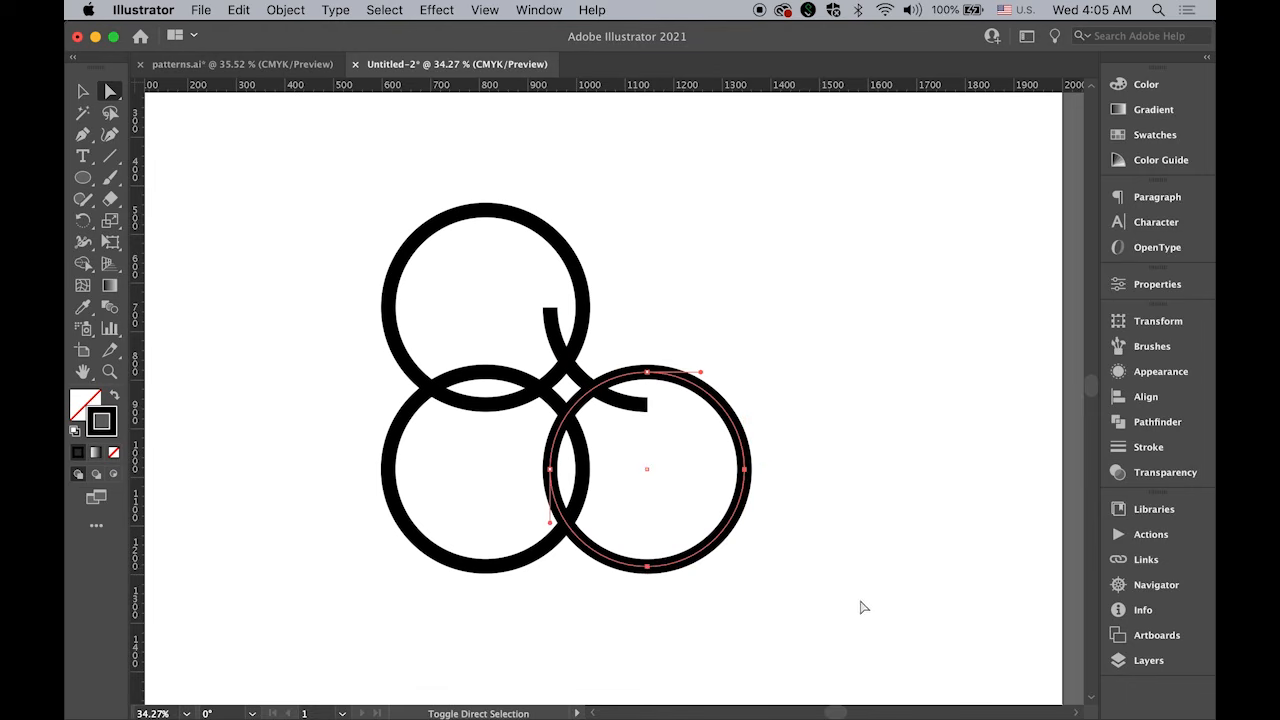
key(Delete)
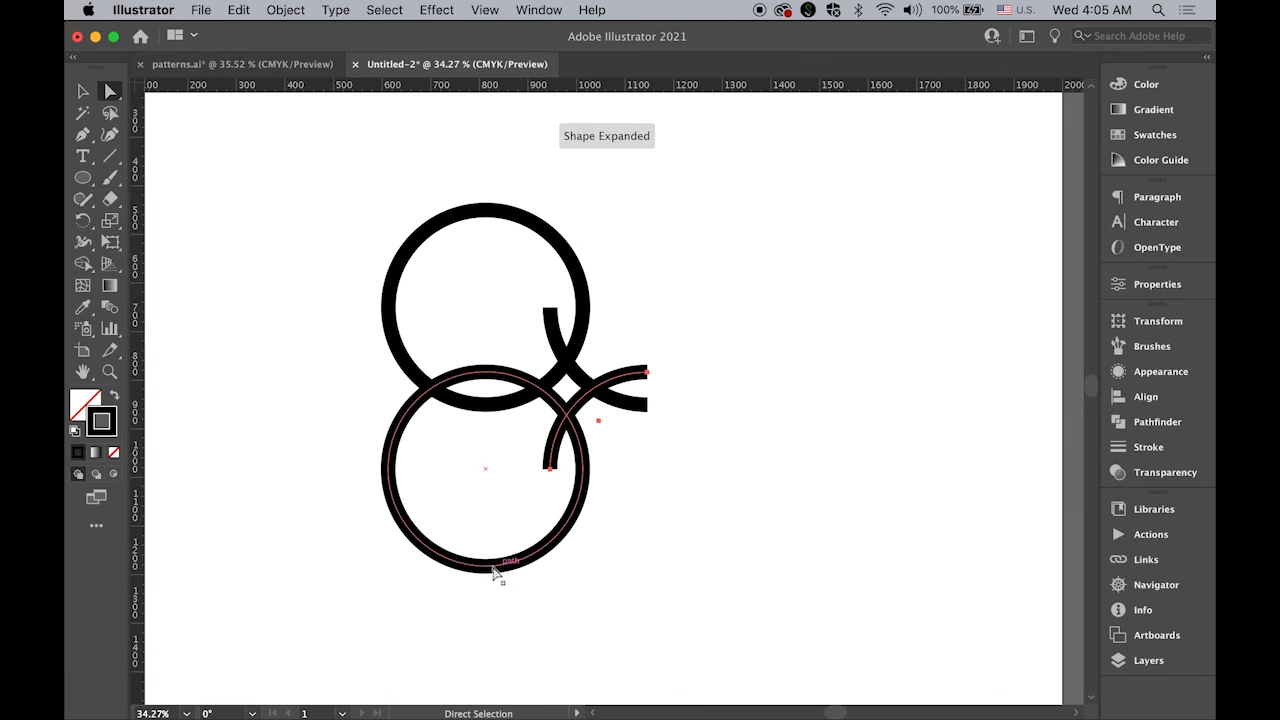
- Delete the outer two anchor points of the lower-left and upper-left circles, leaving only their inner quarter arcs, and deselect
click(489, 567)
shift+click(388, 470)
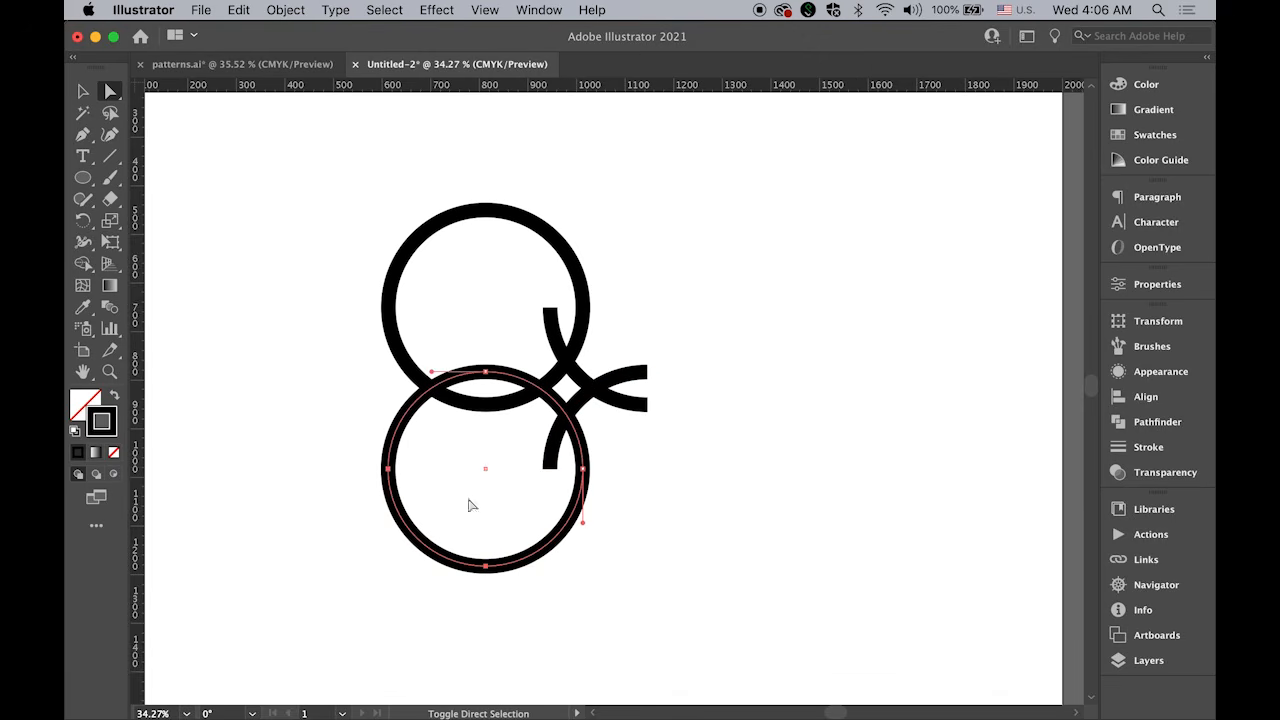
key(Delete)
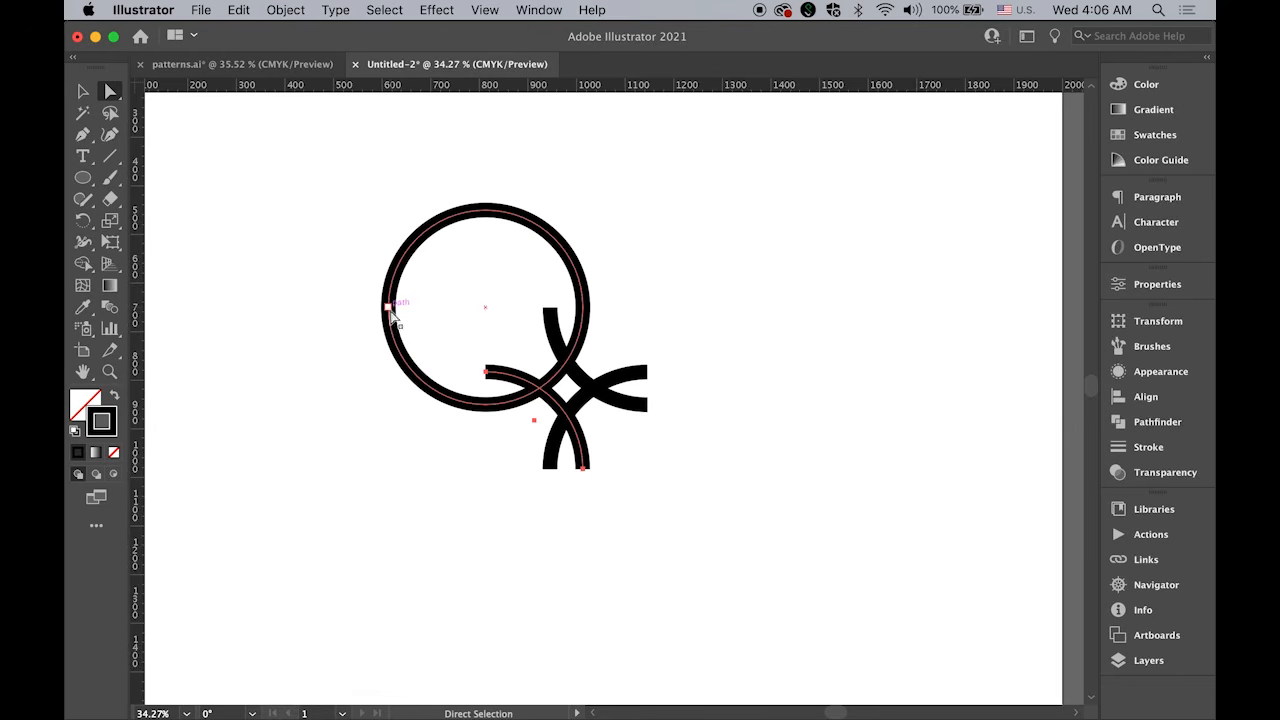
click(389, 308)
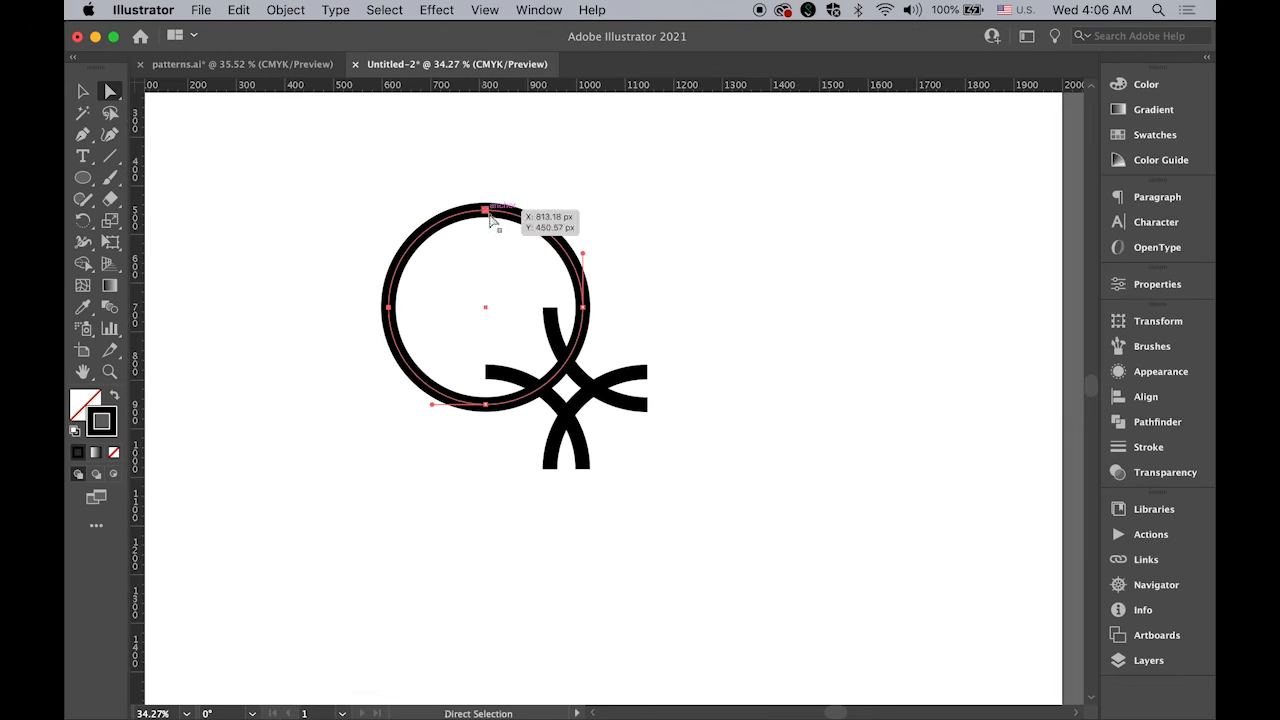
key(Delete)
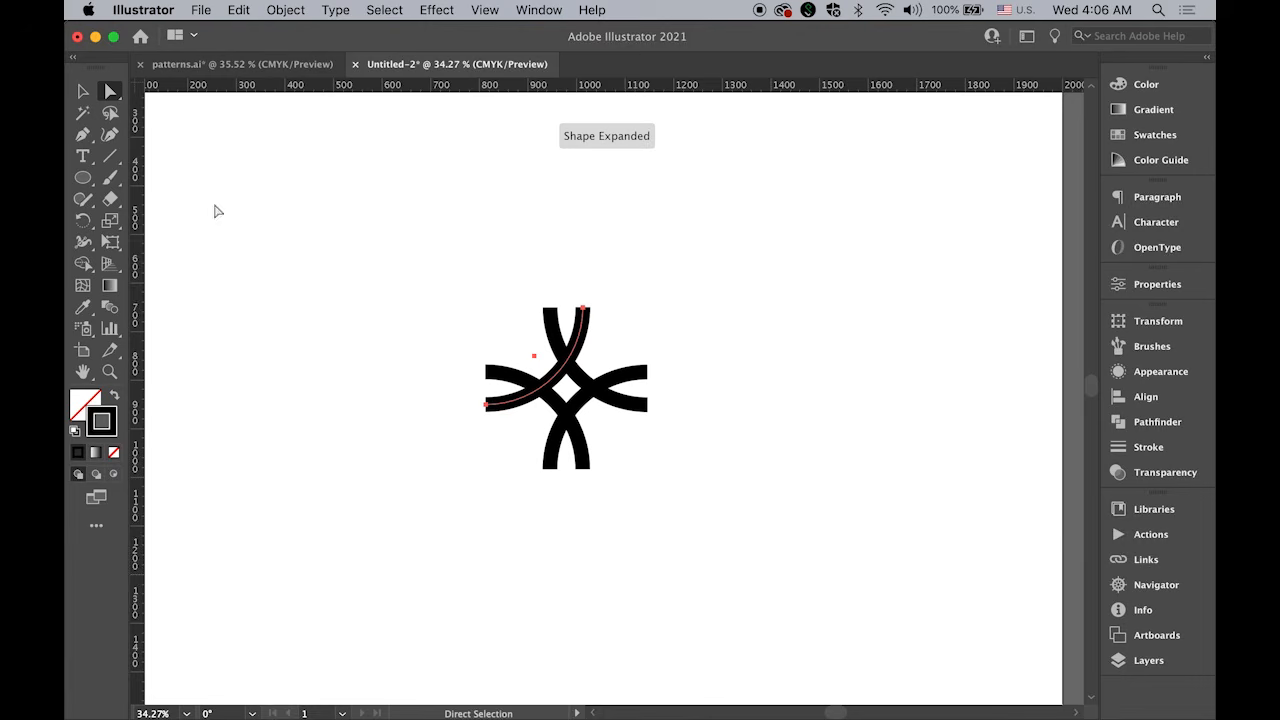
key(v)
click(404, 266)
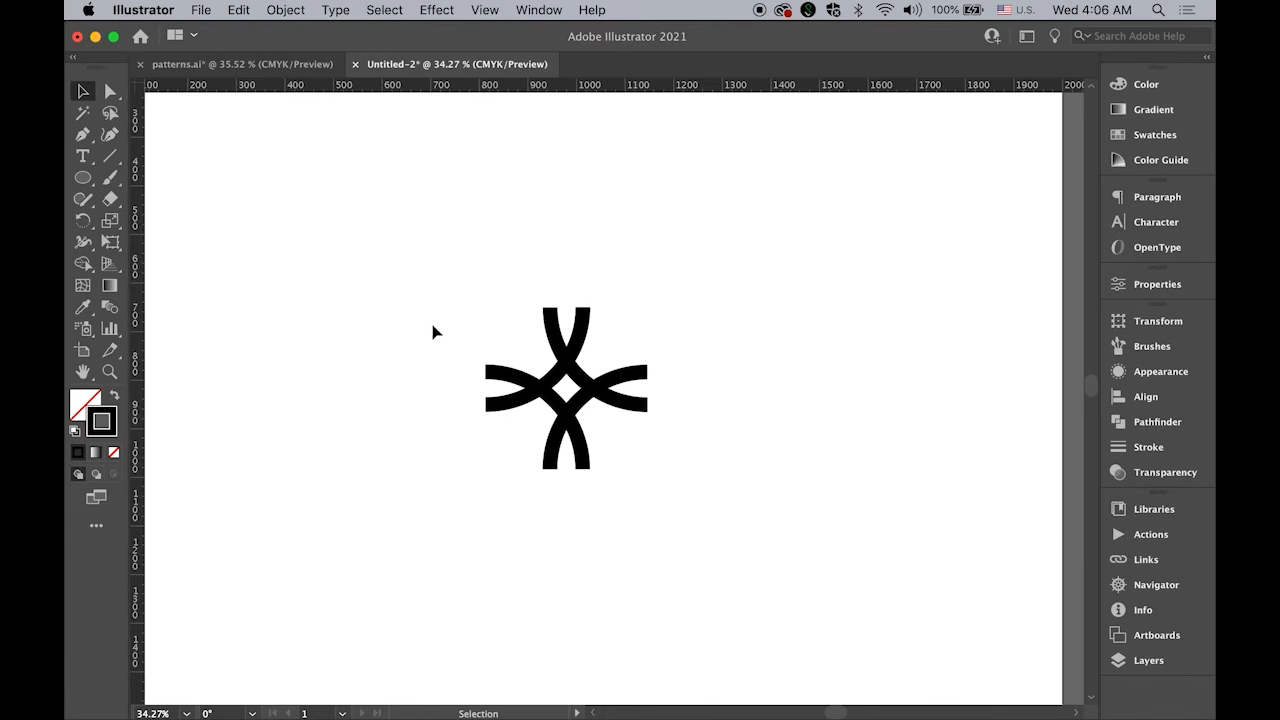
- Select all four crossing arcs and expand their fill and stroke into outlined shapes
double_click(83, 371)
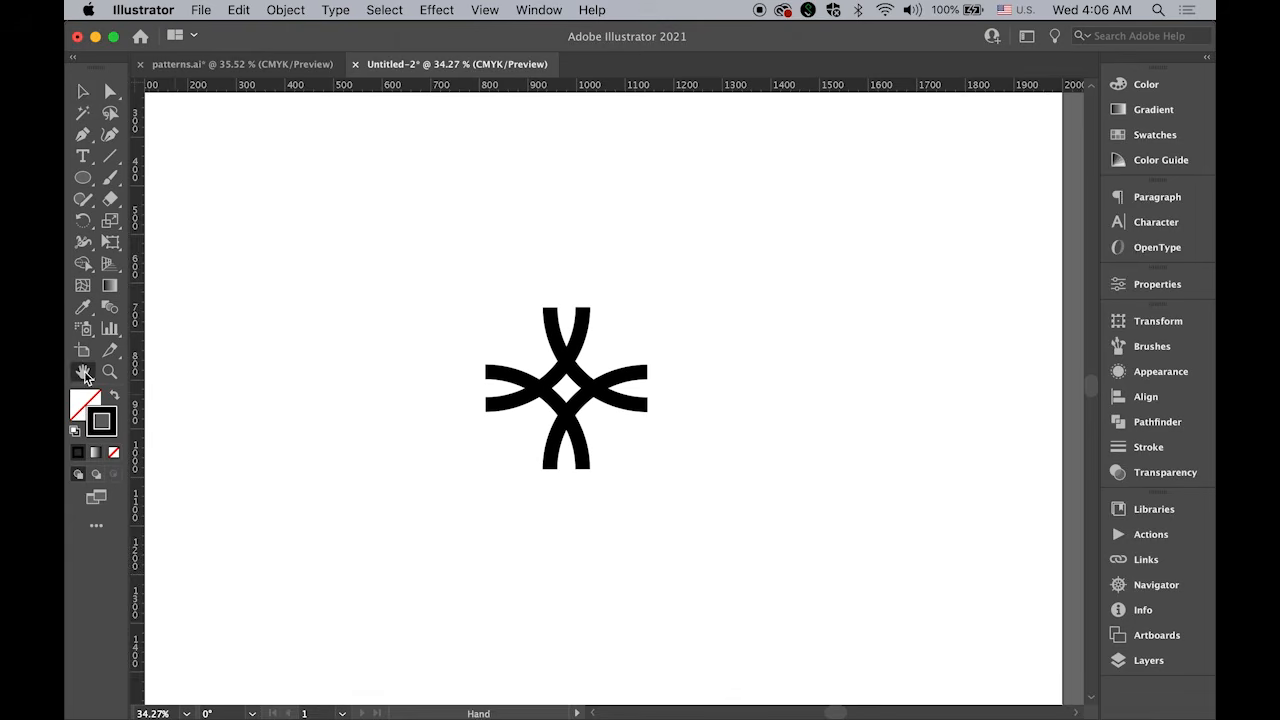
key(v)
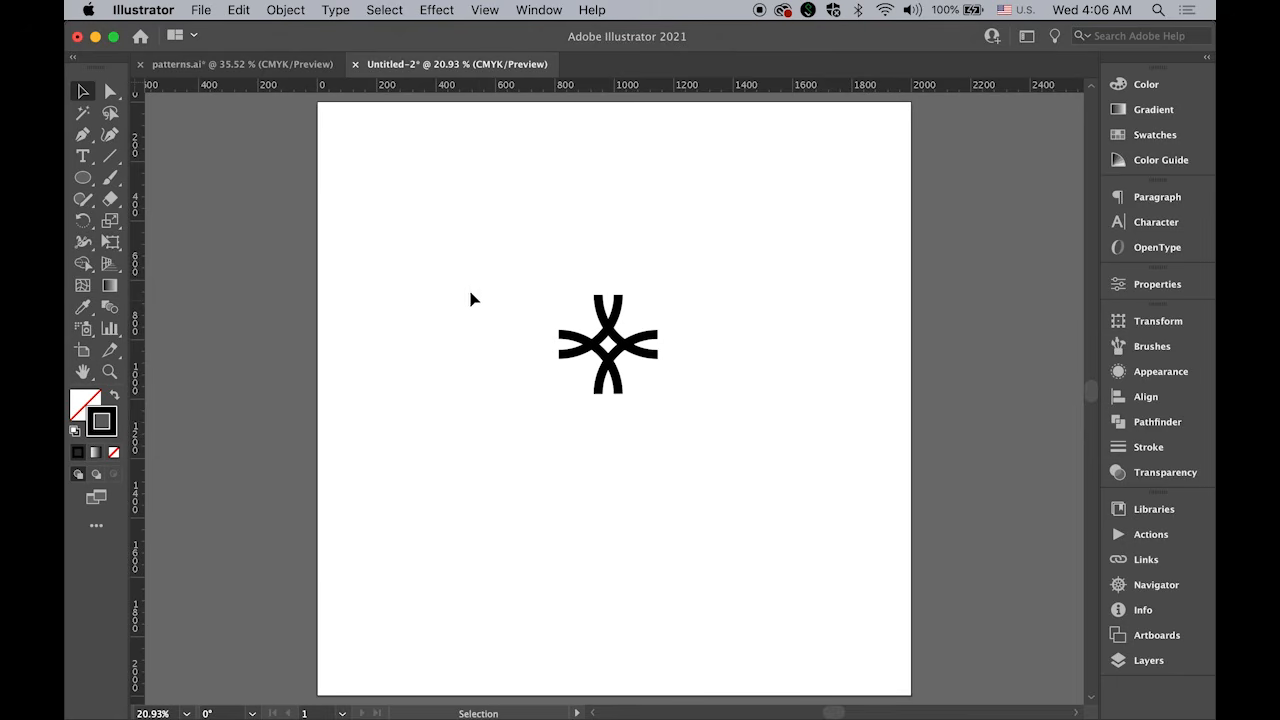
key(space)
drag(569, 284, 556, 352)
drag(386, 277, 646, 357)
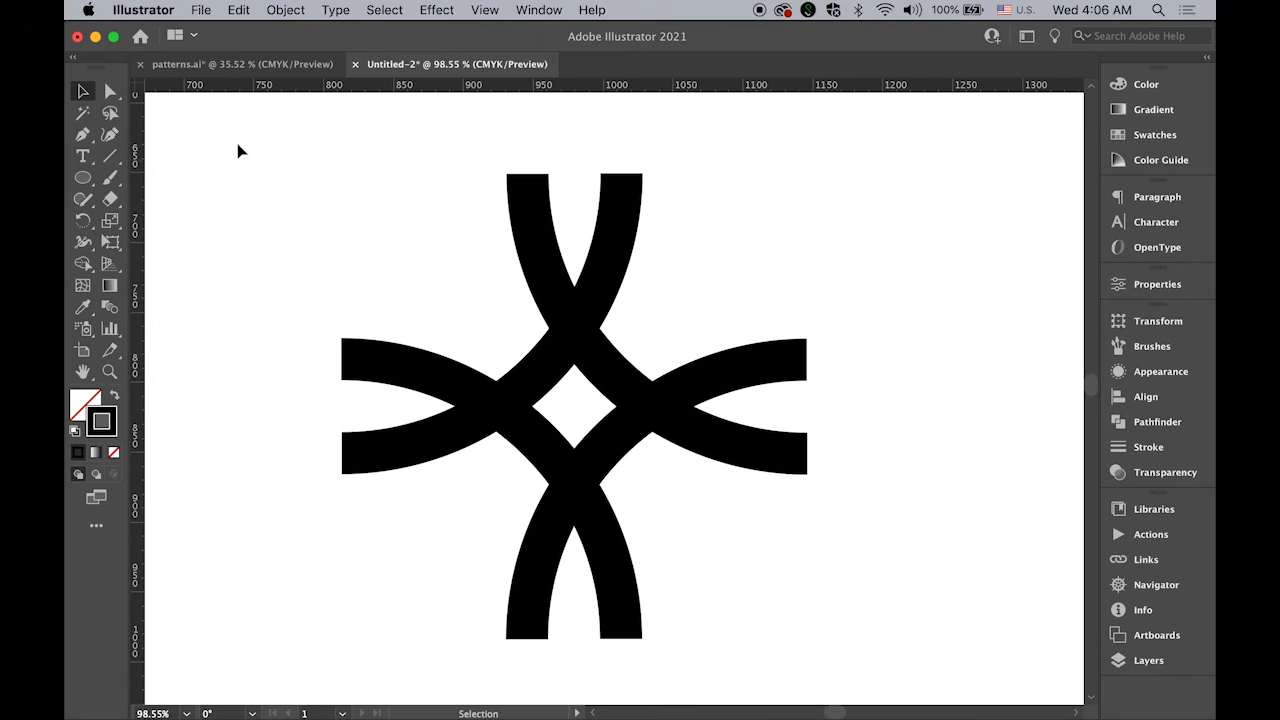
drag(272, 200, 766, 557)
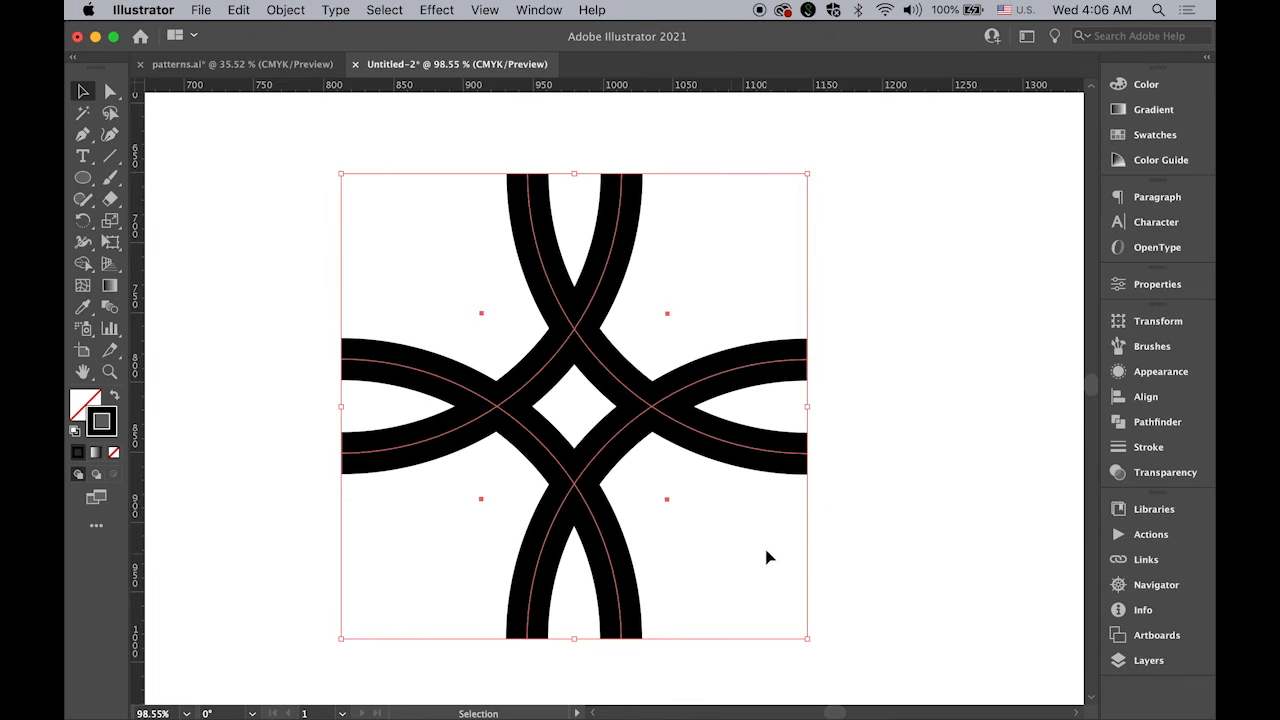
click(284, 10)
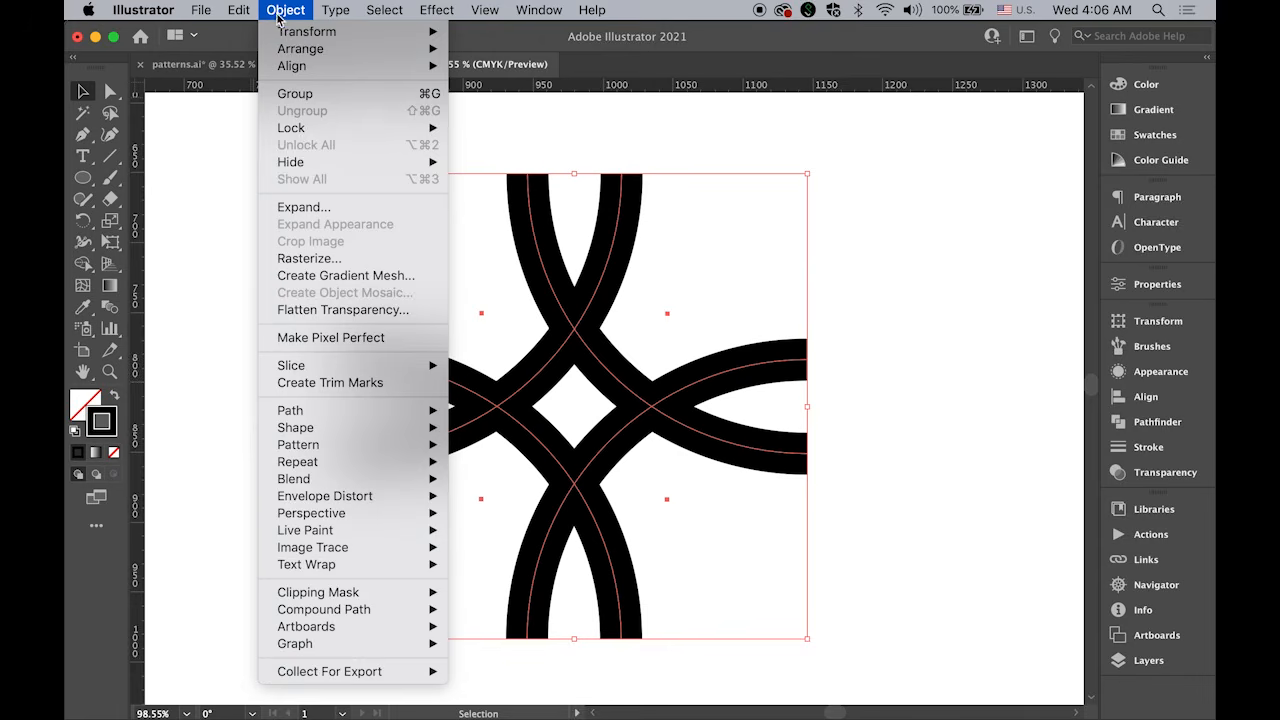
click(351, 206)
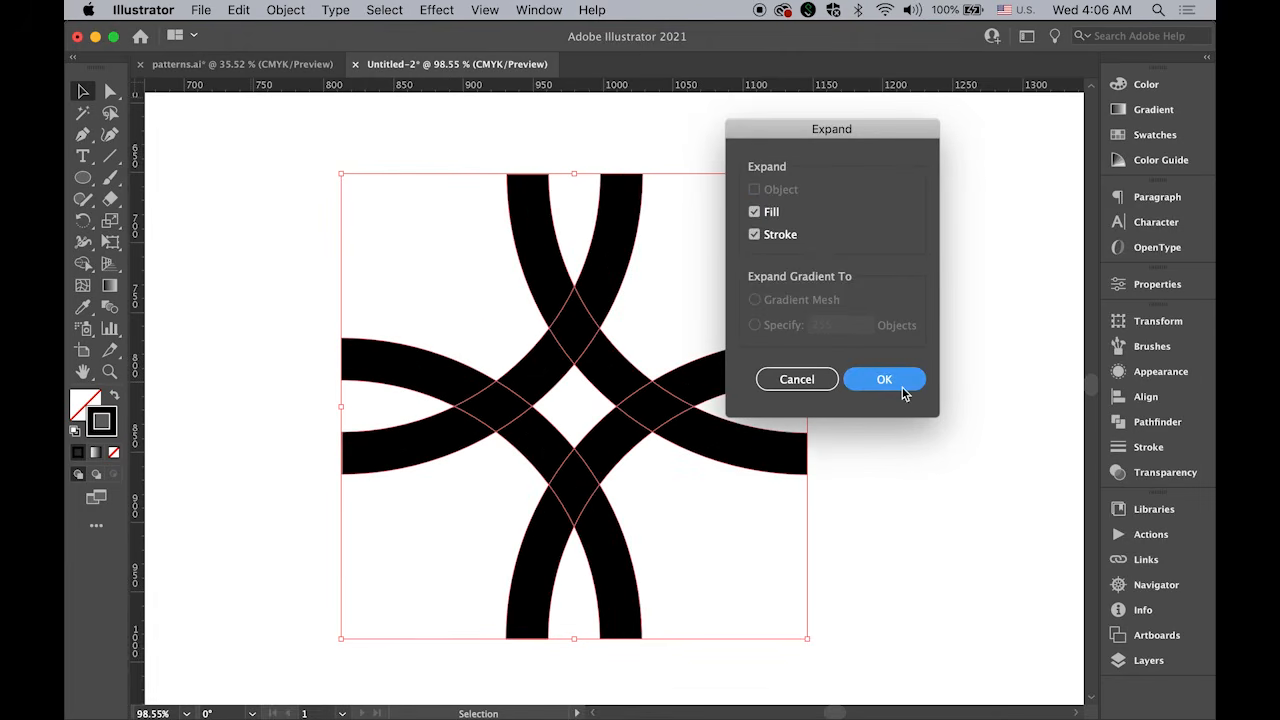
click(884, 380)
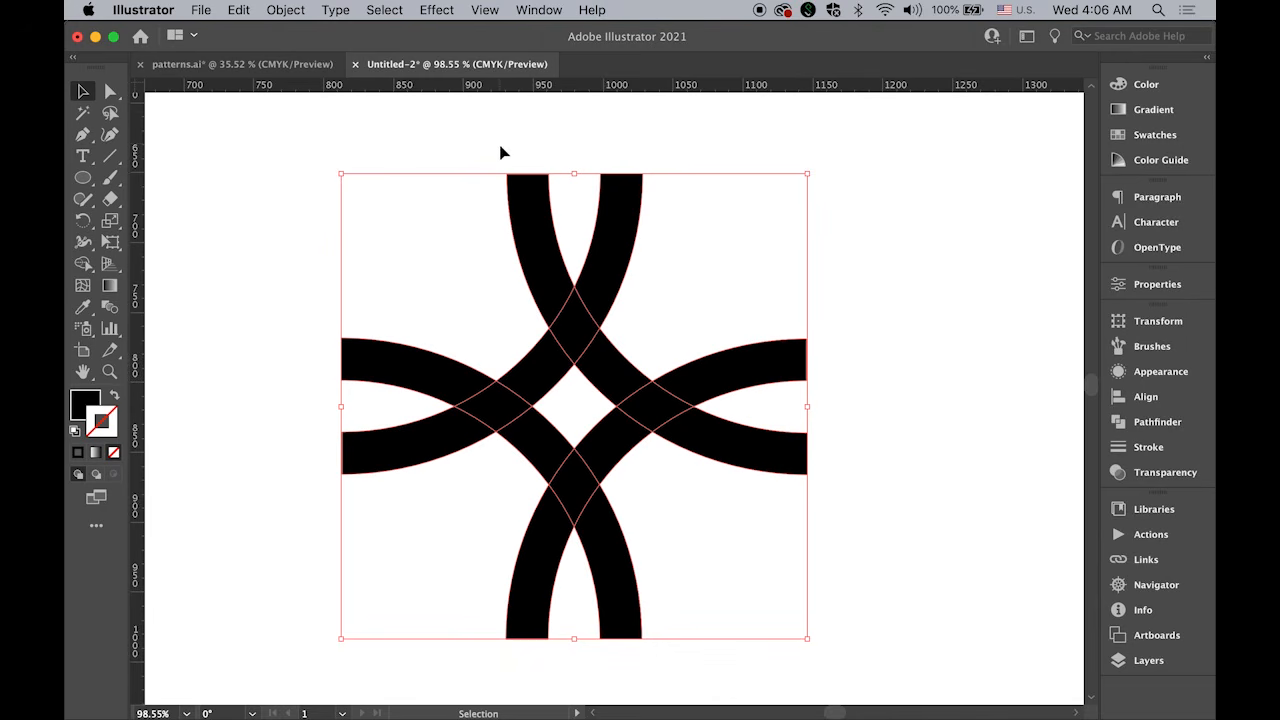
- Offset the paths of the expanded arcs by 10 px with miter joins and a miter limit of 4
click(274, 9)
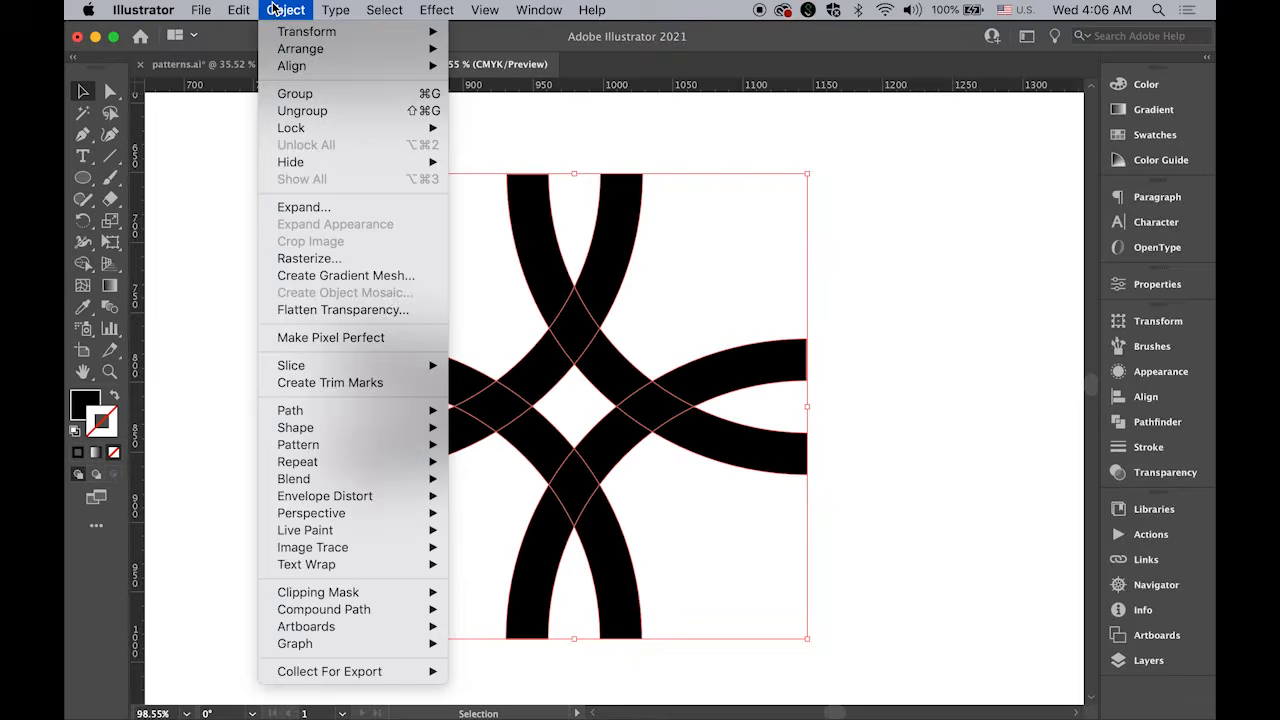
mouse_move(348, 422)
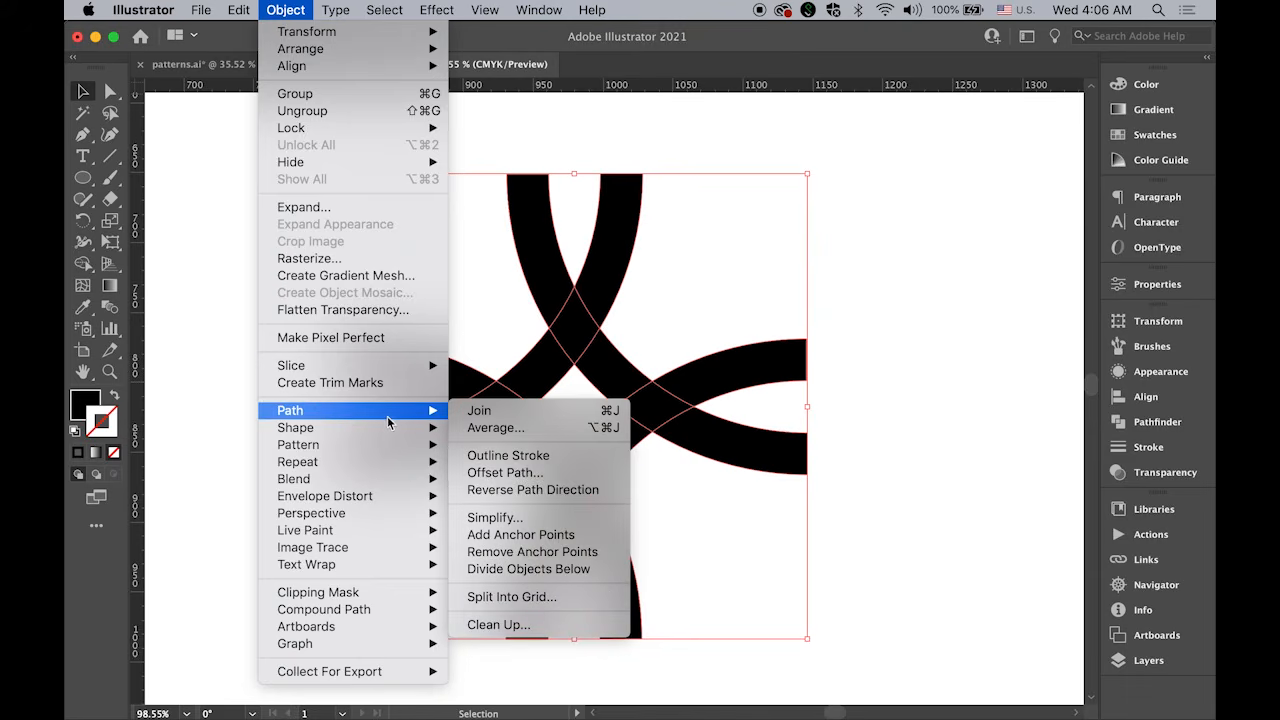
click(548, 473)
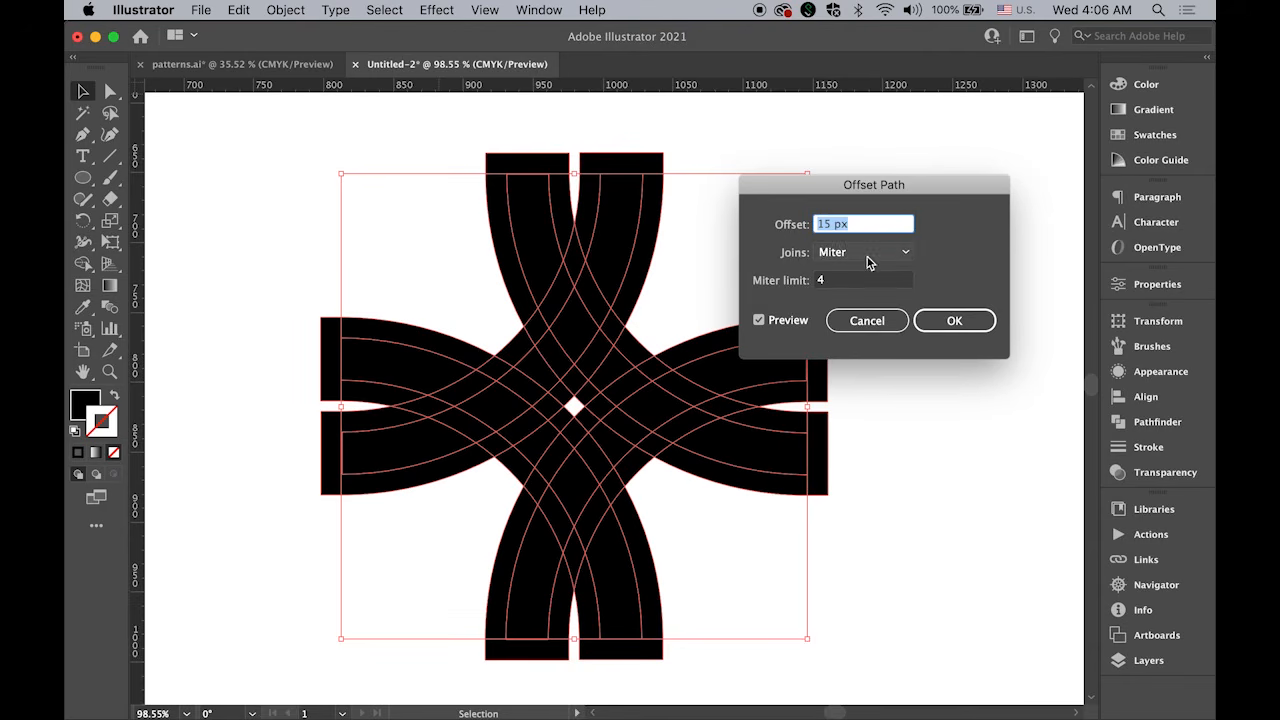
click(828, 226)
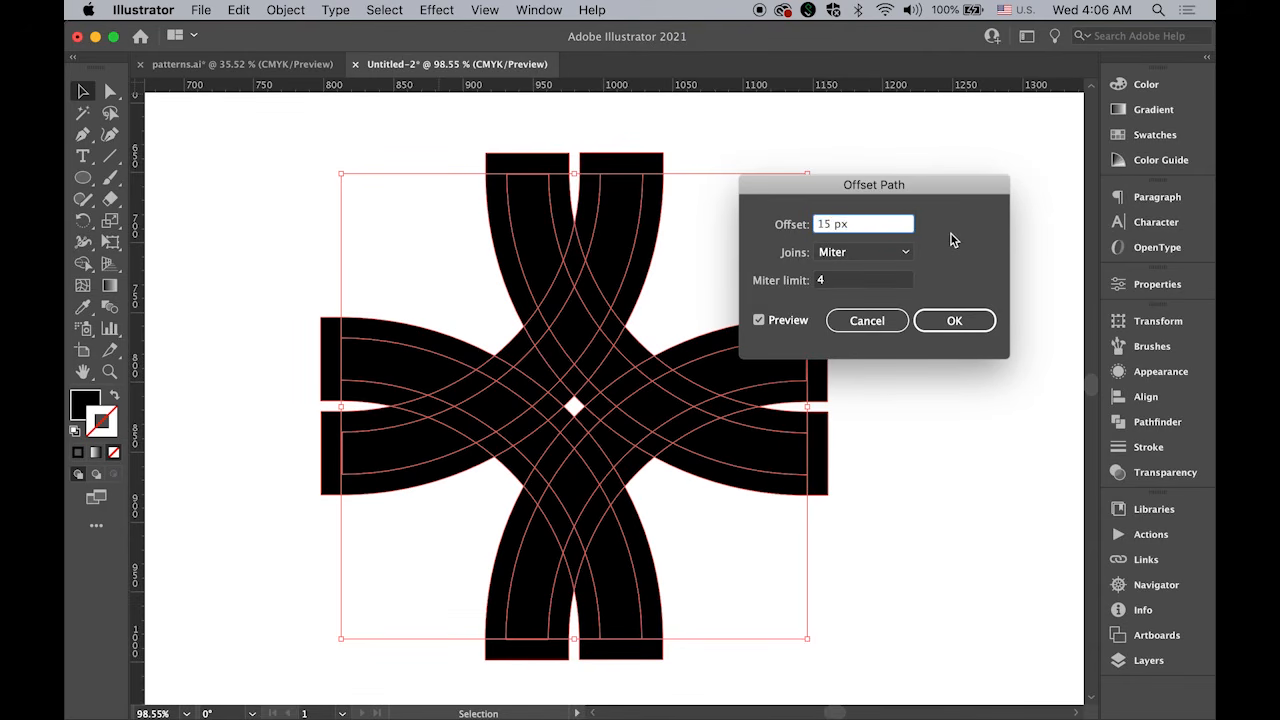
text(0)
click(760, 320)
click(760, 320)
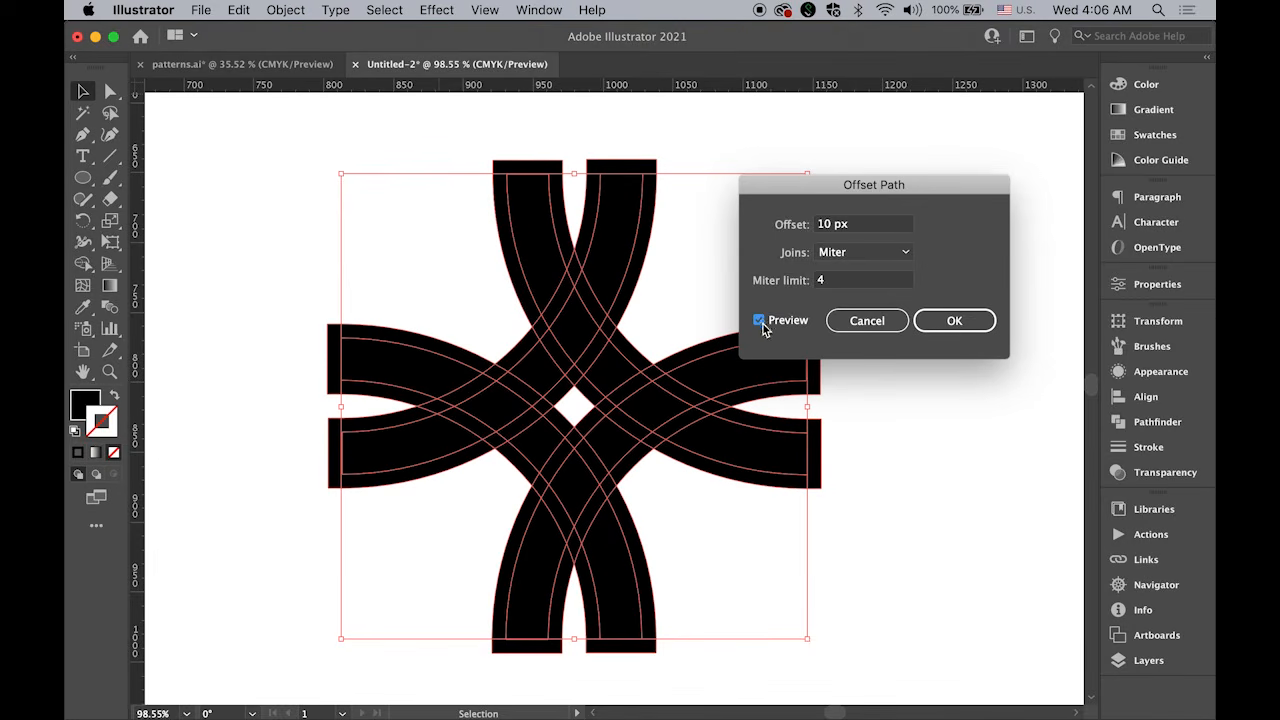
click(947, 325)
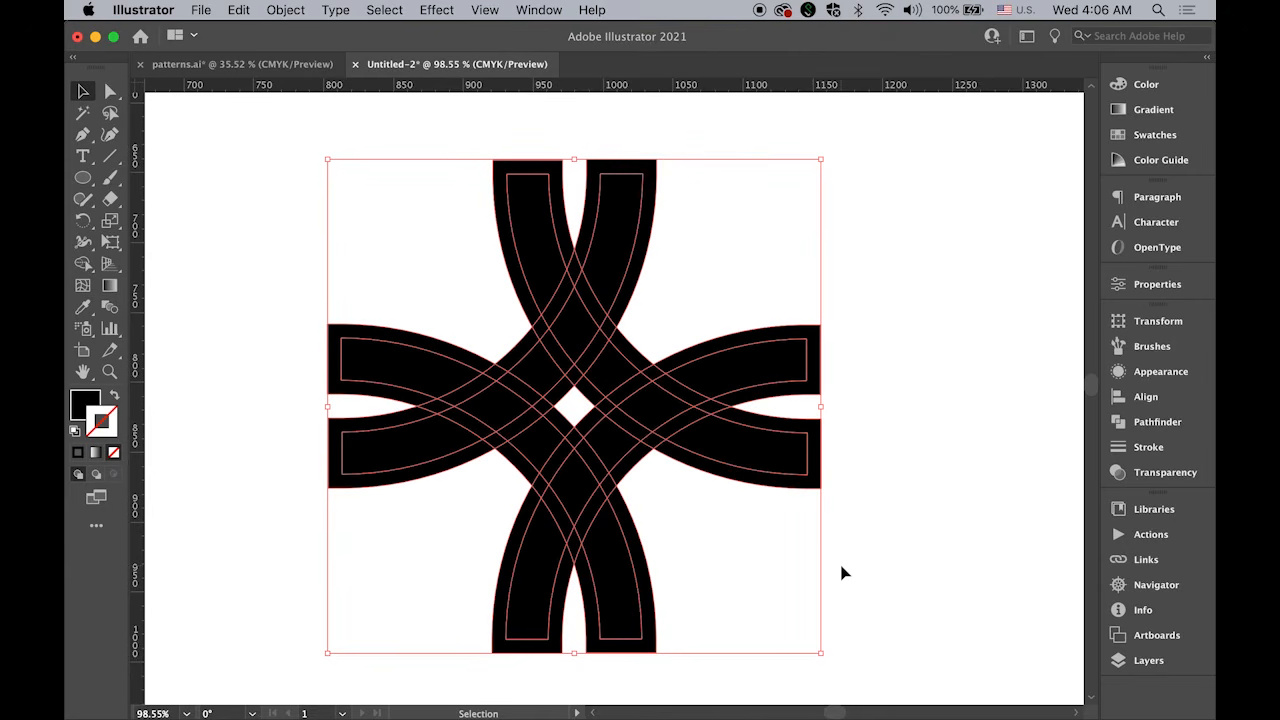
- With Shape Builder, remove the narrow strips on both sides of the over-passing band at each of the four crossings for an interlaced look
click(83, 265)
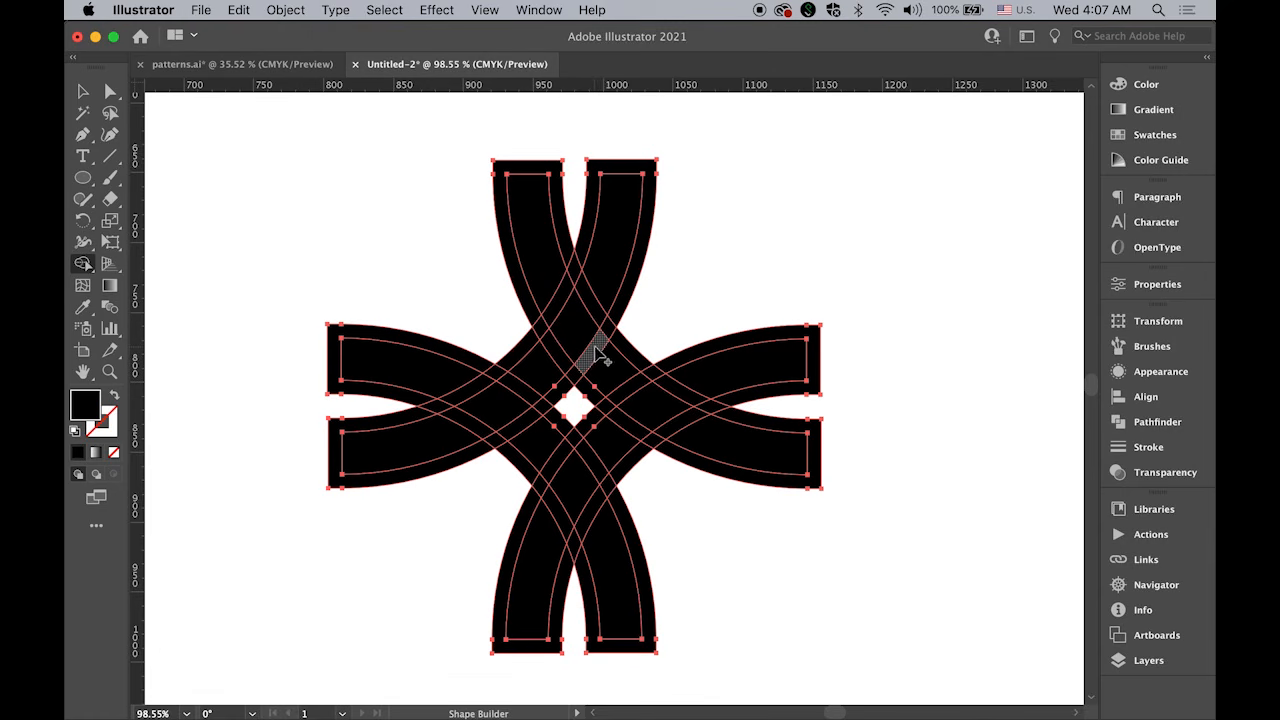
alt+click(558, 306)
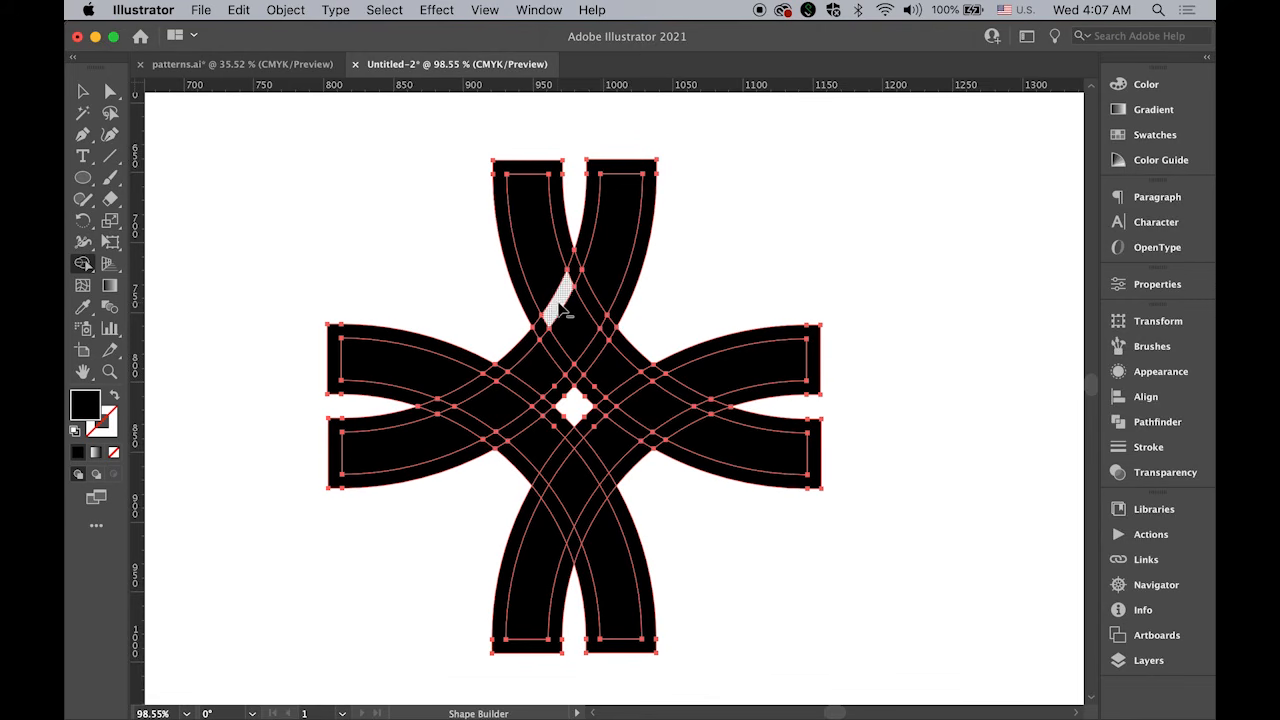
alt+click(598, 357)
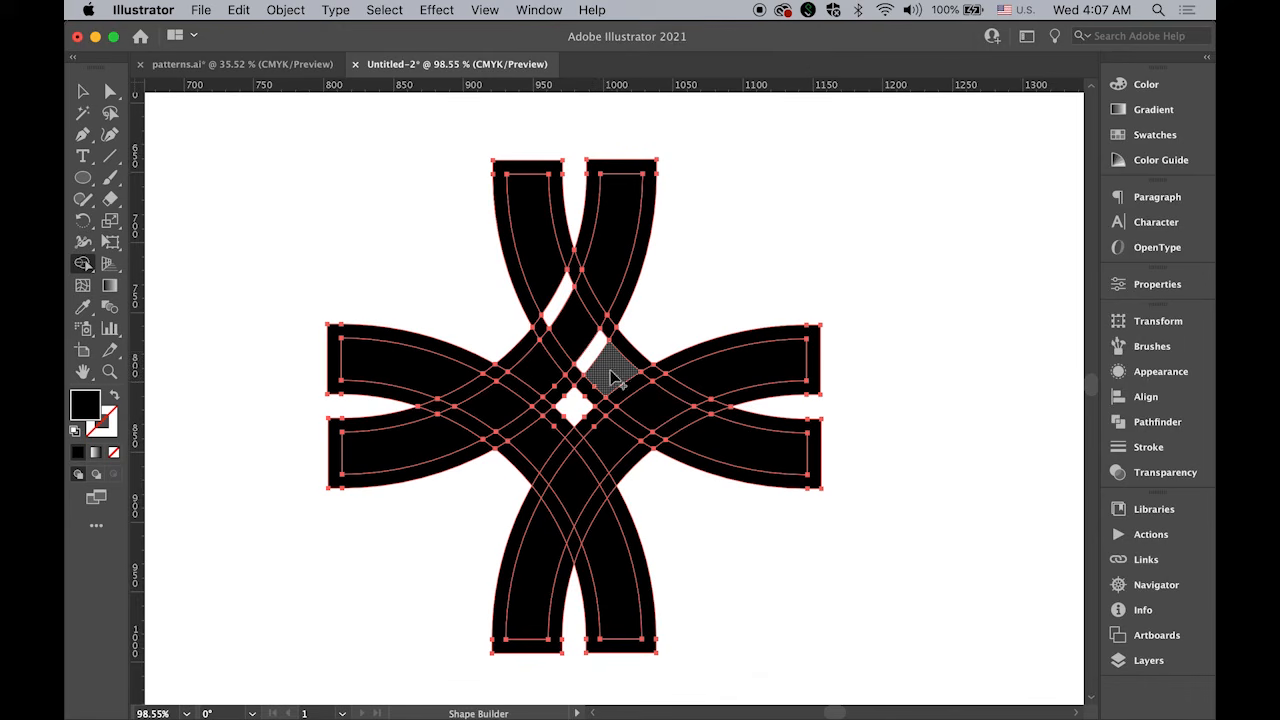
alt+click(630, 381)
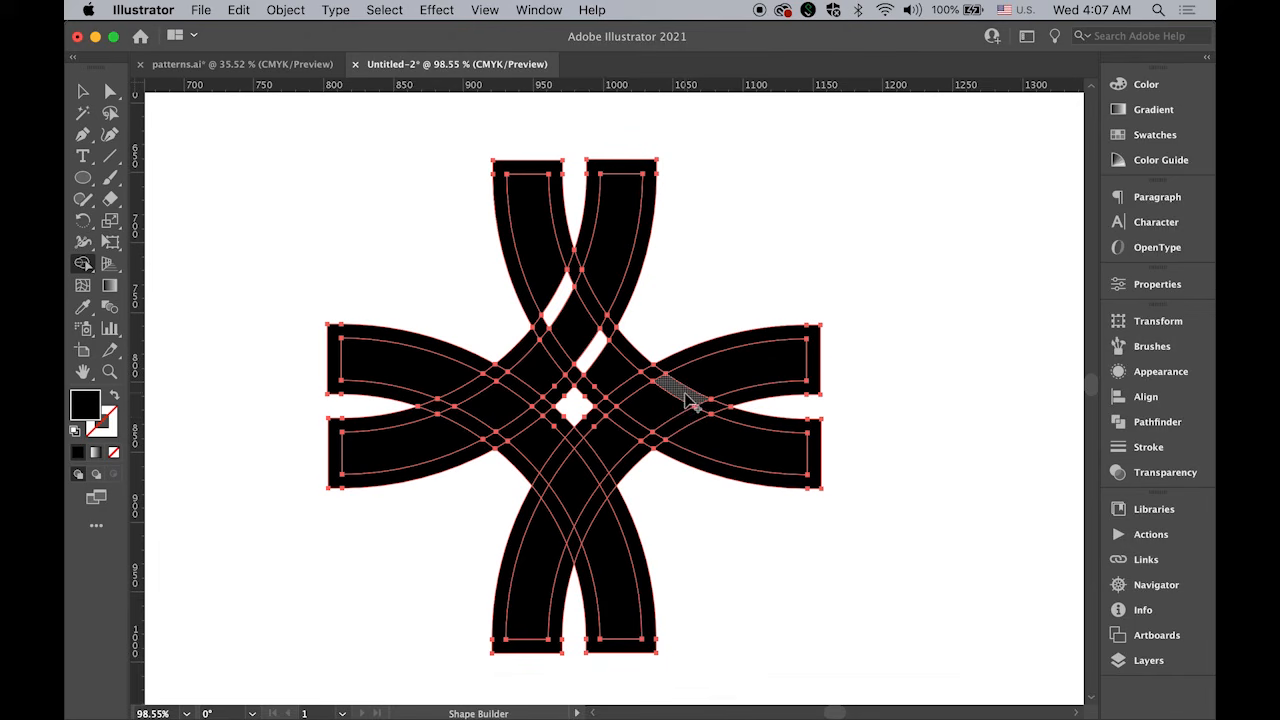
alt+click(686, 398)
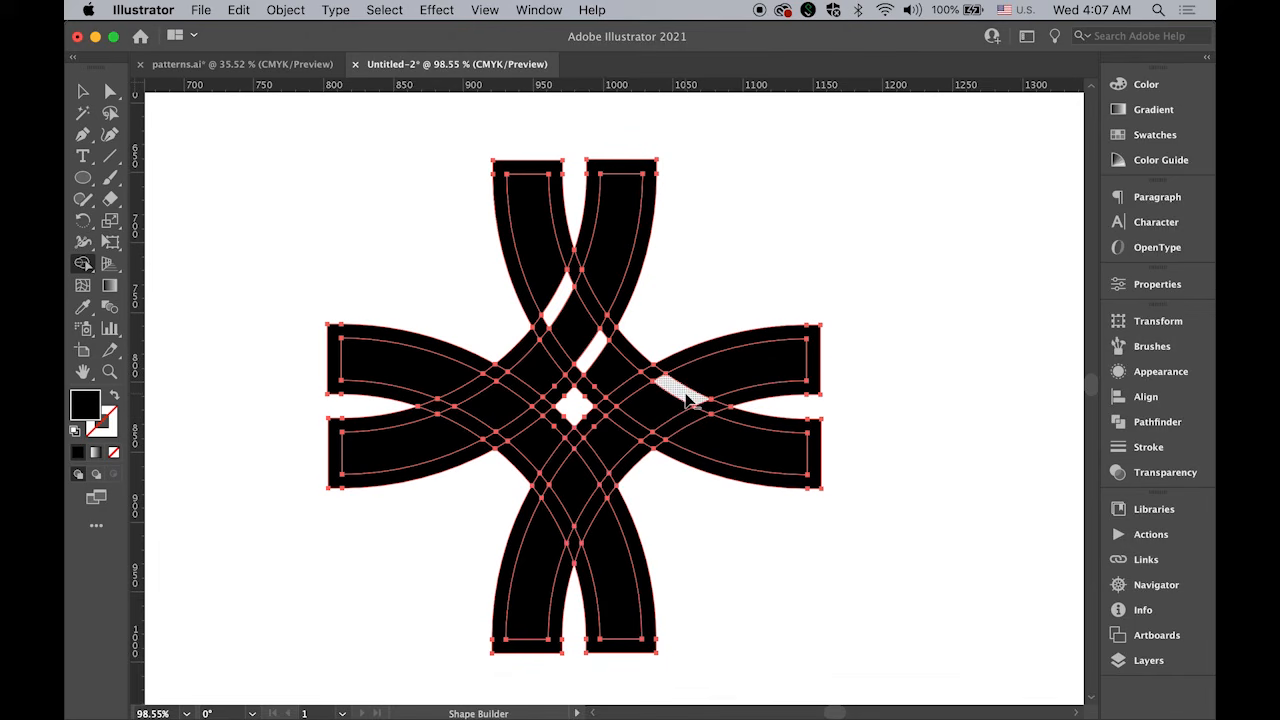
alt+click(648, 436)
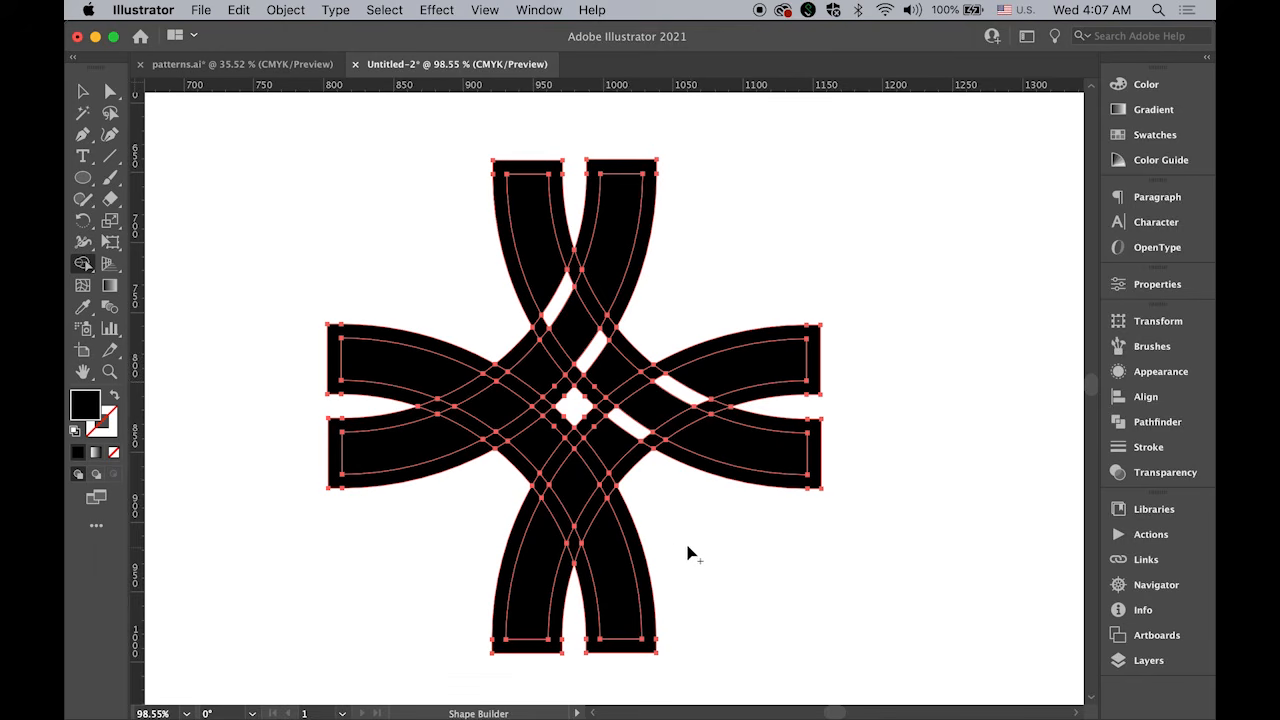
alt+click(587, 520)
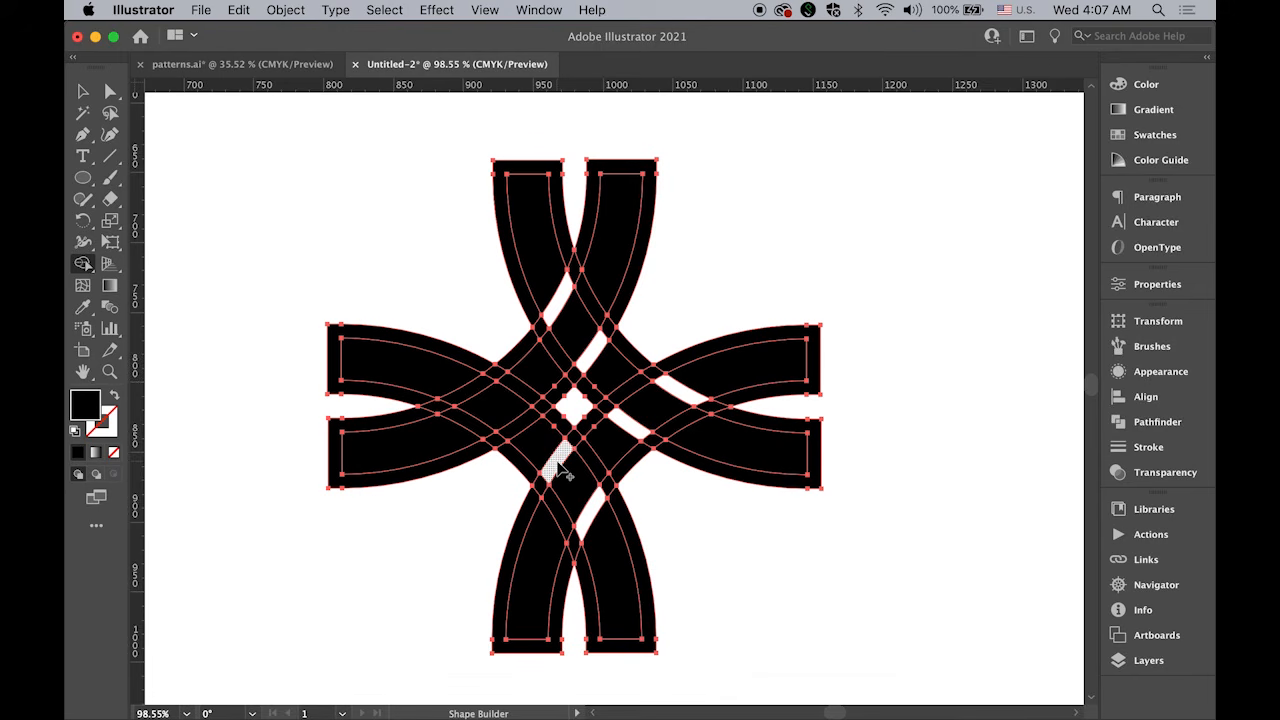
alt+click(475, 428)
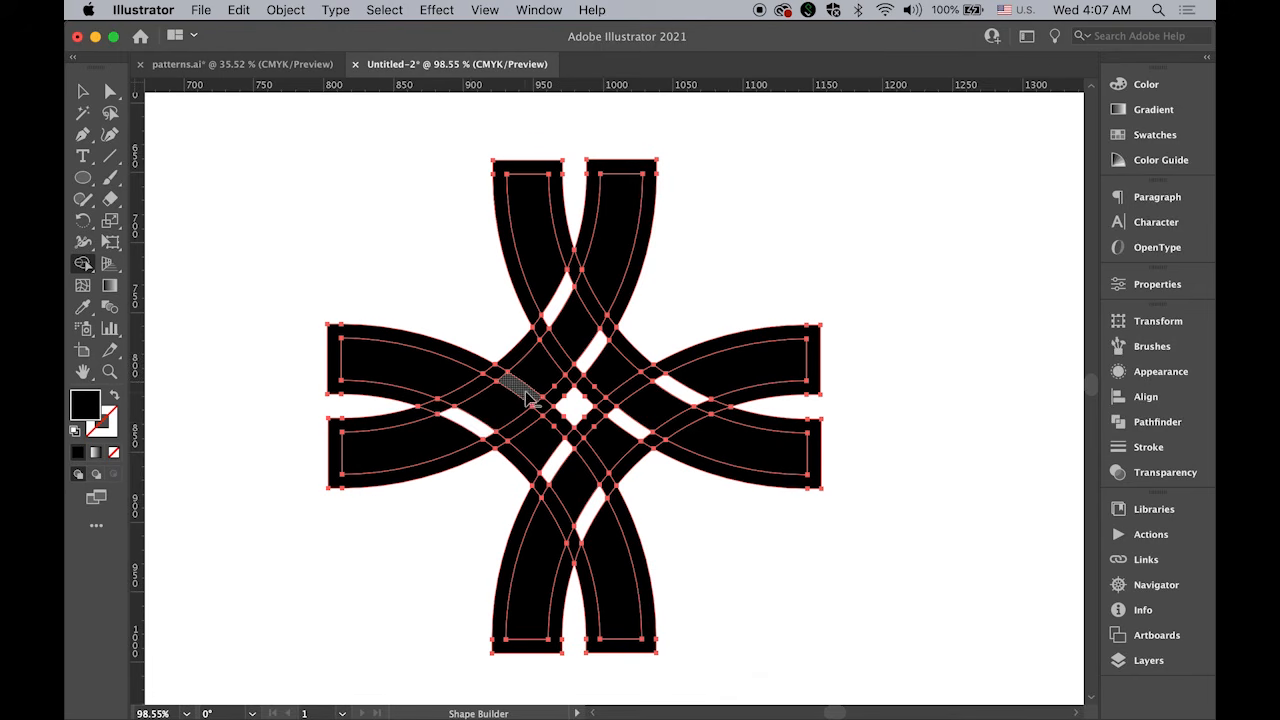
alt+click(518, 392)
click(83, 92)
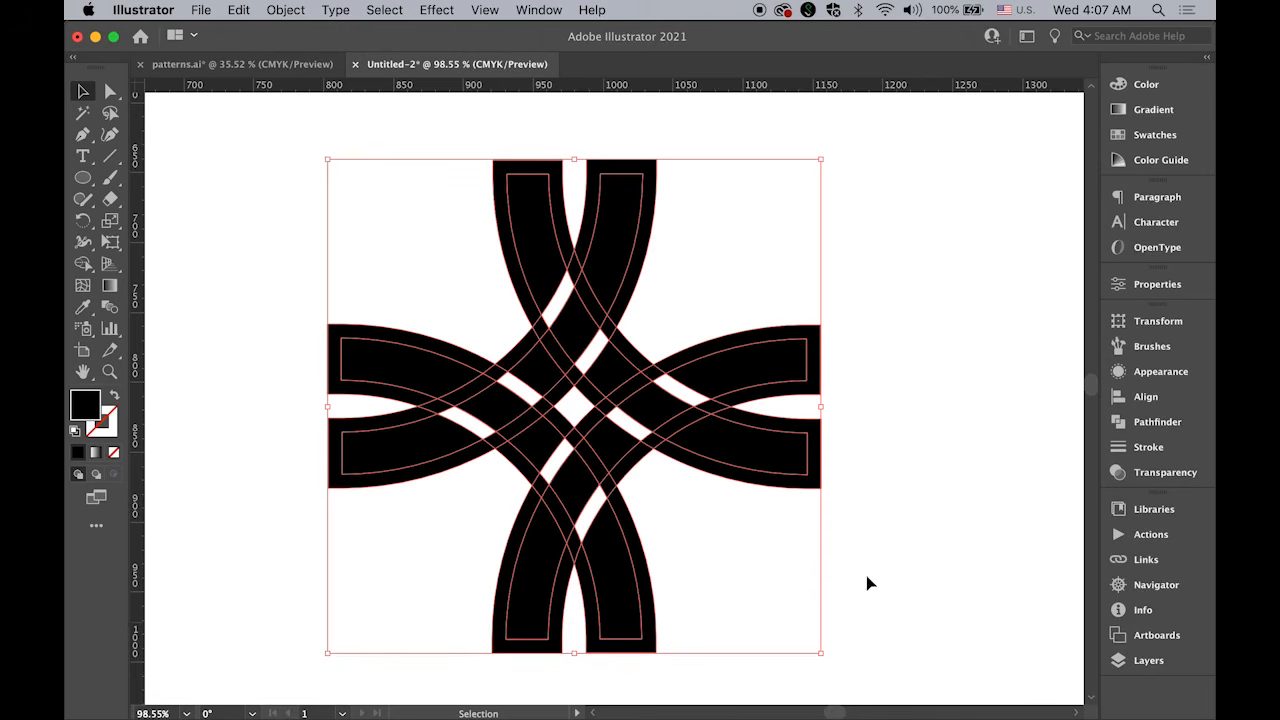
- Ungroup the arc shapes and delete the four wide outer arcs, leaving only the narrow inner interlaced bands
click(270, 8)
click(302, 110)
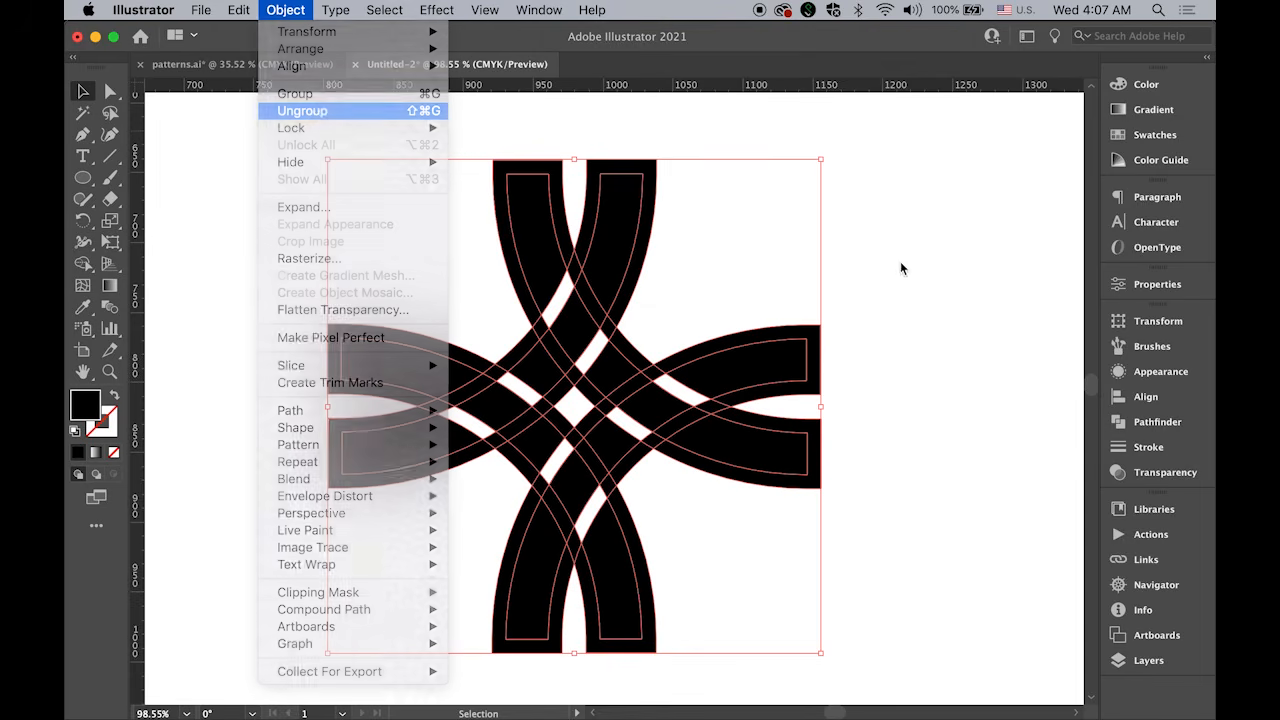
click(889, 267)
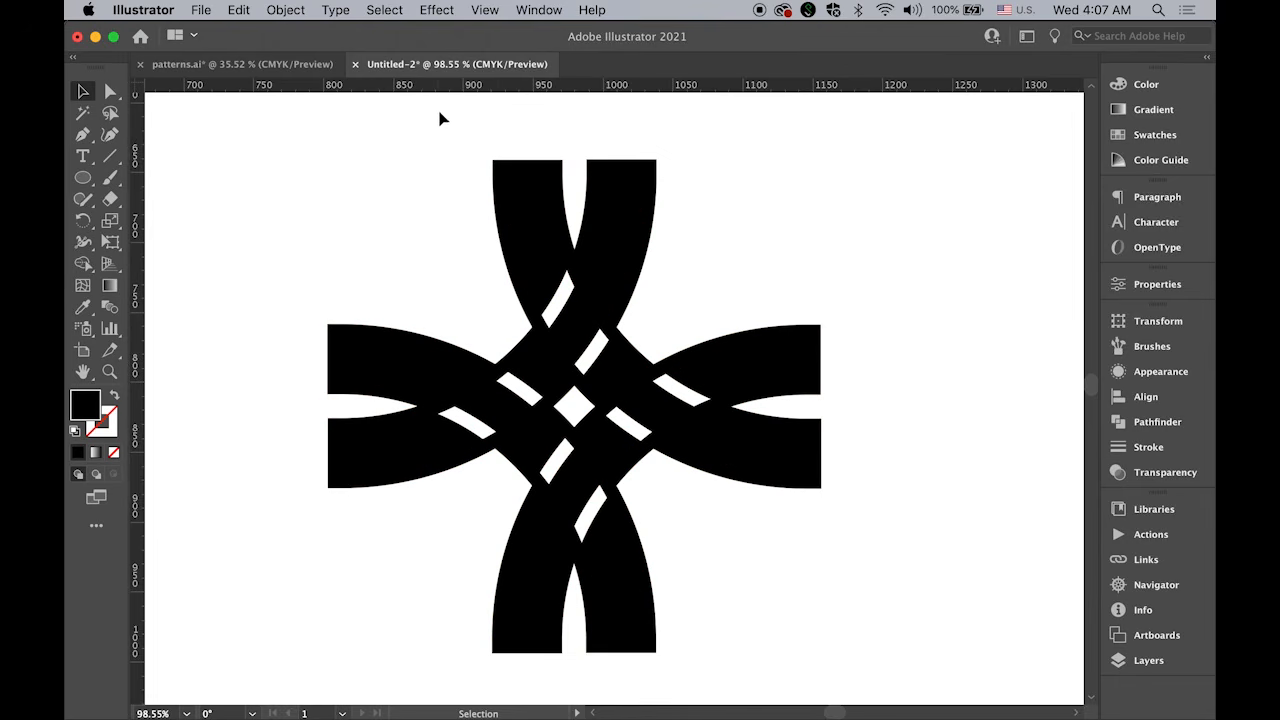
click(501, 162)
key(Delete)
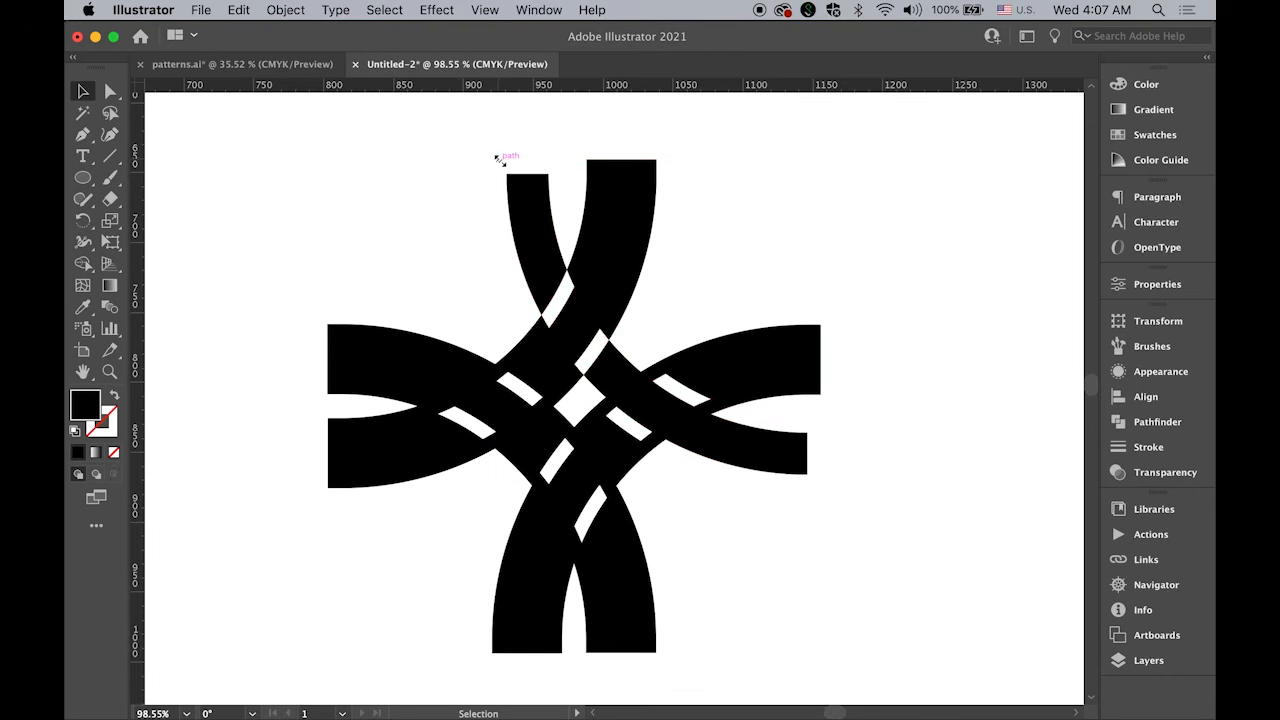
click(621, 170)
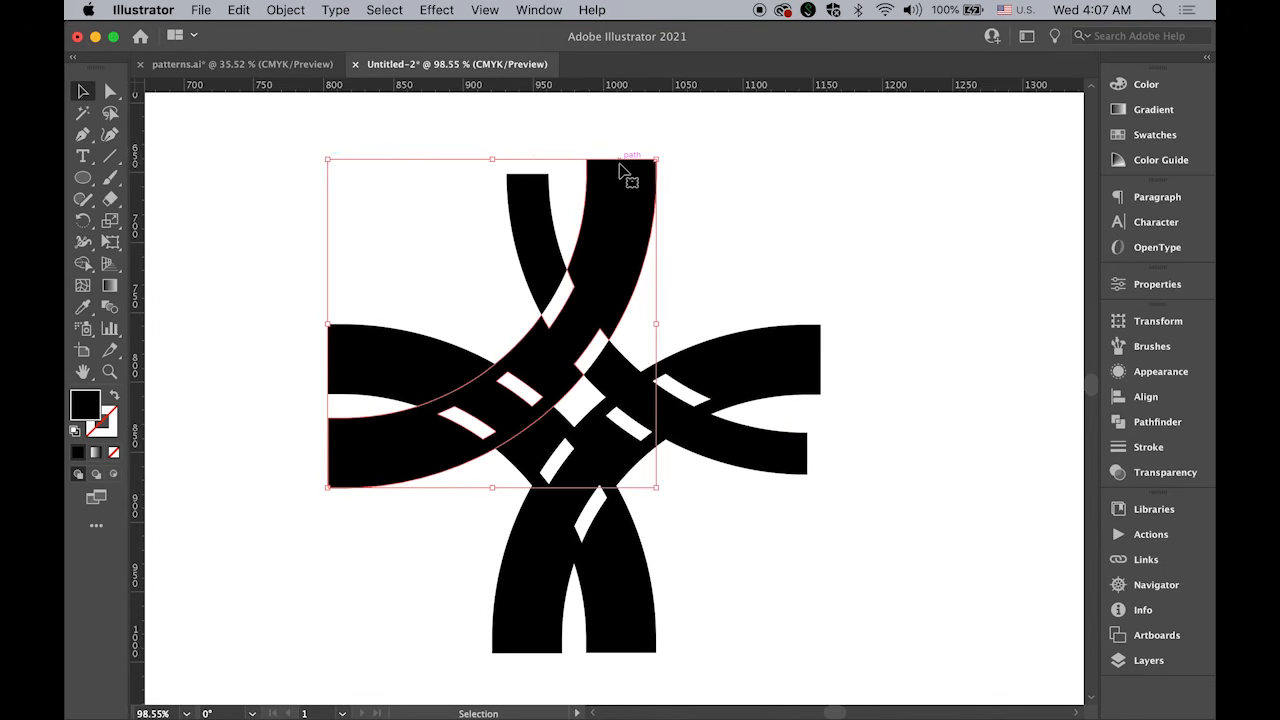
key(Delete)
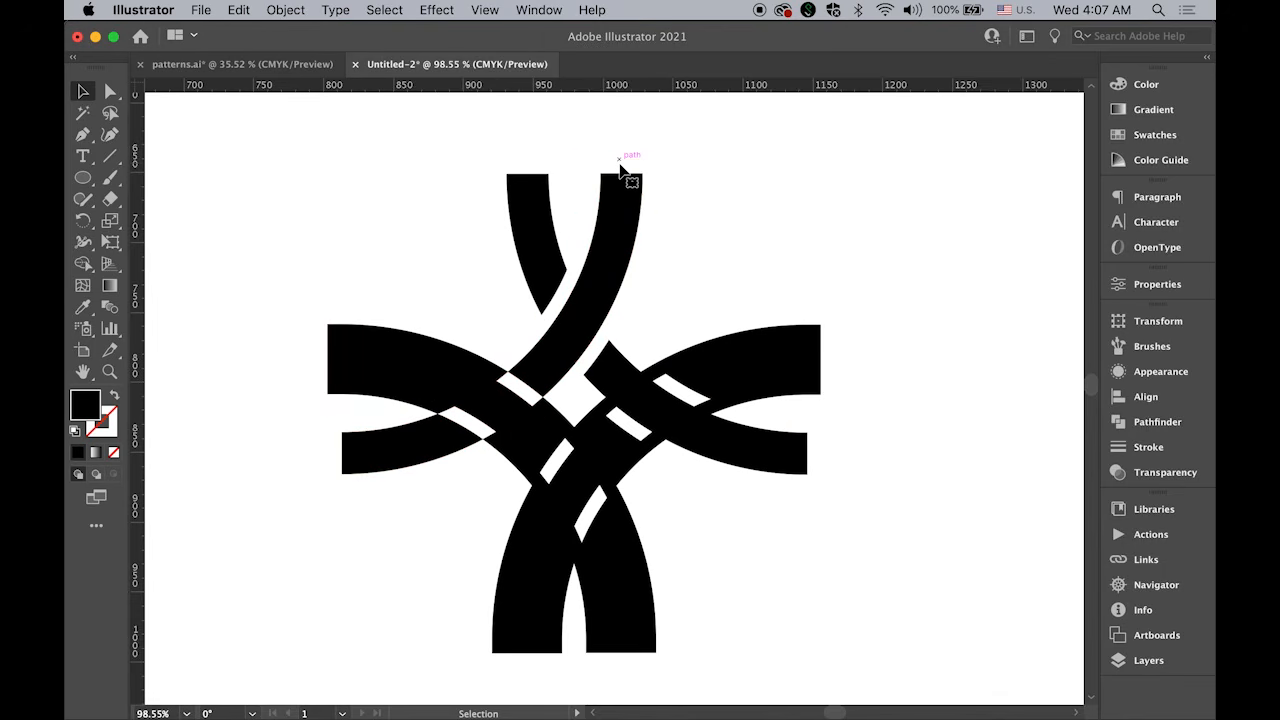
click(814, 334)
key(Delete)
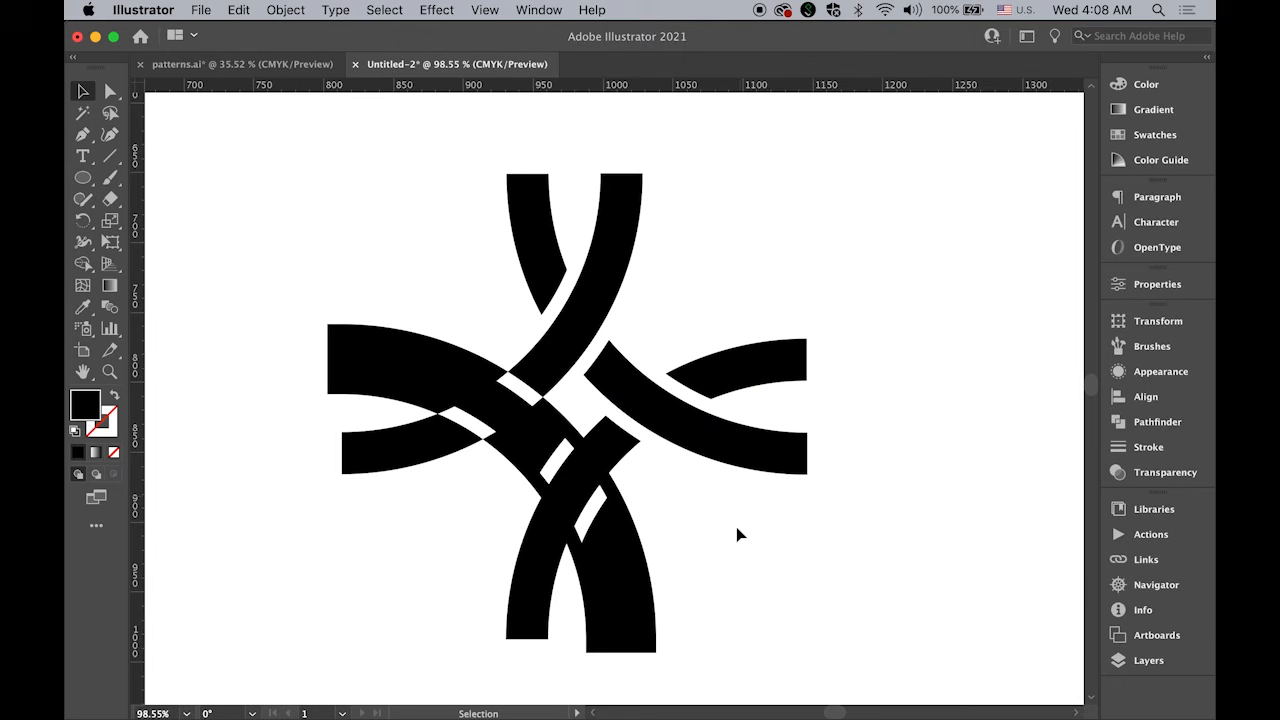
click(650, 645)
key(Delete)
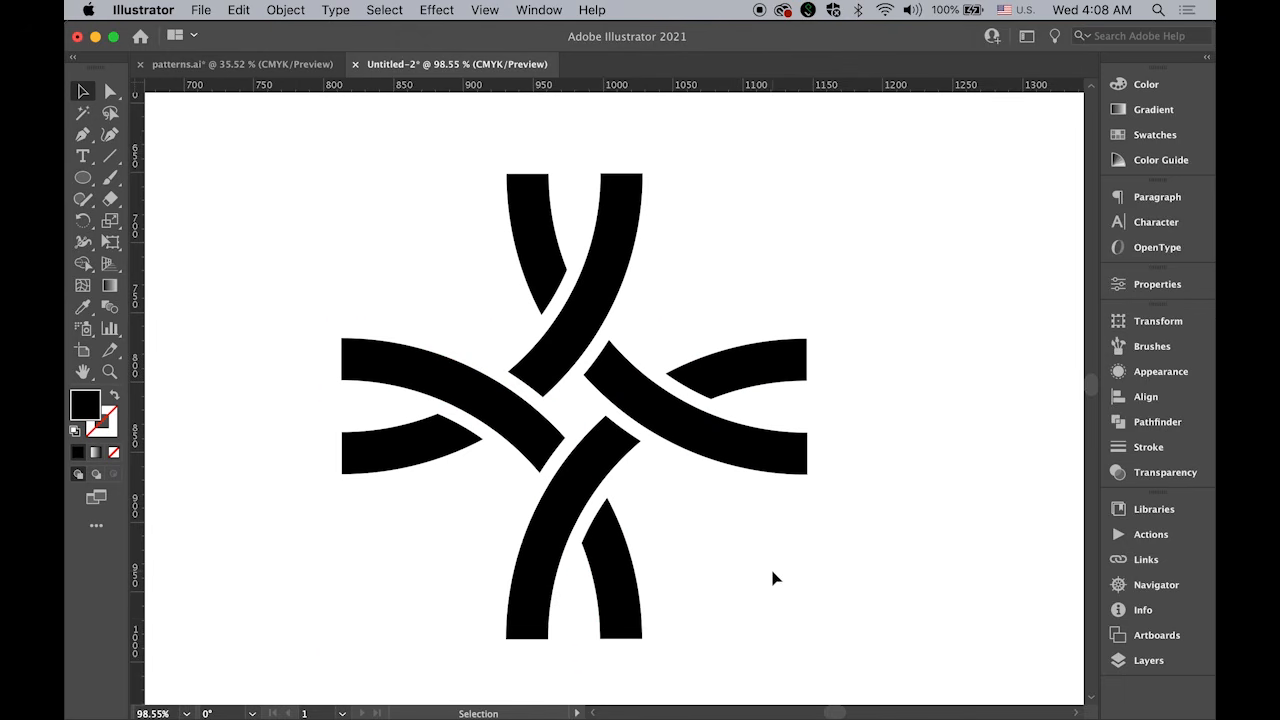
- Select all the remaining arc pieces and unite them with Pathfinder
drag(300, 198, 799, 560)
click(1138, 423)
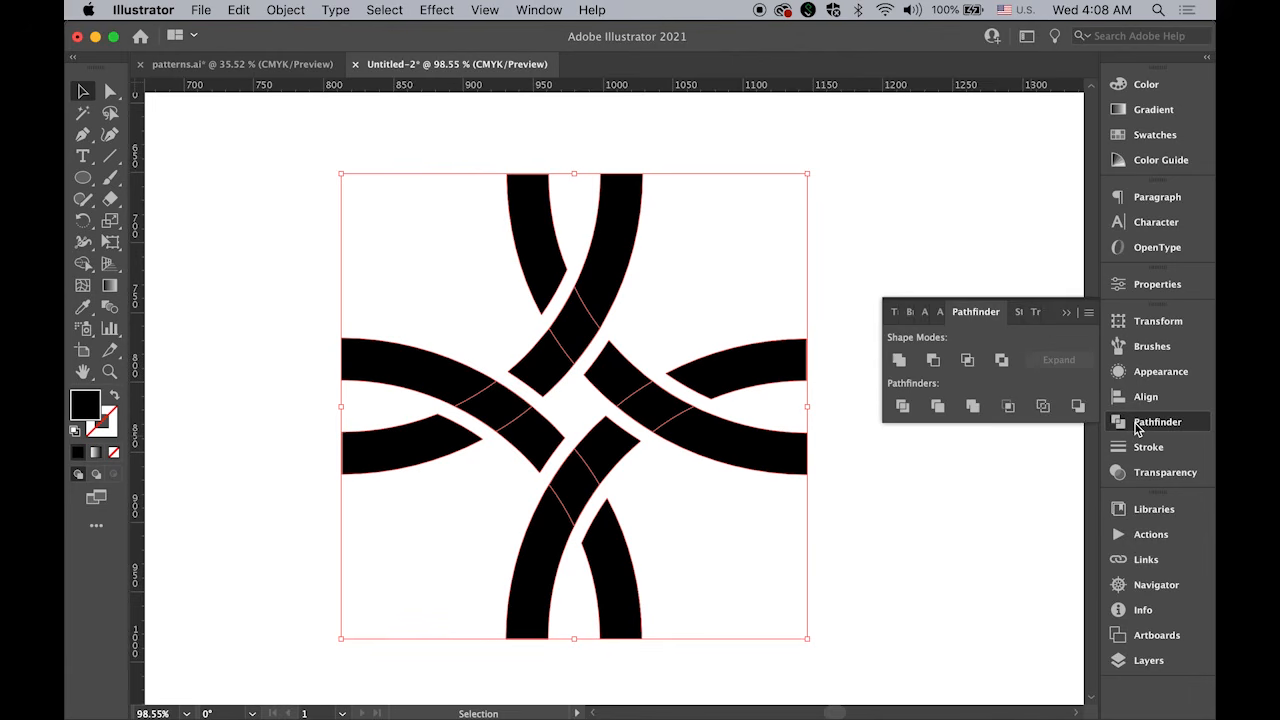
click(898, 360)
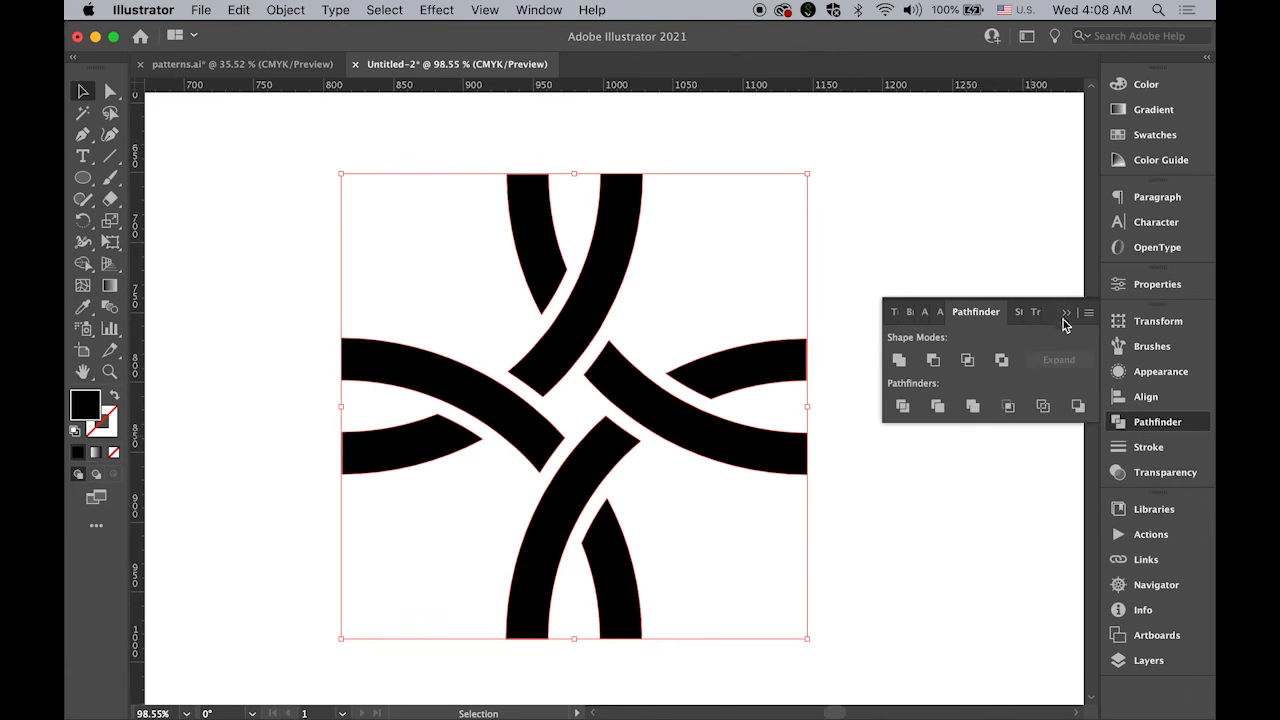
click(1069, 314)
- Fill the united arc motif with the purple swatch and deselect it
click(1145, 134)
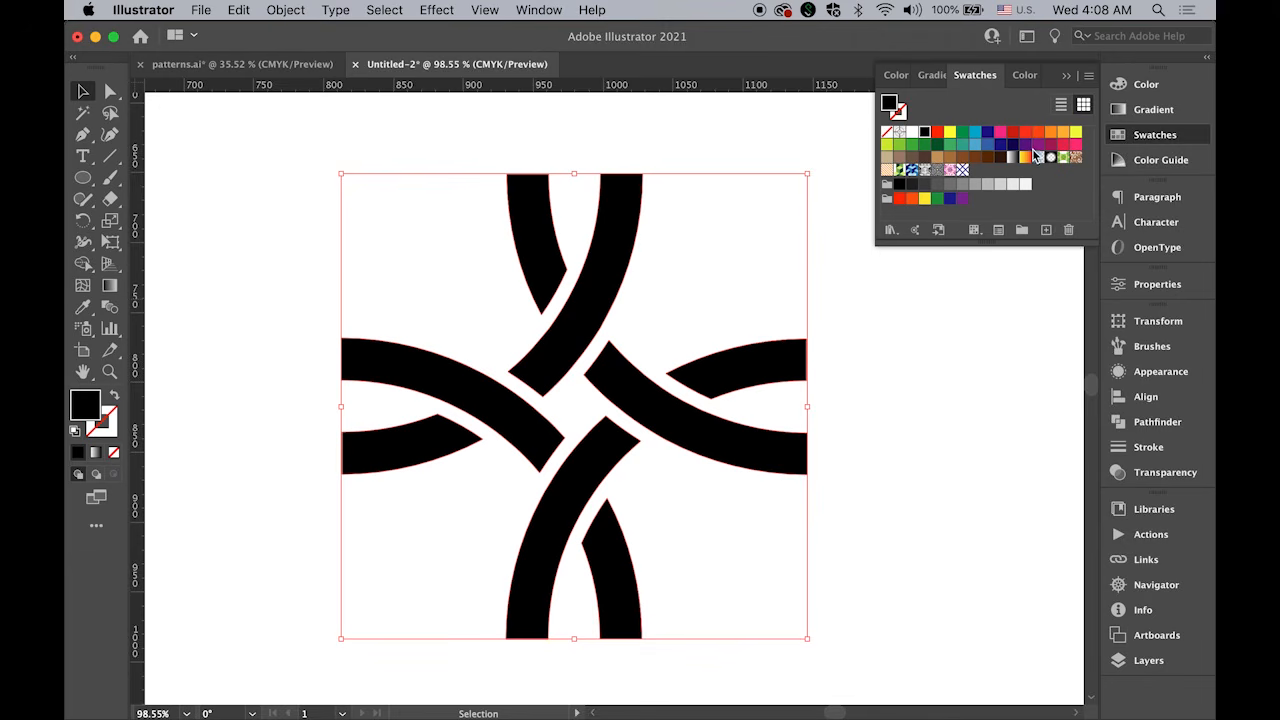
click(1037, 147)
click(797, 531)
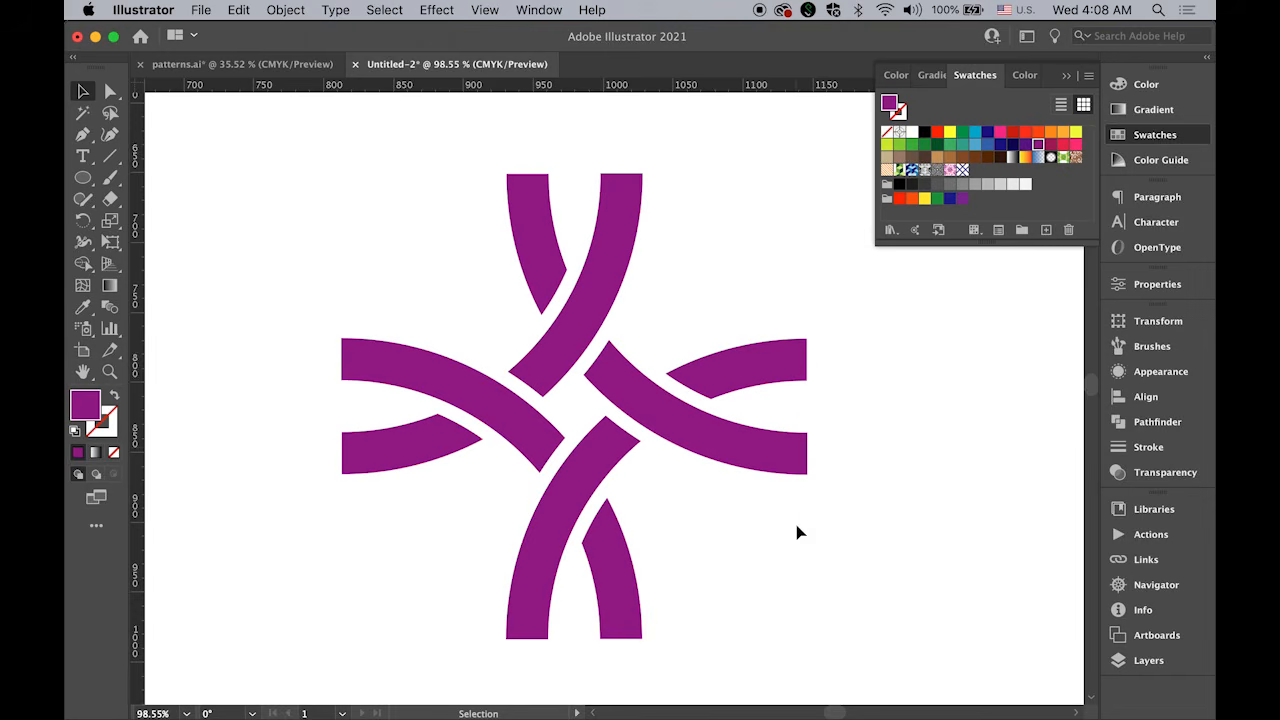
- Make a pattern from the purple arc motif, keeping the Grid tile type, and save it as a swatch
key(space)
scroll(549, 443, down, 6)
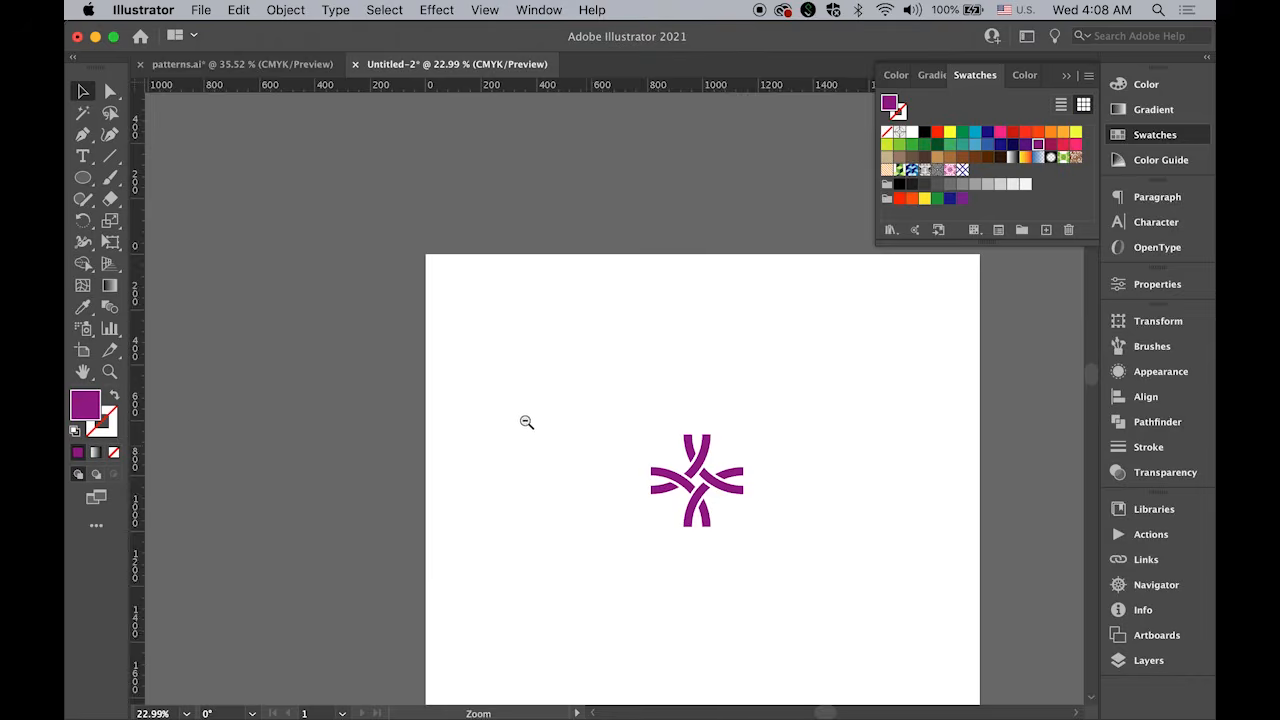
drag(564, 447, 454, 337)
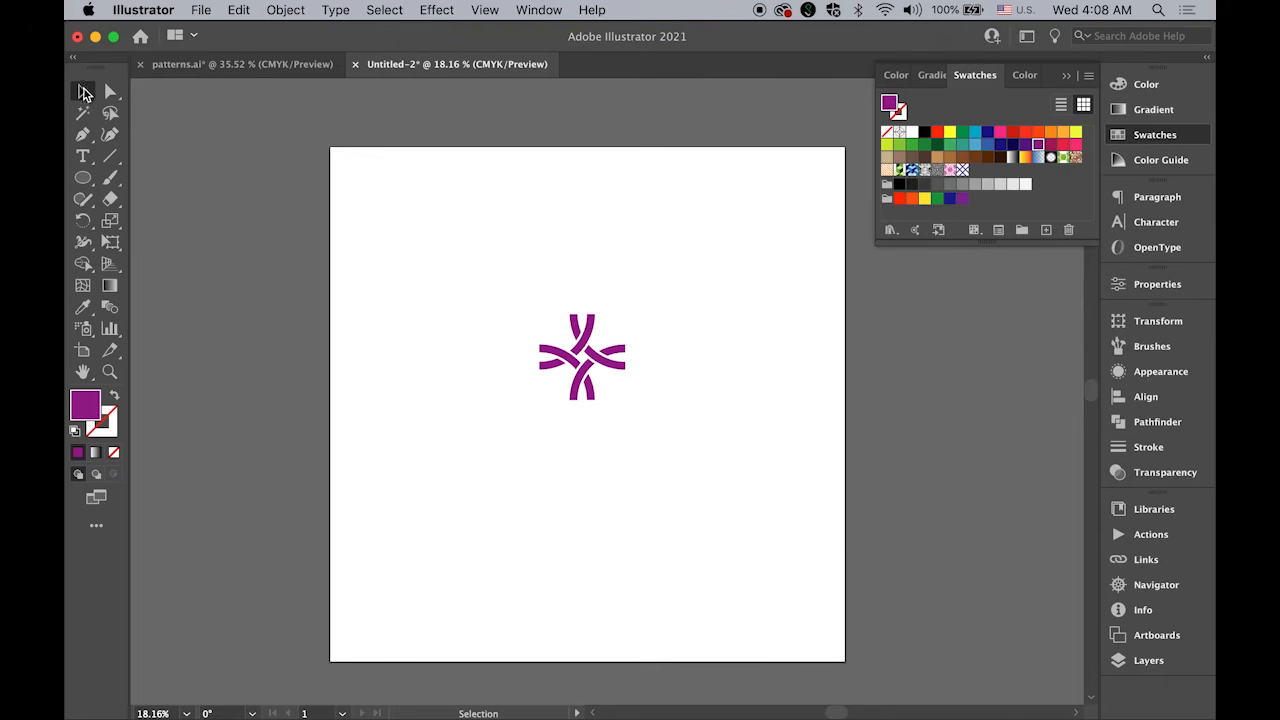
drag(442, 251, 732, 503)
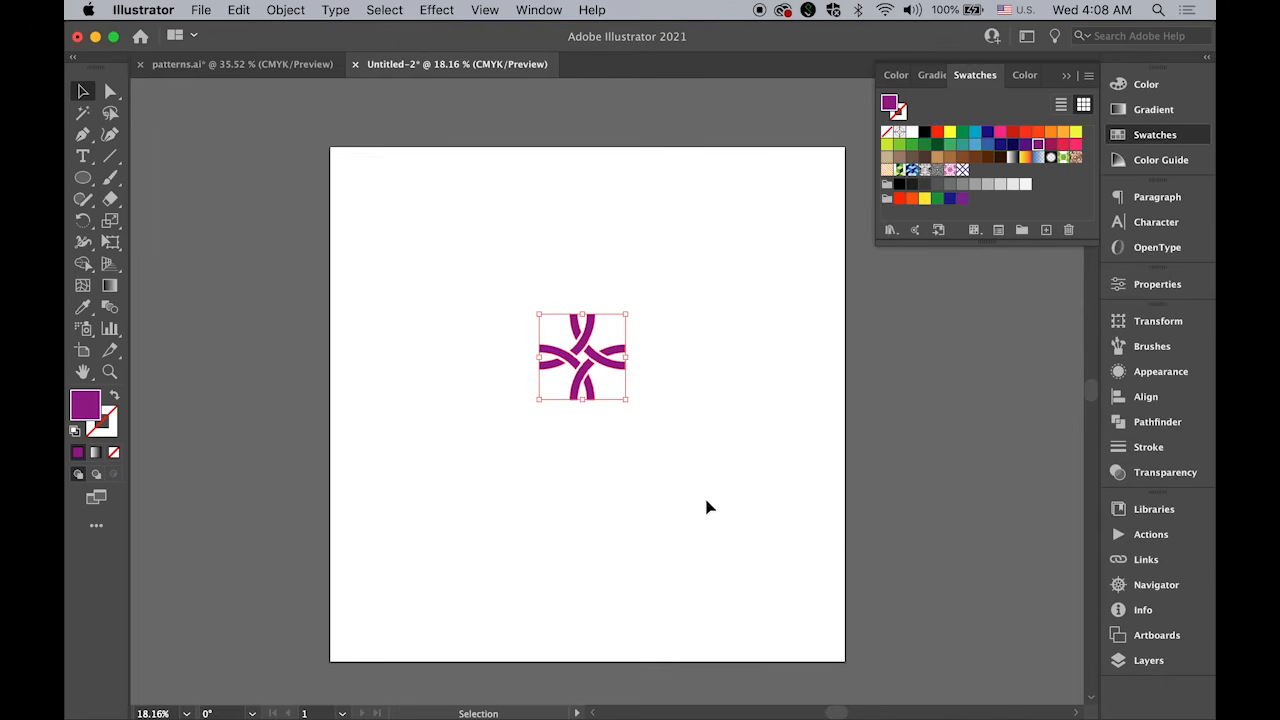
click(285, 10)
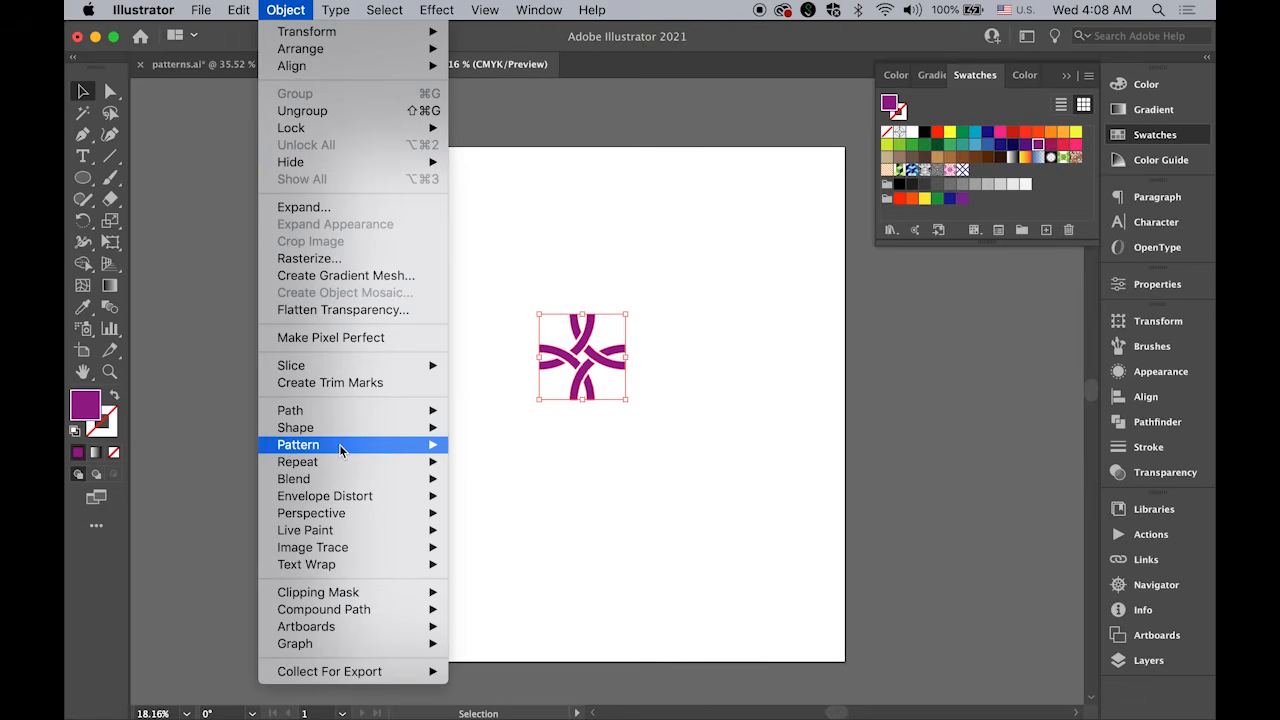
mouse_move(343, 446)
click(484, 445)
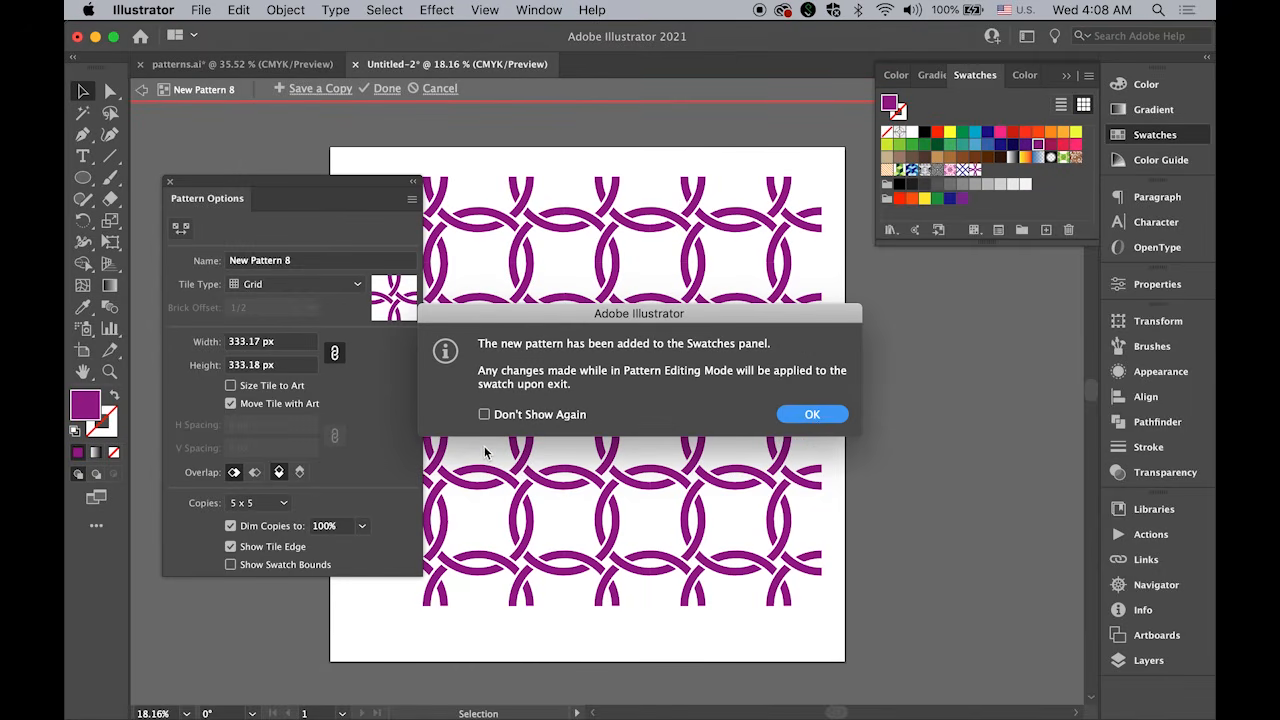
click(798, 419)
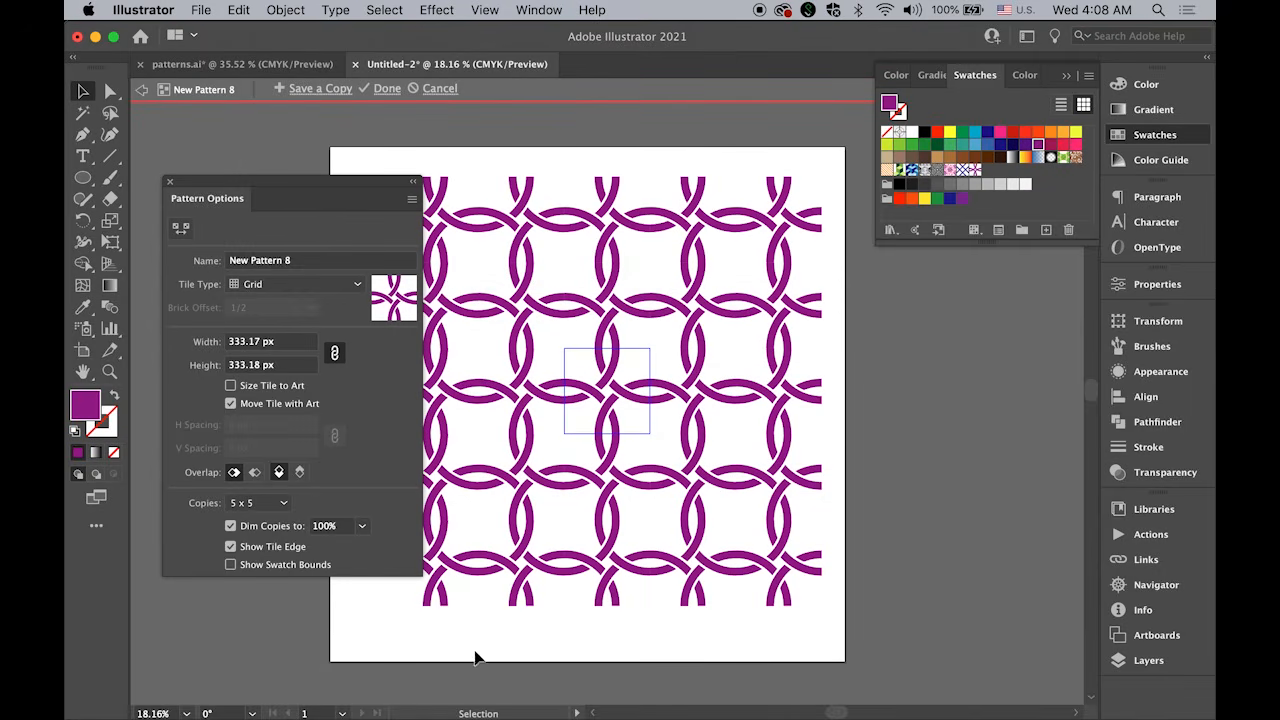
click(385, 92)
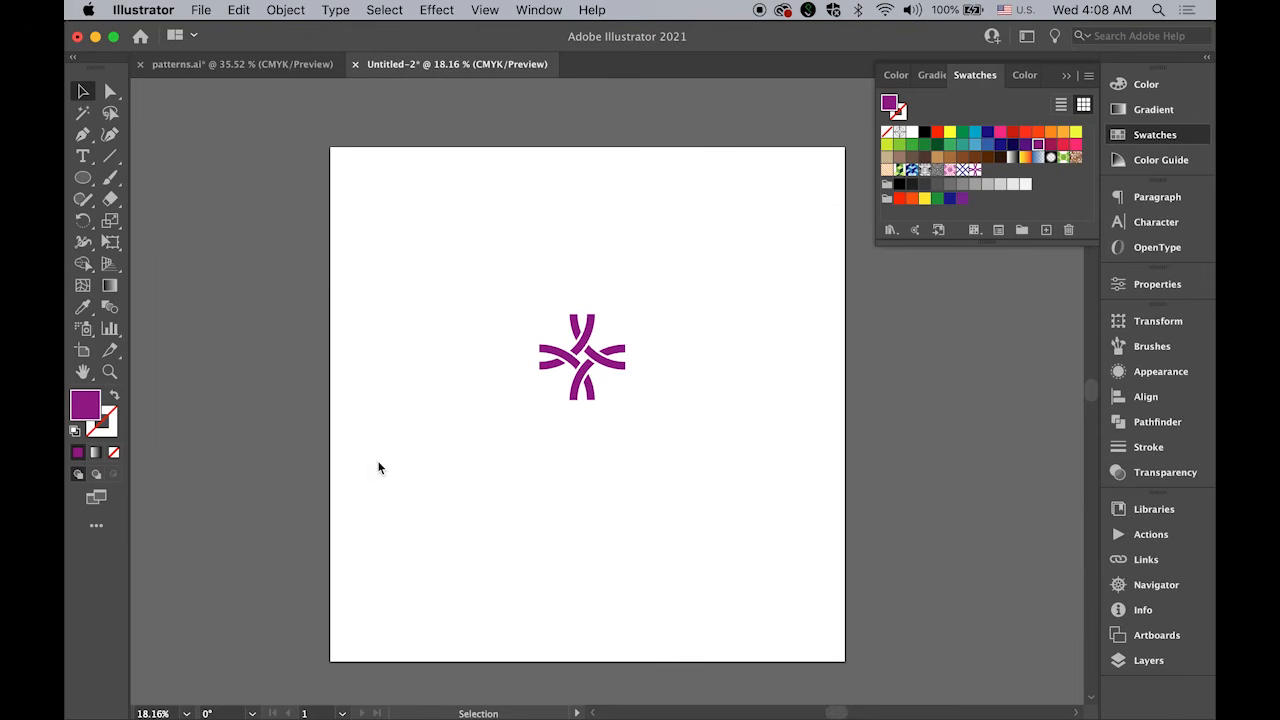
- Delete the original motif and draw a rectangle covering the whole artboard
drag(510, 347, 718, 494)
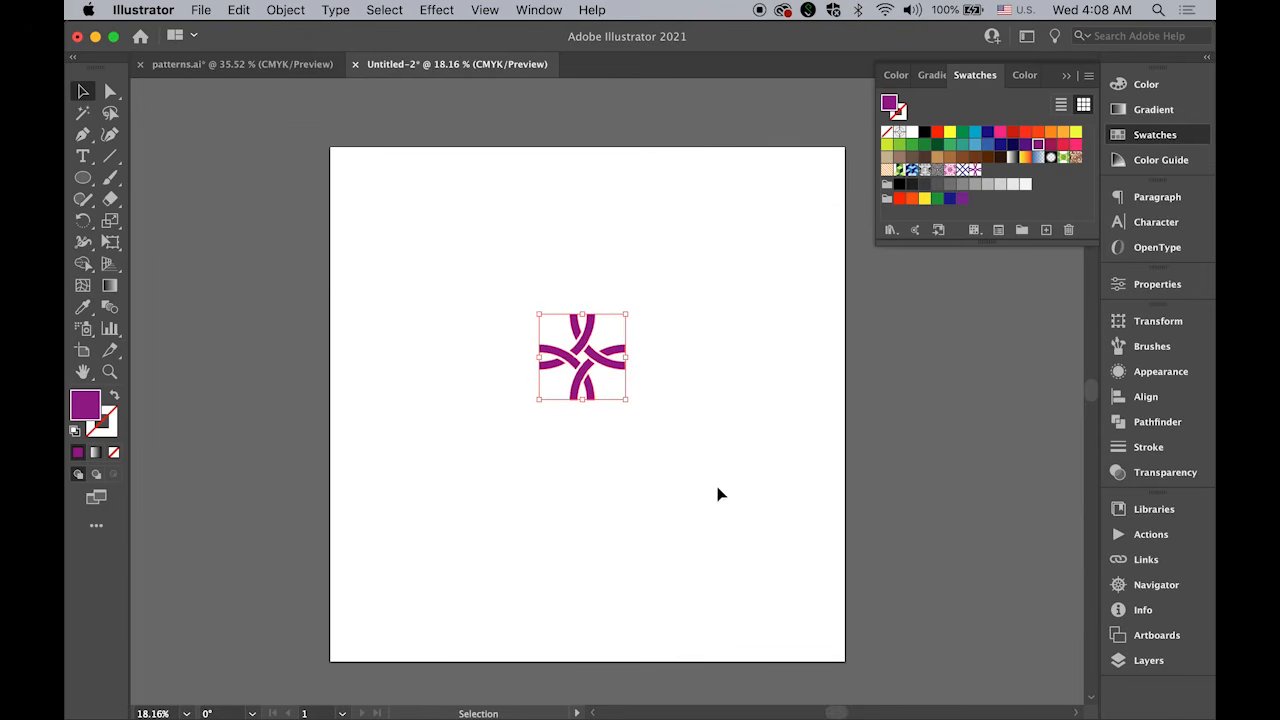
key(Delete)
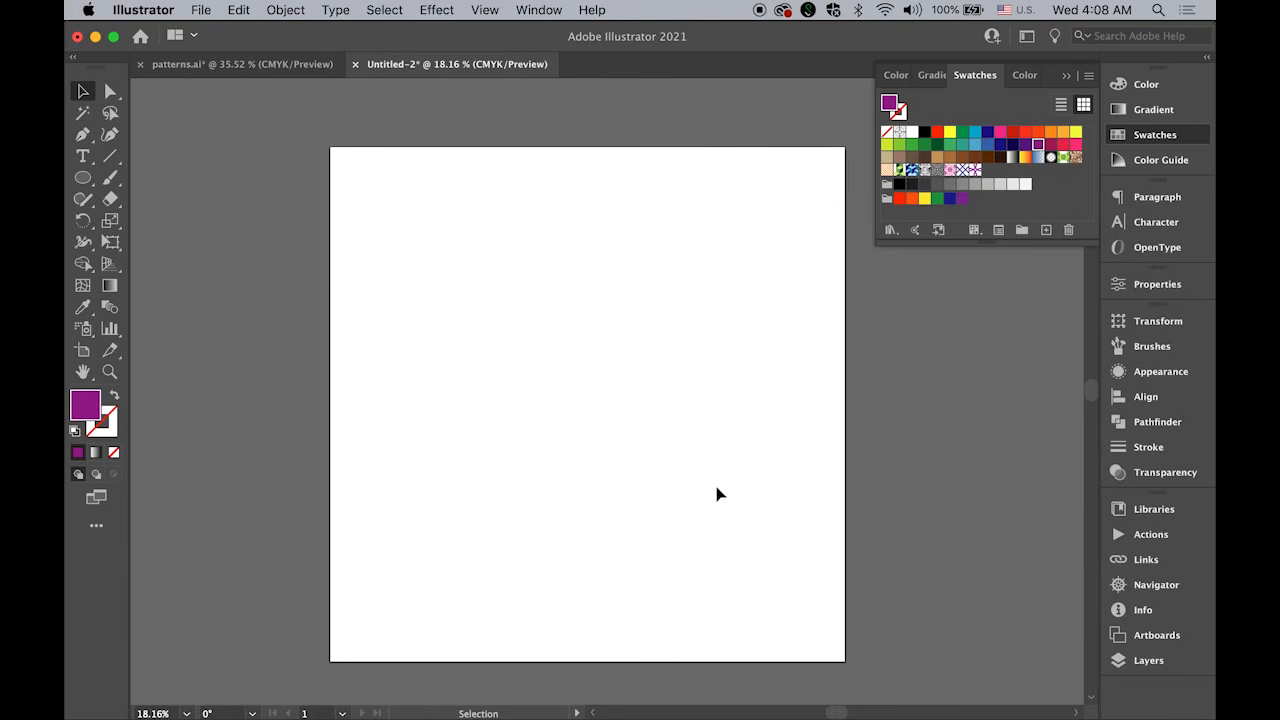
click(76, 180)
click(186, 174)
drag(330, 147, 845, 624)
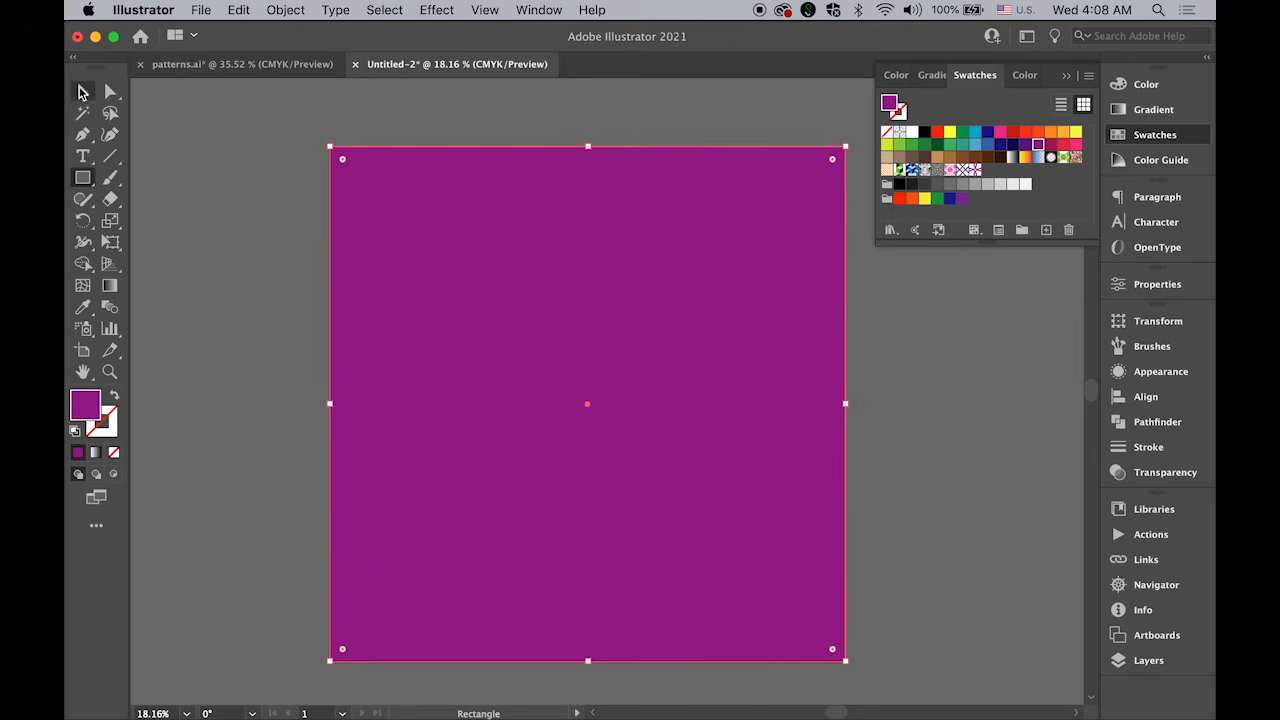
- Fill the artboard rectangle with the new purple interlaced-circle pattern swatch and deselect it
click(83, 91)
click(975, 170)
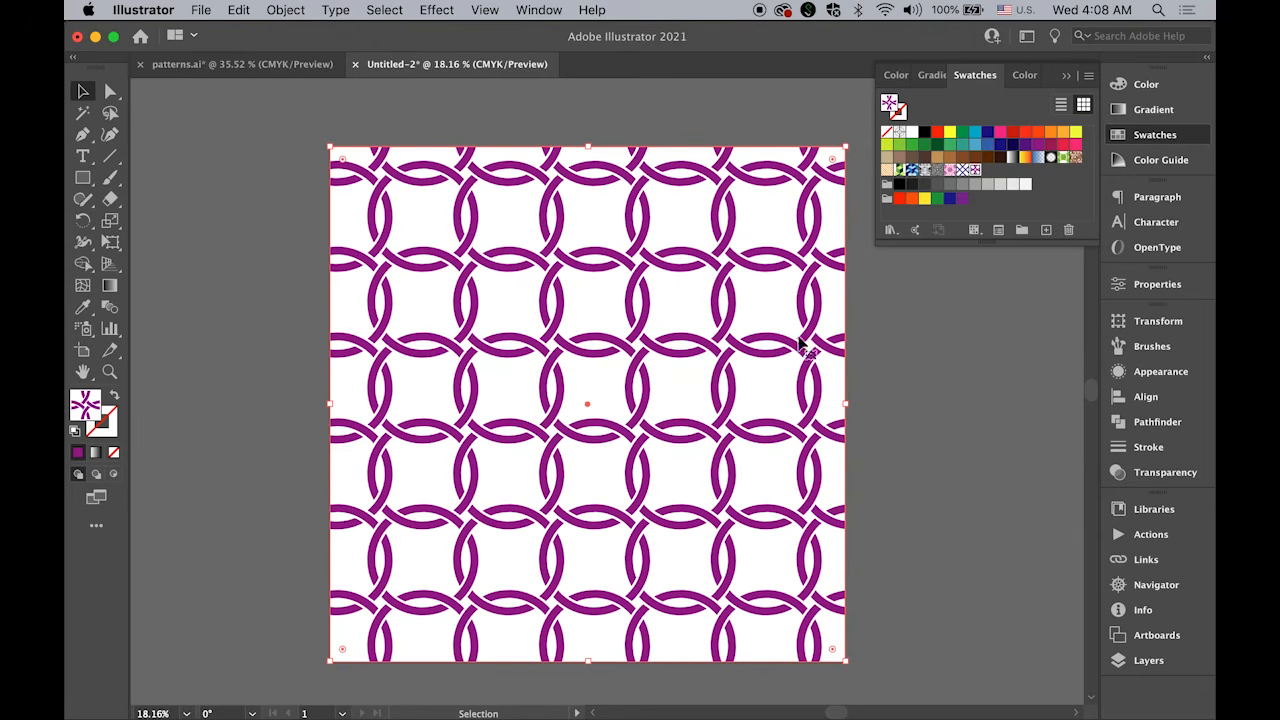
click(931, 448)
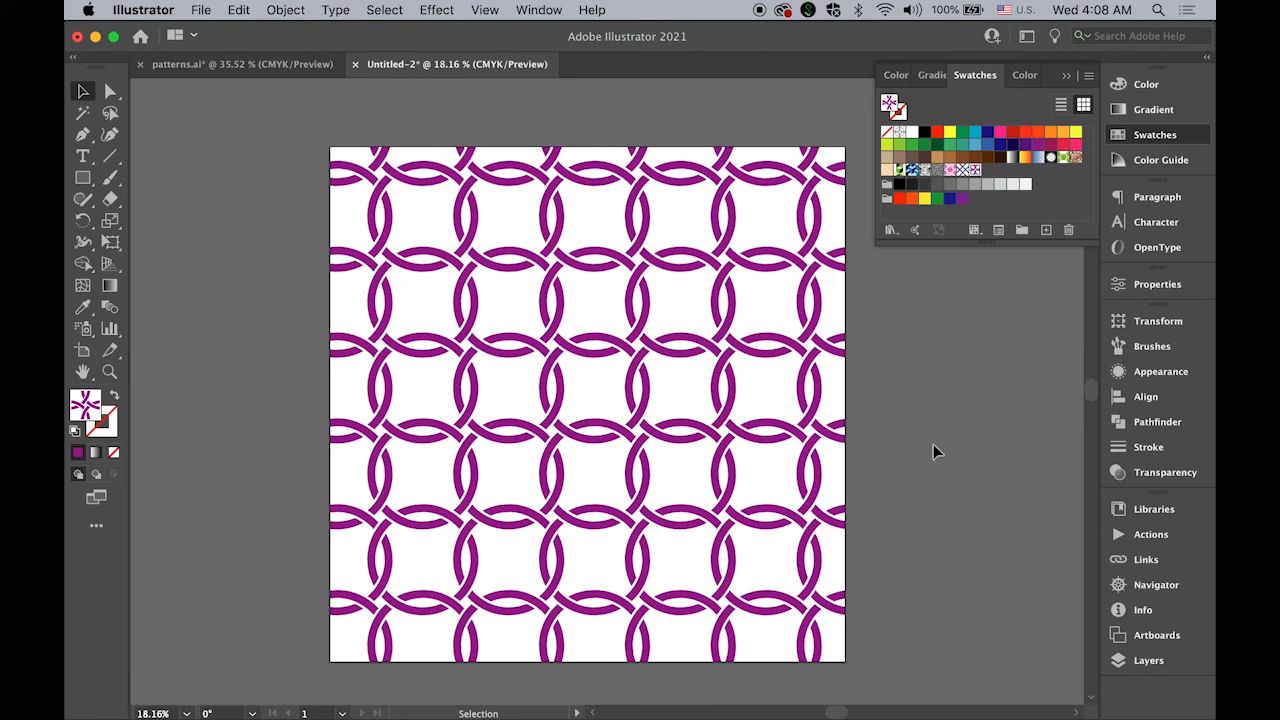
- Try each saved pattern swatch on the rectangle, finish with the blue isometric cube pattern, and deselect
click(440, 344)
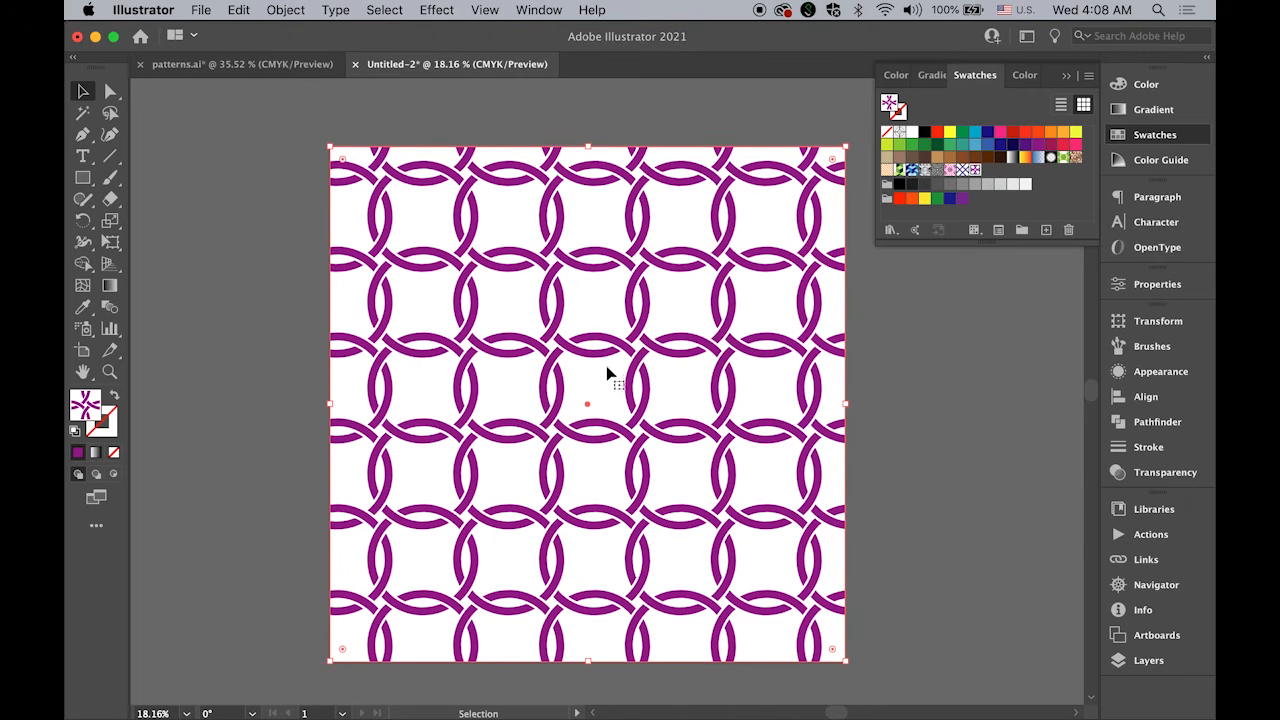
click(887, 170)
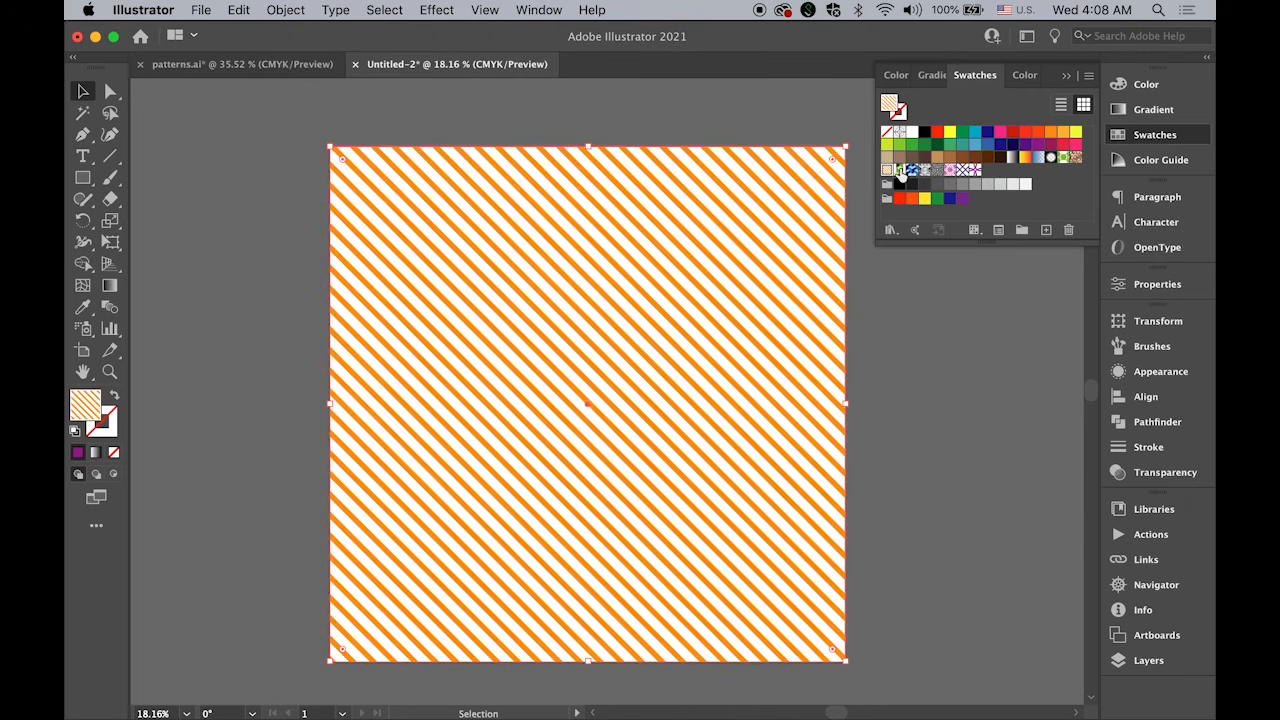
click(900, 170)
click(912, 170)
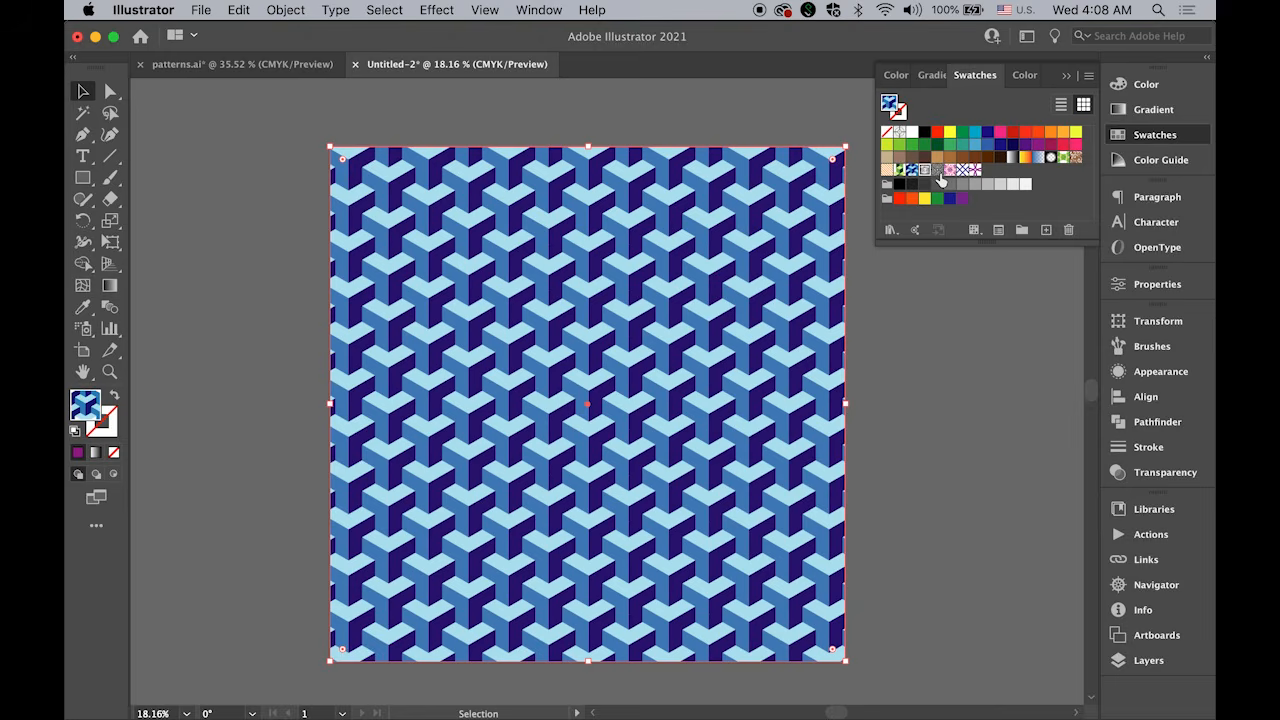
click(925, 170)
click(937, 170)
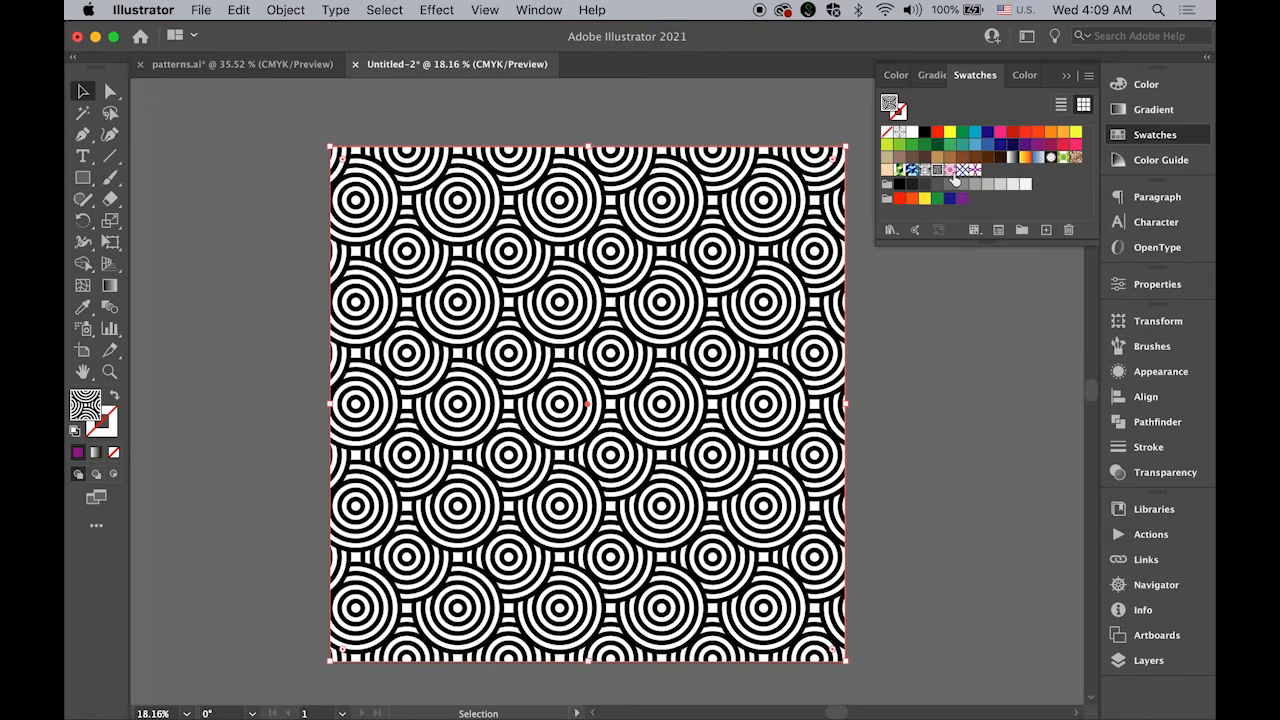
click(950, 170)
click(962, 170)
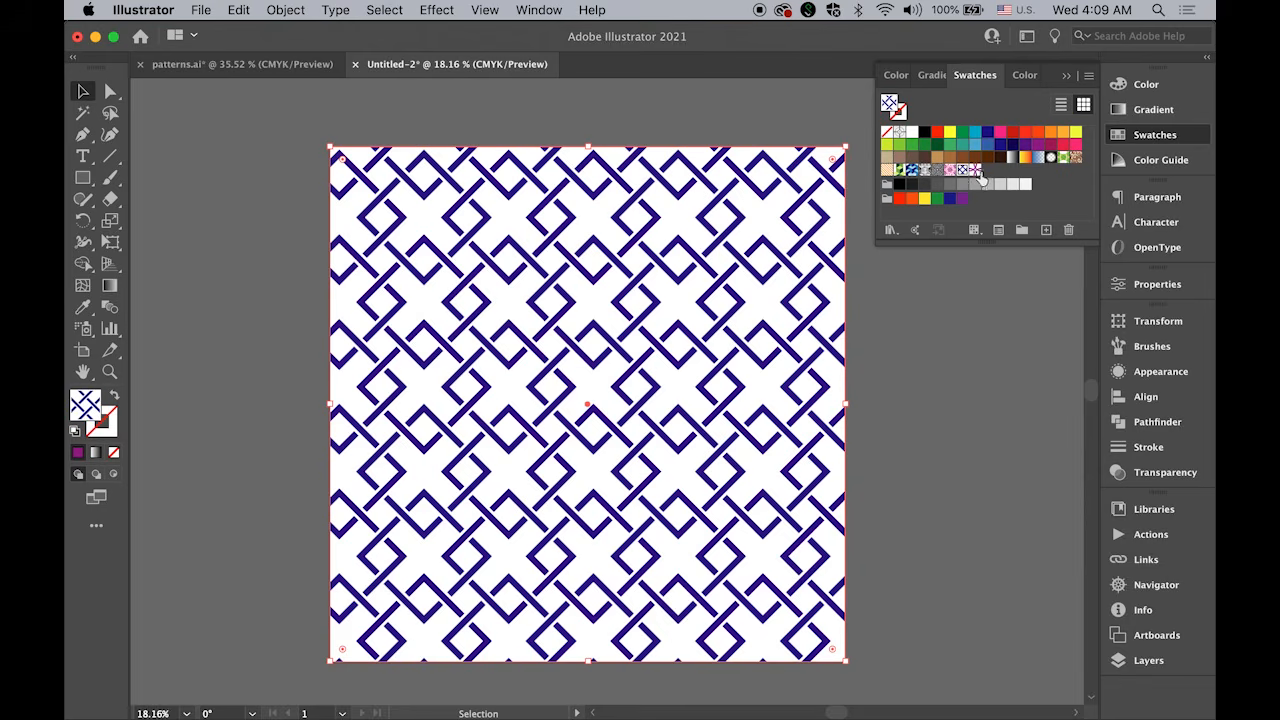
click(975, 170)
click(910, 175)
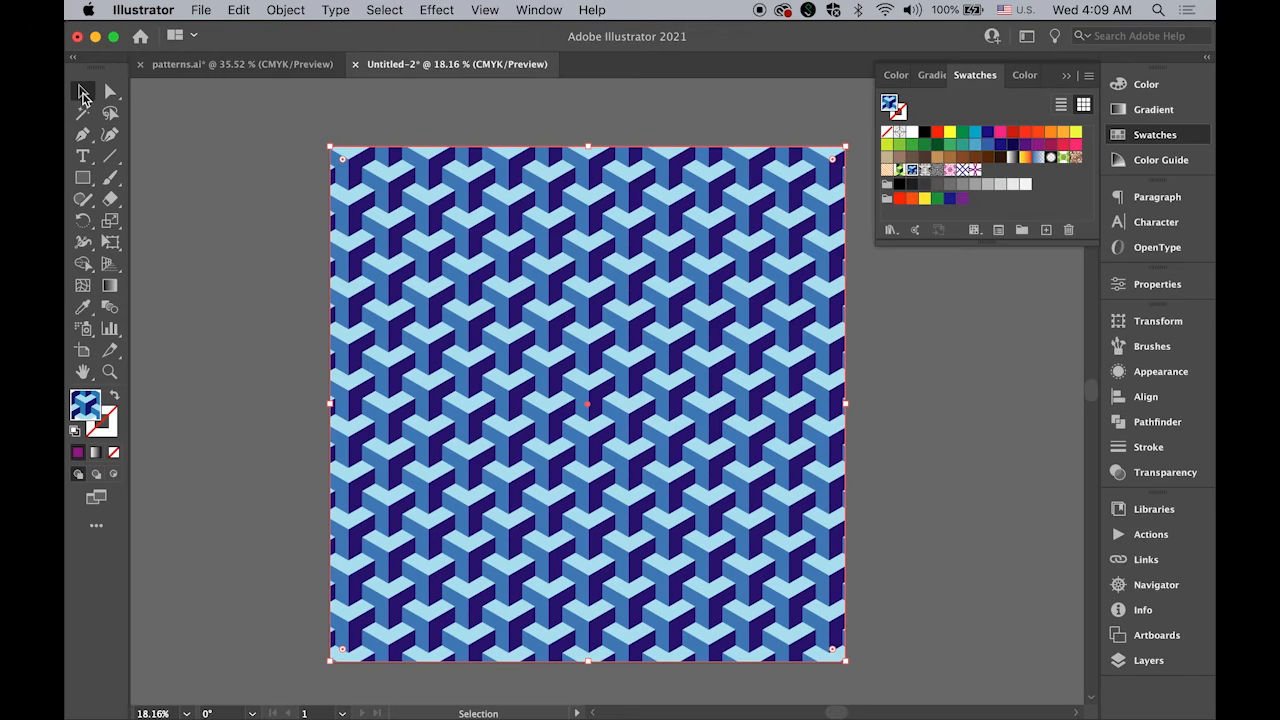
click(215, 162)
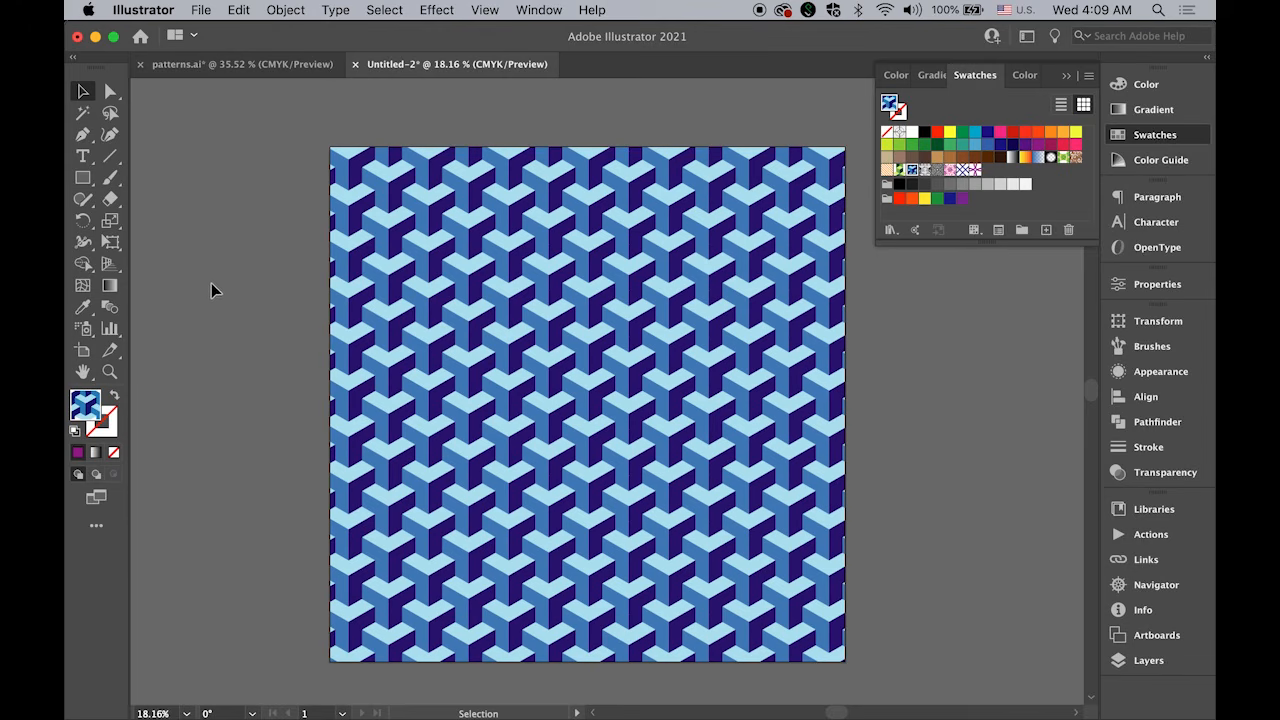
- Try to scale the cube pattern uniformly by 50% with Transform Objects off and Transform Patterns on
double_click(106, 226)
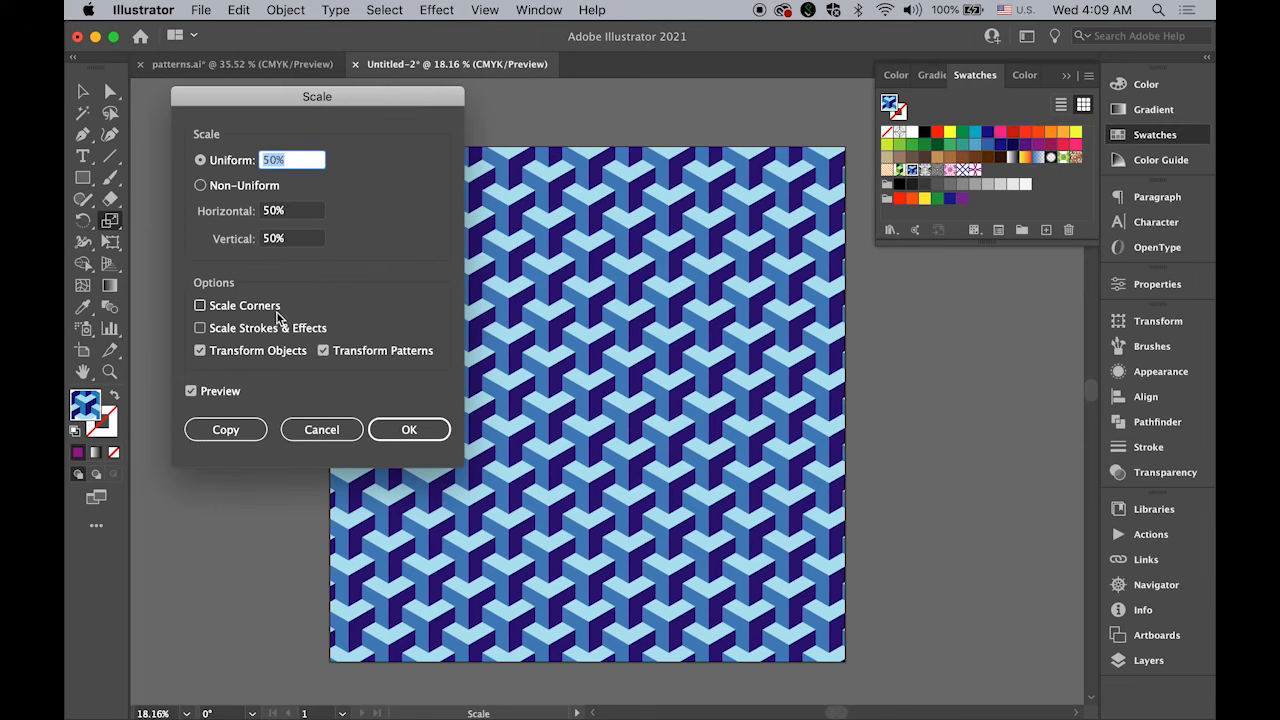
click(200, 351)
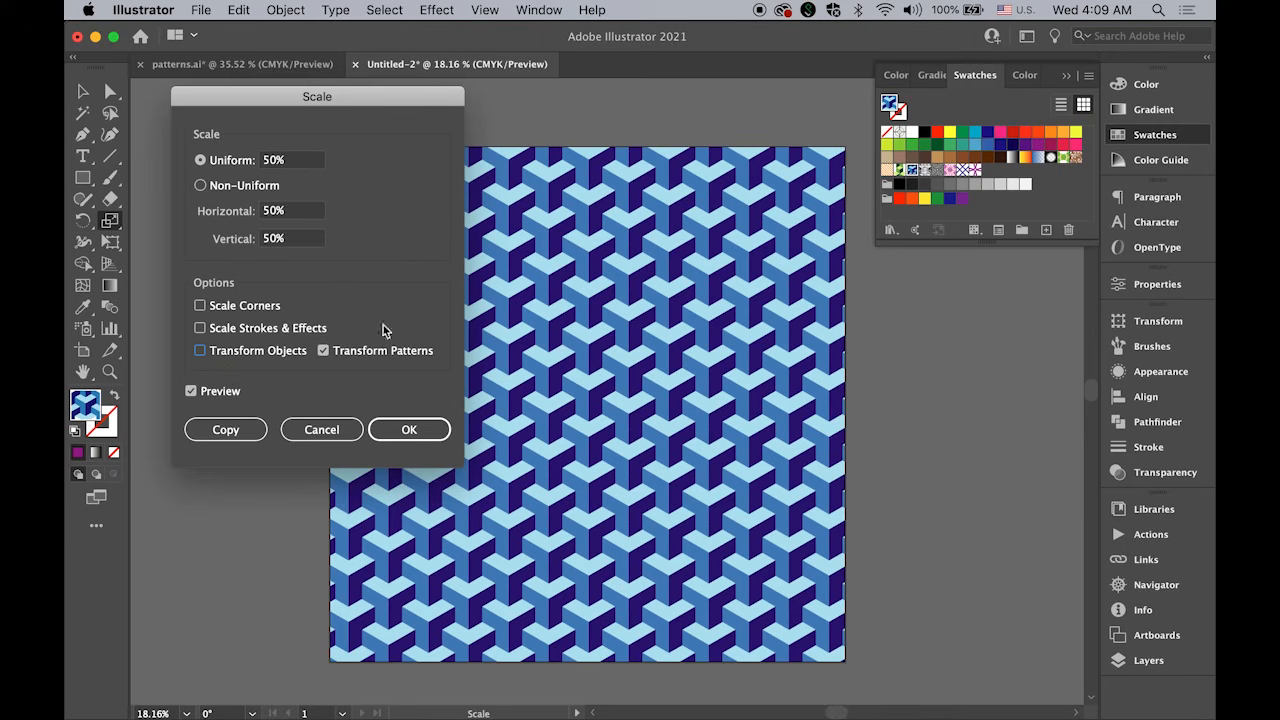
click(409, 429)
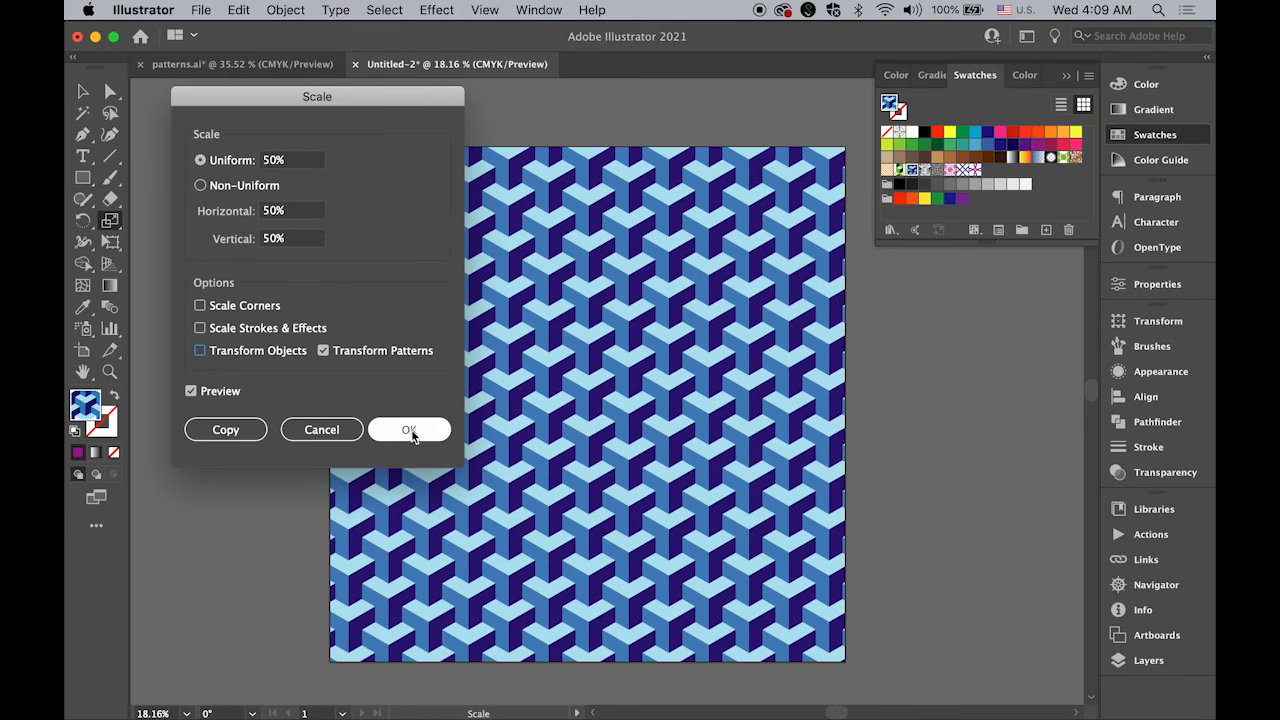
- Select the artboard rectangle and preview its cube pattern scaled uniformly to 200%, leaving the object itself untransformed
click(84, 93)
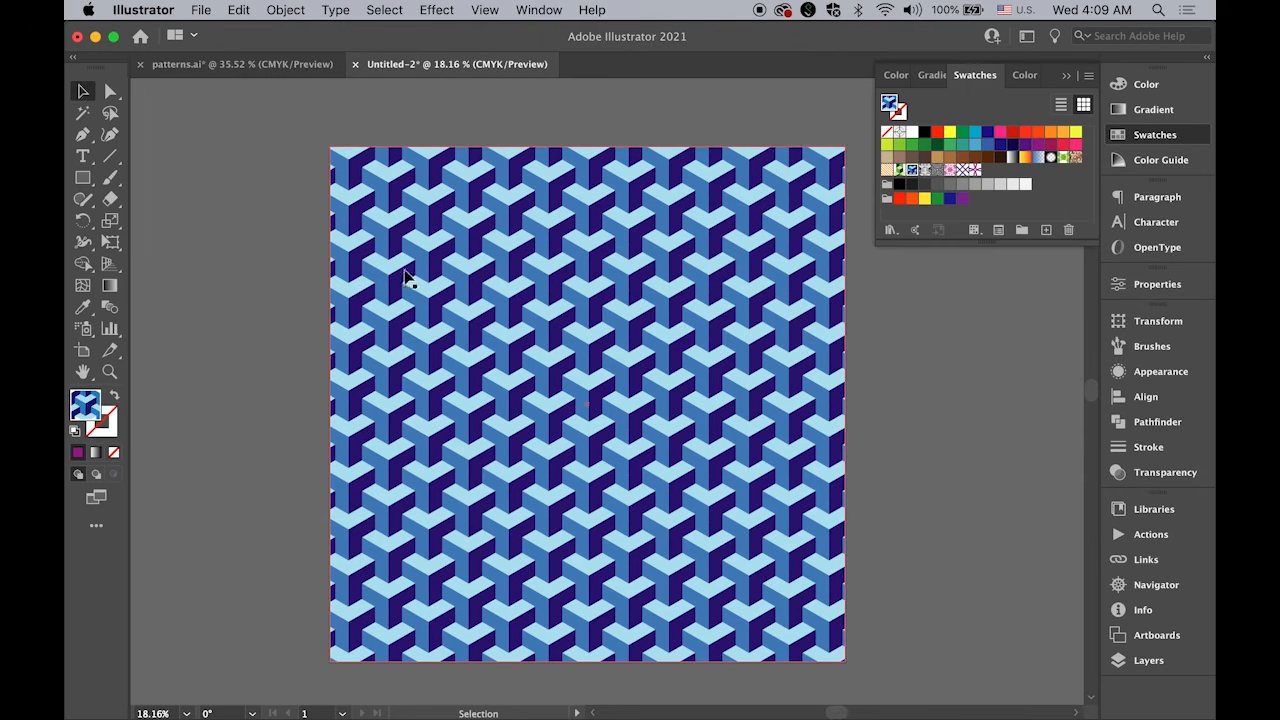
click(580, 309)
double_click(108, 222)
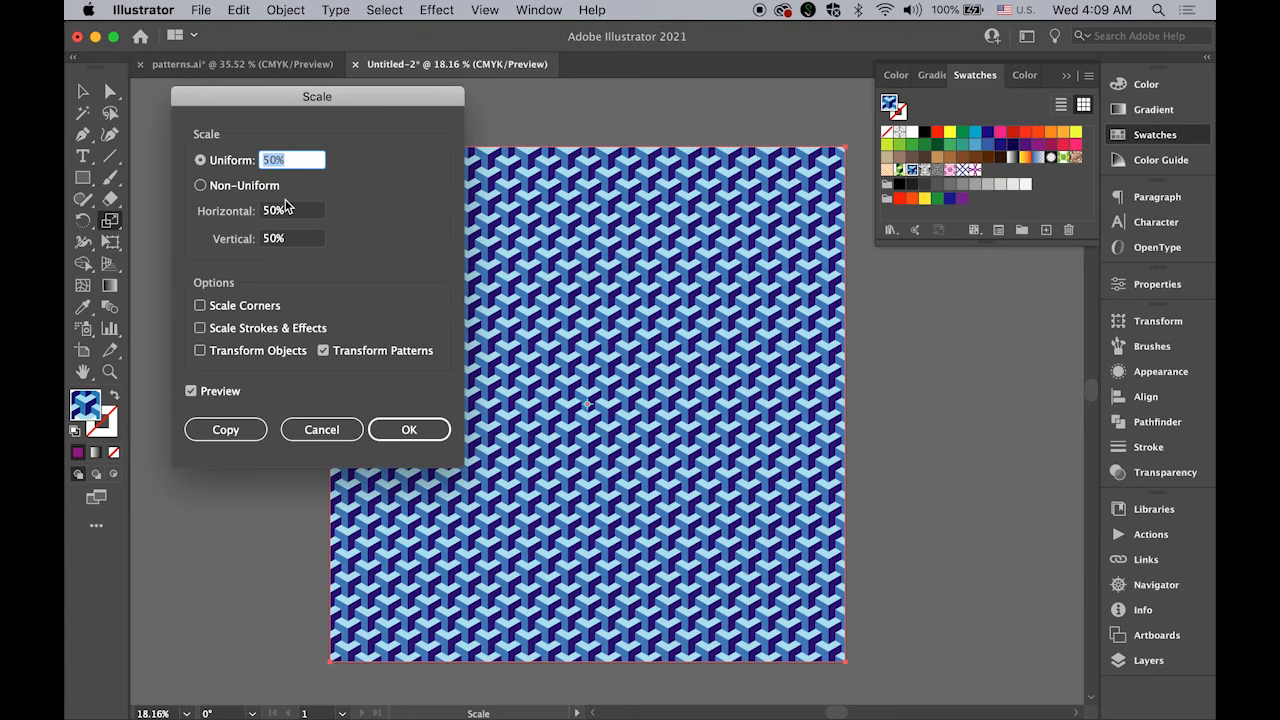
text(200)
click(191, 391)
click(191, 391)
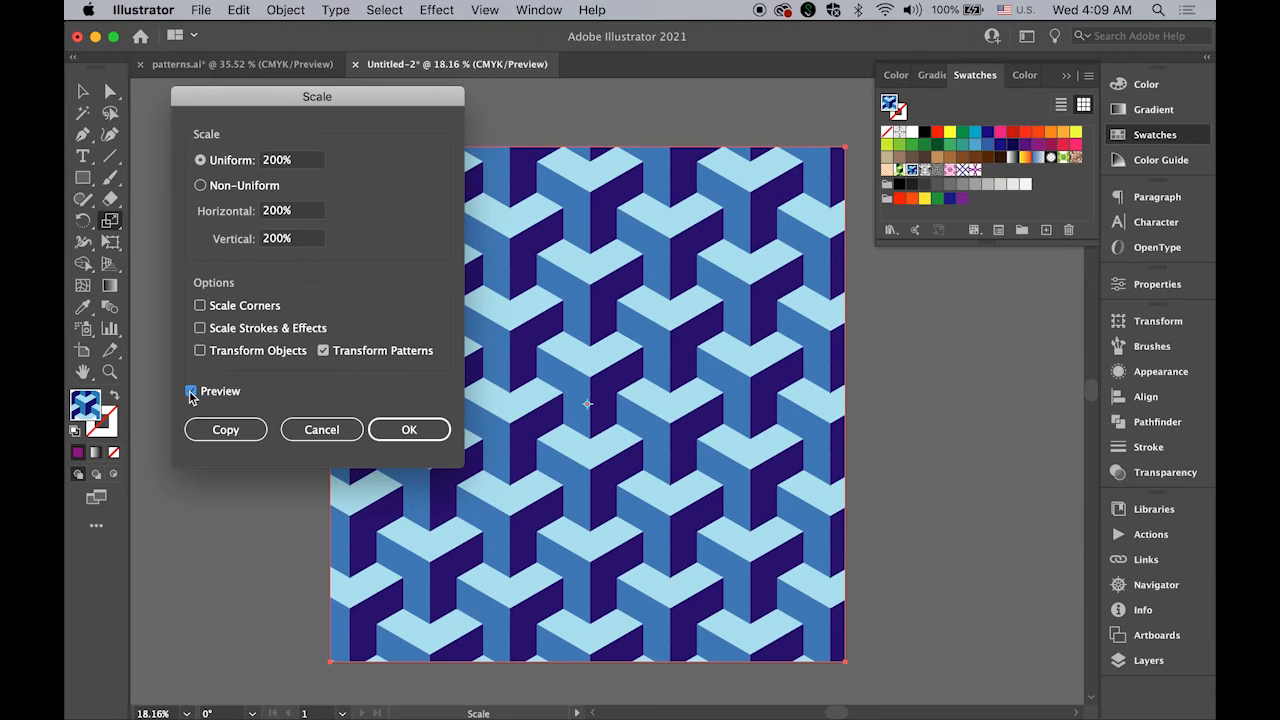
- Preview the cube pattern at 100% and 50% uniform scale, cancel the scaling, and deselect the rectangle
click(278, 160)
text(100)
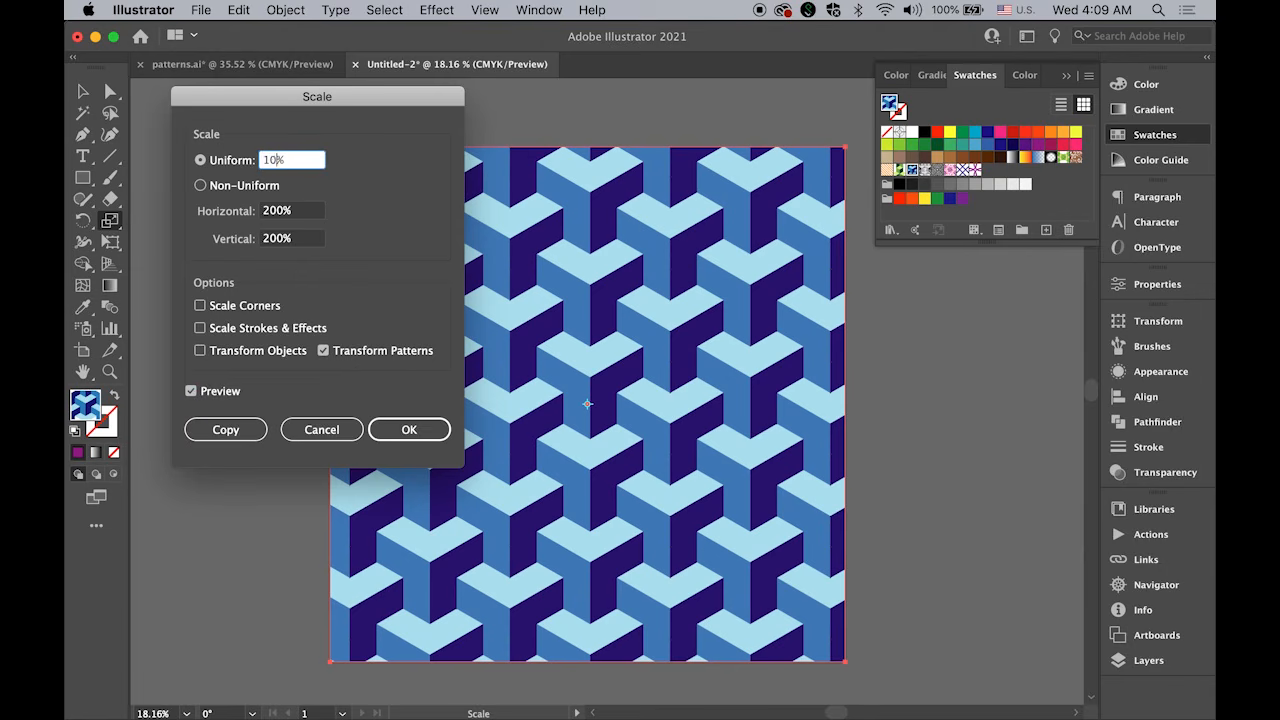
click(191, 391)
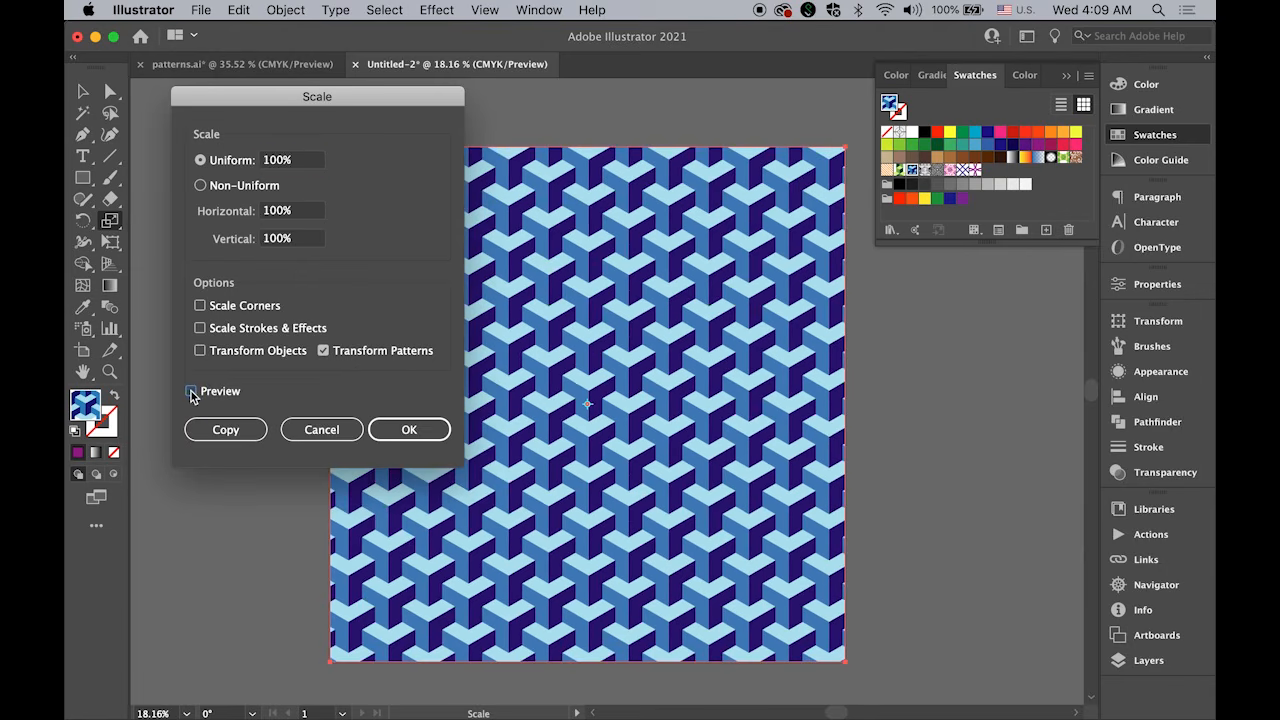
click(300, 161)
text(50)
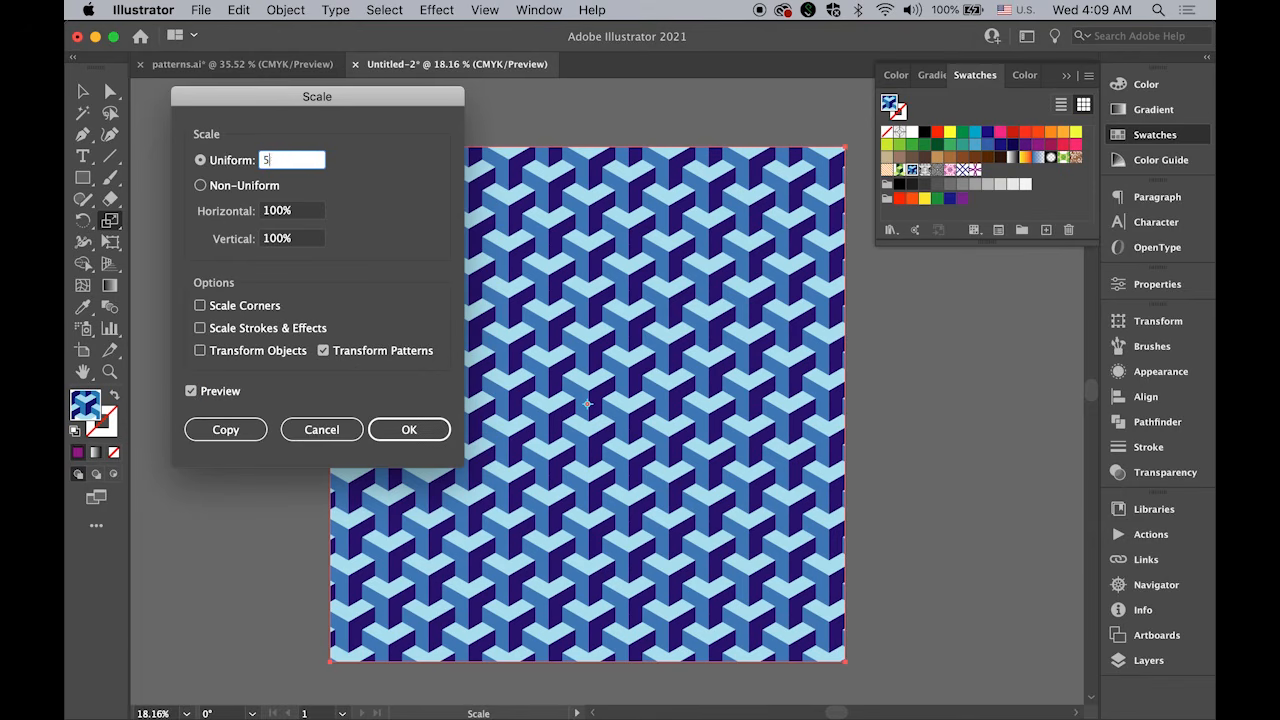
click(191, 392)
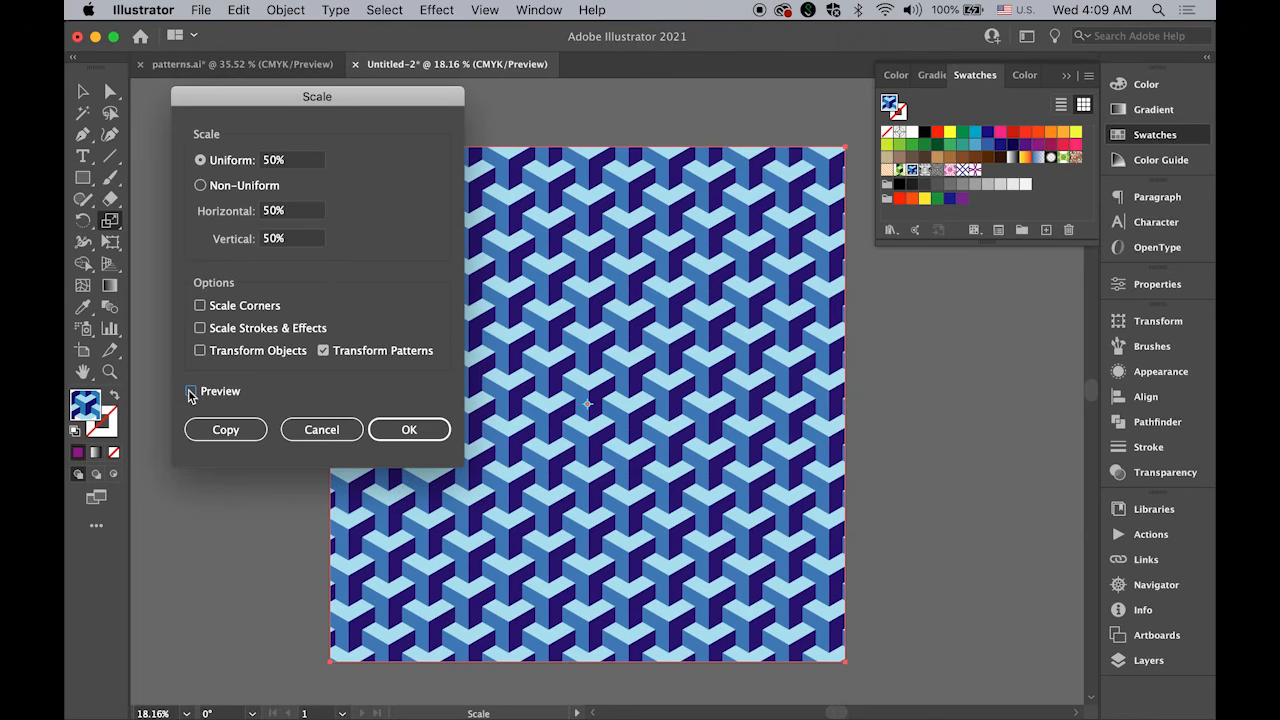
click(191, 392)
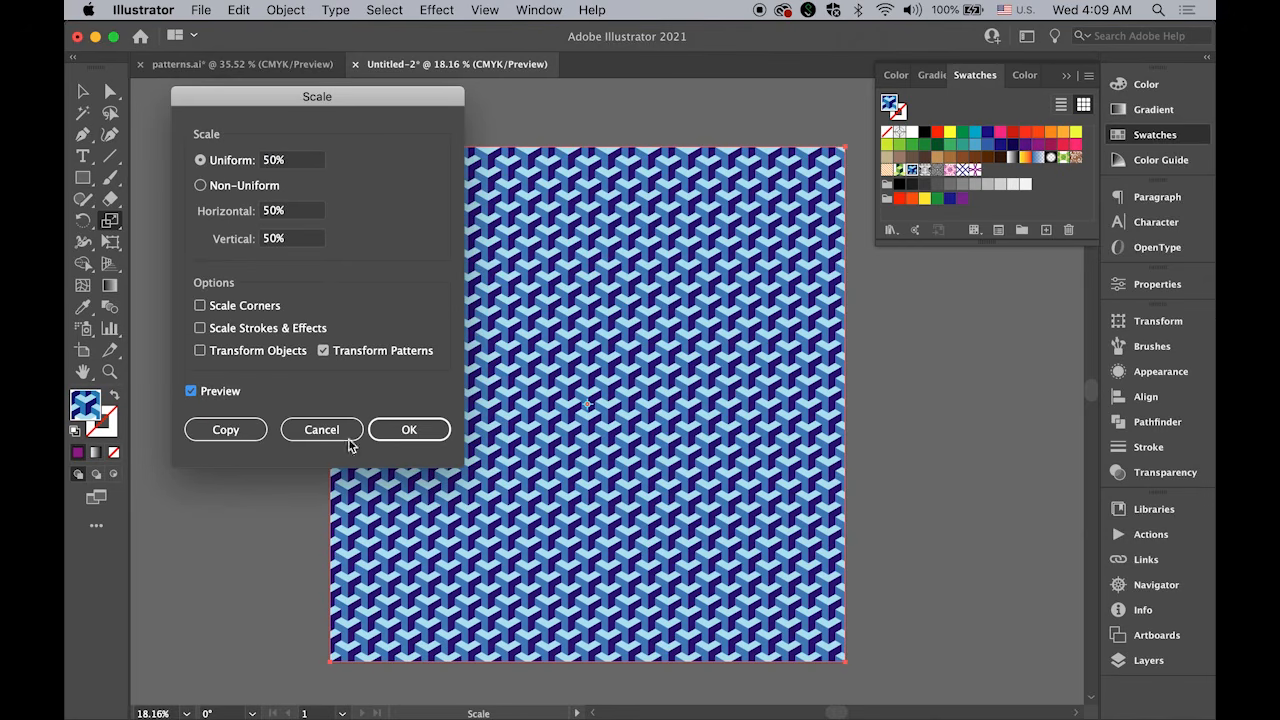
click(345, 436)
click(84, 92)
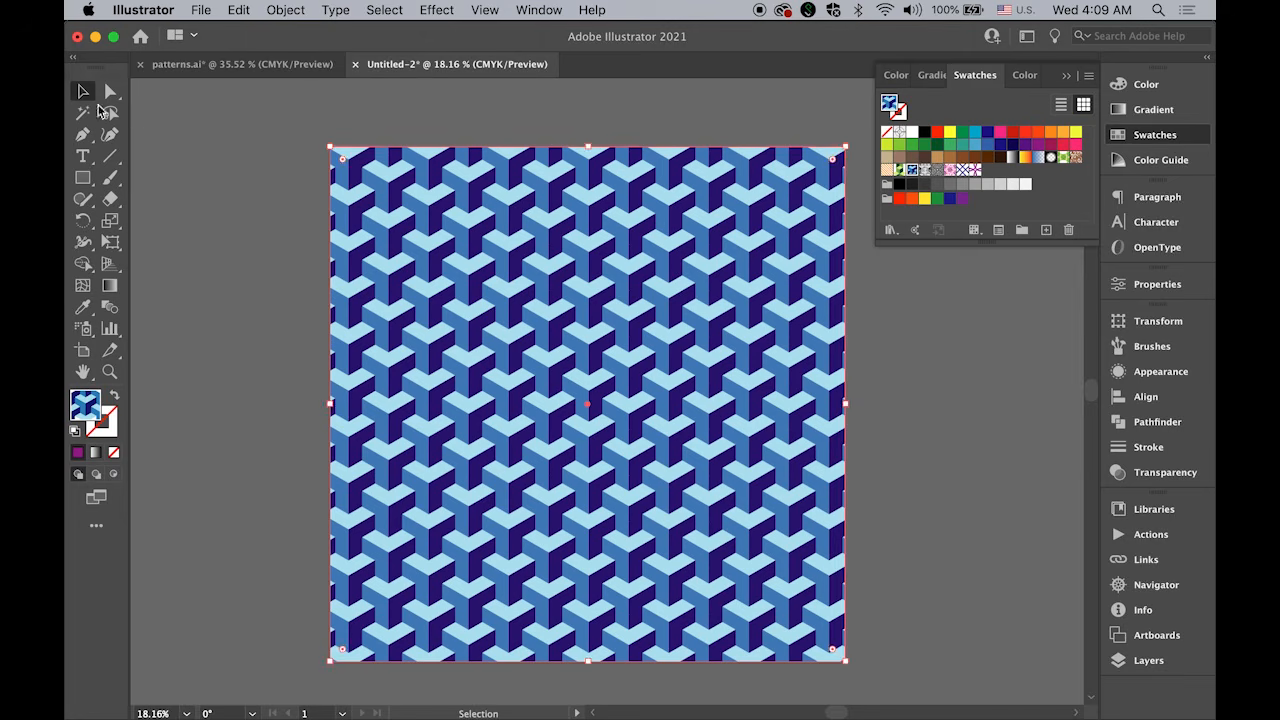
click(214, 189)
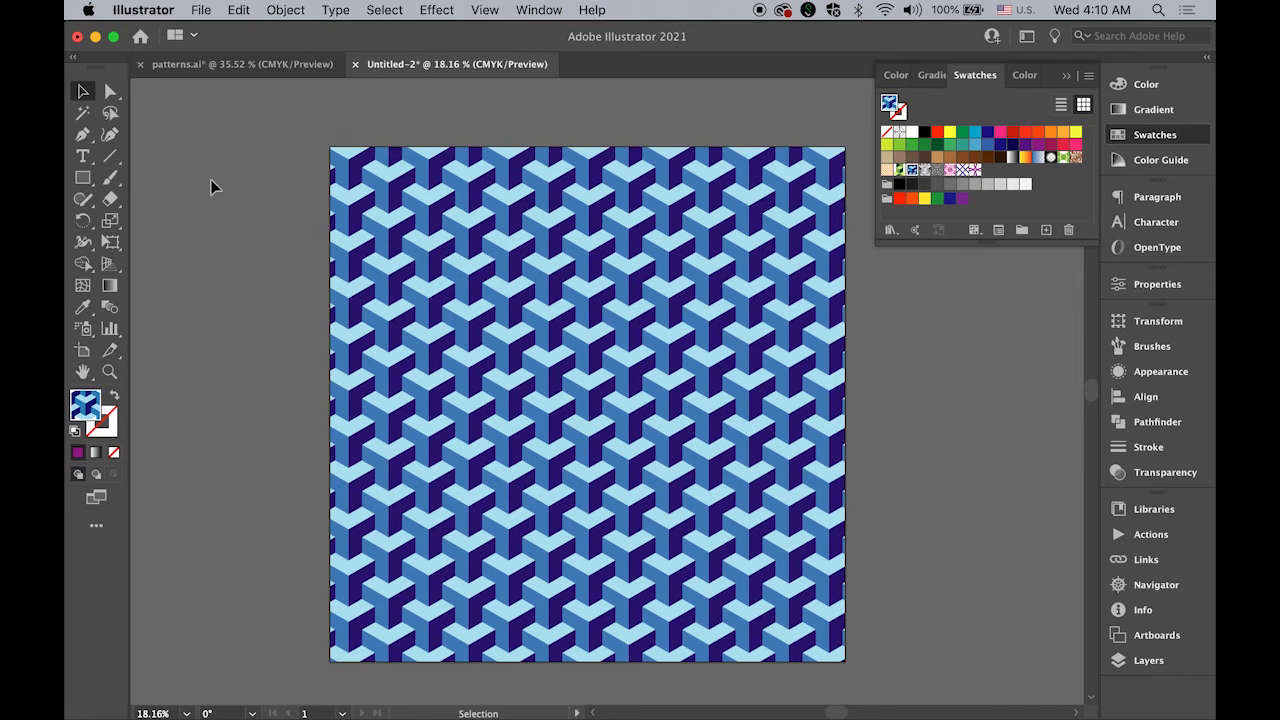